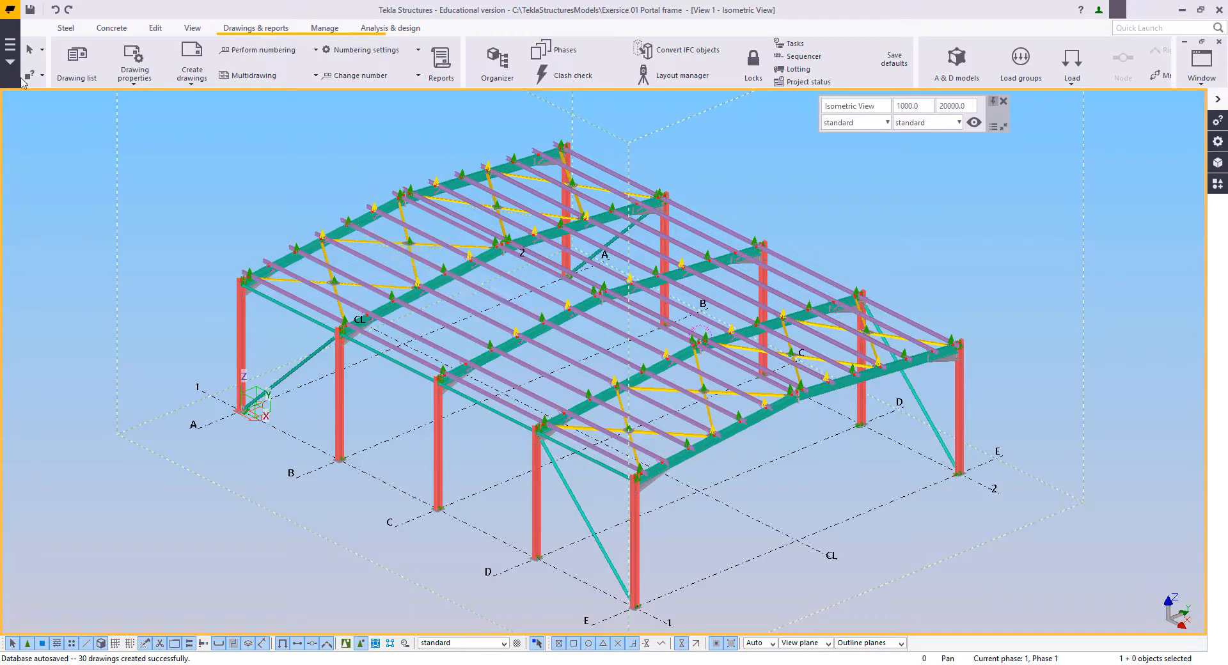
# Step: Save the portal frame model under the new name "Exersice 03 Sag Angles" in the same models folder
pyautogui.click(9, 46)
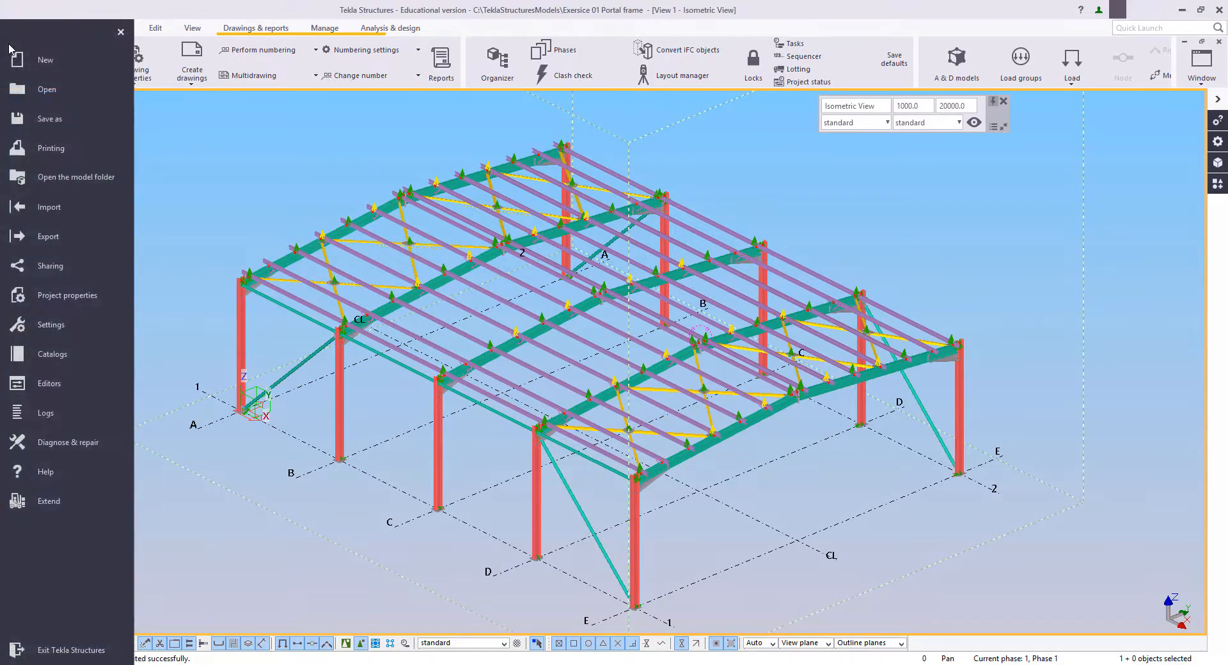
pyautogui.click(40, 121)
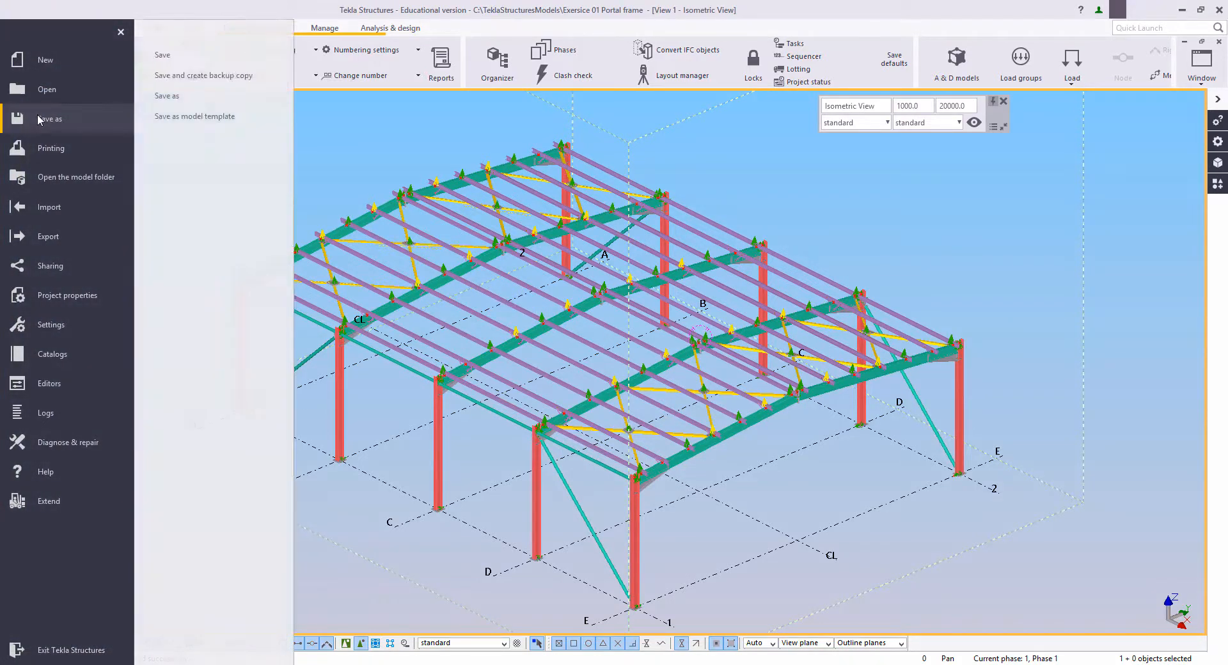
pyautogui.click(169, 96)
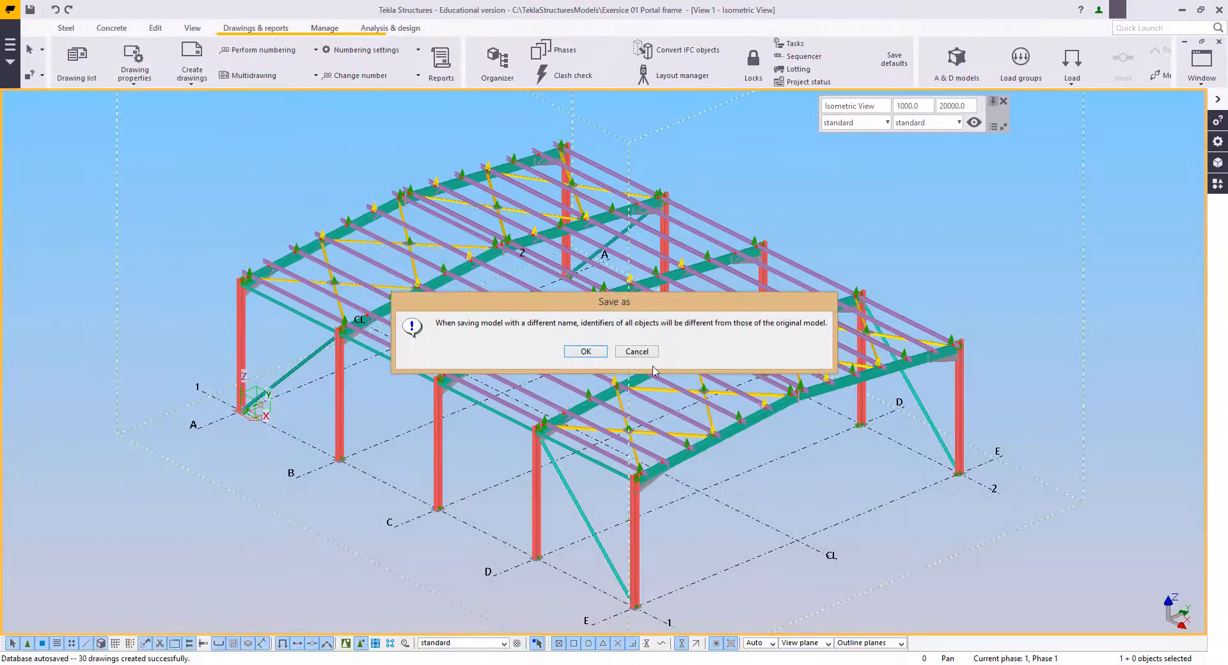
pyautogui.click(592, 352)
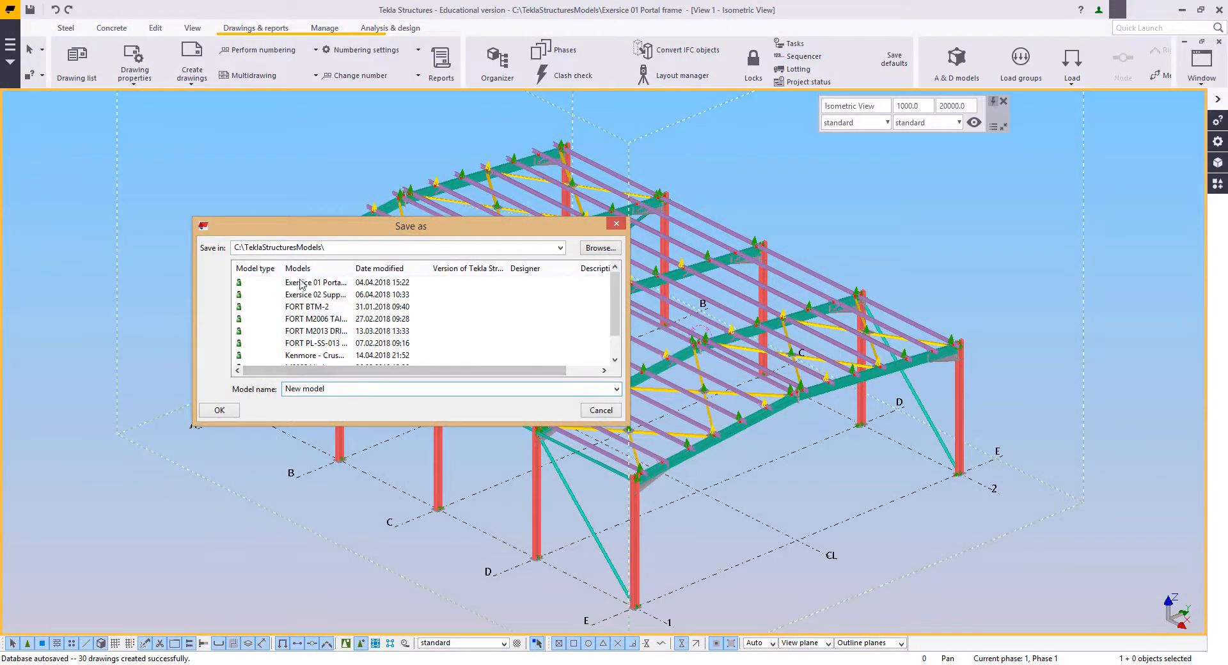
pyautogui.click(304, 296)
pyautogui.moveTo(313, 392); pyautogui.dragTo(431, 396)
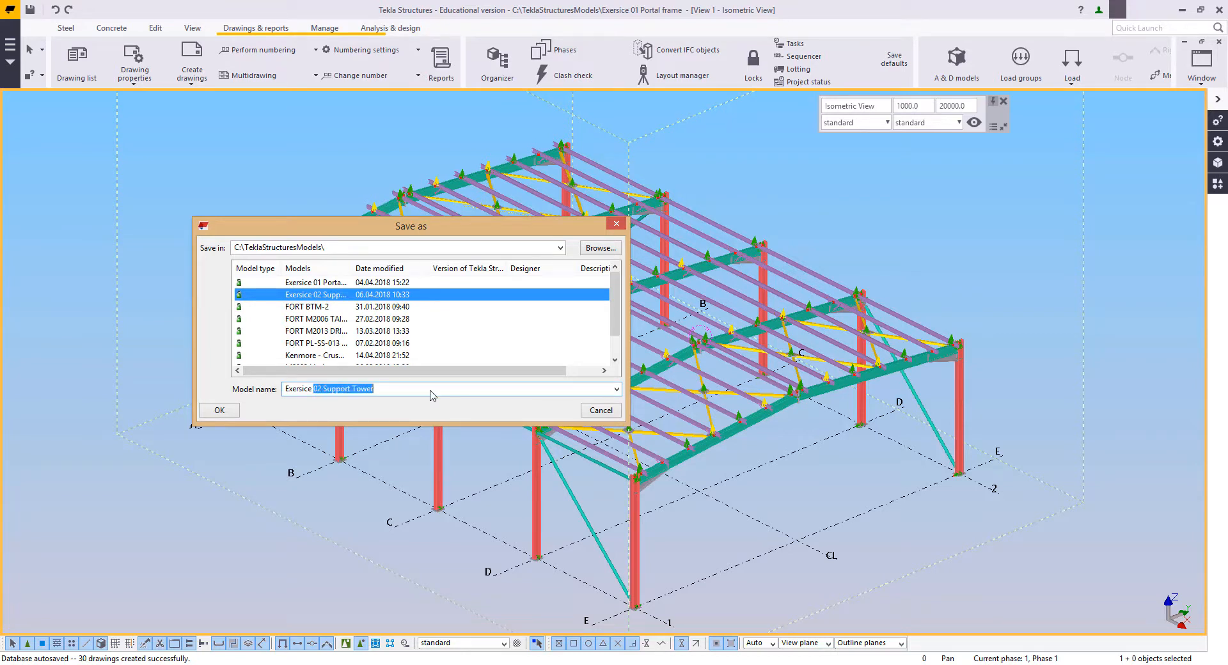
pyautogui.write('03 Sag Angles')
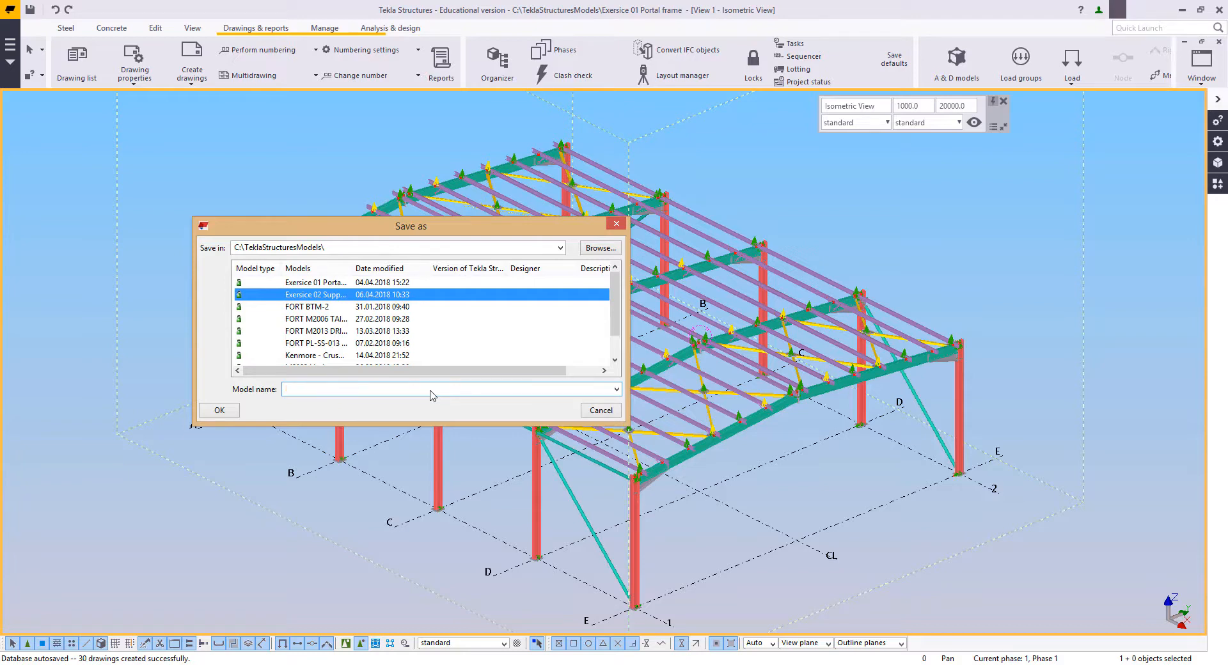
pyautogui.click(219, 411)
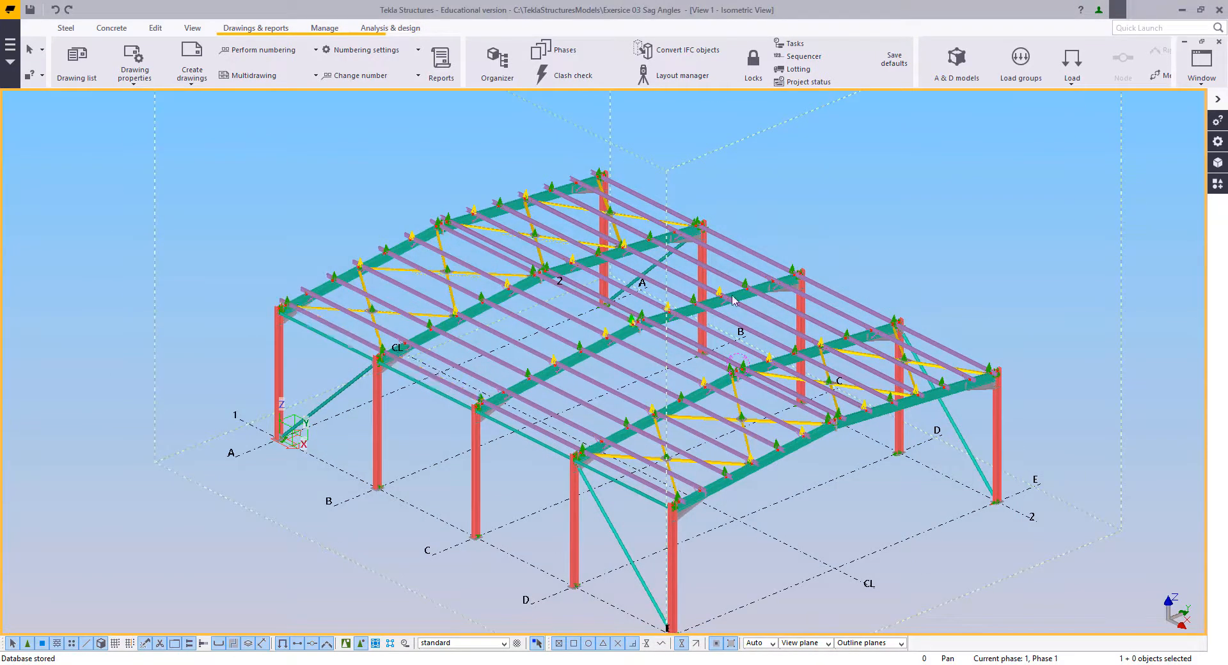
# Step: Search the Applications & components catalog for "saga" to list the sag angle components
pyautogui.moveTo(526, 339); pyautogui.dragTo(476, 359, button='middle')
pyautogui.keyDown('ctrl'); pyautogui.moveTo(393, 433); pyautogui.dragTo(435, 458, button='middle'); pyautogui.keyUp('ctrl')
pyautogui.moveTo(508, 439)
pyautogui.mouseDown(button='middle')
pyautogui.moveTo(667, 383)
pyautogui.moveTo(502, 443)
pyautogui.mouseUp(button='middle')
pyautogui.moveTo(546, 362); pyautogui.dragTo(478, 445, button='middle')
pyautogui.keyDown('ctrl'); pyautogui.moveTo(479, 445); pyautogui.dragTo(515, 414, button='middle'); pyautogui.keyUp('ctrl')
pyautogui.scroll(8, 512, 425)
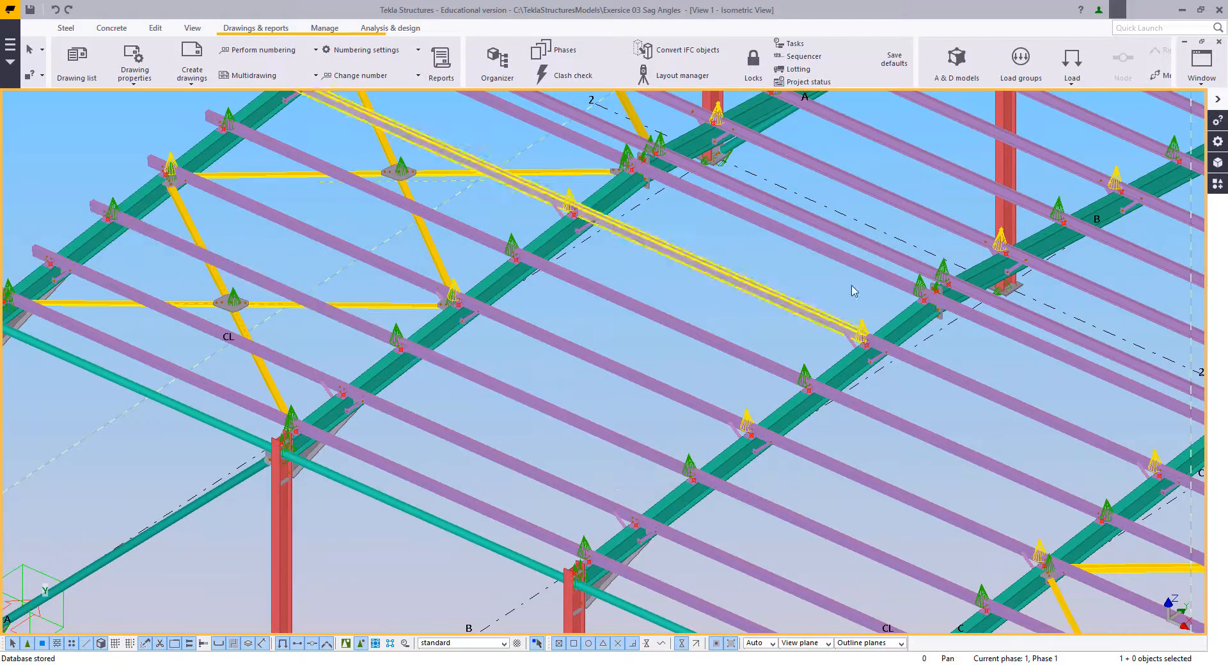
pyautogui.click(1216, 184)
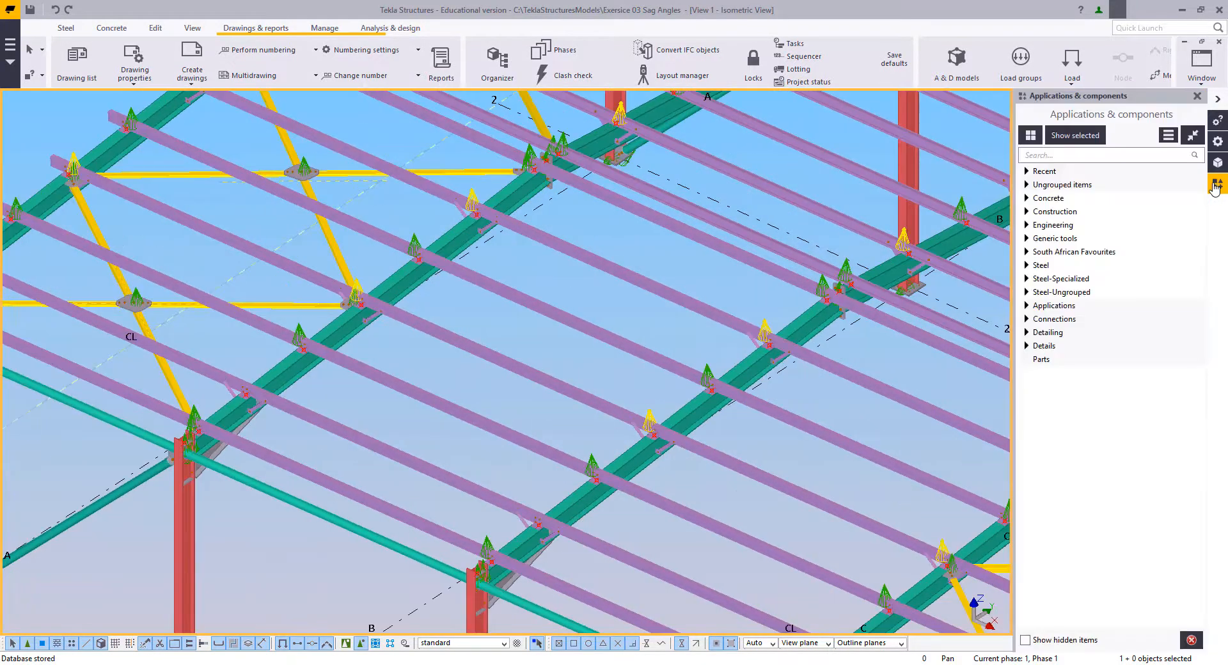
pyautogui.click(1065, 155)
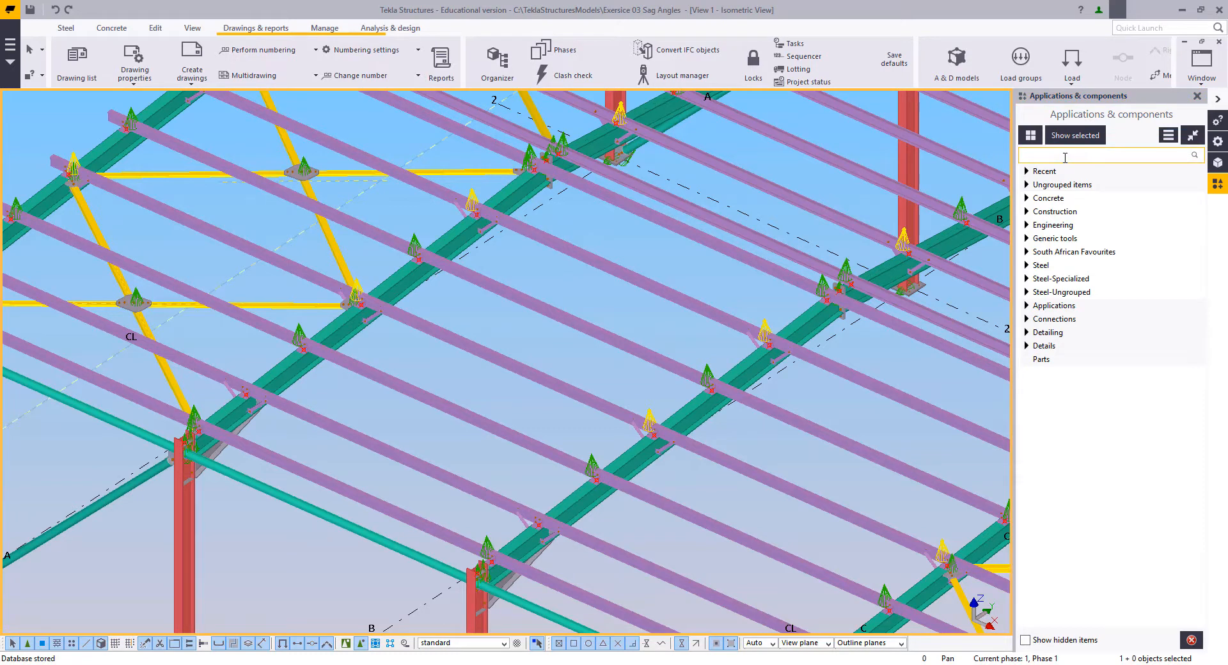
pyautogui.write('anti')
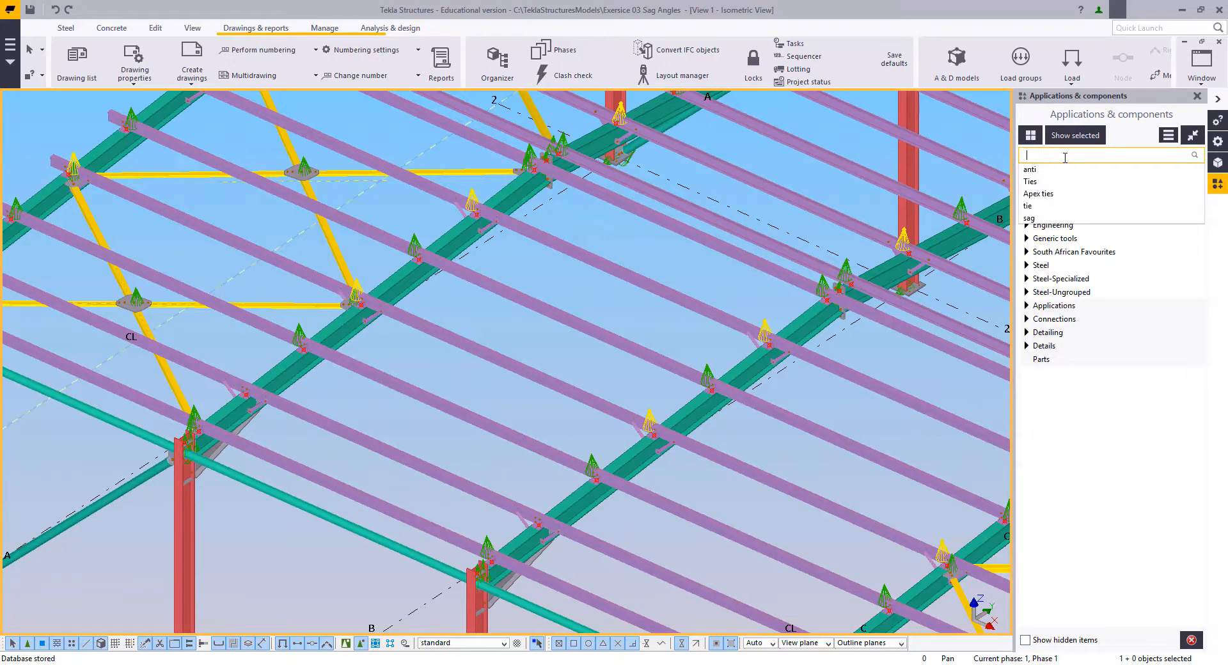
pyautogui.write('saga')
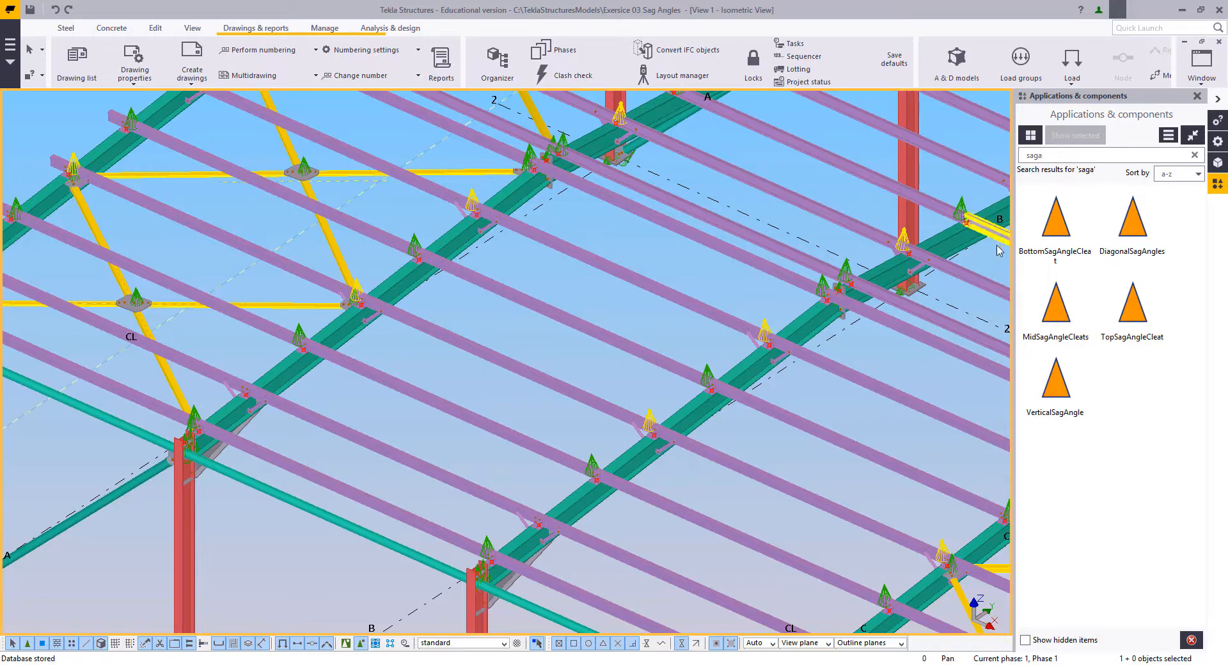
# Step: Create a view on the part plane of a roof purlin to look square onto the roof slope
pyautogui.moveTo(755, 286); pyautogui.dragTo(774, 299, button='middle')
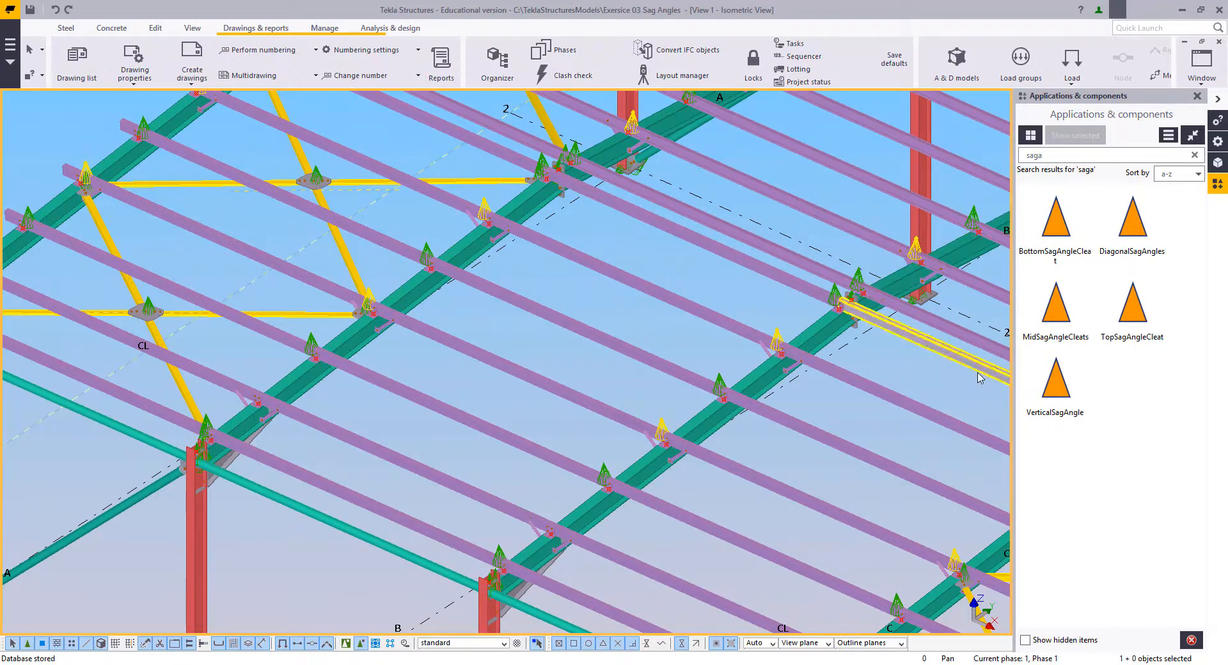
pyautogui.moveTo(755, 289); pyautogui.dragTo(798, 271, button='middle')
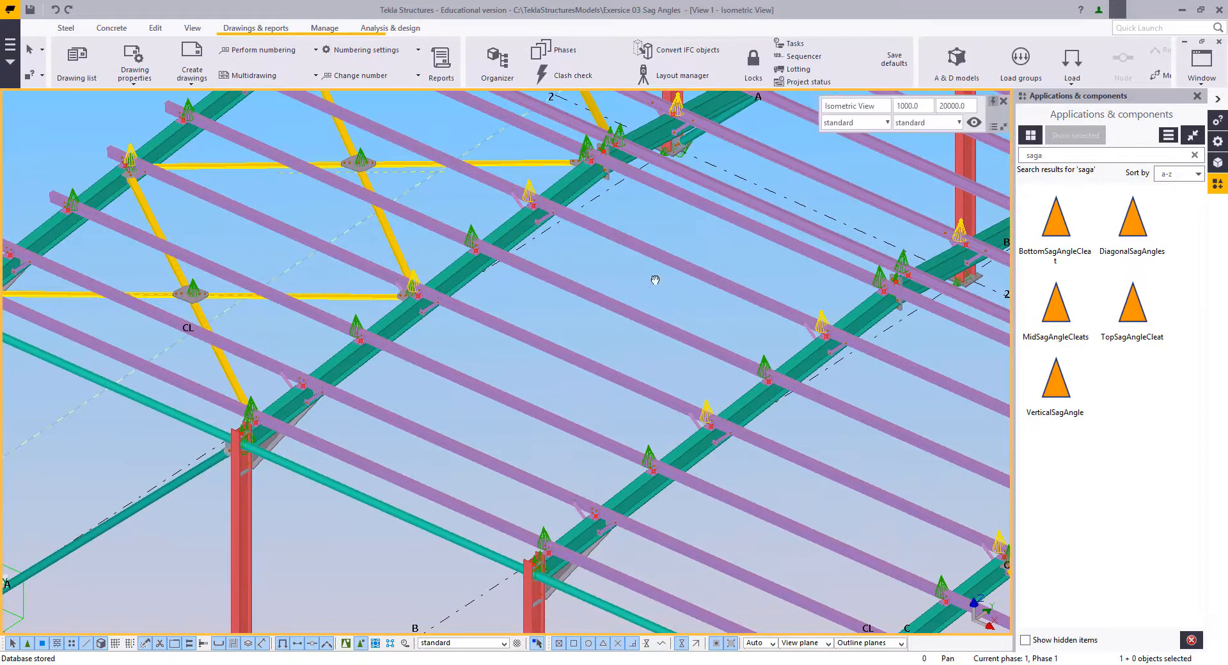
pyautogui.moveTo(656, 276); pyautogui.dragTo(661, 296, button='middle')
pyautogui.click(585, 232)
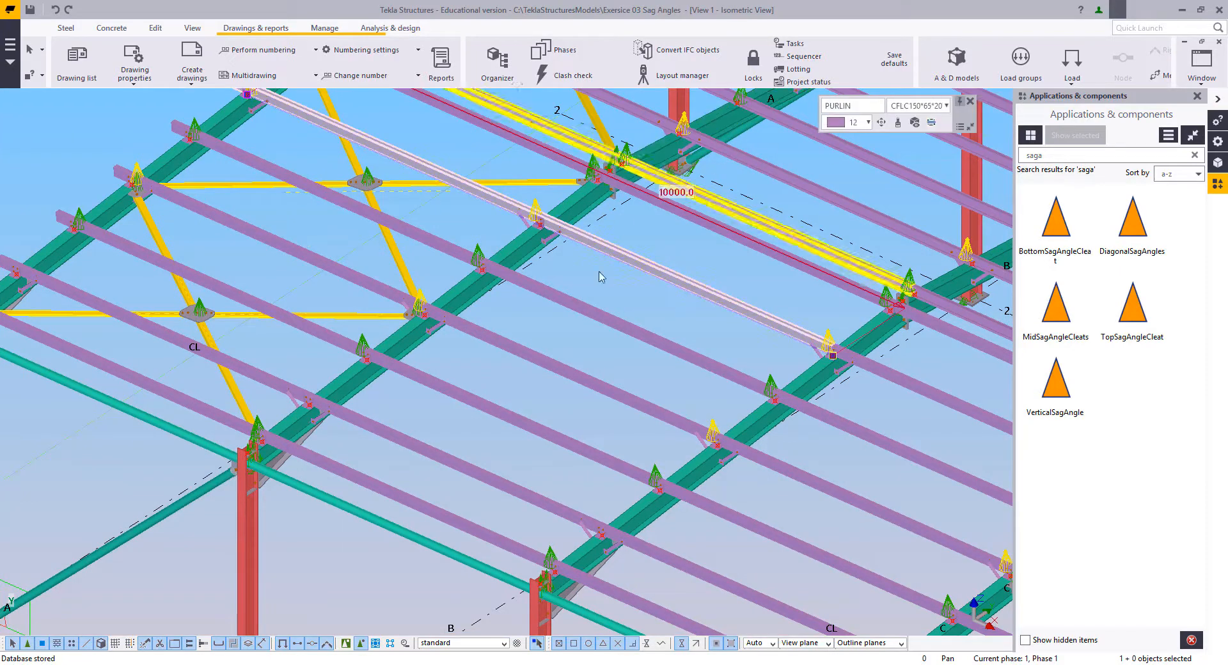
pyautogui.rightClick(667, 294)
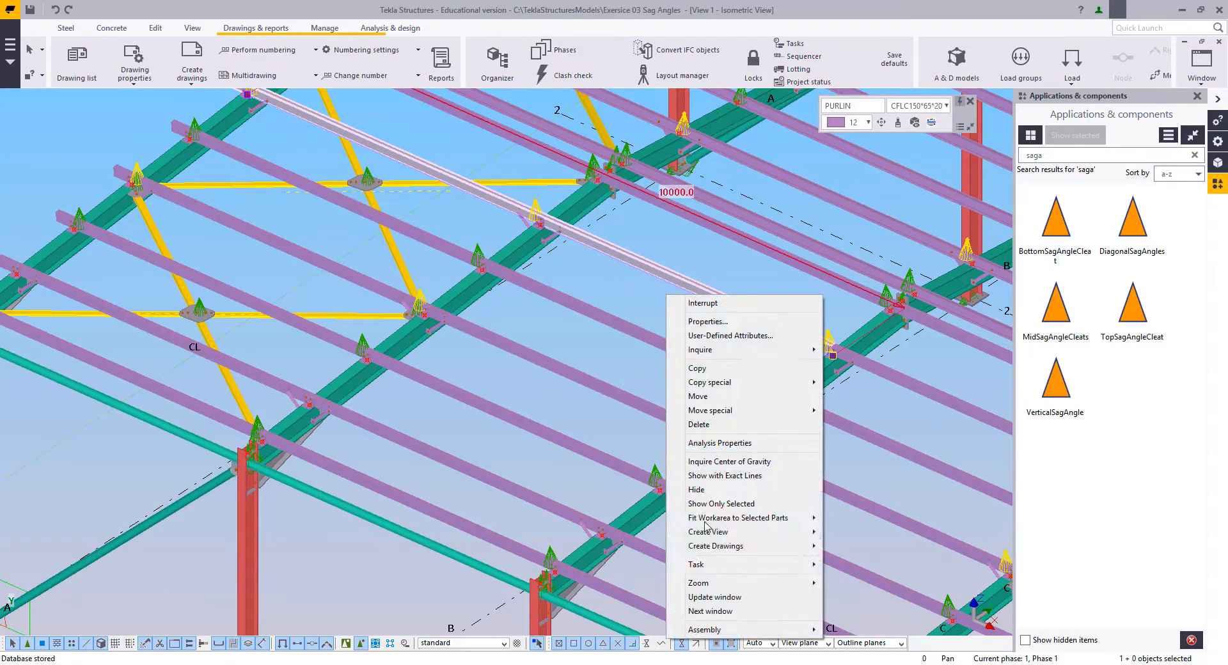
pyautogui.moveTo(734, 552)
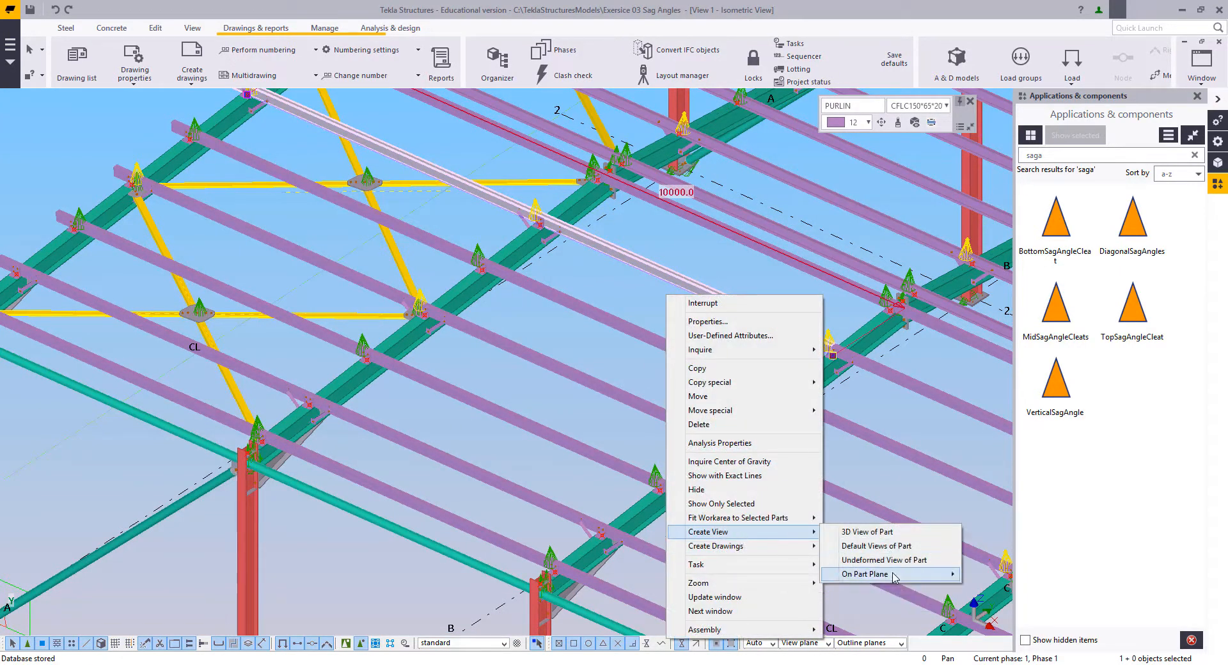
pyautogui.moveTo(895, 574)
pyautogui.click(990, 588)
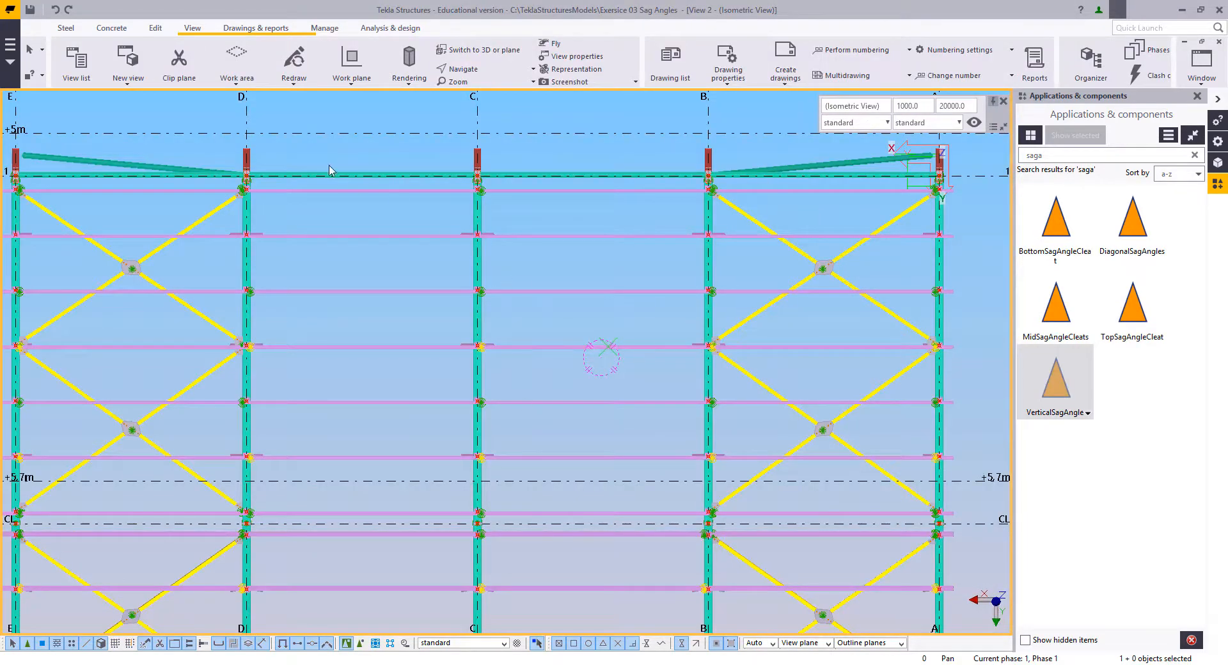
# Step: Draw a construction line midway between grids B and C, from the +5m to the +5.7m grid line
pyautogui.click(153, 28)
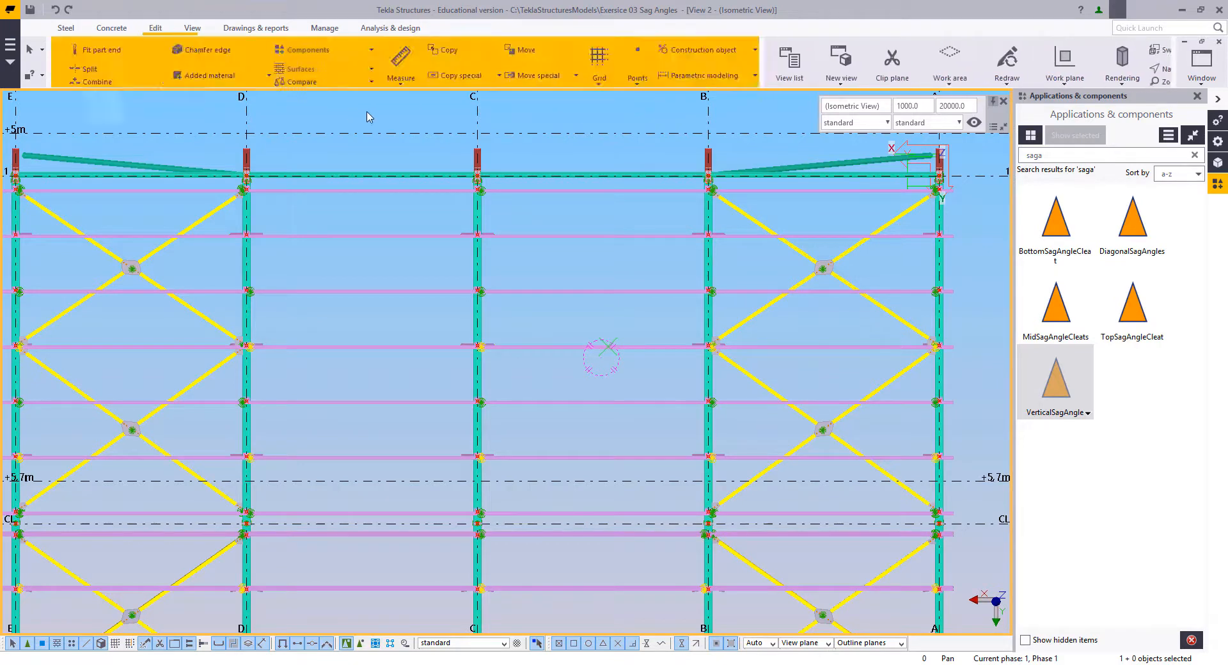
pyautogui.click(792, 49)
pyautogui.click(768, 75)
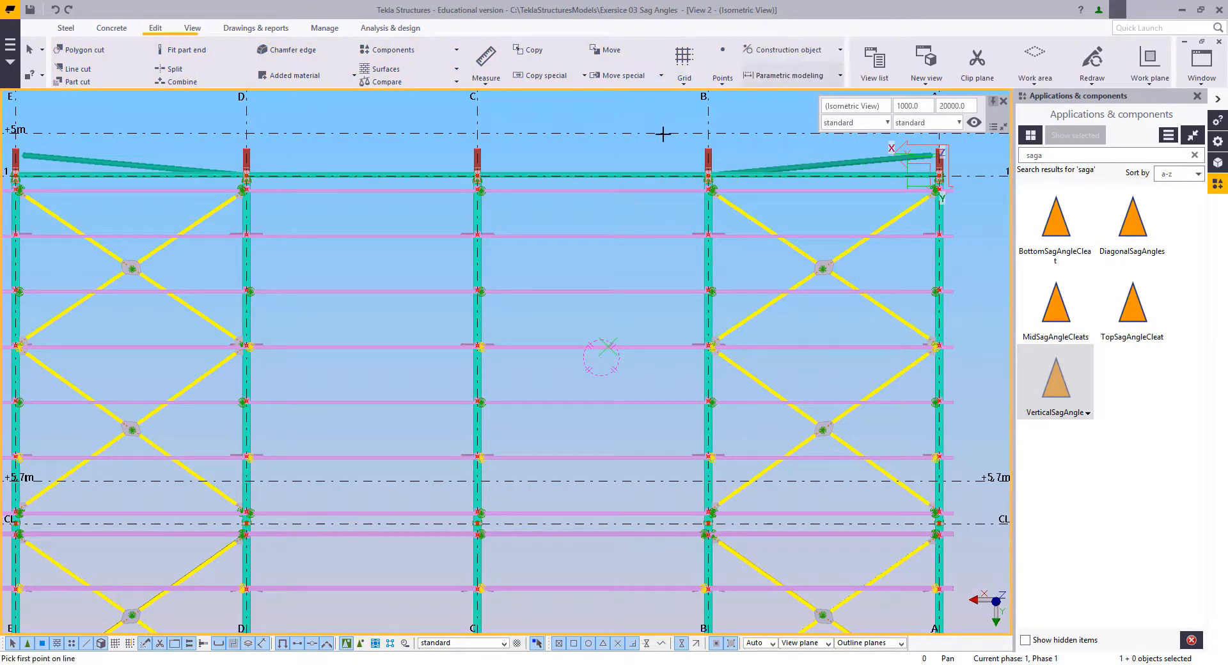
pyautogui.click(592, 133)
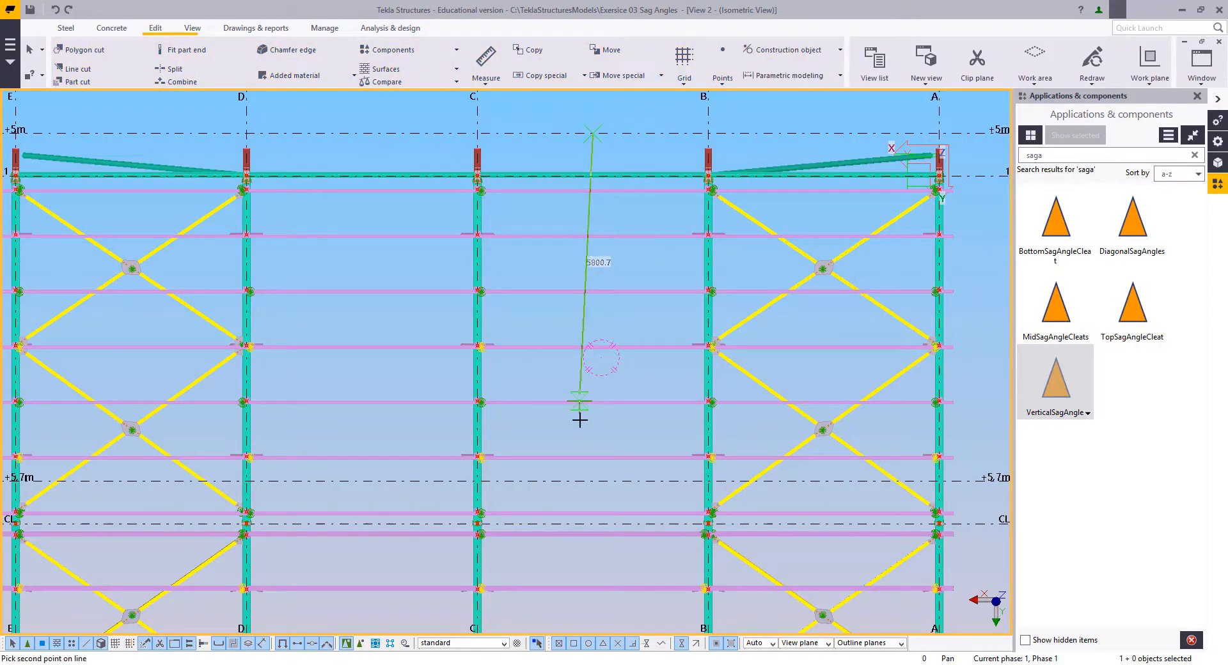
pyautogui.click(592, 481)
pyautogui.rightClick(548, 275)
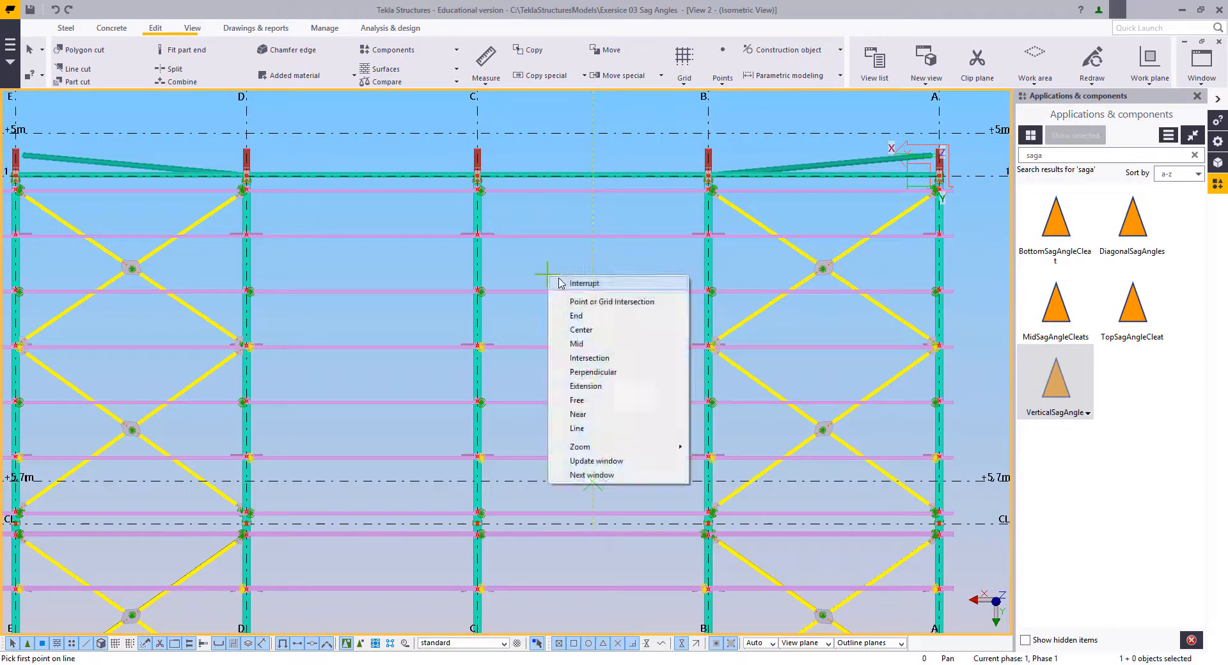
pyautogui.click(563, 283)
# Step: Open the VerticalSagAngle component's properties, check the profile and material settings, and apply them
pyautogui.moveTo(579, 307); pyautogui.dragTo(625, 296, button='middle')
pyautogui.scroll(2, 591, 338)
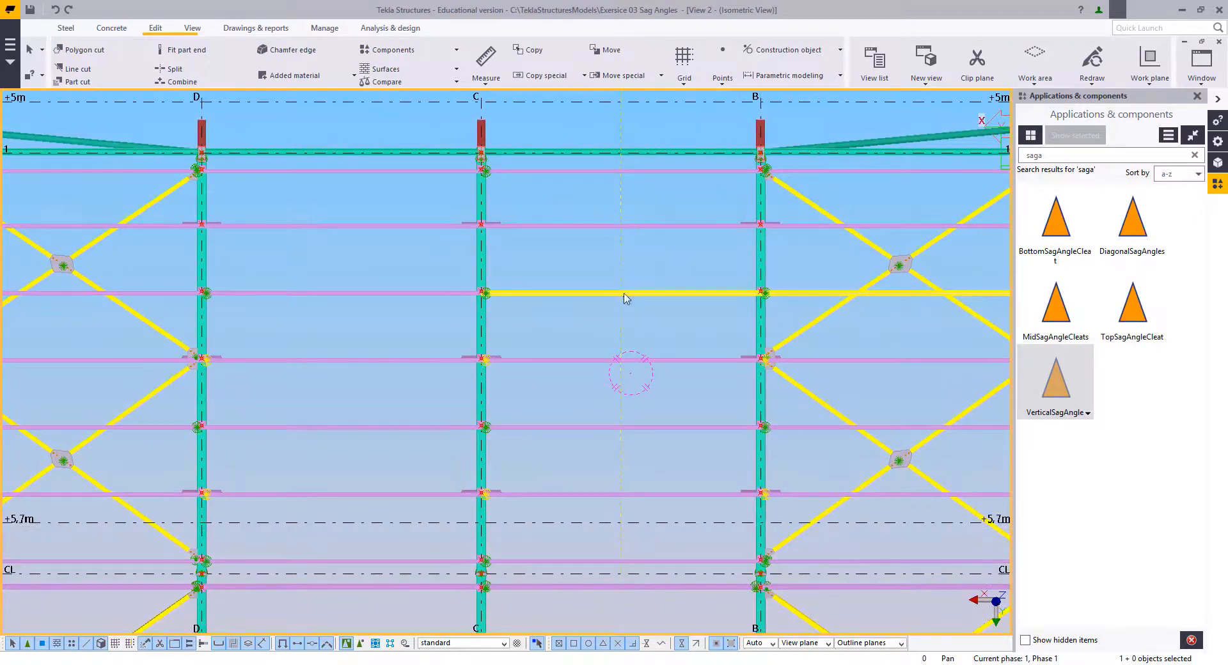
pyautogui.click(1091, 403)
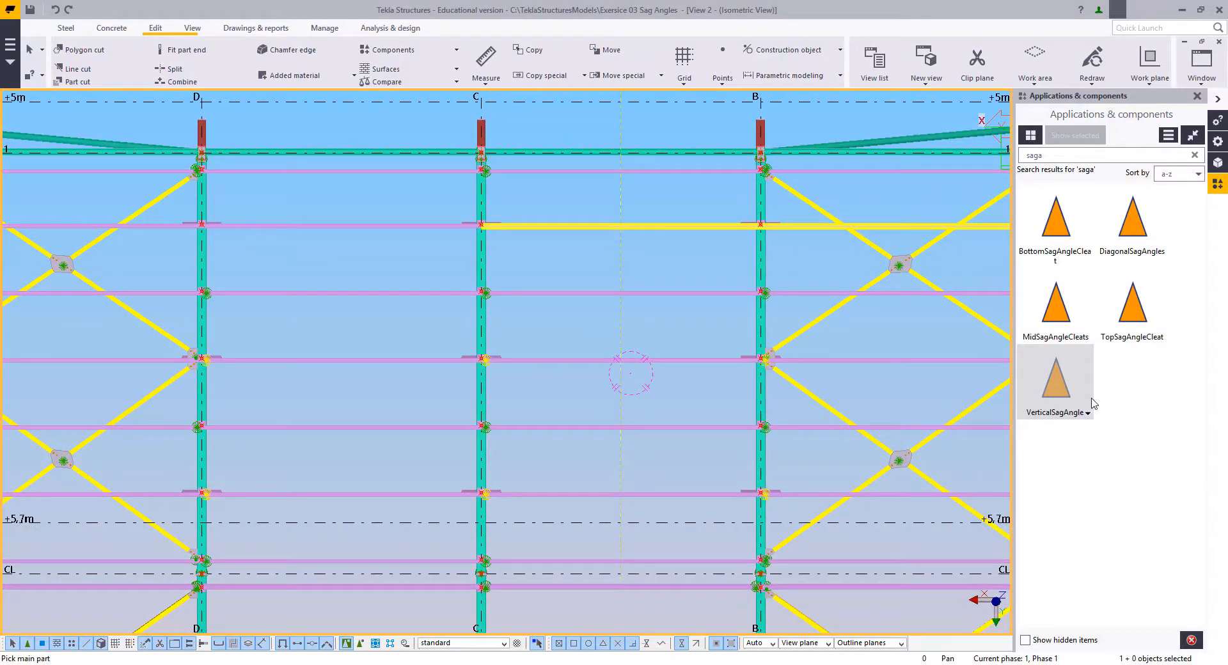
pyautogui.doubleClick(1081, 398)
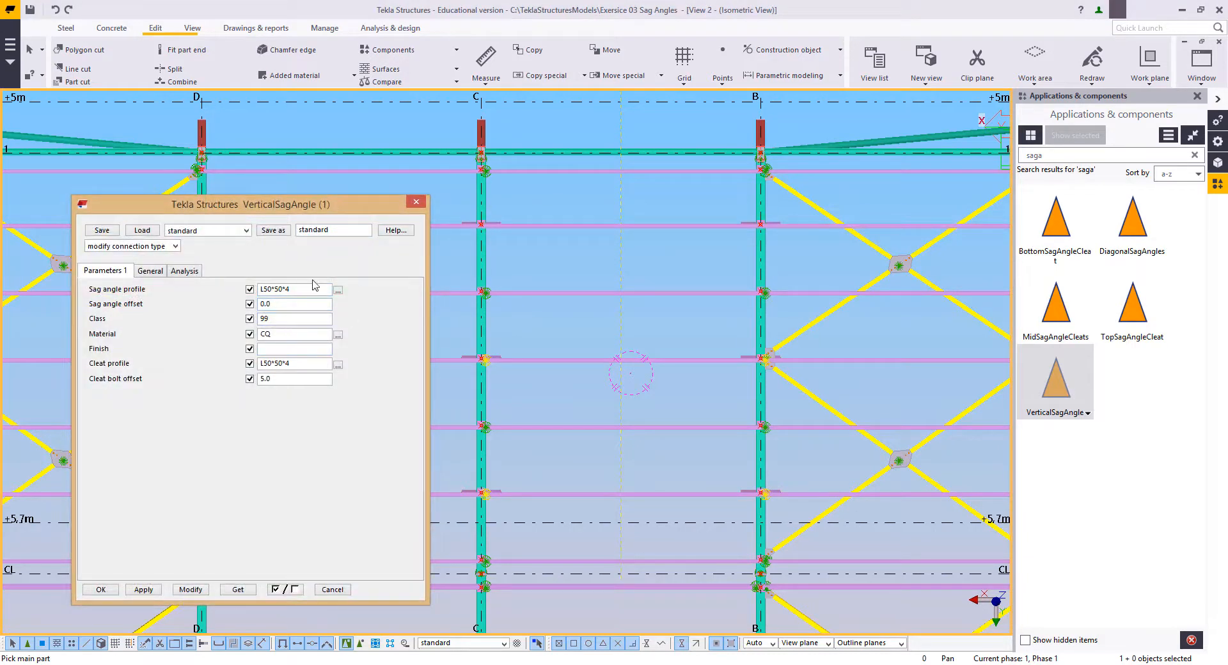
pyautogui.moveTo(292, 289); pyautogui.dragTo(264, 302)
pyautogui.moveTo(294, 335); pyautogui.dragTo(254, 338)
pyautogui.moveTo(322, 338); pyautogui.dragTo(235, 343)
pyautogui.click(141, 591)
pyautogui.click(101, 590)
# Step: Place a VerticalSagAngle between the first and second purlins from grid line 1, along the construction line between grids B and C
pyautogui.scroll(3, 607, 281)
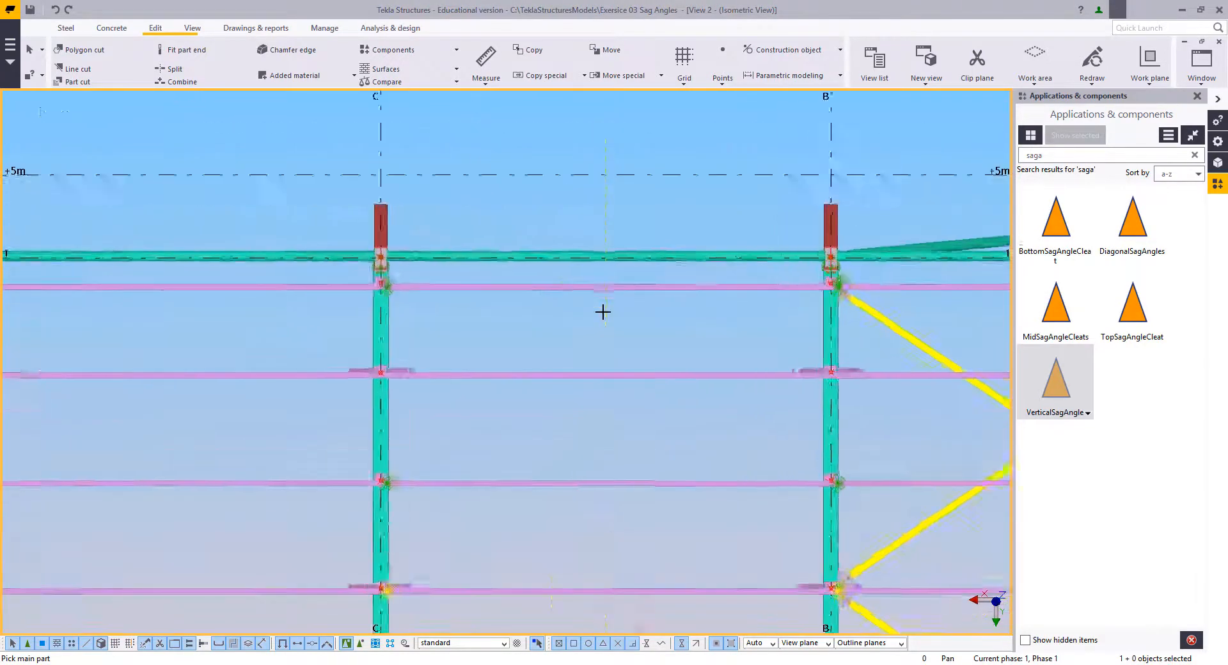
pyautogui.scroll(4, 603, 312)
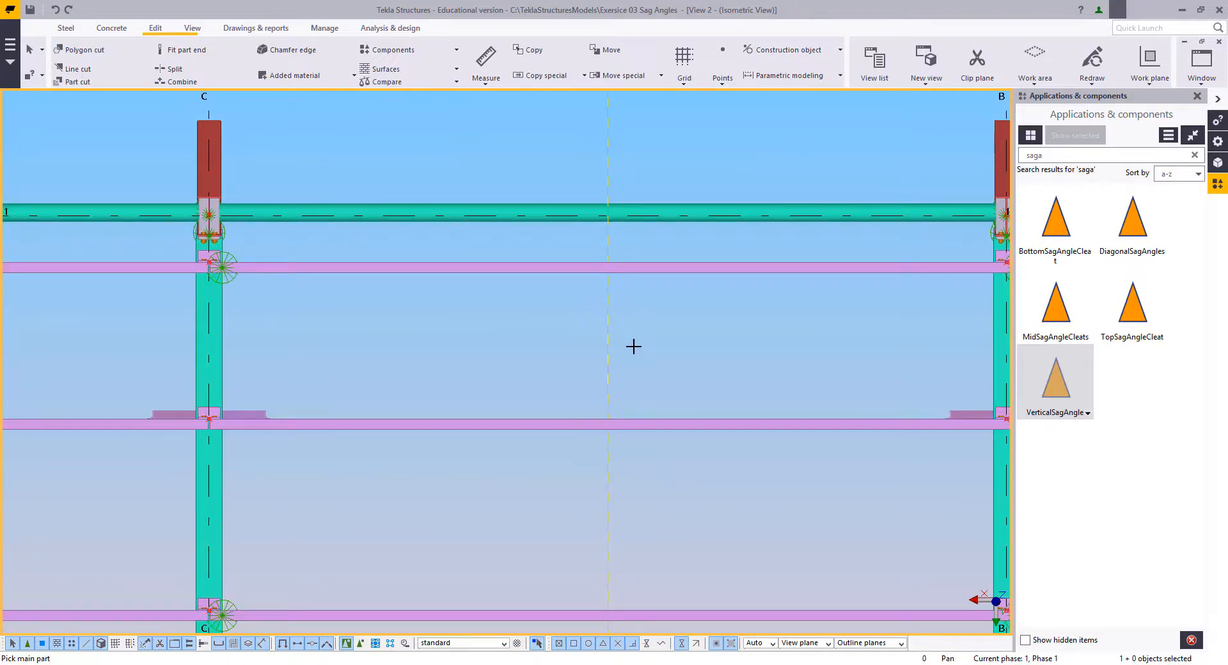
pyautogui.scroll(2, 630, 358)
pyautogui.moveTo(637, 439); pyautogui.dragTo(633, 376, button='middle')
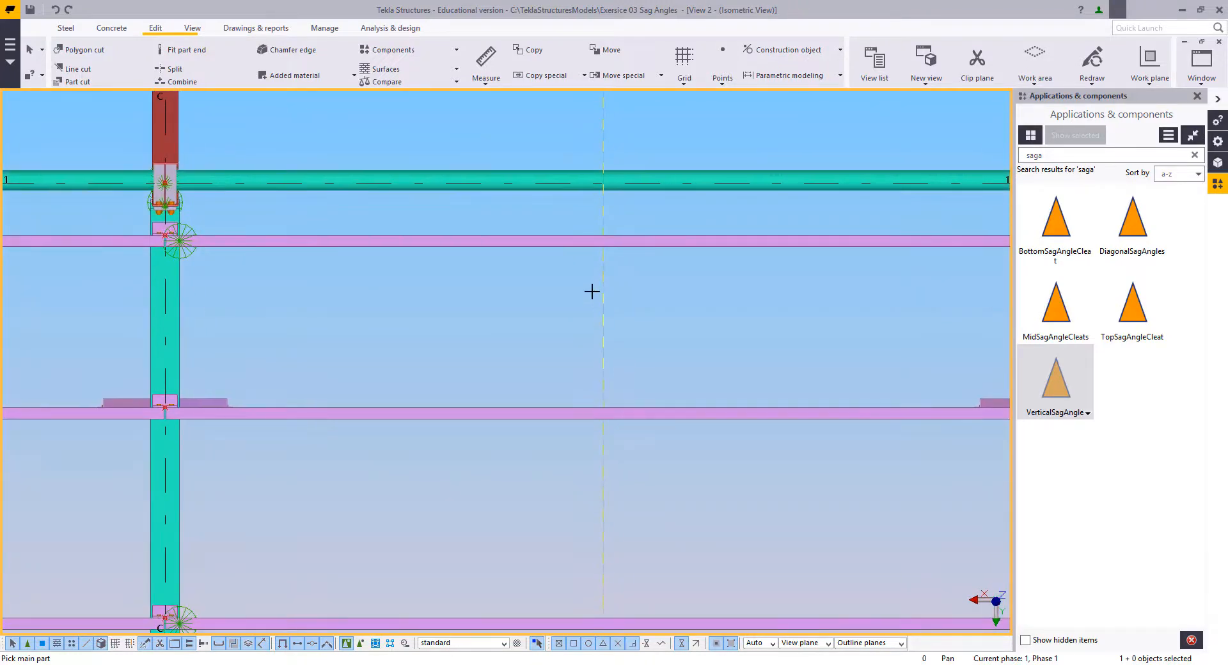
pyautogui.click(625, 242)
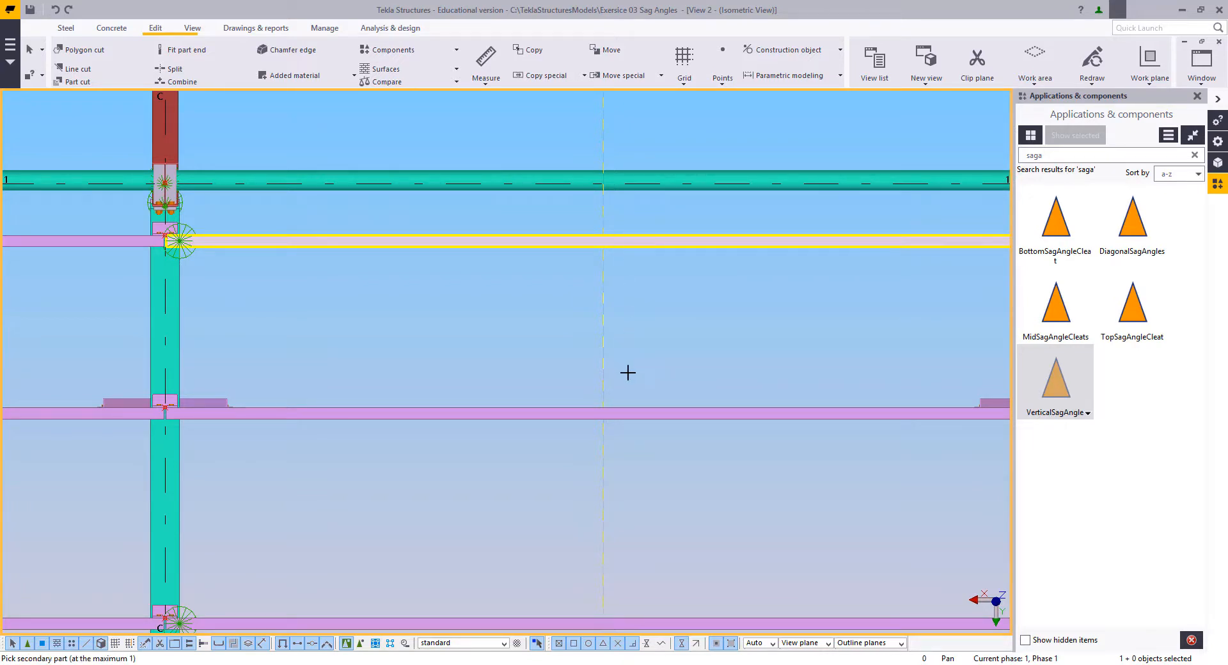
pyautogui.click(632, 412)
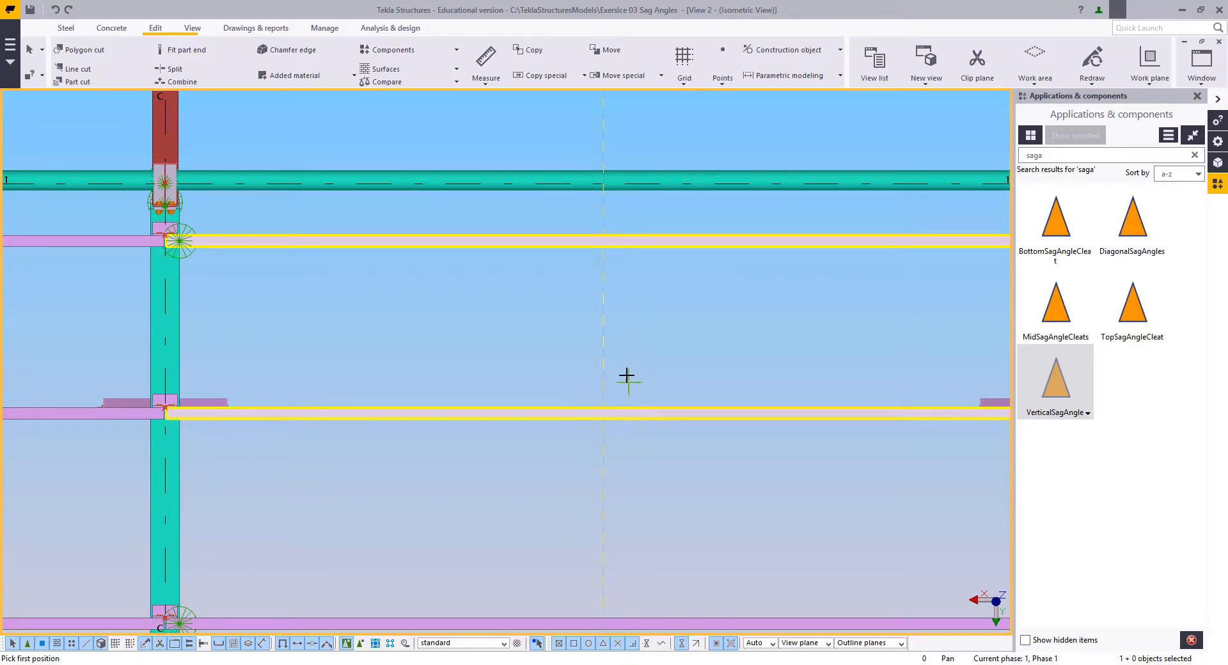
pyautogui.click(603, 259)
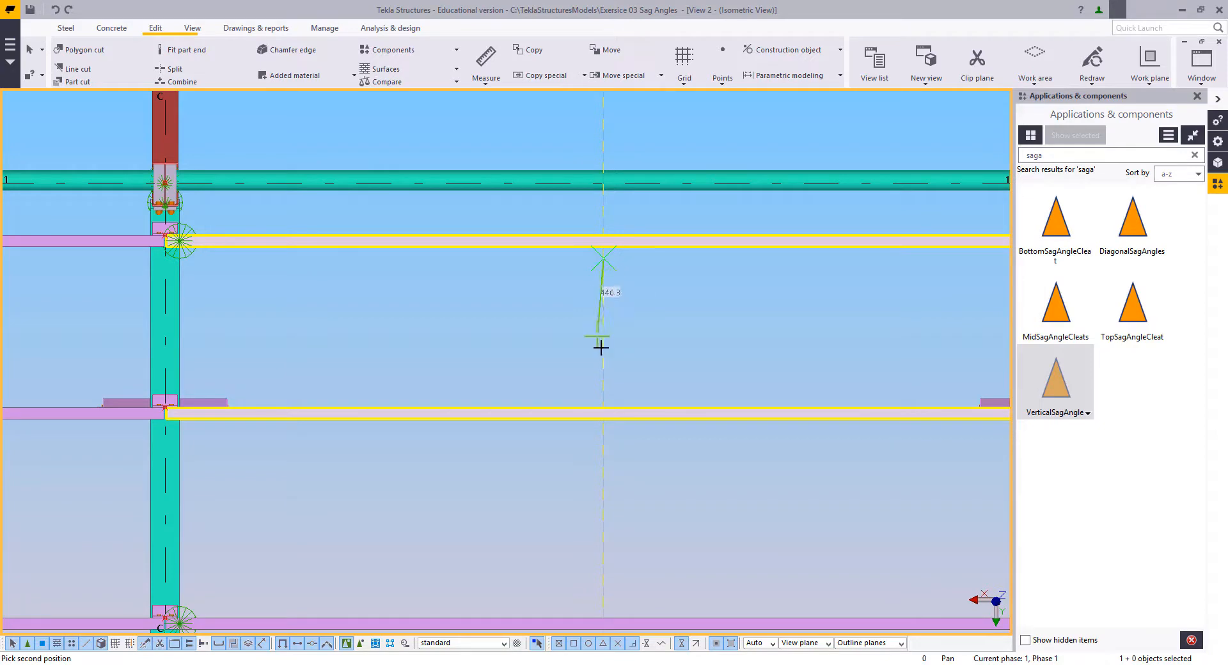
pyautogui.click(603, 398)
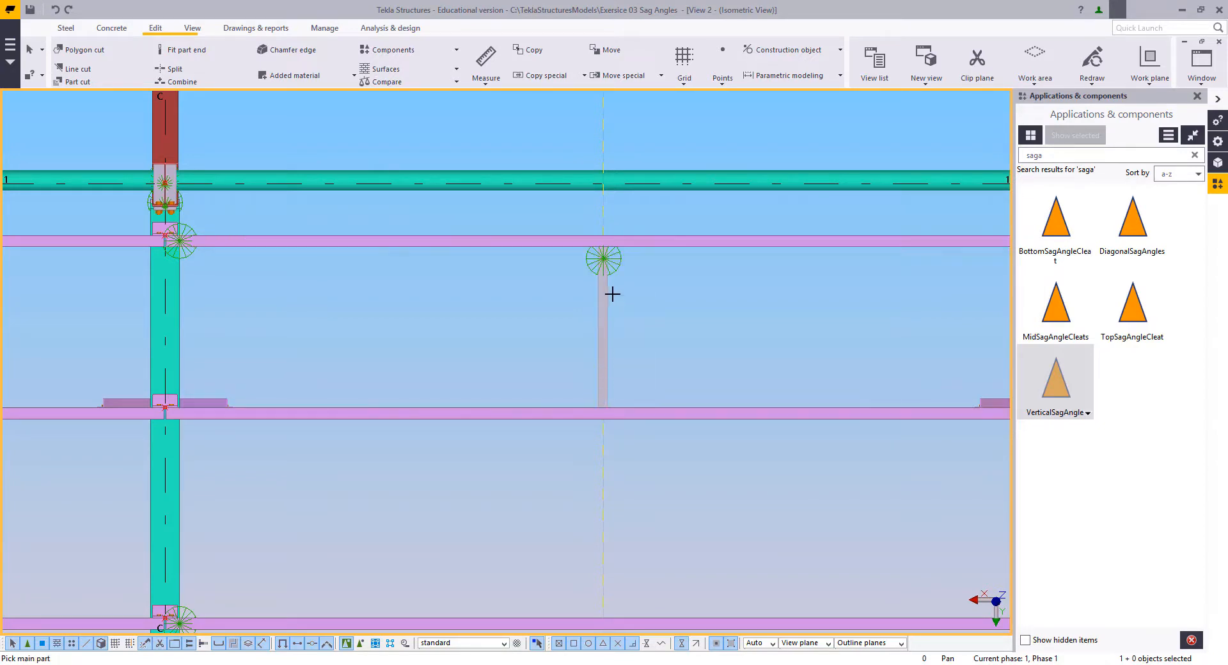
# Step: Place a VerticalSagAngle between the second and third purlins along the same construction line
pyautogui.moveTo(631, 416); pyautogui.dragTo(639, 348, button='middle')
pyautogui.click(642, 339)
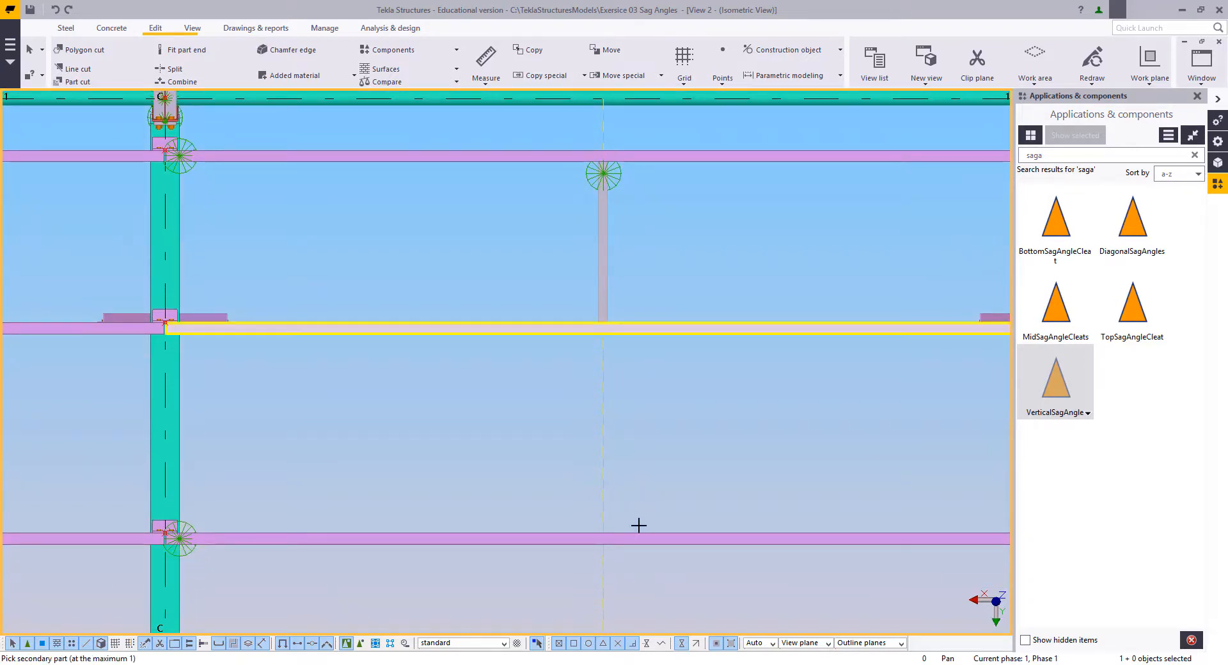
pyautogui.click(639, 536)
pyautogui.click(602, 339)
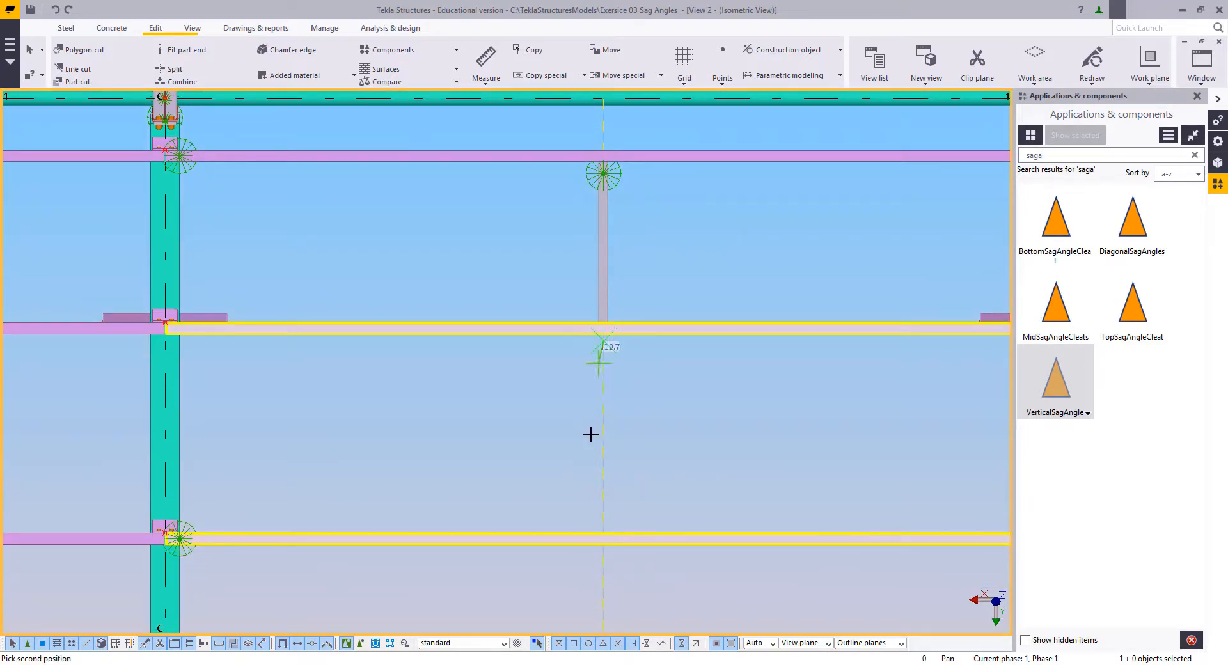
pyautogui.click(603, 515)
# Step: Place a VerticalSagAngle from the fifth up to the fourth purlin along the construction line between grids B and C
pyautogui.moveTo(617, 523); pyautogui.dragTo(578, 281, button='middle')
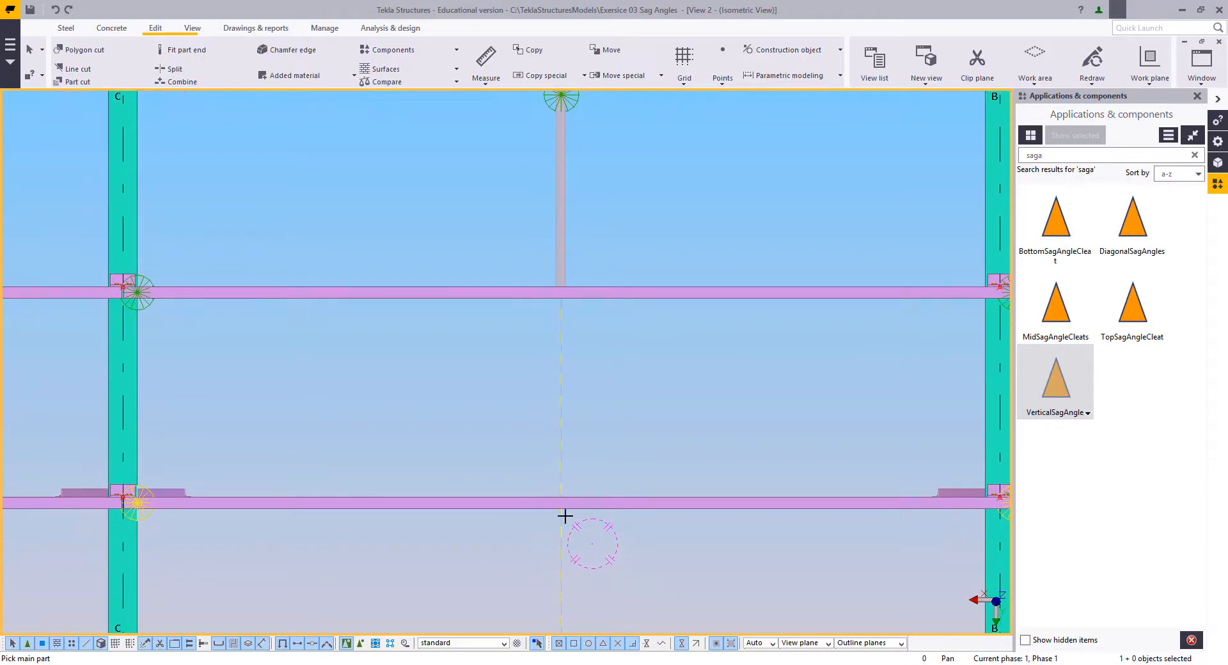
pyautogui.moveTo(603, 479); pyautogui.dragTo(602, 274, button='middle')
pyautogui.click(589, 509)
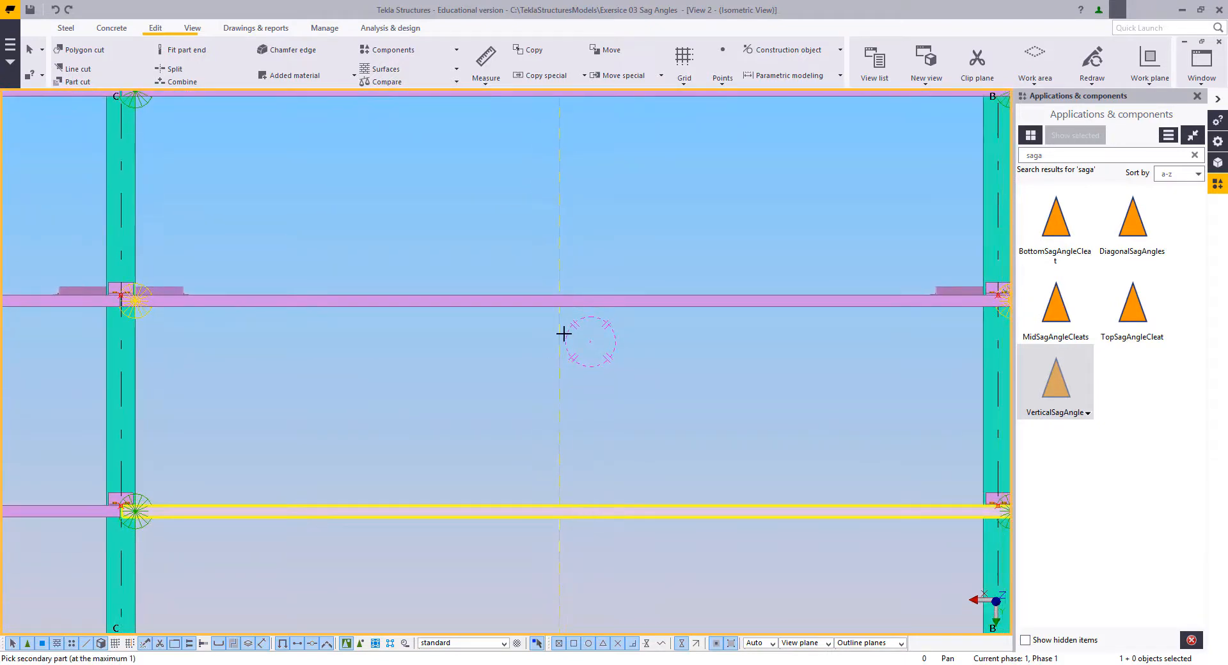
pyautogui.click(589, 297)
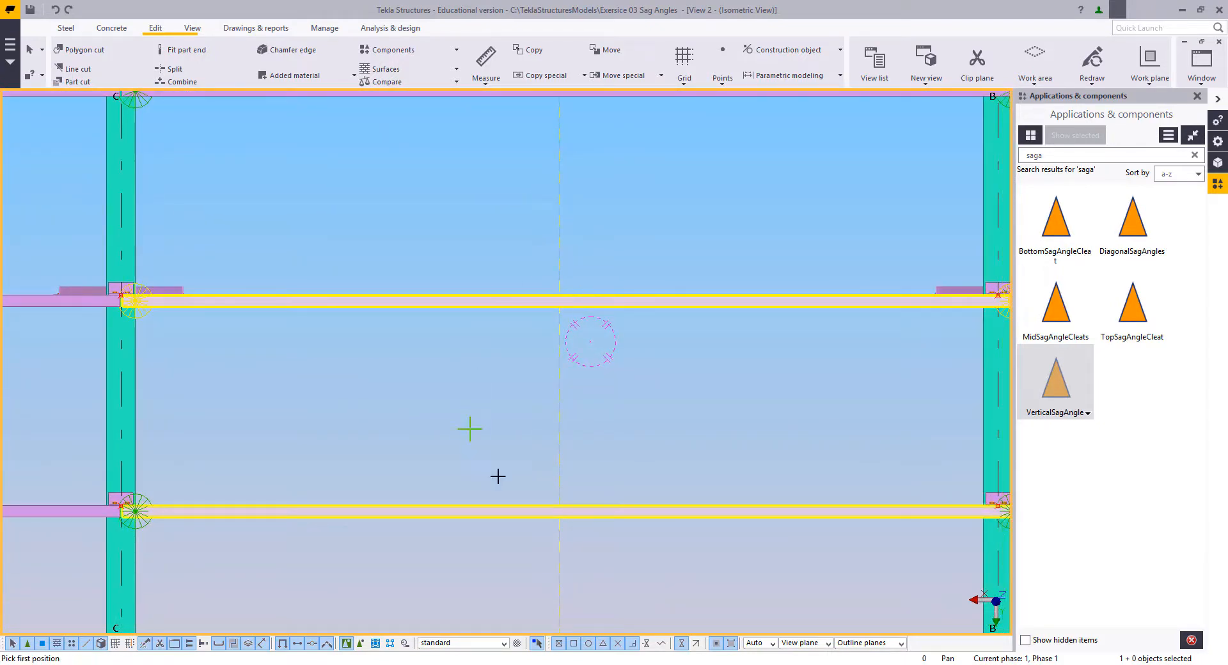
pyautogui.click(557, 503)
pyautogui.click(557, 318)
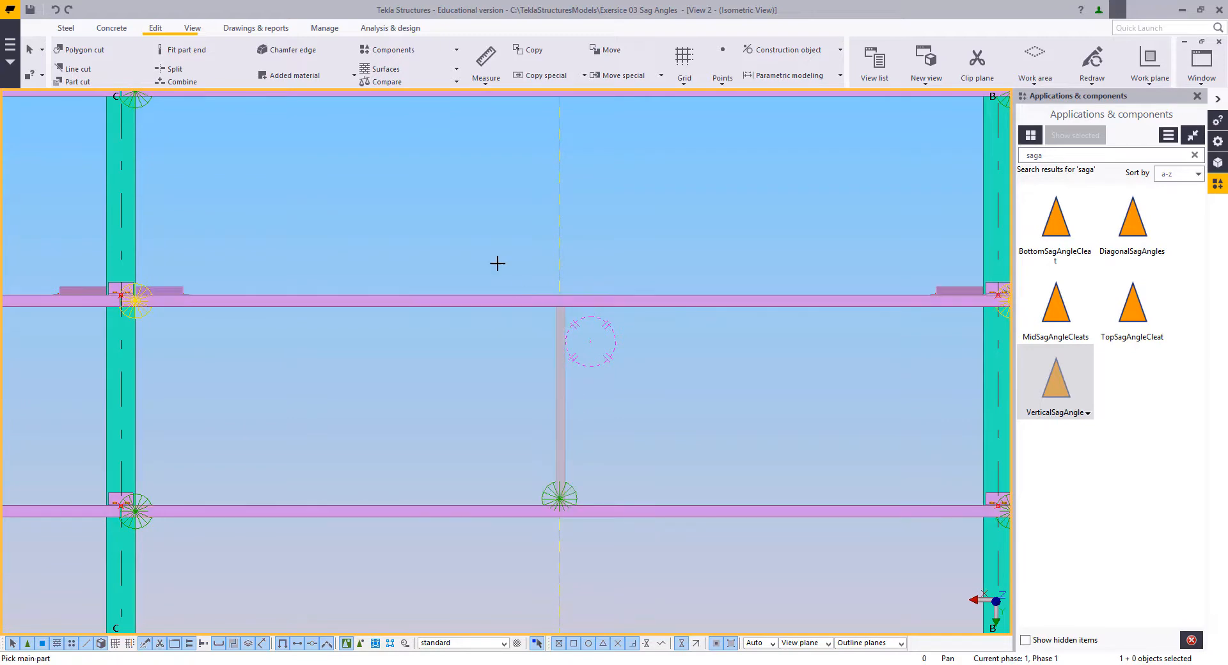
# Step: Check the sag angles with the parts and components displayed transparent, and return to the fully rendered display
pyautogui.scroll(-1, 608, 390)
pyautogui.scroll(-2, 588, 364)
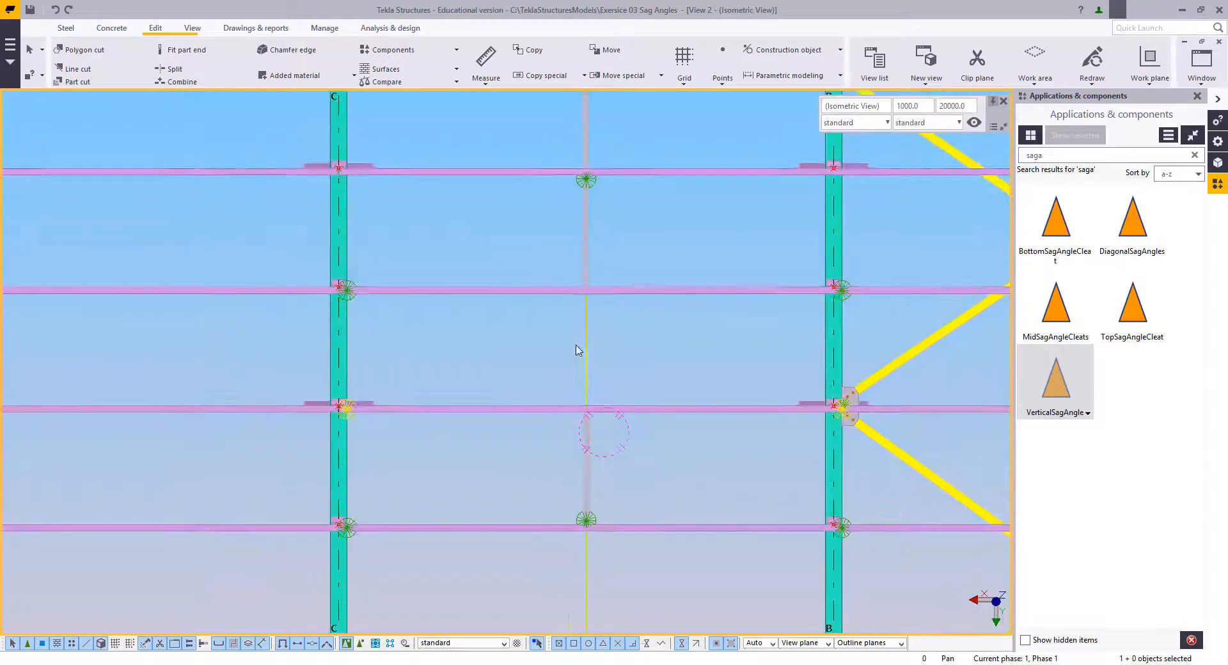
pyautogui.scroll(3, 603, 365)
pyautogui.hotkey('ctrl', '2')
pyautogui.moveTo(624, 370); pyautogui.dragTo(620, 408, button='middle')
pyautogui.hotkey('shift', '2')
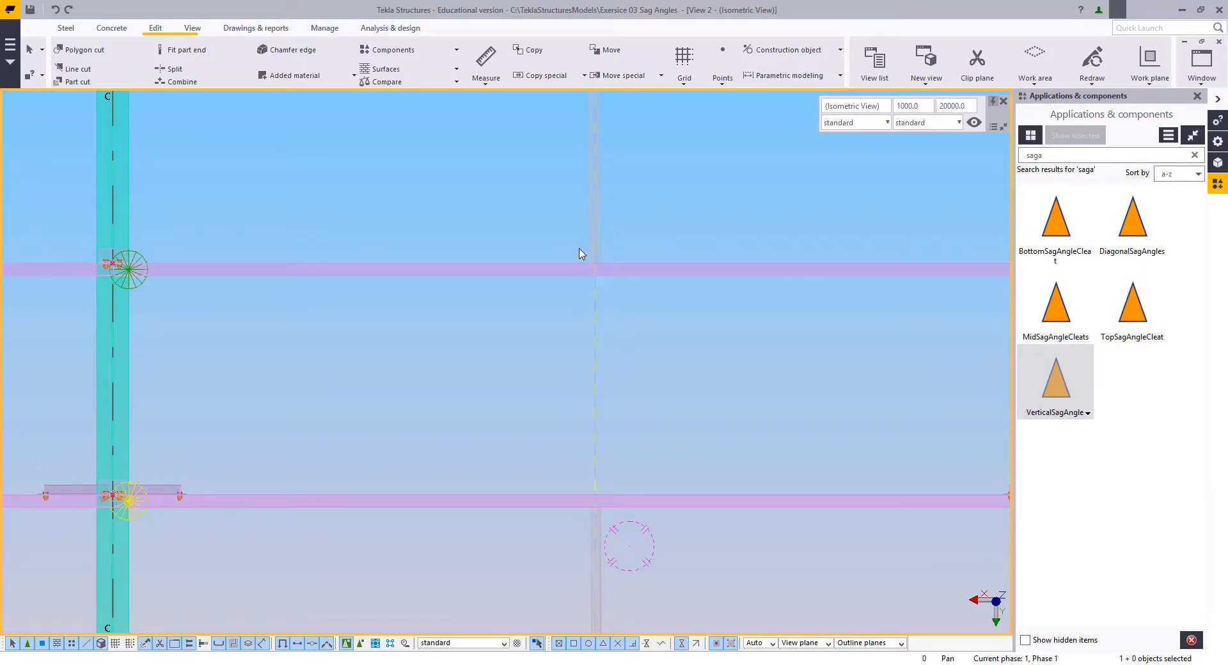
pyautogui.hotkey('ctrl', '4')
pyautogui.hotkey('shift', '4')
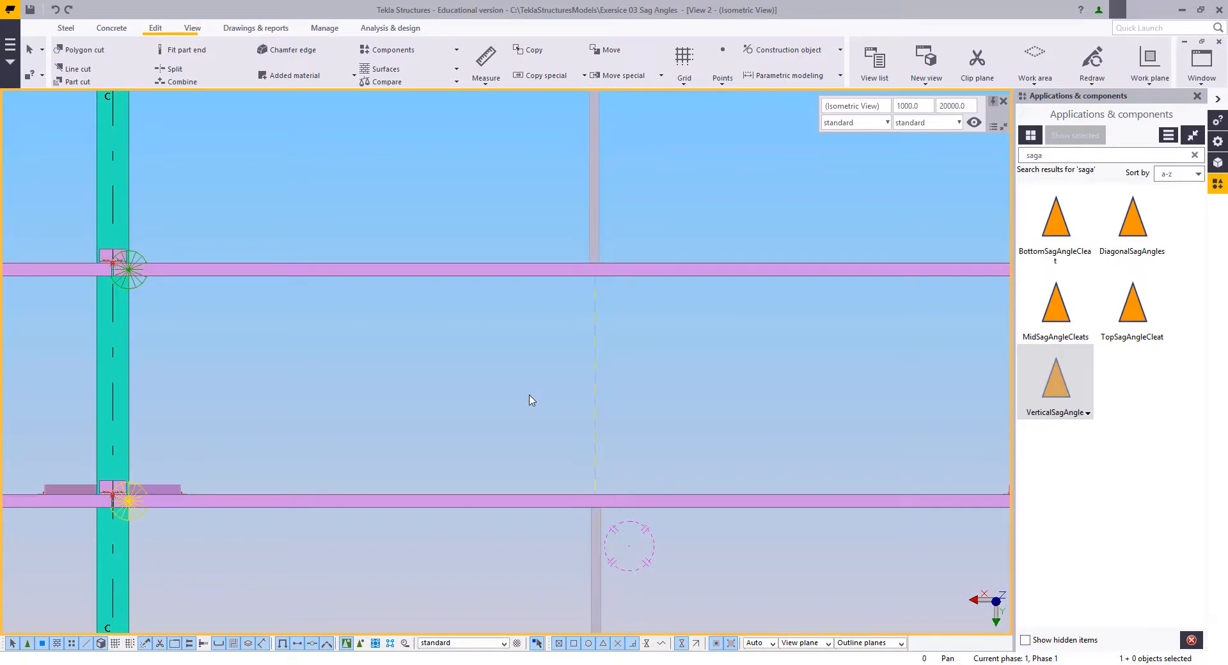
# Step: Examine in 3D how both ends of the sag angle between the fourth and fifth purlins meet the purlins
pyautogui.scroll(-6, 530, 401)
pyautogui.keyDown('ctrl'); pyautogui.moveTo(584, 486); pyautogui.dragTo(467, 351, button='middle'); pyautogui.keyUp('ctrl')
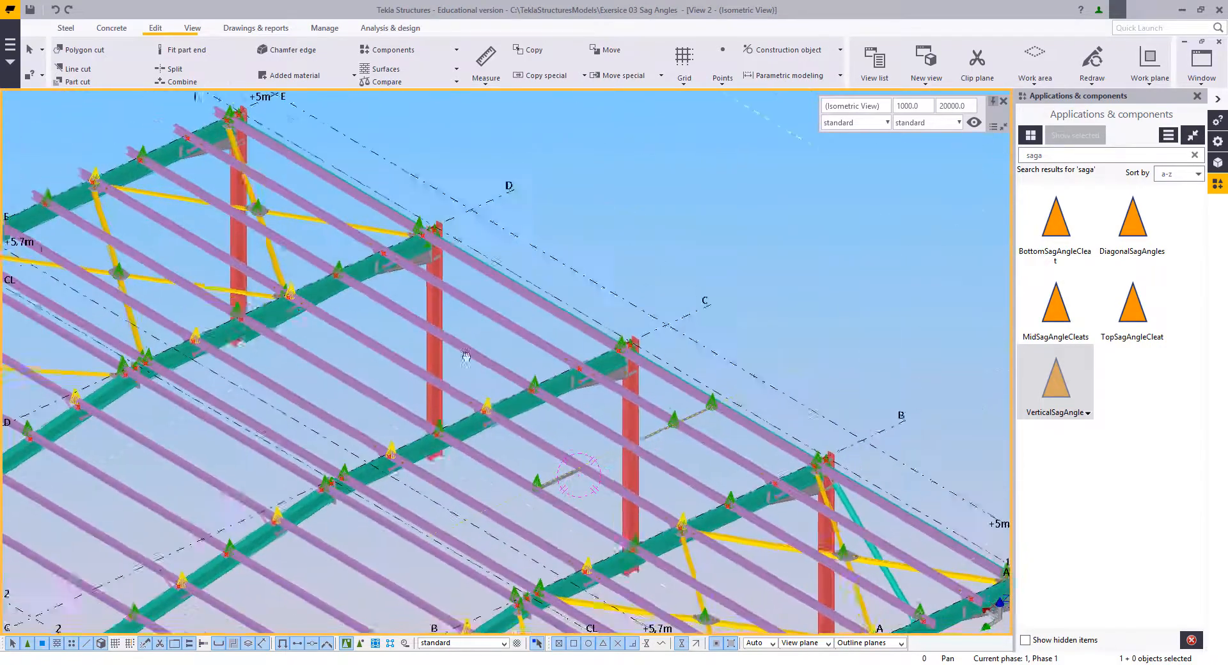
pyautogui.scroll(3, 576, 526)
pyautogui.scroll(5, 471, 446)
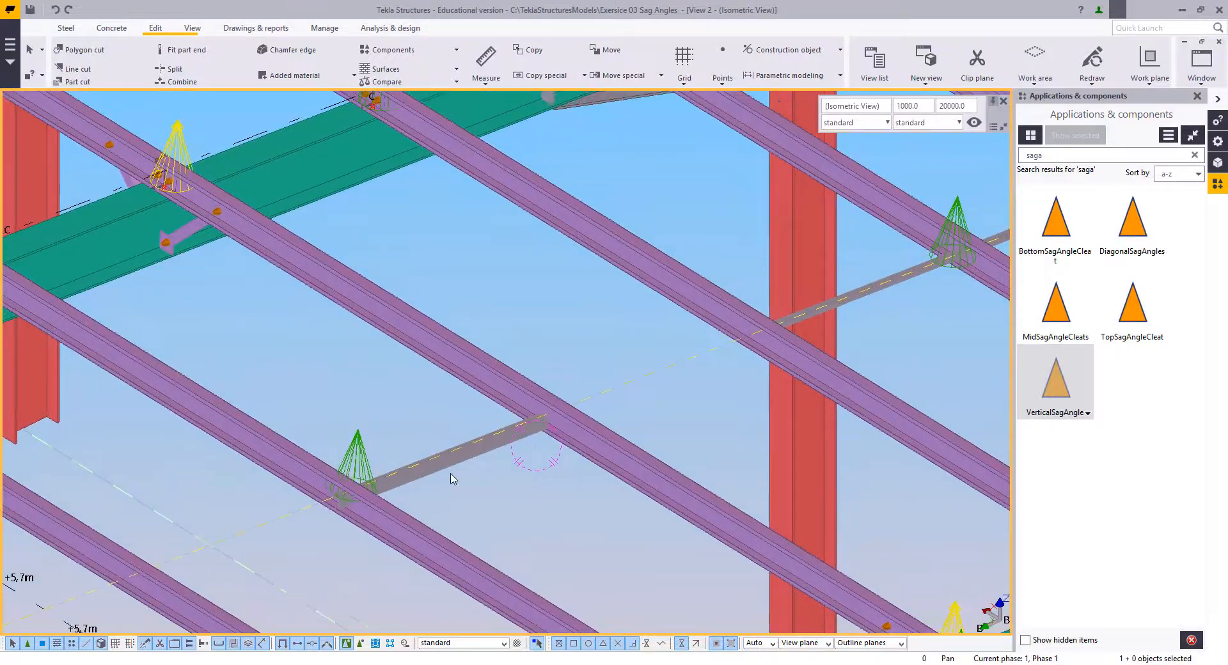
pyautogui.scroll(5, 408, 464)
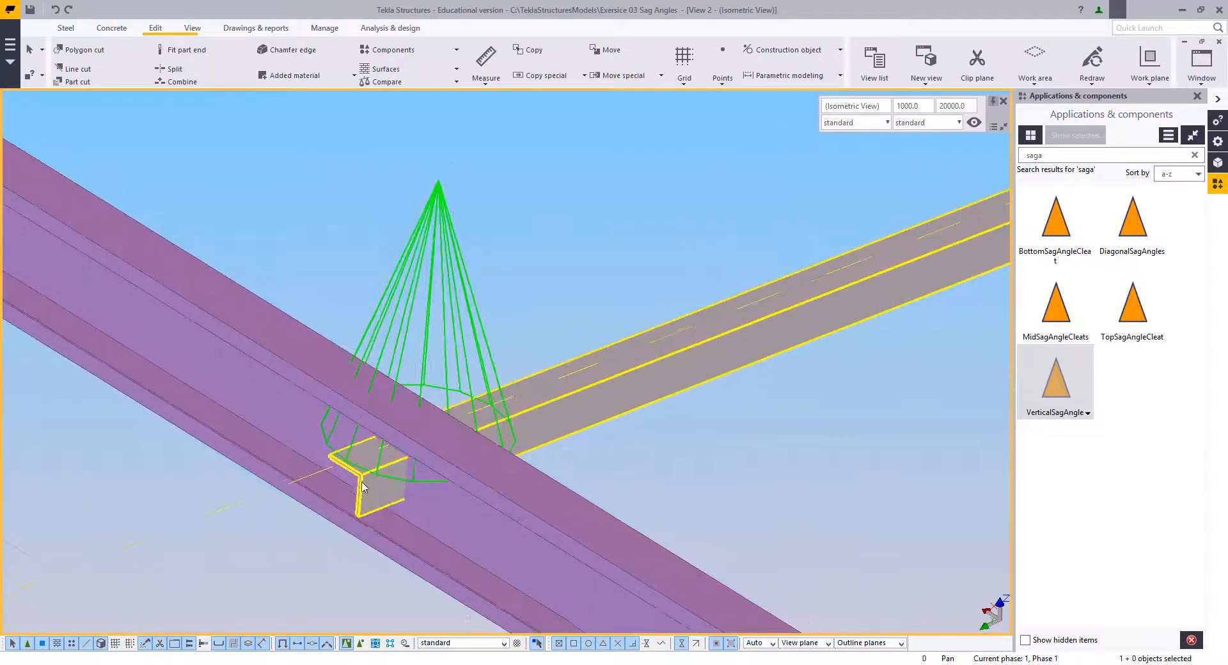
pyautogui.moveTo(149, 564); pyautogui.dragTo(2, 609, button='middle')
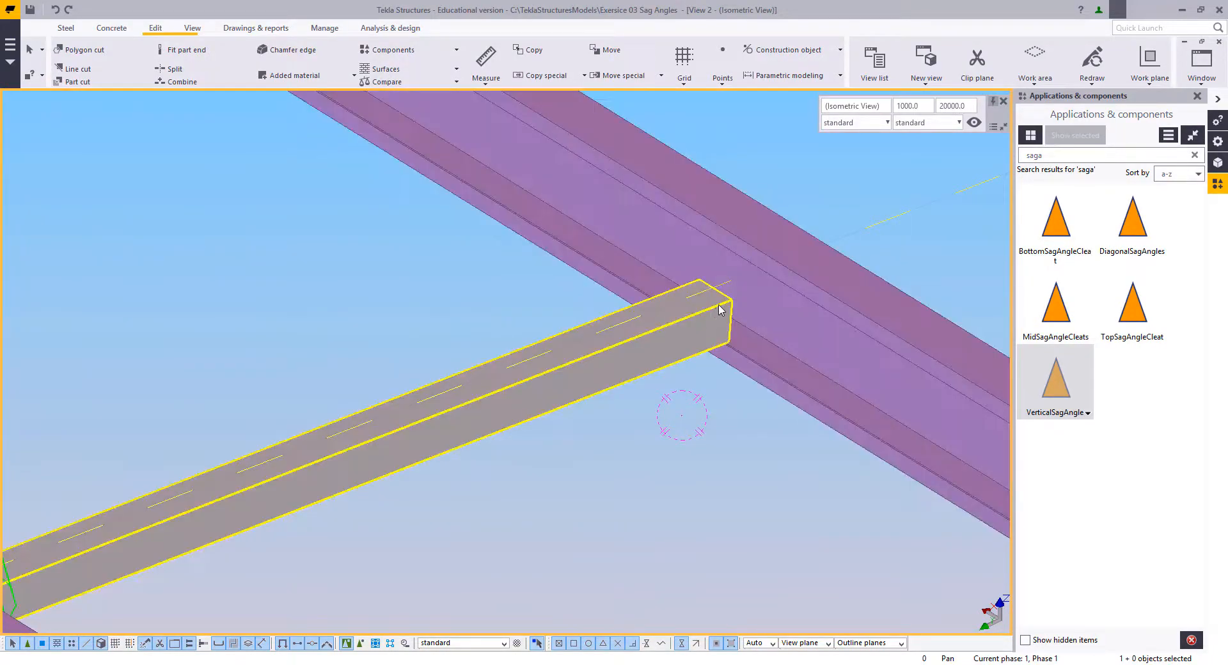
pyautogui.scroll(-8, 757, 288)
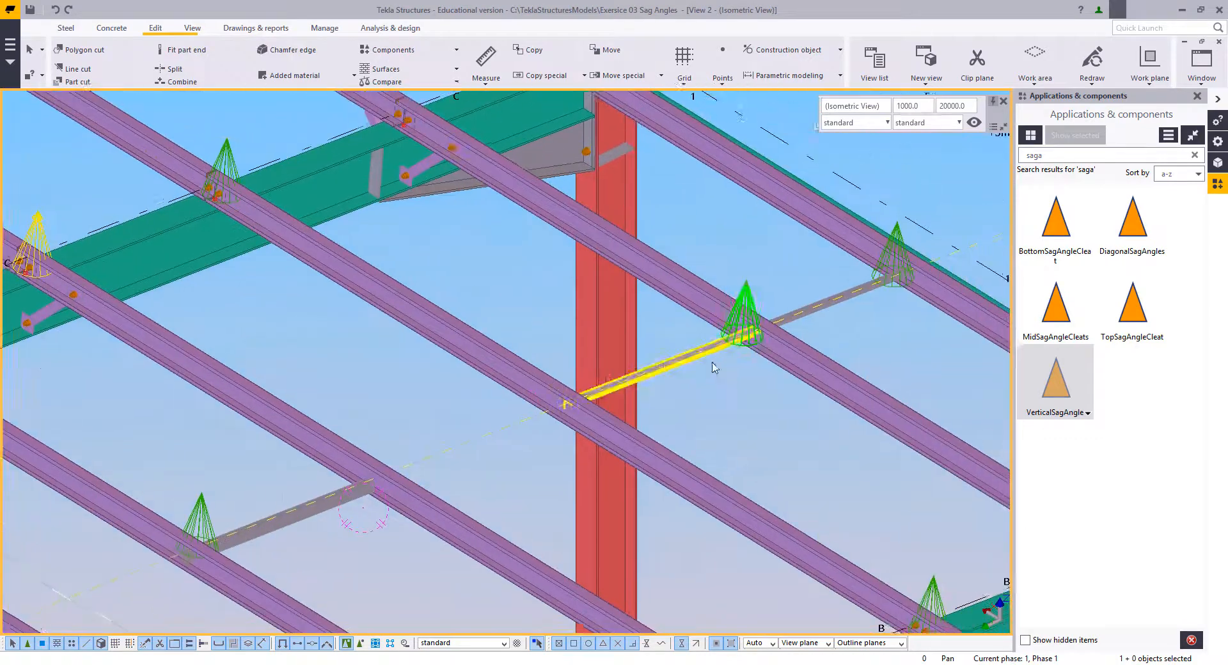
pyautogui.scroll(5, 715, 361)
pyautogui.moveTo(411, 475); pyautogui.dragTo(816, 288, button='middle')
# Step: Delete the VerticalSagAngle component between the fourth and fifth purlins
pyautogui.scroll(-3, 816, 288)
pyautogui.scroll(-3, 543, 346)
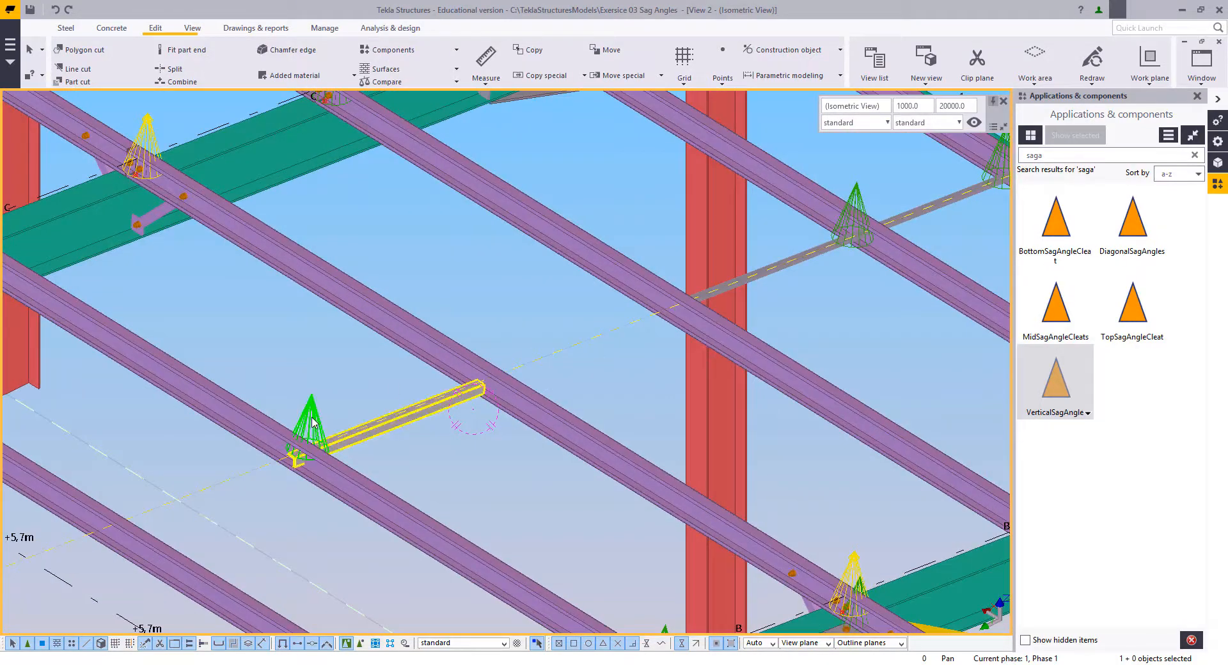
pyautogui.press('Delete')
pyautogui.moveTo(517, 415); pyautogui.dragTo(444, 414, button='middle')
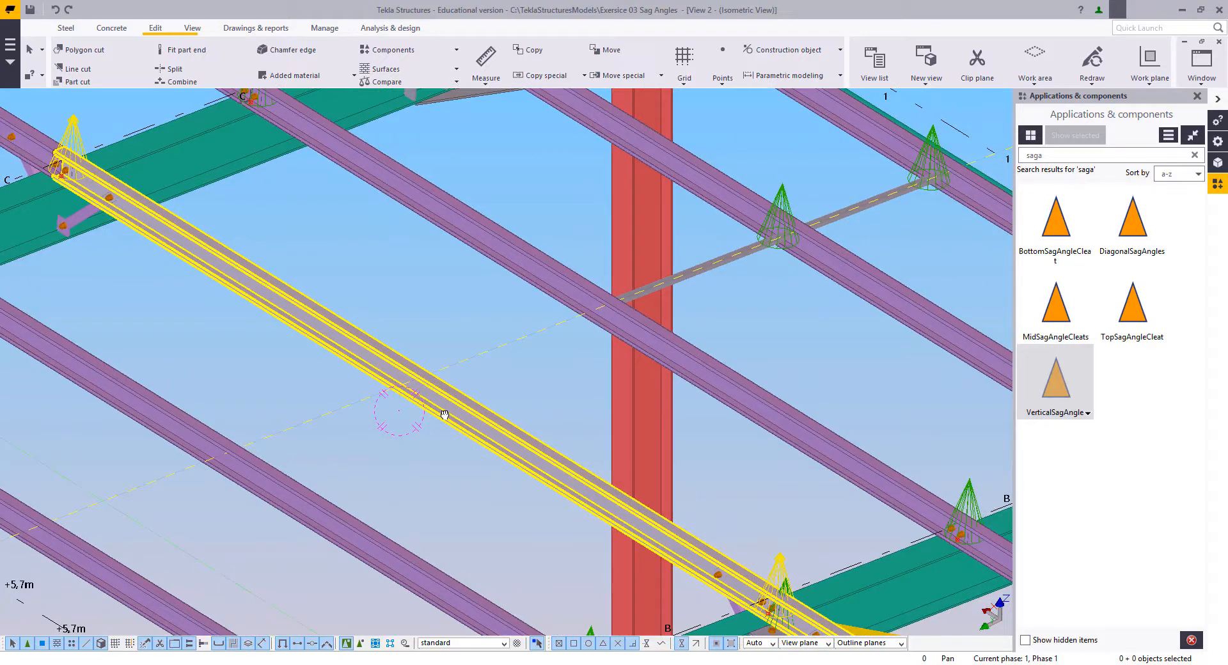
# Step: In plan view, place a VerticalSagAngle from the third to the fourth purlin along the construction line between grids B and C
pyautogui.hotkey('ctrl', 'p')
pyautogui.scroll(8, 493, 364)
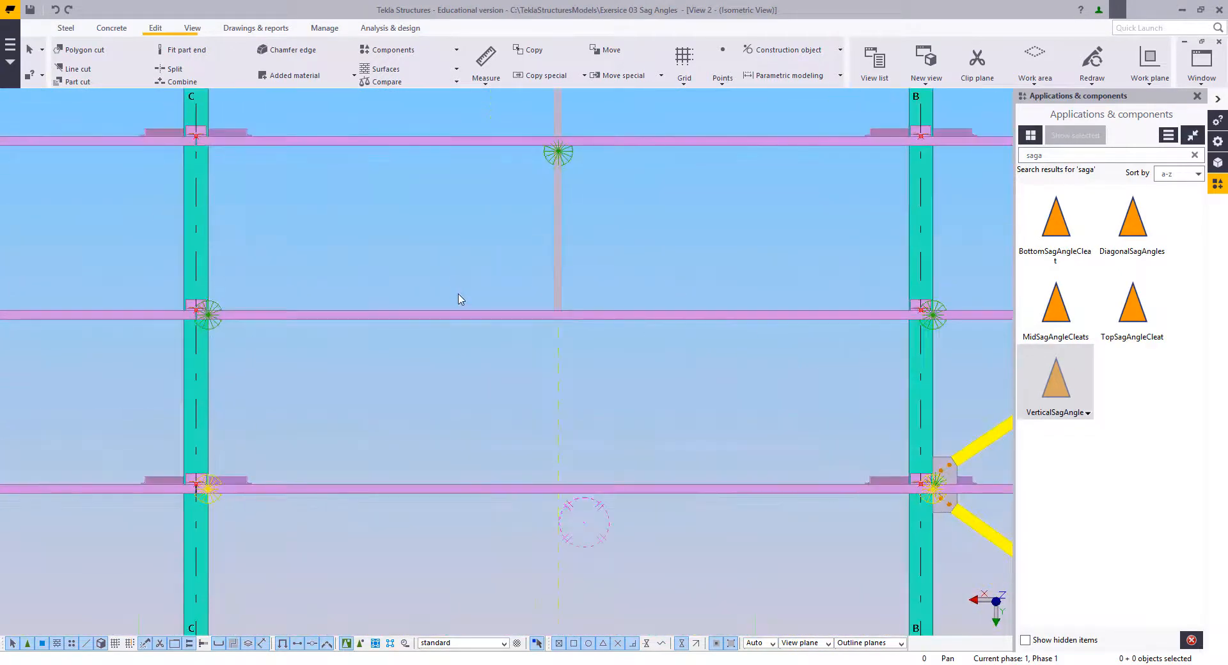
pyautogui.click(1054, 380)
pyautogui.click(630, 313)
pyautogui.click(578, 488)
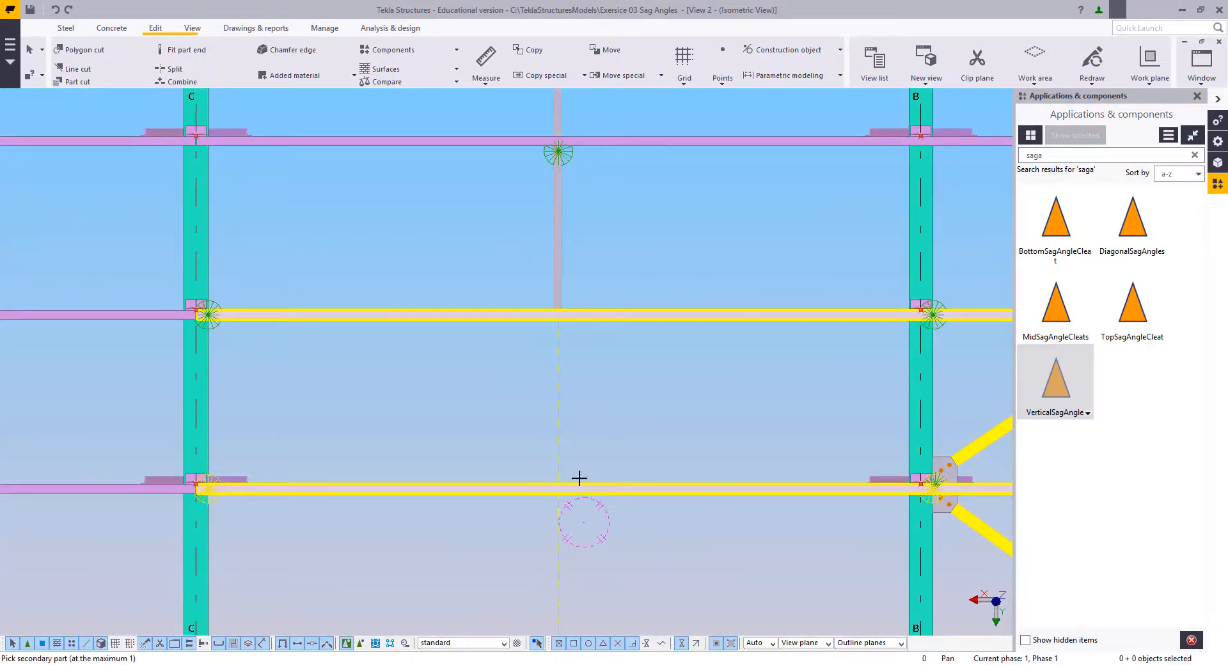
pyautogui.middleClick(564, 439)
pyautogui.click(543, 339)
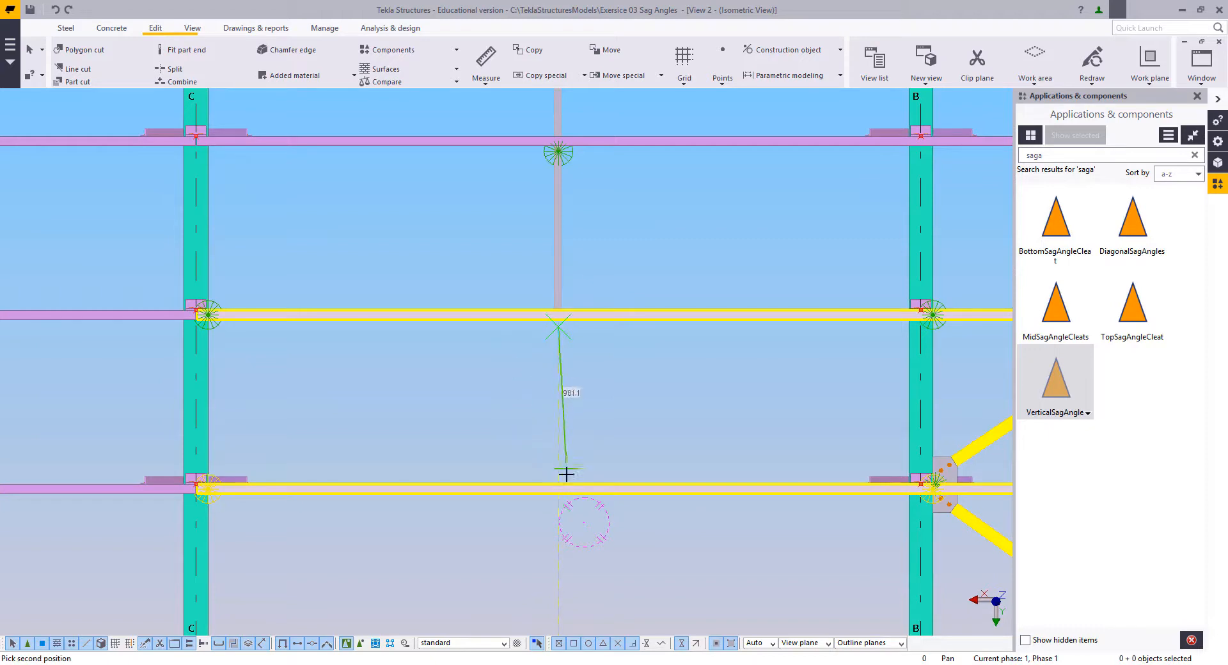
pyautogui.click(557, 486)
# Step: Place a VerticalSagAngle from the fourth to the fifth purlin along the same construction line
pyautogui.moveTo(583, 360); pyautogui.dragTo(584, 433, button='middle')
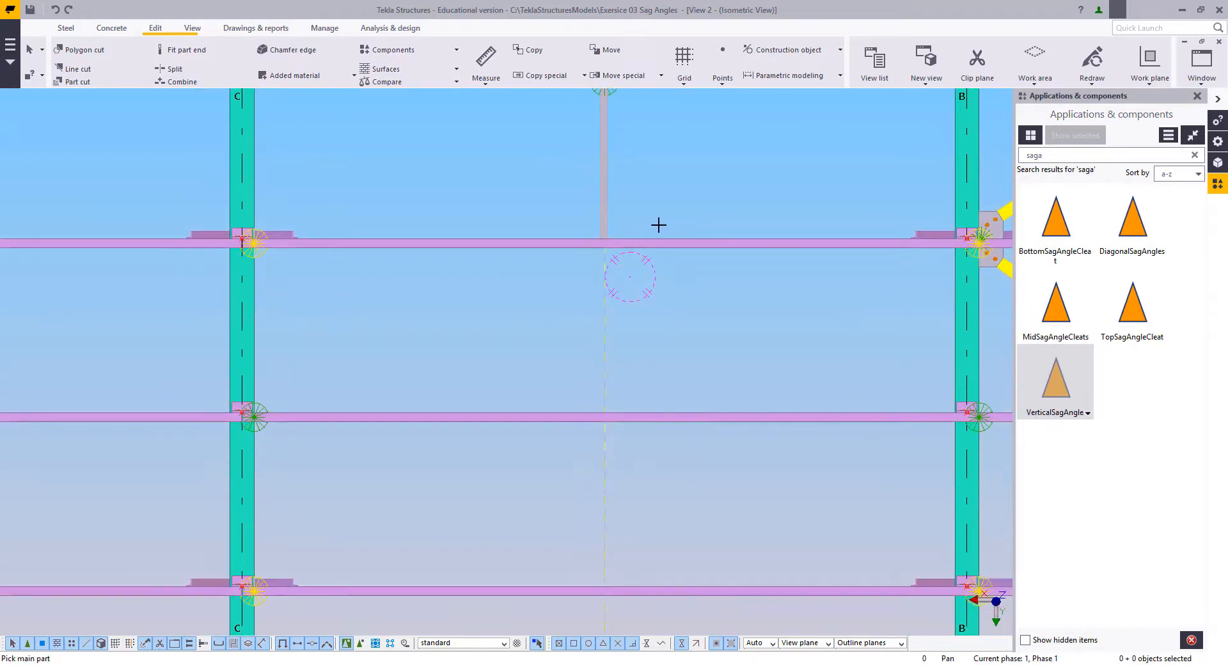
pyautogui.click(644, 242)
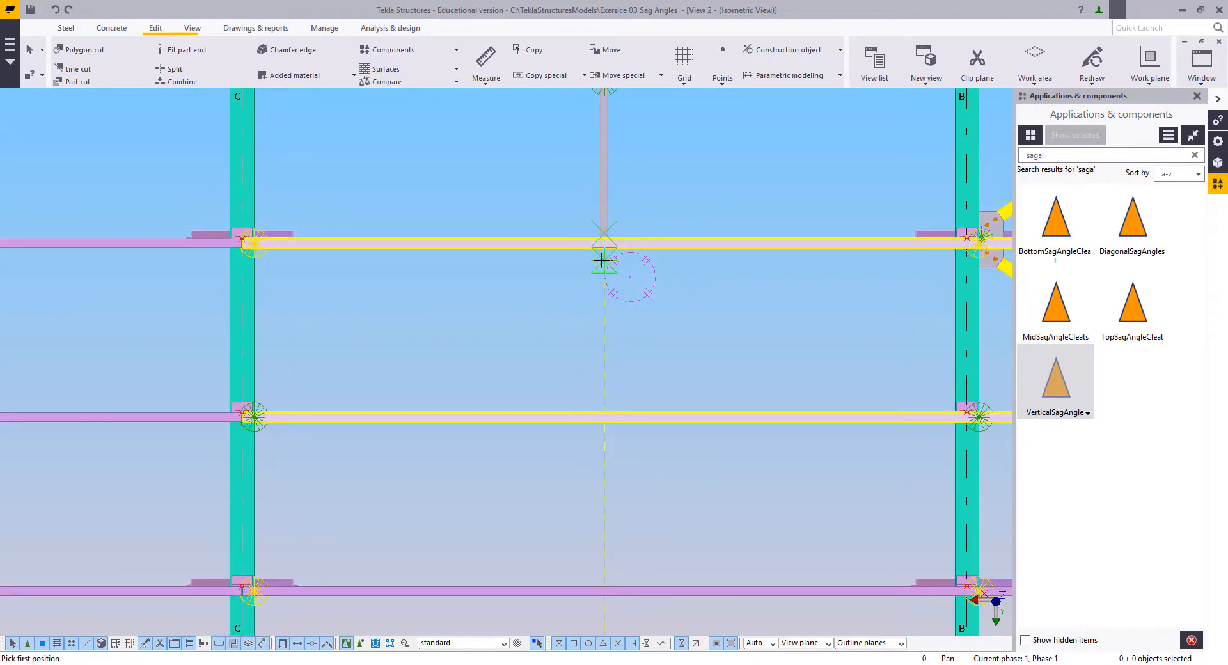
pyautogui.click(601, 400)
# Step: Place a VerticalSagAngle from the fifth to the sixth purlin along the construction line, and end the command
pyautogui.moveTo(634, 415); pyautogui.dragTo(631, 314, button='middle')
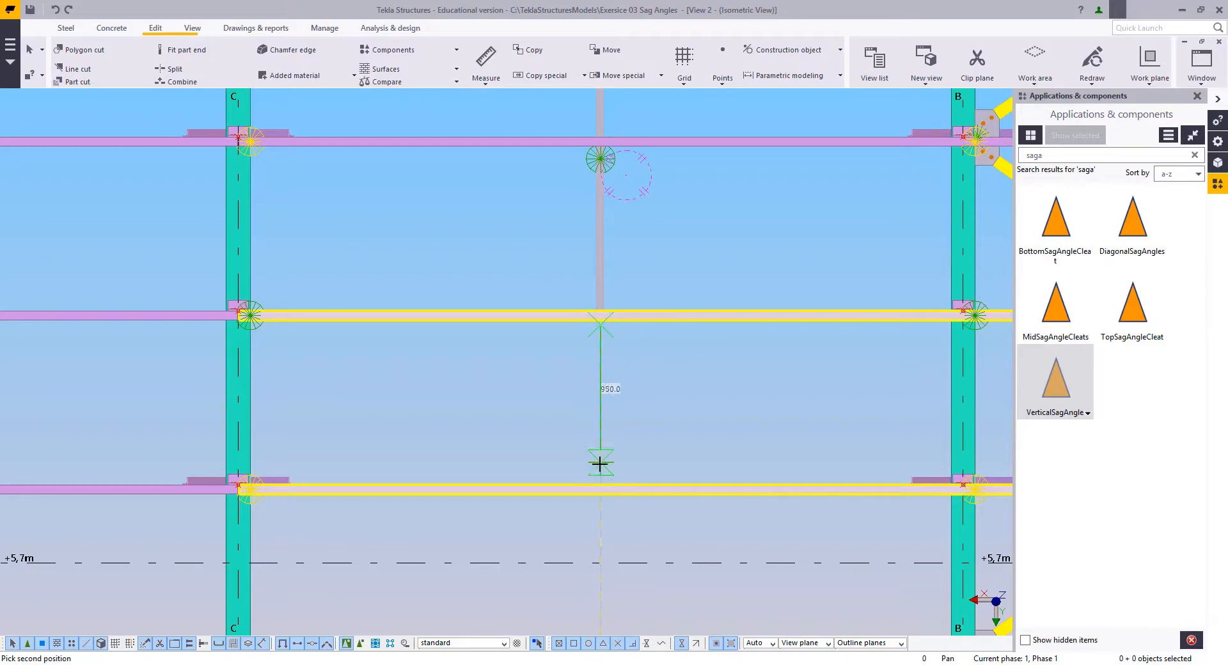
pyautogui.click(601, 483)
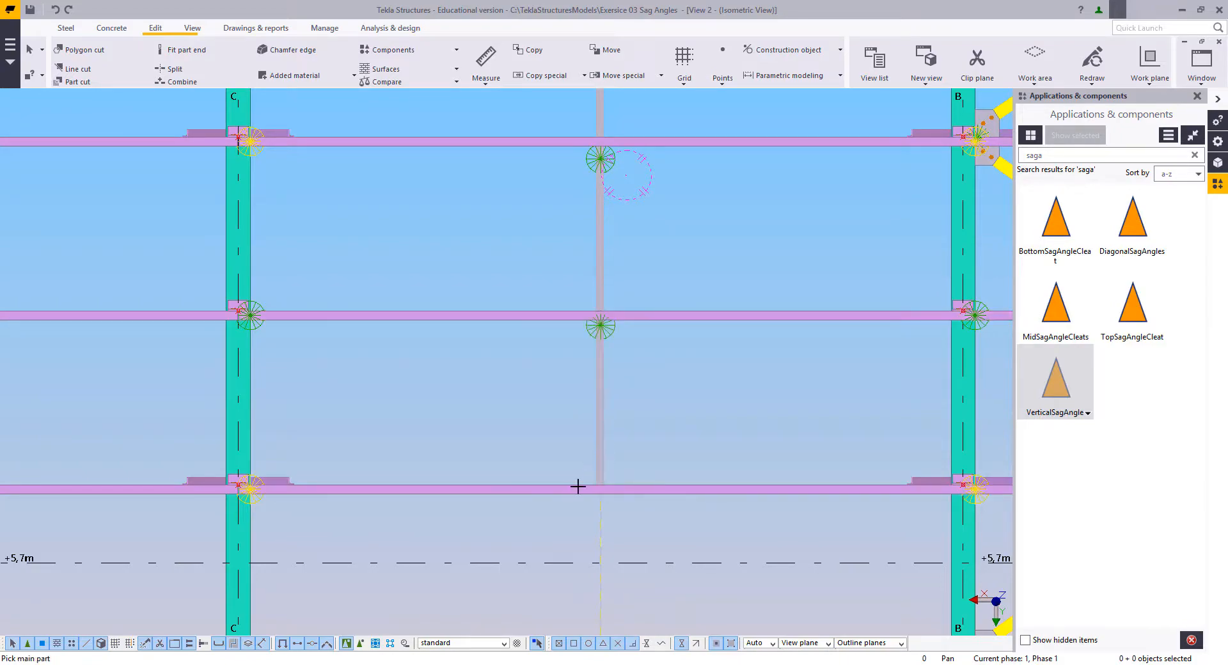
pyautogui.rightClick(432, 366)
pyautogui.click(450, 378)
# Step: Place the last VerticalSagAngle of the slope from the sixth to the seventh purlin, crossing the +5.7m grid line
pyautogui.scroll(-4, 511, 452)
pyautogui.keyDown('ctrl'); pyautogui.moveTo(555, 458); pyautogui.dragTo(473, 301, button='middle'); pyautogui.keyUp('ctrl')
pyautogui.hotkey('ctrl', 'p')
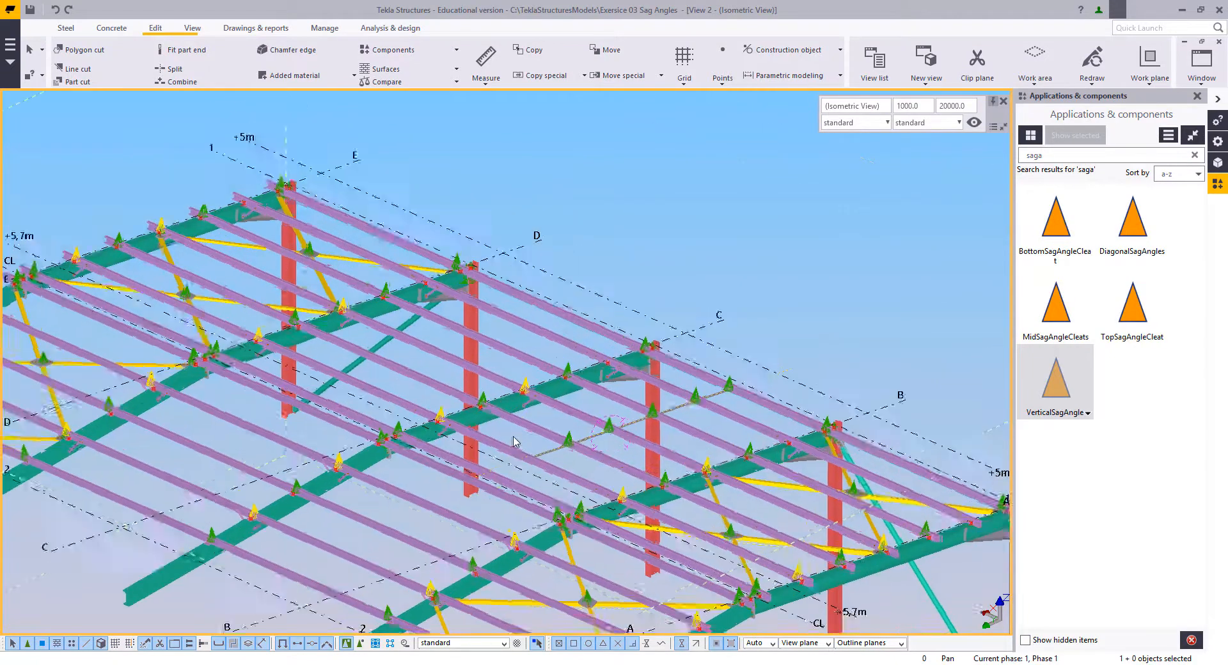
pyautogui.scroll(8, 557, 340)
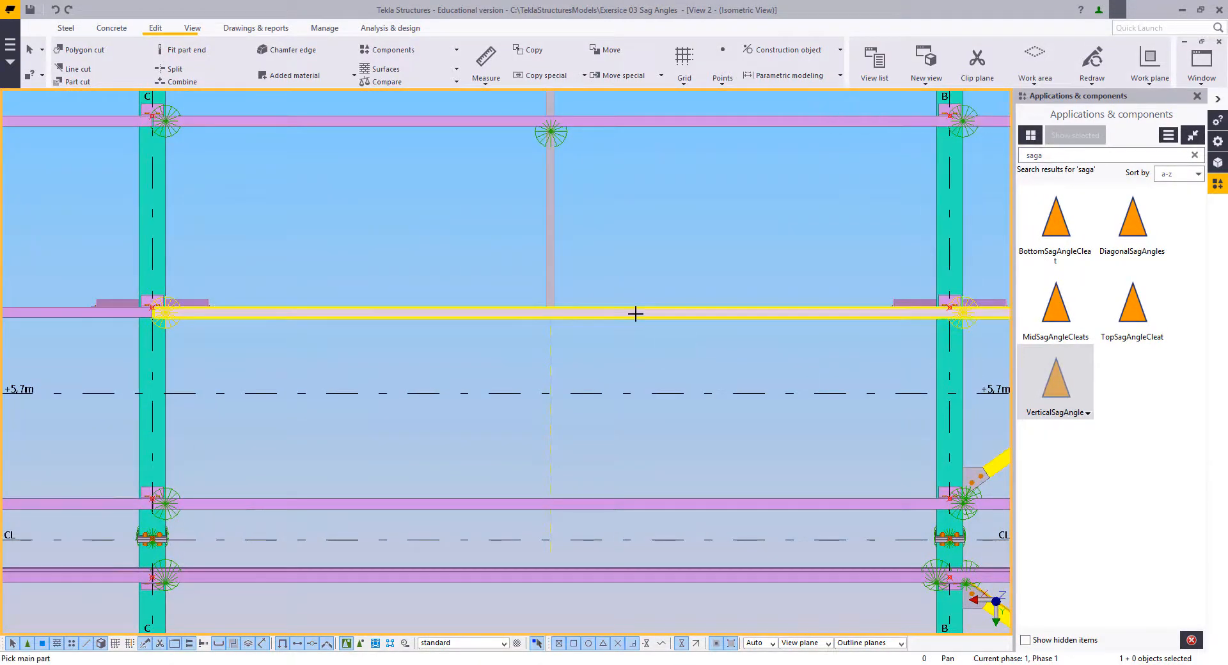
pyautogui.click(636, 313)
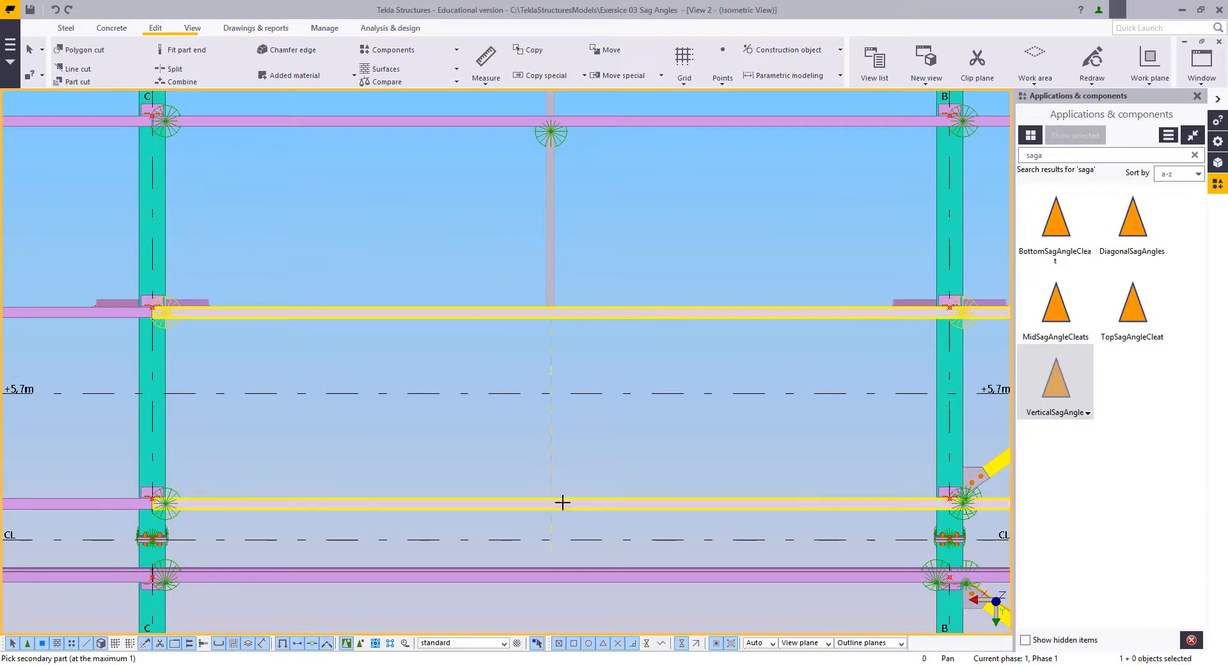
pyautogui.click(551, 327)
pyautogui.click(551, 488)
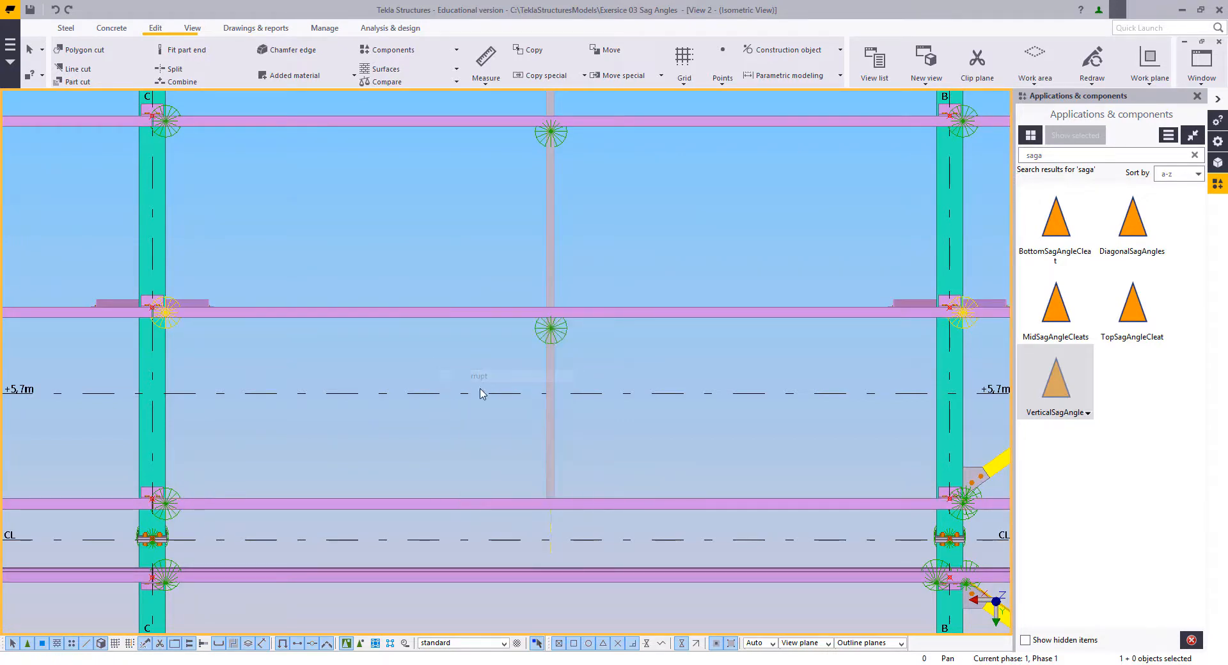
# Step: Inspect the whole row of vertical sag angles in plan, and its ends at the first and second purlins in 3D
pyautogui.moveTo(540, 388); pyautogui.dragTo(578, 481, button='middle')
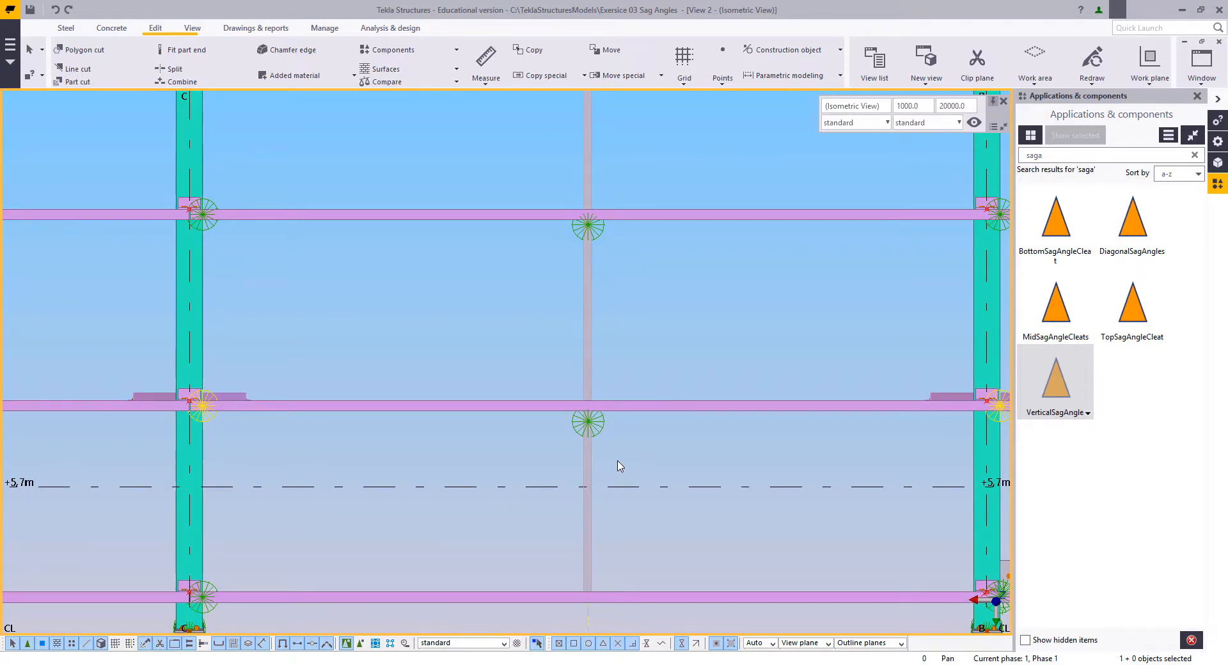
pyautogui.scroll(-5, 659, 397)
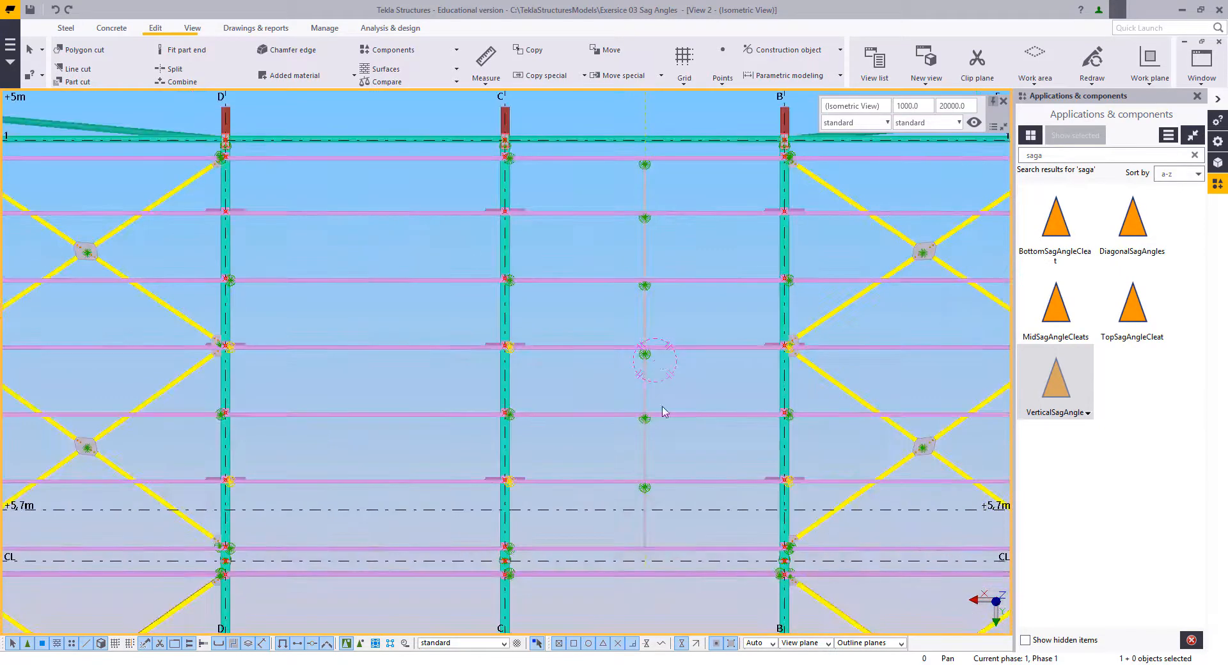
pyautogui.moveTo(662, 411); pyautogui.dragTo(647, 454, button='middle')
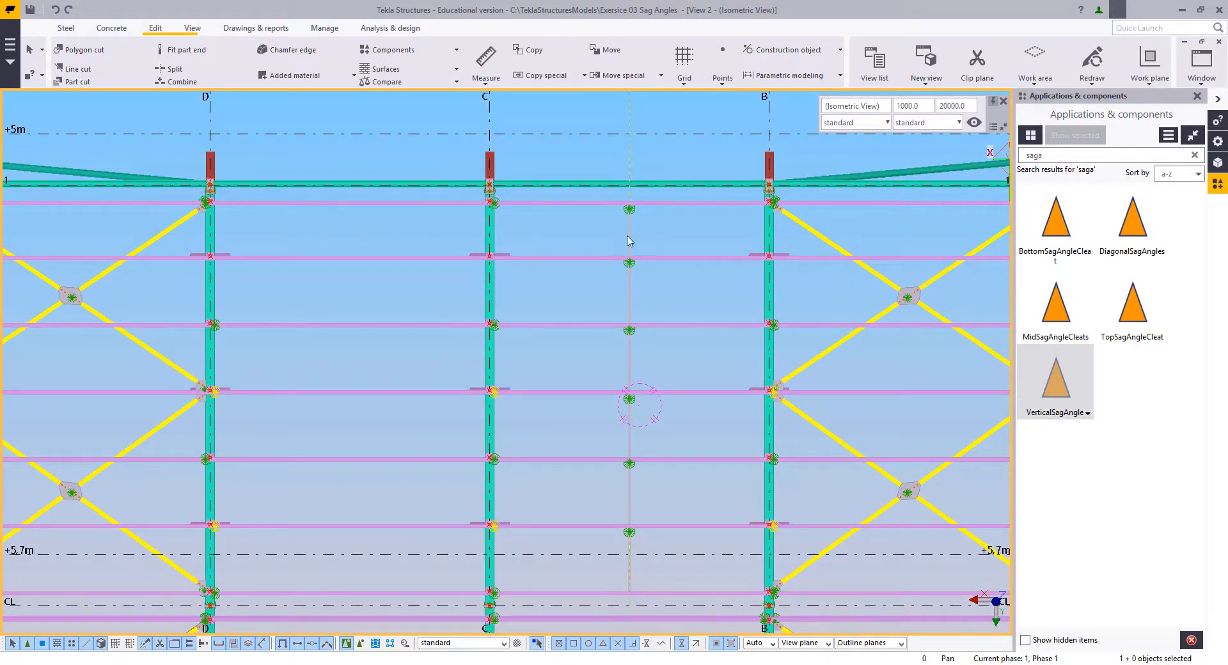
pyautogui.moveTo(606, 228); pyautogui.dragTo(554, 192, button='middle')
pyautogui.scroll(6, 655, 282)
pyautogui.press('v')
pyautogui.click(551, 280)
pyautogui.scroll(2, 557, 167)
pyautogui.rightClick(548, 129)
pyautogui.click(568, 136)
pyautogui.moveTo(633, 248); pyautogui.dragTo(676, 298, button='middle')
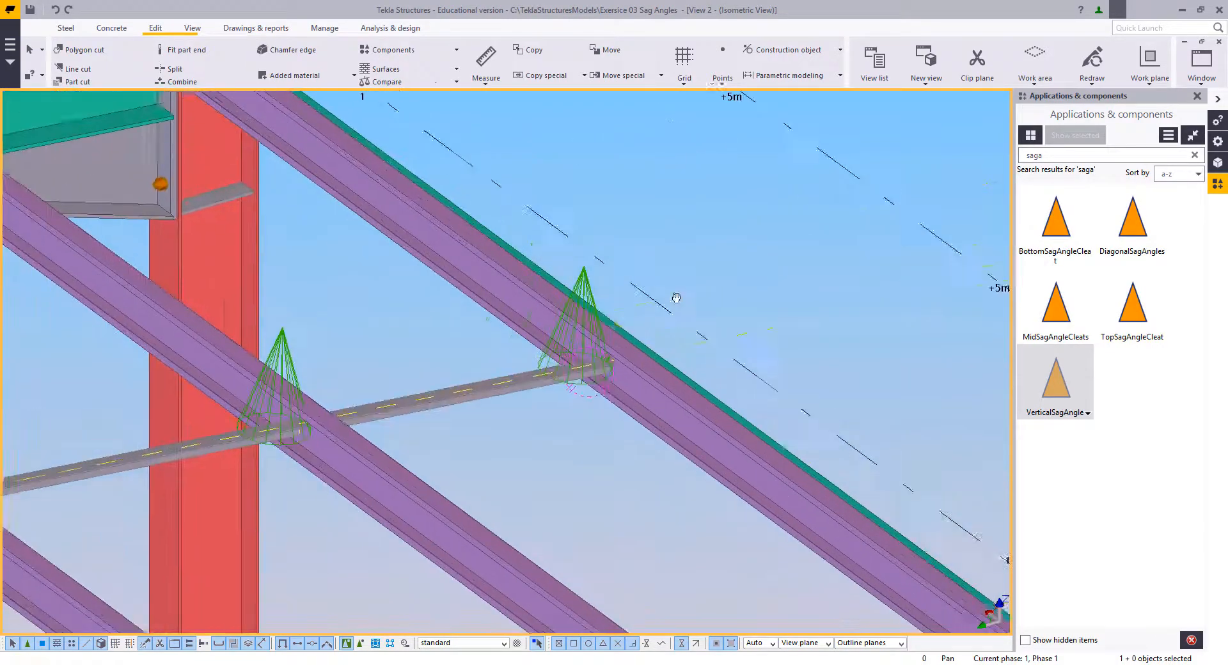
pyautogui.scroll(2, 682, 349)
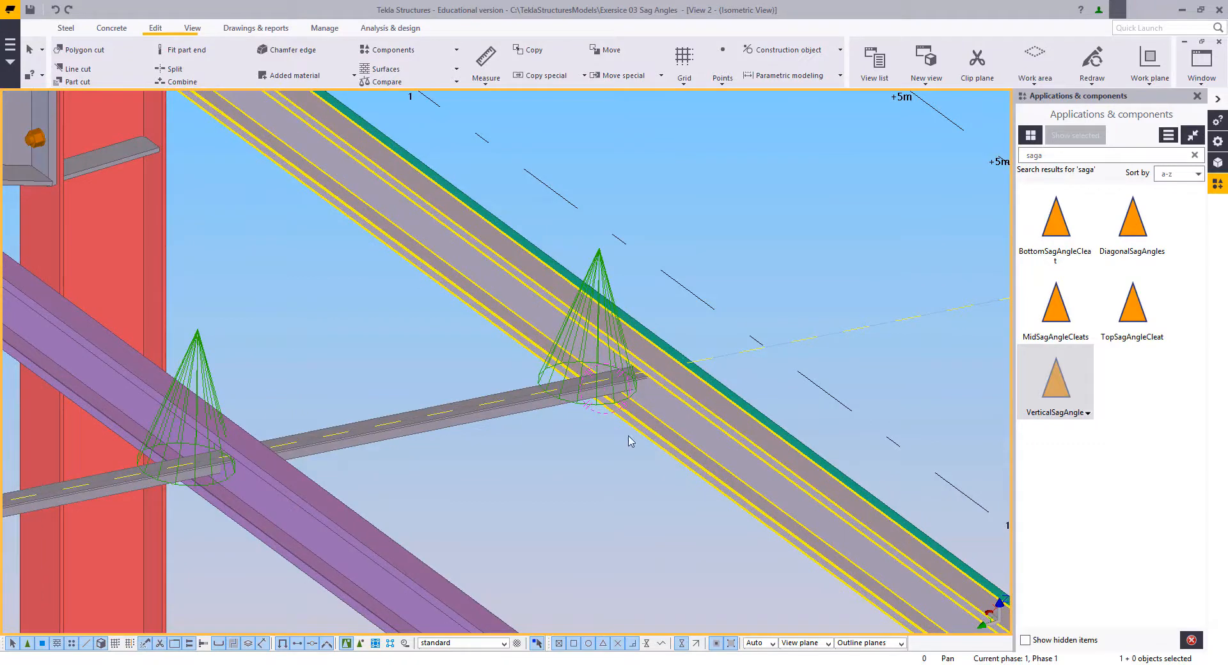
pyautogui.keyDown('ctrl'); pyautogui.moveTo(612, 437); pyautogui.dragTo(623, 435, button='middle'); pyautogui.keyUp('ctrl')
pyautogui.moveTo(481, 473); pyautogui.dragTo(625, 407, button='middle')
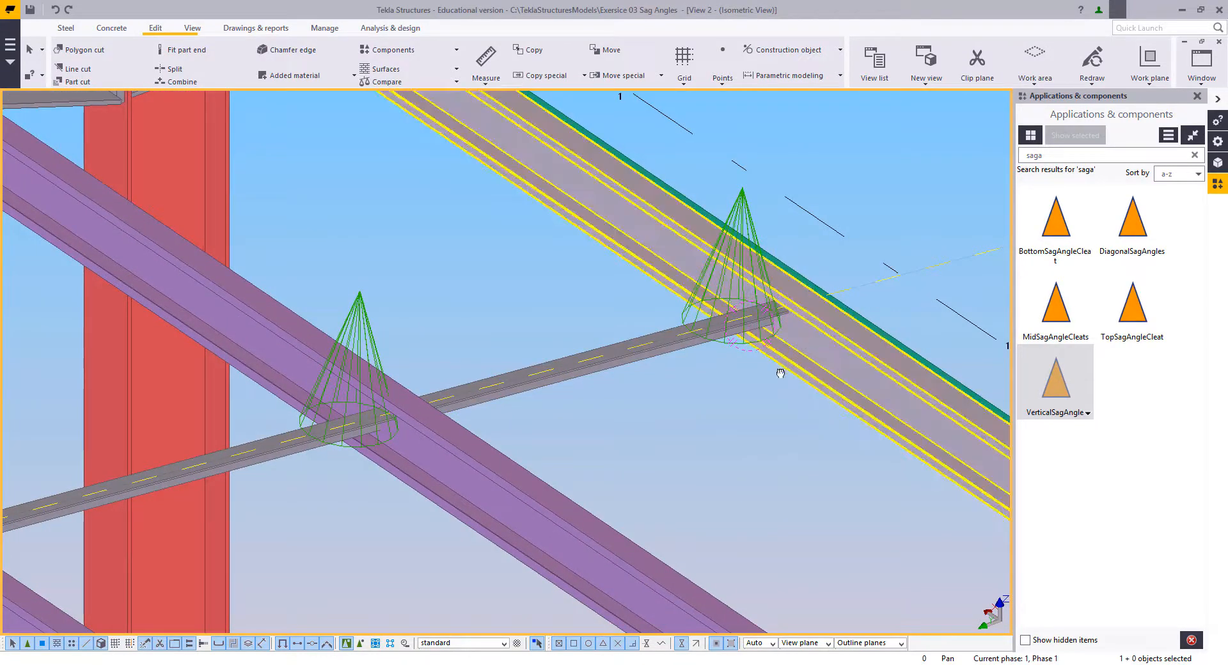
pyautogui.moveTo(786, 366); pyautogui.dragTo(772, 385, button='middle')
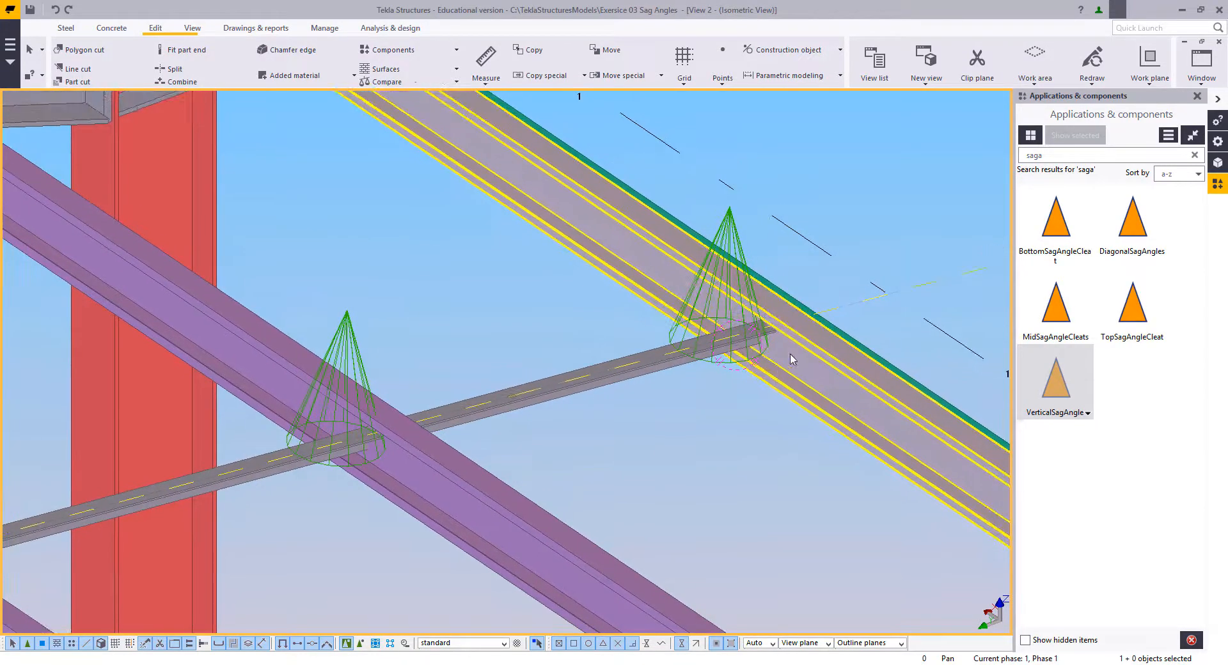
# Step: Add a BottomSagAngleCleat with the first purlin as main part and its sag angle as secondary part, enabling selection of objects within components
pyautogui.click(1055, 220)
pyautogui.scroll(2, 767, 404)
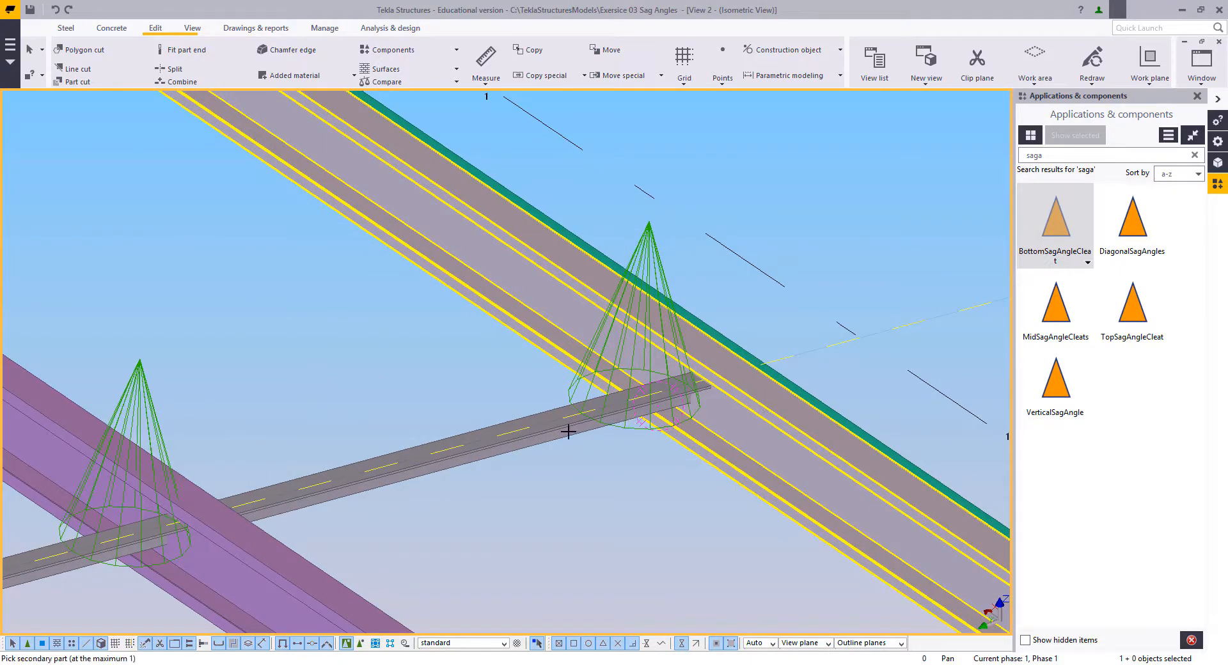
pyautogui.click(362, 644)
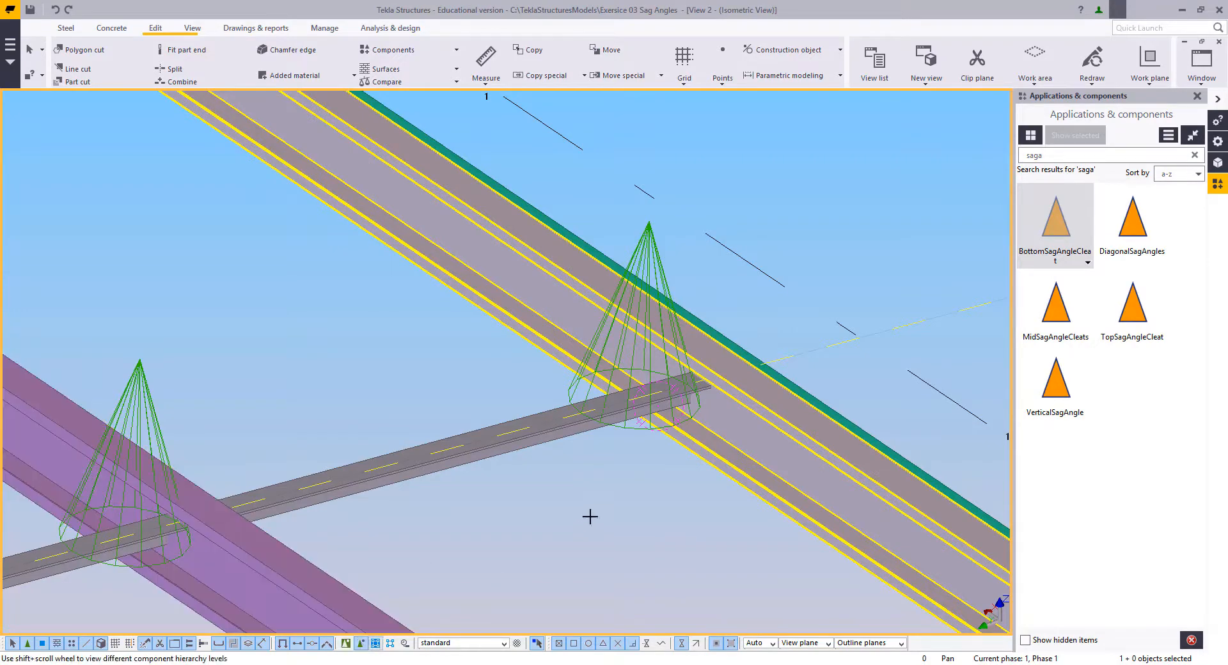
pyautogui.click(588, 418)
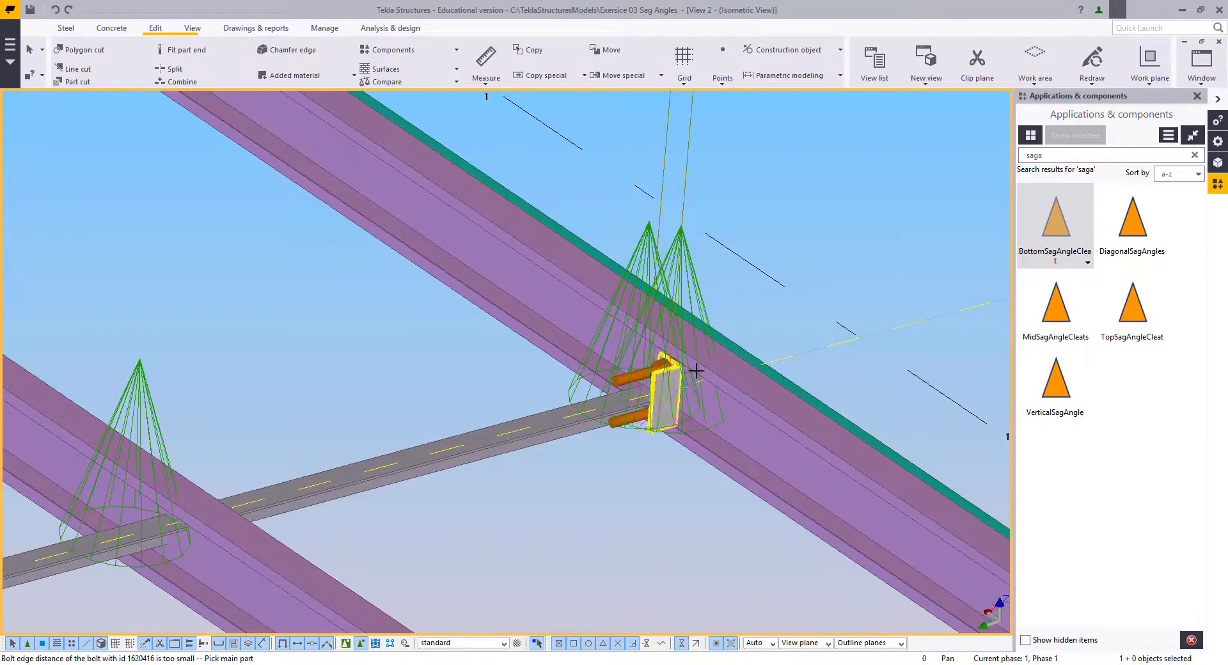
# Step: End the cleat command and undo the BottomSagAngleCleat at the first purlin
pyautogui.scroll(2, 697, 371)
pyautogui.rightClick(789, 238)
pyautogui.click(813, 250)
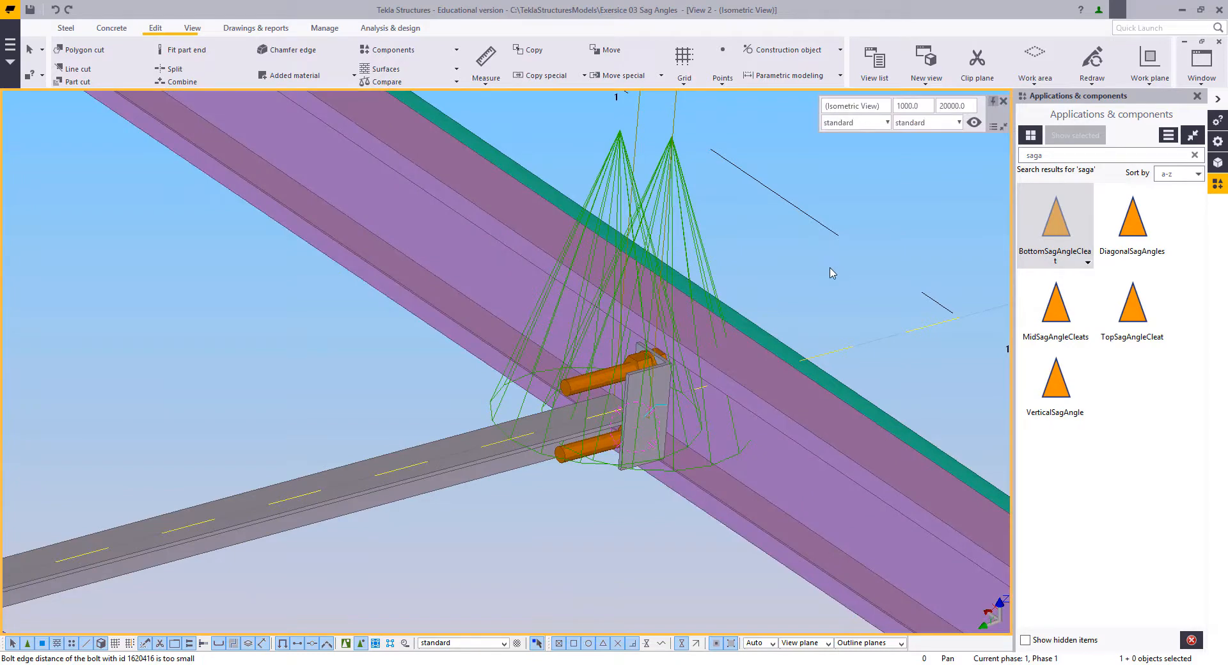
pyautogui.hotkey('ctrl', 'z')
# Step: Add a TopSagAngleCleat with the first purlin as main part and its sag angle as secondary part
pyautogui.click(1121, 316)
pyautogui.click(740, 428)
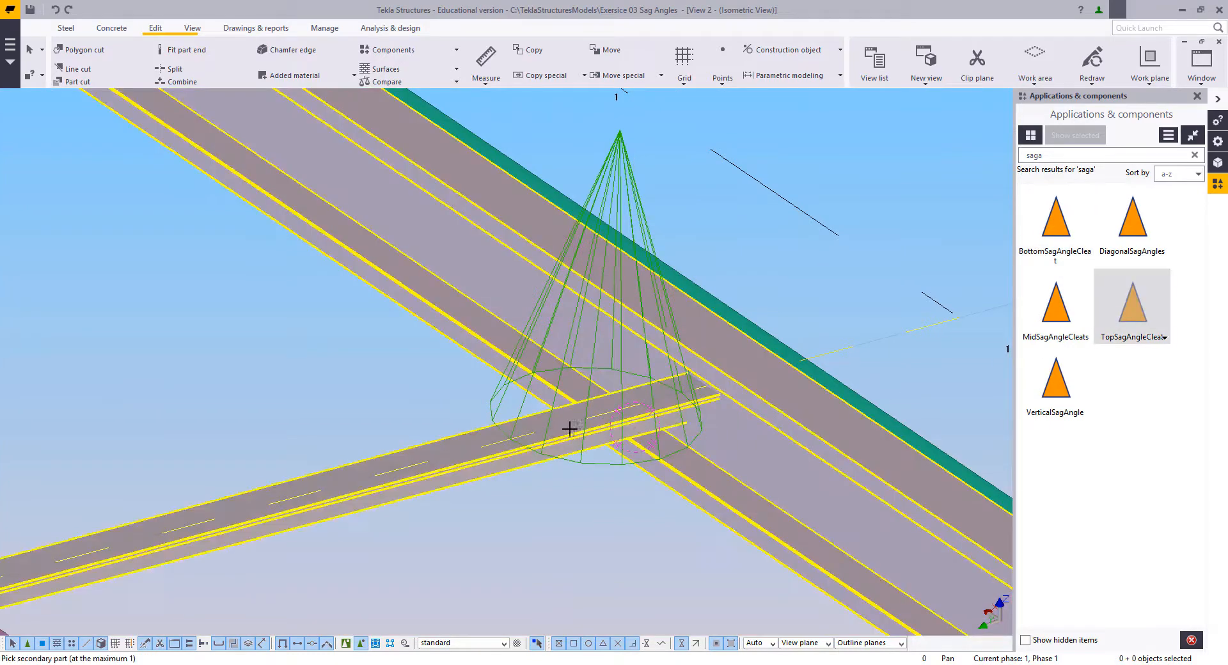
pyautogui.click(567, 427)
pyautogui.click(455, 323)
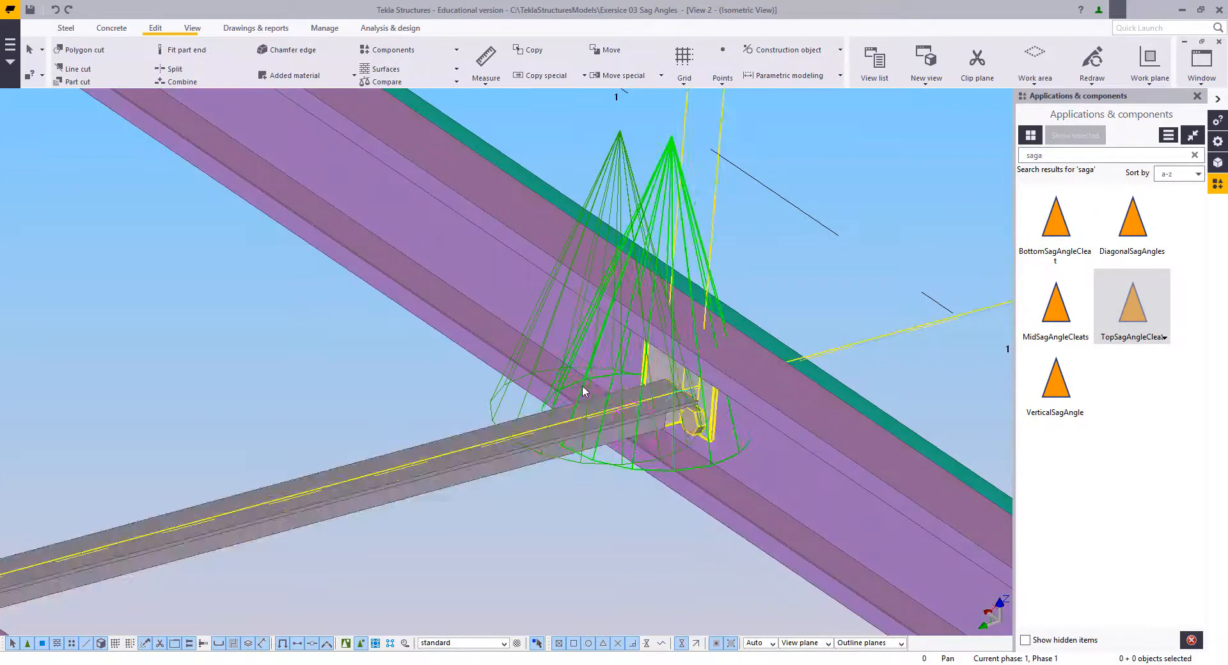
# Step: Add a BottomSagAngleCleat with the seventh purlin as main part and its sag angle as secondary part, and end the command
pyautogui.keyDown('ctrl'); pyautogui.moveTo(694, 435); pyautogui.dragTo(885, 290, button='middle'); pyautogui.keyUp('ctrl')
pyautogui.scroll(-5, 544, 440)
pyautogui.moveTo(409, 505); pyautogui.dragTo(853, 268, button='middle')
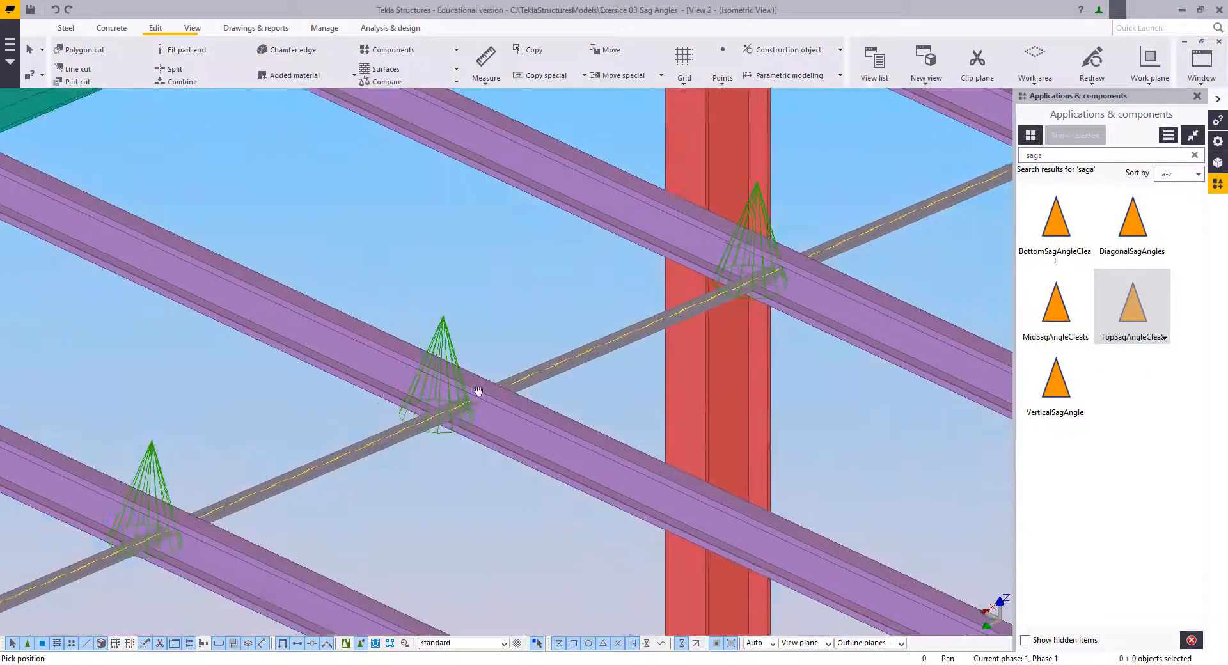
pyautogui.moveTo(477, 392); pyautogui.dragTo(787, 166, button='middle')
pyautogui.moveTo(406, 384); pyautogui.dragTo(819, 237, button='middle')
pyautogui.moveTo(462, 332); pyautogui.dragTo(472, 408, button='middle')
pyautogui.scroll(2, 471, 407)
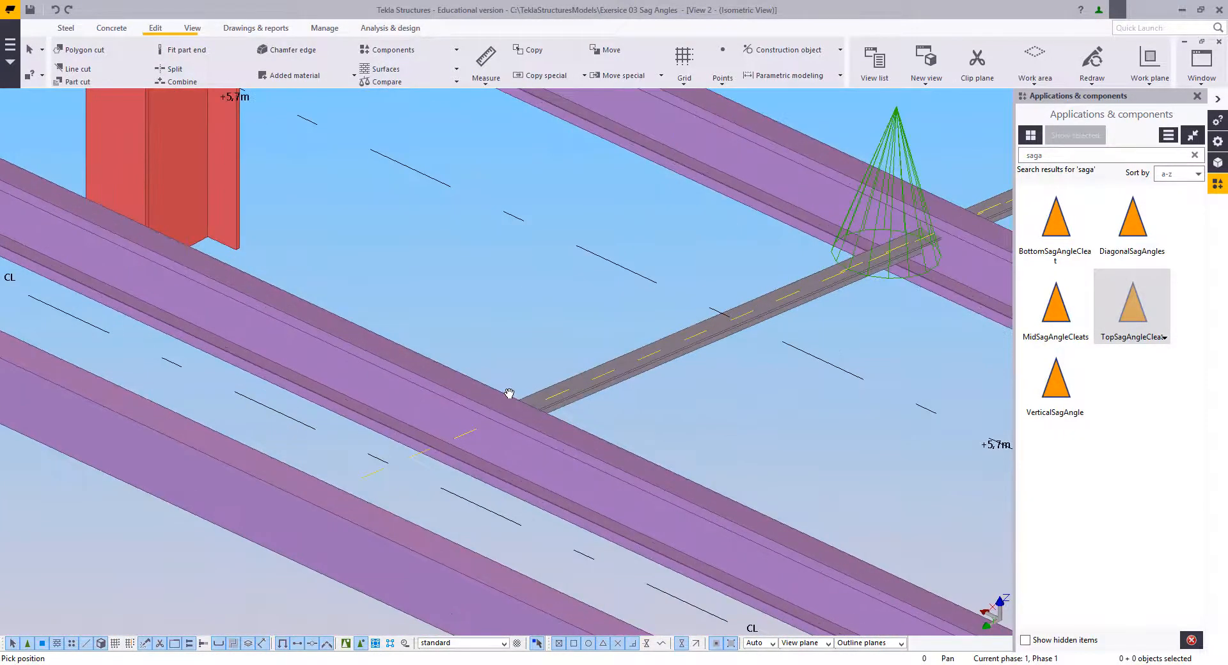
pyautogui.click(529, 404)
pyautogui.keyDown('ctrl'); pyautogui.moveTo(554, 396); pyautogui.dragTo(282, 412, button='middle'); pyautogui.keyUp('ctrl')
pyautogui.rightClick(409, 255)
pyautogui.click(432, 262)
pyautogui.scroll(1, 454, 333)
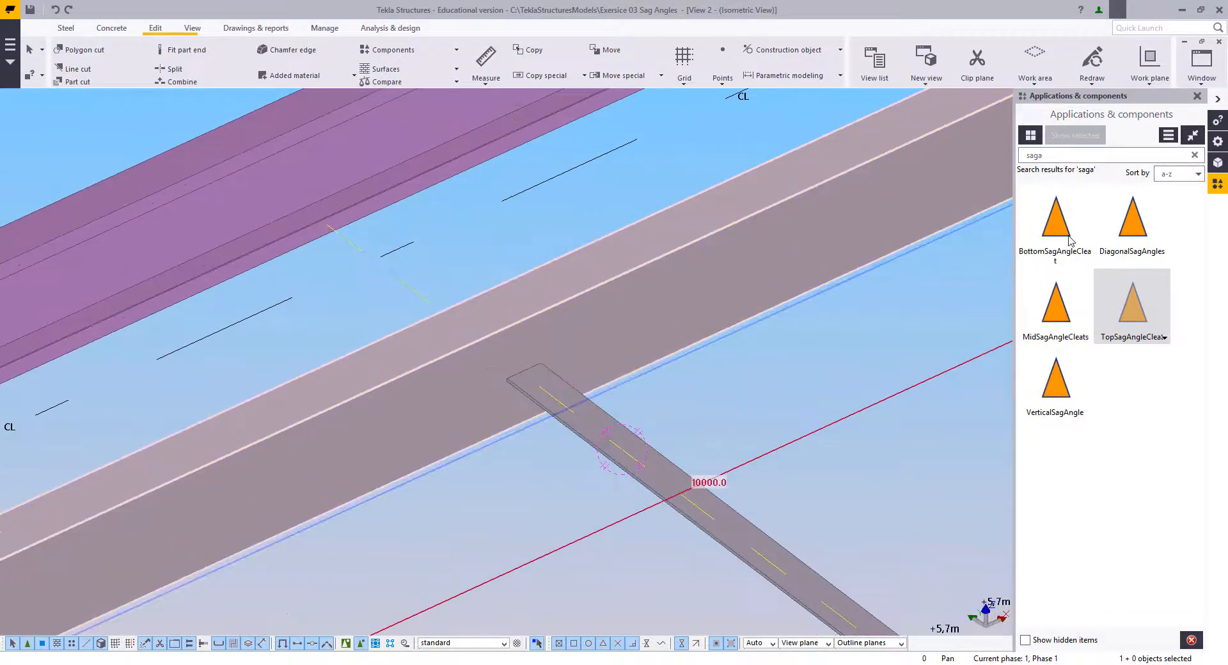
pyautogui.click(1069, 241)
pyautogui.click(614, 297)
pyautogui.click(601, 425)
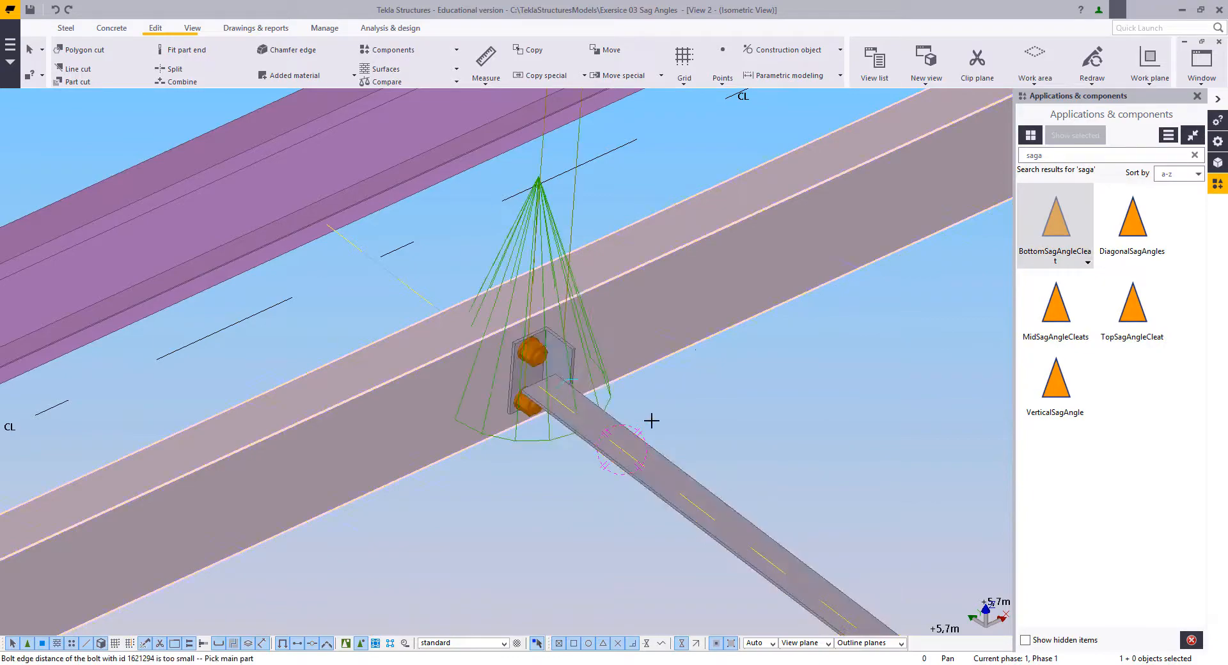
pyautogui.rightClick(695, 346)
pyautogui.click(717, 353)
# Step: Add MidSagAngleCleats at the sixth purlin, picking the sag angle from the fifth purlin first and the one to the seventh purlin second
pyautogui.click(609, 399)
pyautogui.press('v')
pyautogui.click(510, 387)
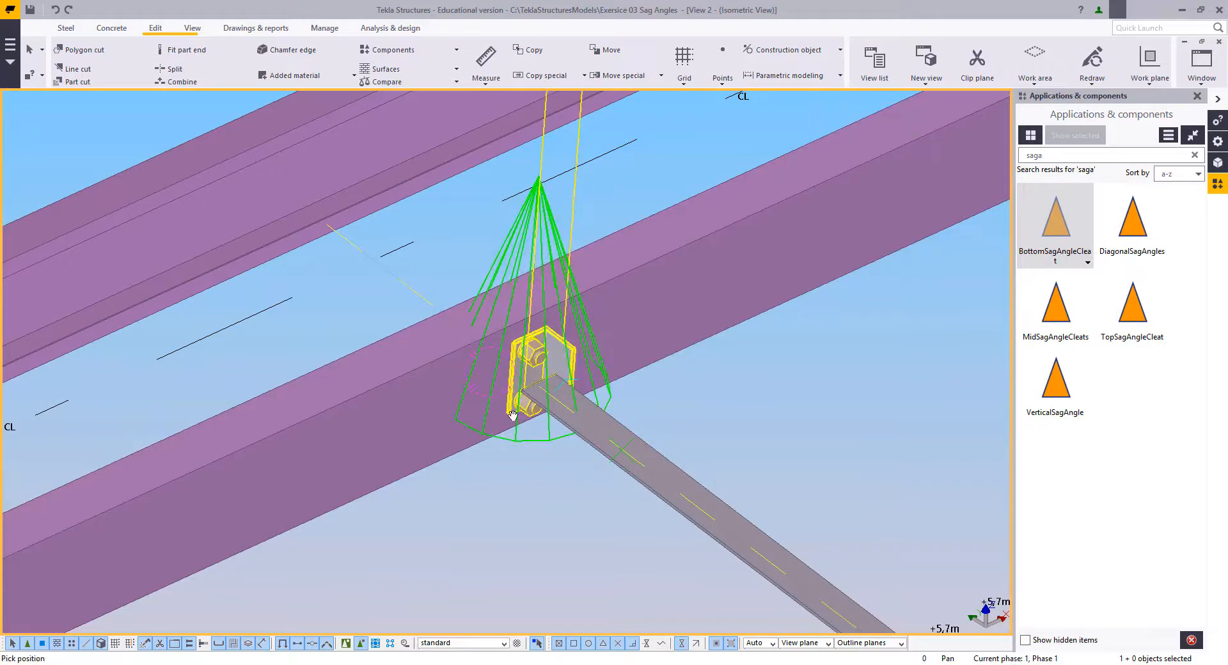
pyautogui.keyDown('ctrl'); pyautogui.moveTo(512, 387); pyautogui.dragTo(671, 395, button='middle'); pyautogui.keyUp('ctrl')
pyautogui.rightClick(501, 225)
pyautogui.click(520, 232)
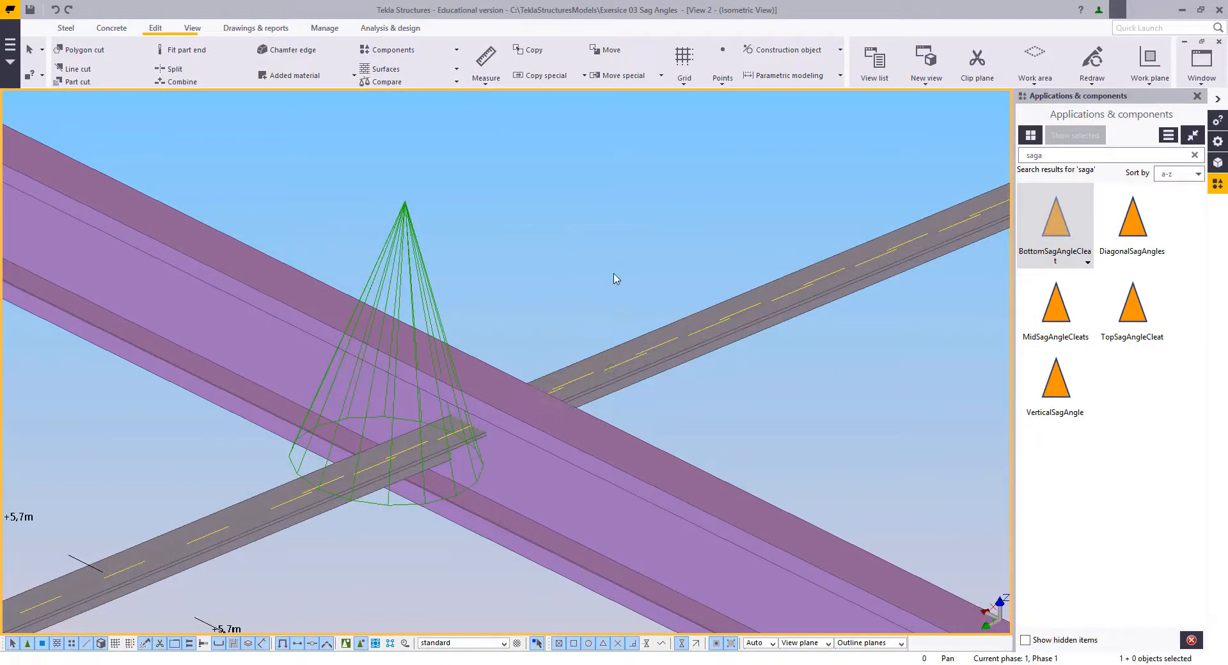
pyautogui.scroll(-2, 704, 285)
pyautogui.click(1065, 323)
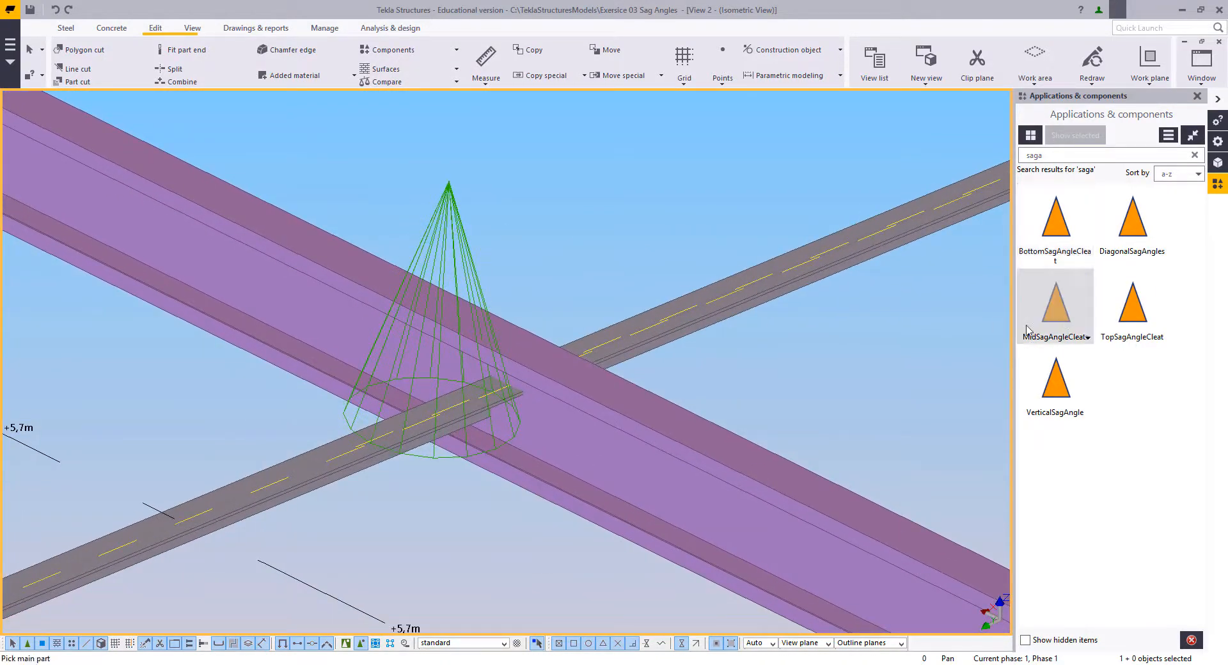
pyautogui.moveTo(577, 400); pyautogui.dragTo(644, 347, button='middle')
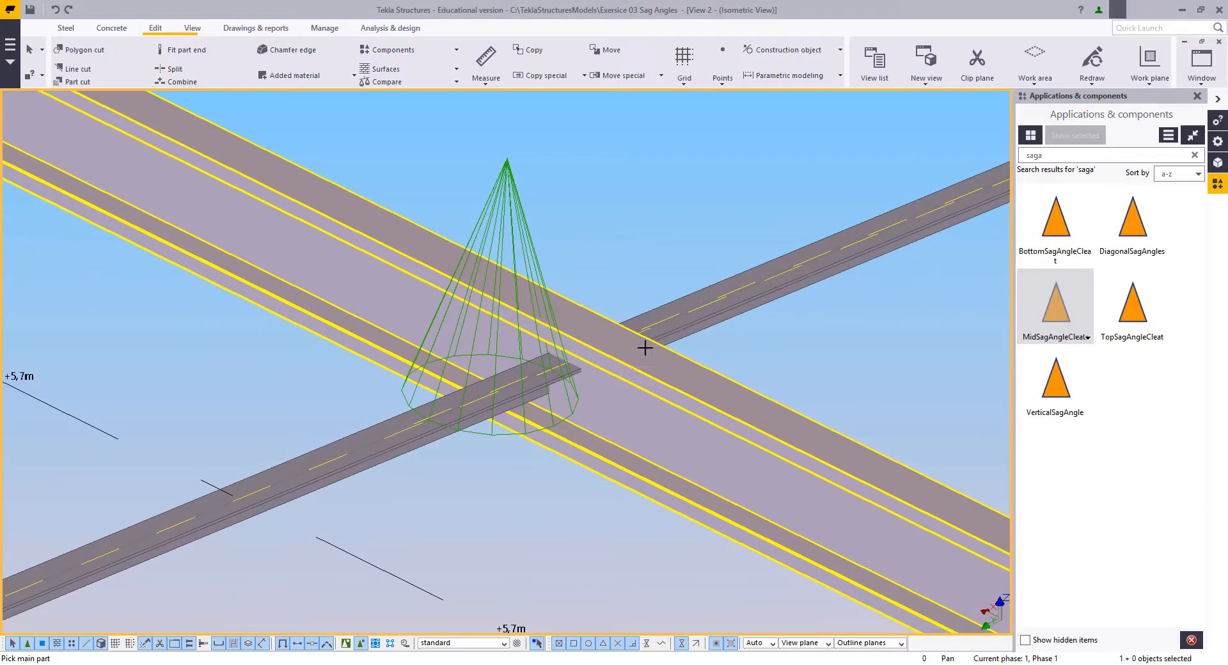
pyautogui.click(640, 329)
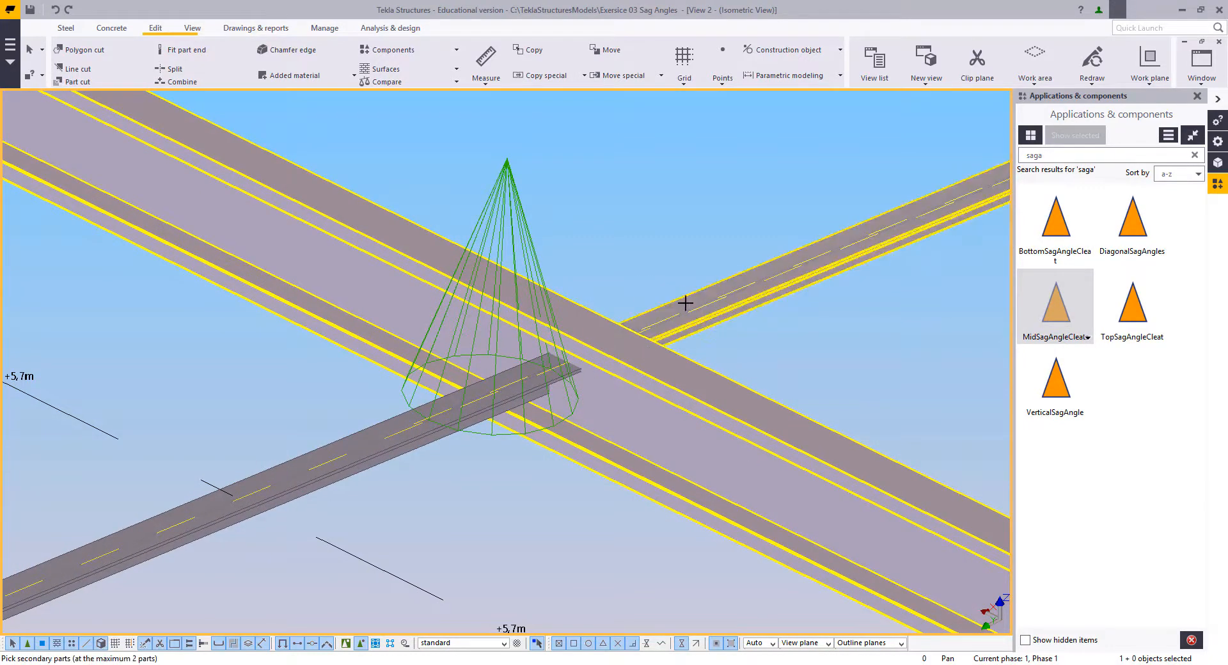
pyautogui.click(346, 447)
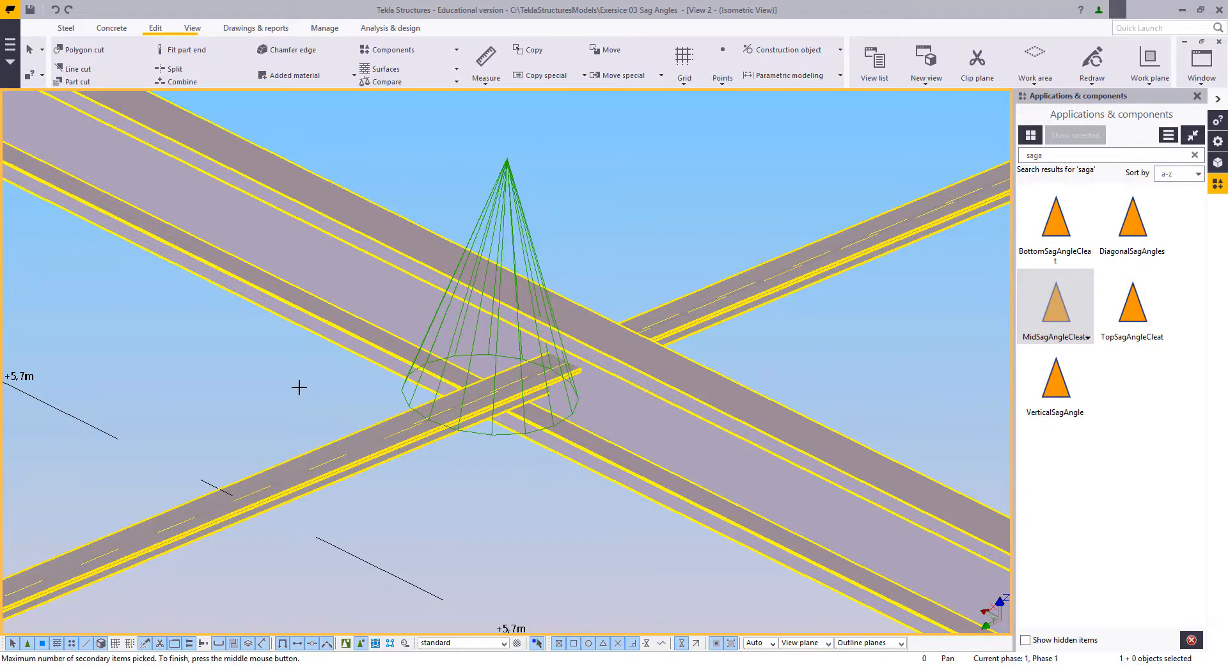
pyautogui.middleClick(299, 386)
# Step: Try MidSagAngleCleats at the fifth purlin with the sag angle on the sixth-purlin side as first secondary part, and undo them
pyautogui.moveTo(930, 160); pyautogui.dragTo(499, 430, button='middle')
pyautogui.moveTo(907, 288); pyautogui.dragTo(665, 325, button='middle')
pyautogui.click(441, 451)
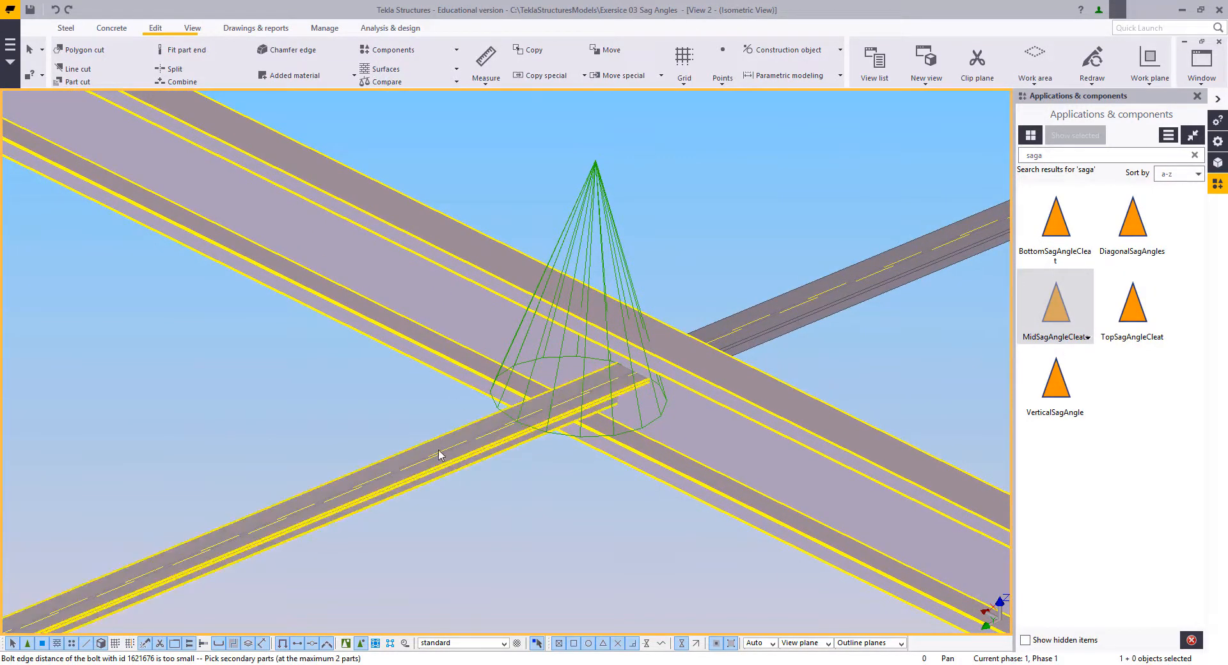
pyautogui.click(727, 320)
pyautogui.middleClick(684, 246)
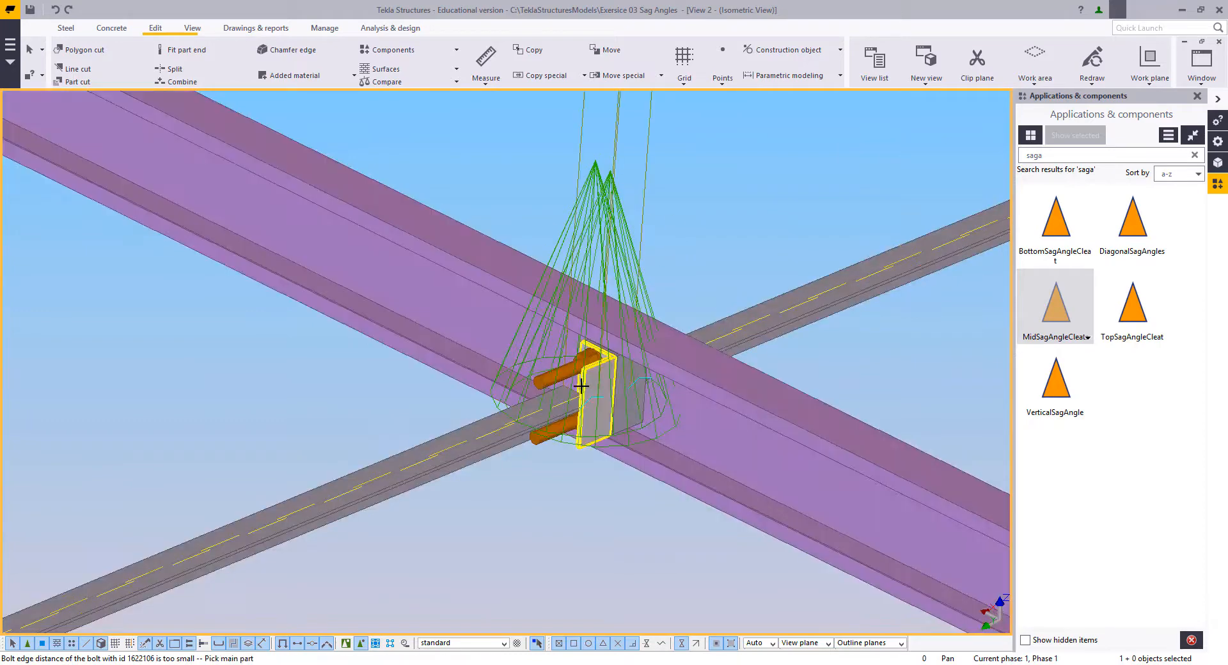
pyautogui.scroll(5, 592, 382)
pyautogui.scroll(-5, 610, 375)
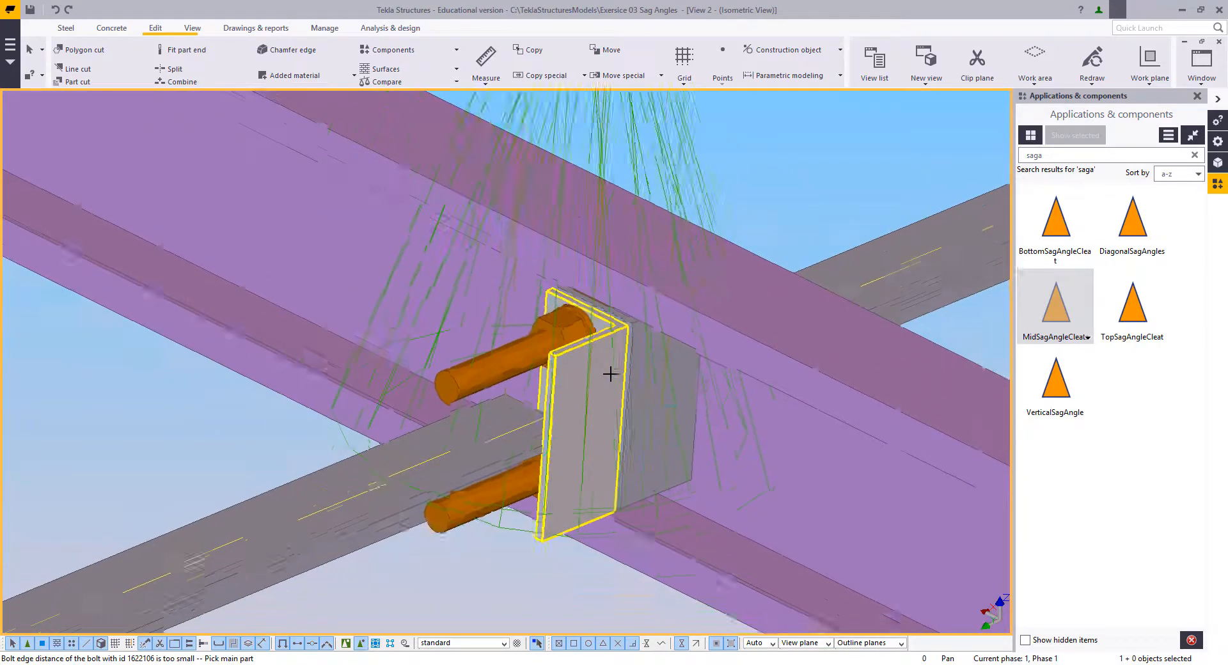
pyautogui.hotkey('ctrl', 'z')
# Step: Add MidSagAngleCleats at the fifth purlin, picking the fourth-purlin-side sag angle before the sixth-purlin-side one
pyautogui.click(752, 381)
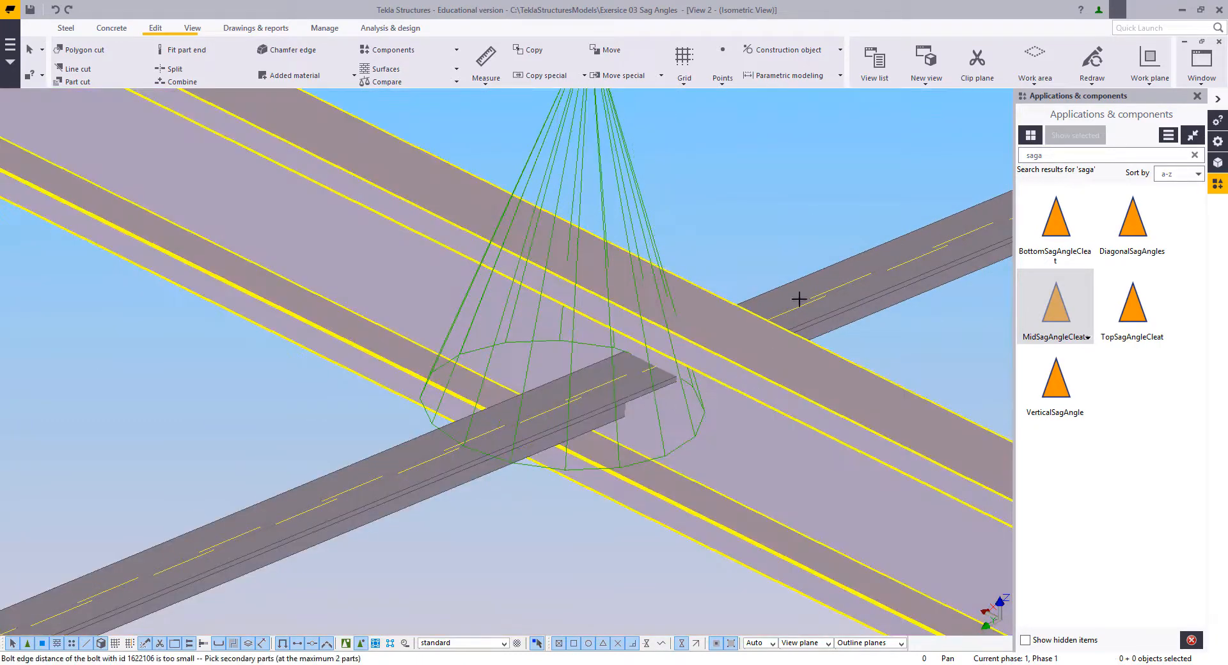
pyautogui.click(814, 274)
pyautogui.middleClick(598, 332)
# Step: Add MidSagAngleCleats at the fourth purlin, picking the third-purlin-side sag angle before the fifth-purlin-side one
pyautogui.scroll(-2, 598, 332)
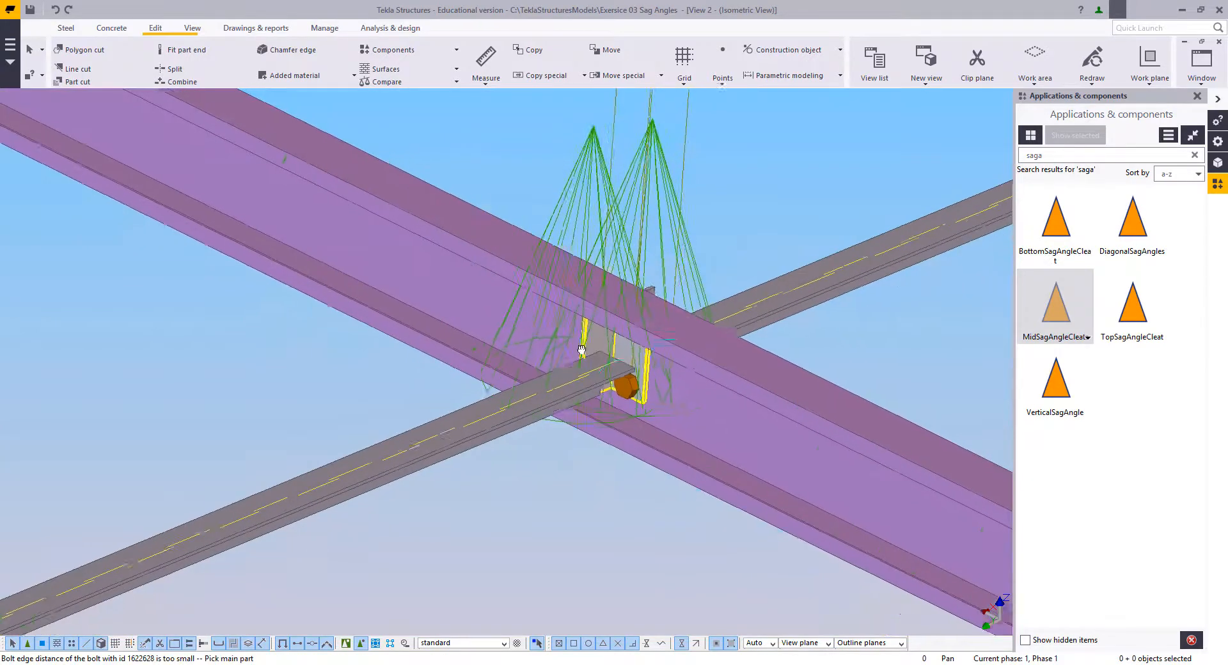
pyautogui.moveTo(889, 144); pyautogui.dragTo(46, 504, button='middle')
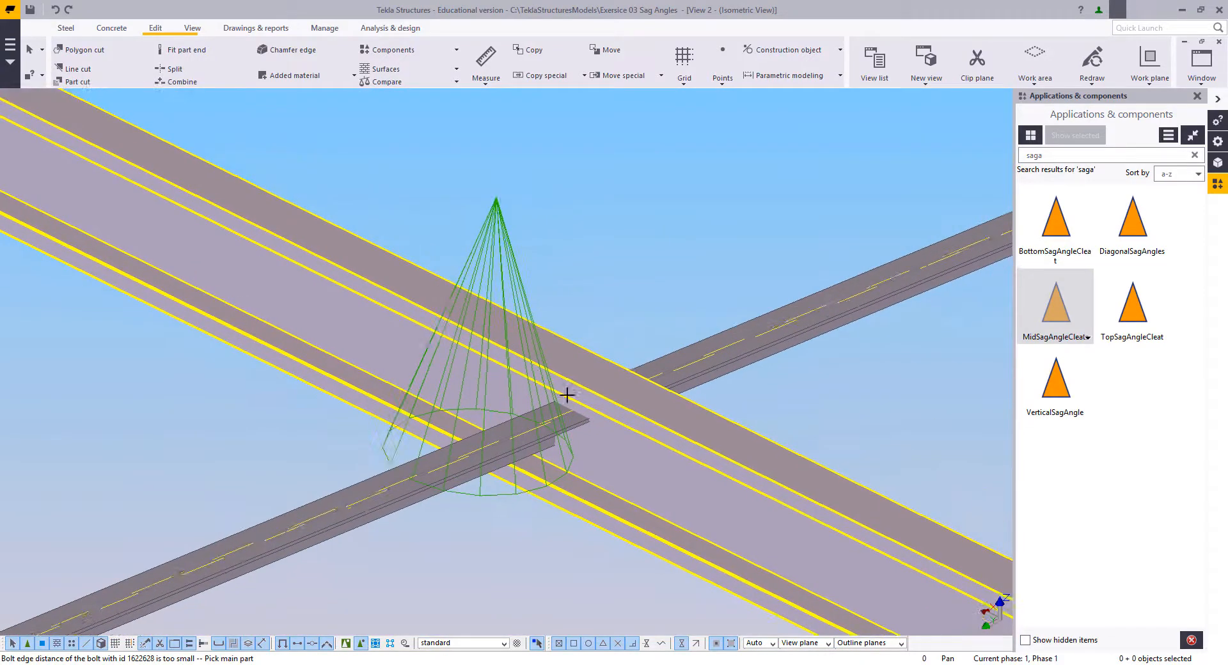
pyautogui.click(674, 351)
pyautogui.middleClick(517, 406)
# Step: Add MidSagAngleCleats at the third purlin in front of the red column, picking the second-purlin-side sag angle first
pyautogui.moveTo(587, 343); pyautogui.dragTo(13, 621, button='middle')
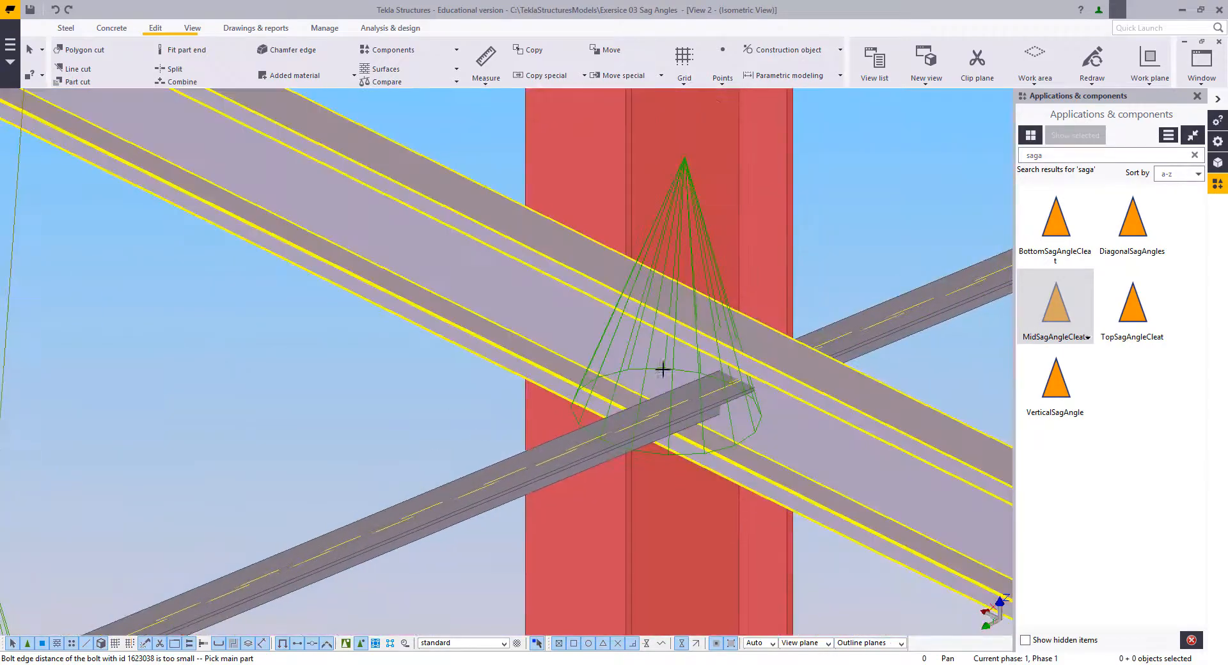
pyautogui.moveTo(661, 370); pyautogui.dragTo(543, 455, button='middle')
pyautogui.click(722, 405)
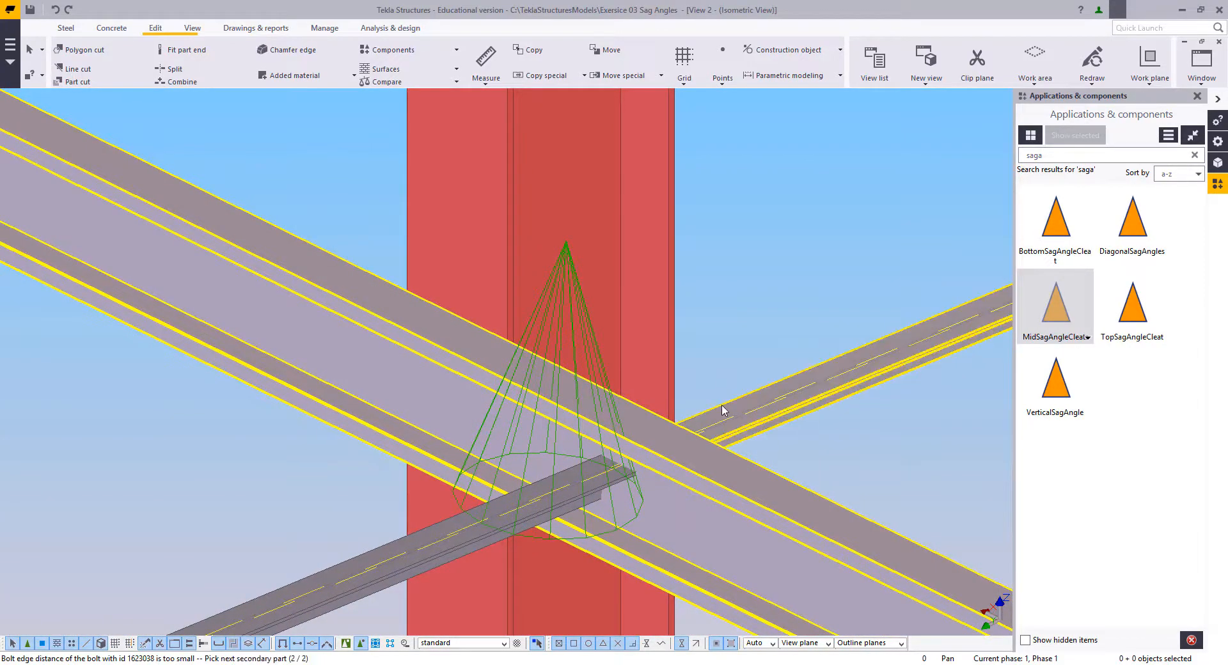
pyautogui.click(553, 502)
pyautogui.middleClick(553, 502)
# Step: Add MidSagAngleCleats at the second purlin, picking the first-purlin-side sag angle first, and end the command
pyautogui.moveTo(760, 406); pyautogui.dragTo(375, 520, button='middle')
pyautogui.scroll(-4, 512, 461)
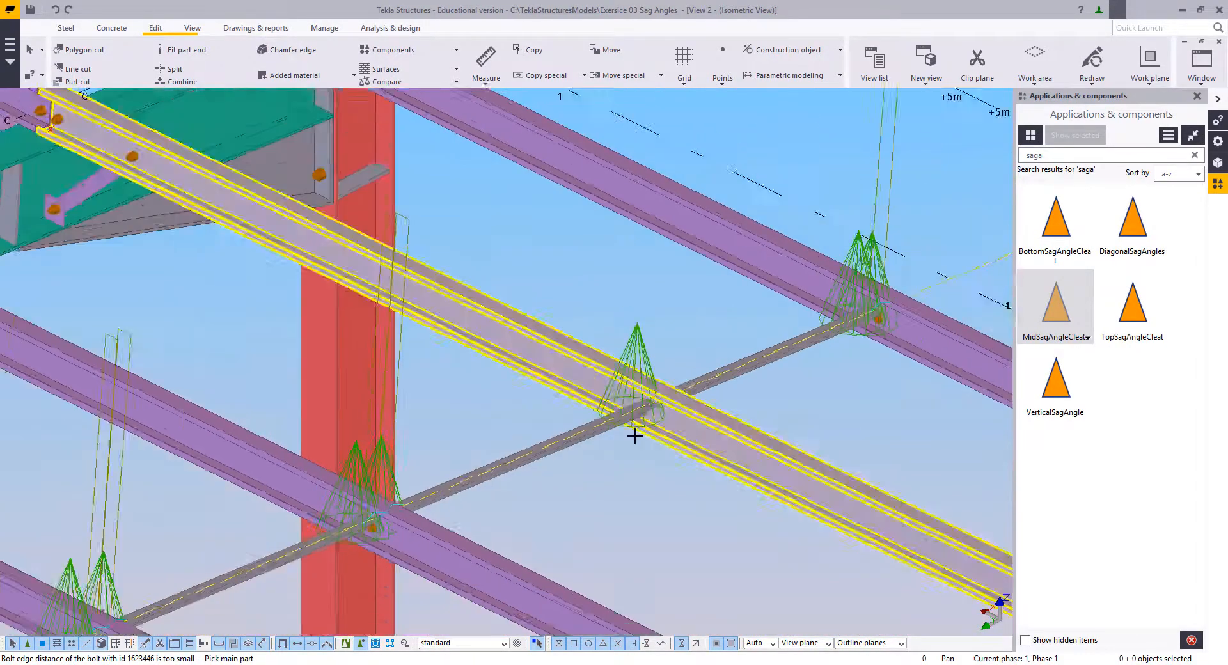
pyautogui.scroll(4, 640, 432)
pyautogui.click(715, 381)
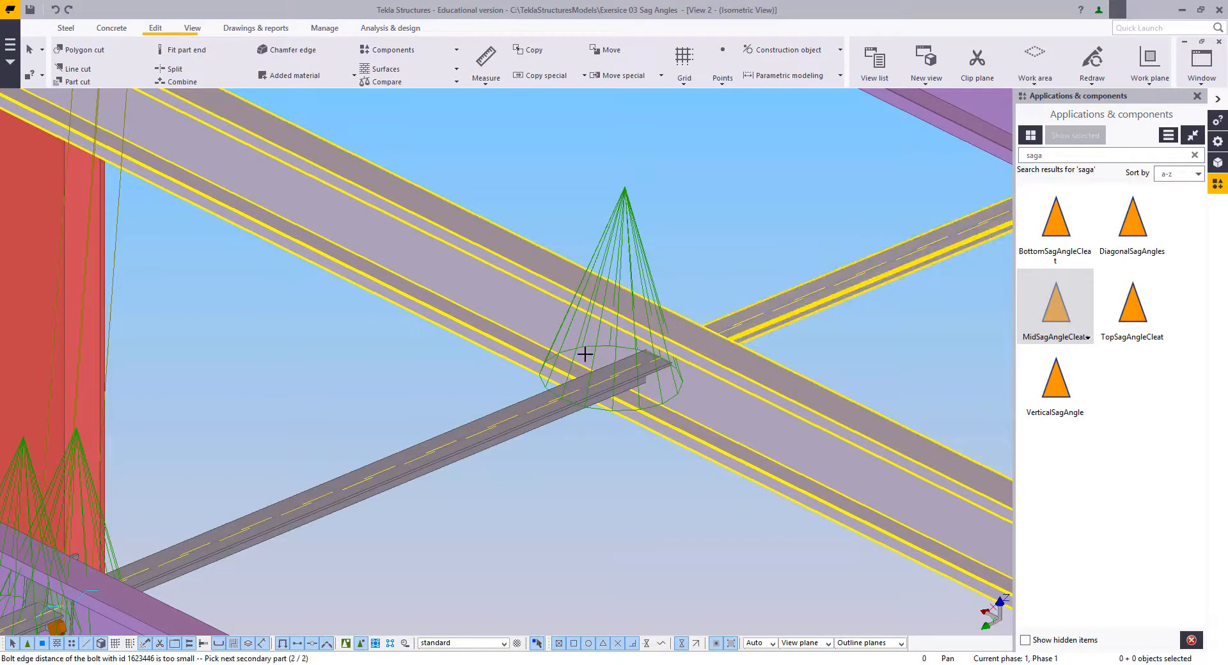
pyautogui.click(532, 414)
pyautogui.middleClick(422, 359)
pyautogui.scroll(3, 542, 471)
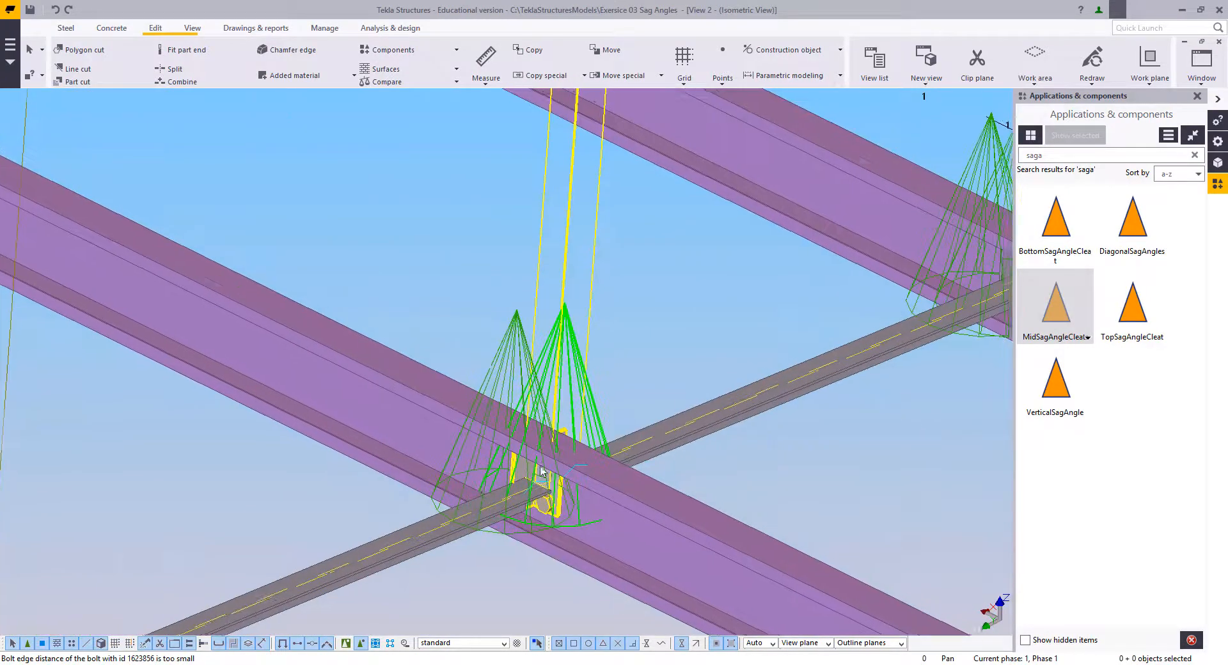
pyautogui.scroll(-6, 542, 471)
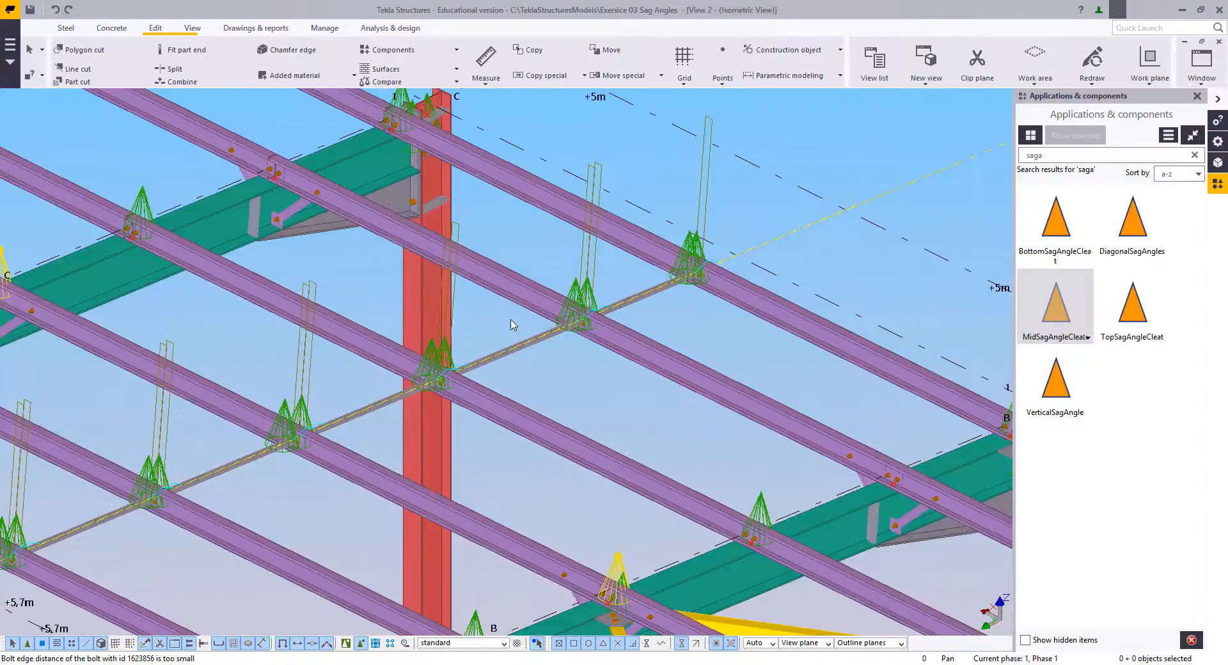
pyautogui.rightClick(509, 301)
pyautogui.click(521, 308)
pyautogui.click(563, 373)
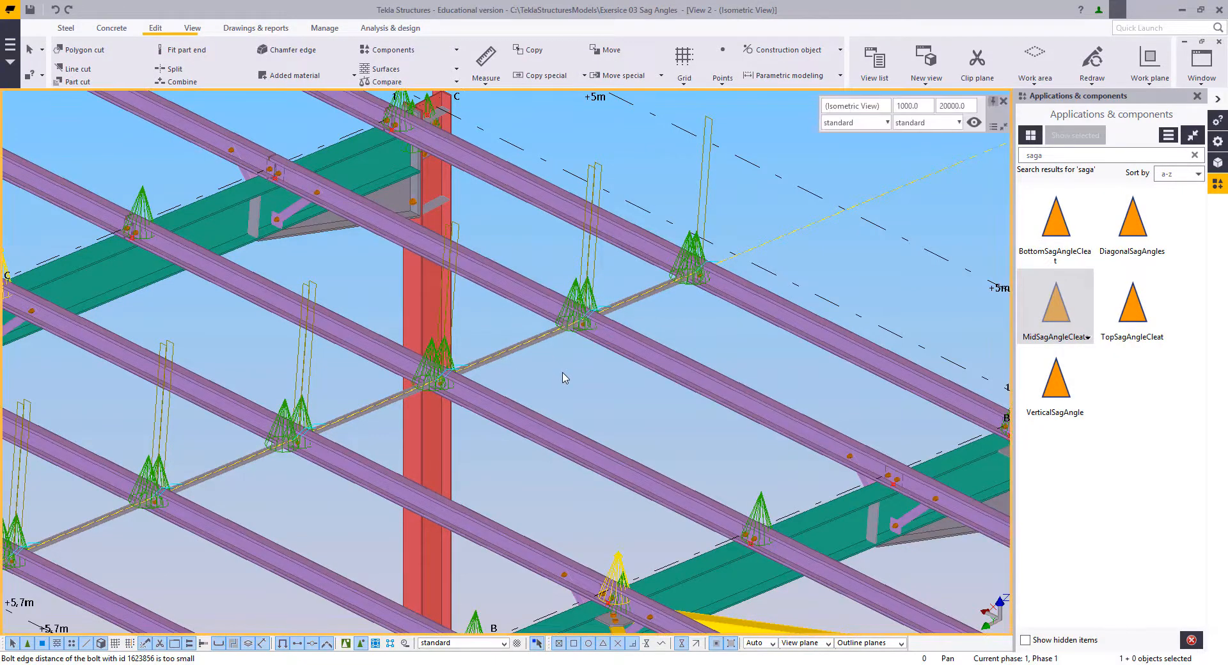
# Step: Switch to plan view and examine the cleated sag angle row between grid lines C and B near the CL line
pyautogui.hotkey('ctrl', 'p')
pyautogui.scroll(9, 556, 352)
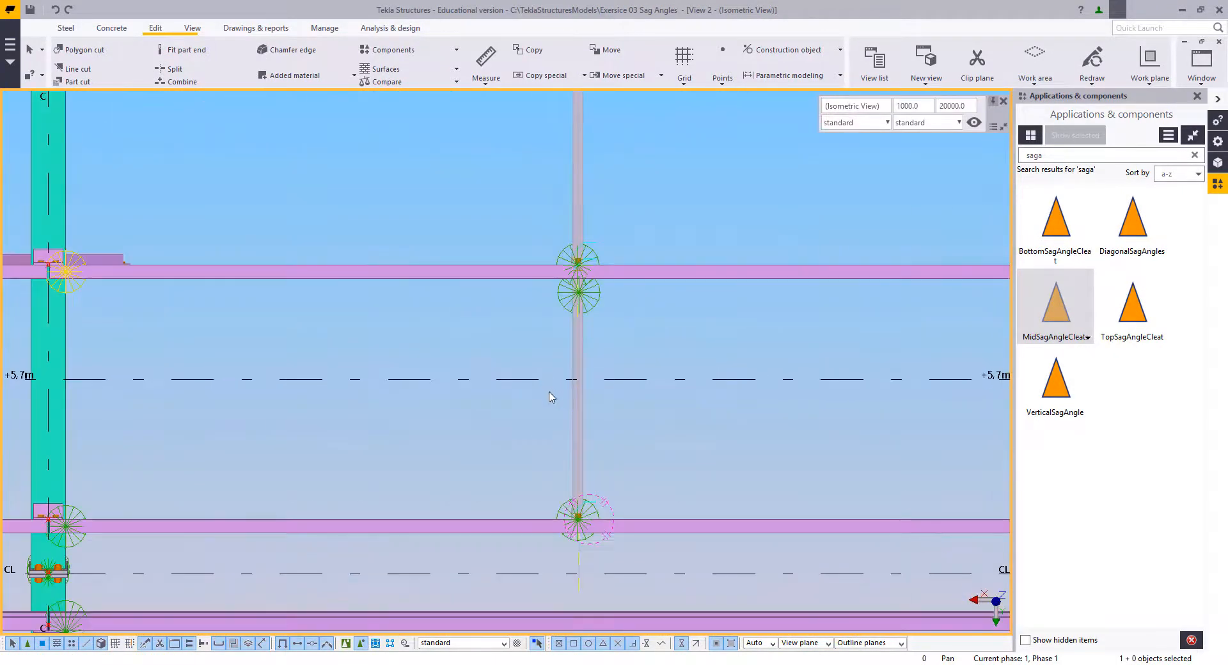
pyautogui.moveTo(551, 396); pyautogui.dragTo(626, 362, button='middle')
pyautogui.scroll(-1, 697, 341)
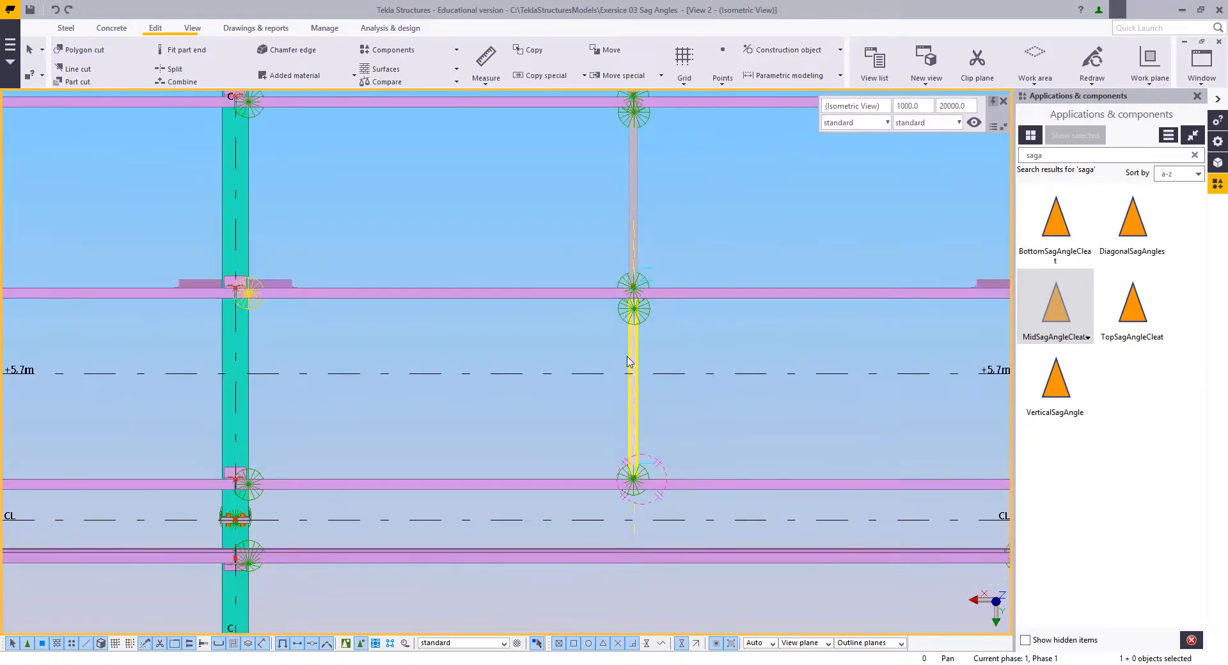
pyautogui.scroll(-2, 627, 362)
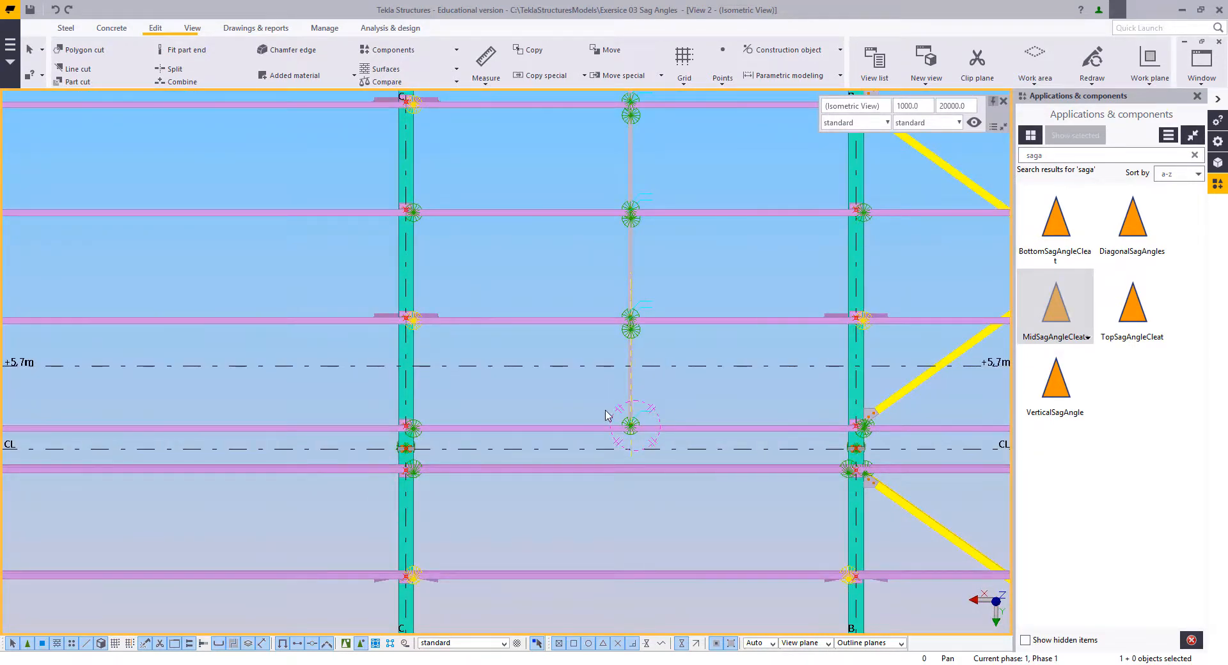
pyautogui.scroll(4, 608, 415)
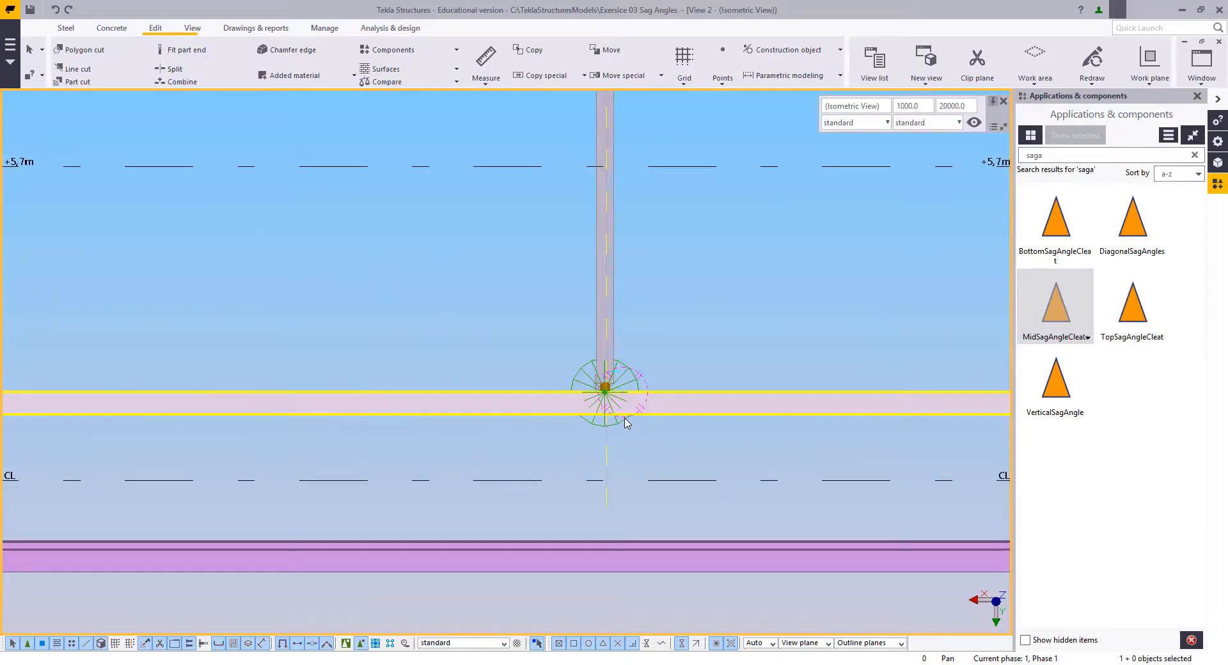
pyautogui.scroll(-4, 644, 483)
pyautogui.scroll(-1, 644, 483)
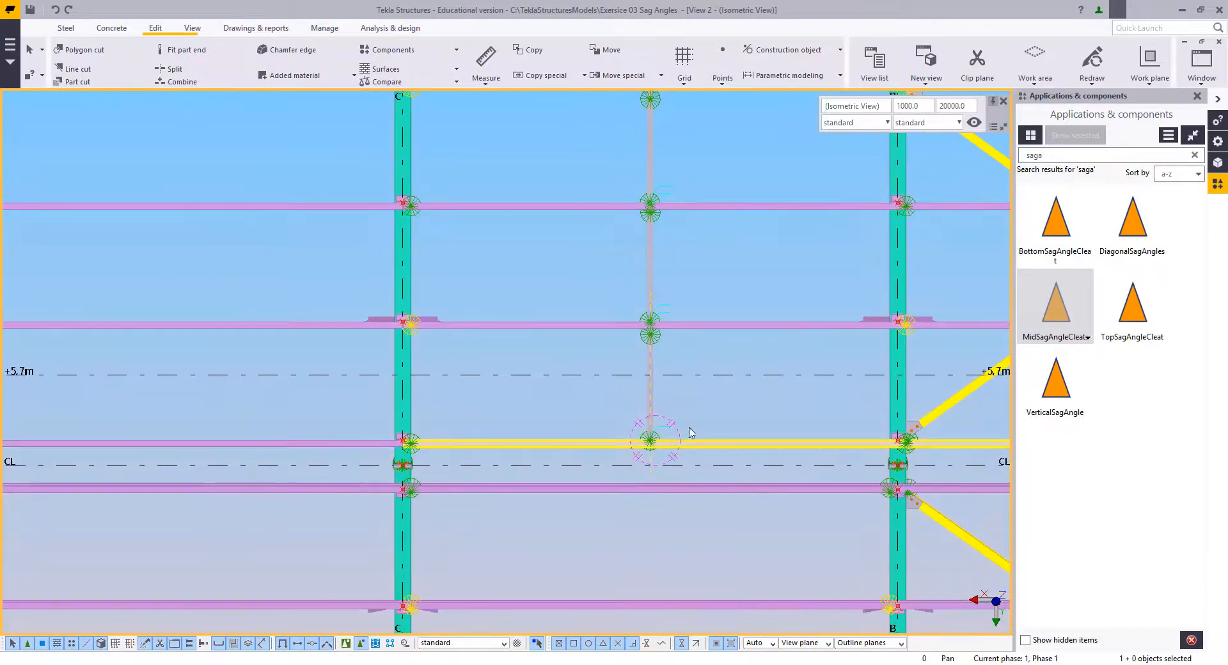
pyautogui.moveTo(710, 413); pyautogui.dragTo(650, 428, button='middle')
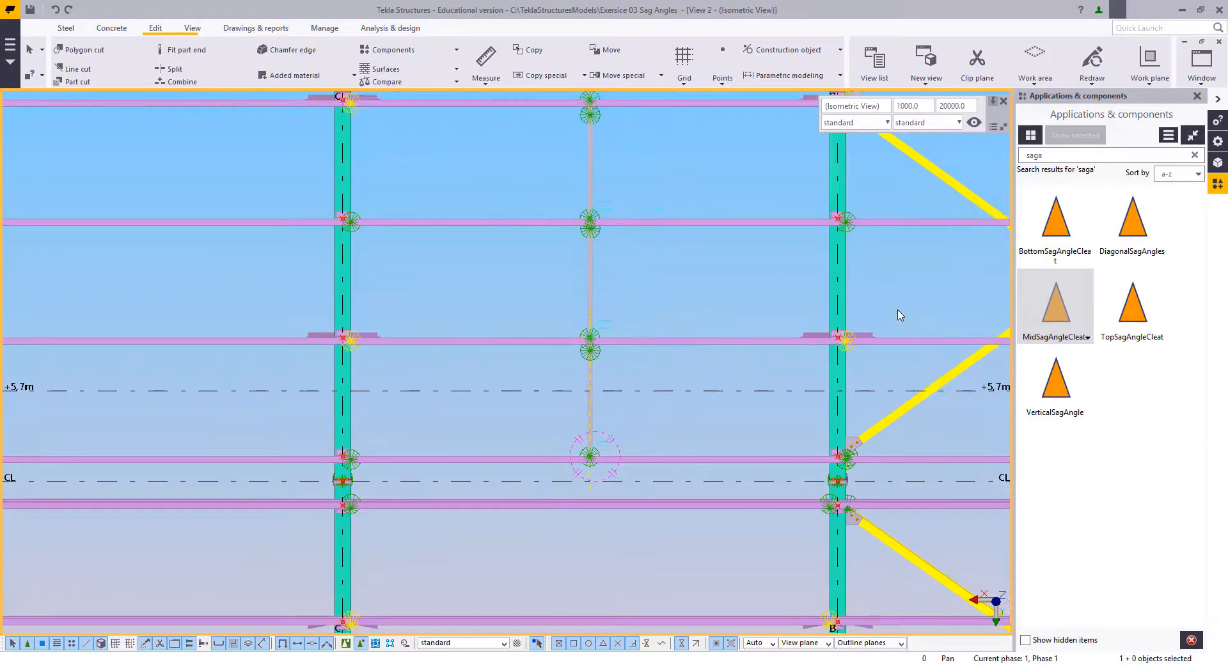
# Step: Start DiagonalSagAngles between grid lines C and B, picking the second purlin from the CL line before the first one
pyautogui.click(1143, 232)
pyautogui.moveTo(666, 367); pyautogui.dragTo(628, 321, button='middle')
pyautogui.scroll(2, 624, 241)
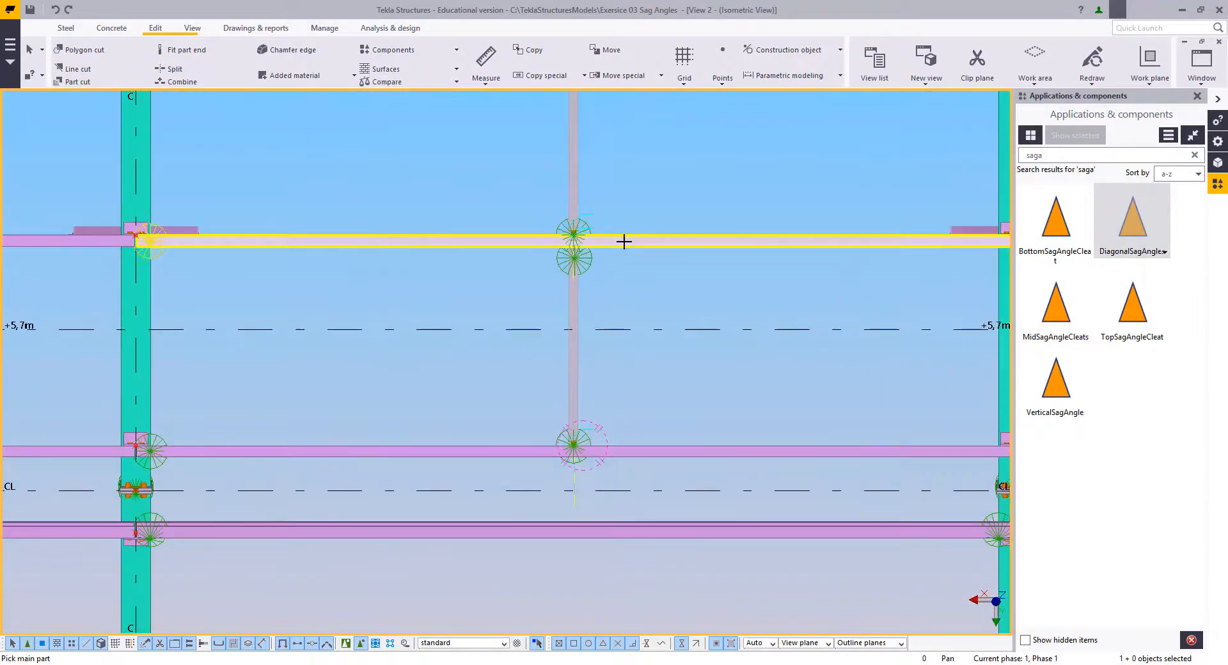
pyautogui.click(635, 453)
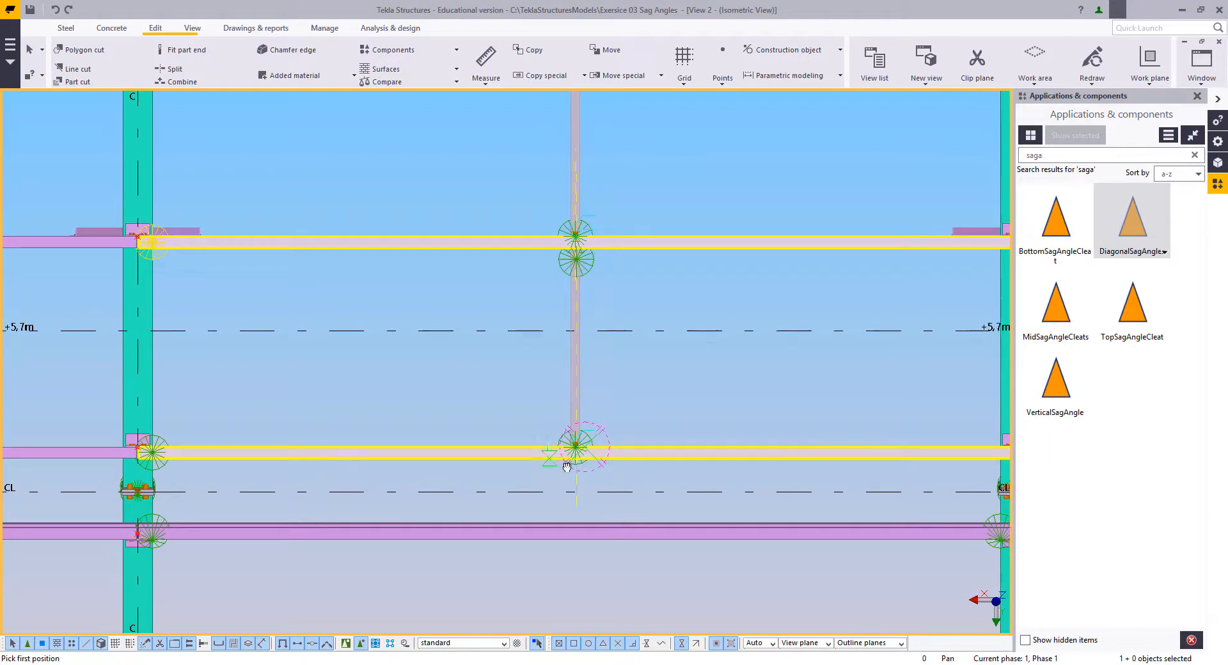
# Step: Place the diagonal sag angles from the vertical sag angle at the second purlin to its end at the first purlin, and end the command
pyautogui.scroll(5, 592, 293)
pyautogui.moveTo(606, 208); pyautogui.dragTo(615, 266, button='middle')
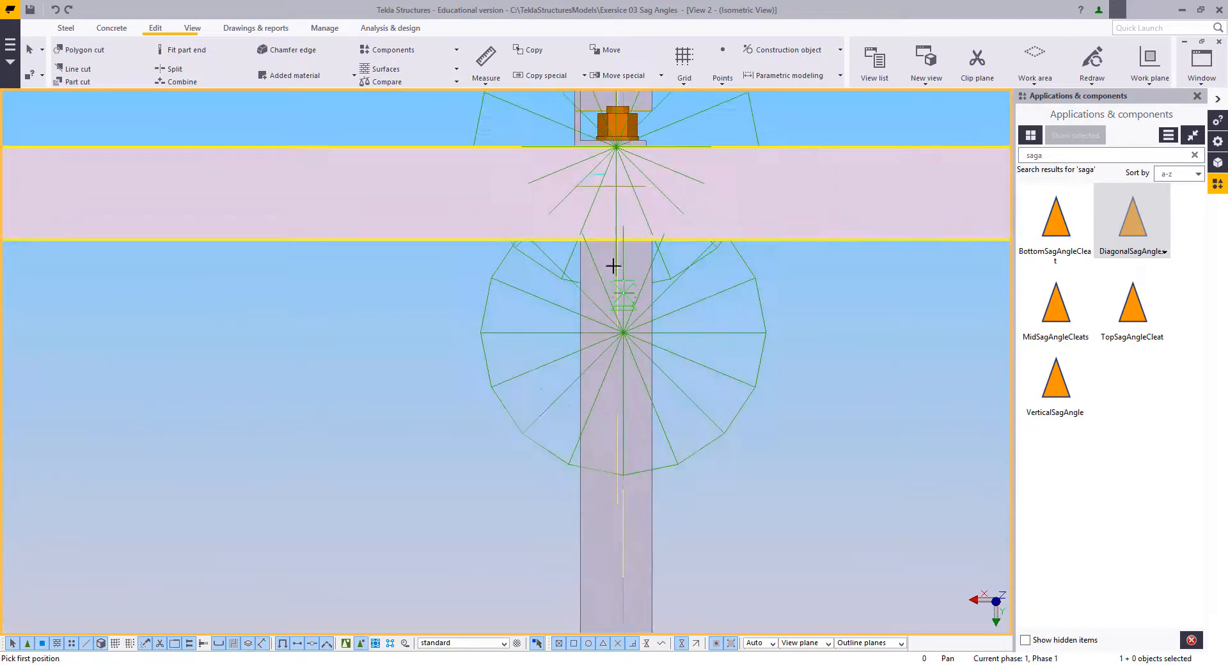
pyautogui.scroll(2, 619, 239)
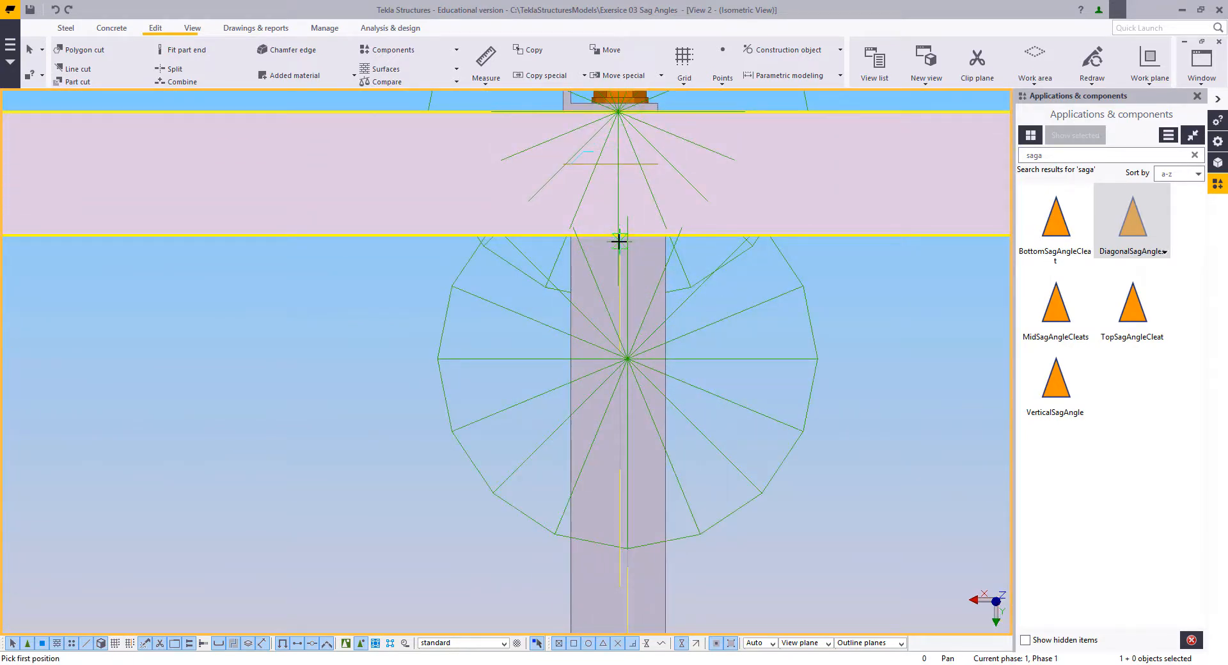
pyautogui.click(618, 245)
pyautogui.scroll(-6, 562, 358)
pyautogui.moveTo(574, 591); pyautogui.dragTo(574, 378, button='middle')
pyautogui.scroll(6, 573, 378)
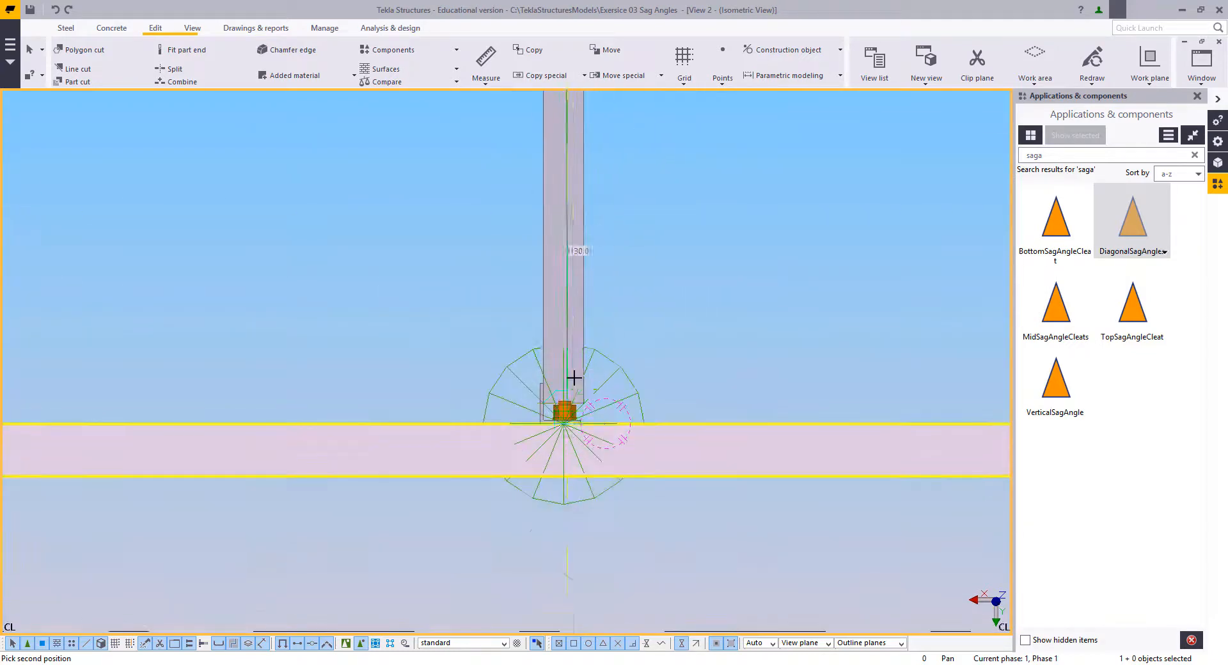
pyautogui.click(564, 391)
pyautogui.scroll(-6, 455, 389)
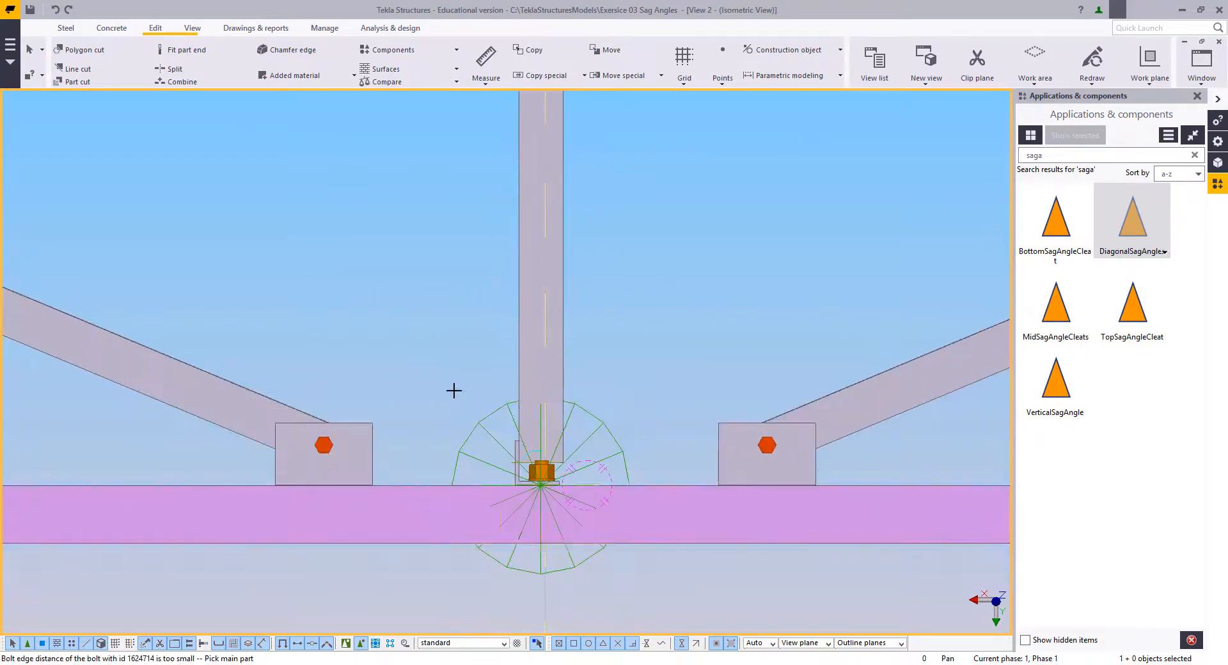
pyautogui.rightClick(421, 336)
pyautogui.click(442, 343)
# Step: Examine which purlins the inner and outer ends of the diagonal sag angles meet between grid lines C and B
pyautogui.scroll(-3, 443, 345)
pyautogui.moveTo(472, 377); pyautogui.dragTo(579, 437, button='middle')
pyautogui.scroll(-4, 582, 439)
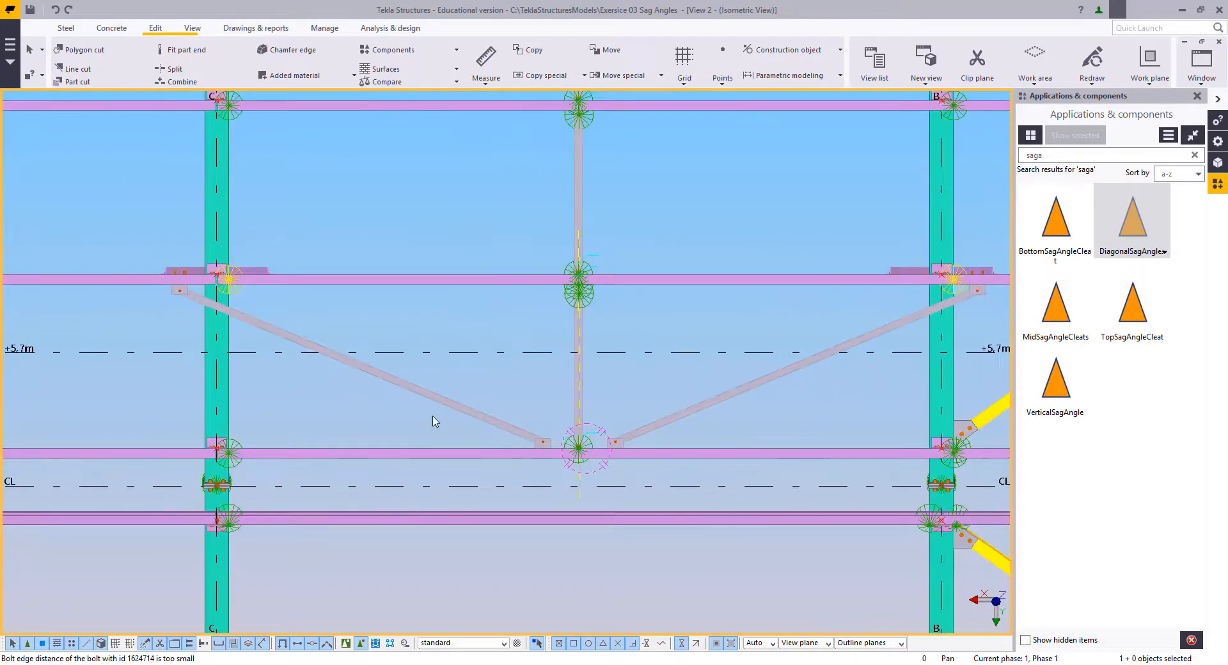
pyautogui.moveTo(408, 379); pyautogui.dragTo(423, 469, button='middle')
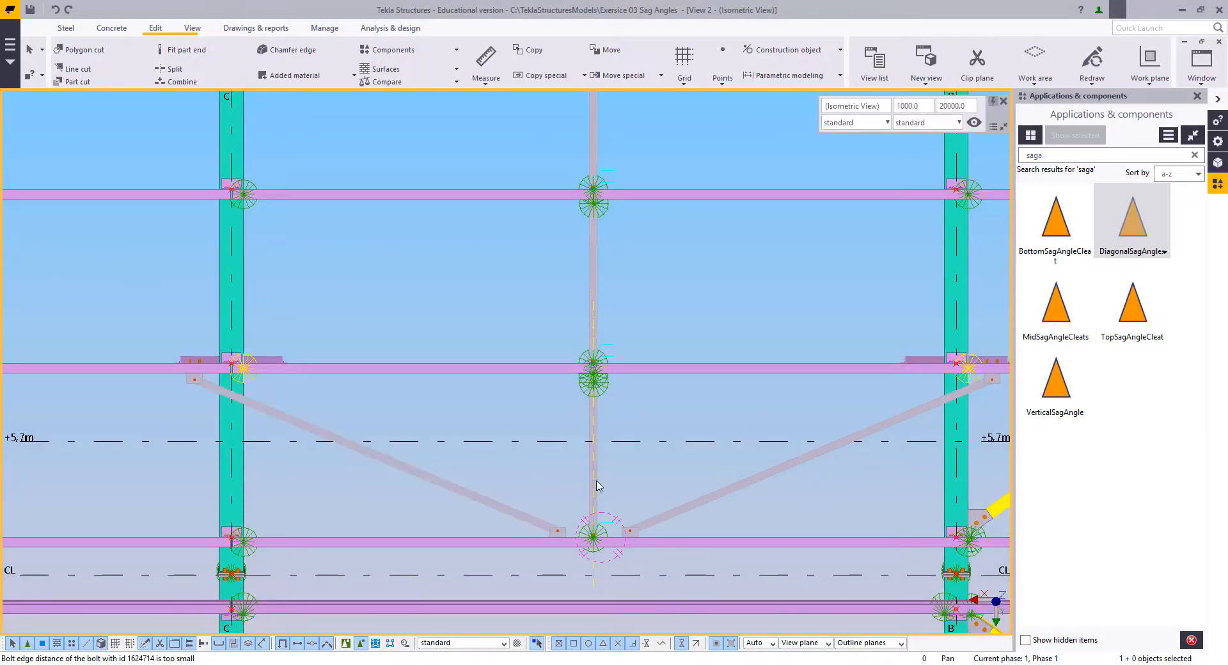
pyautogui.moveTo(642, 463); pyautogui.dragTo(617, 456, button='middle')
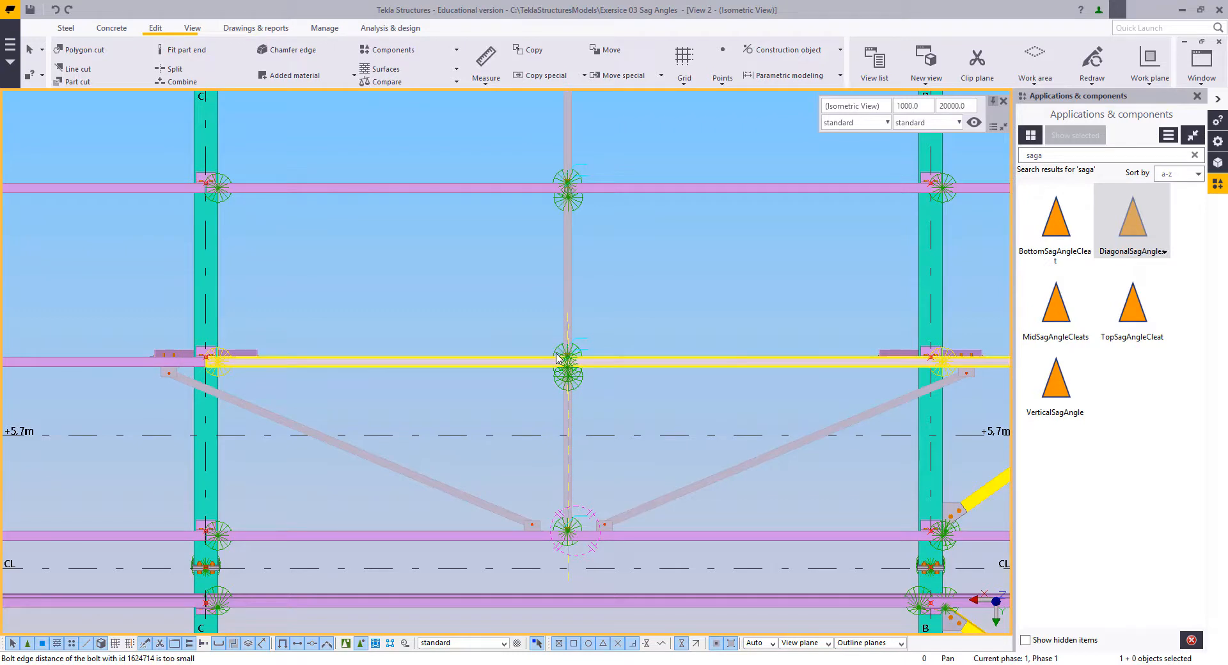
pyautogui.scroll(5, 559, 354)
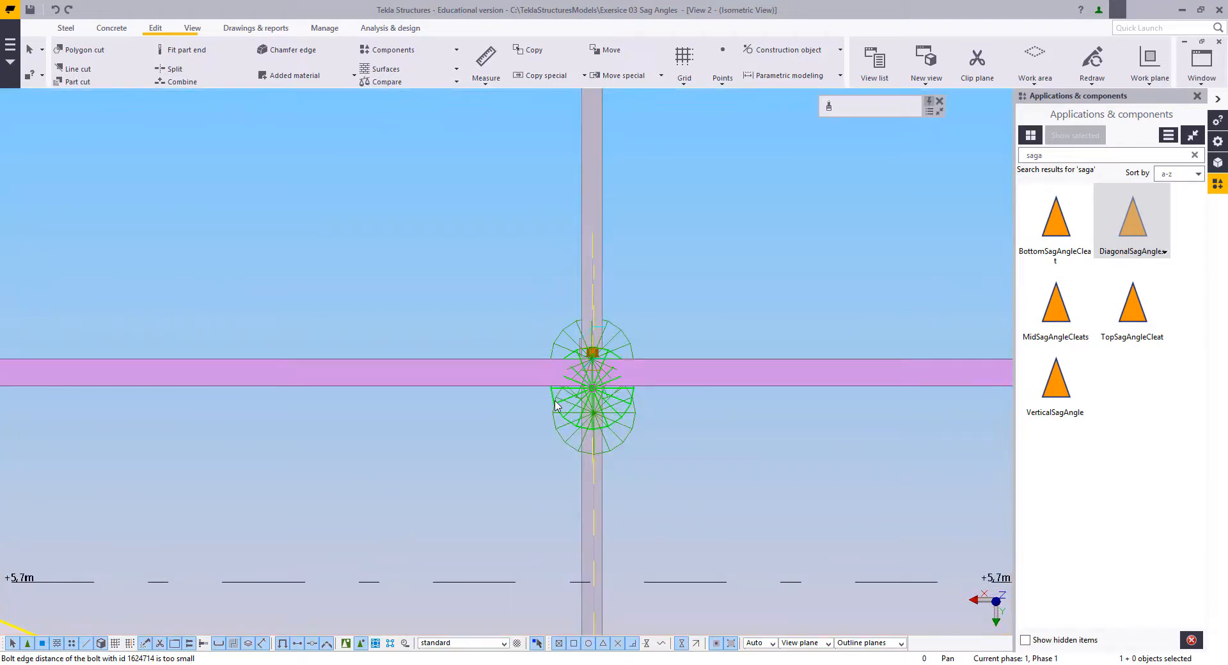
pyautogui.scroll(-3, 554, 404)
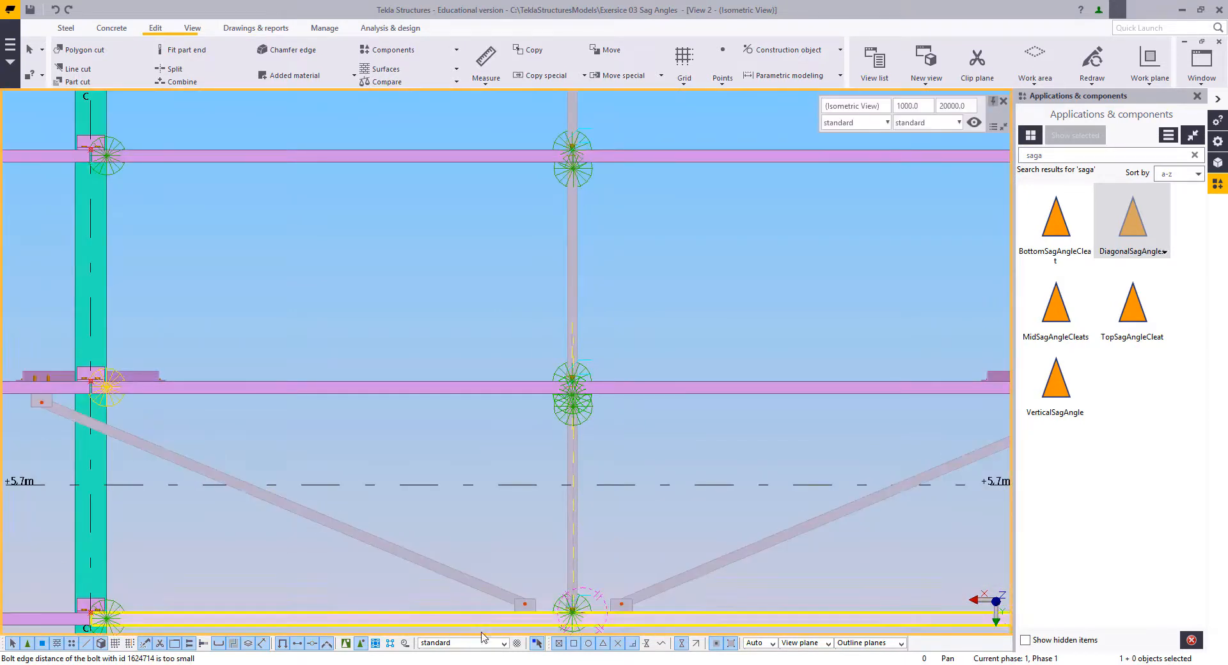
pyautogui.moveTo(425, 556); pyautogui.dragTo(437, 444, button='middle')
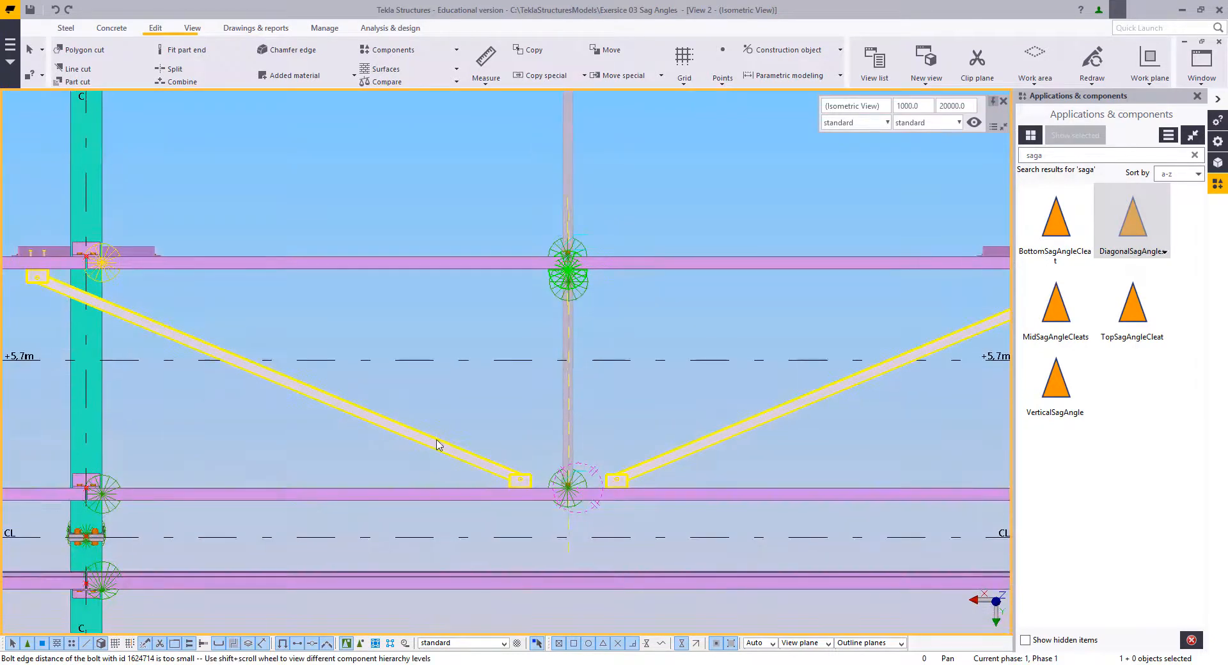
# Step: Modify the diagonal sag angles to an outside distance of 200 mm and an inside distance of 2000 mm
pyautogui.doubleClick(439, 448)
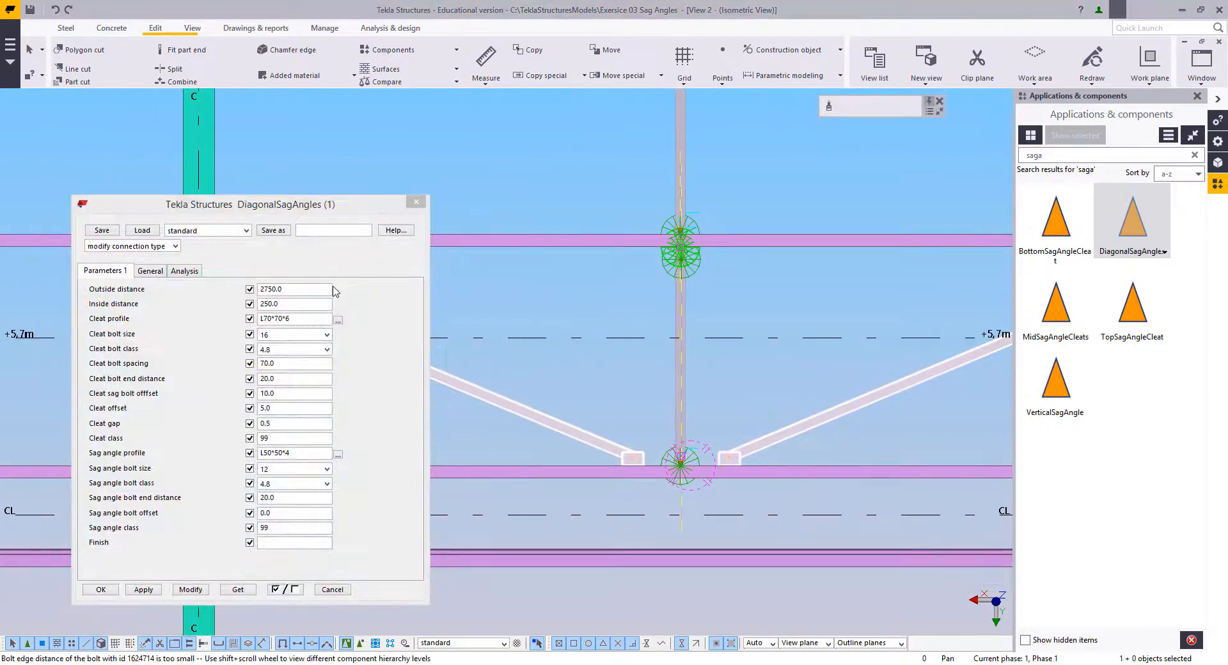
pyautogui.moveTo(268, 204); pyautogui.dragTo(197, 104)
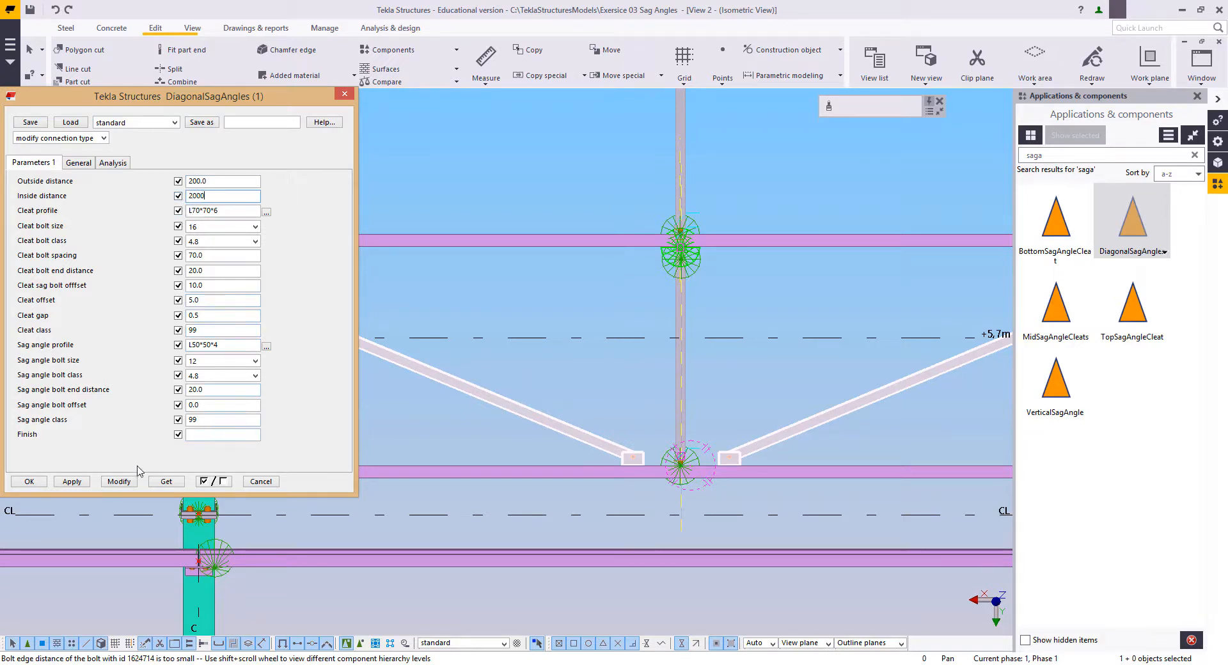
pyautogui.click(121, 481)
# Step: Examine the modified diagonal sag angles in plan and 3D, checking the cleat and bolt orientation at both purlins
pyautogui.scroll(-5, 640, 374)
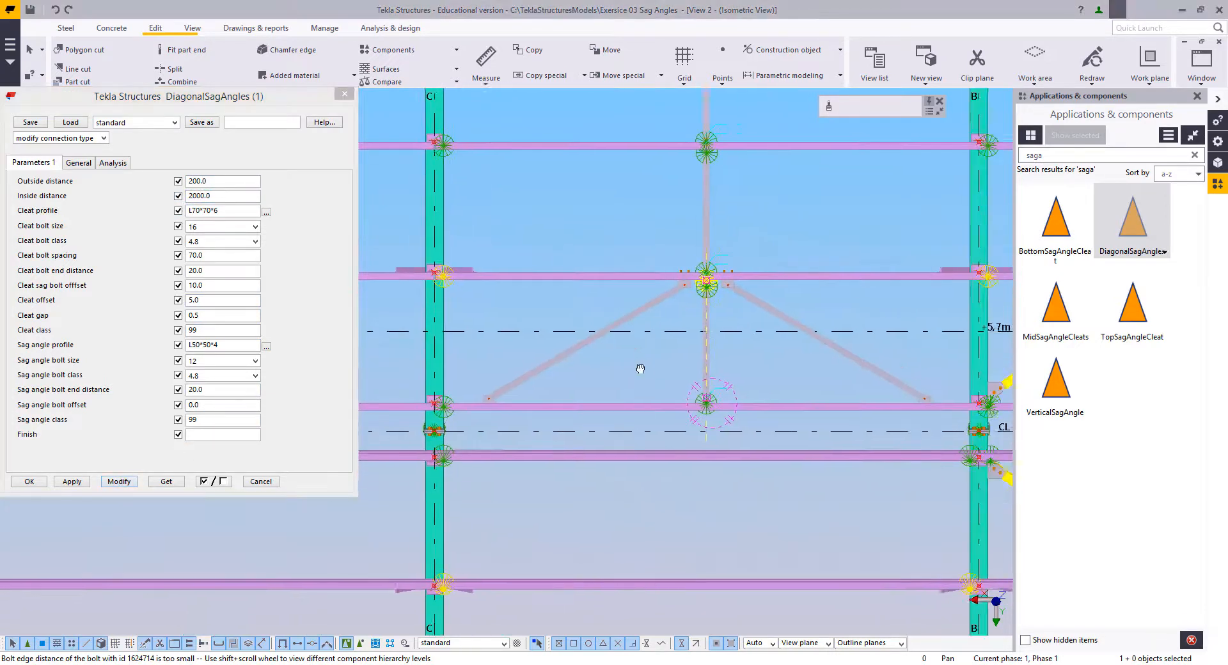
pyautogui.keyDown('ctrl'); pyautogui.moveTo(640, 374); pyautogui.dragTo(749, 320, button='middle'); pyautogui.keyUp('ctrl')
pyautogui.scroll(4, 886, 384)
pyautogui.keyDown('ctrl'); pyautogui.moveTo(732, 470); pyautogui.dragTo(921, 422, button='middle'); pyautogui.keyUp('ctrl')
pyautogui.scroll(5, 735, 455)
pyautogui.scroll(6, 697, 453)
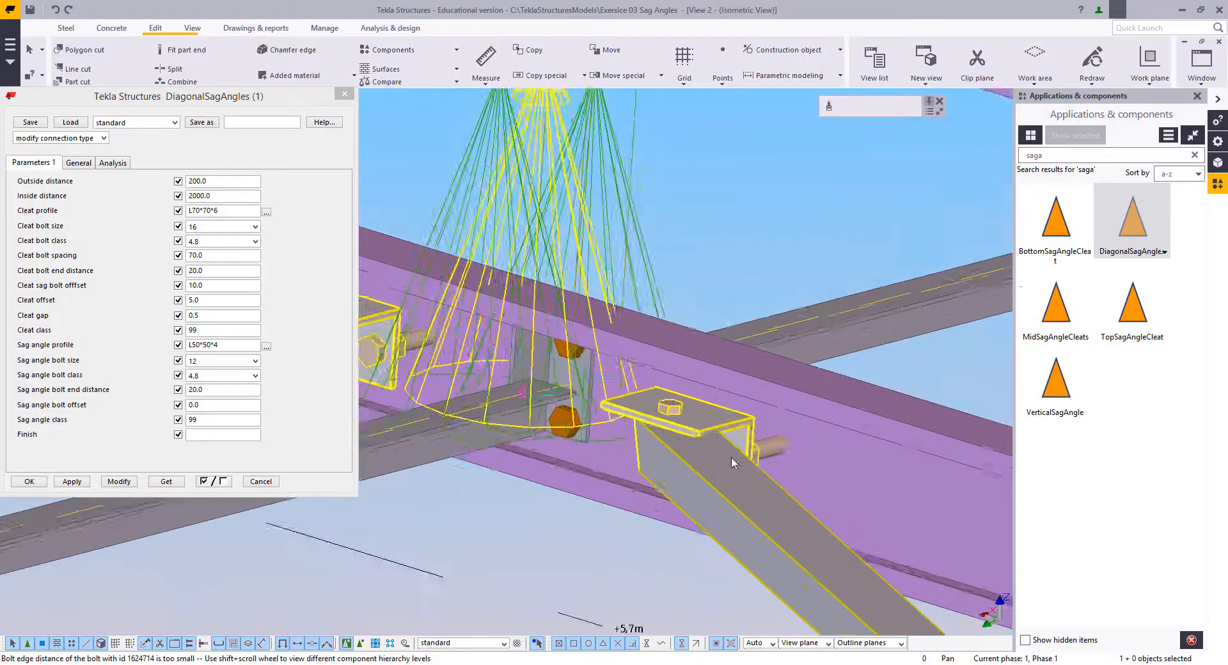
pyautogui.scroll(-4, 709, 441)
pyautogui.moveTo(709, 441); pyautogui.dragTo(833, 436, button='middle')
pyautogui.scroll(-8, 705, 368)
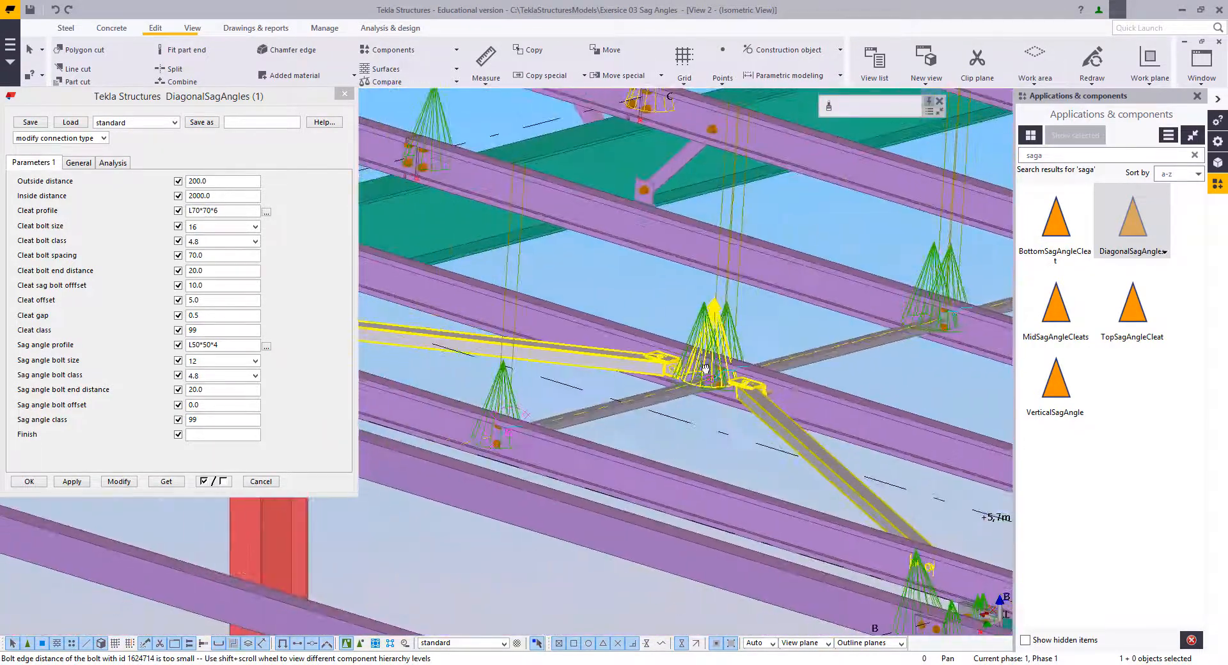
pyautogui.moveTo(705, 368); pyautogui.dragTo(915, 364, button='middle')
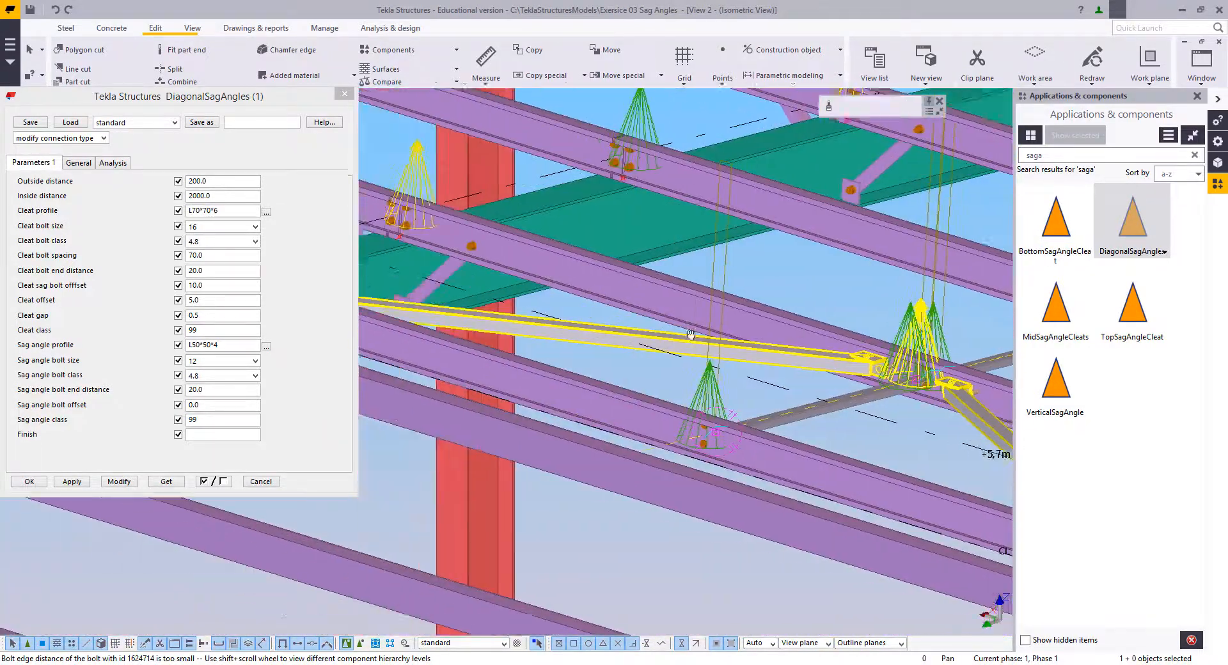
pyautogui.keyDown('ctrl'); pyautogui.moveTo(691, 334); pyautogui.dragTo(672, 447, button='middle'); pyautogui.keyUp('ctrl')
pyautogui.scroll(3, 404, 381)
pyautogui.scroll(-4, 448, 372)
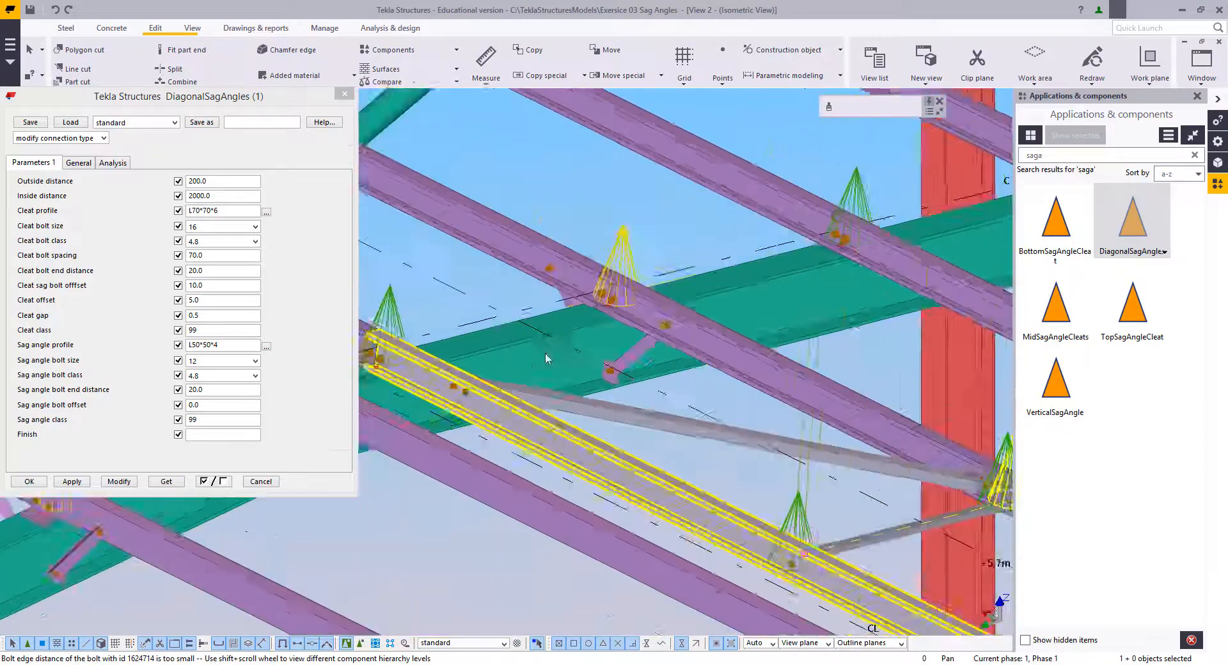
pyautogui.moveTo(770, 425); pyautogui.dragTo(600, 356, button='middle')
pyautogui.scroll(1, 710, 369)
pyautogui.moveTo(700, 369); pyautogui.dragTo(656, 369, button='middle')
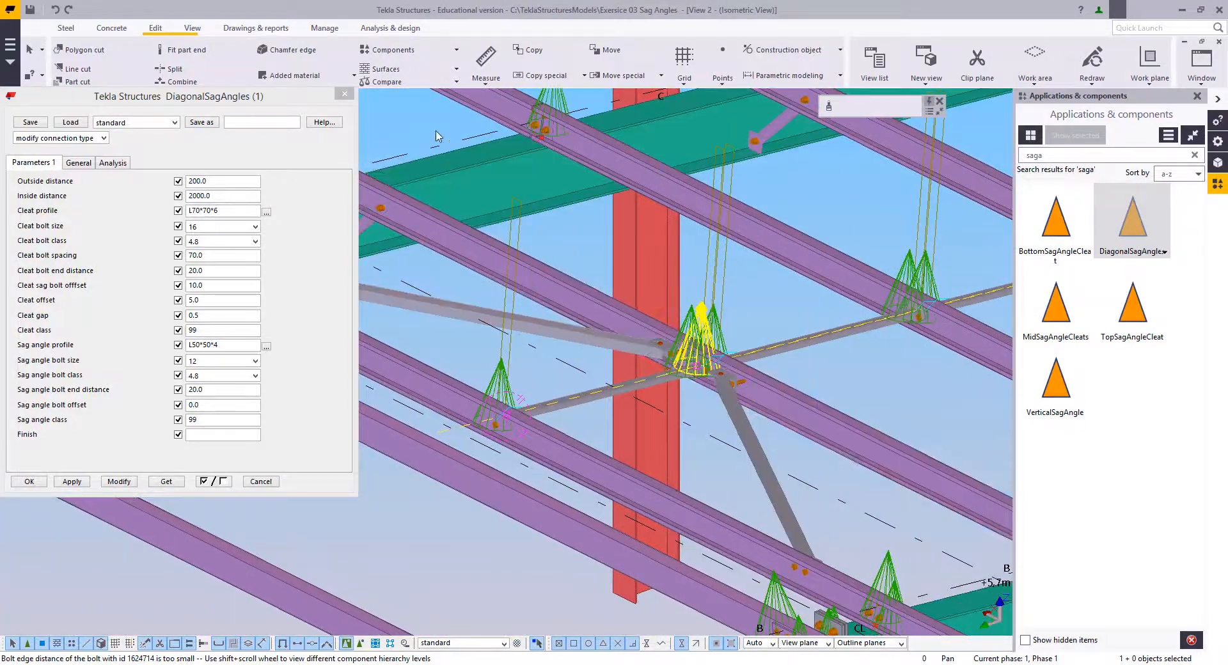
# Step: Close the component properties and delete the wrongly oriented diagonal sag angles between grid lines C and B
pyautogui.click(345, 94)
pyautogui.moveTo(588, 212); pyautogui.dragTo(580, 260, button='middle')
pyautogui.rightClick(596, 259)
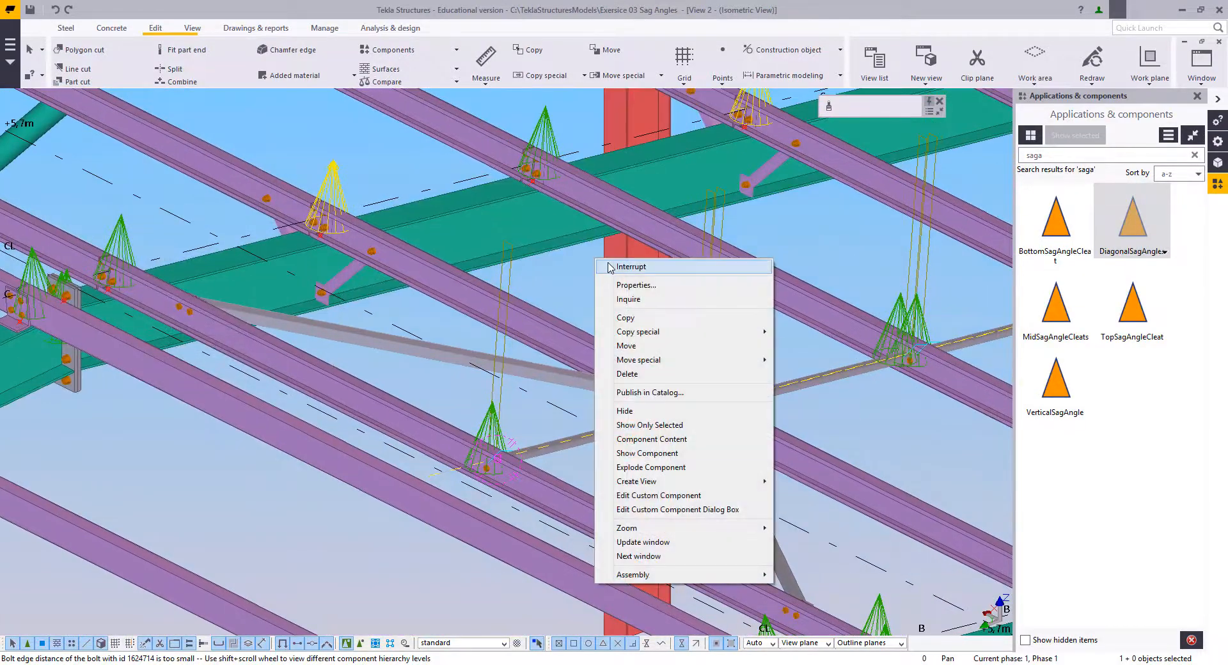
pyautogui.click(631, 267)
pyautogui.scroll(6, 665, 414)
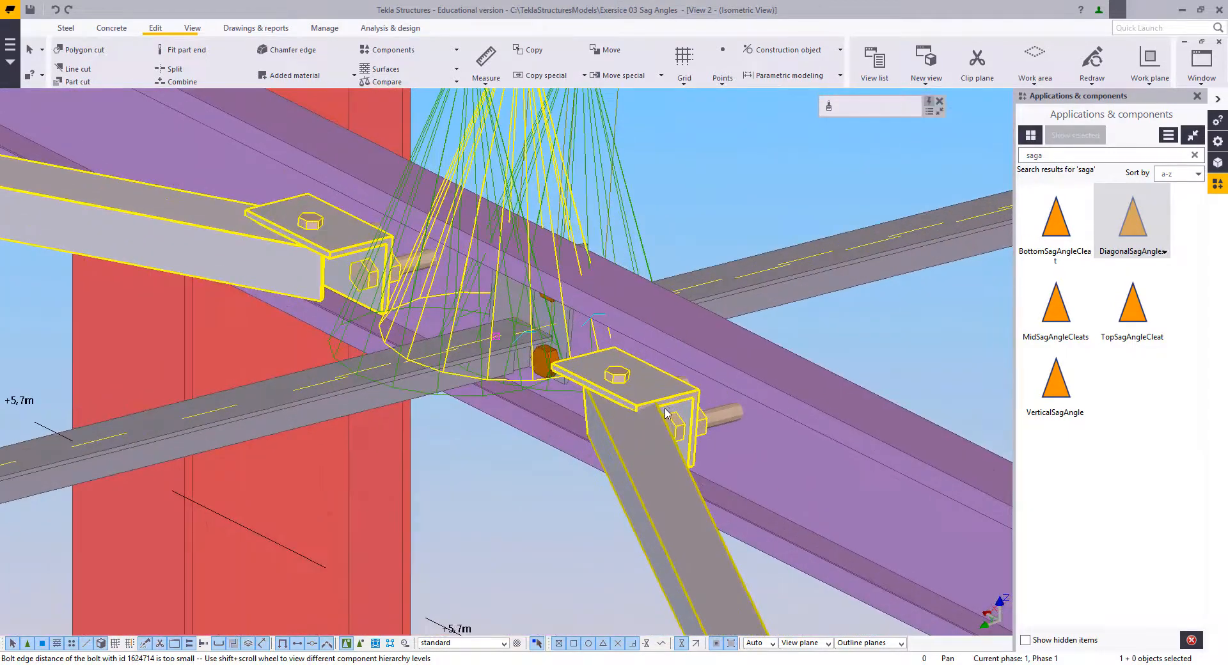
pyautogui.scroll(-8, 671, 406)
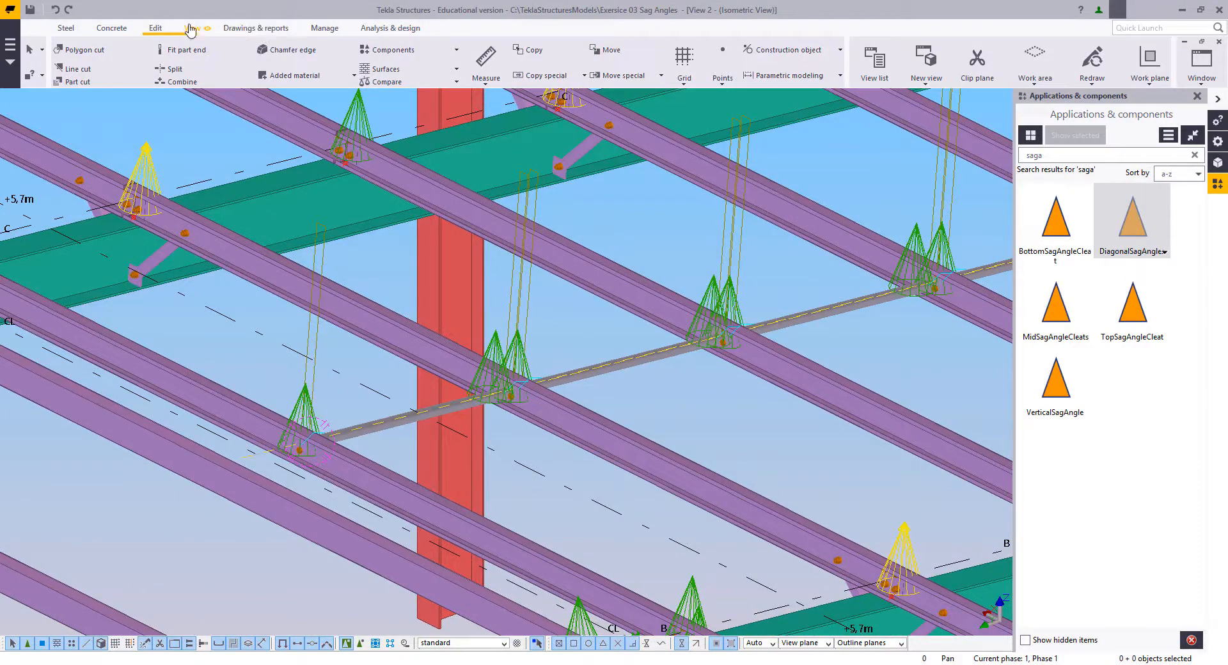
# Step: Set the work plane parallel to the view plane of the current isometric view
pyautogui.click(191, 28)
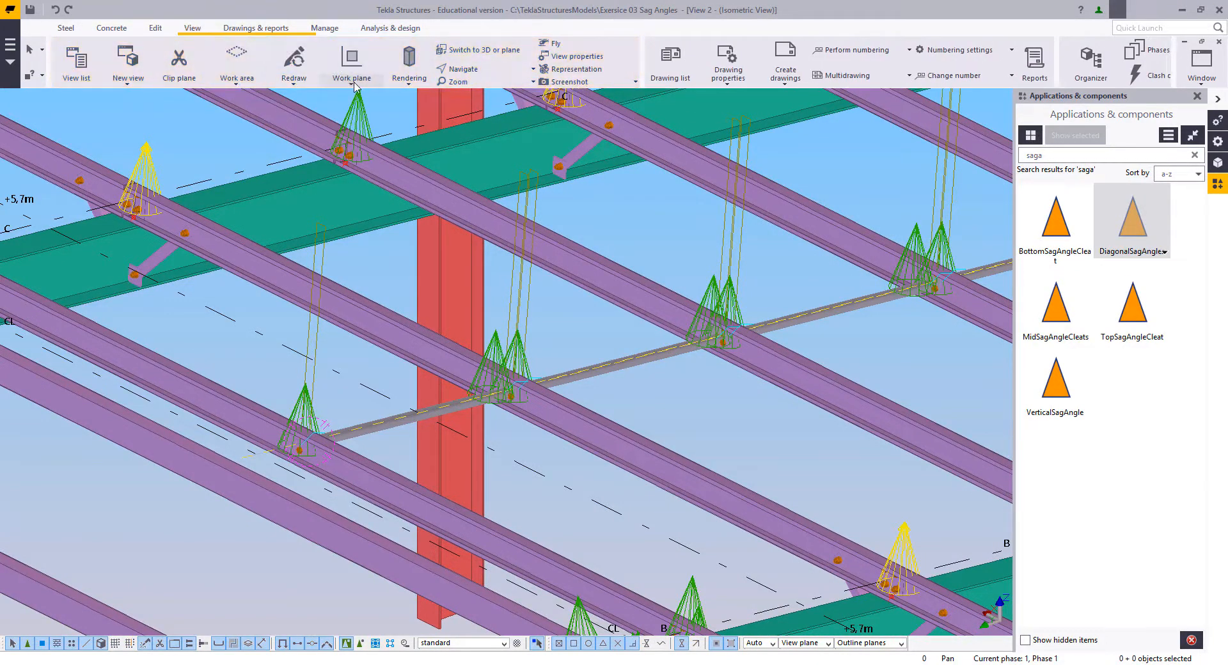
pyautogui.click(355, 87)
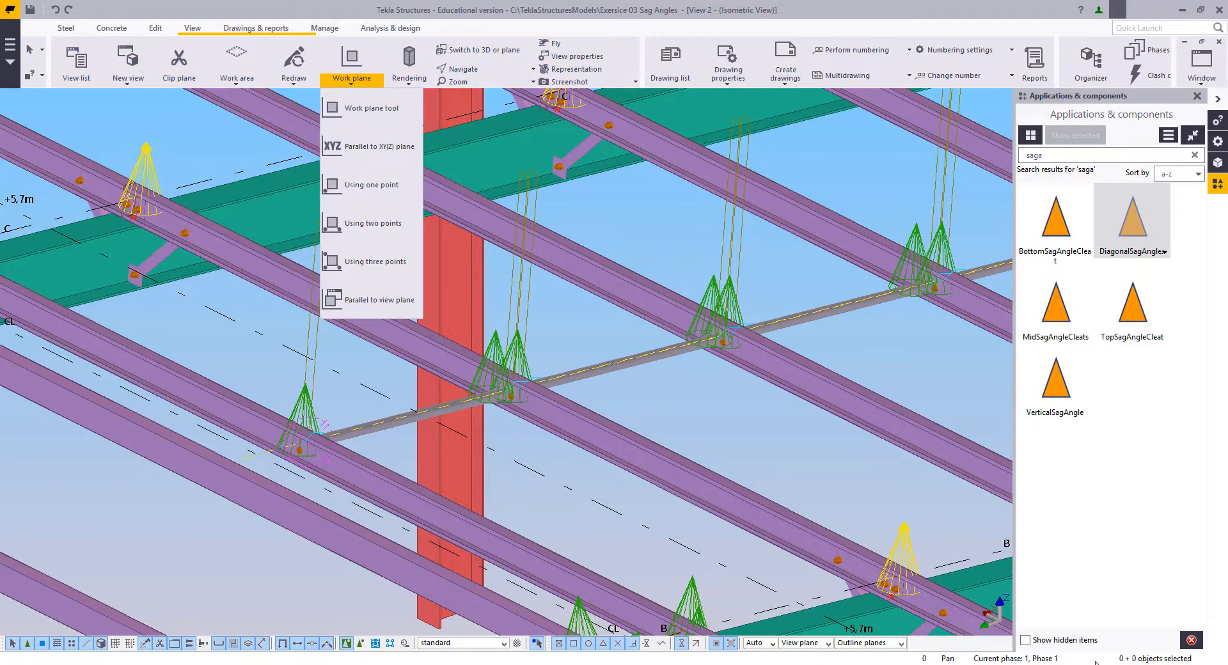
pyautogui.click(379, 300)
pyautogui.click(603, 278)
pyautogui.scroll(-3, 646, 395)
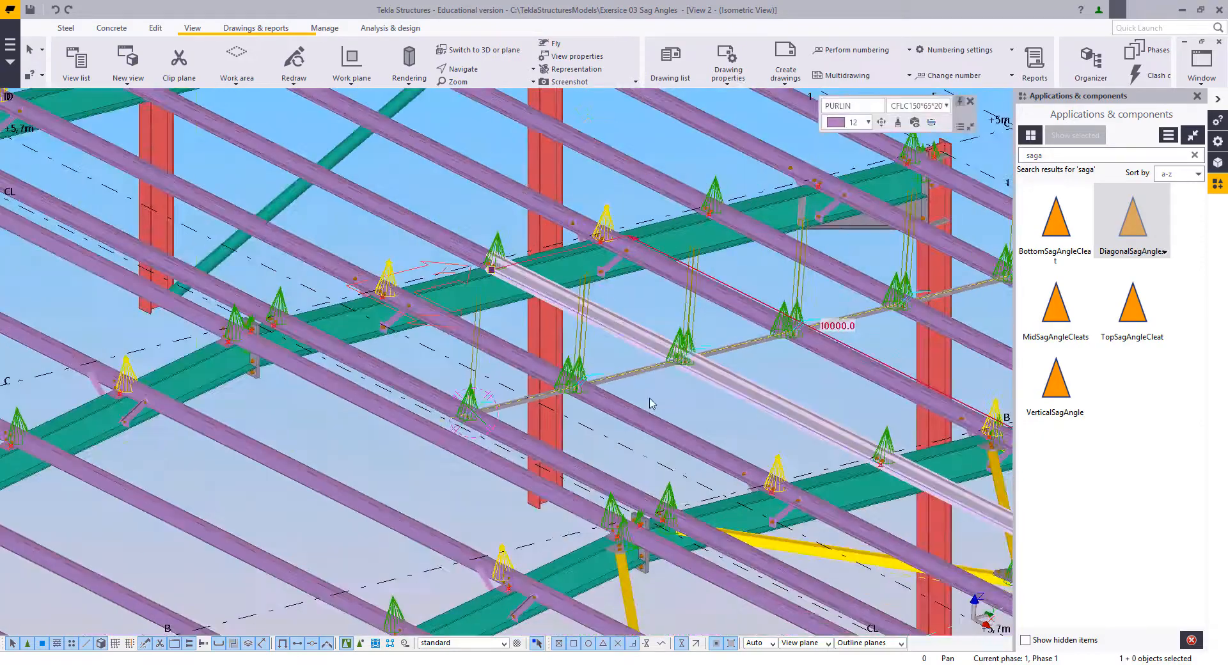
# Step: Restart DiagonalSagAngles in plan view with the new work plane, picking the second purlin from the CL line before the first
pyautogui.keyDown('ctrl'); pyautogui.moveTo(648, 403); pyautogui.dragTo(545, 341, button='middle'); pyautogui.keyUp('ctrl')
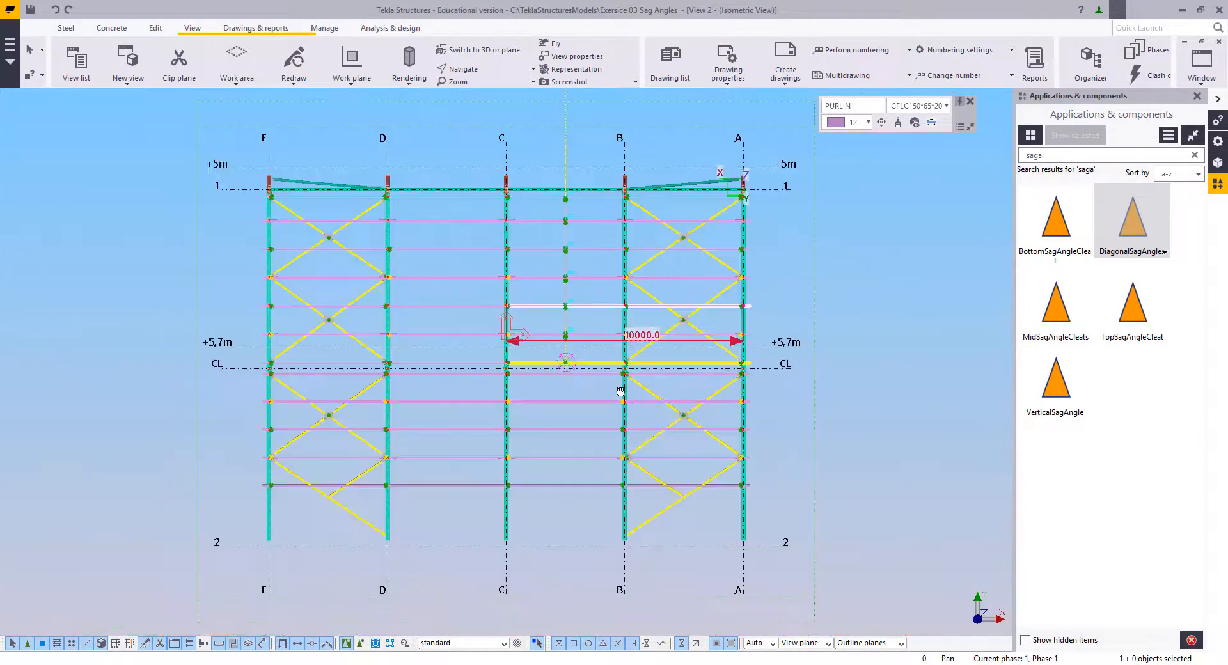
pyautogui.scroll(10, 608, 361)
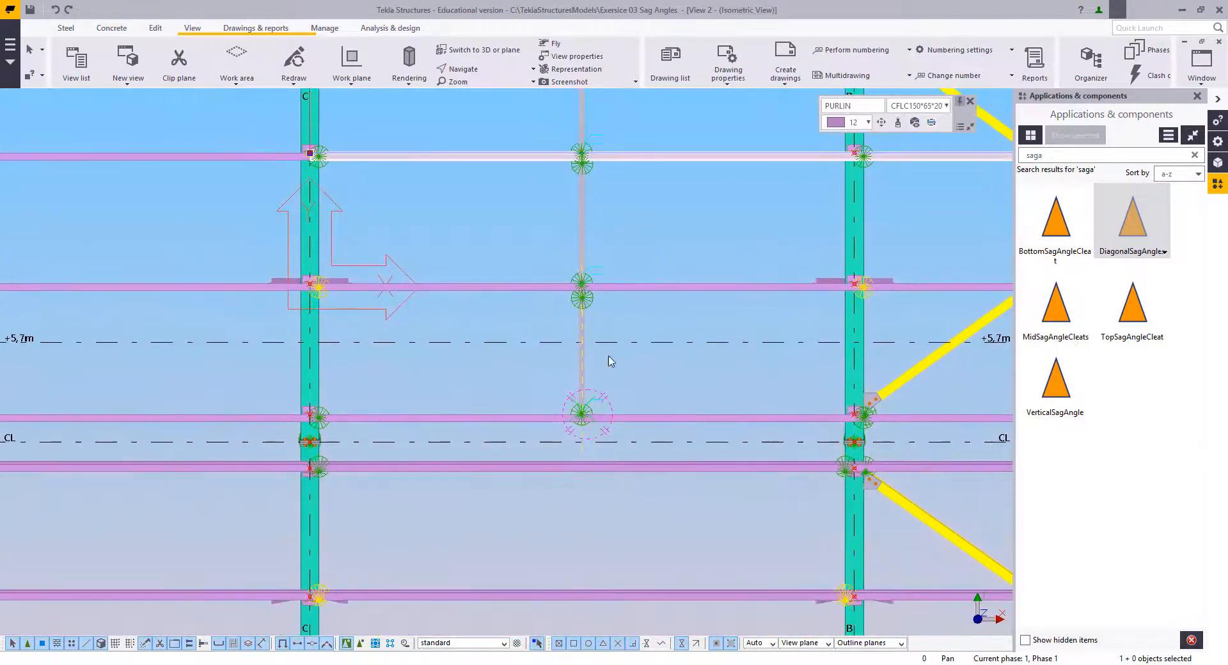
pyautogui.click(1113, 234)
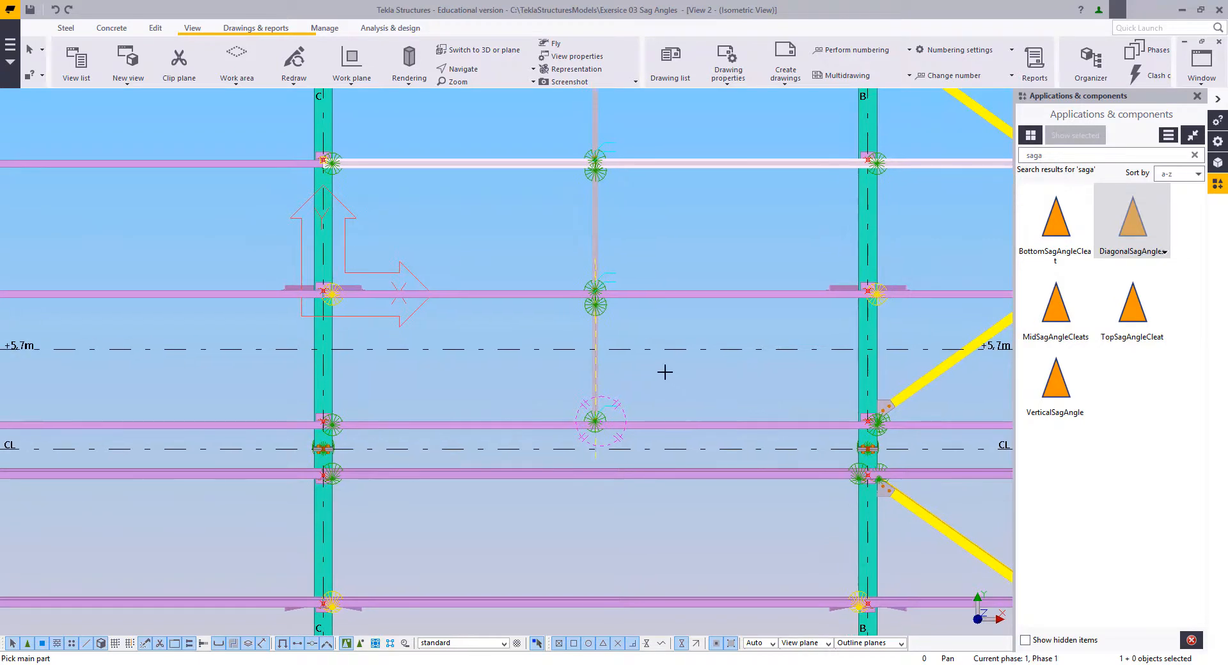
pyautogui.scroll(5, 620, 335)
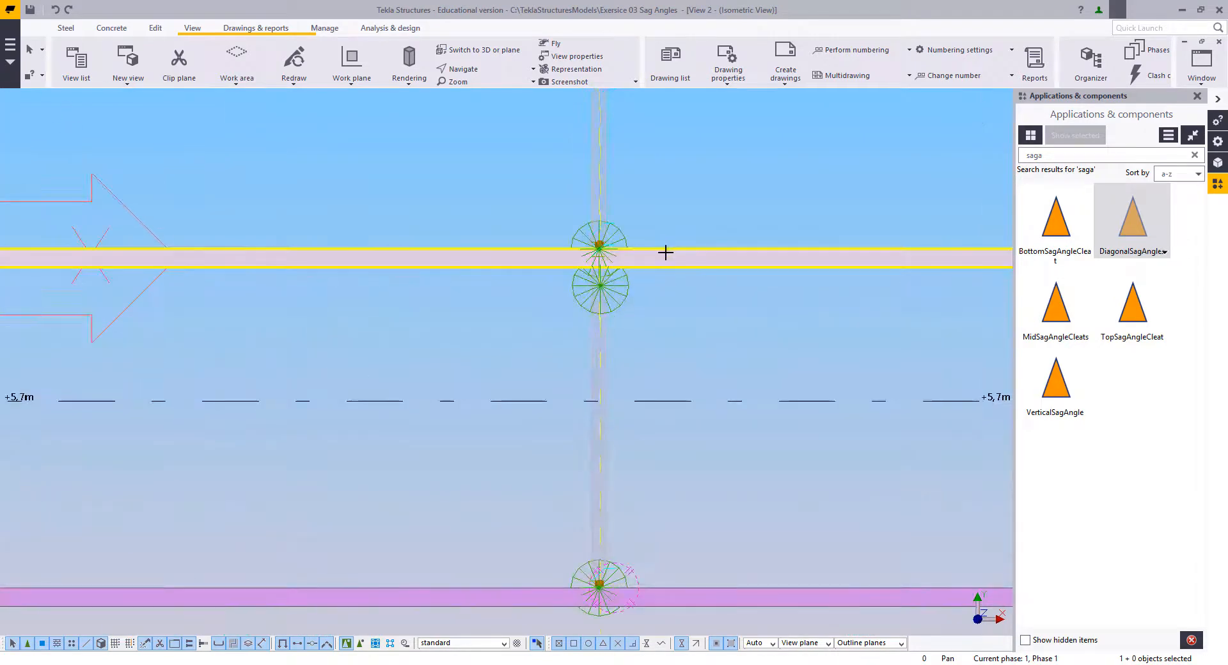
pyautogui.scroll(6, 589, 312)
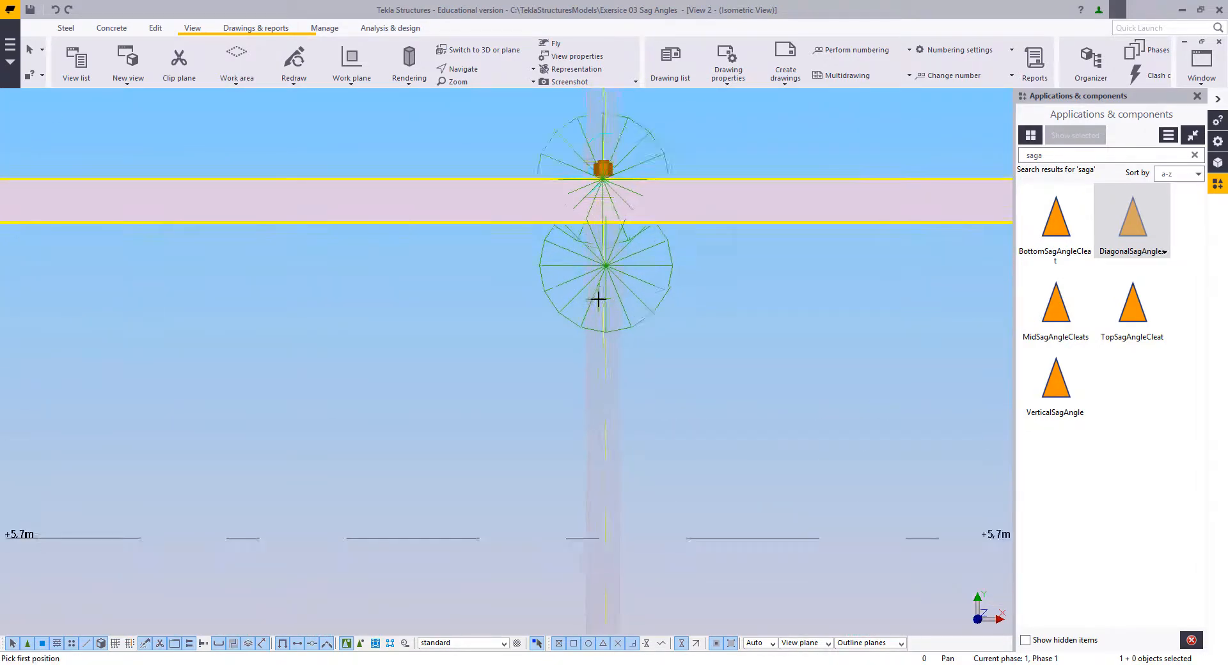
# Step: Place the diagonal sag angles using positions along the vertical sag angle, just below the second purlin and just above the first
pyautogui.scroll(2, 610, 217)
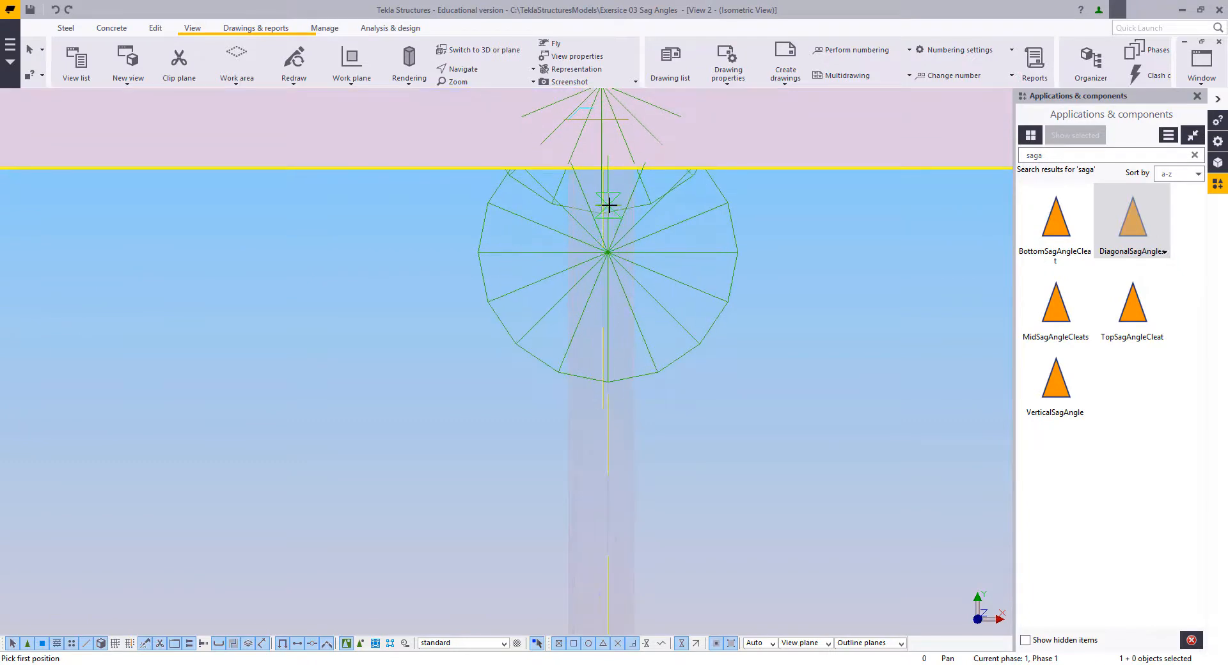
pyautogui.scroll(-4, 608, 370)
pyautogui.moveTo(605, 378); pyautogui.dragTo(607, 169, button='middle')
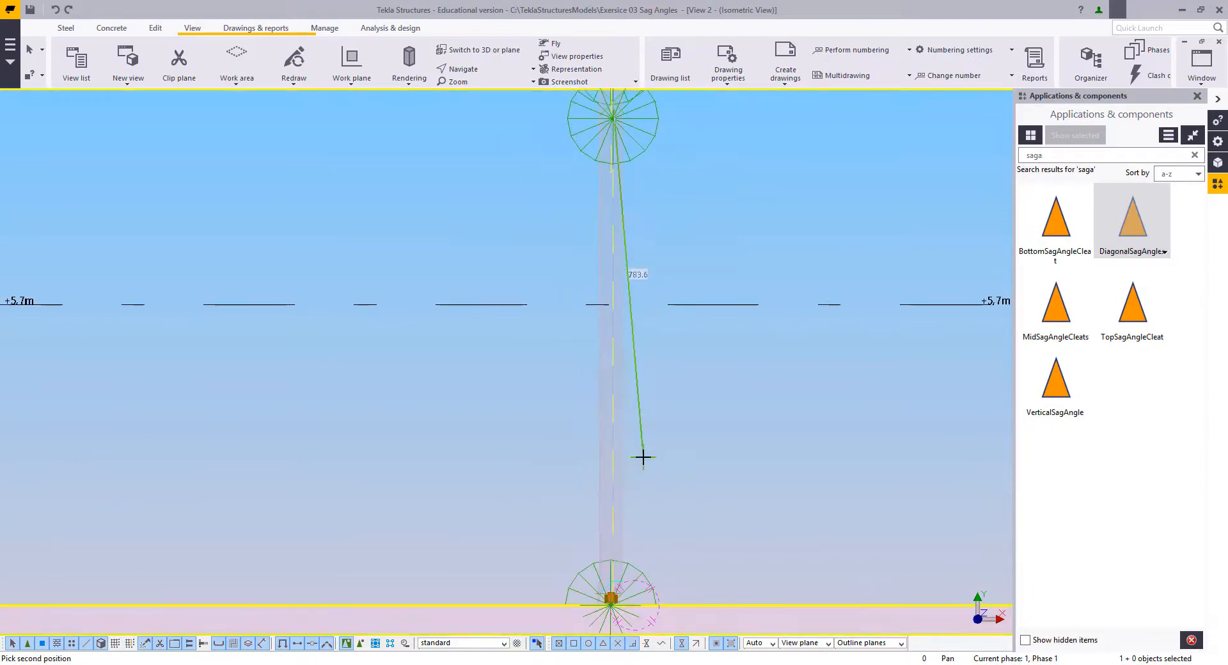
pyautogui.click(611, 560)
pyautogui.scroll(-3, 471, 372)
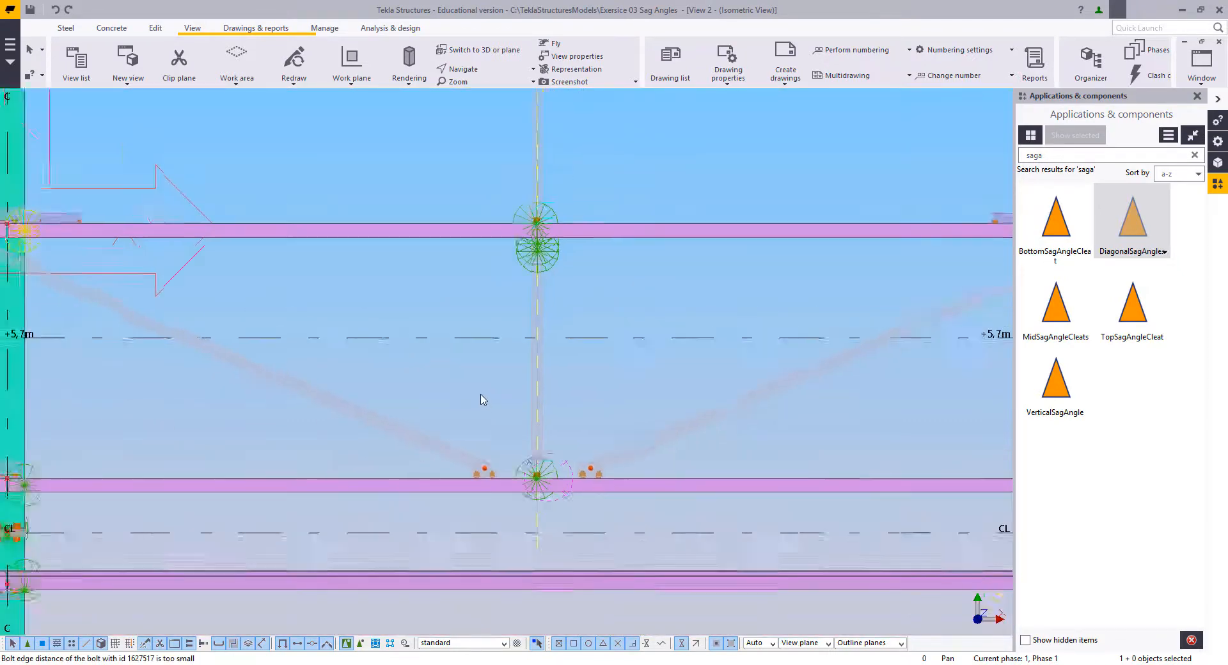
# Step: Examine the new diagonal sag angles between grid lines C and B in plan and in 3D
pyautogui.scroll(2, 482, 403)
pyautogui.scroll(2, 270, 313)
pyautogui.scroll(-3, 477, 346)
pyautogui.scroll(2, 959, 345)
pyautogui.scroll(2, 933, 374)
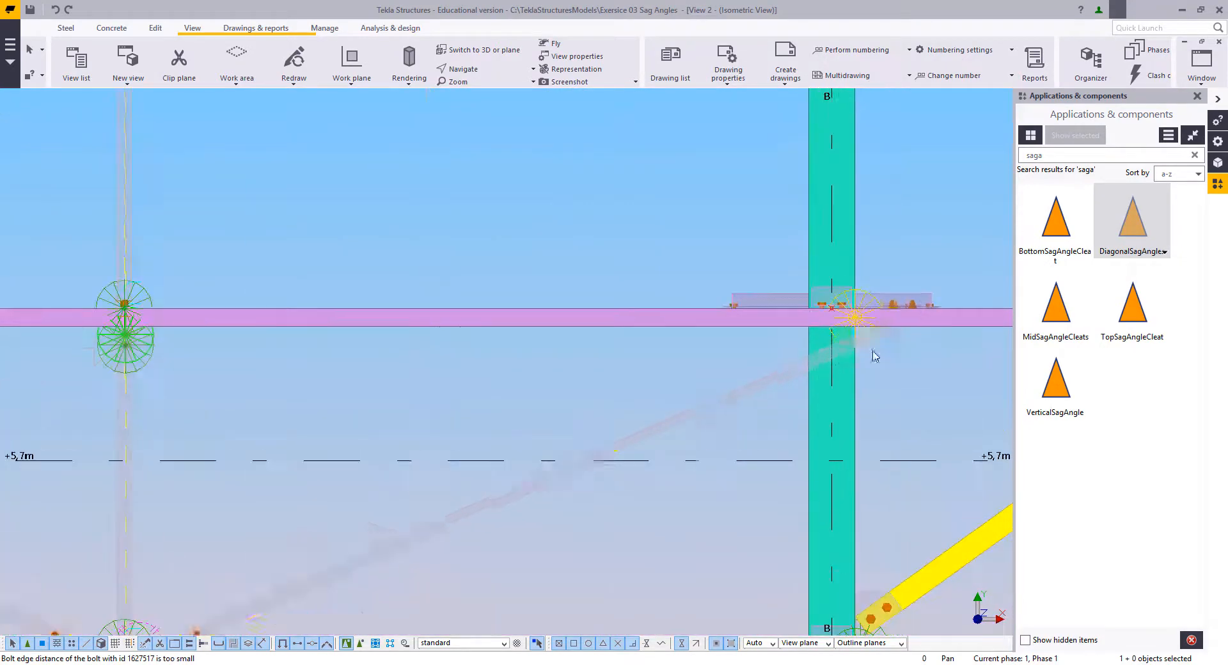
pyautogui.scroll(-2, 866, 370)
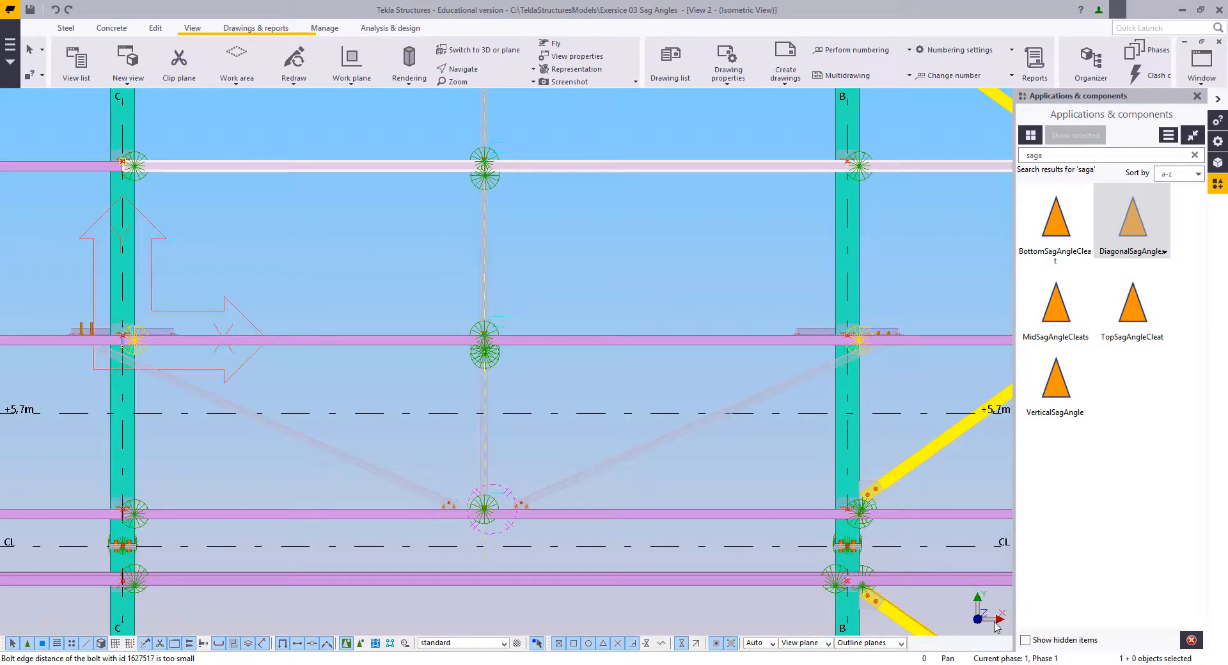
pyautogui.moveTo(618, 500); pyautogui.dragTo(689, 491, button='middle')
pyautogui.scroll(-1, 610, 528)
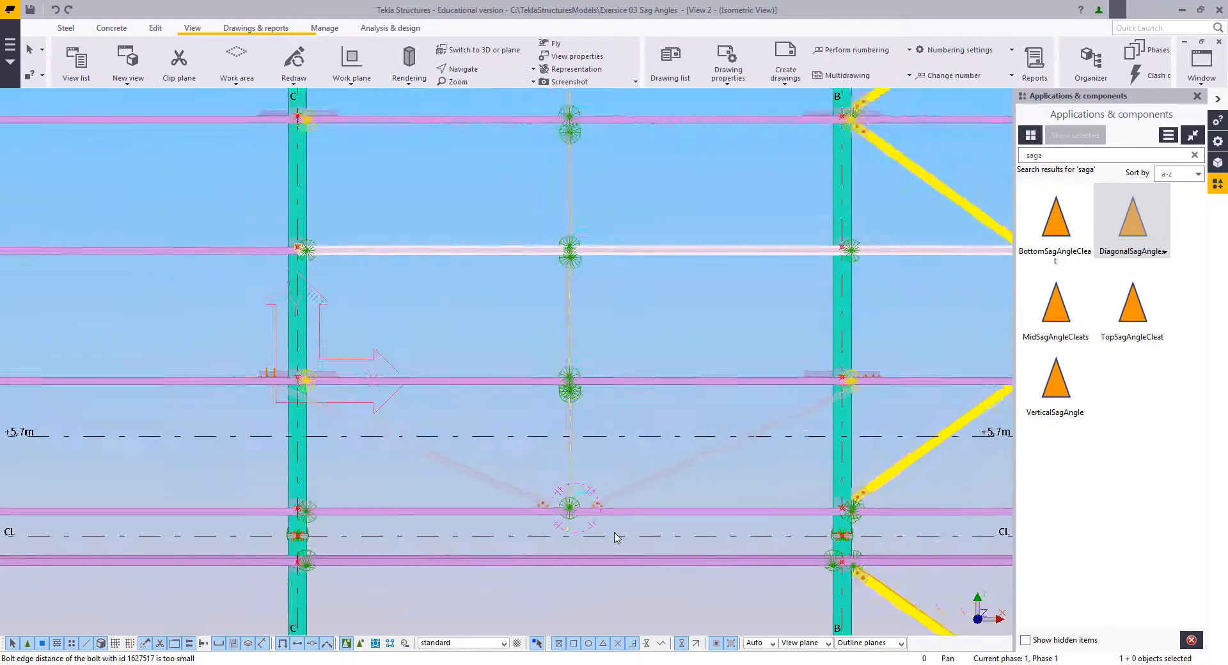
pyautogui.keyDown('ctrl'); pyautogui.moveTo(616, 537); pyautogui.dragTo(332, 170, button='middle'); pyautogui.keyUp('ctrl')
pyautogui.scroll(5, 502, 398)
pyautogui.scroll(-3, 504, 386)
pyautogui.moveTo(505, 411); pyautogui.dragTo(622, 383, button='middle')
pyautogui.scroll(1, 443, 332)
pyautogui.scroll(-4, 484, 356)
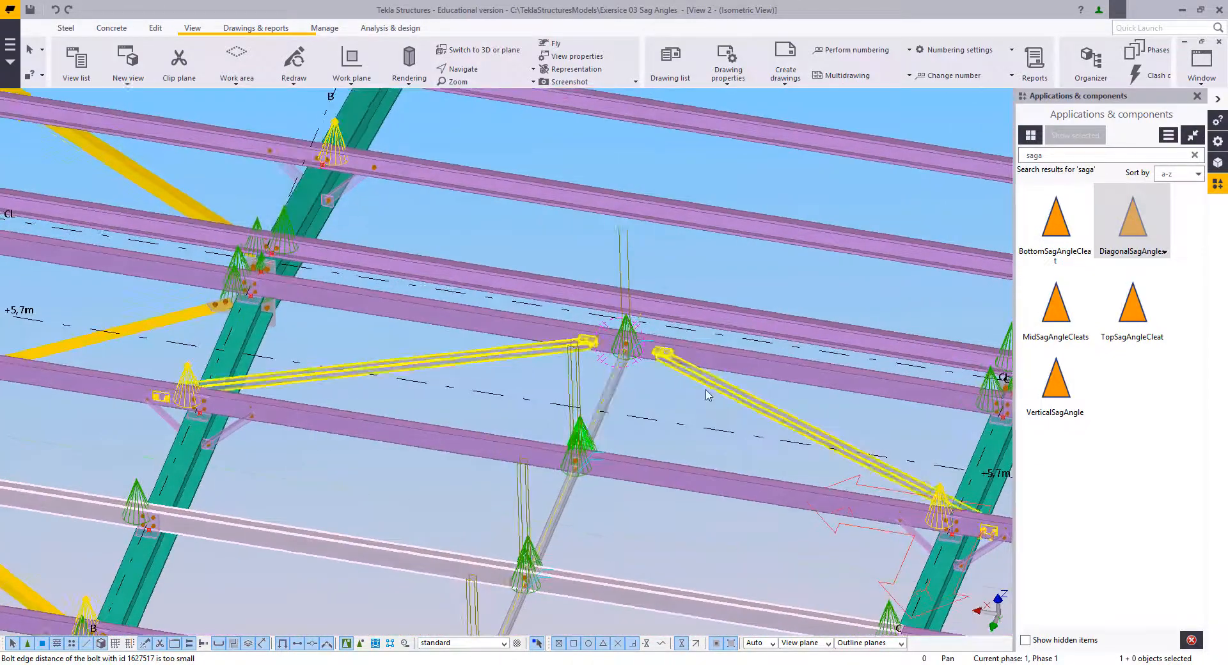
# Step: Open the properties of the diagonal sag angles and modify the component with an outside distance of 100
pyautogui.scroll(2, 721, 388)
pyautogui.doubleClick(721, 389)
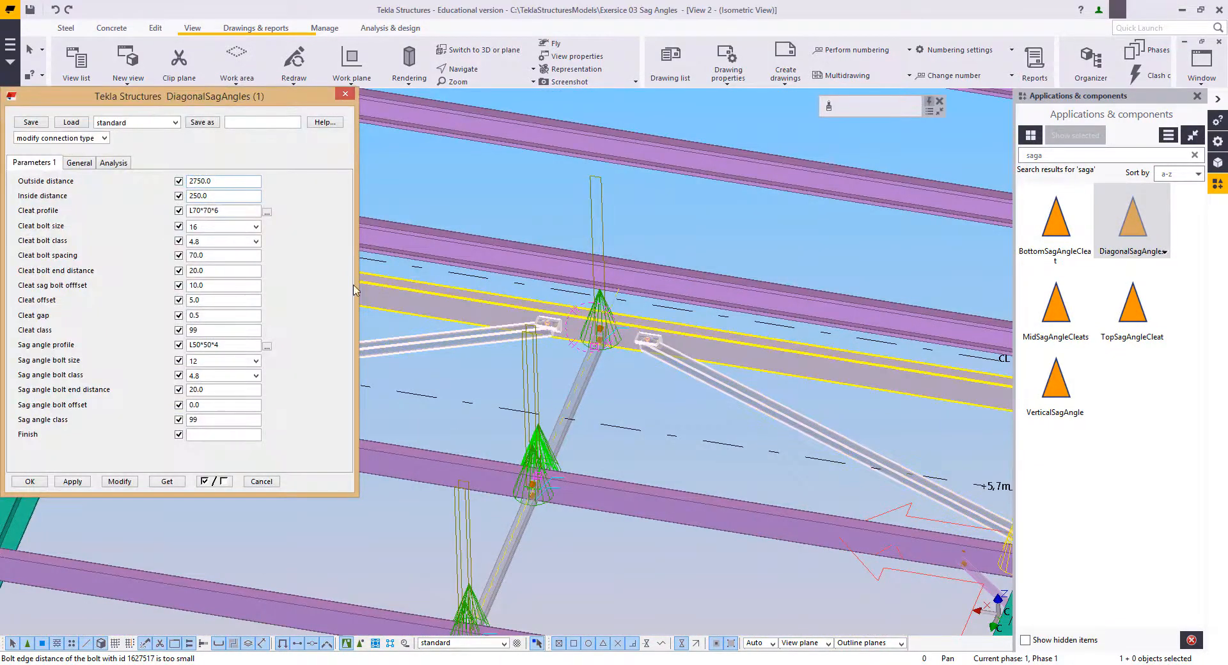
pyautogui.moveTo(566, 361); pyautogui.dragTo(647, 347, button='middle')
pyautogui.keyDown('ctrl'); pyautogui.moveTo(723, 422); pyautogui.dragTo(658, 428, button='middle'); pyautogui.keyUp('ctrl')
pyautogui.scroll(2, 658, 428)
pyautogui.scroll(3, 653, 365)
pyautogui.keyDown('ctrl'); pyautogui.moveTo(654, 363); pyautogui.dragTo(590, 335, button='middle'); pyautogui.keyUp('ctrl')
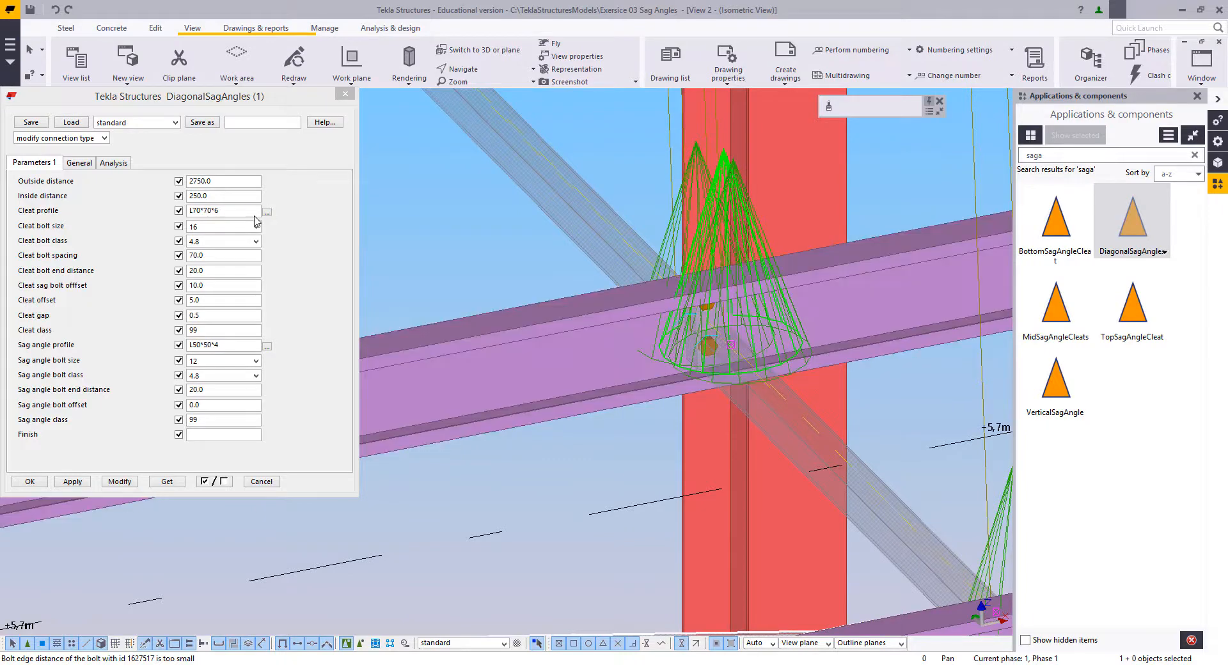
pyautogui.click(178, 189)
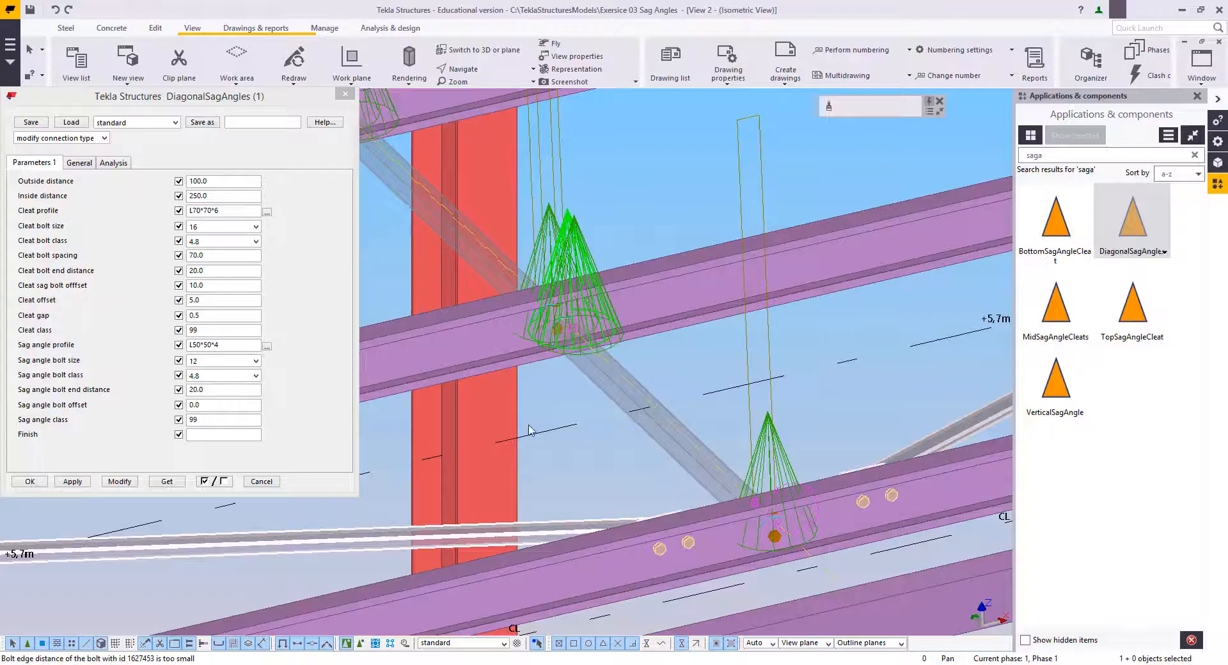
pyautogui.click(214, 182)
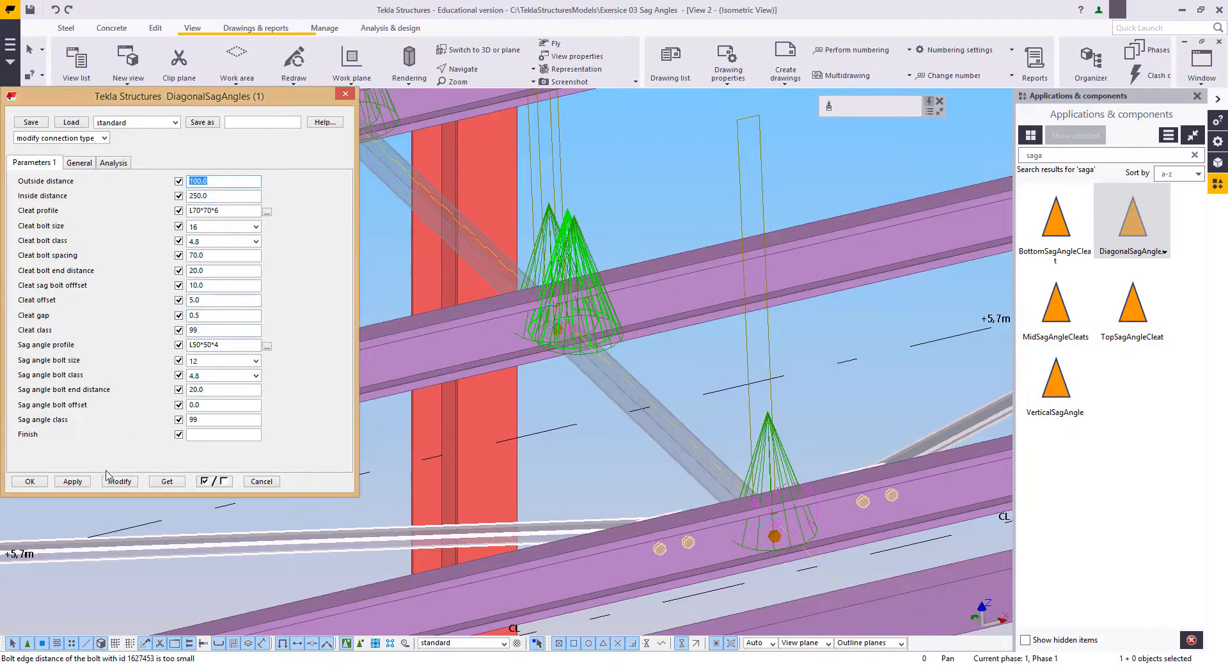
pyautogui.click(118, 482)
# Step: Inspect the diagonal cleats beside the vertical sag angle up close and modify their outside distance to 150
pyautogui.scroll(6, 678, 363)
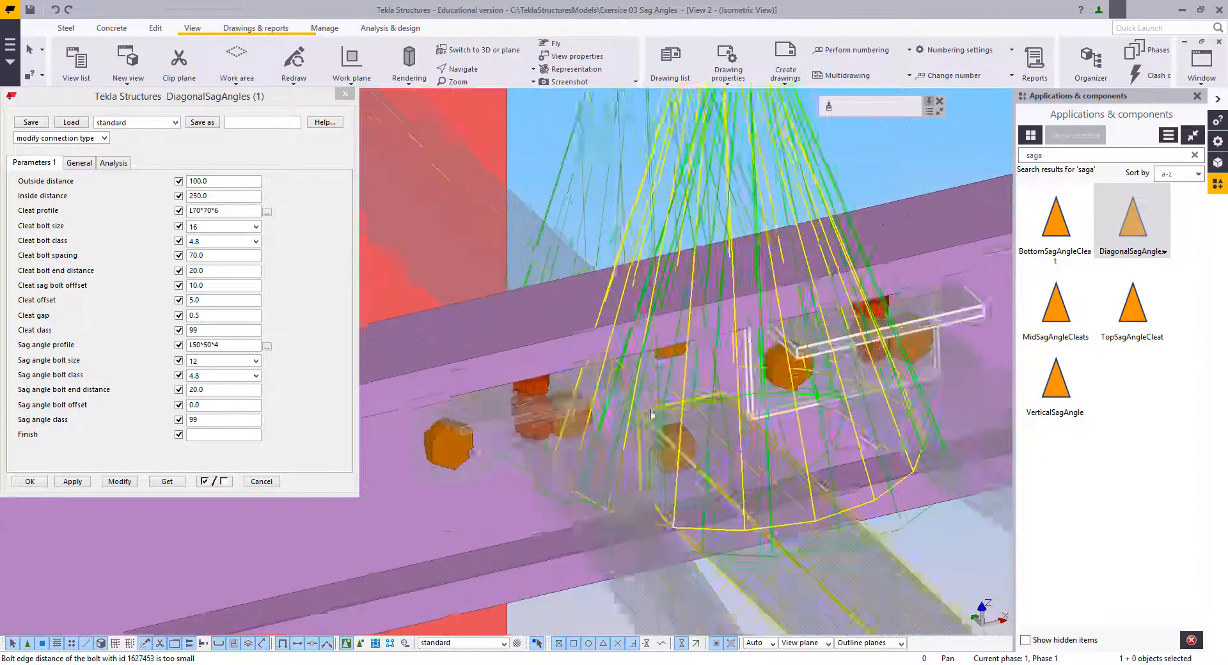
pyautogui.press('v')
pyautogui.click(677, 359)
pyautogui.moveTo(685, 376)
pyautogui.keyDown('ctrl'); pyautogui.mouseDown(button='middle')
pyautogui.moveTo(639, 358)
pyautogui.moveTo(676, 389)
pyautogui.mouseUp(button='middle'); pyautogui.keyUp('ctrl')
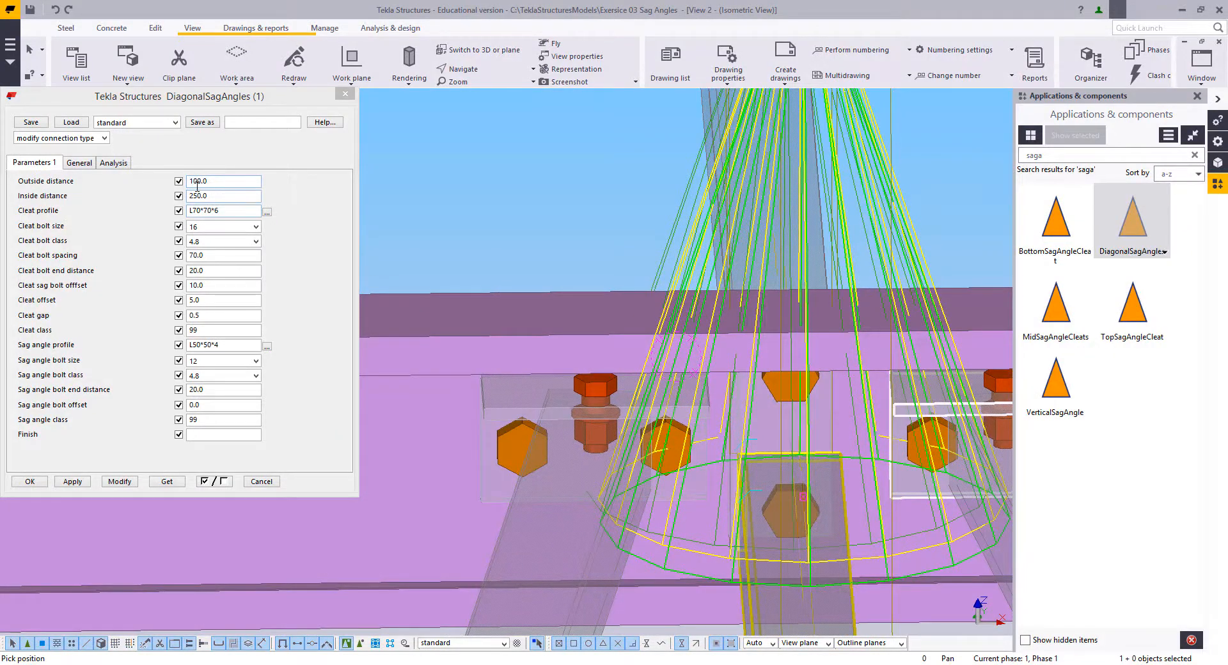
pyautogui.click(196, 183)
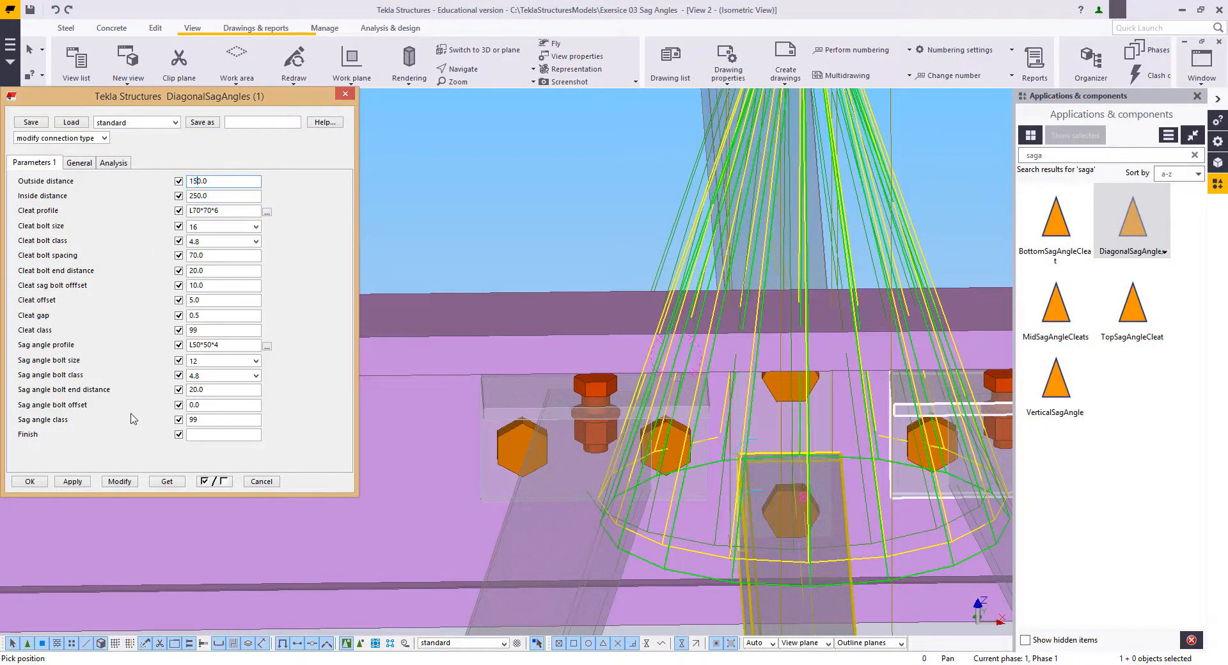
pyautogui.click(119, 482)
# Step: Set the inside distance of the diagonal sag angles to 2200 and modify the component
pyautogui.keyDown('ctrl'); pyautogui.moveTo(595, 457); pyautogui.dragTo(780, 451, button='middle'); pyautogui.keyUp('ctrl')
pyautogui.scroll(-3, 516, 332)
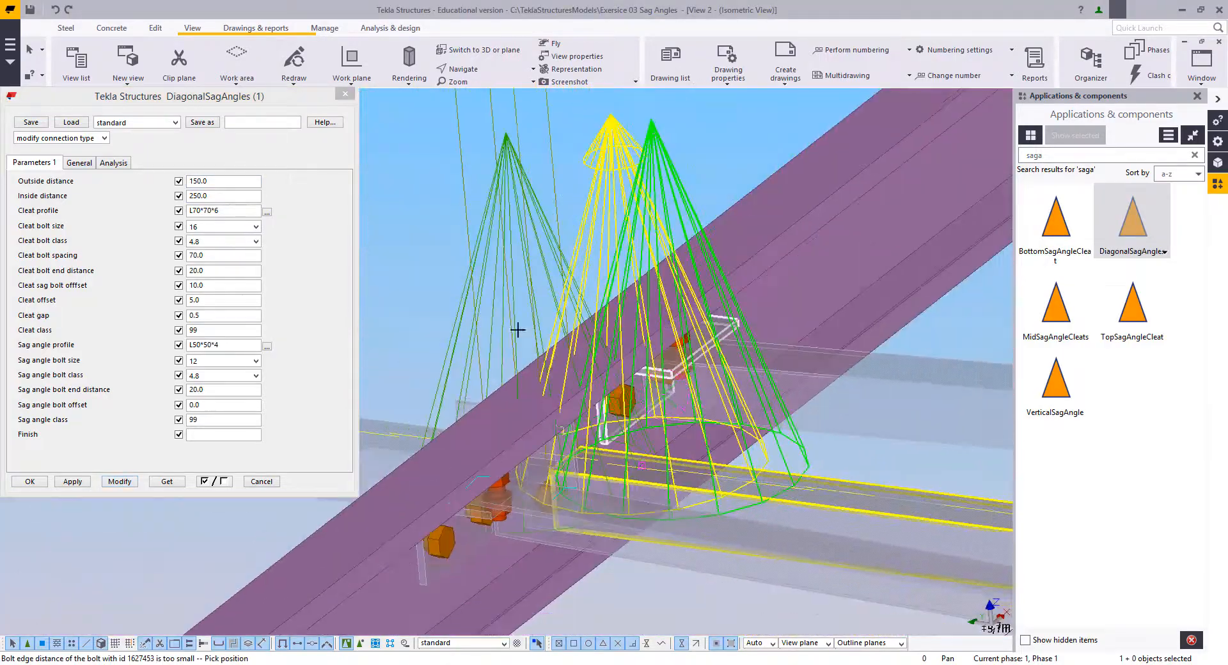
pyautogui.click(516, 331)
pyautogui.scroll(-5, 515, 359)
pyautogui.keyDown('ctrl'); pyautogui.moveTo(563, 428); pyautogui.dragTo(825, 460, button='middle'); pyautogui.keyUp('ctrl')
pyautogui.moveTo(486, 166); pyautogui.dragTo(793, 435, button='middle')
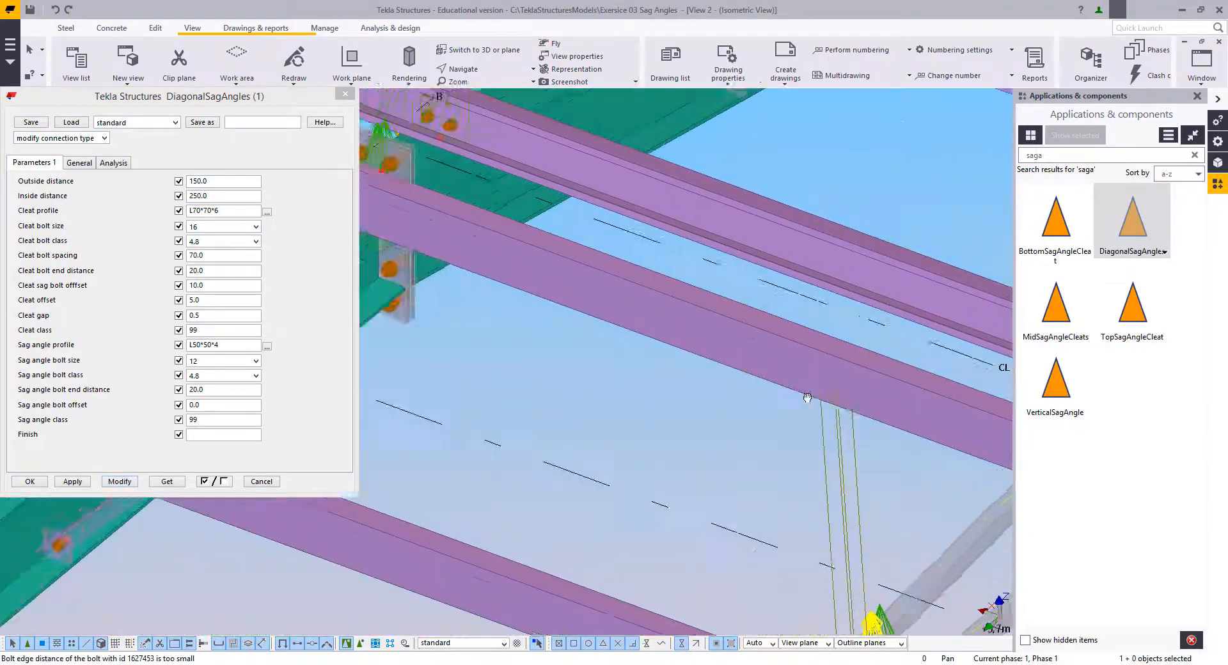
pyautogui.scroll(-2, 666, 370)
pyautogui.moveTo(666, 370); pyautogui.dragTo(614, 389, button='middle')
pyautogui.scroll(-4, 624, 363)
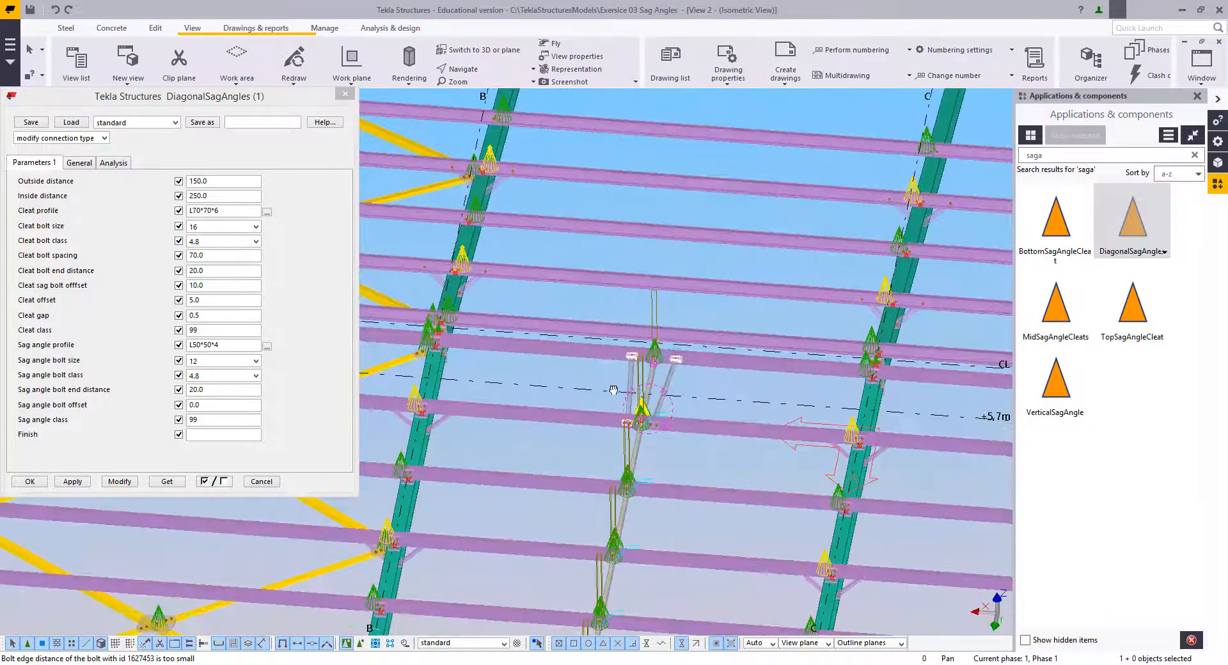
pyautogui.doubleClick(210, 196)
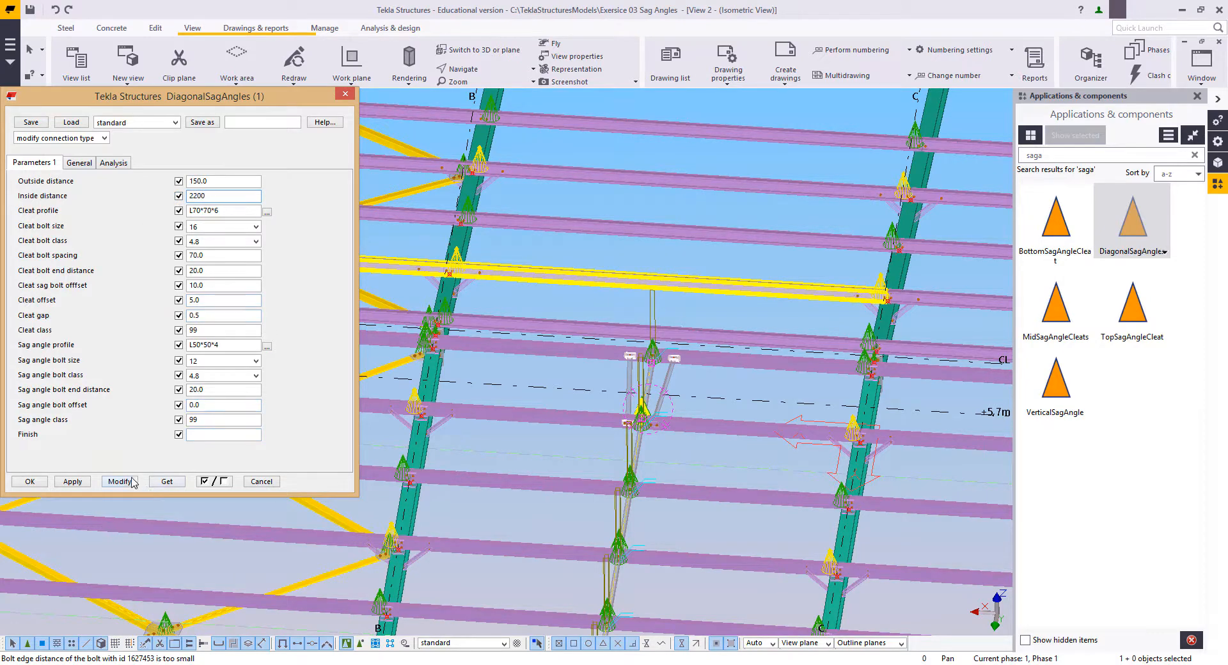
pyautogui.click(120, 482)
# Step: Check the diagonal's end cleat near the rafter on grid line B and modify the inside distance to 2350
pyautogui.scroll(5, 659, 404)
pyautogui.moveTo(687, 422); pyautogui.dragTo(732, 446, button='middle')
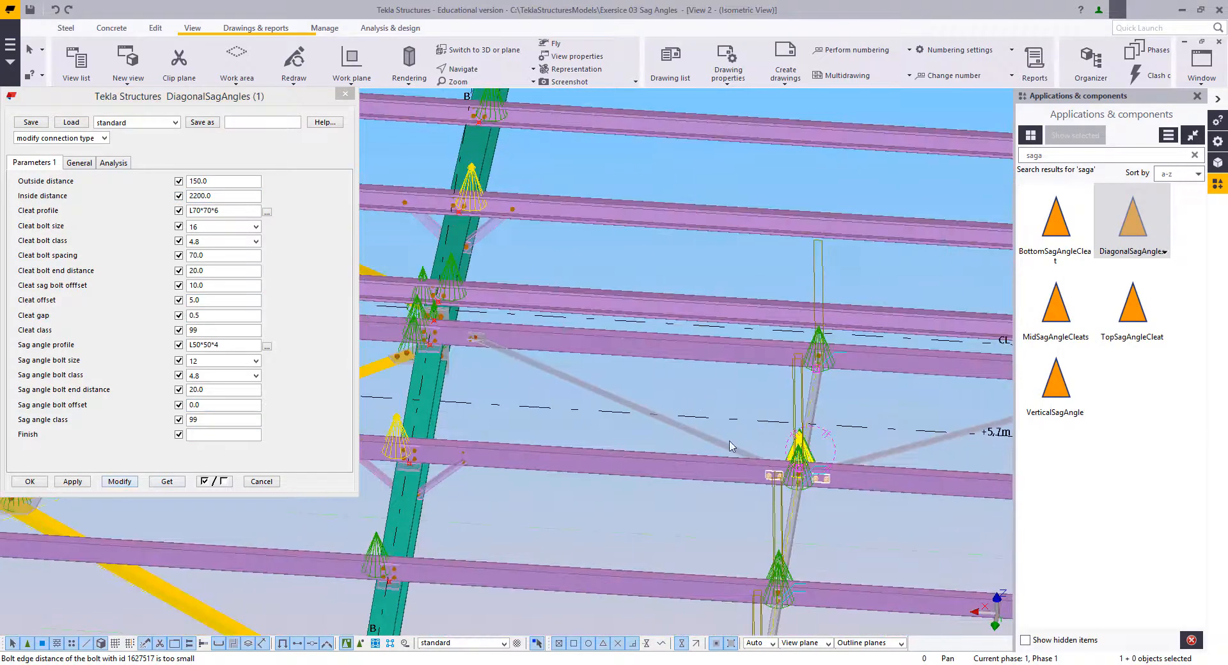
pyautogui.scroll(2, 770, 475)
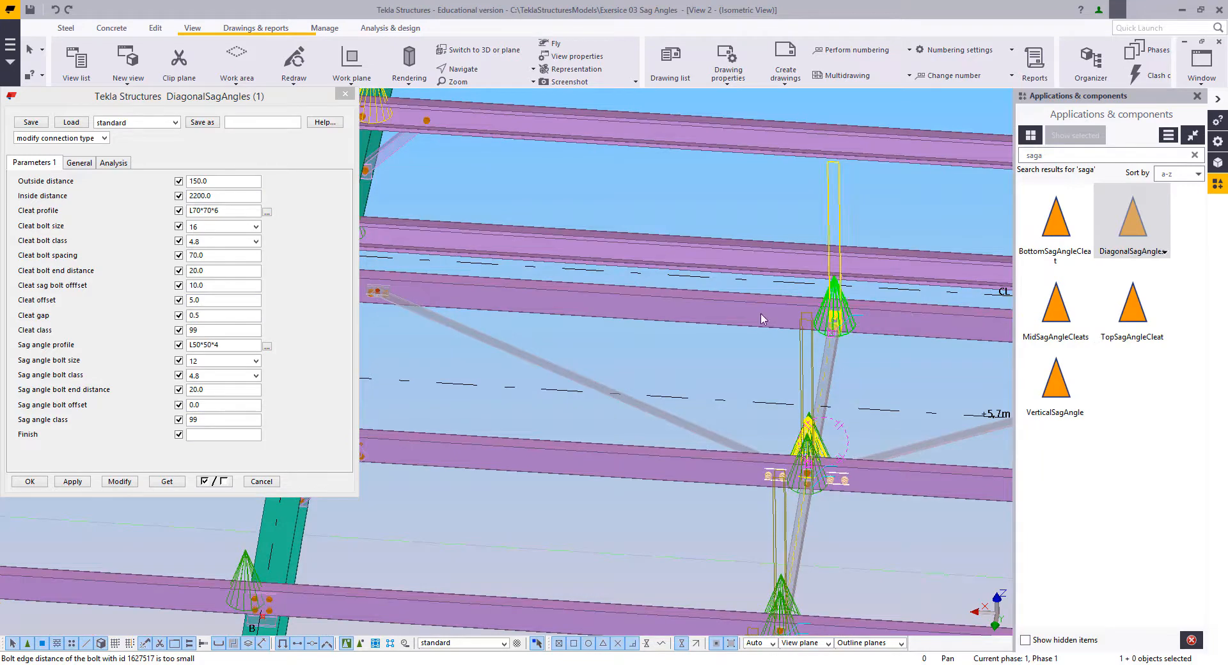
pyautogui.moveTo(579, 303); pyautogui.dragTo(743, 352, button='middle')
pyautogui.scroll(5, 531, 344)
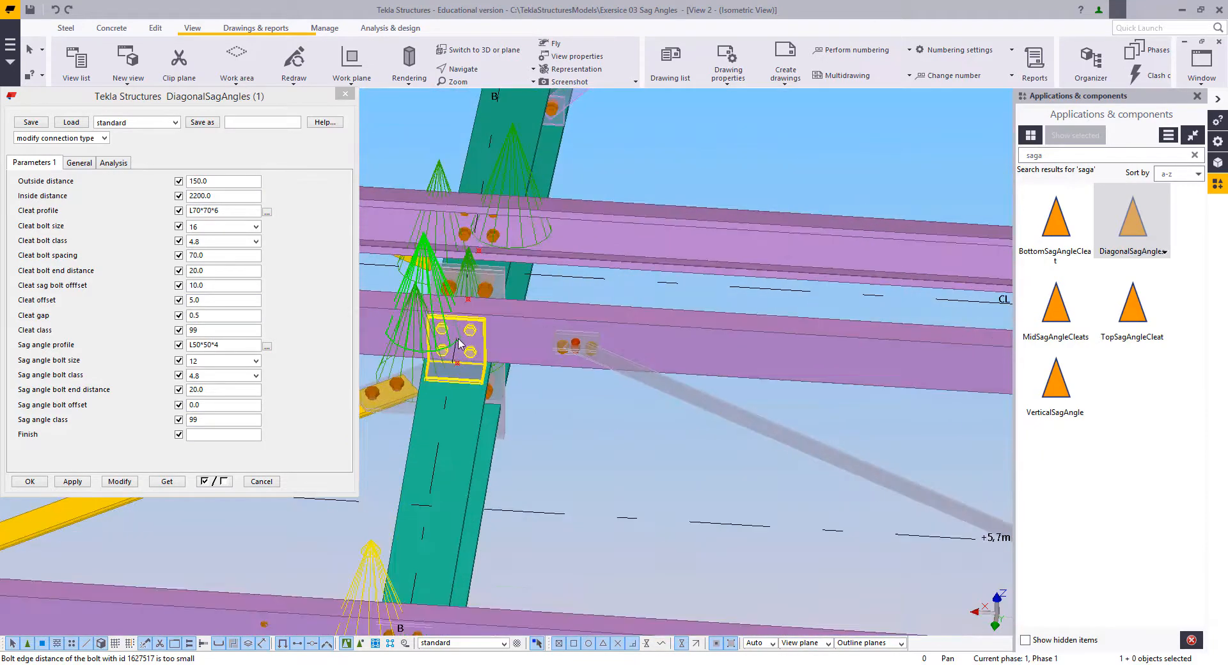
pyautogui.click(195, 197)
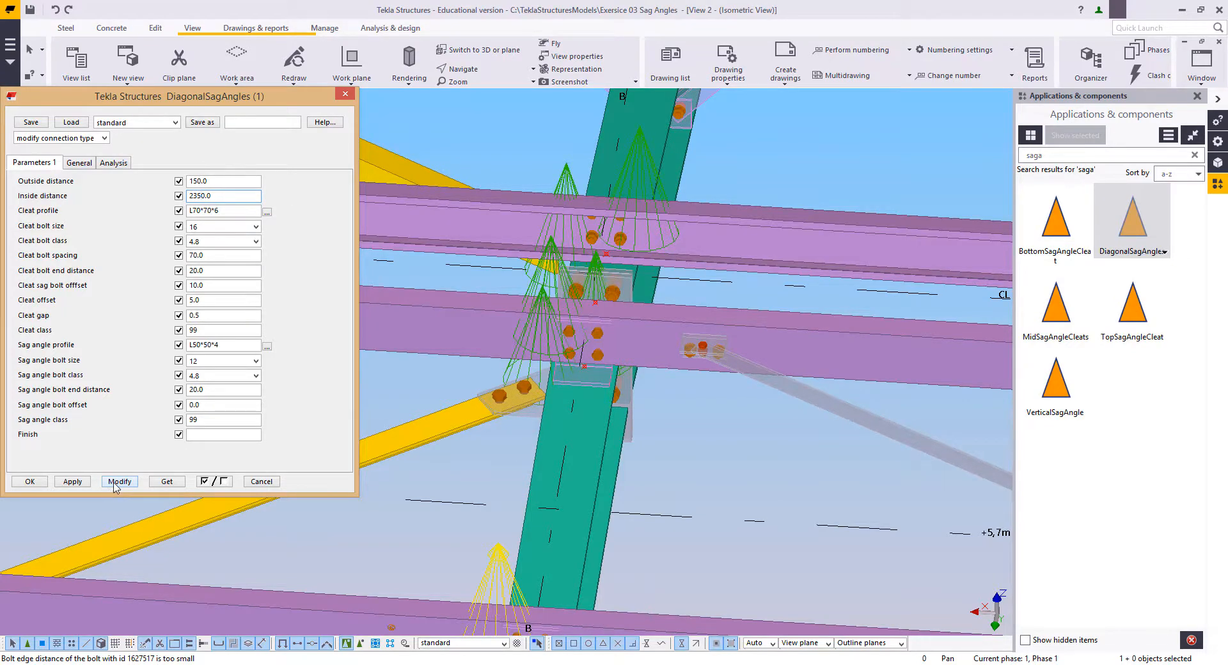
pyautogui.click(119, 482)
# Step: Examine the clearance between the diagonal sag angle cleats and the purlin bolts at the rafters, in 3D and plan
pyautogui.scroll(5, 636, 336)
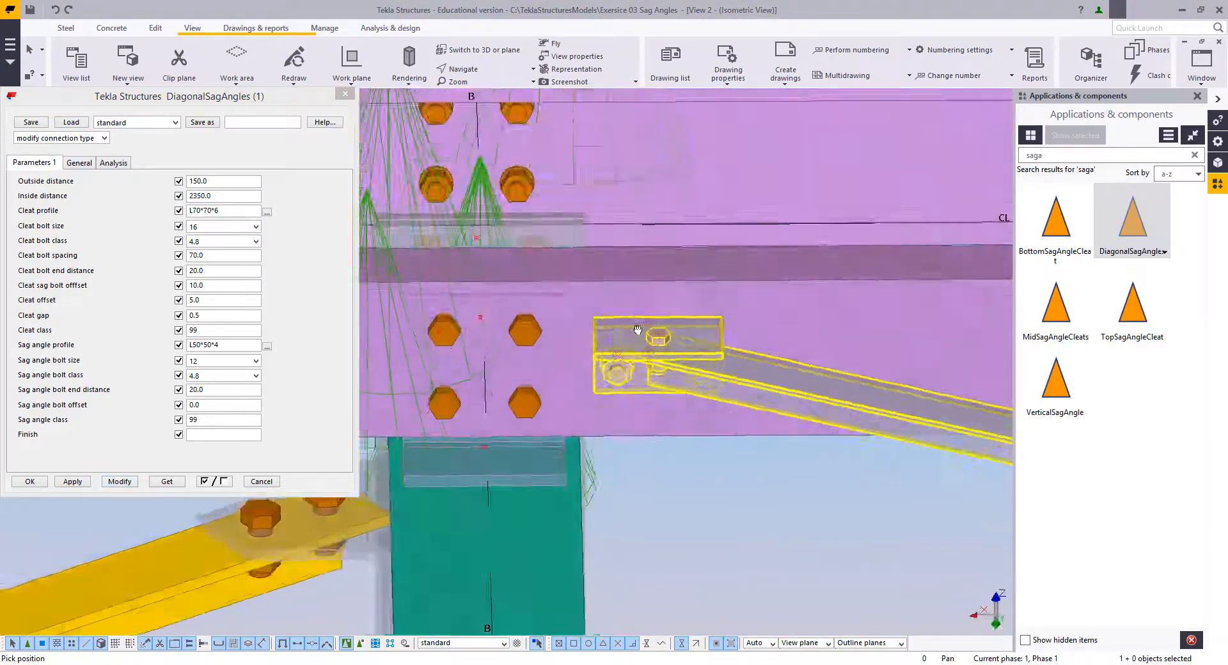
pyautogui.keyDown('ctrl'); pyautogui.moveTo(637, 330); pyautogui.dragTo(577, 300, button='middle'); pyautogui.keyUp('ctrl')
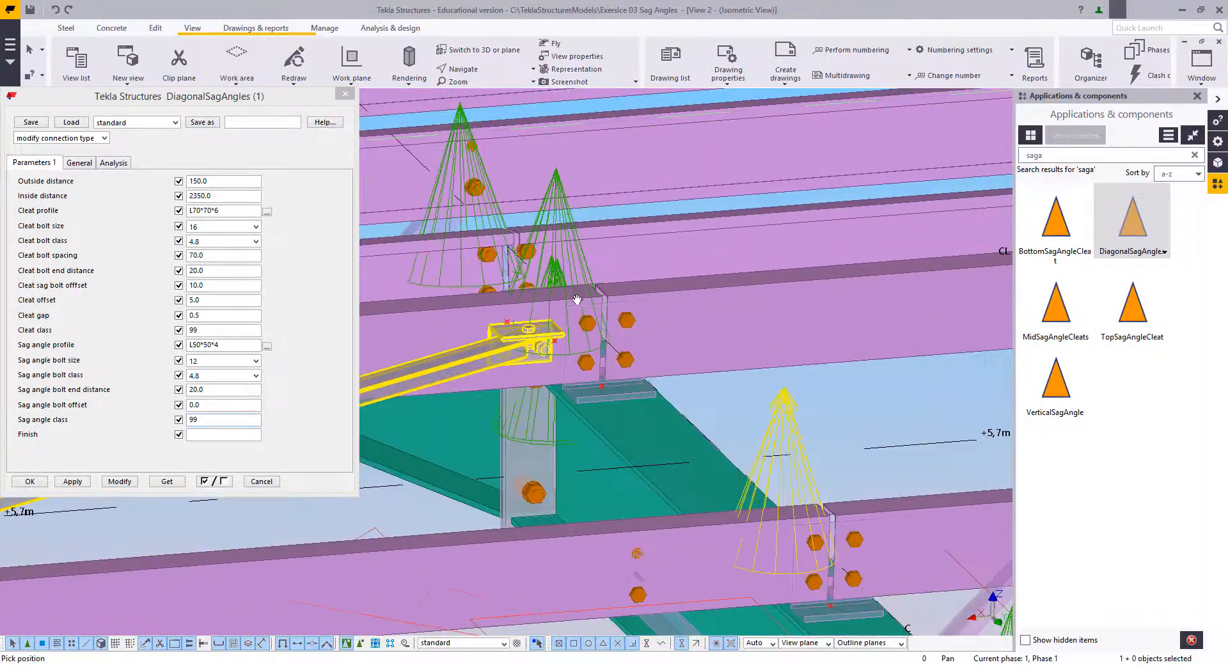
pyautogui.scroll(4, 577, 299)
pyautogui.keyDown('ctrl'); pyautogui.moveTo(530, 350); pyautogui.dragTo(624, 369, button='middle'); pyautogui.keyUp('ctrl')
pyautogui.scroll(-8, 624, 369)
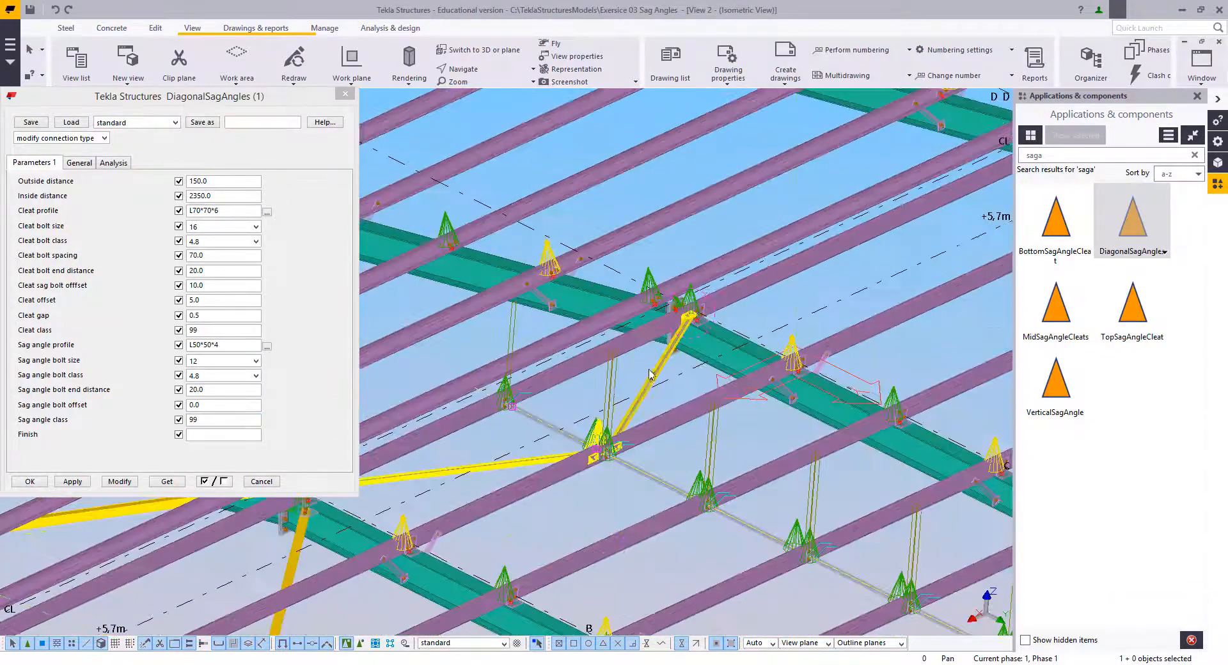
pyautogui.hotkey('ctrl', 'p')
pyautogui.scroll(5, 567, 377)
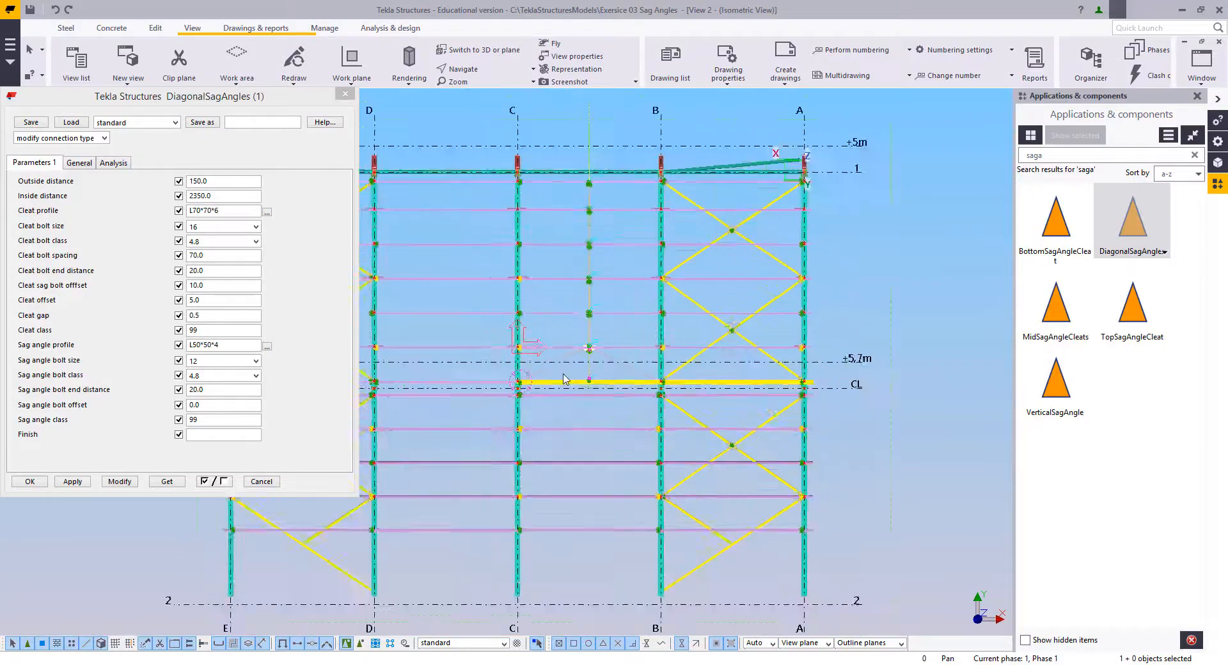
pyautogui.hotkey('ctrl', 'p')
# Step: Examine the run of sag angles from ridge to eaves in 3D, selecting the second purlin from the ridge
pyautogui.keyDown('ctrl'); pyautogui.moveTo(696, 403); pyautogui.dragTo(565, 172, button='middle'); pyautogui.keyUp('ctrl')
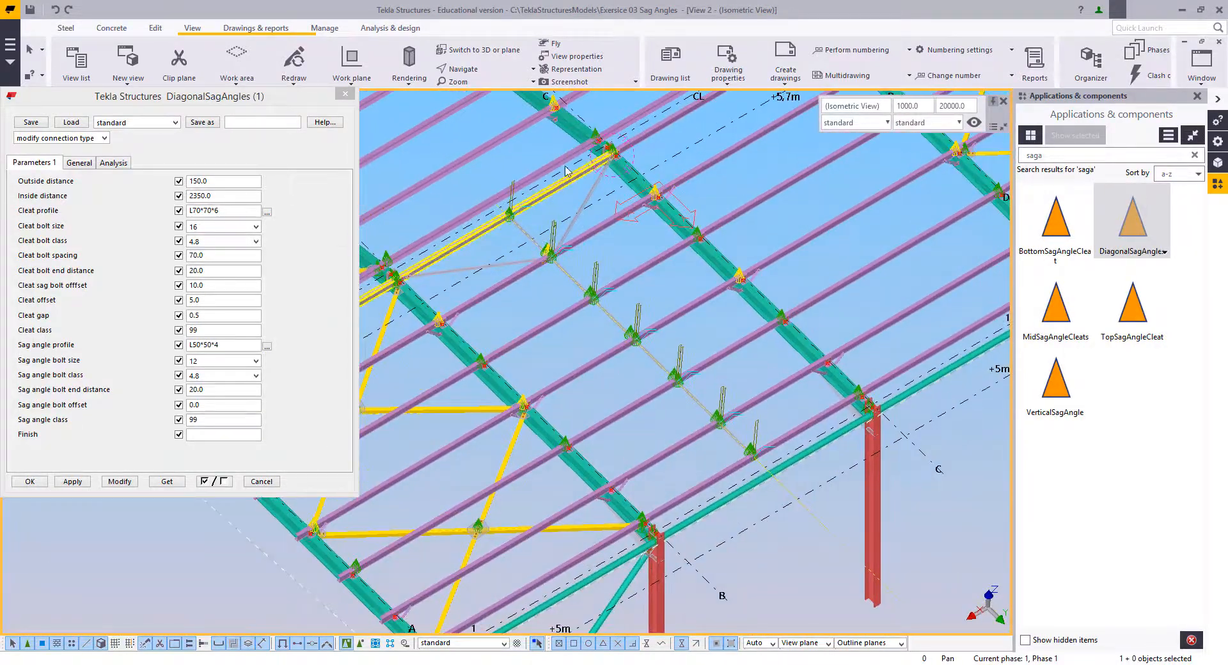
pyautogui.scroll(3, 580, 200)
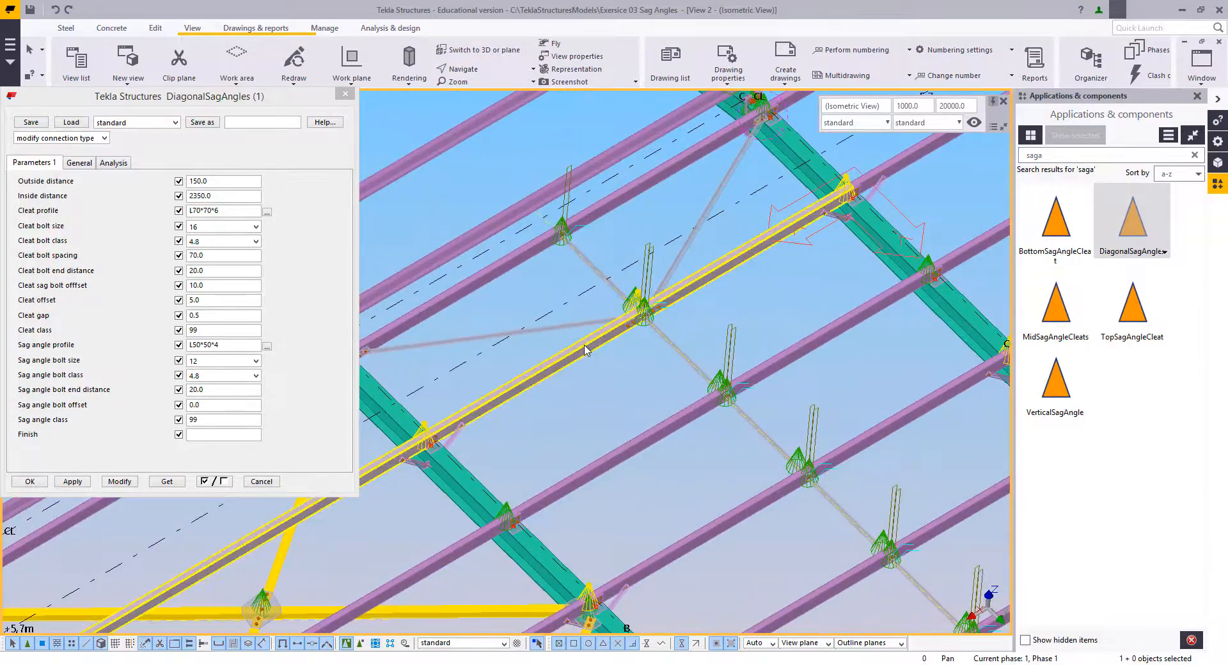
pyautogui.scroll(-3, 586, 350)
pyautogui.click(464, 419)
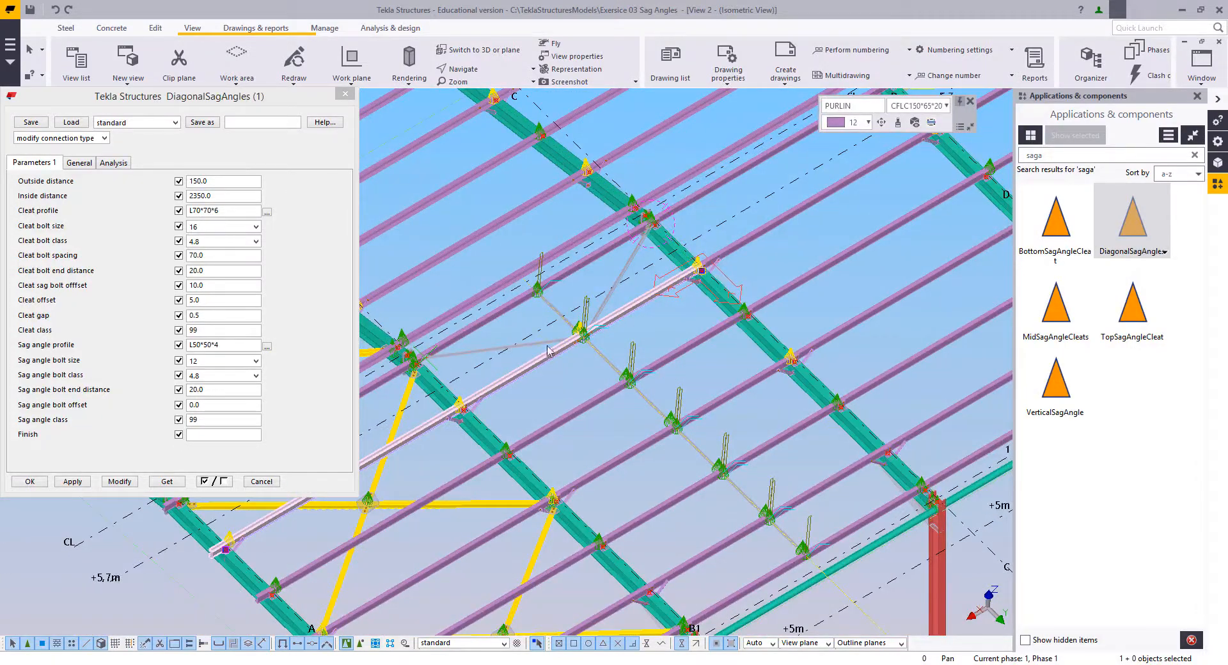
pyautogui.scroll(3, 714, 286)
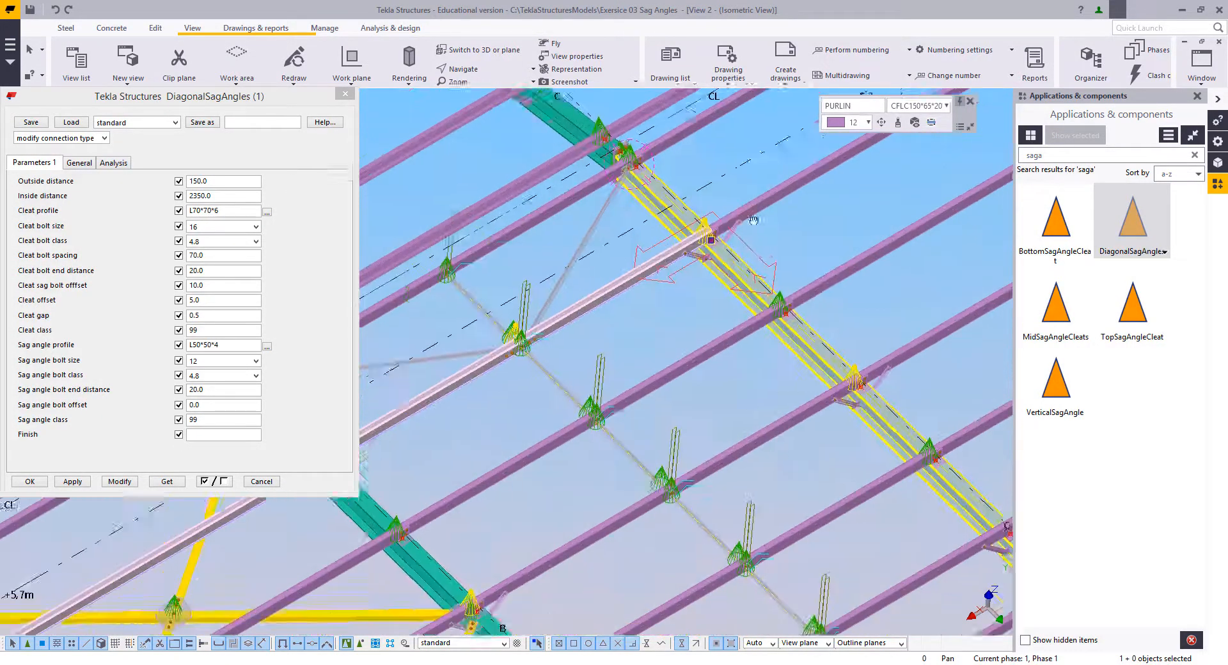
pyautogui.scroll(2, 659, 249)
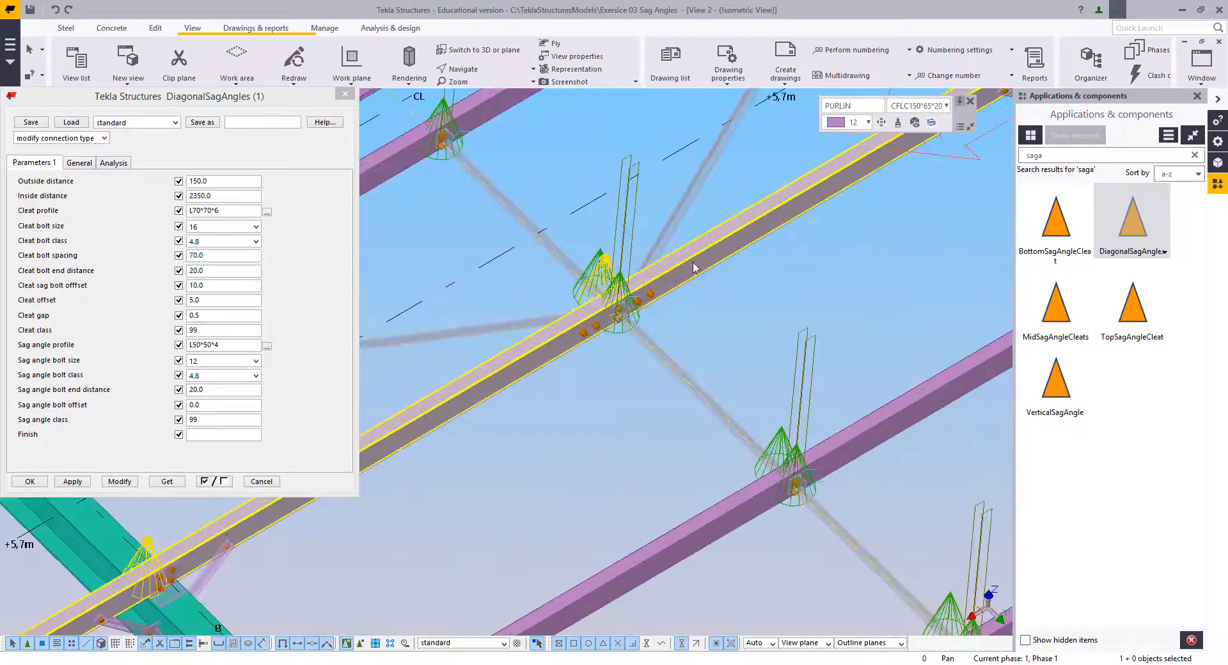
pyautogui.scroll(-4, 665, 274)
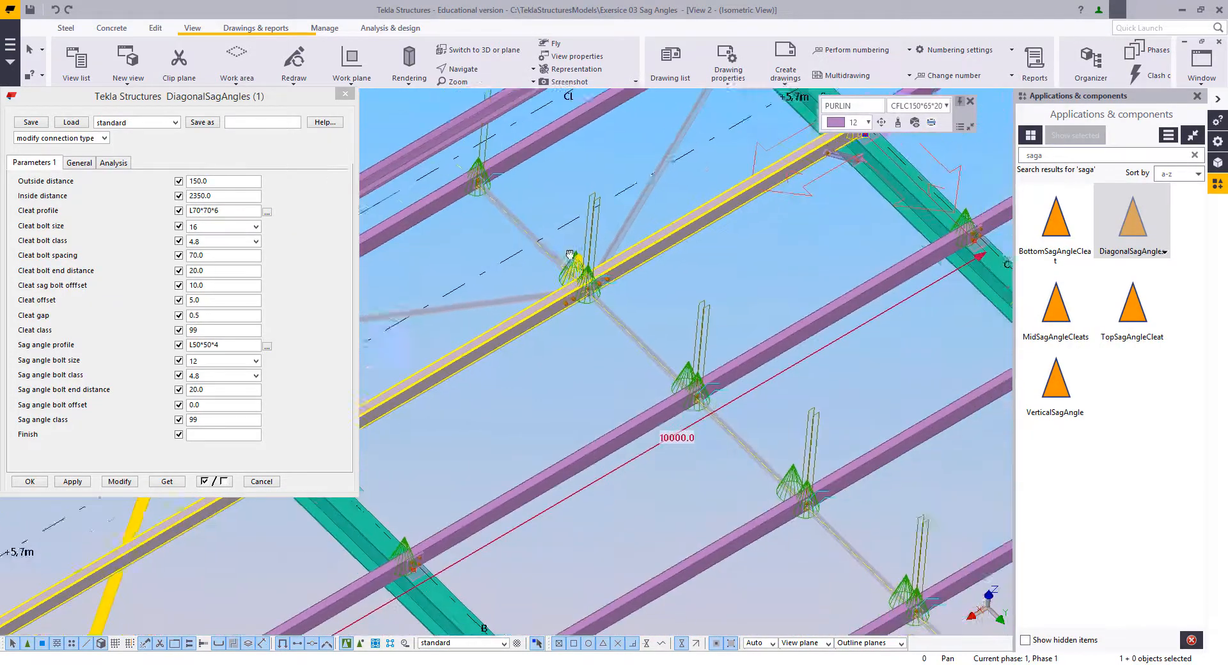
pyautogui.scroll(-3, 650, 371)
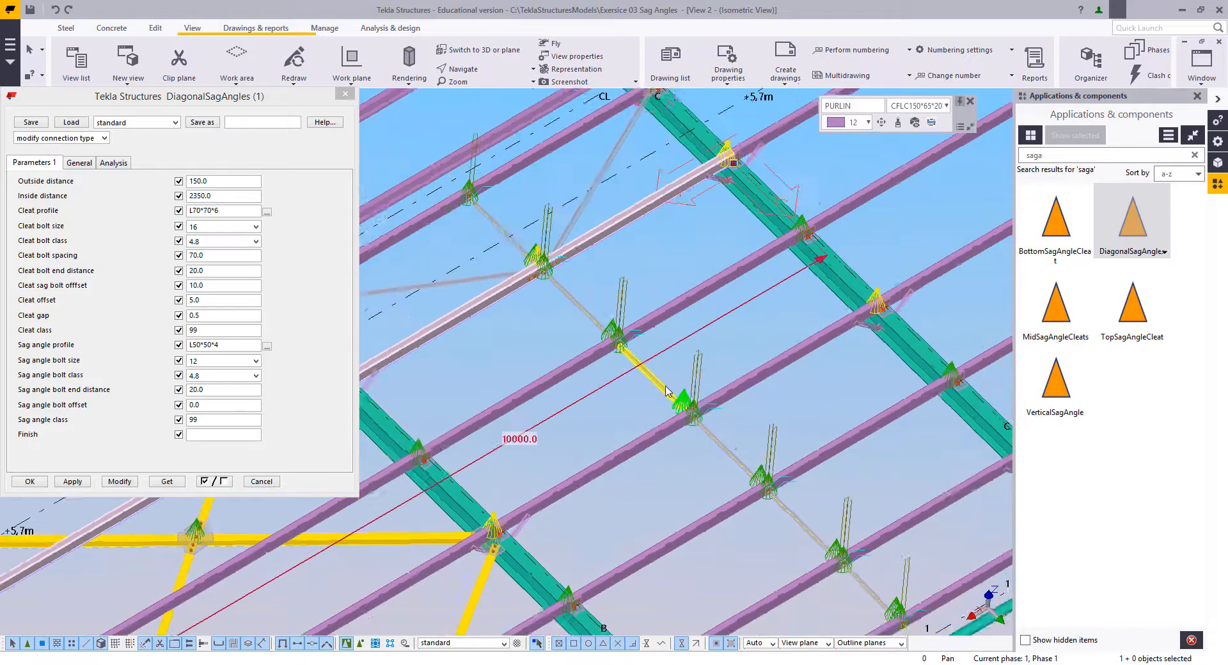
pyautogui.moveTo(665, 388); pyautogui.dragTo(561, 285, button='middle')
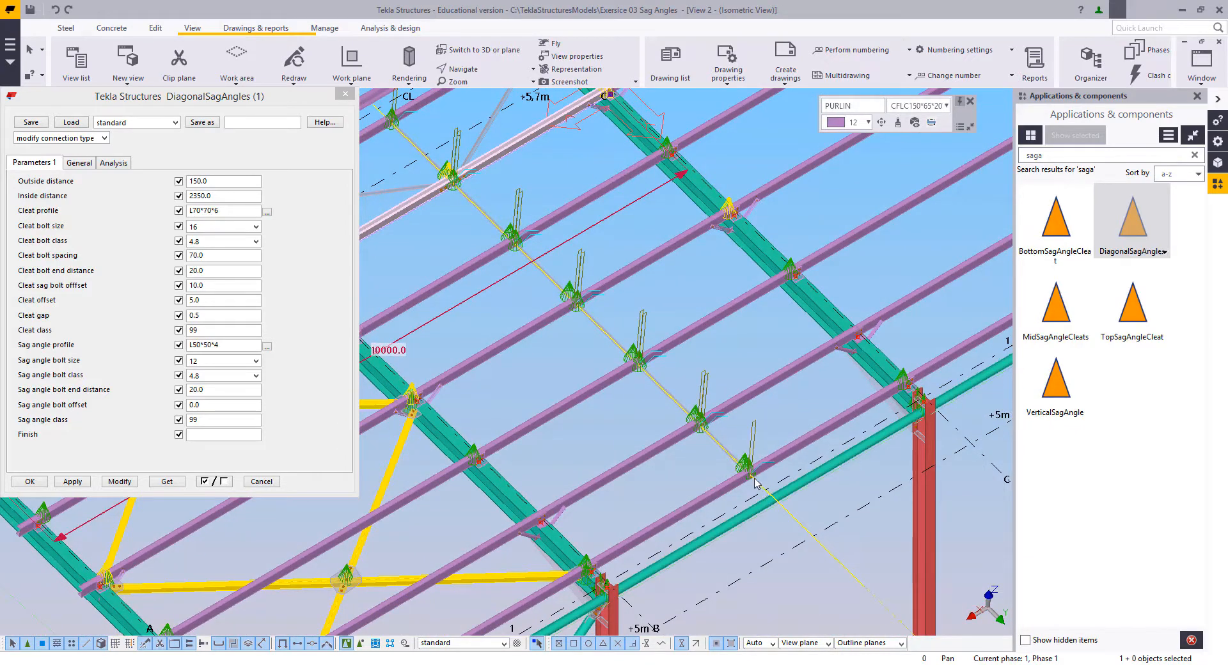
# Step: Examine the finished diagonal sag angles in plan view, from the vertical sag angle to the cleat at grid line B
pyautogui.hotkey('ctrl', 'p')
pyautogui.scroll(4, 598, 326)
pyautogui.moveTo(573, 331); pyautogui.dragTo(696, 331, button='middle')
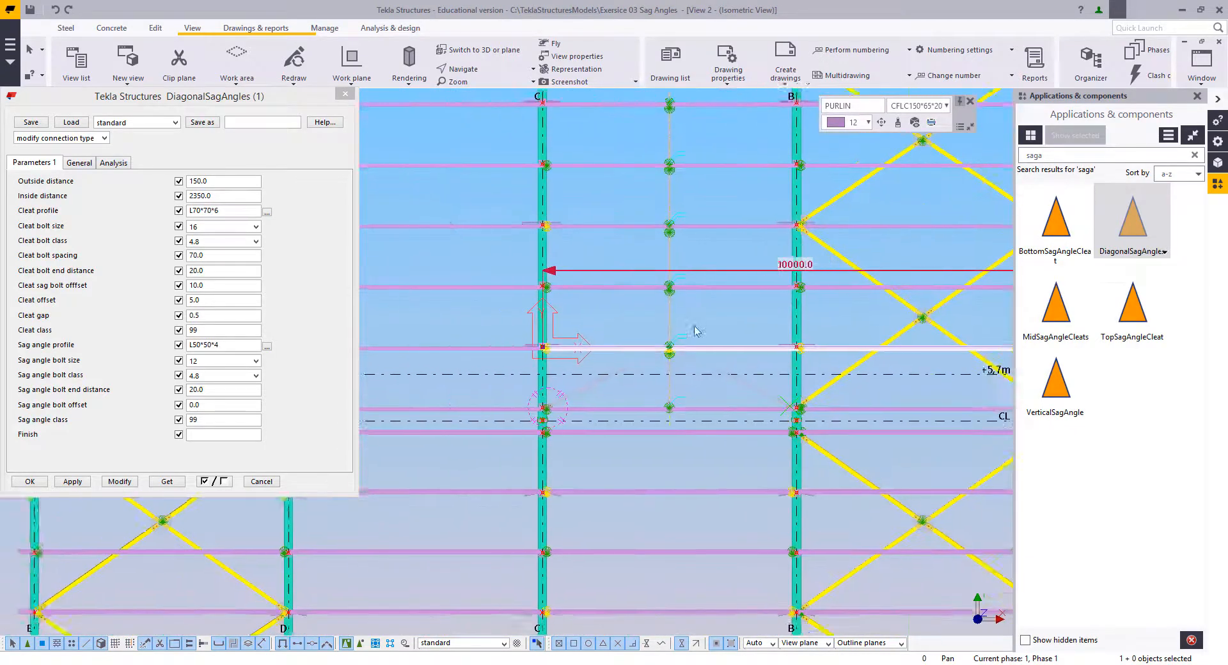
pyautogui.scroll(3, 655, 344)
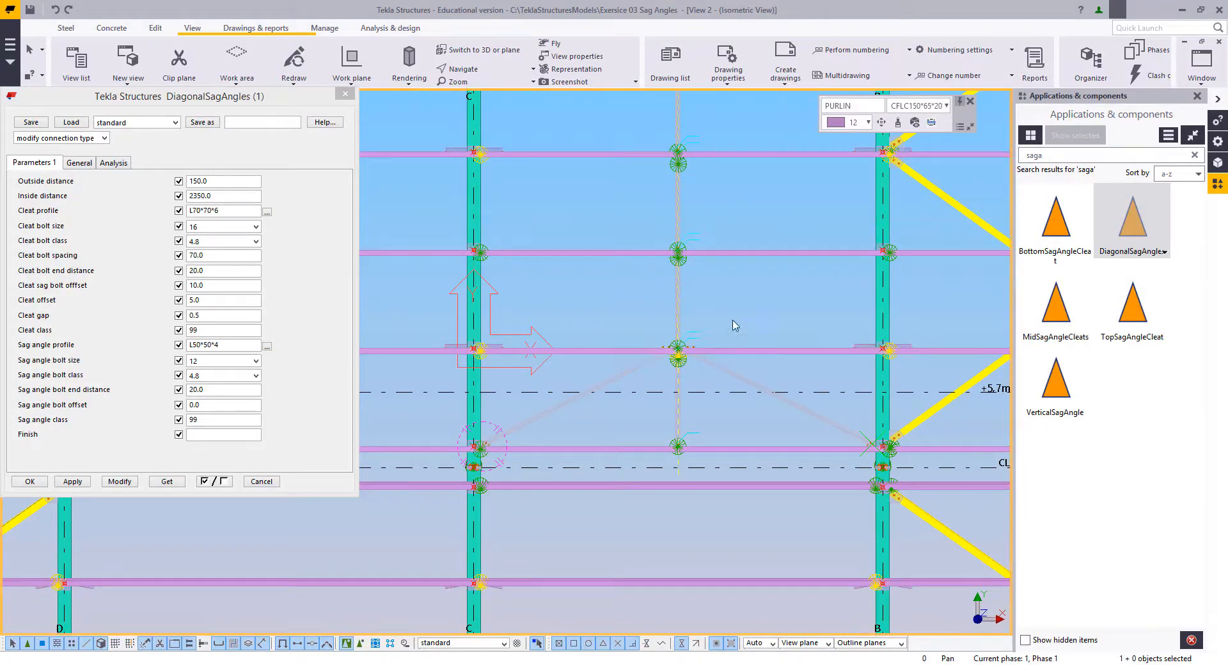
pyautogui.moveTo(723, 366); pyautogui.dragTo(706, 341, button='middle')
pyautogui.scroll(2, 706, 340)
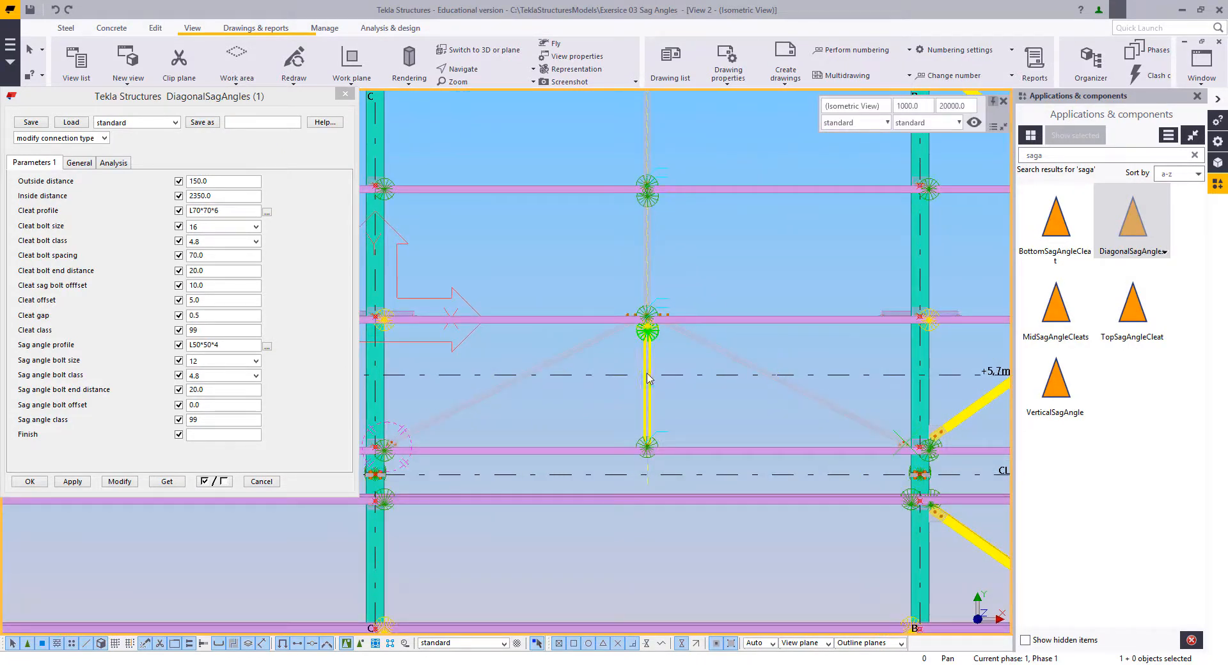
pyautogui.scroll(-3, 682, 385)
pyautogui.scroll(8, 739, 543)
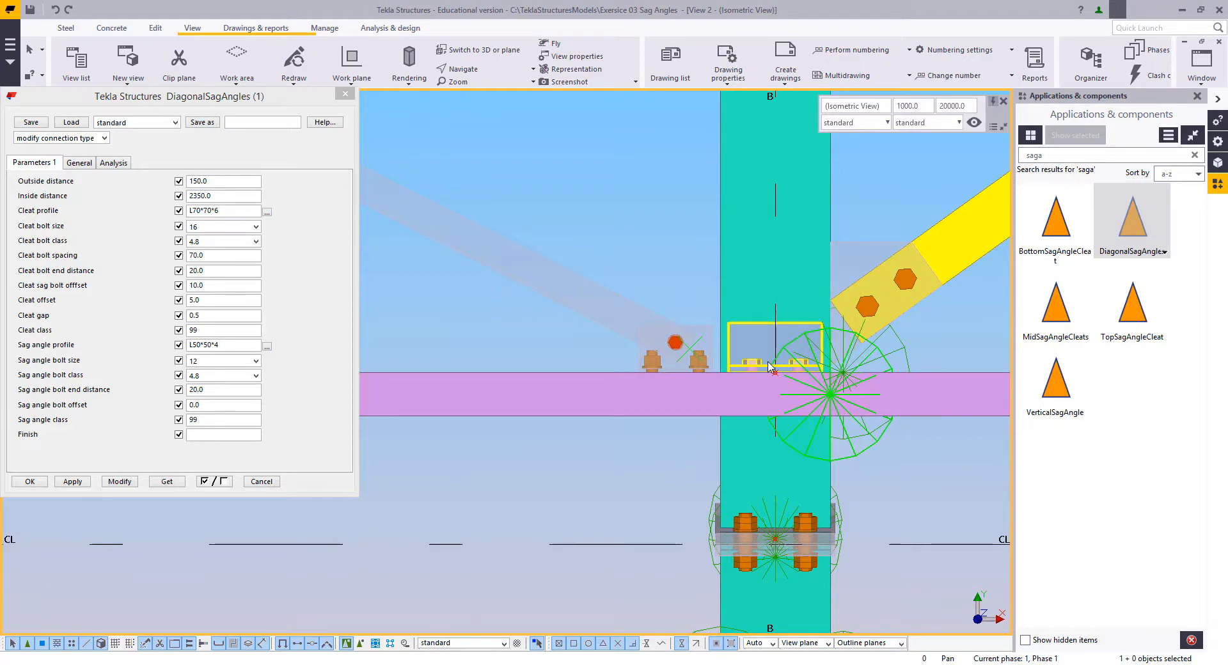
# Step: Examine in plan the whole run of vertical and diagonal sag angles between grid lines B and C, from ridge to eaves
pyautogui.scroll(-5, 770, 366)
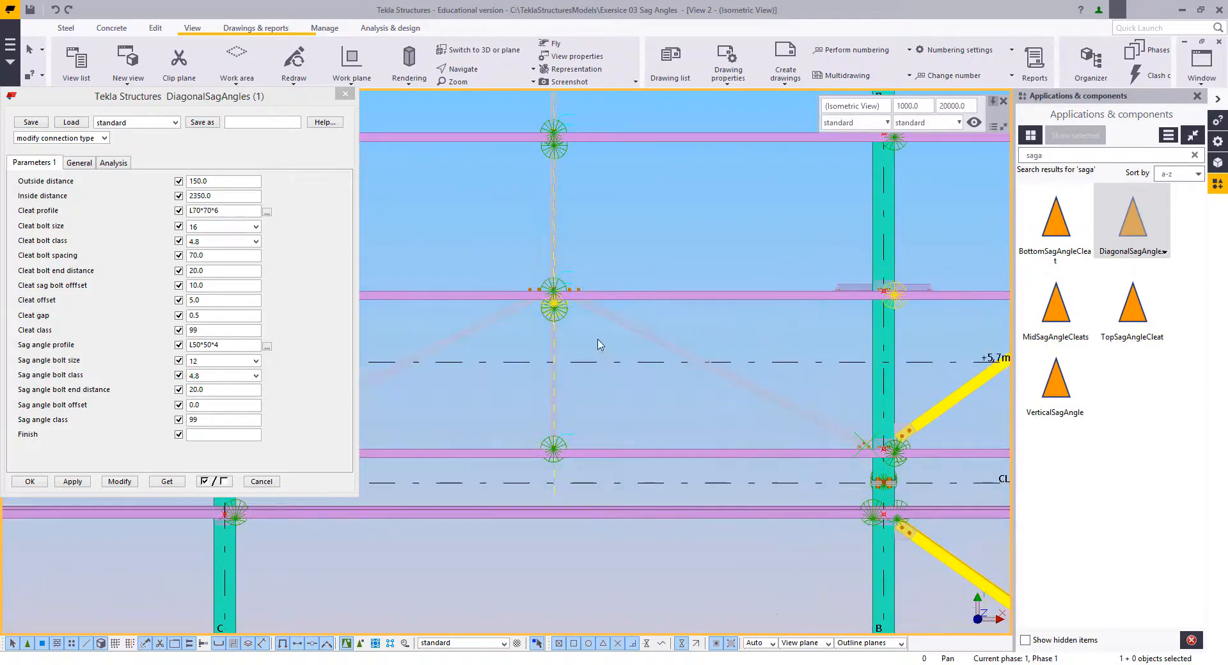
pyautogui.moveTo(582, 305); pyautogui.dragTo(697, 380, button='middle')
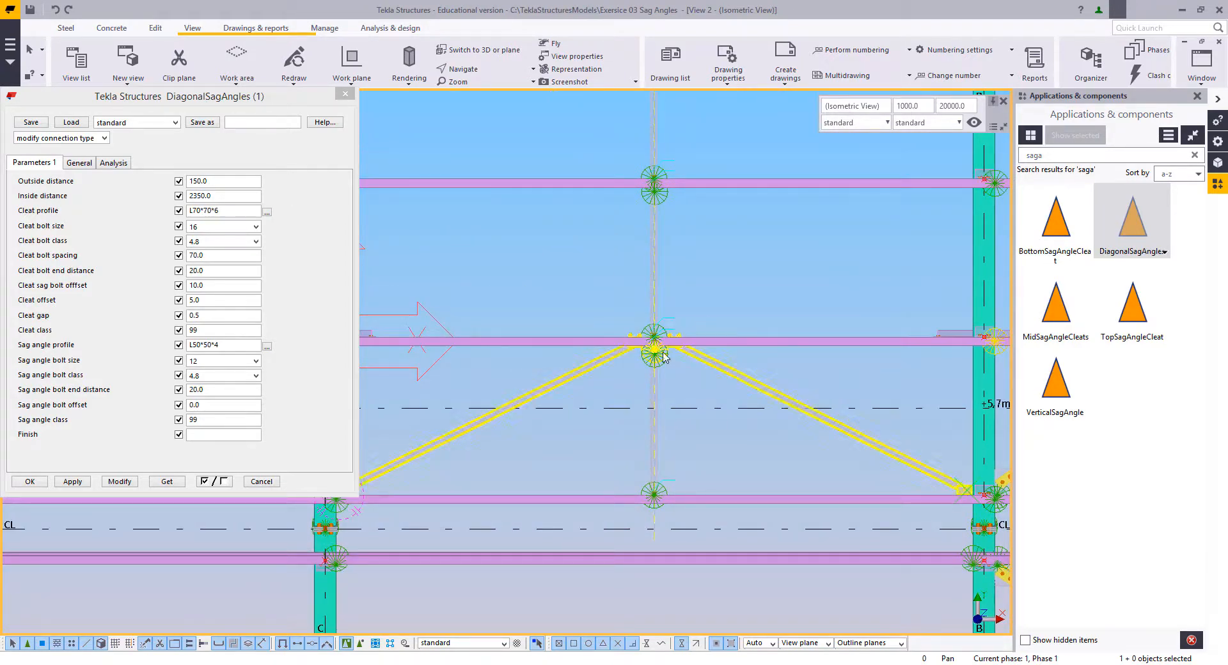
pyautogui.moveTo(661, 296); pyautogui.dragTo(671, 364, button='middle')
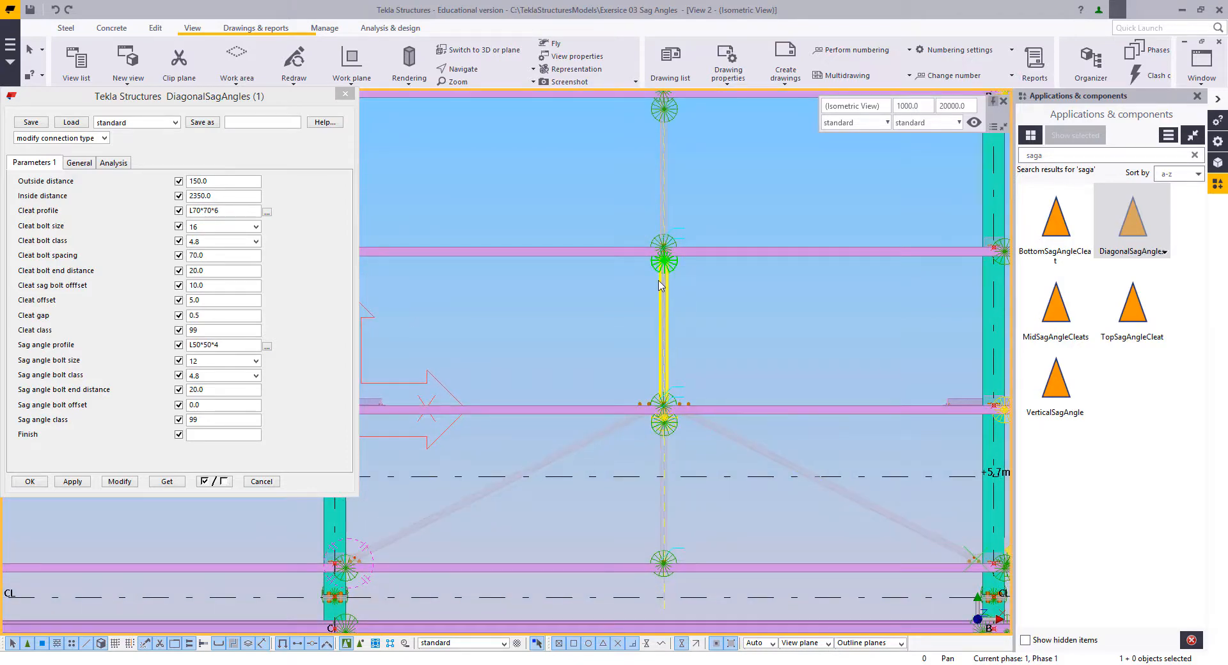
pyautogui.moveTo(661, 284); pyautogui.dragTo(676, 510, button='middle')
pyautogui.scroll(-3, 676, 509)
pyautogui.moveTo(708, 265); pyautogui.dragTo(719, 478, button='middle')
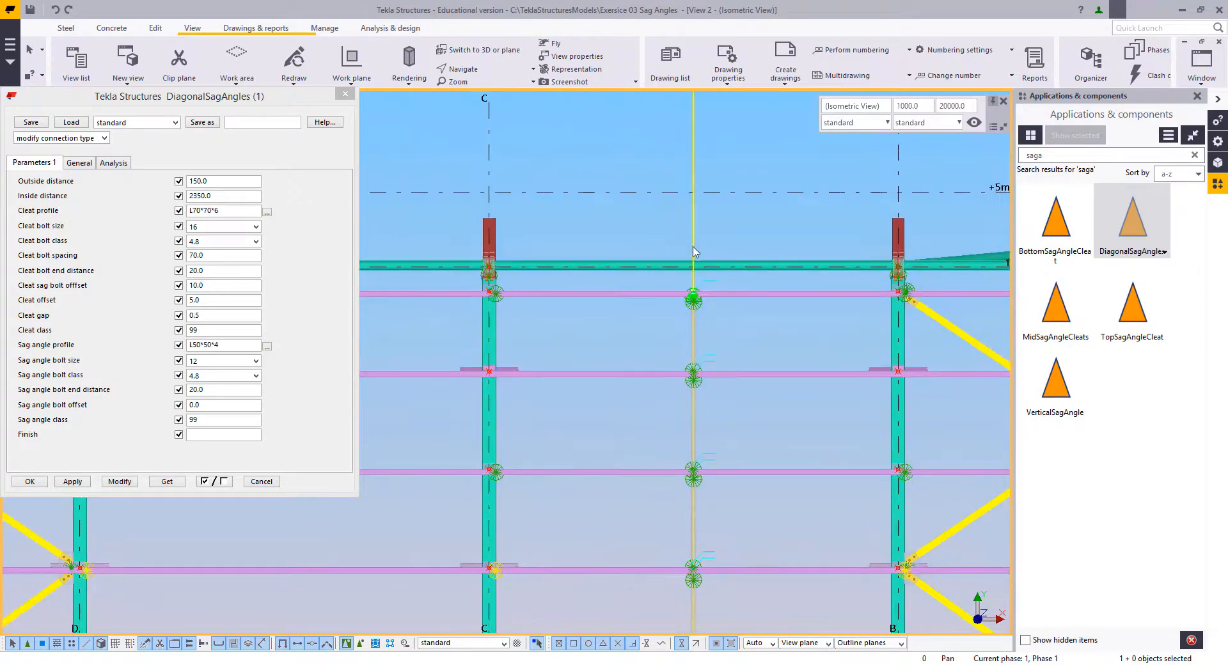
pyautogui.moveTo(688, 594); pyautogui.dragTo(710, 179, button='middle')
pyautogui.moveTo(723, 222); pyautogui.dragTo(696, 384, button='middle')
pyautogui.scroll(3, 696, 386)
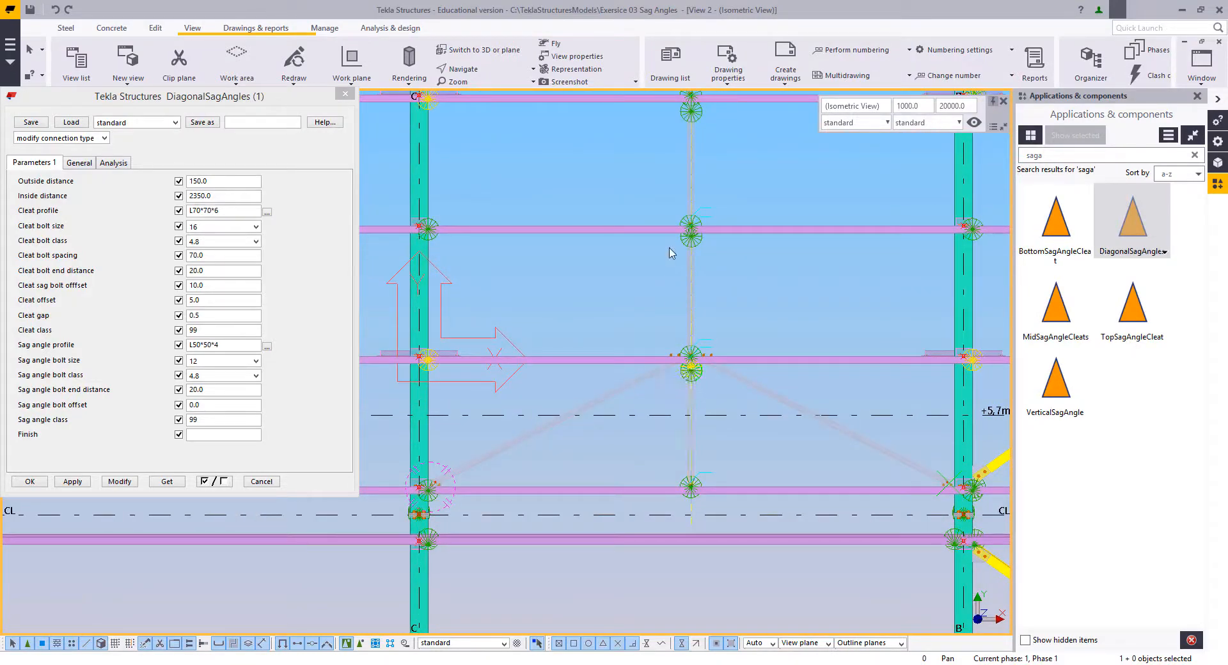
pyautogui.scroll(-1, 619, 341)
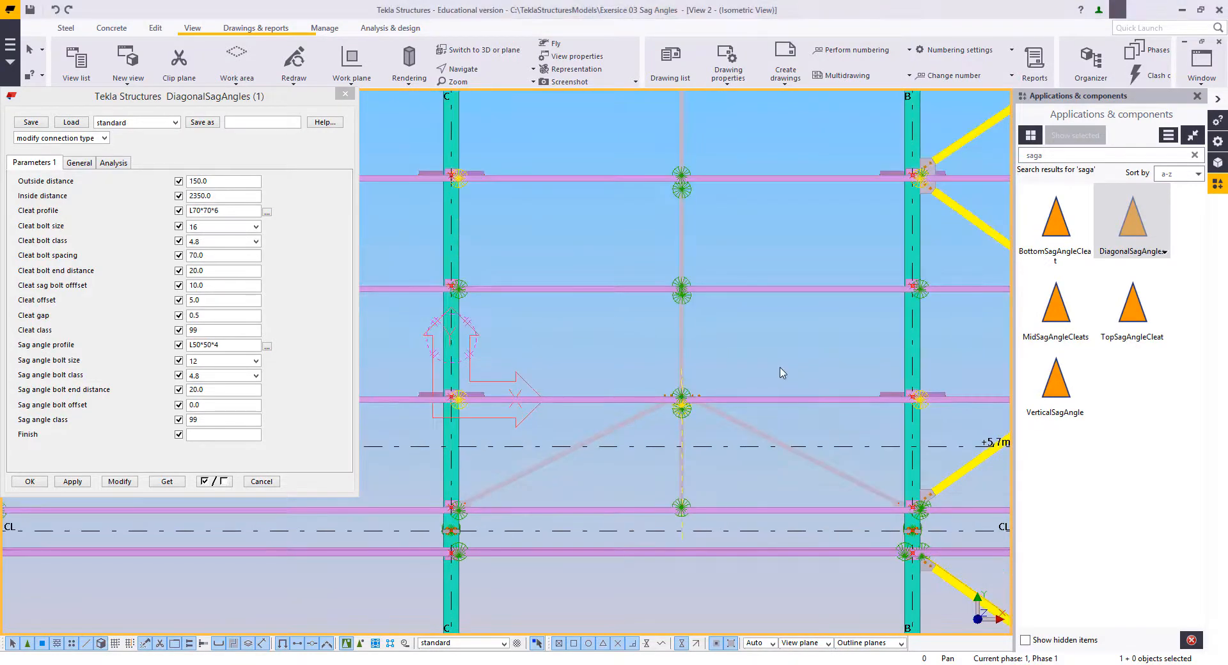
pyautogui.moveTo(772, 346); pyautogui.dragTo(755, 373, button='middle')
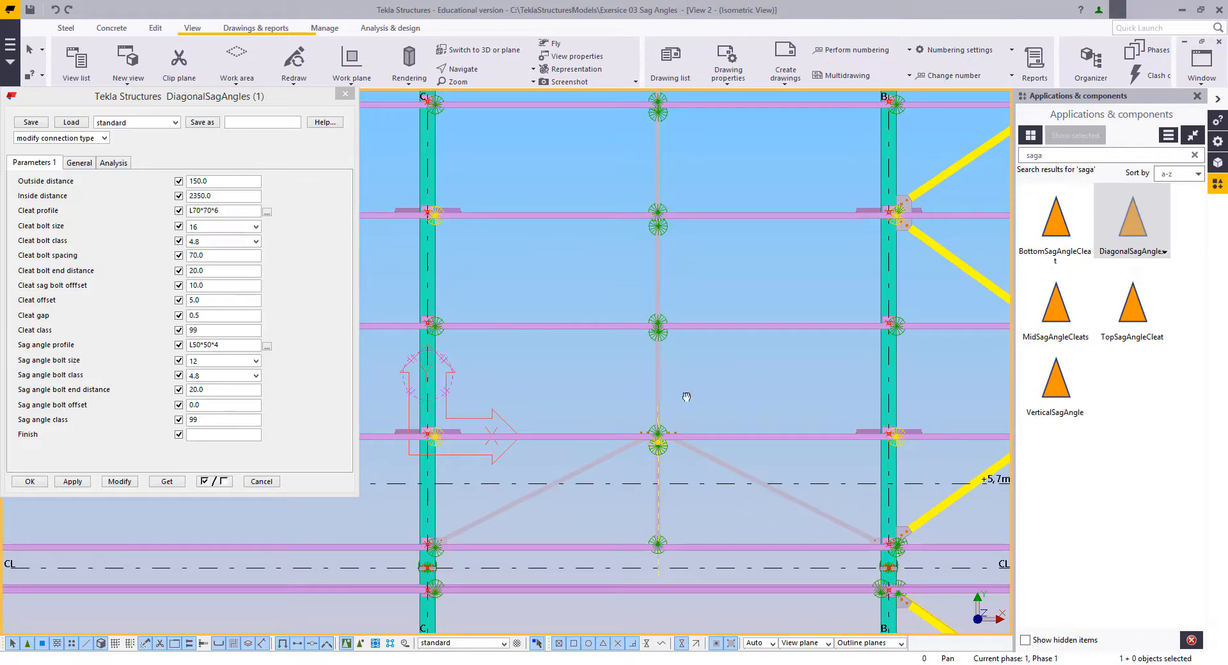
pyautogui.scroll(-2, 669, 382)
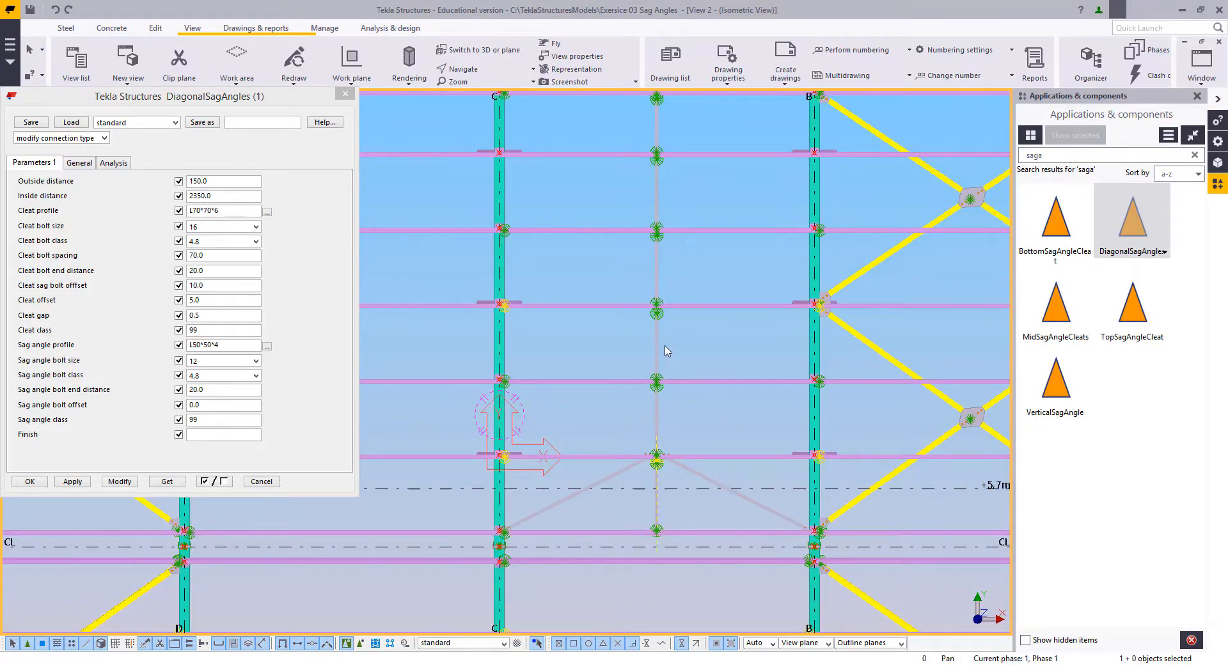
pyautogui.scroll(6, 666, 352)
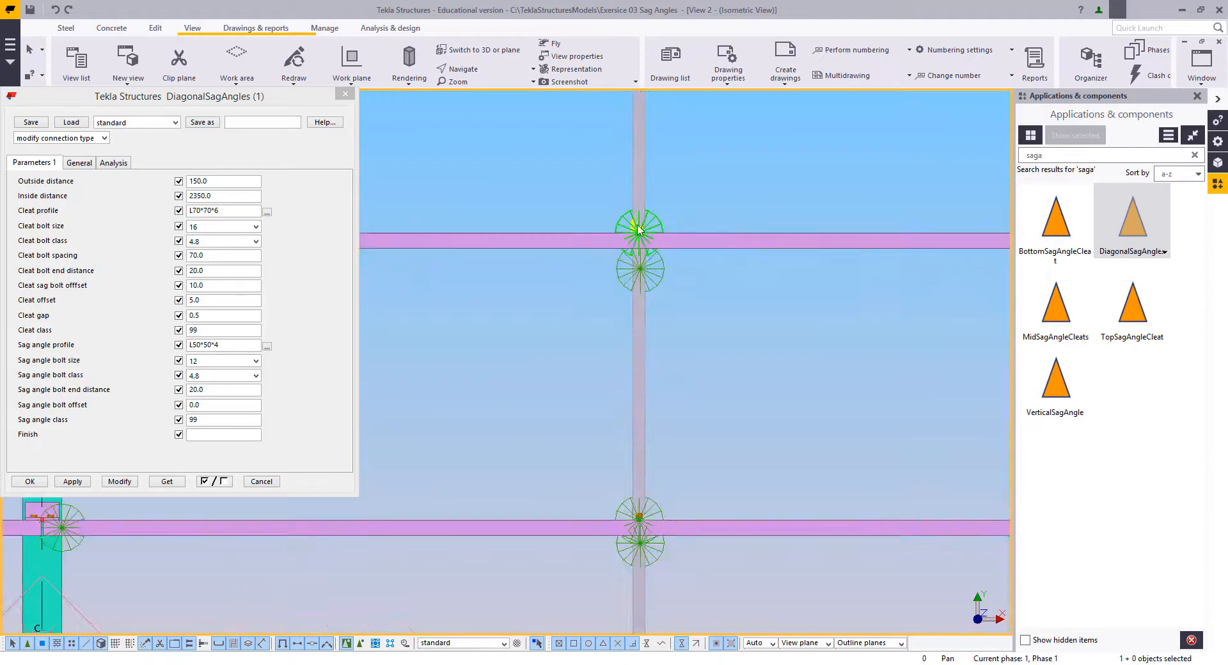
pyautogui.scroll(-8, 630, 301)
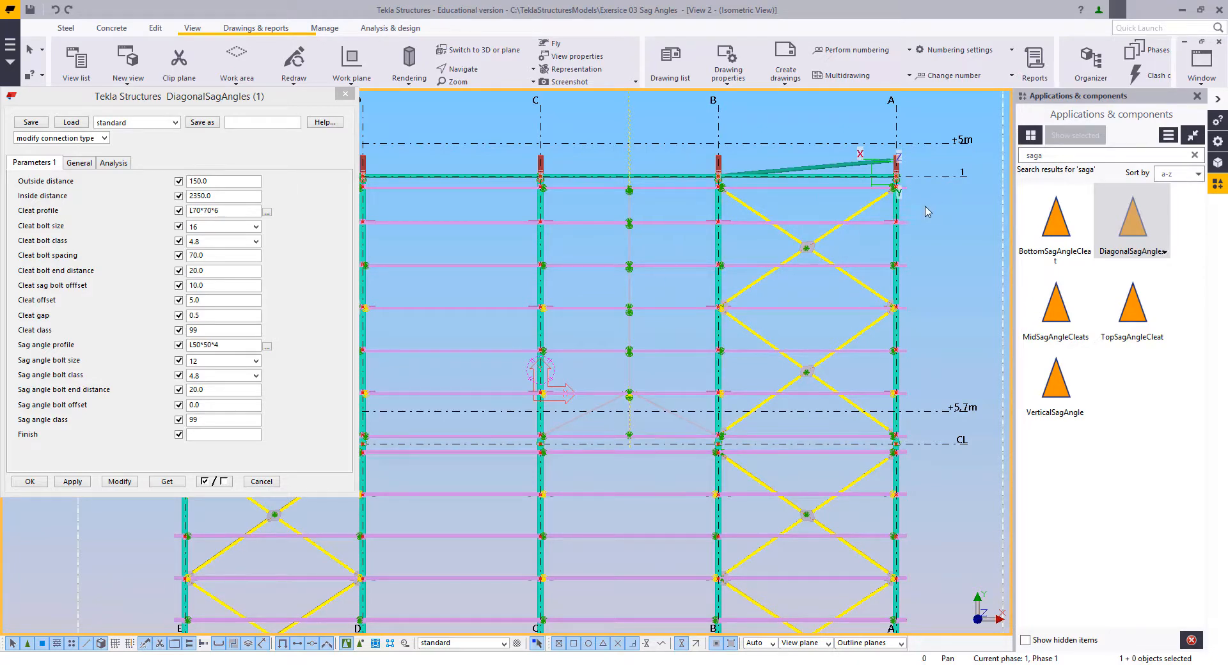
# Step: Close the temporary plan view and the DiagonalSagAngles properties to return to the isometric view of the building
pyautogui.click(1220, 42)
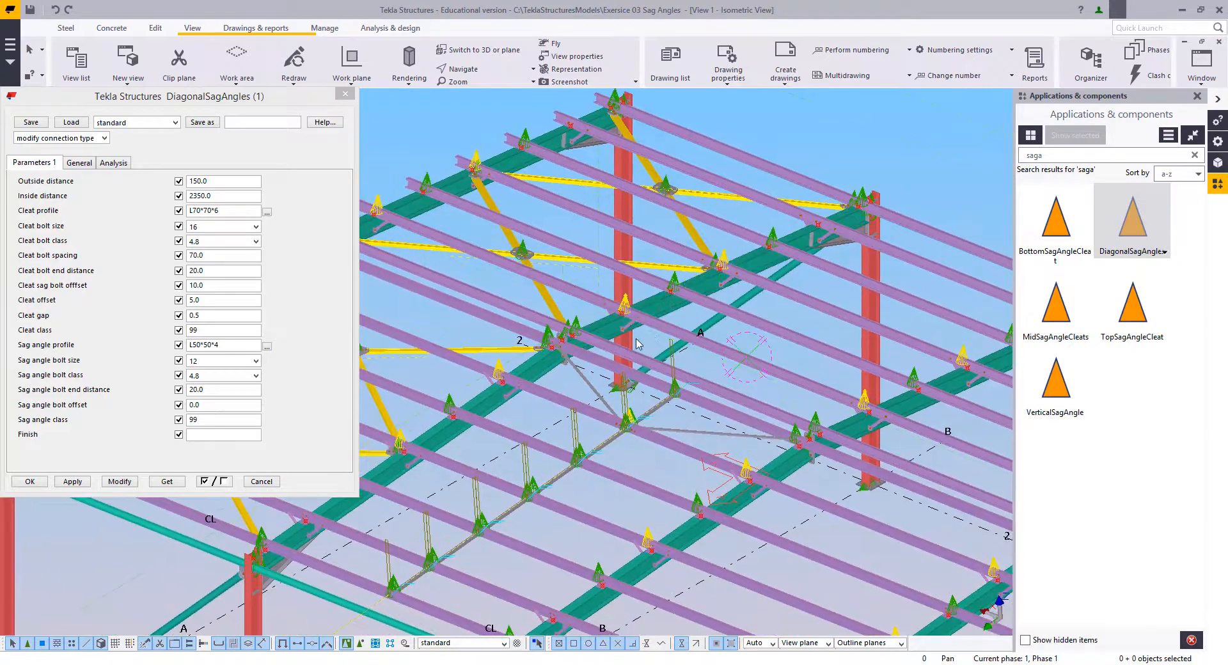
pyautogui.click(345, 95)
pyautogui.scroll(-3, 576, 448)
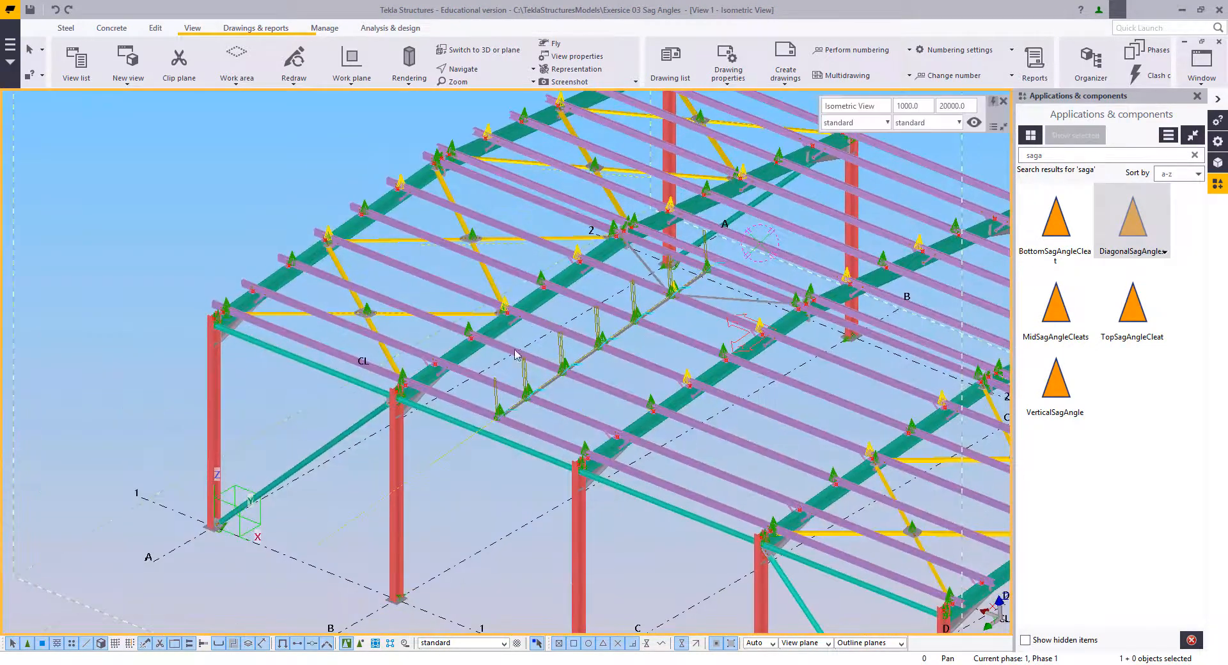
# Step: Set the work plane parallel to the view plane of the isometric view
pyautogui.moveTo(583, 463); pyautogui.dragTo(579, 376, button='middle')
pyautogui.click(351, 77)
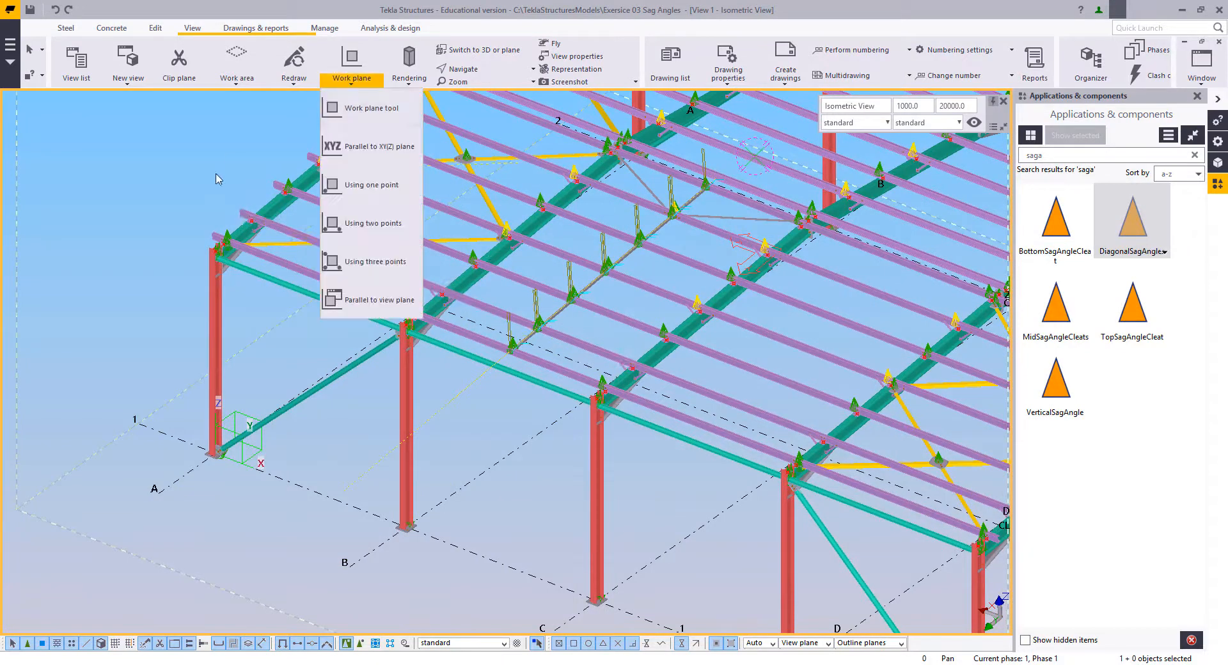
pyautogui.click(332, 301)
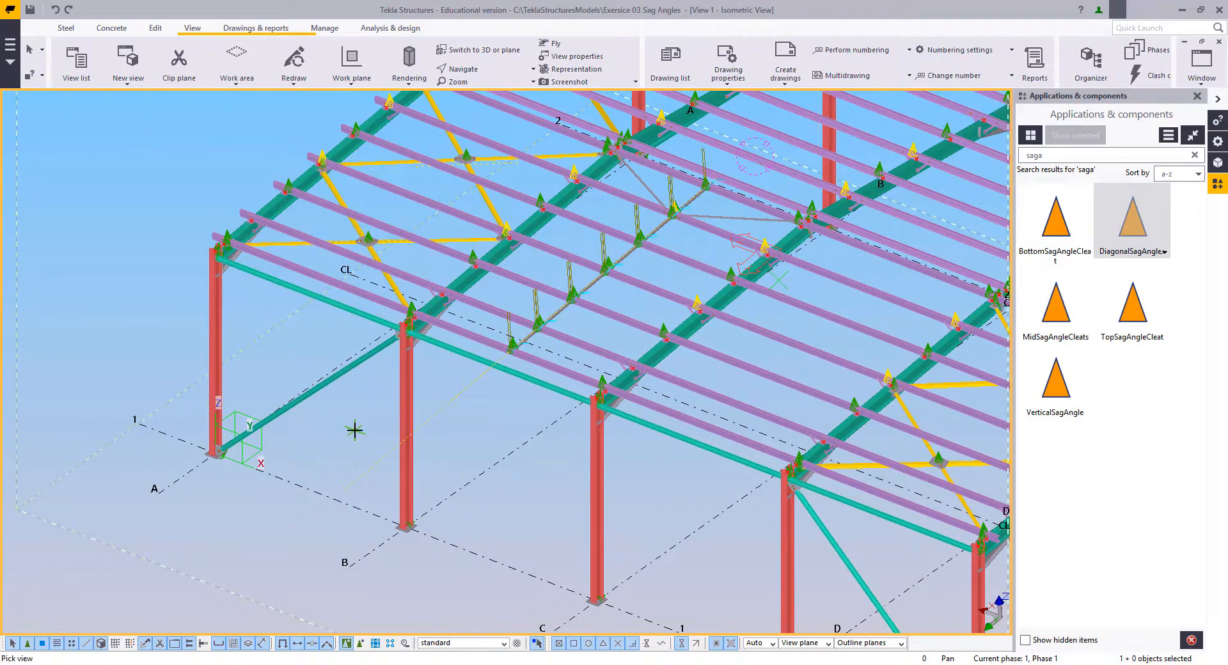
pyautogui.rightClick(184, 312)
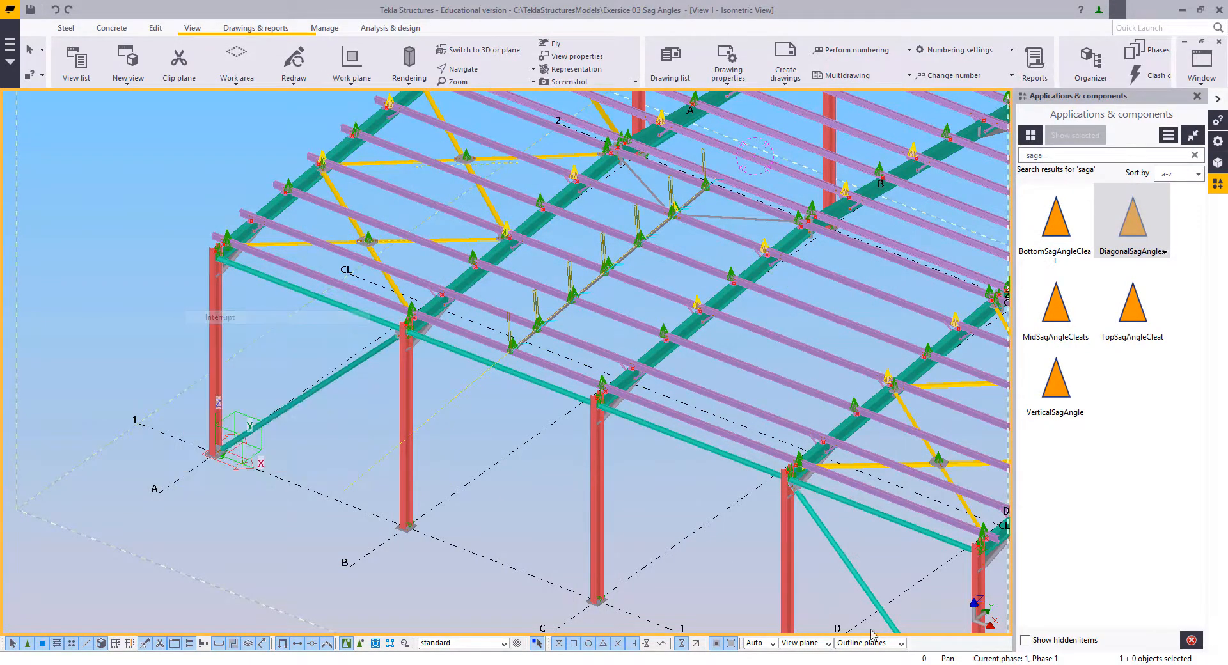
pyautogui.click(235, 318)
# Step: Restrict selection to connections, select all sag angle and cleat components between grid lines B and C, and explode them
pyautogui.keyDown('ctrl'); pyautogui.moveTo(488, 489); pyautogui.dragTo(537, 466, button='middle'); pyautogui.keyUp('ctrl')
pyautogui.moveTo(570, 430); pyautogui.dragTo(619, 528, button='middle')
pyautogui.scroll(3, 581, 474)
pyautogui.moveTo(682, 483); pyautogui.dragTo(561, 457, button='middle')
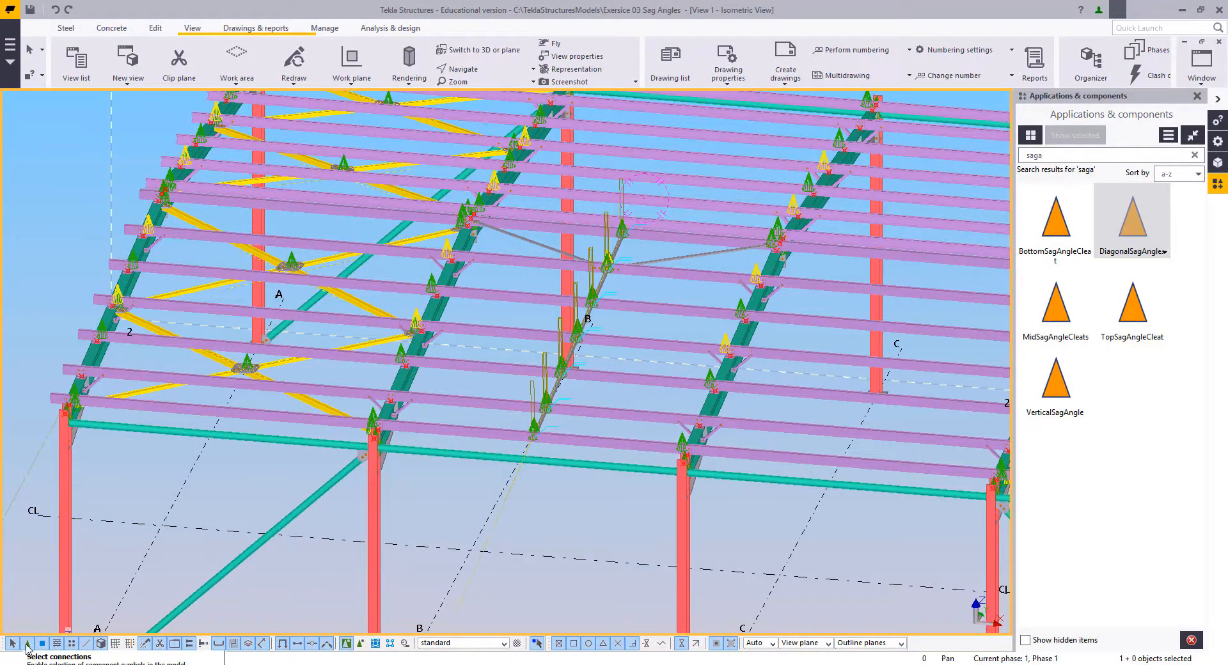
pyautogui.doubleClick(27, 649)
pyautogui.keyDown('ctrl'); pyautogui.moveTo(525, 470); pyautogui.dragTo(580, 431, button='middle'); pyautogui.keyUp('ctrl')
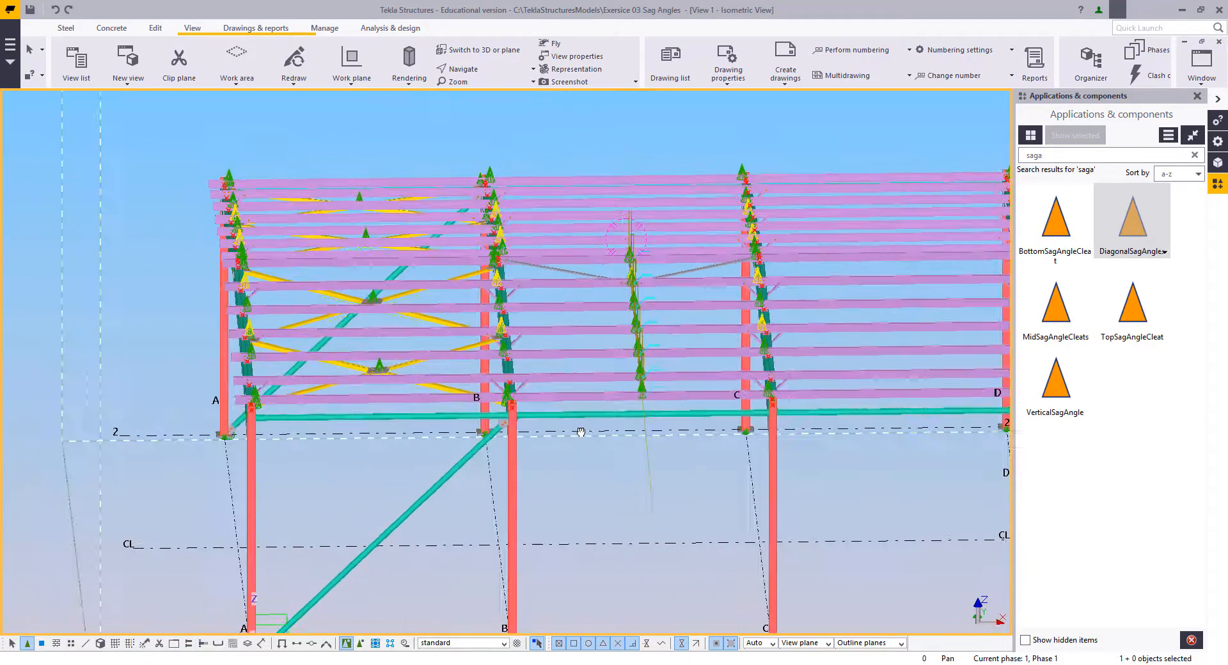
pyautogui.rightClick(521, 284)
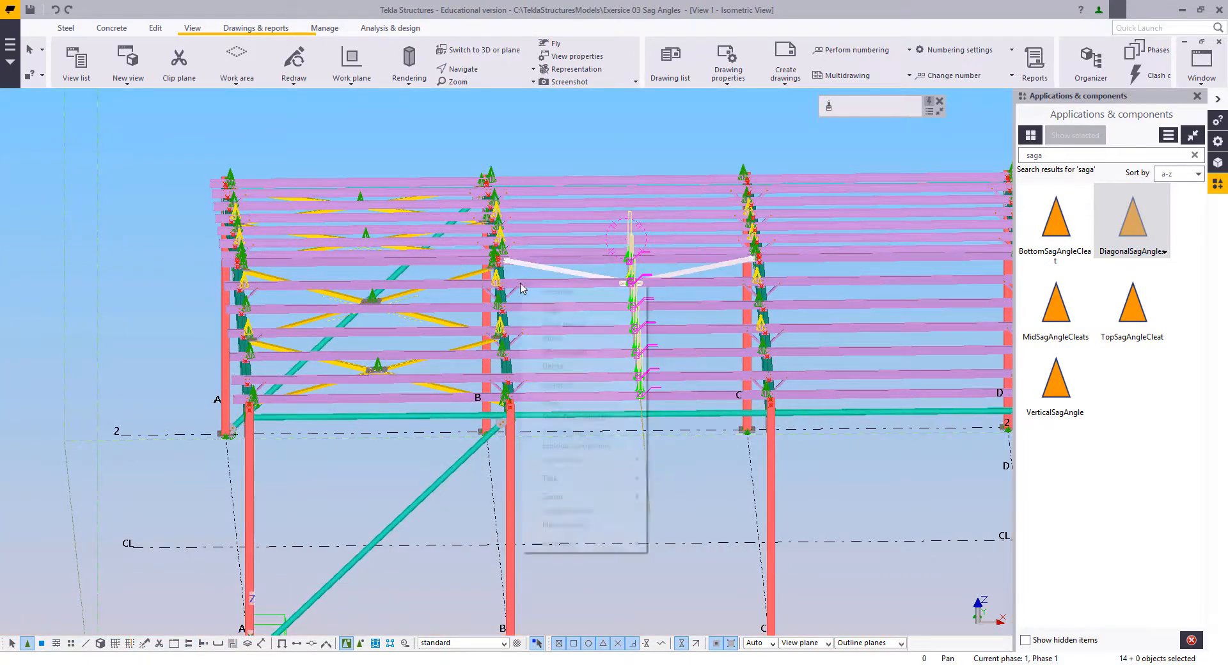
pyautogui.click(583, 446)
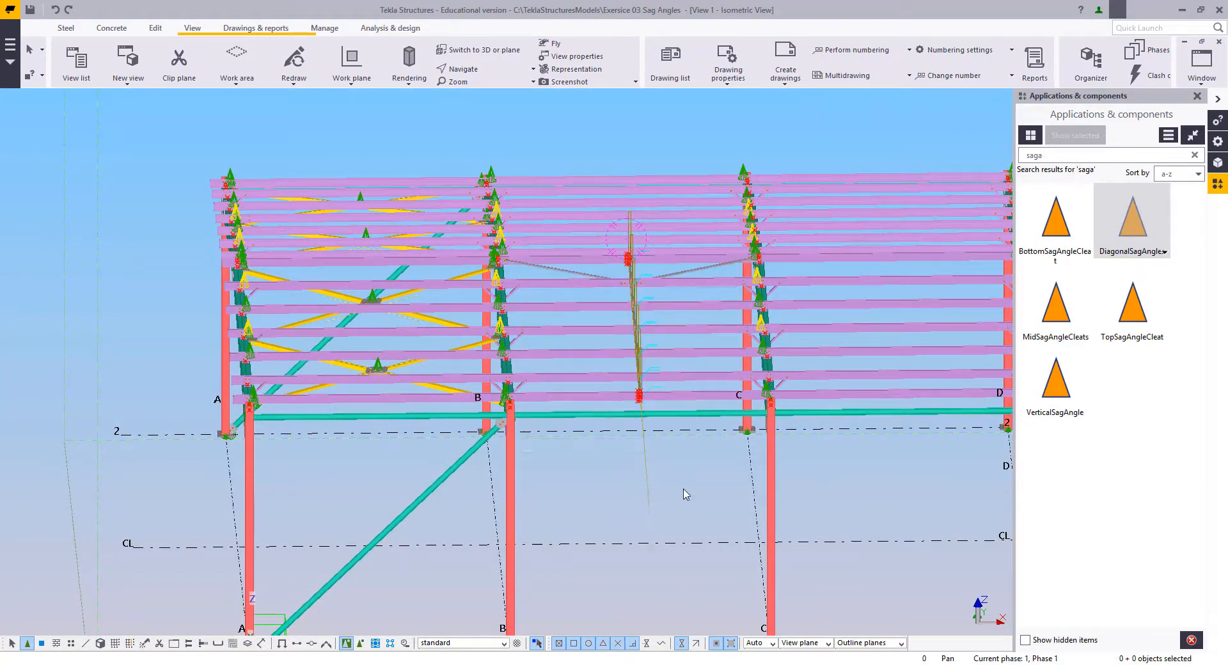
# Step: Delete the leftover points around the end cleats on the eaves purlin and the ridge purlin
pyautogui.scroll(10, 704, 467)
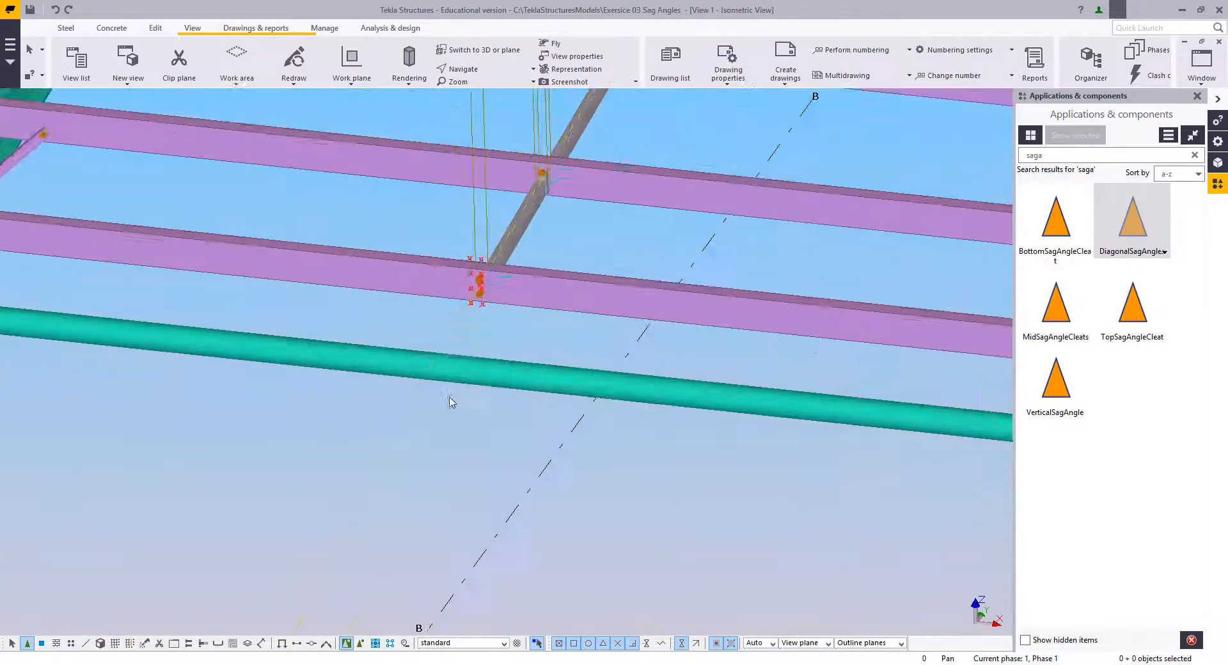
pyautogui.scroll(1, 446, 277)
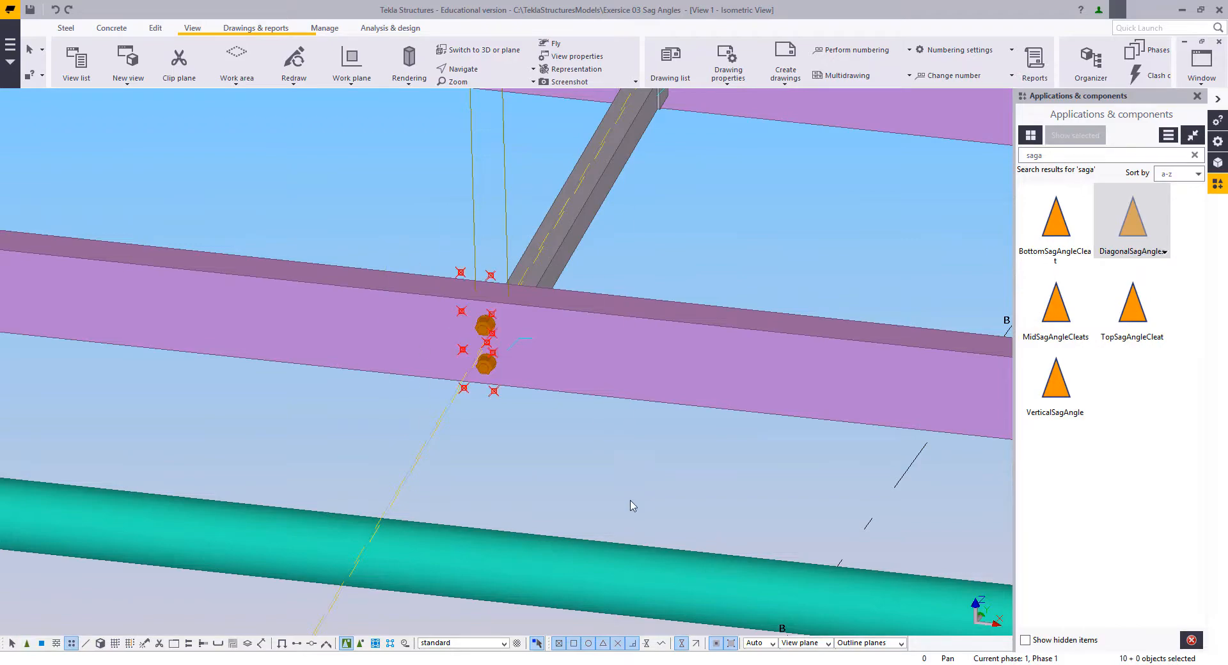
pyautogui.click(621, 476)
pyautogui.scroll(-10, 540, 359)
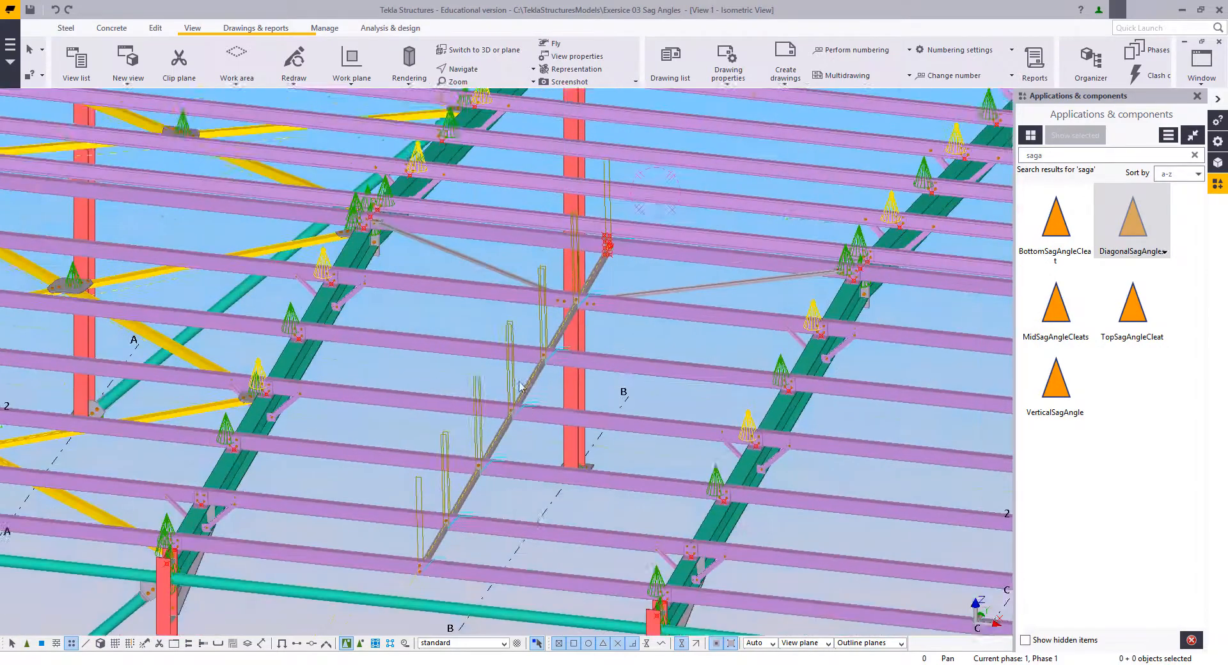
pyautogui.scroll(3, 509, 374)
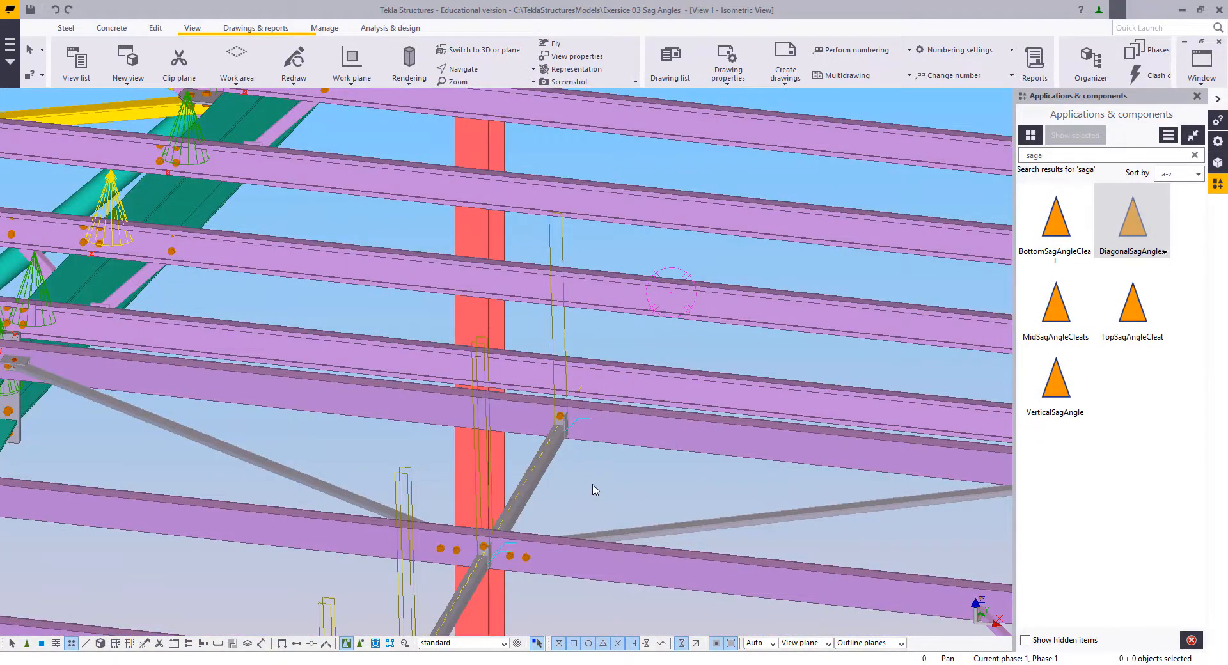
pyautogui.scroll(-6, 594, 490)
pyautogui.scroll(3, 640, 332)
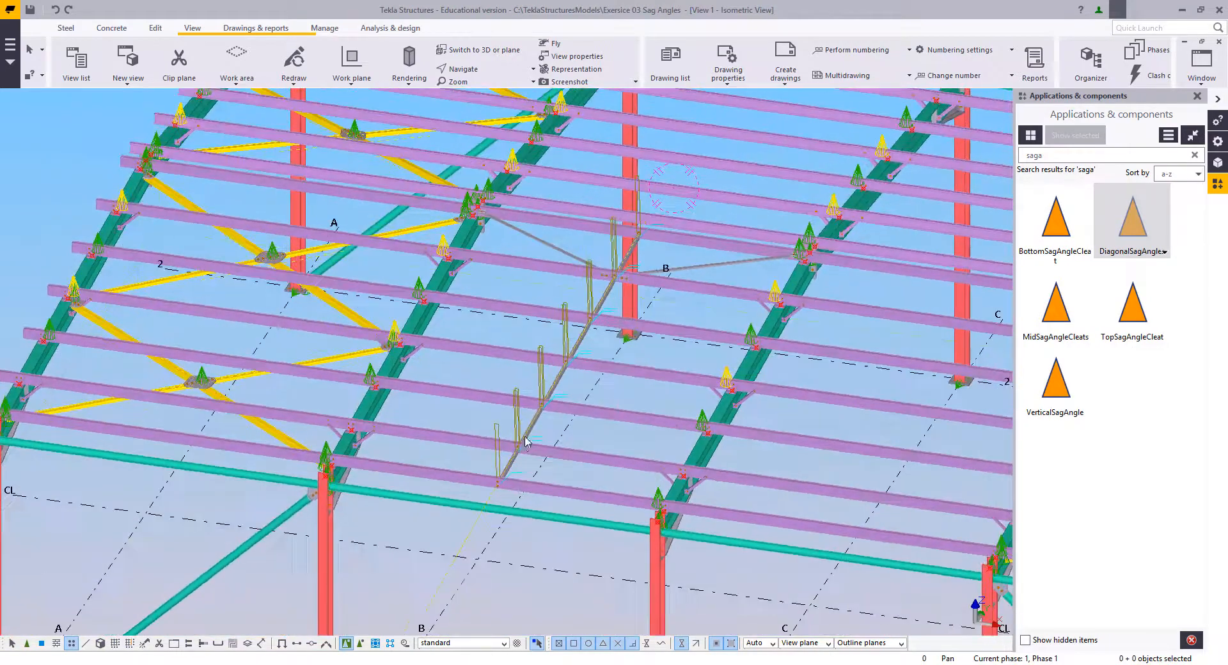
# Step: Redraw the isometric view to clear the temporary outlines along the sag angles
pyautogui.scroll(3, 526, 441)
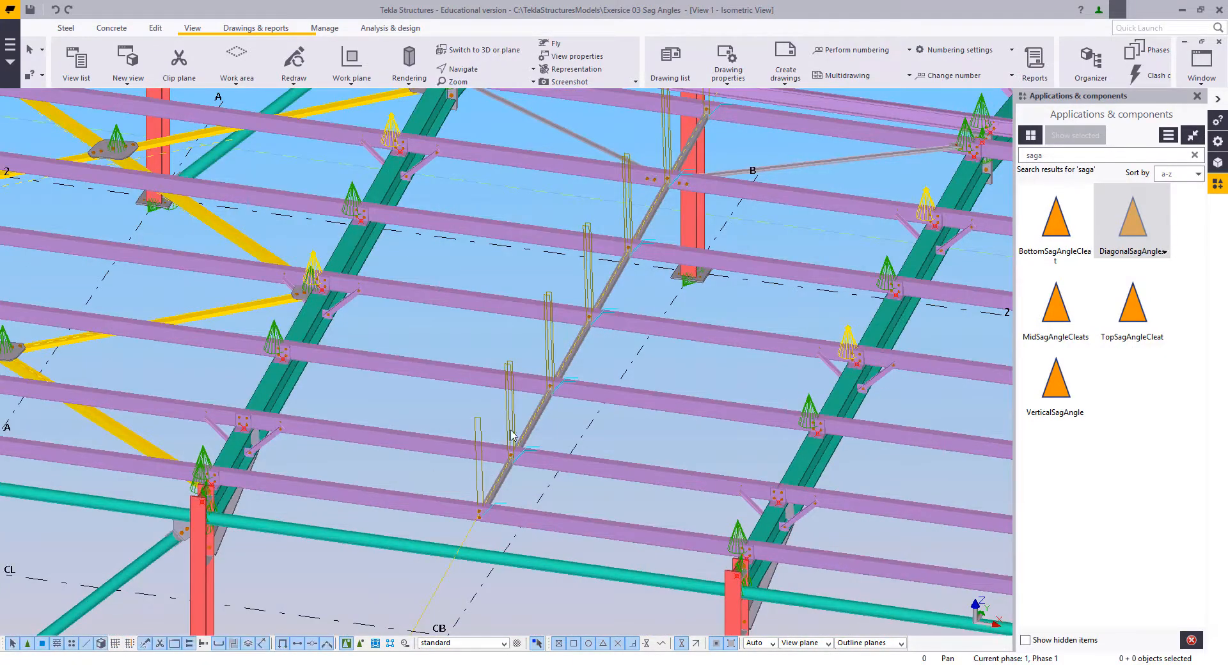
pyautogui.scroll(-2, 476, 426)
pyautogui.rightClick(411, 397)
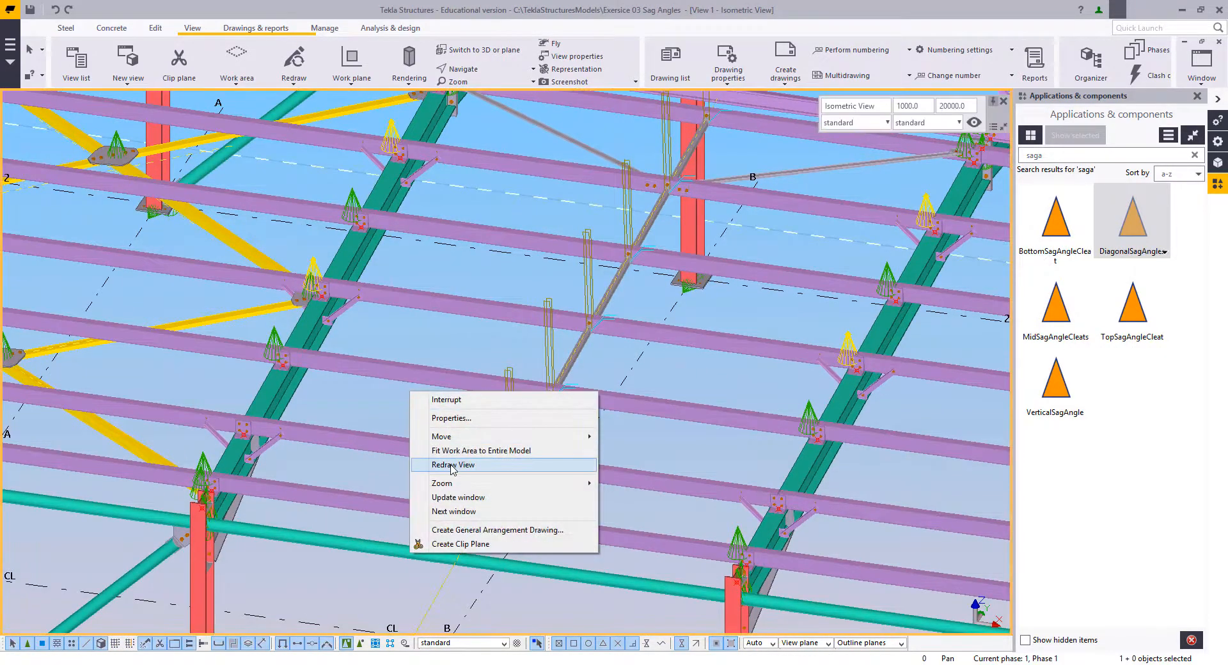
pyautogui.click(453, 468)
pyautogui.scroll(-3, 518, 476)
# Step: Select the sag angle and cleat assemblies between grid lines B and C and mirror-copy them about centre line CL
pyautogui.keyDown('ctrl'); pyautogui.moveTo(530, 455); pyautogui.dragTo(557, 439, button='middle'); pyautogui.keyUp('ctrl')
pyautogui.moveTo(672, 355); pyautogui.dragTo(646, 410, button='middle')
pyautogui.scroll(2, 646, 410)
pyautogui.moveTo(632, 356); pyautogui.dragTo(623, 346, button='middle')
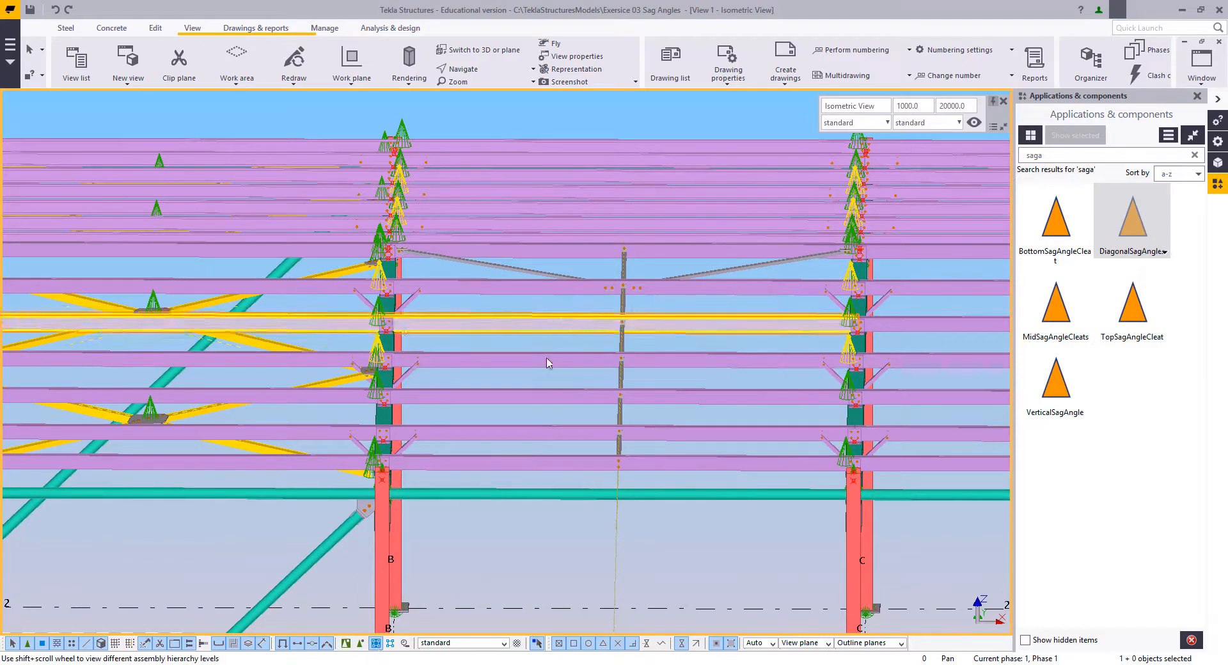
pyautogui.click(376, 643)
pyautogui.moveTo(582, 192); pyautogui.dragTo(662, 502)
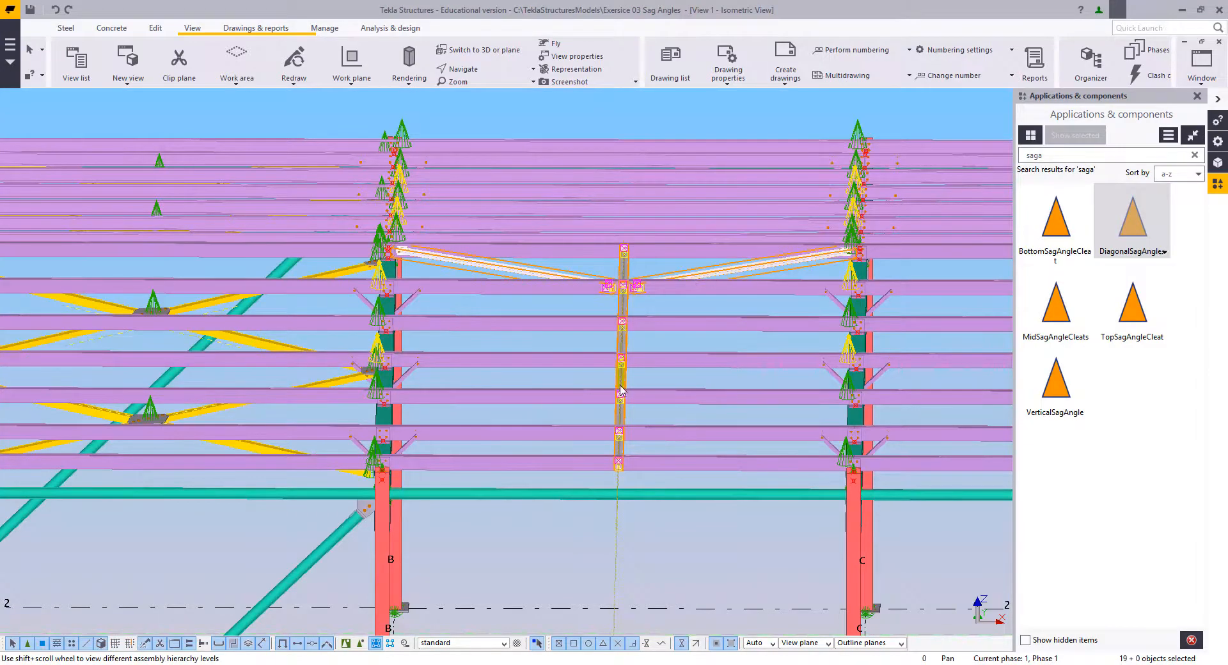
pyautogui.keyDown('ctrl'); pyautogui.moveTo(636, 306); pyautogui.dragTo(563, 385, button='middle'); pyautogui.keyUp('ctrl')
pyautogui.scroll(-4, 669, 299)
pyautogui.keyDown('ctrl'); pyautogui.moveTo(680, 291); pyautogui.dragTo(586, 321, button='middle'); pyautogui.keyUp('ctrl')
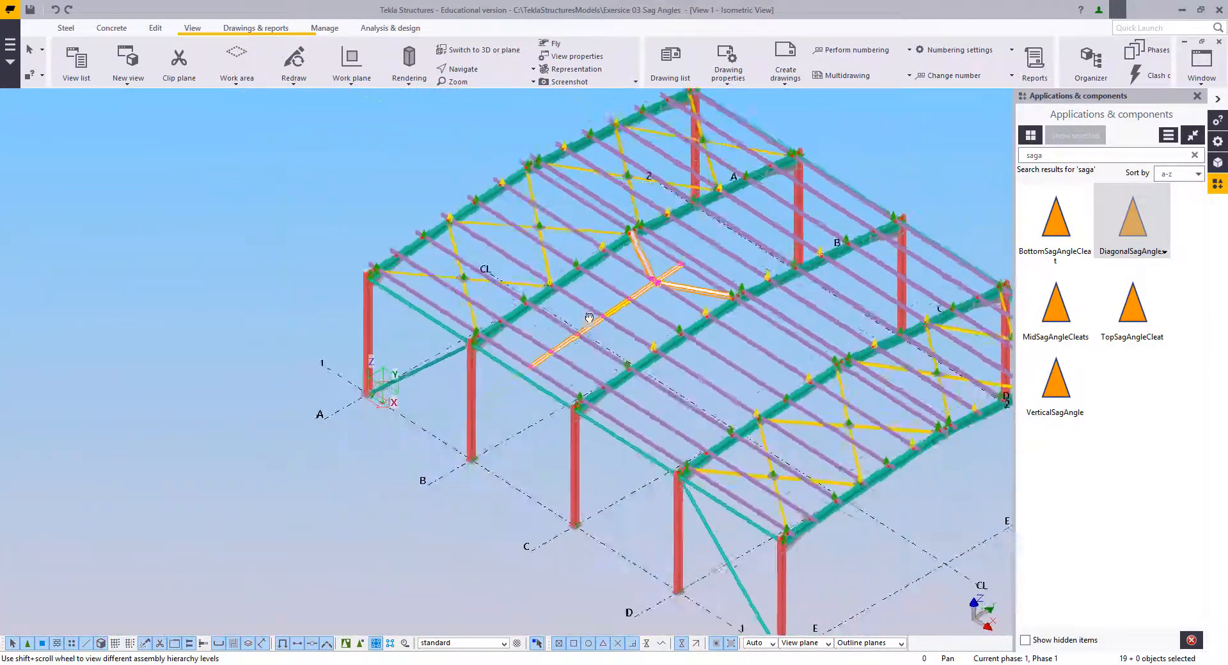
pyautogui.scroll(1, 678, 354)
pyautogui.scroll(3, 678, 353)
pyautogui.keyDown('ctrl'); pyautogui.moveTo(628, 356); pyautogui.dragTo(690, 353, button='middle'); pyautogui.keyUp('ctrl')
pyautogui.scroll(-5, 556, 354)
pyautogui.keyDown('ctrl'); pyautogui.moveTo(554, 356); pyautogui.dragTo(669, 387, button='middle'); pyautogui.keyUp('ctrl')
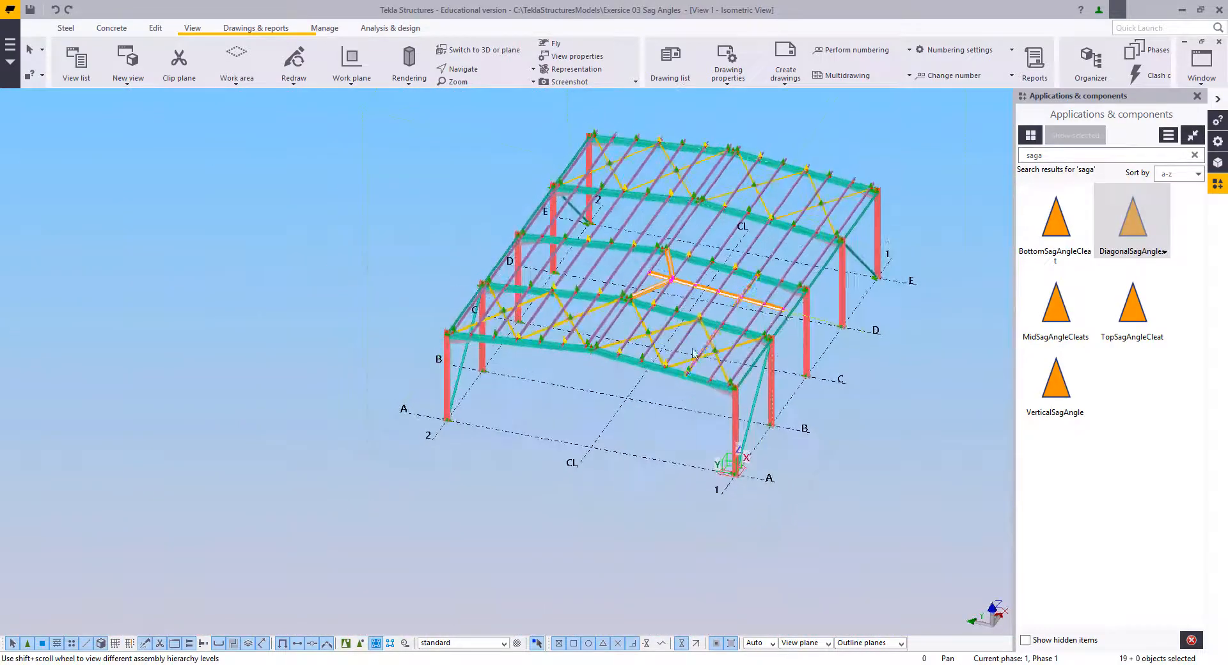
pyautogui.scroll(4, 616, 423)
pyautogui.moveTo(615, 423); pyautogui.dragTo(524, 423, button='middle')
pyautogui.rightClick(455, 282)
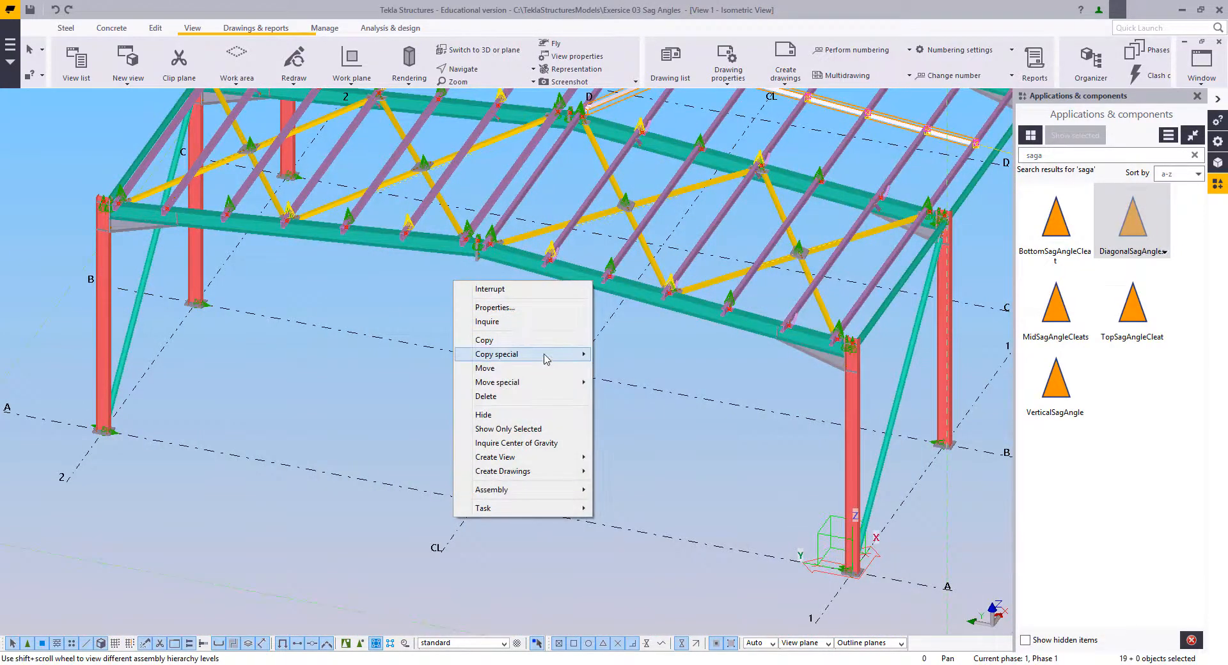
pyautogui.moveTo(545, 354)
pyautogui.click(637, 383)
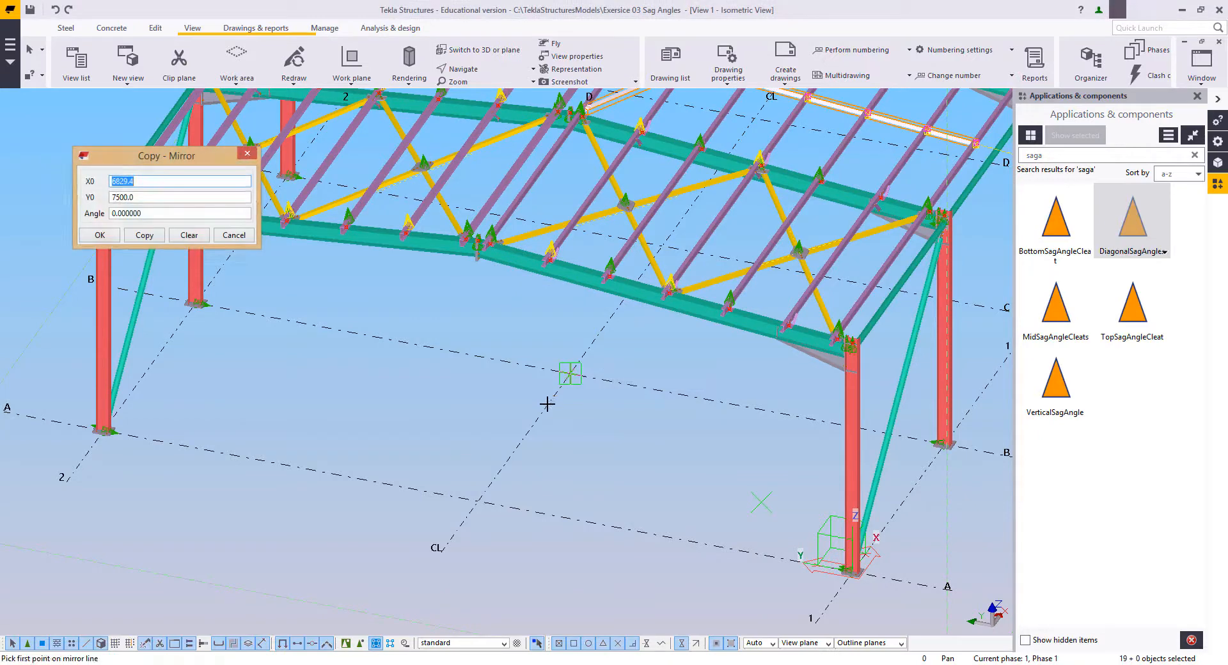
pyautogui.click(540, 419)
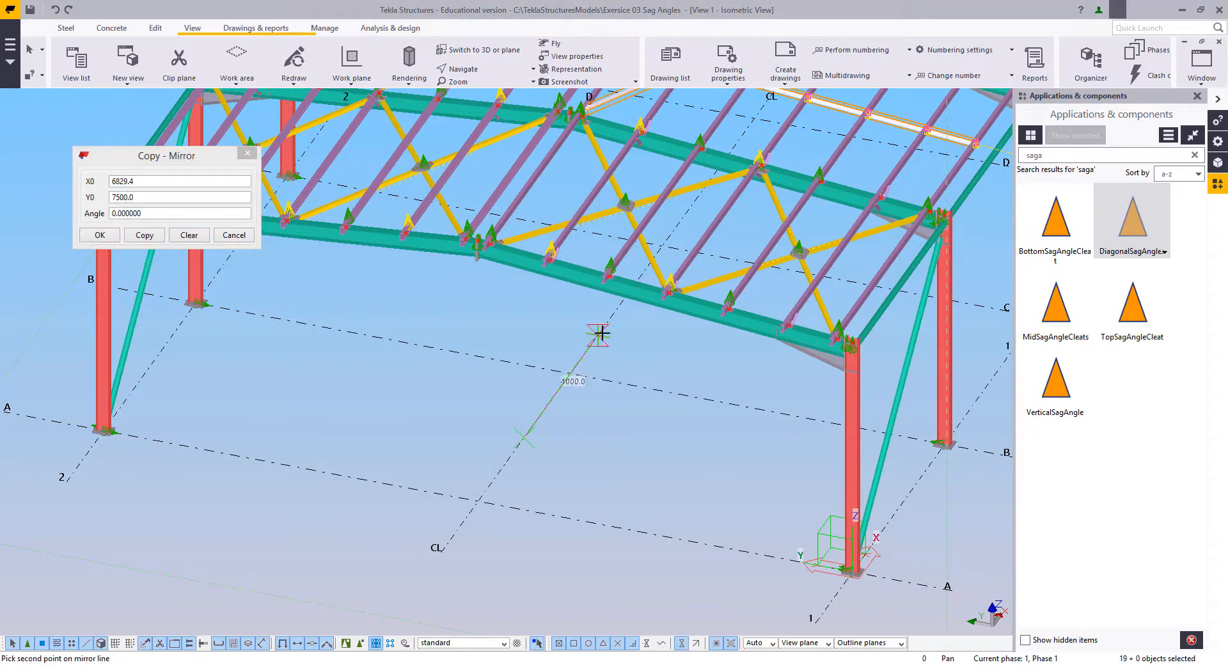
pyautogui.click(143, 234)
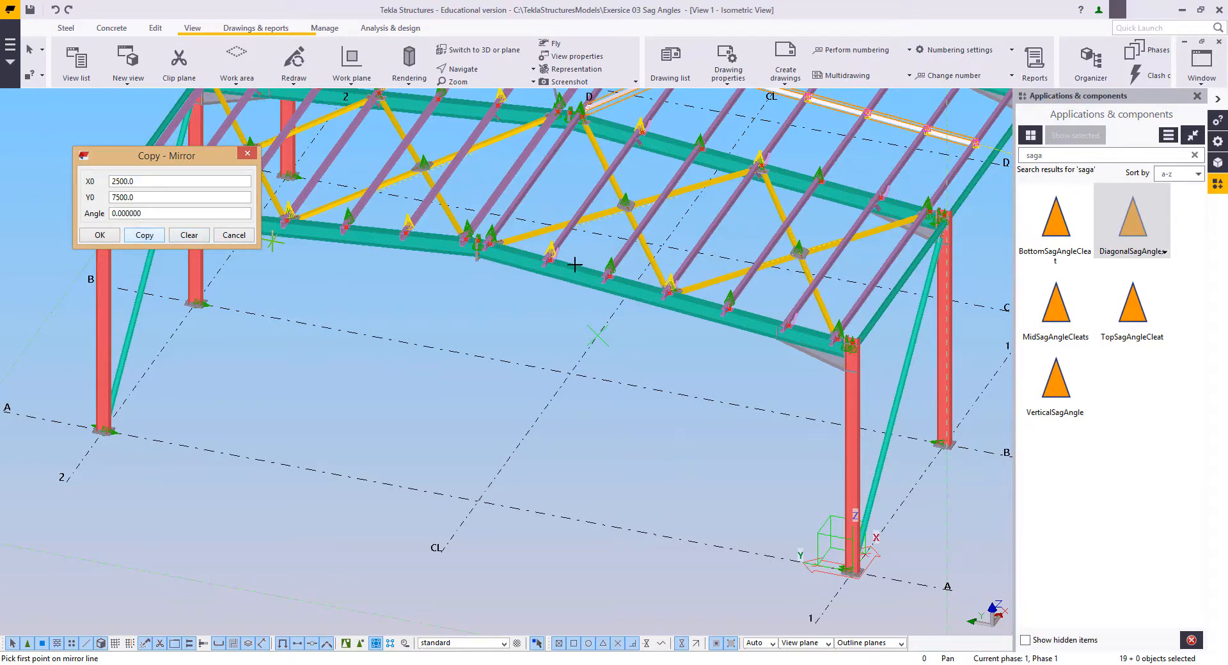
pyautogui.keyDown('ctrl'); pyautogui.moveTo(550, 448); pyautogui.dragTo(666, 244, button='middle'); pyautogui.keyUp('ctrl')
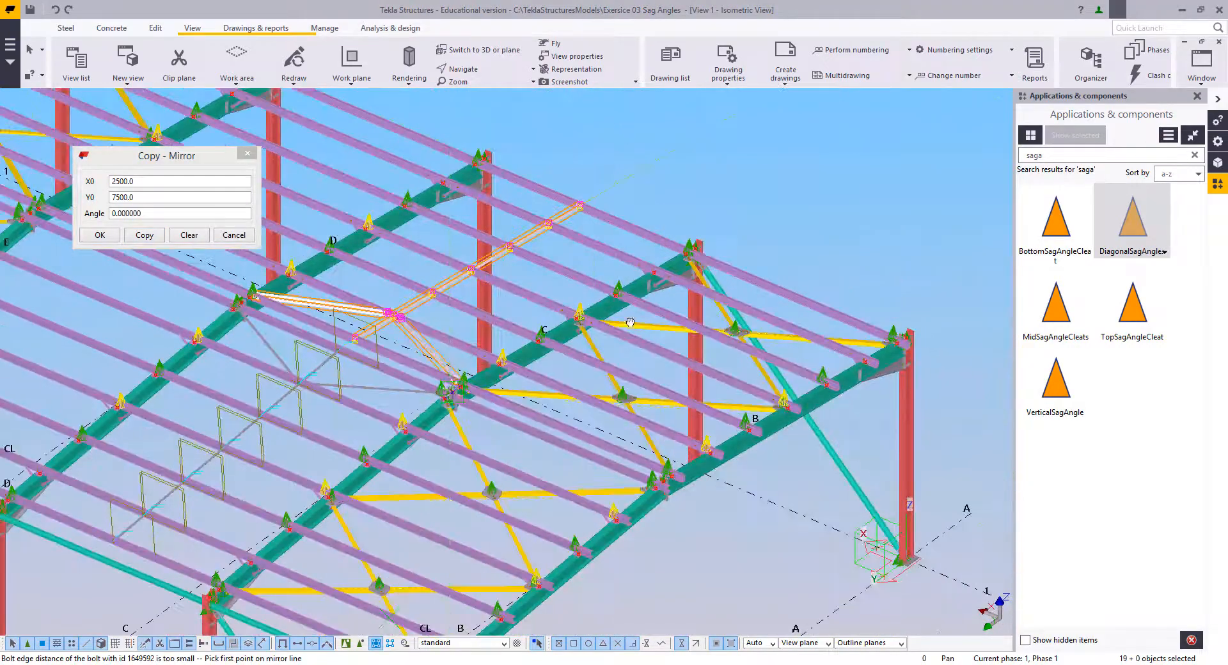
# Step: End the mirror copy and examine the mirrored sag angles and cleats on both roof slopes near the ridge
pyautogui.scroll(2, 256, 378)
pyautogui.moveTo(256, 378); pyautogui.dragTo(447, 277, button='middle')
pyautogui.scroll(3, 486, 274)
pyautogui.scroll(2, 548, 257)
pyautogui.rightClick(504, 147)
pyautogui.click(525, 156)
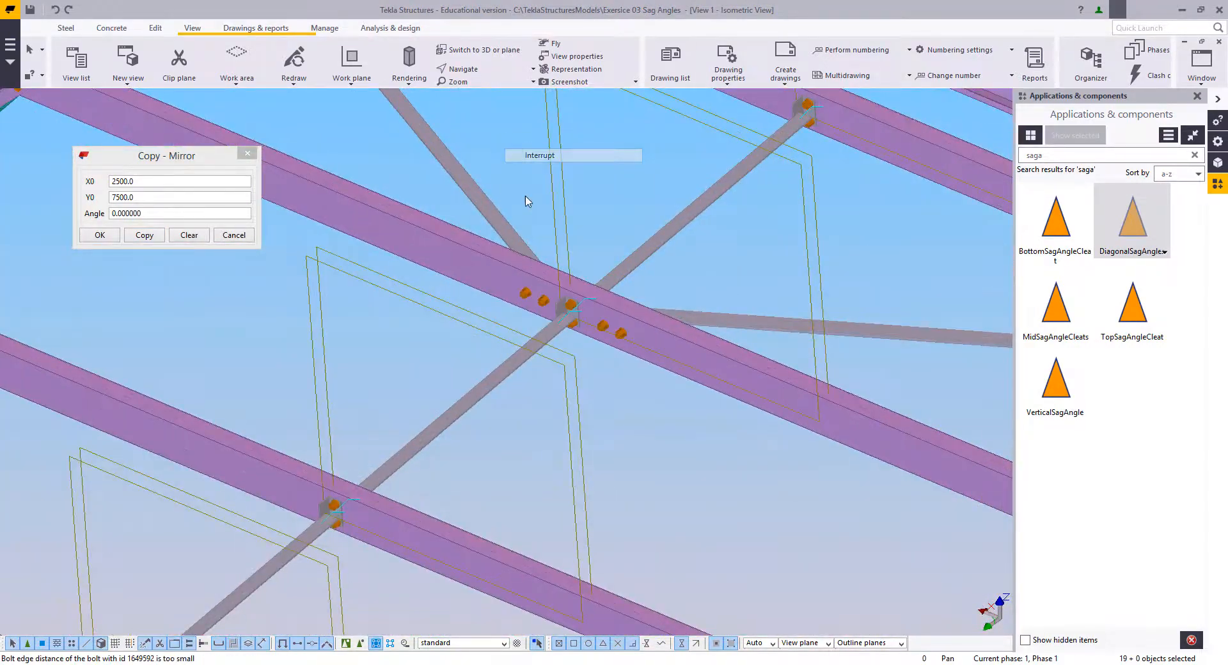
pyautogui.scroll(-2, 523, 334)
pyautogui.moveTo(339, 537); pyautogui.dragTo(509, 375, button='middle')
pyautogui.moveTo(220, 621); pyautogui.dragTo(491, 419, button='middle')
pyautogui.moveTo(379, 474); pyautogui.dragTo(384, 526, button='middle')
pyautogui.scroll(1, 504, 391)
pyautogui.scroll(-1, 665, 275)
pyautogui.moveTo(809, 240); pyautogui.dragTo(581, 367, button='middle')
pyautogui.moveTo(846, 211); pyautogui.dragTo(589, 403, button='middle')
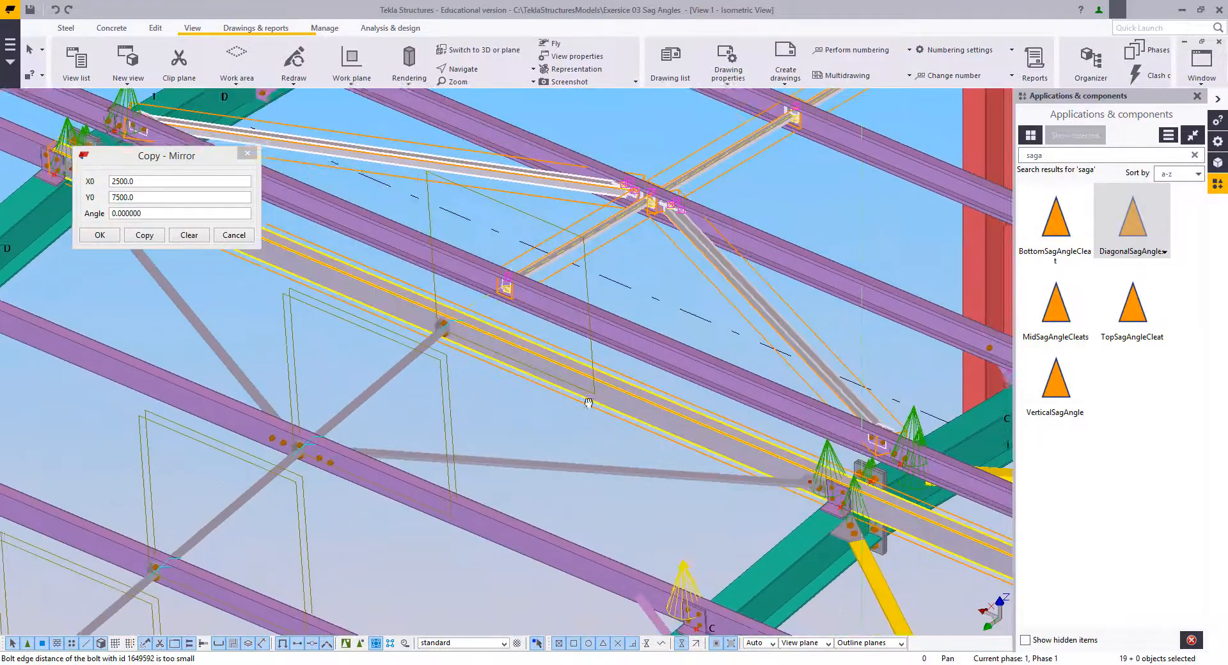
pyautogui.moveTo(717, 456); pyautogui.dragTo(606, 471, button='middle')
pyautogui.scroll(2, 607, 470)
pyautogui.scroll(-2, 606, 470)
# Step: Redraw the isometric view to clear the temporary outlines and close the mirror-copy settings
pyautogui.rightClick(586, 265)
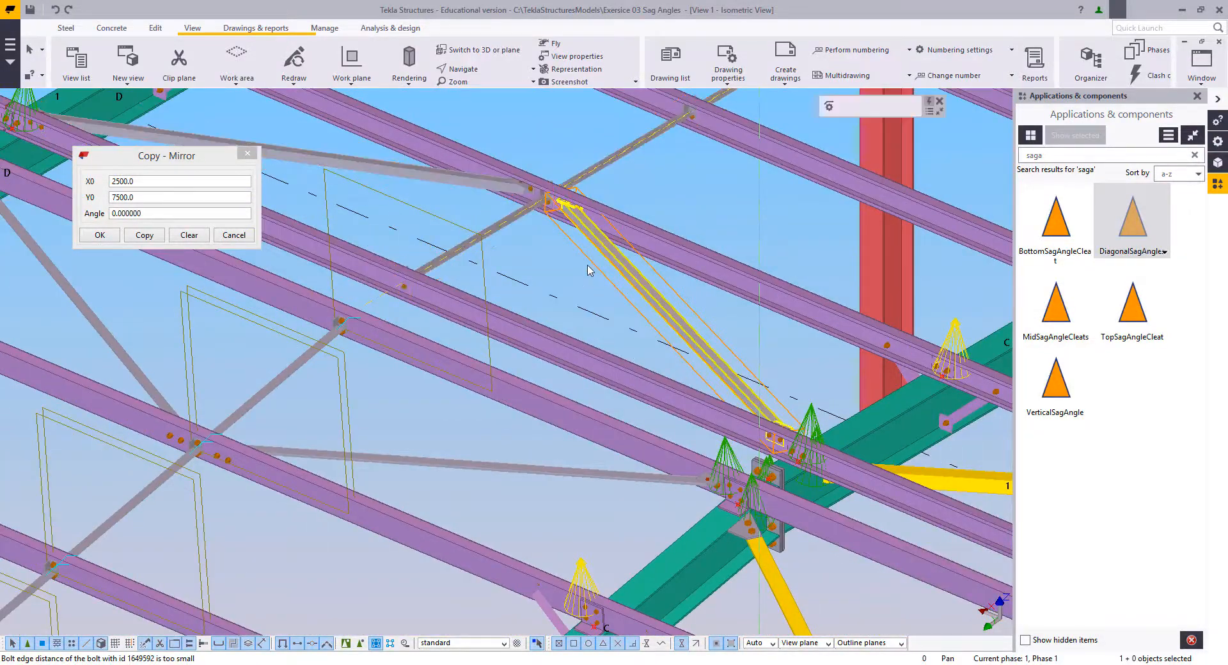
pyautogui.rightClick(549, 257)
pyautogui.click(567, 266)
pyautogui.rightClick(571, 272)
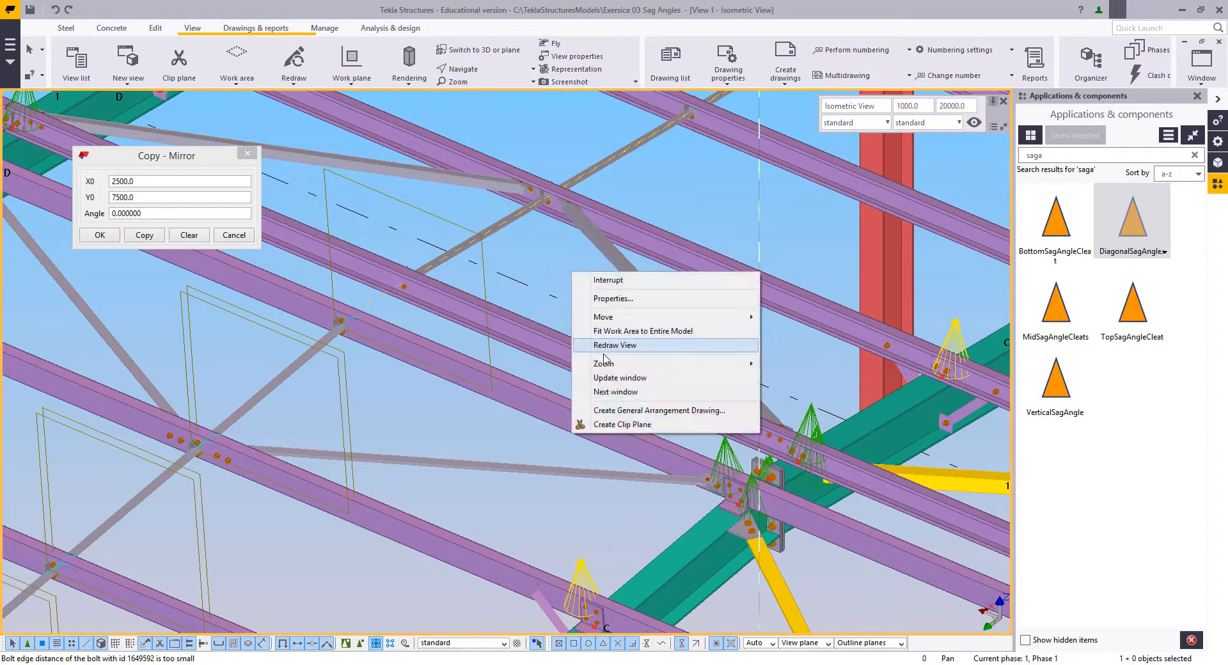
pyautogui.click(606, 348)
pyautogui.scroll(-2, 568, 319)
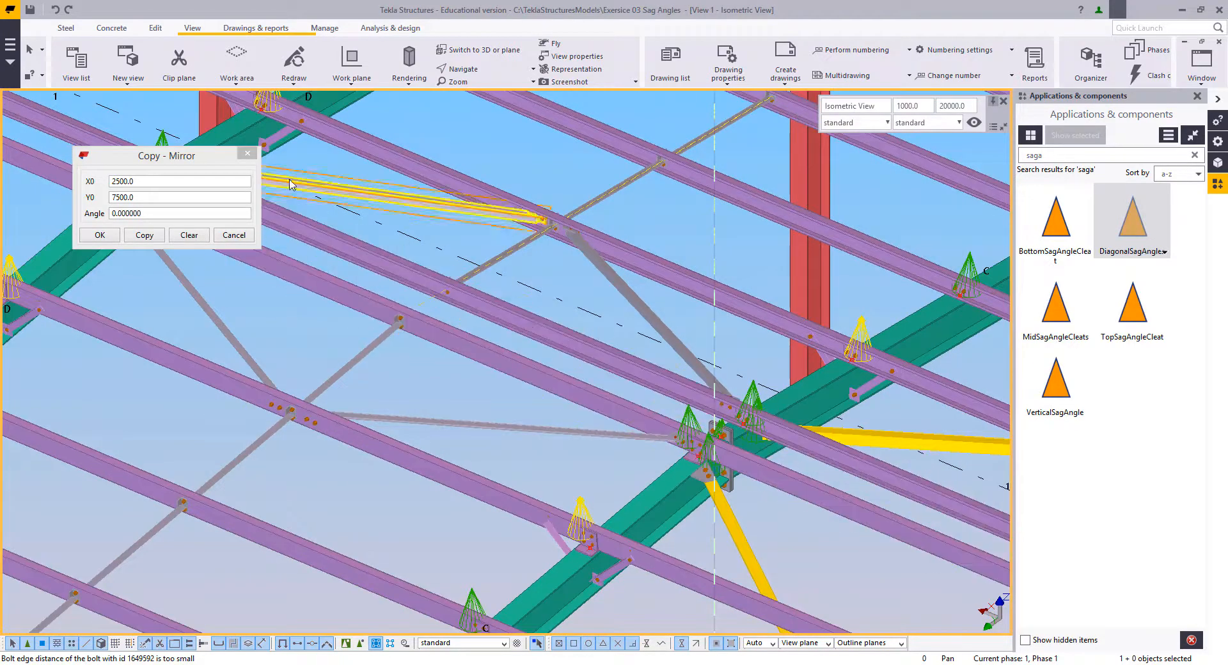
pyautogui.click(248, 154)
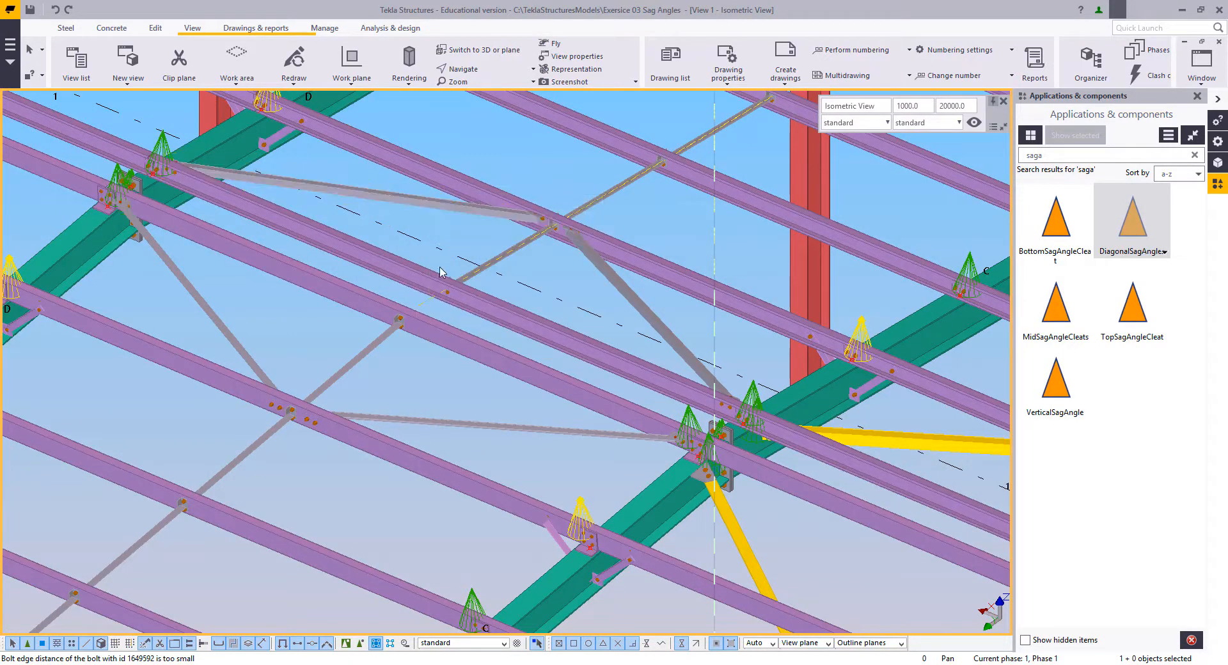
# Step: Switch to plan view and select the vertical sag angles between grid lines B and C on both roof slopes
pyautogui.hotkey('ctrl', 'p')
pyautogui.scroll(3, 484, 430)
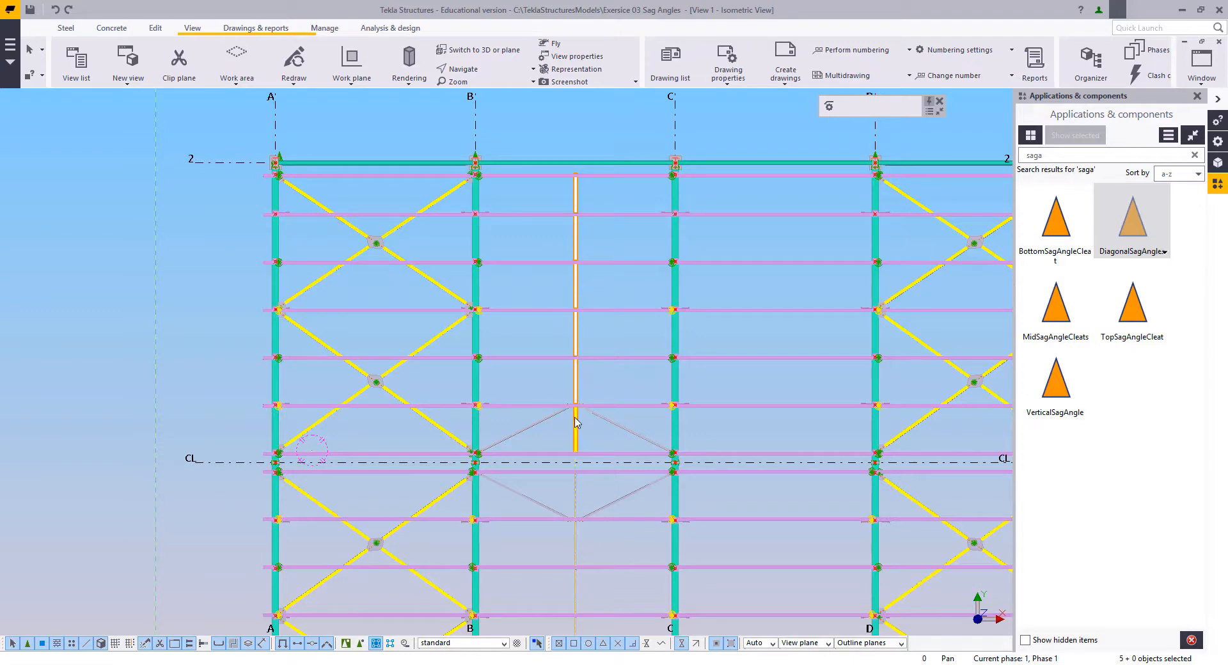
pyautogui.scroll(4, 587, 494)
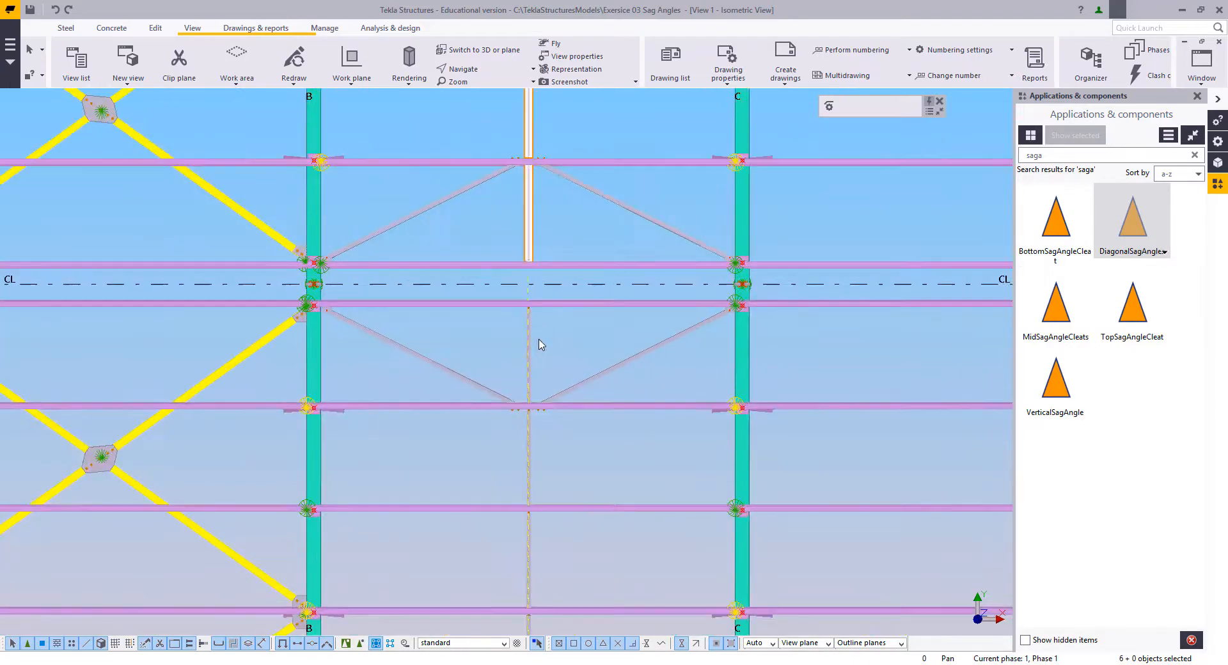
pyautogui.keyDown('ctrl'); pyautogui.click(532, 454); pyautogui.keyUp('ctrl')
pyautogui.moveTo(555, 517); pyautogui.dragTo(621, 255, button='middle')
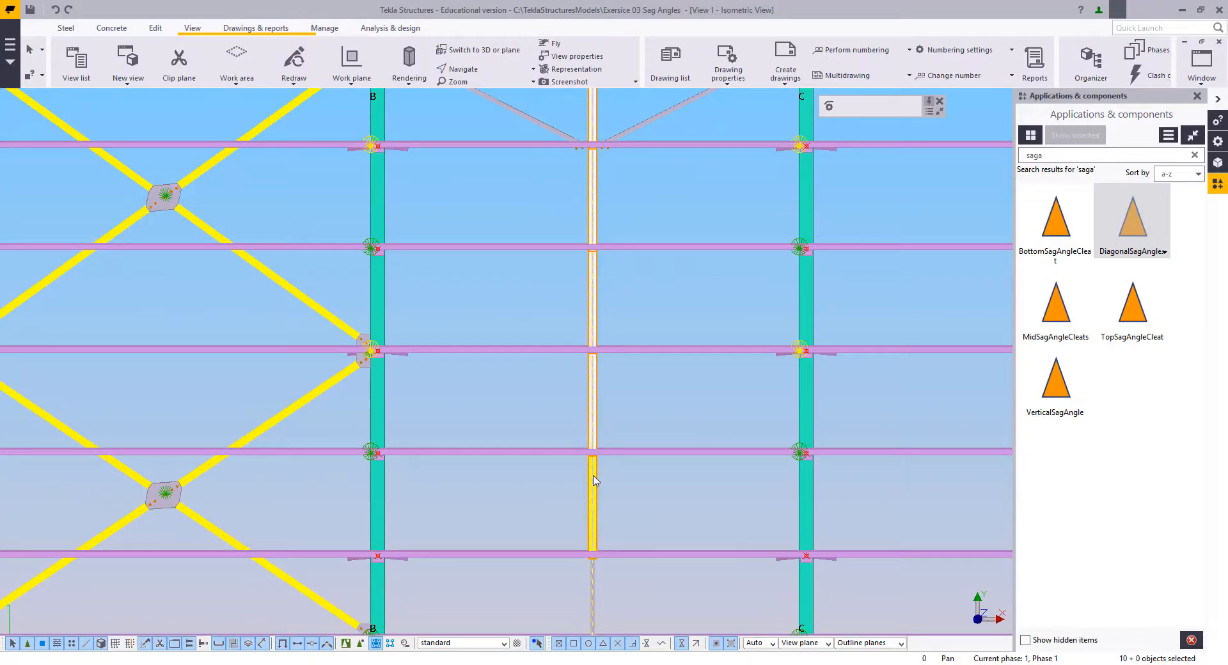
pyautogui.moveTo(619, 534); pyautogui.dragTo(636, 589, button='middle')
pyautogui.scroll(-4, 600, 387)
pyautogui.scroll(4, 613, 355)
pyautogui.scroll(-5, 594, 423)
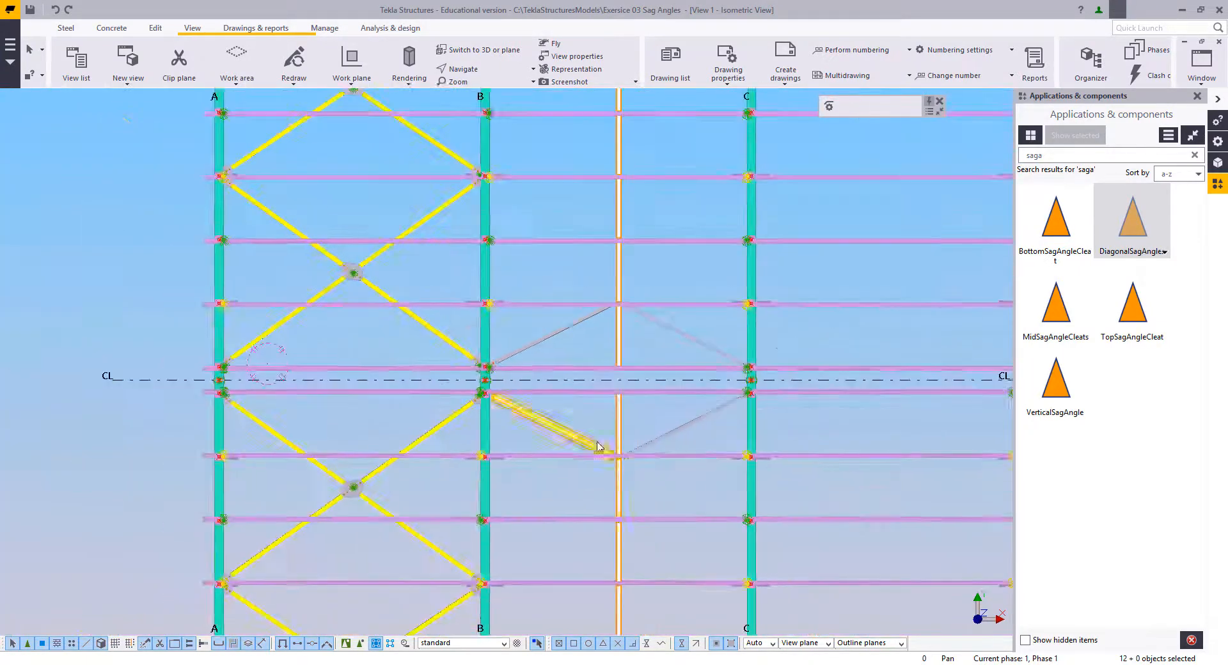
pyautogui.moveTo(632, 543); pyautogui.dragTo(630, 414, button='middle')
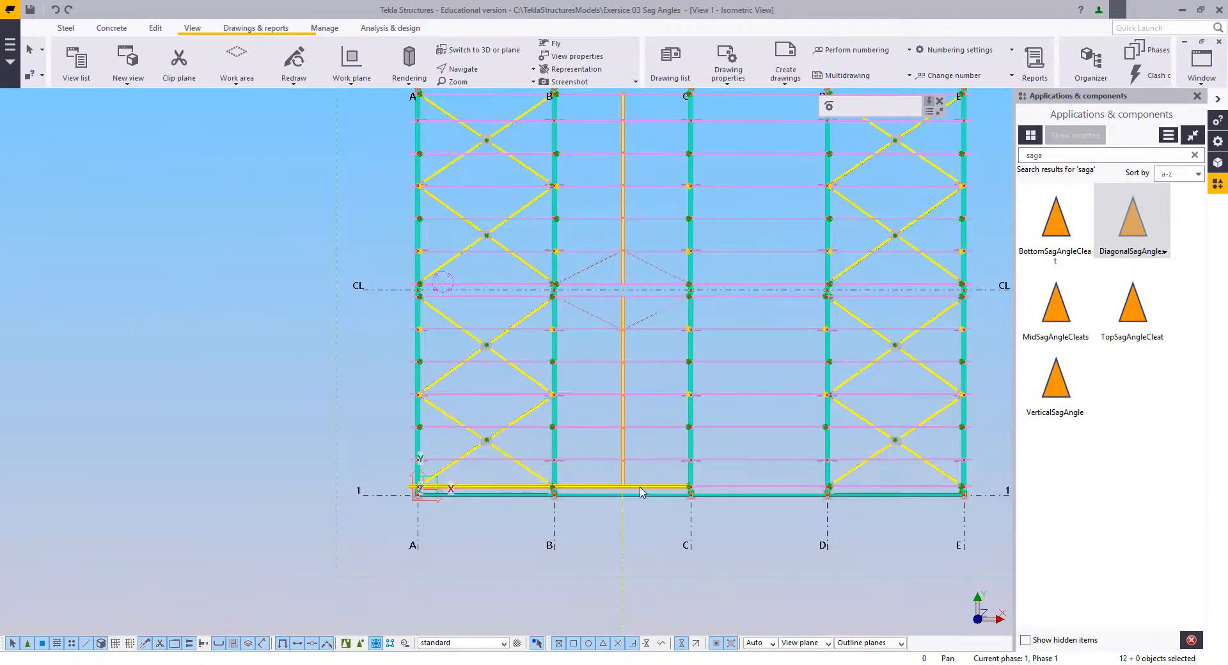
# Step: Copy the selected vertical sag angles along centre line CL from the middle of bay B–C to the middle of bay A–B
pyautogui.scroll(8, 575, 256)
pyautogui.rightClick(567, 243)
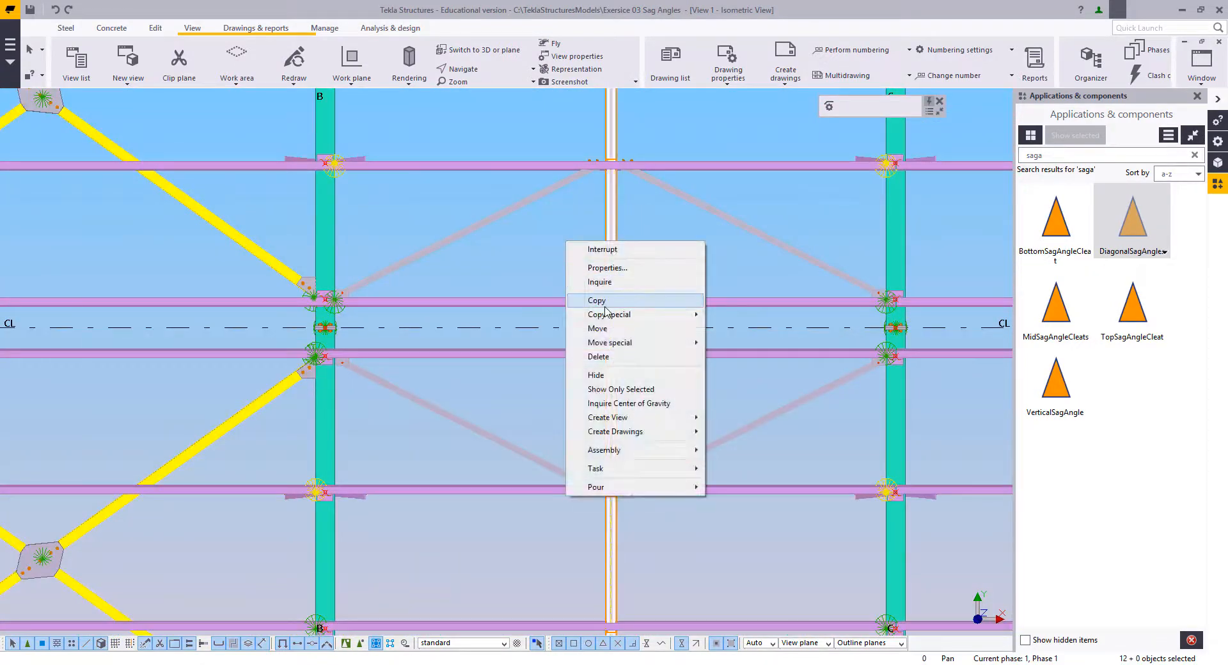
pyautogui.click(601, 300)
pyautogui.click(617, 330)
pyautogui.scroll(-1, 486, 327)
pyautogui.moveTo(486, 327); pyautogui.dragTo(769, 296, button='middle')
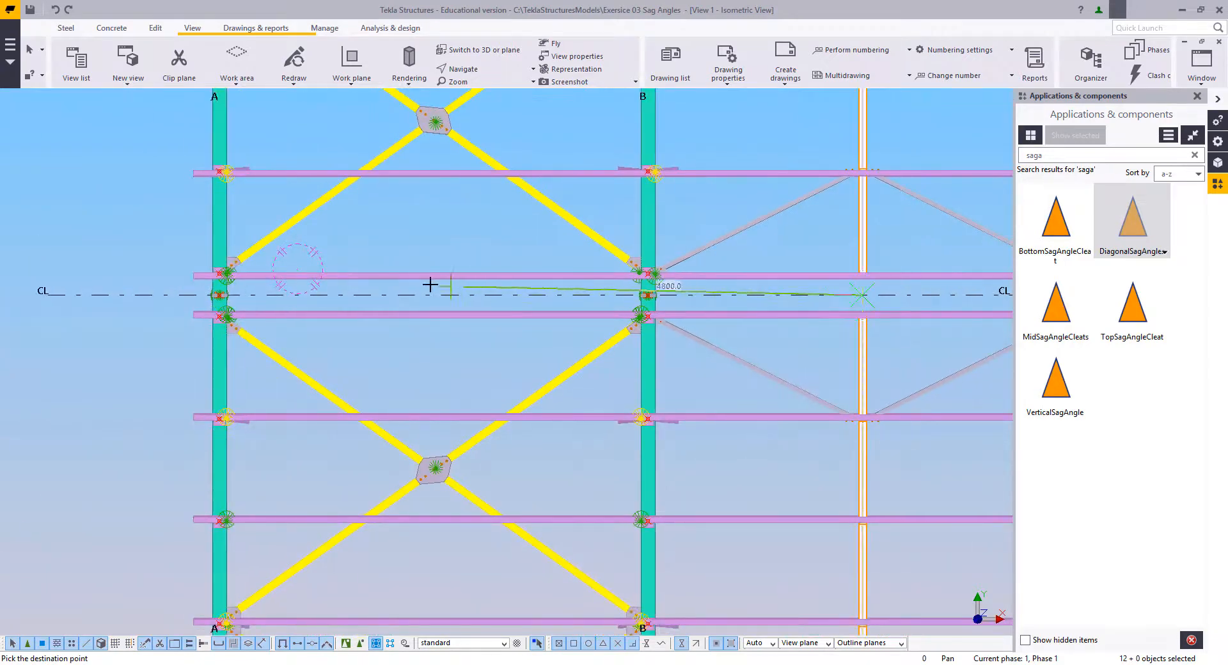
pyautogui.click(434, 297)
# Step: Create a two-point view along the edge of the copied vertical sag angle near centre line CL in bay A–B
pyautogui.scroll(3, 537, 409)
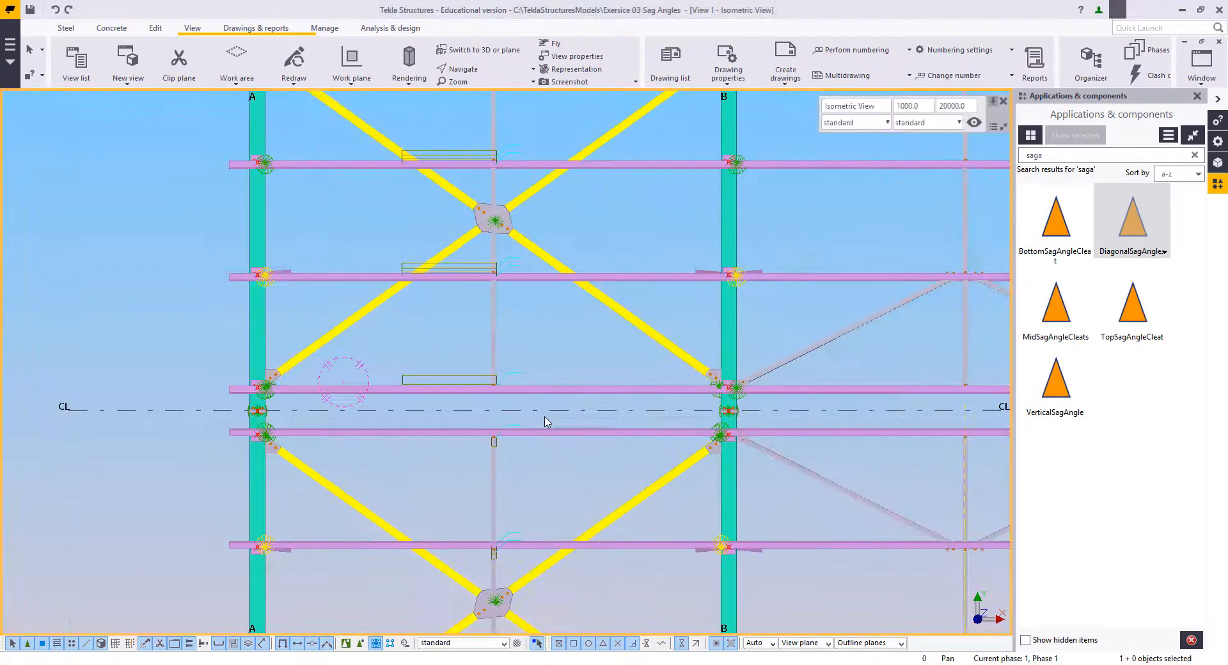
pyautogui.scroll(5, 578, 441)
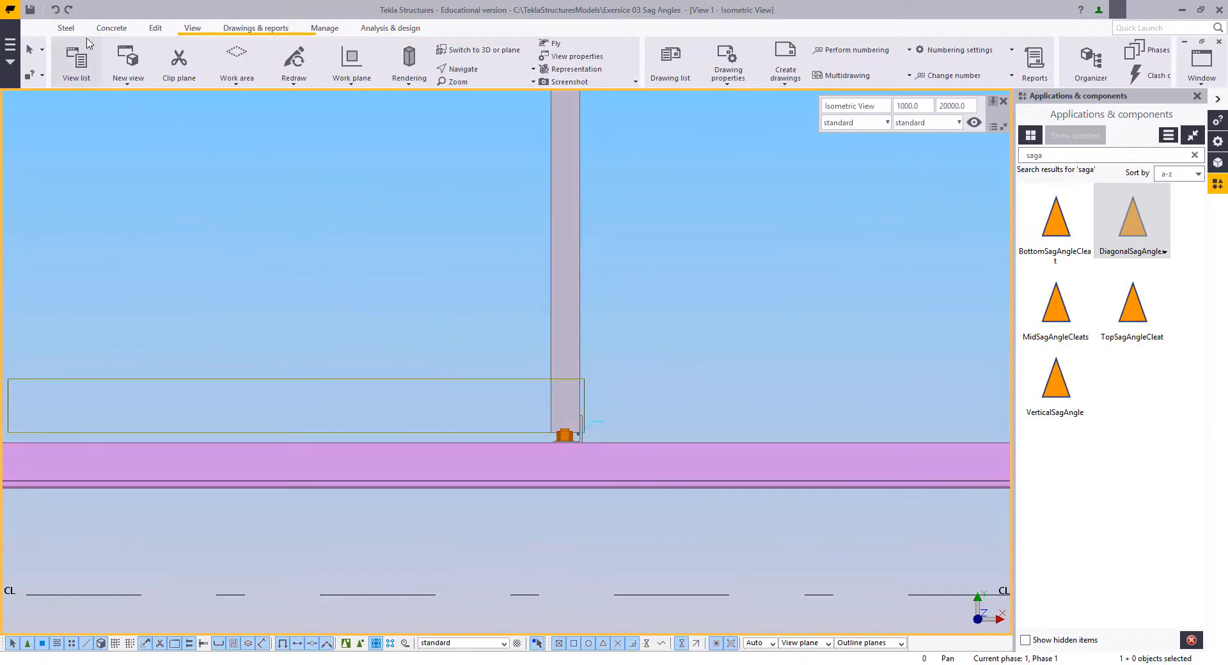
pyautogui.click(194, 36)
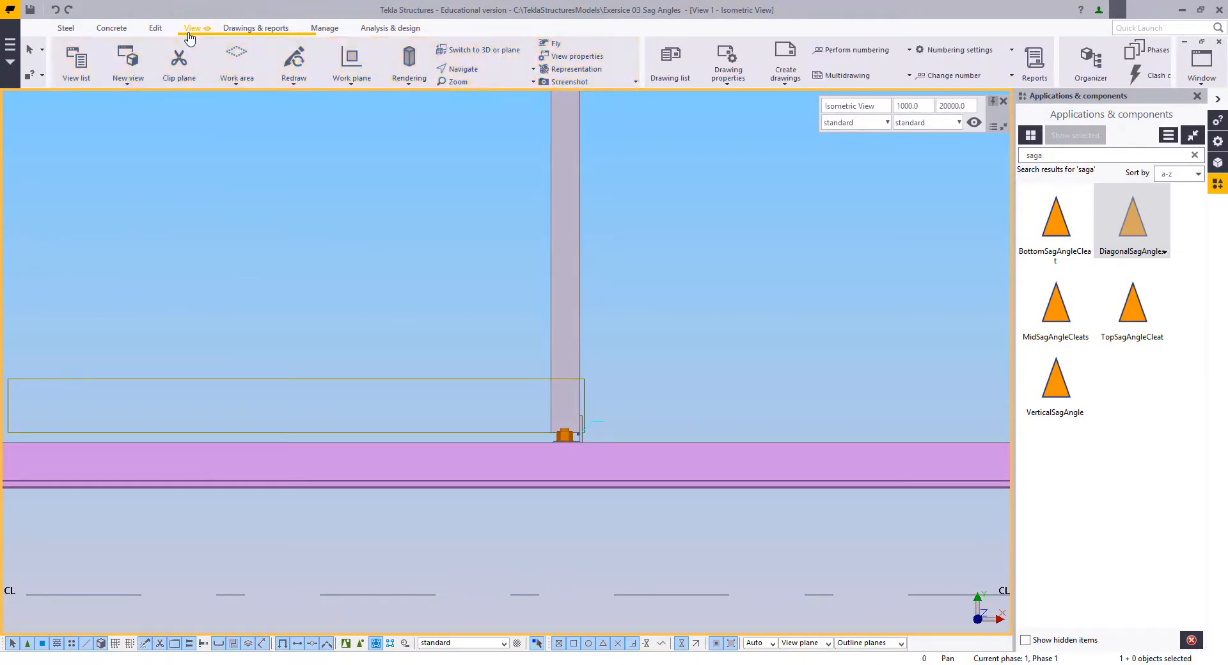
pyautogui.click(129, 71)
pyautogui.click(139, 127)
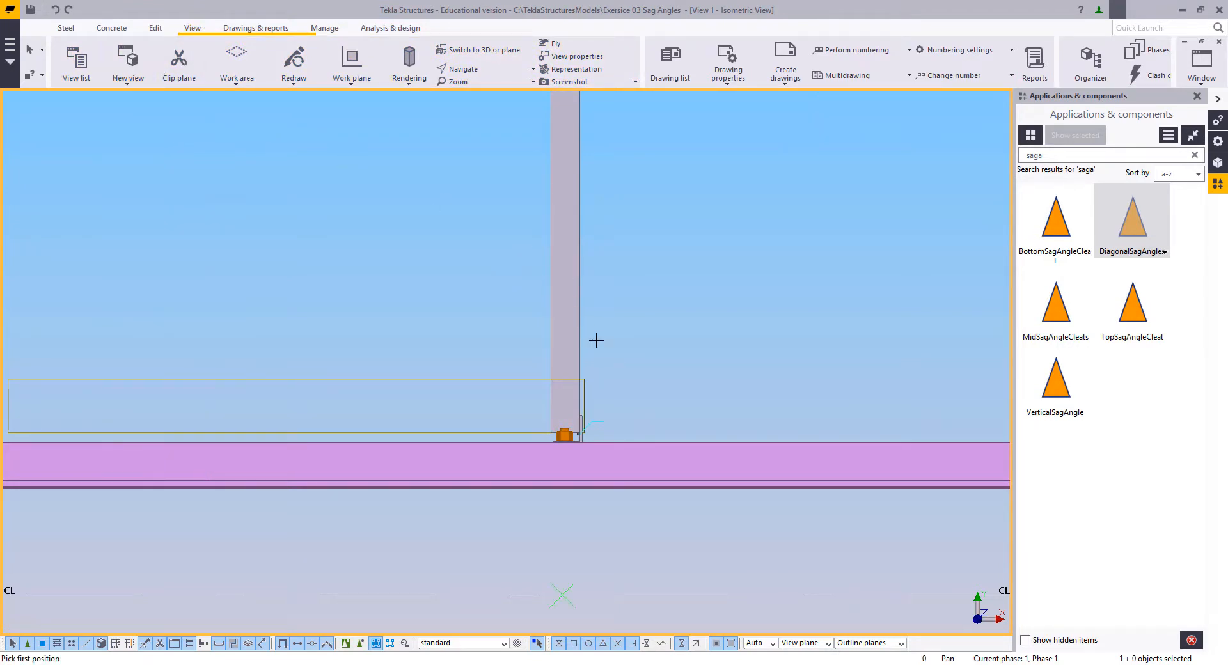
pyautogui.scroll(4, 592, 358)
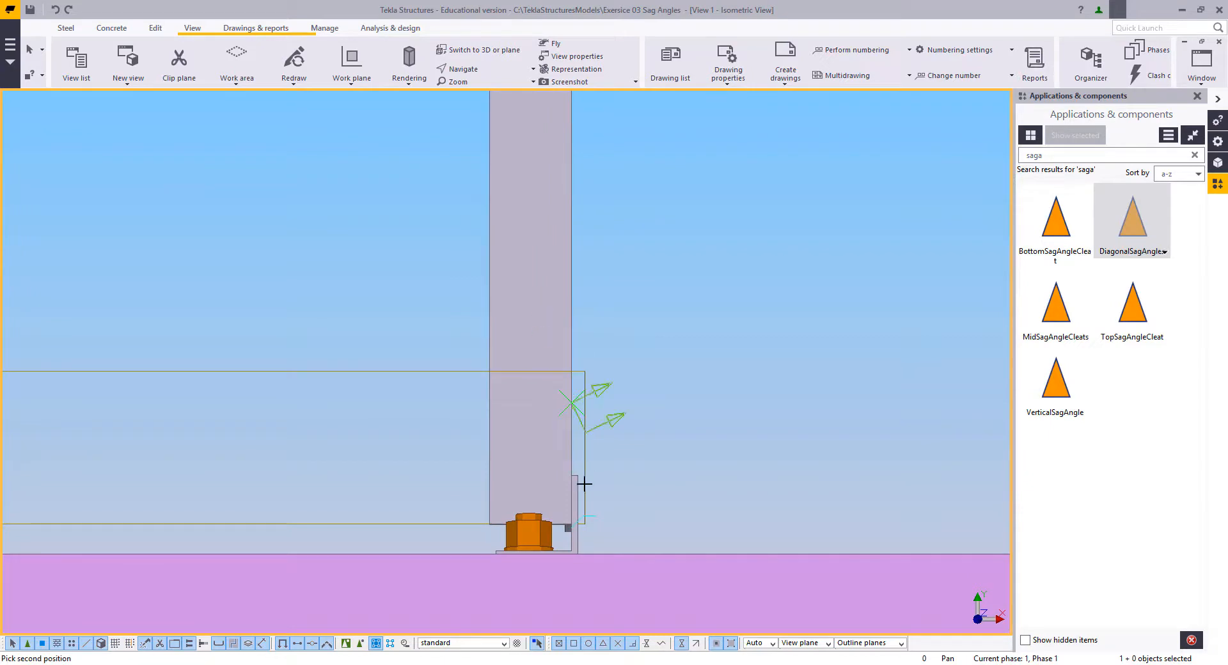
pyautogui.click(573, 231)
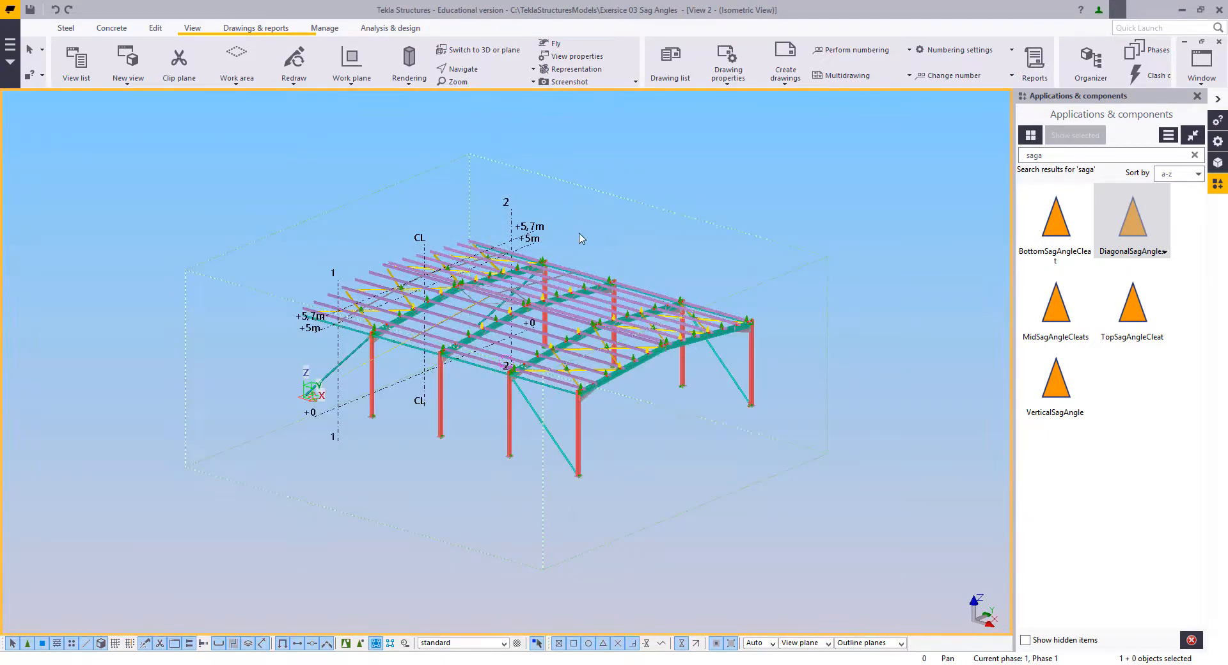
# Step: Set the new view's angle to Plane and its view depth to 100 up and 100 down
pyautogui.doubleClick(580, 238)
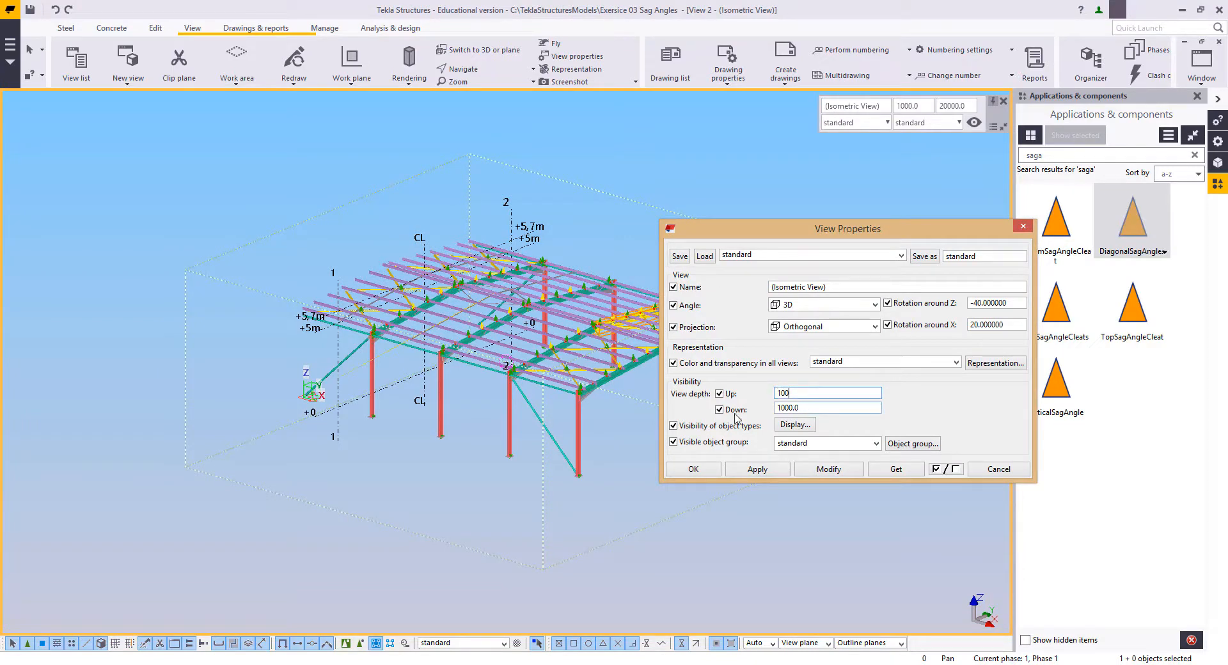
pyautogui.click(789, 307)
pyautogui.click(791, 320)
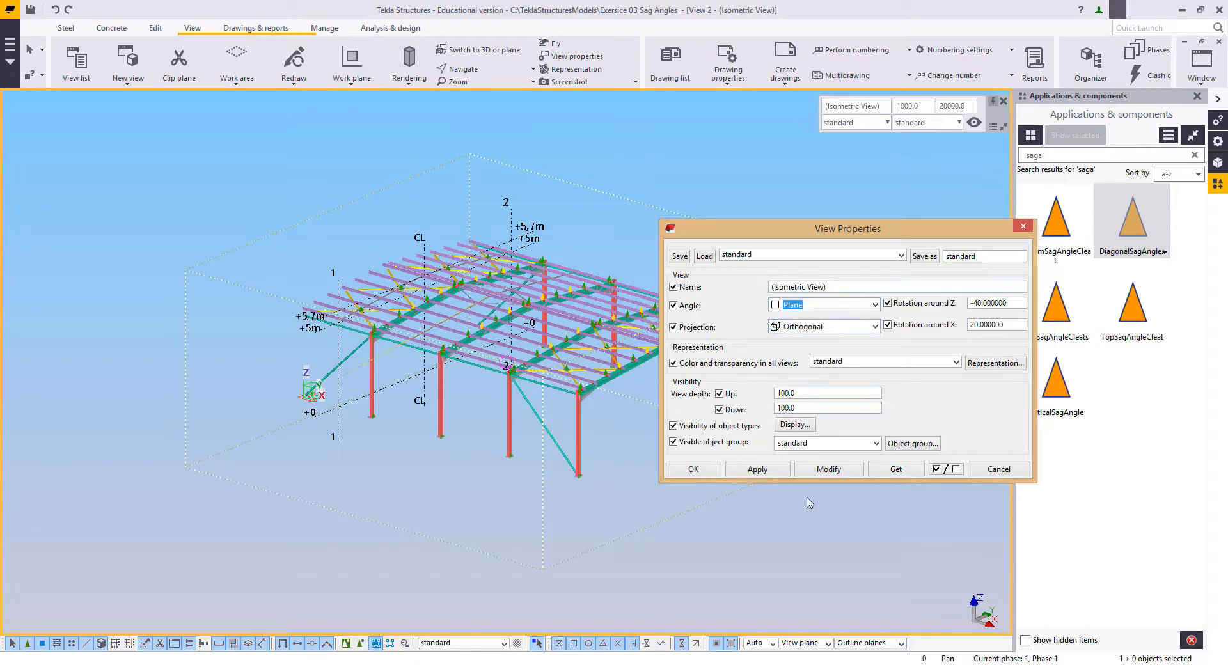
pyautogui.click(823, 473)
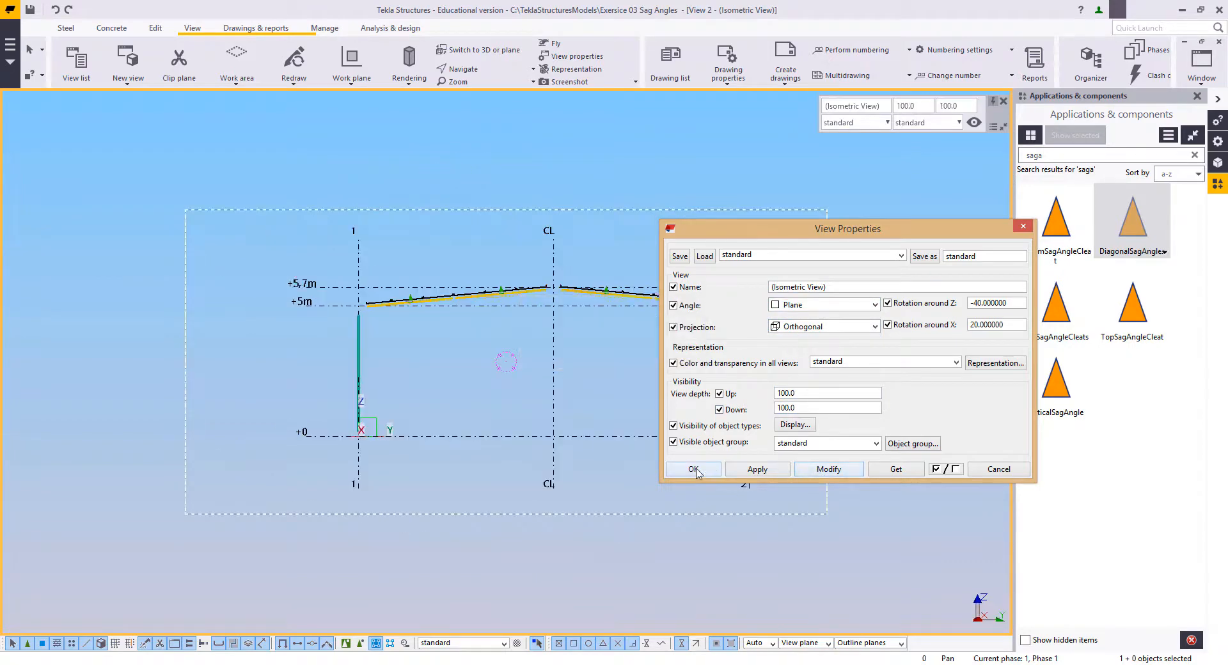
pyautogui.click(693, 469)
# Step: Examine the sag angle ends, cleats and ridge purlins around centre line CL in the section view
pyautogui.scroll(5, 563, 396)
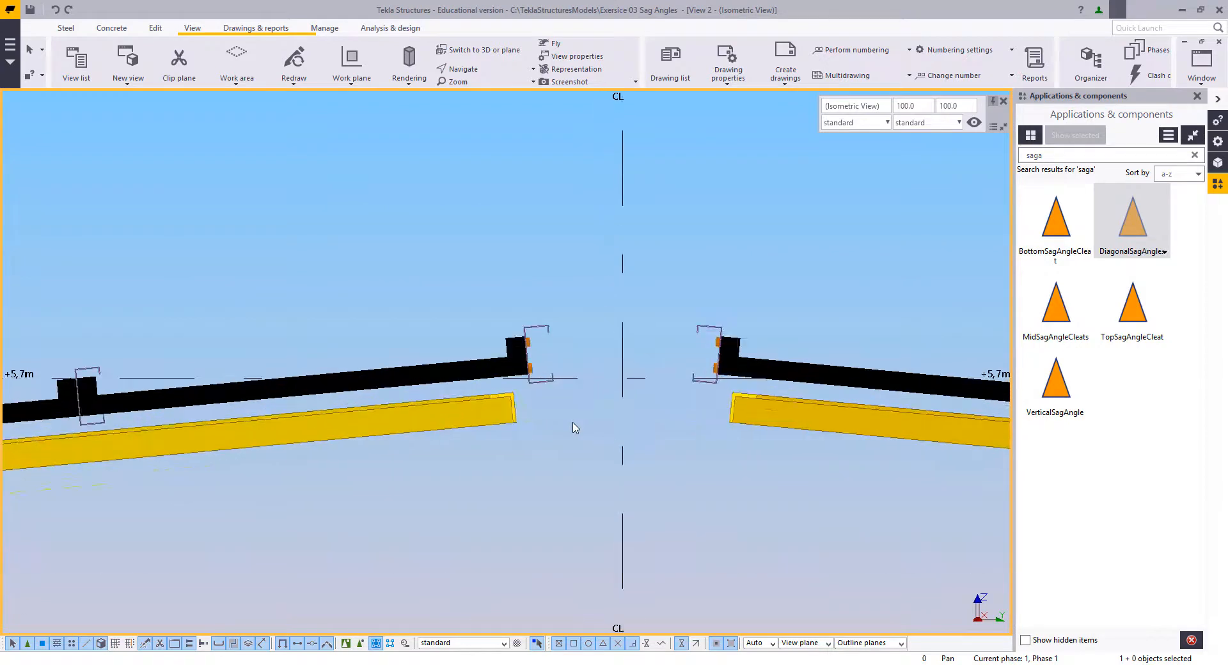
pyautogui.rightClick(518, 236)
pyautogui.click(532, 242)
pyautogui.scroll(1, 627, 367)
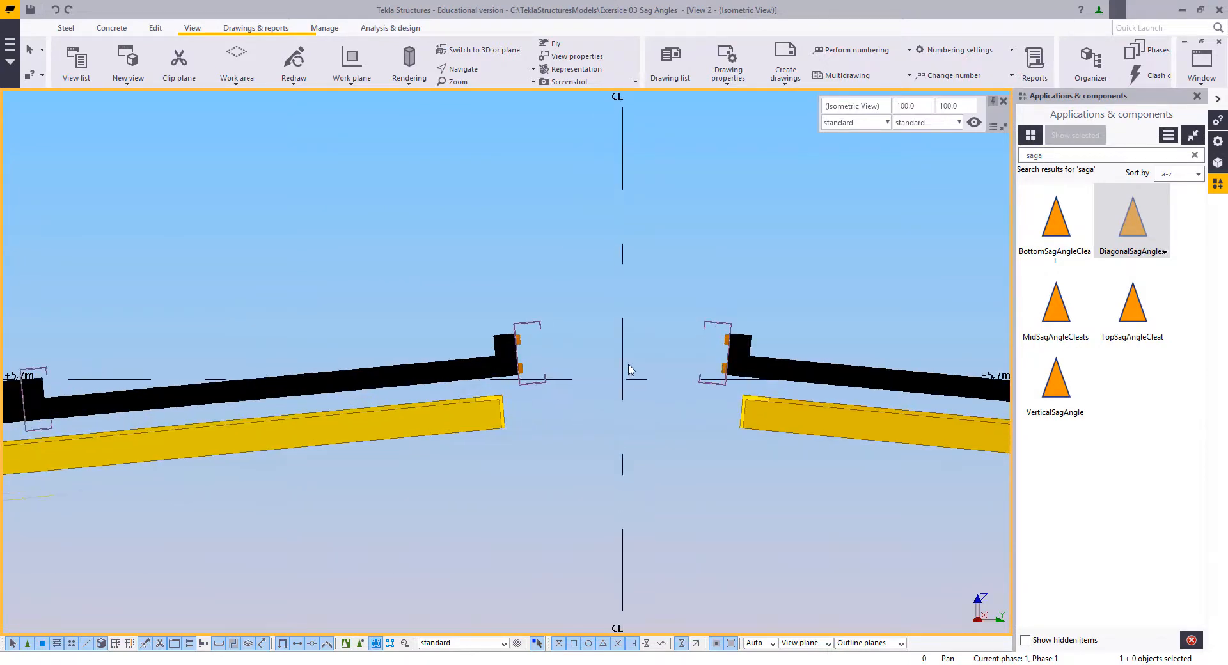
pyautogui.scroll(-6, 630, 369)
pyautogui.moveTo(629, 368); pyautogui.dragTo(651, 435, button='middle')
pyautogui.scroll(4, 642, 440)
pyautogui.moveTo(496, 377); pyautogui.dragTo(550, 371, button='middle')
pyautogui.scroll(5, 646, 398)
pyautogui.rightClick(515, 239)
pyautogui.click(534, 247)
pyautogui.scroll(-2, 527, 300)
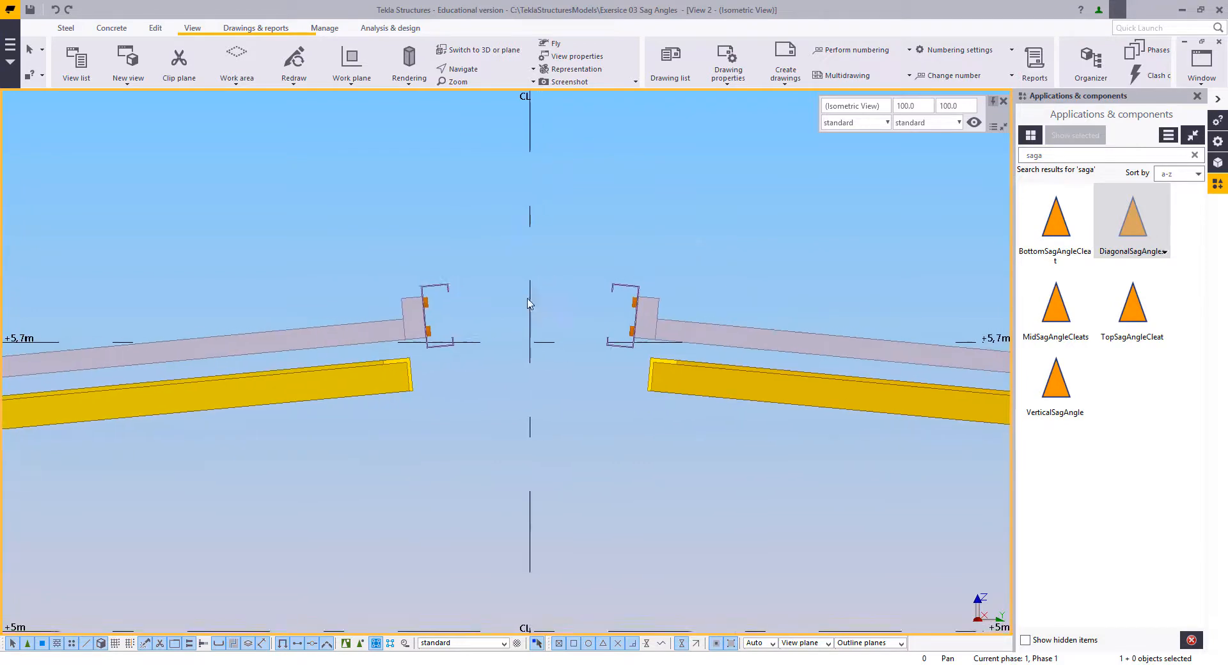
pyautogui.scroll(-2, 527, 302)
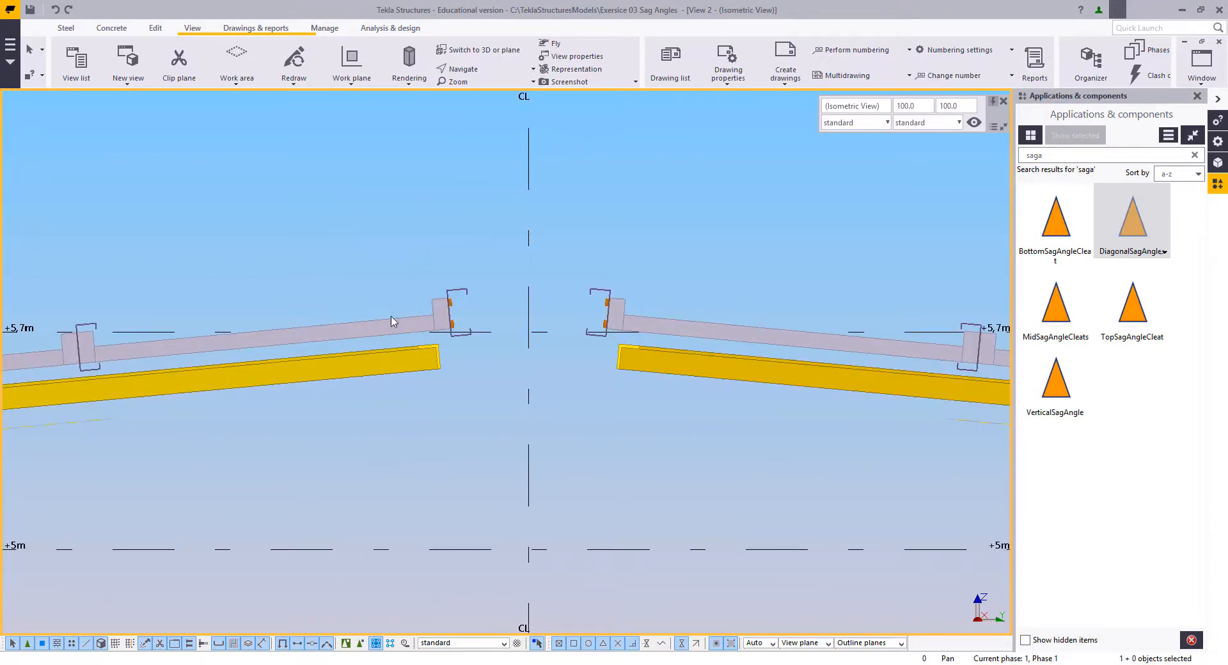
# Step: Copy the uppermost sag angle on the grid 1 slope from the lower purlin's upper corner to the ridge purlin's matching corner
pyautogui.rightClick(356, 214)
pyautogui.click(413, 235)
pyautogui.moveTo(383, 320); pyautogui.dragTo(431, 305, button='middle')
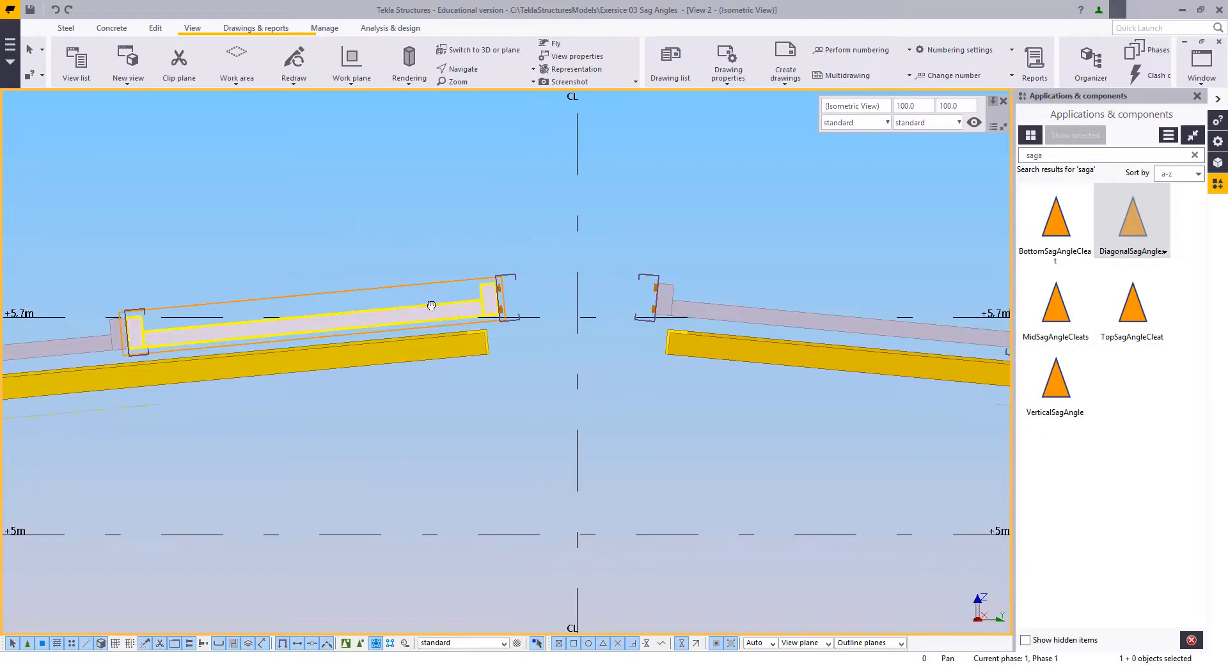
pyautogui.rightClick(303, 222)
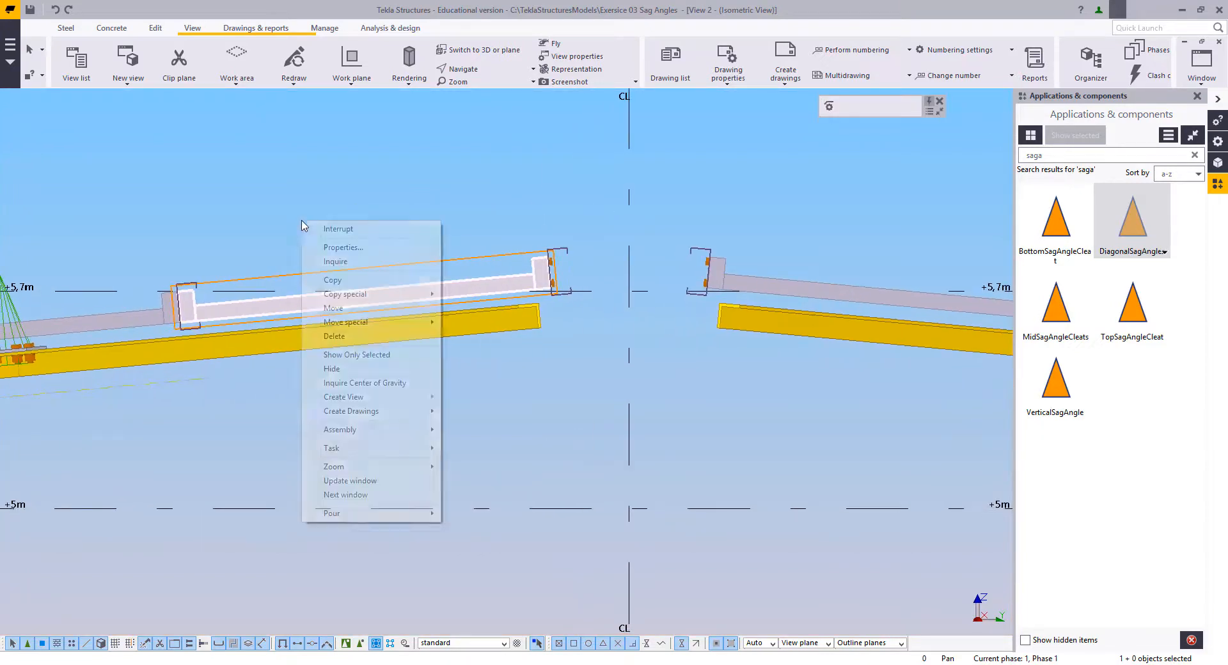
pyautogui.click(332, 285)
pyautogui.scroll(5, 205, 271)
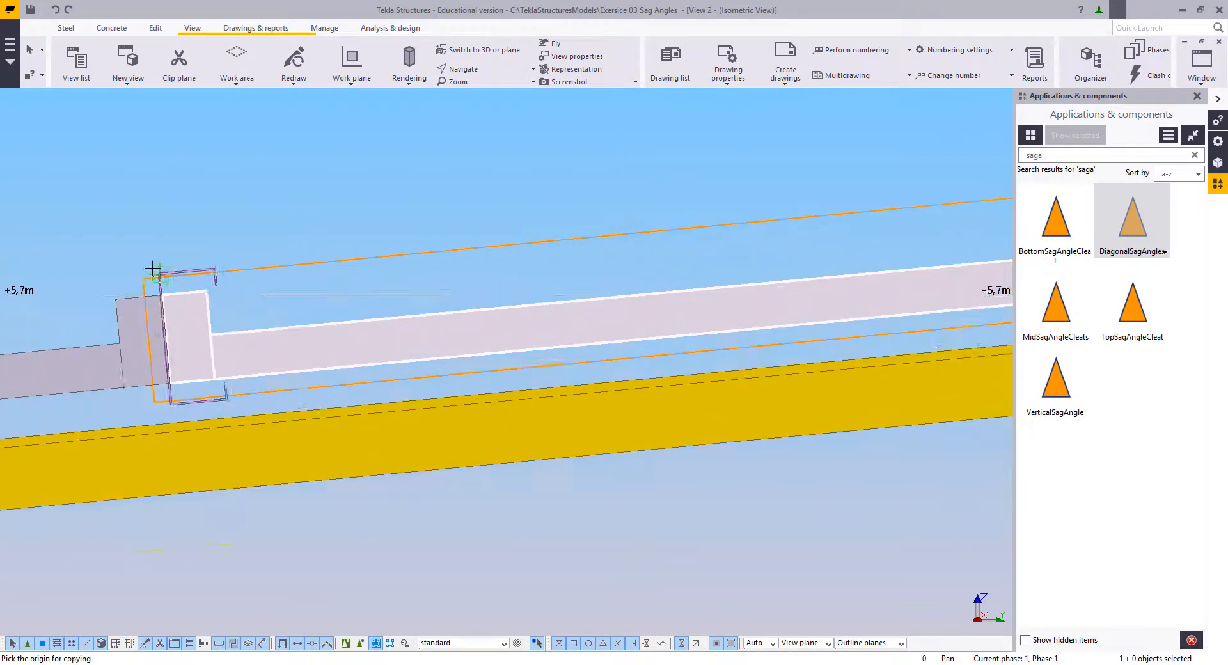
pyautogui.click(159, 275)
pyautogui.scroll(-4, 467, 197)
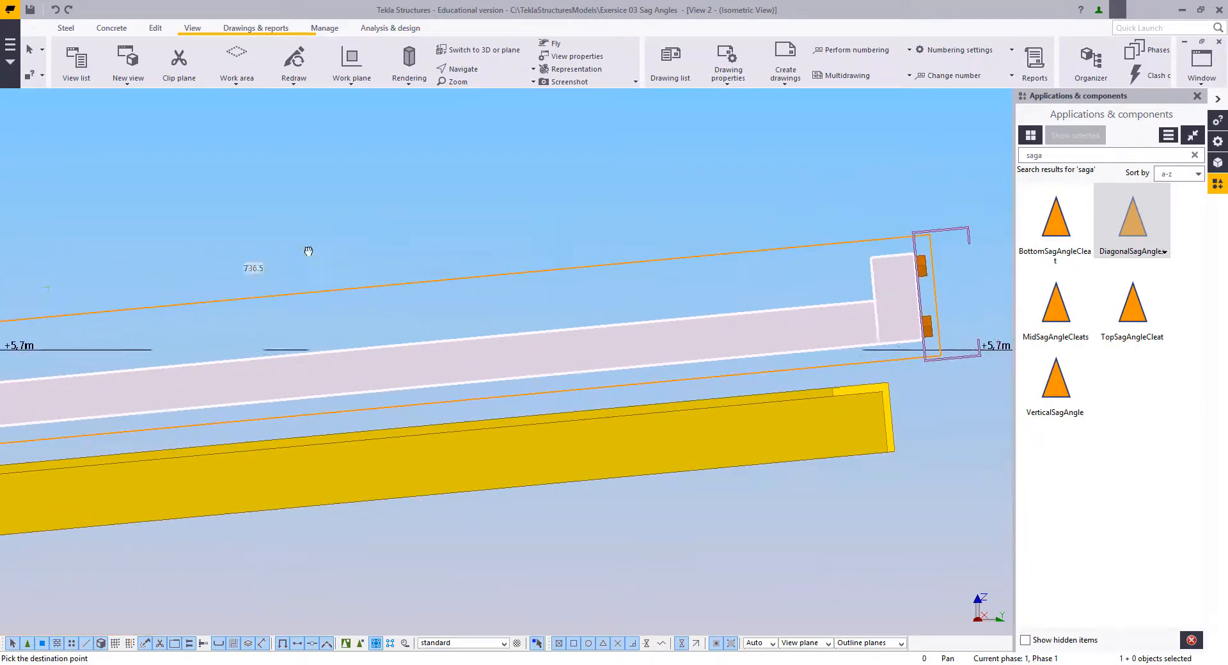
pyautogui.scroll(5, 486, 256)
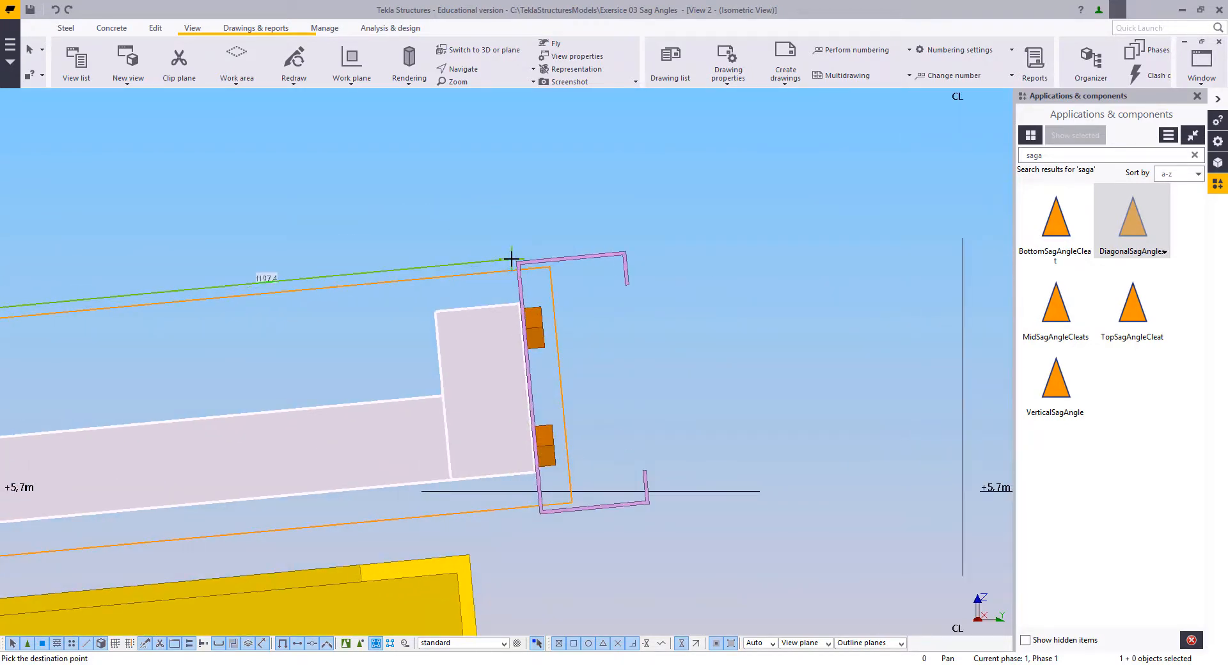
pyautogui.click(516, 263)
pyautogui.scroll(-3, 432, 242)
pyautogui.rightClick(387, 198)
pyautogui.click(411, 209)
pyautogui.scroll(-2, 563, 220)
pyautogui.moveTo(576, 223); pyautogui.dragTo(288, 211, button='middle')
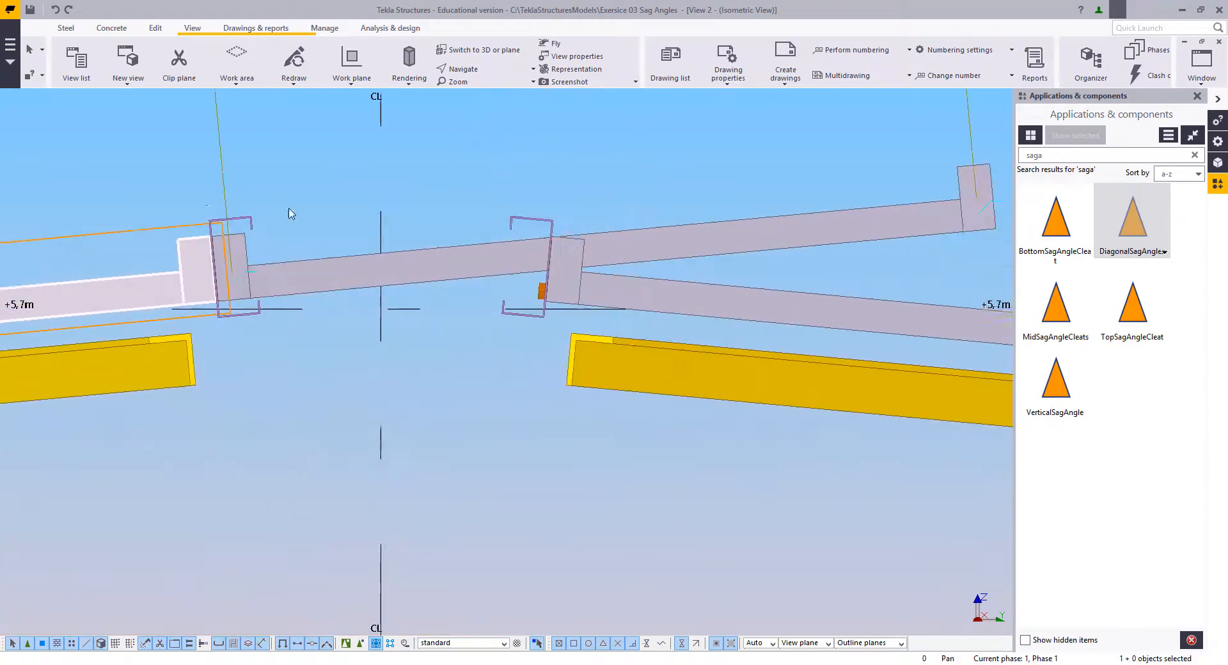
# Step: Copy the uppermost sag angle on the slope opposite grid 1 from the lower purlin's upper corner to the ridge purlin's matching corner
pyautogui.click(699, 309)
pyautogui.moveTo(767, 313); pyautogui.dragTo(289, 246, button='middle')
pyautogui.scroll(2, 723, 277)
pyautogui.moveTo(724, 277); pyautogui.dragTo(378, 271, button='middle')
pyautogui.rightClick(606, 173)
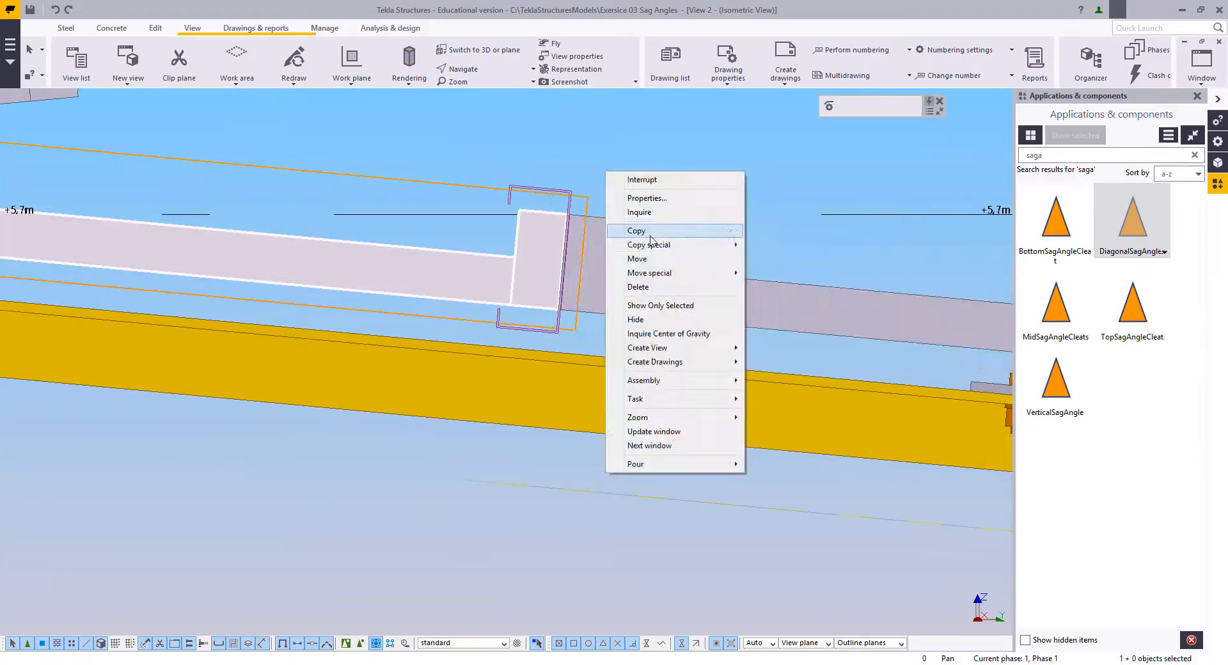
pyautogui.click(643, 232)
pyautogui.scroll(3, 628, 267)
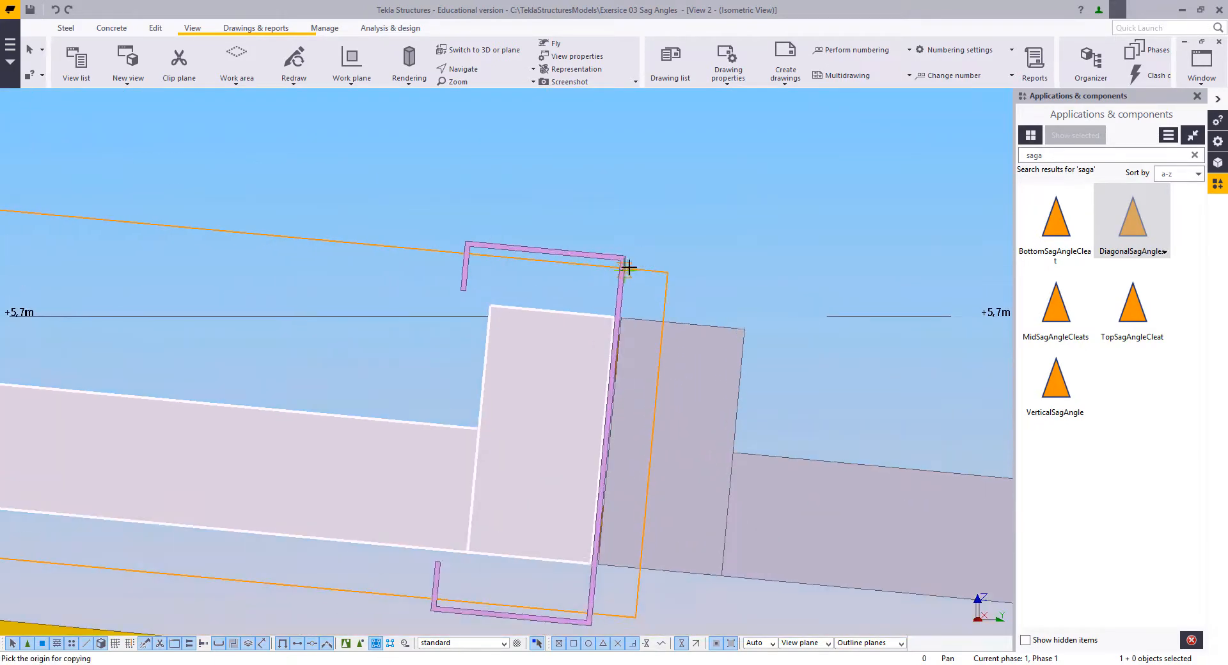
pyautogui.click(626, 257)
pyautogui.scroll(-3, 227, 318)
pyautogui.moveTo(227, 318); pyautogui.dragTo(904, 397, button='middle')
pyautogui.moveTo(294, 313); pyautogui.dragTo(704, 313, button='middle')
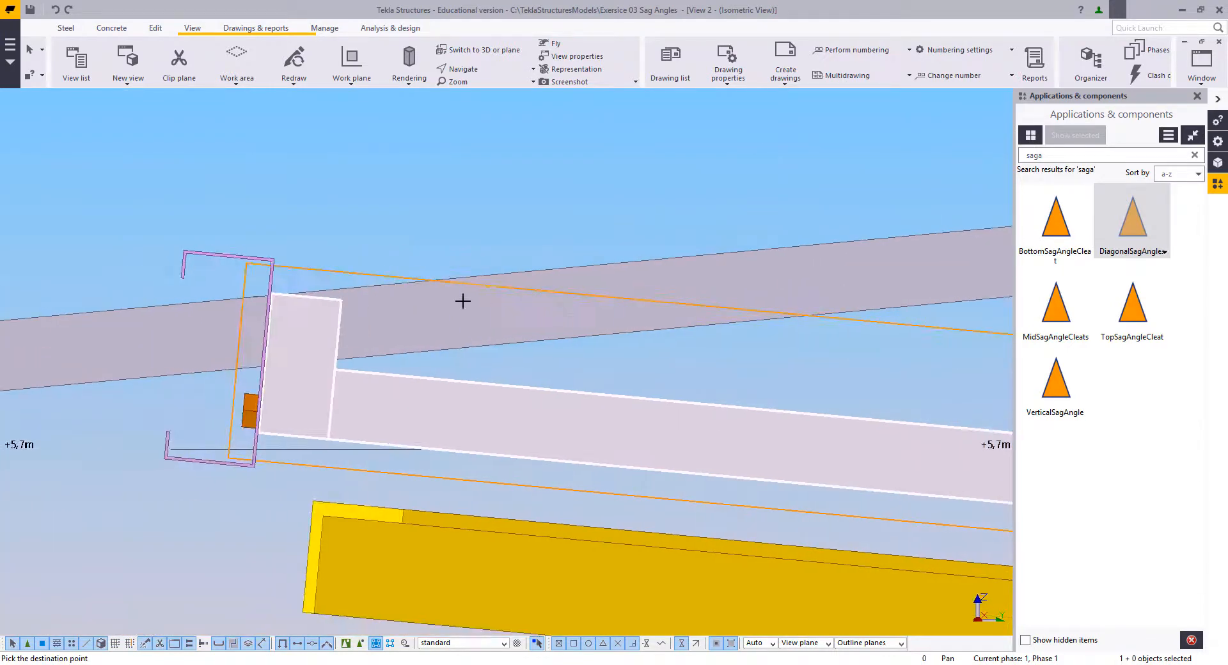
pyautogui.scroll(3, 260, 259)
pyautogui.moveTo(260, 259); pyautogui.dragTo(493, 248, button='middle')
pyautogui.click(512, 247)
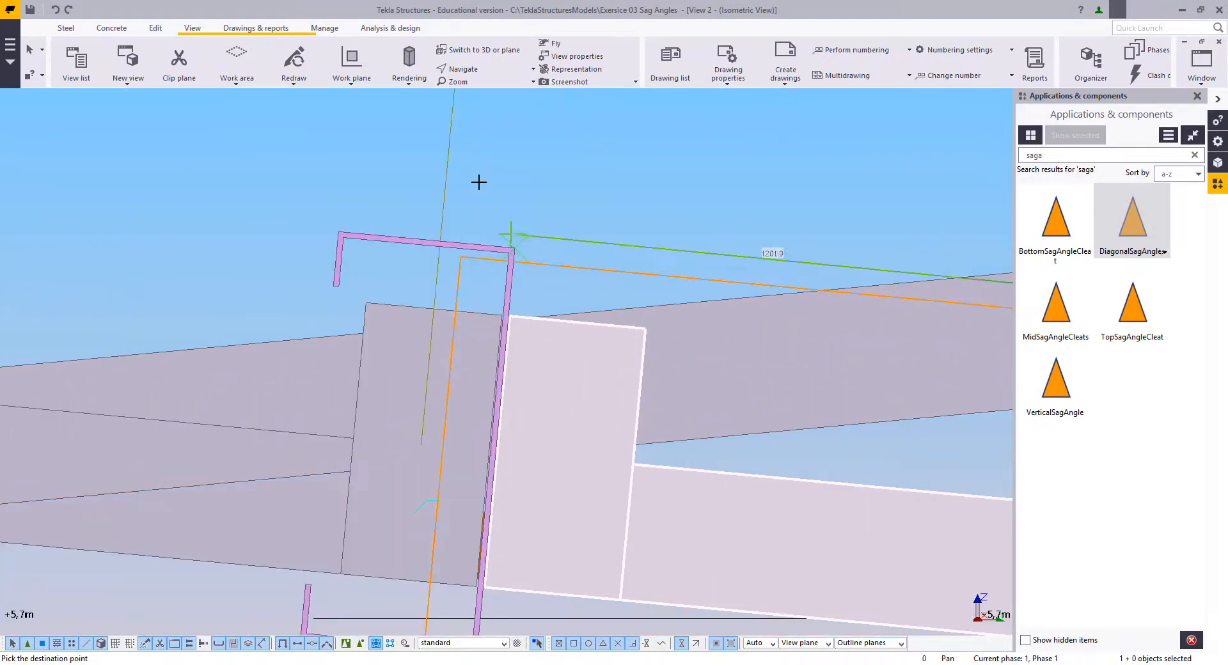
pyautogui.rightClick(481, 177)
pyautogui.click(505, 202)
pyautogui.scroll(-2, 505, 218)
pyautogui.moveTo(342, 307); pyautogui.dragTo(743, 299, button='middle')
pyautogui.scroll(-3, 575, 314)
pyautogui.rightClick(446, 201)
pyautogui.click(473, 209)
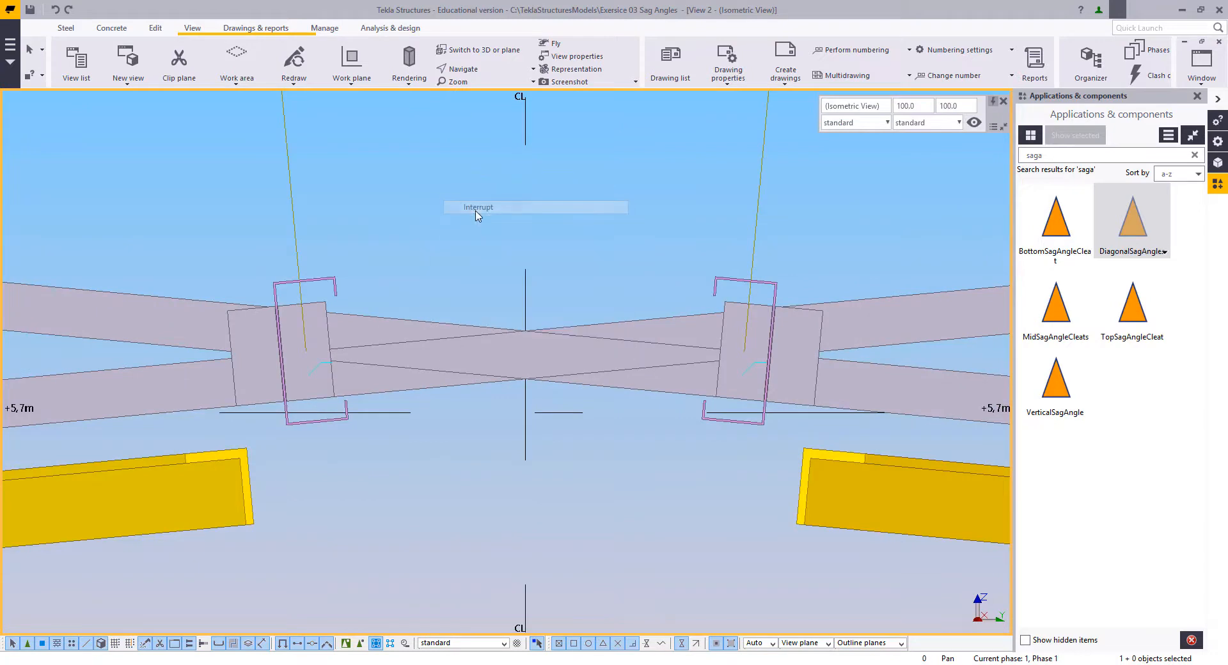
# Step: Make the parts transparent and inspect the bolts joining the sag angle cleats through the grid 1 side ridge purlin
pyautogui.rightClick(488, 248)
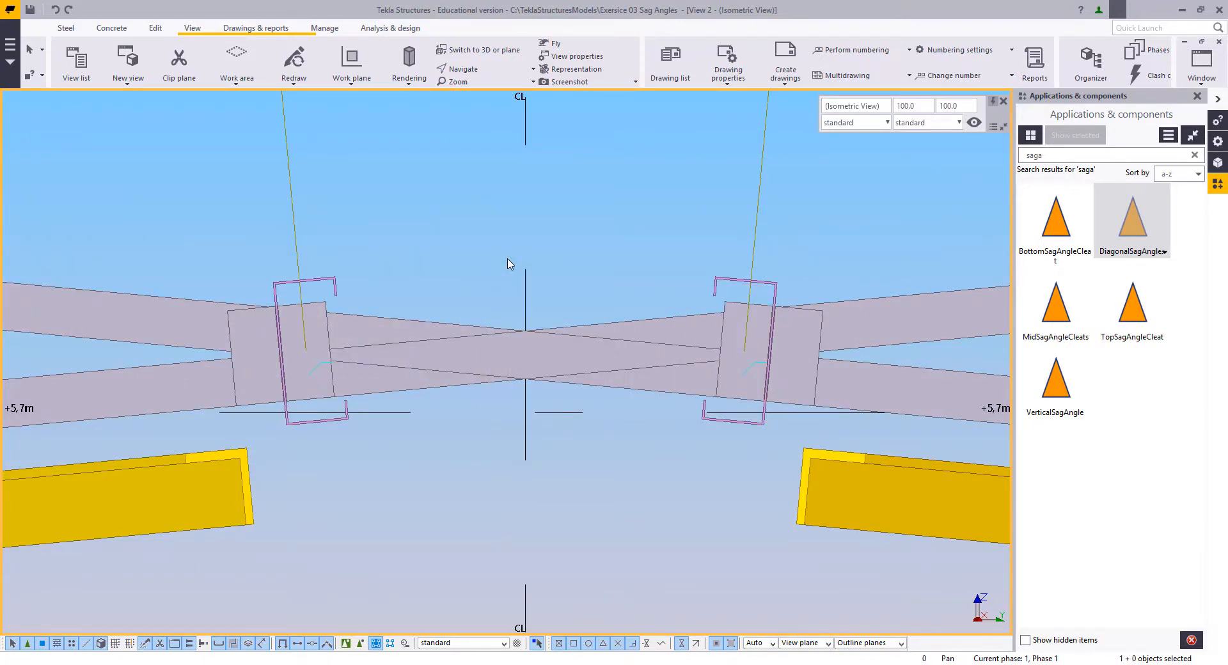
pyautogui.hotkey('ctrl', '2')
pyautogui.scroll(5, 384, 307)
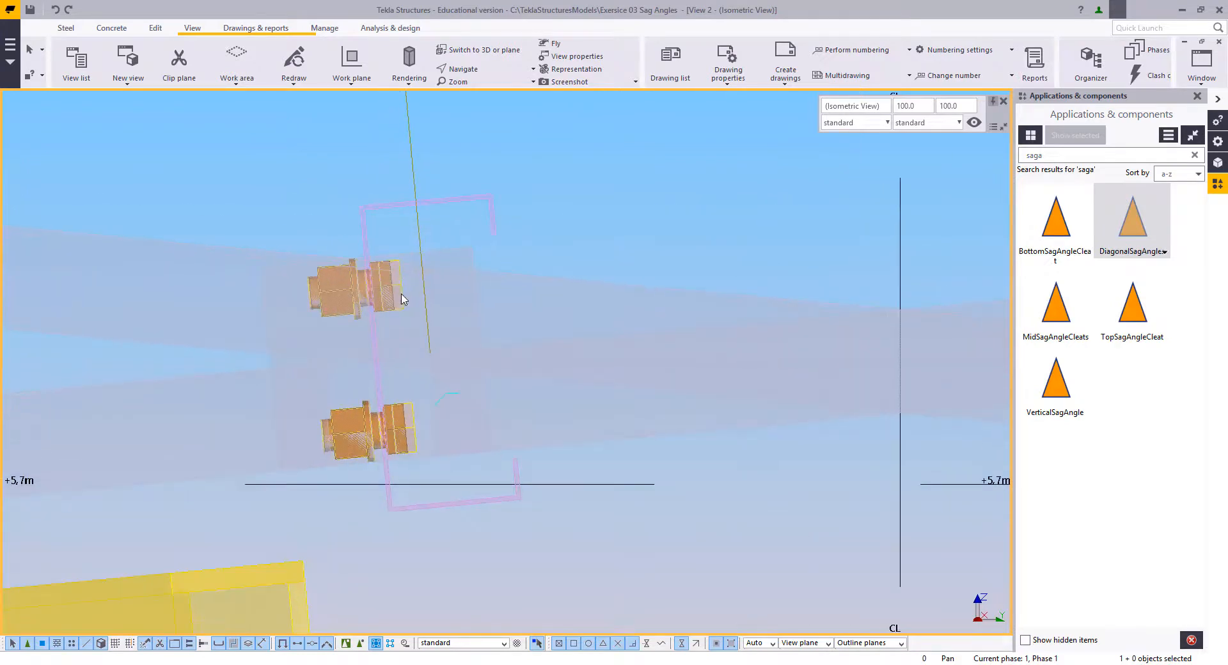
pyautogui.click(397, 321)
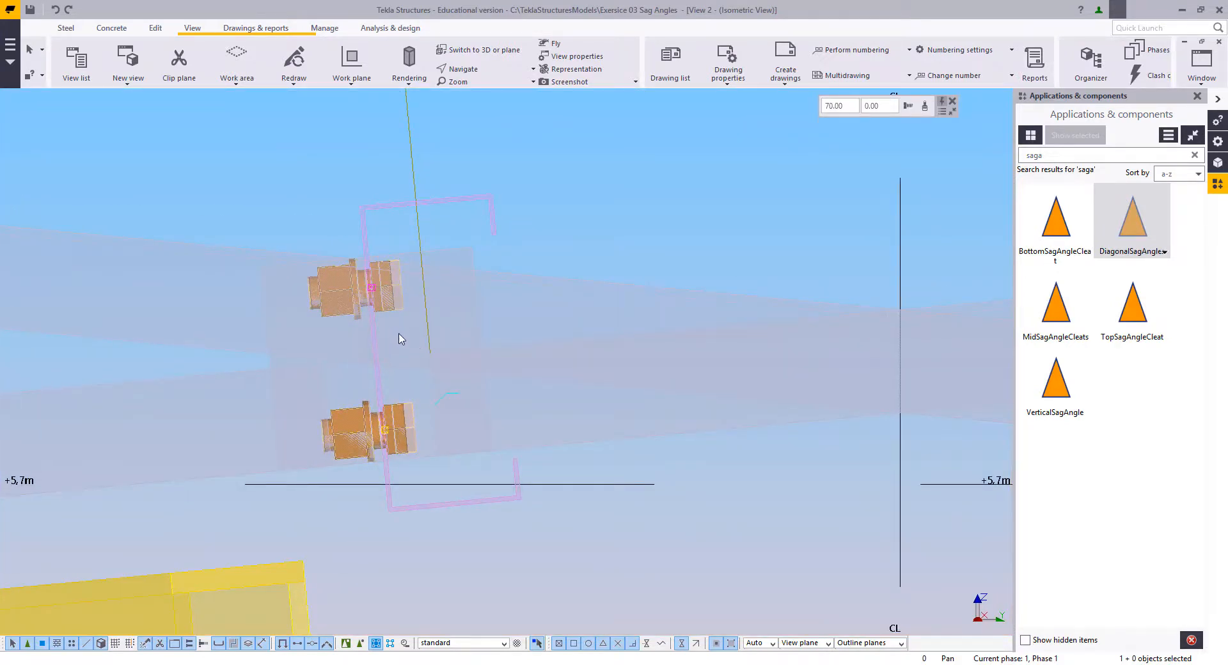
pyautogui.scroll(2, 401, 339)
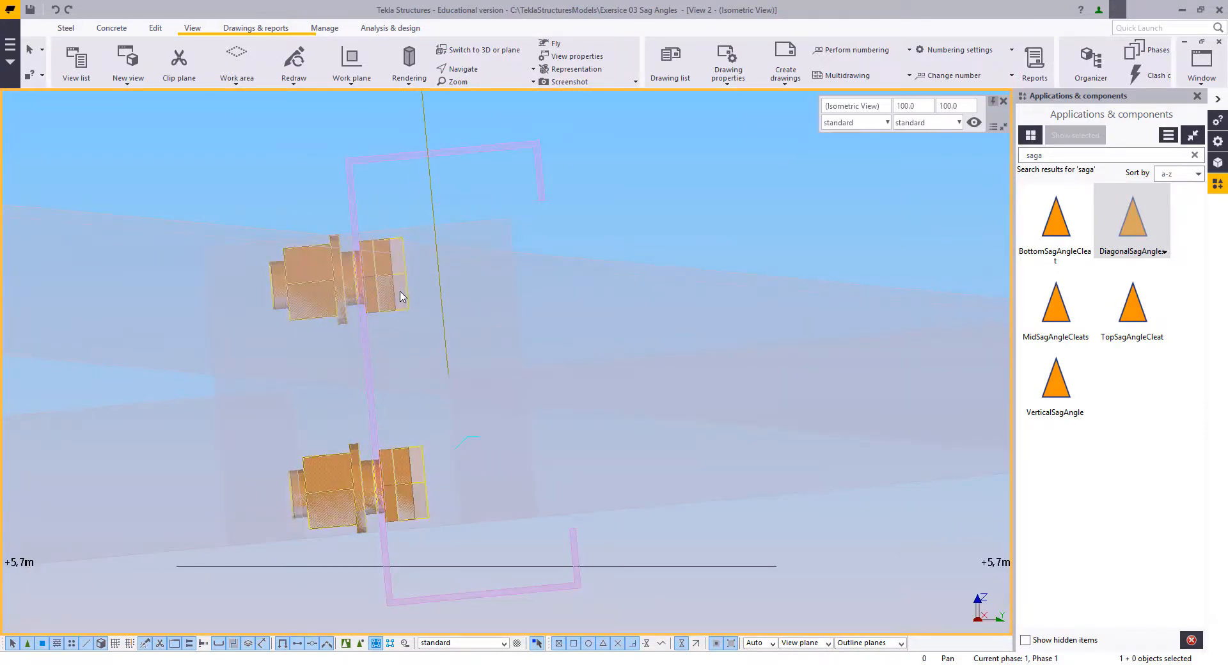
pyautogui.click(397, 384)
# Step: Reassign the bolted parts at the opposite ridge purlin, bolting the outer cleat to the purlin and the copied sag angle's cleat
pyautogui.scroll(-3, 337, 349)
pyautogui.keyDown('ctrl'); pyautogui.moveTo(195, 329); pyautogui.dragTo(632, 323, button='middle'); pyautogui.keyUp('ctrl')
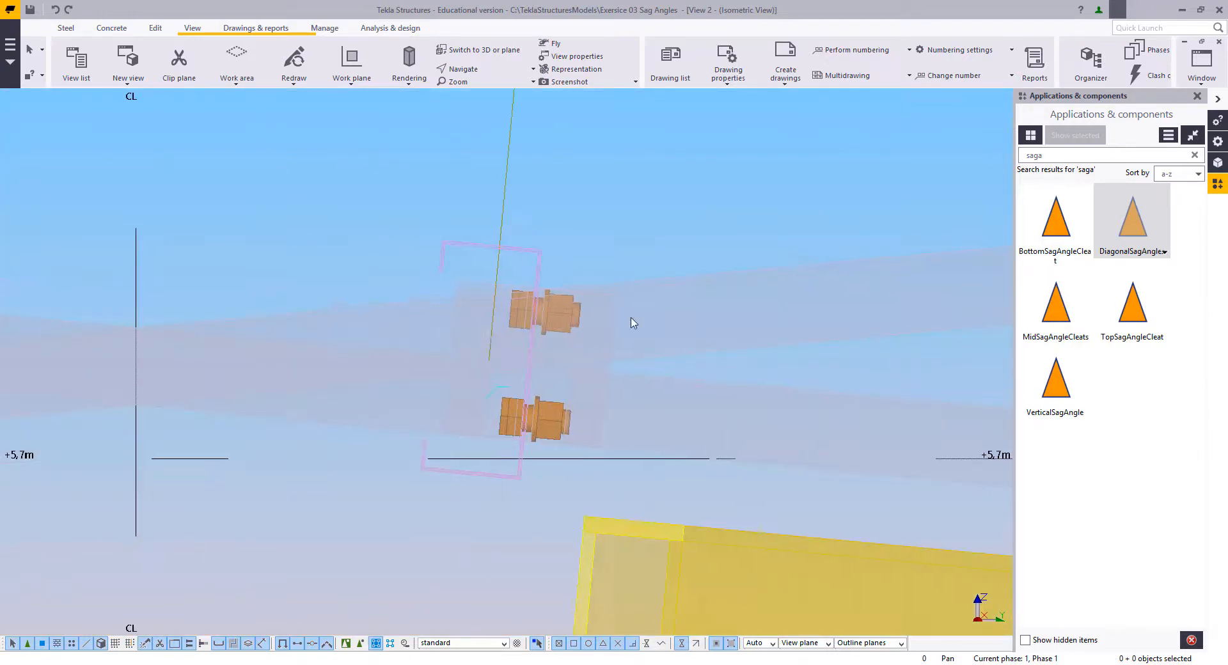
pyautogui.scroll(4, 576, 313)
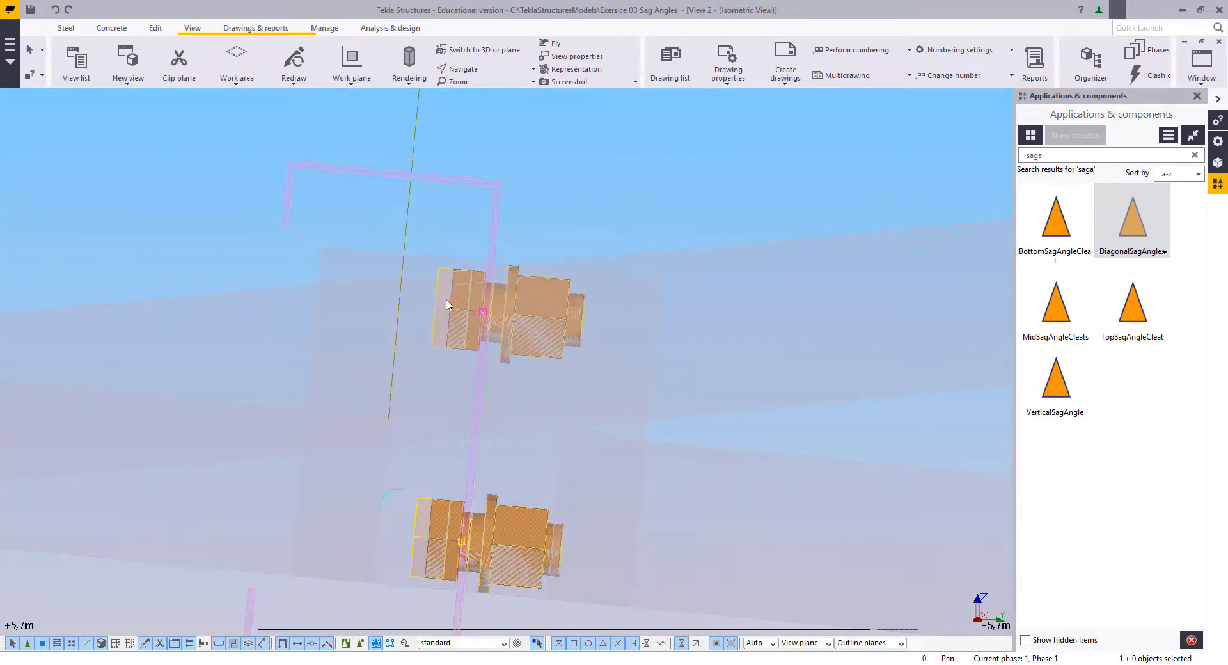
pyautogui.rightClick(412, 177)
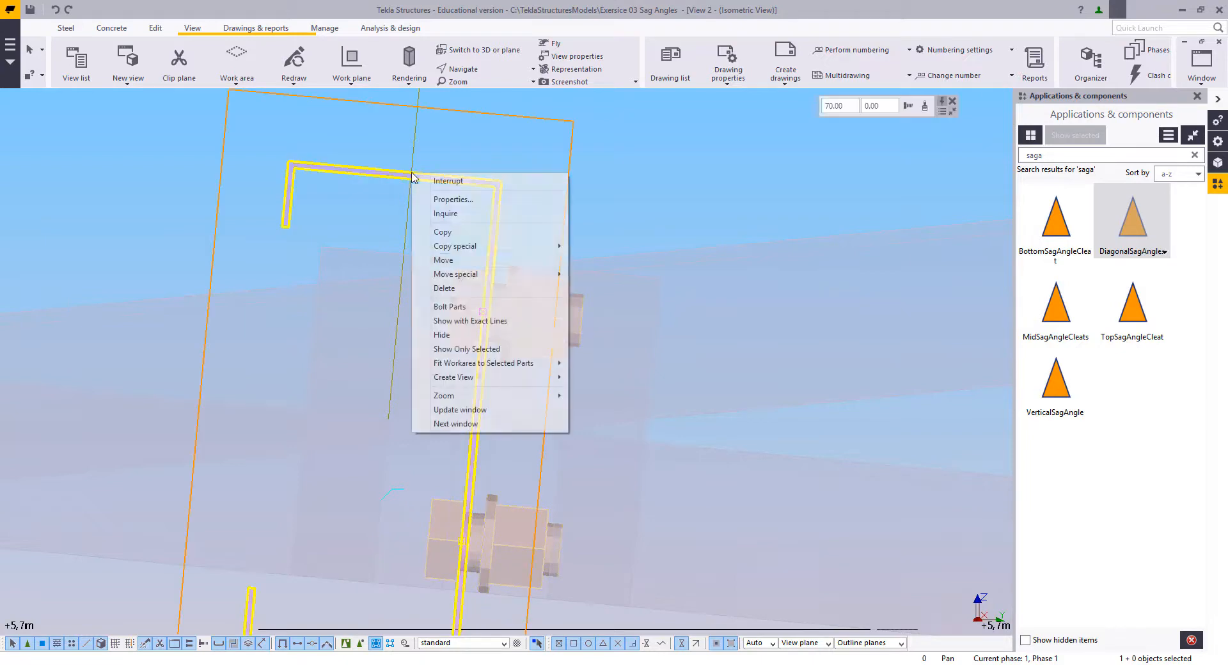
pyautogui.click(450, 306)
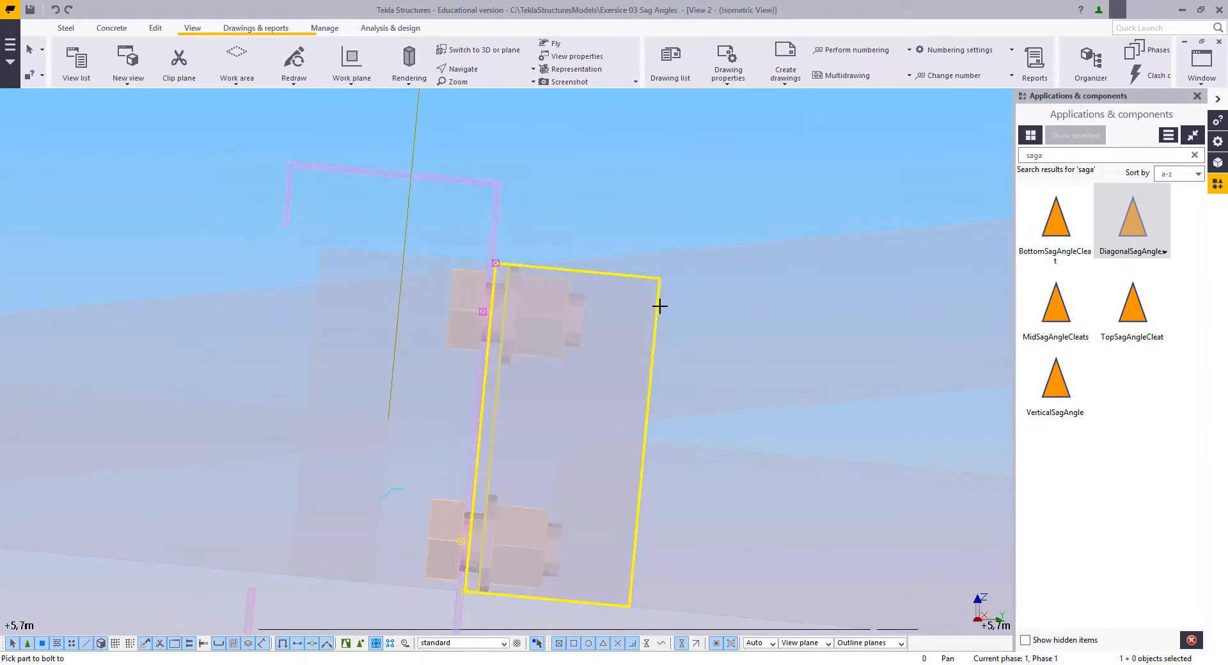
pyautogui.click(659, 307)
pyautogui.click(501, 242)
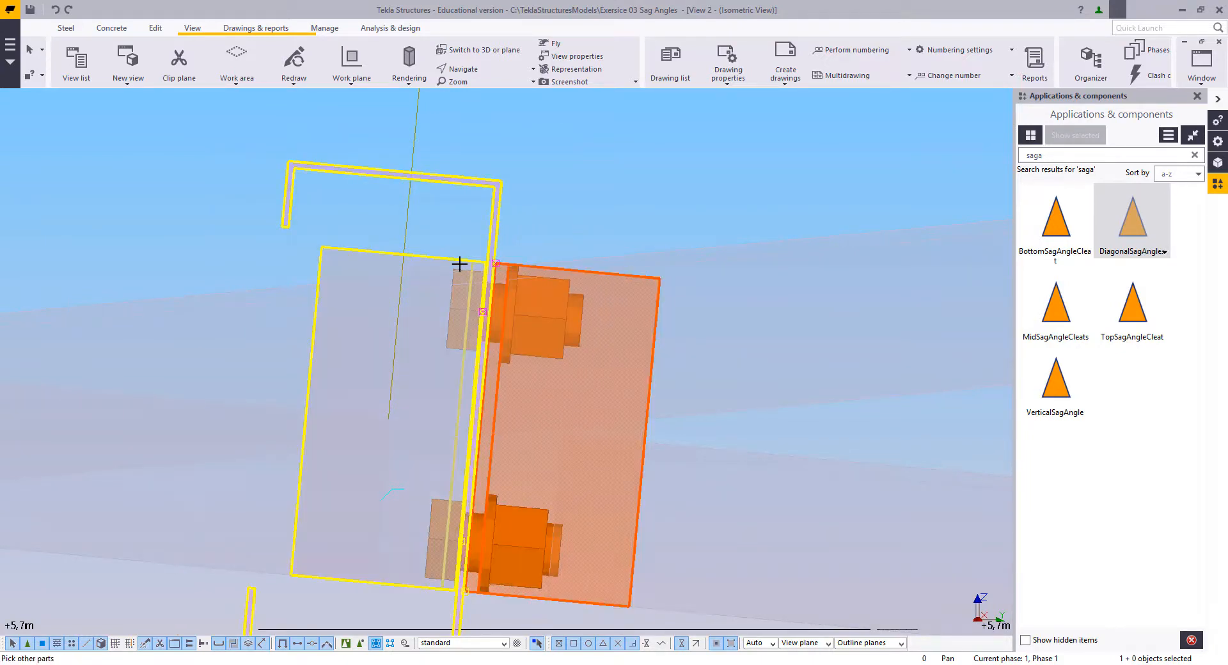
pyautogui.middleClick(490, 237)
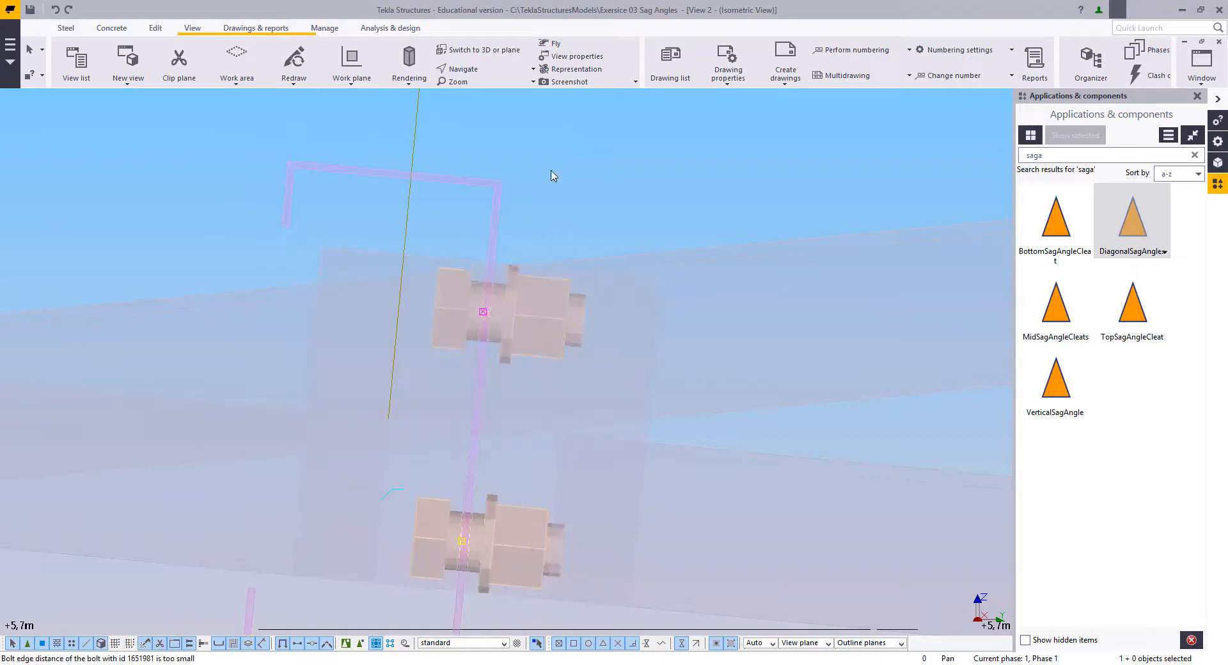
pyautogui.click(698, 179)
# Step: Enable component selection and delete the cleat at the free end of the copied sag angle that overhangs the grid 1 slope
pyautogui.scroll(-2, 447, 298)
pyautogui.moveTo(447, 298); pyautogui.dragTo(758, 352, button='middle')
pyautogui.scroll(-2, 605, 332)
pyautogui.moveTo(606, 332); pyautogui.dragTo(761, 282, button='middle')
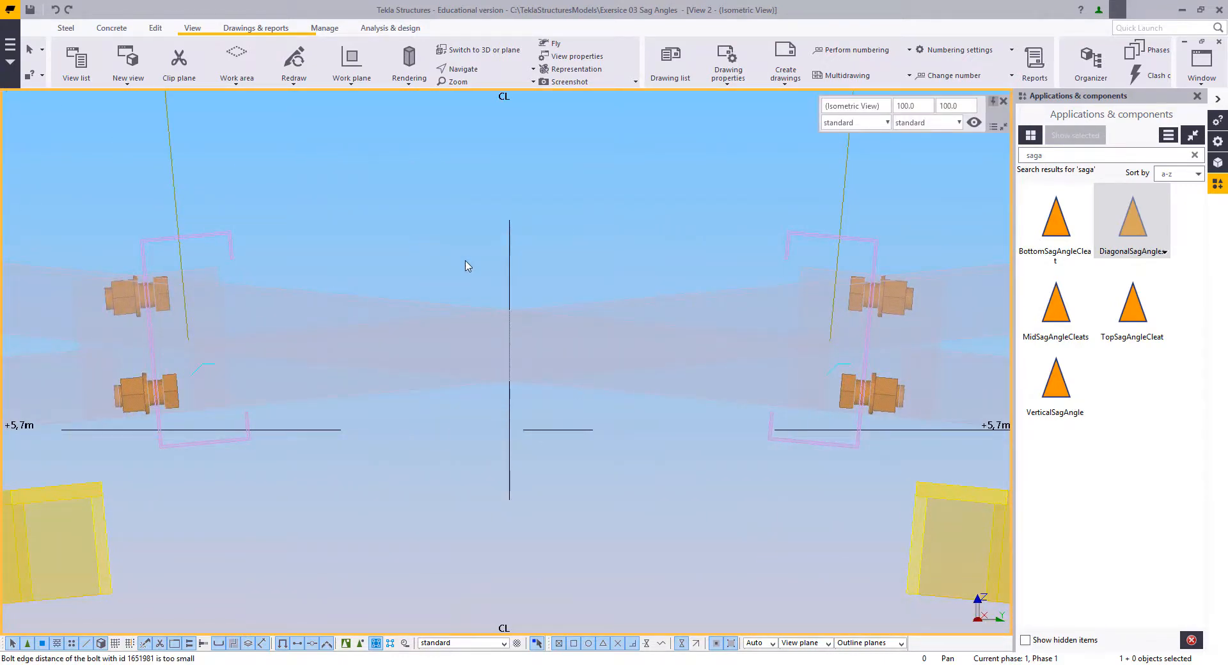
pyautogui.moveTo(412, 354); pyautogui.dragTo(411, 359, button='middle')
pyautogui.scroll(-2, 403, 378)
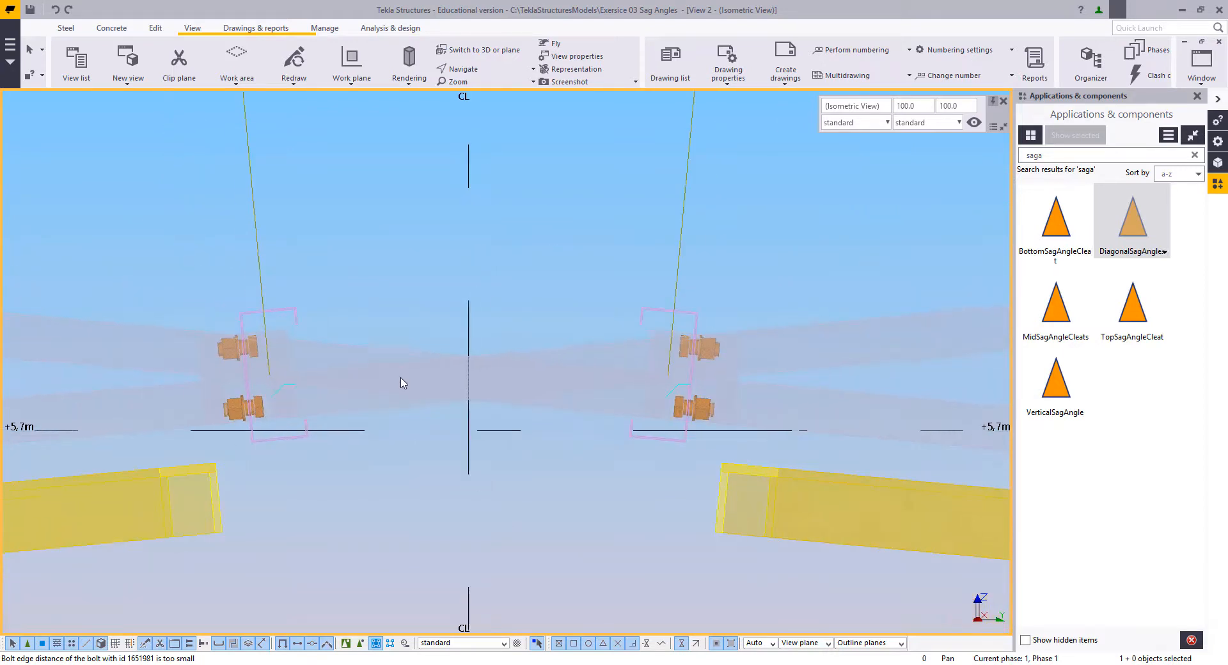
pyautogui.moveTo(301, 375); pyautogui.dragTo(386, 398, button='middle')
pyautogui.scroll(3, 403, 404)
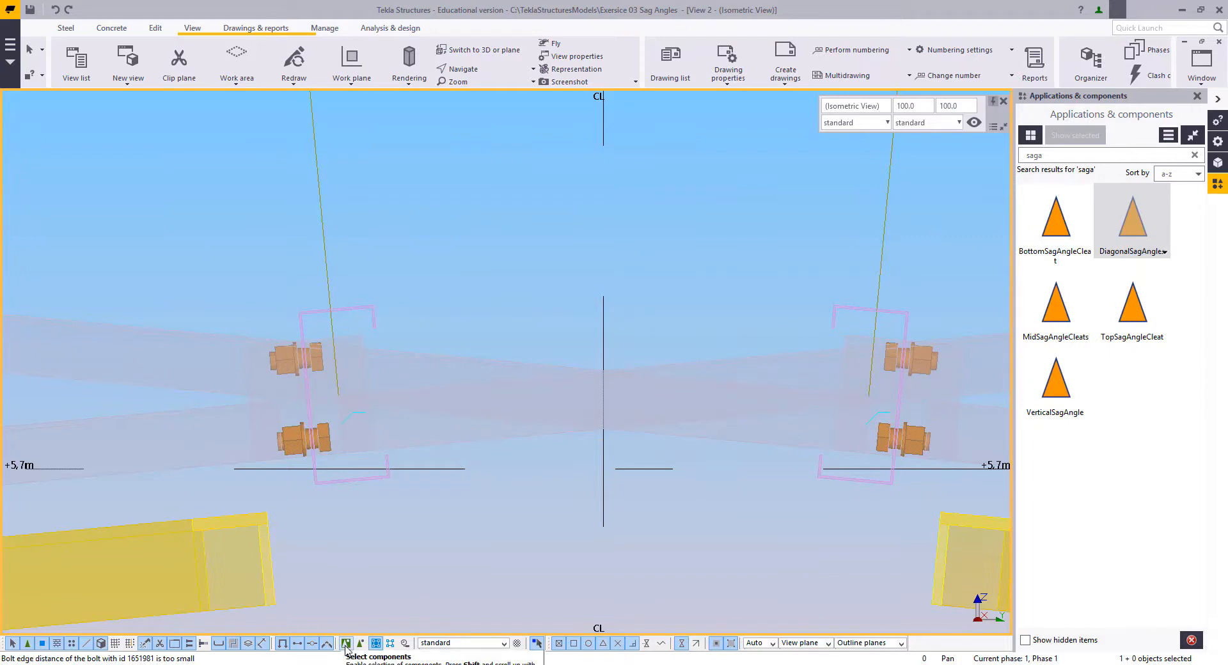
pyautogui.scroll(-4, 457, 509)
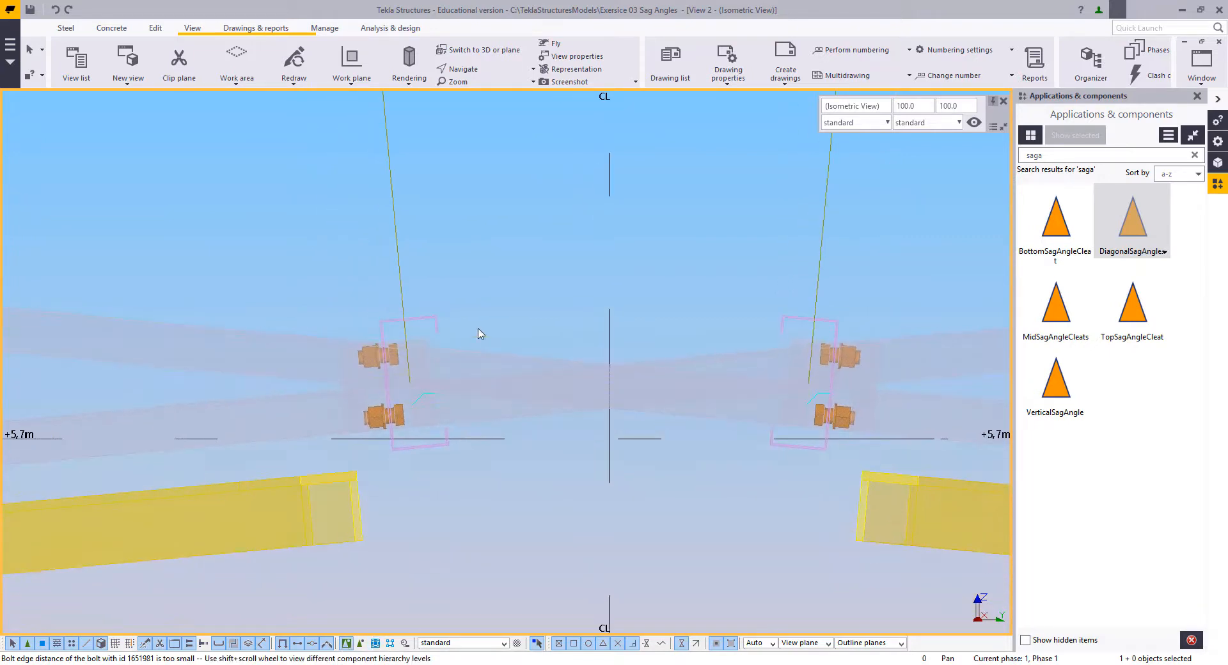
pyautogui.scroll(-2, 629, 372)
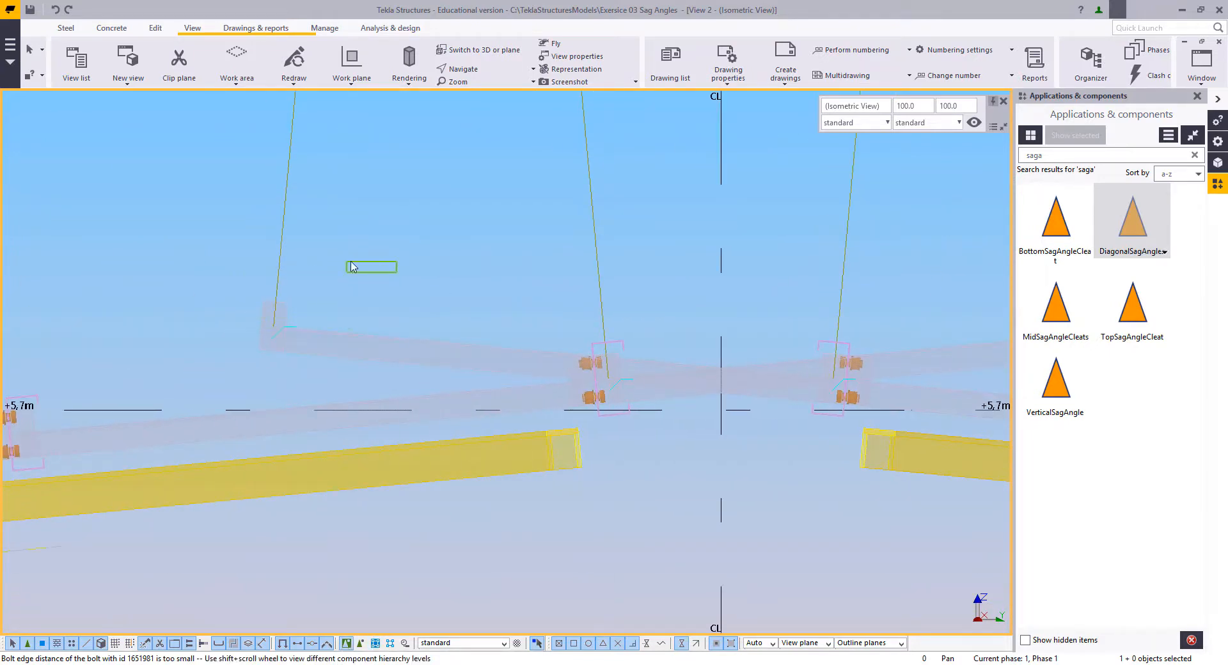
pyautogui.click(327, 378)
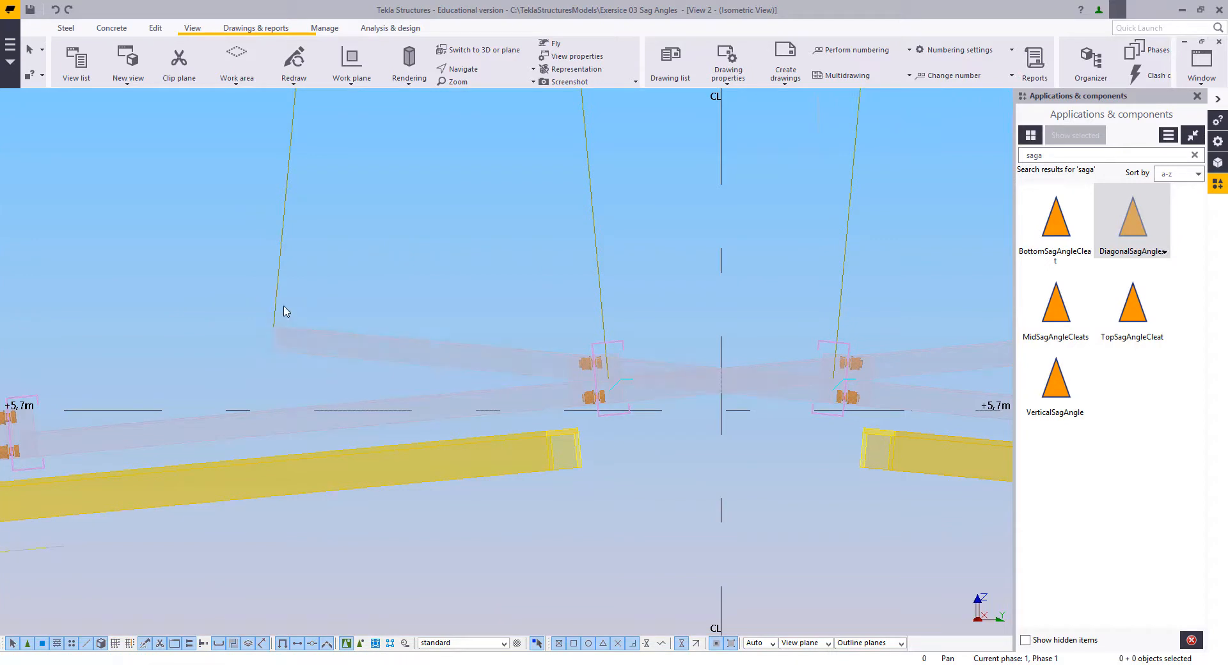
# Step: Try to move the free end handle of the sag angle overhanging the grid 1 slope to the reference point at that side's ridge purlin
pyautogui.click(274, 330)
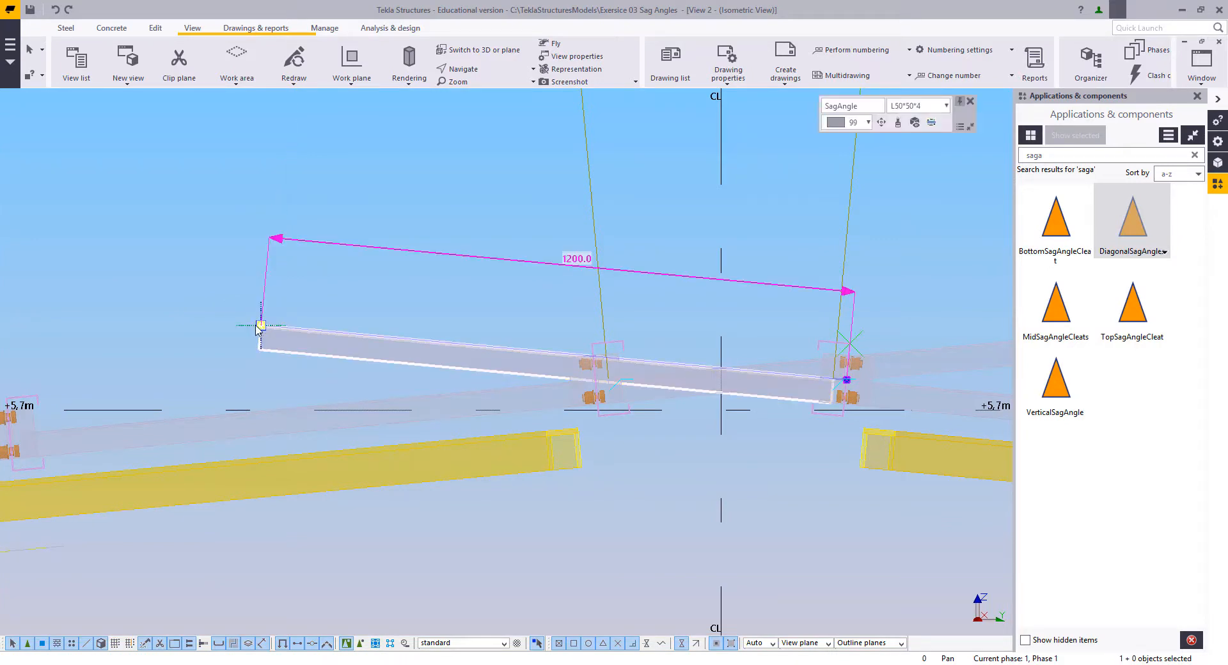
pyautogui.rightClick(196, 226)
pyautogui.click(249, 309)
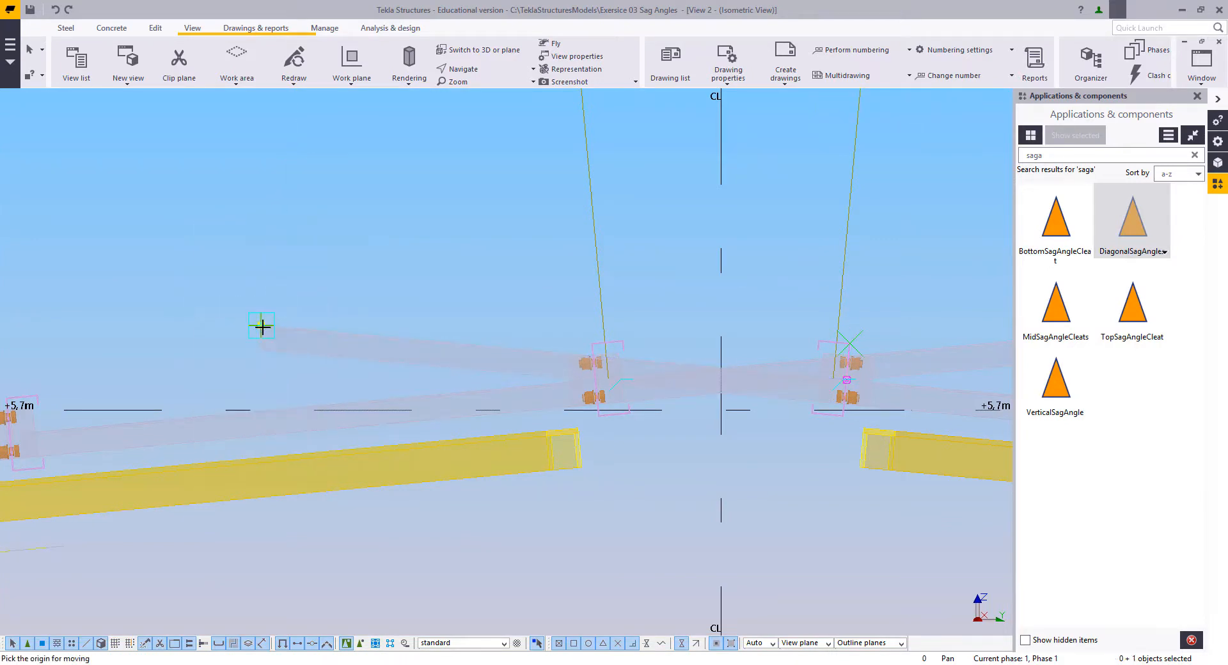
pyautogui.click(263, 327)
pyautogui.scroll(4, 521, 413)
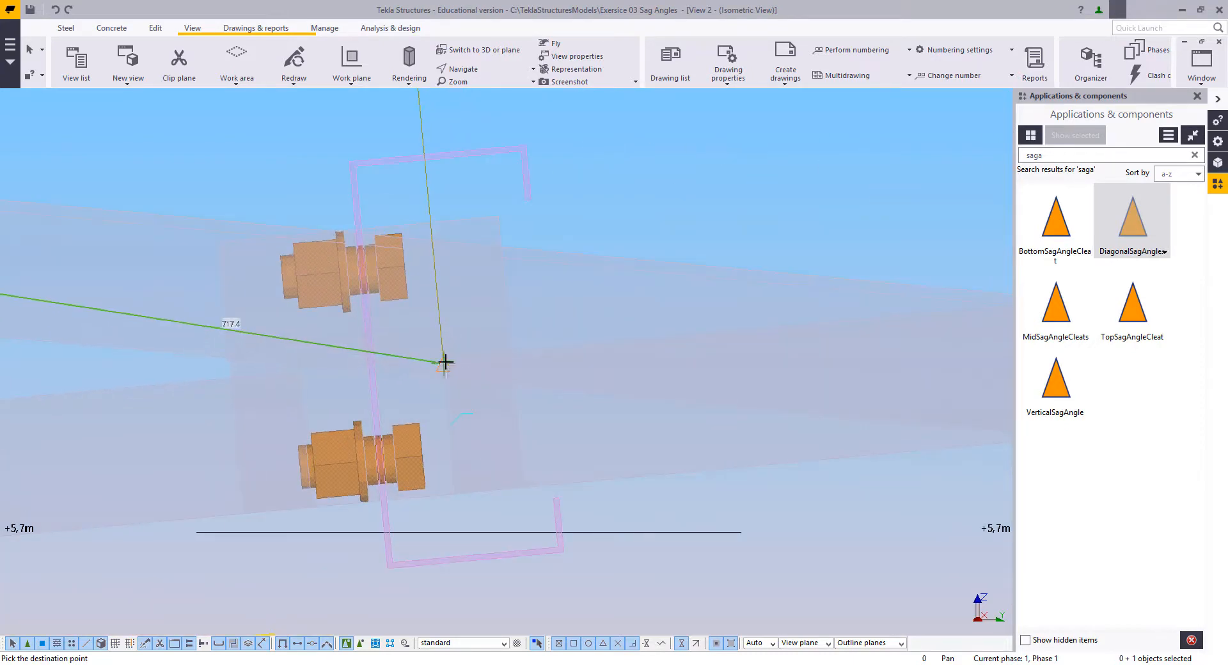
pyautogui.click(443, 358)
pyautogui.scroll(-5, 439, 442)
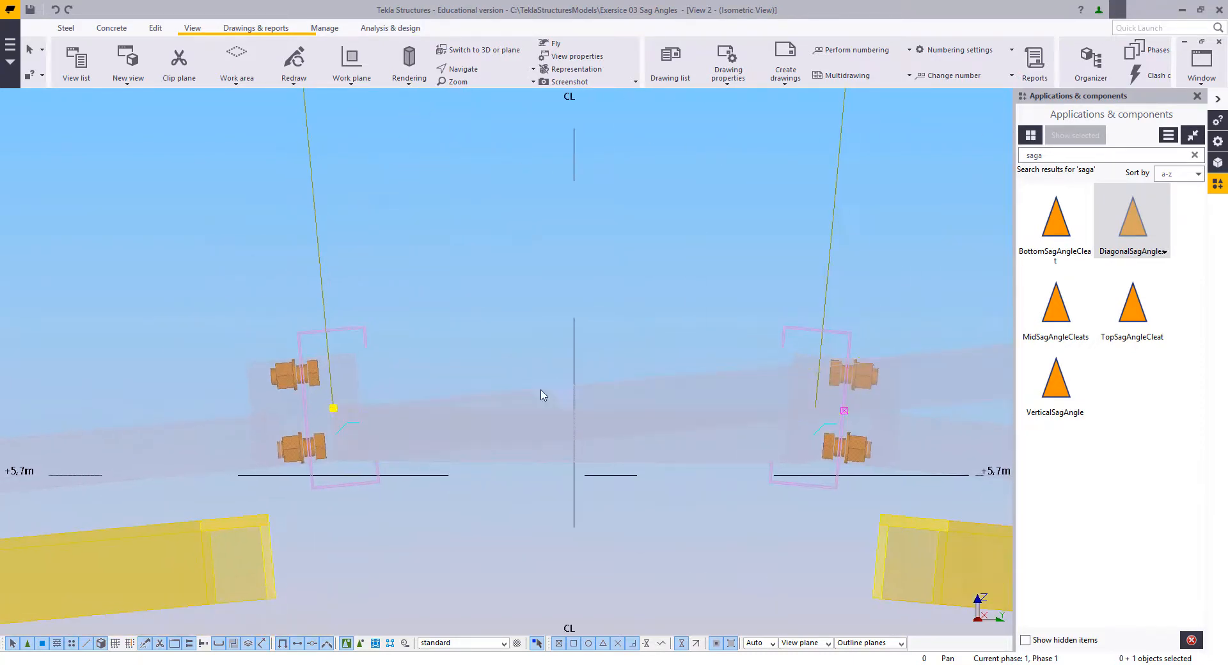
pyautogui.rightClick(608, 297)
pyautogui.click(647, 305)
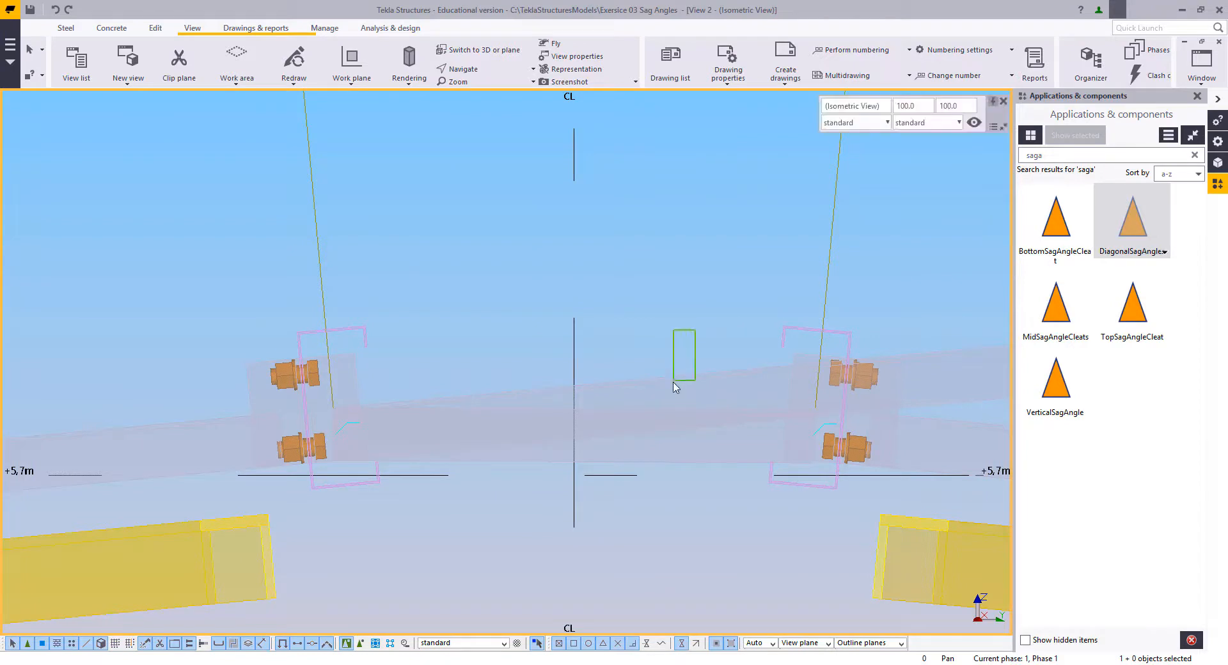
pyautogui.scroll(-2, 697, 381)
pyautogui.moveTo(699, 383); pyautogui.dragTo(556, 391, button='middle')
pyautogui.moveTo(421, 430); pyautogui.dragTo(520, 438, button='middle')
pyautogui.scroll(3, 520, 438)
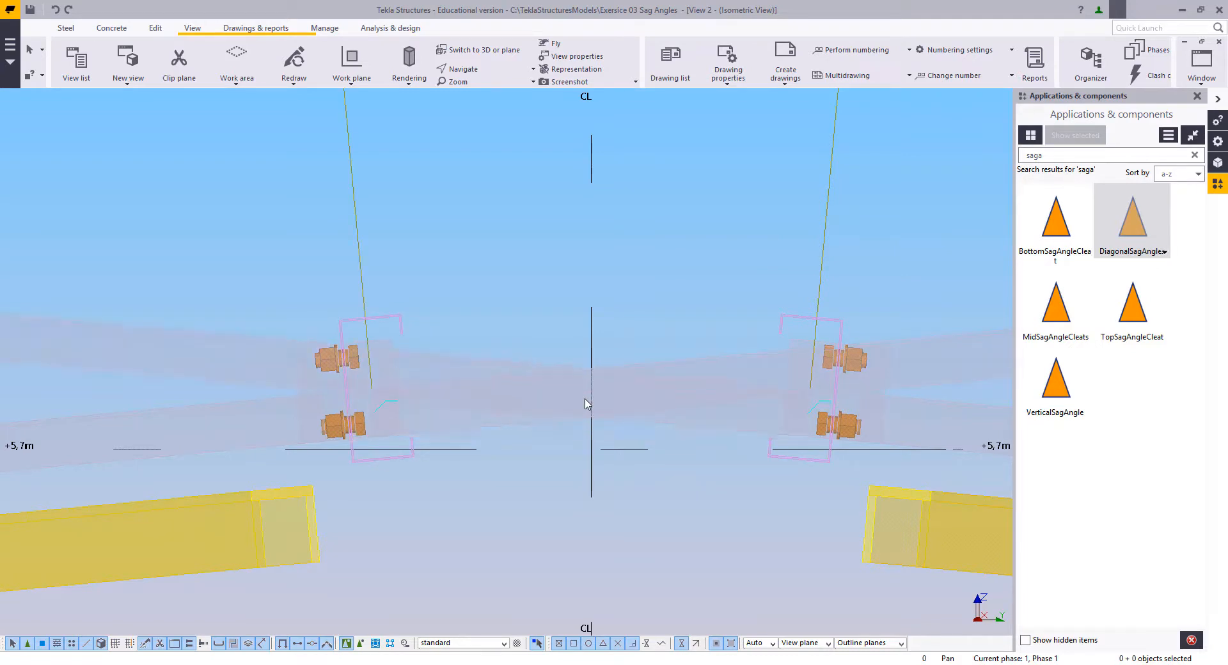
# Step: Delete the cleat at the free end of the copied sag angle that overhangs the slope opposite grid 1
pyautogui.rightClick(594, 224)
pyautogui.click(612, 233)
pyautogui.click(612, 300)
pyautogui.scroll(-1, 612, 301)
pyautogui.moveTo(614, 305); pyautogui.dragTo(580, 429, button='middle')
pyautogui.scroll(-1, 581, 429)
pyautogui.scroll(-2, 580, 433)
pyautogui.moveTo(715, 405); pyautogui.dragTo(706, 403)
pyautogui.moveTo(562, 451); pyautogui.dragTo(578, 451, button='middle')
pyautogui.press('Delete')
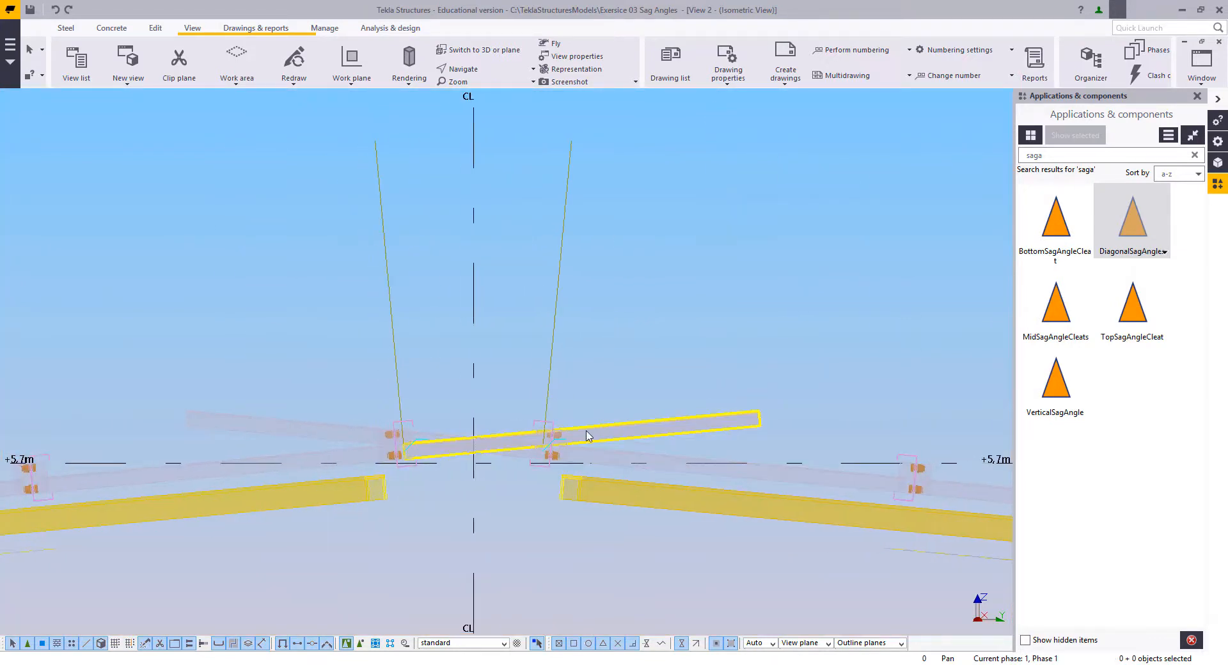
# Step: Split both crossing sag angles between the ridge purlins at their intersection on centre line CL
pyautogui.moveTo(474, 443); pyautogui.dragTo(606, 451, button='middle')
pyautogui.scroll(2, 606, 451)
pyautogui.scroll(2, 639, 459)
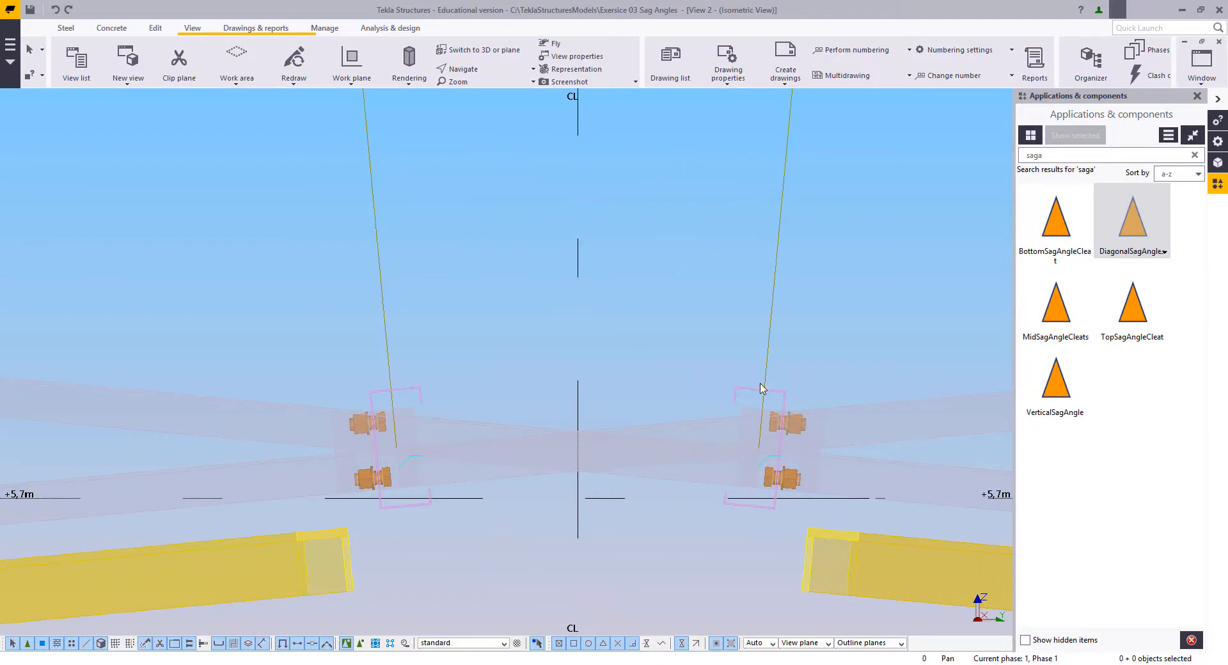
pyautogui.scroll(4, 757, 398)
pyautogui.scroll(-2, 595, 424)
pyautogui.moveTo(585, 425); pyautogui.dragTo(664, 385, button='middle')
pyautogui.scroll(3, 629, 424)
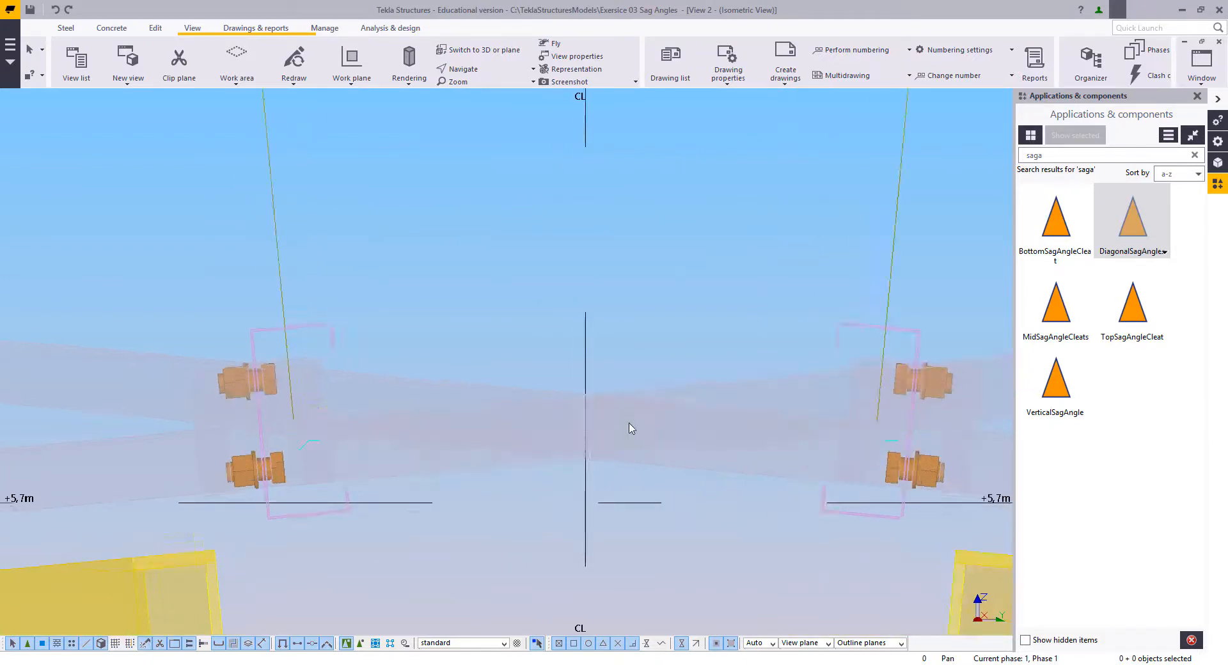
pyautogui.click(153, 32)
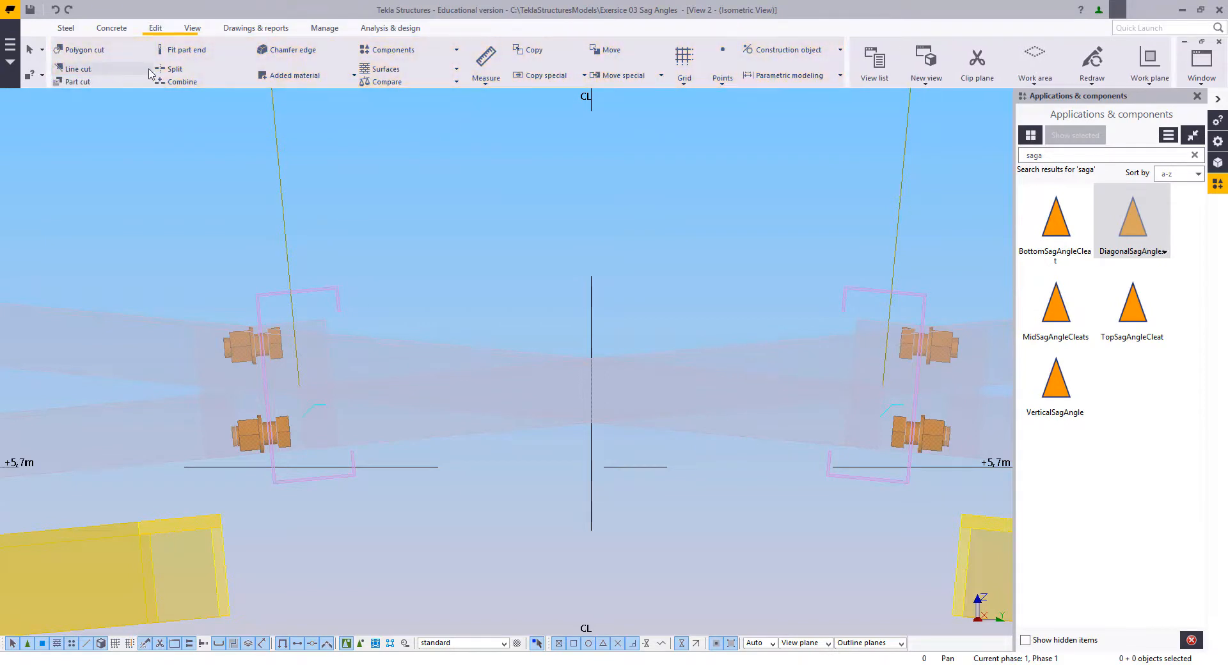
pyautogui.click(173, 71)
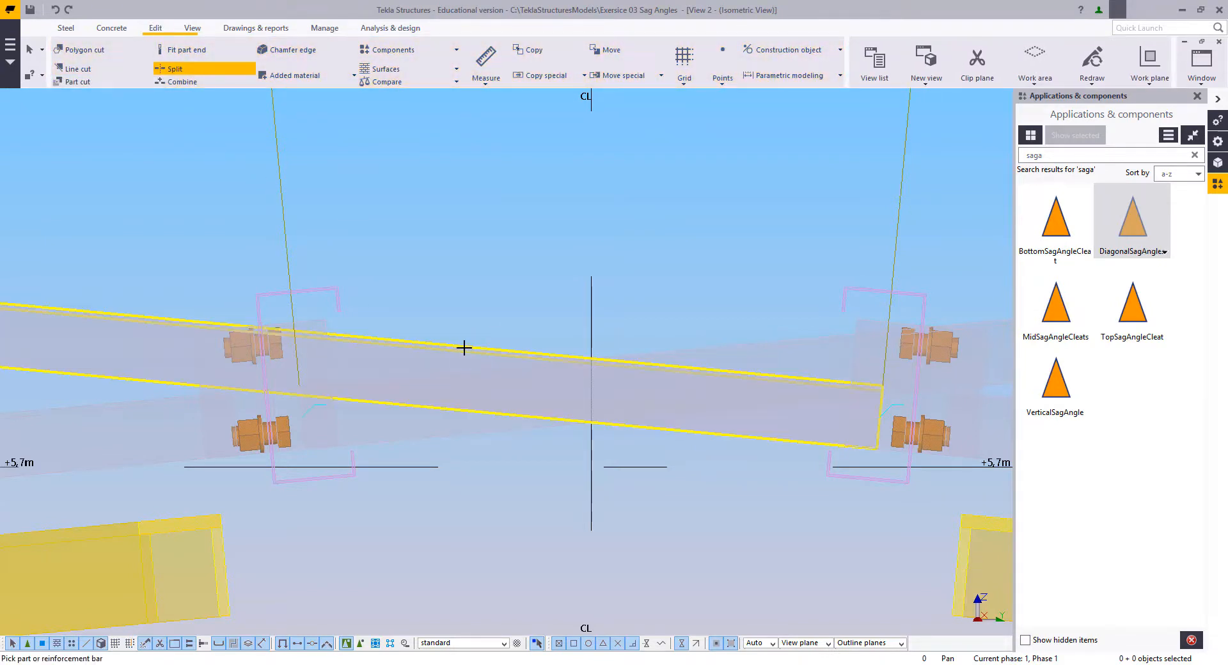
pyautogui.click(535, 331)
pyautogui.click(595, 359)
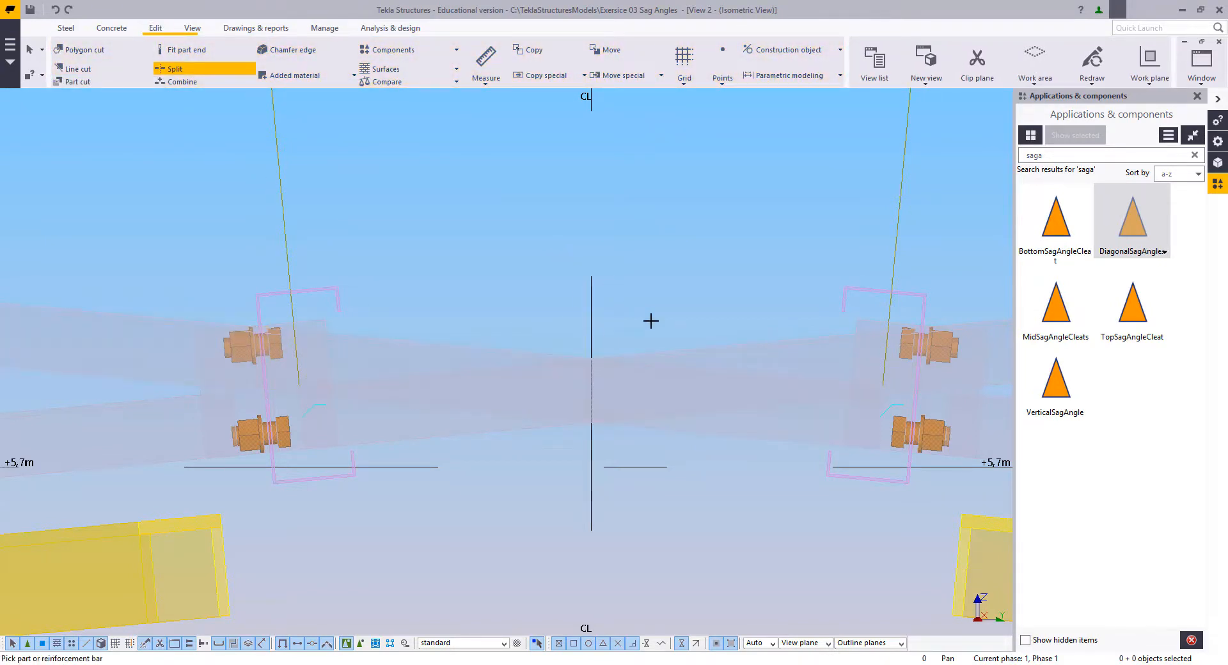
pyautogui.click(613, 316)
pyautogui.click(626, 348)
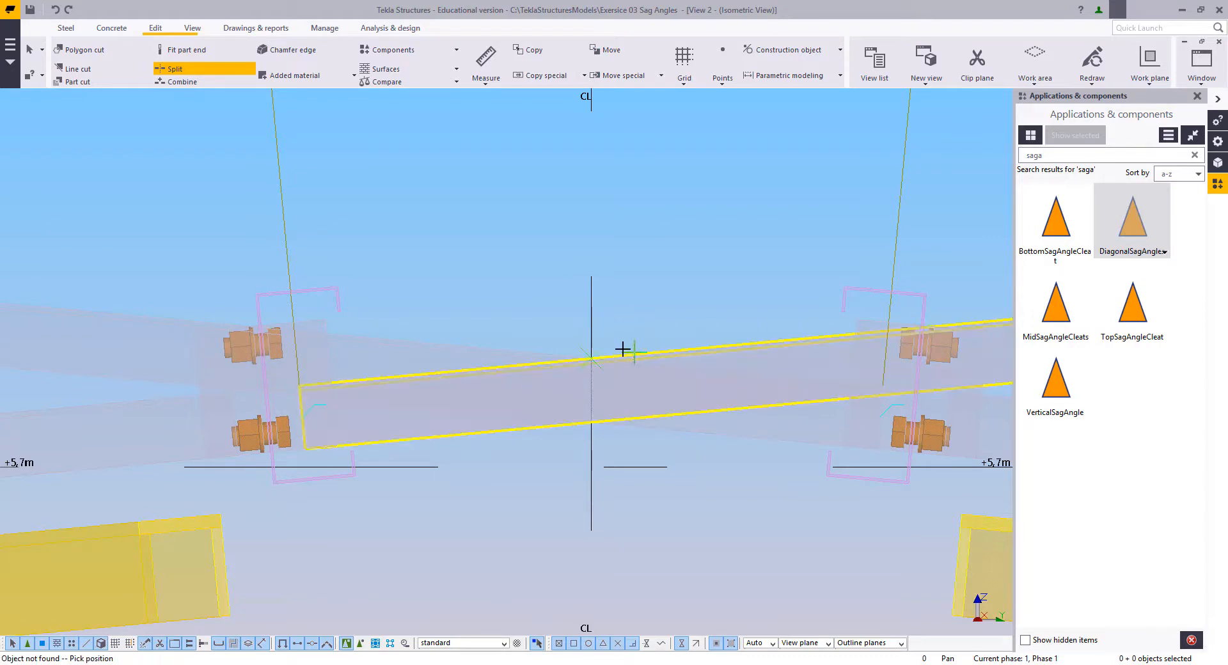
pyautogui.click(593, 357)
# Step: Delete the split-off overhanging piece of each sag angle beyond centre line CL and return the parts to solid display
pyautogui.click(677, 356)
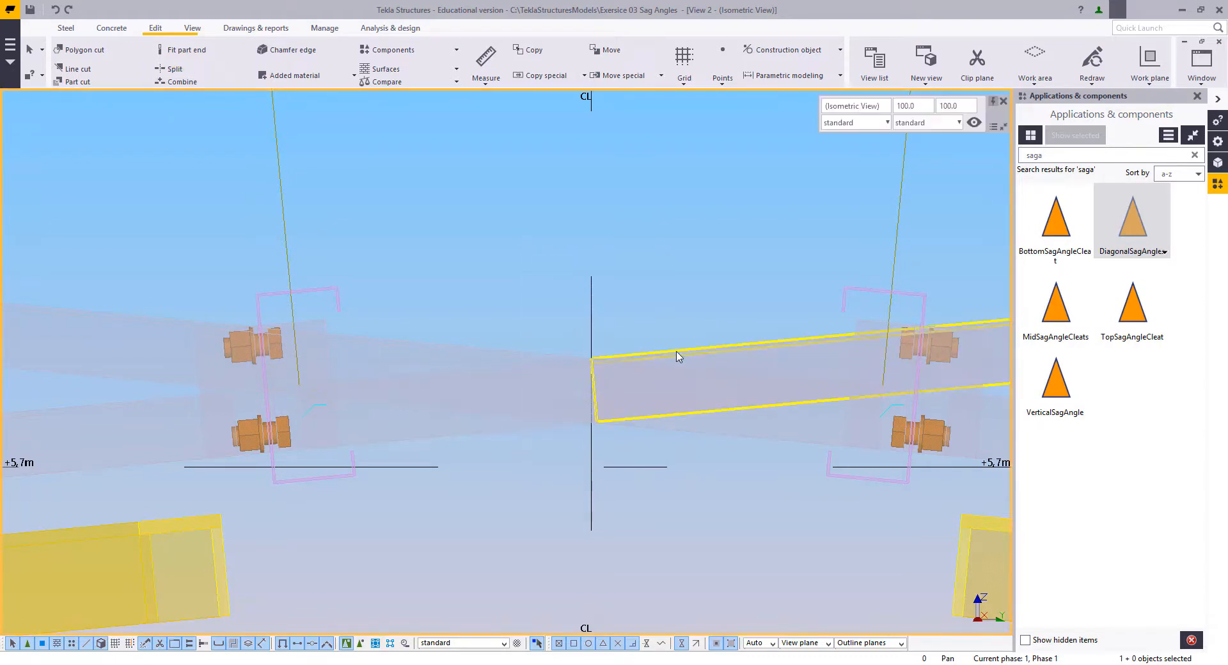
pyautogui.press('Delete')
pyautogui.click(536, 360)
pyautogui.press('Delete')
pyautogui.scroll(-1, 550, 398)
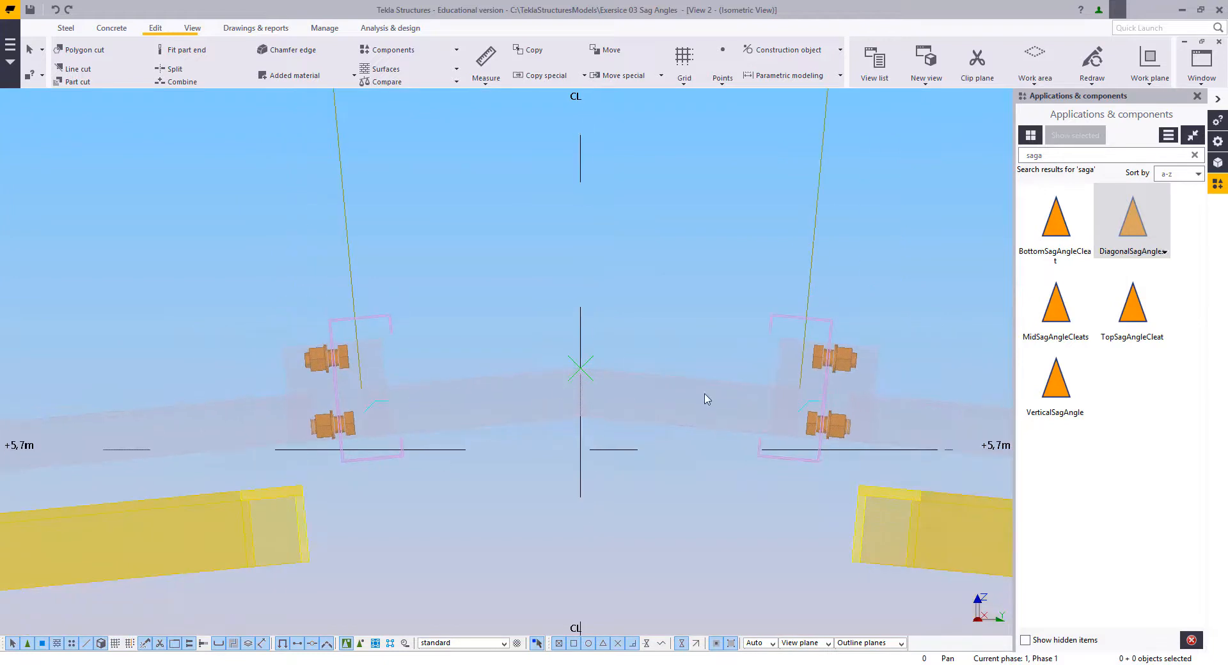
pyautogui.scroll(1, 571, 410)
pyautogui.scroll(2, 572, 409)
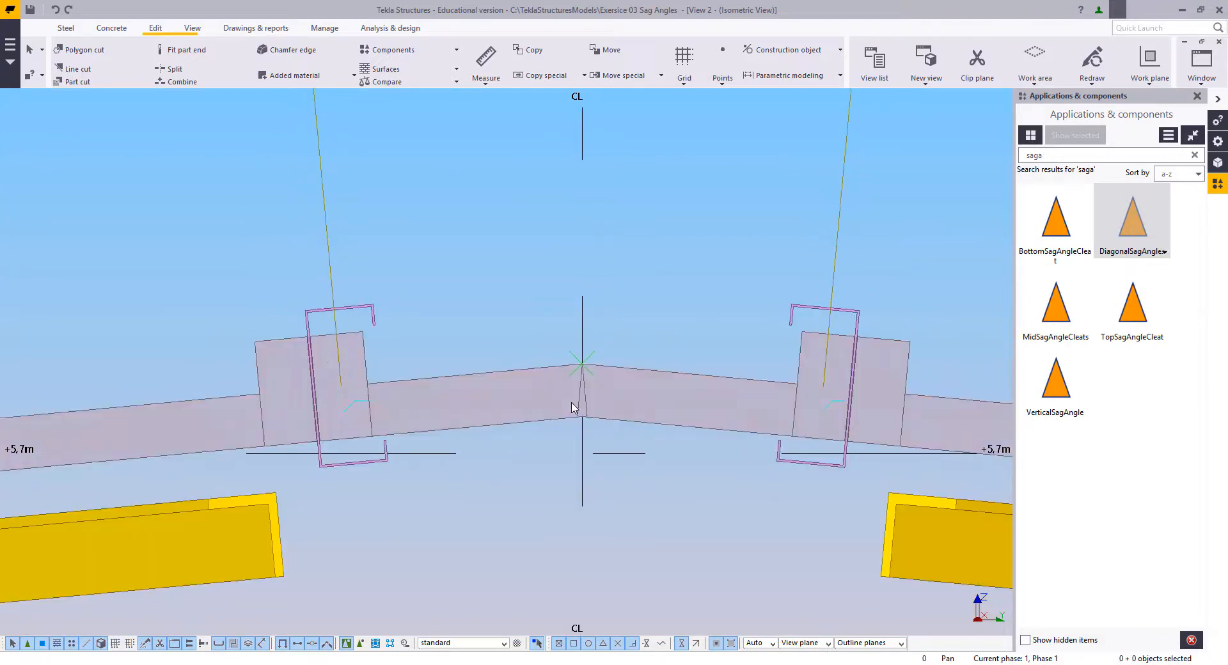
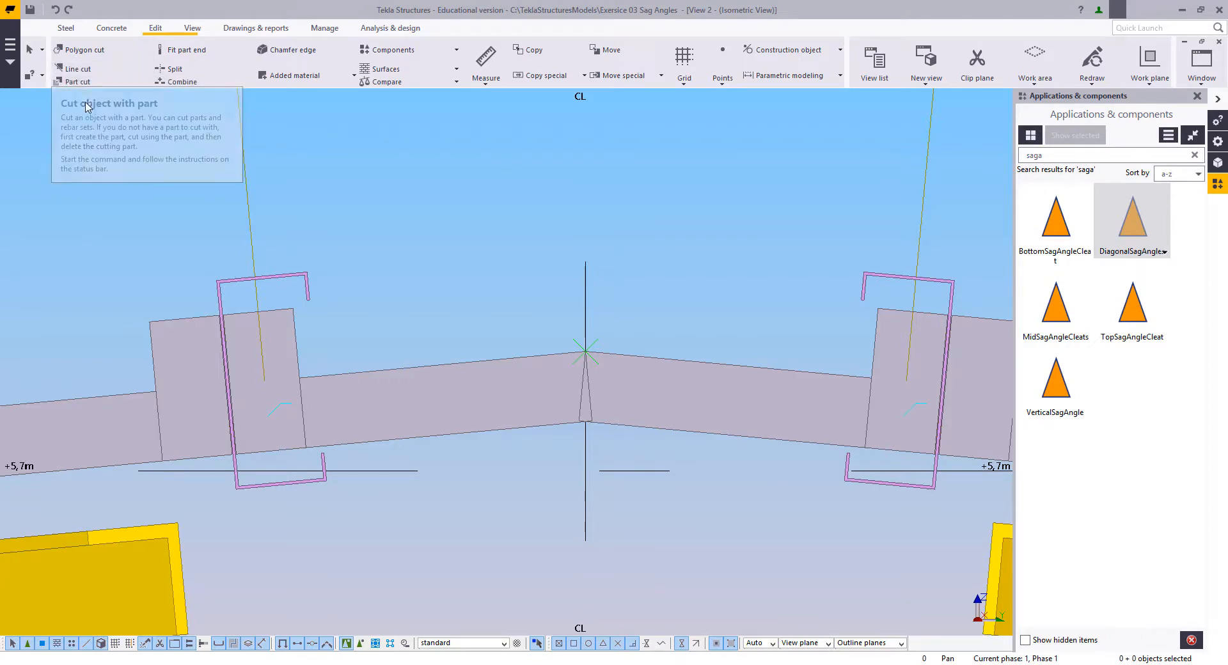
pyautogui.click(78, 69)
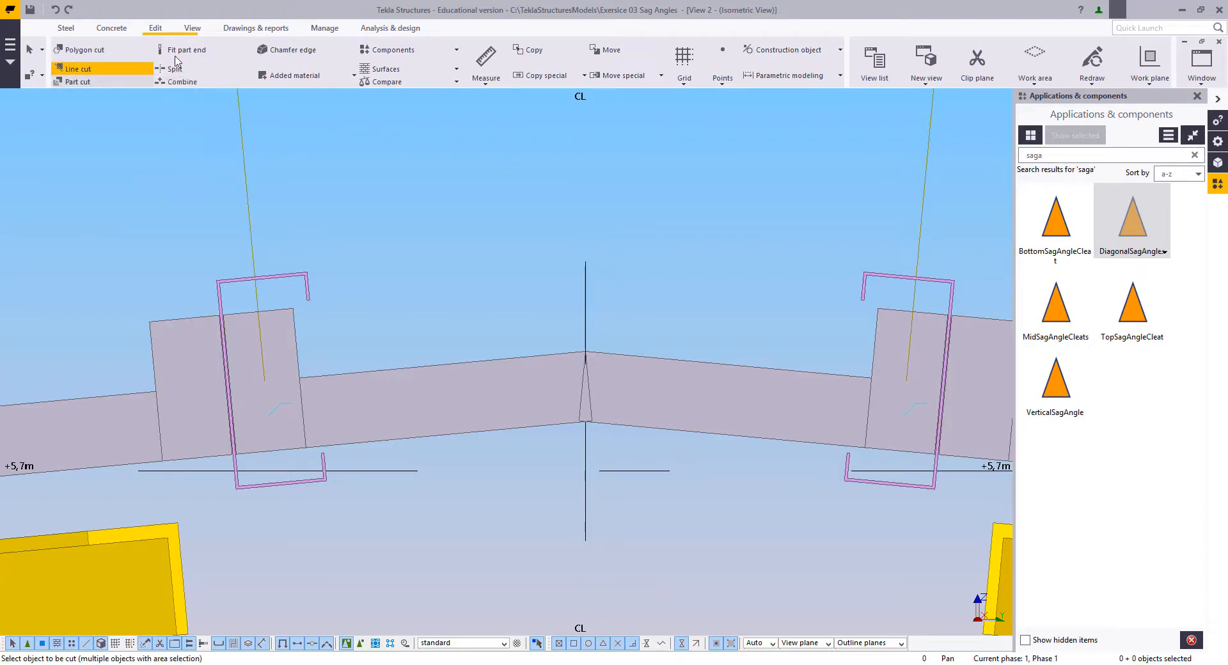
pyautogui.click(200, 46)
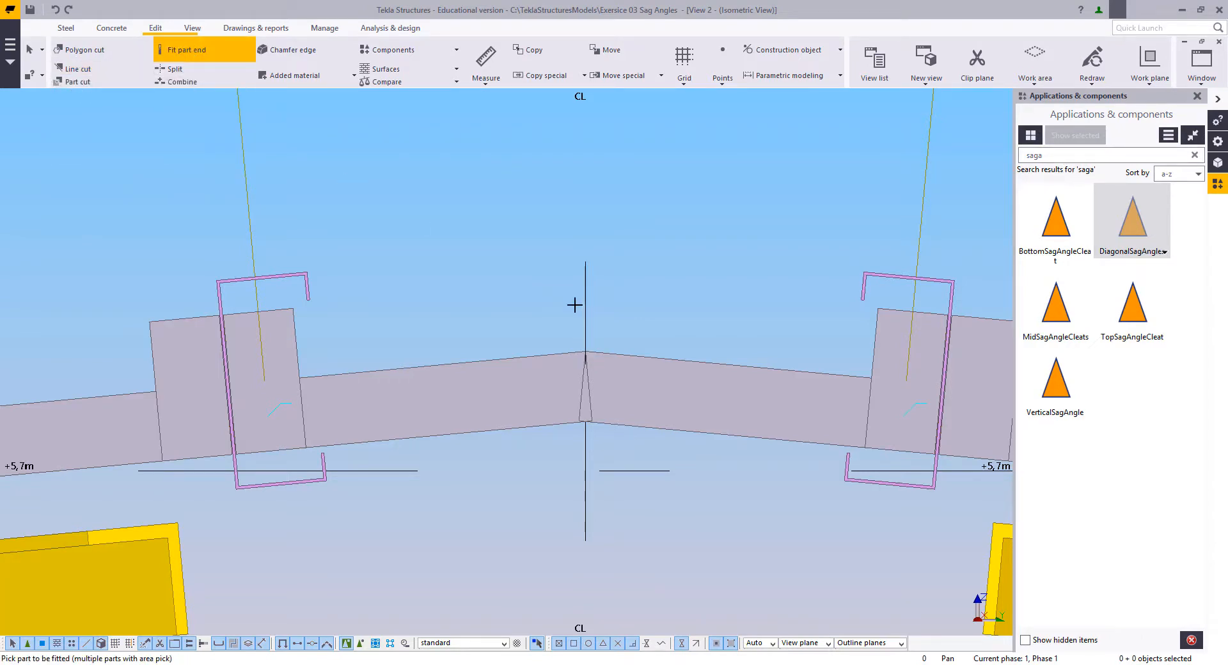
pyautogui.click(578, 357)
pyautogui.scroll(5, 574, 355)
pyautogui.rightClick(513, 260)
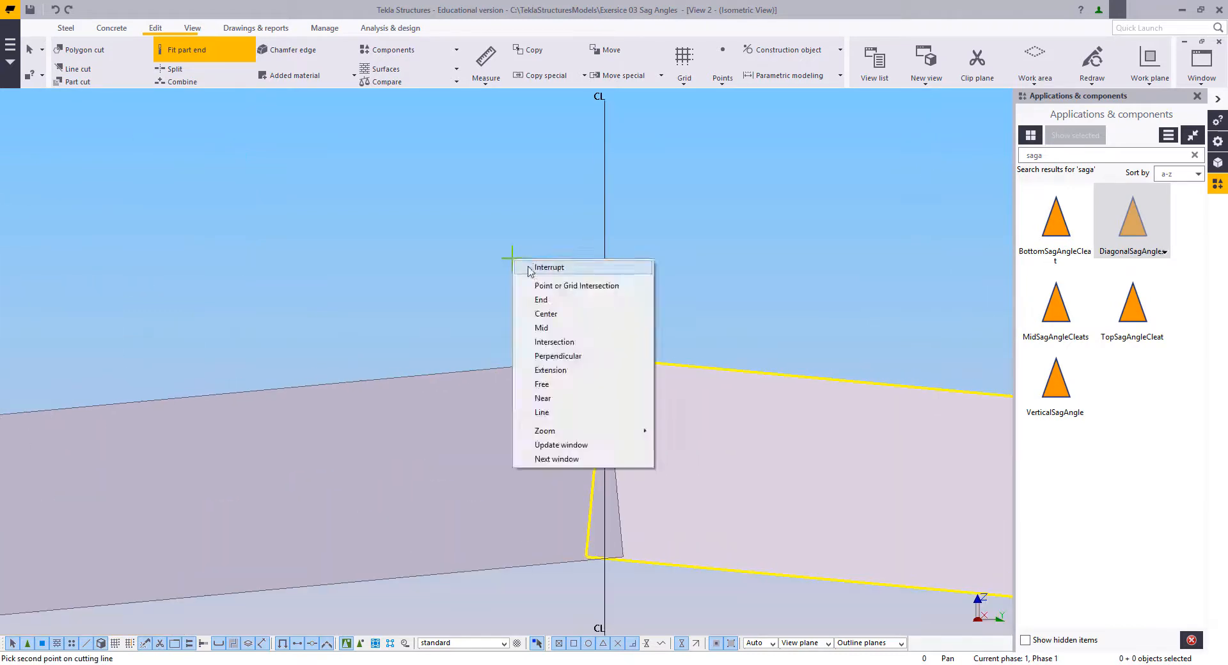
pyautogui.click(532, 270)
# Step: Fit the meeting ends of both ridge sag angles to the vertical centre line CL so they share one joint plane
pyautogui.click(186, 50)
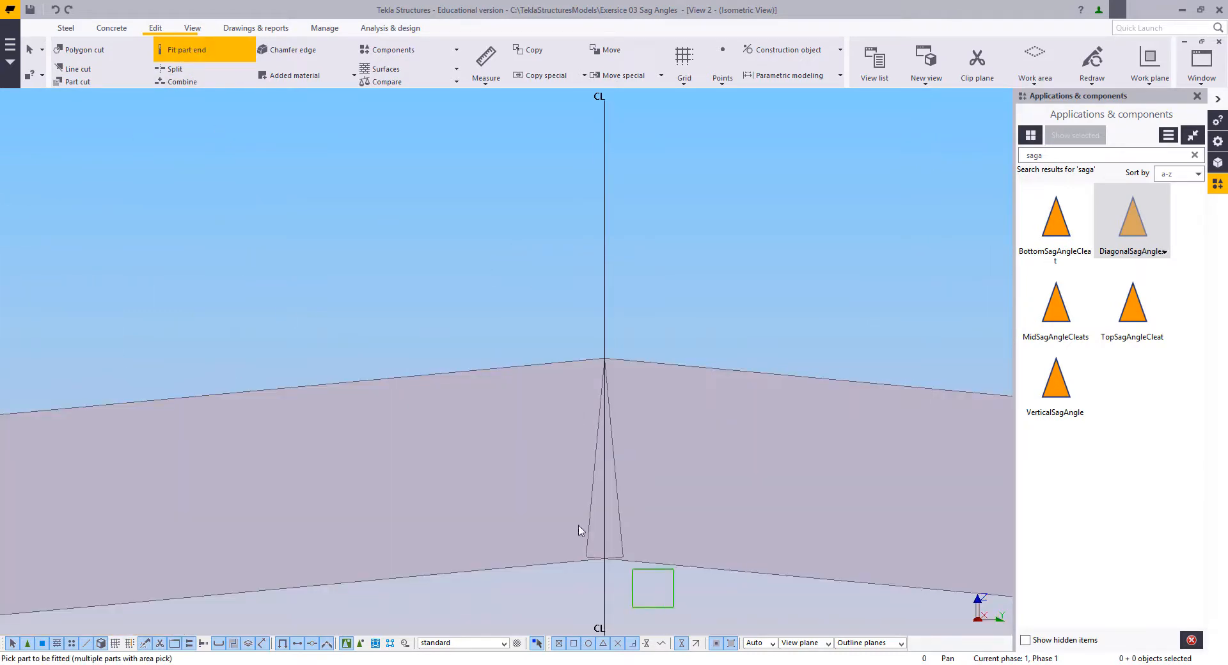
pyautogui.click(563, 408)
pyautogui.click(604, 359)
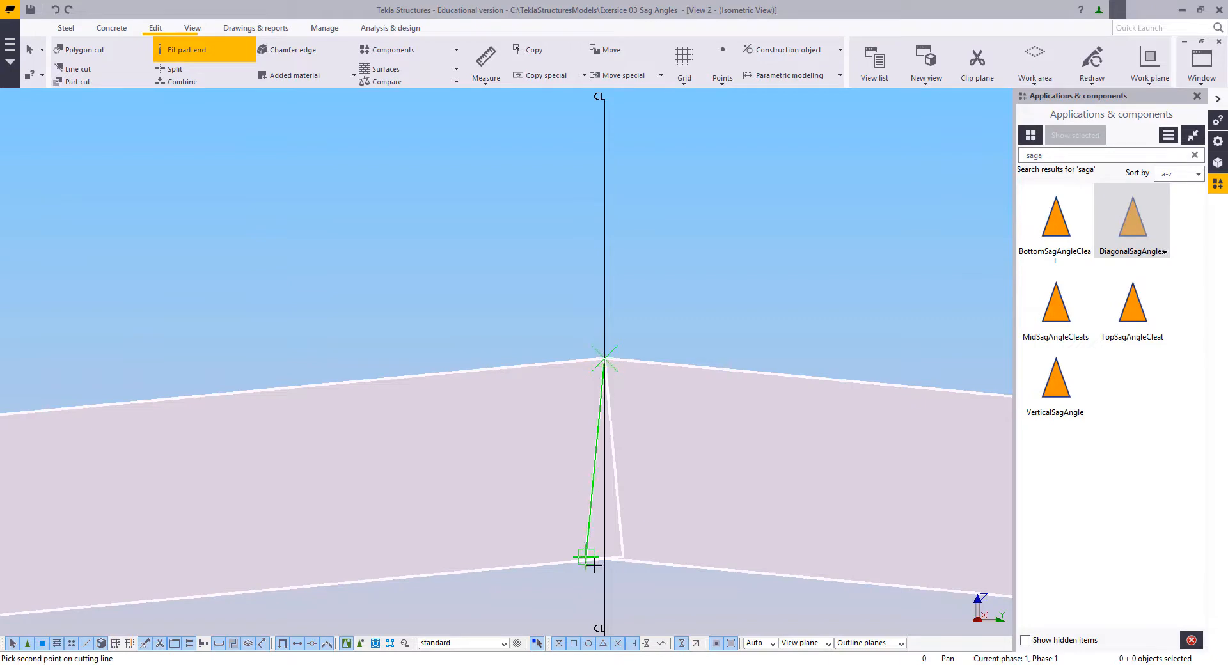
pyautogui.click(605, 558)
pyautogui.rightClick(478, 326)
pyautogui.click(509, 331)
pyautogui.scroll(-2, 512, 364)
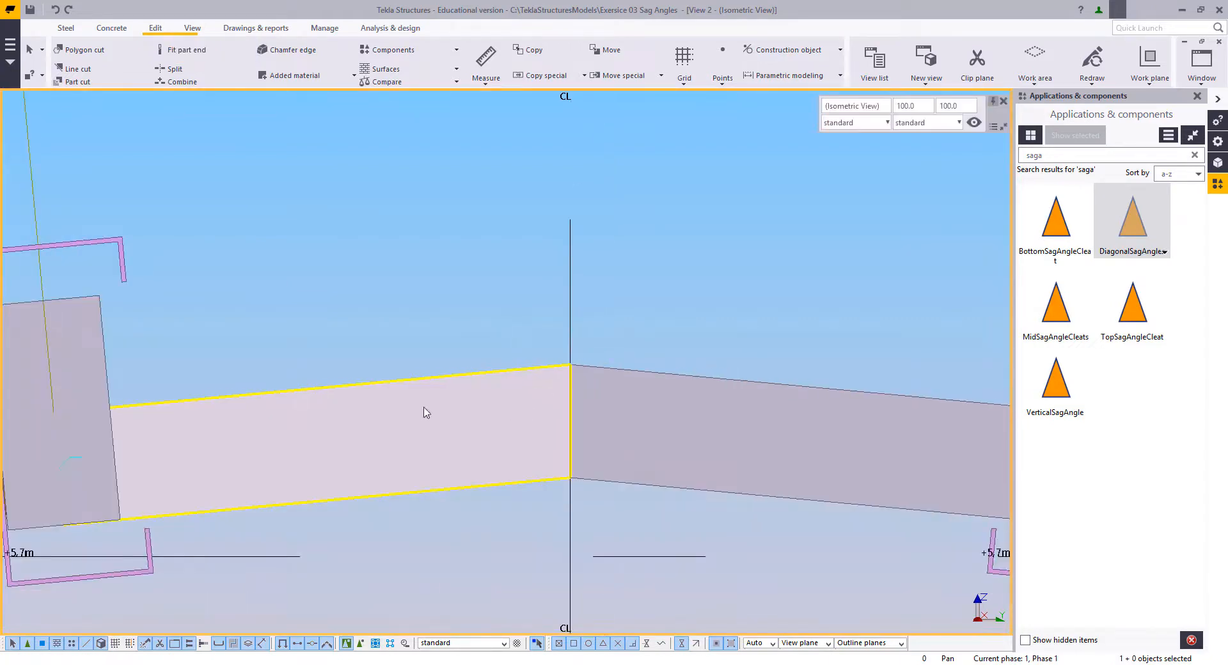
# Step: Weld the two ridge sag angles together at their fitted joint on centre line CL
pyautogui.click(66, 28)
pyautogui.click(230, 59)
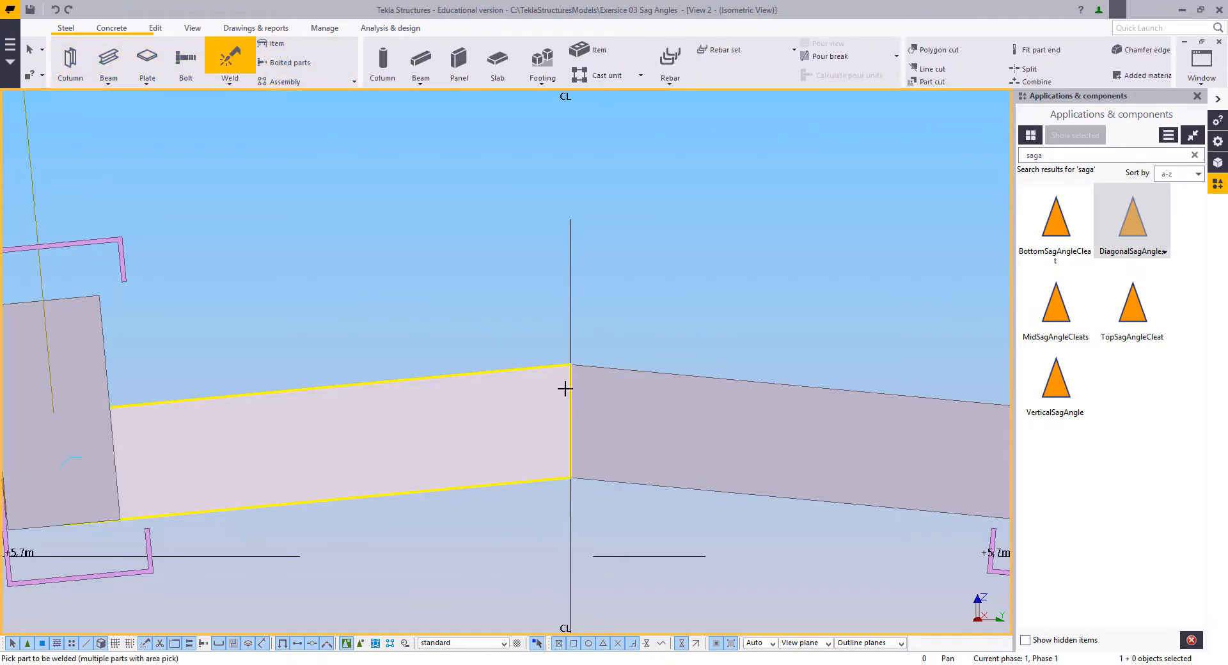
pyautogui.click(581, 391)
pyautogui.rightClick(381, 206)
pyautogui.click(423, 217)
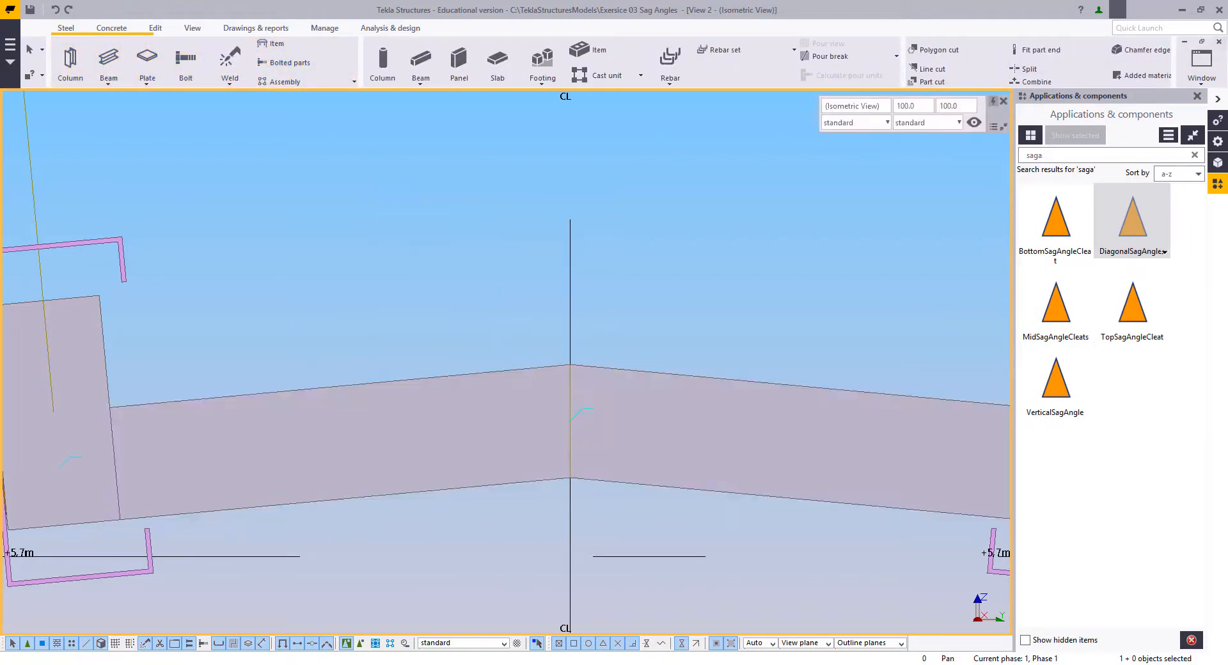
# Step: Return to the isometric model view and examine the welded ridge sag angle joint between the two ridge purlins from several directions
pyautogui.click(1221, 43)
pyautogui.scroll(-8, 493, 453)
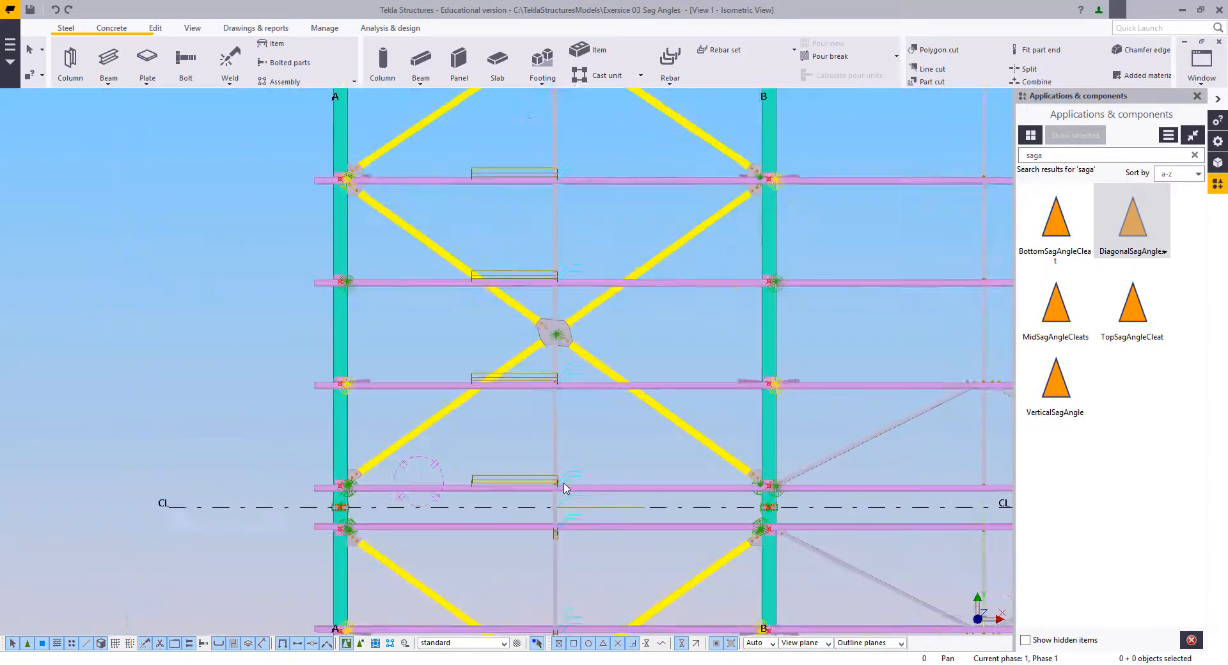
pyautogui.keyDown('ctrl'); pyautogui.moveTo(565, 490); pyautogui.dragTo(509, 387, button='middle'); pyautogui.keyUp('ctrl')
pyautogui.scroll(8, 507, 405)
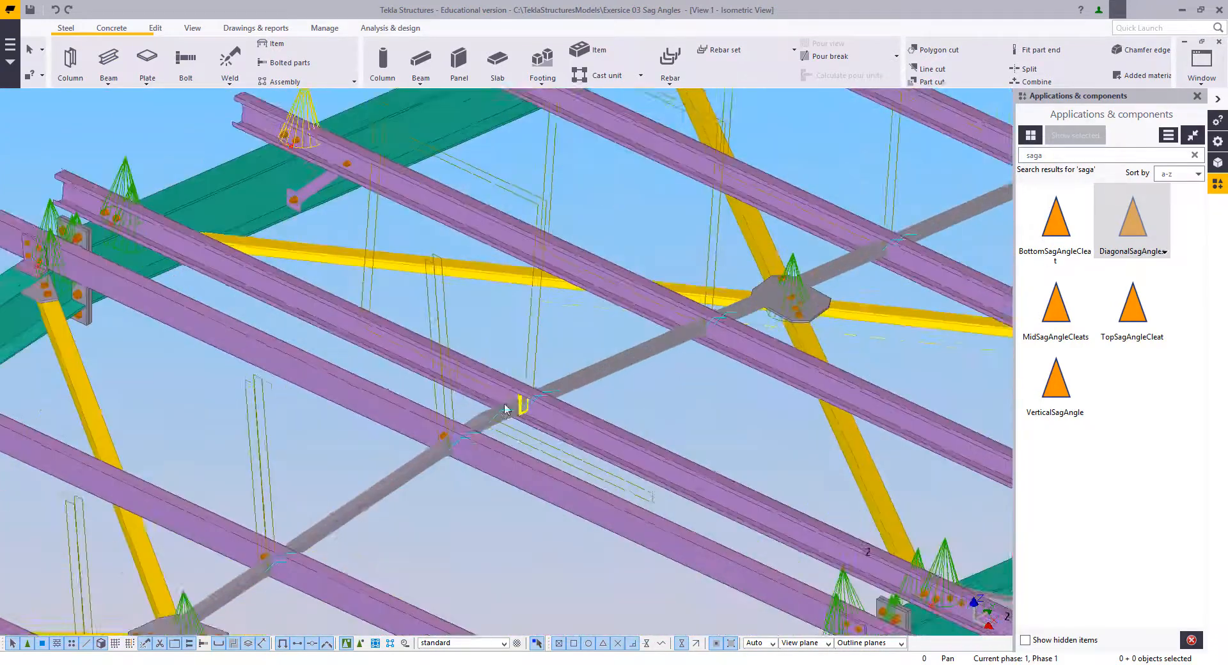
pyautogui.keyDown('ctrl'); pyautogui.moveTo(591, 435); pyautogui.dragTo(485, 365, button='middle'); pyautogui.keyUp('ctrl')
pyautogui.rightClick(484, 365)
pyautogui.click(496, 371)
pyautogui.click(491, 373)
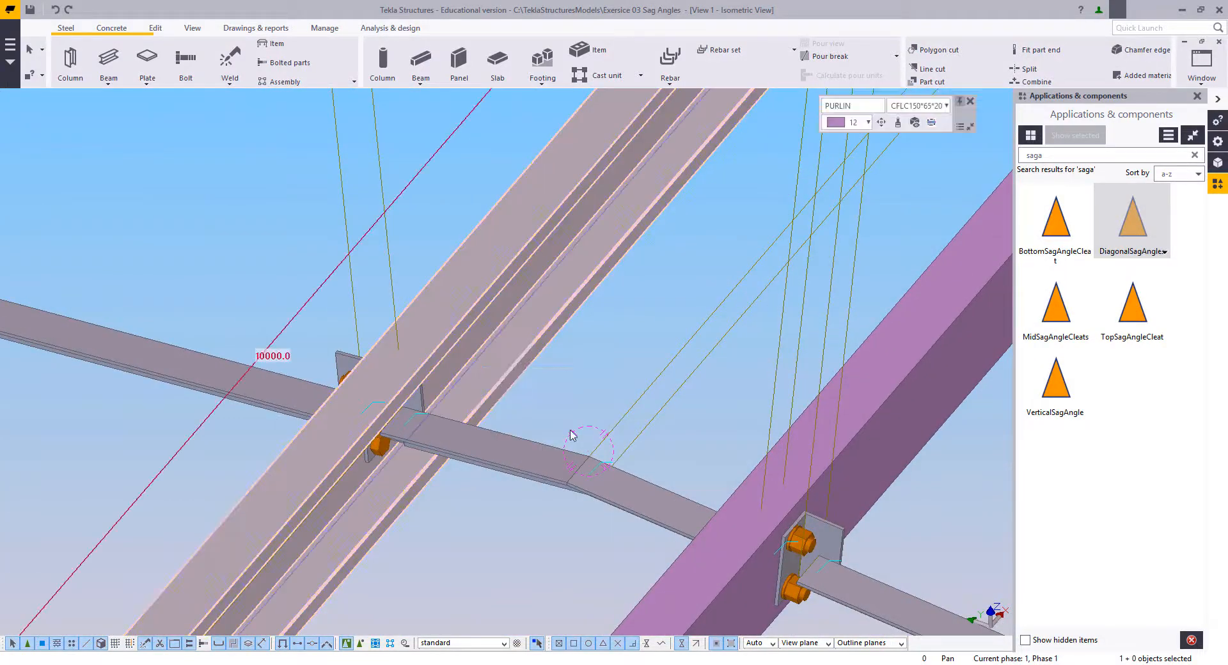
pyautogui.click(517, 488)
pyautogui.keyDown('ctrl'); pyautogui.moveTo(517, 485); pyautogui.dragTo(552, 387, button='middle'); pyautogui.keyUp('ctrl')
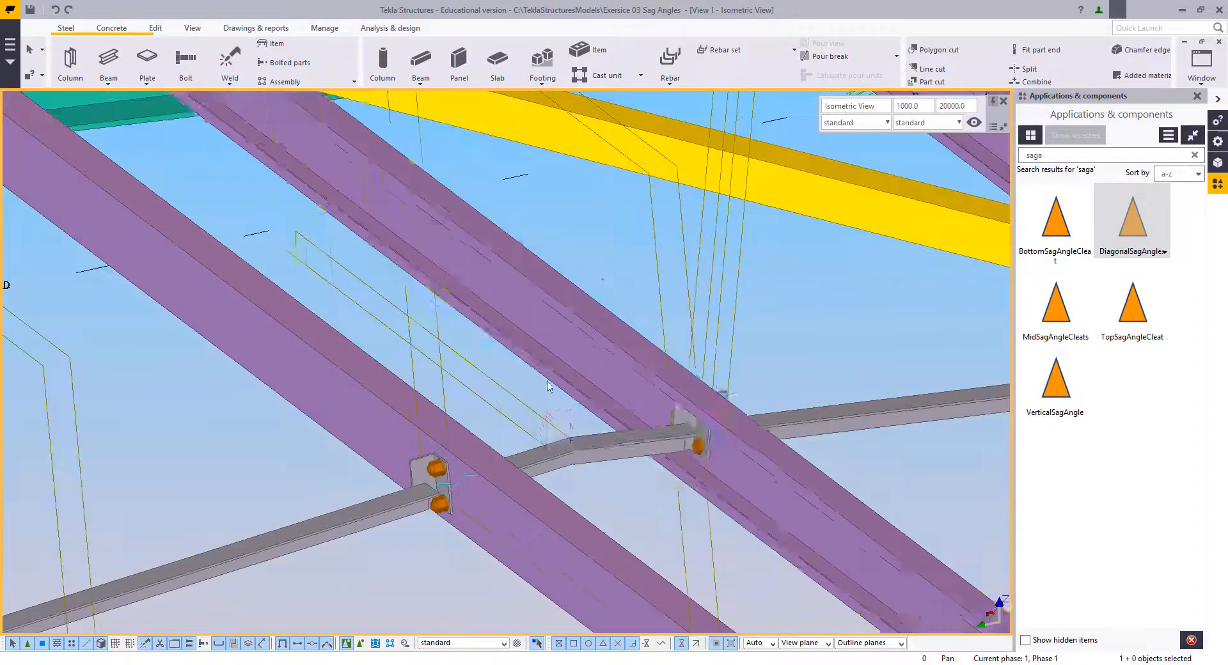
pyautogui.rightClick(553, 386)
pyautogui.click(560, 391)
pyautogui.scroll(-10, 477, 395)
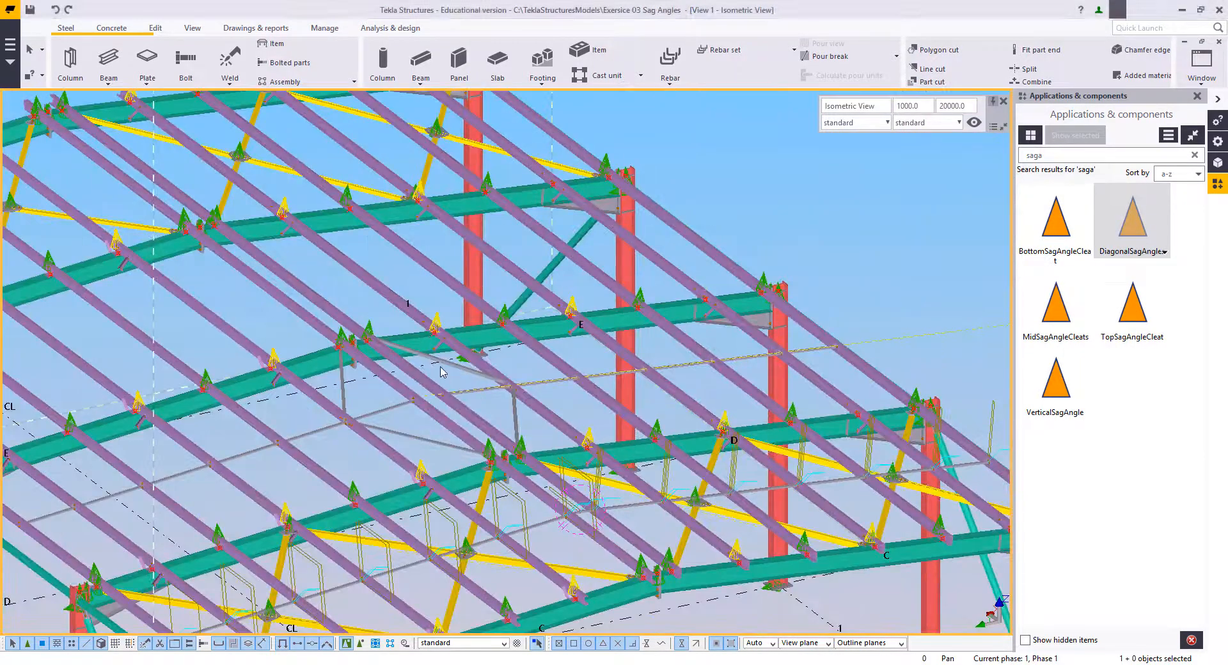
pyautogui.keyDown('ctrl'); pyautogui.moveTo(440, 371); pyautogui.dragTo(572, 287, button='middle'); pyautogui.keyUp('ctrl')
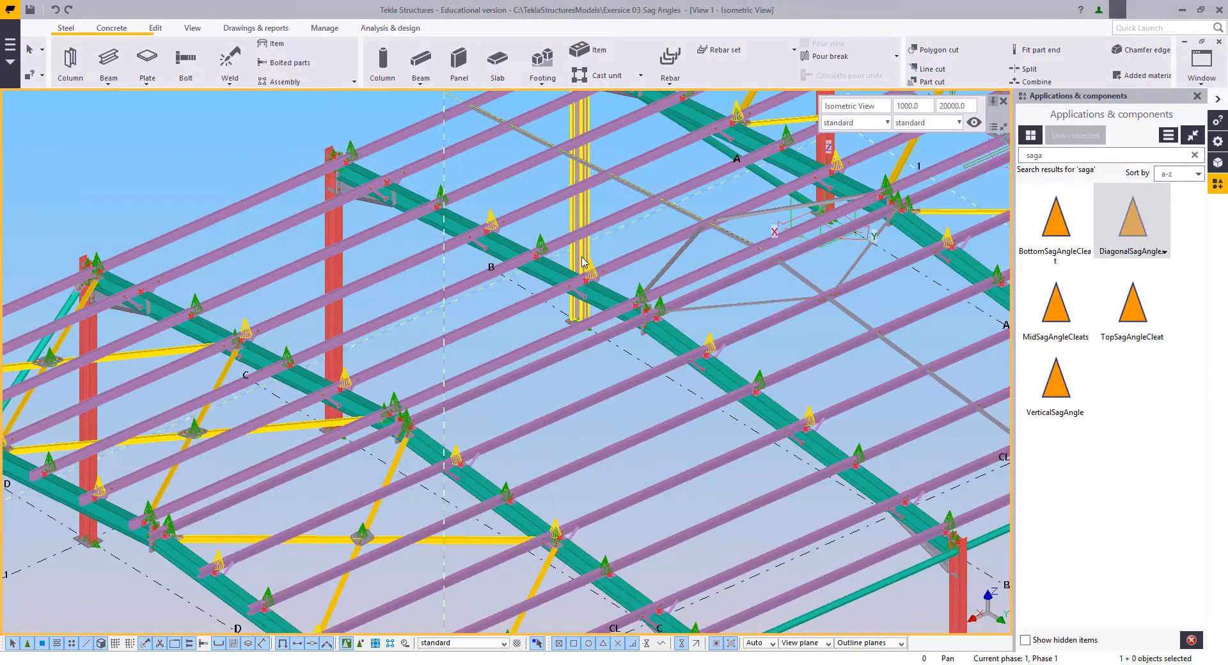
# Step: Create a view on the top part plane of the ridge purlin spanning grids C to E
pyautogui.scroll(2, 582, 261)
pyautogui.scroll(2, 531, 437)
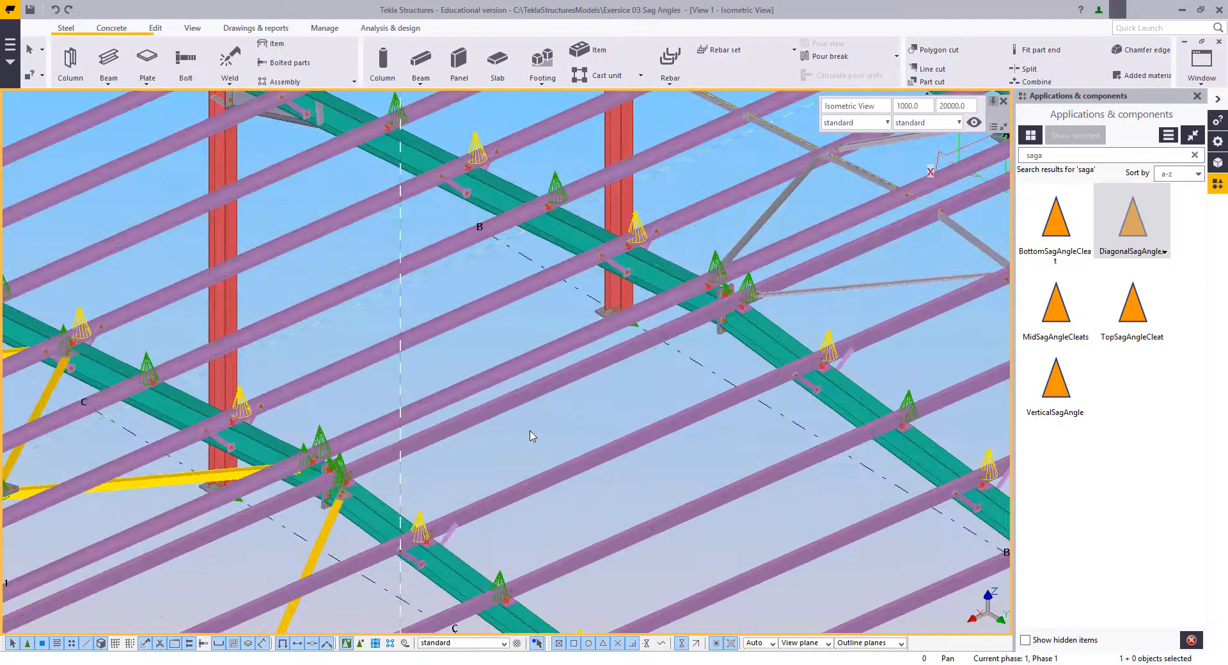
pyautogui.click(515, 401)
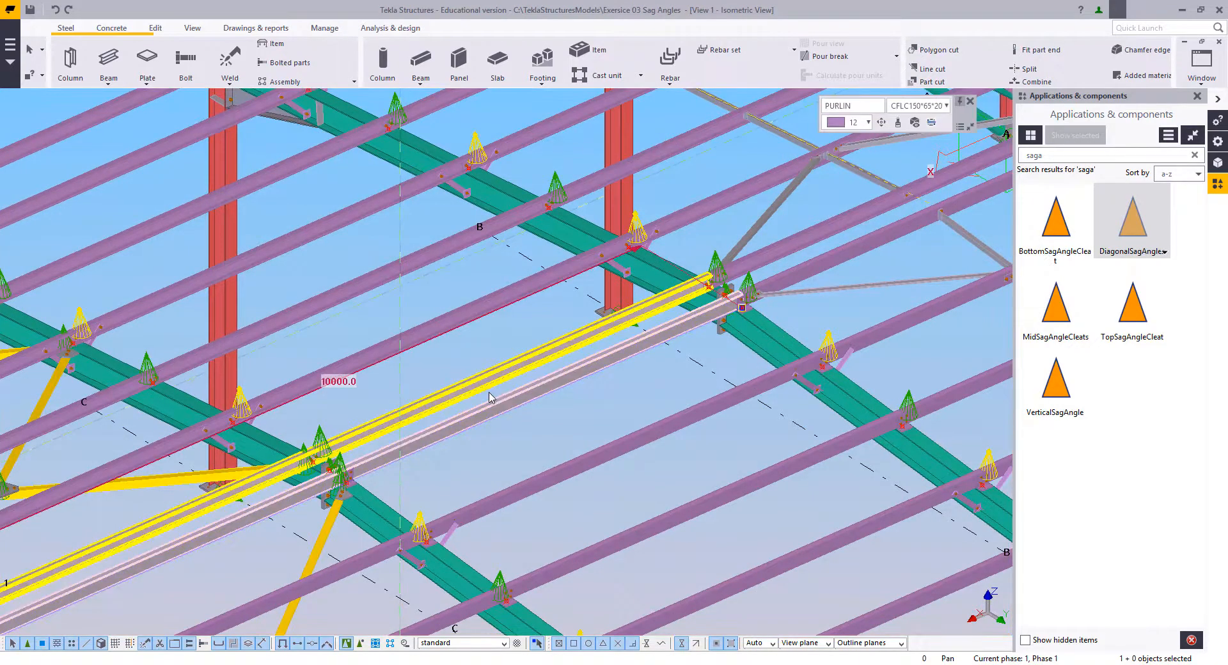
pyautogui.rightClick(491, 397)
pyautogui.moveTo(563, 286)
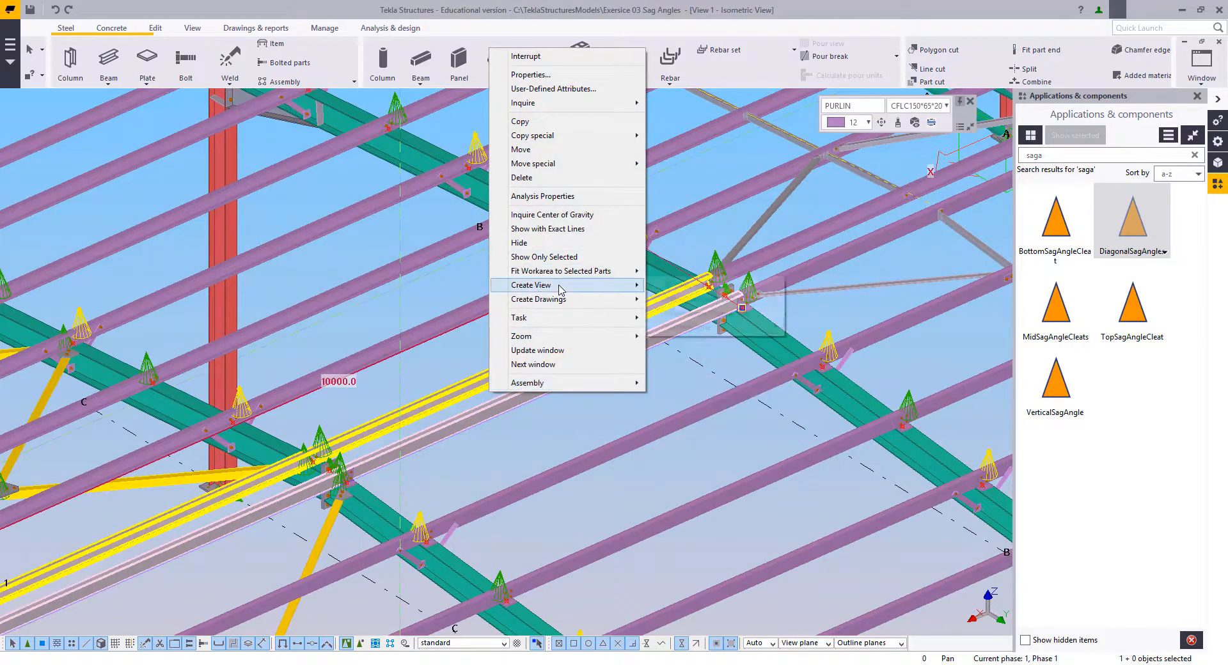
pyautogui.moveTo(720, 328)
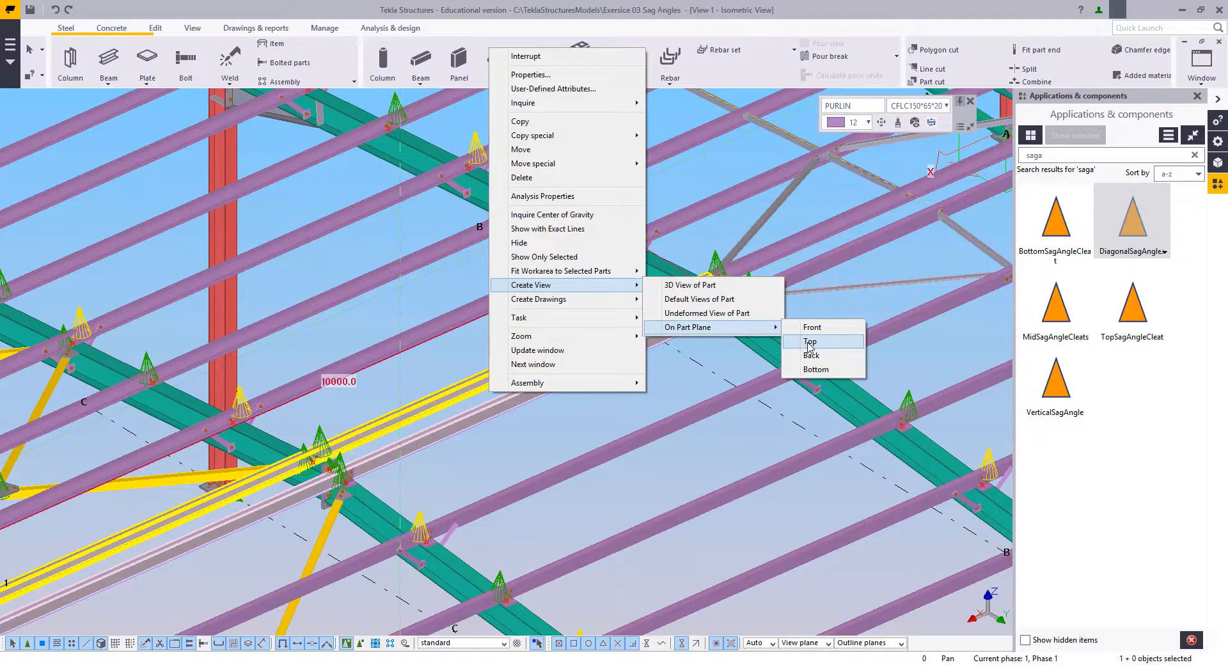
pyautogui.click(810, 343)
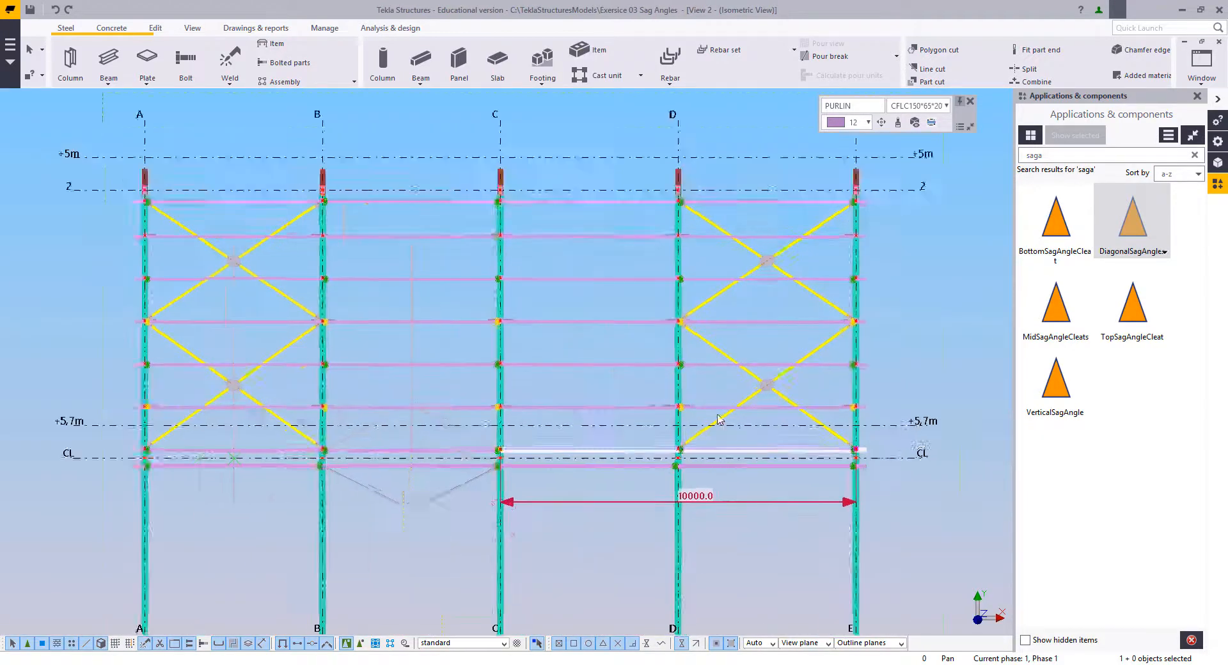
# Step: Add a construction line midway between grids C and D, running from grid line 2 to centre line CL
pyautogui.scroll(2, 720, 419)
pyautogui.moveTo(567, 364); pyautogui.dragTo(564, 385, button='middle')
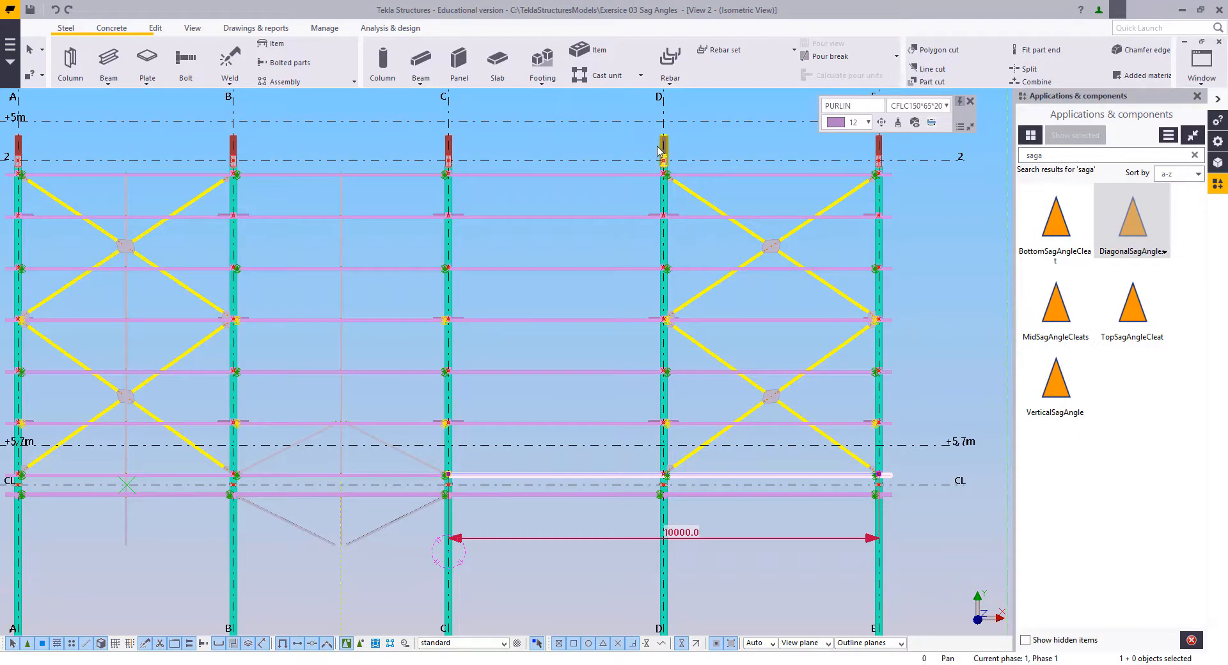
pyautogui.moveTo(657, 146); pyautogui.dragTo(665, 170, button='middle')
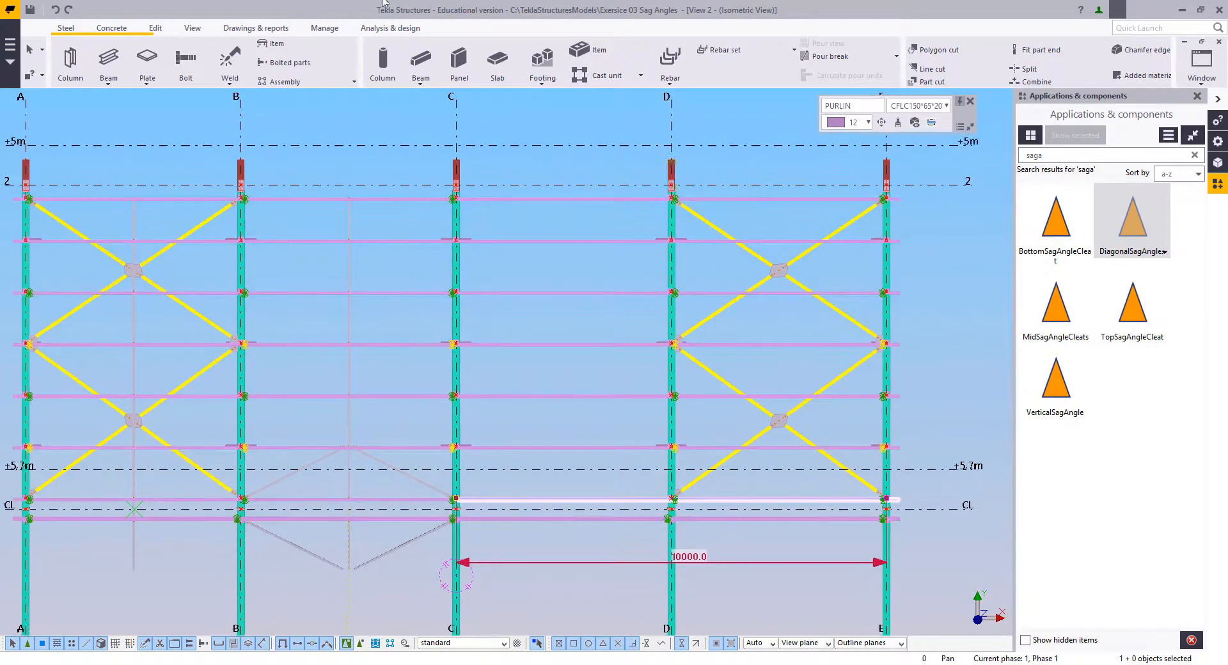
pyautogui.click(155, 28)
pyautogui.click(732, 82)
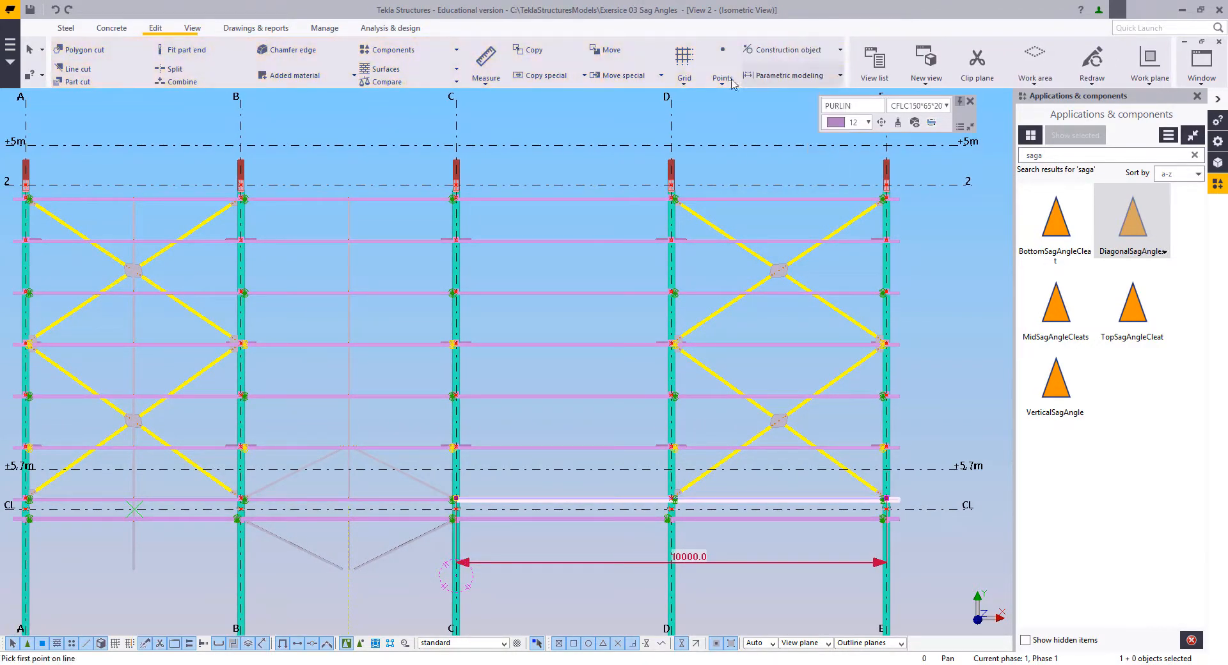
pyautogui.click(563, 185)
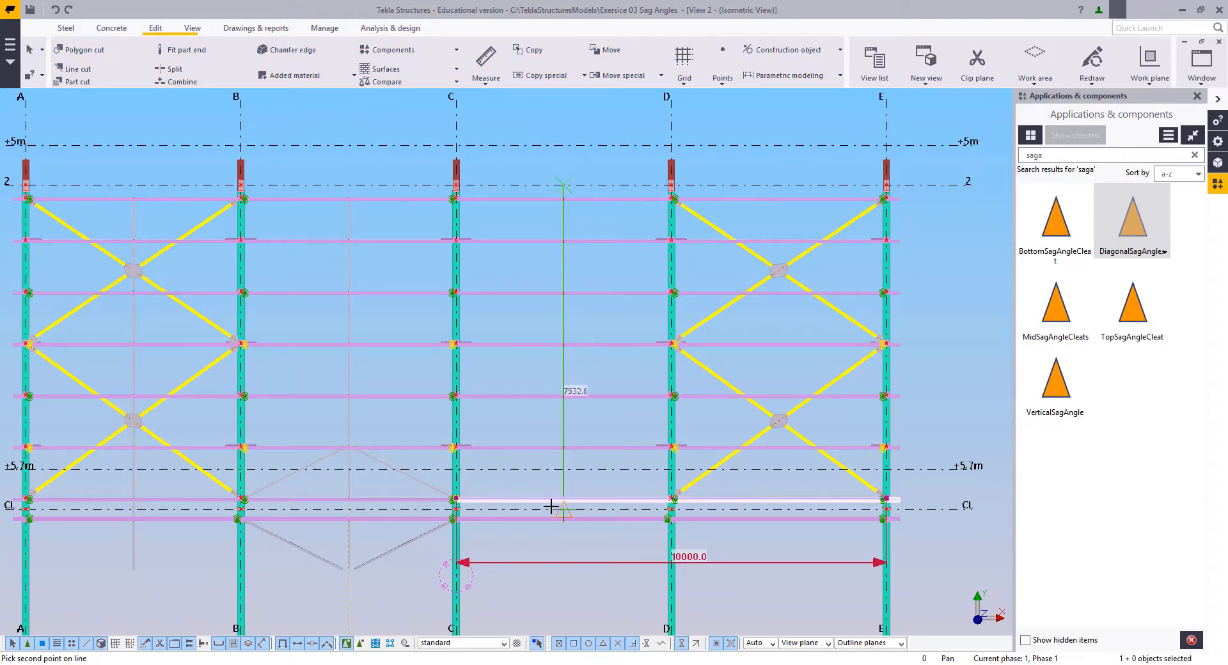
pyautogui.click(553, 508)
pyautogui.rightClick(536, 438)
pyautogui.click(571, 441)
# Step: Copy the construction line between grids C and D linearly to each side, 50 mm away in X
pyautogui.moveTo(575, 423); pyautogui.dragTo(534, 416)
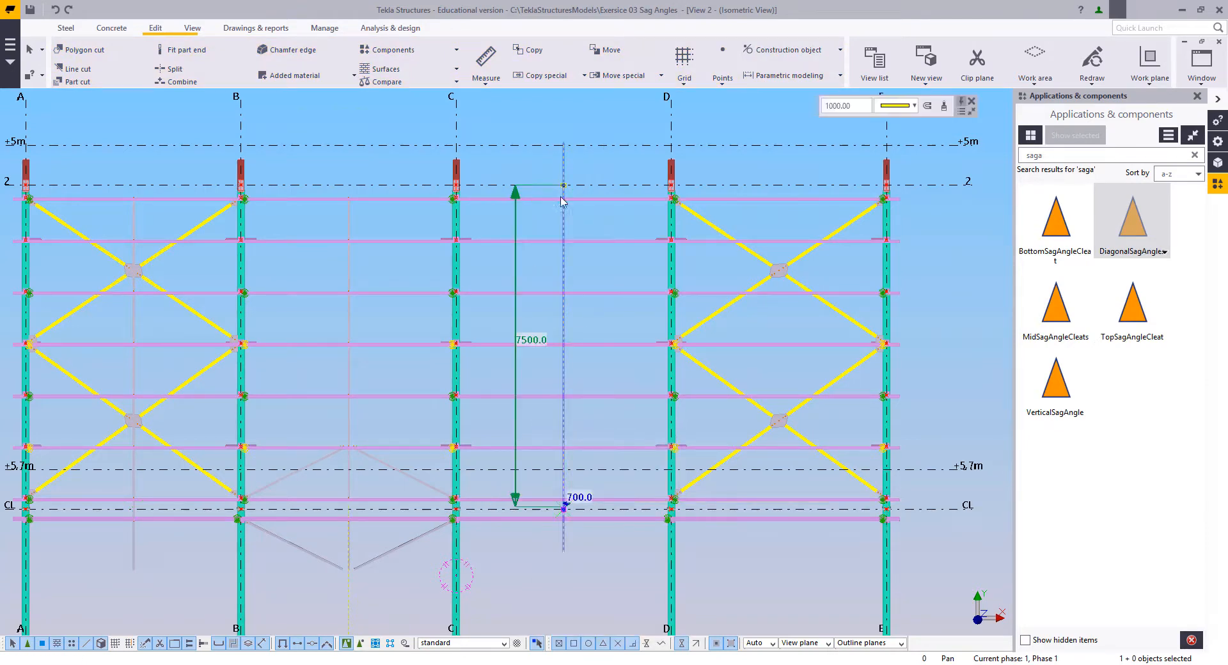
pyautogui.moveTo(563, 198); pyautogui.dragTo(563, 242, button='middle')
pyautogui.rightClick(604, 206)
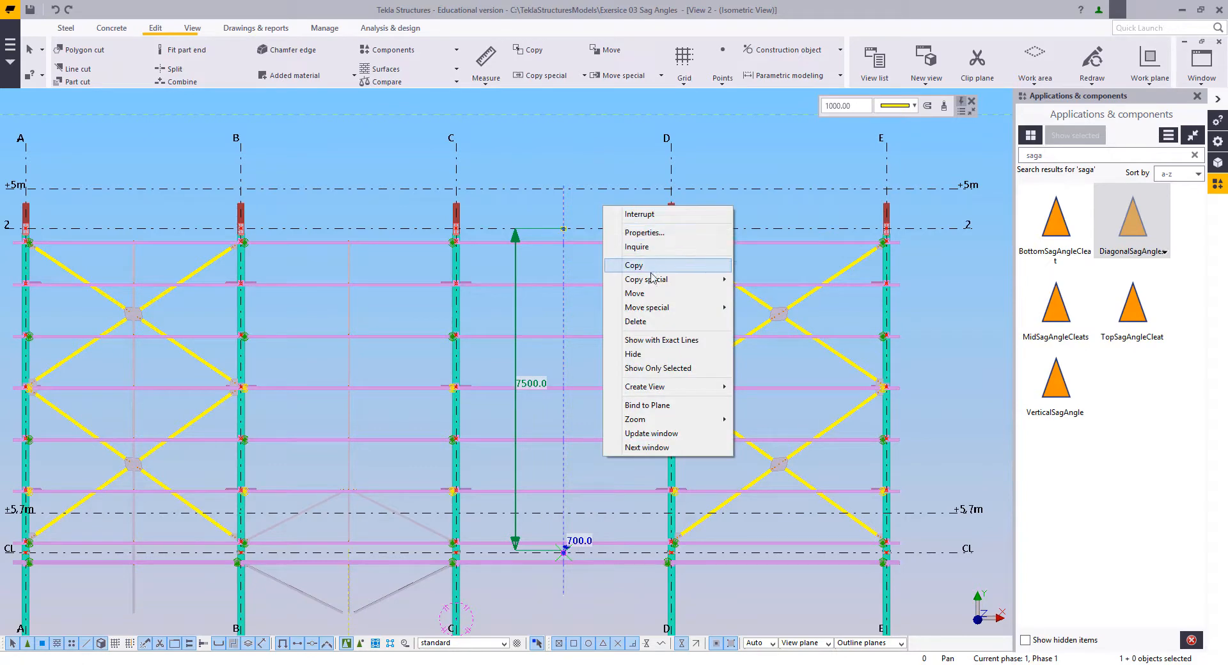
pyautogui.moveTo(718, 279)
pyautogui.click(771, 279)
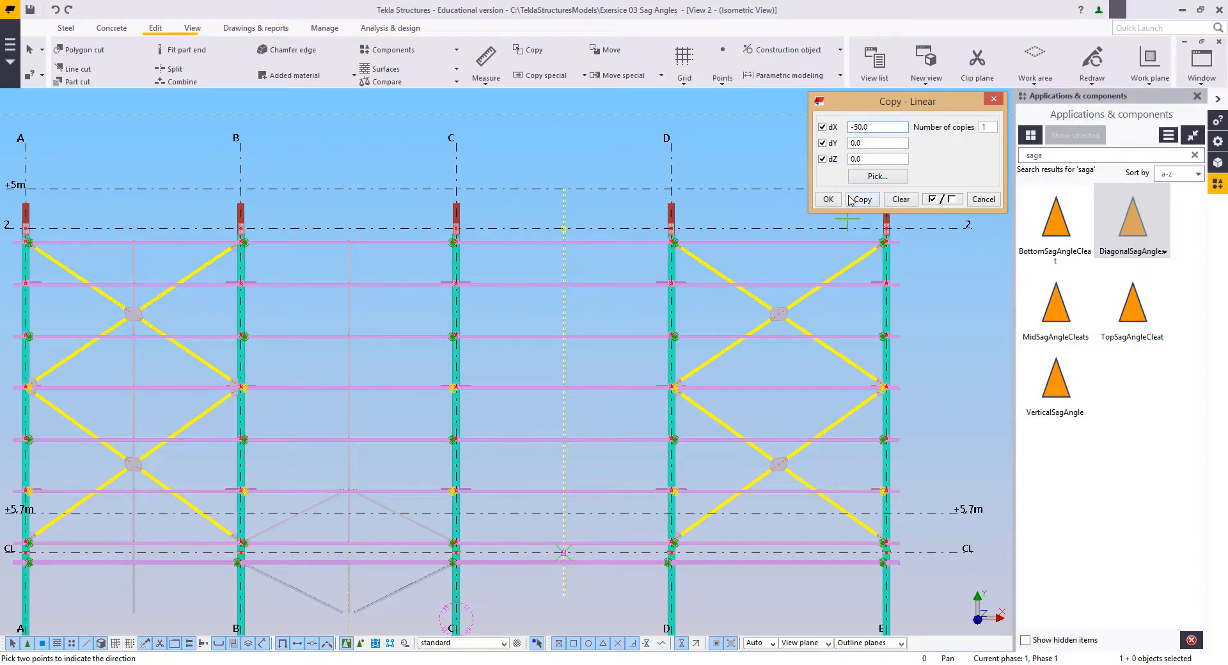
pyautogui.rightClick(599, 120)
pyautogui.click(618, 129)
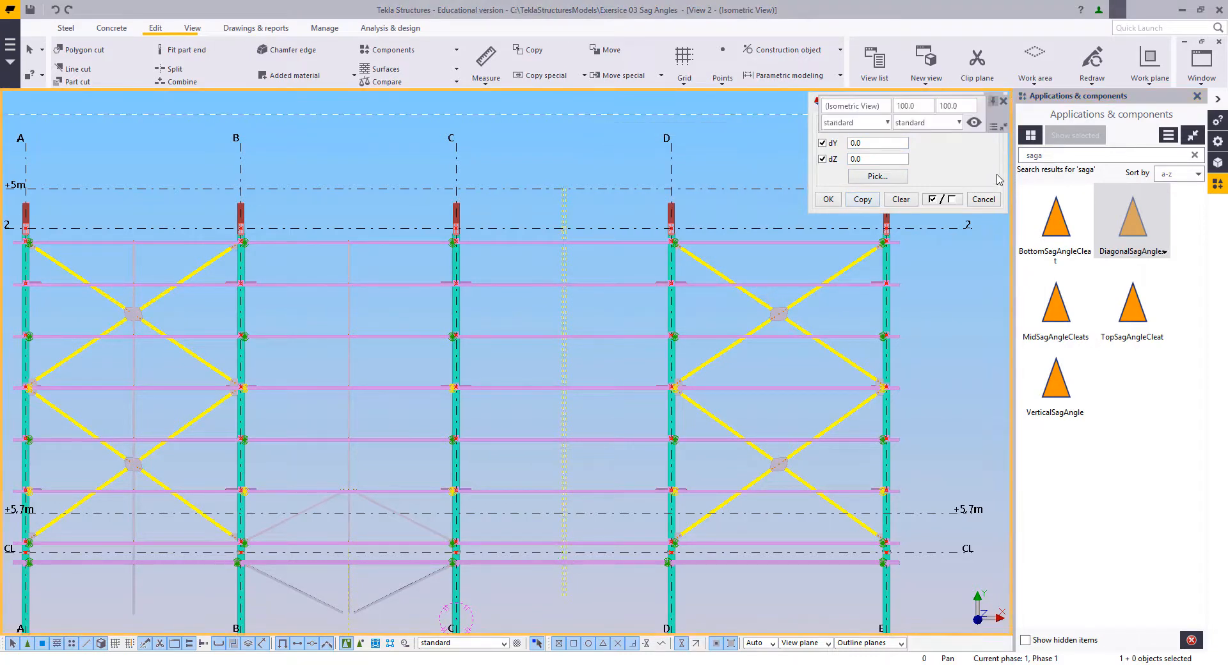
pyautogui.click(983, 199)
# Step: Open the steel beam properties and set the assembly prefix to SR and the name to "Sag Rad"
pyautogui.scroll(1, 554, 226)
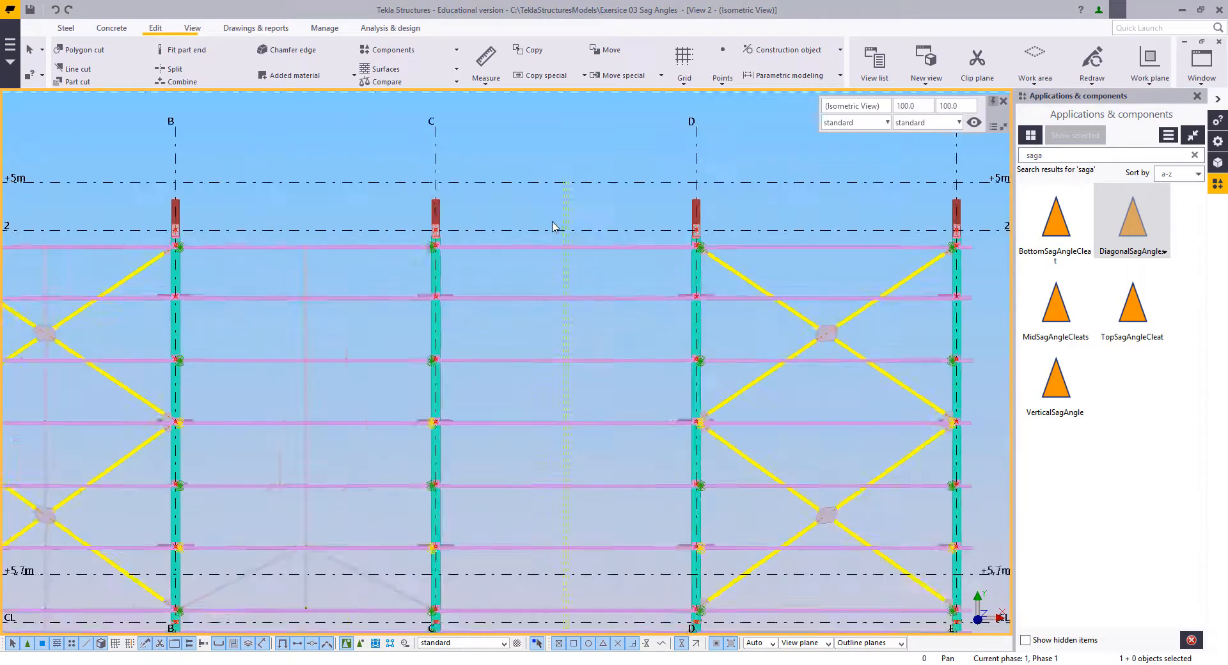
pyautogui.scroll(6, 563, 256)
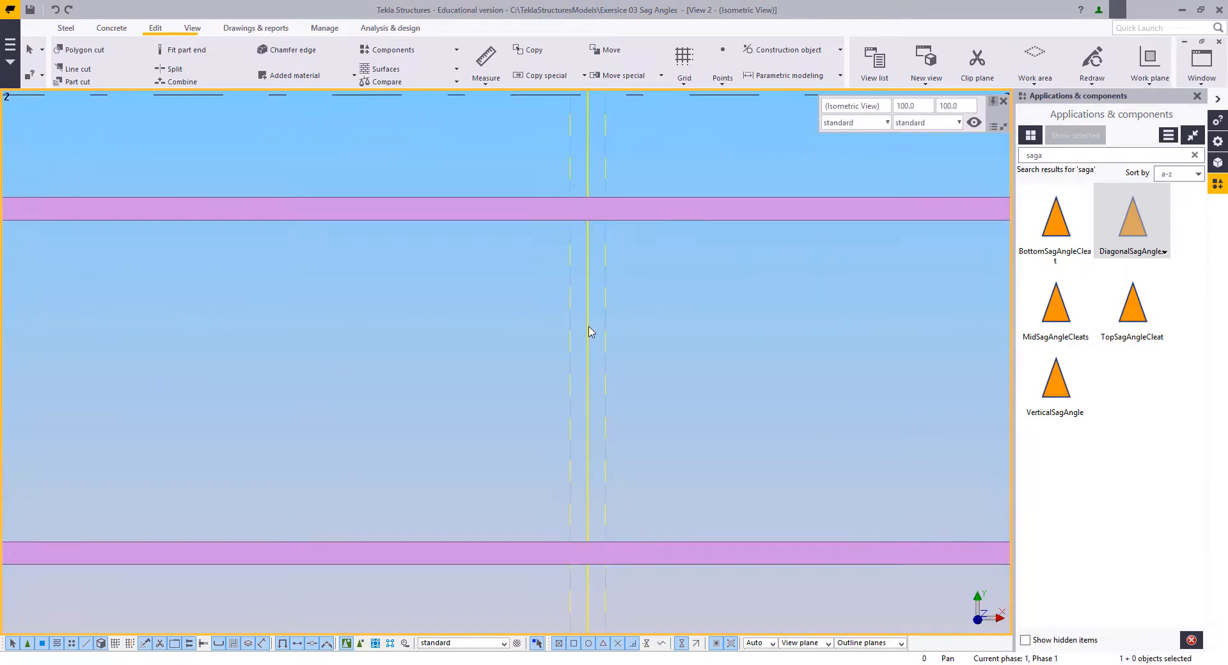
pyautogui.scroll(-2, 589, 331)
pyautogui.moveTo(589, 331); pyautogui.dragTo(482, 342, button='middle')
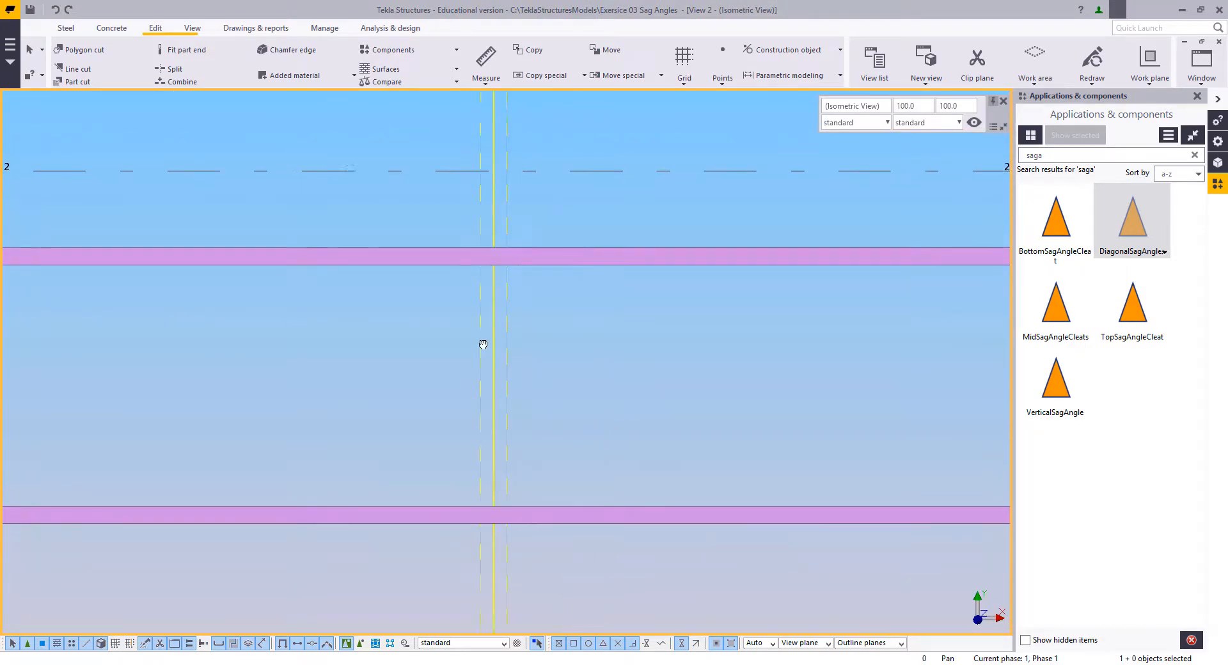
pyautogui.click(63, 29)
pyautogui.click(109, 59)
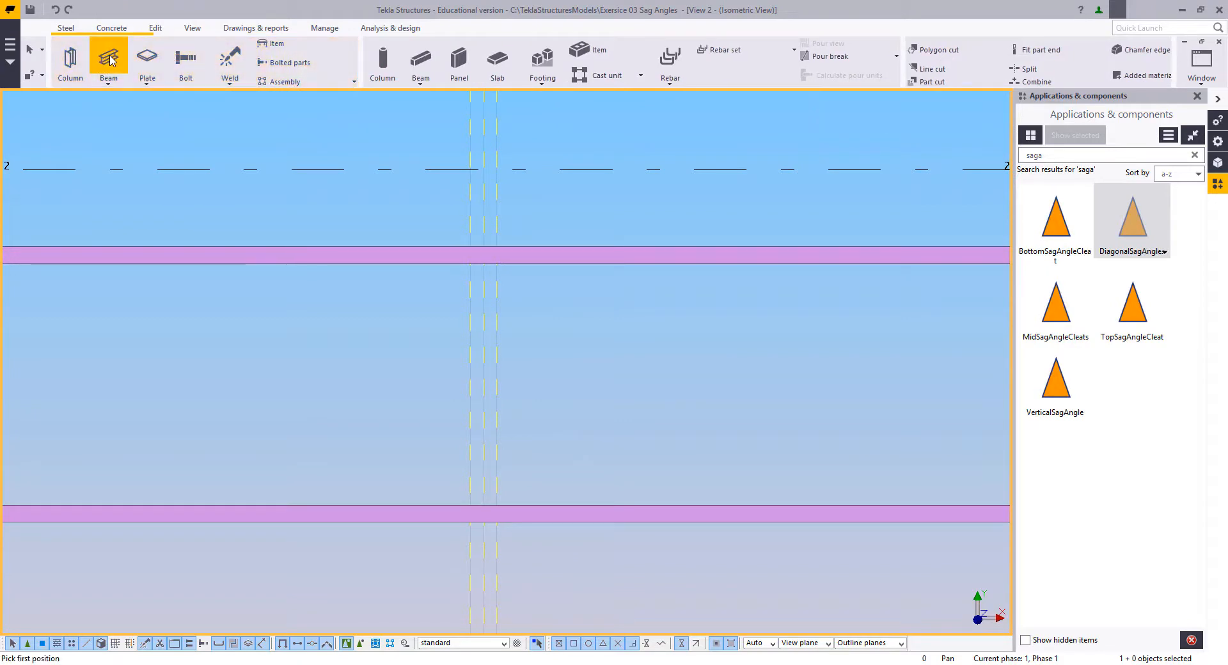
pyautogui.doubleClick(109, 58)
pyautogui.moveTo(551, 173); pyautogui.dragTo(933, 111)
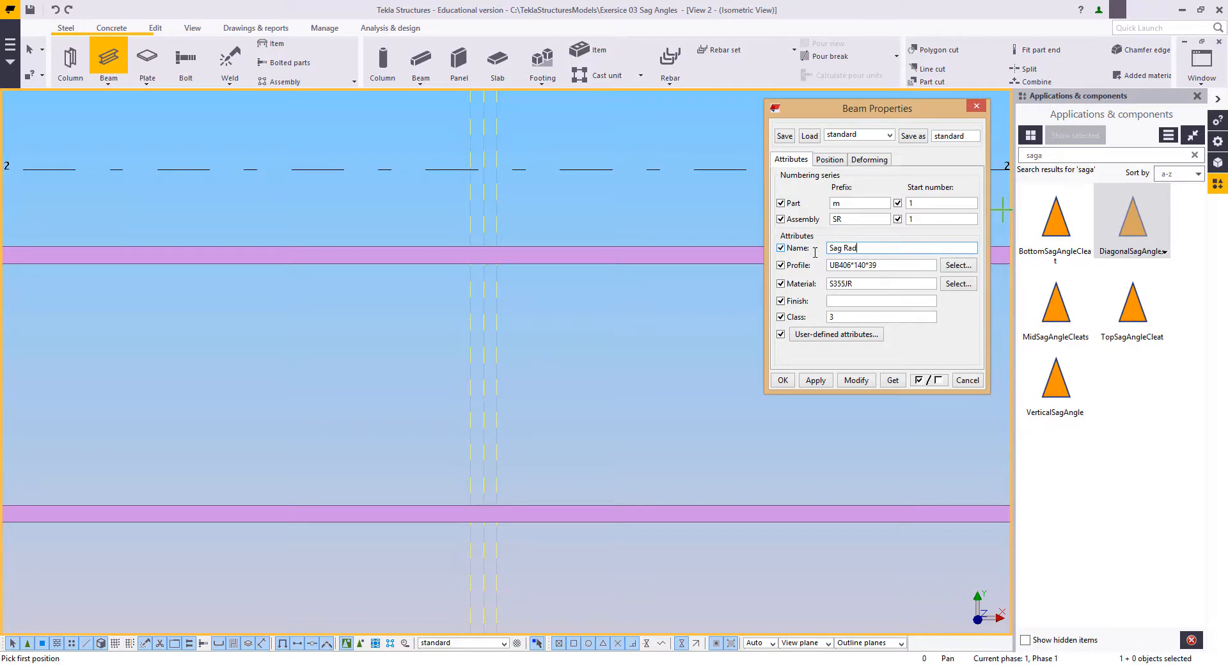
# Step: Assign the circular section profile ROD16 with a 16 mm diameter to the sag rod beam
pyautogui.moveTo(883, 267); pyautogui.dragTo(807, 268)
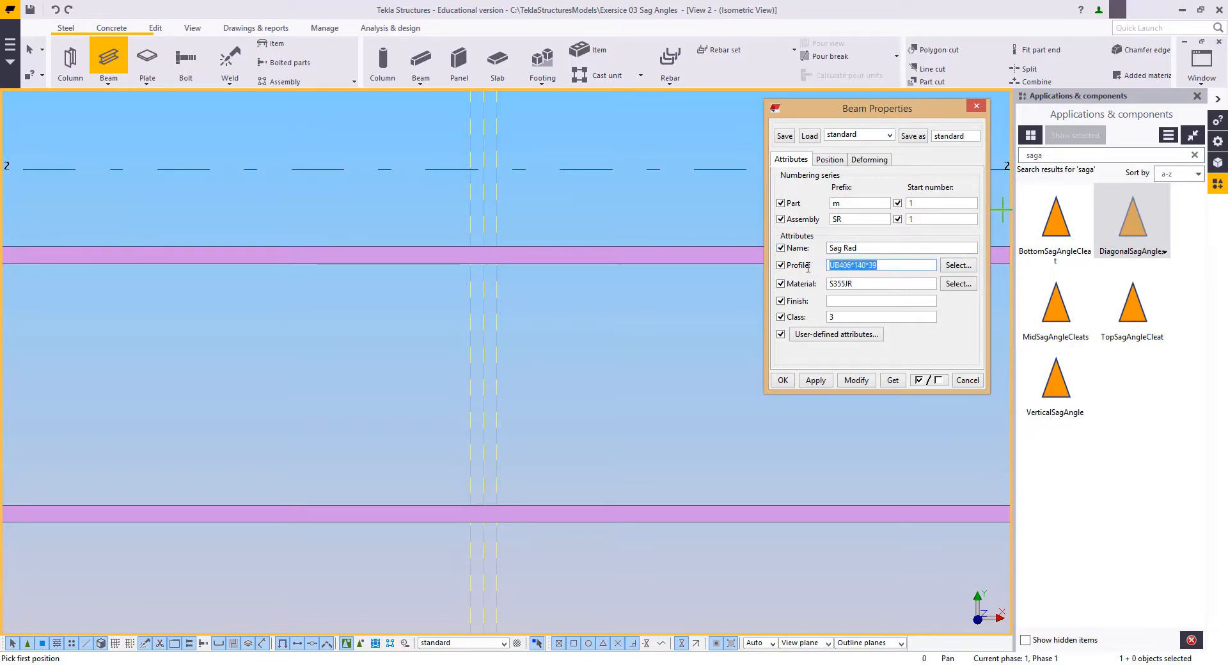
pyautogui.write('D16')
pyautogui.click(957, 265)
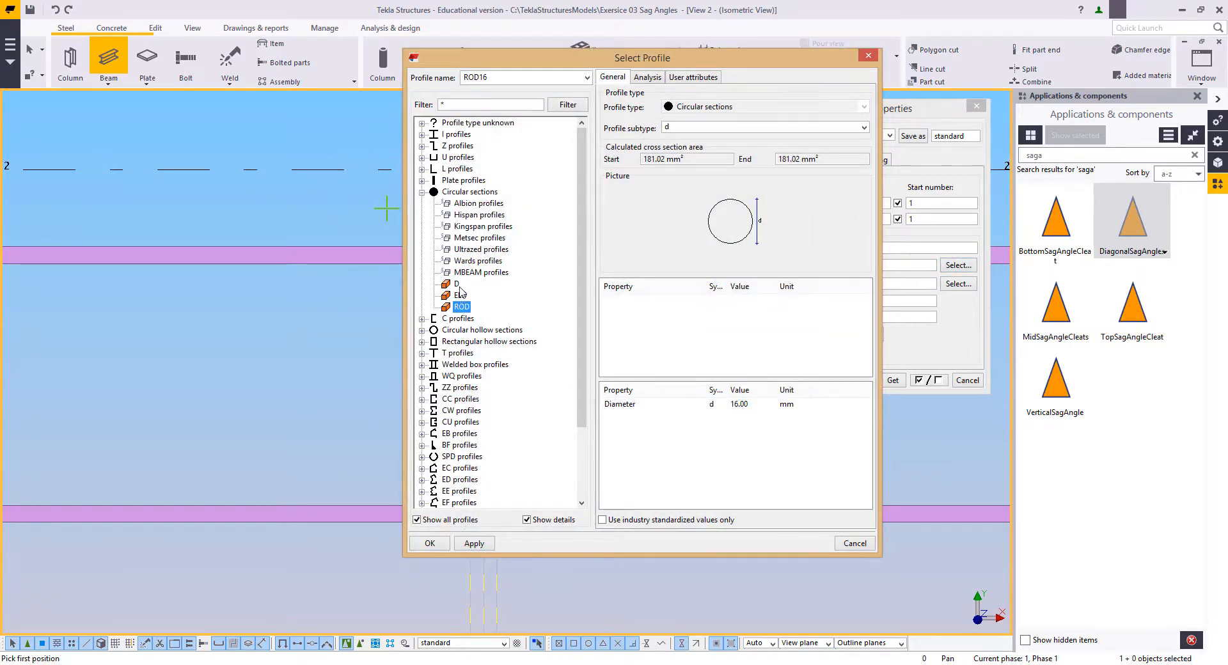
pyautogui.click(428, 544)
pyautogui.rightClick(565, 301)
pyautogui.click(579, 308)
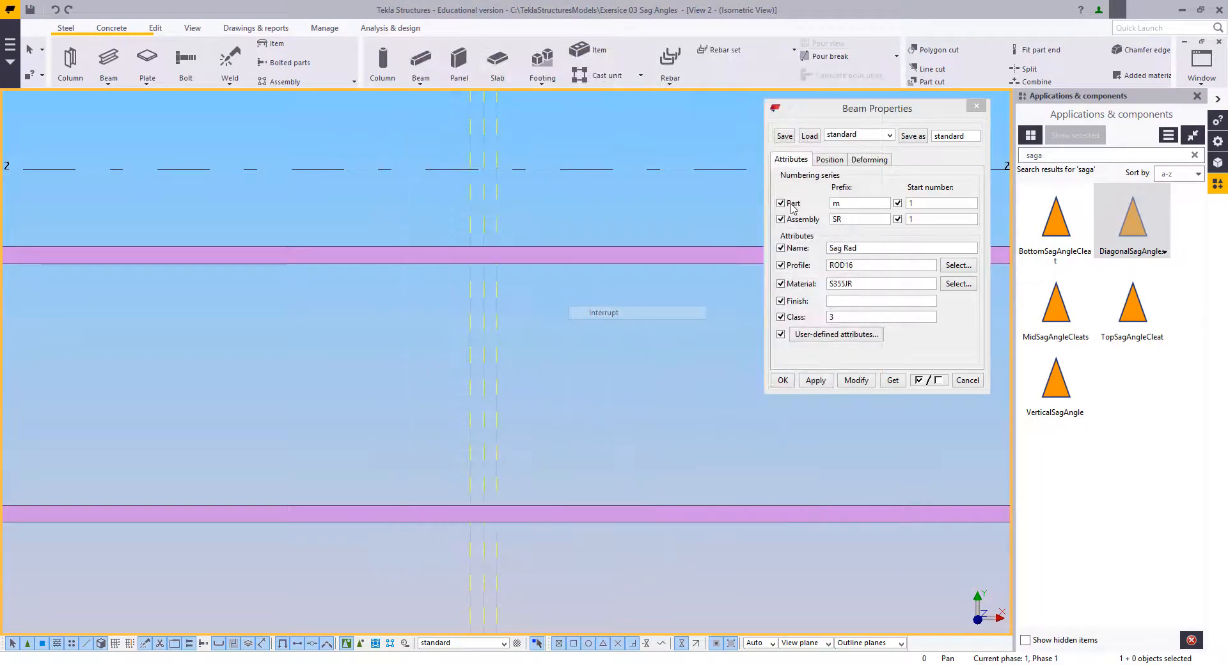
# Step: Set the sag rod beam's depth position to Middle and its class to 6, and accept the properties
pyautogui.click(827, 159)
pyautogui.click(851, 229)
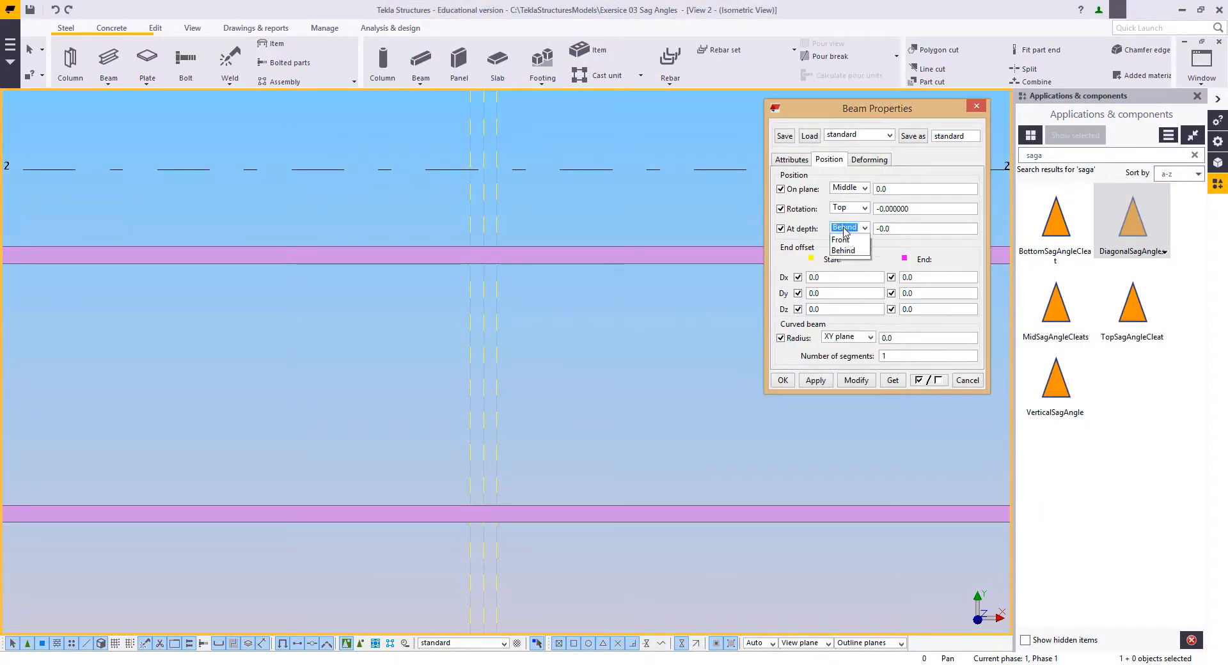
pyautogui.click(844, 238)
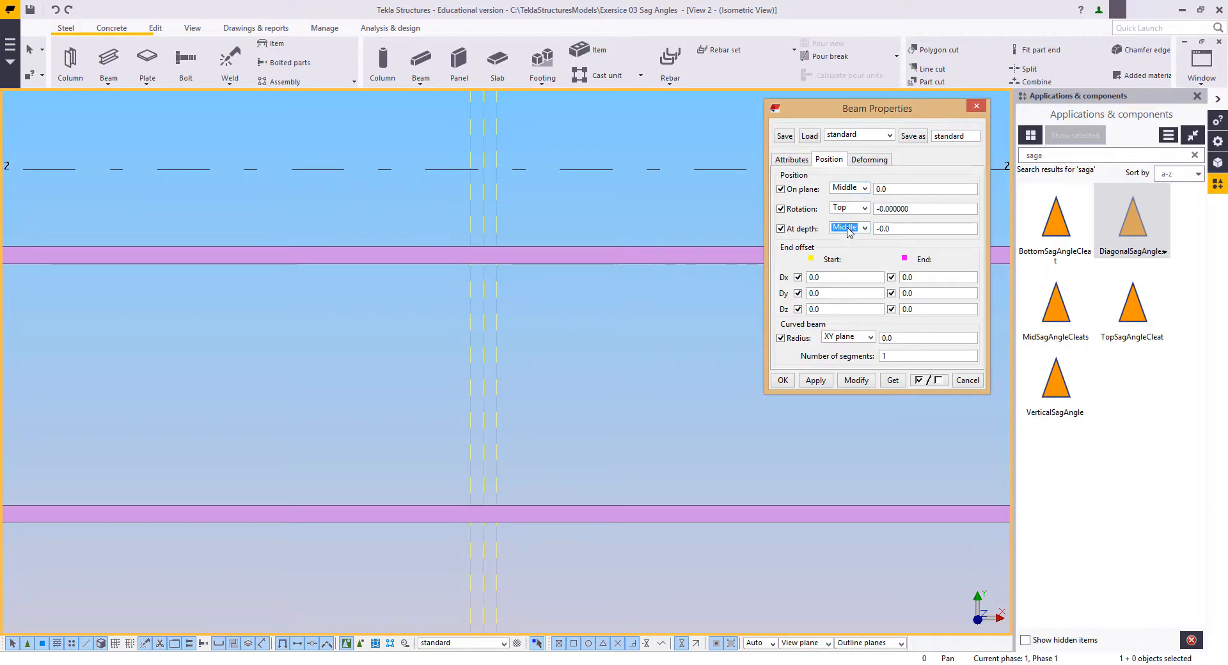
pyautogui.click(794, 161)
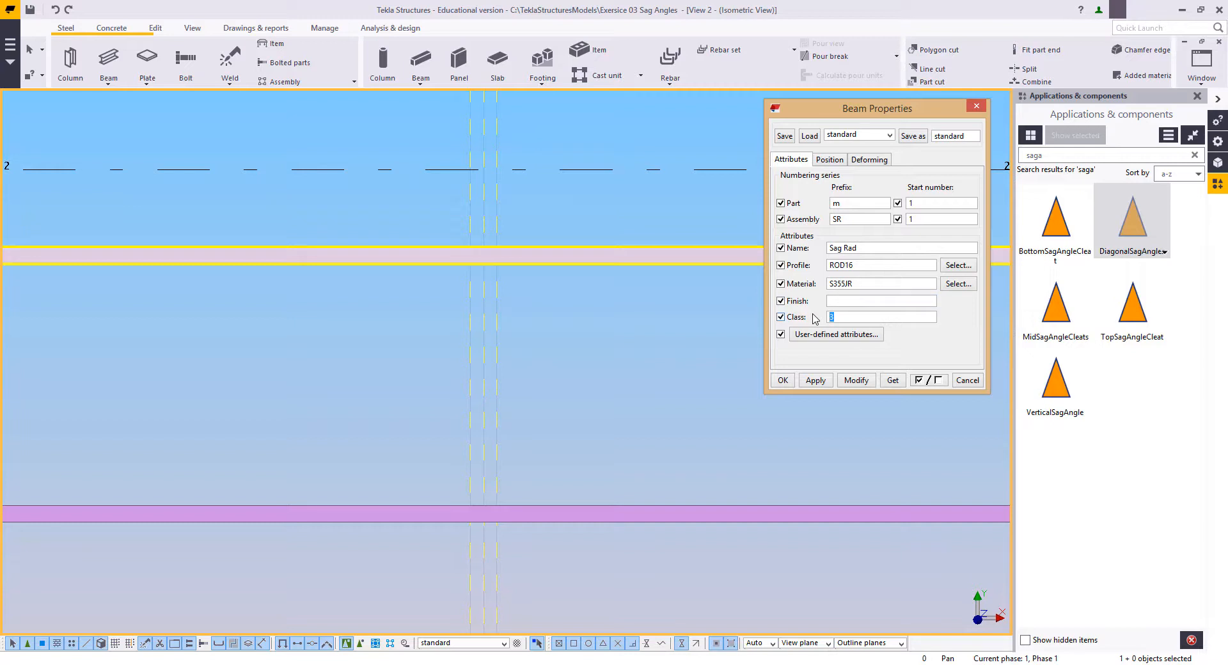
pyautogui.click(783, 380)
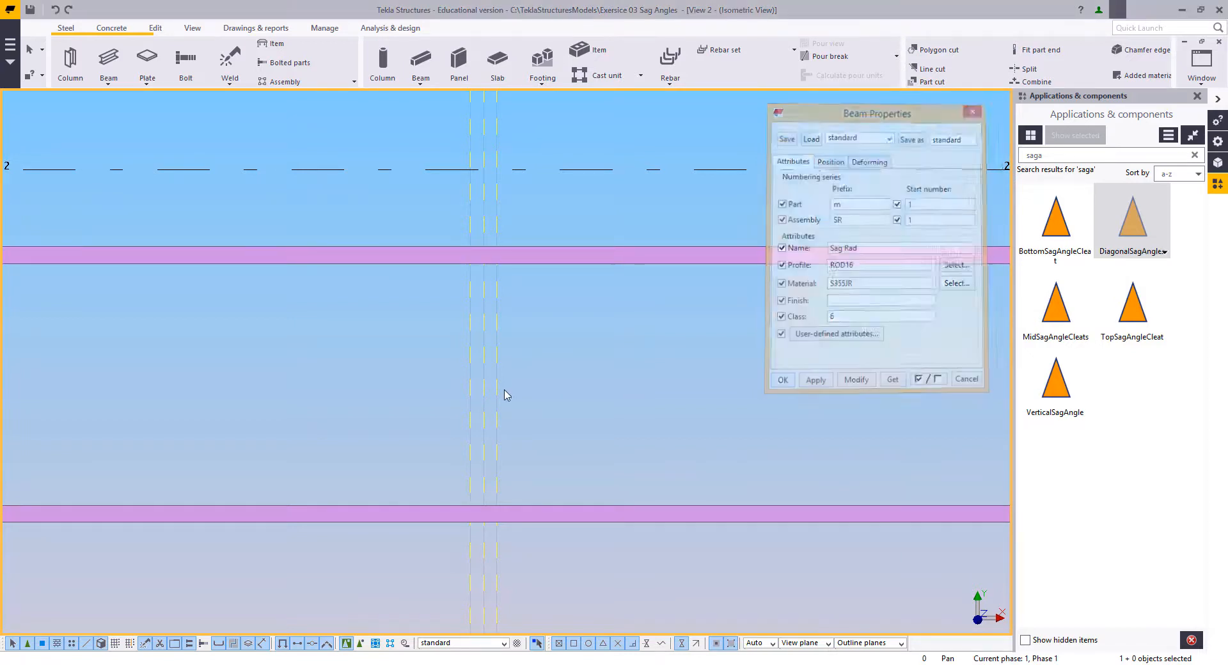
# Step: Model a sag rod beam along the outer construction line nearest grid C, from the first purlin's upper edge to the next purlin's upper edge
pyautogui.click(108, 58)
pyautogui.scroll(3, 471, 247)
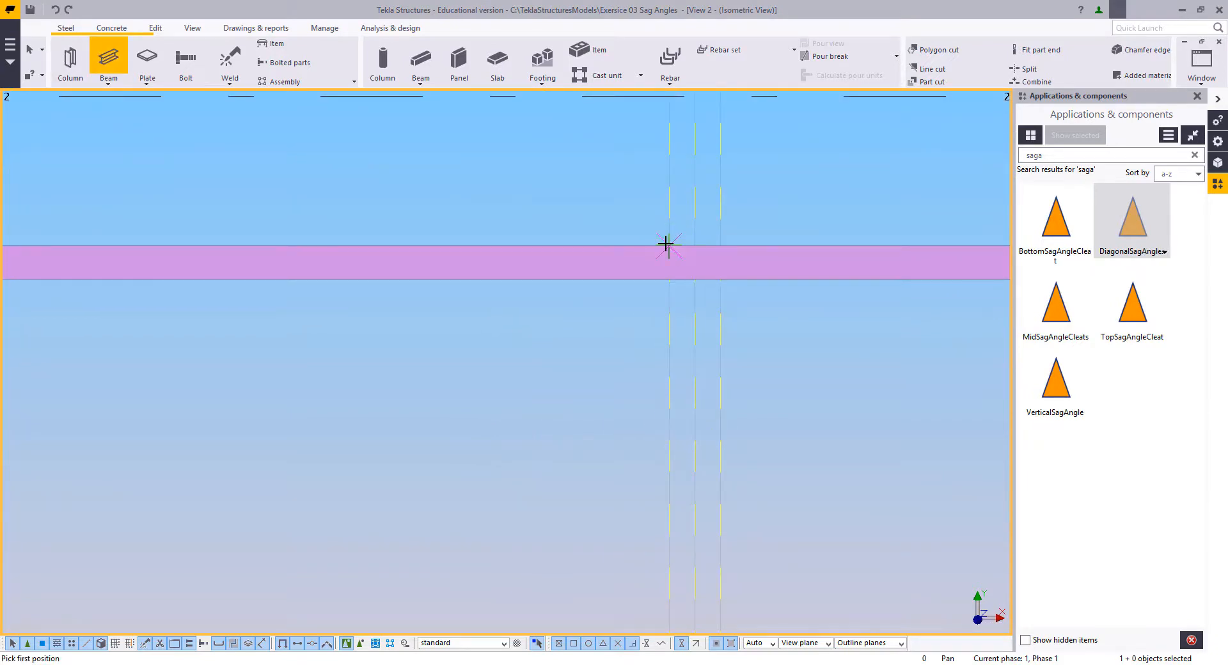
pyautogui.click(664, 246)
pyautogui.scroll(-3, 661, 417)
pyautogui.scroll(4, 682, 489)
pyautogui.scroll(2, 683, 489)
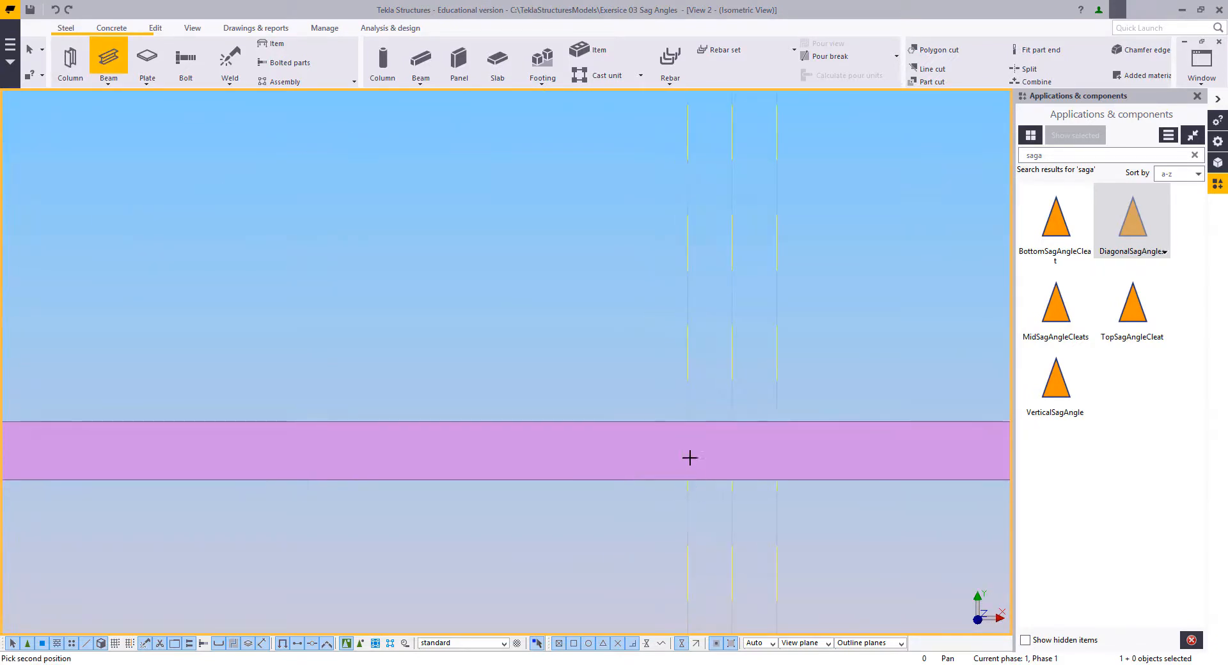
pyautogui.scroll(2, 687, 424)
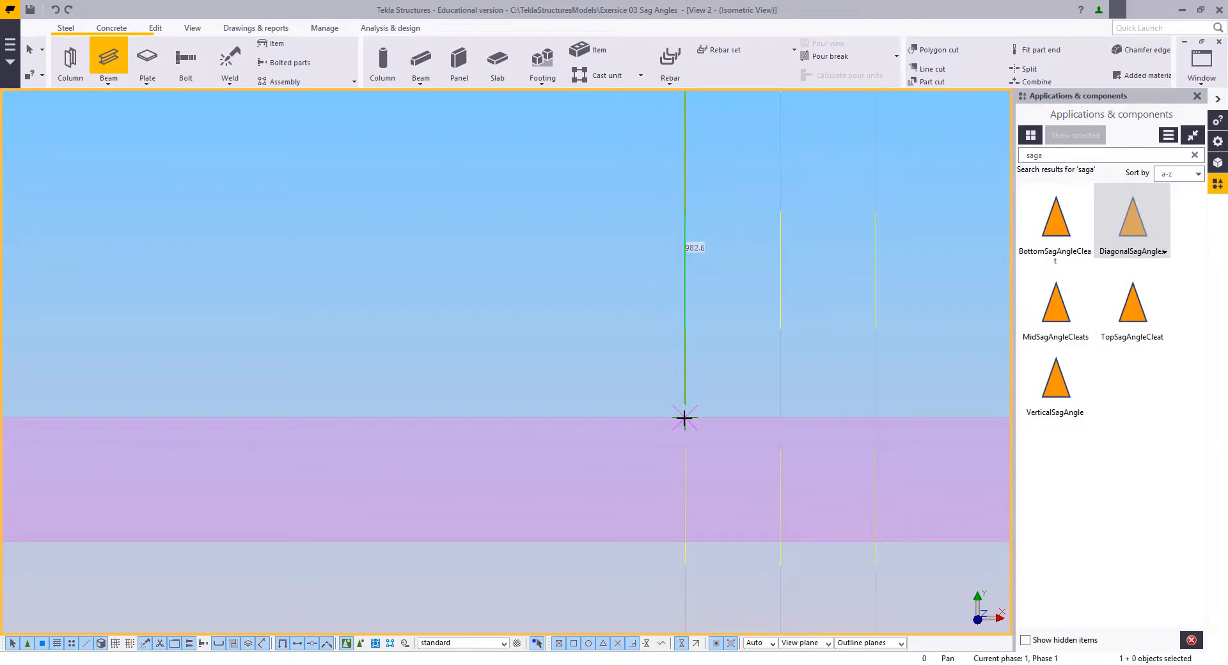
pyautogui.click(685, 418)
pyautogui.scroll(-2, 662, 476)
pyautogui.press('Escape')
pyautogui.scroll(-4, 633, 481)
pyautogui.moveTo(666, 151); pyautogui.dragTo(658, 257, button='middle')
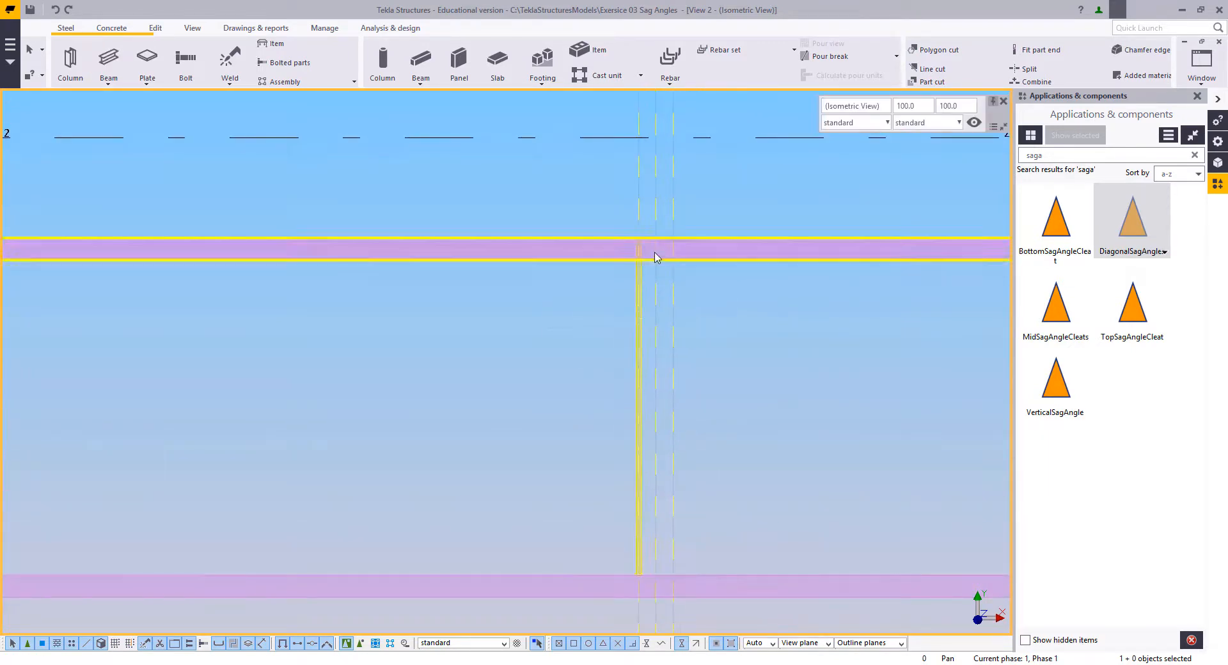
# Step: Inspect the upper end and the beam properties of the new sag rod
pyautogui.scroll(8, 655, 257)
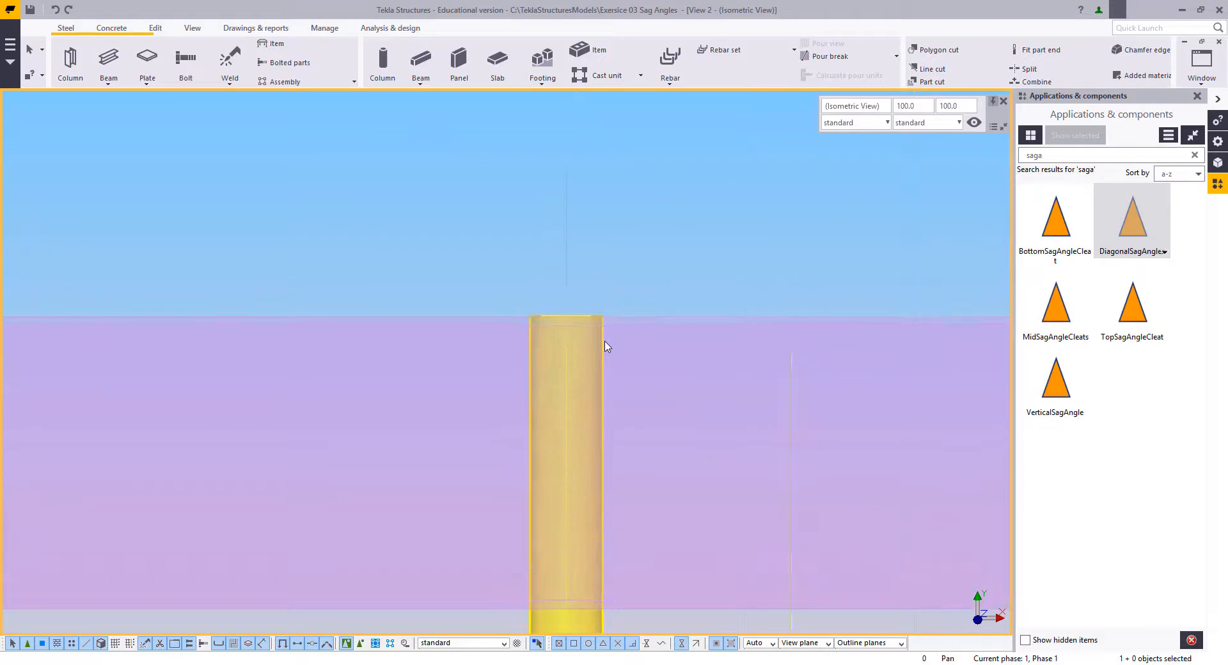
pyautogui.scroll(-2, 607, 346)
pyautogui.doubleClick(563, 376)
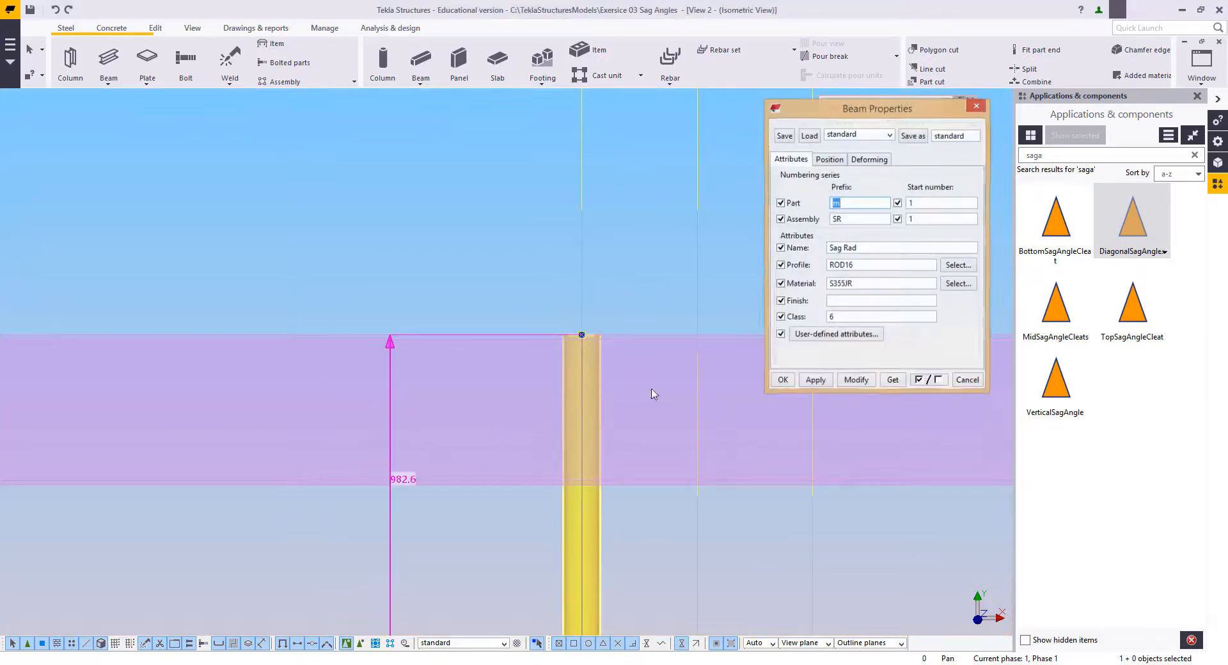
pyautogui.click(780, 384)
pyautogui.click(482, 226)
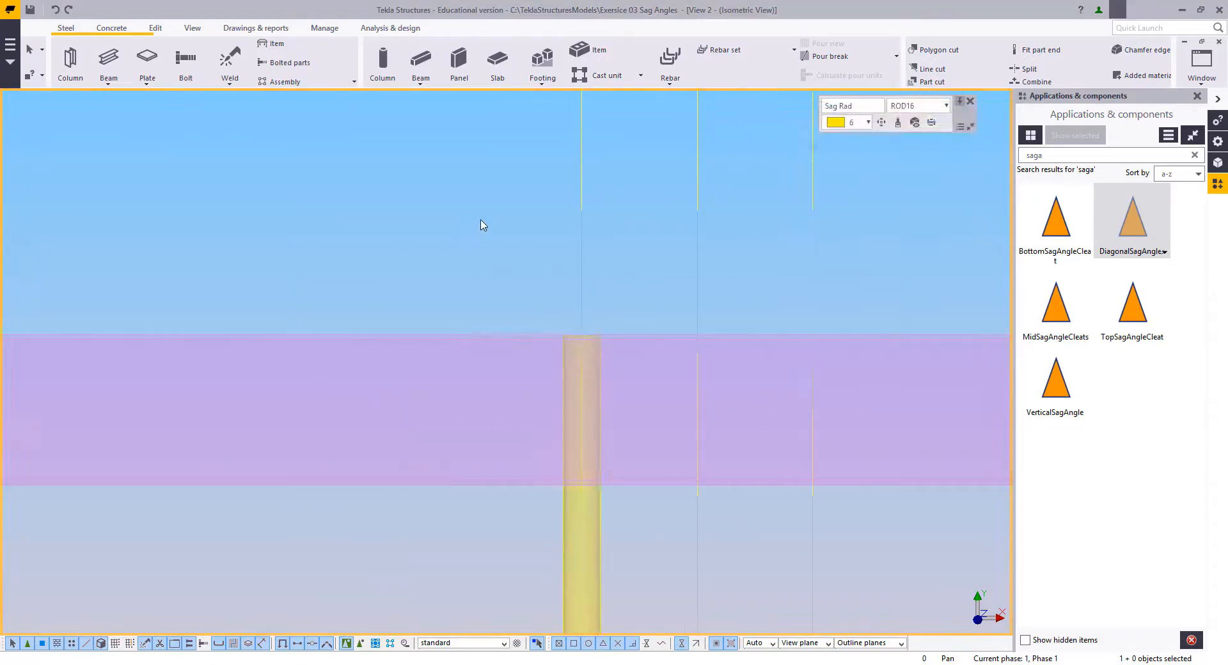
# Step: Model a separate 100 mm rod on the same construction line, starting just above the first purlin and running towards it
pyautogui.moveTo(448, 192); pyautogui.dragTo(435, 303, button='middle')
pyautogui.click(108, 59)
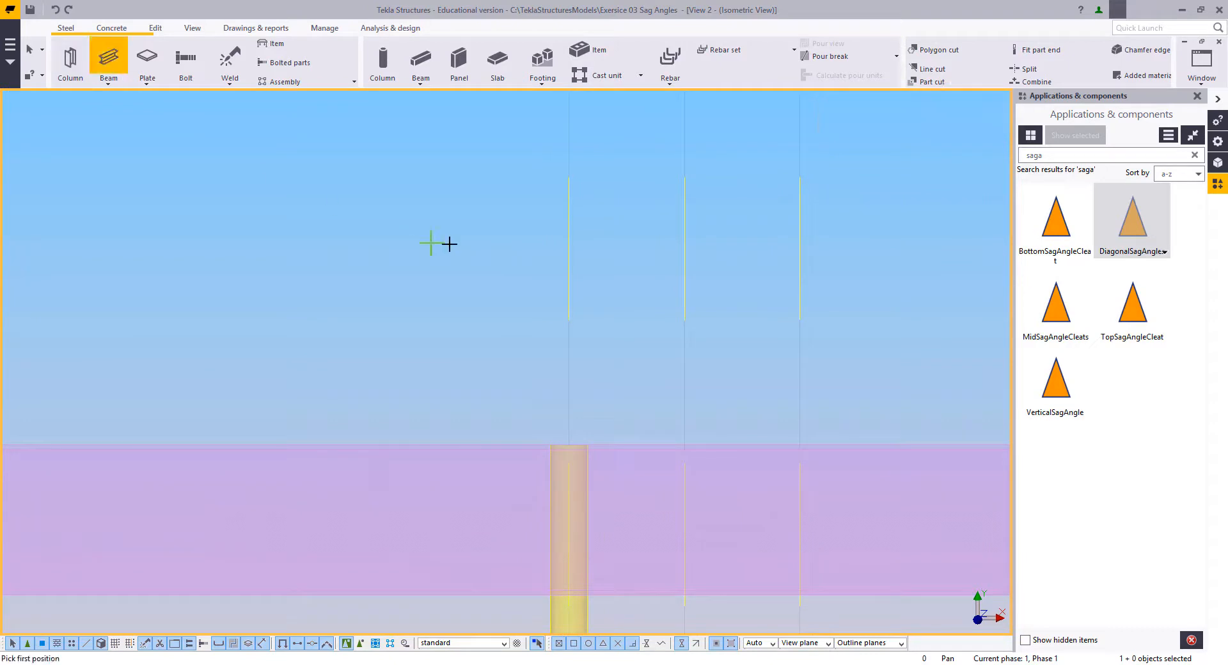
pyautogui.click(568, 249)
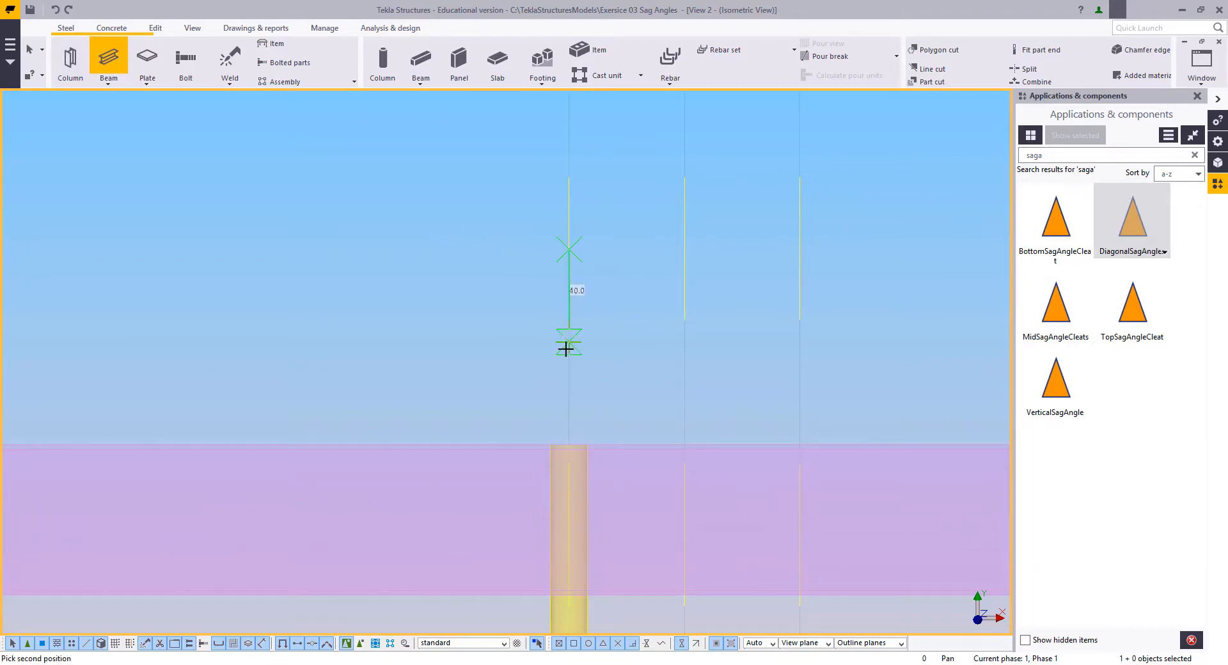
pyautogui.write('100')
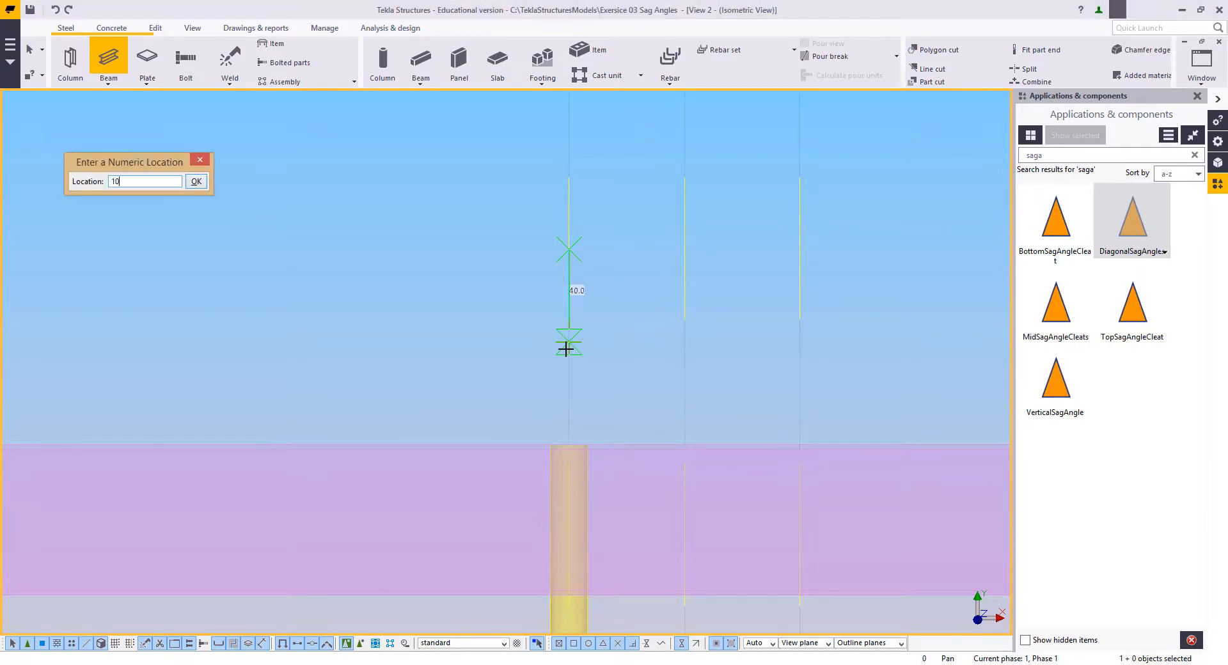
pyautogui.press('Return')
pyautogui.rightClick(433, 275)
pyautogui.click(471, 284)
pyautogui.moveTo(613, 315); pyautogui.dragTo(663, 258, button='middle')
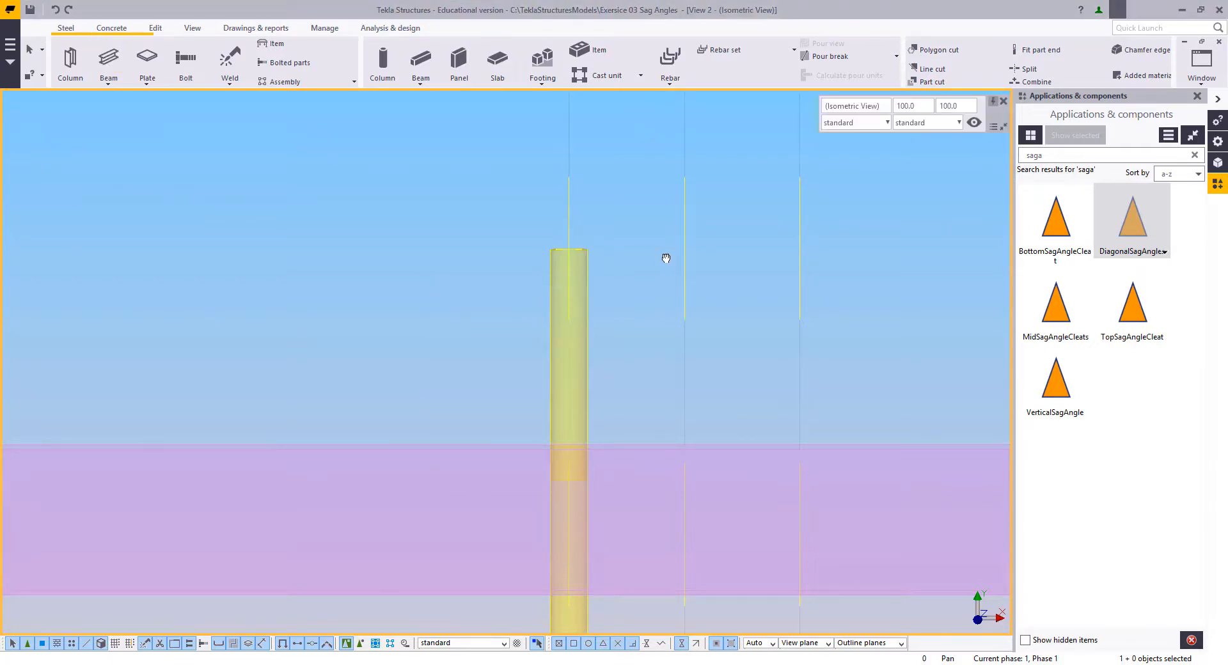
# Step: Move the 100 mm rod from its midpoint to the first purlin's upper edge
pyautogui.click(644, 222)
pyautogui.rightClick(645, 221)
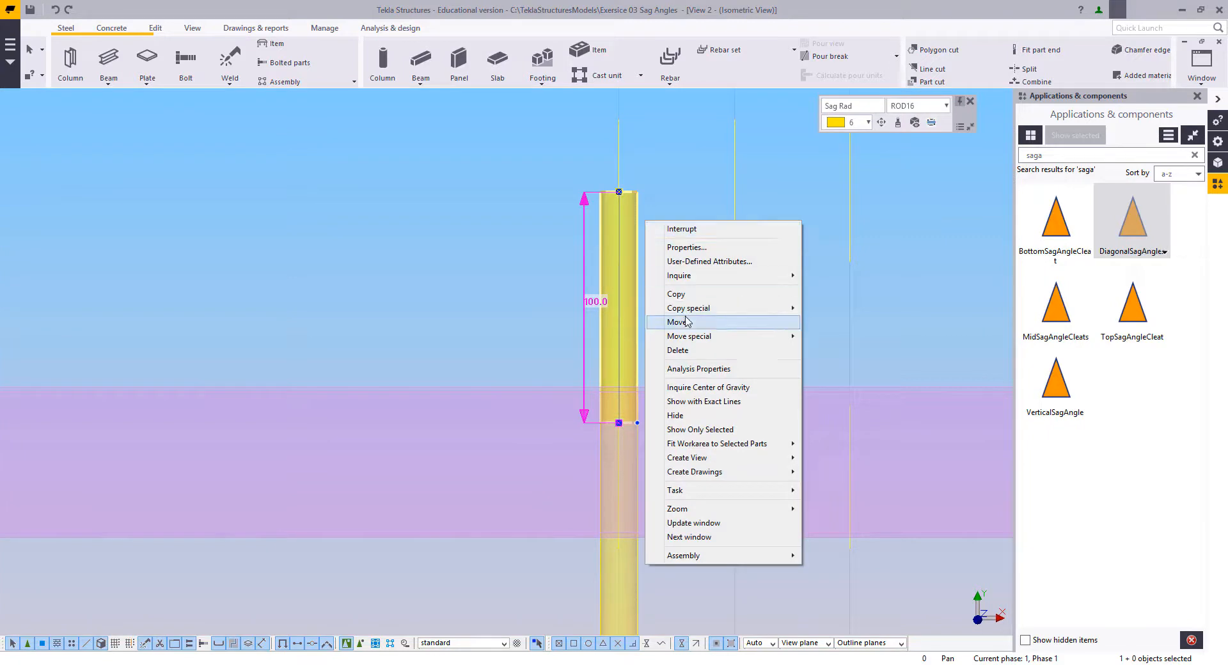
pyautogui.click(665, 322)
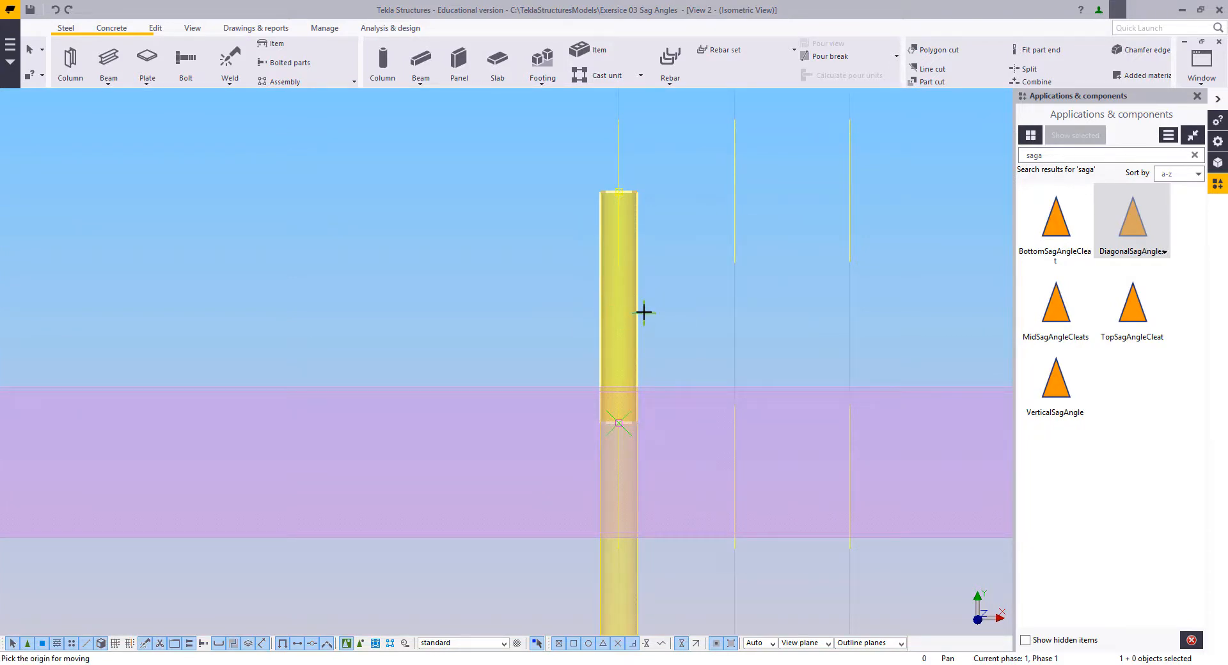
pyautogui.click(637, 307)
pyautogui.scroll(4, 642, 349)
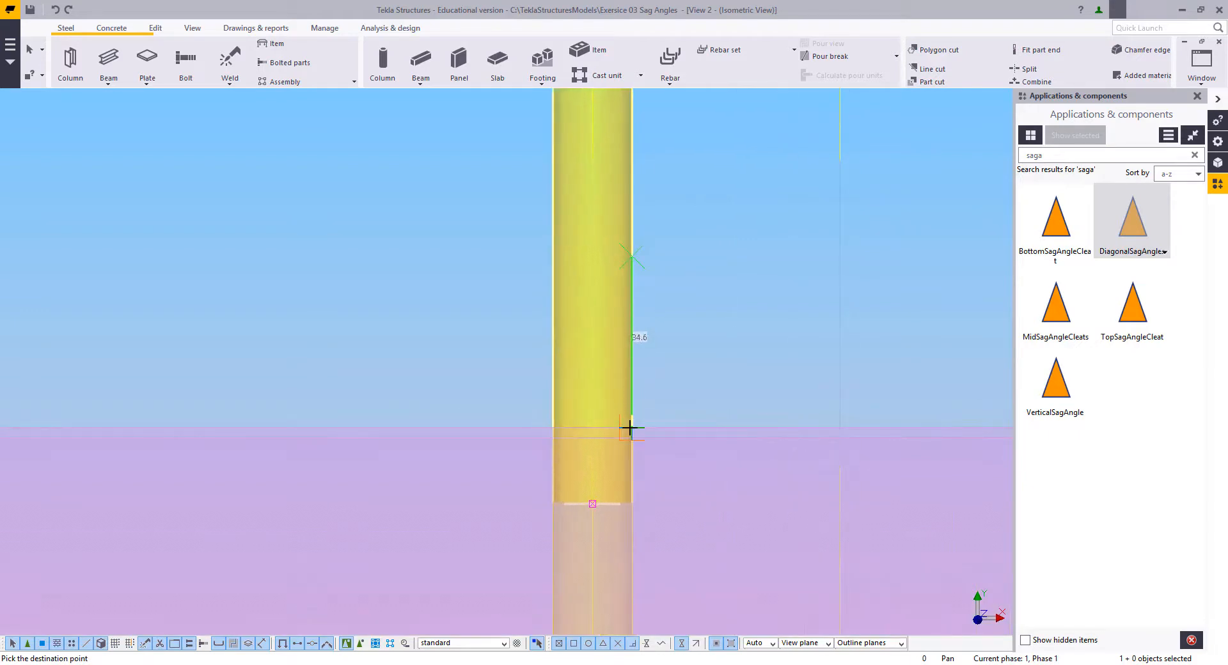
pyautogui.click(632, 428)
pyautogui.click(495, 348)
pyautogui.scroll(-5, 534, 307)
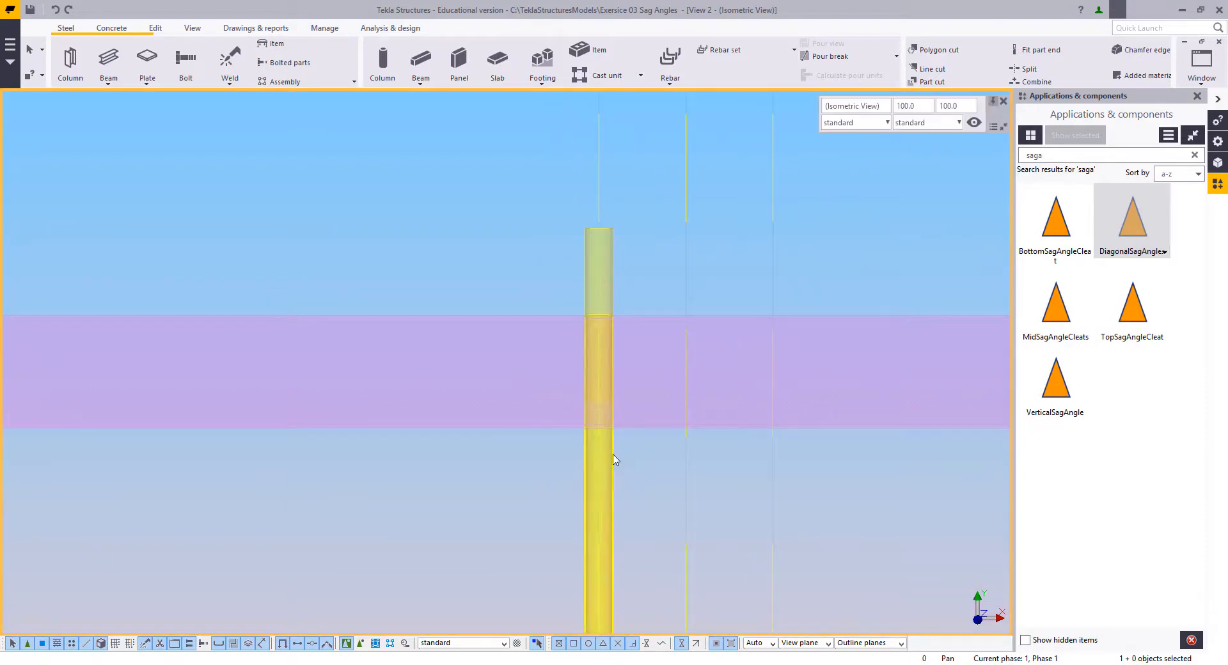
# Step: Move the long sag rod's upper end point down 50 mm to the lower end of the short rod
pyautogui.click(611, 453)
pyautogui.rightClick(618, 277)
pyautogui.click(646, 358)
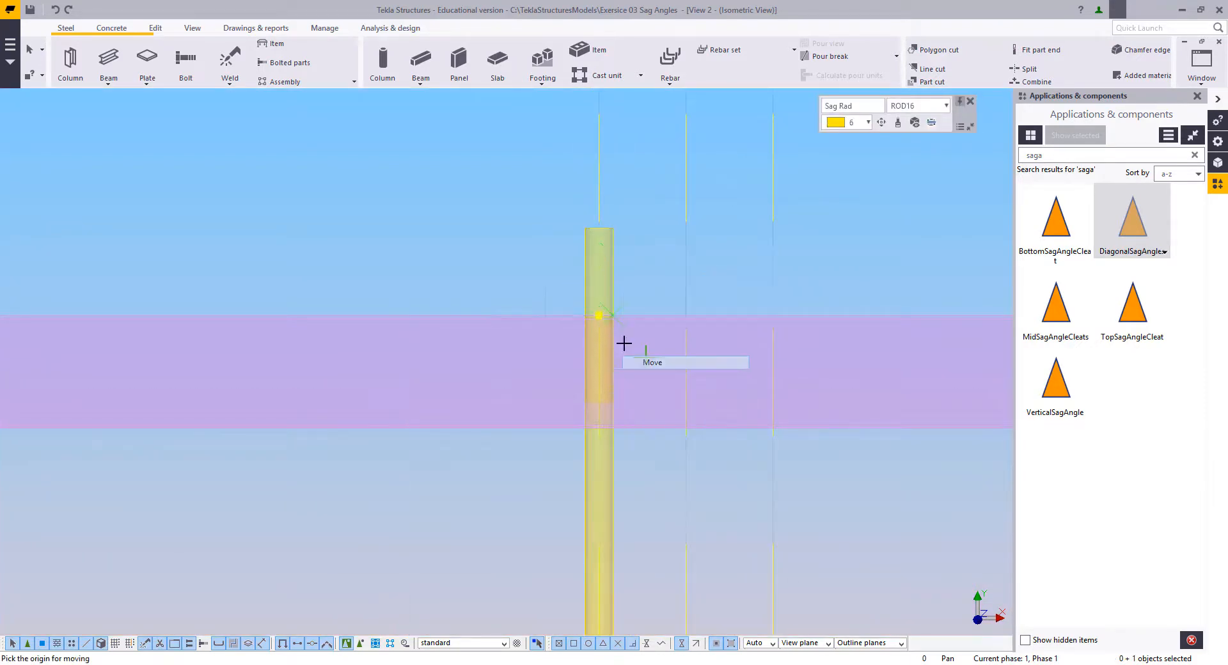
pyautogui.click(599, 314)
pyautogui.scroll(6, 604, 402)
pyautogui.click(597, 405)
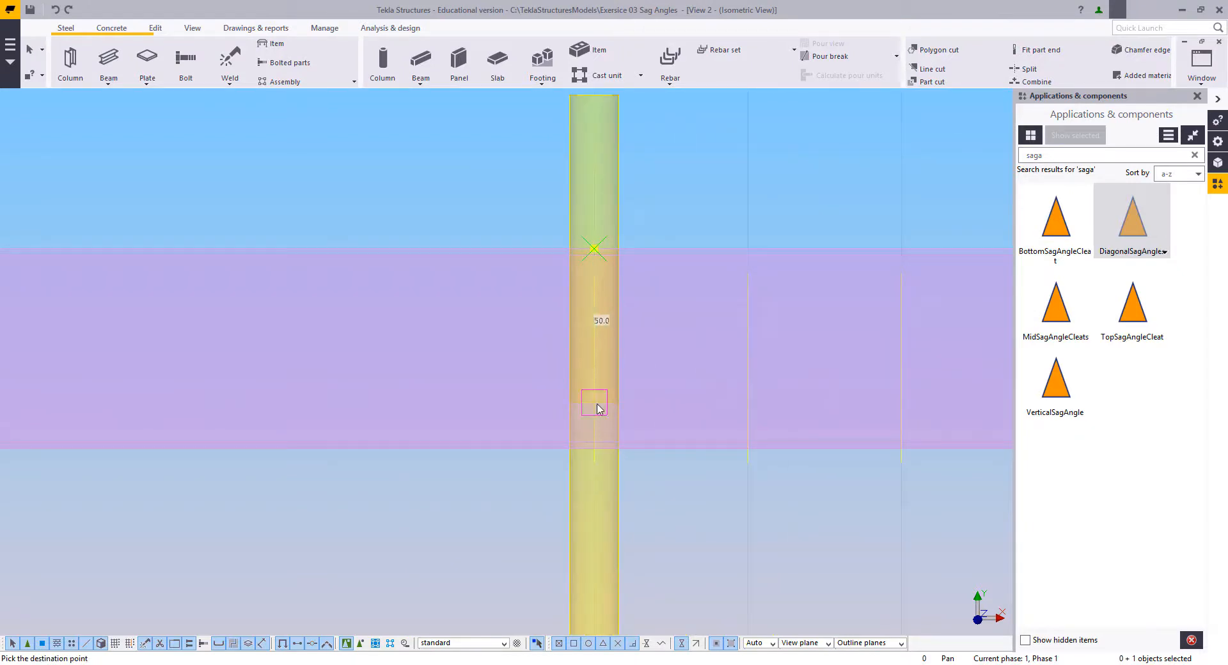
pyautogui.scroll(-7, 617, 428)
# Step: Copy the 100 mm rod from the first purlin's upper edge to the upper edge of the next purlin
pyautogui.click(611, 320)
pyautogui.rightClick(605, 259)
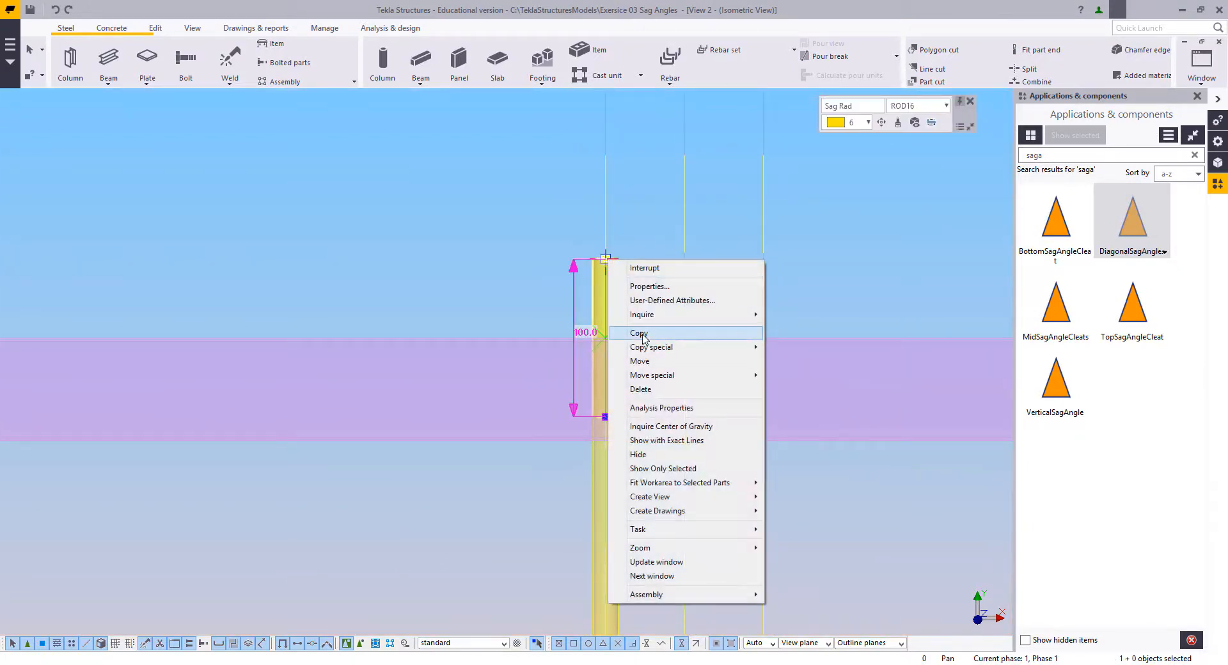
pyautogui.click(639, 333)
pyautogui.click(633, 338)
pyautogui.scroll(-5, 672, 417)
pyautogui.moveTo(671, 416); pyautogui.dragTo(611, 68, button='middle')
pyautogui.scroll(3, 551, 410)
pyautogui.scroll(3, 573, 275)
pyautogui.click(559, 560)
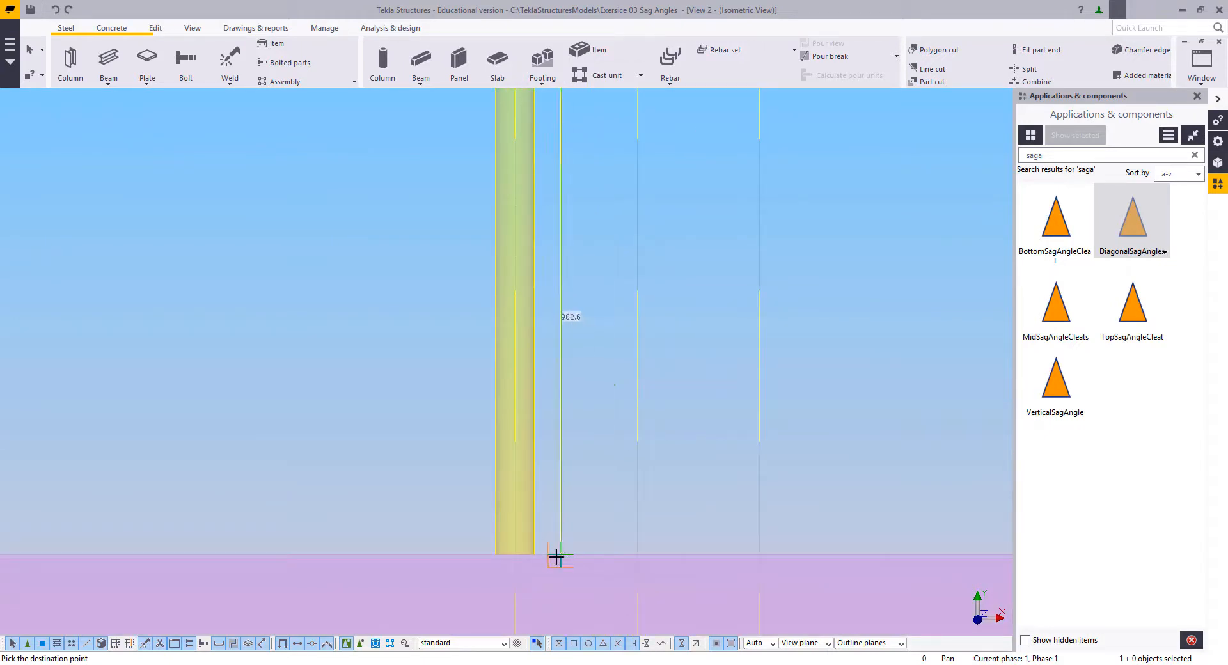
pyautogui.moveTo(367, 340); pyautogui.dragTo(398, 315, button='middle')
pyautogui.press('Escape')
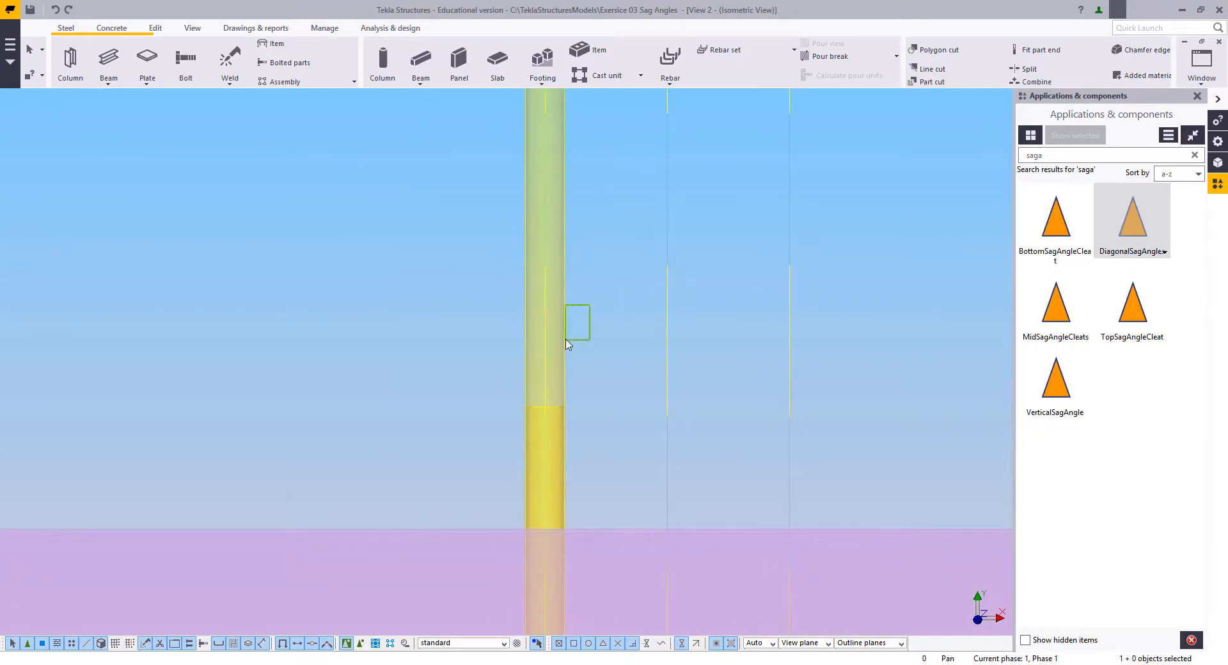
# Step: Move the long sag rod's lower end point up 50 mm to the upper end of the copied short rod
pyautogui.moveTo(567, 344); pyautogui.dragTo(566, 349)
pyautogui.rightClick(579, 529)
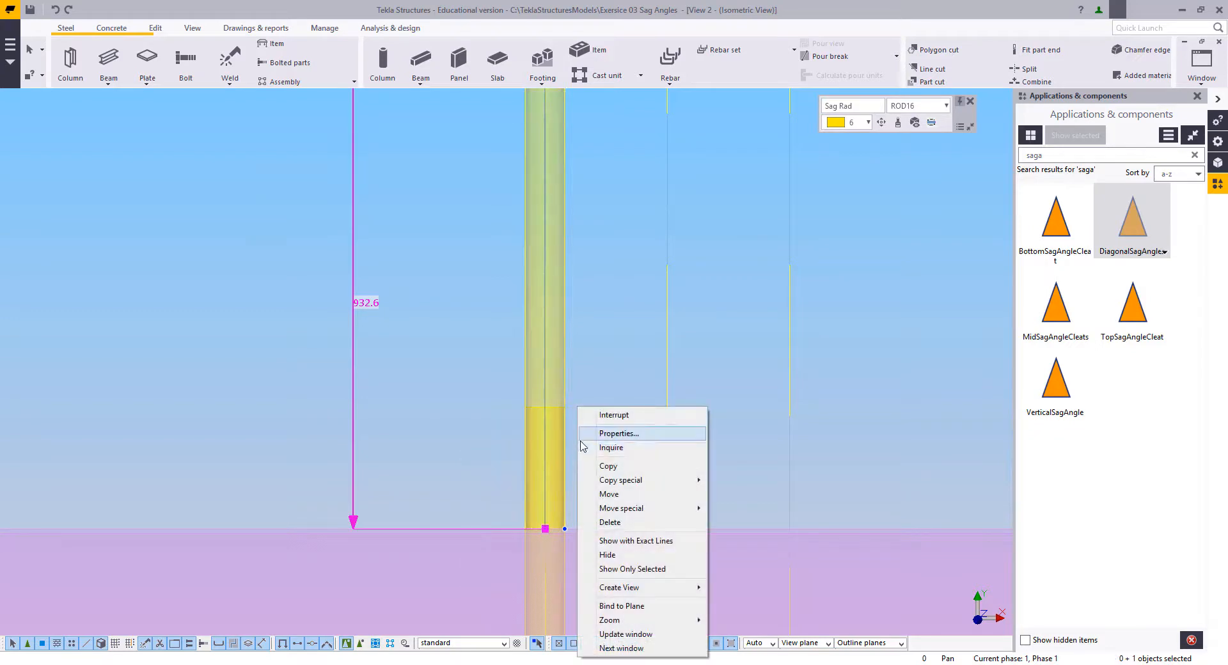
pyautogui.click(607, 495)
pyautogui.click(545, 528)
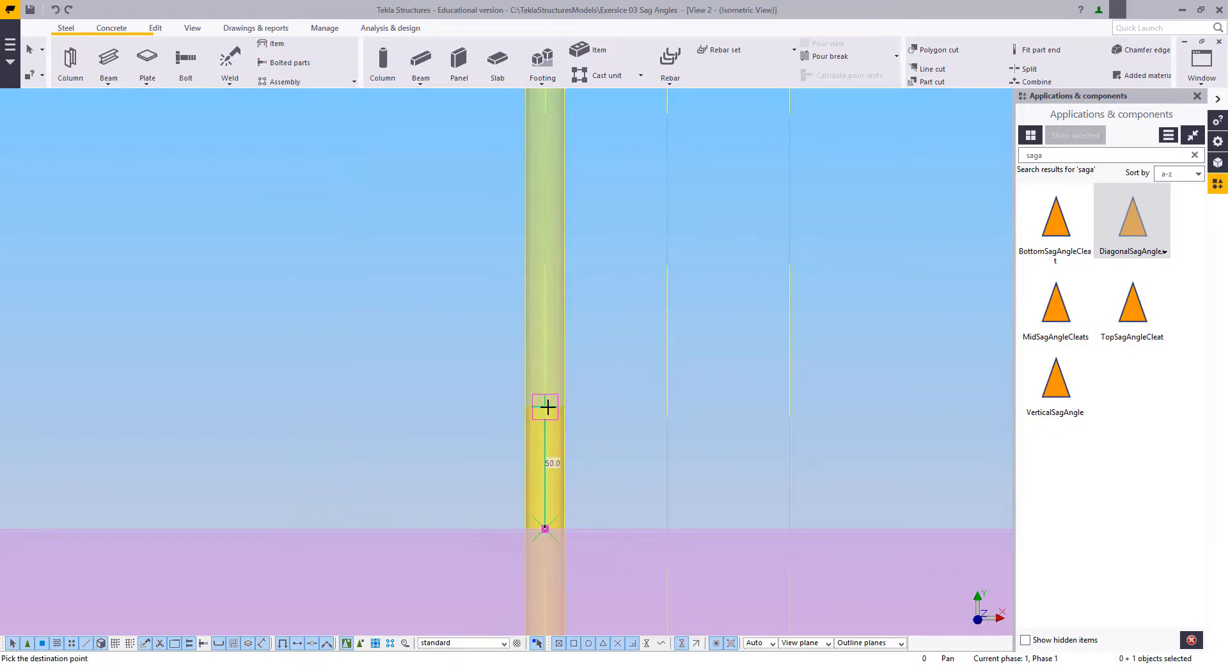
pyautogui.click(546, 407)
pyautogui.scroll(-8, 623, 453)
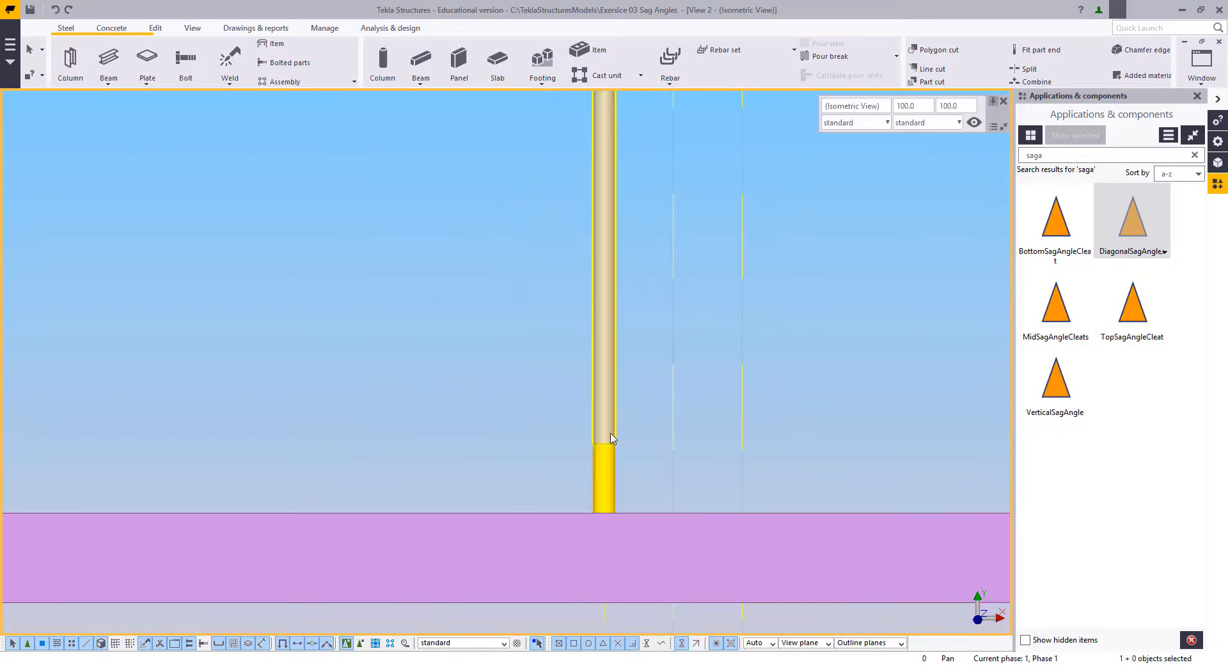
pyautogui.moveTo(567, 346); pyautogui.dragTo(554, 254, button='middle')
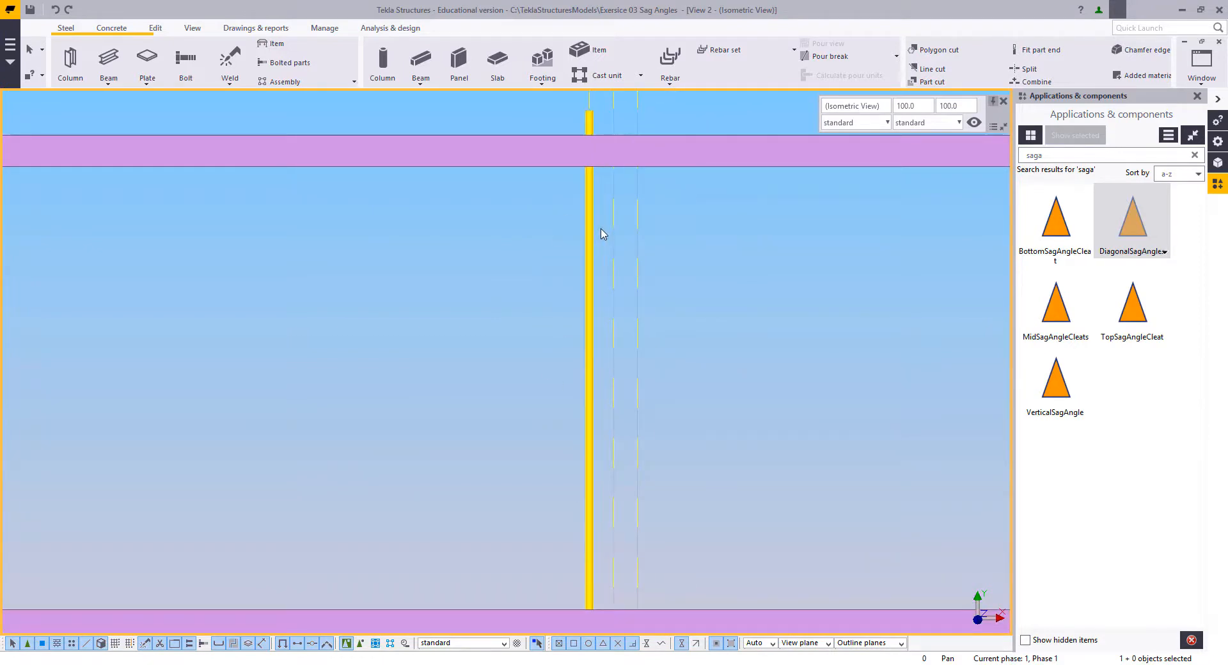
# Step: Change the profile of both short end rods to ROD15, leaving the long sag rod out of the selection
pyautogui.click(587, 207)
pyautogui.click(589, 112)
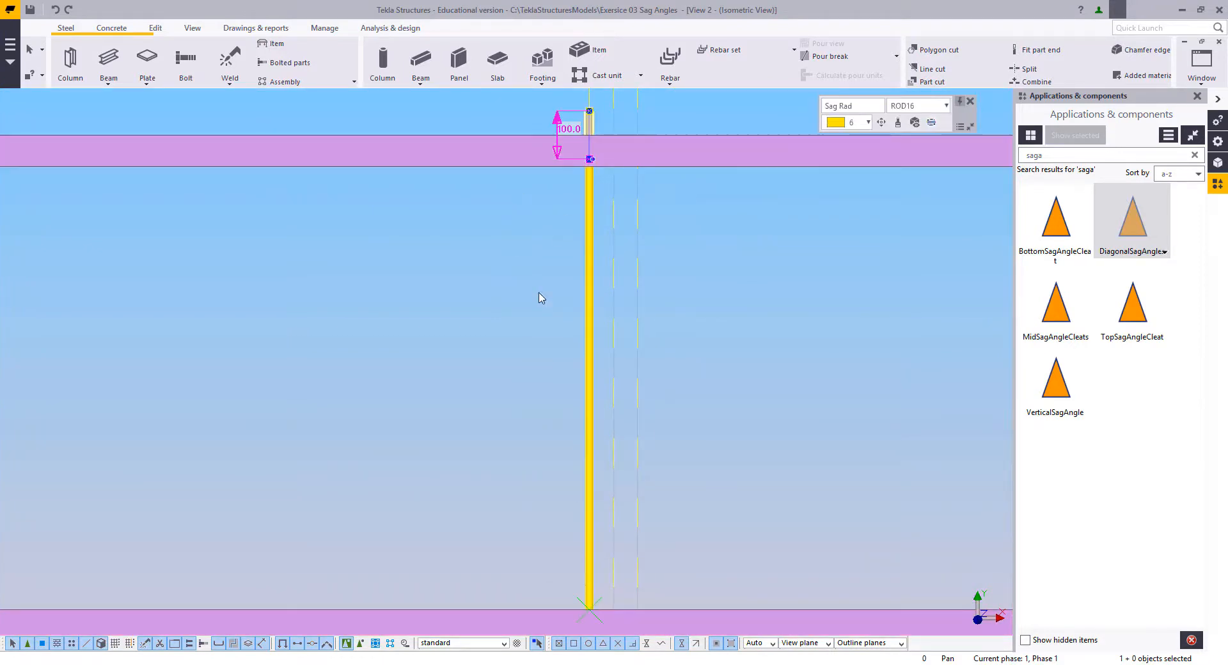
pyautogui.click(579, 123)
pyautogui.click(589, 126)
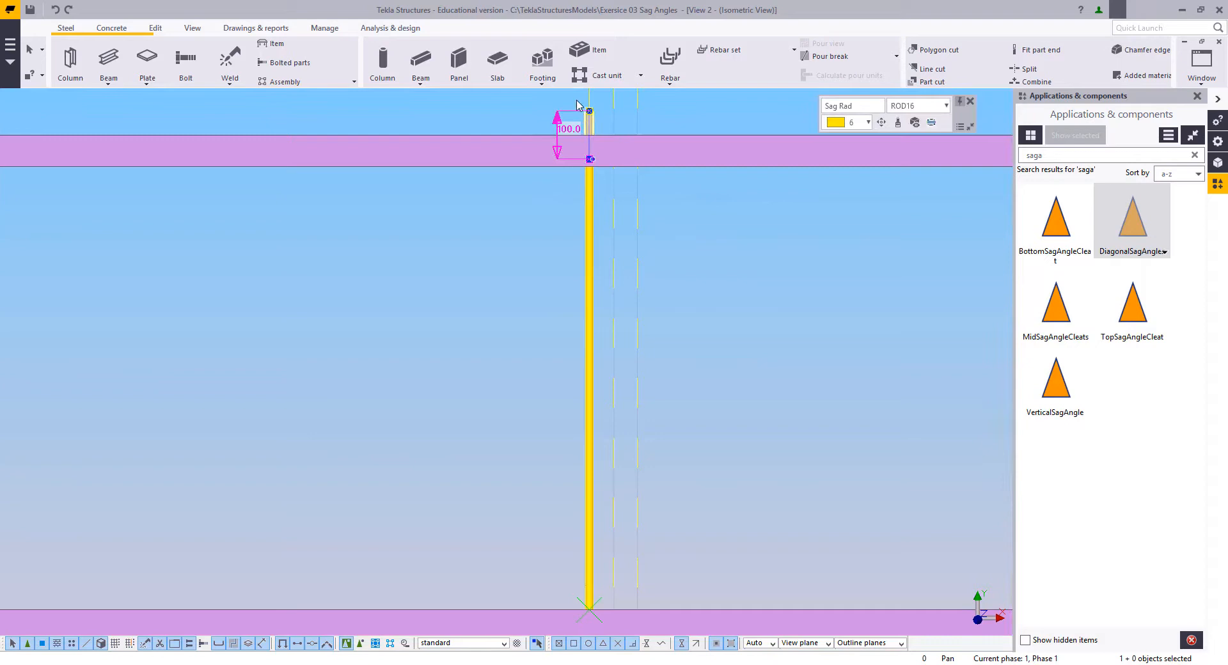
pyautogui.click(588, 157)
pyautogui.doubleClick(585, 594)
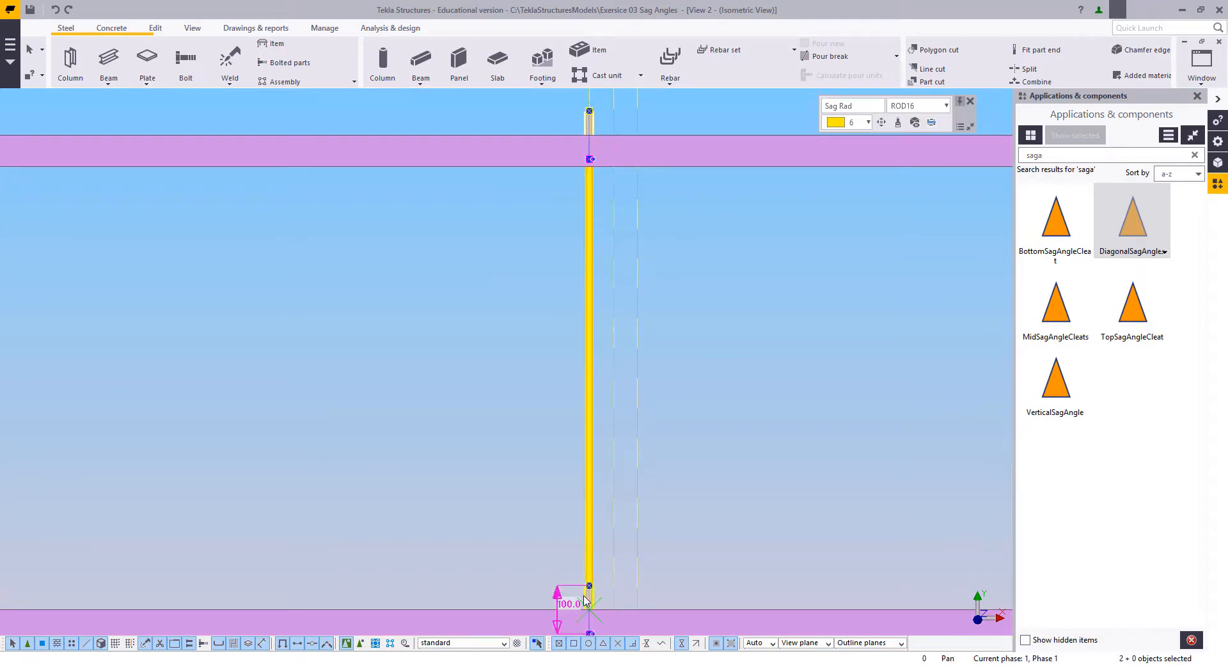
pyautogui.scroll(5, 549, 232)
pyautogui.scroll(2, 592, 297)
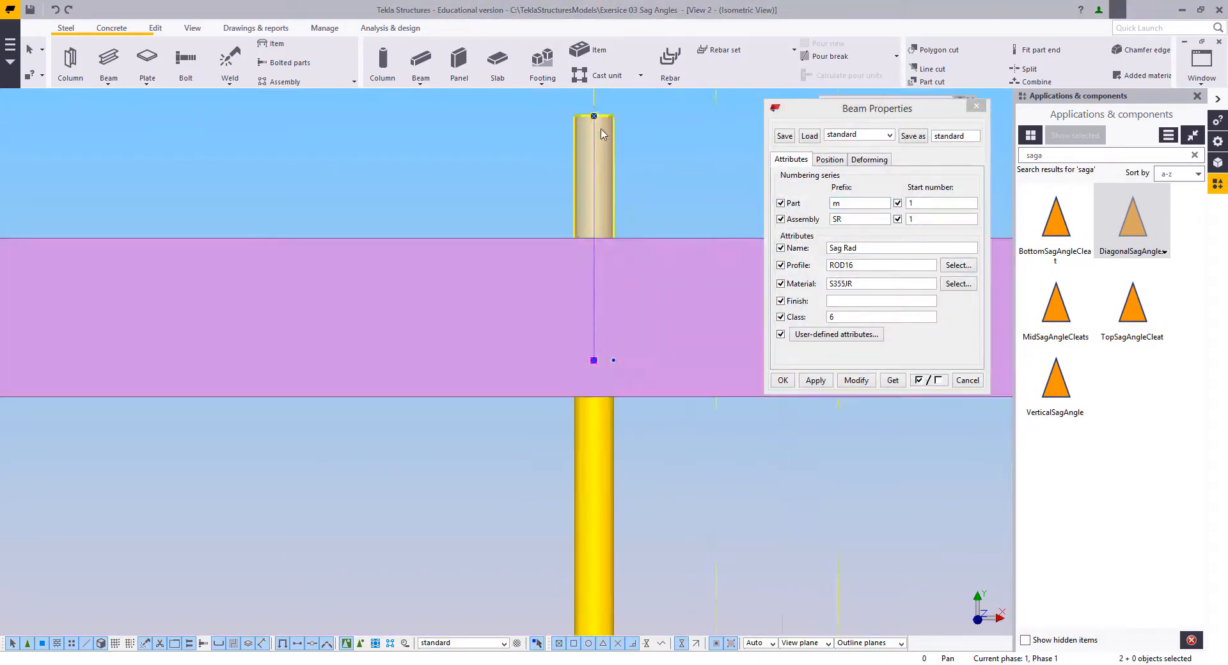
pyautogui.scroll(-7, 591, 297)
pyautogui.moveTo(589, 297); pyautogui.dragTo(570, 218, button='middle')
pyautogui.moveTo(633, 576); pyautogui.dragTo(643, 381, button='middle')
pyautogui.scroll(1, 644, 386)
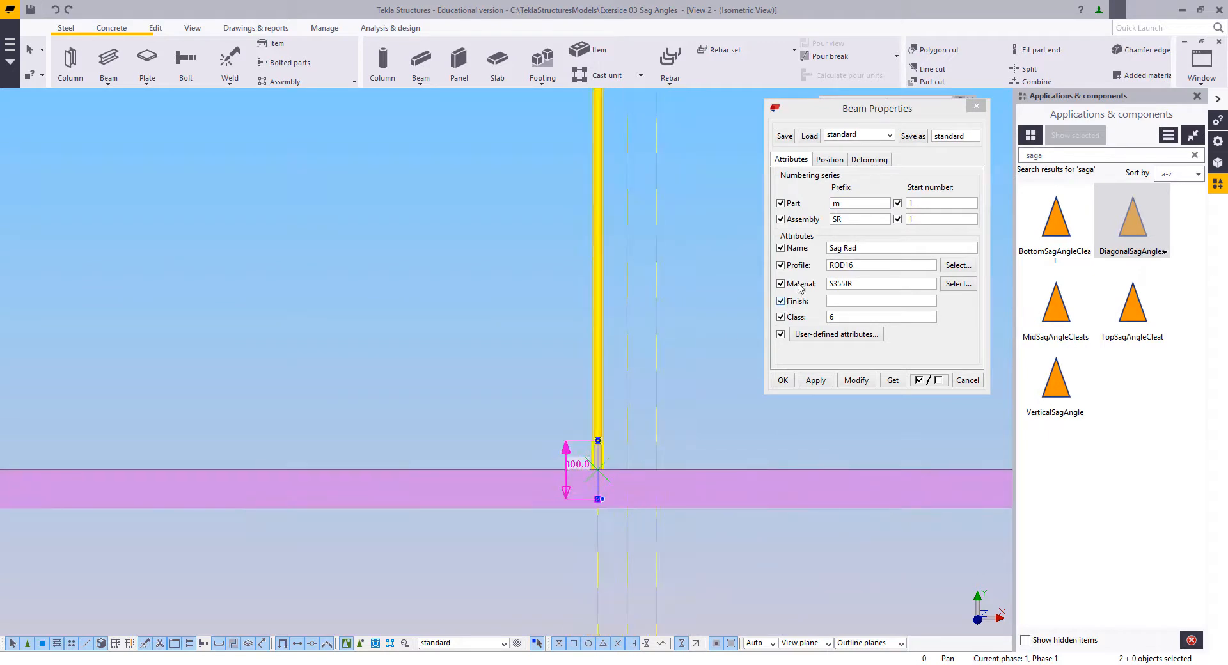
pyautogui.click(848, 266)
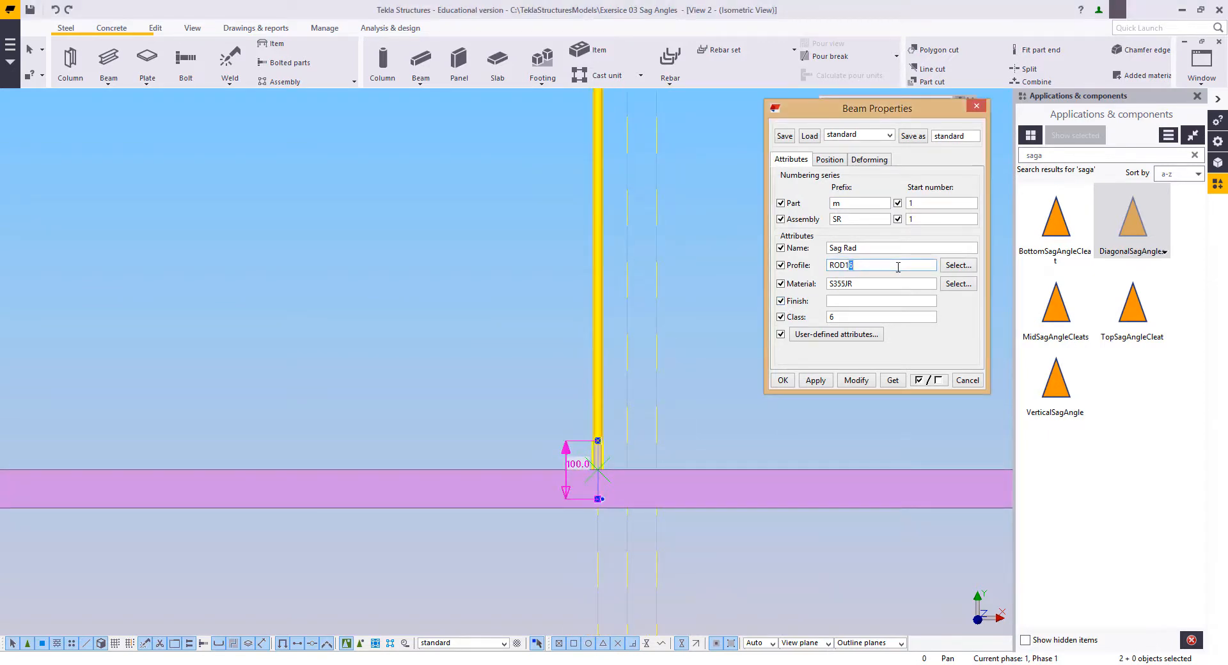
pyautogui.click(856, 380)
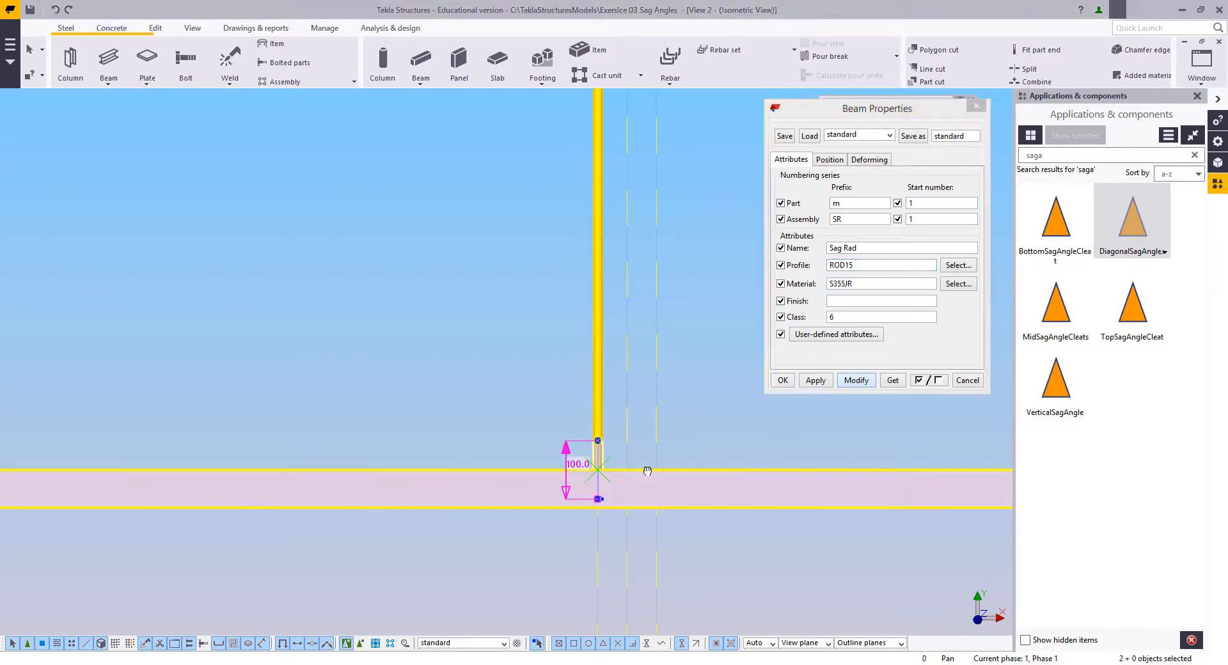
pyautogui.scroll(4, 614, 422)
pyautogui.scroll(2, 577, 437)
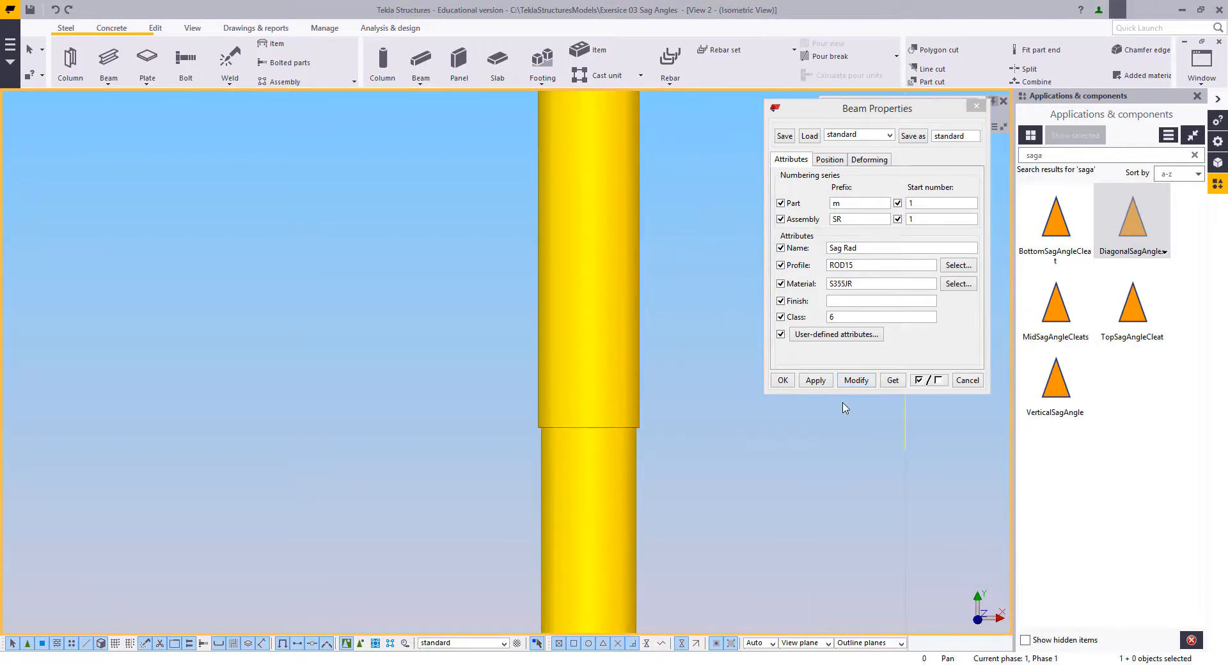
# Step: Close the beam properties and display the parts as transparent around the first purlin
pyautogui.click(783, 381)
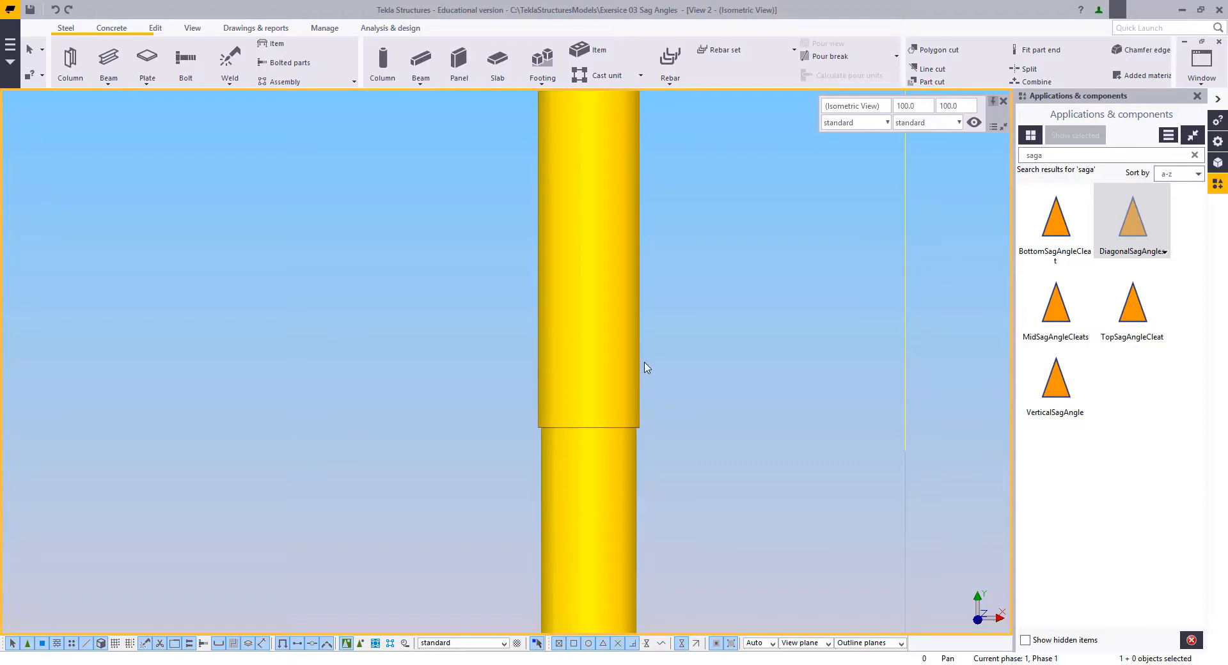
pyautogui.scroll(-5, 642, 419)
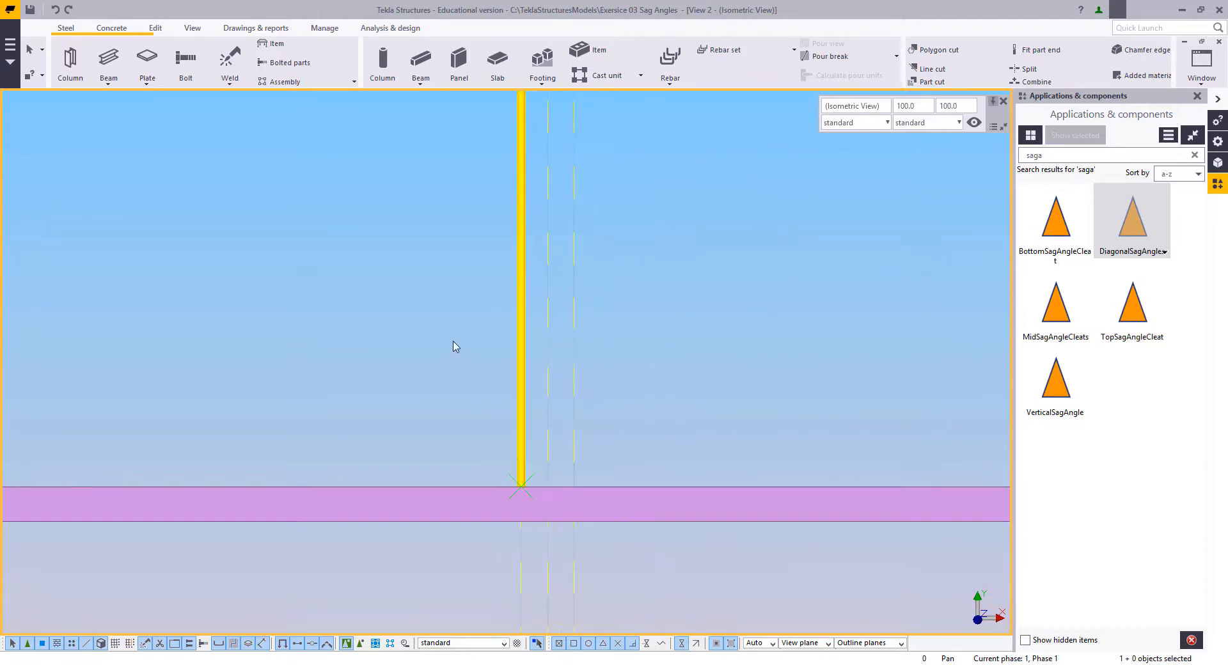
pyautogui.moveTo(494, 375); pyautogui.dragTo(517, 420, button='middle')
pyautogui.moveTo(526, 335); pyautogui.dragTo(532, 357, button='middle')
pyautogui.hotkey('ctrl', '2')
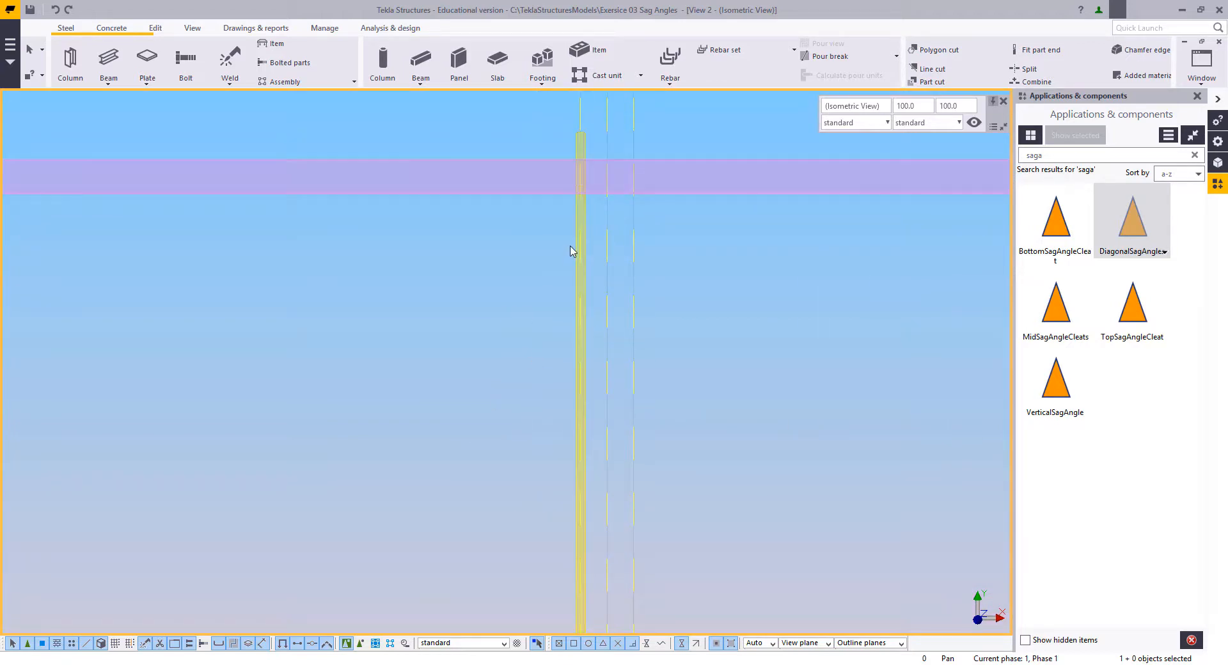
pyautogui.moveTo(572, 248); pyautogui.dragTo(582, 383, button='middle')
pyautogui.scroll(1, 586, 385)
pyautogui.scroll(3, 579, 294)
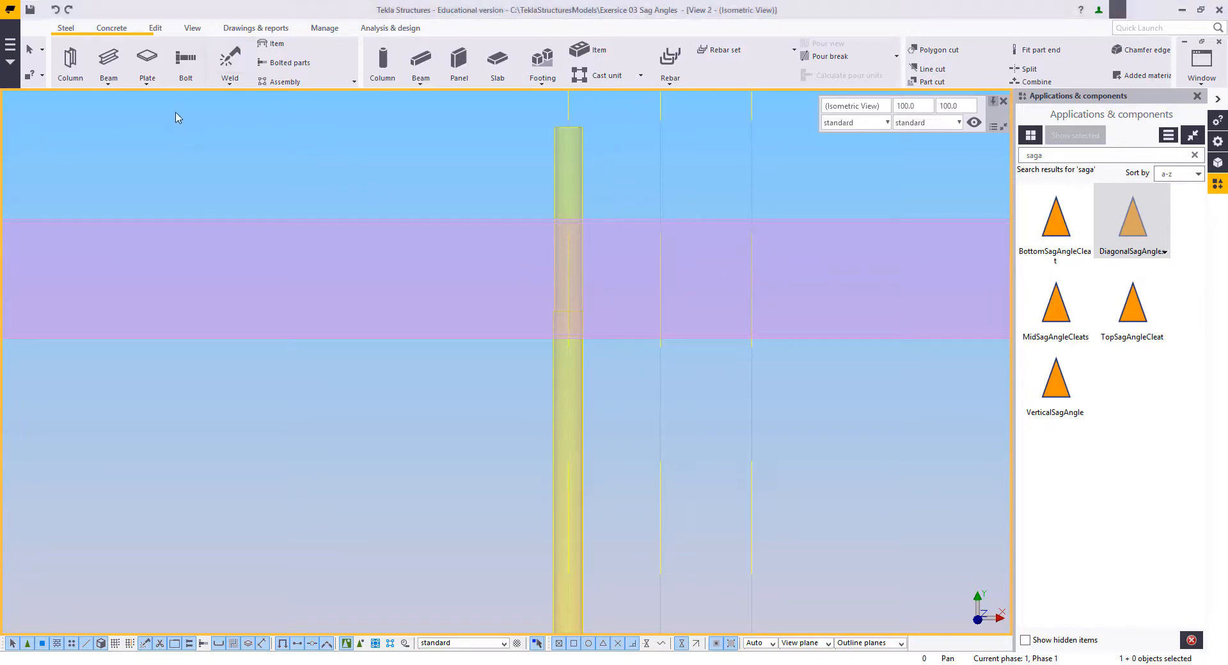
# Step: Attach the upper short end rod to the long sag rod as added material
pyautogui.click(155, 28)
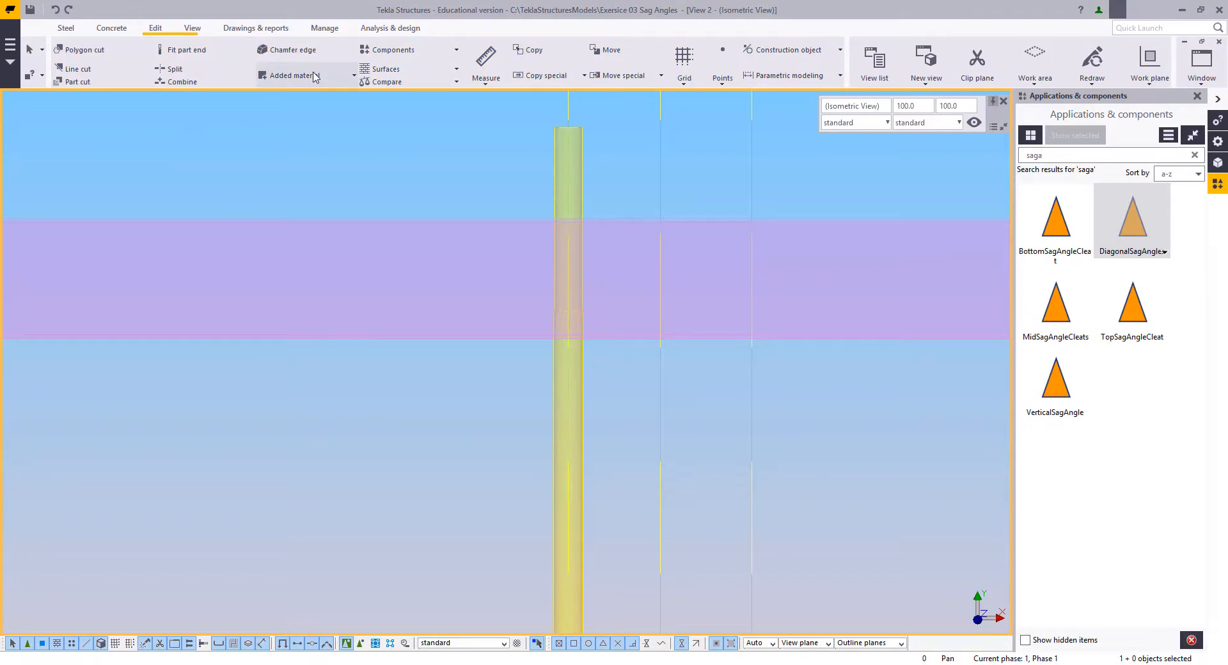
pyautogui.click(313, 76)
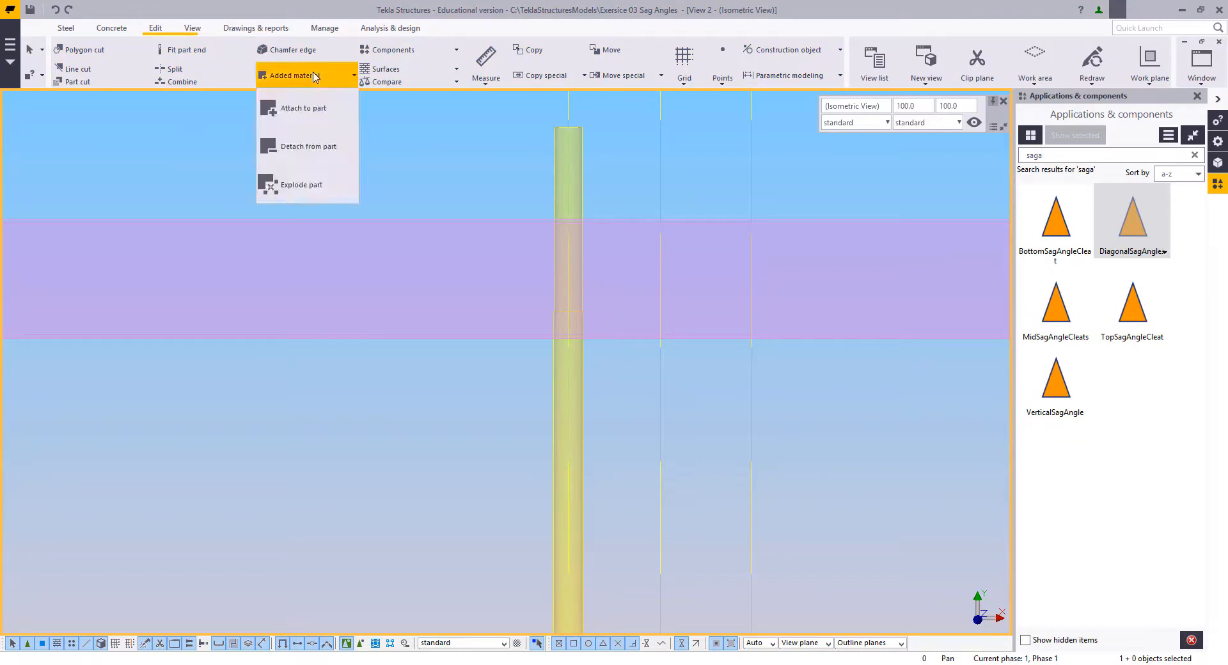
pyautogui.click(300, 108)
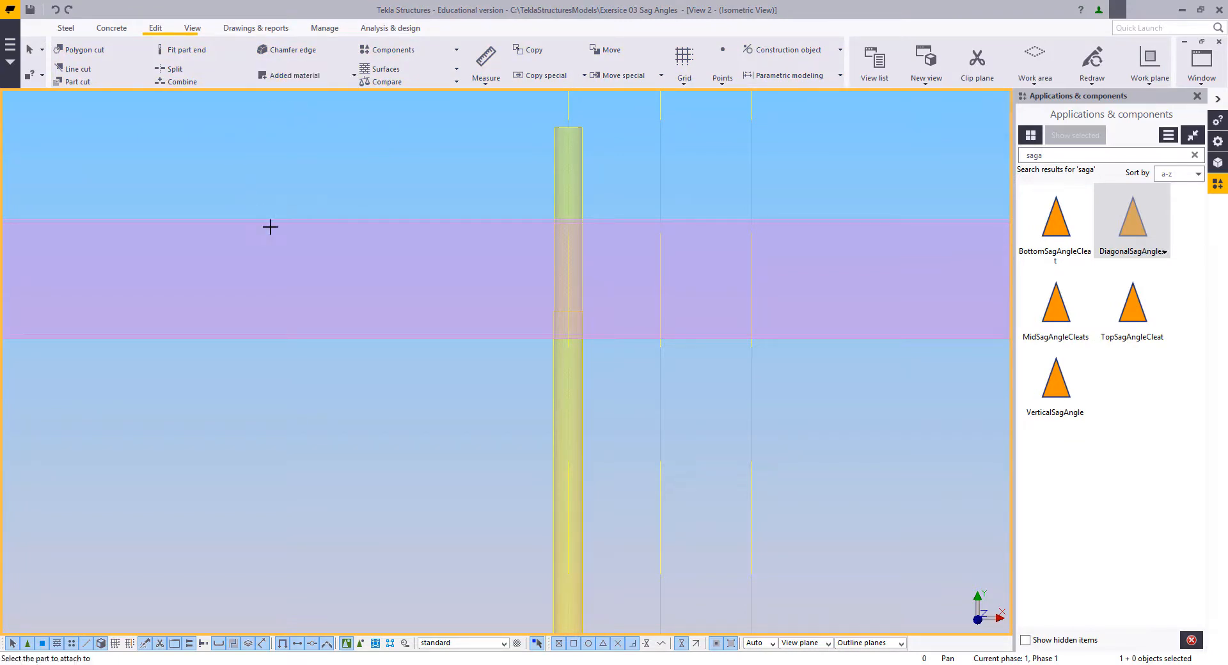
pyautogui.click(558, 358)
pyautogui.click(554, 275)
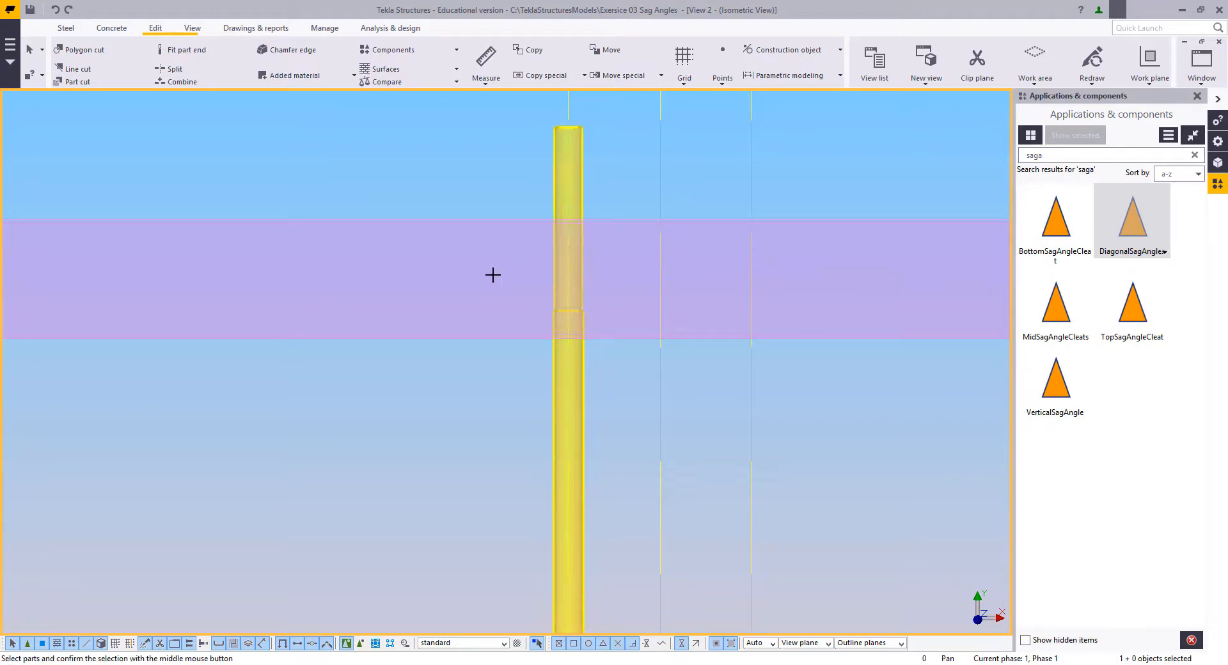
pyautogui.middleClick(510, 309)
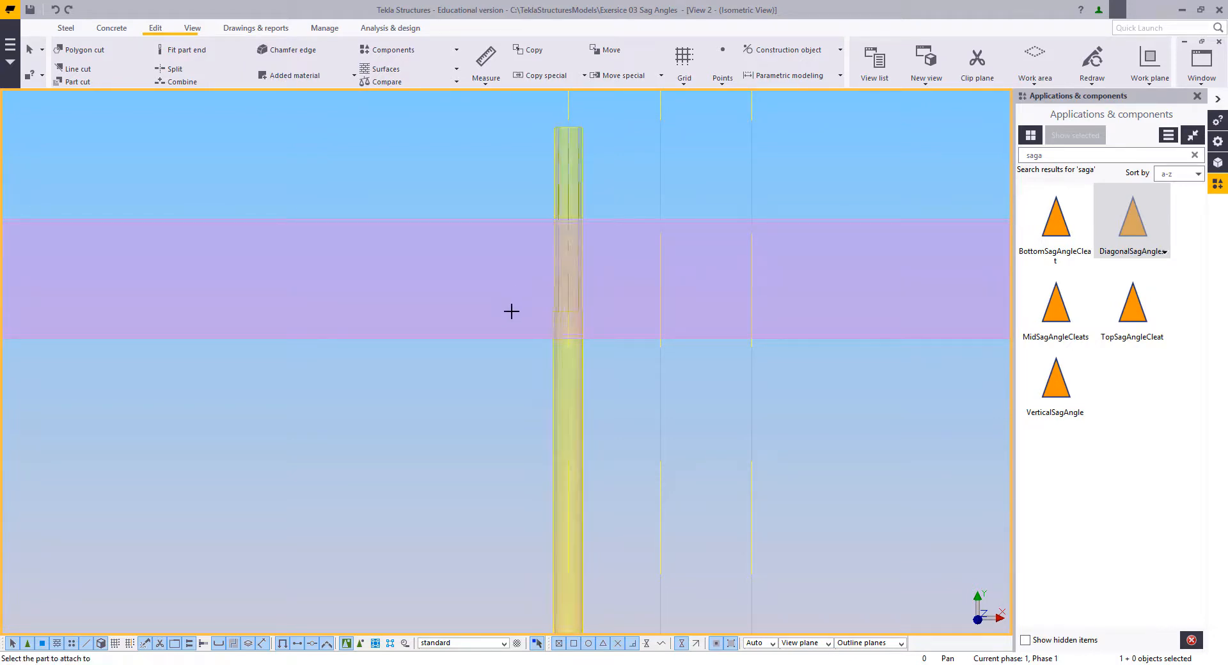
# Step: Attach the lower short end rod to the long sag rod and end the attach command
pyautogui.scroll(-3, 554, 374)
pyautogui.moveTo(548, 408); pyautogui.dragTo(570, 99, button='middle')
pyautogui.scroll(4, 548, 186)
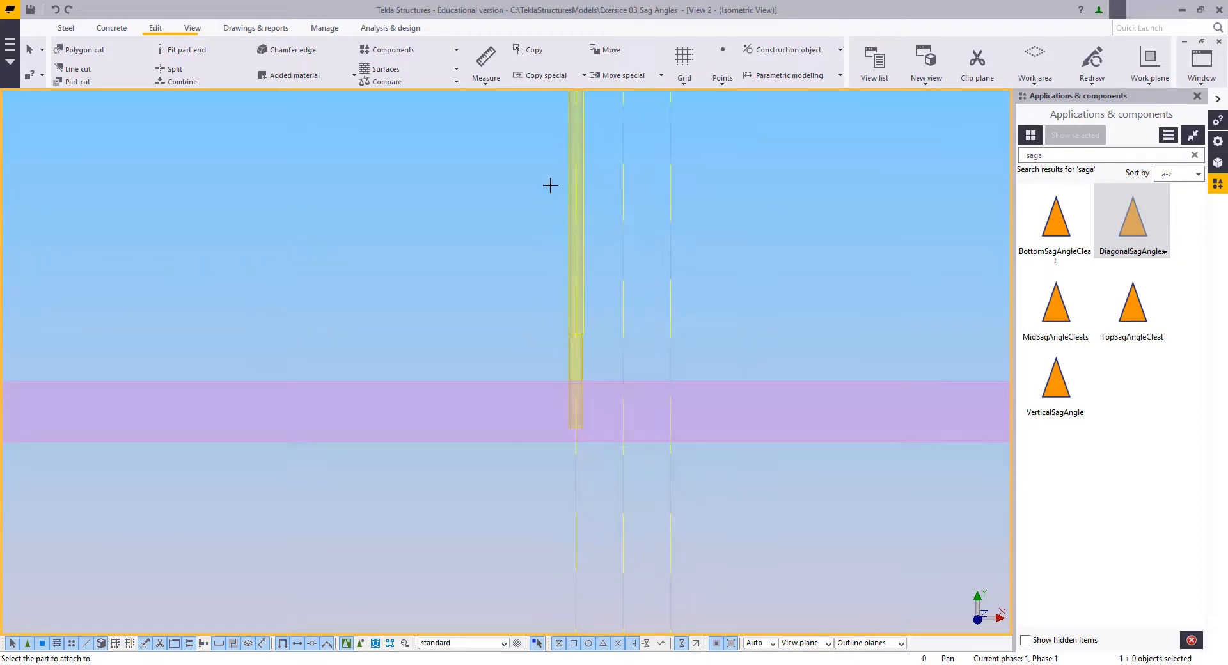
pyautogui.click(591, 283)
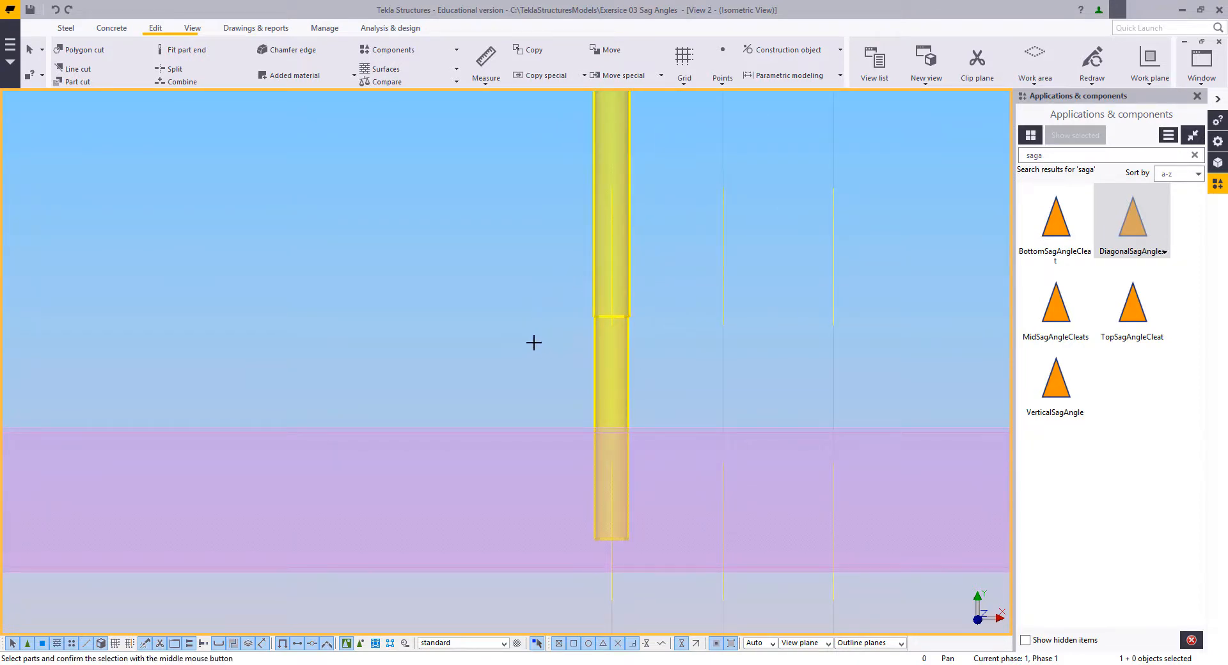
pyautogui.middleClick(428, 242)
pyautogui.rightClick(427, 239)
pyautogui.click(453, 244)
# Step: Examine the combined sag rod in 3D, looking at both ends where it passes through the purlins
pyautogui.scroll(-4, 551, 374)
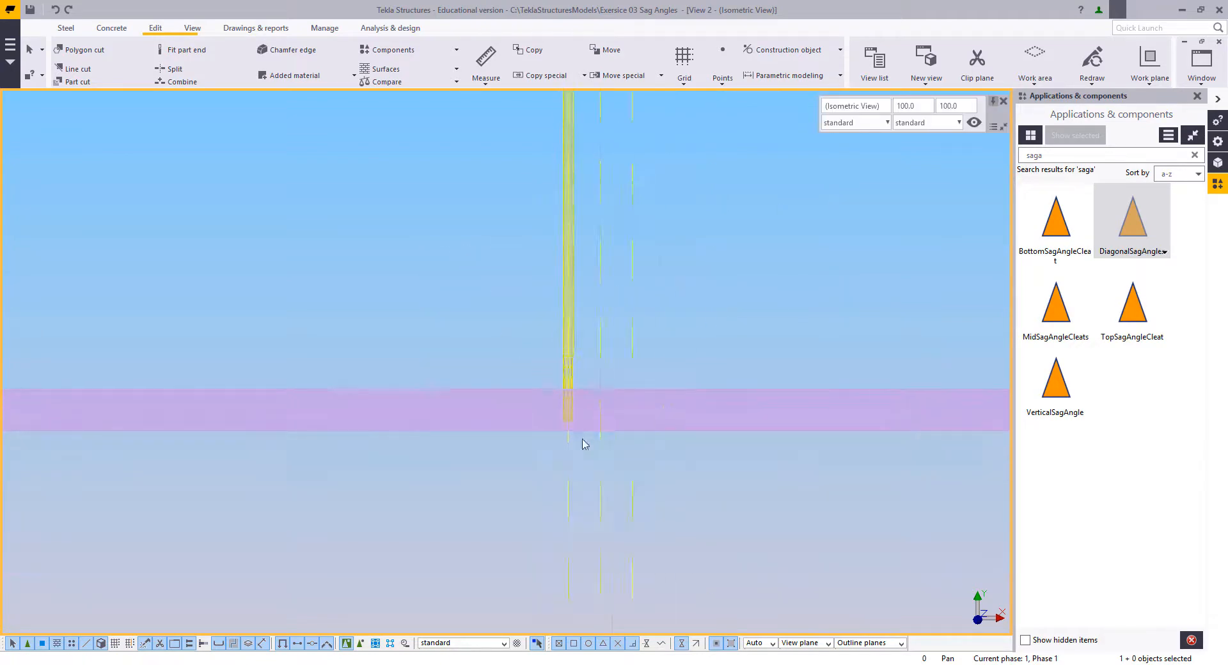
pyautogui.keyDown('ctrl'); pyautogui.moveTo(582, 440); pyautogui.dragTo(491, 301, button='middle'); pyautogui.keyUp('ctrl')
pyautogui.scroll(-6, 410, 341)
pyautogui.keyDown('ctrl'); pyautogui.moveTo(552, 400); pyautogui.dragTo(492, 368, button='middle'); pyautogui.keyUp('ctrl')
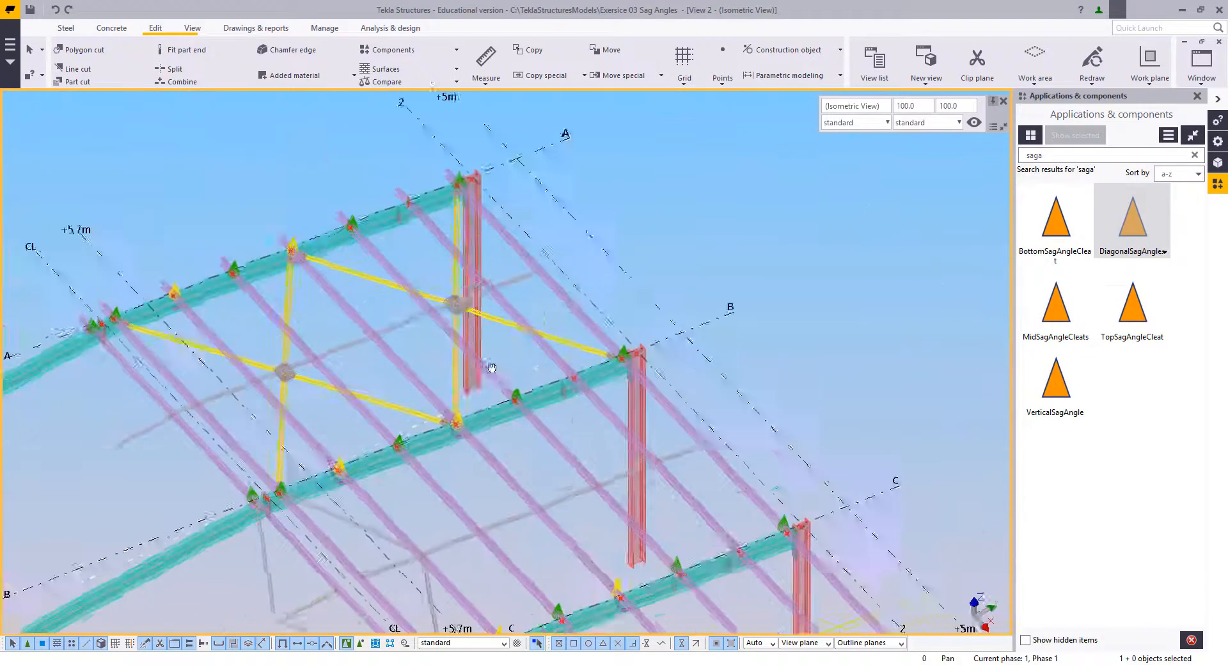
pyautogui.scroll(6, 653, 383)
pyautogui.scroll(5, 645, 340)
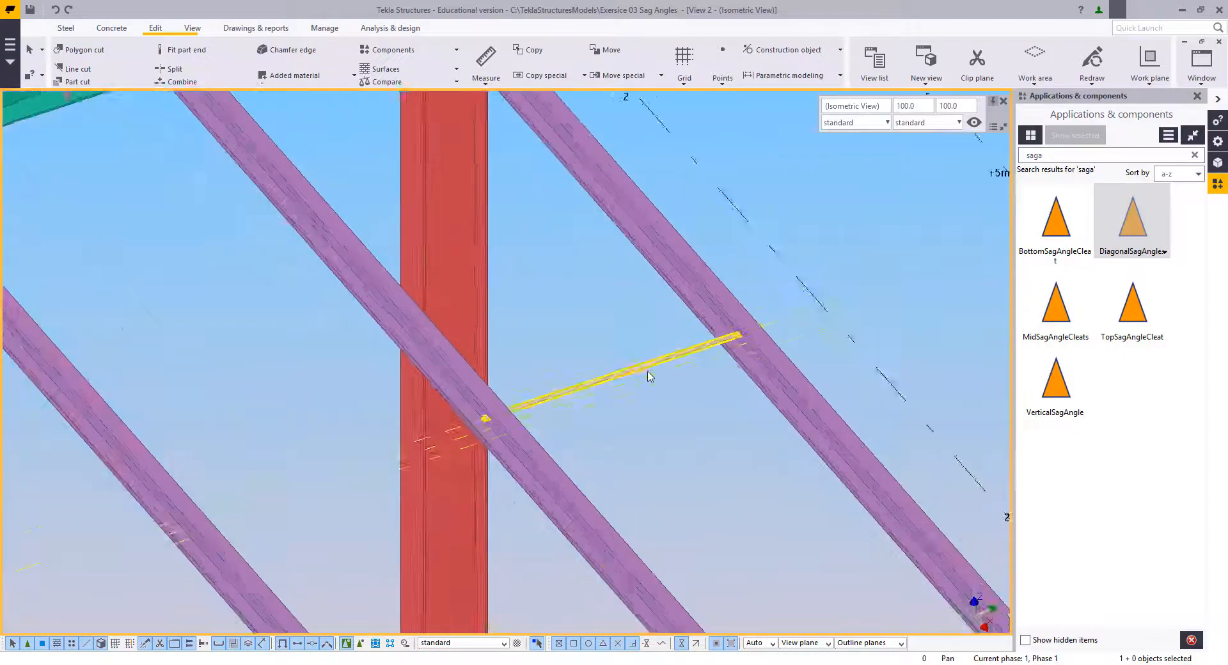
pyautogui.click(688, 346)
pyautogui.scroll(3, 625, 382)
pyautogui.keyDown('ctrl'); pyautogui.moveTo(626, 382); pyautogui.dragTo(1036, 181, button='middle'); pyautogui.keyUp('ctrl')
pyautogui.scroll(-3, 623, 329)
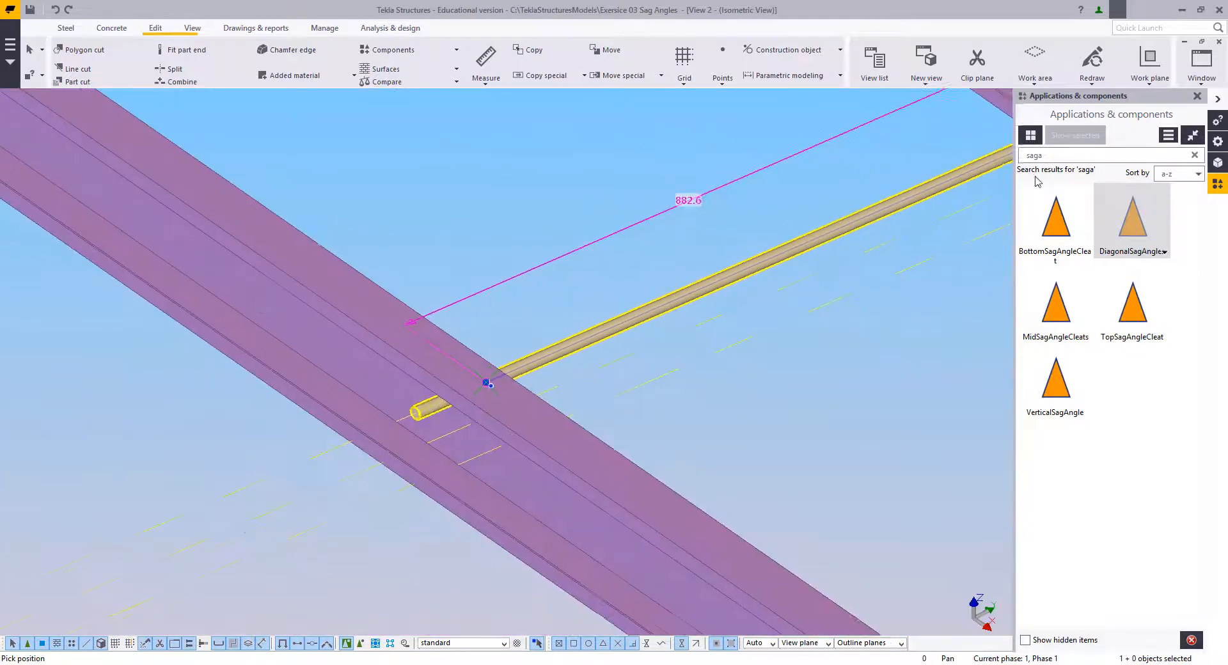
pyautogui.moveTo(672, 299); pyautogui.dragTo(498, 361, button='middle')
pyautogui.rightClick(482, 253)
pyautogui.click(487, 257)
pyautogui.click(535, 279)
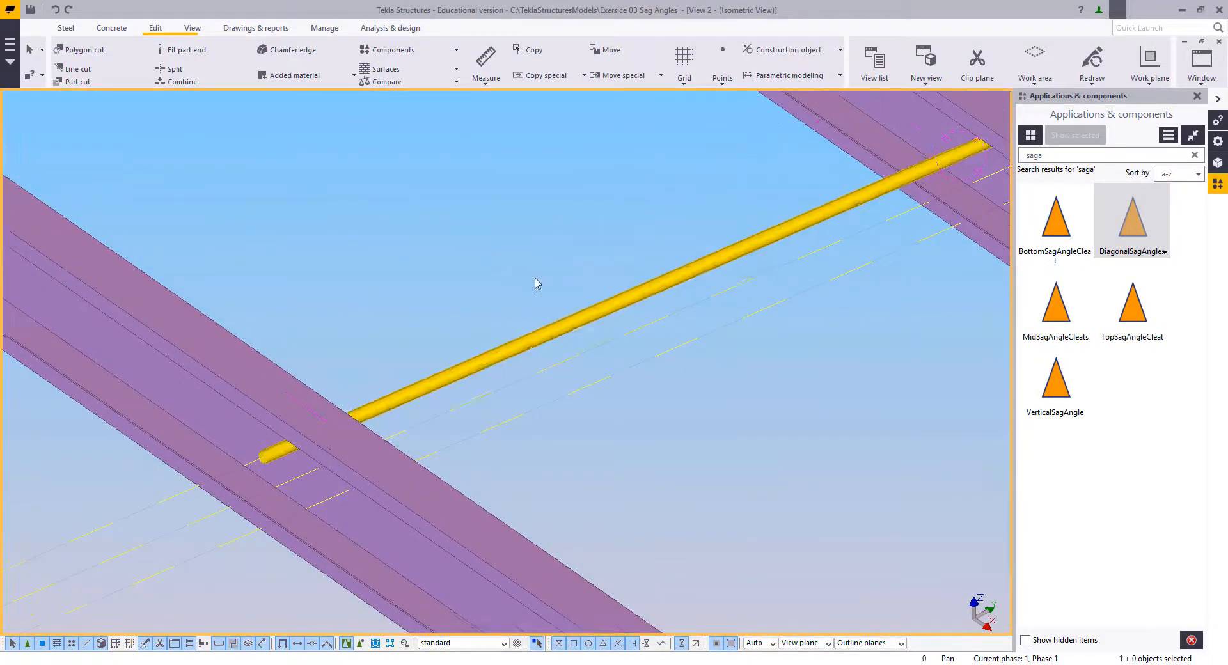
# Step: Return to the plan view and make the parts transparent around the sag rod's upper end at the first purlin
pyautogui.moveTo(755, 185); pyautogui.dragTo(646, 304, button='middle')
pyautogui.scroll(-1, 645, 303)
pyautogui.hotkey('ctrl', 'p')
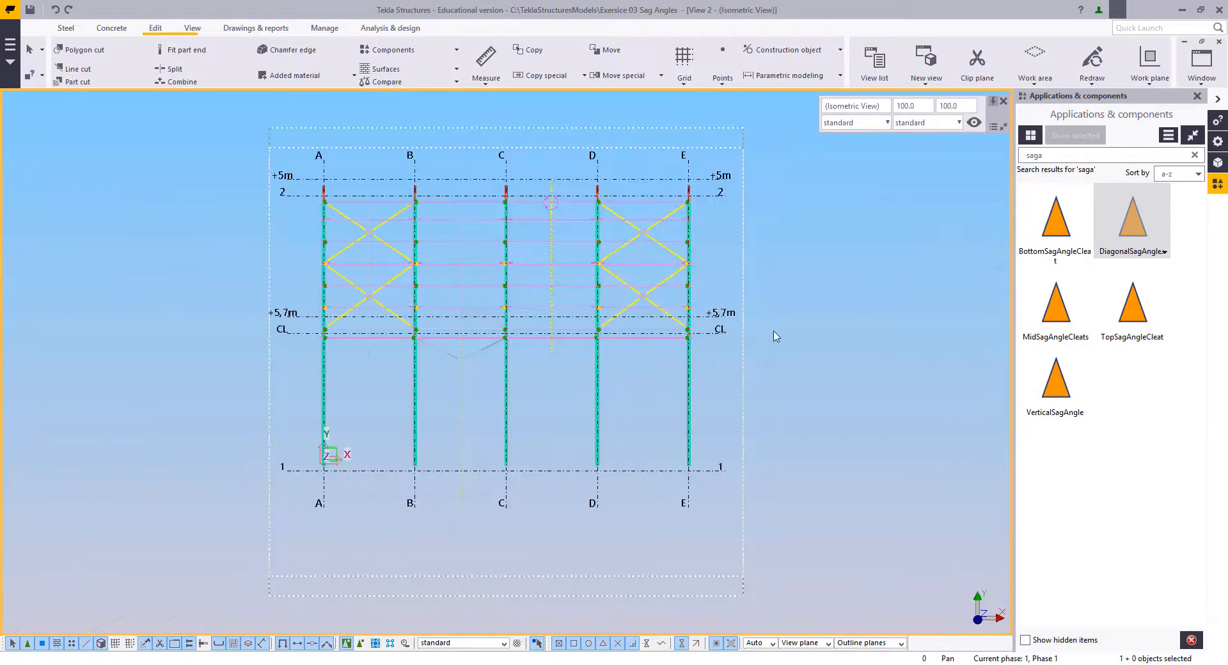
pyautogui.scroll(10, 554, 262)
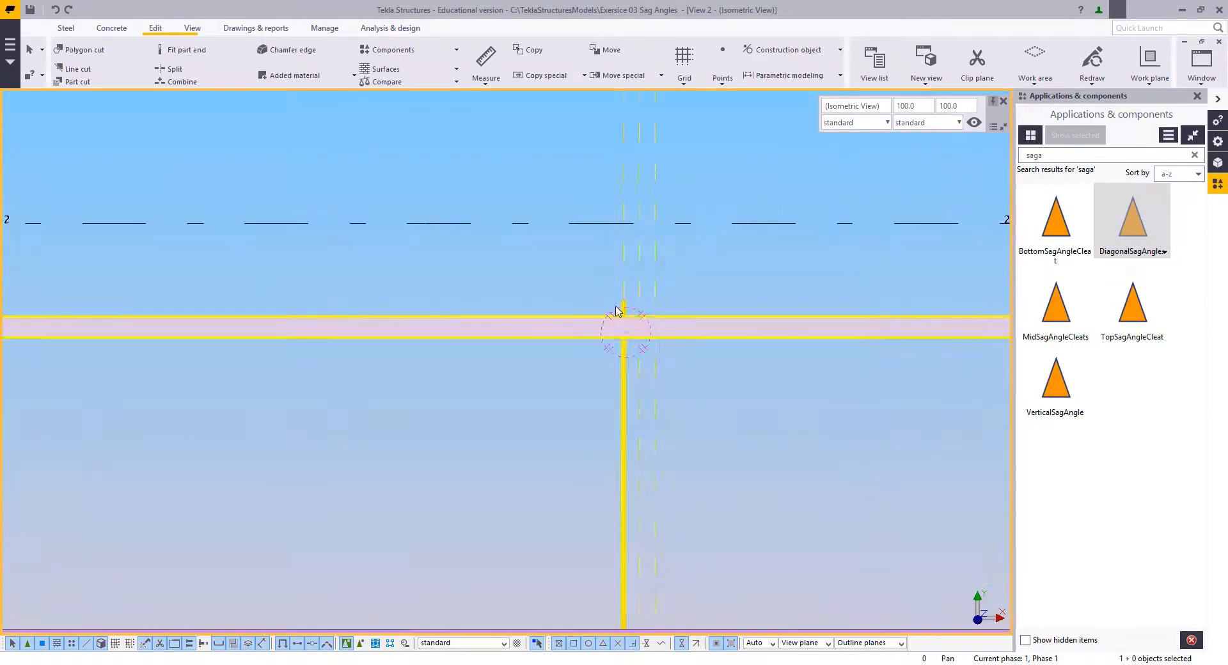
pyautogui.scroll(3, 651, 343)
pyautogui.hotkey('ctrl', '2')
pyautogui.scroll(-2, 649, 337)
pyautogui.moveTo(646, 344)
pyautogui.mouseDown(button='middle')
pyautogui.moveTo(604, 360)
pyautogui.moveTo(577, 424)
pyautogui.mouseUp(button='middle')
pyautogui.scroll(4, 577, 423)
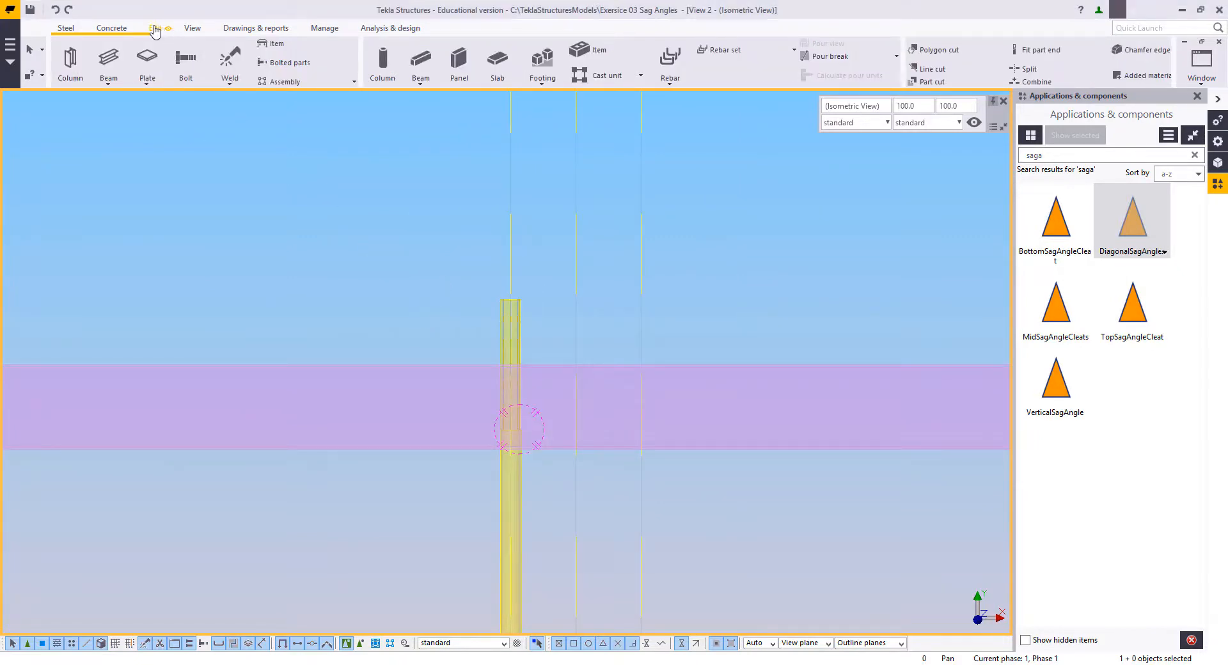
# Step: Place a point where the middle construction line crosses the first purlin's upper edge
pyautogui.click(154, 28)
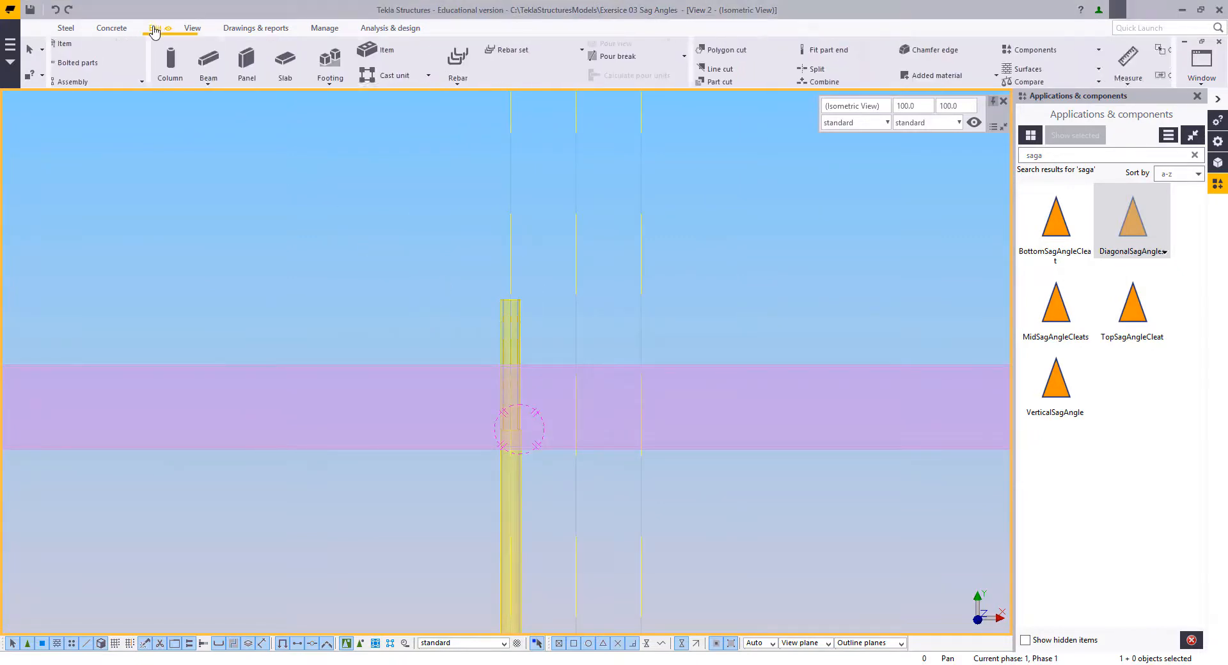
pyautogui.click(723, 75)
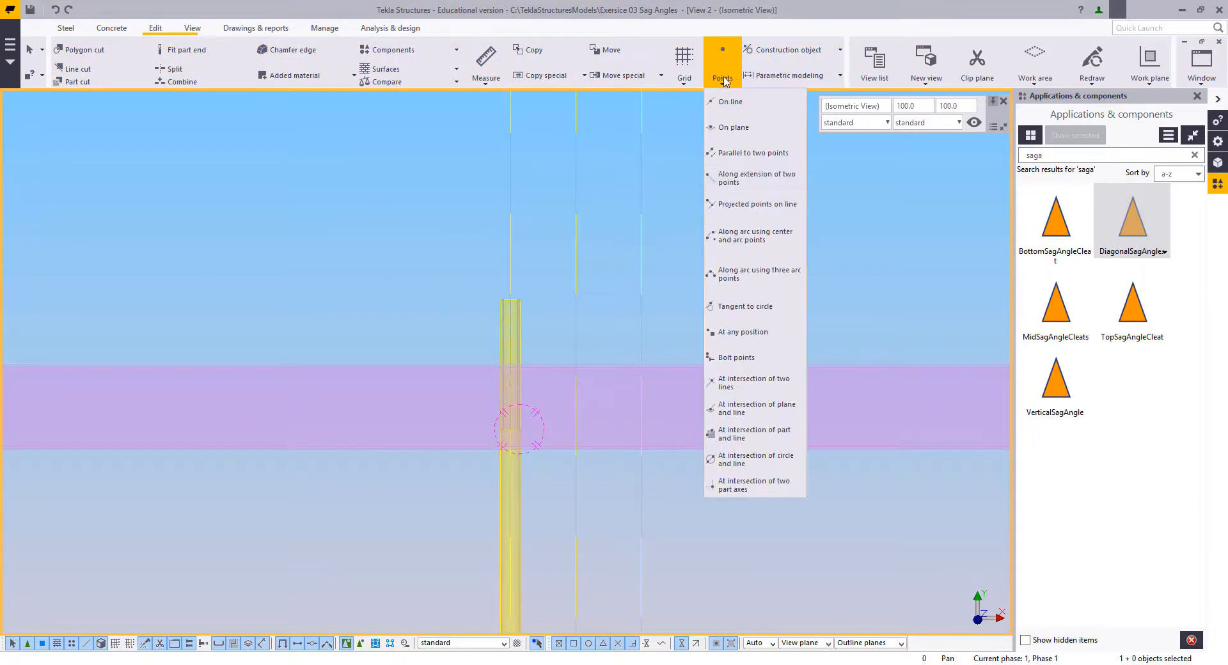
pyautogui.click(744, 332)
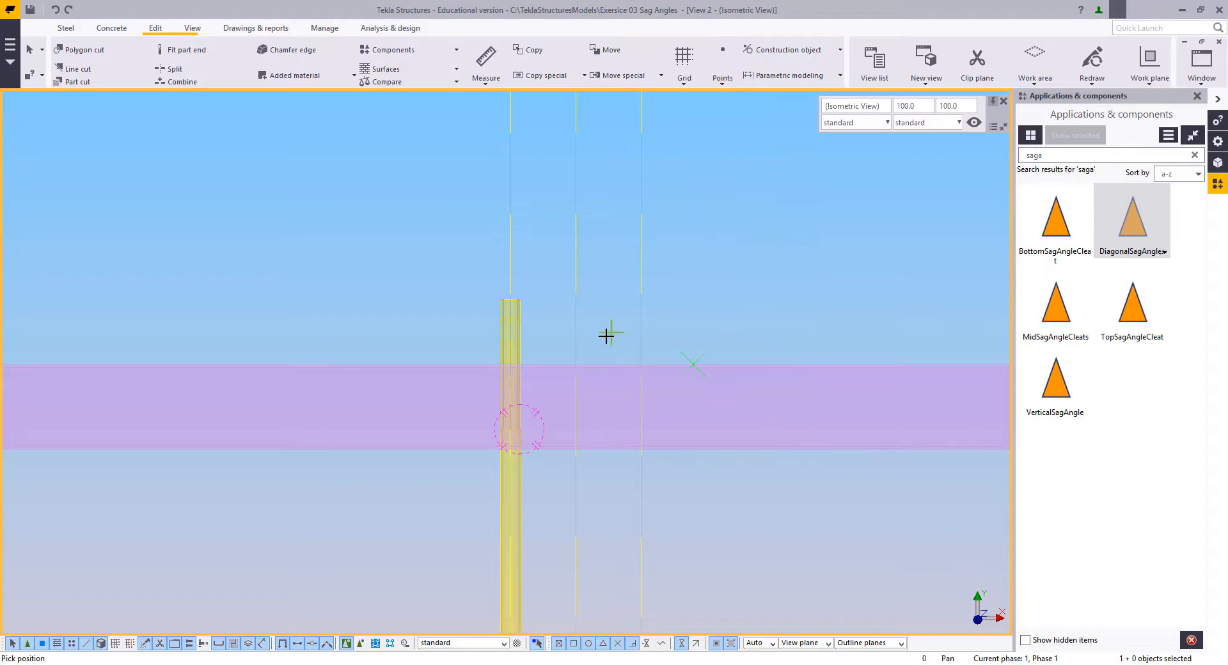
pyautogui.scroll(4, 566, 360)
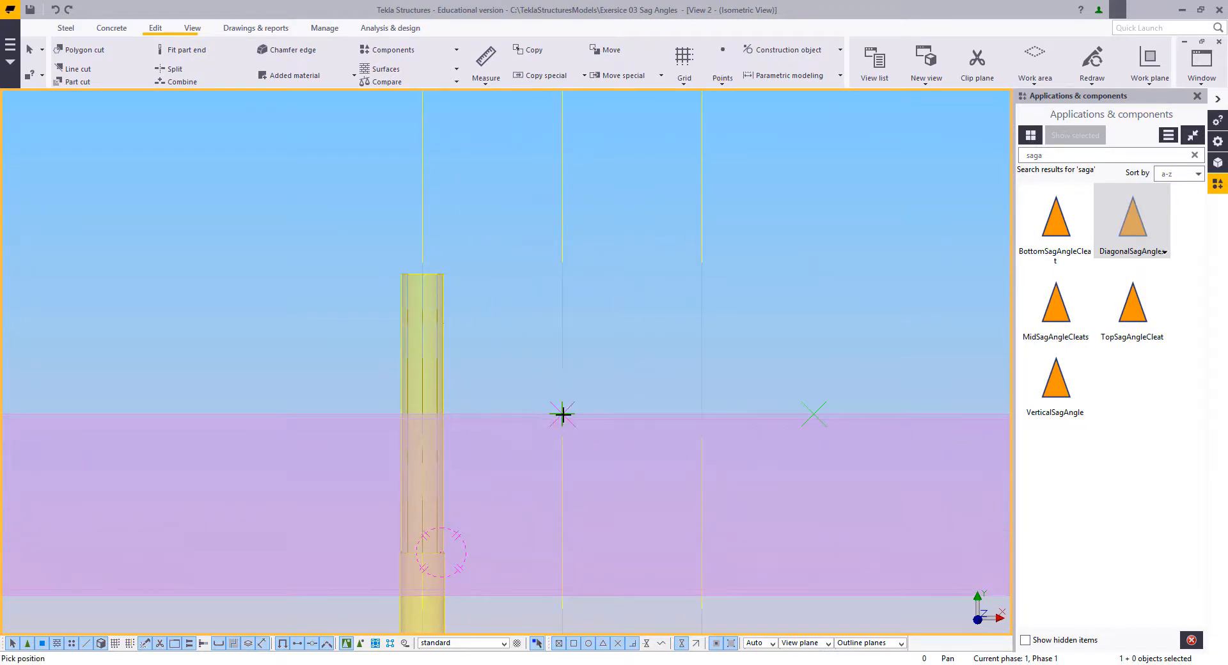
pyautogui.rightClick(512, 324)
pyautogui.click(530, 333)
pyautogui.scroll(-3, 533, 357)
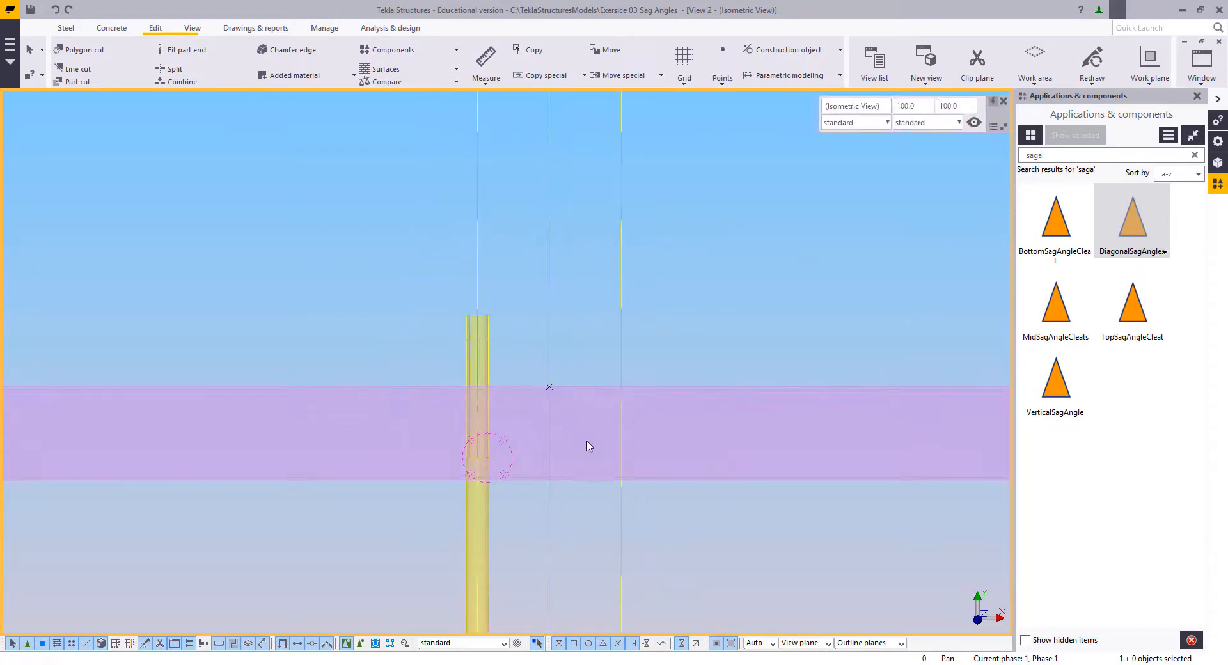
# Step: Bolt through the first purlin's web at the new point, picking the second position 75 mm higher on the purlin's upper edge
pyautogui.keyDown('ctrl'); pyautogui.moveTo(589, 446); pyautogui.dragTo(512, 353, button='middle'); pyautogui.keyUp('ctrl')
pyautogui.scroll(-4, 513, 368)
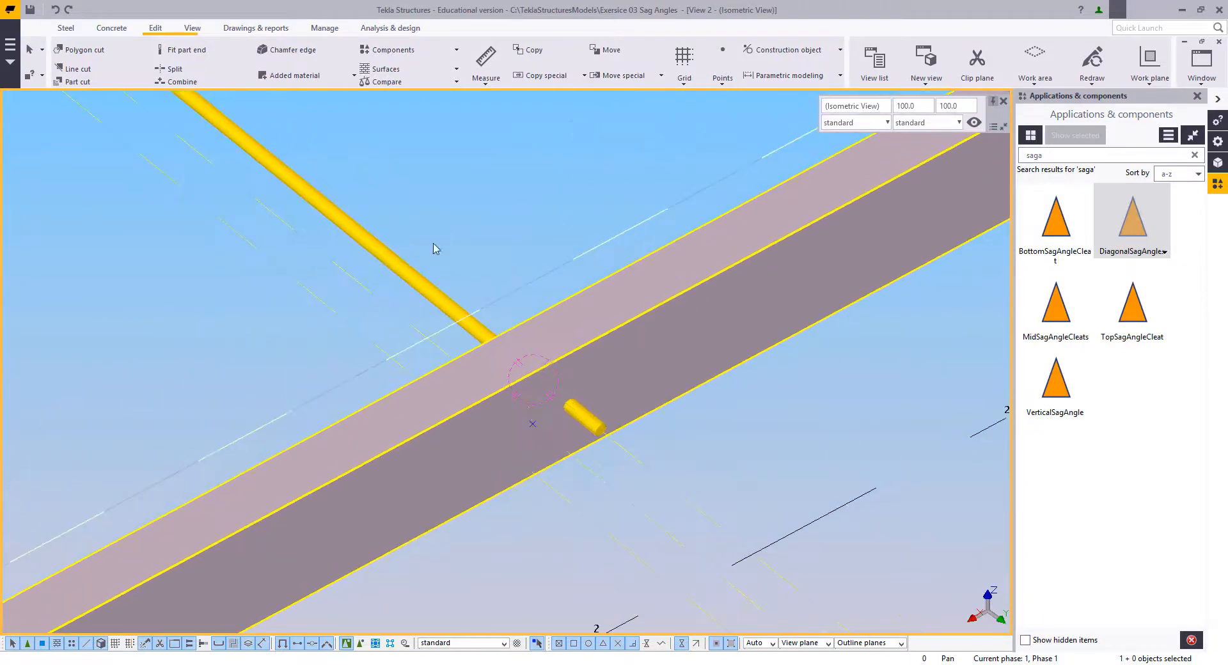
pyautogui.rightClick(433, 204)
pyautogui.click(452, 214)
pyautogui.moveTo(494, 238); pyautogui.dragTo(546, 312, button='middle')
pyautogui.click(66, 28)
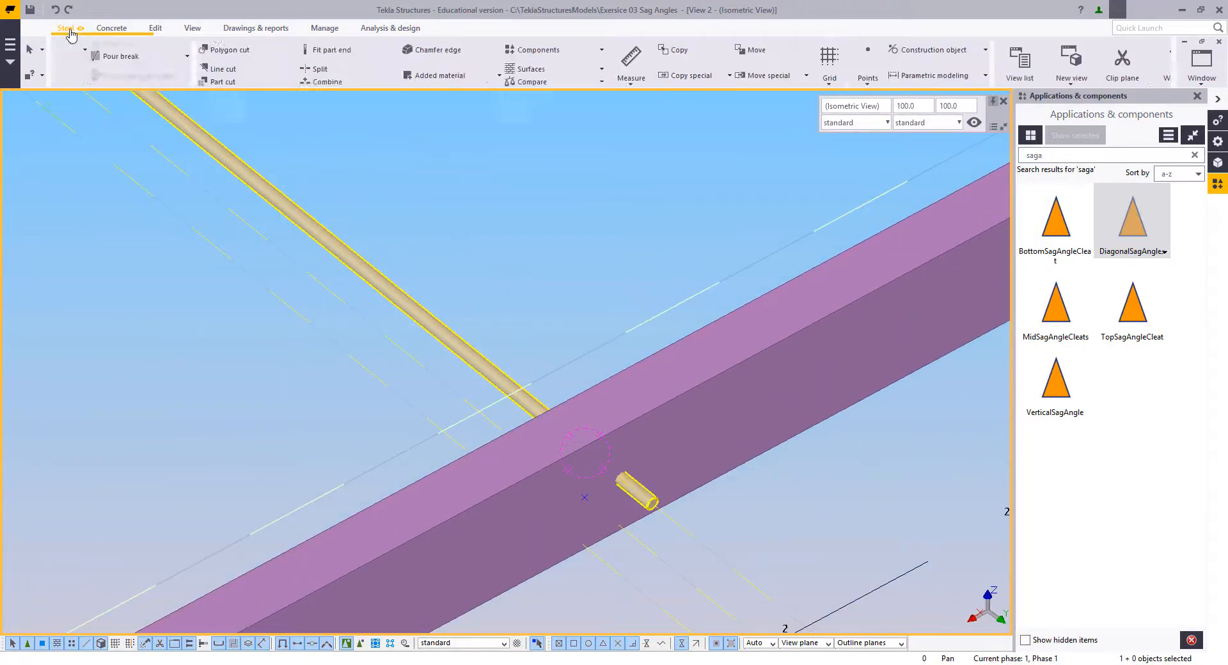
pyautogui.click(185, 61)
pyautogui.moveTo(396, 261); pyautogui.dragTo(407, 197, button='middle')
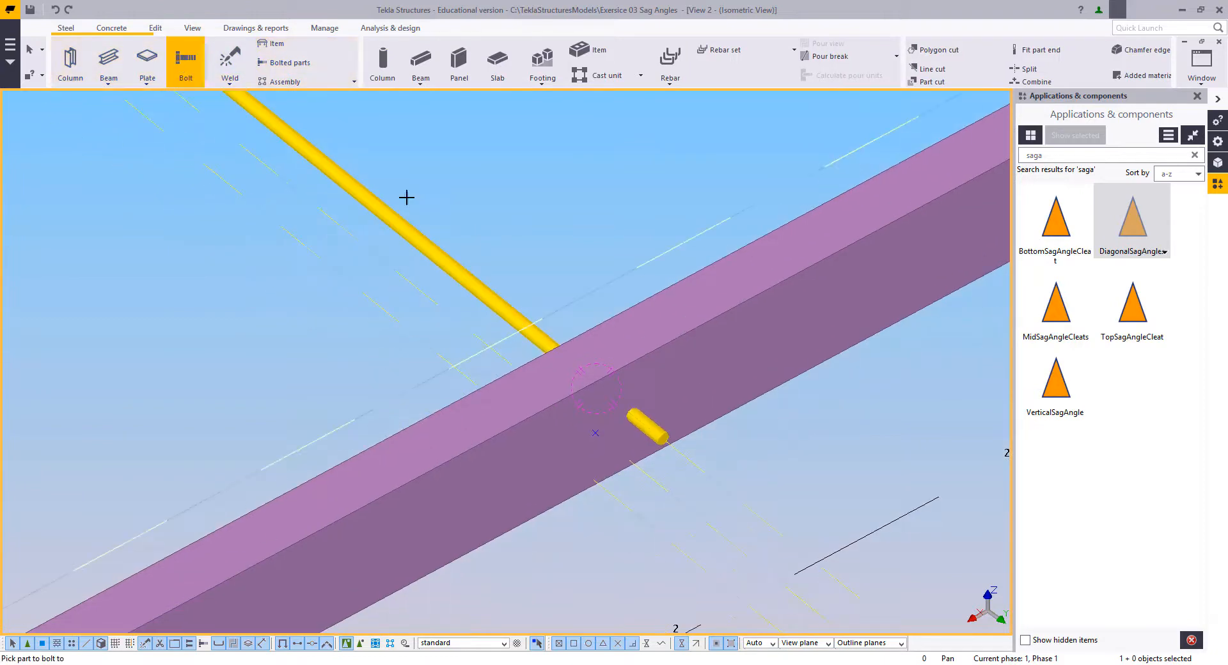
pyautogui.click(656, 345)
pyautogui.click(632, 432)
pyautogui.scroll(2, 585, 441)
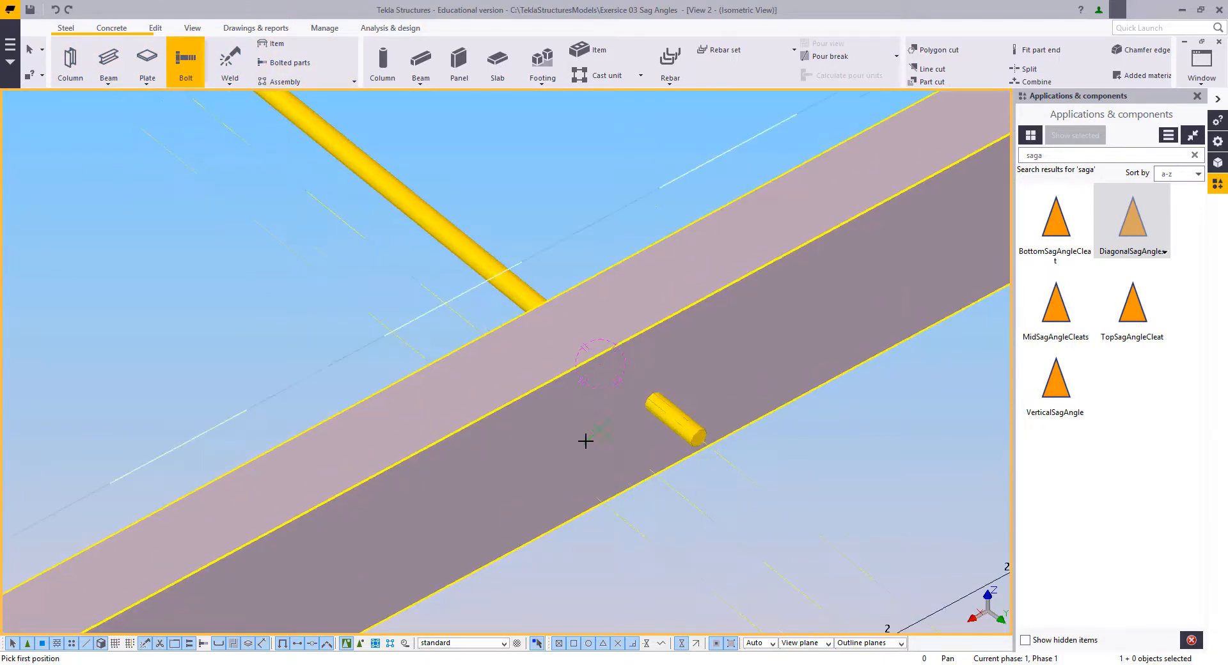
pyautogui.click(601, 428)
pyautogui.scroll(2, 617, 499)
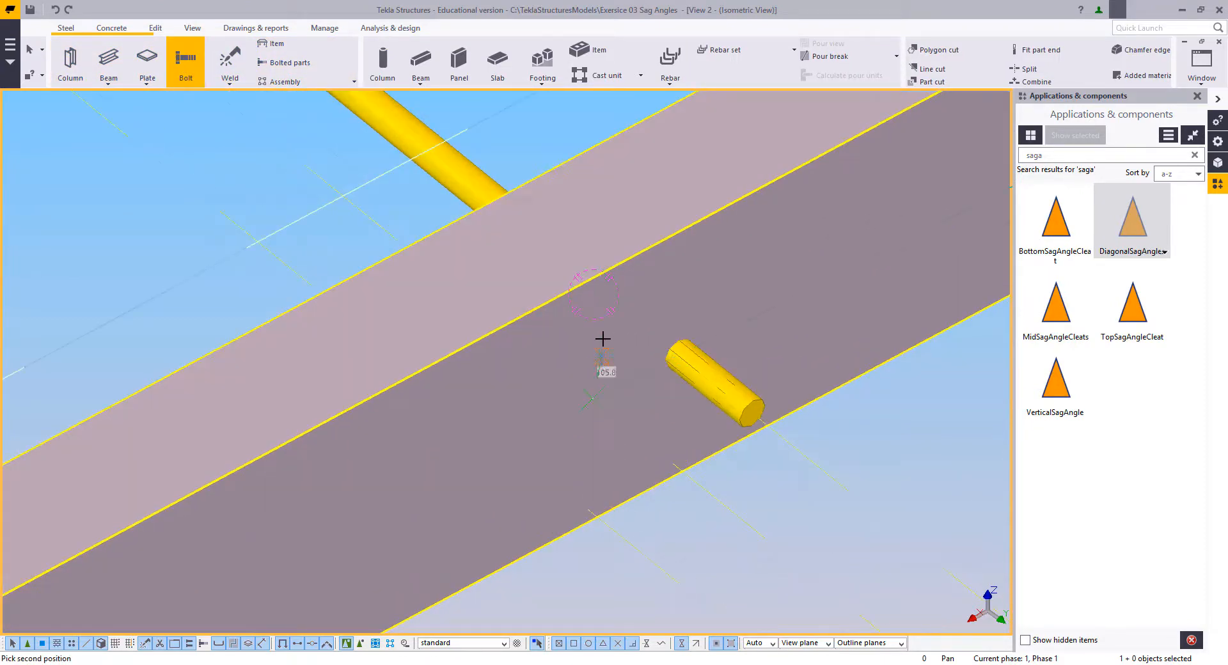
pyautogui.click(610, 263)
pyautogui.press('Escape')
# Step: In plan view, change the new purlin bolt to size 16 and exclude the bolt, washer and nut so that only a hole remains
pyautogui.scroll(2, 598, 335)
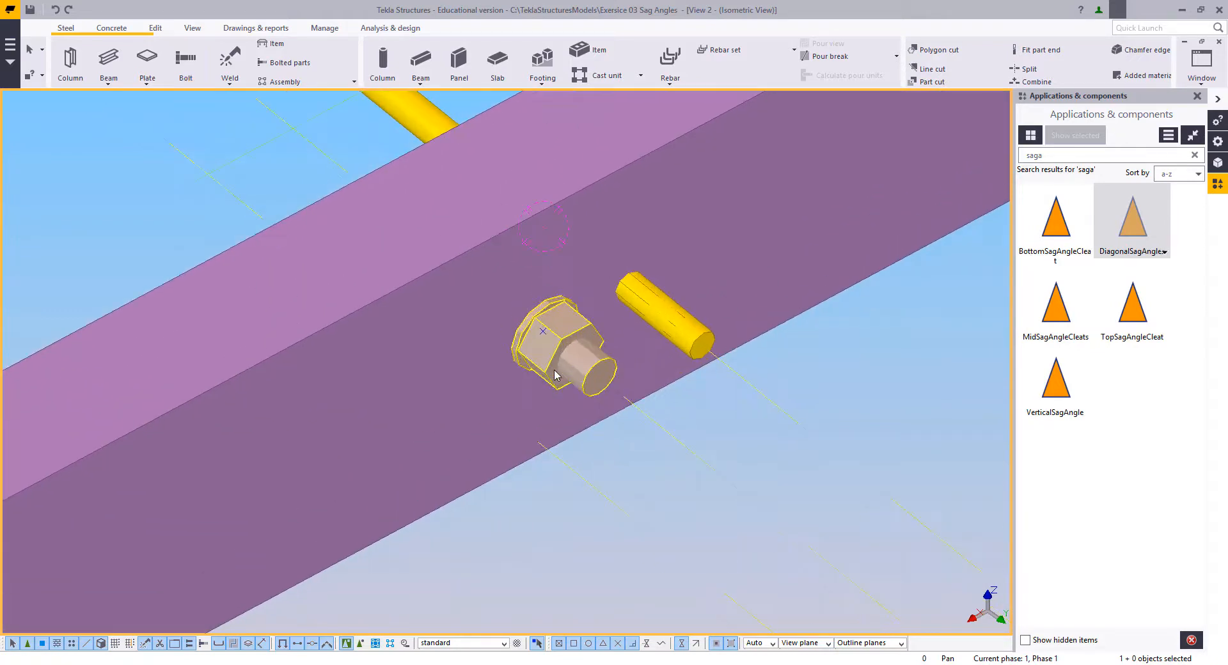
pyautogui.click(509, 379)
pyautogui.moveTo(430, 371); pyautogui.dragTo(557, 567, button='middle')
pyautogui.hotkey('ctrl', 'p')
pyautogui.scroll(2, 558, 349)
pyautogui.scroll(6, 558, 351)
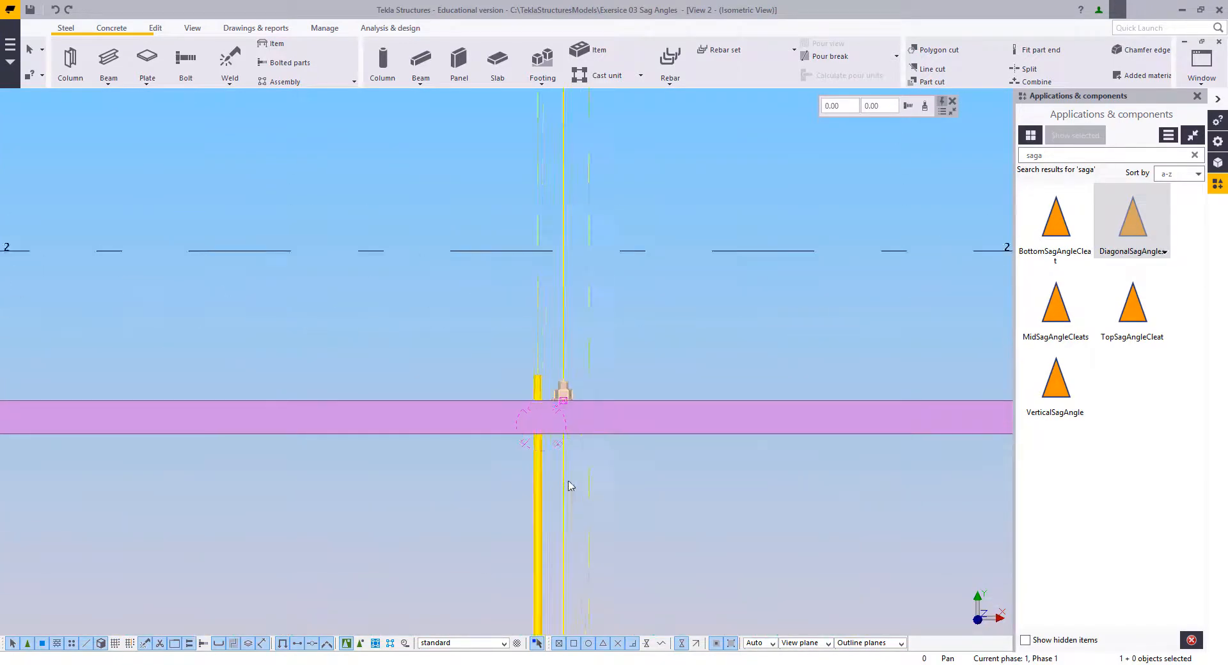
pyautogui.scroll(3, 512, 318)
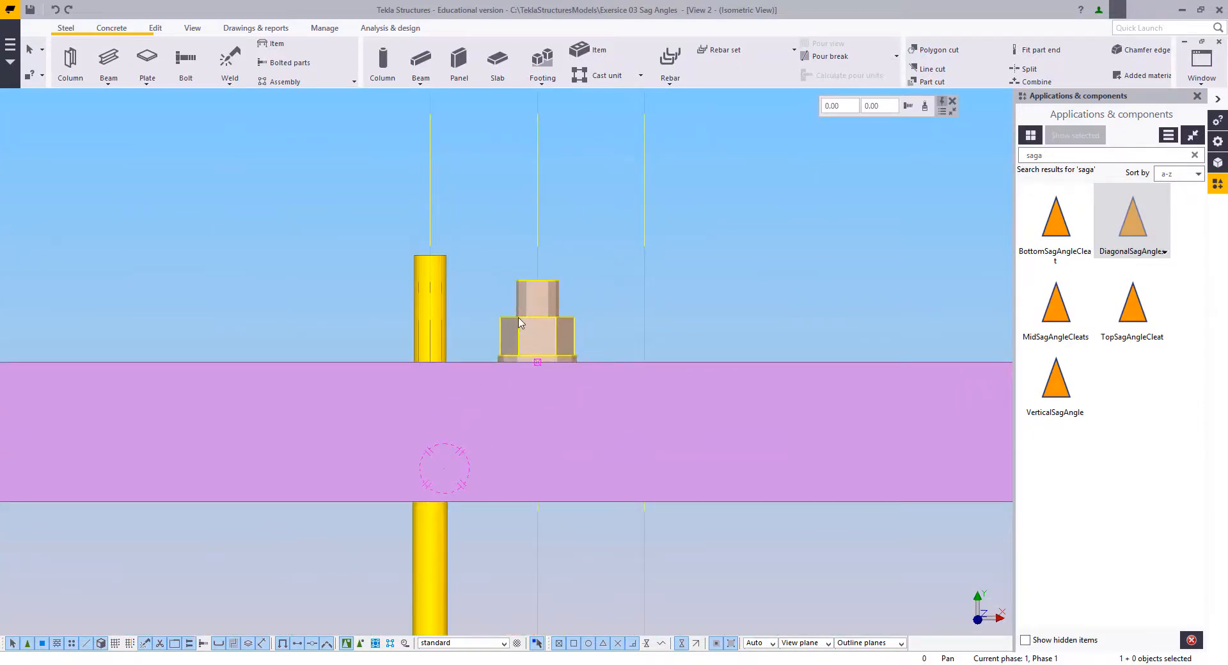
pyautogui.doubleClick(518, 319)
pyautogui.moveTo(544, 331); pyautogui.dragTo(457, 333, button='middle')
pyautogui.scroll(-3, 452, 335)
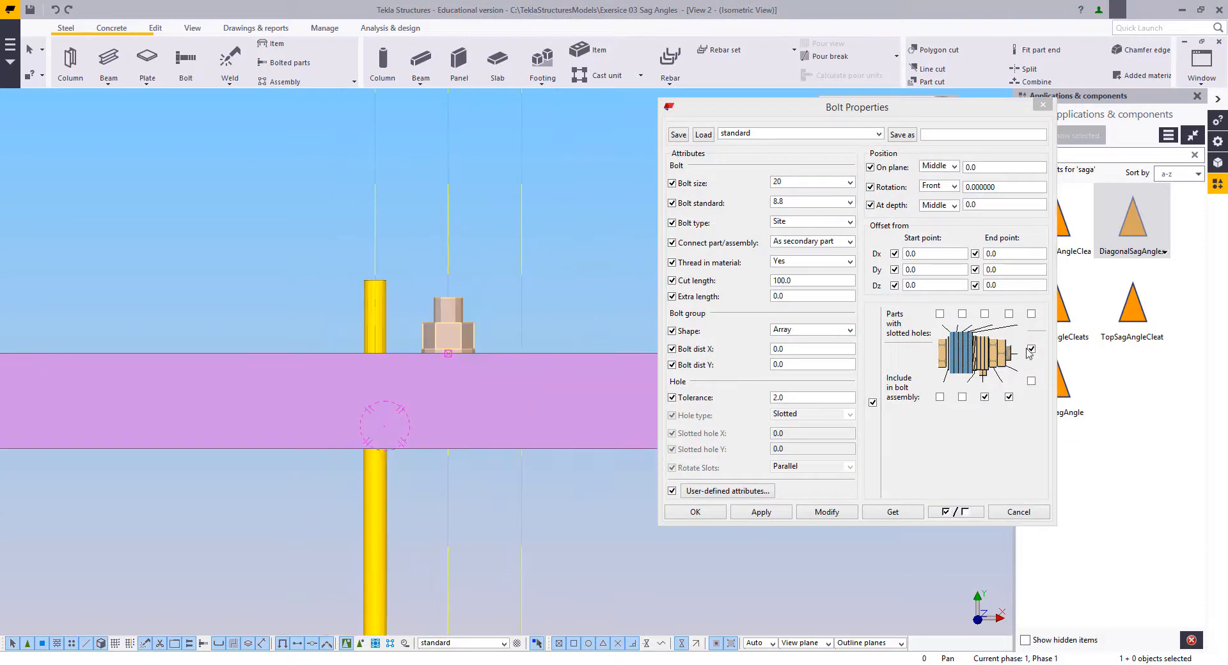
pyautogui.click(1031, 349)
pyautogui.click(829, 184)
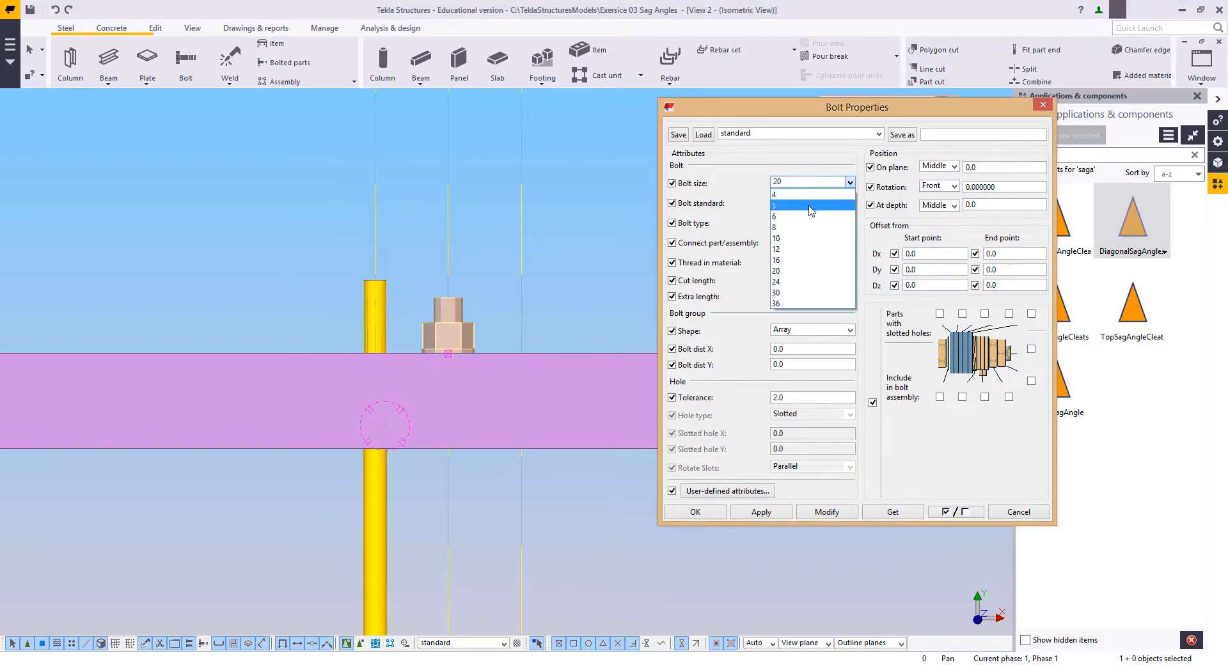
pyautogui.click(792, 264)
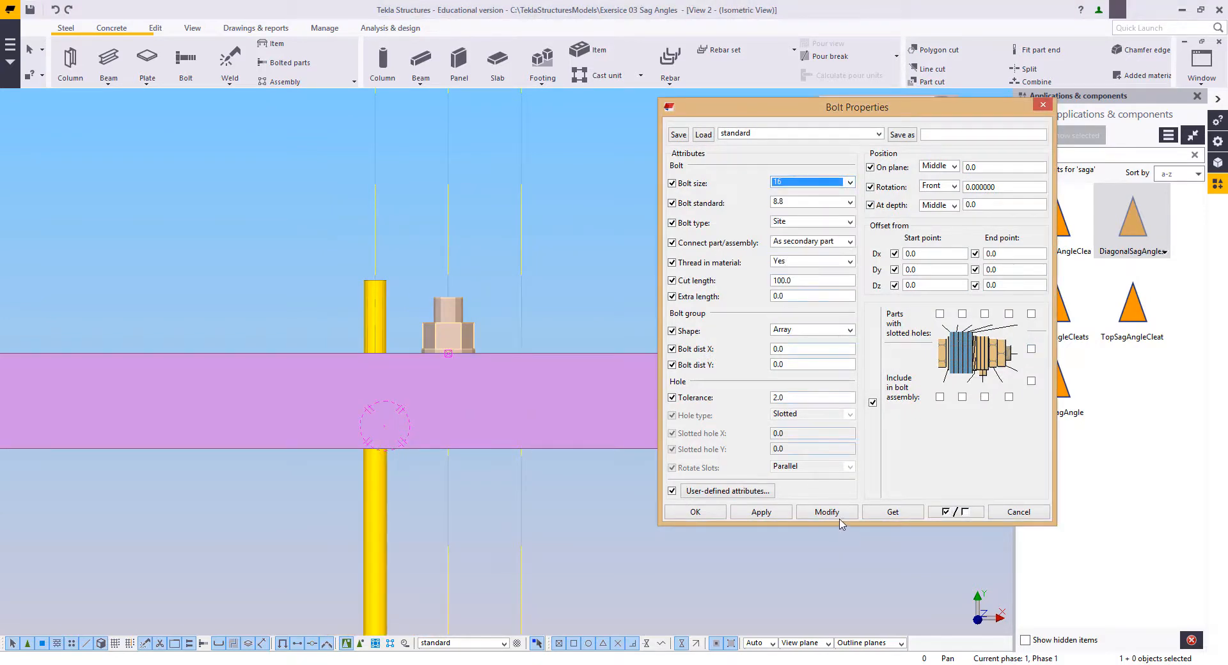
pyautogui.click(827, 512)
pyautogui.click(536, 379)
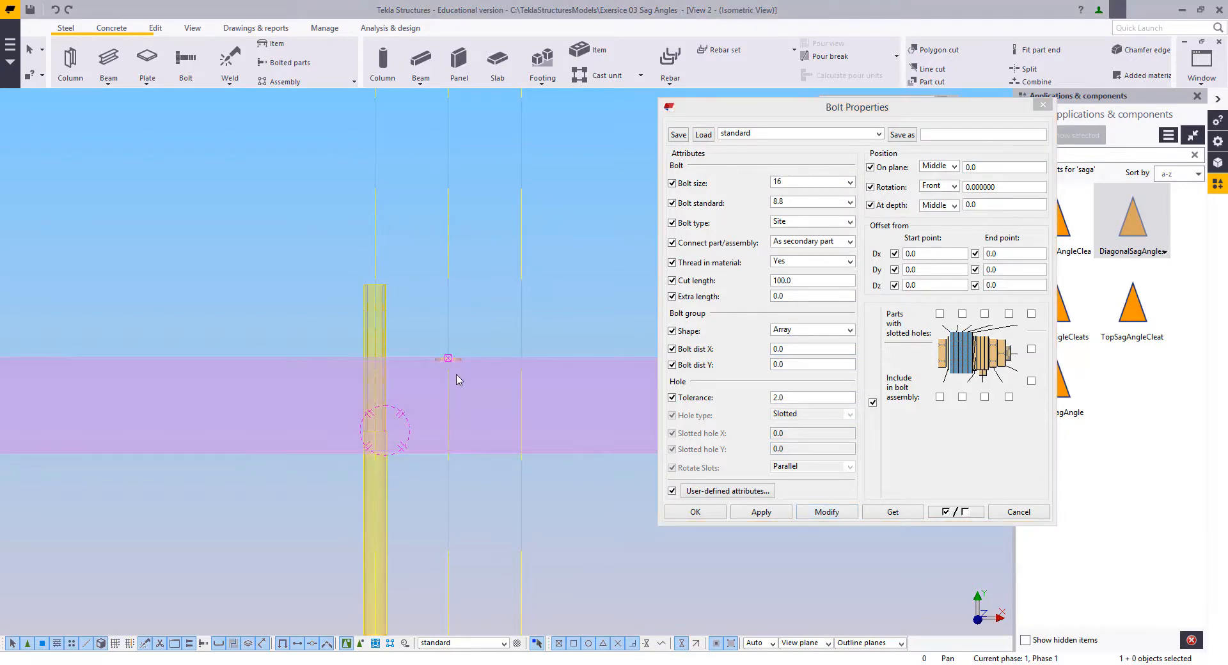
# Step: Set the hole group's Y bolt distance to 100 to make a hole on each outer construction line
pyautogui.scroll(2, 452, 378)
pyautogui.moveTo(783, 365); pyautogui.dragTo(746, 364)
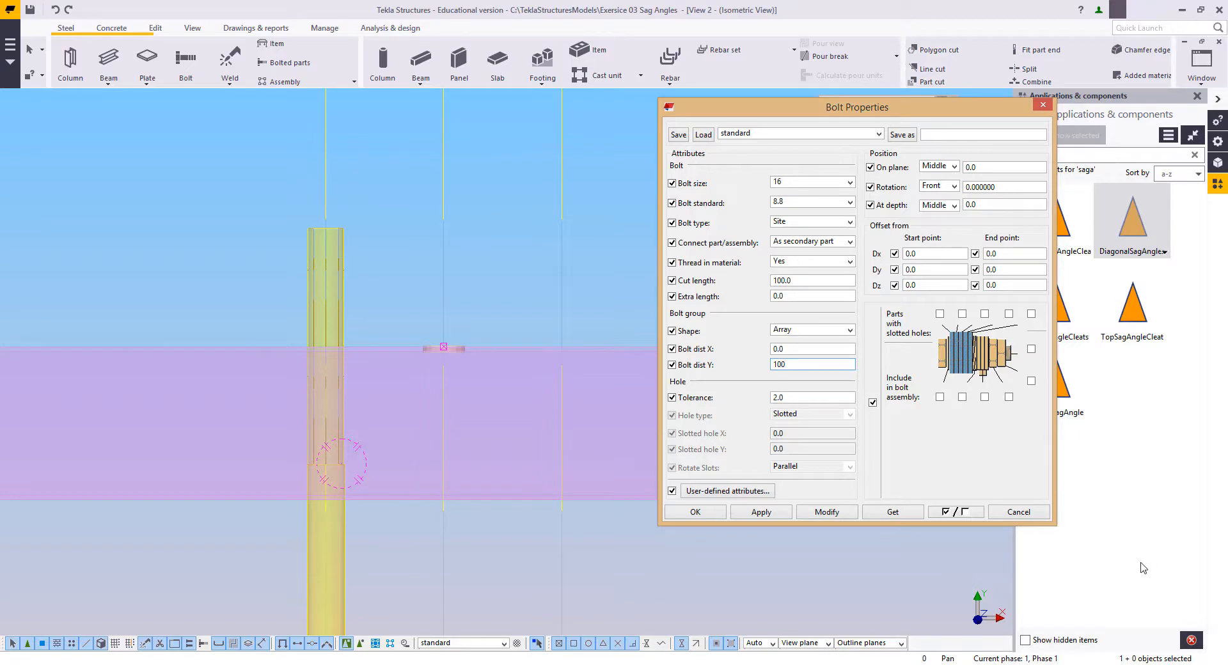
pyautogui.moveTo(457, 421); pyautogui.dragTo(446, 428, button='middle')
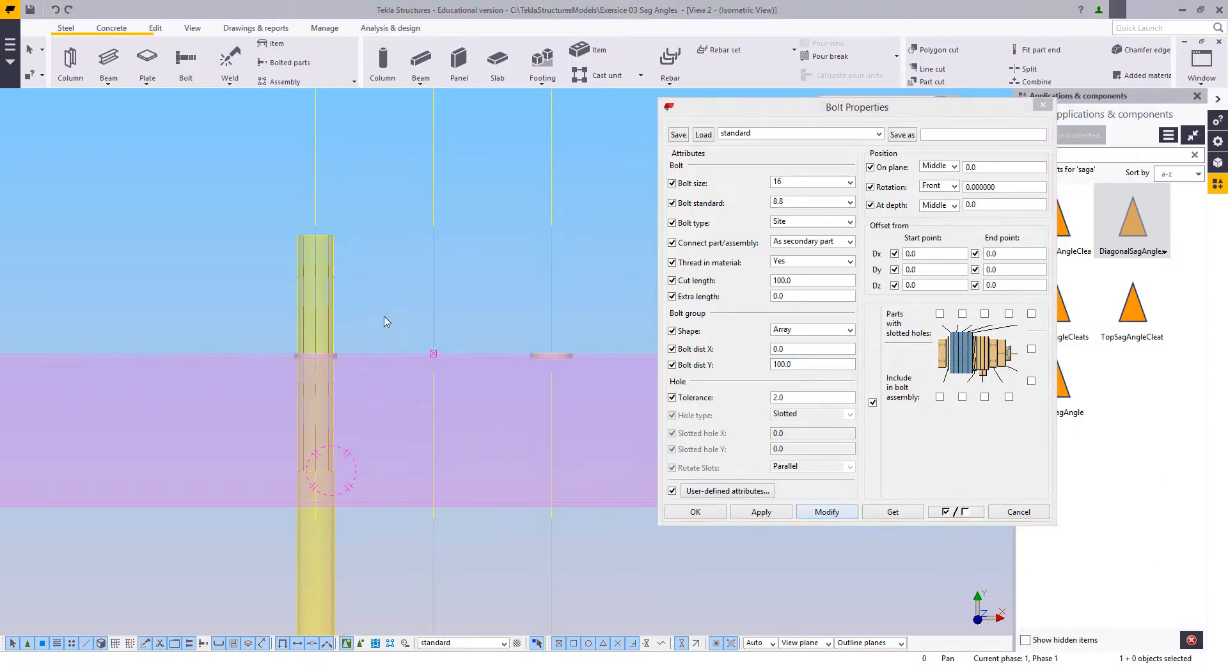
pyautogui.click(374, 248)
pyautogui.scroll(-1, 386, 264)
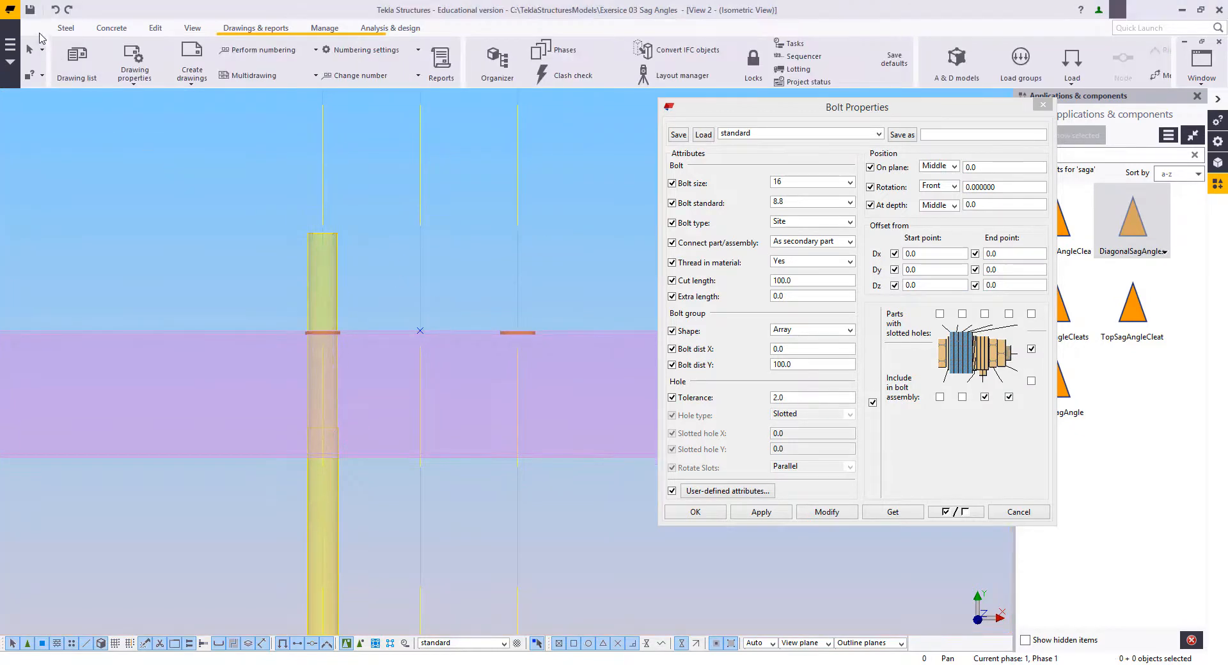
# Step: Set the beam properties to profile M16_NUT, material COMPONENT and class 7, with the name and assembly prefix left blank
pyautogui.click(66, 28)
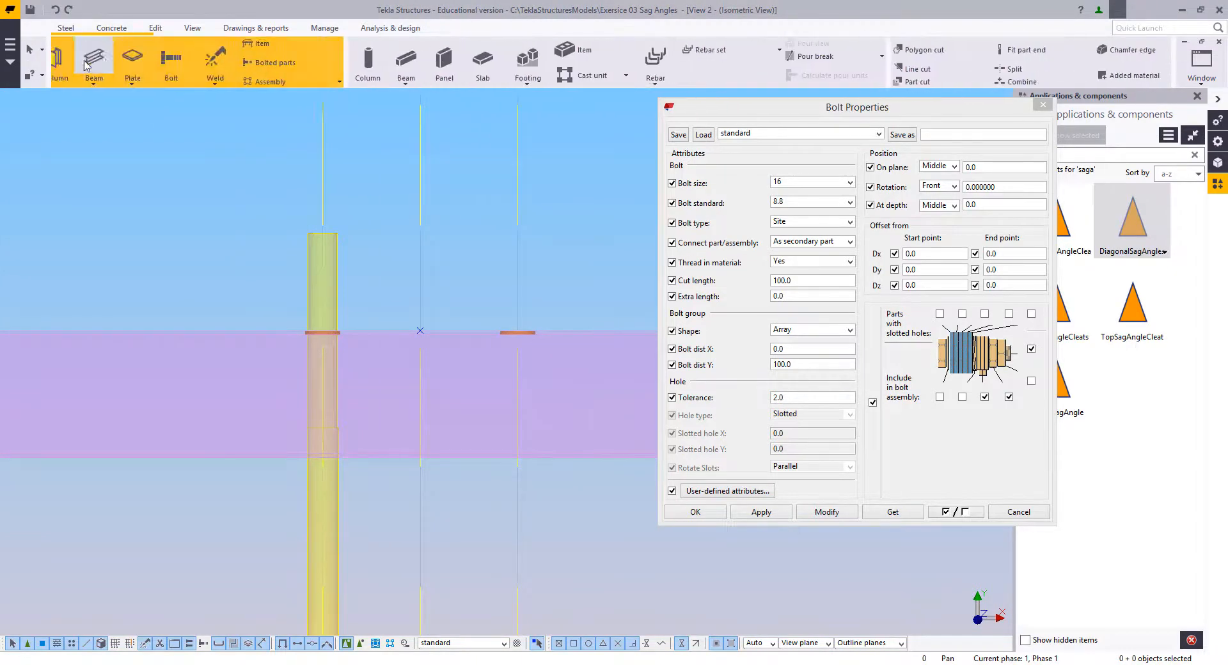
pyautogui.doubleClick(107, 59)
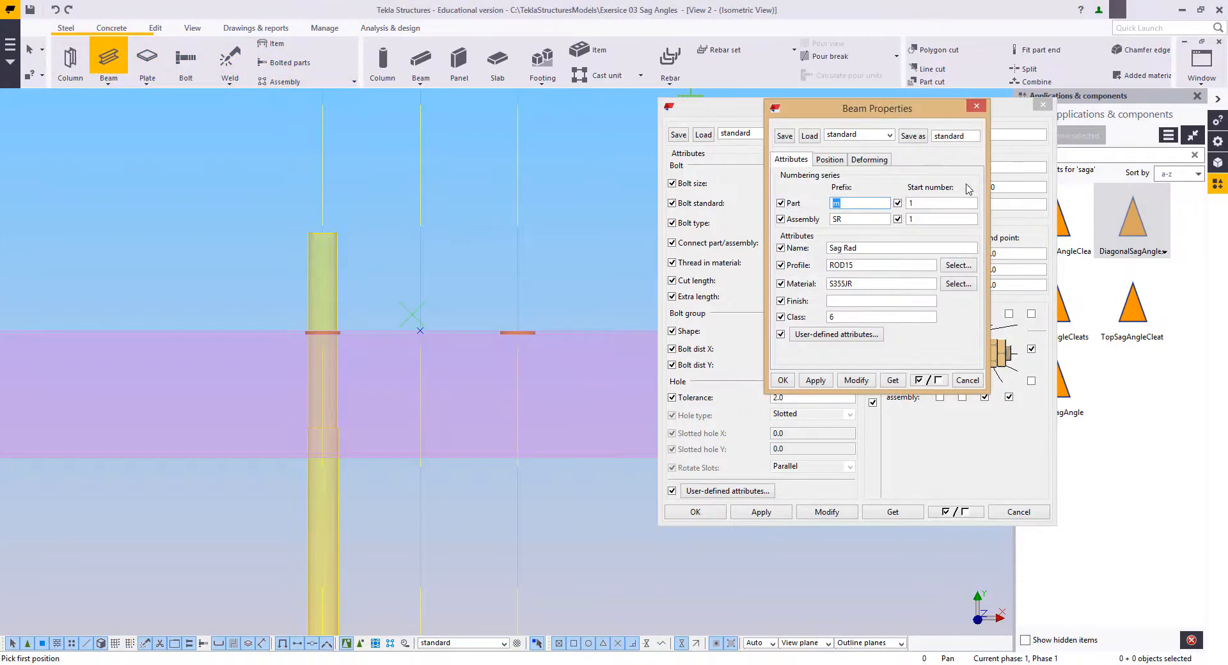
pyautogui.click(1047, 108)
pyautogui.moveTo(940, 111); pyautogui.dragTo(953, 98)
pyautogui.click(971, 251)
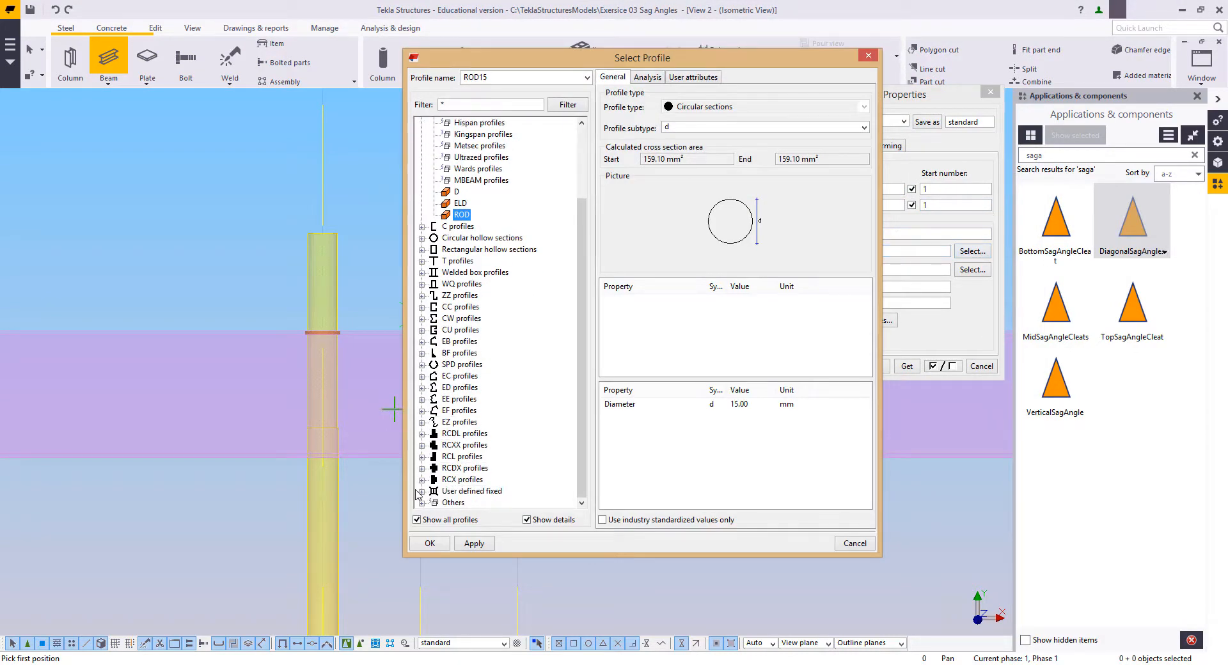
pyautogui.click(421, 491)
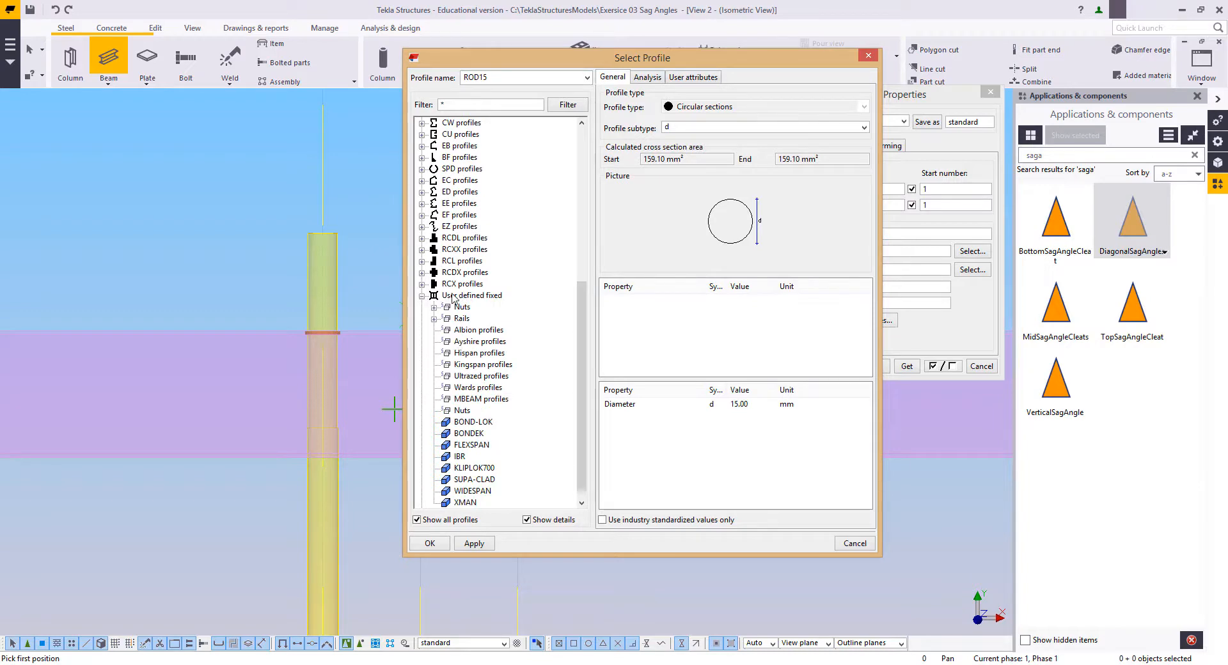
pyautogui.click(434, 308)
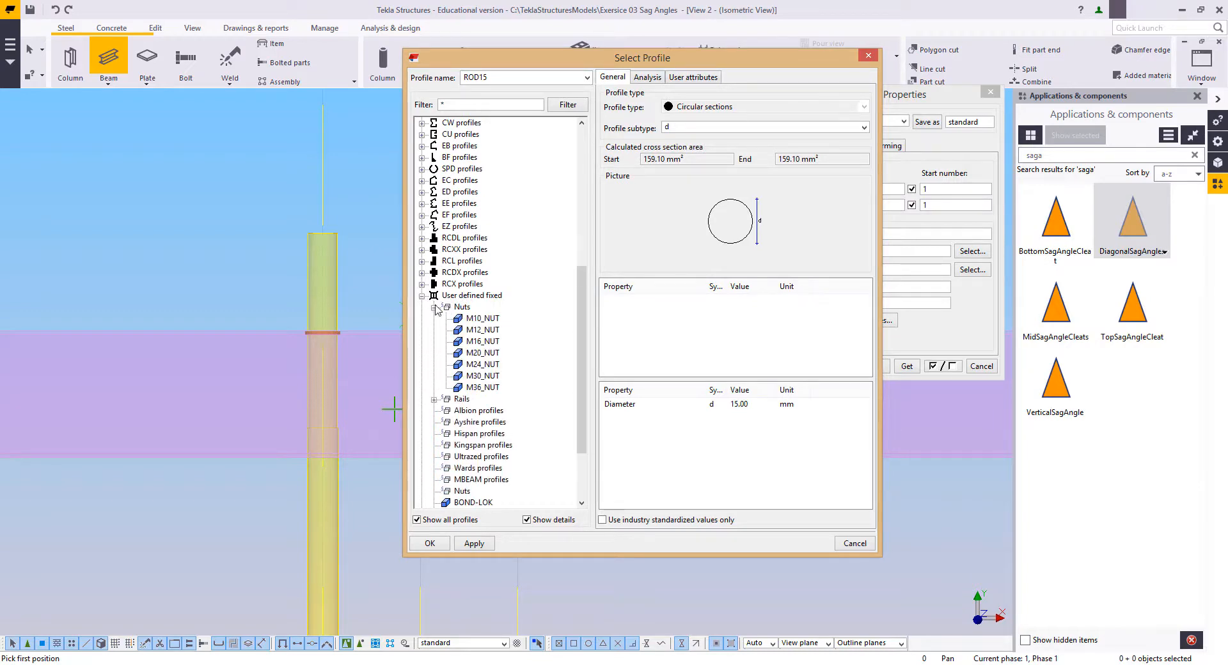
pyautogui.click(482, 341)
pyautogui.click(432, 544)
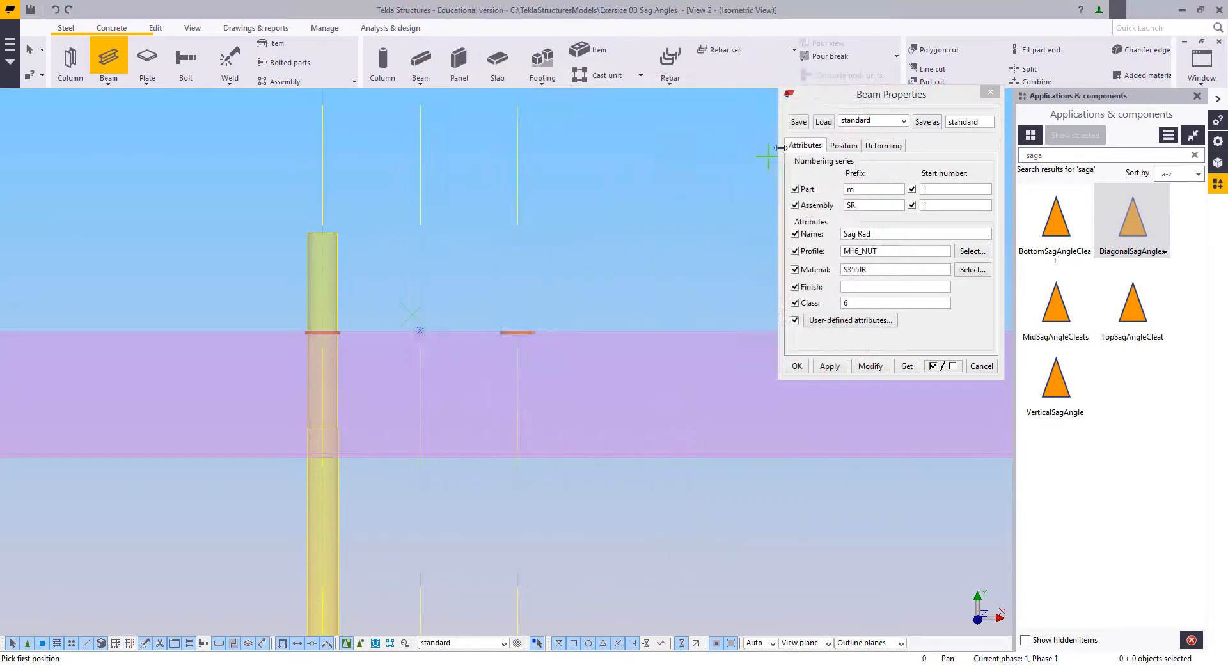
pyautogui.click(868, 270)
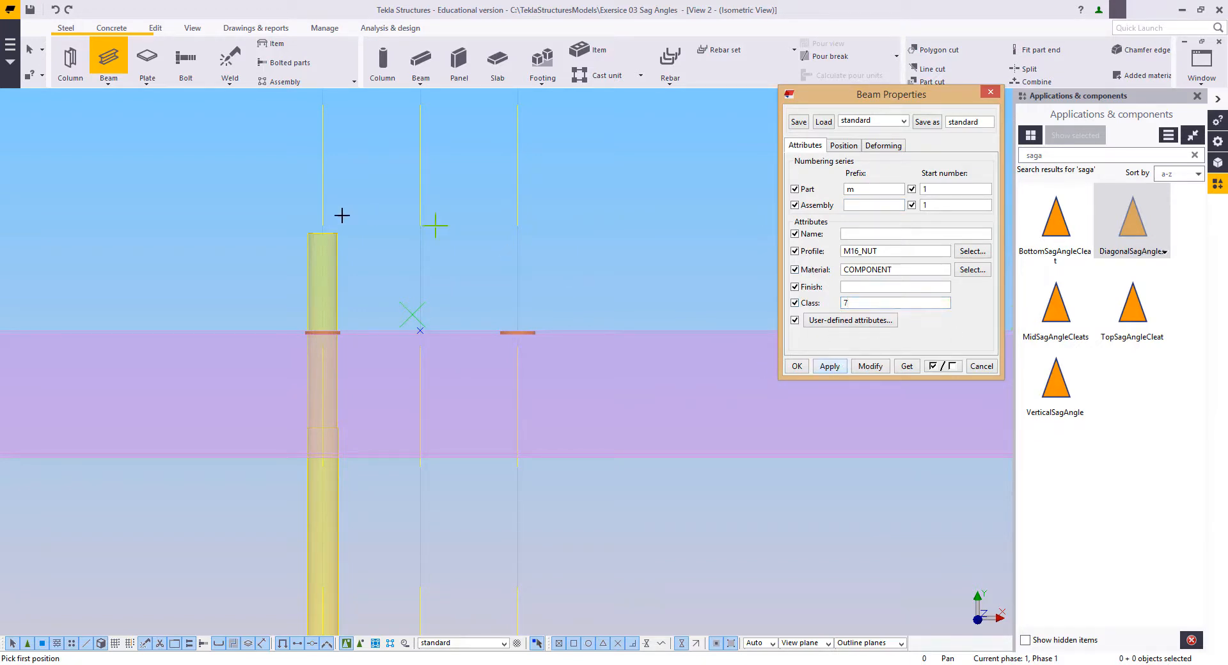
# Step: Model two M16 nuts, each 16 mm long, on the sag rod's upper end, one on either side of the purlin's web
pyautogui.scroll(5, 336, 327)
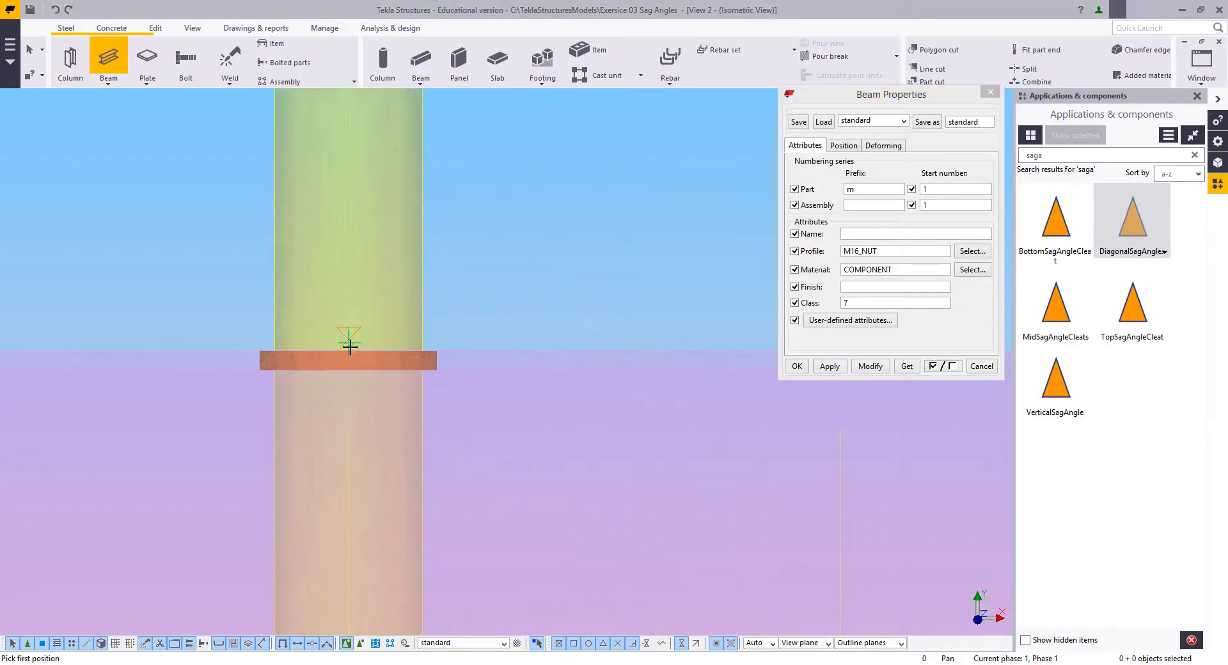
pyautogui.click(349, 351)
pyautogui.scroll(-3, 352, 335)
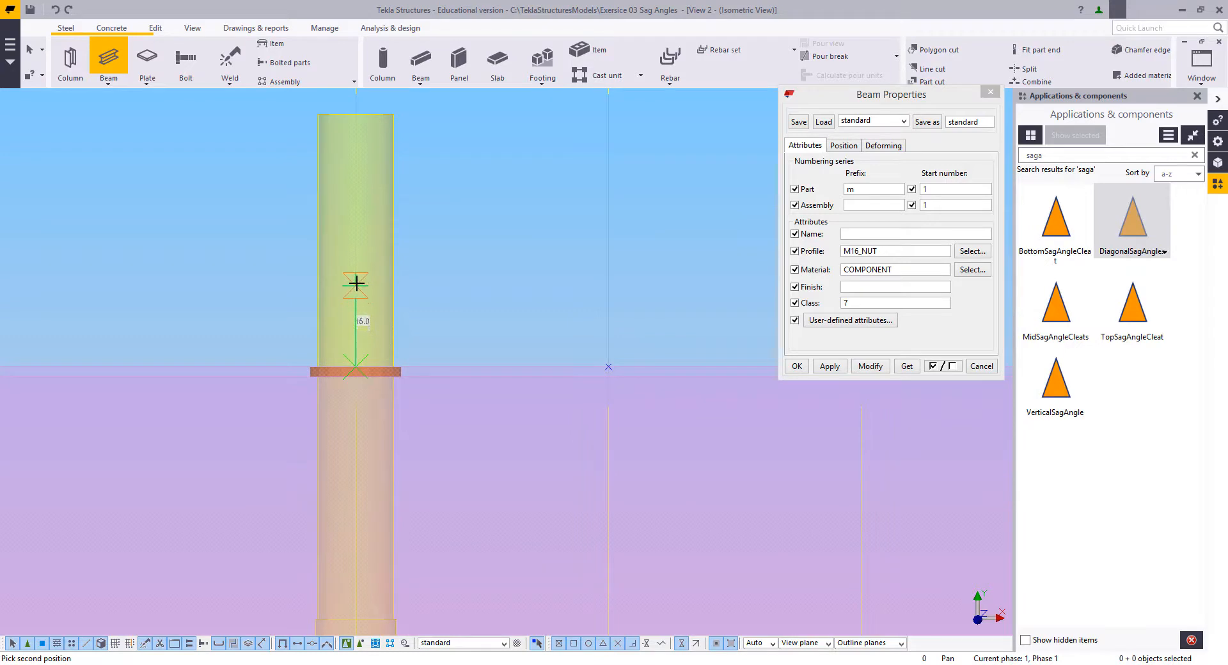
pyautogui.click(356, 283)
pyautogui.moveTo(336, 376); pyautogui.dragTo(367, 334, button='middle')
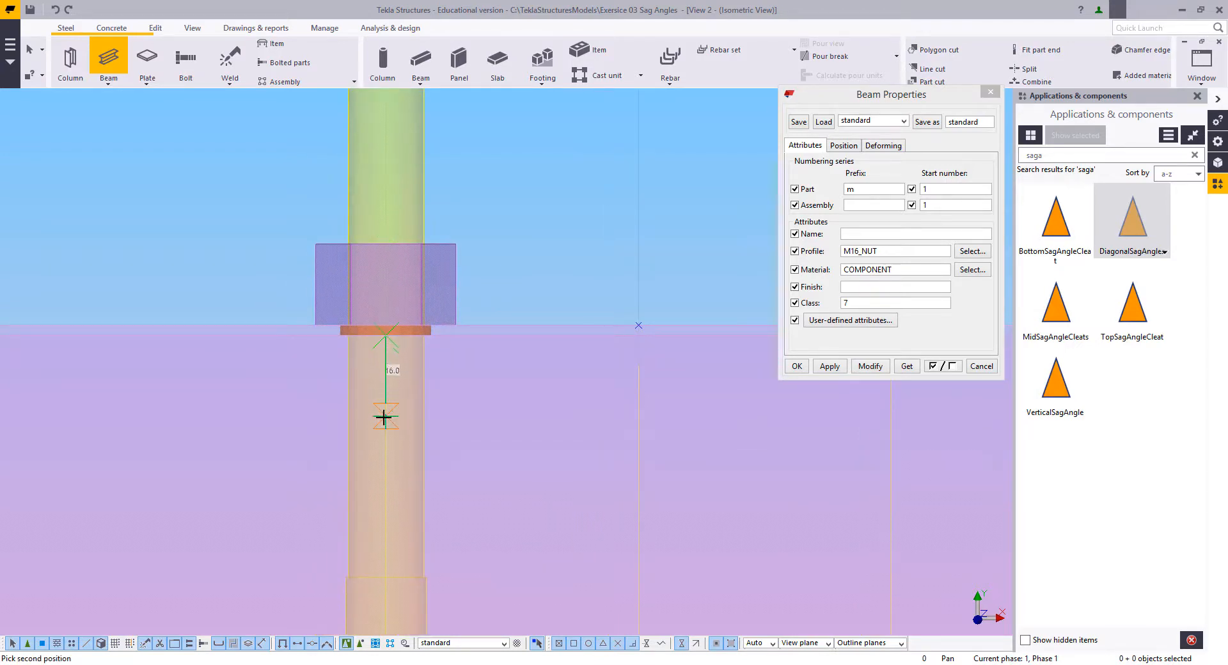
pyautogui.click(386, 416)
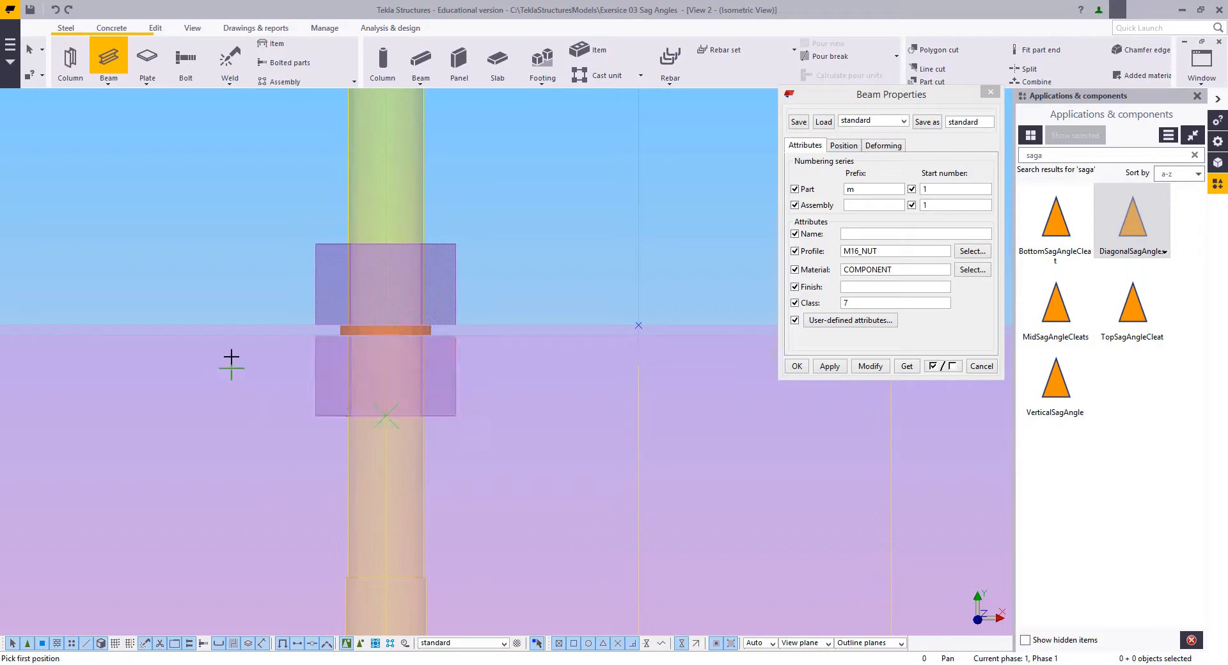
pyautogui.scroll(-2, 230, 359)
pyautogui.press('Escape')
pyautogui.scroll(-1, 436, 291)
pyautogui.moveTo(374, 252); pyautogui.dragTo(437, 282, button='middle')
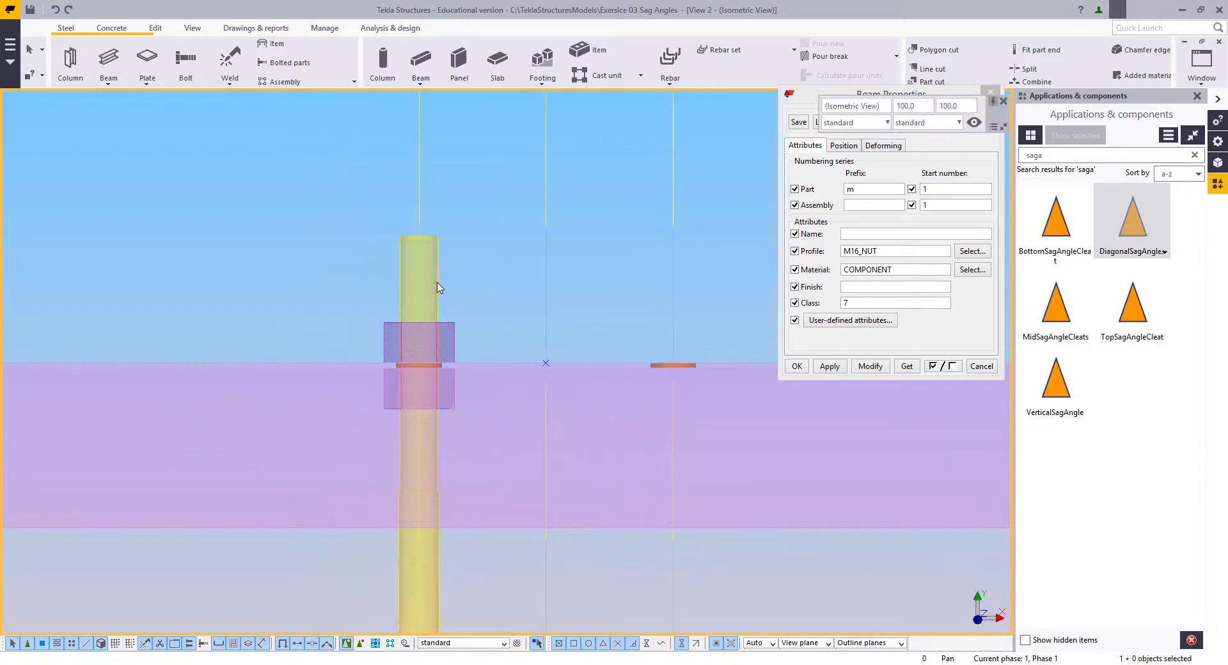
# Step: Weld both nuts to the sag rod and close the beam properties
pyautogui.click(230, 58)
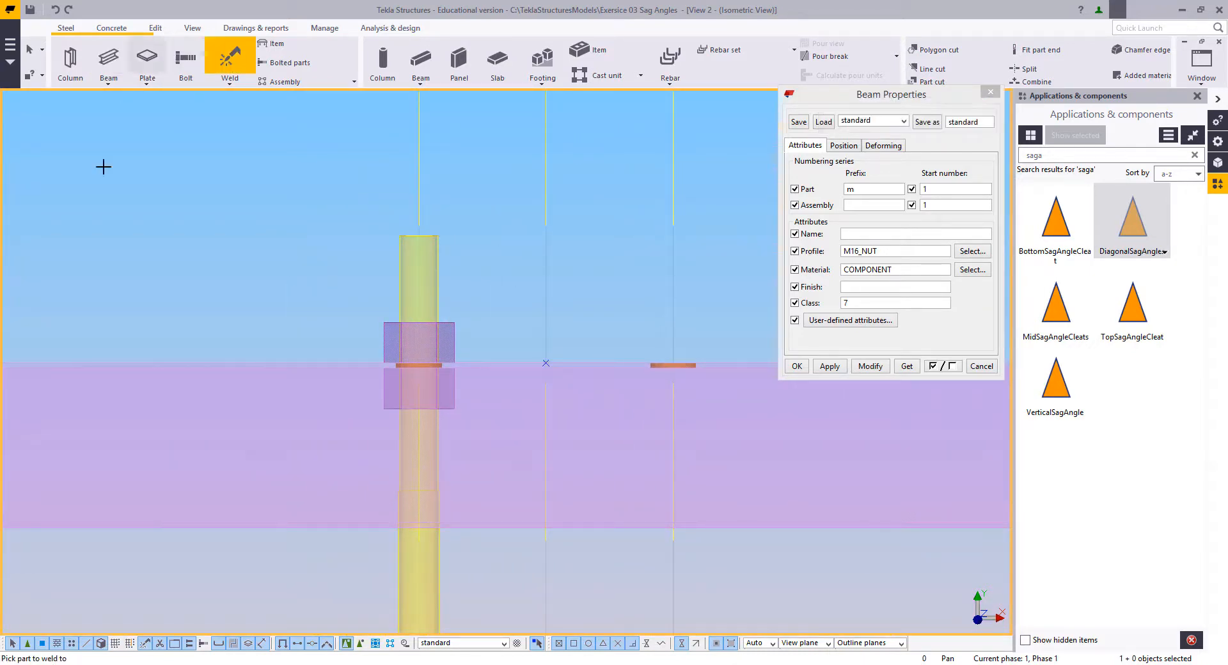
pyautogui.click(445, 408)
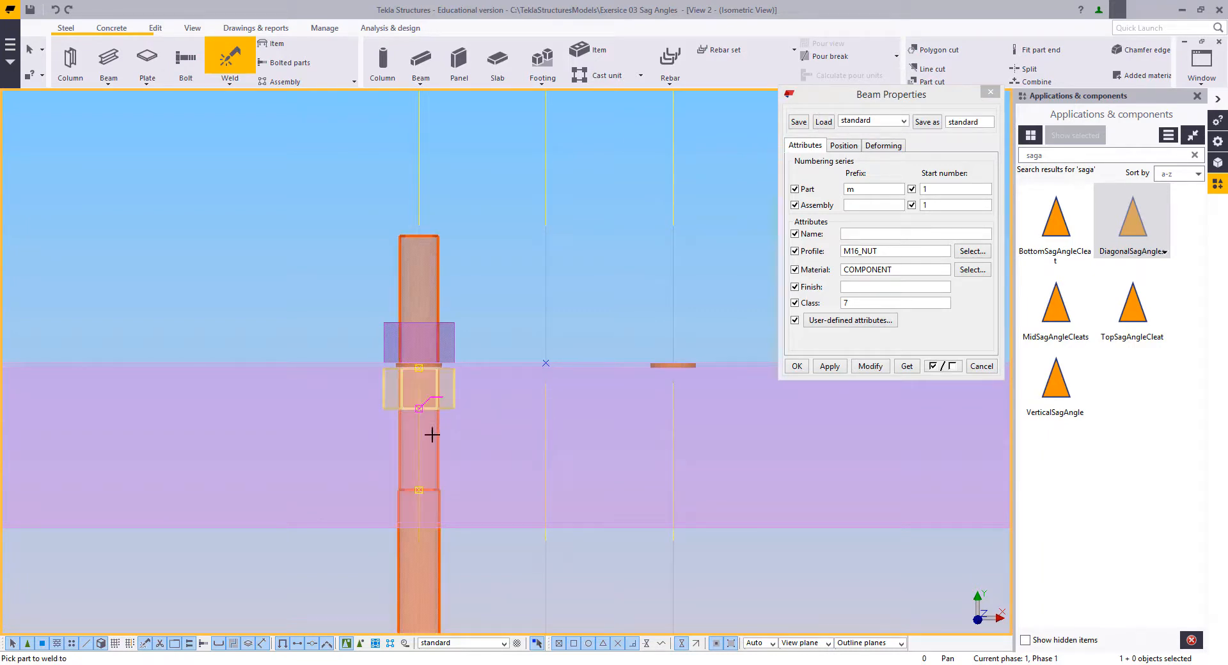
pyautogui.click(455, 323)
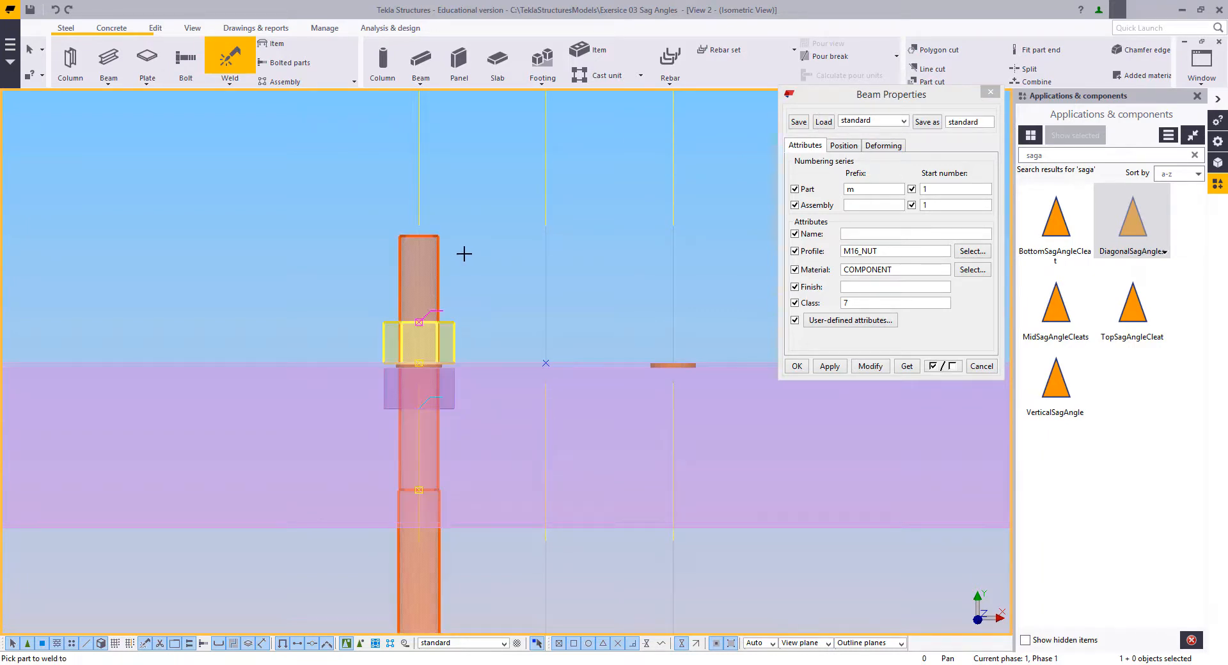
pyautogui.press('Escape')
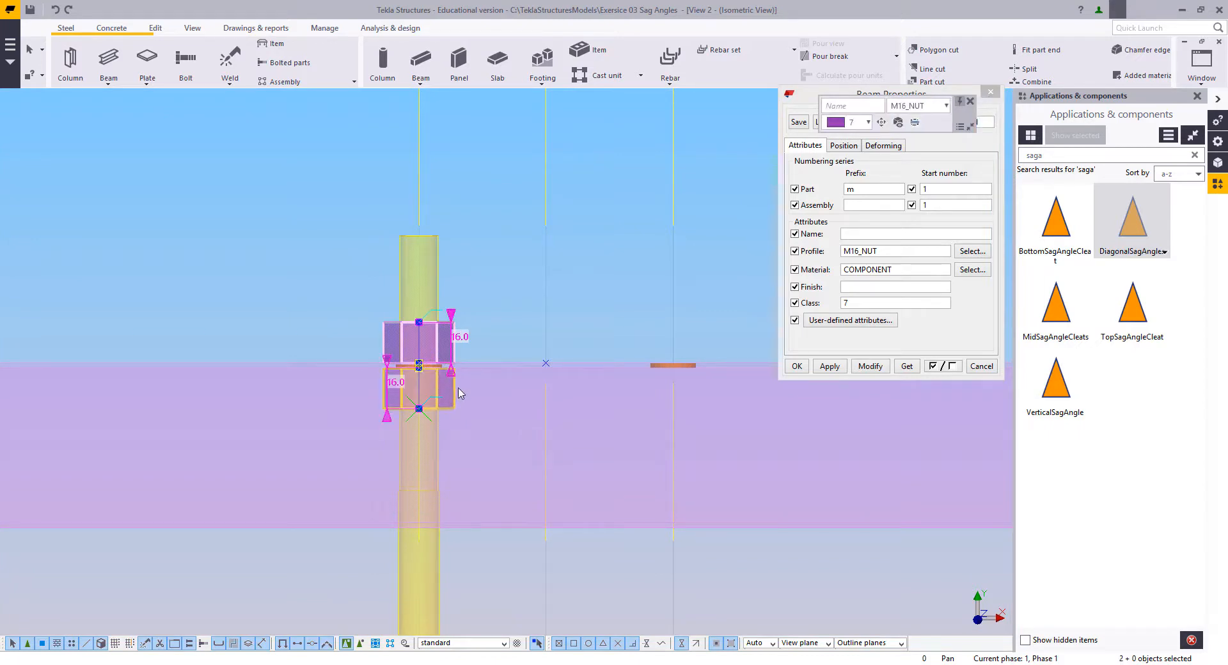
pyautogui.moveTo(501, 354); pyautogui.dragTo(490, 412, button='middle')
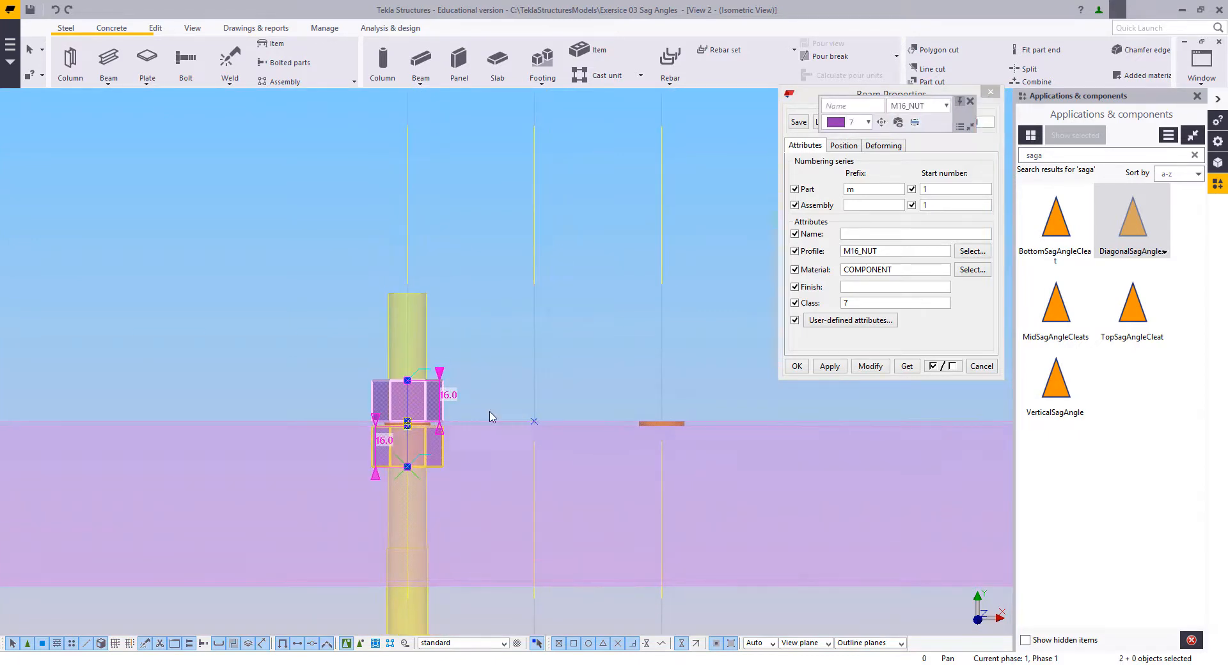
pyautogui.click(979, 370)
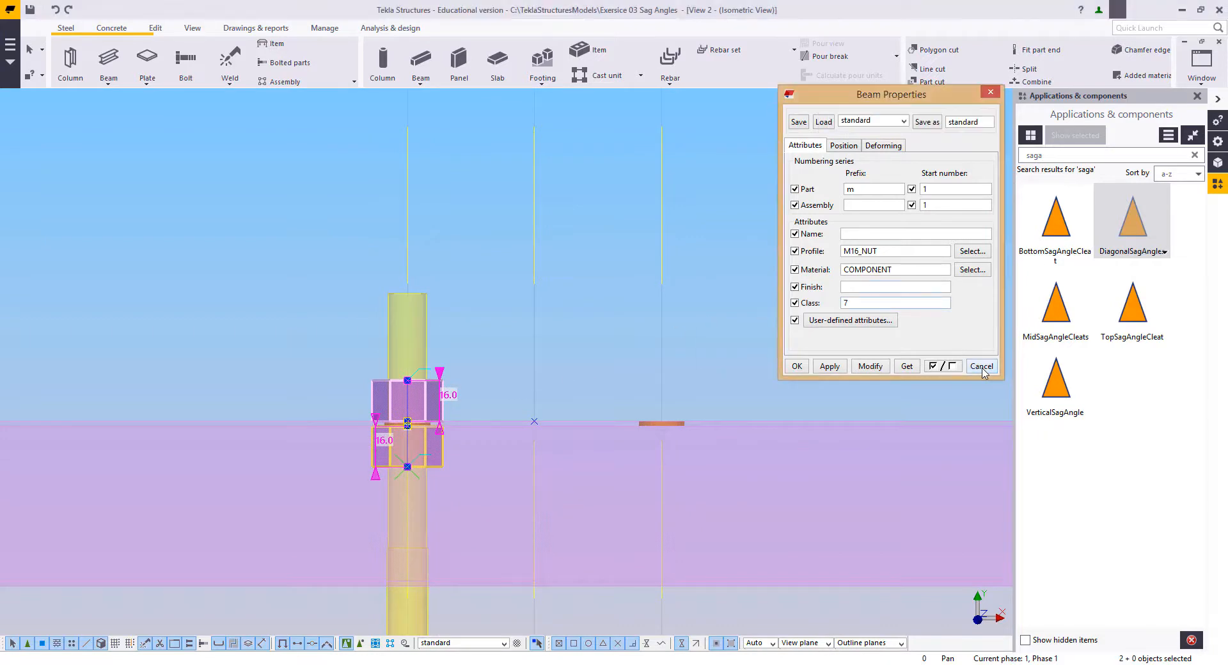
# Step: Copy both nuts from the first purlin's upper edge to the matching edge of the next purlin at the rod's lower end
pyautogui.moveTo(680, 452); pyautogui.dragTo(737, 390, button='middle')
pyautogui.moveTo(468, 347); pyautogui.dragTo(518, 366, button='middle')
pyautogui.scroll(1, 518, 366)
pyautogui.scroll(1, 518, 366)
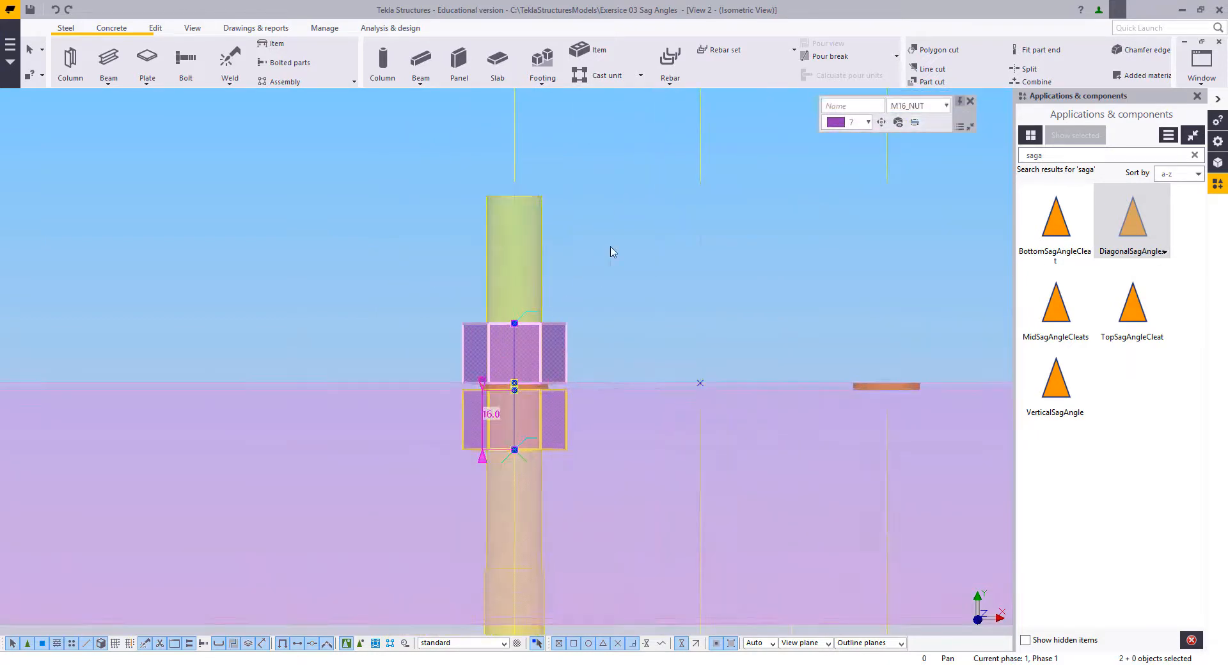
pyautogui.rightClick(609, 249)
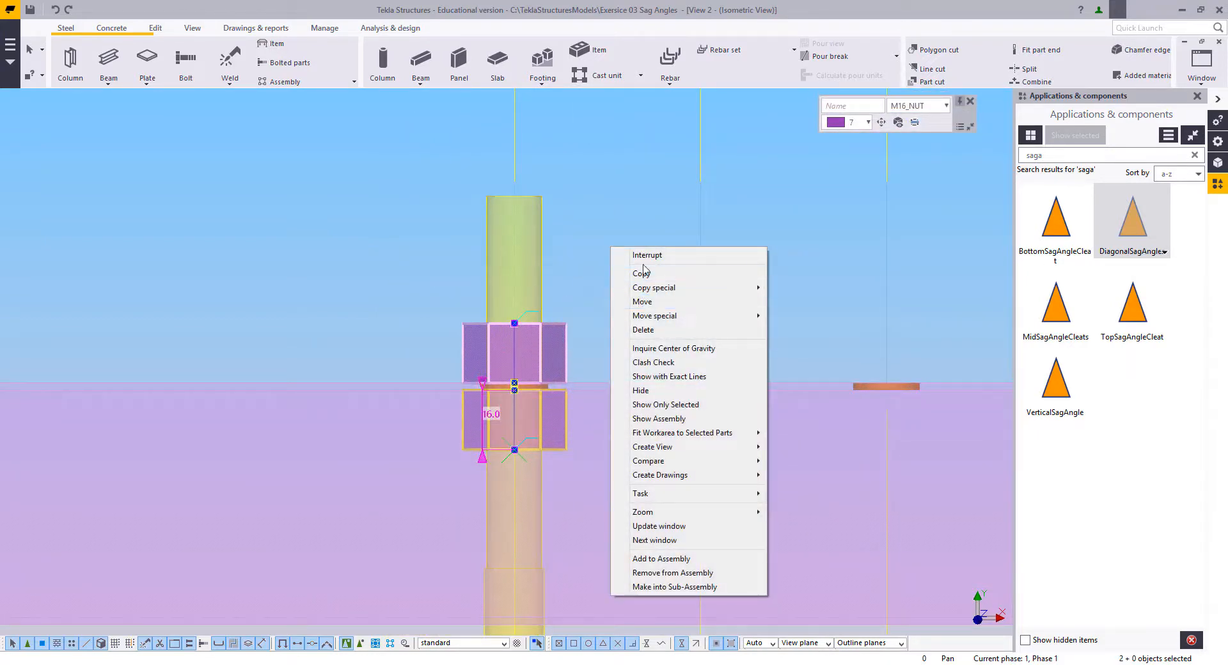
pyautogui.click(642, 274)
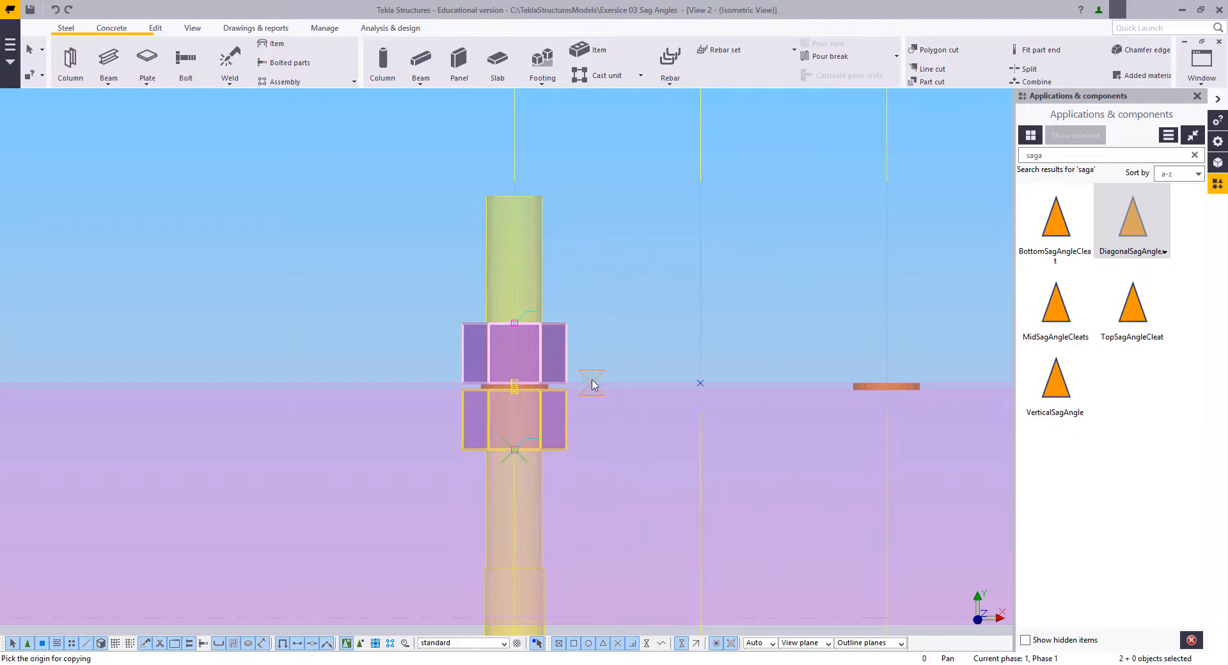
pyautogui.click(592, 384)
pyautogui.scroll(-8, 551, 395)
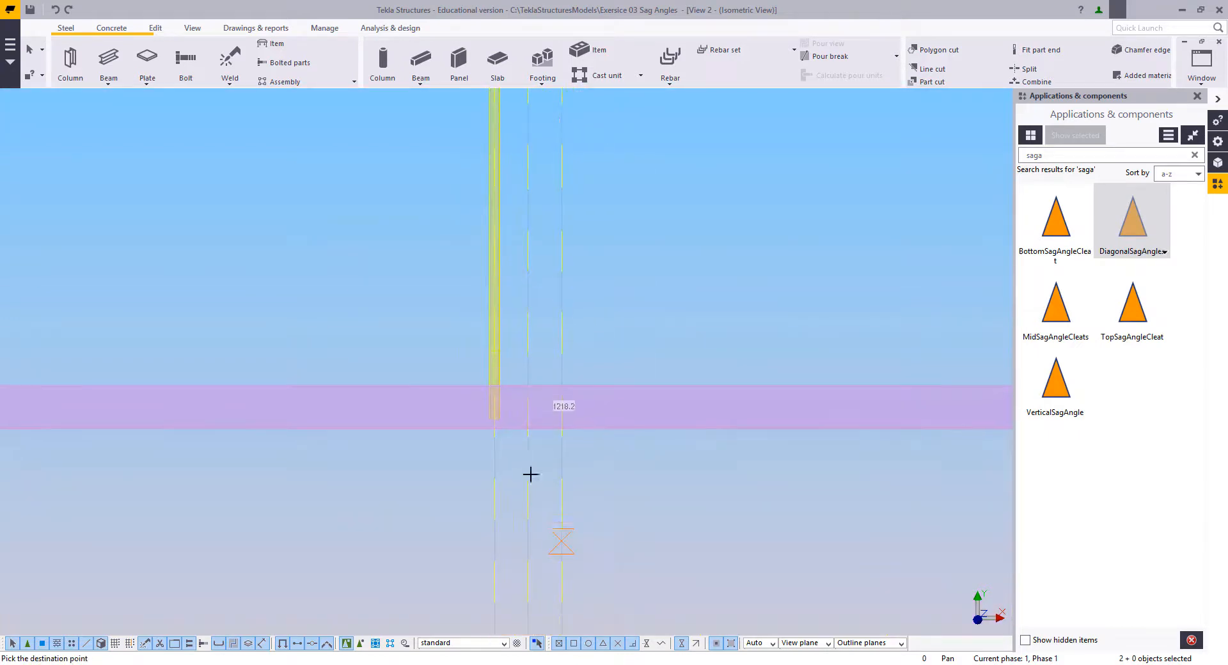
pyautogui.scroll(5, 477, 340)
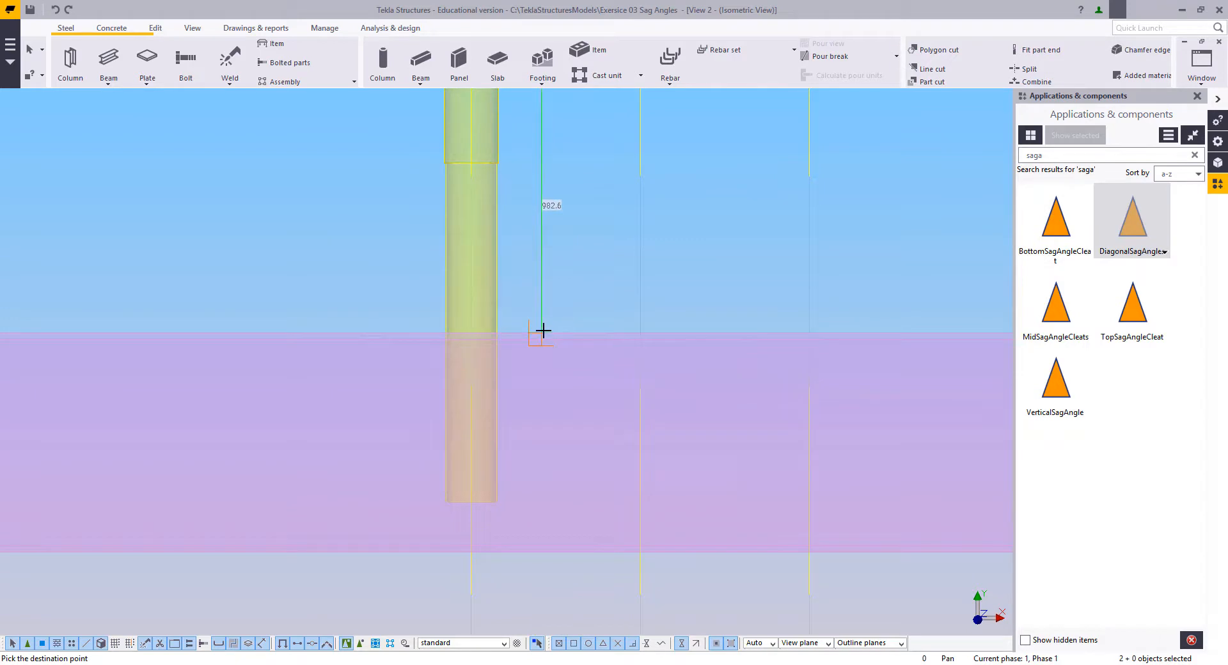
pyautogui.click(543, 331)
pyautogui.scroll(-6, 569, 479)
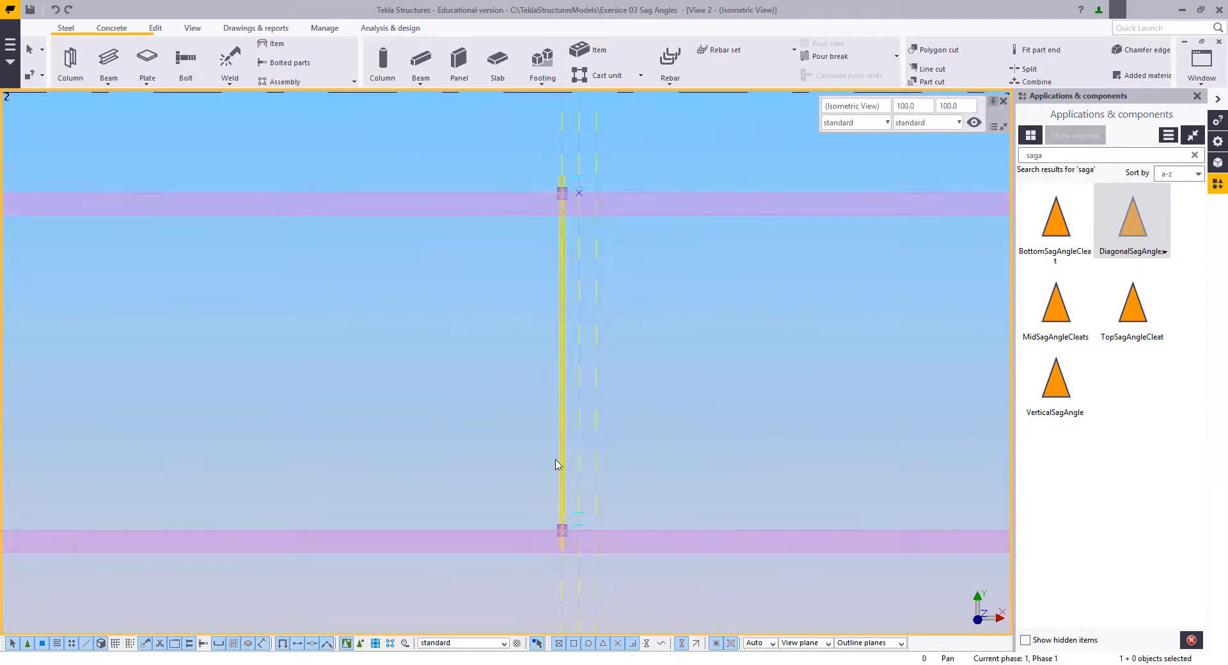
pyautogui.moveTo(596, 442); pyautogui.dragTo(574, 445, button='middle')
pyautogui.rightClick(487, 339)
pyautogui.click(492, 351)
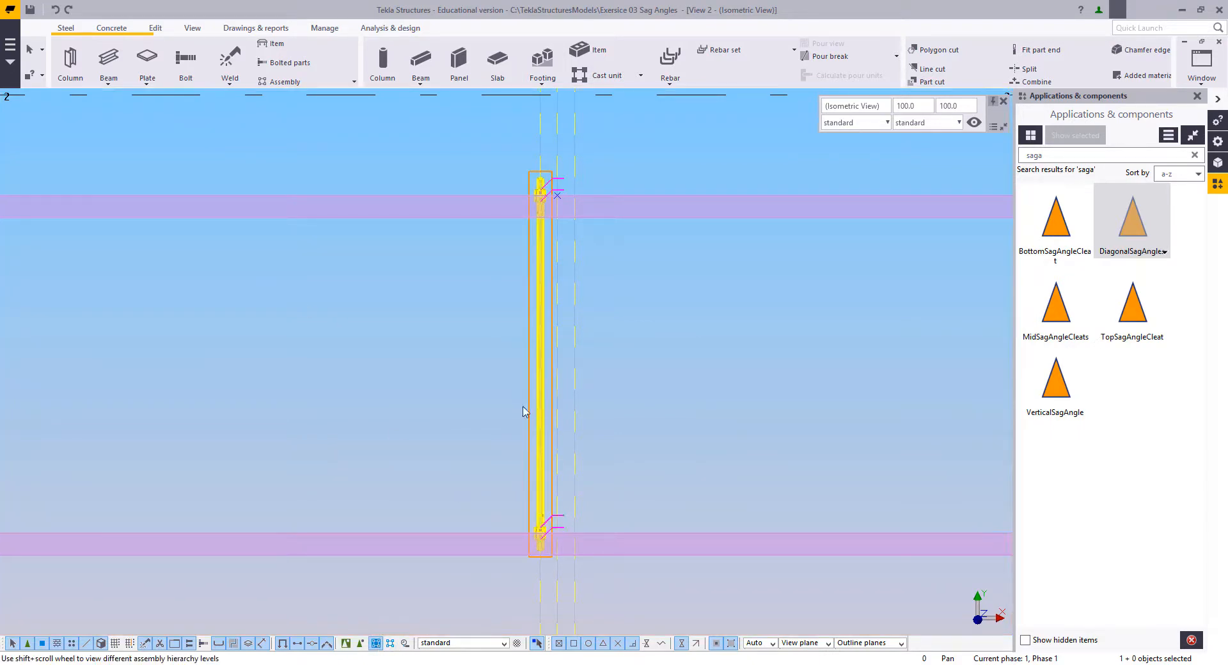
# Step: Copy the complete sag rod assembly from the first purlin's upper edge to the second purlin's upper edge, on the right-hand rod line
pyautogui.scroll(3, 555, 341)
pyautogui.scroll(6, 581, 236)
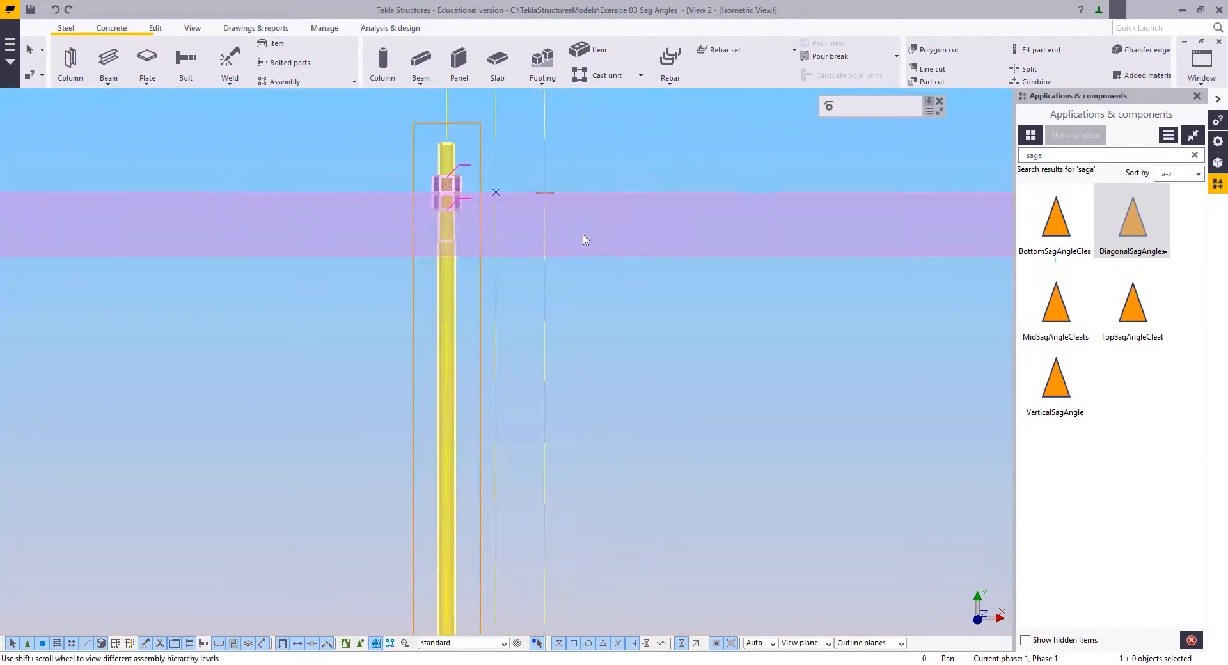
pyautogui.scroll(-3, 563, 240)
pyautogui.scroll(2, 574, 234)
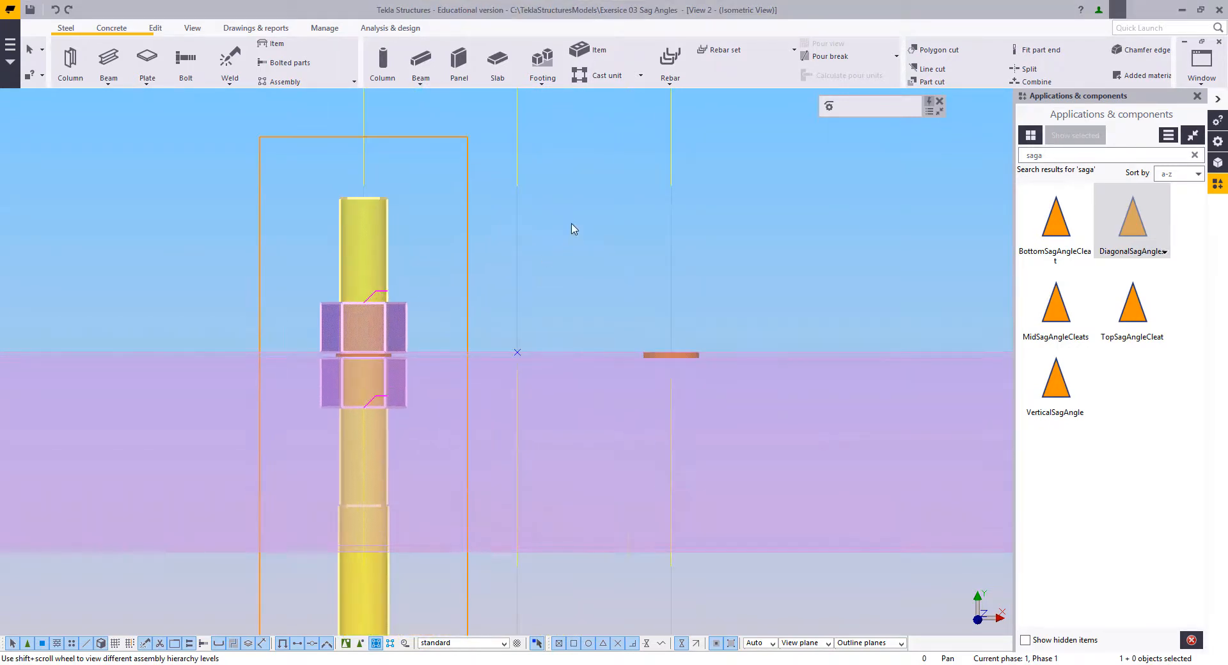
pyautogui.rightClick(572, 226)
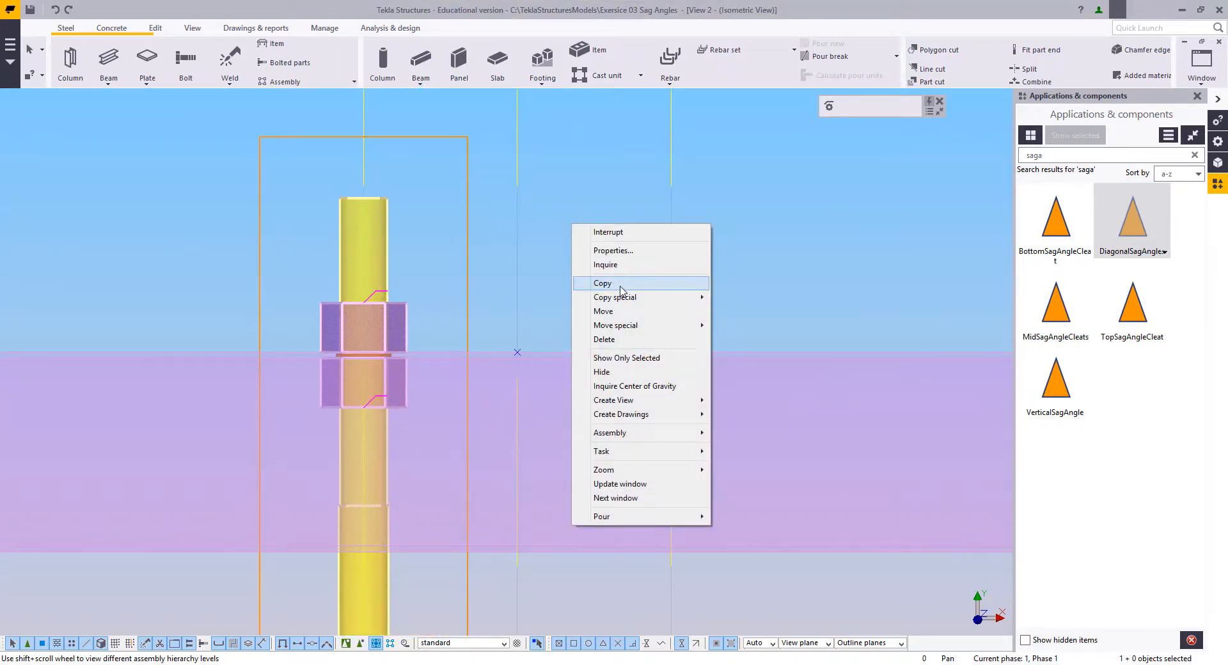
pyautogui.click(614, 283)
pyautogui.scroll(4, 397, 324)
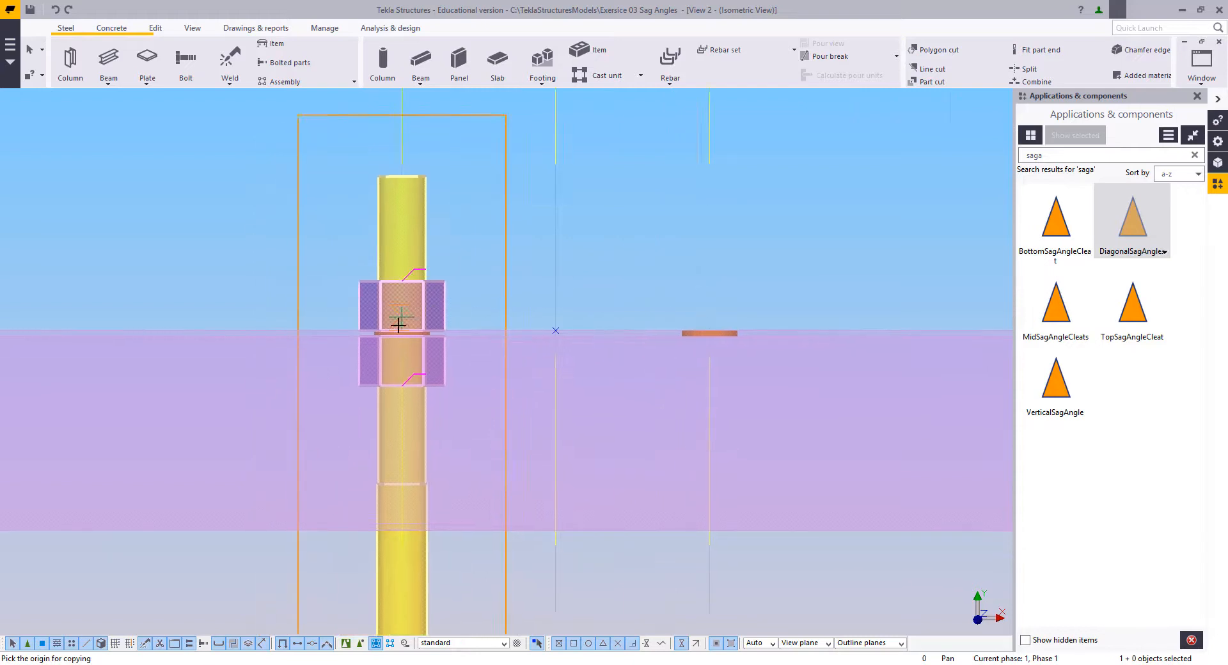
pyautogui.click(402, 327)
pyautogui.scroll(-4, 404, 247)
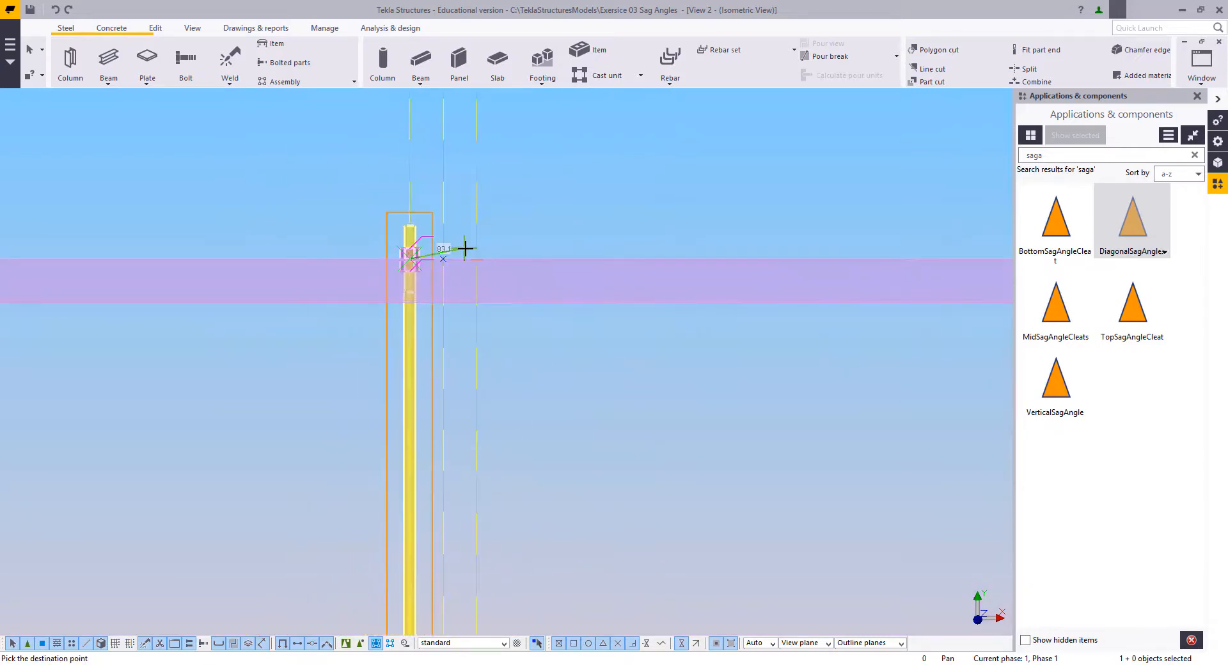
pyautogui.scroll(2, 520, 508)
pyautogui.scroll(2, 520, 509)
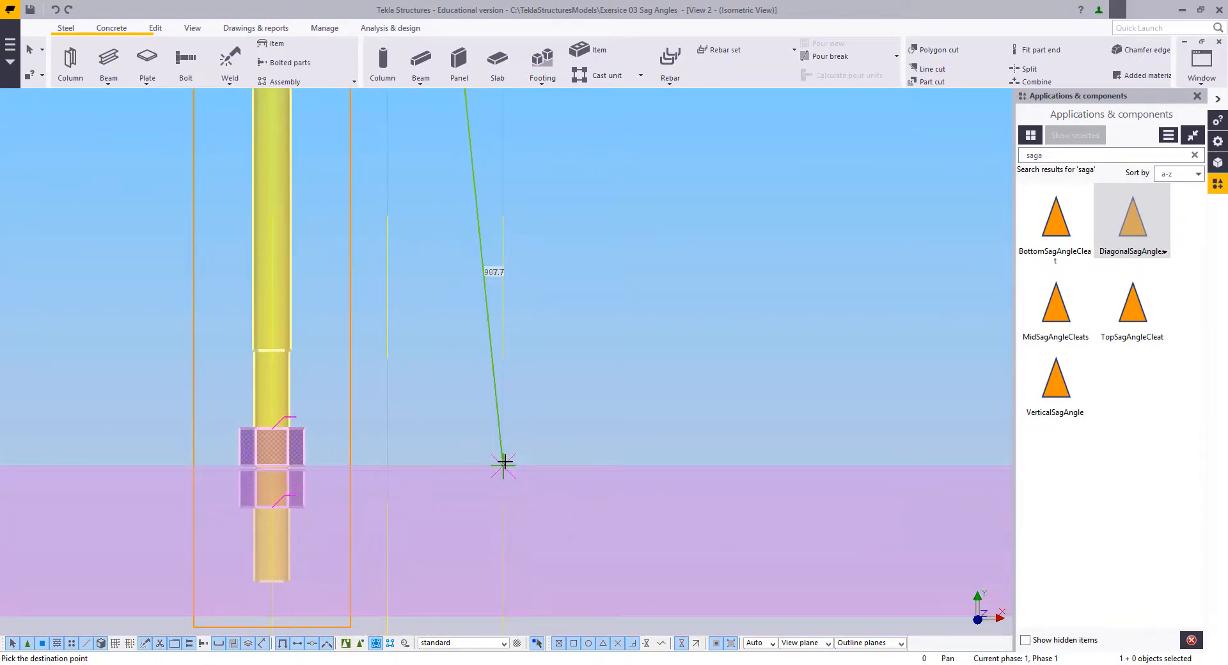
pyautogui.click(505, 462)
# Step: Place two more sag rod copies at the upper edges of the third and fourth purlins, alternating between the left and right rod lines
pyautogui.scroll(-8, 570, 339)
pyautogui.scroll(4, 536, 479)
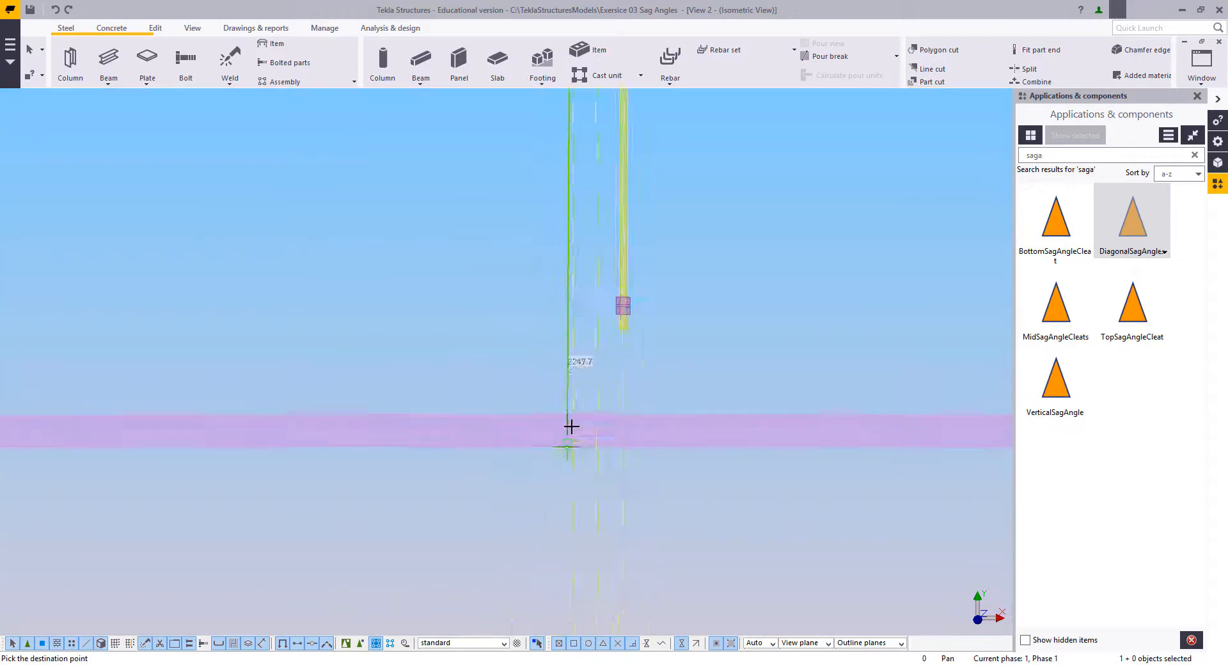
pyautogui.scroll(3, 614, 411)
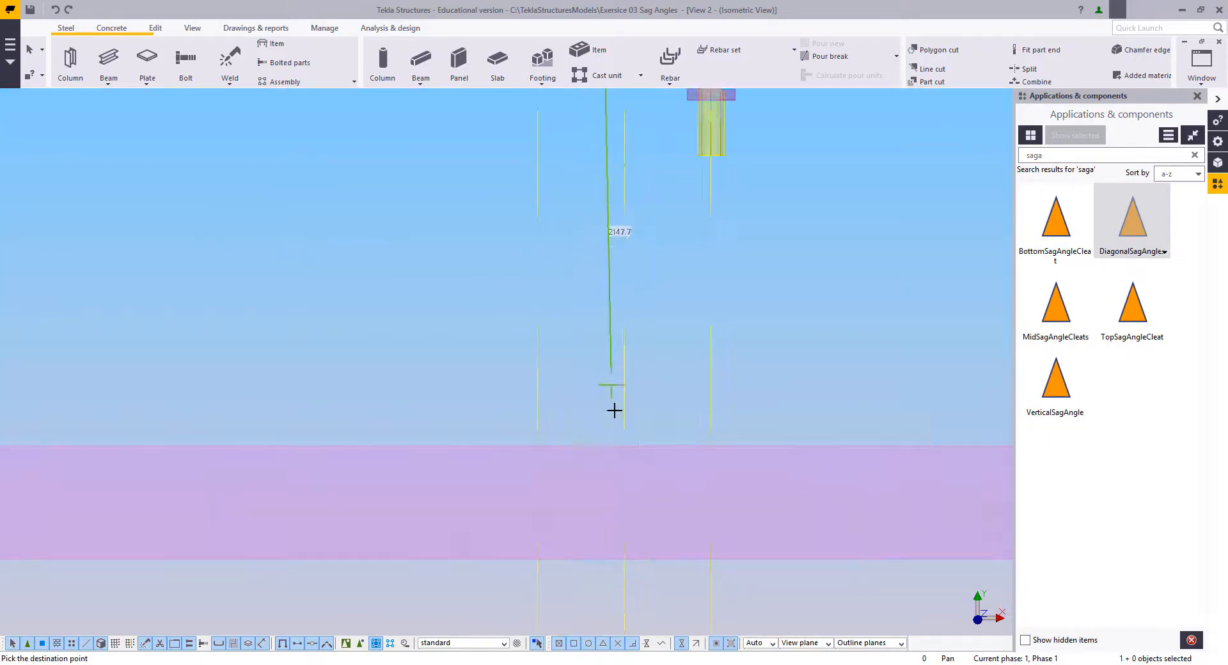
pyautogui.click(538, 443)
pyautogui.scroll(-5, 543, 314)
pyautogui.scroll(4, 557, 333)
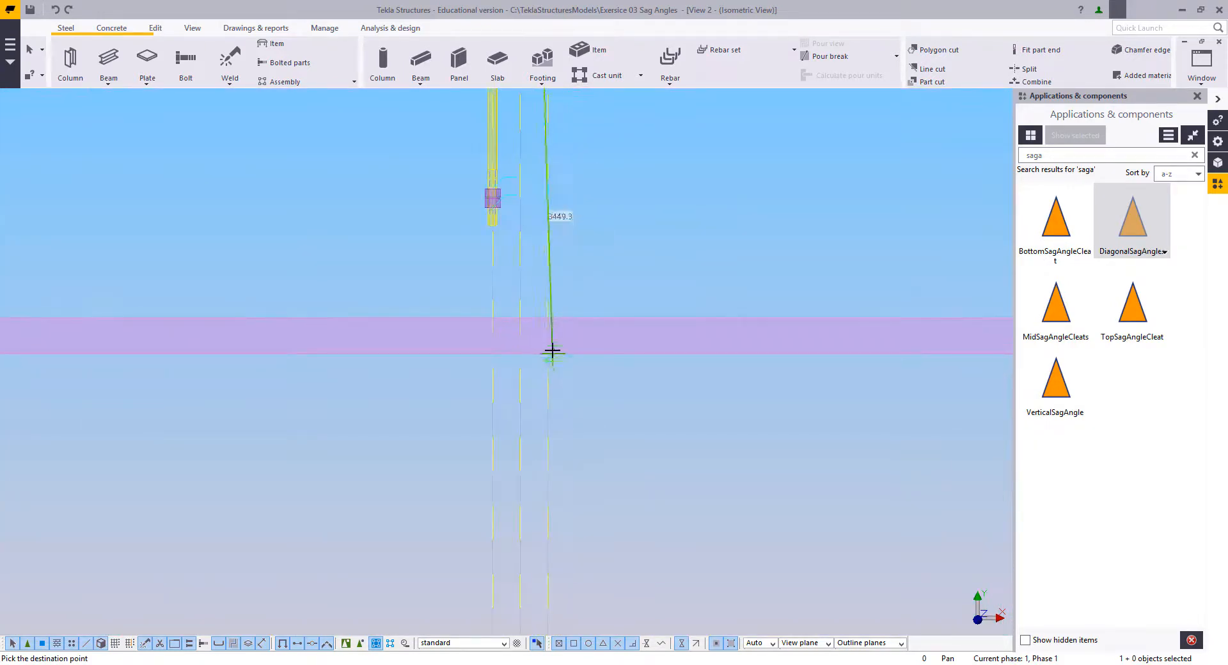
pyautogui.scroll(4, 547, 320)
pyautogui.click(544, 317)
# Step: Place further sag rod copies at the fifth and sixth purlins' upper edges on alternating rod lines and end the copying
pyautogui.scroll(-6, 550, 332)
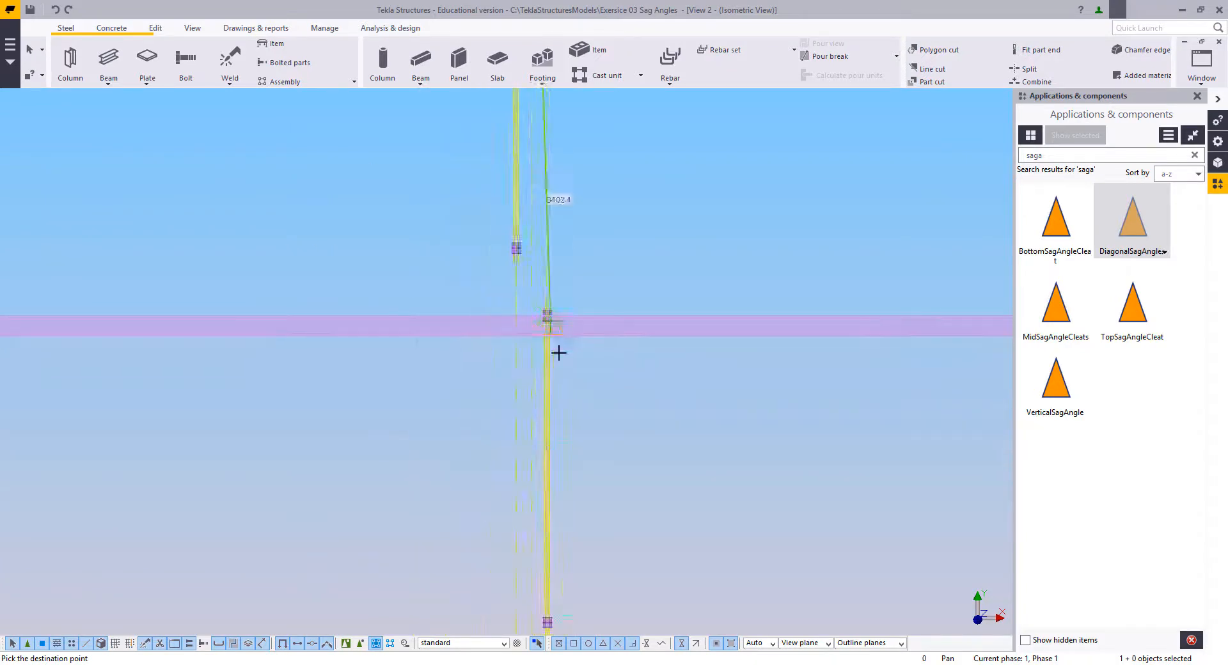
pyautogui.scroll(-1, 559, 353)
pyautogui.moveTo(547, 575); pyautogui.dragTo(580, 417, button='middle')
pyautogui.scroll(5, 569, 474)
pyautogui.moveTo(567, 463); pyautogui.dragTo(559, 373, button='middle')
pyautogui.scroll(3, 539, 366)
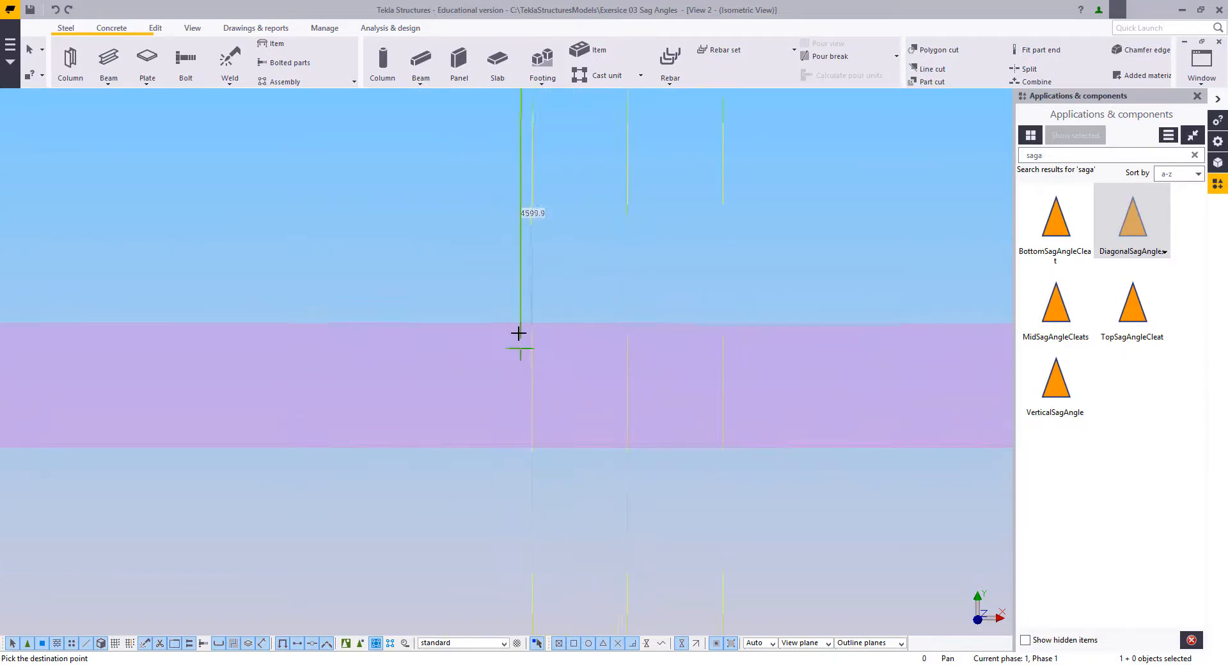
pyautogui.scroll(1, 525, 326)
pyautogui.scroll(-4, 534, 322)
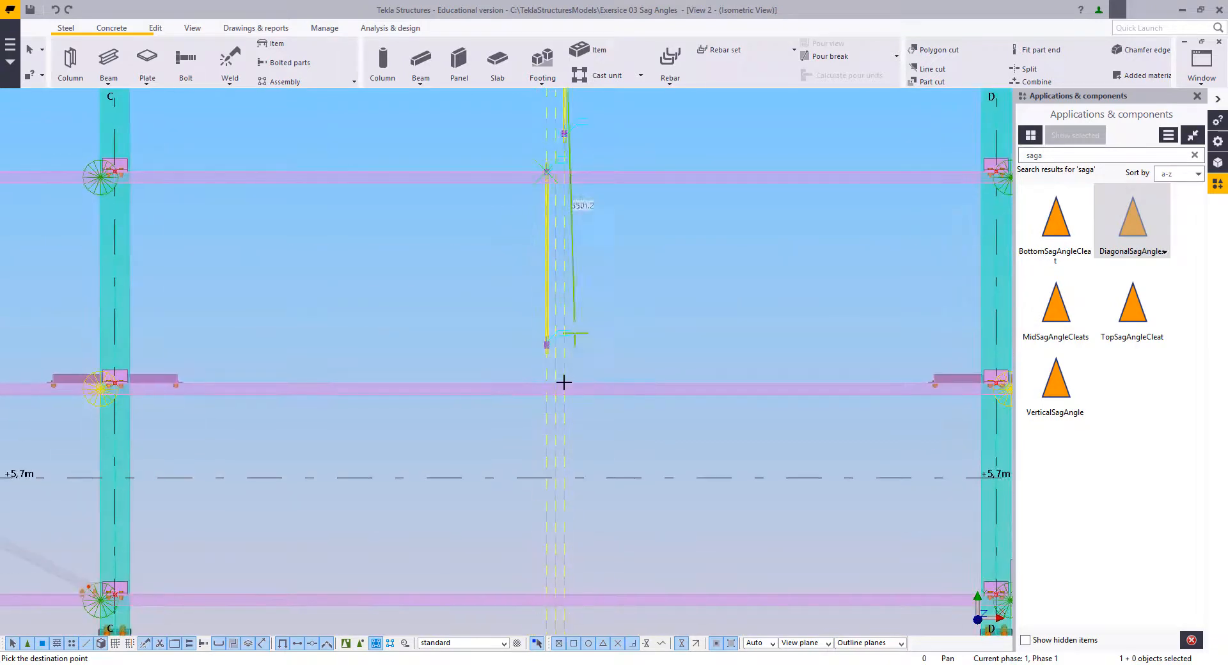
pyautogui.scroll(4, 559, 376)
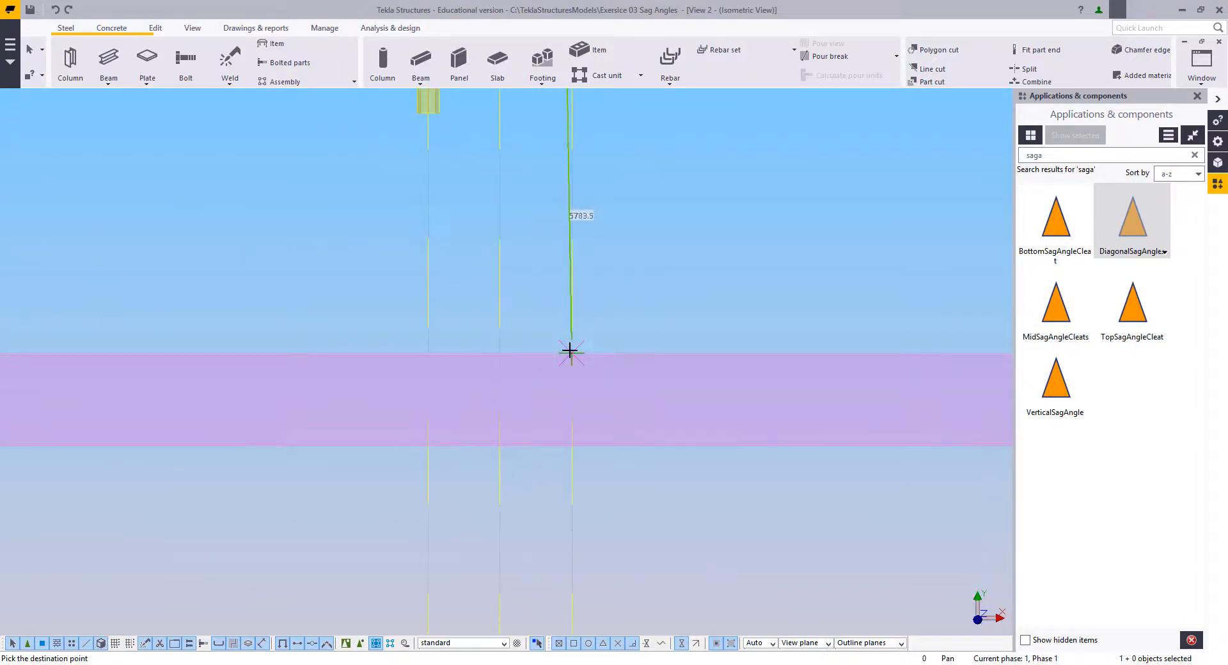
pyautogui.scroll(-5, 570, 351)
pyautogui.scroll(1, 495, 289)
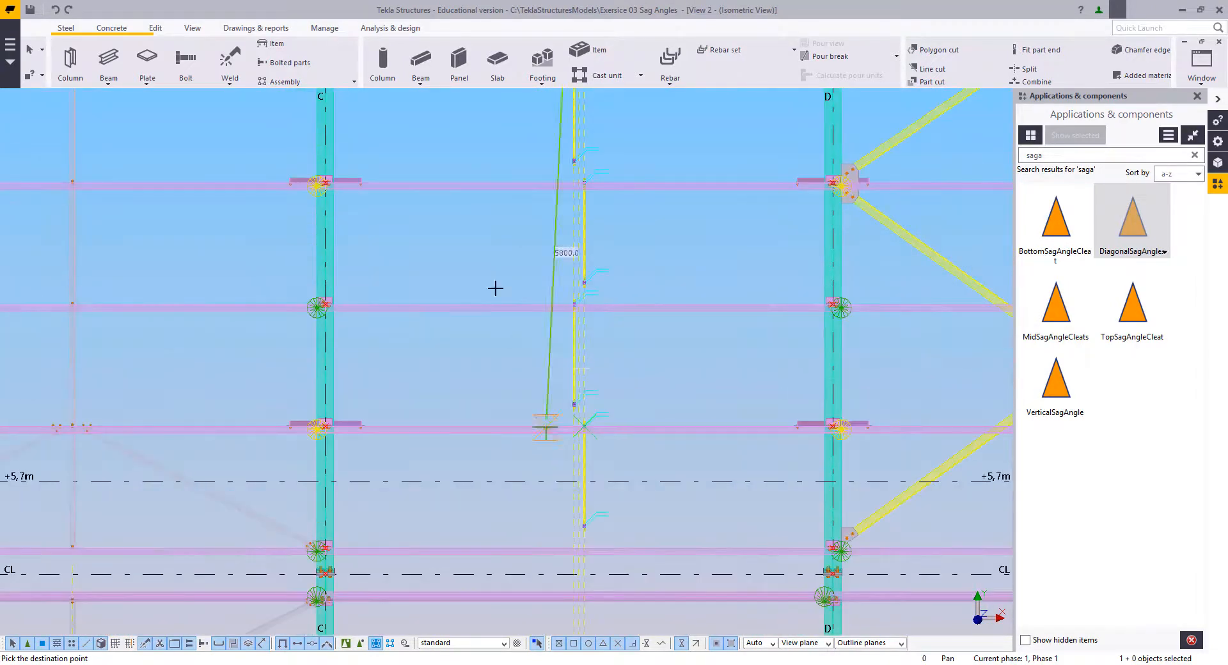
pyautogui.scroll(3, 510, 268)
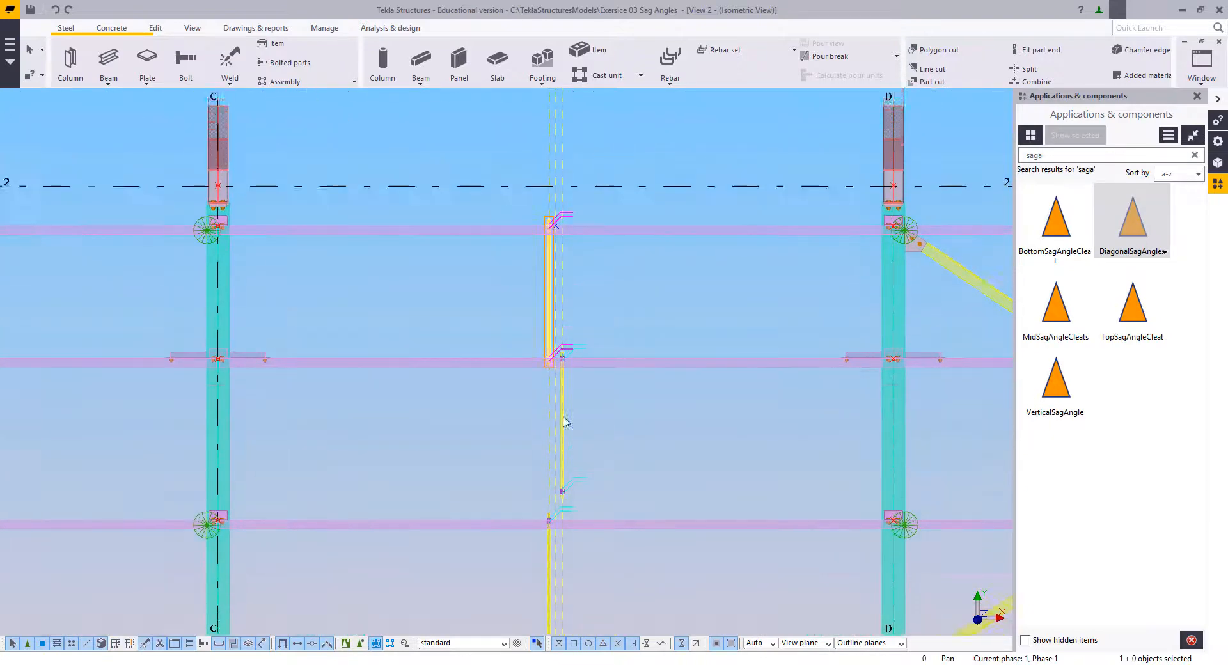
# Step: Try to move the second sag rod's lower end, with its end piece and both nuts, down to the purlin below
pyautogui.scroll(2, 566, 422)
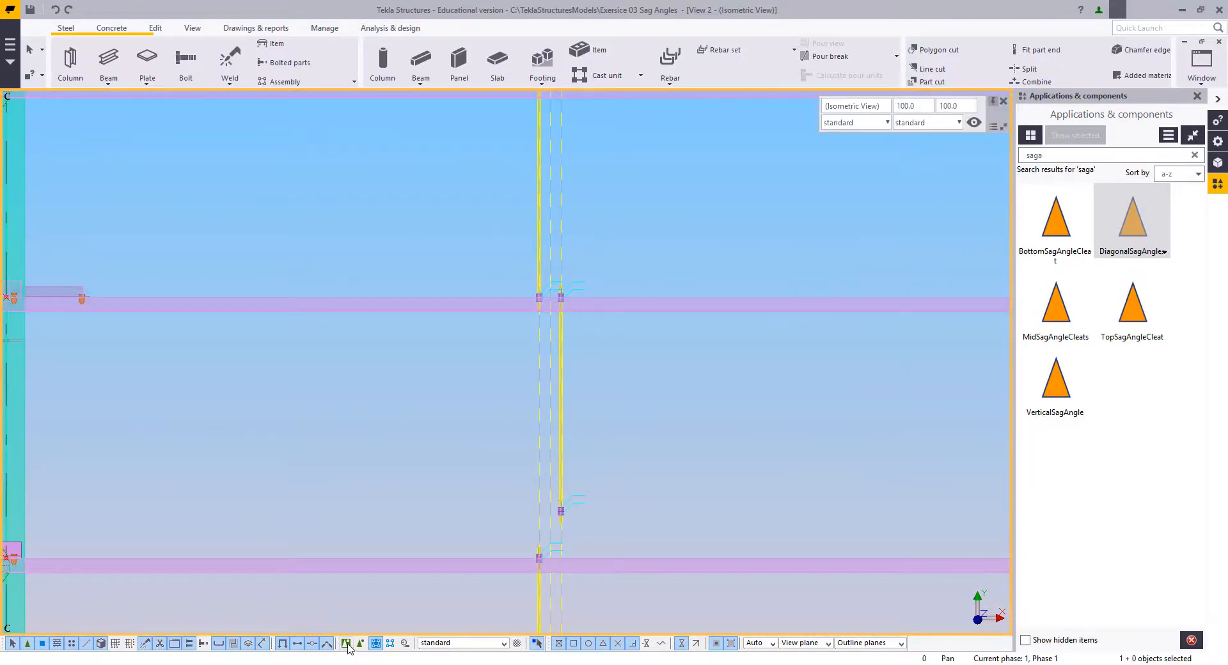
pyautogui.scroll(4, 576, 472)
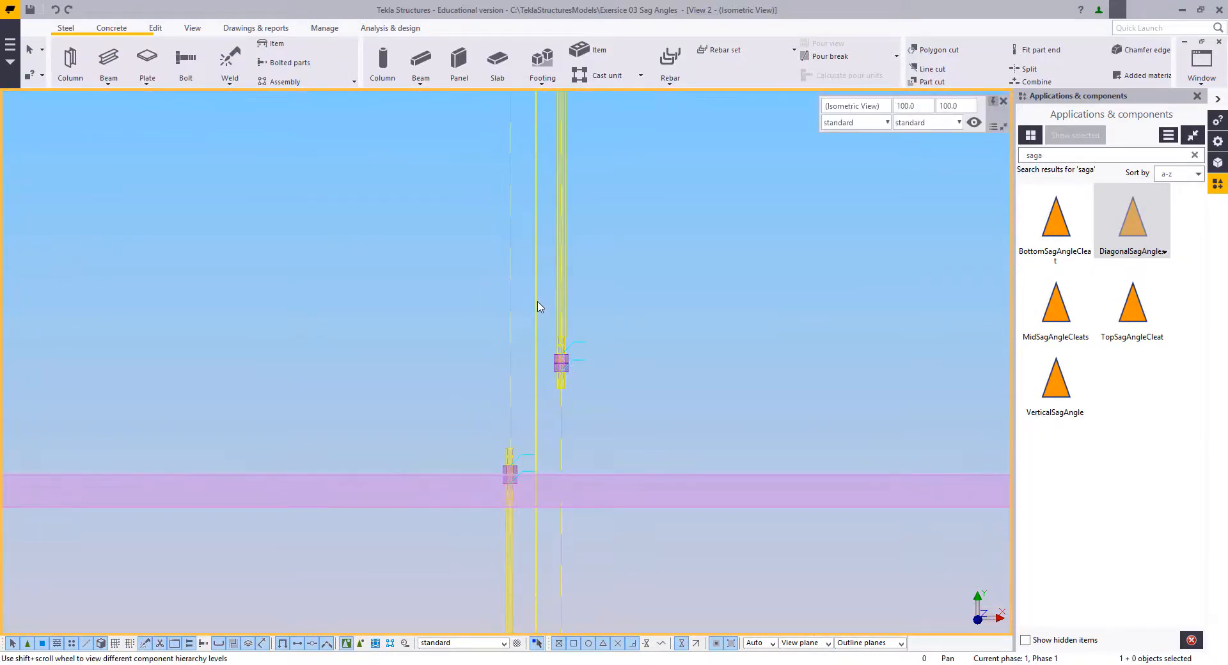
pyautogui.moveTo(617, 507); pyautogui.dragTo(618, 504)
pyautogui.scroll(2, 558, 317)
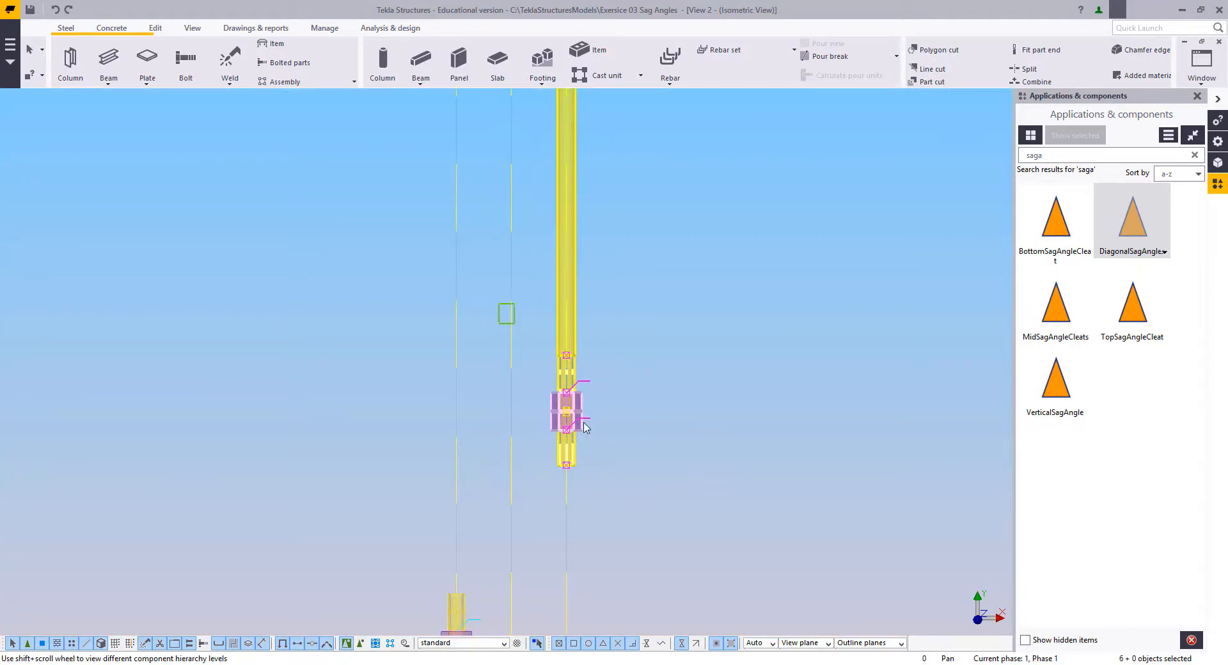
pyautogui.moveTo(584, 427); pyautogui.dragTo(704, 561)
pyautogui.scroll(3, 627, 365)
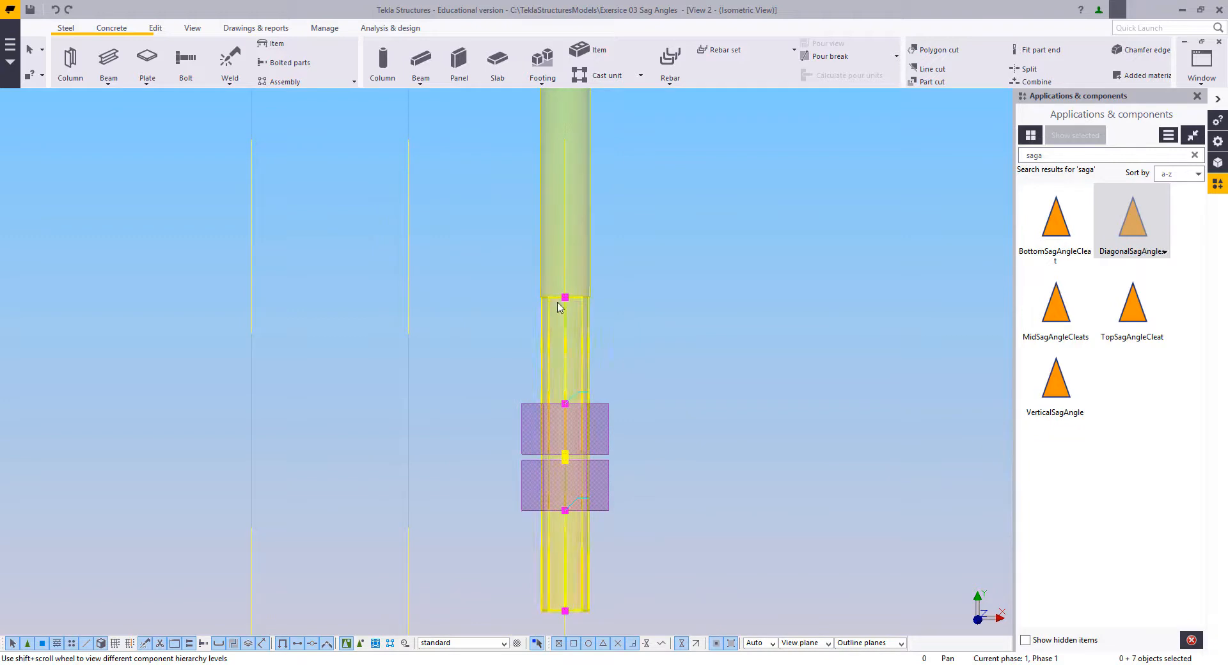
pyautogui.rightClick(680, 357)
pyautogui.click(710, 411)
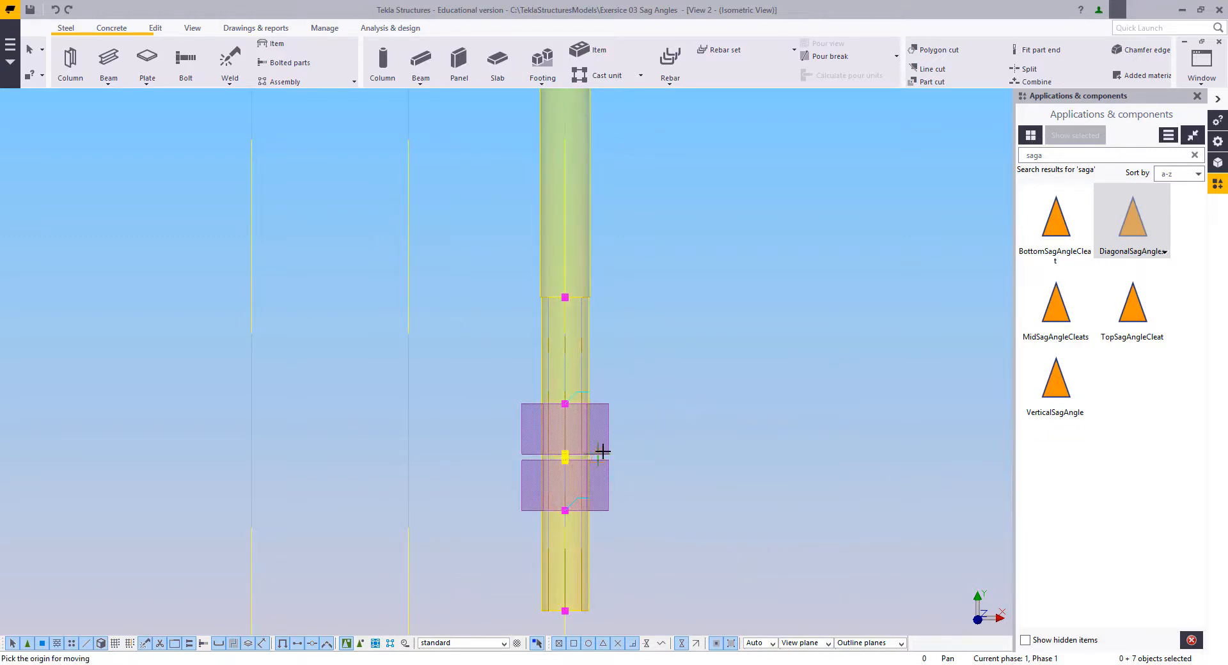
pyautogui.click(603, 452)
pyautogui.scroll(-2, 634, 288)
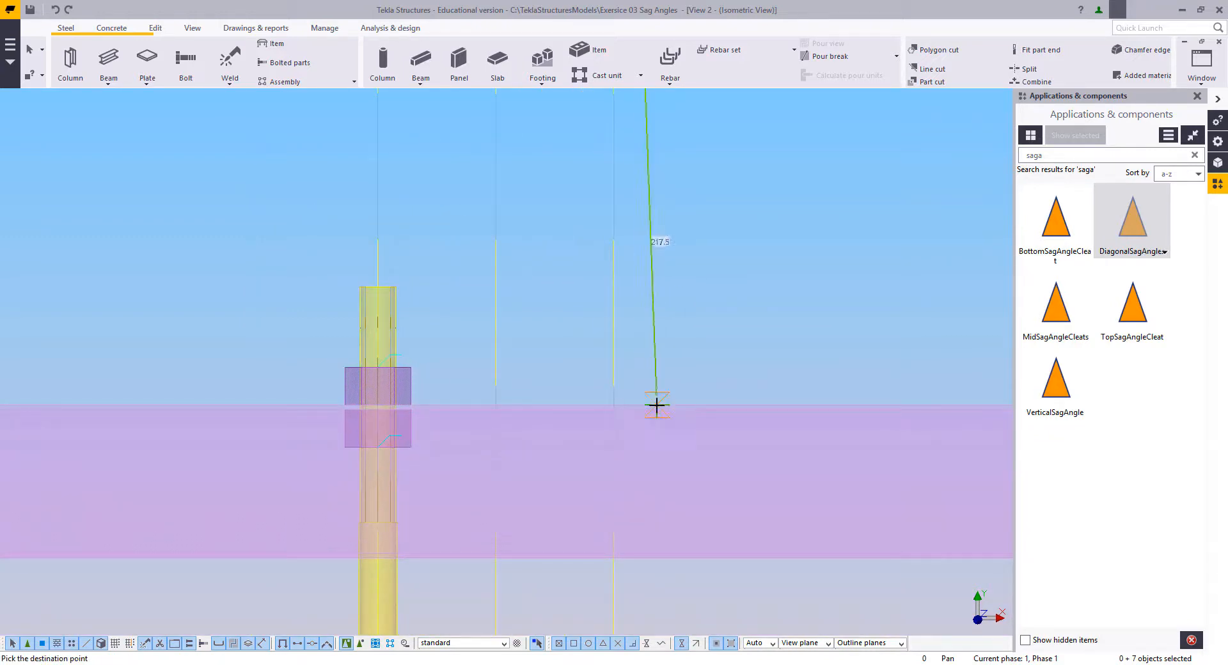
pyautogui.click(647, 404)
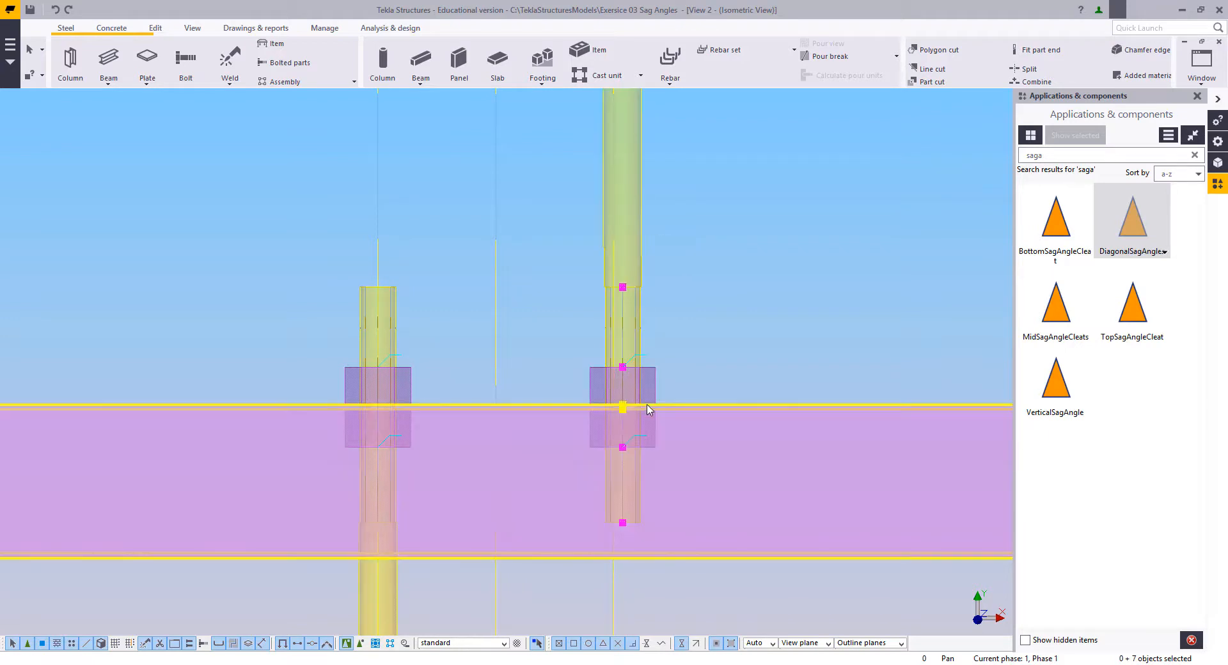
pyautogui.hotkey('ctrl', 'z')
# Step: Move the second sag rod's lower end, end piece and both nuts straight down to the upper edge of the third purlin
pyautogui.scroll(-6, 648, 408)
pyautogui.moveTo(647, 248); pyautogui.dragTo(615, 345, button='middle')
pyautogui.scroll(4, 615, 346)
pyautogui.rightClick(680, 286)
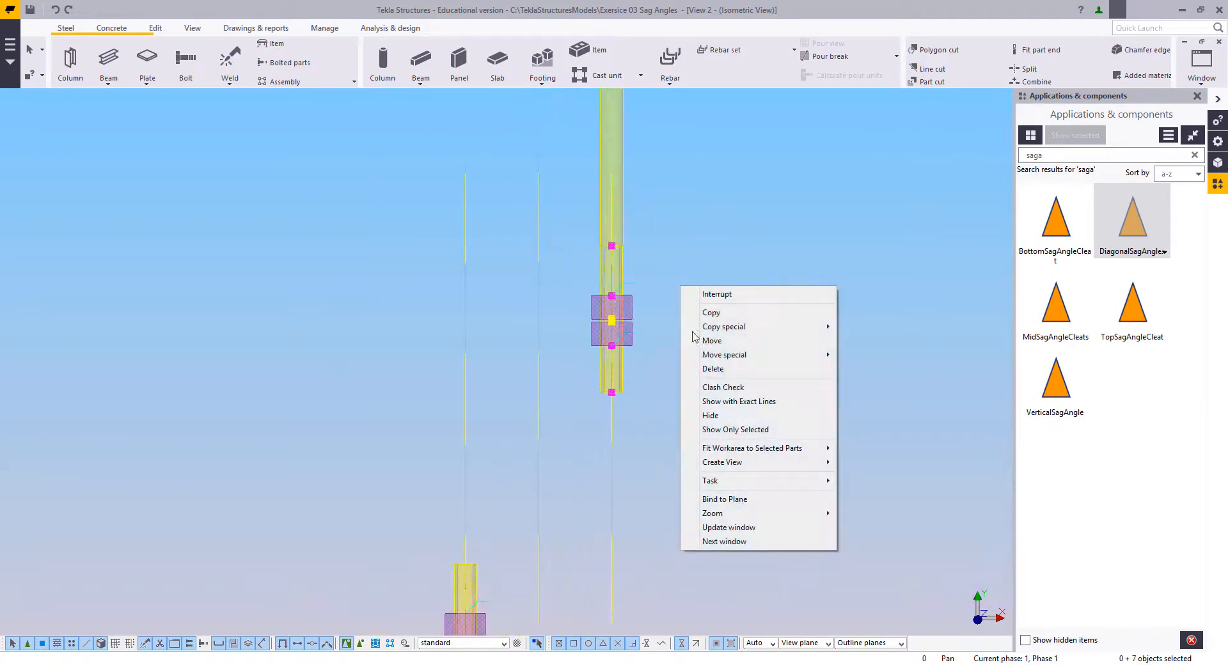
pyautogui.click(712, 341)
pyautogui.scroll(3, 619, 318)
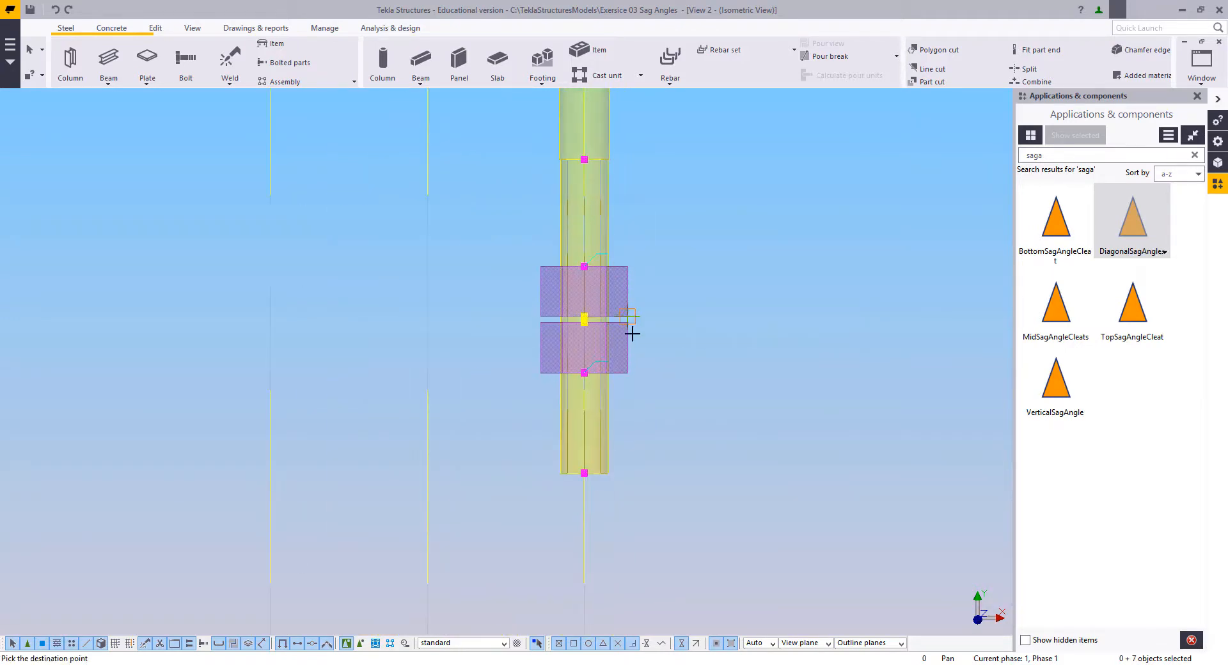
pyautogui.scroll(-5, 632, 333)
pyautogui.moveTo(643, 409); pyautogui.dragTo(657, 192, button='middle')
pyautogui.moveTo(634, 386); pyautogui.dragTo(637, 292, button='middle')
pyautogui.scroll(2, 637, 292)
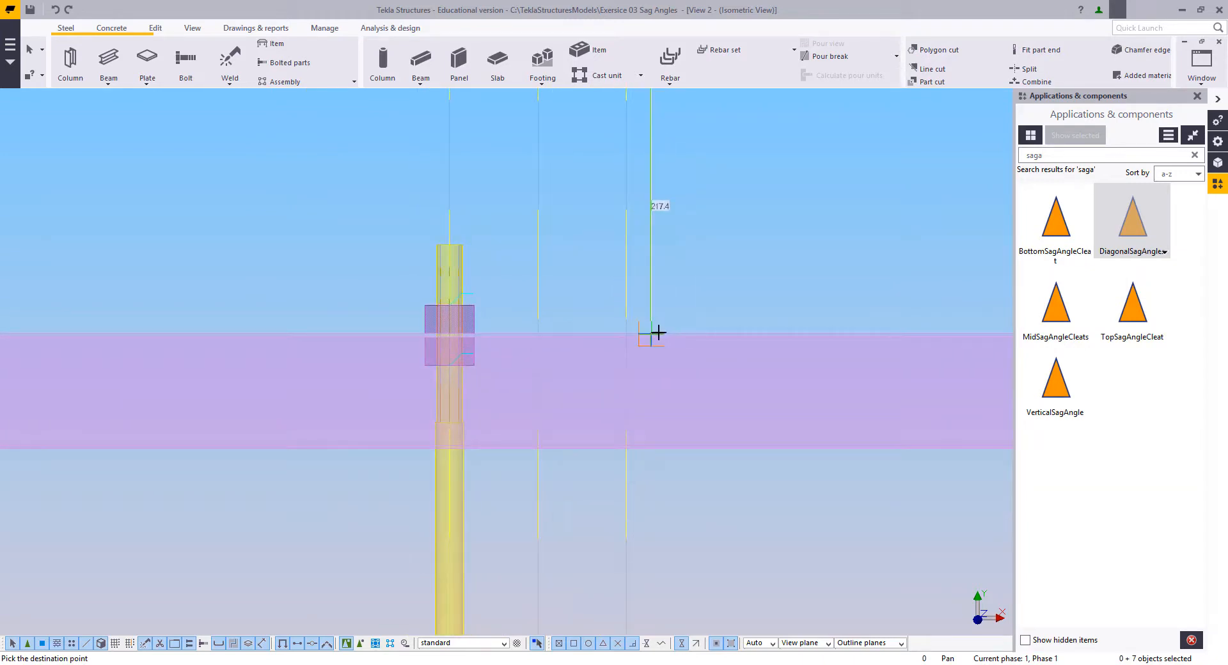
pyautogui.click(658, 332)
# Step: Stretch the third sag rod by moving its lower end, end piece and both nuts down to the fourth purlin's upper edge
pyautogui.scroll(-5, 656, 367)
pyautogui.moveTo(664, 438); pyautogui.dragTo(665, 324, button='middle')
pyautogui.click(667, 328)
pyautogui.scroll(-3, 681, 387)
pyautogui.moveTo(676, 388); pyautogui.dragTo(674, 342, button='middle')
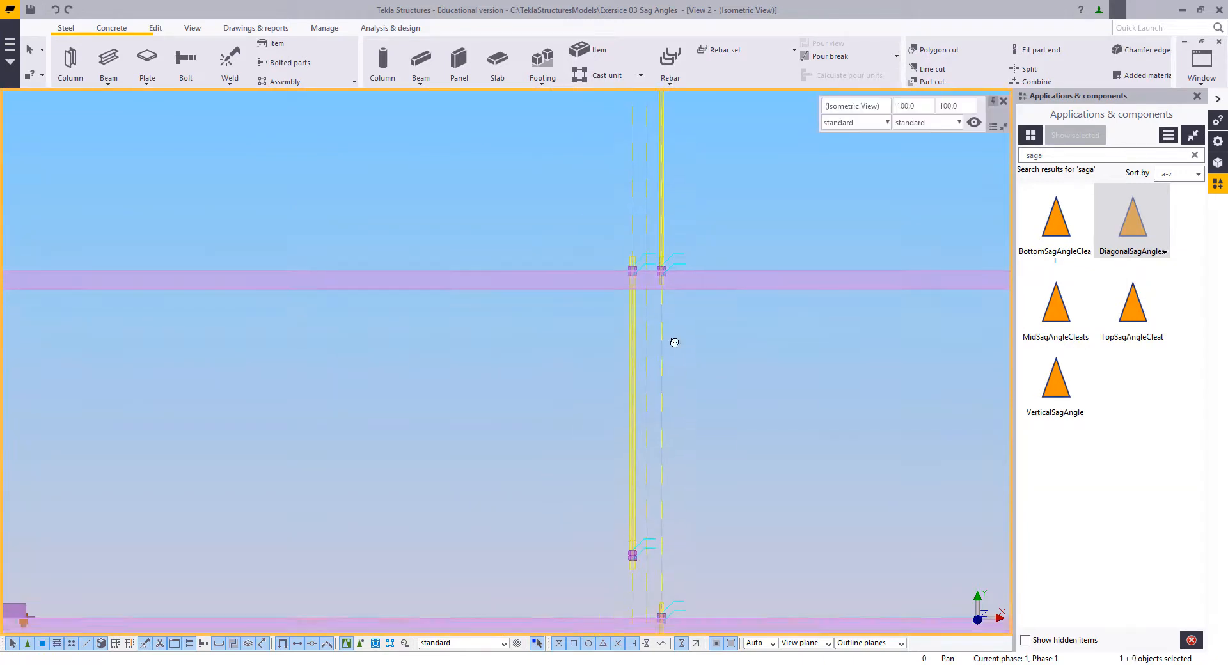
pyautogui.scroll(2, 578, 402)
pyautogui.scroll(2, 601, 274)
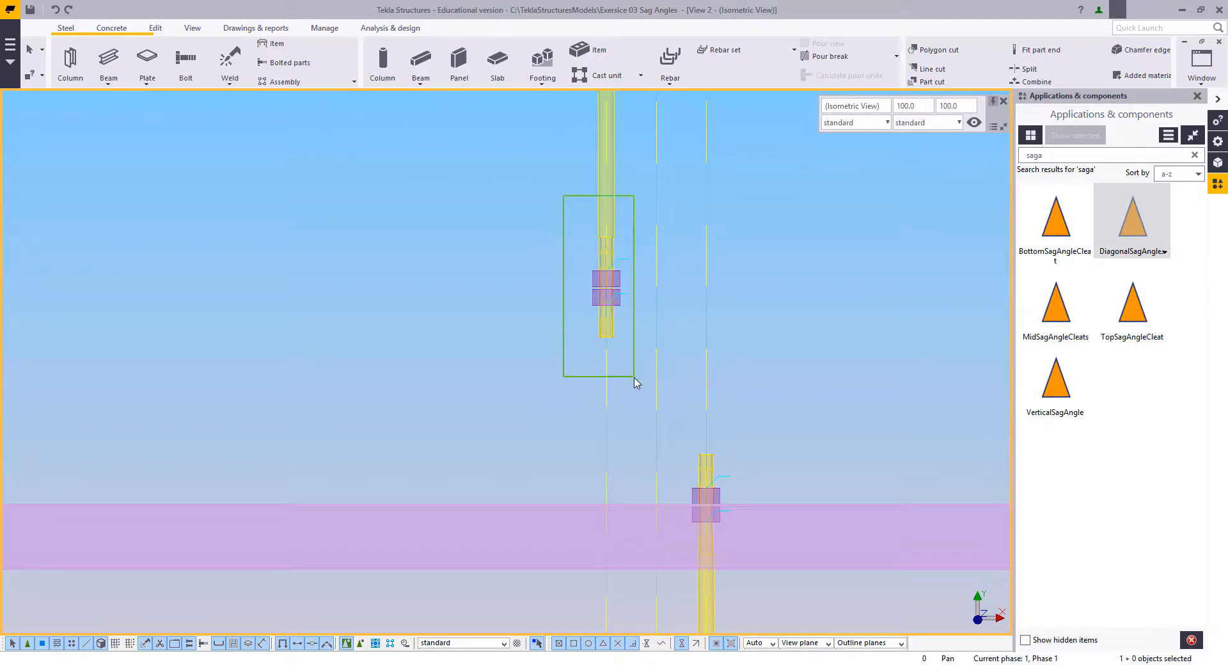
pyautogui.scroll(2, 612, 218)
pyautogui.moveTo(634, 377); pyautogui.dragTo(666, 447)
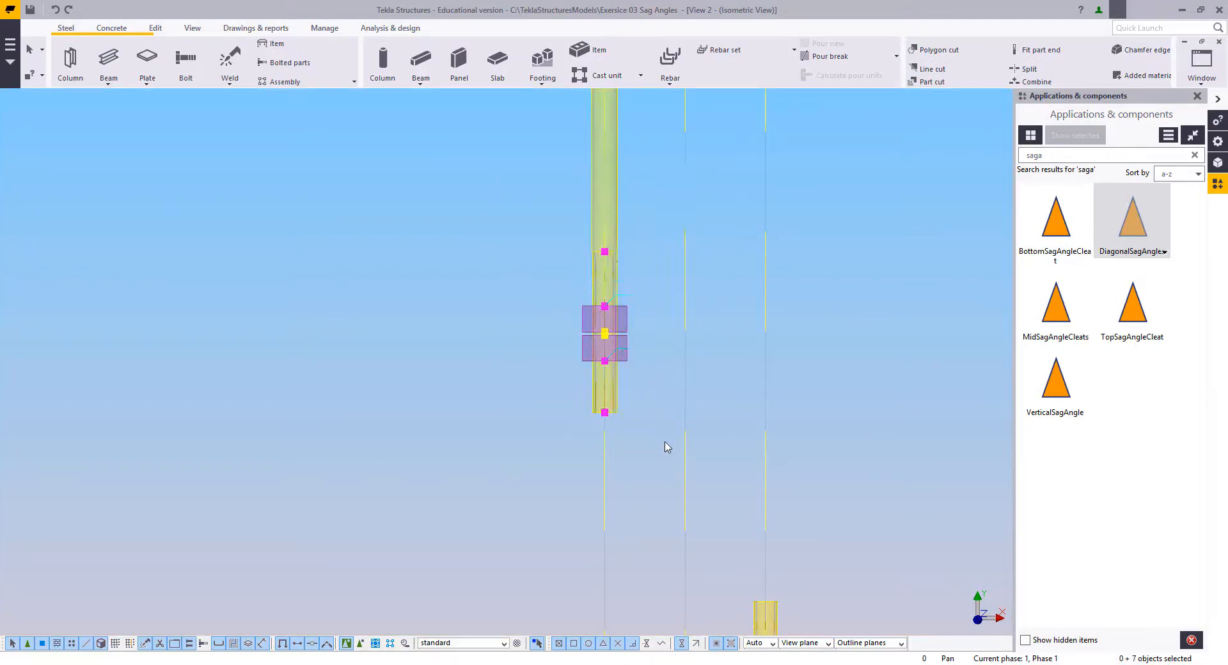
pyautogui.scroll(3, 639, 364)
pyautogui.rightClick(659, 227)
pyautogui.click(685, 279)
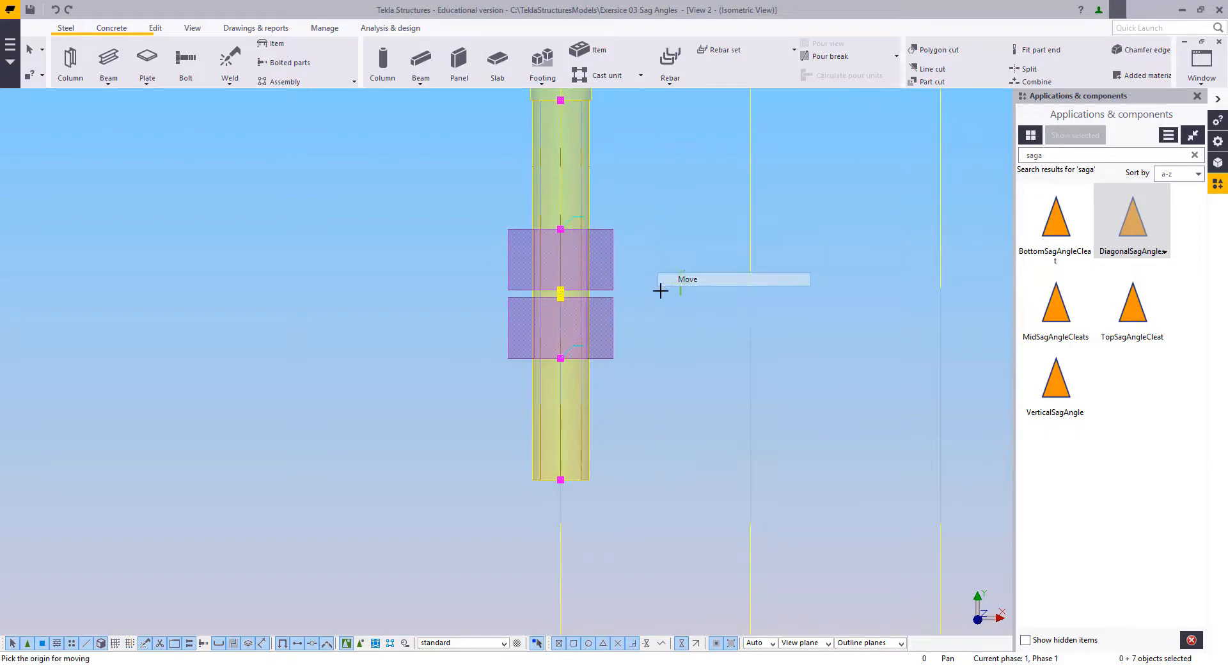
pyautogui.moveTo(623, 437); pyautogui.dragTo(625, 237, button='middle')
pyautogui.scroll(-4, 642, 259)
pyautogui.moveTo(658, 463); pyautogui.dragTo(657, 328, button='middle')
pyautogui.scroll(1, 657, 330)
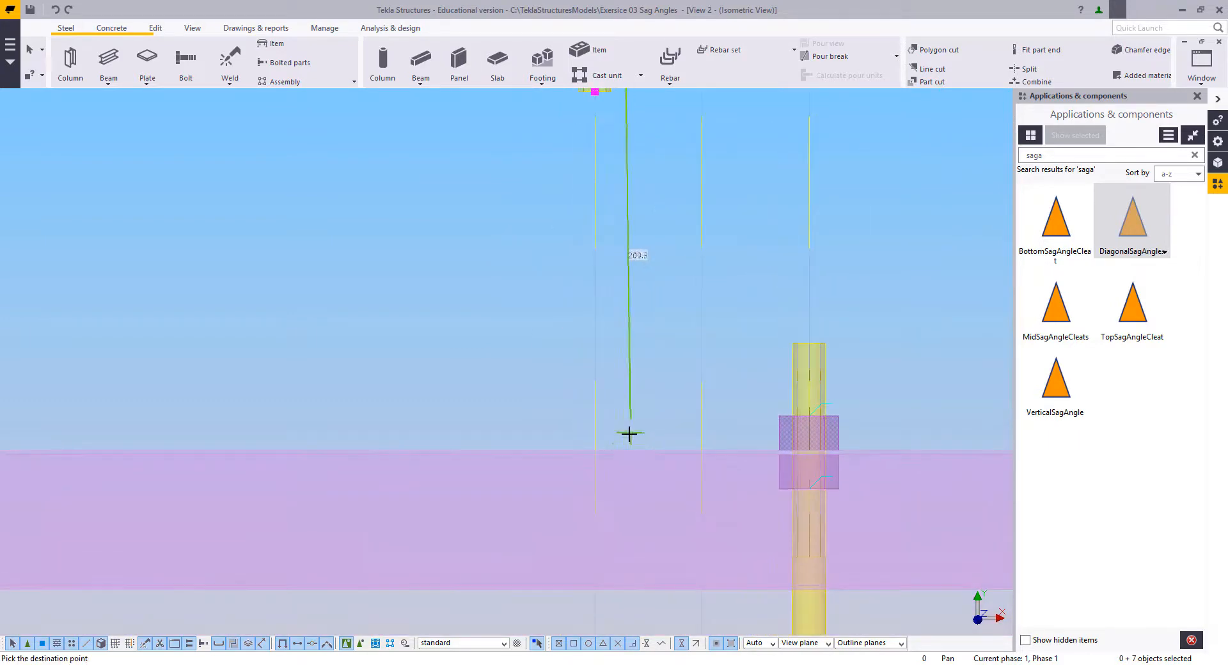
pyautogui.click(624, 449)
# Step: Stretch the fourth sag rod by moving its lower end, end piece and both nuts down to the fifth purlin's upper edge
pyautogui.scroll(-3, 629, 484)
pyautogui.moveTo(639, 537); pyautogui.dragTo(621, 281, button='middle')
pyautogui.scroll(-5, 621, 285)
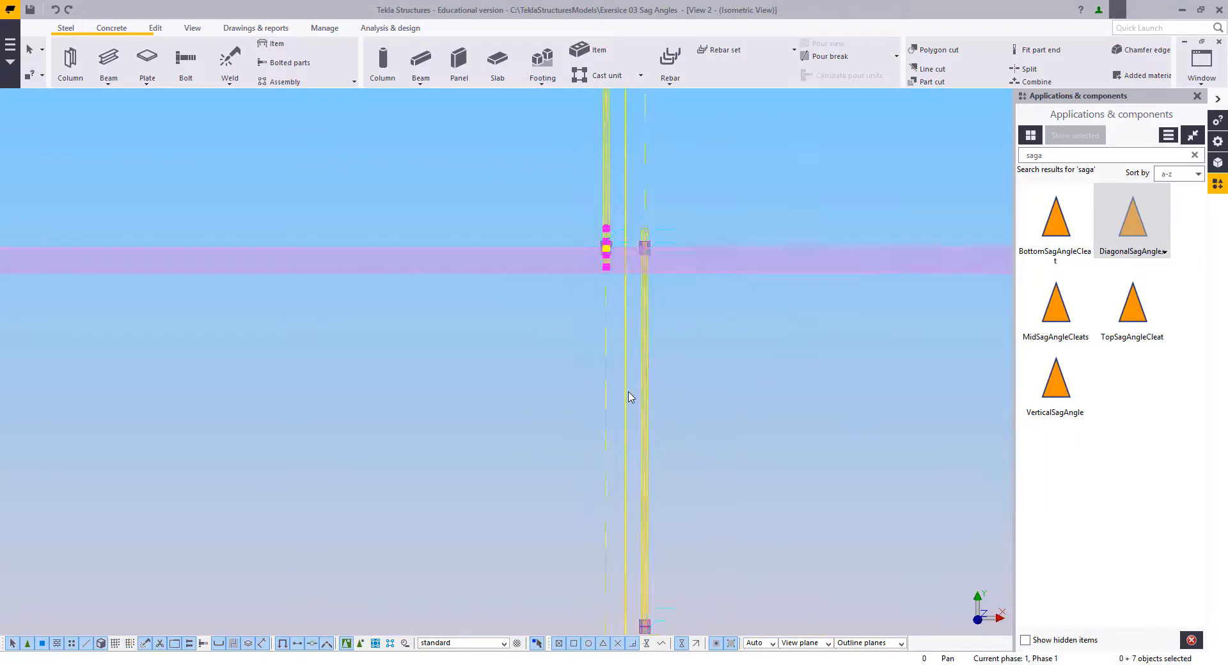
pyautogui.moveTo(653, 605); pyautogui.dragTo(655, 358, button='middle')
pyautogui.scroll(1, 666, 398)
pyautogui.scroll(3, 654, 356)
pyautogui.scroll(2, 648, 349)
pyautogui.moveTo(723, 496); pyautogui.dragTo(704, 503)
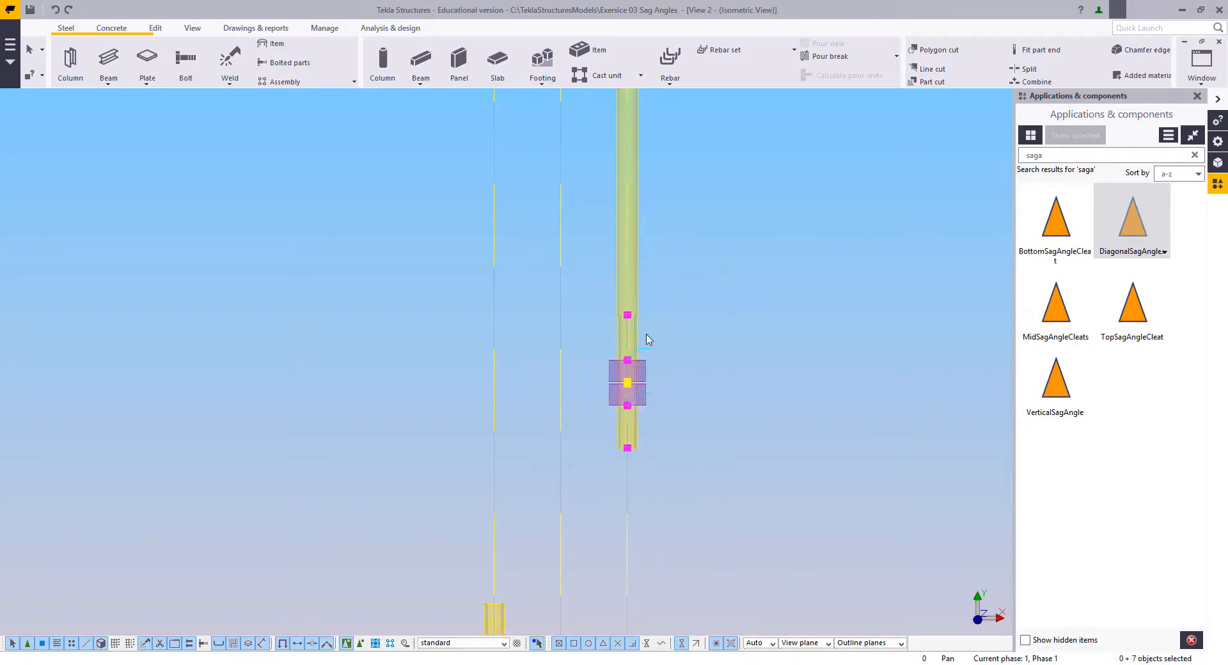
pyautogui.scroll(1, 646, 338)
pyautogui.rightClick(658, 310)
pyautogui.click(694, 365)
pyautogui.scroll(2, 643, 389)
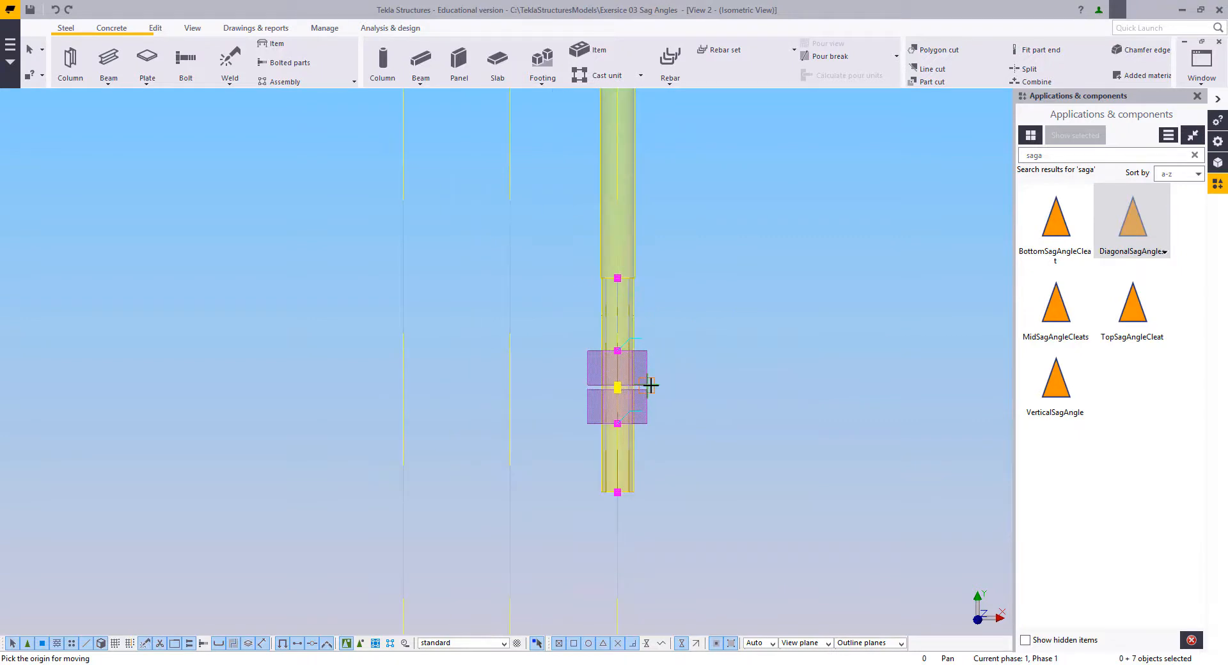
pyautogui.scroll(-4, 654, 444)
pyautogui.moveTo(660, 601); pyautogui.dragTo(669, 343, button='middle')
pyautogui.scroll(3, 669, 406)
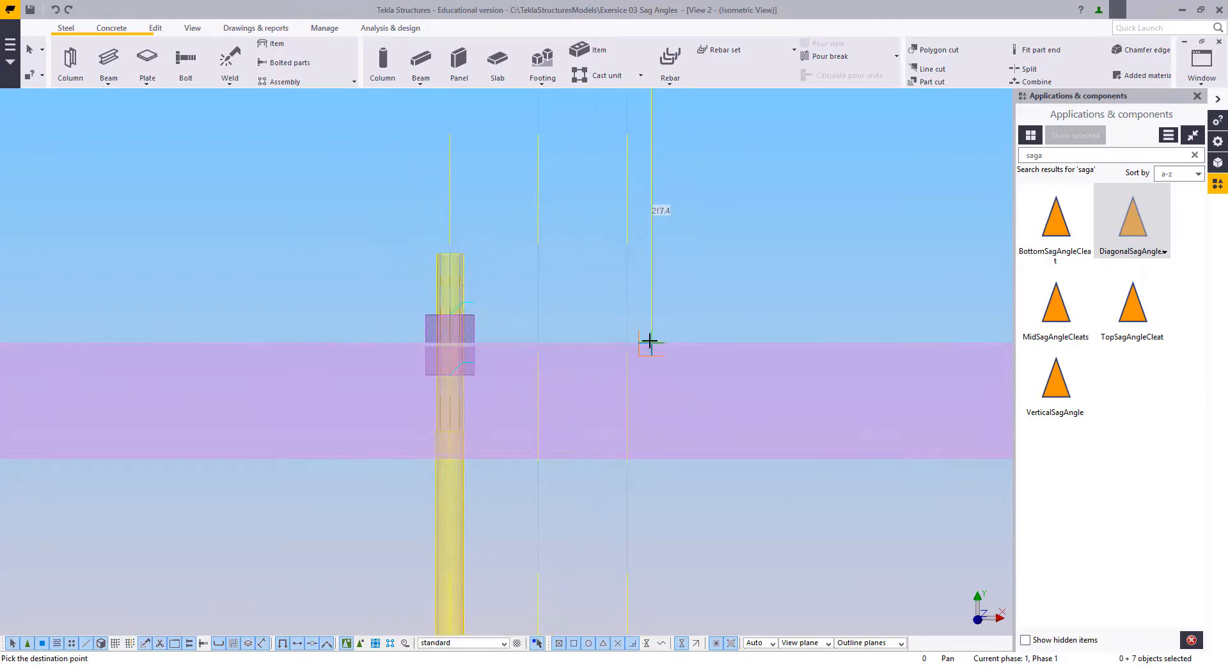
pyautogui.click(655, 368)
# Step: Stretch the fifth sag rod by moving its lower end, end piece and both nuts down to the sixth purlin's upper edge
pyautogui.scroll(-4, 661, 448)
pyautogui.moveTo(673, 543); pyautogui.dragTo(678, 168, button='middle')
pyautogui.moveTo(689, 611); pyautogui.dragTo(703, 388, button='middle')
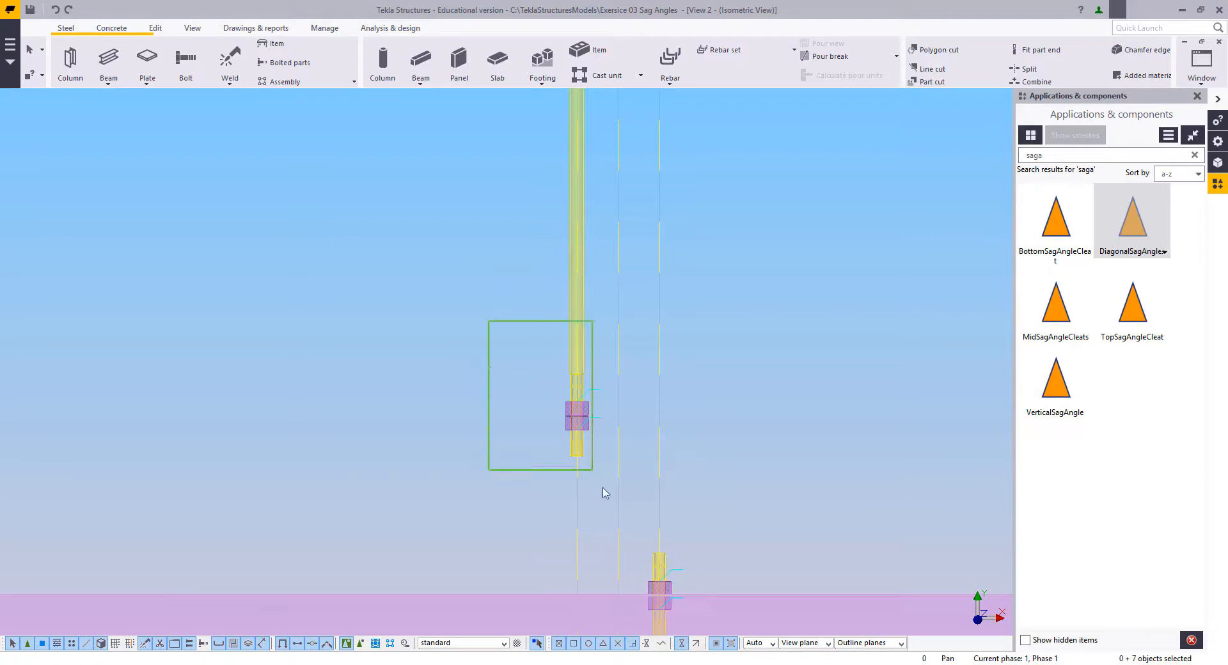
pyautogui.moveTo(605, 497); pyautogui.dragTo(606, 498)
pyautogui.scroll(2, 571, 421)
pyautogui.moveTo(551, 398); pyautogui.dragTo(631, 533)
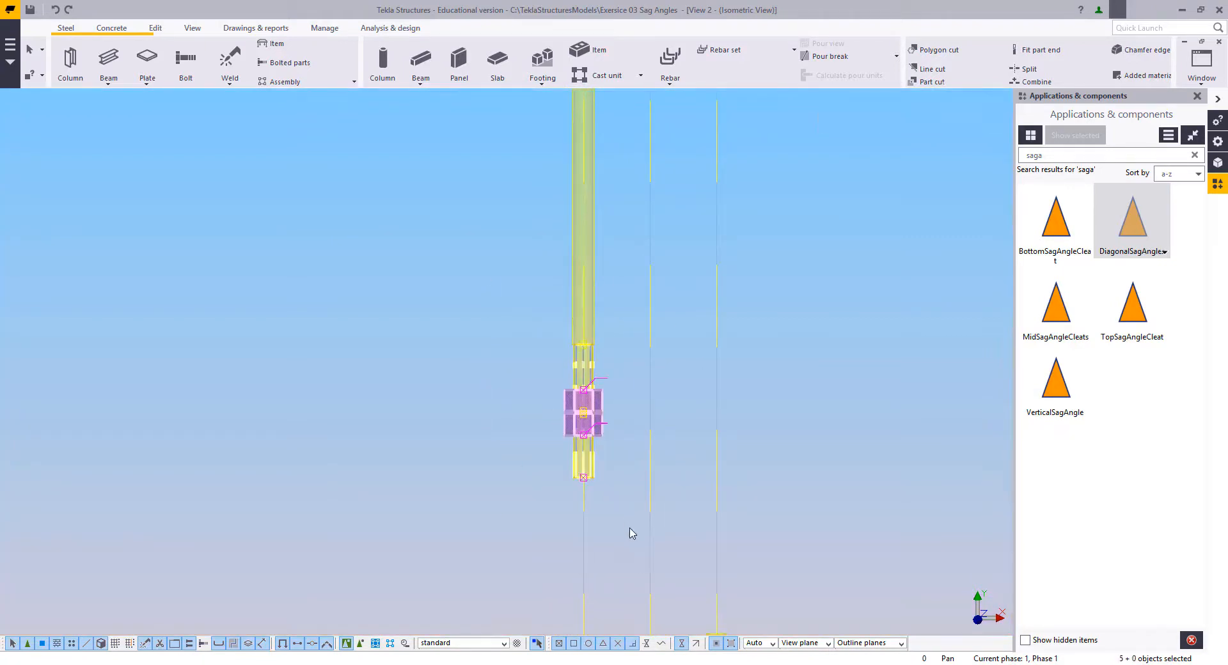
pyautogui.moveTo(488, 297); pyautogui.dragTo(638, 579)
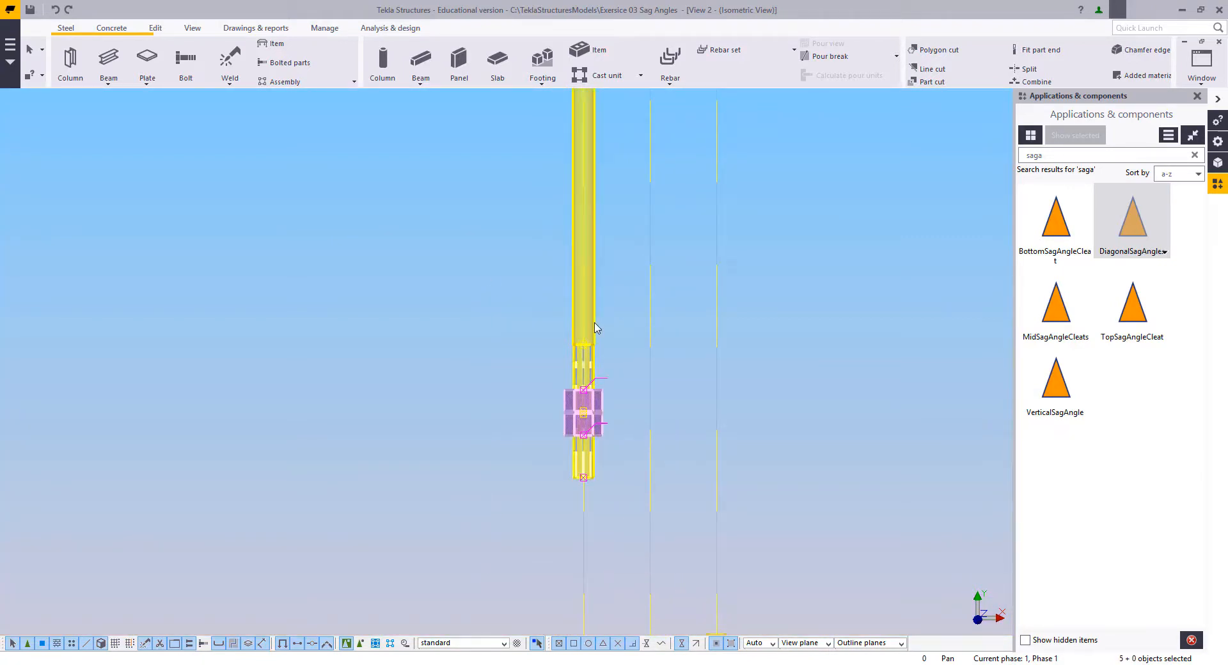
pyautogui.moveTo(665, 618); pyautogui.dragTo(665, 618)
pyautogui.rightClick(582, 409)
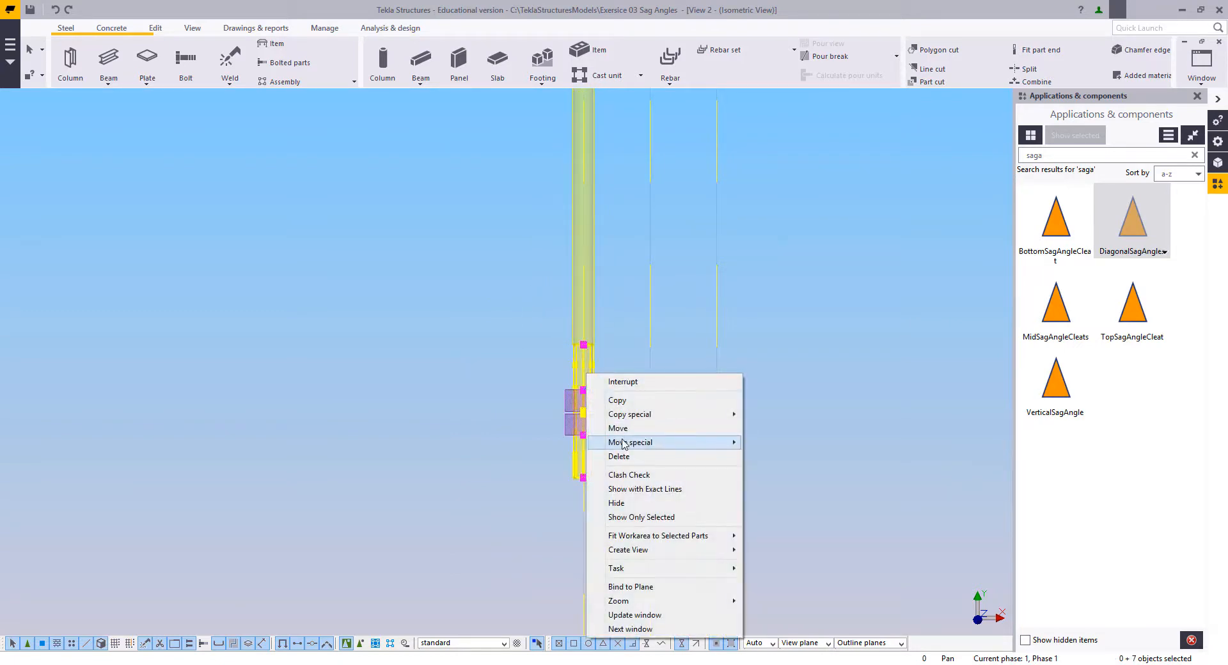
pyautogui.click(607, 424)
pyautogui.scroll(3, 607, 406)
pyautogui.click(607, 406)
pyautogui.scroll(-3, 614, 529)
pyautogui.moveTo(616, 528); pyautogui.dragTo(682, 114, button='middle')
pyautogui.scroll(2, 676, 416)
pyautogui.click(667, 413)
pyautogui.scroll(-7, 644, 455)
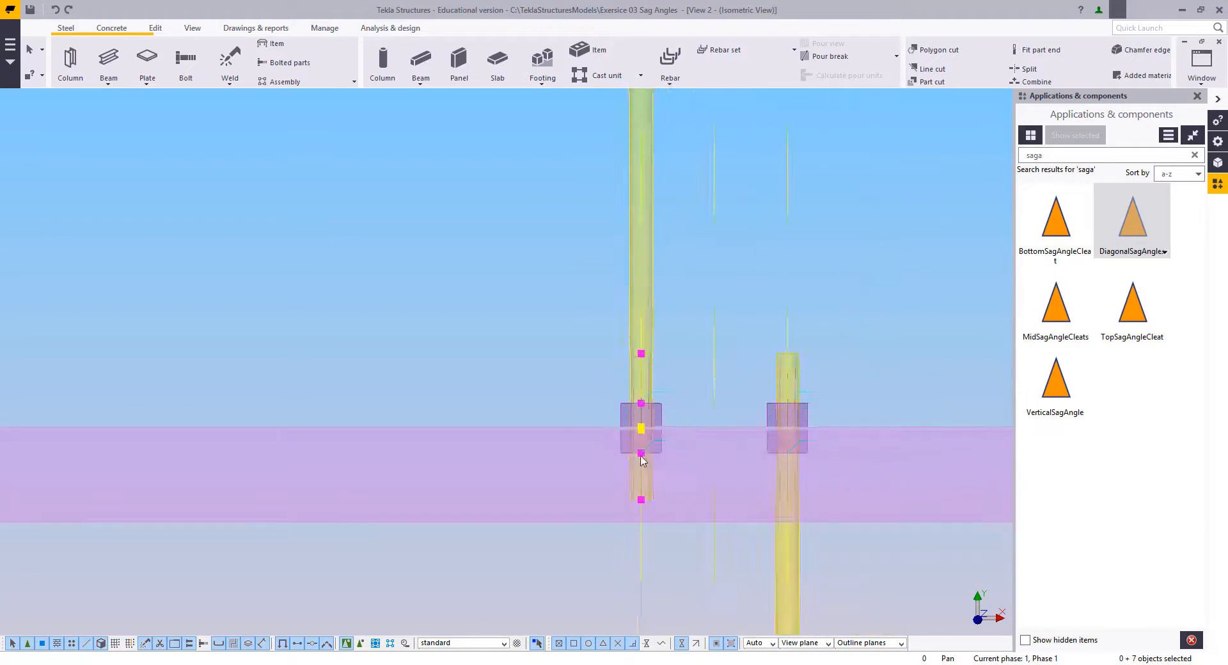
# Step: Move the sixth sag rod's lower end piece and both nuts straight down to the seventh purlin's upper edge
pyautogui.moveTo(644, 476); pyautogui.dragTo(632, 164, button='middle')
pyautogui.scroll(4, 642, 525)
pyautogui.moveTo(604, 298); pyautogui.dragTo(913, 595)
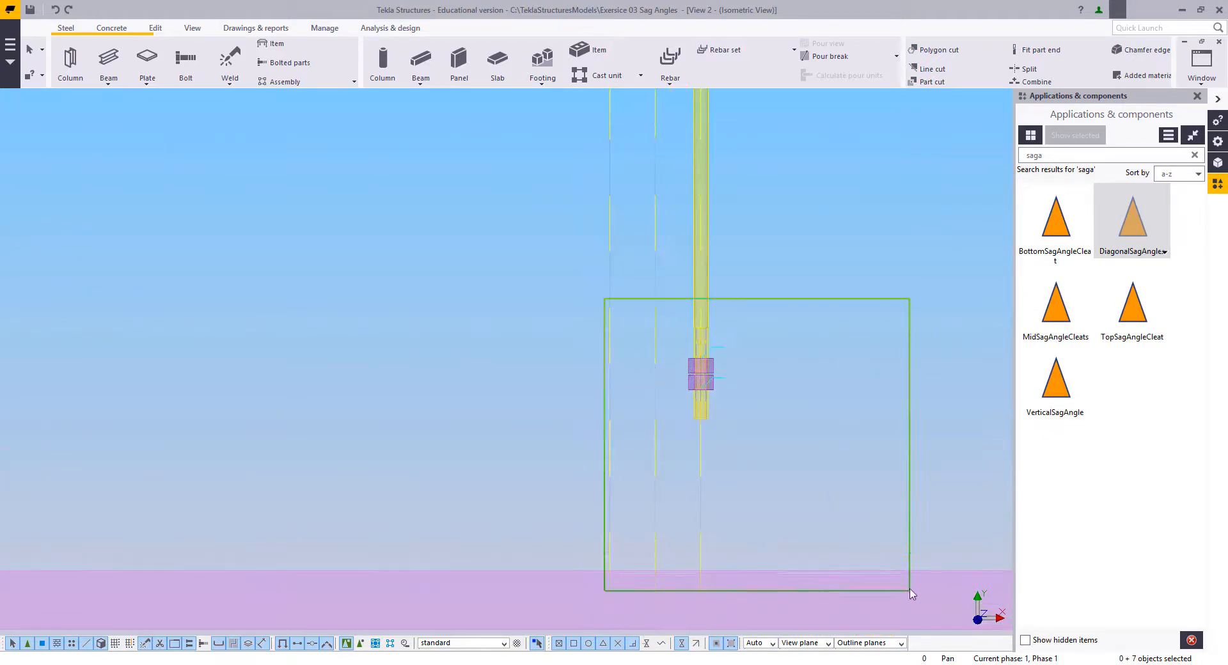
pyautogui.scroll(3, 815, 420)
pyautogui.rightClick(719, 294)
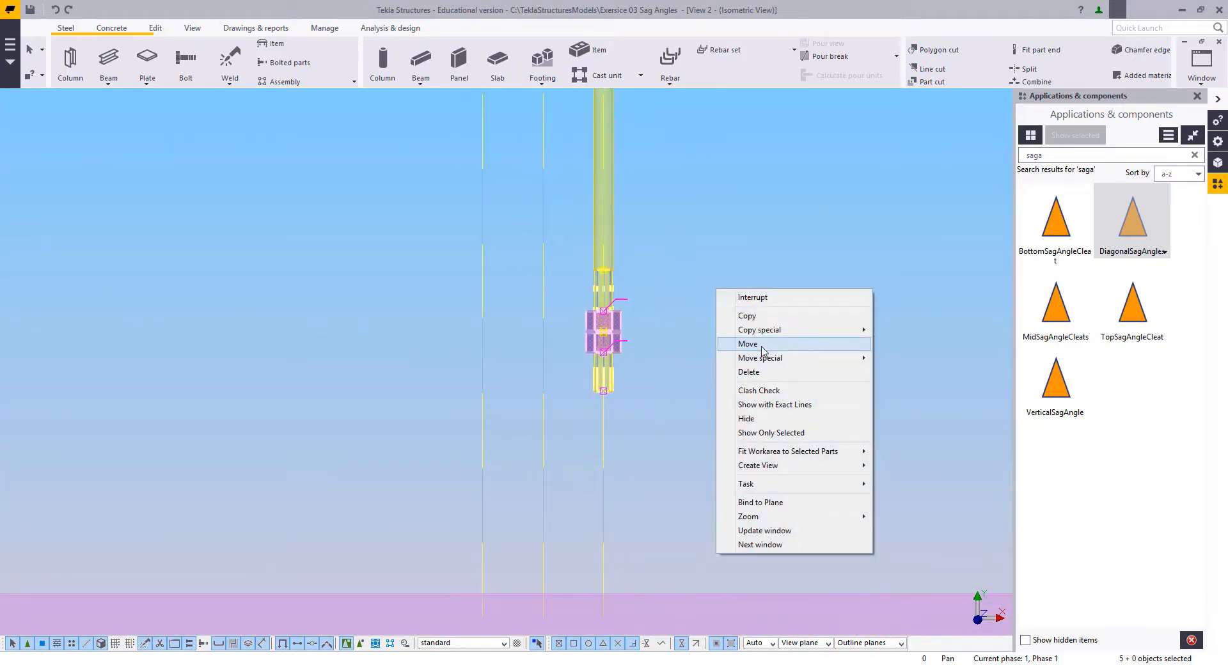
pyautogui.click(749, 344)
pyautogui.scroll(3, 614, 323)
pyautogui.moveTo(439, 155); pyautogui.dragTo(756, 511)
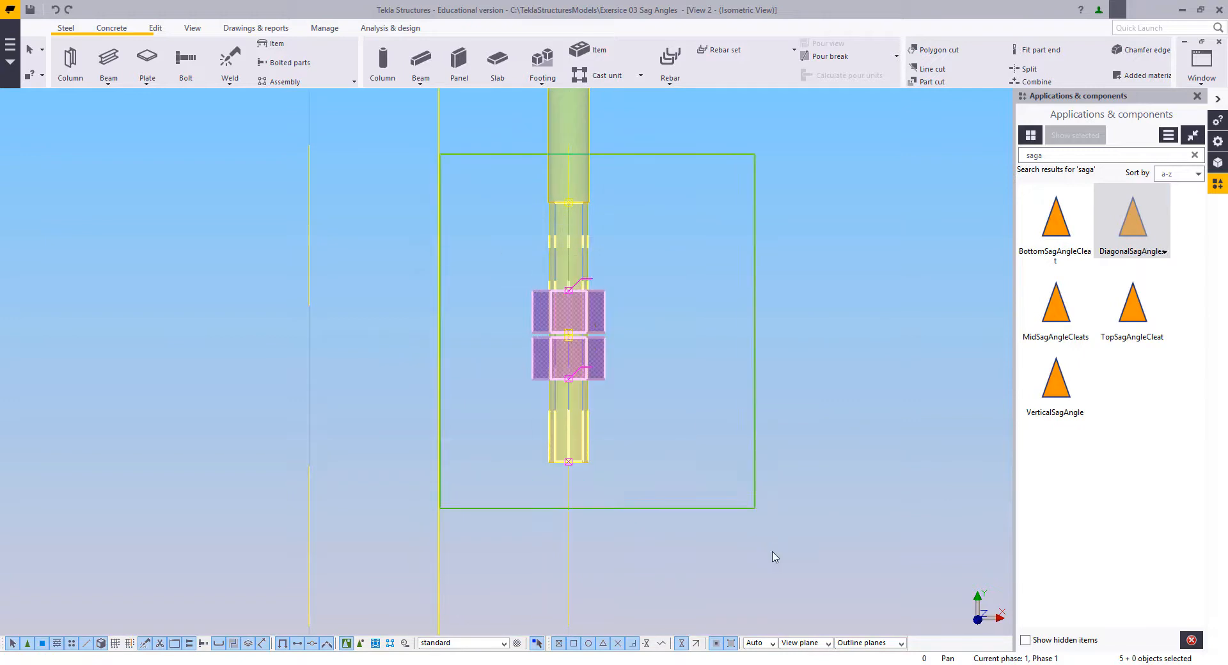
pyautogui.rightClick(662, 177)
pyautogui.click(684, 233)
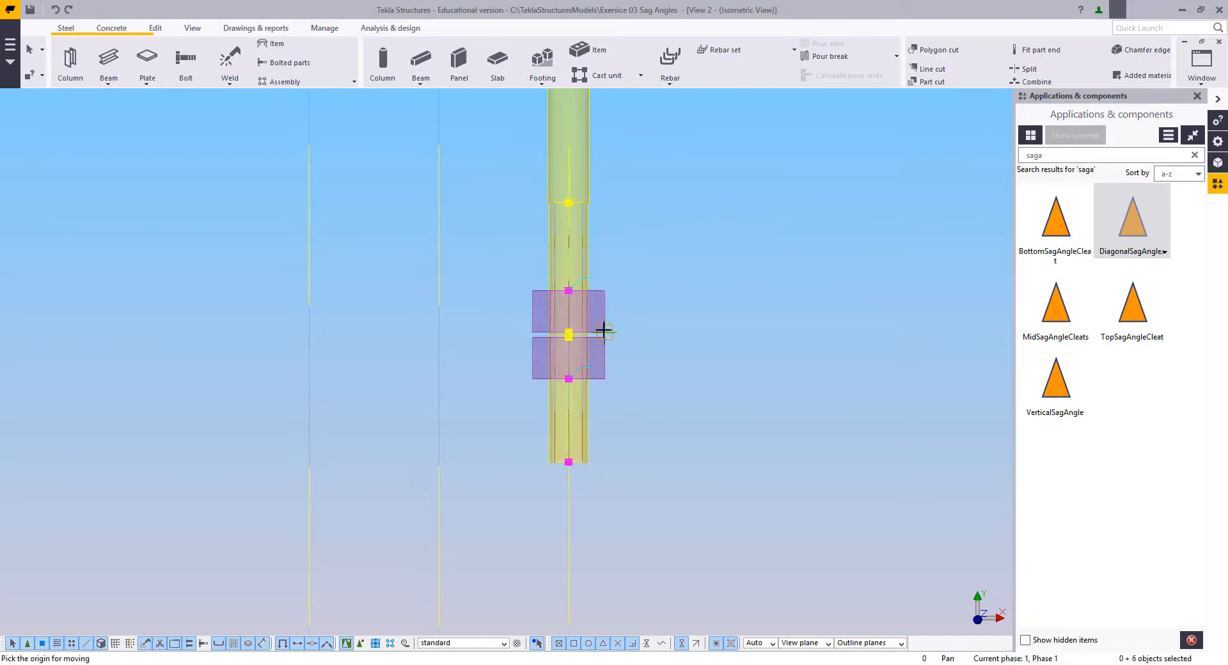
pyautogui.scroll(-5, 610, 407)
pyautogui.moveTo(665, 627); pyautogui.dragTo(669, 447, button='middle')
pyautogui.scroll(1, 608, 413)
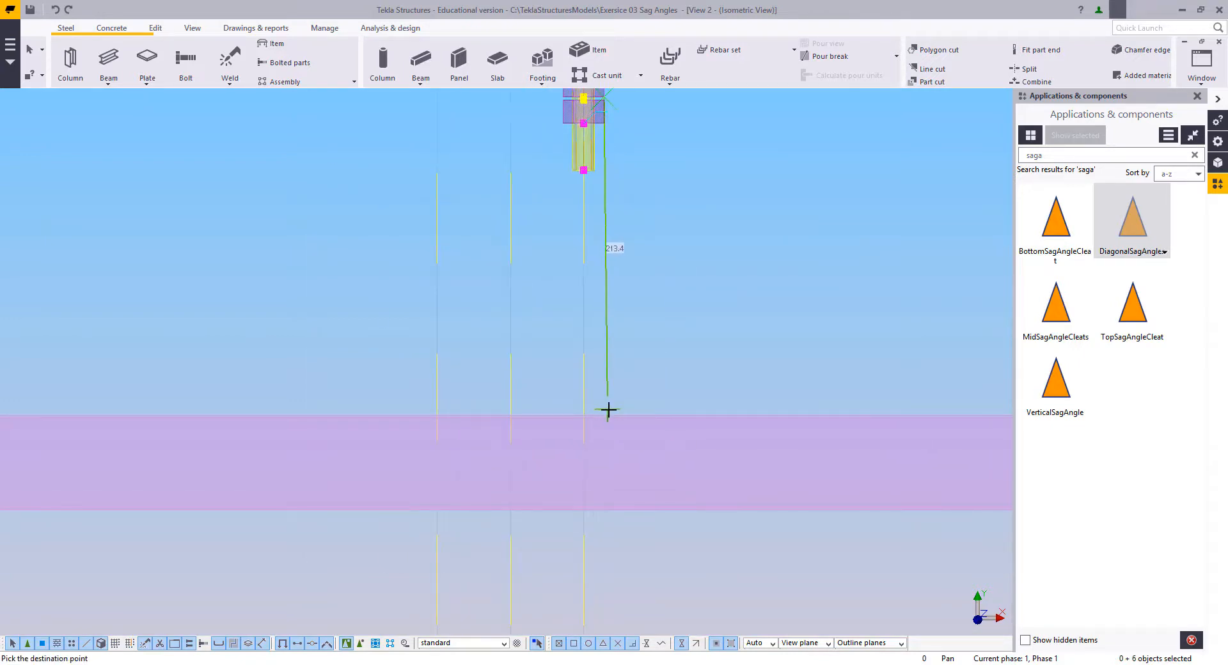
pyautogui.click(604, 416)
pyautogui.scroll(-3, 617, 417)
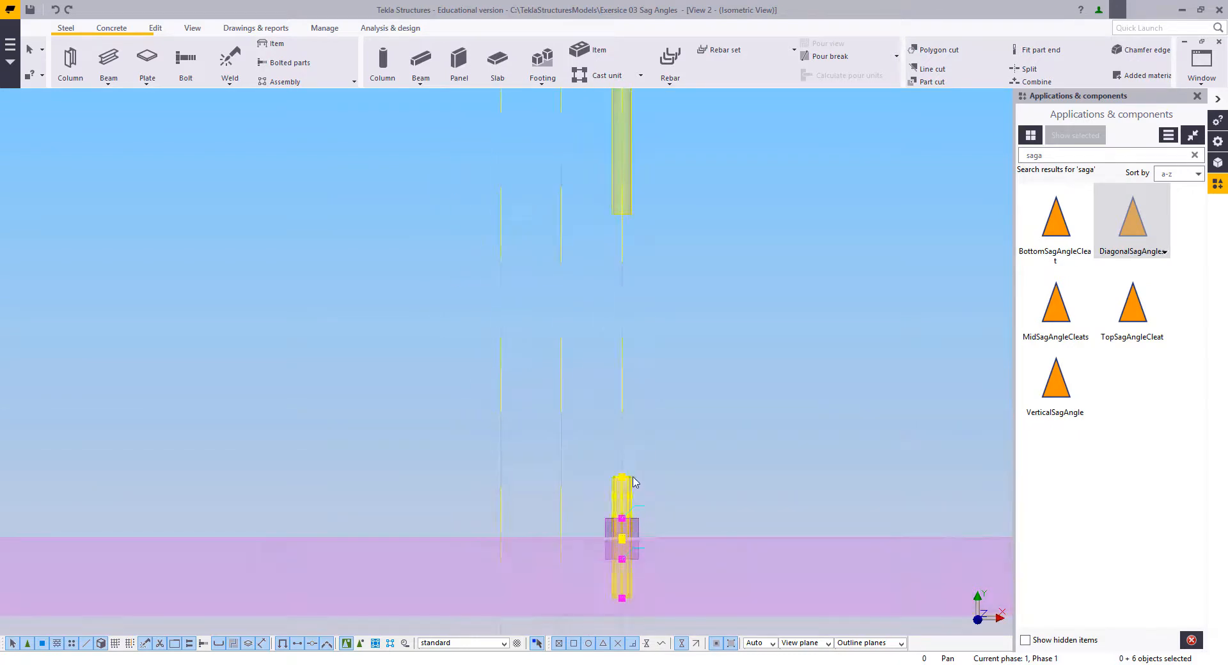
# Step: Extend the sixth sag rod by moving its lower end down to the top of its relocated end piece
pyautogui.click(619, 308)
pyautogui.rightClick(677, 271)
pyautogui.click(705, 356)
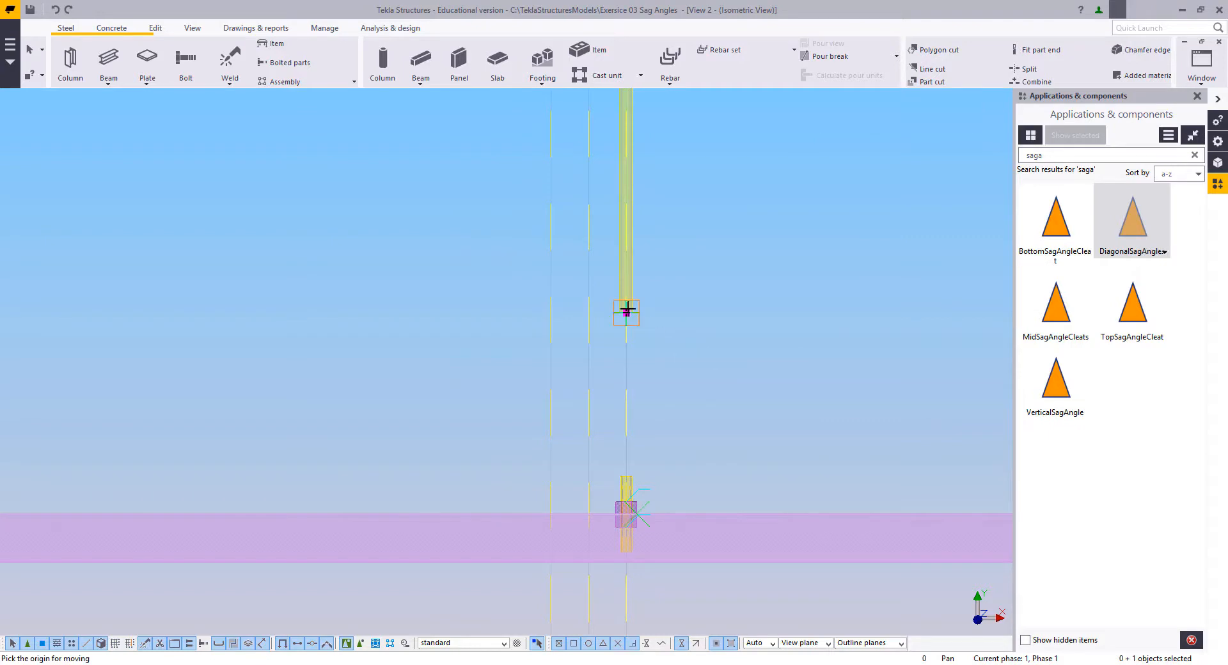
pyautogui.scroll(3, 608, 479)
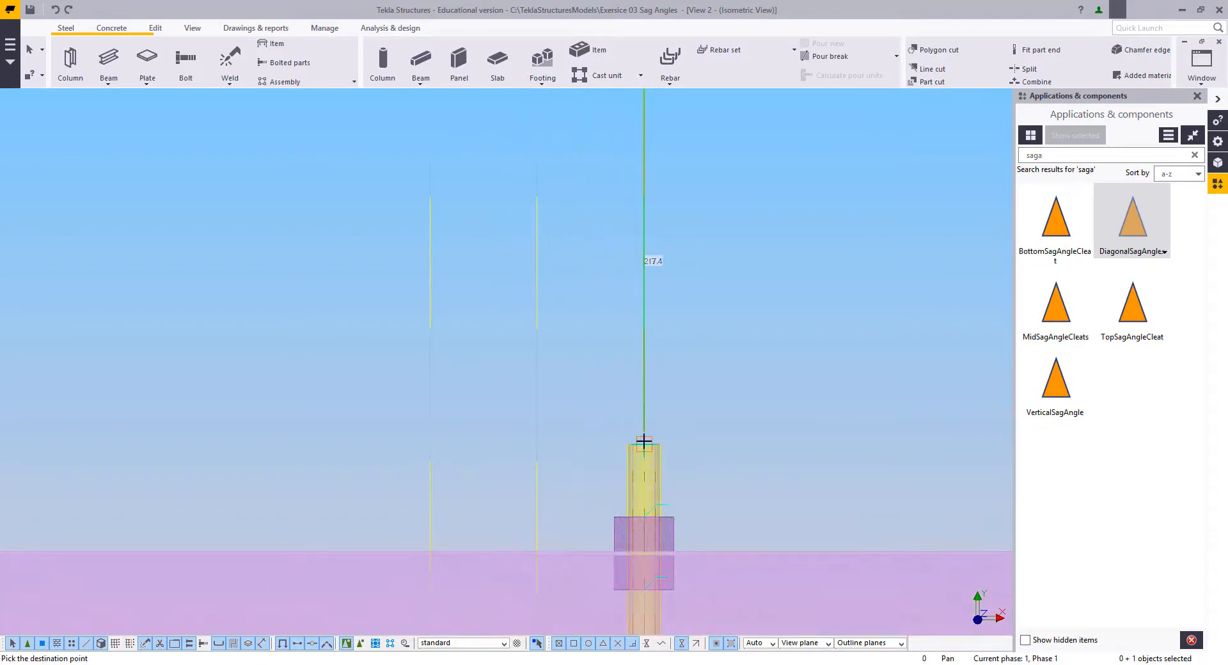
pyautogui.click(643, 442)
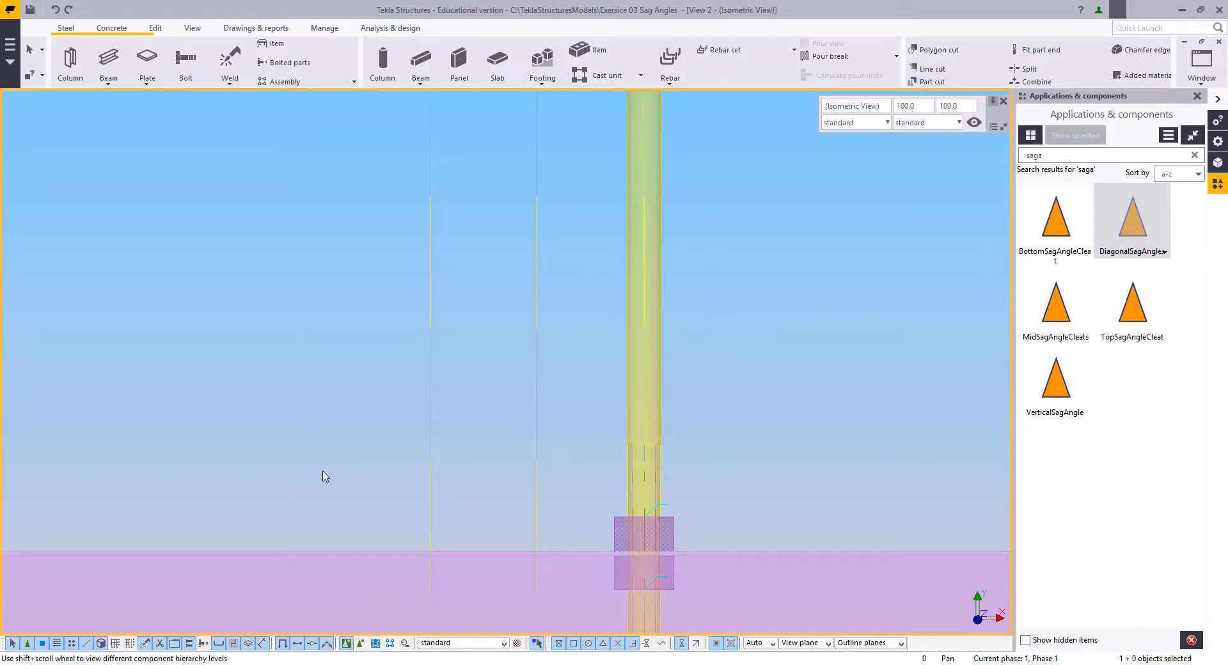
# Step: Examine the staggered sag rods in bay C–D to check their fit between all the purlins
pyautogui.scroll(-7, 569, 362)
pyautogui.scroll(-2, 591, 292)
pyautogui.moveTo(630, 424); pyautogui.dragTo(636, 460, button='middle')
pyautogui.scroll(-3, 639, 462)
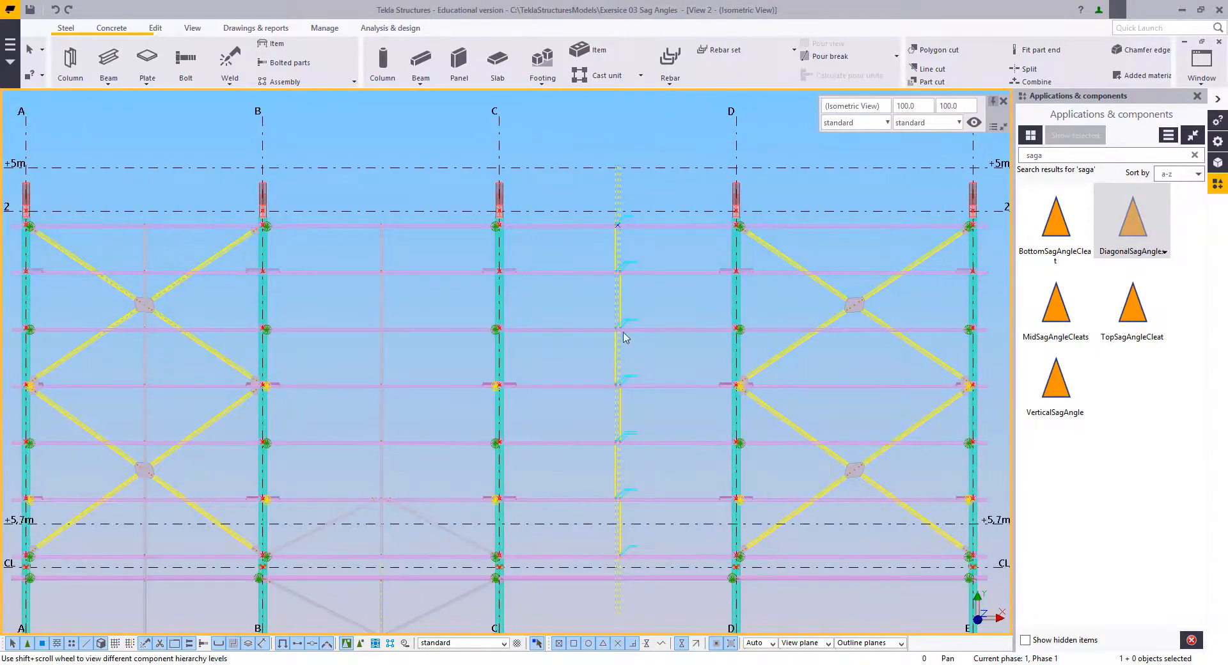
pyautogui.scroll(3, 636, 226)
pyautogui.scroll(-2, 636, 227)
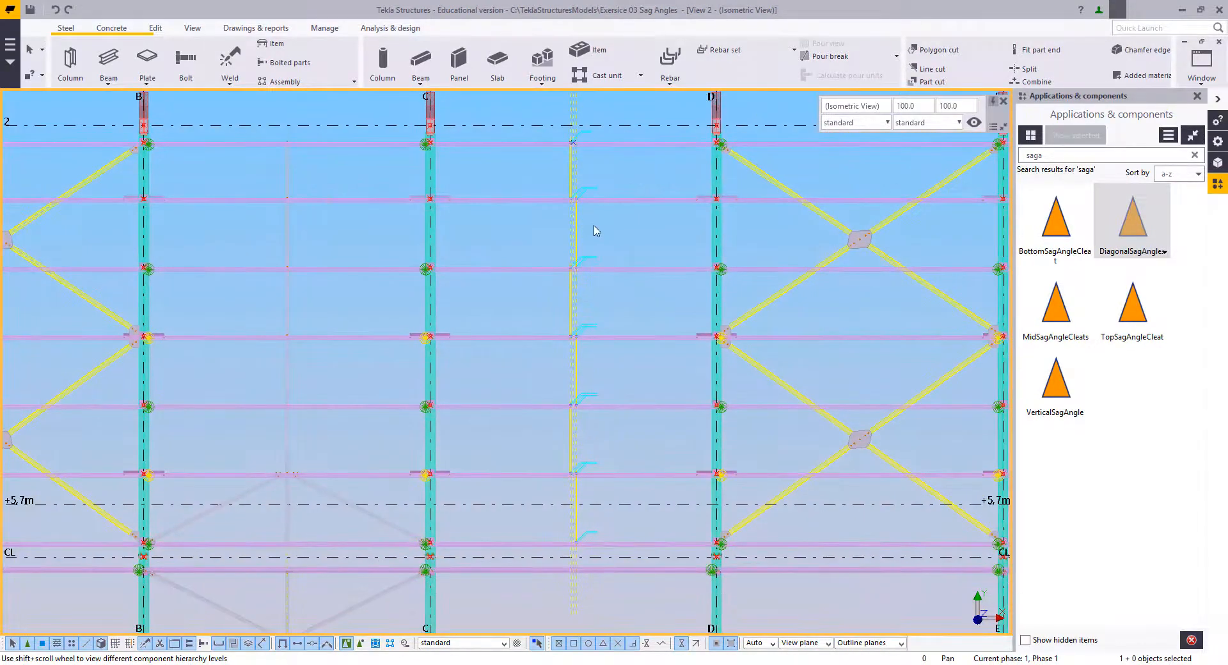
pyautogui.scroll(4, 566, 498)
pyautogui.scroll(-3, 565, 492)
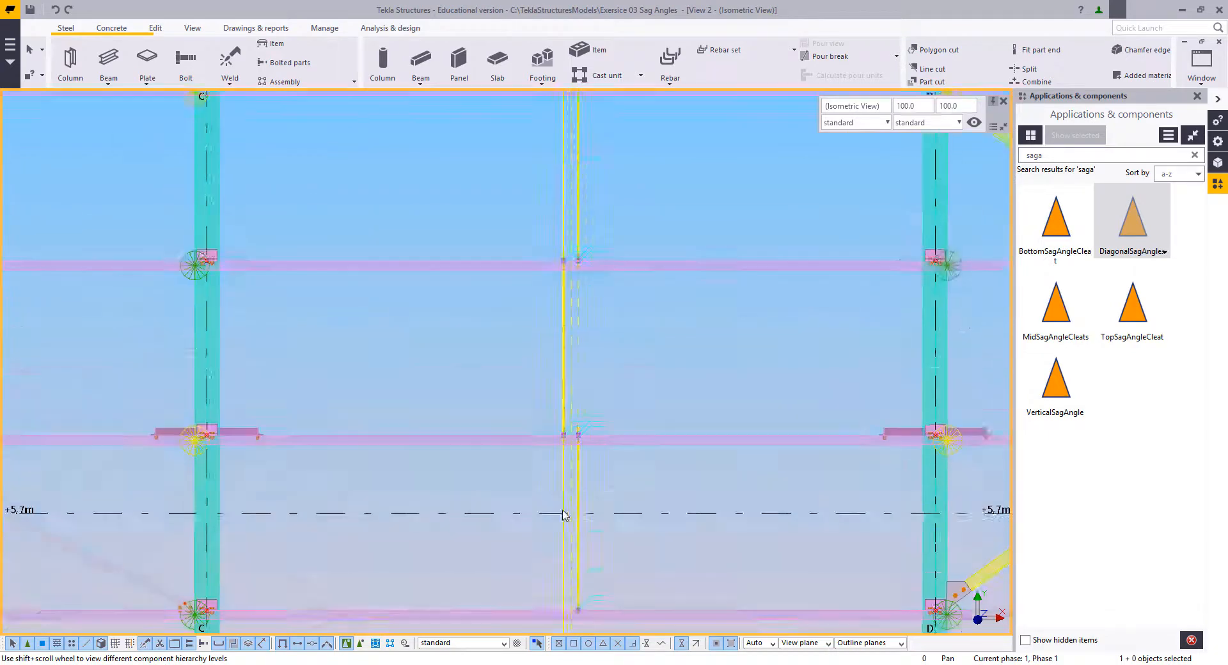
pyautogui.moveTo(566, 491); pyautogui.dragTo(575, 449, button='middle')
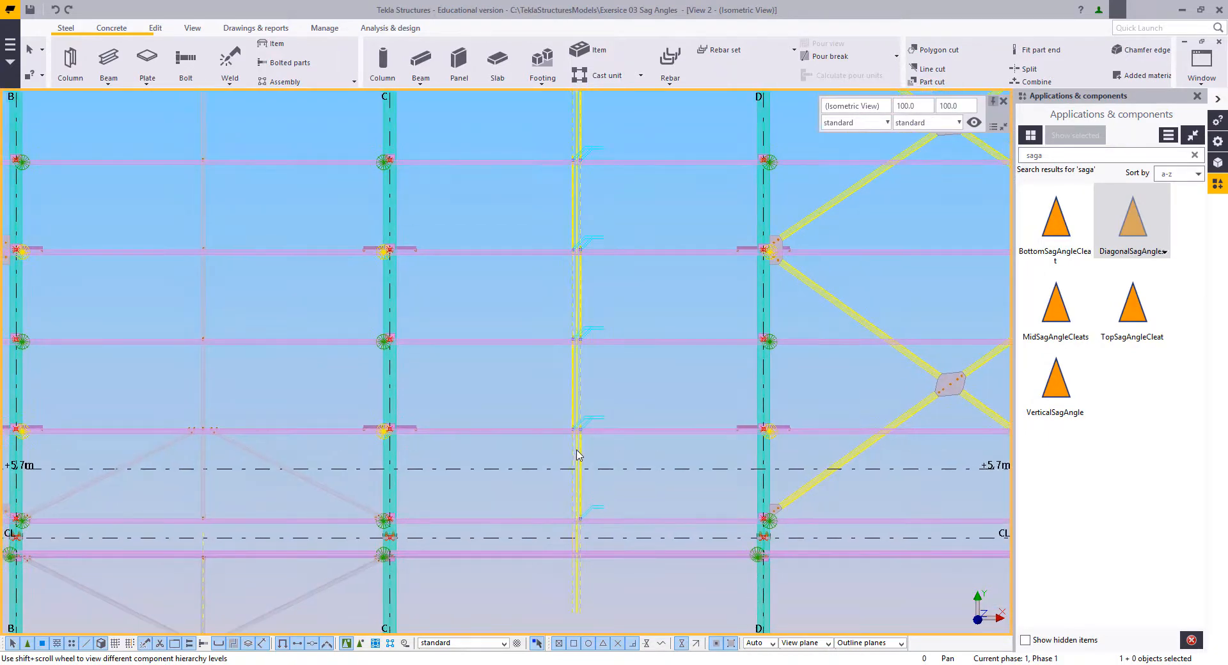
pyautogui.scroll(-2, 577, 455)
# Step: Redraw the view and delete the vertical construction lines along the sag rods in bay C–D
pyautogui.rightClick(613, 256)
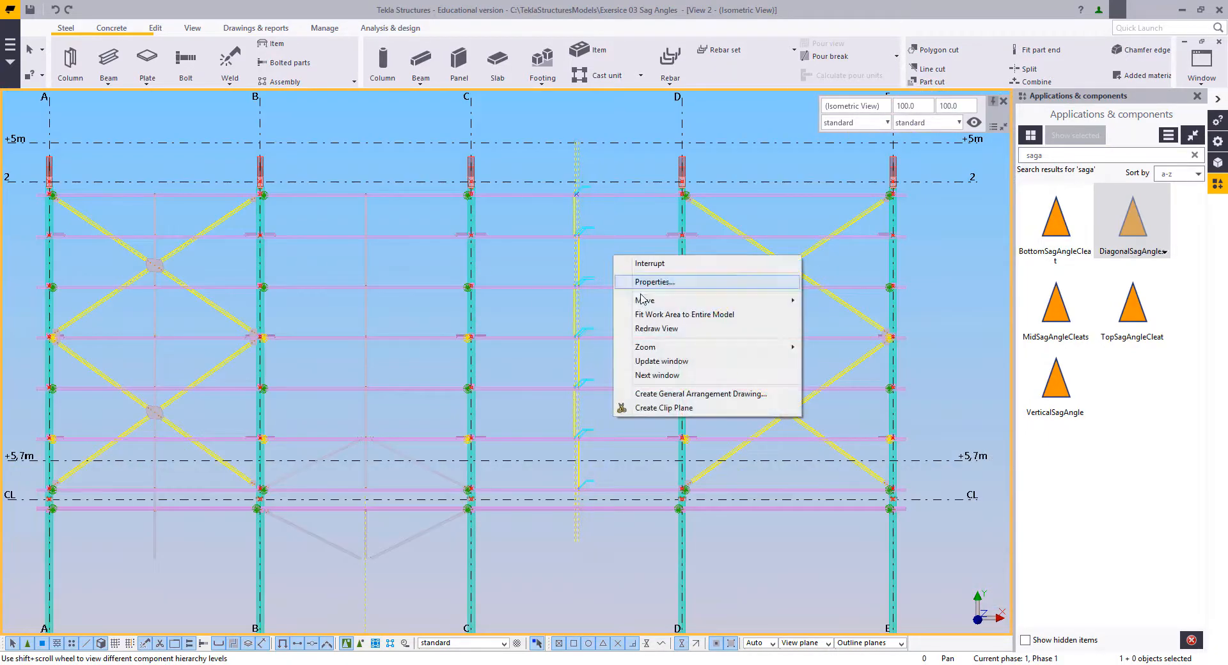
pyautogui.click(654, 329)
pyautogui.moveTo(562, 447); pyautogui.dragTo(603, 521, button='middle')
pyautogui.scroll(2, 627, 276)
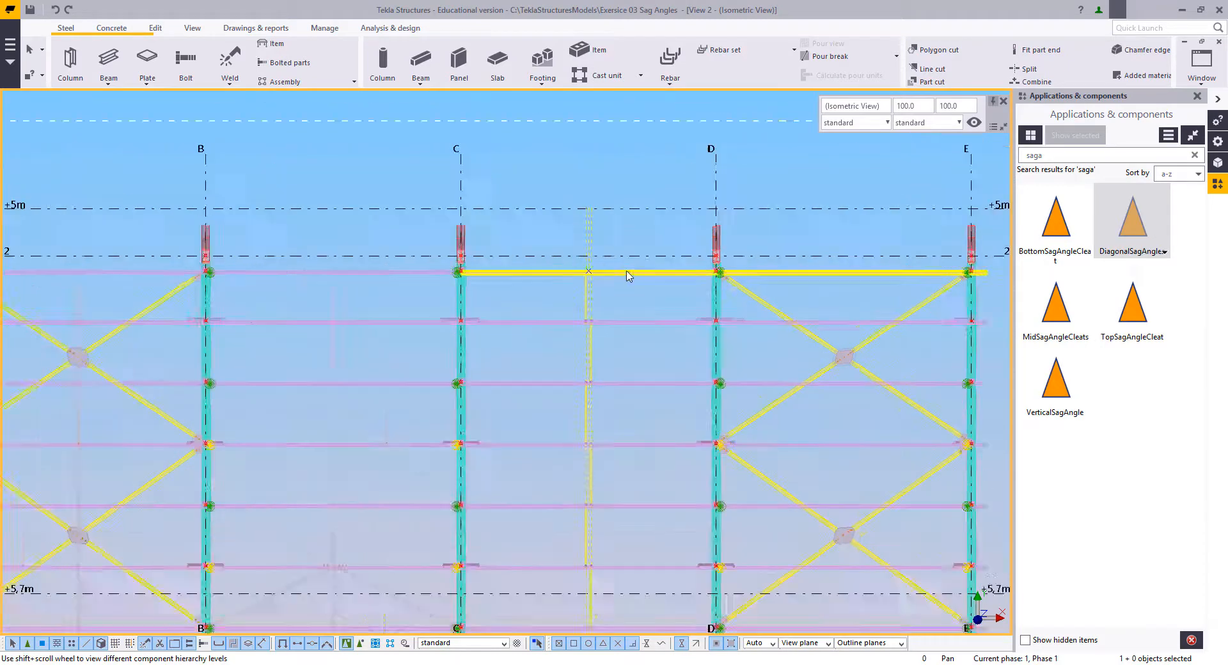
pyautogui.scroll(1, 627, 272)
pyautogui.moveTo(628, 222); pyautogui.dragTo(559, 231)
pyautogui.press('Delete')
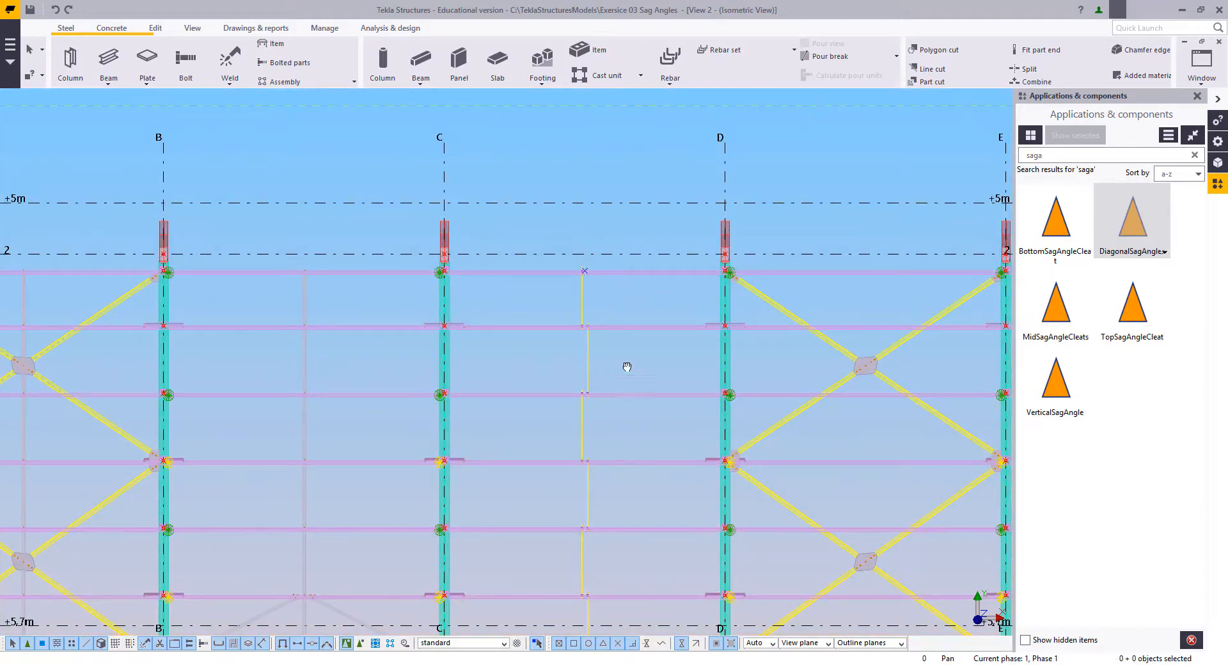
# Step: Copy the sag-rod bolt group from the top purlin in bay C–D straight down to the second purlin's upper edge
pyautogui.moveTo(626, 366); pyautogui.dragTo(628, 173, button='middle')
pyautogui.scroll(5, 595, 473)
pyautogui.moveTo(579, 417); pyautogui.dragTo(475, 455, button='middle')
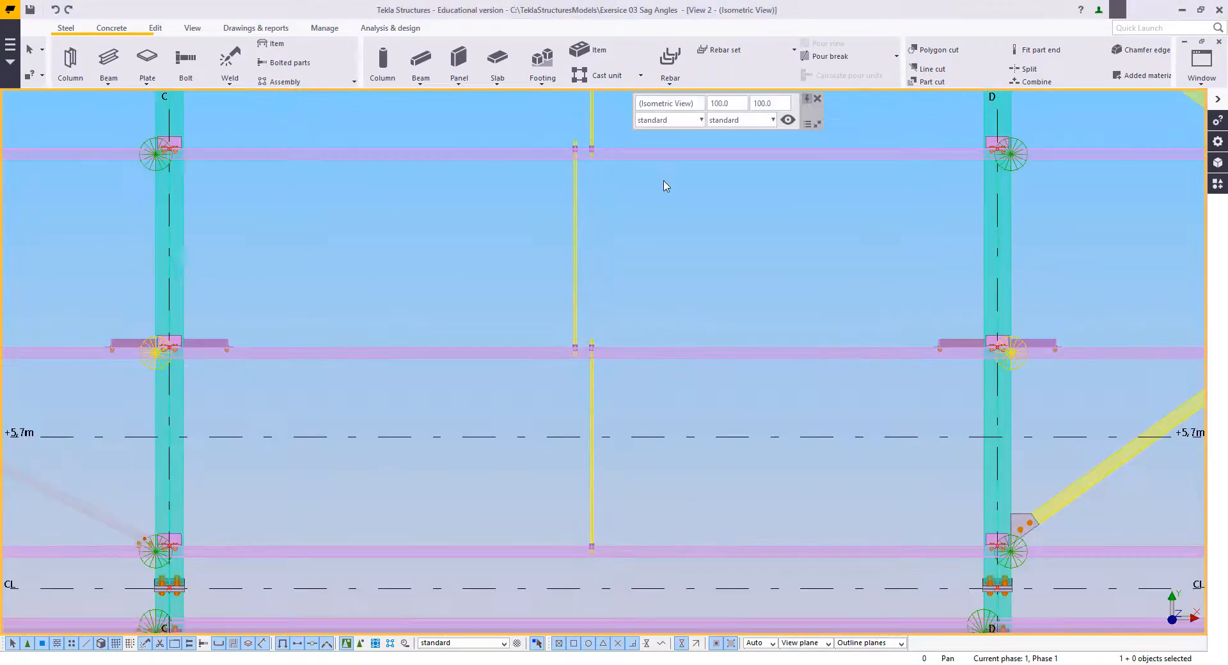
pyautogui.moveTo(664, 163); pyautogui.dragTo(646, 489, button='middle')
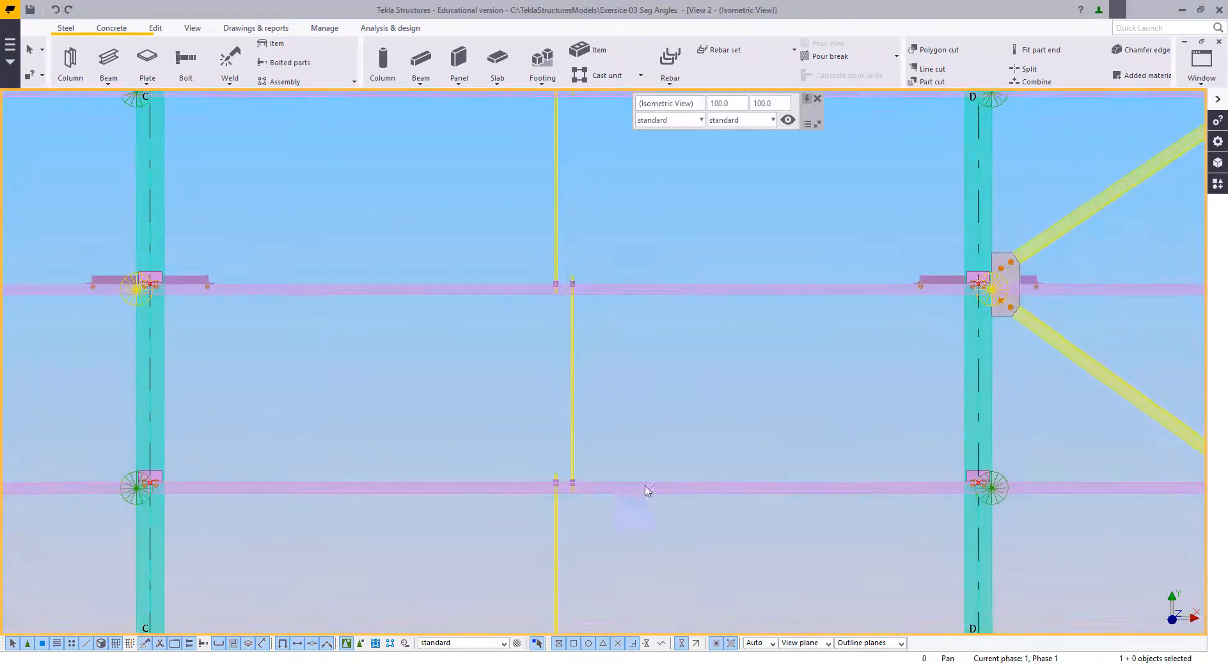
pyautogui.moveTo(596, 121); pyautogui.dragTo(625, 382, button='middle')
pyautogui.moveTo(599, 294); pyautogui.dragTo(596, 323, button='middle')
pyautogui.scroll(15, 598, 291)
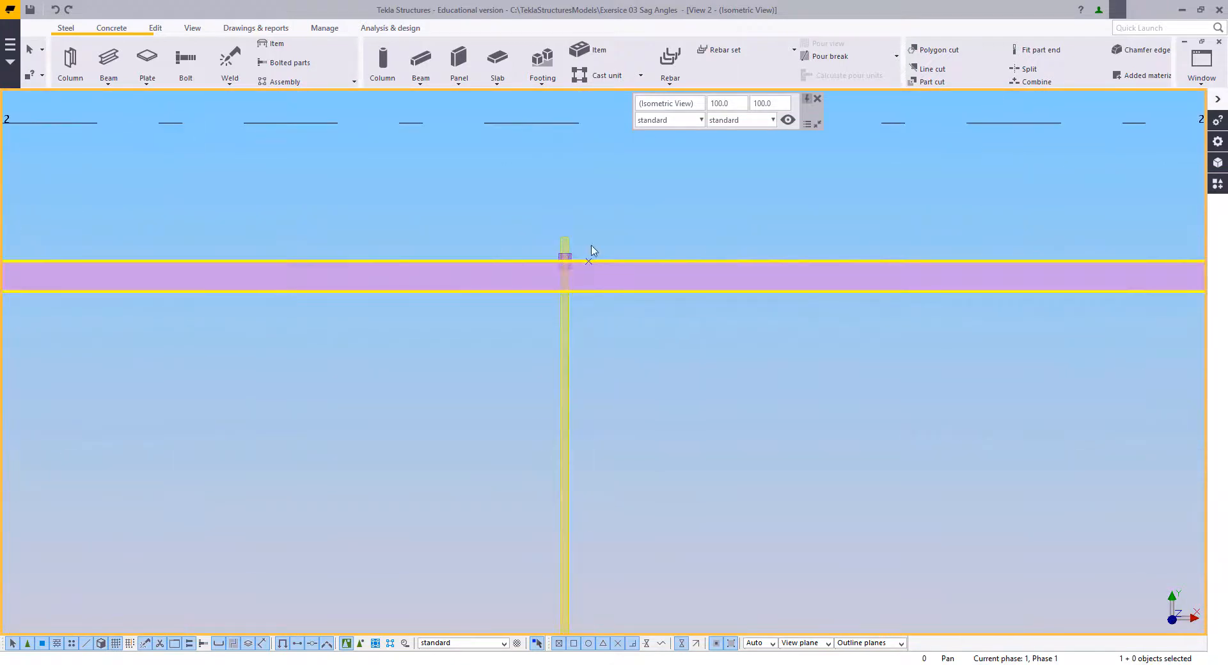
pyautogui.scroll(5, 626, 294)
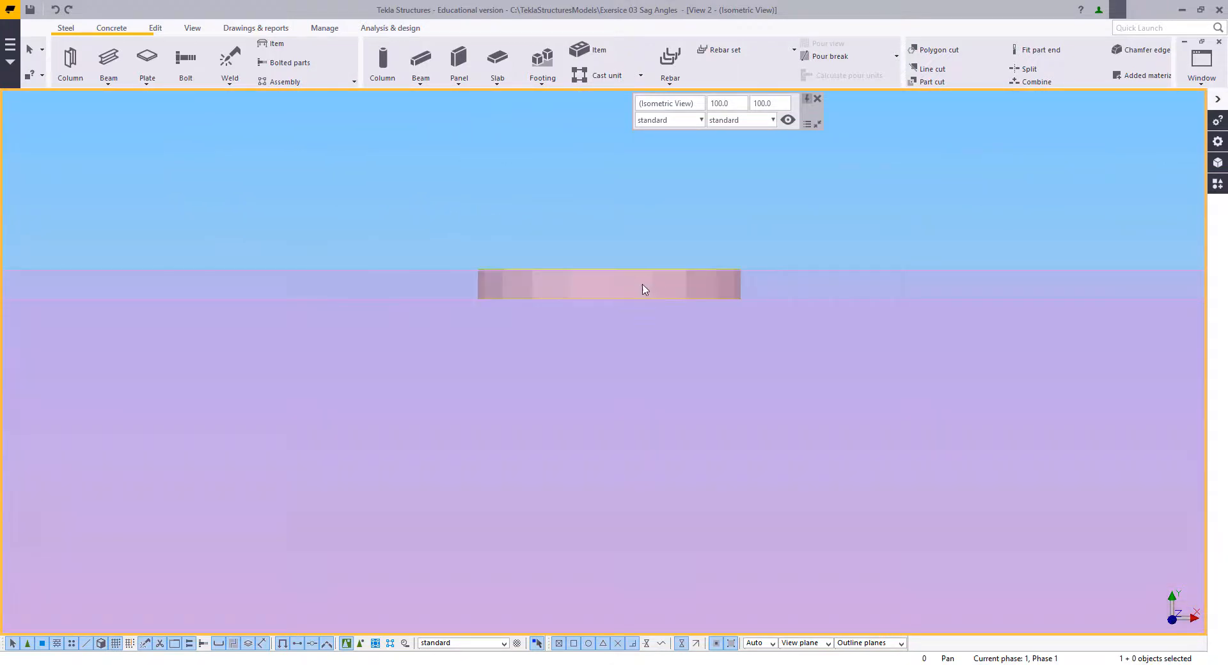
pyautogui.click(653, 290)
pyautogui.scroll(-11, 398, 269)
pyautogui.rightClick(528, 167)
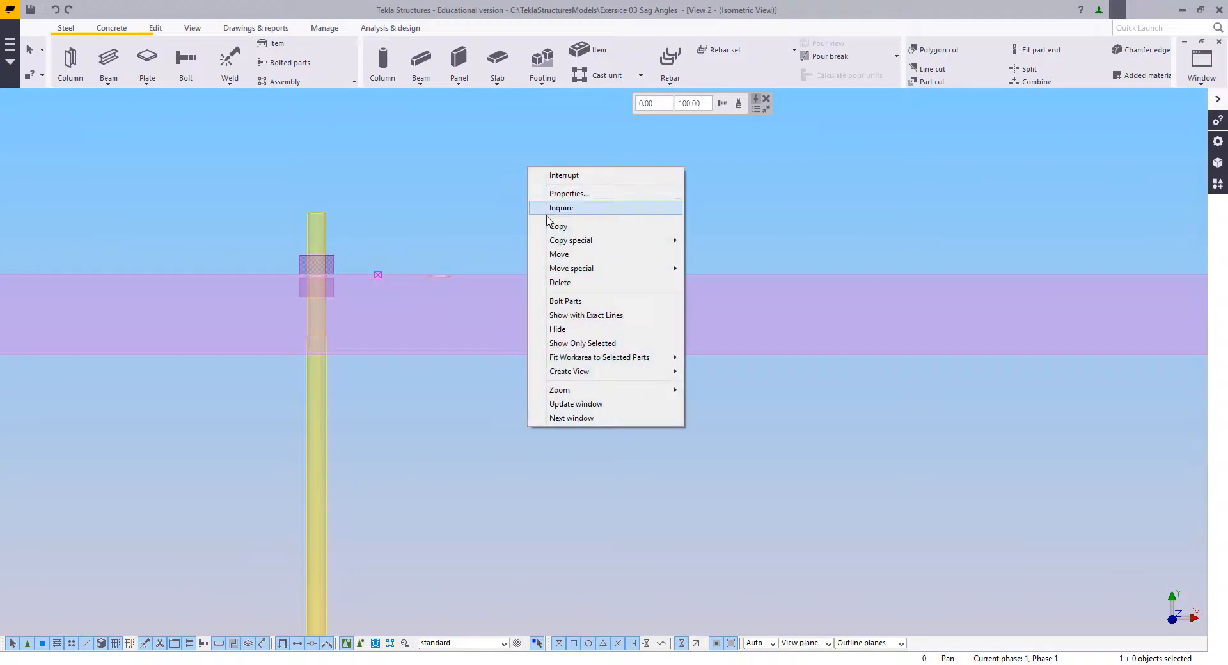
pyautogui.click(557, 227)
pyautogui.click(576, 274)
pyautogui.scroll(-5, 601, 342)
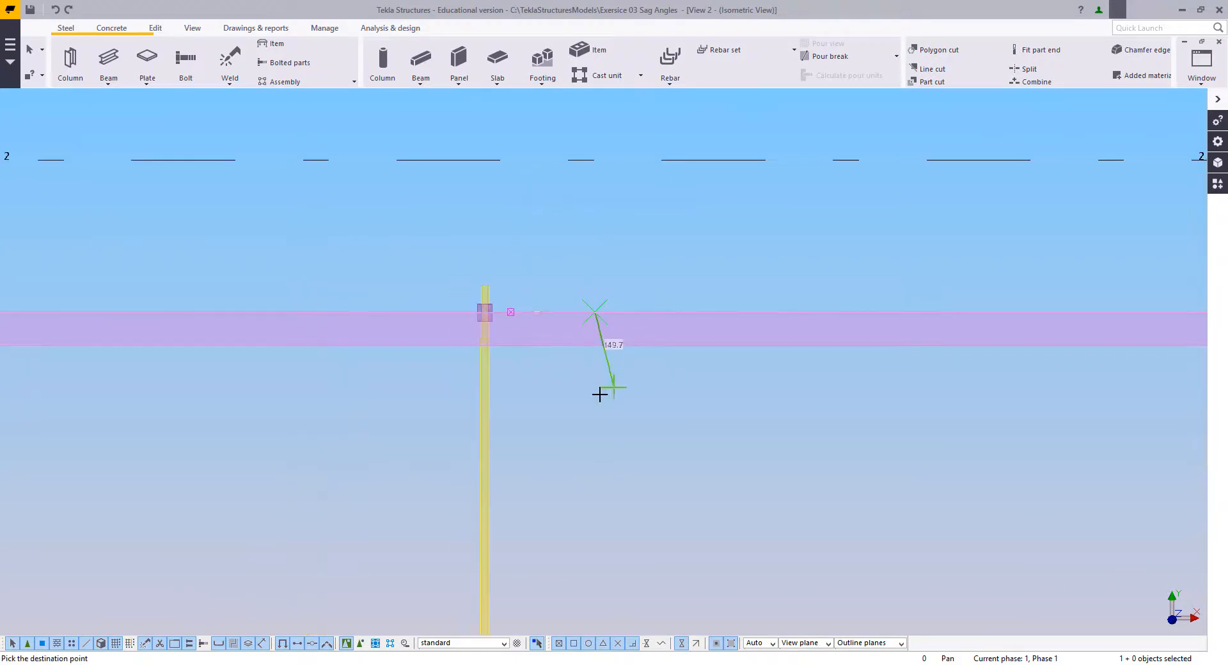
pyautogui.moveTo(607, 566); pyautogui.dragTo(612, 321, button='middle')
pyautogui.scroll(3, 601, 299)
pyautogui.scroll(-4, 582, 302)
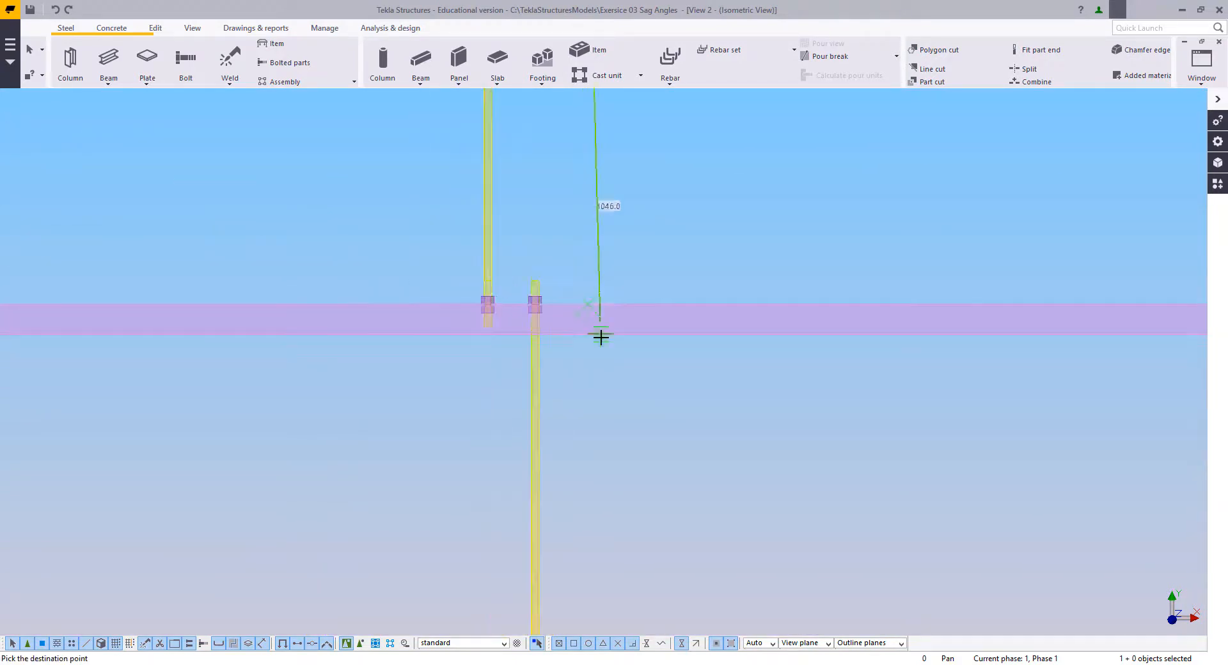
# Step: Place further copies of the bolt group on the upper edges of the third and fourth purlins
pyautogui.moveTo(610, 412); pyautogui.dragTo(622, 192, button='middle')
pyautogui.moveTo(605, 524); pyautogui.dragTo(629, 295, button='middle')
pyautogui.scroll(2, 629, 295)
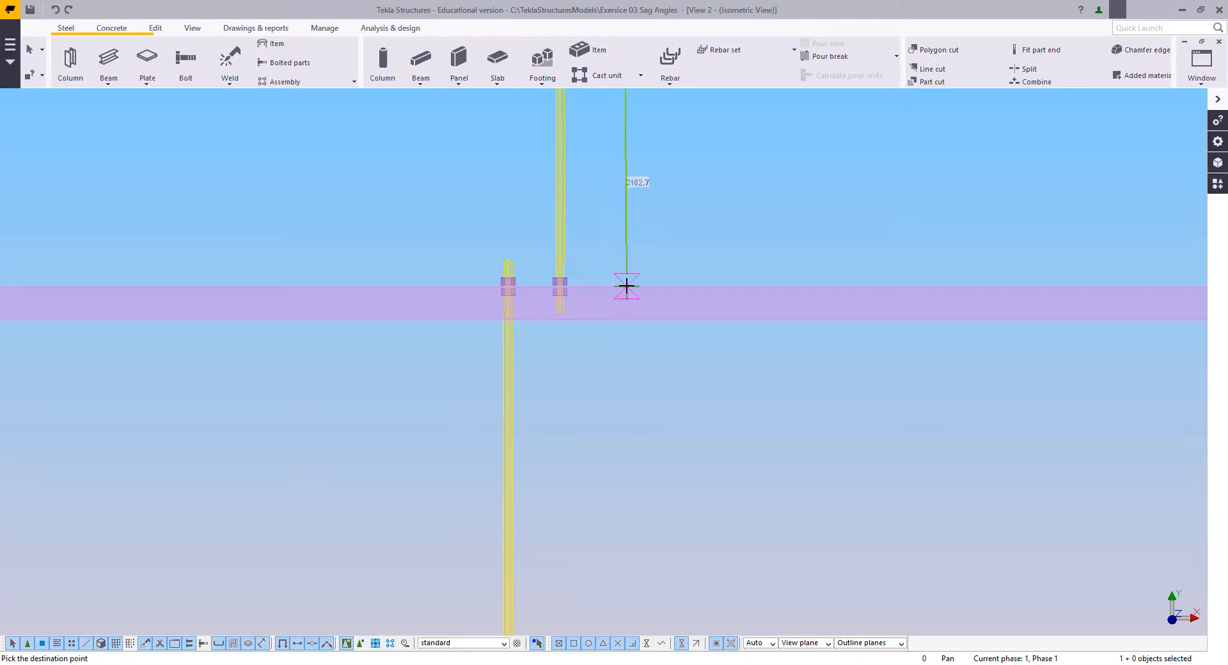
pyautogui.scroll(-4, 634, 385)
pyautogui.moveTo(637, 595); pyautogui.dragTo(613, 244, button='middle')
pyautogui.moveTo(612, 417); pyautogui.dragTo(600, 269, button='middle')
pyautogui.scroll(2, 599, 268)
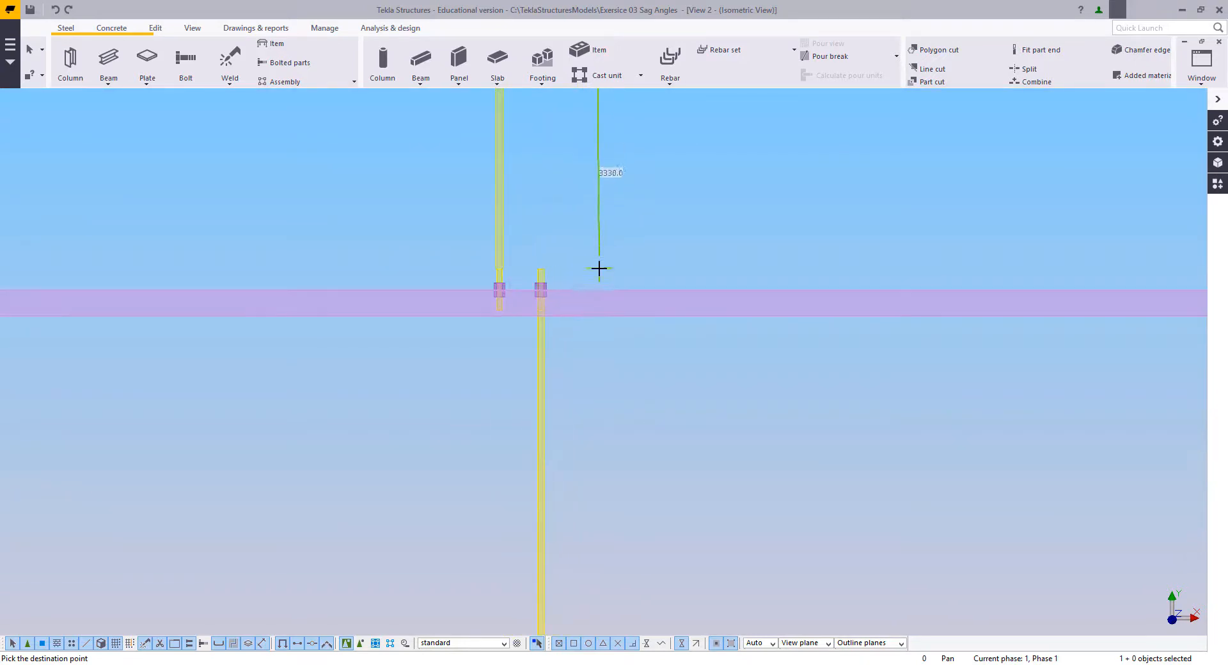
# Step: Place further copies of the bolt group on the upper edges of the fifth and sixth purlins
pyautogui.scroll(-3, 608, 301)
pyautogui.moveTo(595, 544); pyautogui.dragTo(592, 356, button='middle')
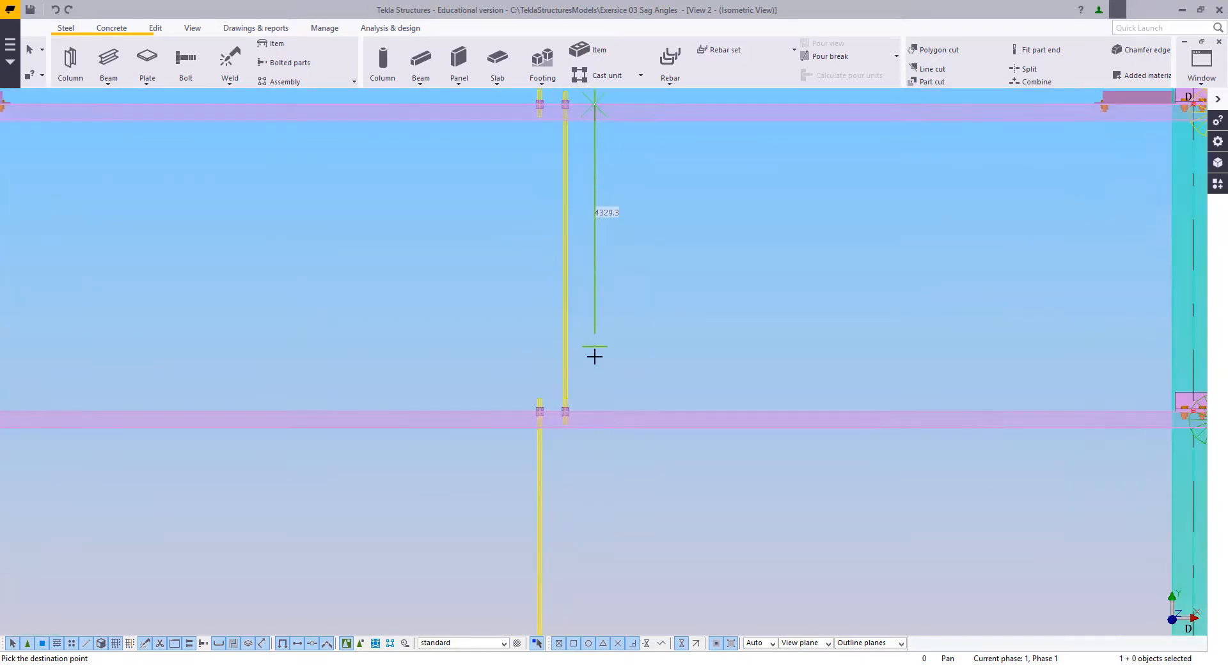
pyautogui.scroll(3, 614, 425)
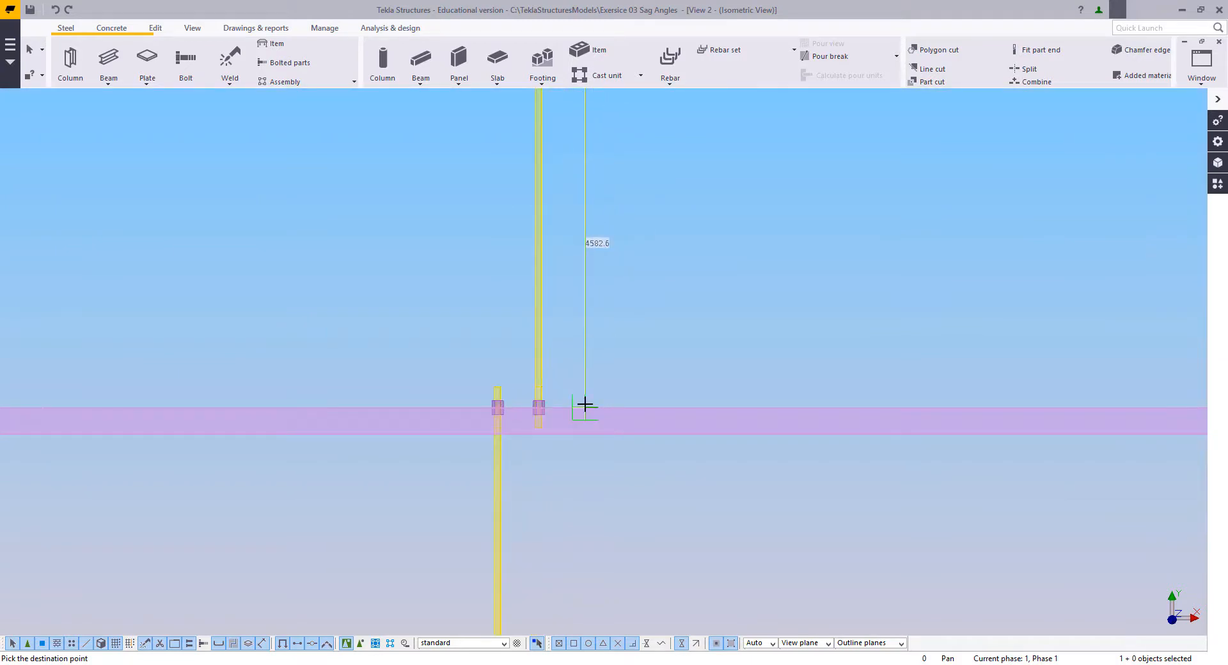
pyautogui.scroll(-3, 587, 454)
pyautogui.moveTo(584, 563); pyautogui.dragTo(606, 231, button='middle')
pyautogui.scroll(5, 636, 297)
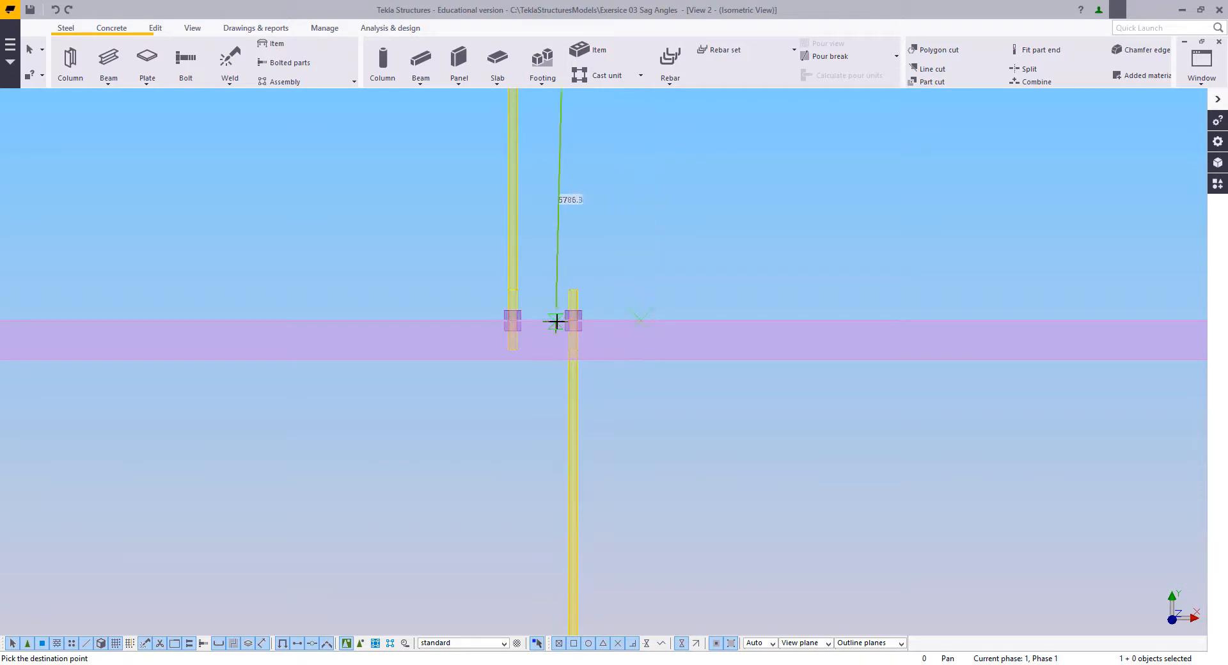
pyautogui.scroll(4, 574, 323)
pyautogui.scroll(-5, 577, 324)
# Step: Place the last bolt group copy on the seventh purlin's upper edge and end the copying
pyautogui.moveTo(688, 579); pyautogui.dragTo(661, 320, button='middle')
pyautogui.moveTo(605, 619); pyautogui.dragTo(647, 355, button='middle')
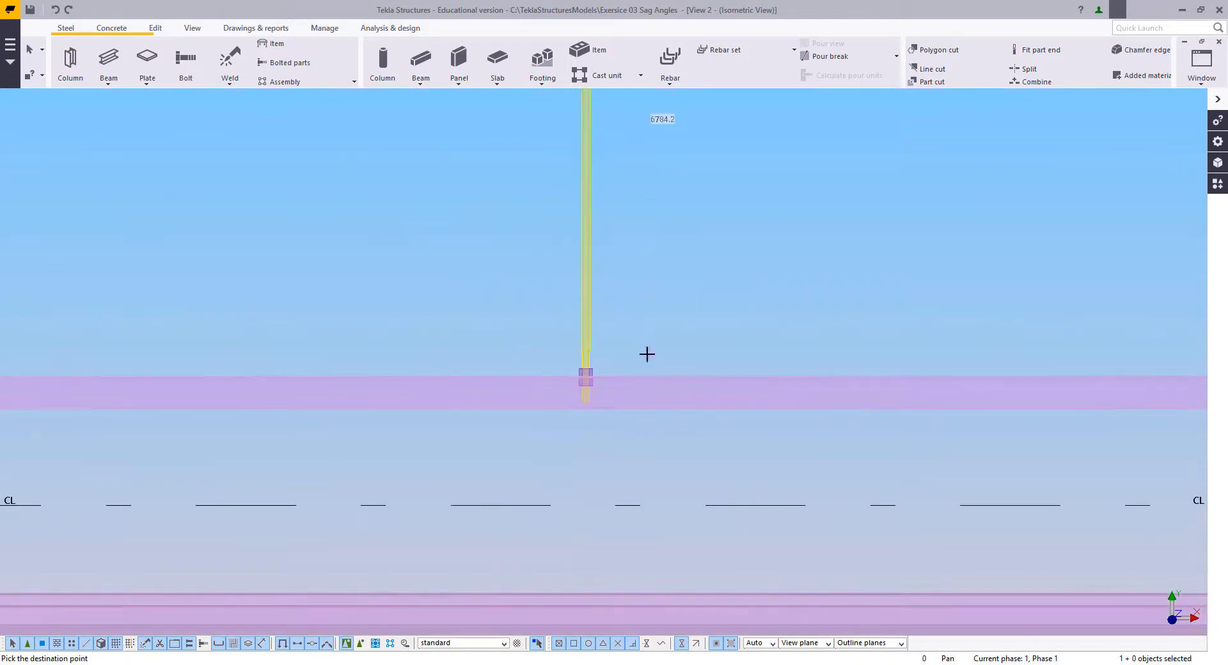
pyautogui.scroll(1, 647, 354)
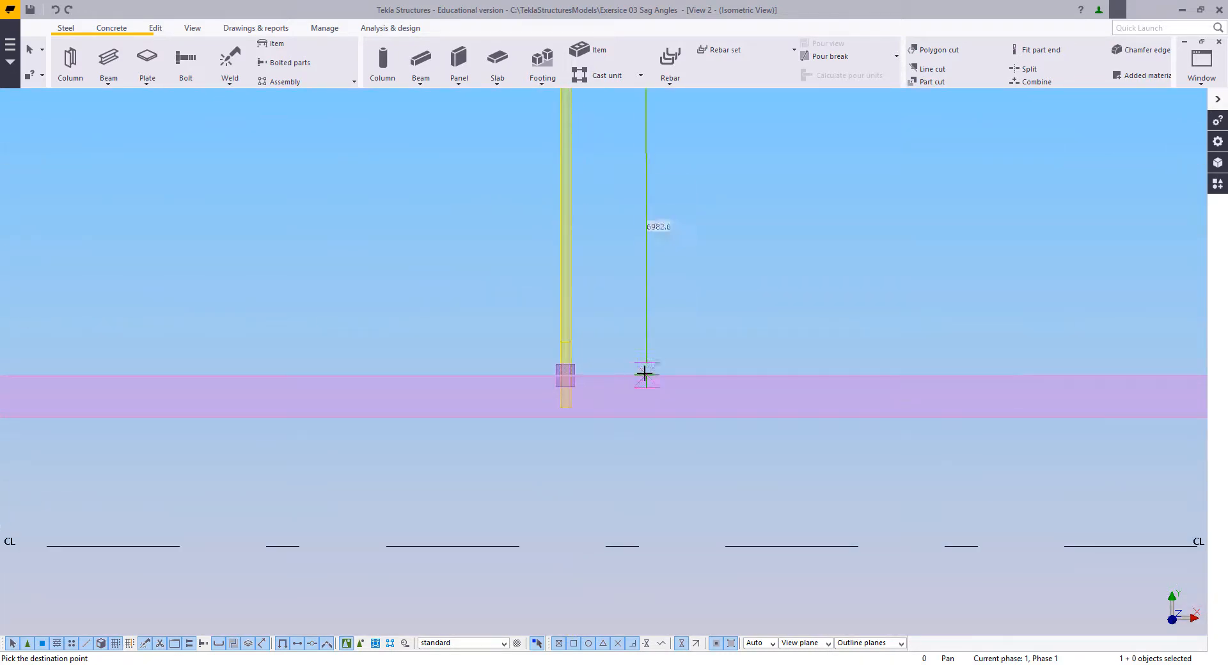
pyautogui.click(599, 300)
pyautogui.scroll(-4, 614, 318)
pyautogui.scroll(-3, 570, 323)
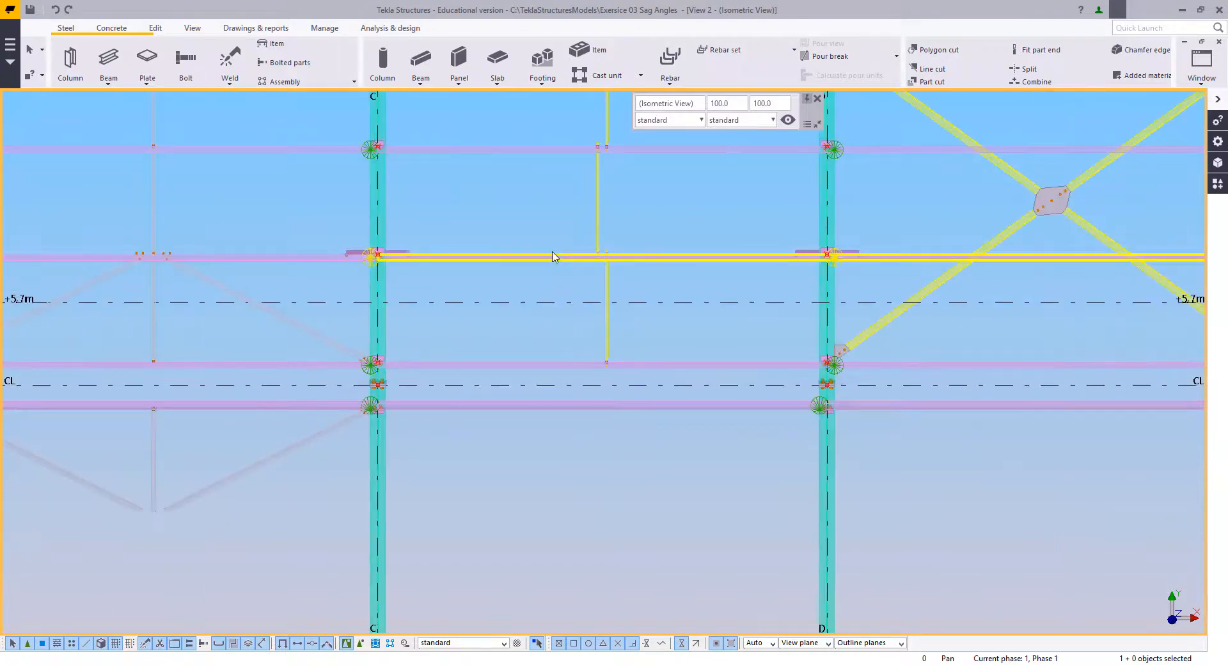
# Step: Switch to the 3D isometric view and examine the finished sag rod run in bay C–D and the neighbouring bays
pyautogui.scroll(-3, 609, 378)
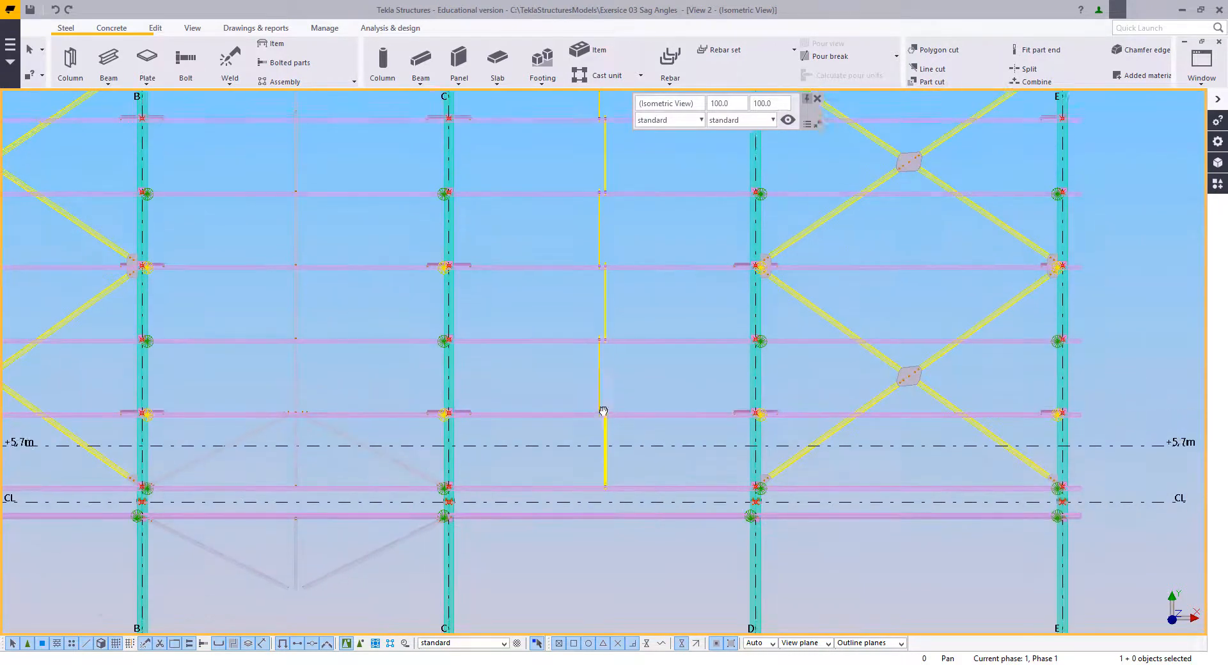
pyautogui.moveTo(605, 412); pyautogui.dragTo(606, 467, button='middle')
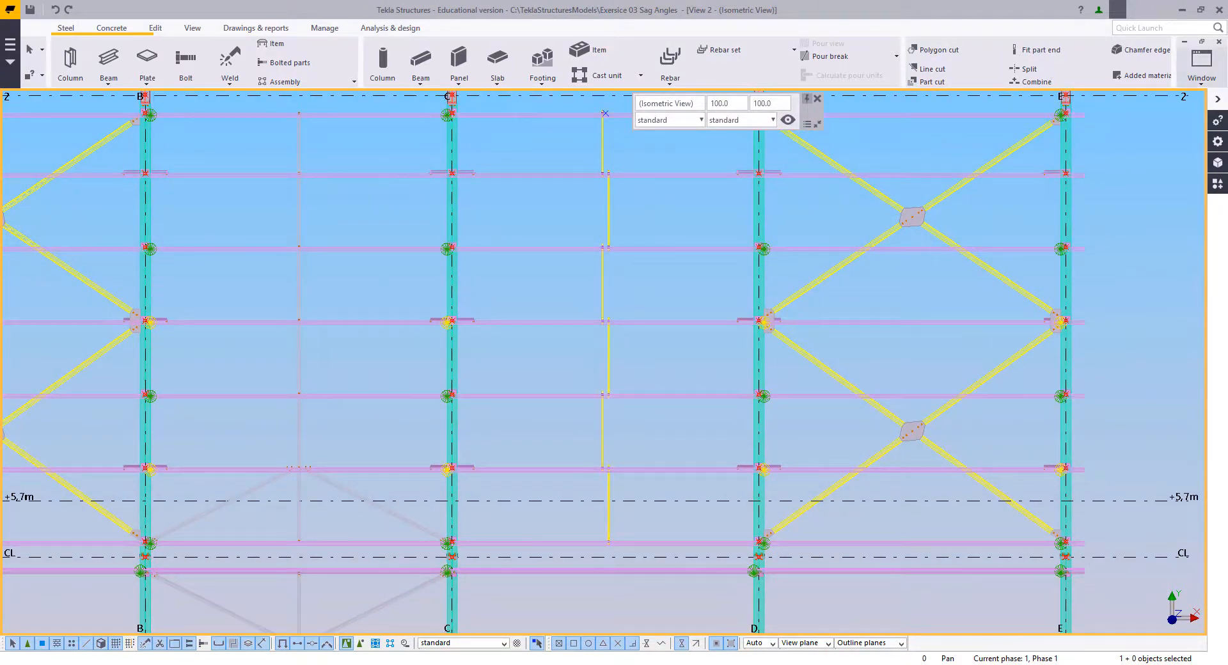
pyautogui.click(1202, 67)
pyautogui.click(1145, 158)
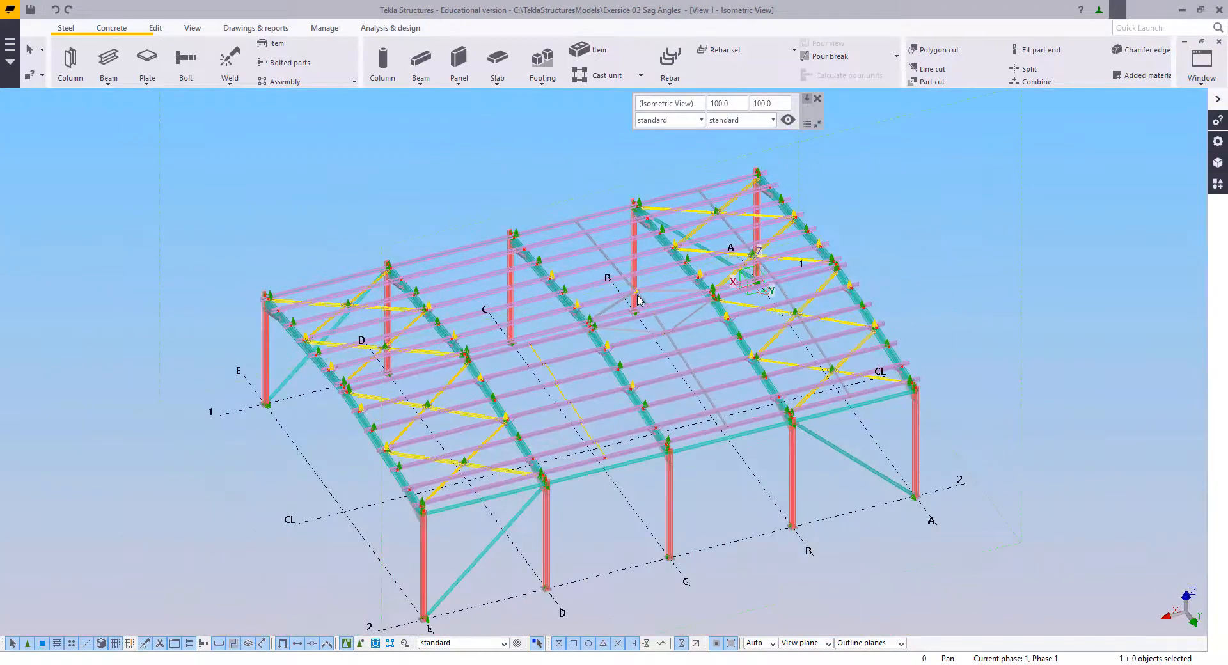
pyautogui.scroll(10, 517, 350)
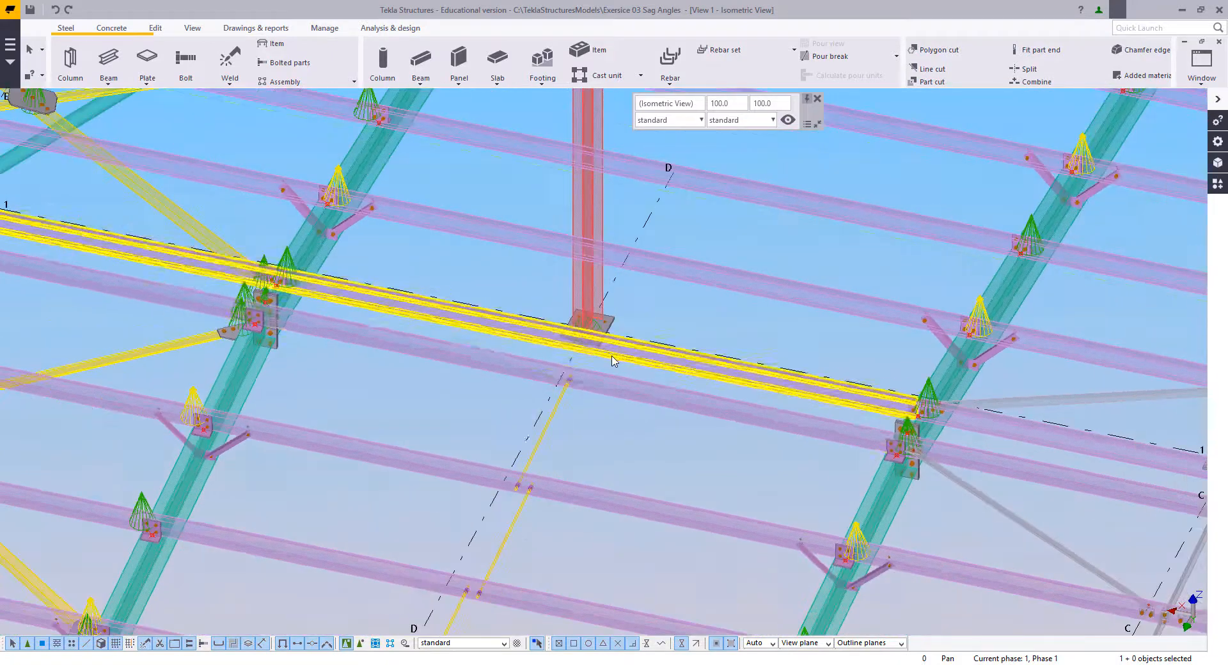
pyautogui.scroll(-5, 595, 351)
pyautogui.scroll(2, 578, 403)
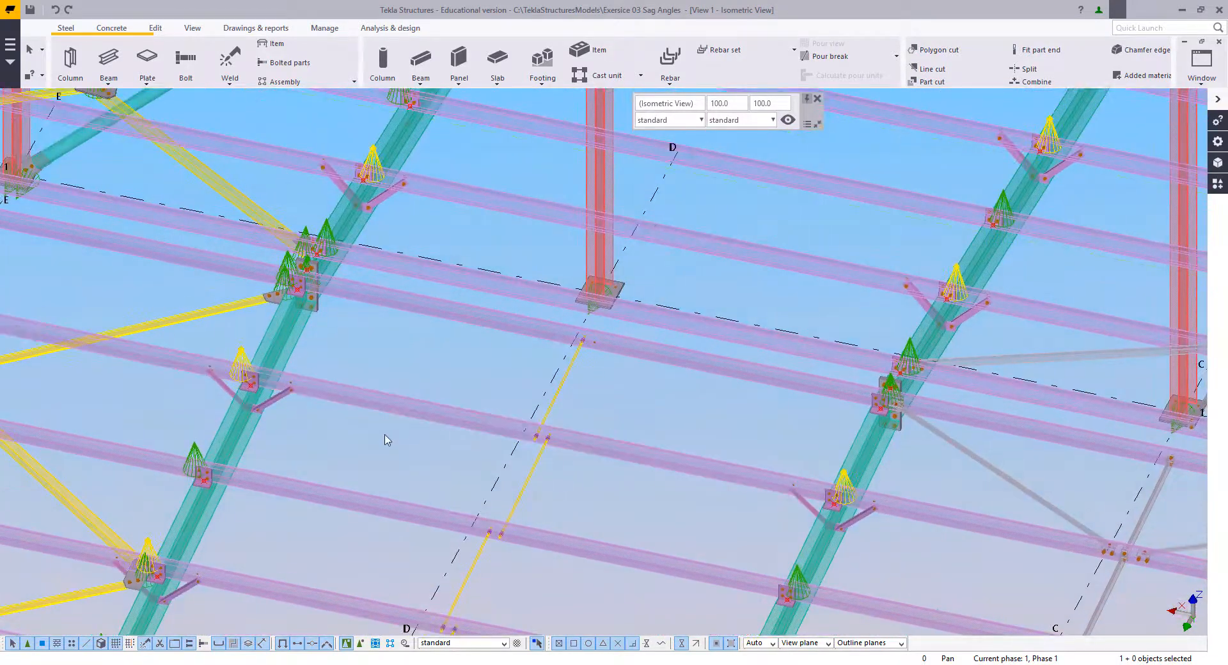
pyautogui.moveTo(511, 384); pyautogui.dragTo(426, 365, button='middle')
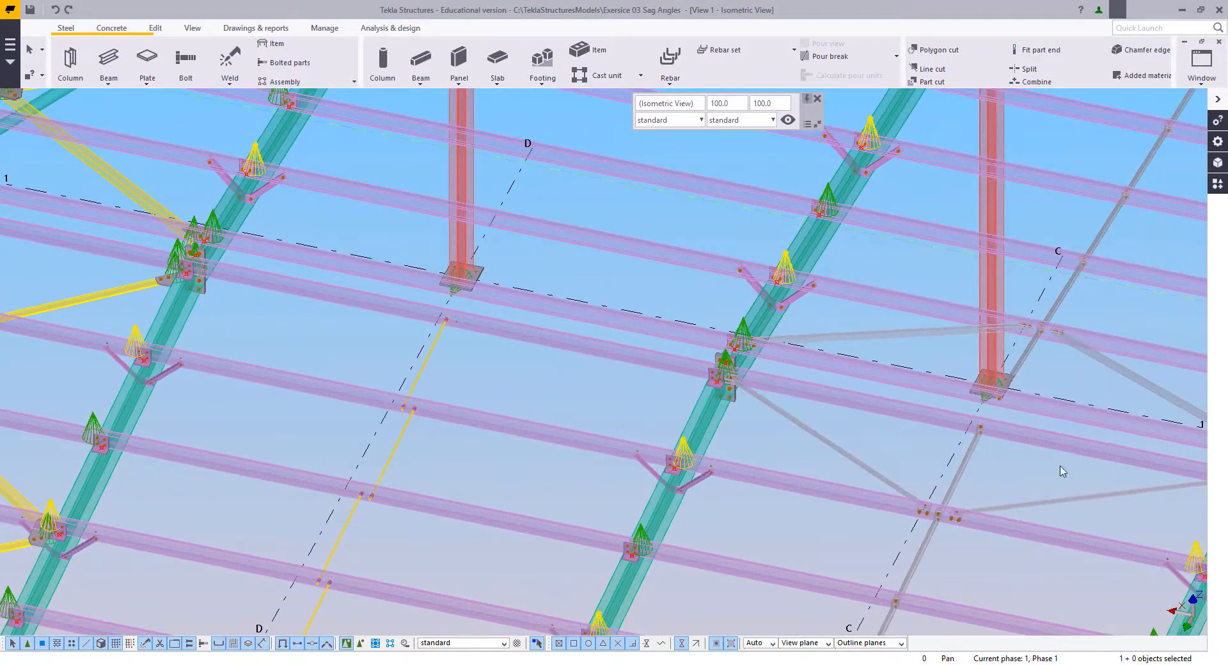
pyautogui.keyDown('ctrl'); pyautogui.moveTo(650, 420); pyautogui.dragTo(538, 285, button='middle'); pyautogui.keyUp('ctrl')
pyautogui.scroll(-3, 490, 367)
pyautogui.moveTo(489, 366); pyautogui.dragTo(535, 267, button='middle')
# Step: Copy the complete sag rod run of bay C–D, with its nuts and bolt groups, one bay across into bay D–E and end the copying
pyautogui.moveTo(503, 232); pyautogui.dragTo(574, 510)
pyautogui.rightClick(516, 163)
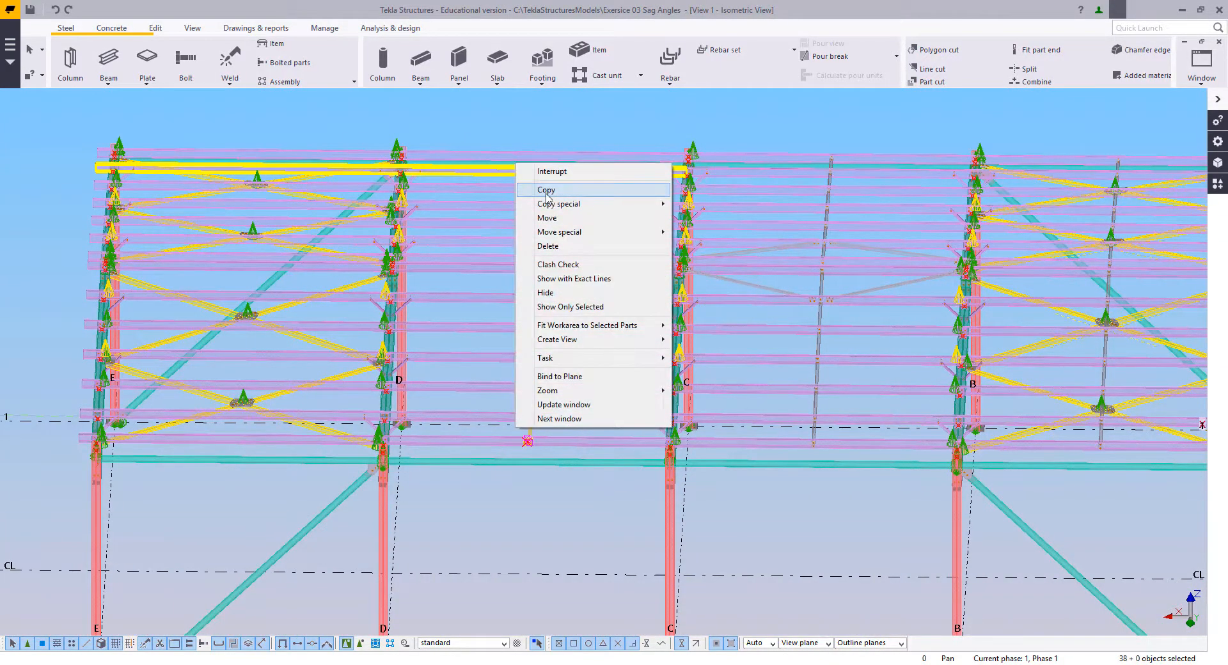
pyautogui.click(546, 191)
pyautogui.keyDown('ctrl'); pyautogui.moveTo(576, 256); pyautogui.dragTo(564, 337, button='middle'); pyautogui.keyUp('ctrl')
pyautogui.scroll(4, 527, 485)
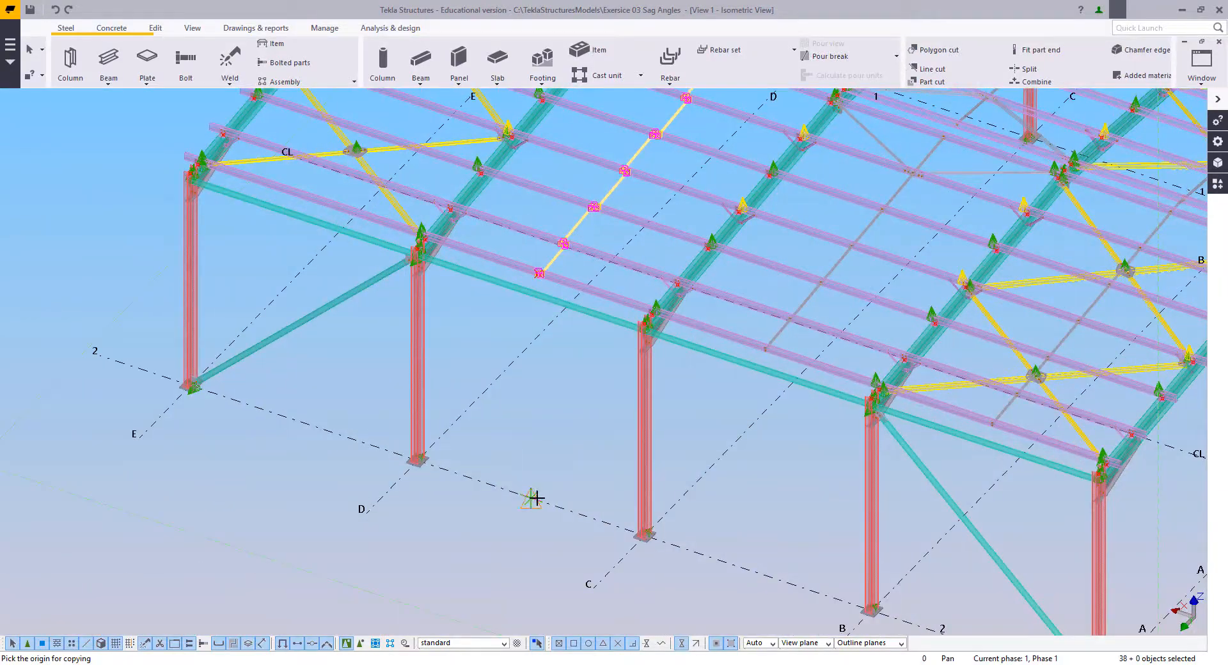
pyautogui.rightClick(280, 237)
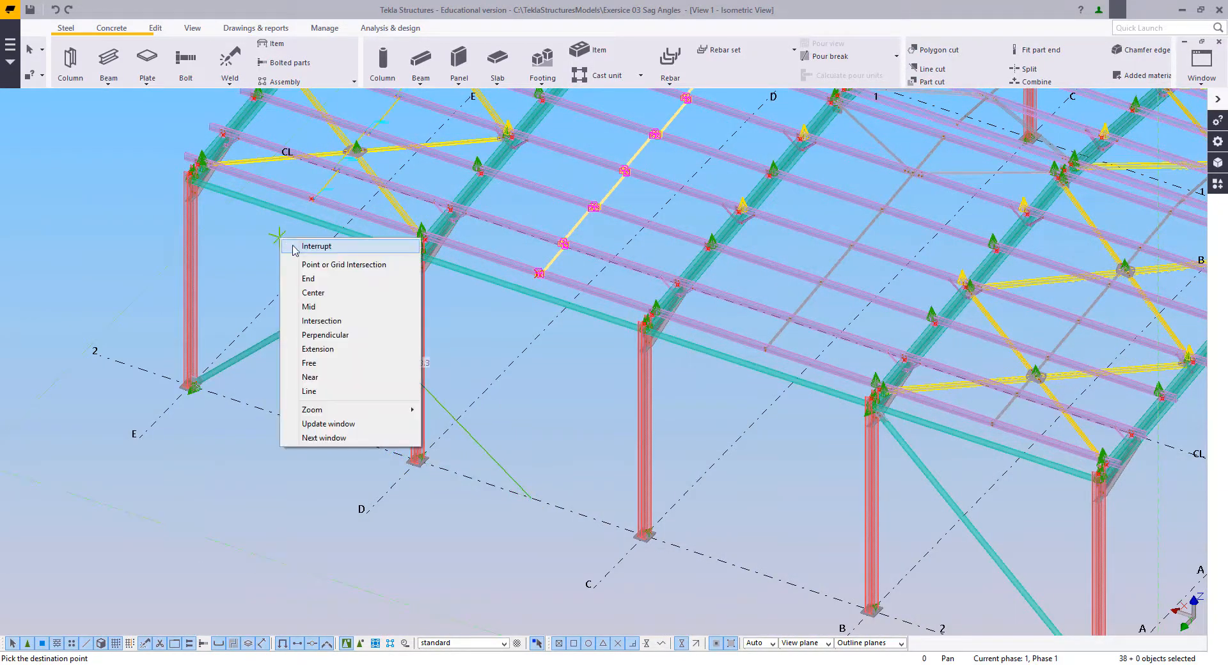
pyautogui.click(296, 246)
# Step: Select the whole copied sag rod run in bay D–E together with its end pieces, nuts and welds
pyautogui.moveTo(300, 244); pyautogui.dragTo(396, 398, button='middle')
pyautogui.scroll(6, 419, 380)
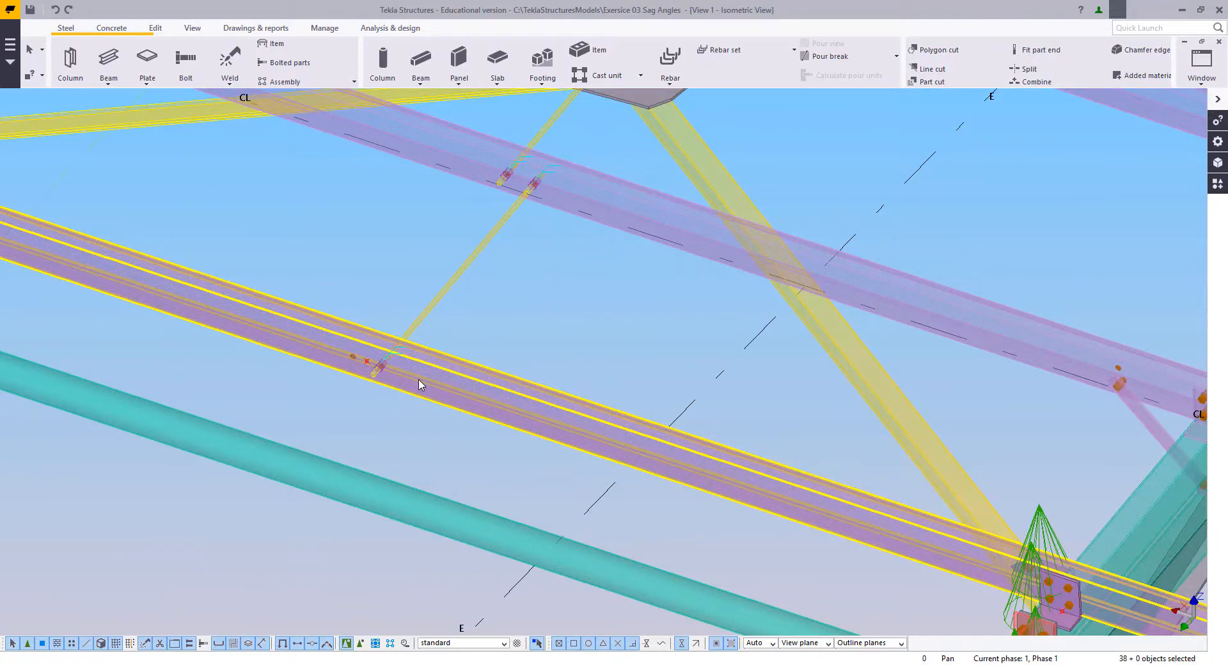
pyautogui.scroll(5, 385, 365)
pyautogui.scroll(-9, 448, 435)
pyautogui.keyDown('ctrl'); pyautogui.moveTo(474, 456); pyautogui.dragTo(557, 339, button='middle'); pyautogui.keyUp('ctrl')
pyautogui.scroll(8, 703, 377)
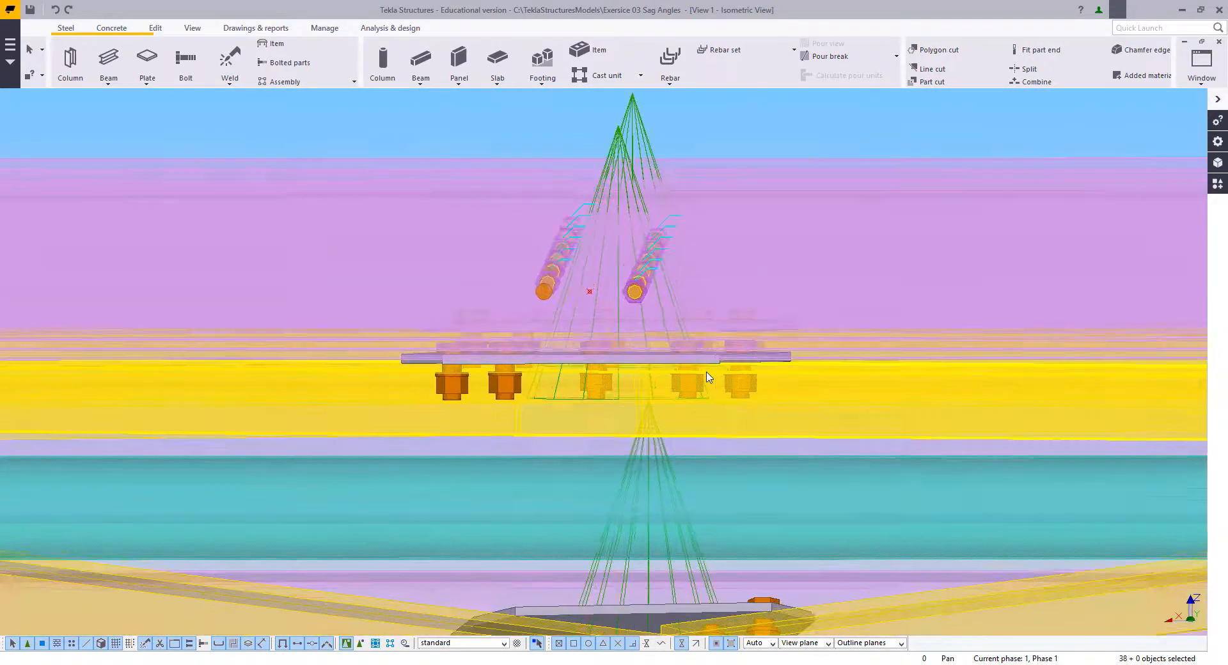
pyautogui.scroll(-5, 707, 372)
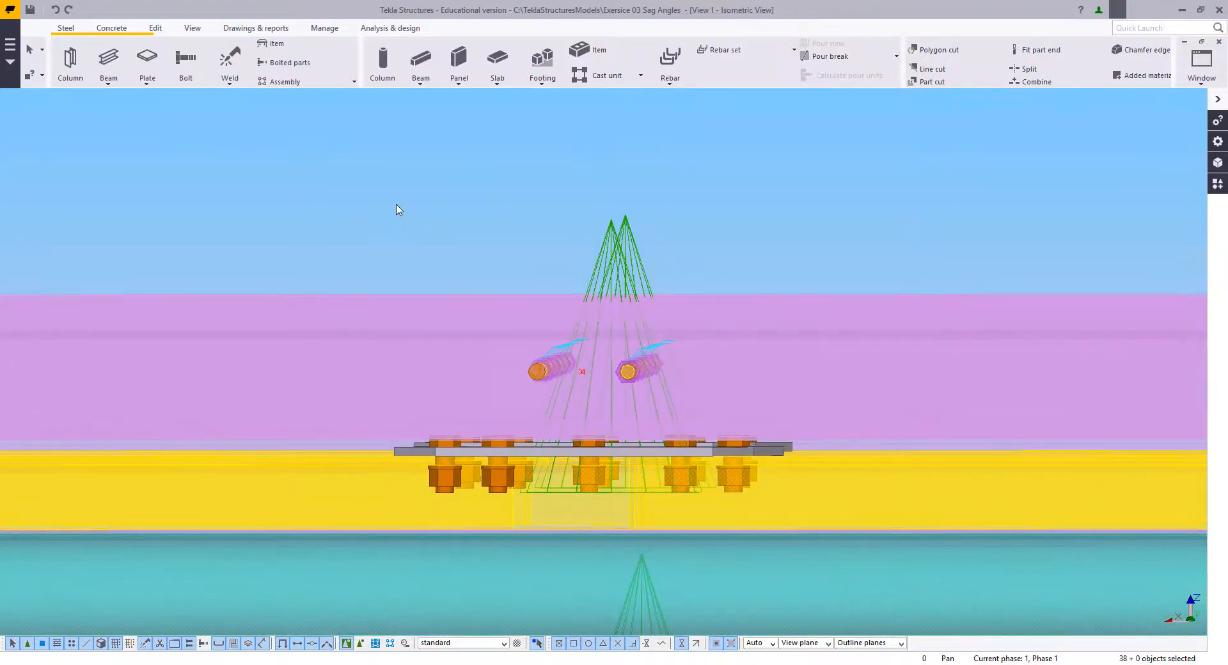
pyautogui.click(684, 433)
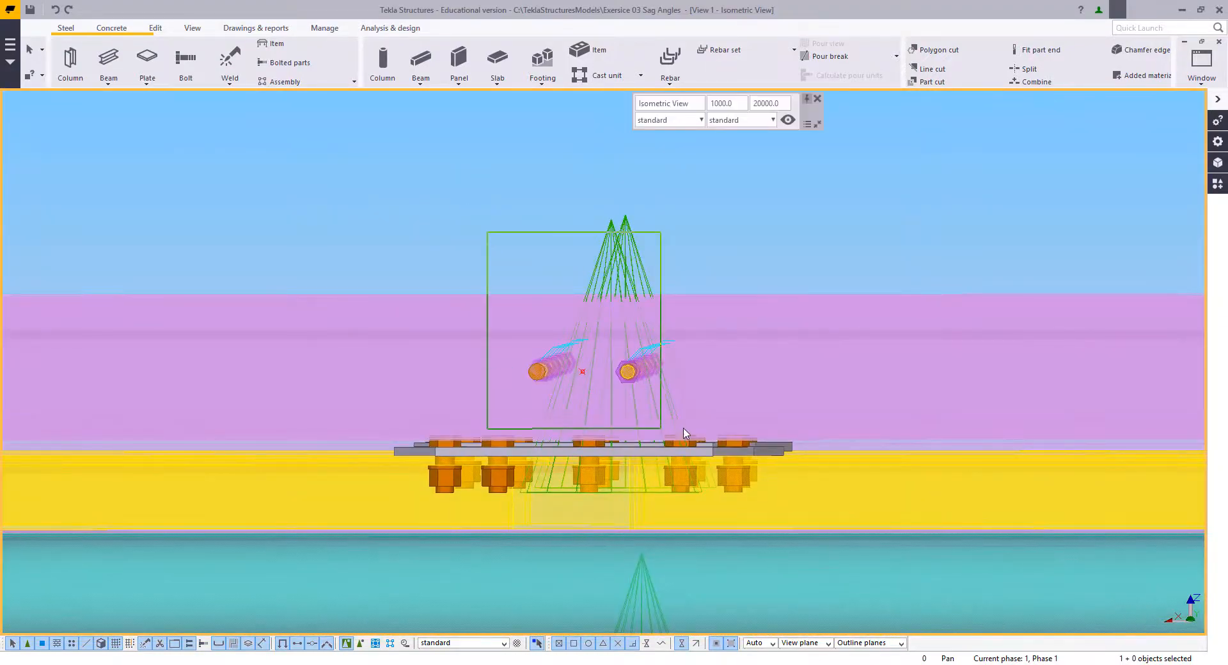
pyautogui.scroll(-10, 619, 338)
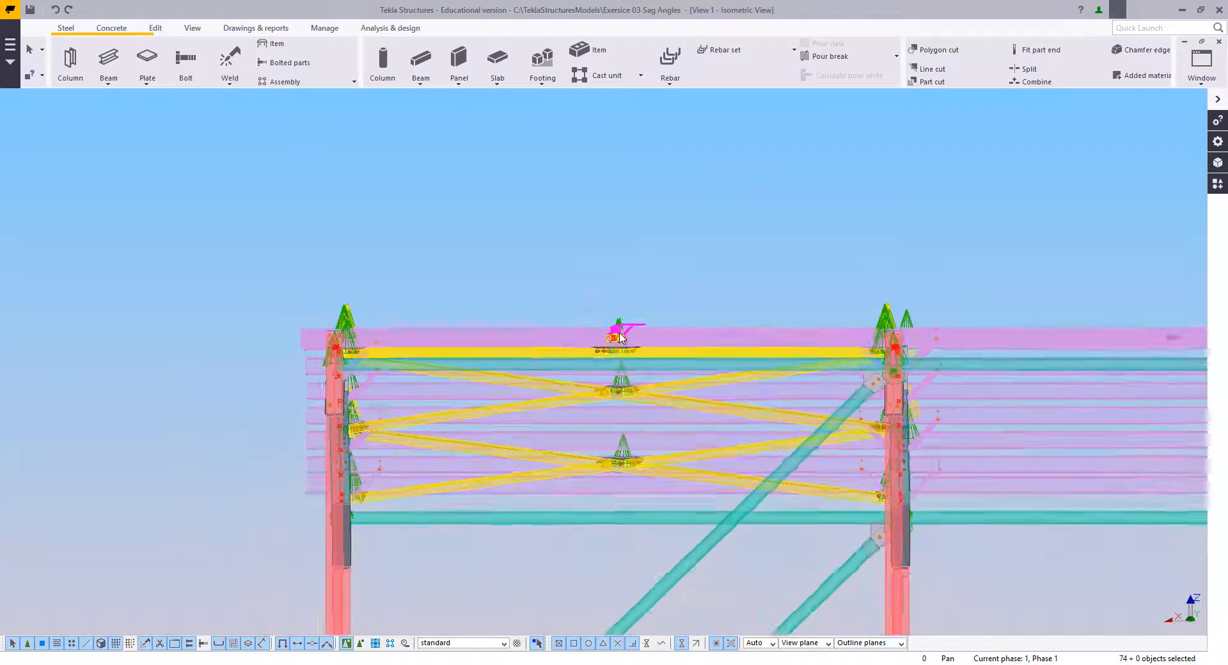
pyautogui.keyDown('ctrl'); pyautogui.moveTo(619, 337); pyautogui.dragTo(512, 482, button='middle'); pyautogui.keyUp('ctrl')
pyautogui.scroll(-3, 510, 448)
pyautogui.moveTo(666, 175); pyautogui.dragTo(578, 269, button='middle')
pyautogui.scroll(3, 580, 405)
pyautogui.moveTo(570, 356); pyautogui.dragTo(562, 318, button='middle')
pyautogui.rightClick(558, 316)
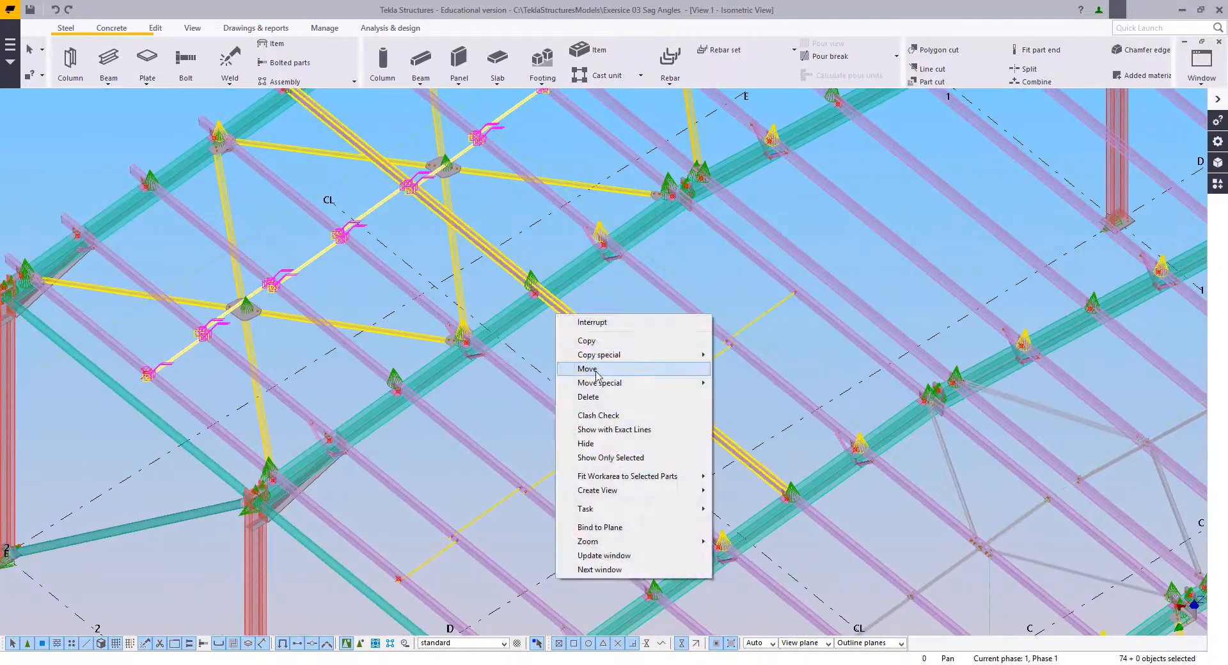
pyautogui.moveTo(636, 356)
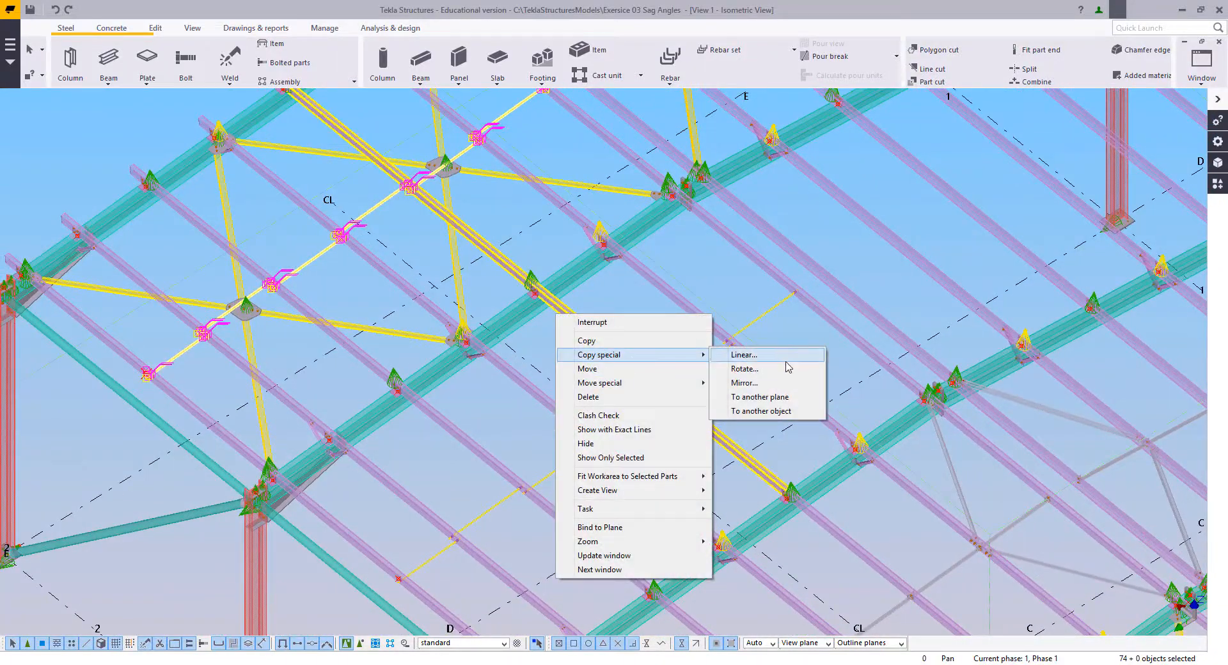
pyautogui.click(745, 383)
pyautogui.click(592, 414)
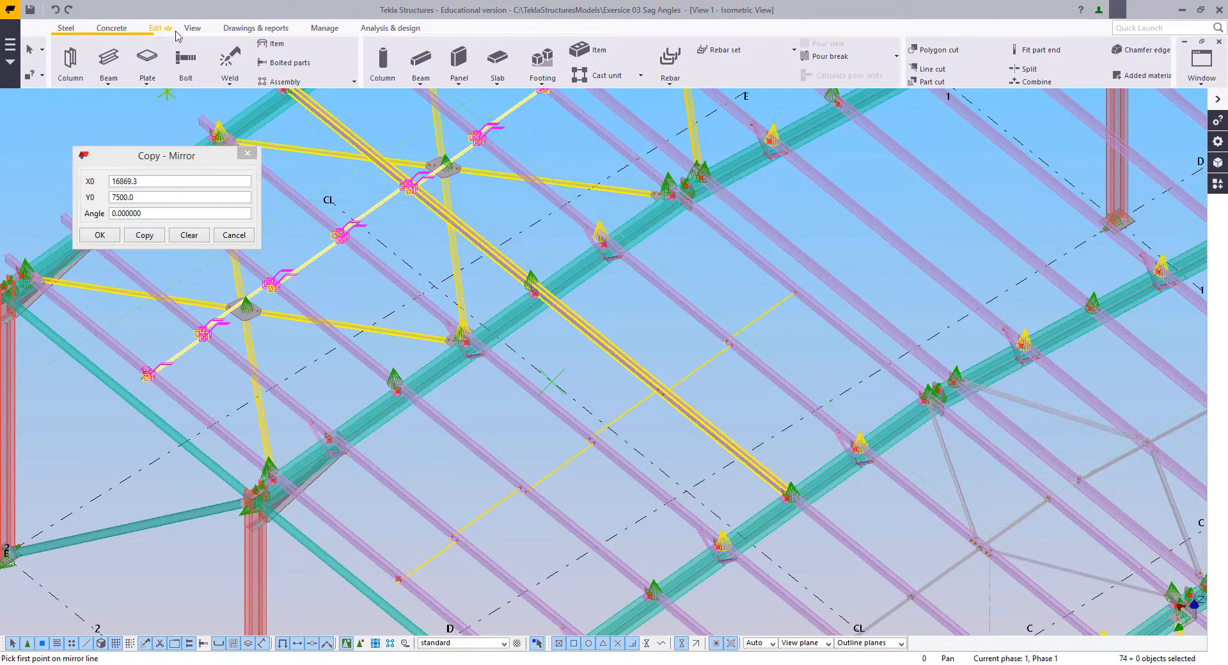
# Step: Set the work plane to the view plane of the isometric view
pyautogui.click(191, 28)
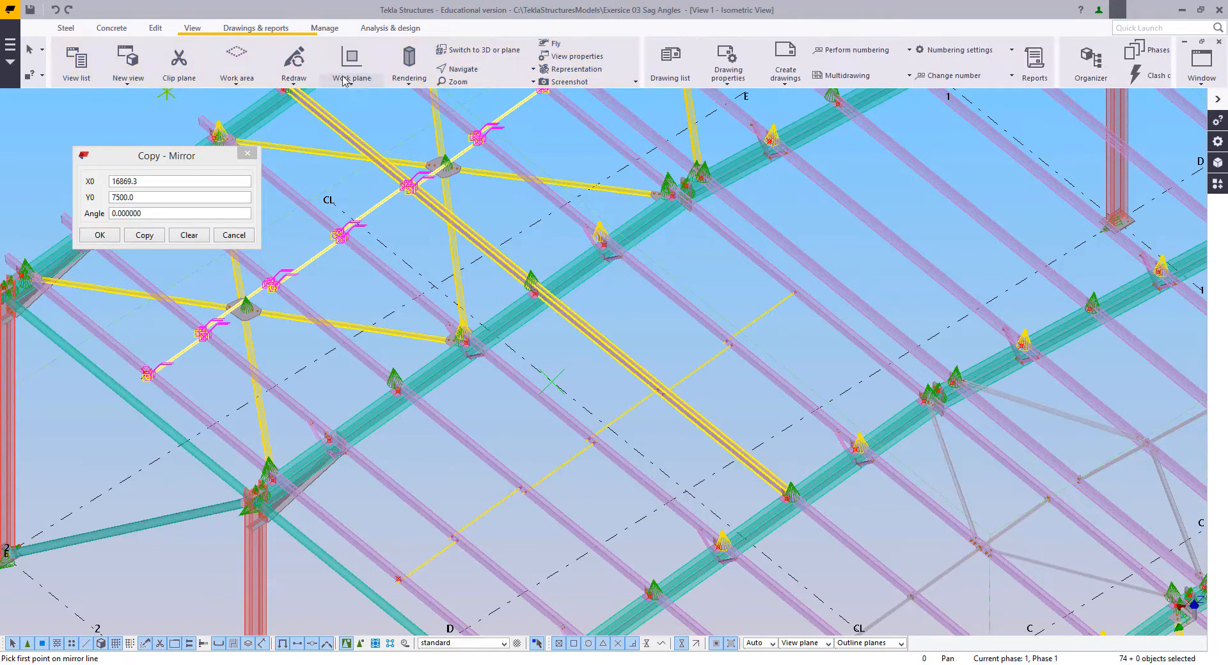
pyautogui.click(351, 67)
pyautogui.click(356, 300)
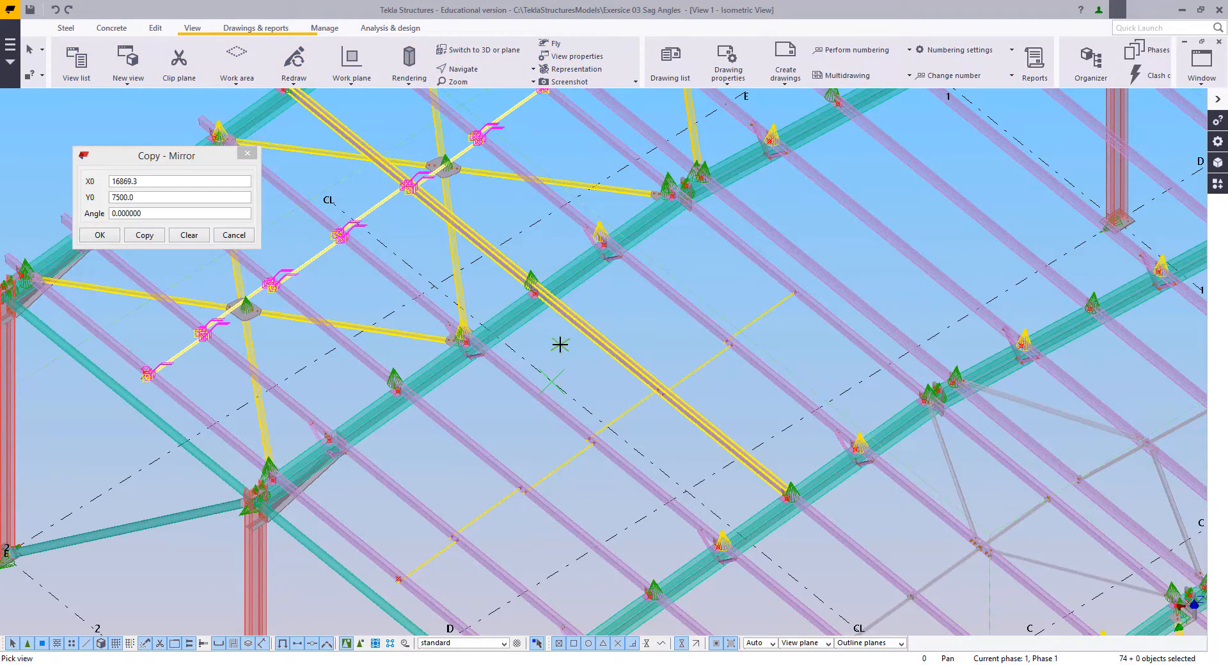
pyautogui.rightClick(559, 344)
pyautogui.click(554, 346)
pyautogui.moveTo(552, 360); pyautogui.dragTo(556, 335, button='middle')
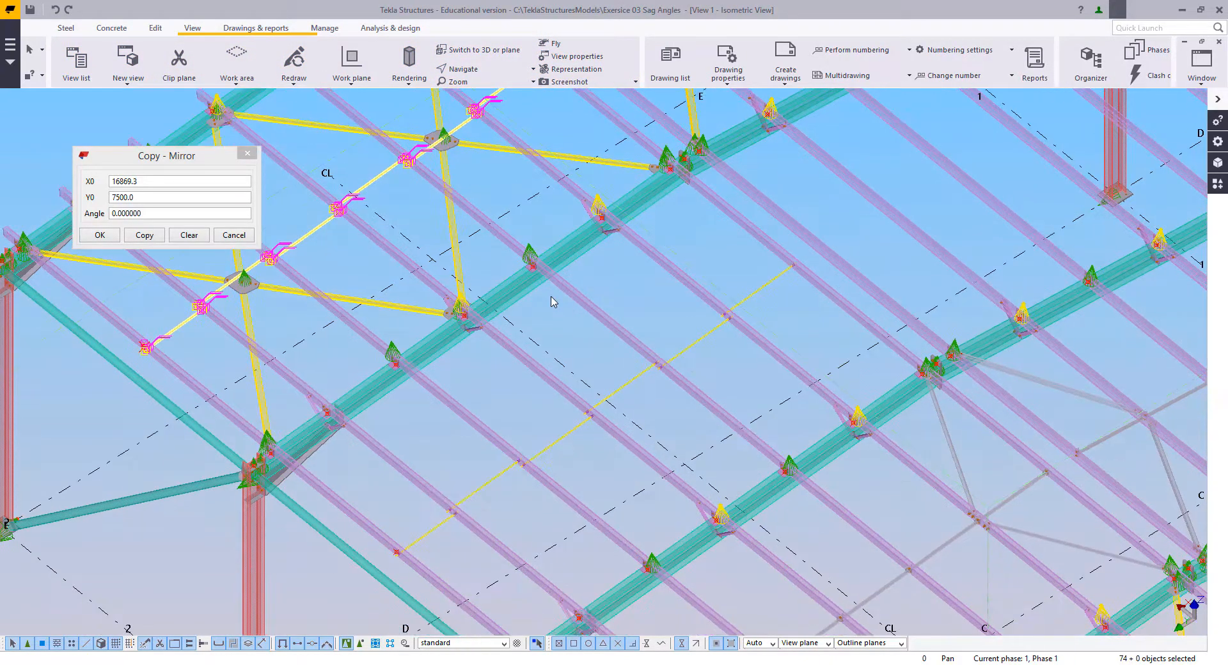
# Step: Mirror-copy the selected sag rods in bay D–E about grid line CL, using Y0 7500 and angle 0, and end the command
pyautogui.rightClick(564, 303)
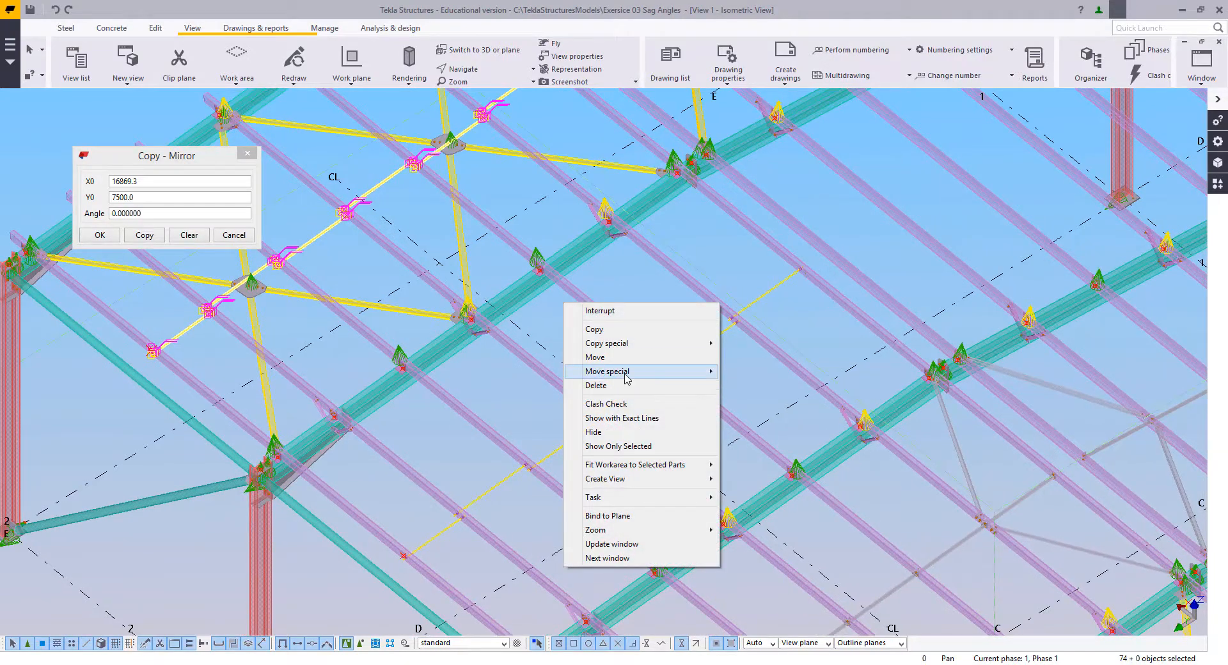
pyautogui.moveTo(632, 345)
pyautogui.click(759, 371)
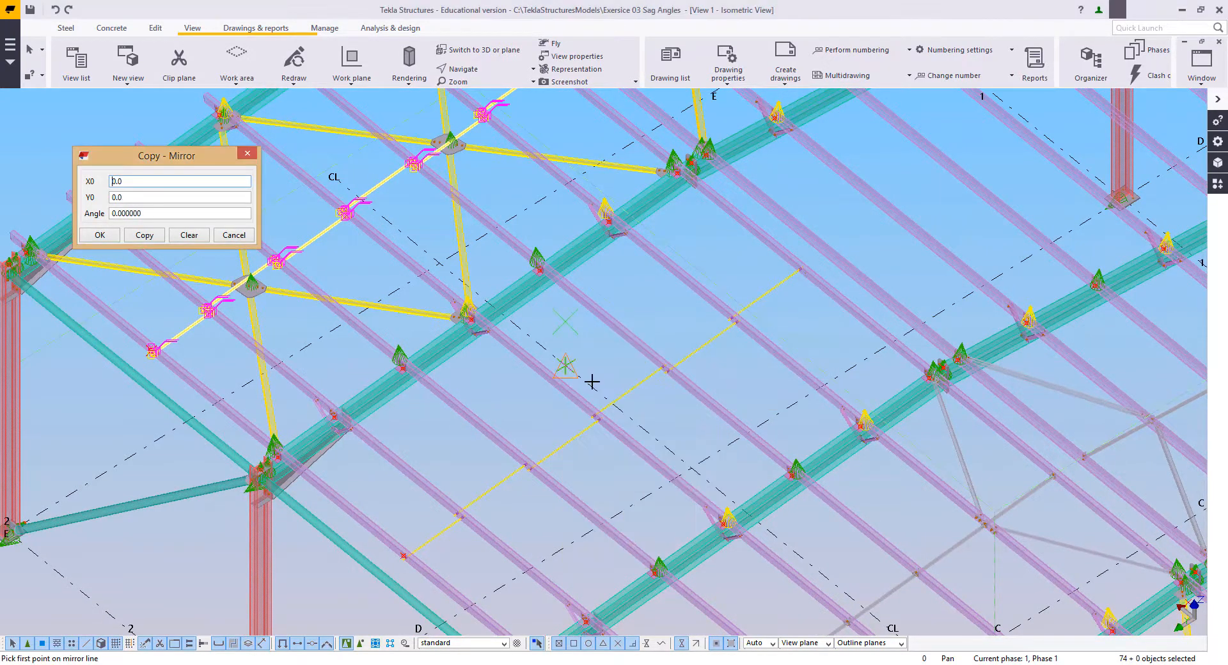
pyautogui.click(138, 237)
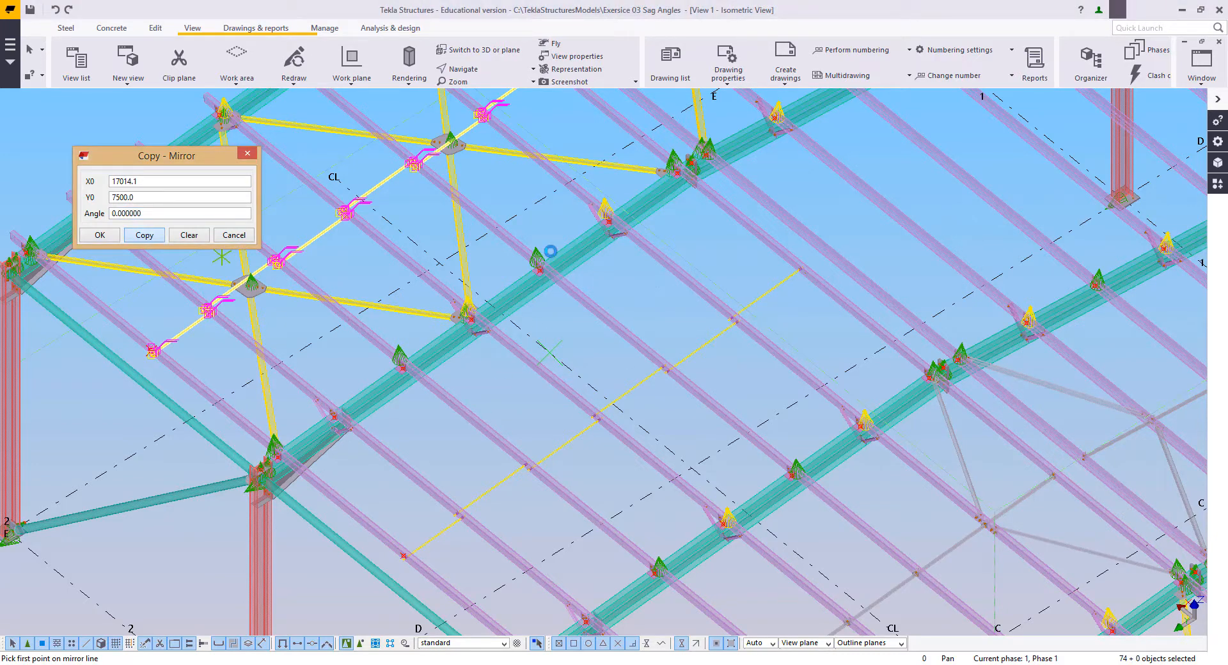
pyautogui.moveTo(551, 251); pyautogui.dragTo(610, 353, button='middle')
pyautogui.scroll(5, 509, 480)
pyautogui.scroll(3, 500, 461)
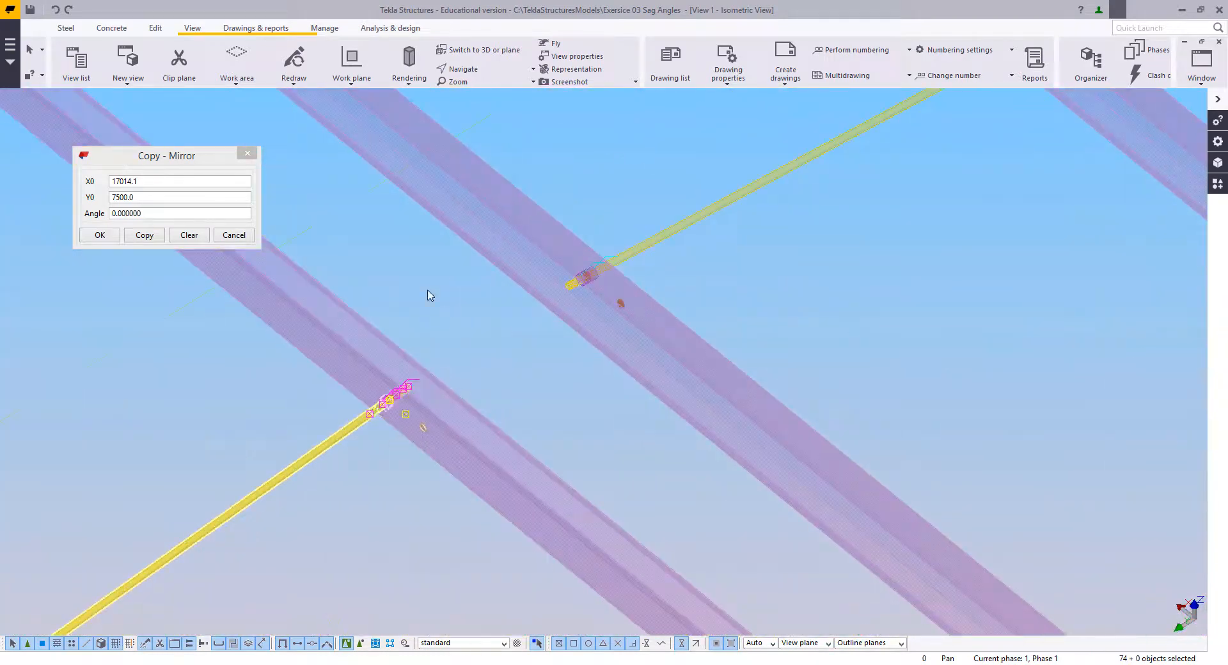
pyautogui.rightClick(427, 289)
pyautogui.click(460, 318)
pyautogui.rightClick(431, 257)
pyautogui.click(448, 266)
pyautogui.click(464, 334)
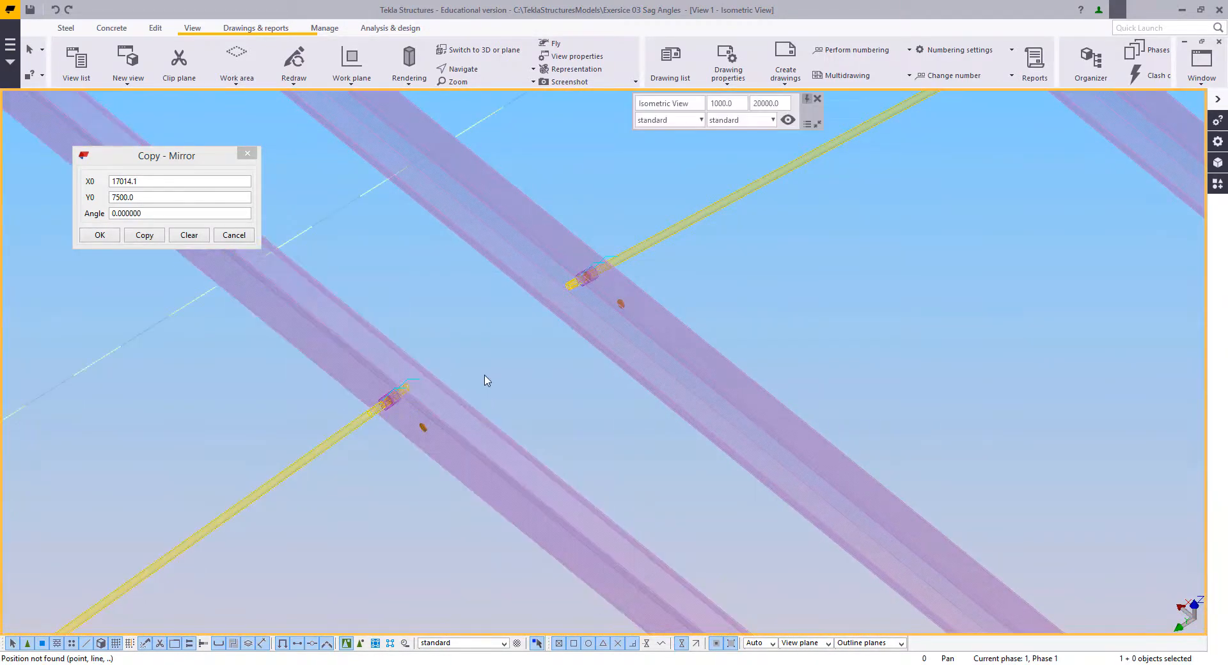
# Step: Examine in plan the sag rod ends and bolt groups either side of grid line CL in bay D–E, including the rod's beam properties
pyautogui.hotkey('ctrl', 'p')
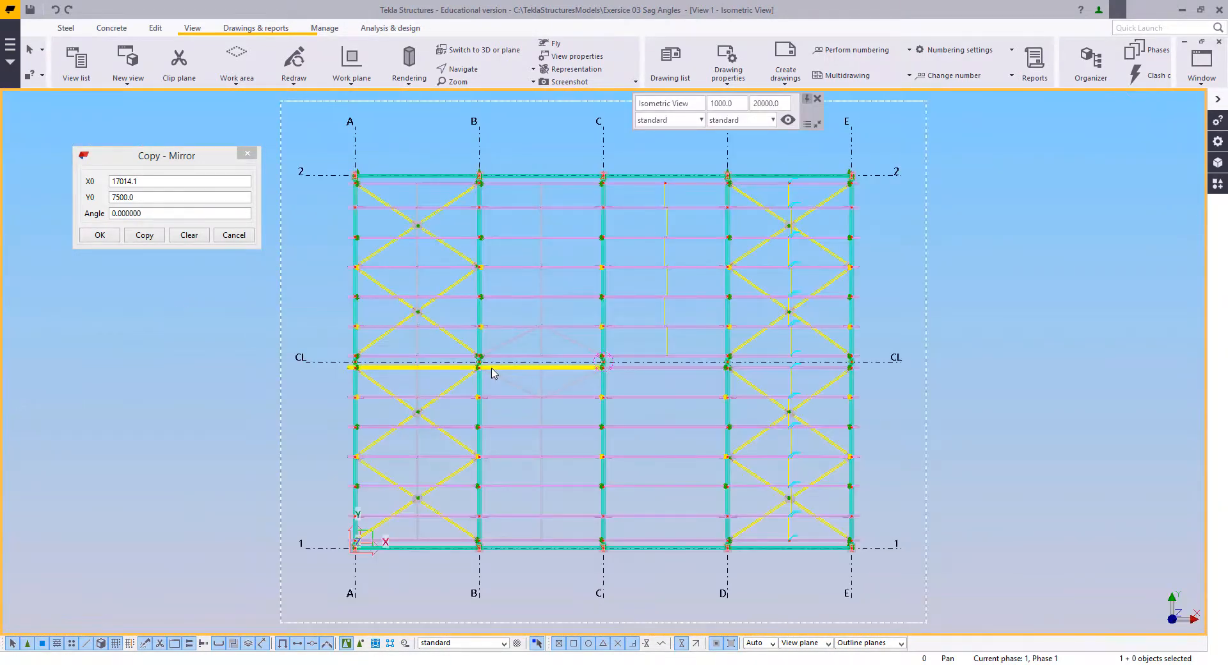
pyautogui.scroll(5, 492, 374)
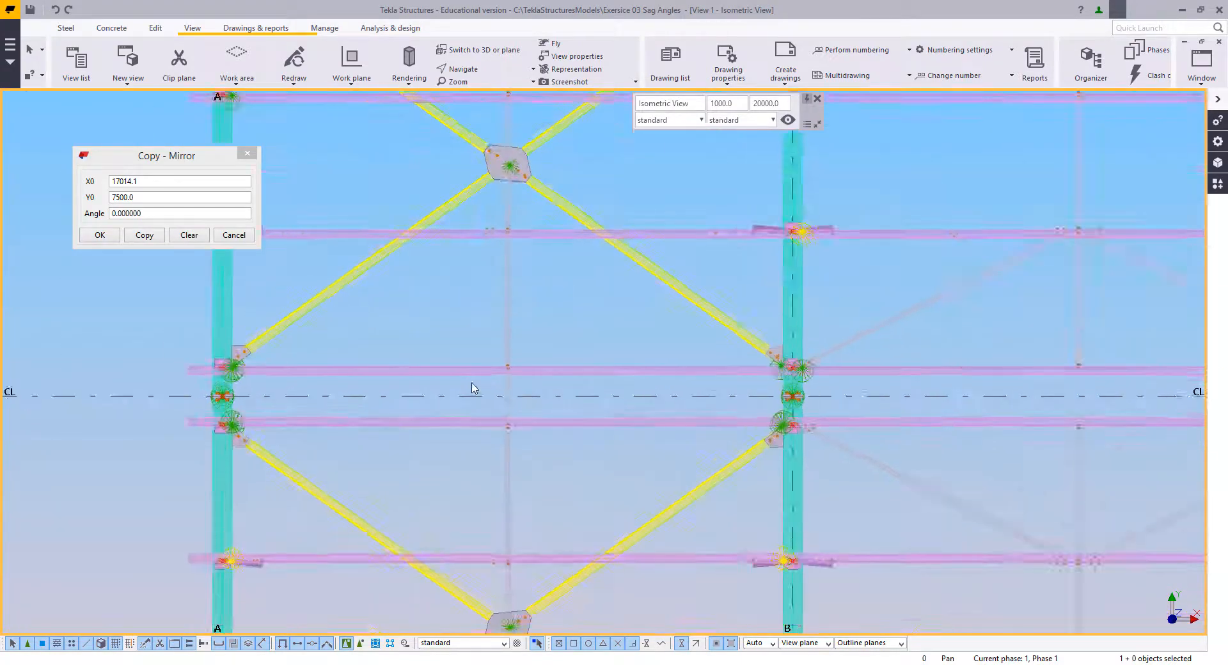
pyautogui.scroll(3, 475, 388)
pyautogui.scroll(-8, 512, 392)
pyautogui.moveTo(828, 416); pyautogui.dragTo(340, 421, button='middle')
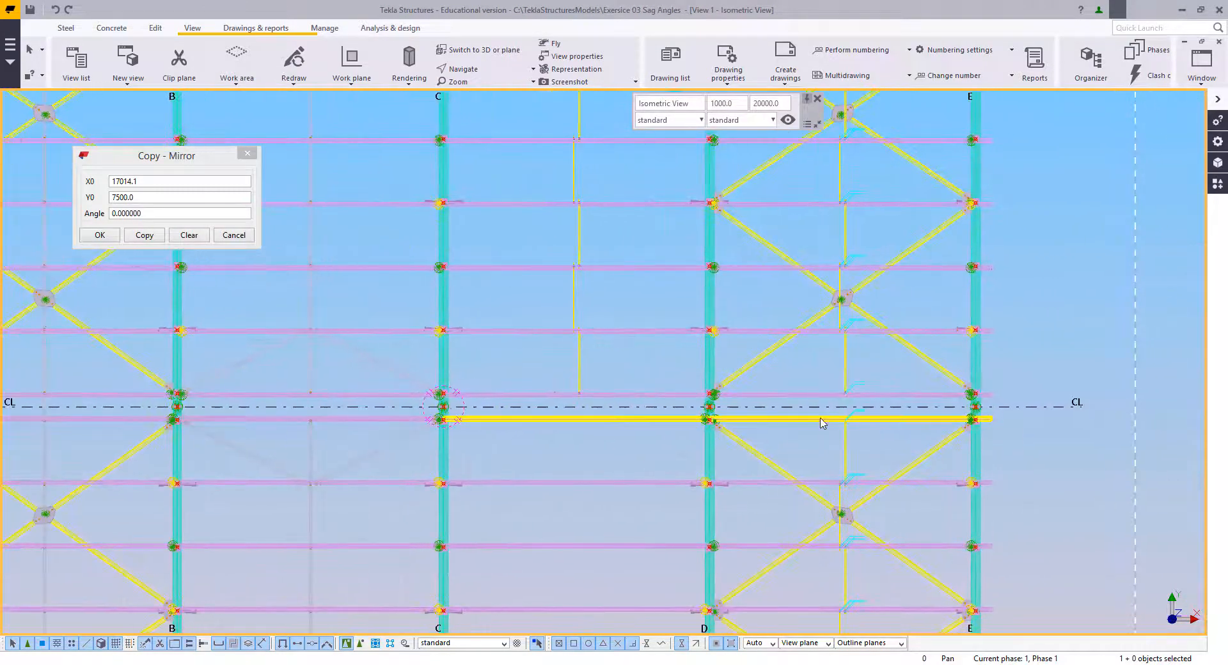
pyautogui.moveTo(822, 423); pyautogui.dragTo(718, 416, button='middle')
pyautogui.scroll(8, 773, 392)
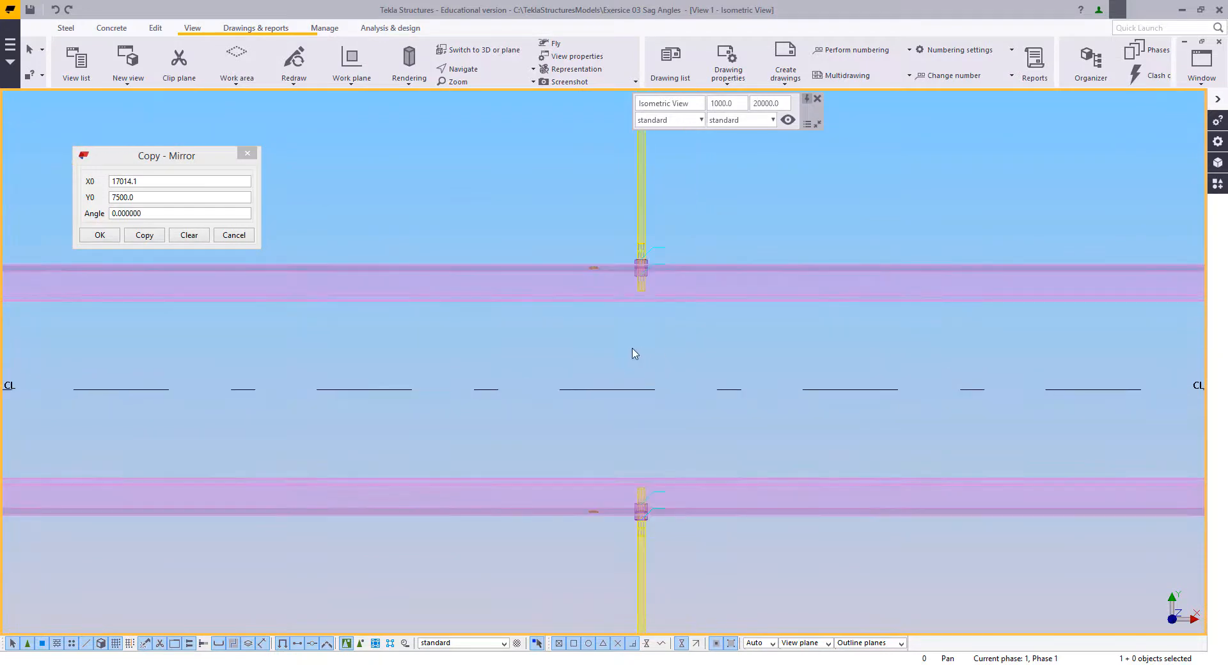
pyautogui.scroll(2, 620, 332)
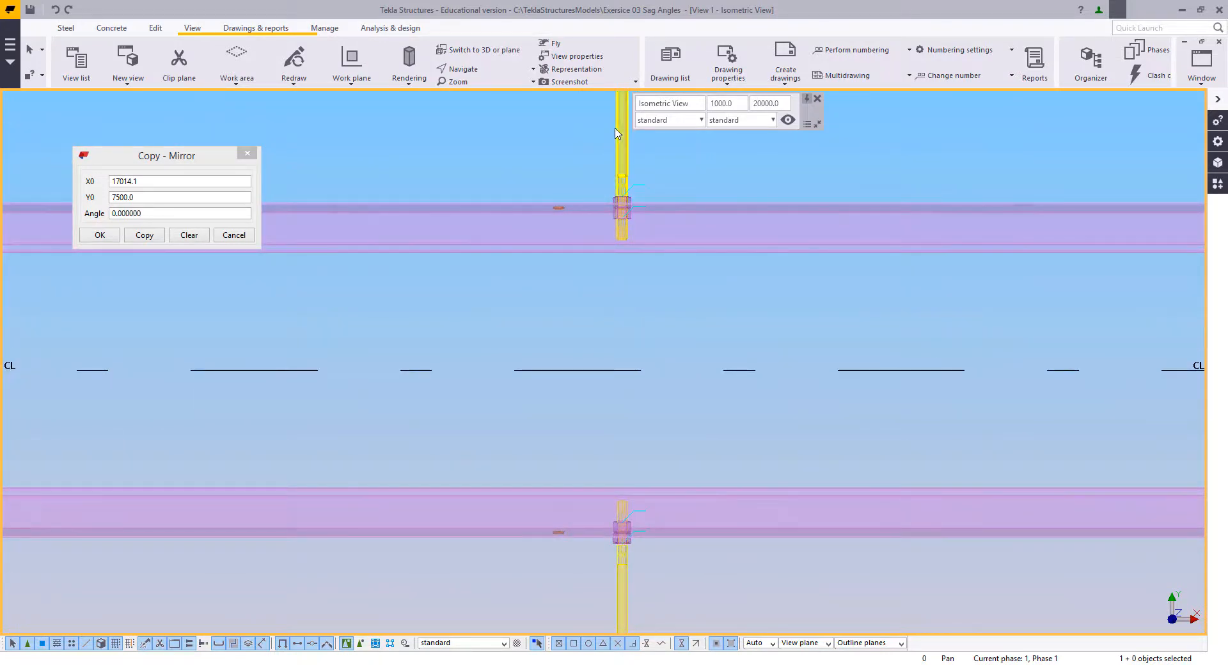
pyautogui.doubleClick(617, 131)
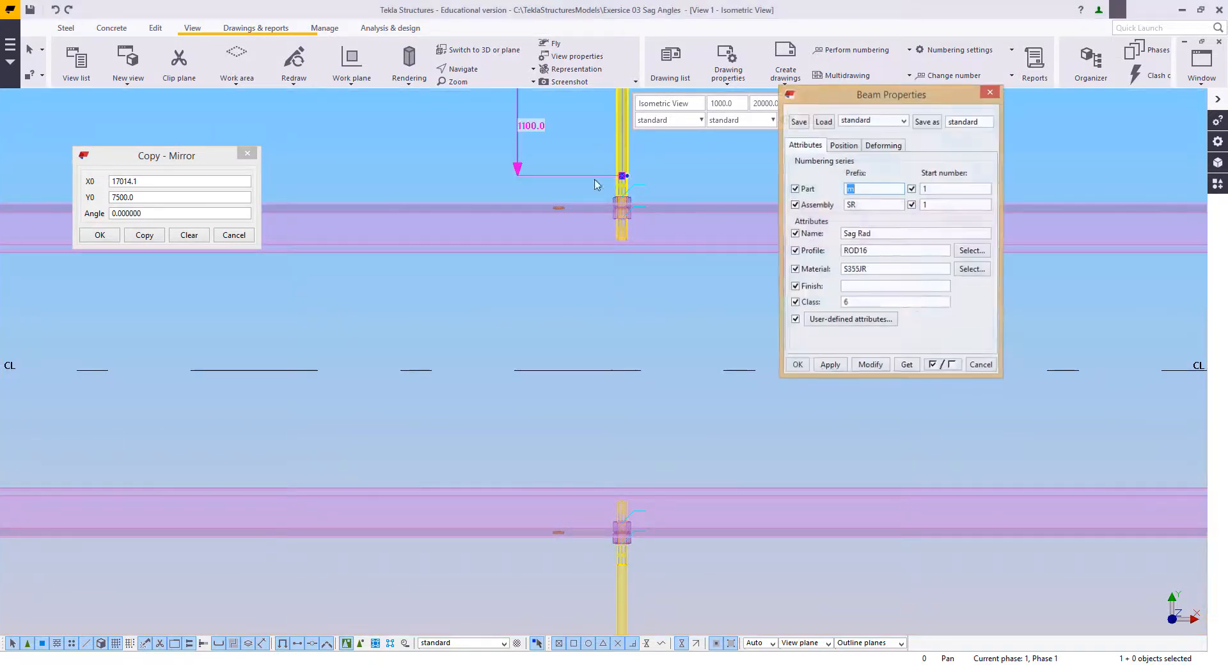
pyautogui.click(981, 366)
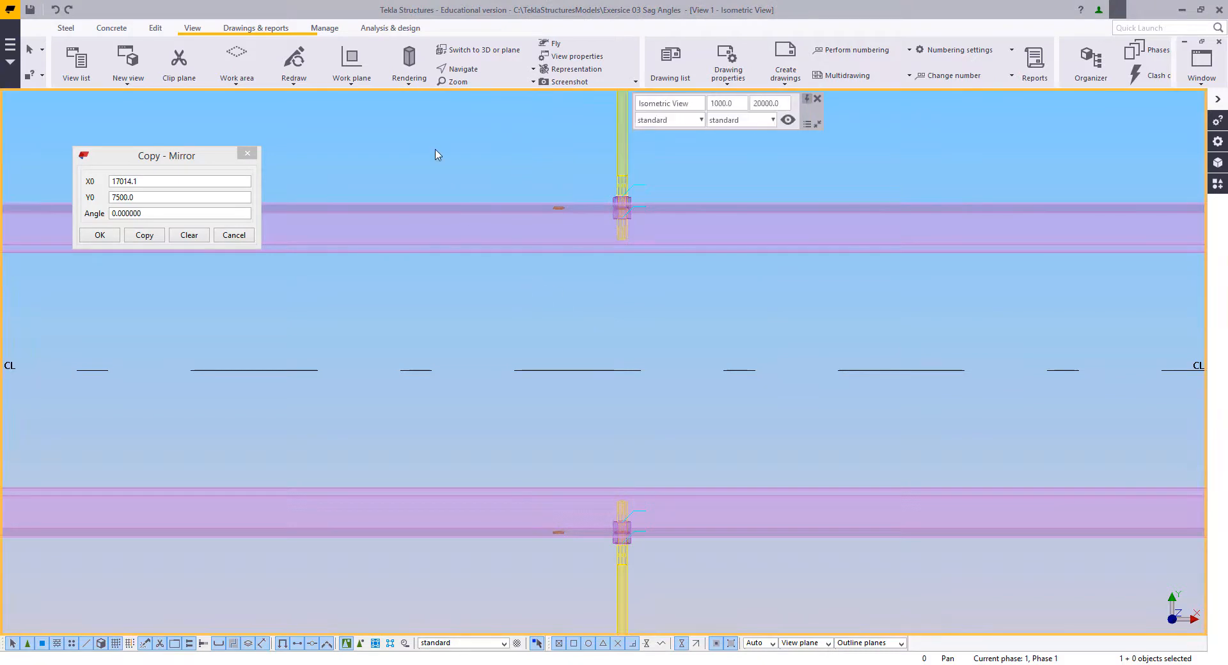
# Step: Create a new view using two points at the bolts on the purlins either side of CL in bay D–E, and open its view properties
pyautogui.click(188, 30)
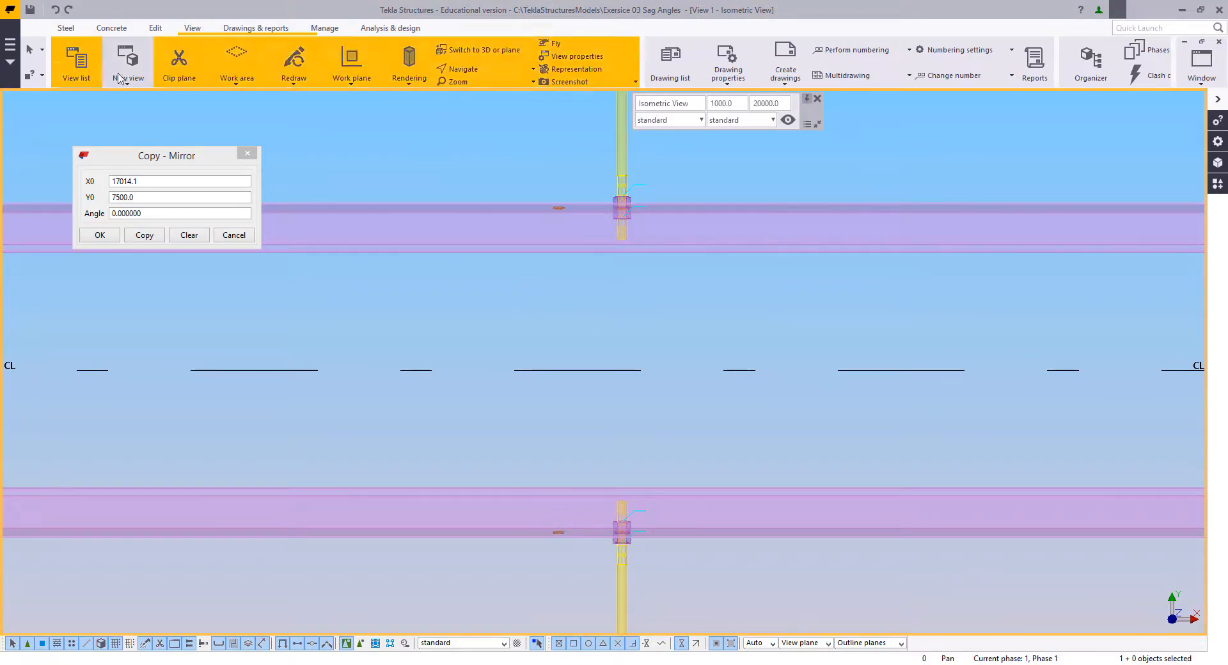
pyautogui.click(128, 64)
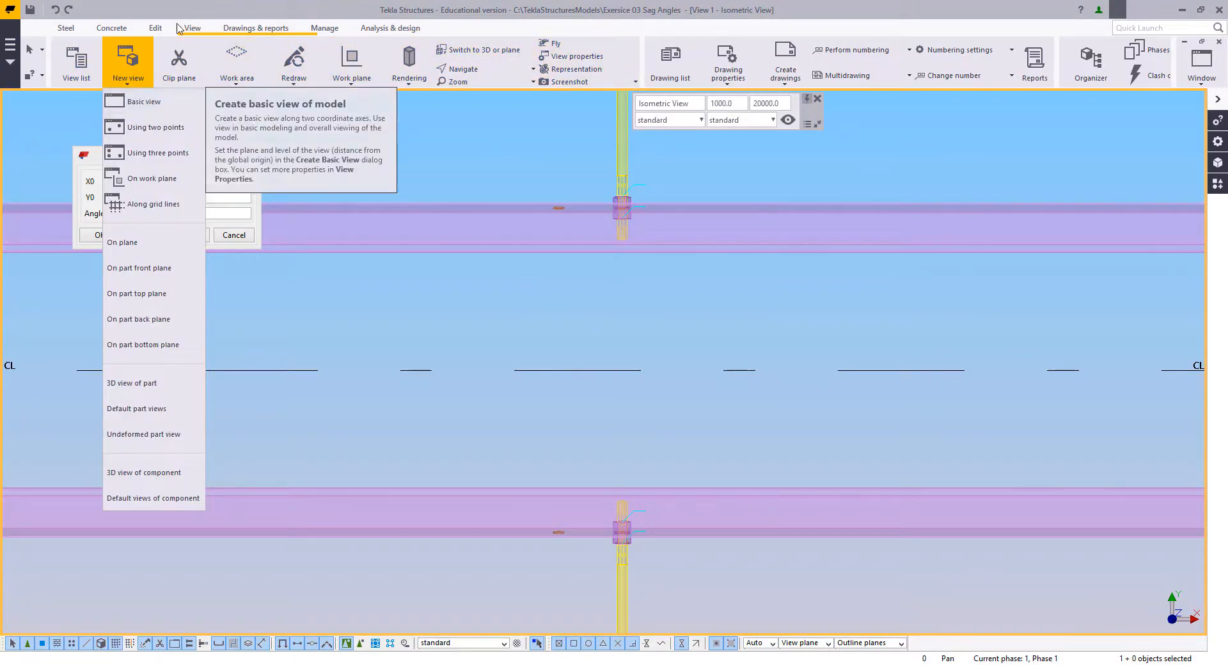
pyautogui.click(143, 128)
pyautogui.moveTo(648, 362); pyautogui.dragTo(619, 413, button='middle')
pyautogui.scroll(5, 551, 274)
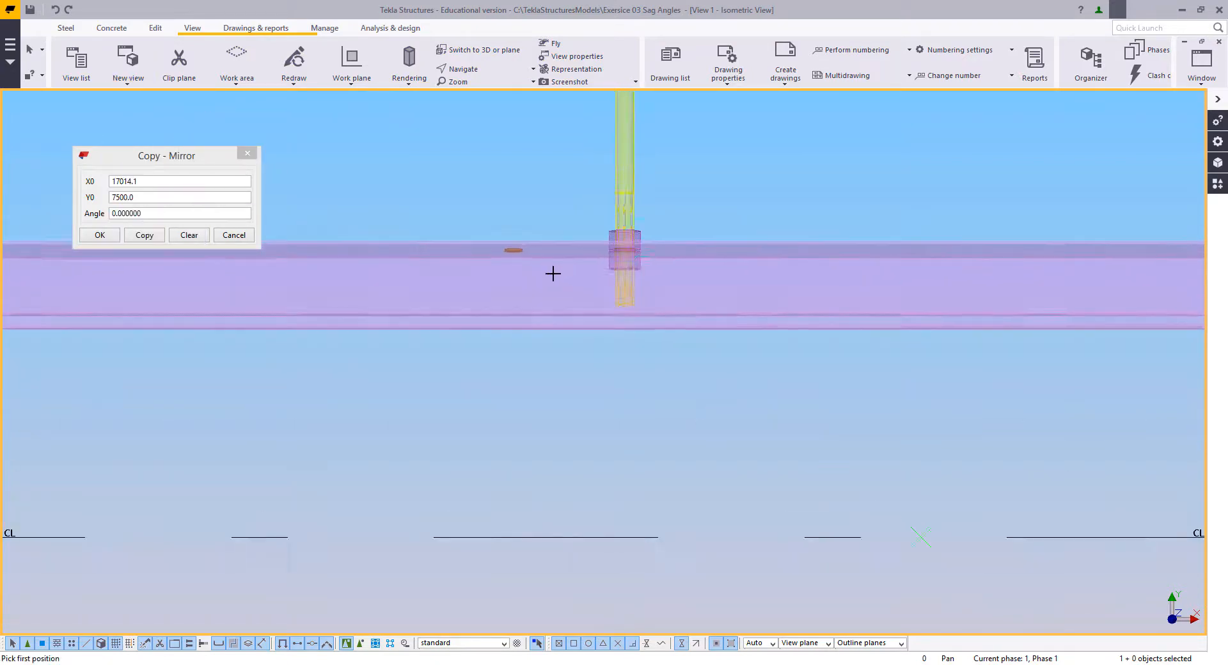
pyautogui.scroll(-4, 582, 112)
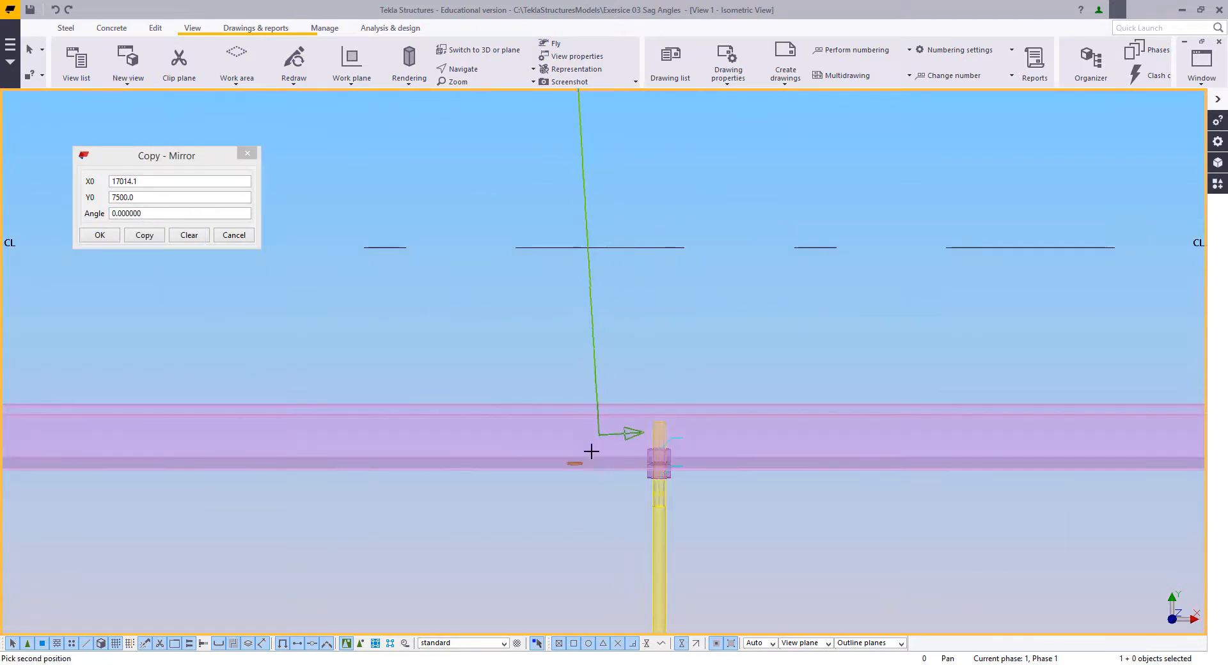
pyautogui.scroll(4, 590, 439)
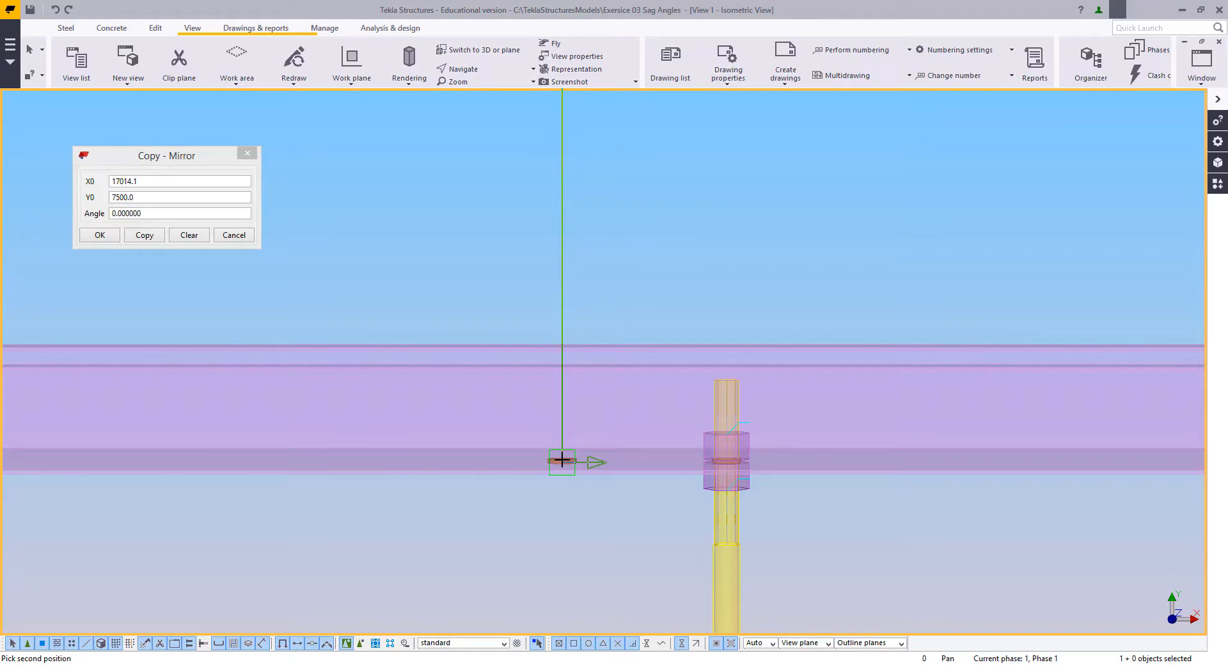
pyautogui.click(563, 370)
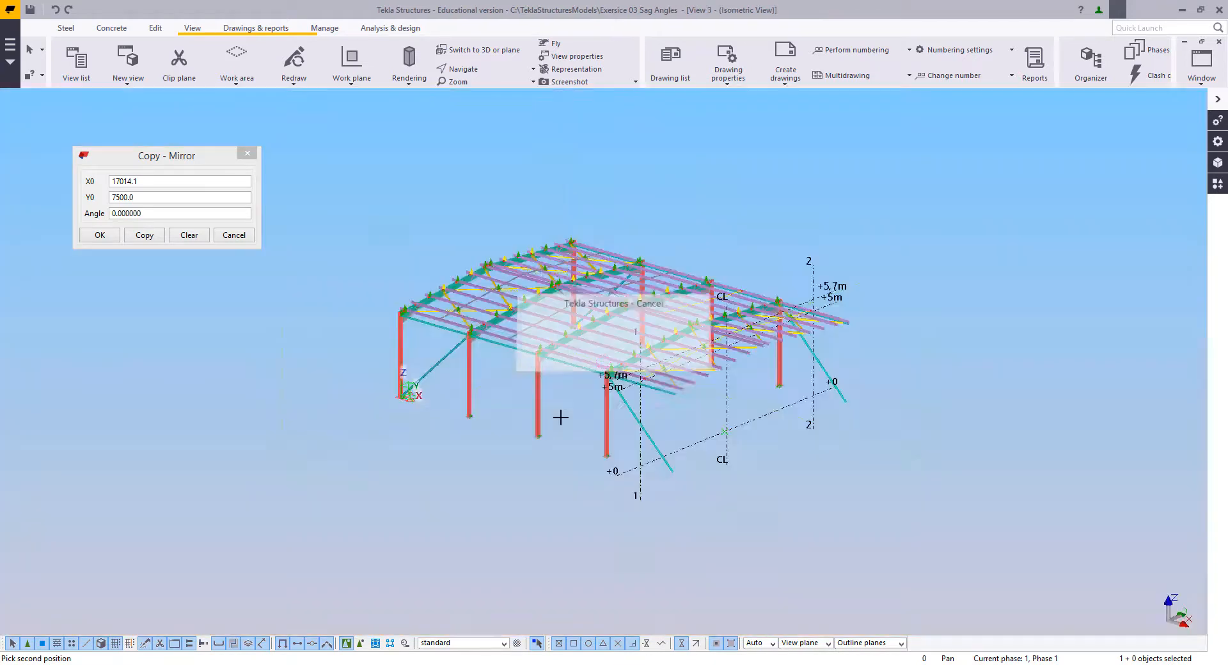
pyautogui.doubleClick(505, 221)
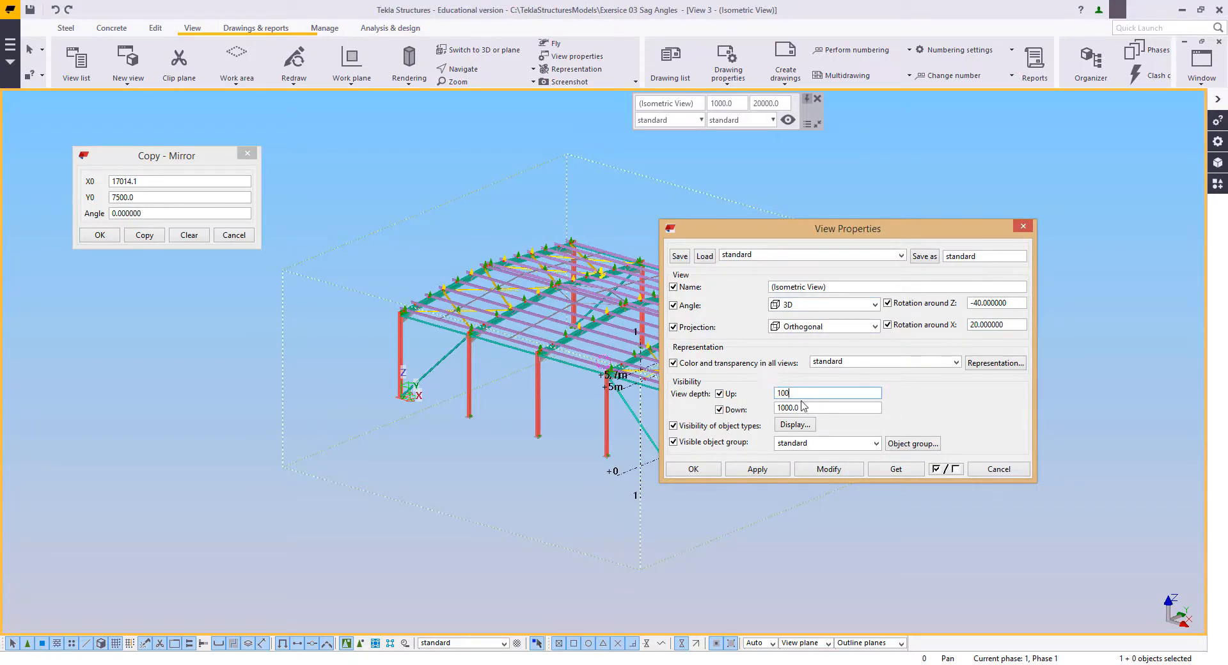
# Step: Set the new view's depth to 100 up and 100 down, and show it in plane view at the ridge
pyautogui.click(804, 472)
pyautogui.click(704, 470)
pyautogui.rightClick(656, 369)
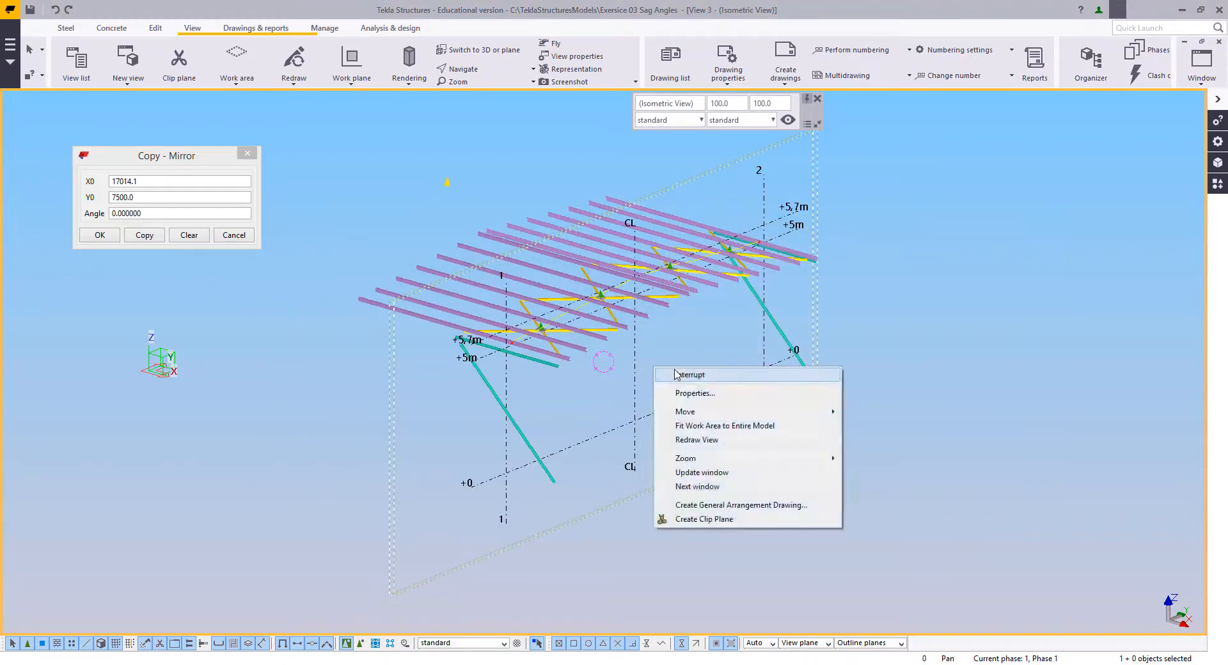
pyautogui.click(677, 375)
pyautogui.hotkey('ctrl', 'p')
pyautogui.scroll(8, 608, 384)
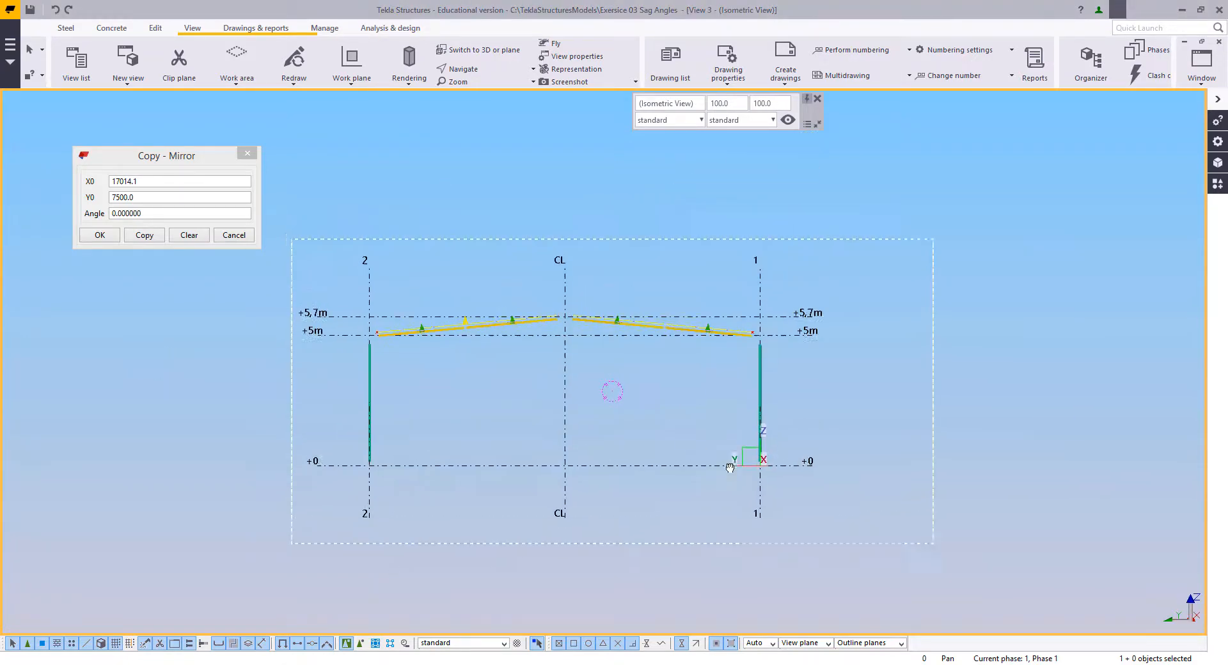
pyautogui.scroll(3, 602, 339)
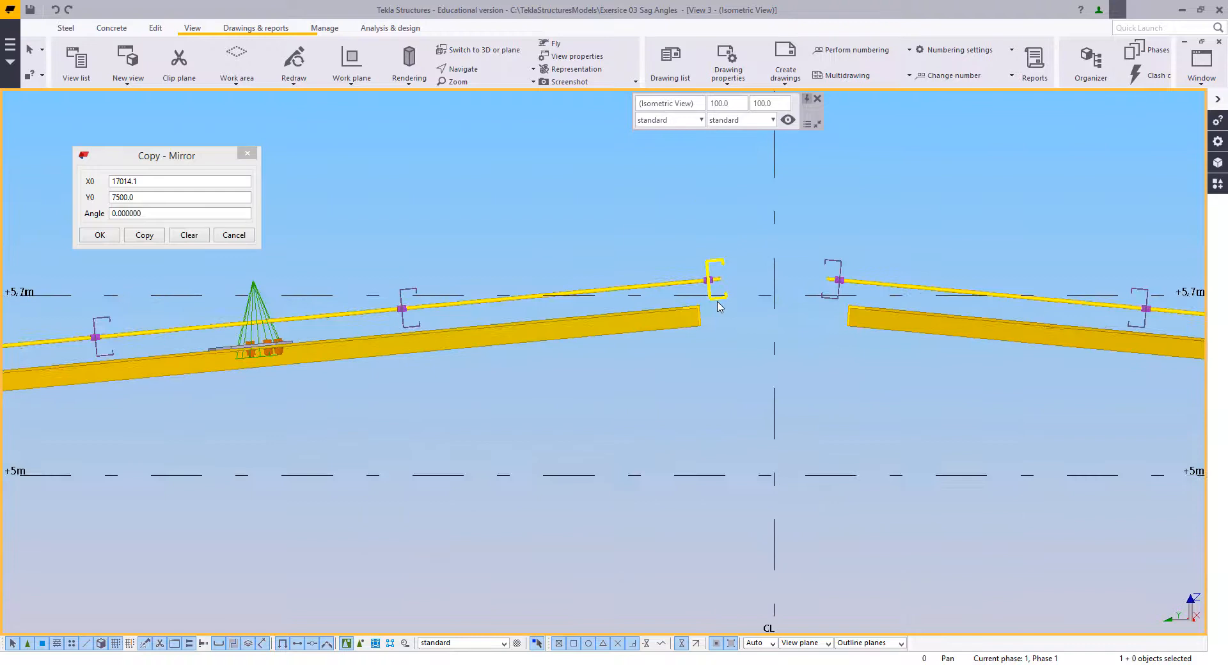
# Step: Load the properties of the existing ROD16 sag rod beside the ridge as the current beam settings
pyautogui.doubleClick(672, 273)
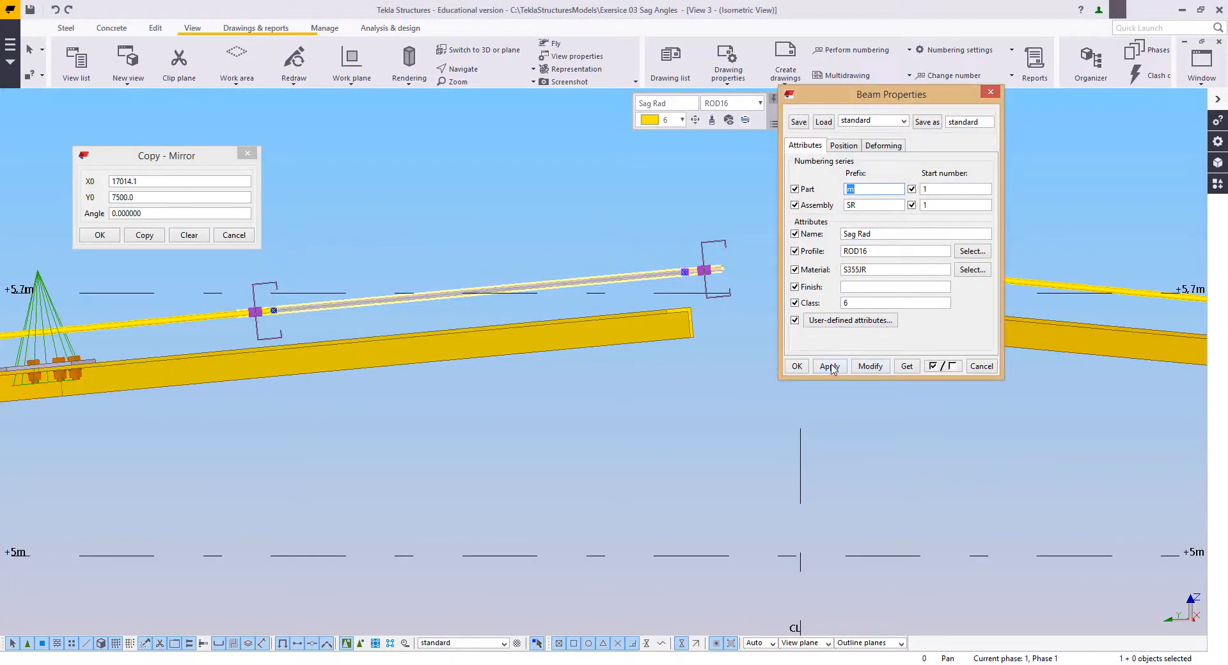
pyautogui.click(793, 369)
pyautogui.moveTo(630, 432); pyautogui.dragTo(473, 487, button='middle')
pyautogui.scroll(2, 648, 324)
pyautogui.rightClick(602, 243)
pyautogui.click(611, 251)
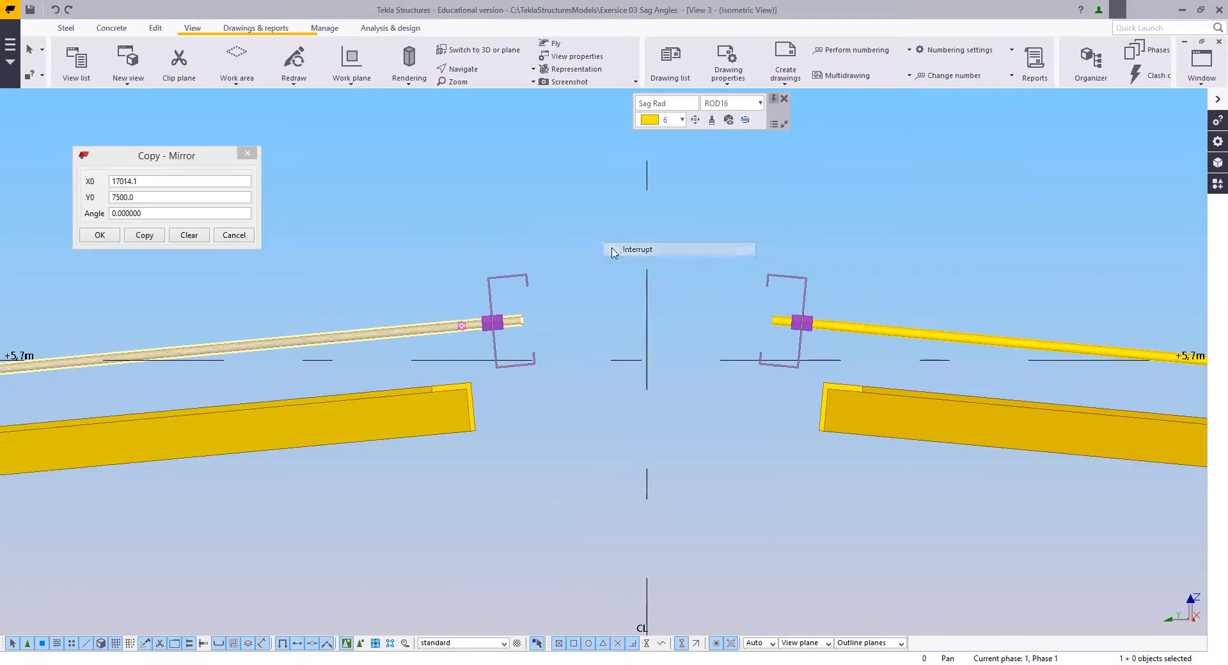
pyautogui.click(561, 279)
# Step: Model a horizontal ROD16 sag rod across grid line CL between the rod connections on the two ridge purlins
pyautogui.scroll(5, 579, 320)
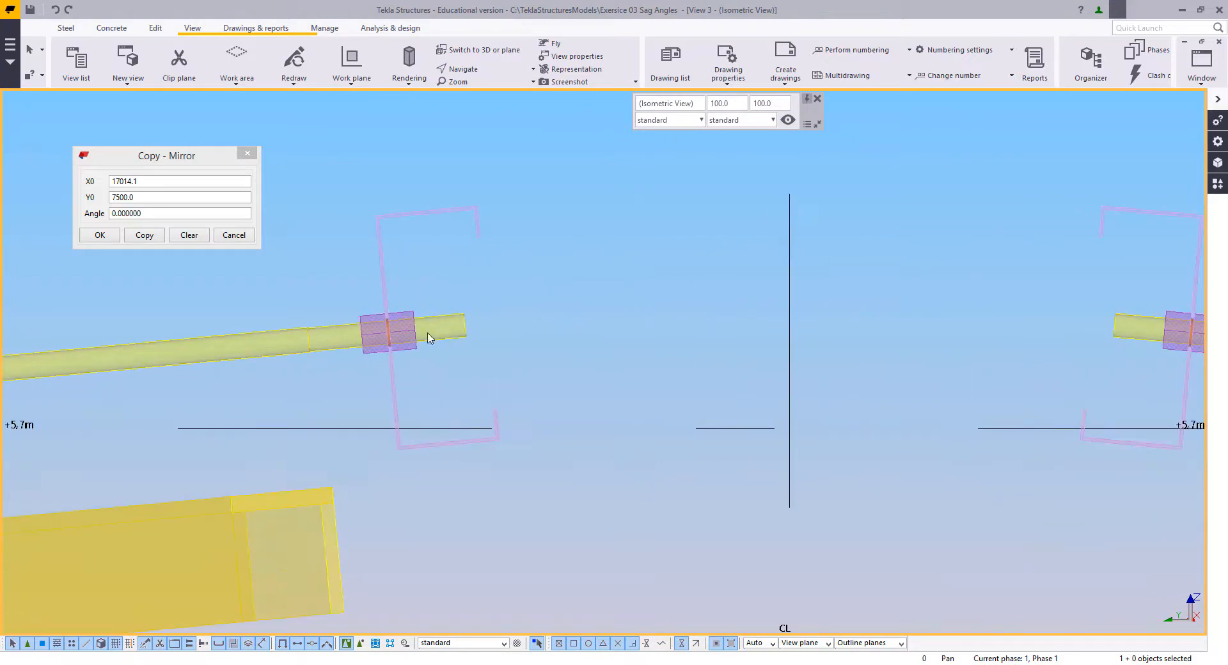
pyautogui.moveTo(522, 302); pyautogui.dragTo(455, 338, button='middle')
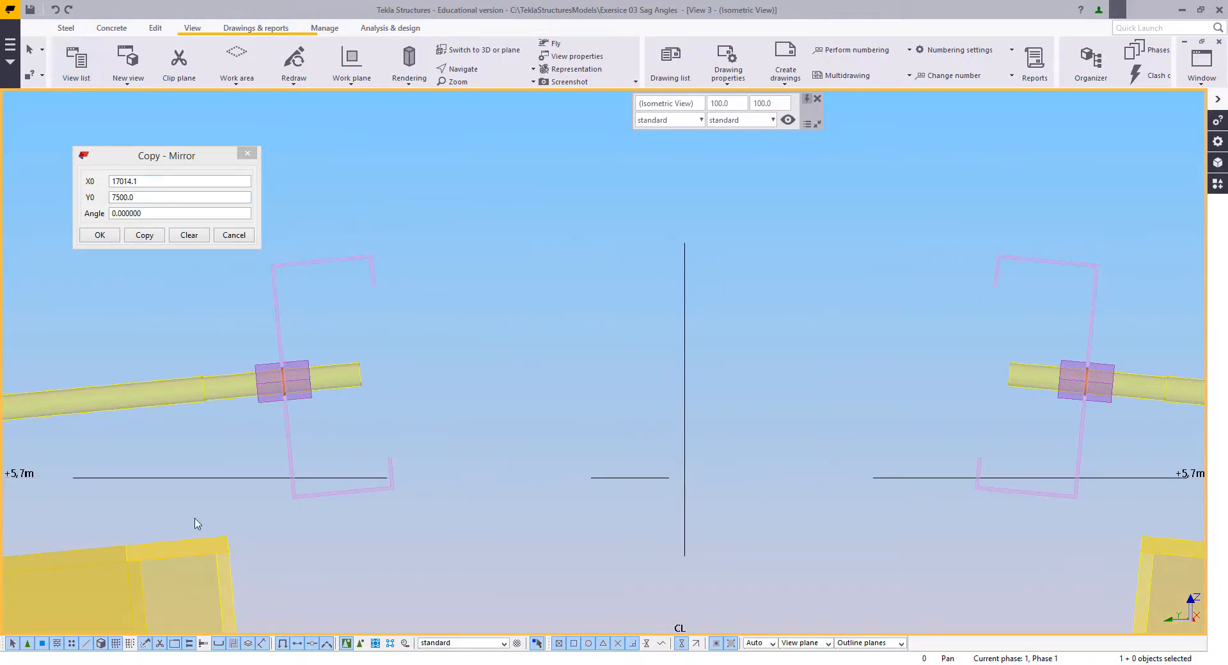
pyautogui.moveTo(416, 542); pyautogui.dragTo(416, 525, button='middle')
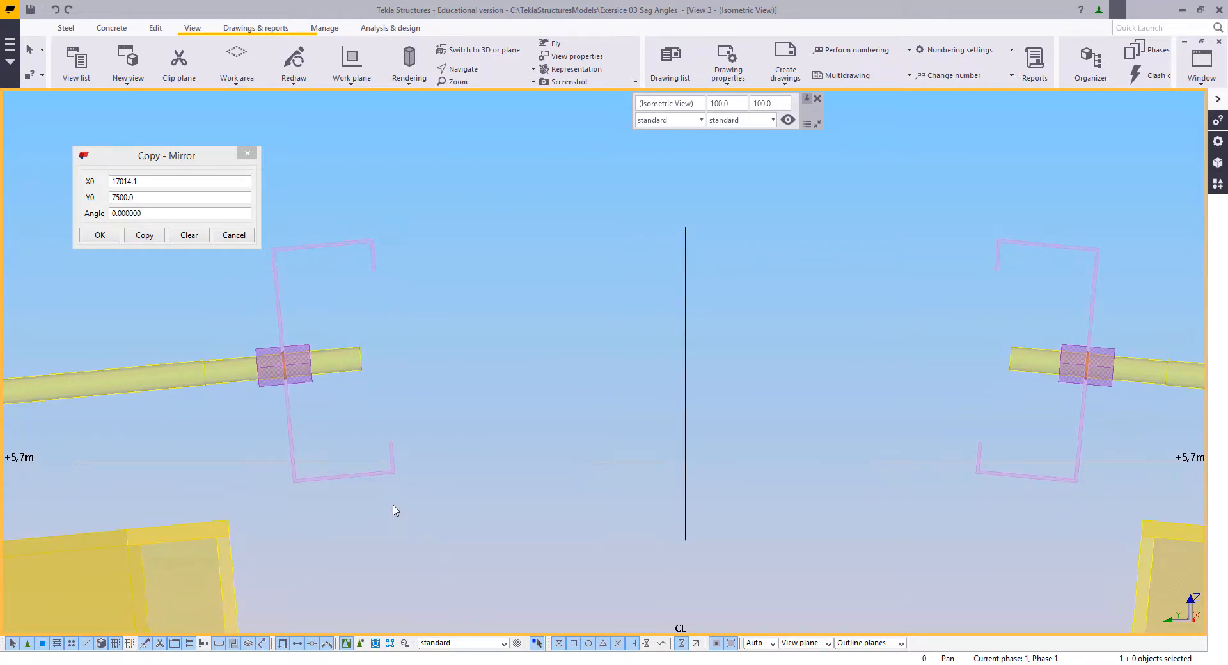
pyautogui.moveTo(306, 465); pyautogui.dragTo(348, 431, button='middle')
pyautogui.scroll(1, 238, 576)
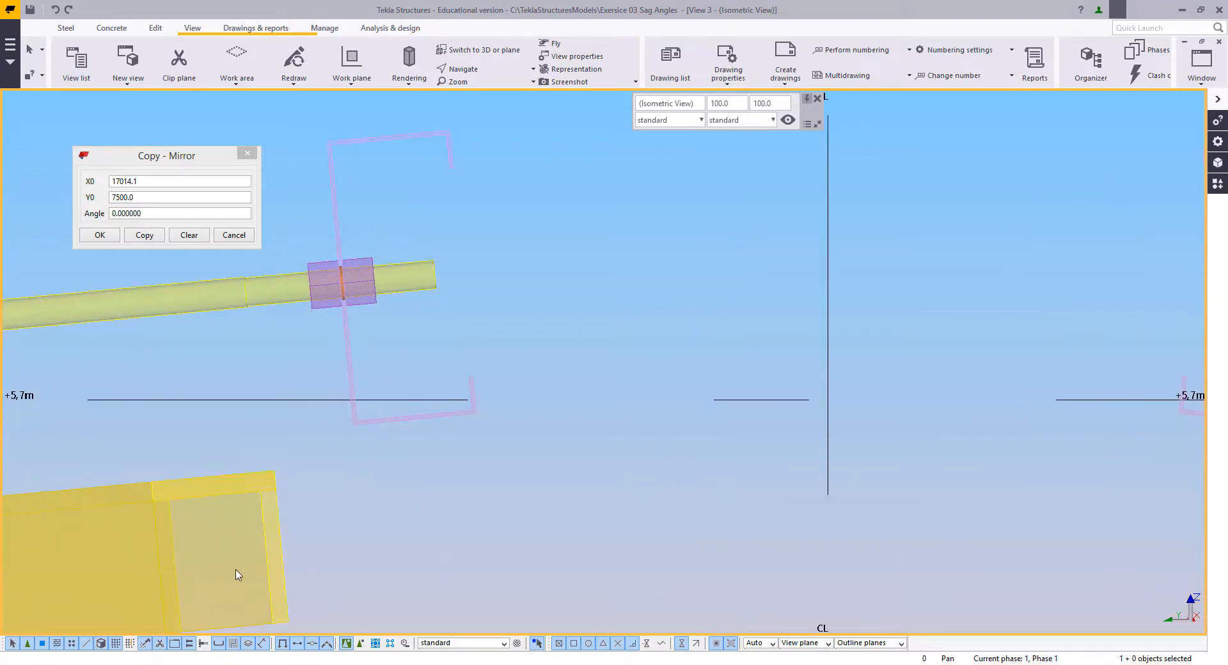
pyautogui.click(67, 29)
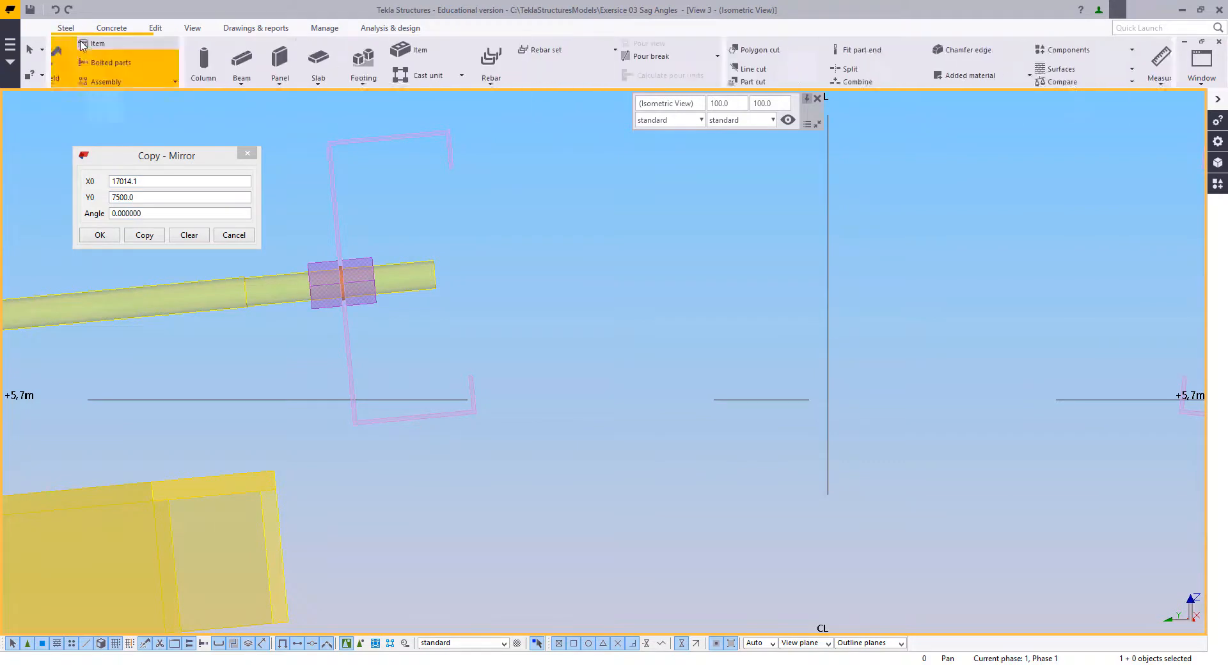
pyautogui.click(107, 57)
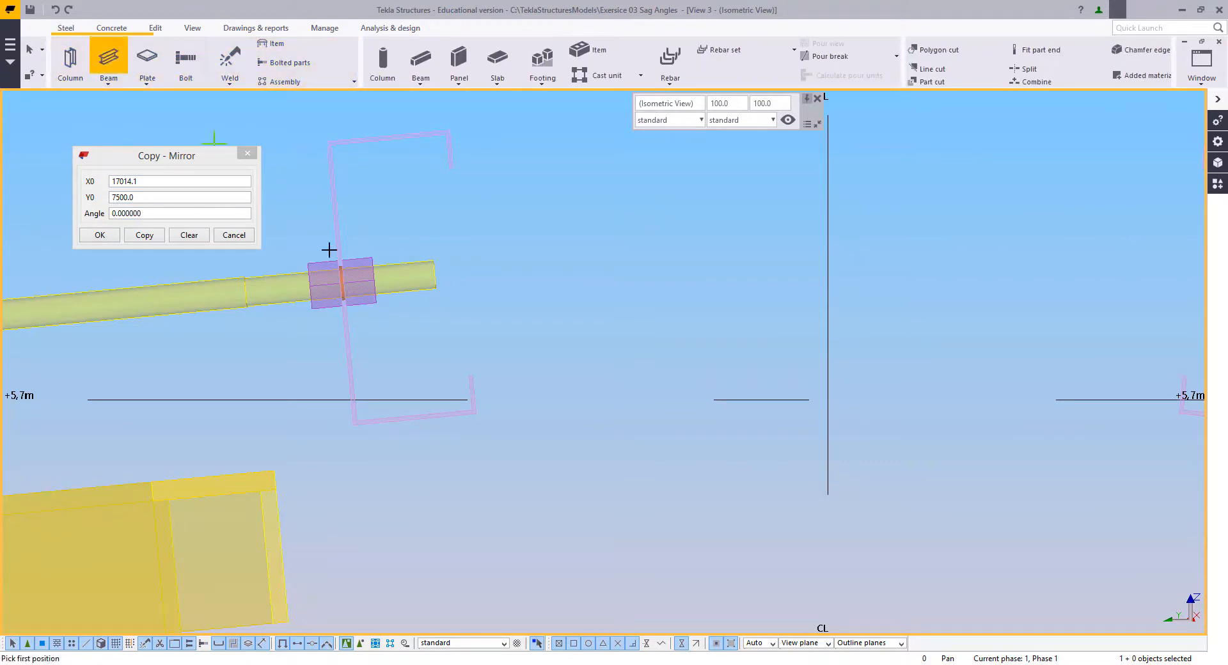
pyautogui.scroll(-1, 457, 305)
pyautogui.moveTo(594, 322); pyautogui.dragTo(160, 340, button='middle')
pyautogui.scroll(4, 720, 296)
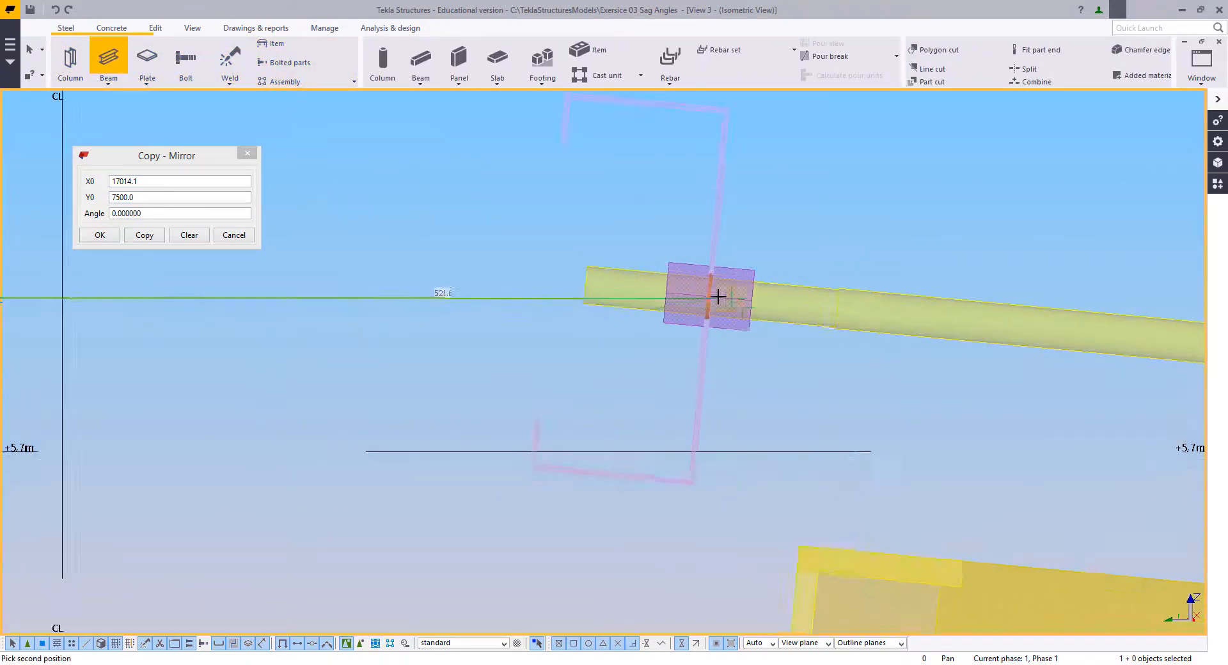
pyautogui.click(707, 292)
pyautogui.press('Escape')
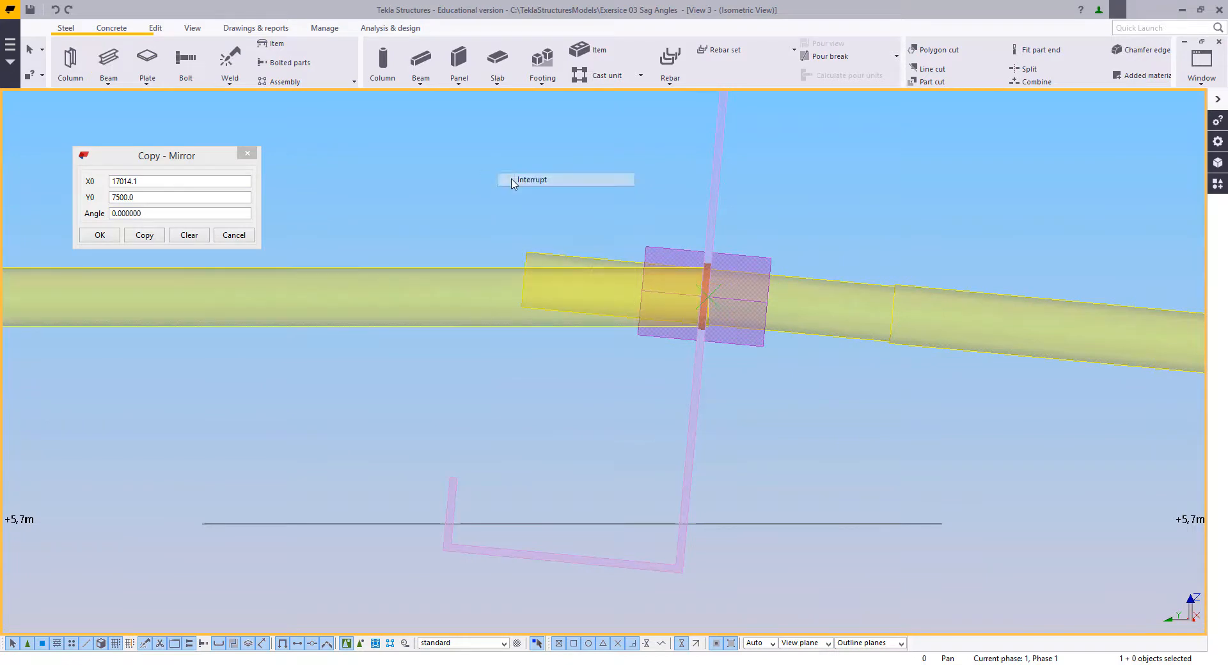
# Step: Move the ridge rod's end point on the grid 1 side 50 mm towards grid line CL
pyautogui.rightClick(520, 222)
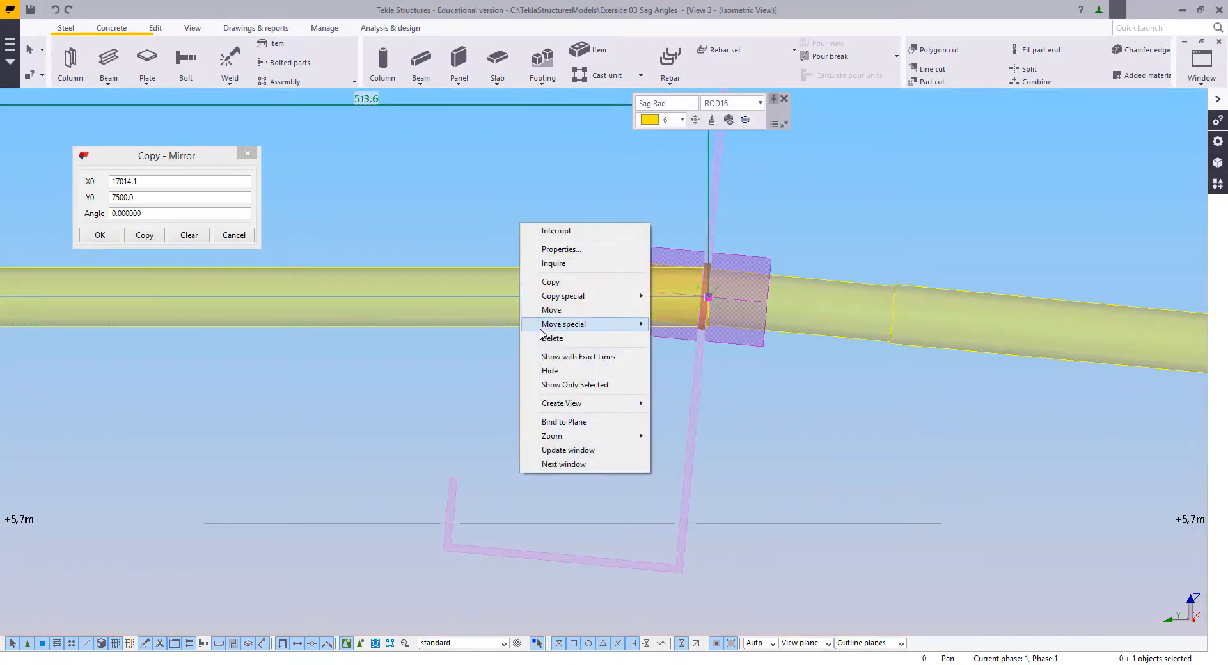
pyautogui.click(543, 311)
pyautogui.click(410, 262)
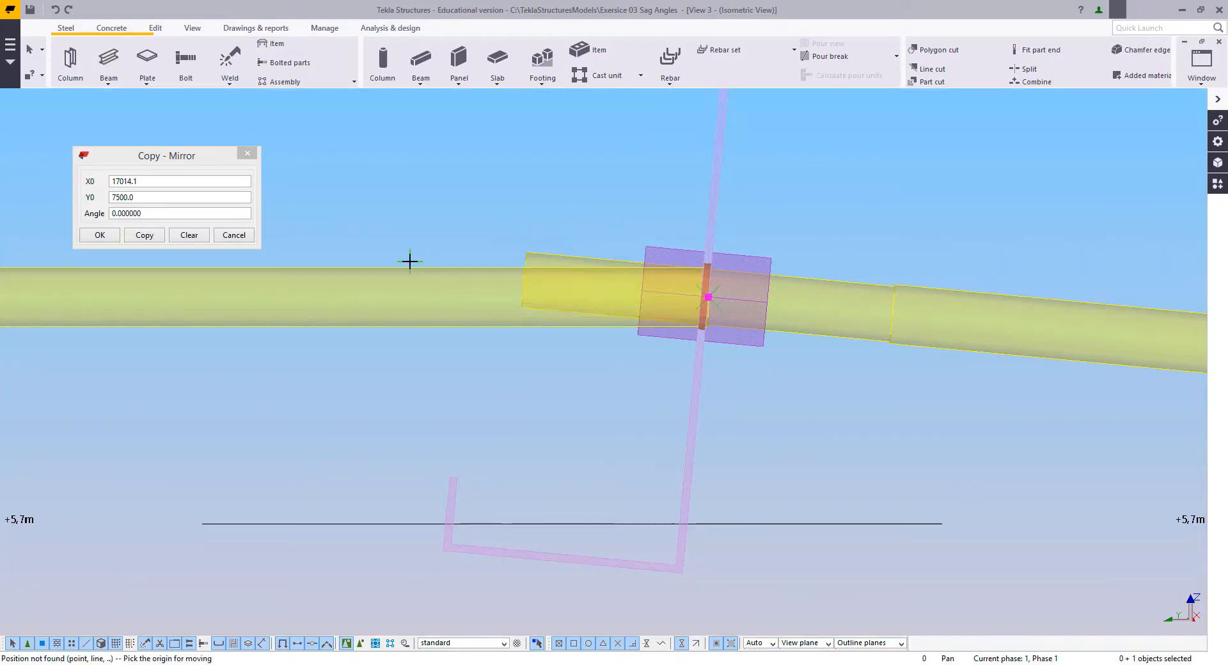
pyautogui.click(457, 264)
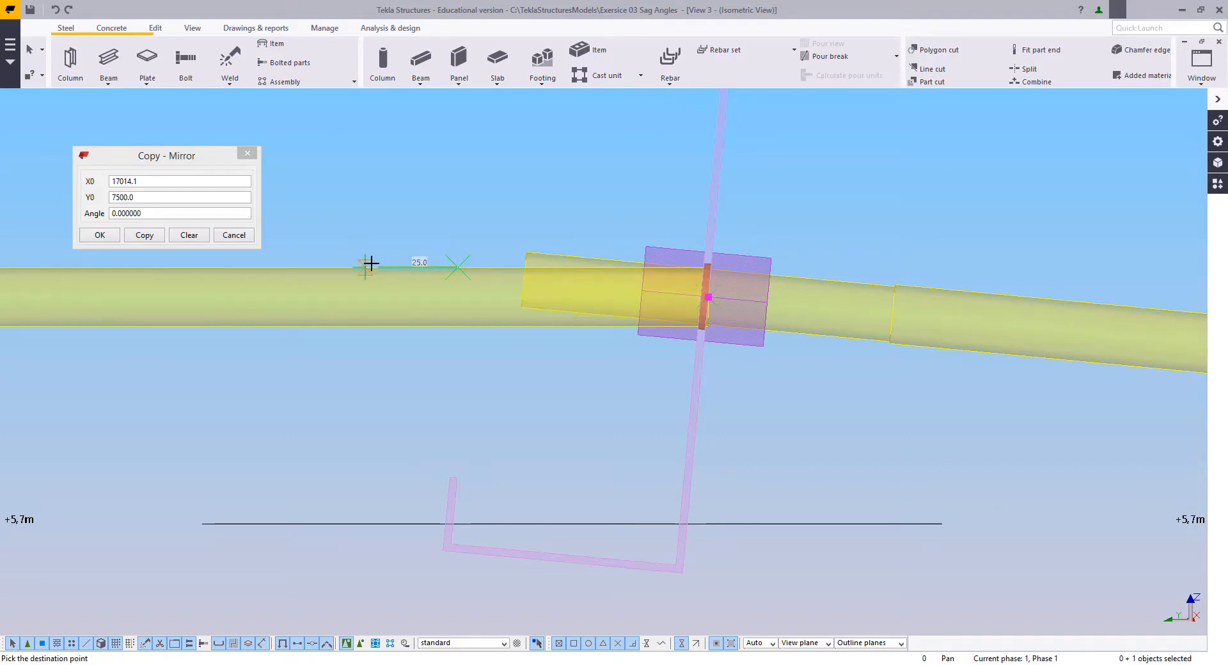
pyautogui.write('50')
pyautogui.press('Return')
# Step: Move the ridge rod's end point on the grid 2 side 50 mm towards grid line CL
pyautogui.scroll(-2, 431, 305)
pyautogui.moveTo(192, 275); pyautogui.dragTo(575, 326, button='middle')
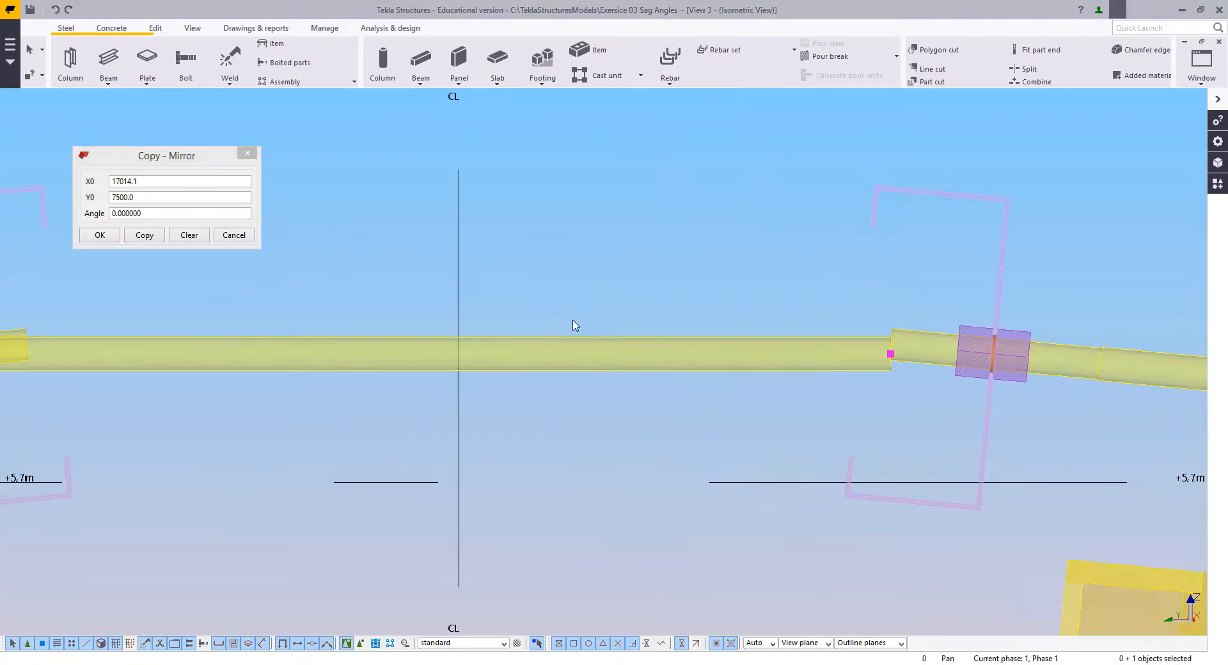
pyautogui.scroll(-1, 576, 326)
pyautogui.moveTo(240, 349); pyautogui.dragTo(642, 282, button='middle')
pyautogui.scroll(2, 483, 272)
pyautogui.rightClick(598, 250)
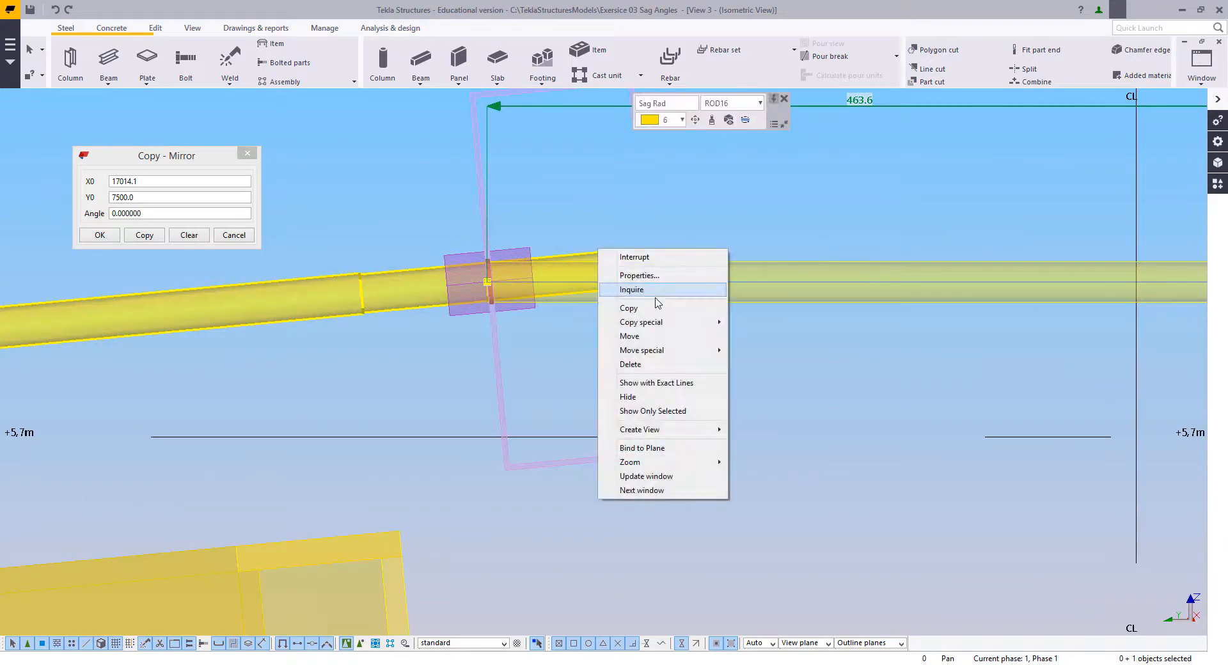
pyautogui.click(662, 336)
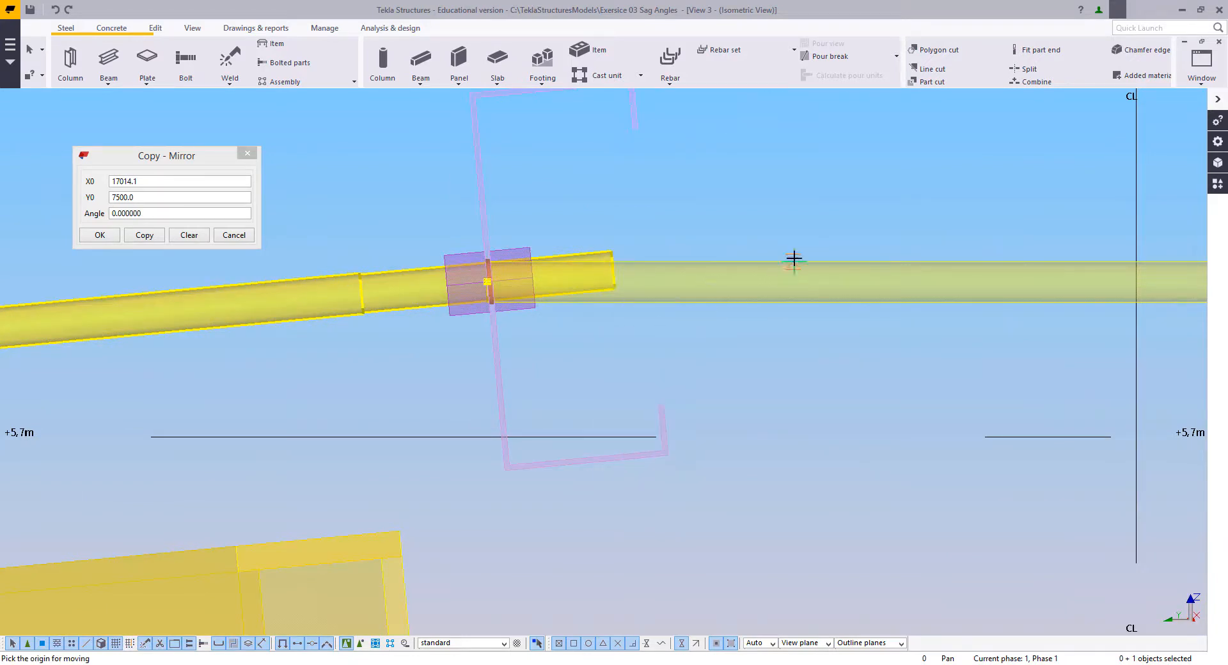
pyautogui.write('50')
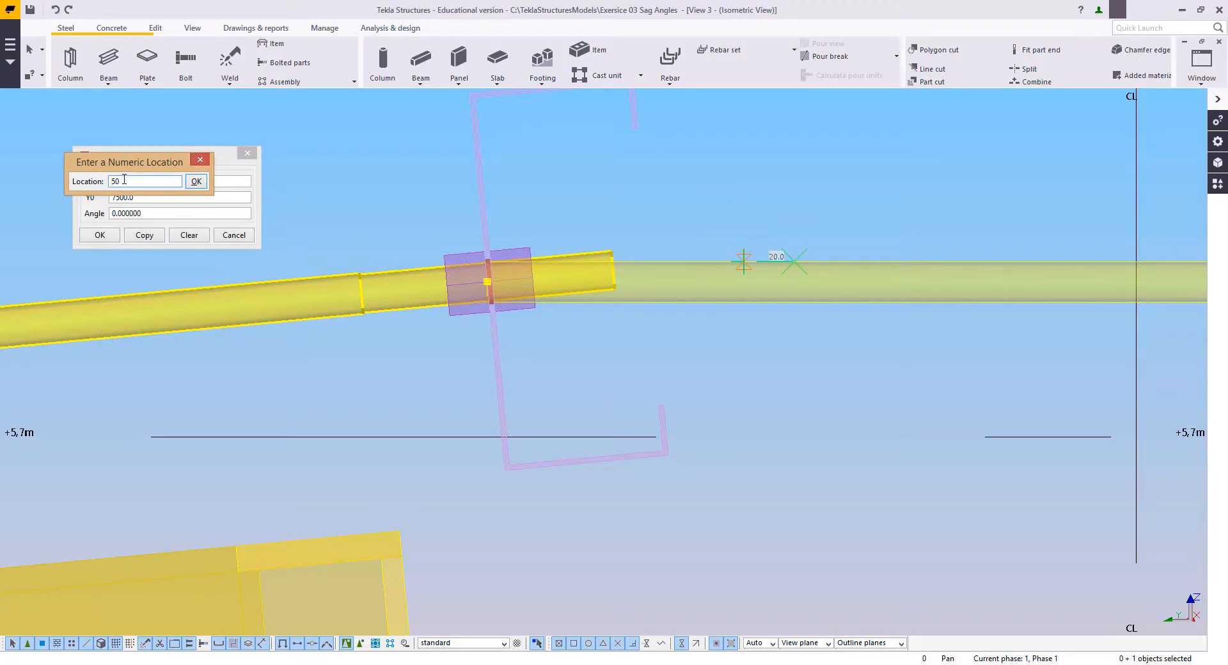
pyautogui.press('Return')
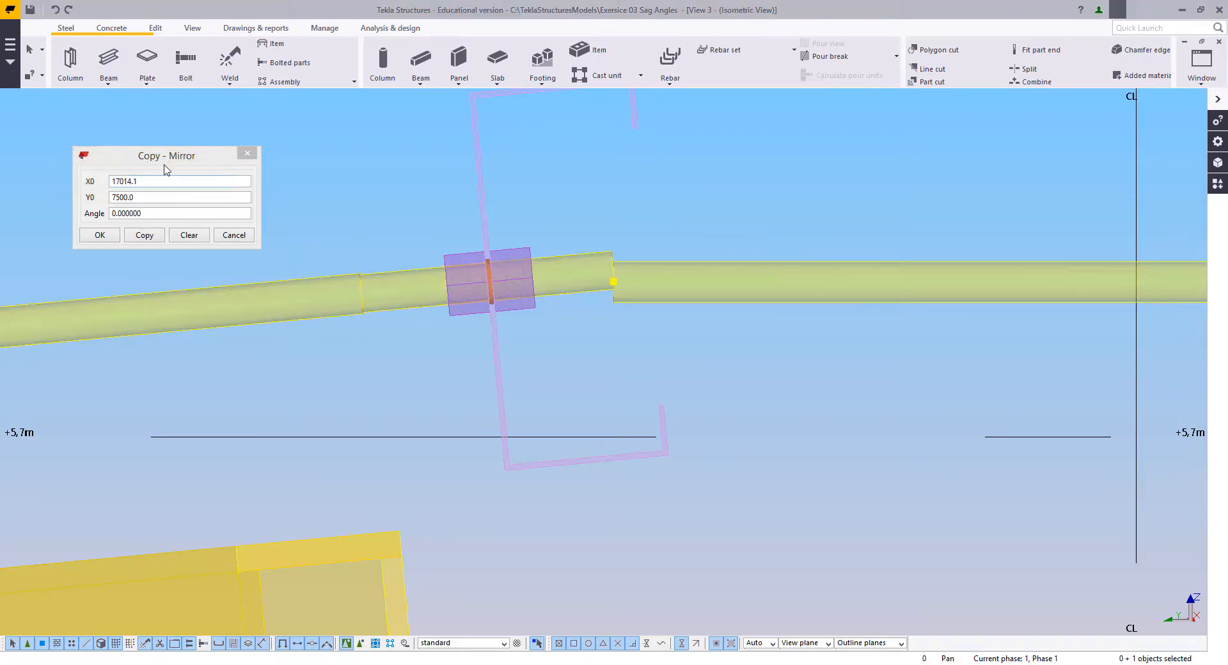
# Step: Close the Copy - Mirror dialog and check the shortened ridge rod between the two sag rod ends
pyautogui.click(248, 154)
pyautogui.rightClick(254, 138)
pyautogui.click(262, 145)
pyautogui.click(281, 153)
pyautogui.scroll(-5, 557, 278)
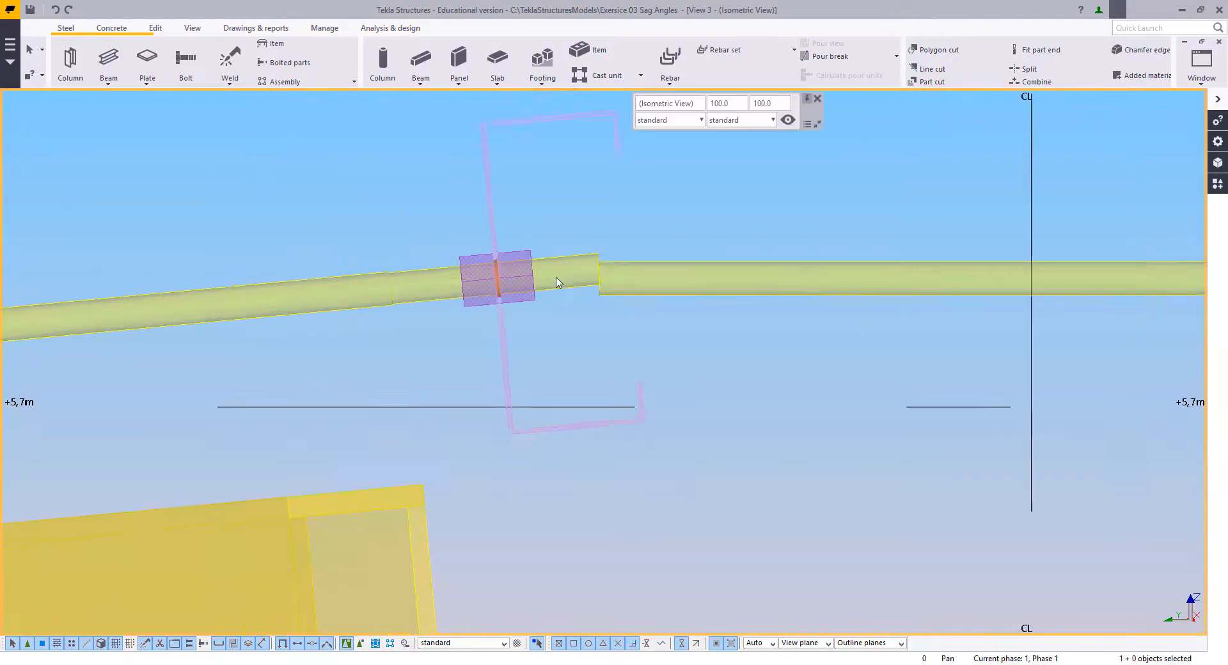
pyautogui.moveTo(564, 280); pyautogui.dragTo(408, 319, button='middle')
pyautogui.click(515, 325)
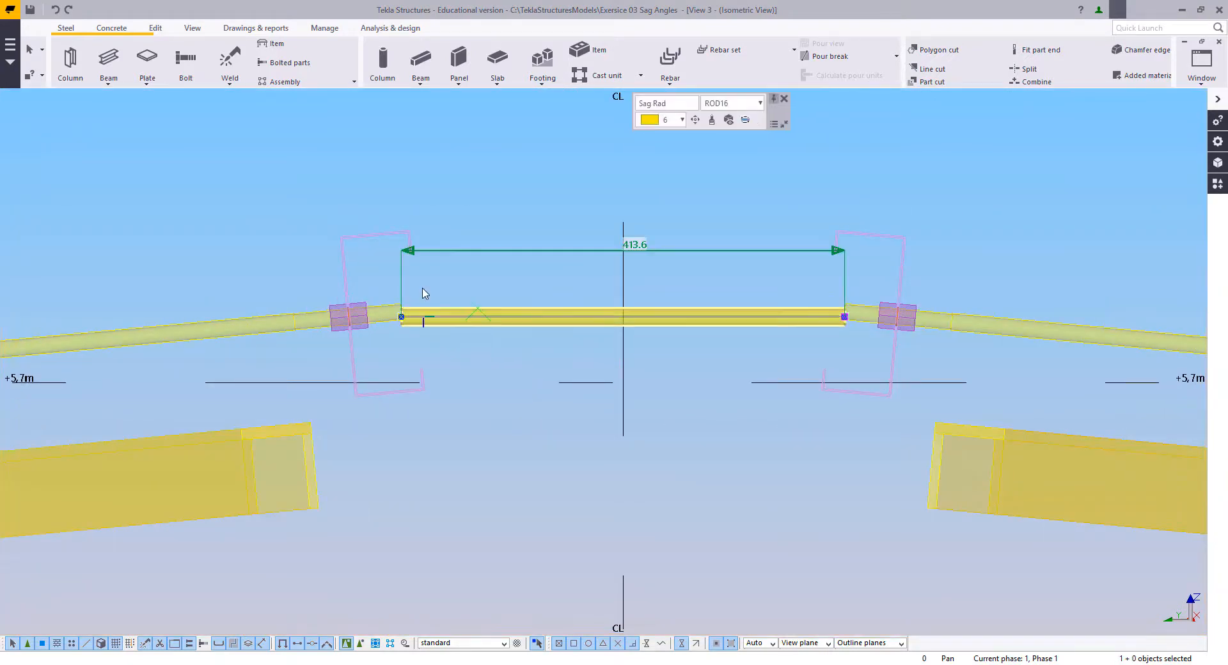
pyautogui.press('Escape')
pyautogui.click(432, 317)
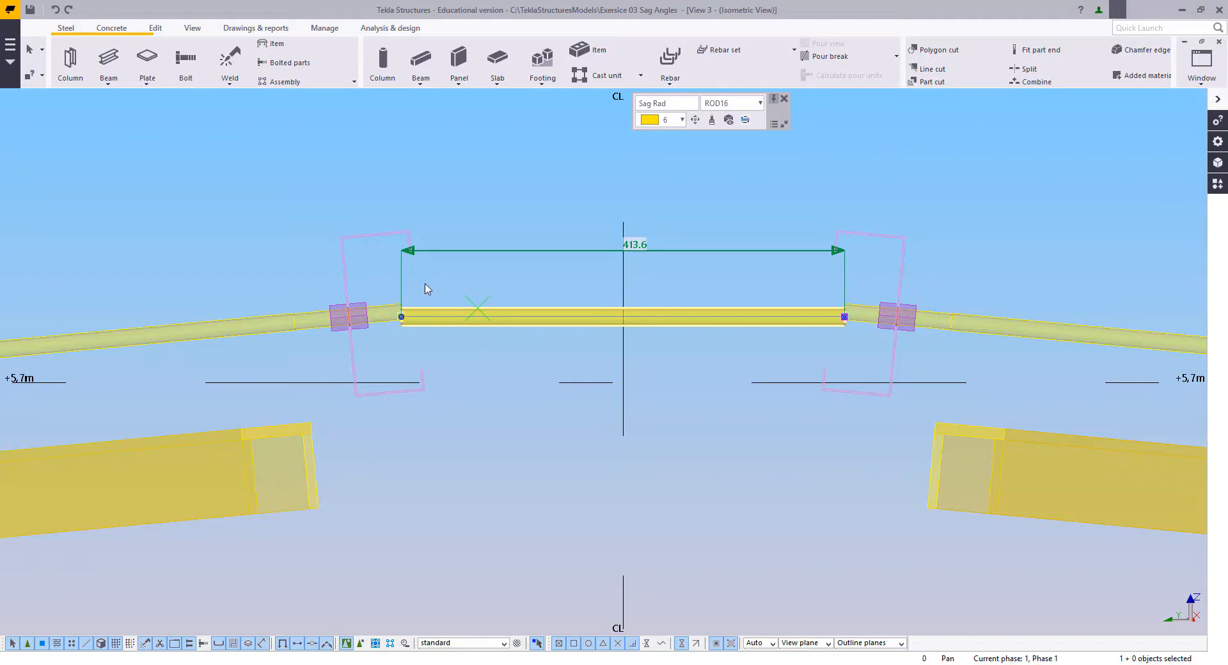
pyautogui.press('Escape')
# Step: Model a 100 mm long beam along the upper edge of the ridge rod near its grid 2 end
pyautogui.scroll(5, 339, 316)
pyautogui.click(67, 59)
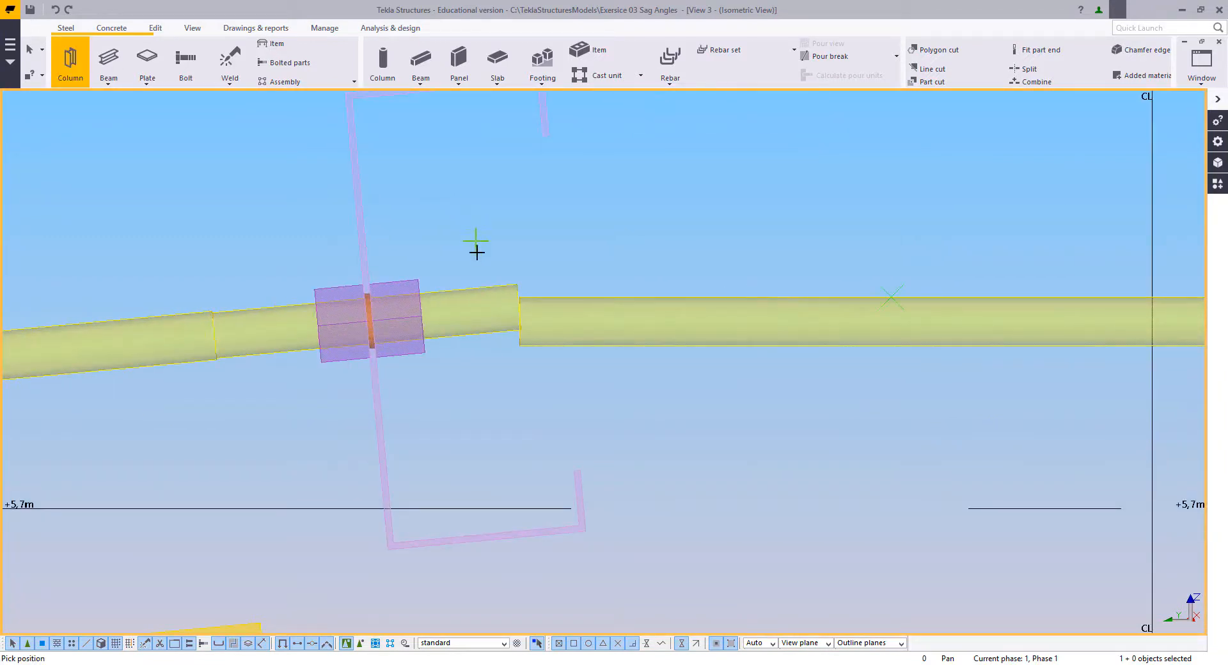
pyautogui.moveTo(530, 304); pyautogui.dragTo(531, 301, button='middle')
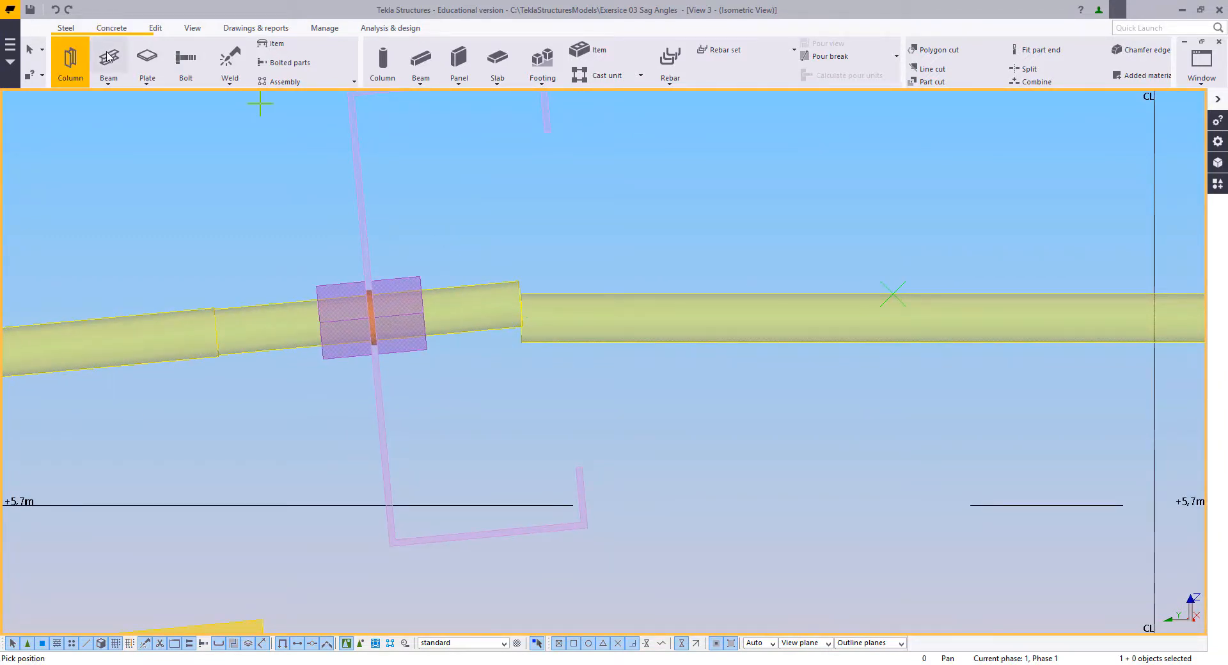
pyautogui.click(109, 57)
pyautogui.scroll(5, 550, 303)
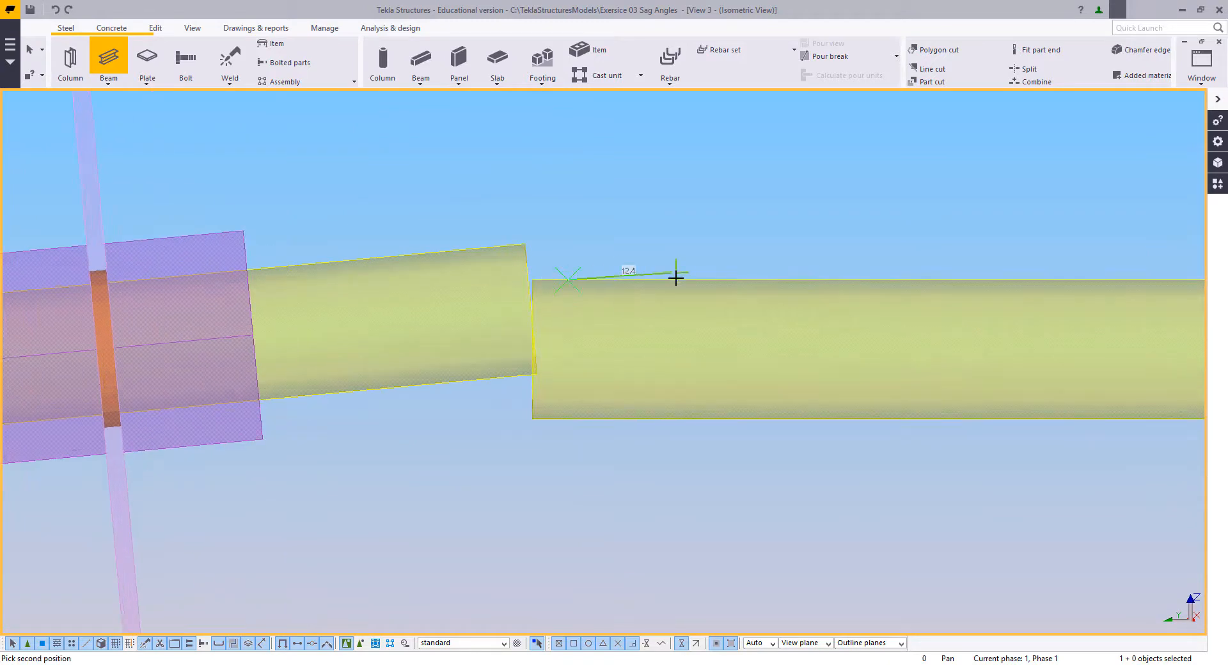
pyautogui.write('100')
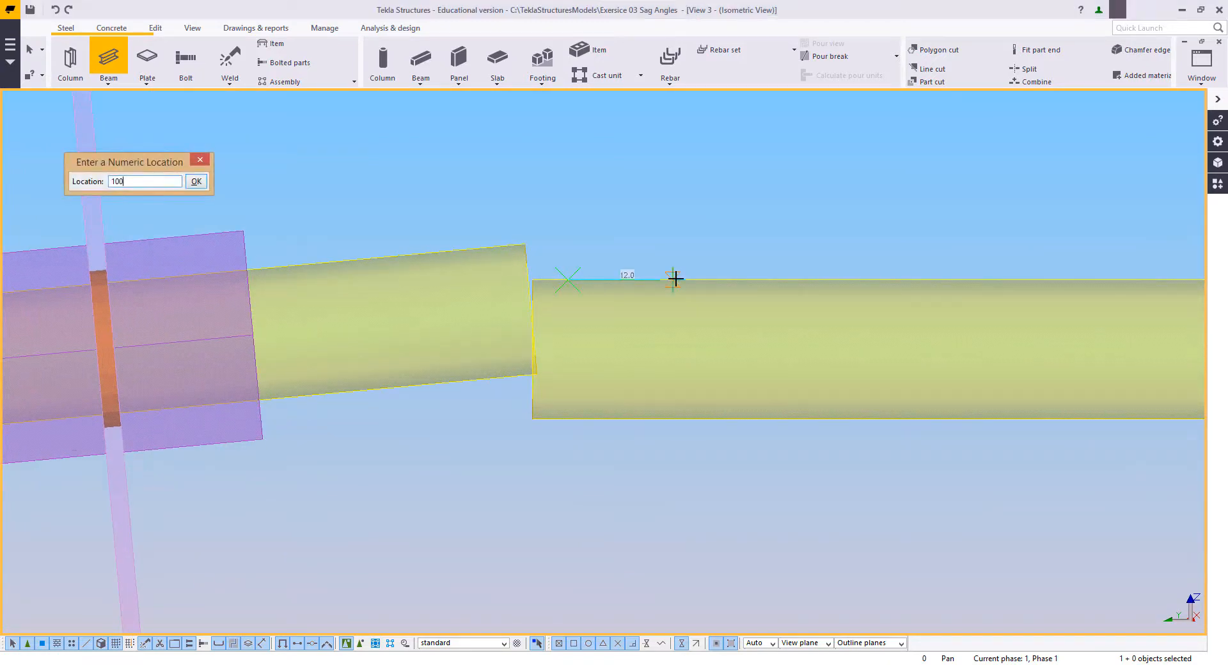
pyautogui.press('Return')
pyautogui.rightClick(632, 173)
pyautogui.click(642, 179)
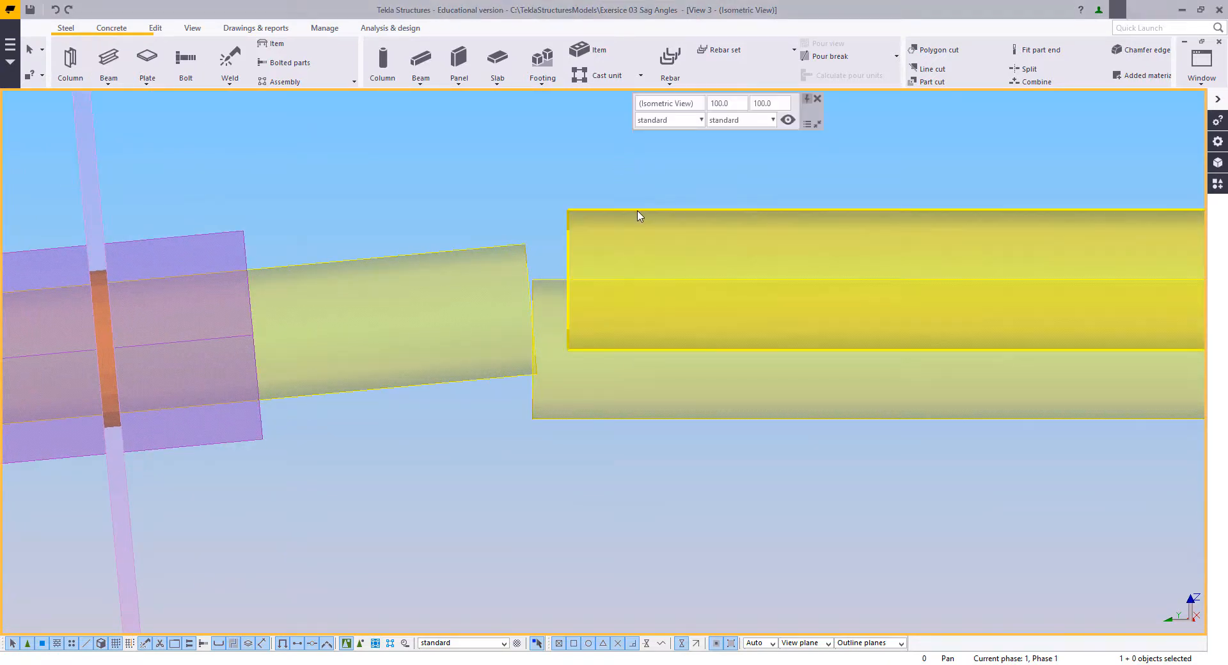
# Step: Change the profile of the 100 mm rod to ROD15
pyautogui.doubleClick(638, 216)
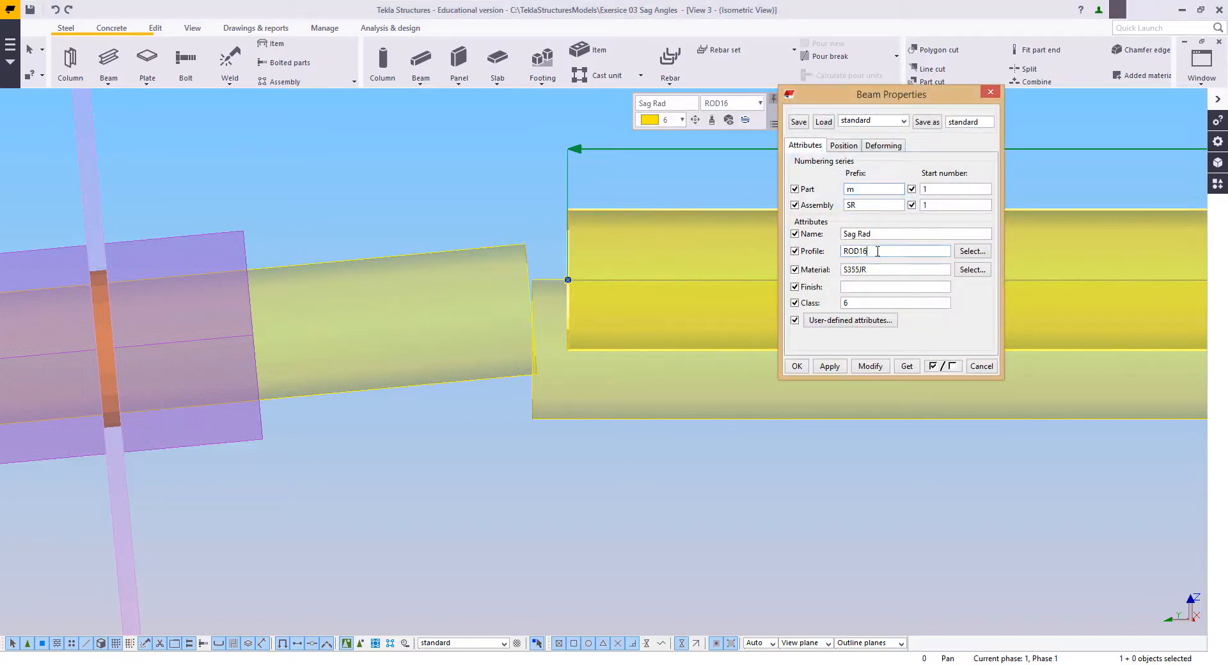
pyautogui.click(871, 367)
pyautogui.click(981, 367)
# Step: Copy the 100 mm ROD15 piece so that it ends at the ridge rod's end on the grid 2 side
pyautogui.scroll(-3, 494, 257)
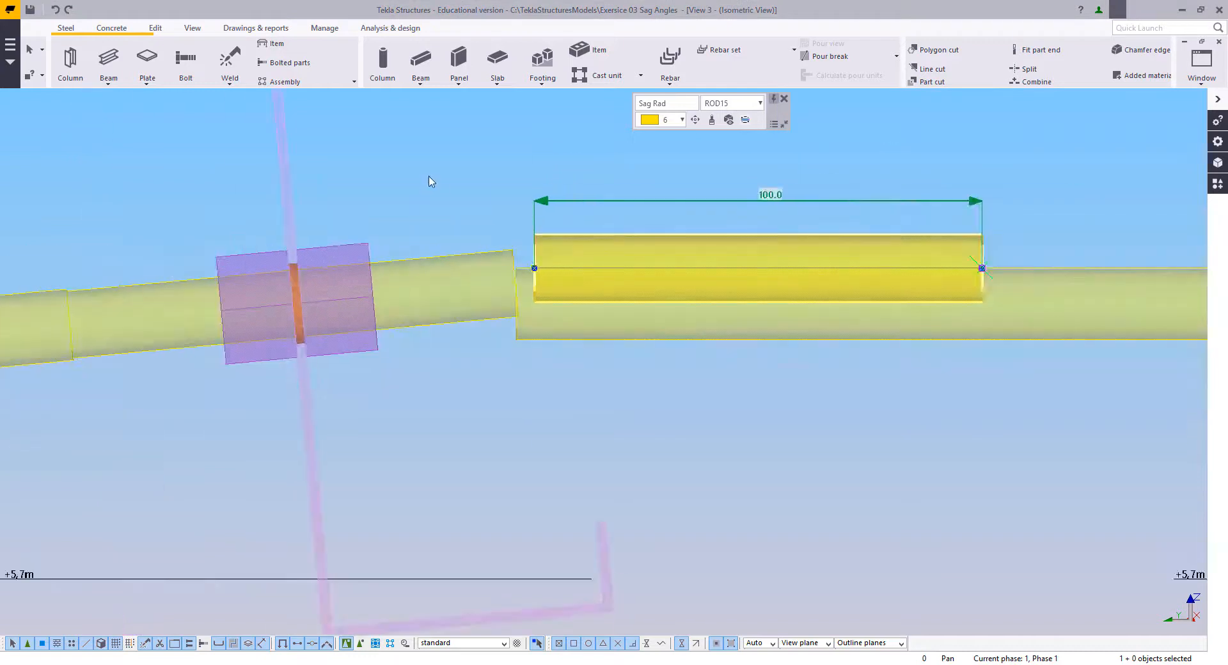
pyautogui.rightClick(429, 177)
pyautogui.click(466, 251)
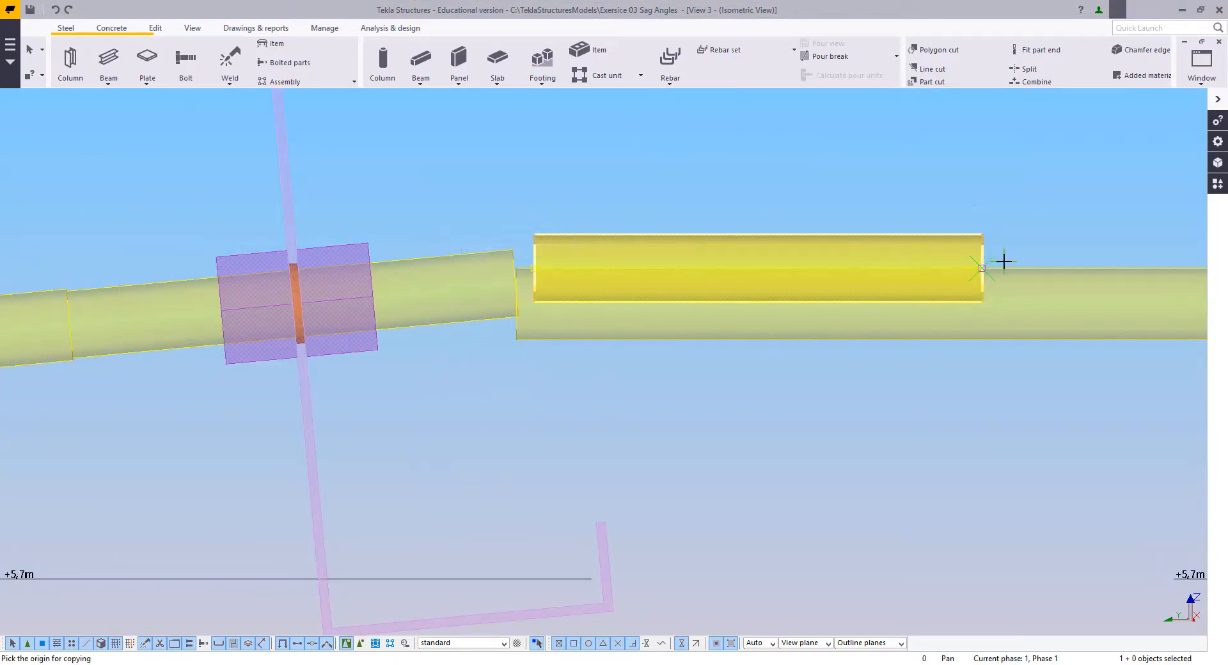
pyautogui.click(984, 268)
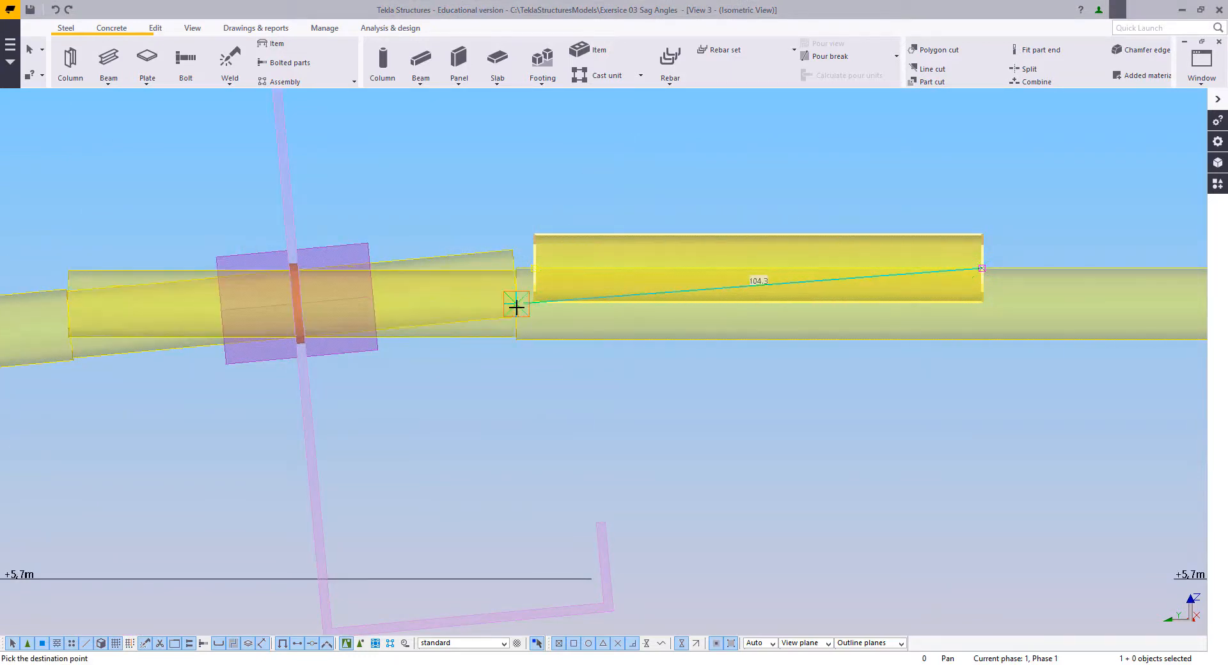
pyautogui.scroll(-3, 516, 307)
# Step: Copy the original 100 mm ROD15 piece from its inner end to the opposite end of the ridge rod beyond CL
pyautogui.rightClick(516, 165)
pyautogui.click(551, 238)
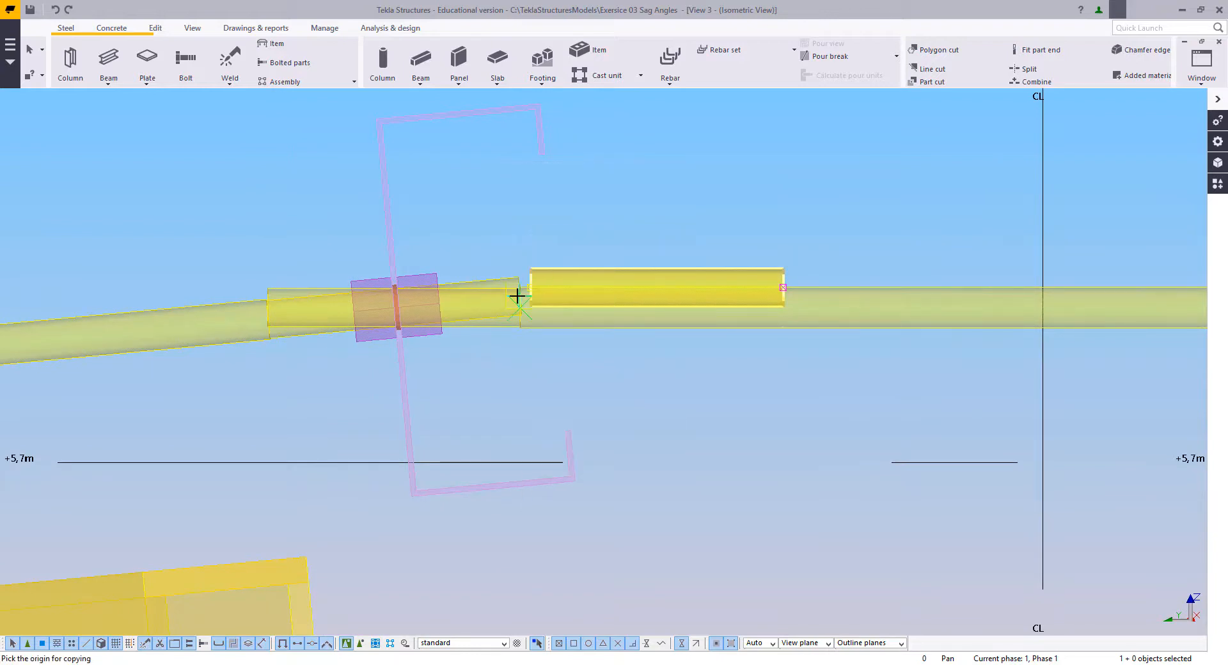
pyautogui.click(530, 289)
pyautogui.scroll(-7, 451, 295)
pyautogui.moveTo(1049, 261); pyautogui.dragTo(609, 293, button='middle')
pyautogui.scroll(8, 566, 328)
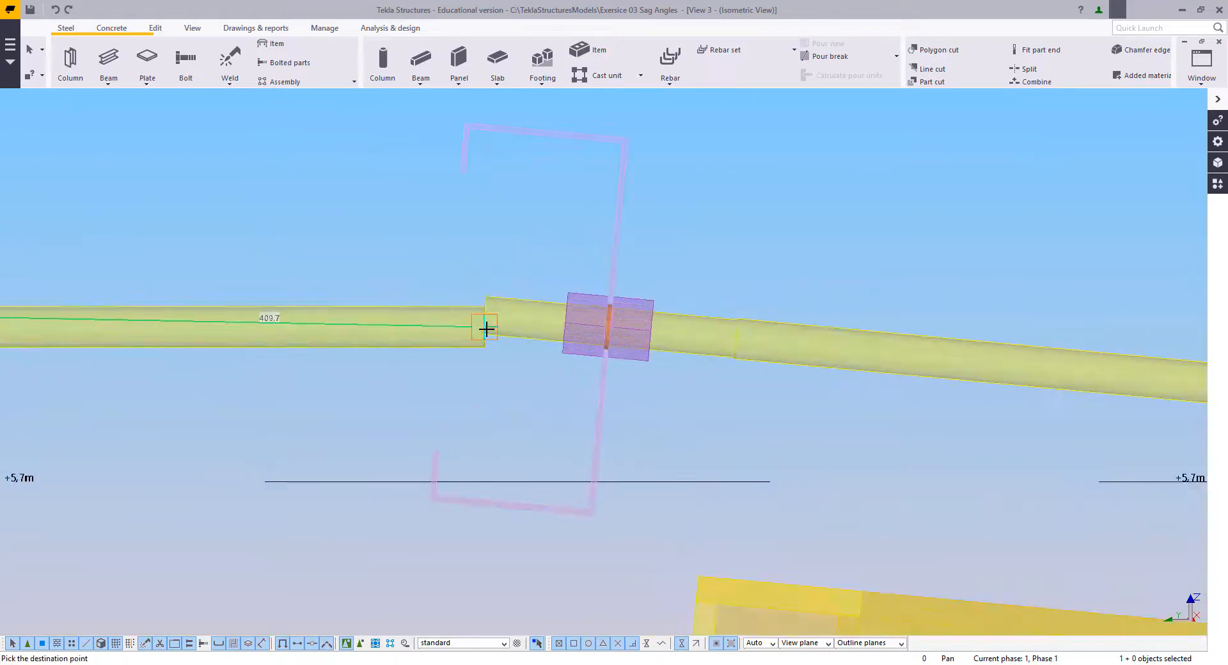
pyautogui.scroll(6, 486, 329)
pyautogui.click(478, 323)
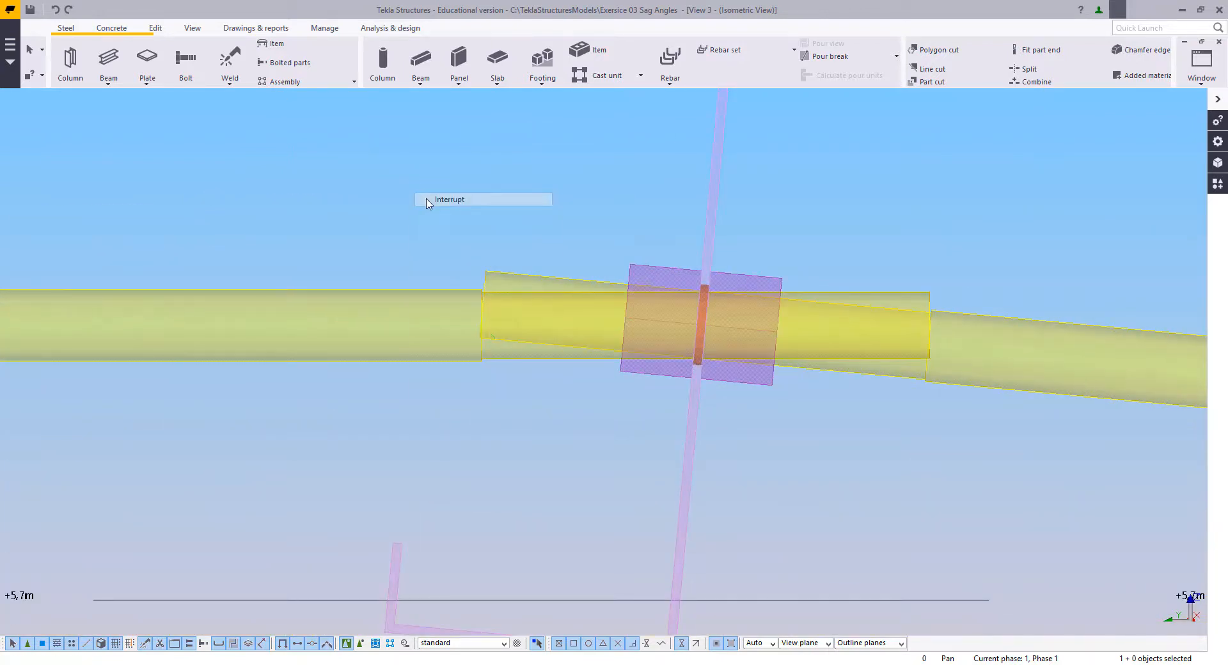
# Step: Delete the original 100 mm ROD15 piece lying along the ridge rod's upper edge
pyautogui.scroll(-3, 441, 205)
pyautogui.moveTo(456, 208); pyautogui.dragTo(938, 259, button='middle')
pyautogui.press('Delete')
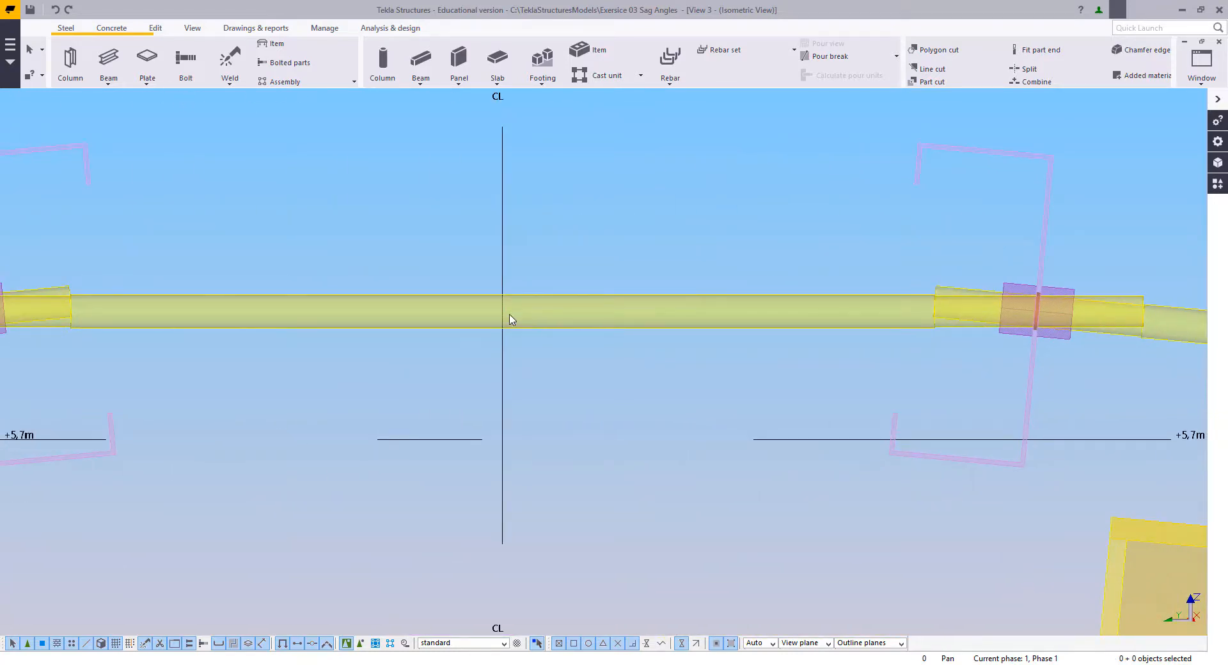
# Step: Attach the two ROD15 end pieces as added material to the ridge rod, using the ridge rod as the main part
pyautogui.scroll(-3, 507, 317)
pyautogui.moveTo(451, 312); pyautogui.dragTo(538, 302, button='middle')
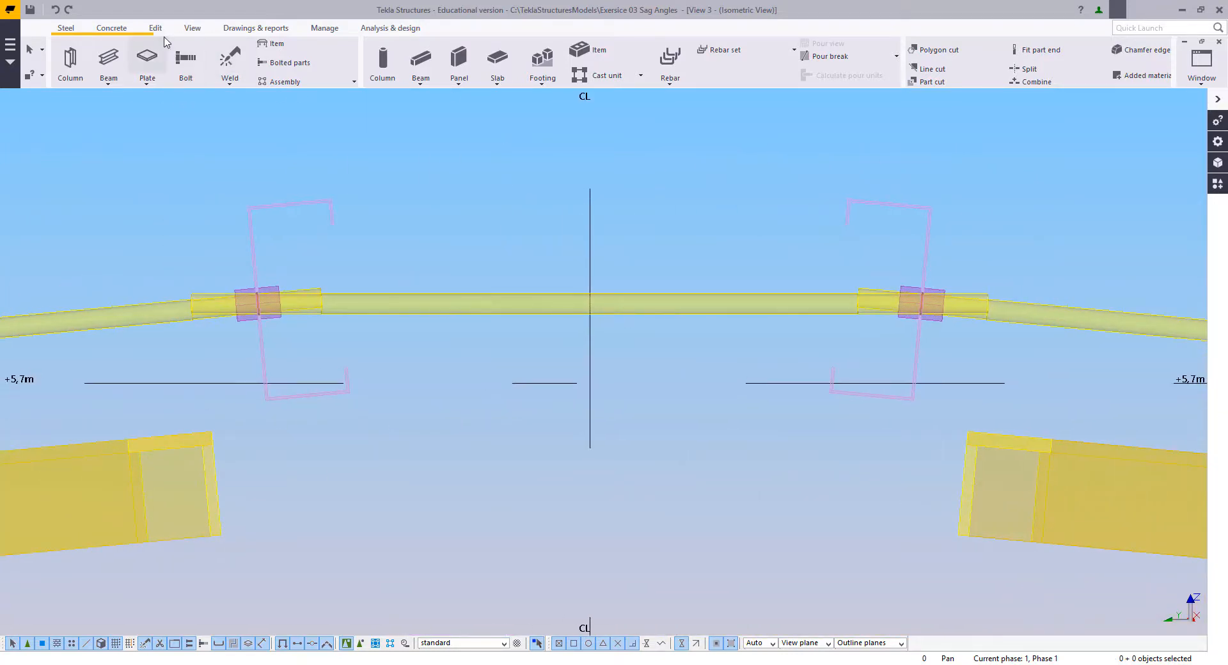
pyautogui.click(157, 28)
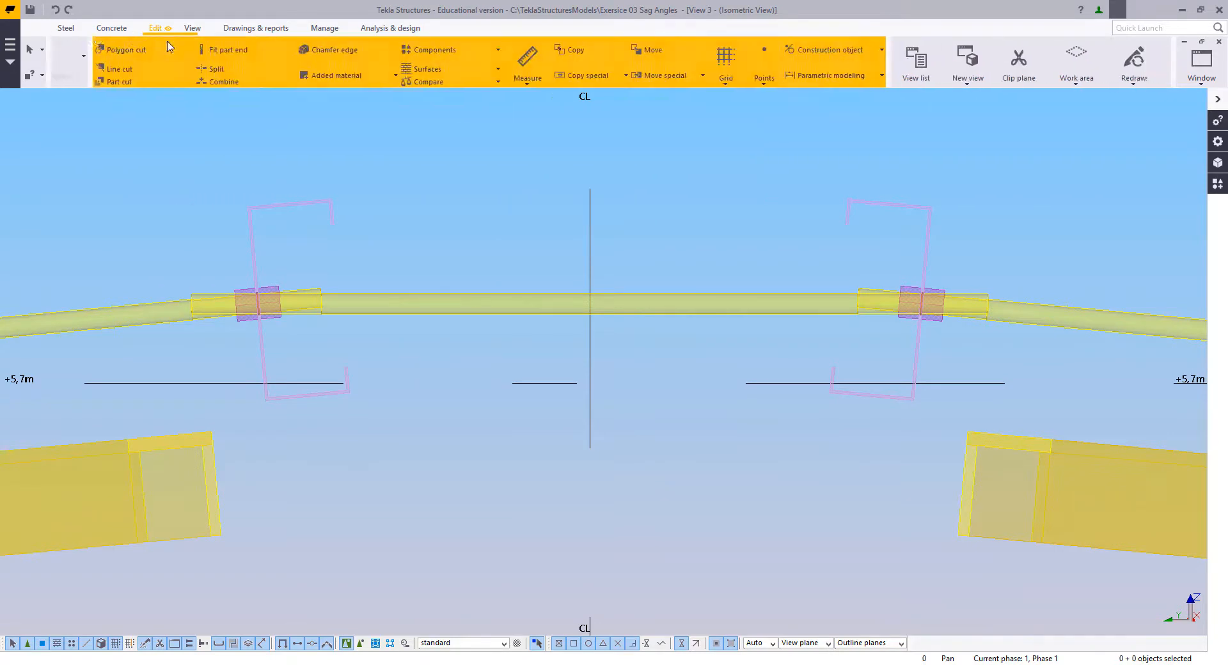
pyautogui.click(320, 78)
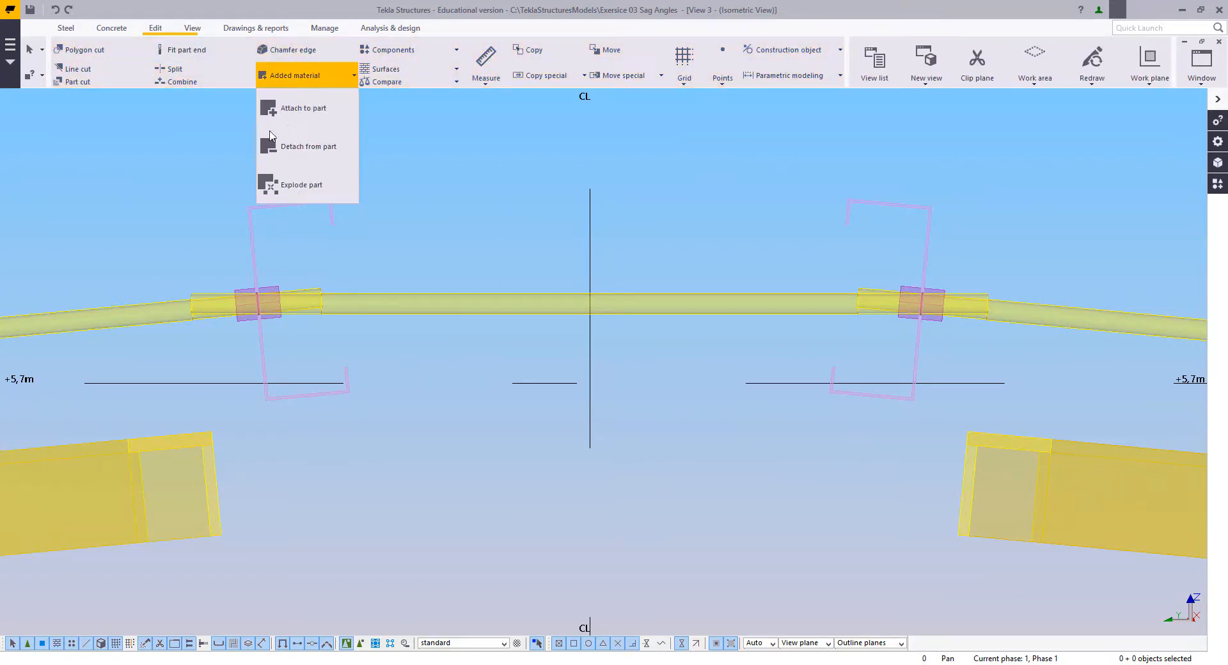
pyautogui.click(293, 109)
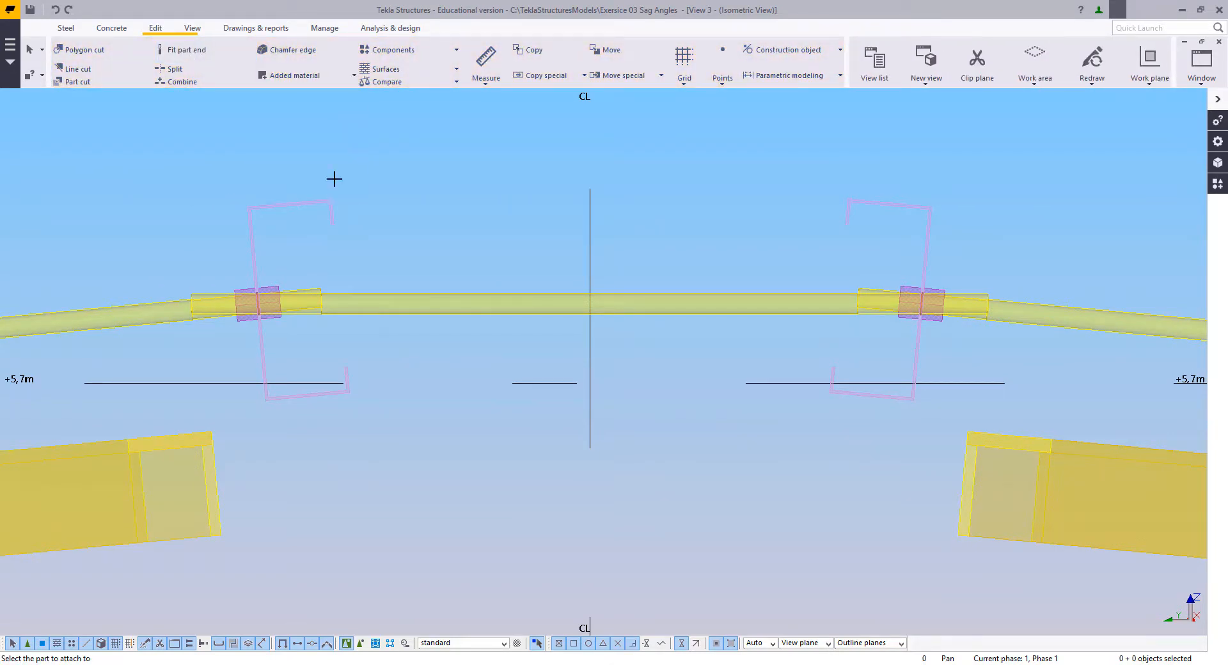
pyautogui.scroll(3, 478, 274)
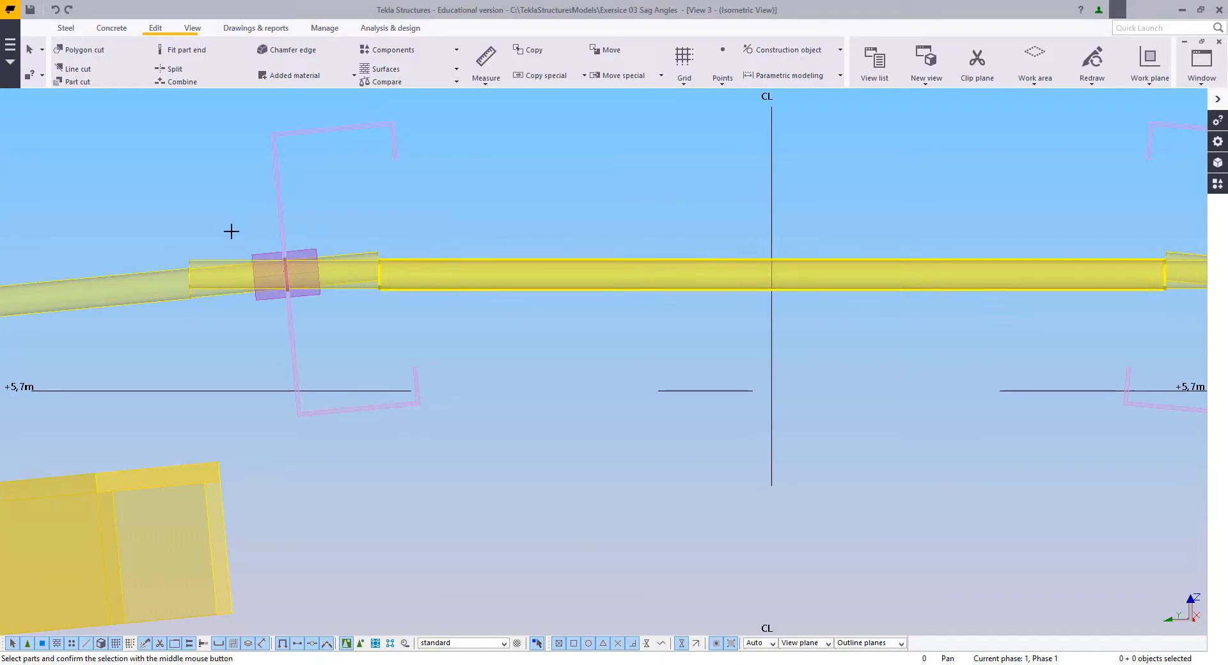
pyautogui.click(194, 257)
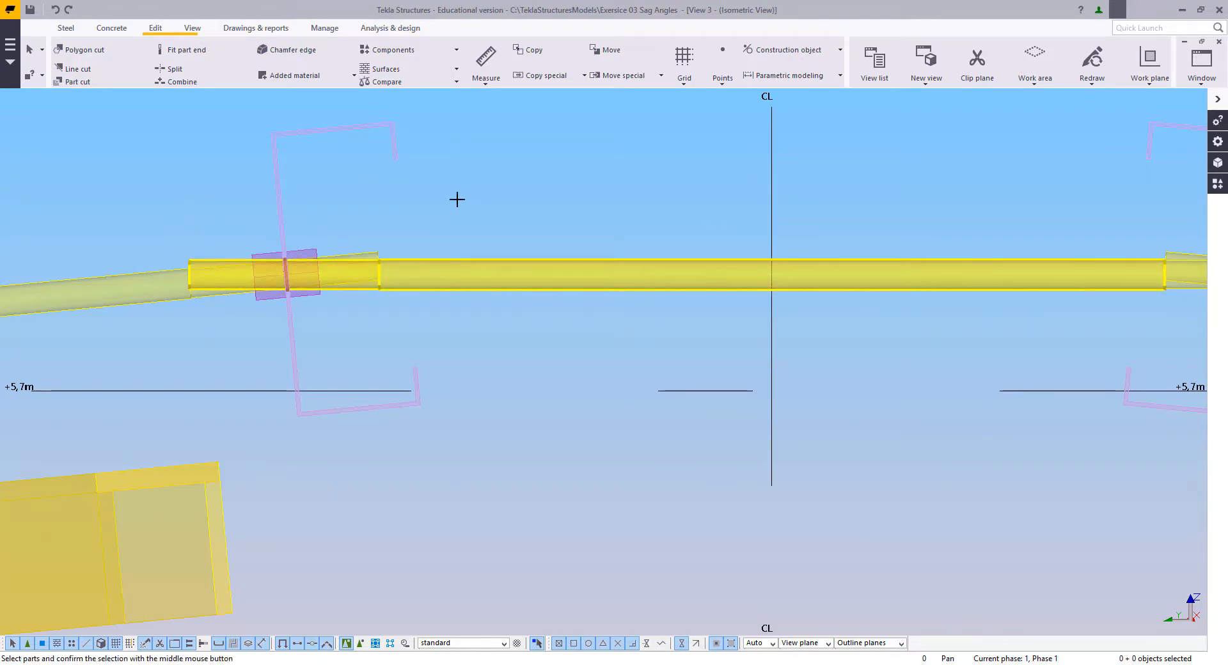
pyautogui.scroll(-1, 584, 218)
pyautogui.moveTo(570, 218); pyautogui.dragTo(453, 269, button='middle')
pyautogui.moveTo(827, 259); pyautogui.dragTo(609, 280, button='middle')
pyautogui.scroll(3, 610, 281)
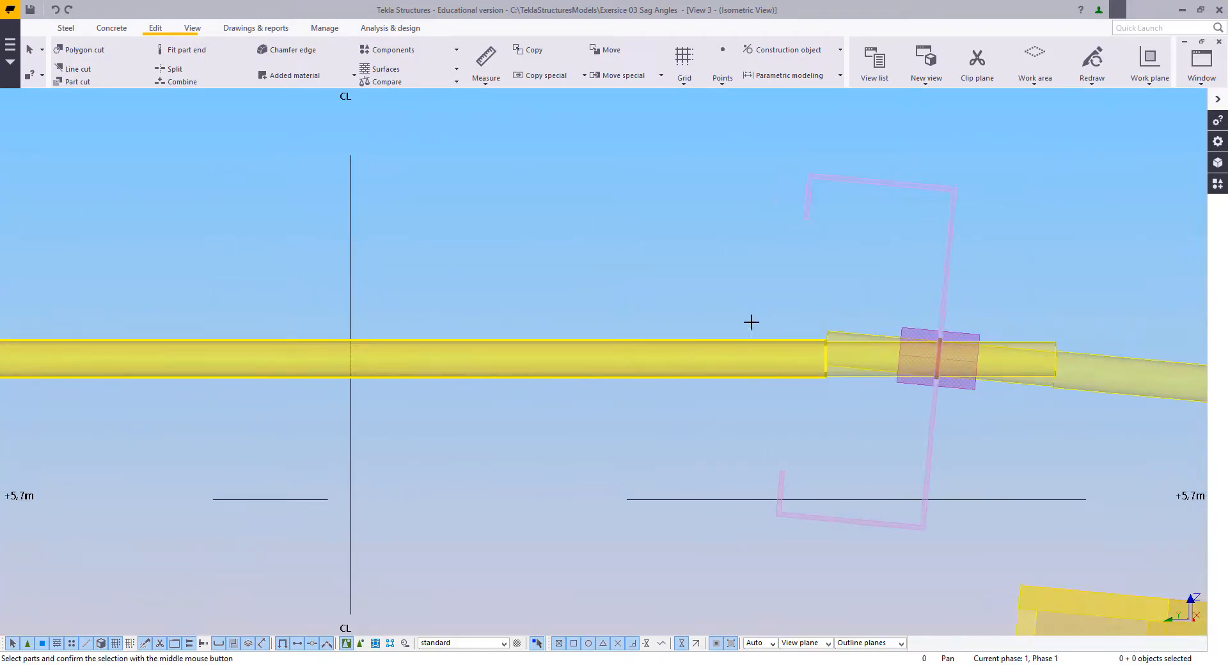
pyautogui.middleClick(631, 248)
pyautogui.middleClick(685, 255)
pyautogui.rightClick(536, 191)
# Step: Adopt the existing sag rod nut's beam properties, profile M16_NUT and class 7, as the current beam settings
pyautogui.moveTo(568, 244); pyautogui.dragTo(457, 253, button='middle')
pyautogui.scroll(2, 409, 285)
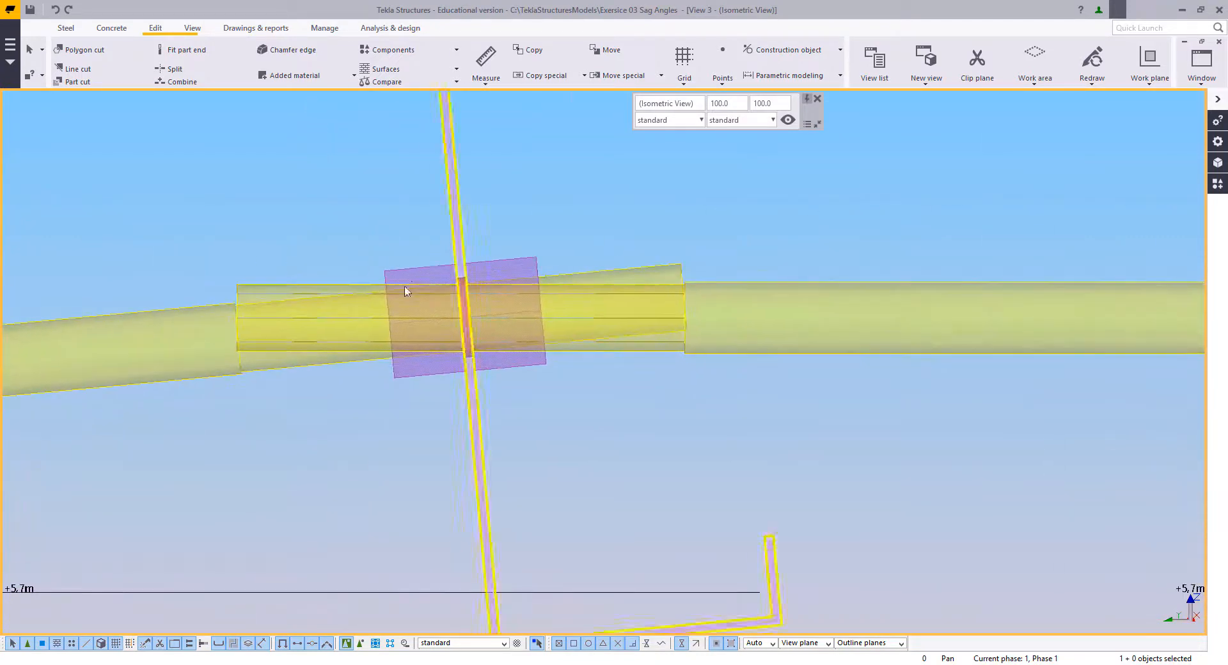
pyautogui.doubleClick(416, 267)
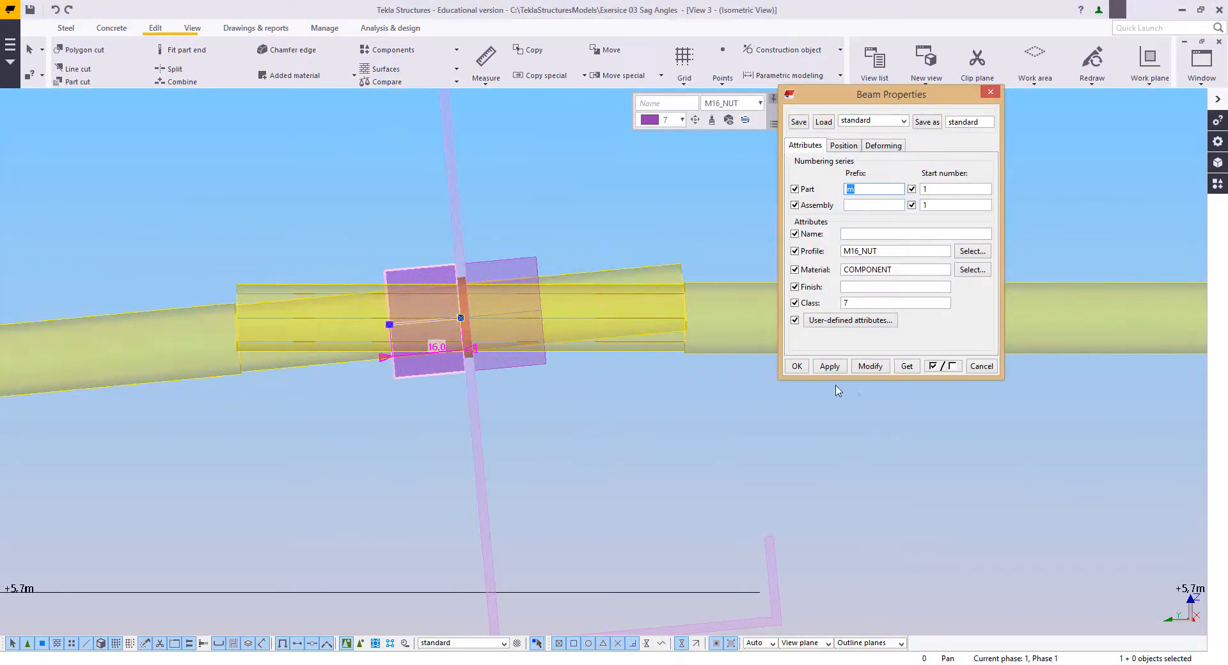
pyautogui.click(793, 369)
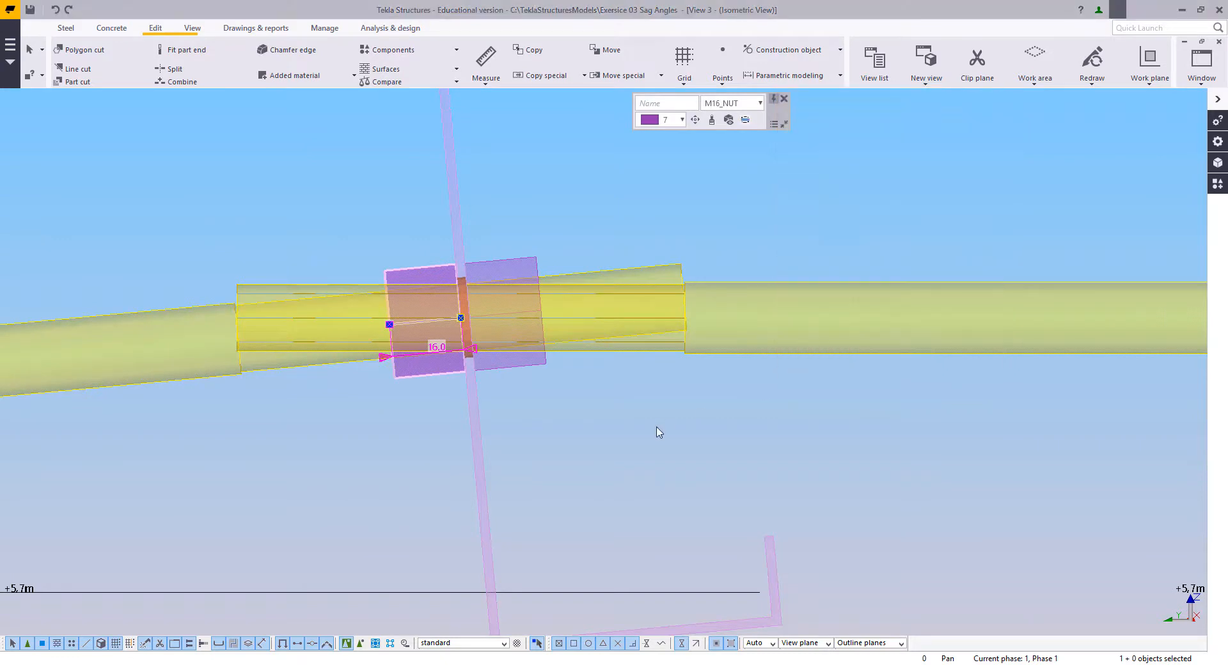
pyautogui.click(659, 427)
pyautogui.moveTo(481, 420); pyautogui.dragTo(505, 428, button='middle')
pyautogui.scroll(3, 505, 416)
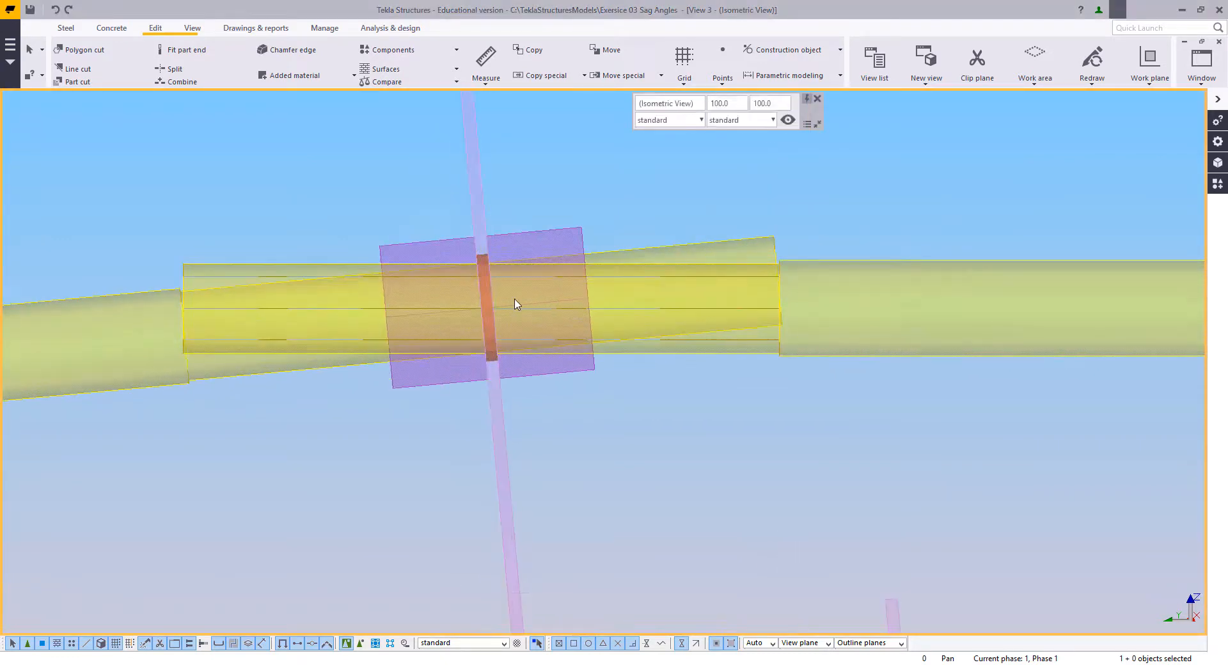
pyautogui.click(65, 28)
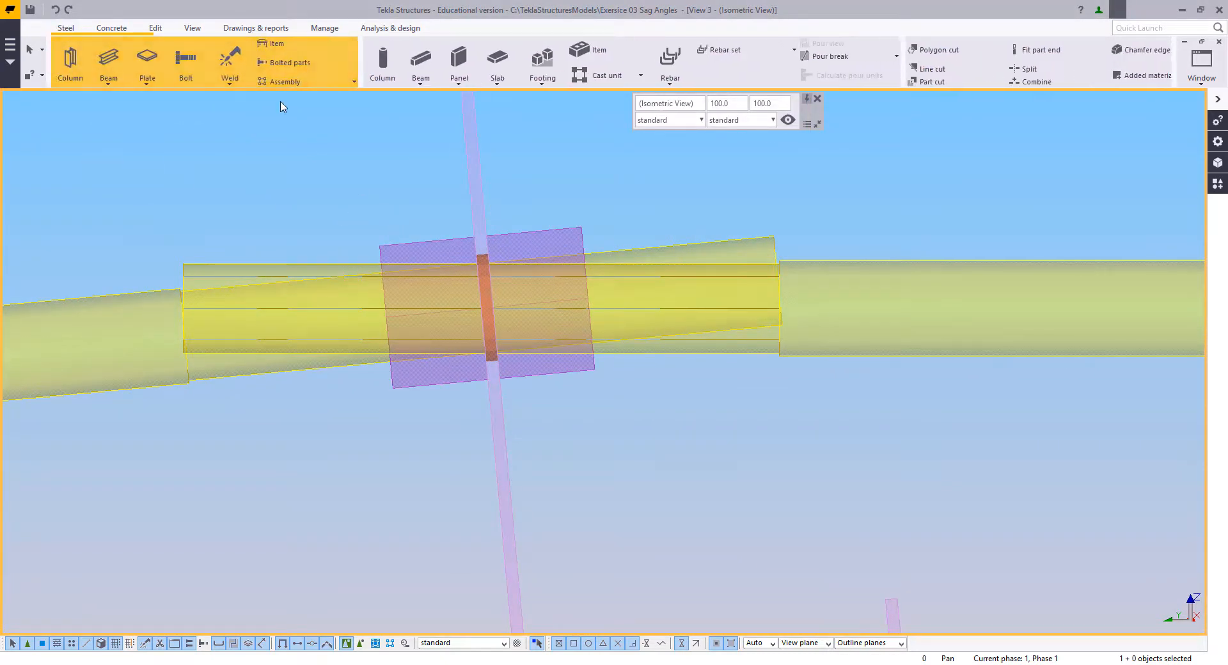
pyautogui.click(107, 58)
pyautogui.scroll(2, 478, 349)
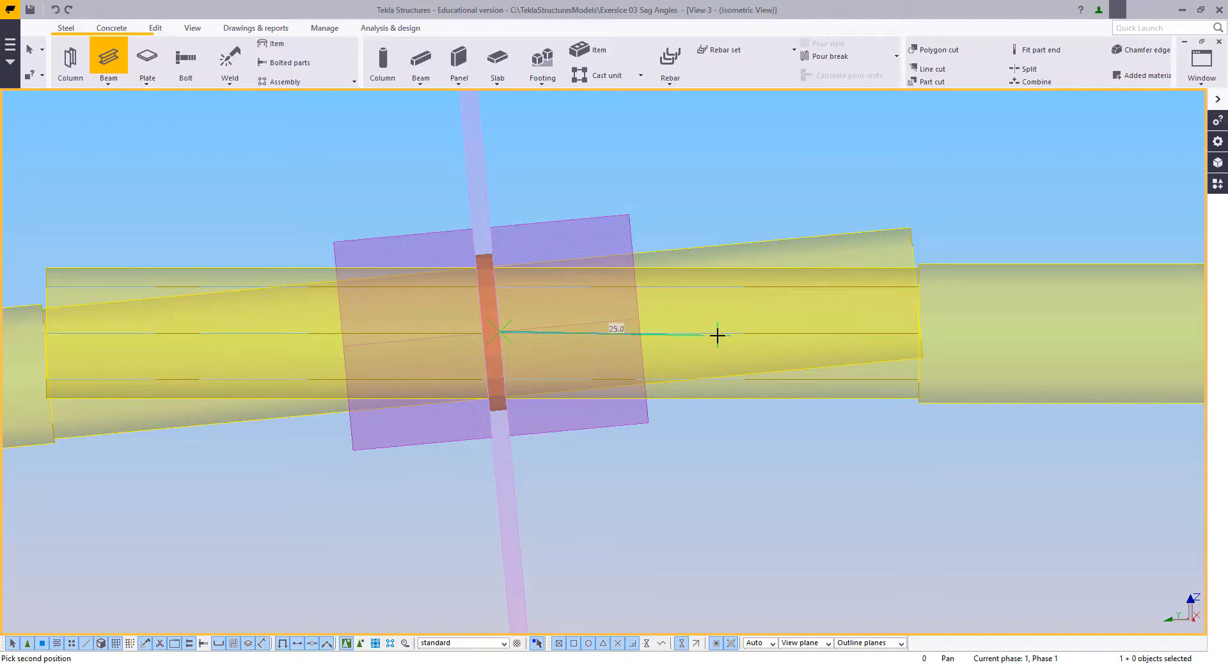
pyautogui.rightClick(658, 296)
pyautogui.click(679, 303)
pyautogui.rightClick(679, 302)
pyautogui.click(581, 180)
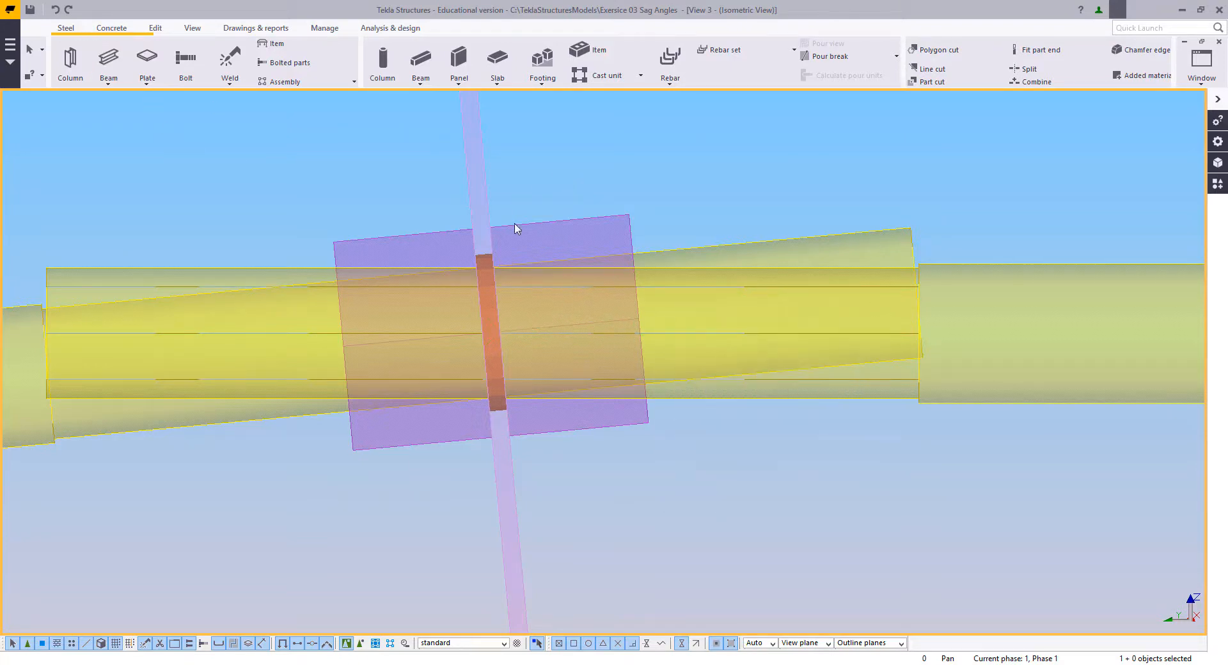
# Step: Model a 16 mm long M16_NUT beam along the ridge rod's upper edge, just beyond the threaded end piece
pyautogui.click(120, 62)
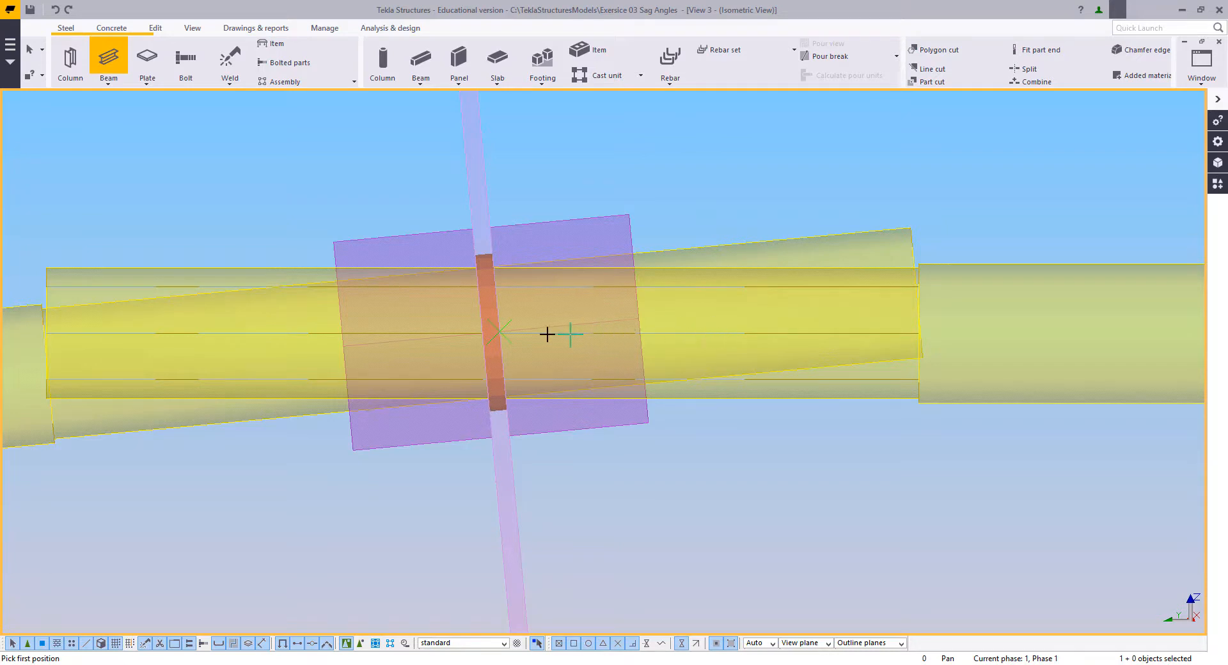
pyautogui.moveTo(980, 333); pyautogui.dragTo(652, 341, button='middle')
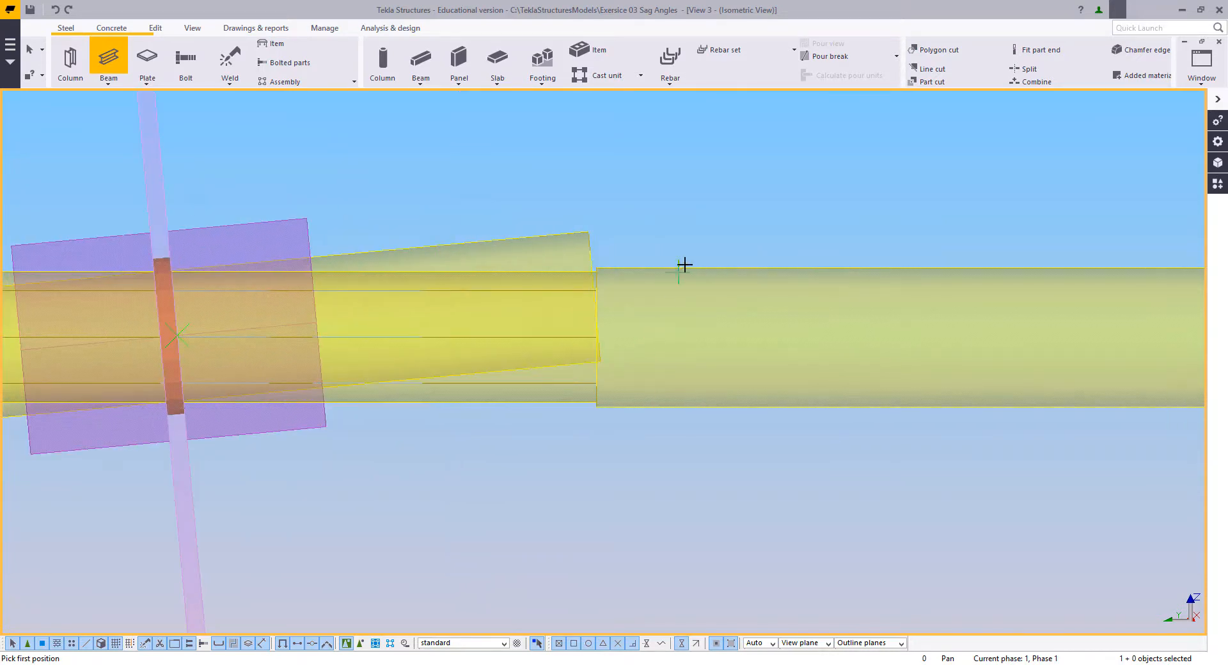
pyautogui.click(725, 253)
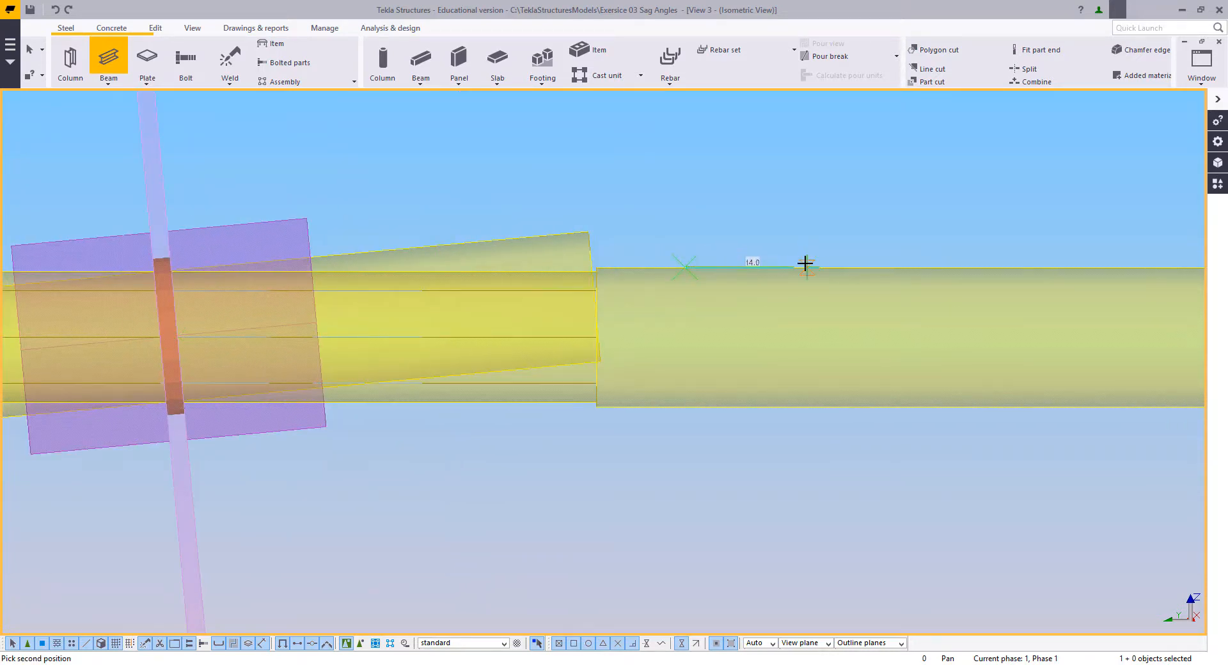
pyautogui.write('16')
pyautogui.press('Return')
pyautogui.press('Escape')
# Step: Move the new nut by its far end point to the centre of the ridge rod's end face
pyautogui.click(797, 165)
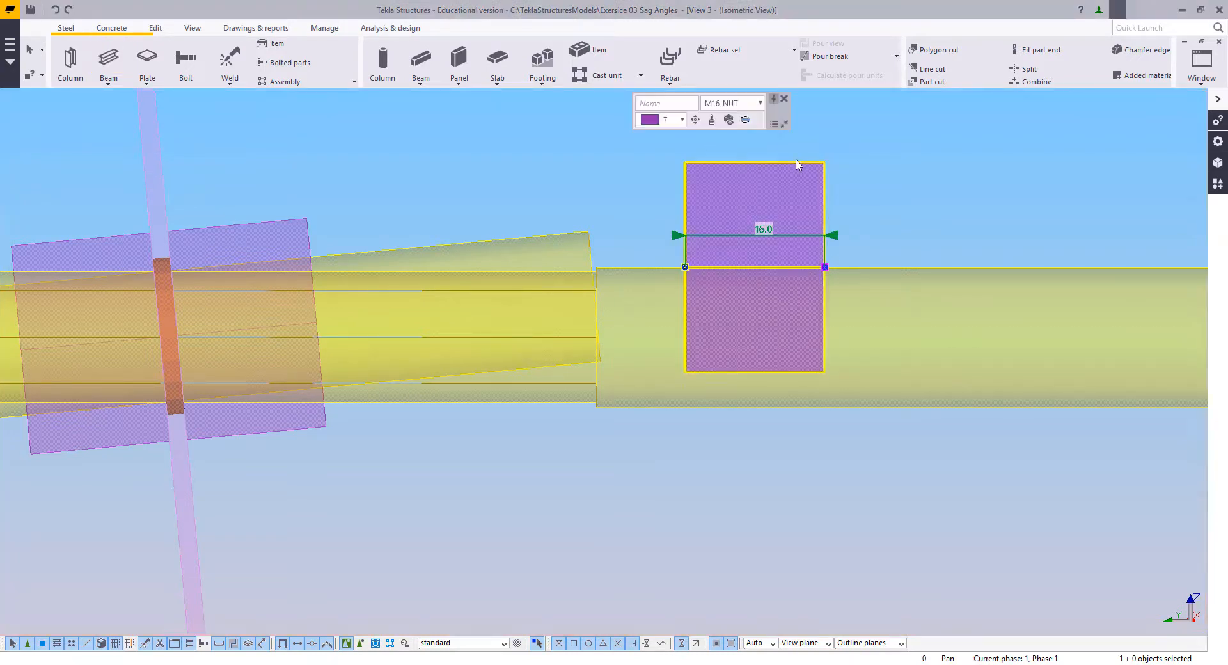
pyautogui.rightClick(798, 165)
pyautogui.click(825, 260)
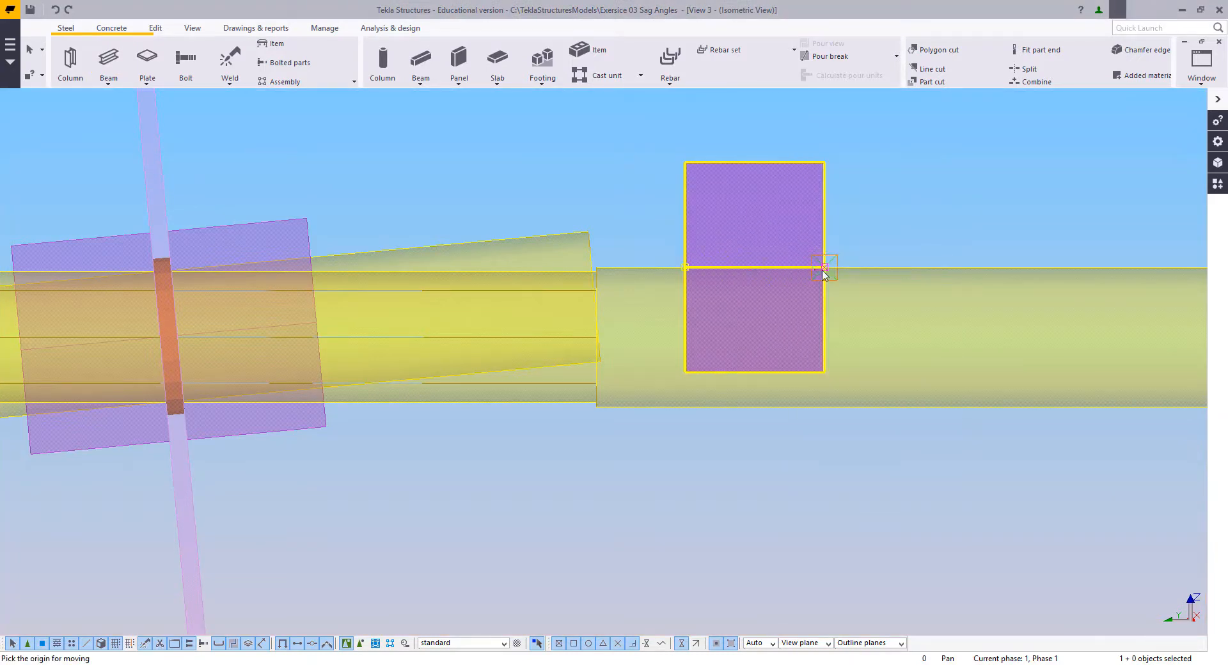
pyautogui.click(825, 267)
pyautogui.click(597, 338)
# Step: Create horizontal construction lines along the upper and lower edges of the new nut, extending across the purlin web
pyautogui.moveTo(864, 235); pyautogui.dragTo(976, 268, button='middle')
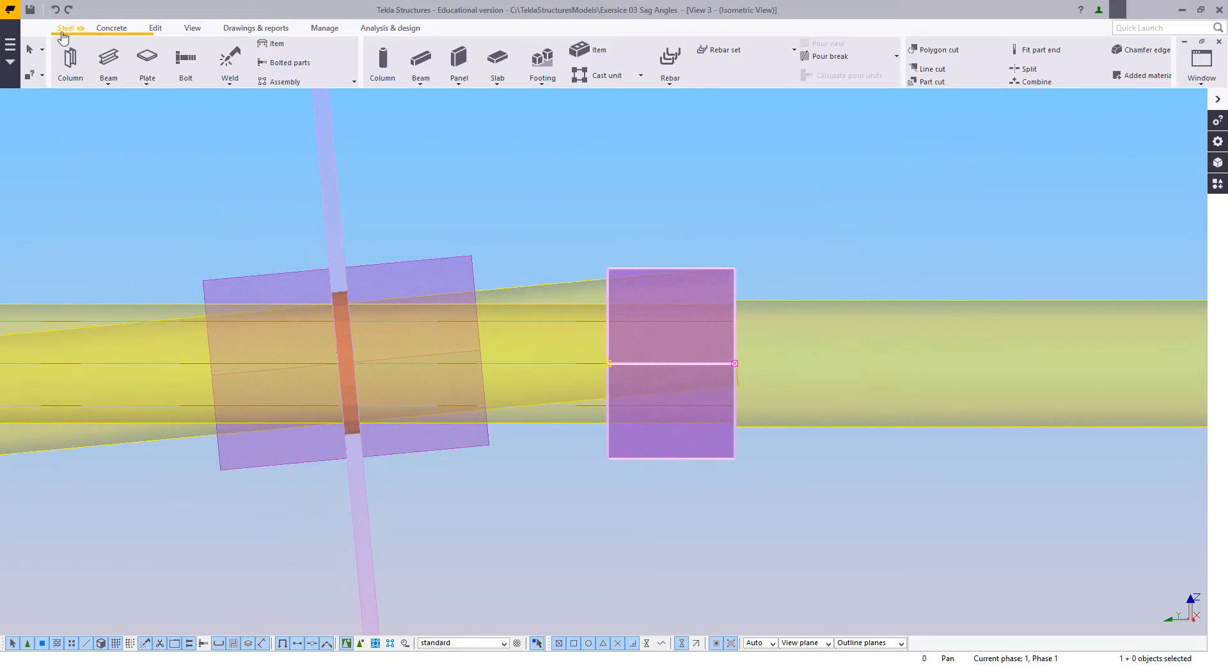
pyautogui.moveTo(667, 236); pyautogui.dragTo(808, 275, button='middle')
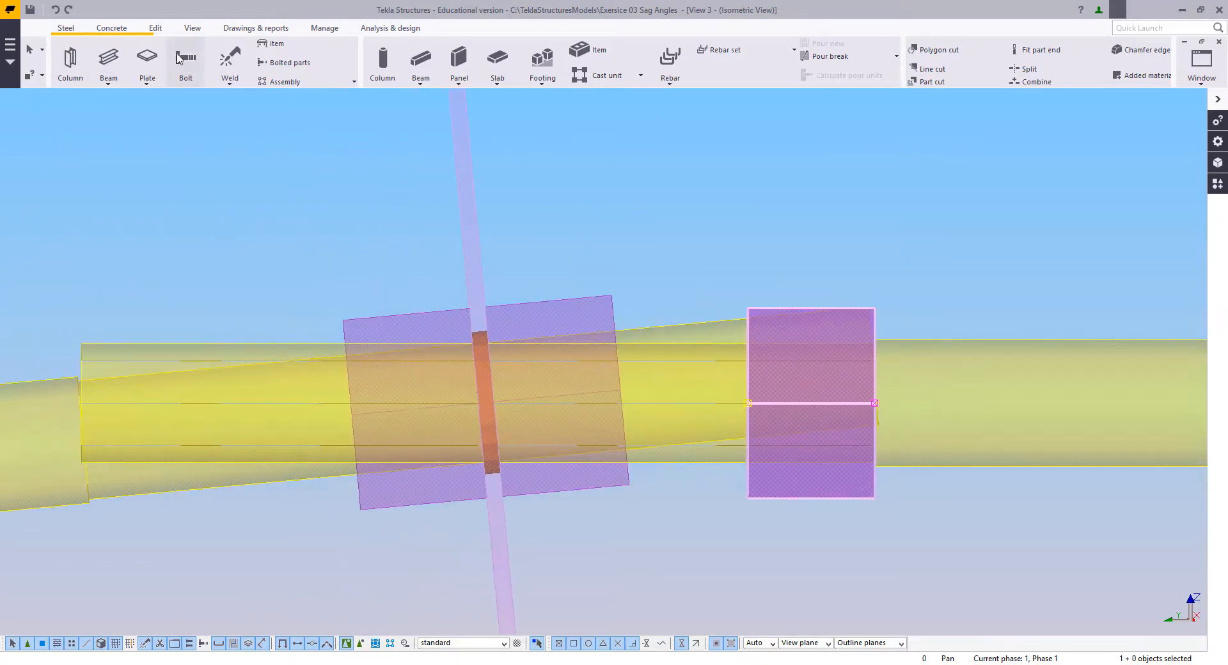
pyautogui.click(154, 30)
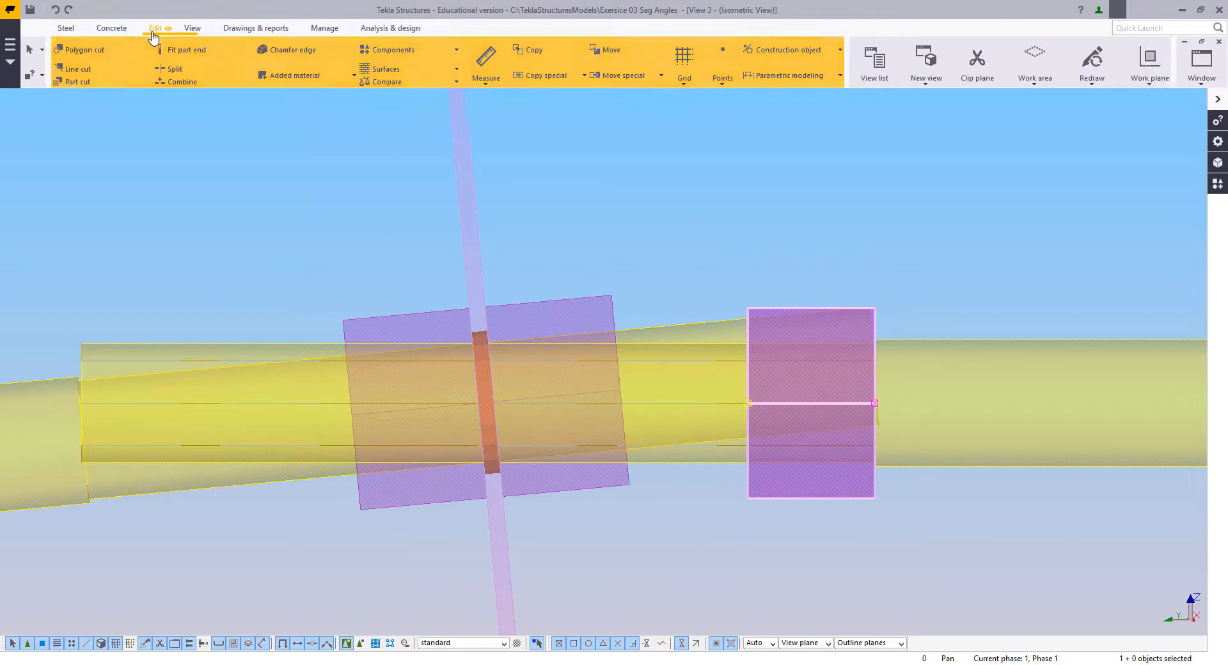
pyautogui.click(755, 48)
pyautogui.click(767, 76)
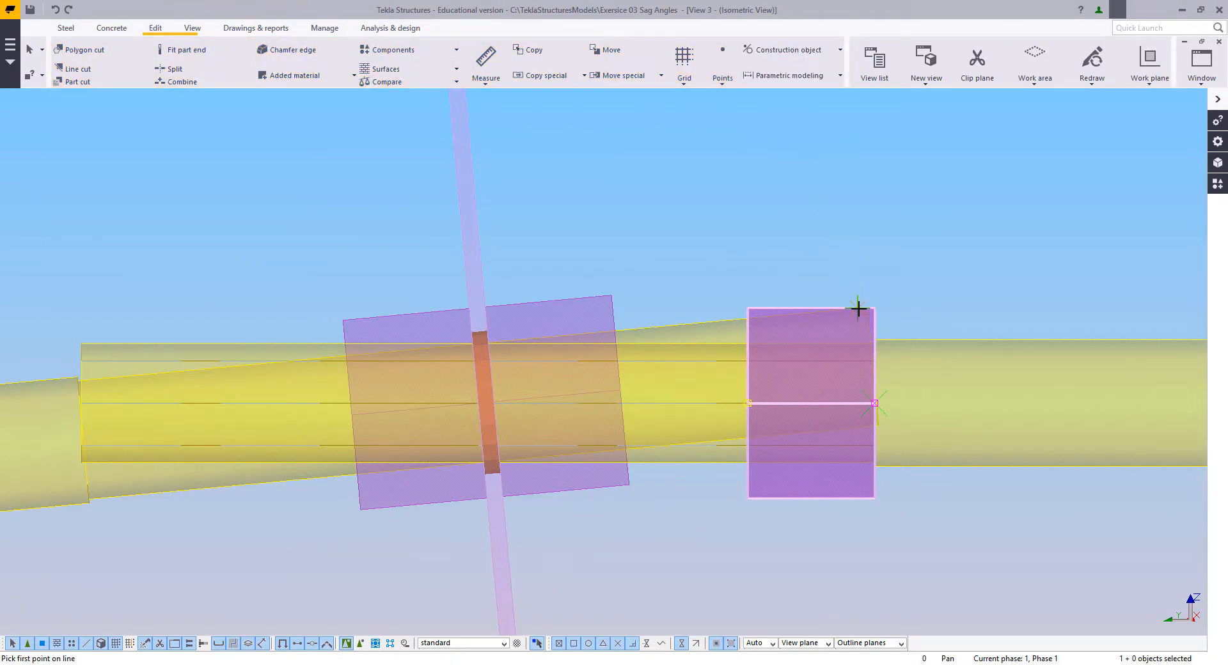
pyautogui.click(775, 361)
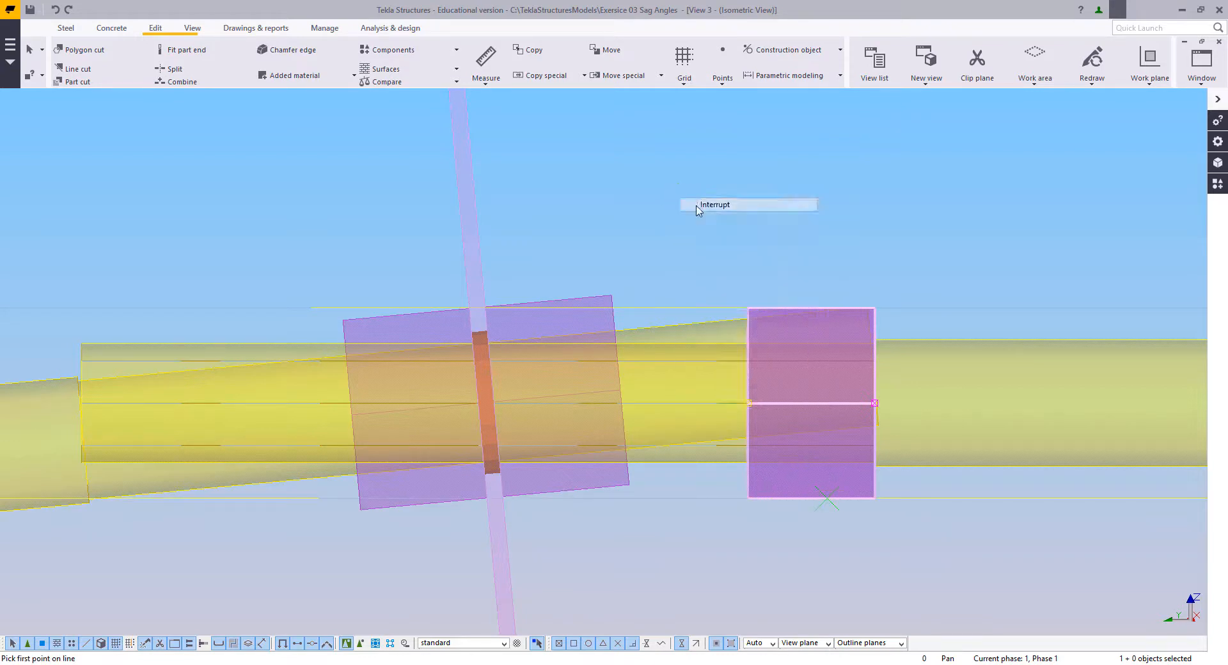
# Step: Move the nut by its lower corner to where the lower construction line meets the ridge-side face of the purlin web
pyautogui.rightClick(682, 198)
pyautogui.click(730, 307)
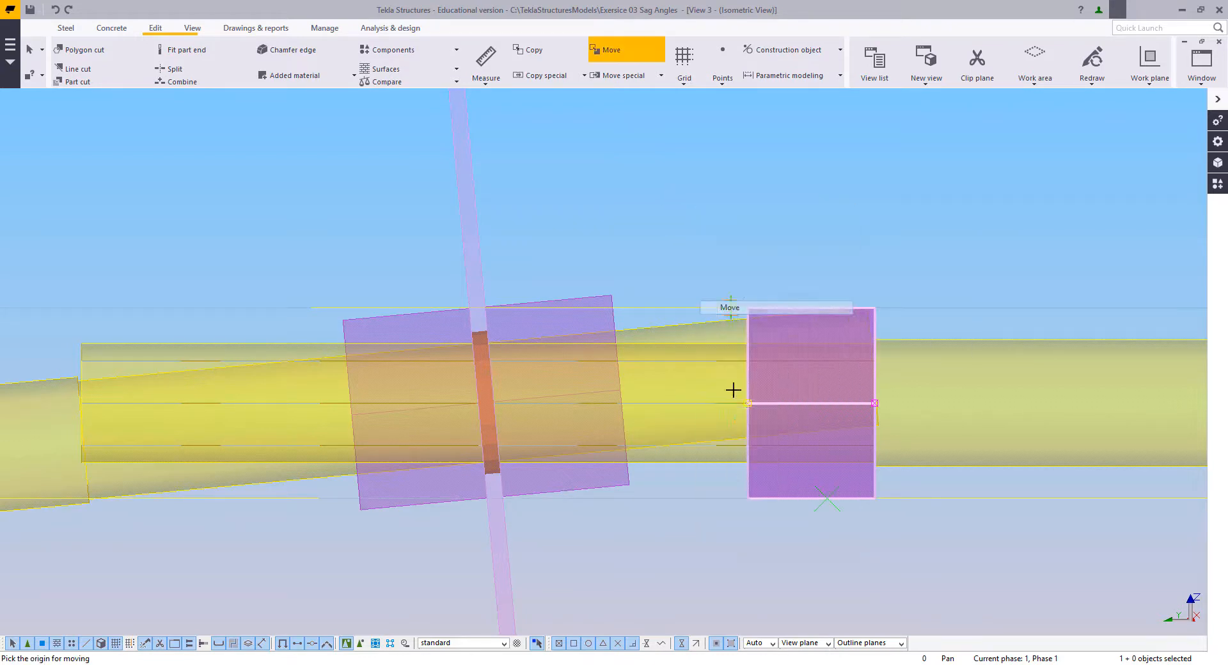
pyautogui.click(736, 494)
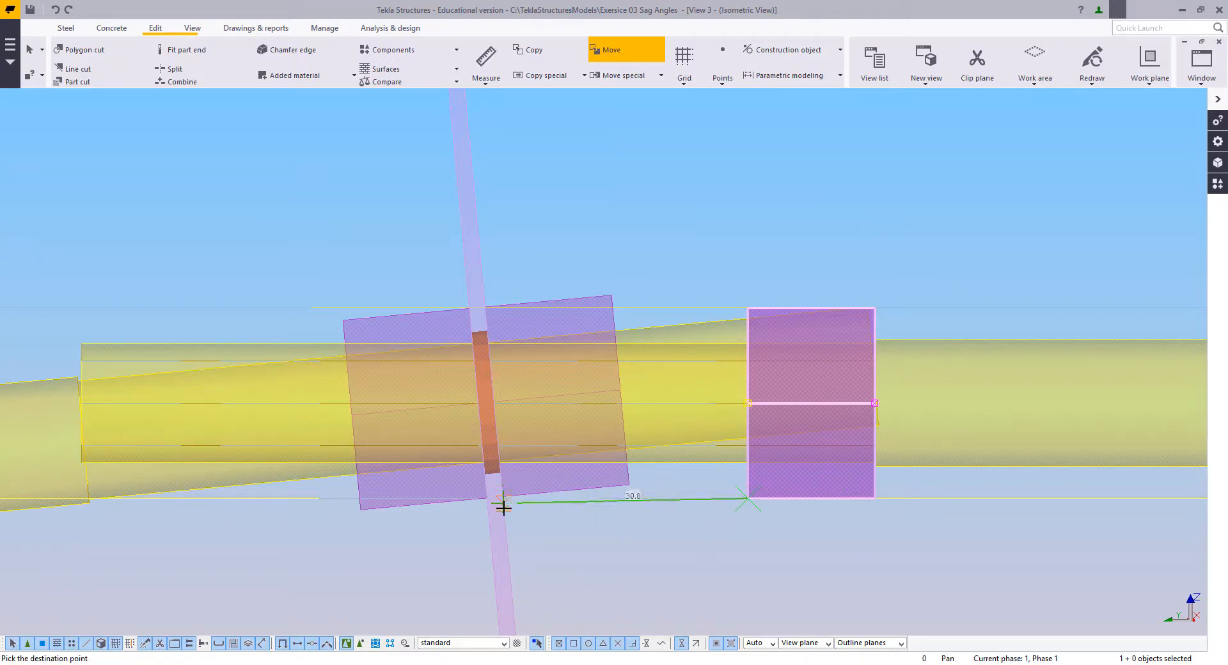
pyautogui.scroll(5, 506, 499)
pyautogui.click(505, 477)
# Step: Copy the nut by its upper corner to where the upper construction line meets the opposite face of the purlin web
pyautogui.scroll(-5, 518, 483)
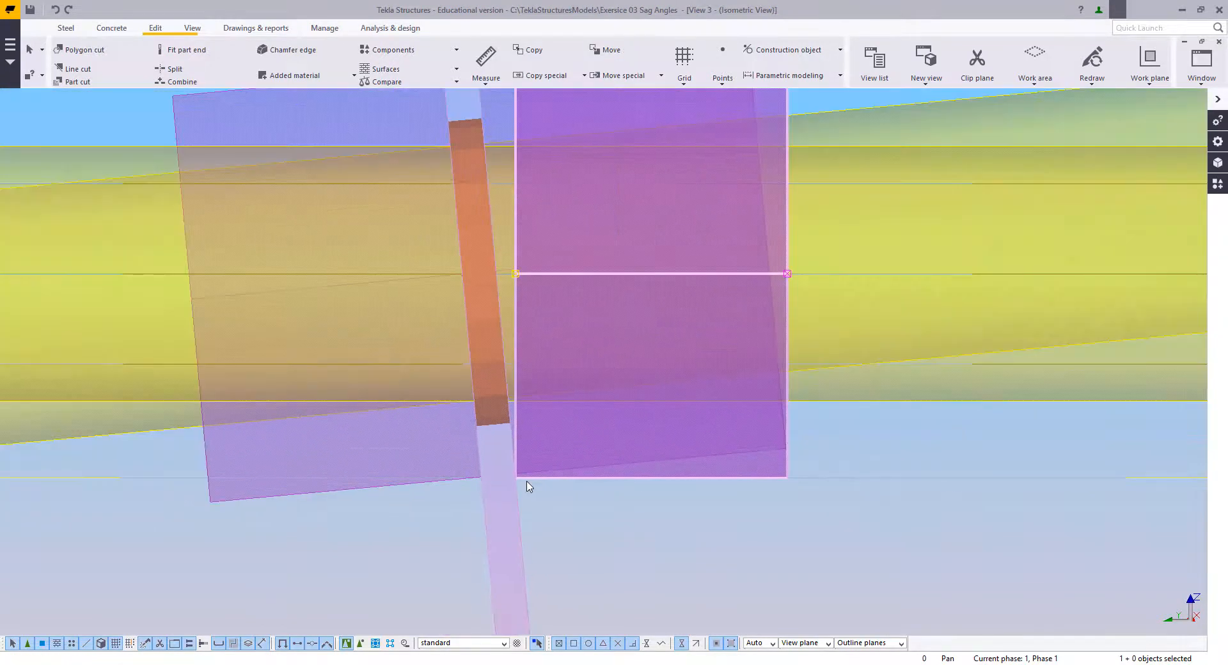
pyautogui.rightClick(650, 226)
pyautogui.click(681, 296)
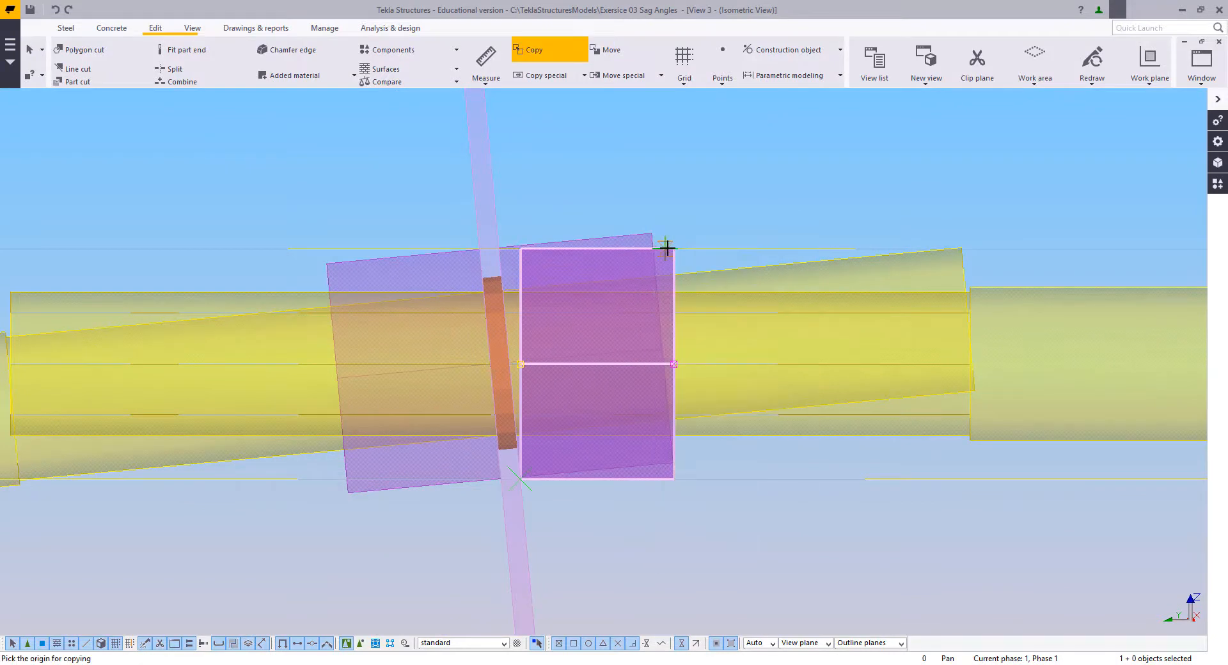
pyautogui.click(669, 248)
pyautogui.scroll(5, 449, 260)
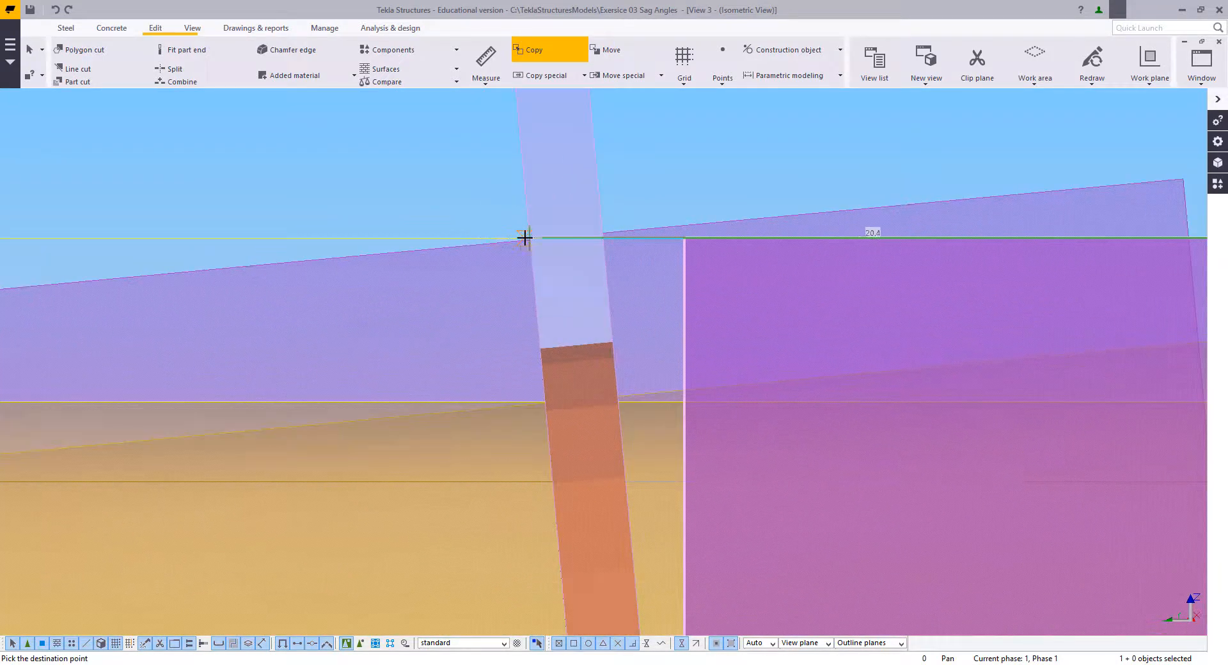
pyautogui.scroll(4, 528, 238)
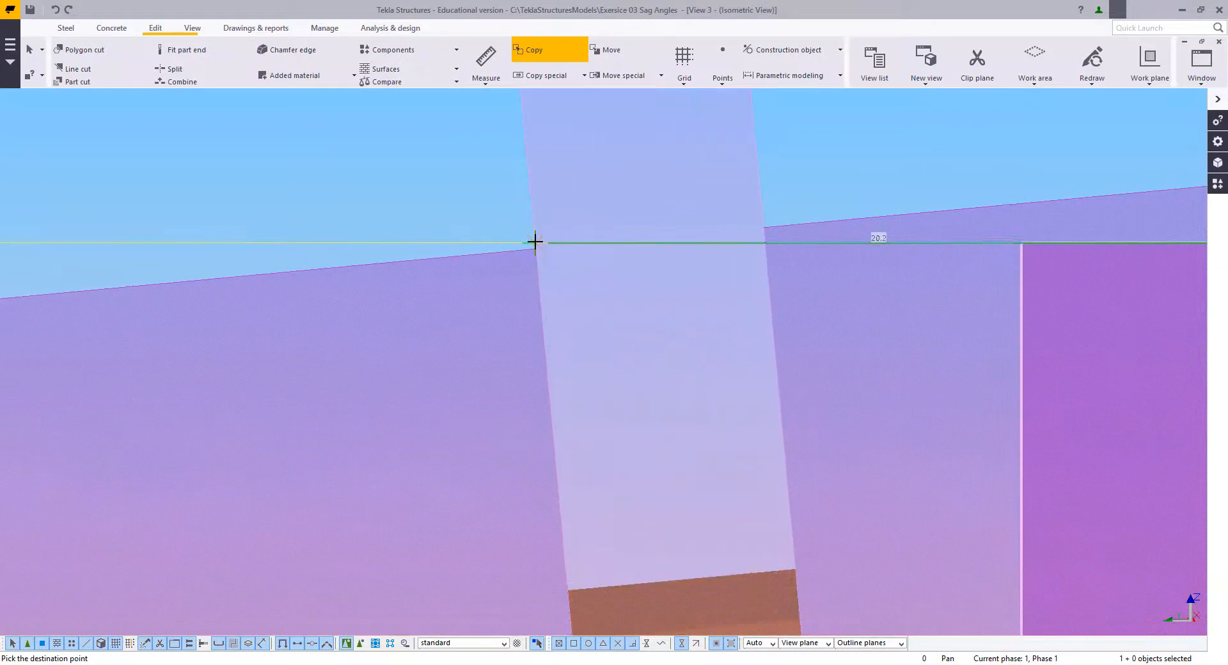
pyautogui.rightClick(413, 161)
pyautogui.click(443, 167)
pyautogui.scroll(-6, 537, 225)
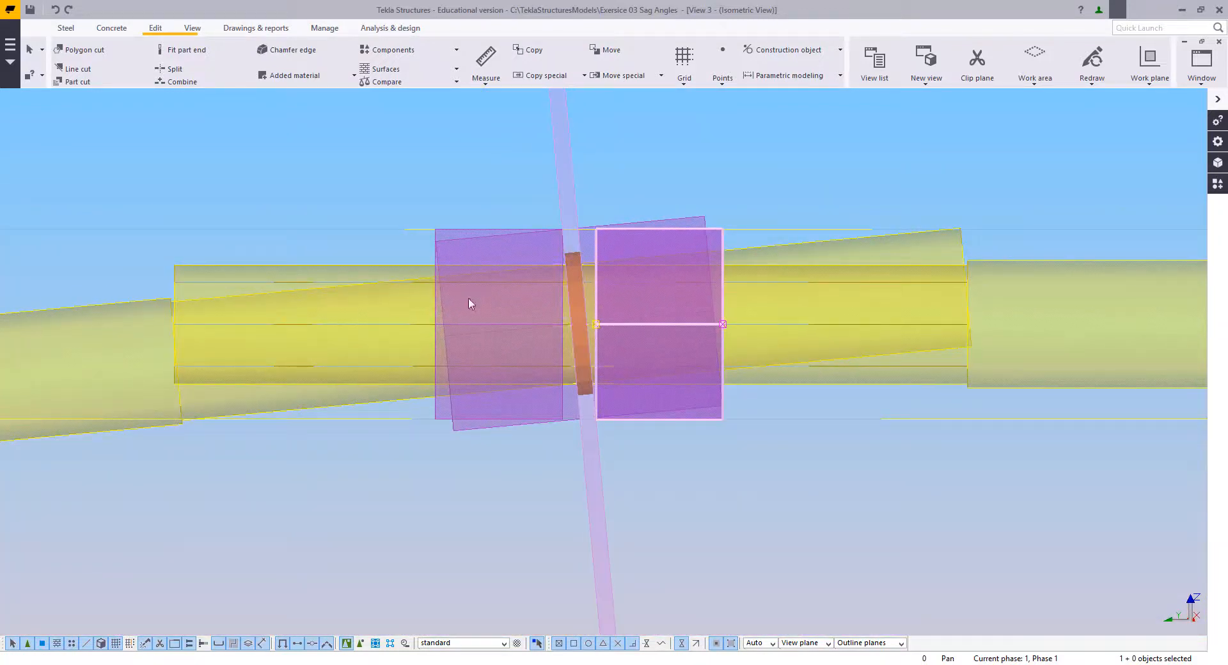
# Step: Set the view depth to 50 up and 50 down in the properties of the current view
pyautogui.rightClick(397, 158)
pyautogui.click(402, 165)
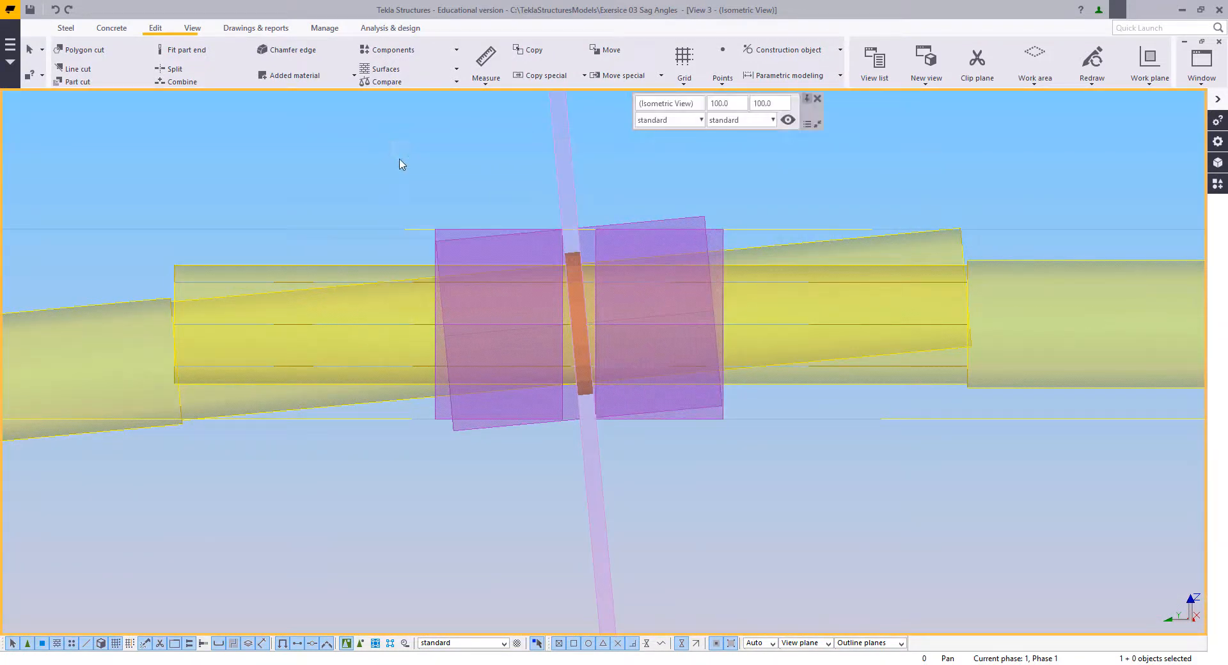
pyautogui.doubleClick(350, 177)
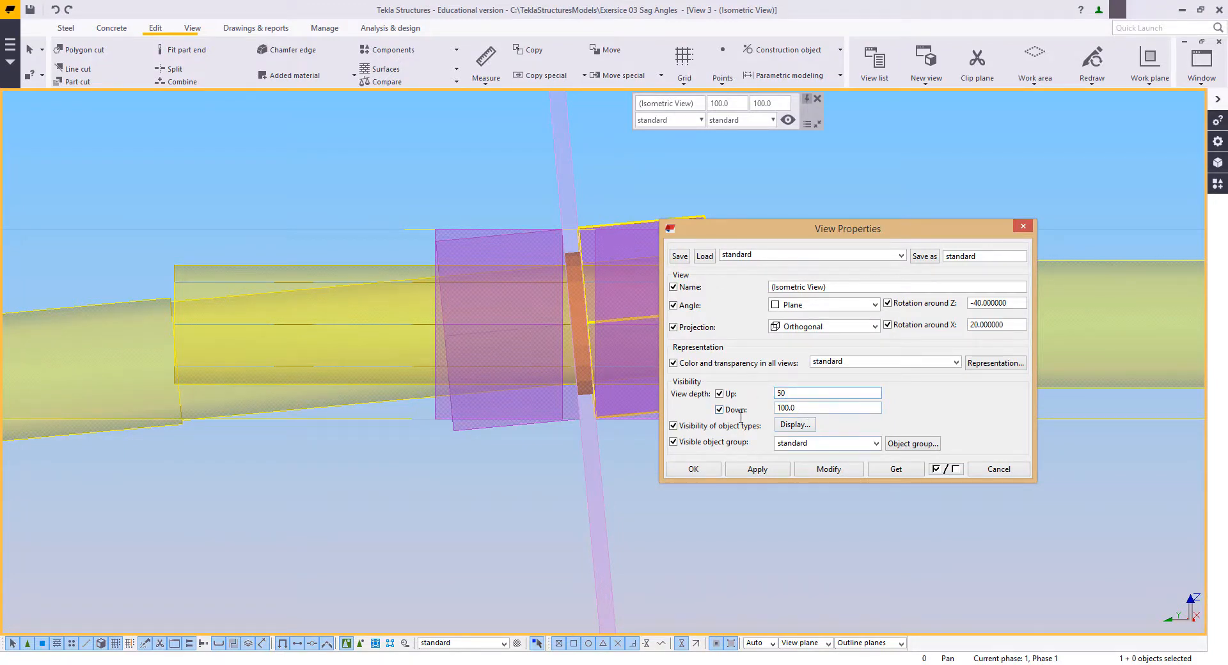
pyautogui.press('Tab')
pyautogui.write('50')
pyautogui.click(828, 470)
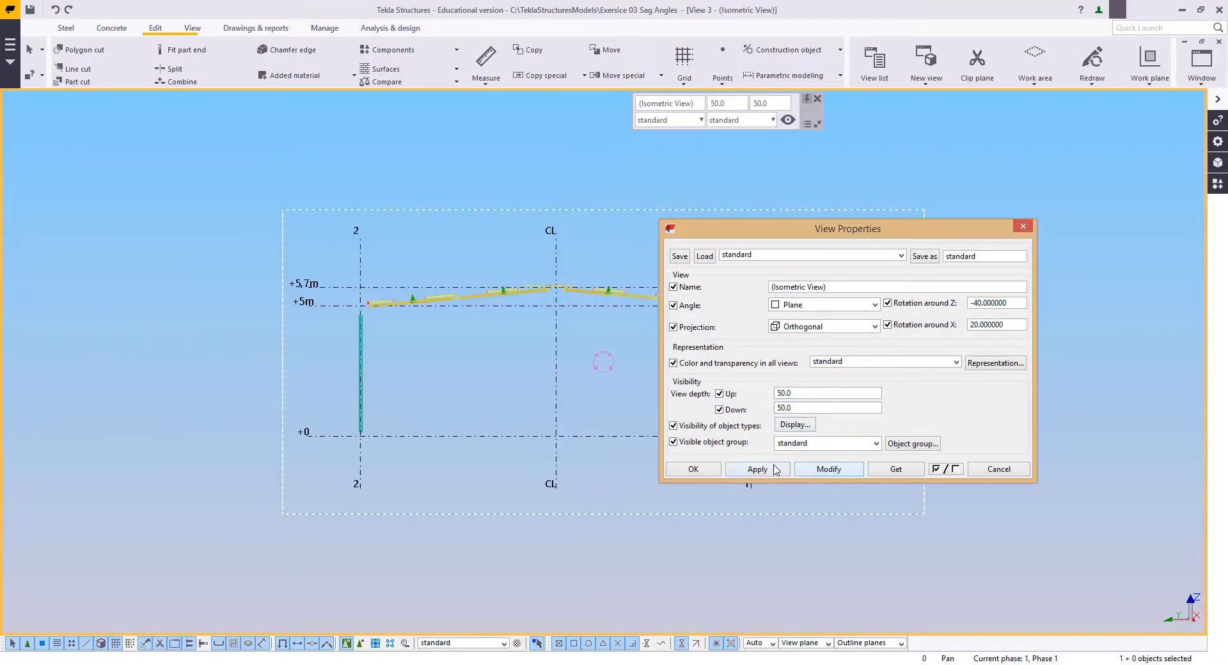
pyautogui.click(693, 470)
# Step: Delete the two horizontal construction lines along the upper and lower edges of the nuts on the ridge rod
pyautogui.scroll(5, 603, 372)
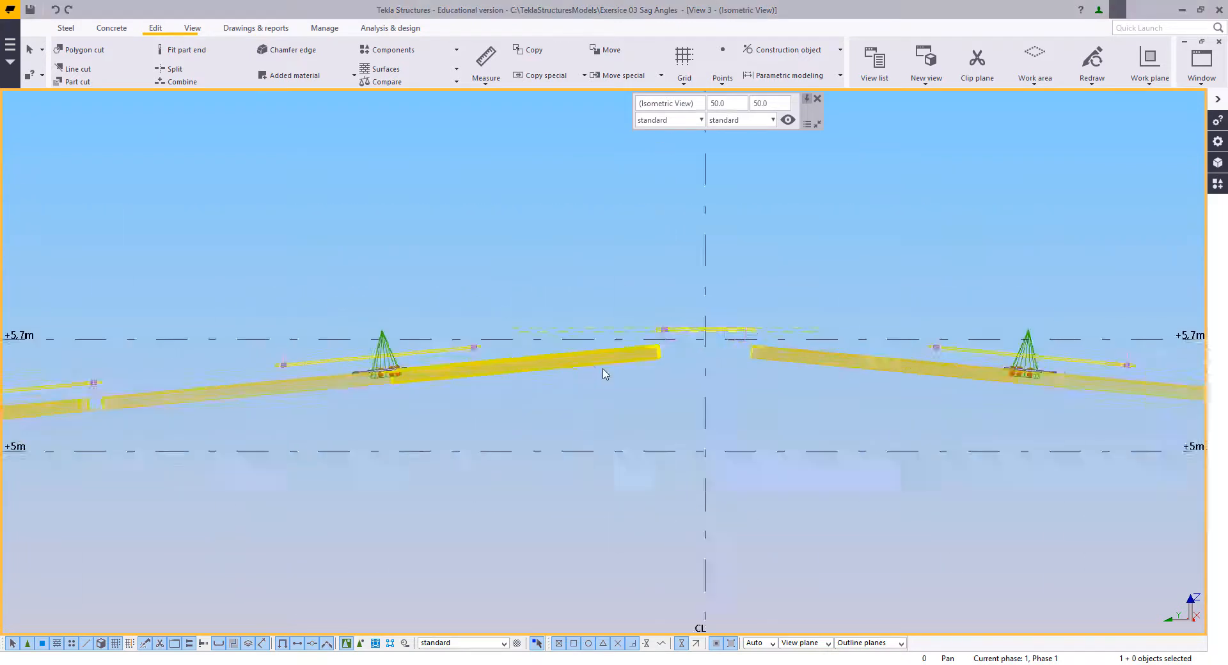
pyautogui.scroll(2, 731, 317)
pyautogui.moveTo(732, 317); pyautogui.dragTo(608, 477, button='middle')
pyautogui.scroll(7, 638, 397)
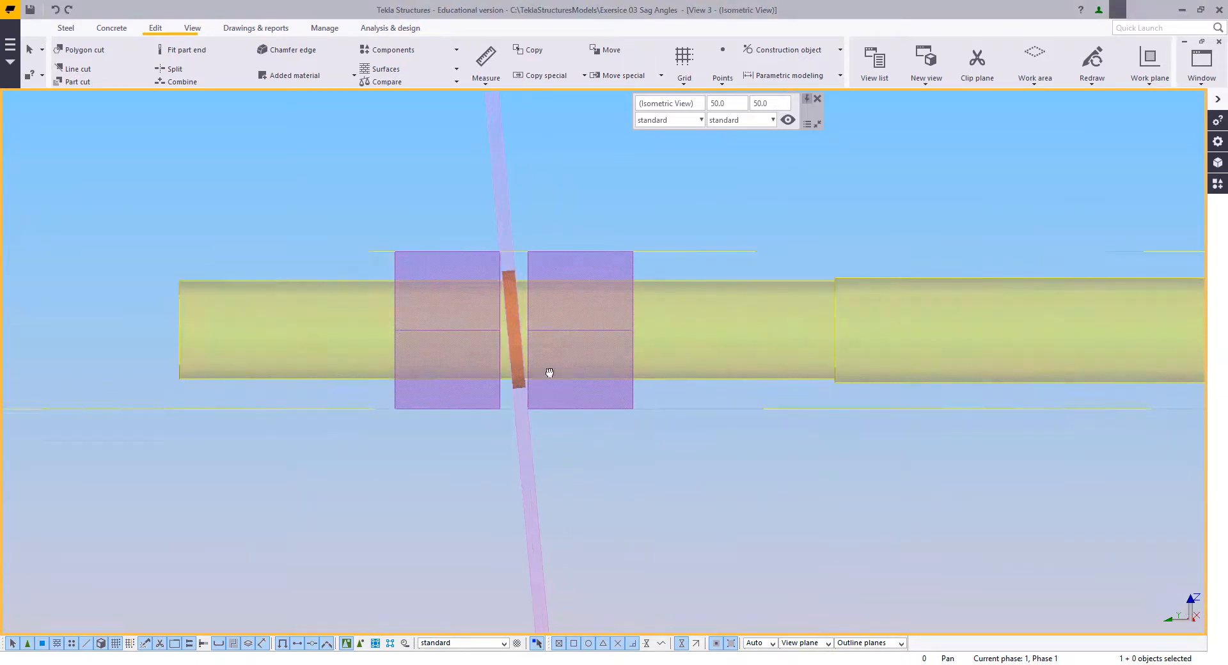
pyautogui.moveTo(363, 328); pyautogui.dragTo(610, 358, button='middle')
pyautogui.moveTo(361, 225); pyautogui.dragTo(307, 514)
pyautogui.press('Delete')
# Step: Weld the nuts on both sides of the purlin web to the ridge rod
pyautogui.scroll(-2, 405, 395)
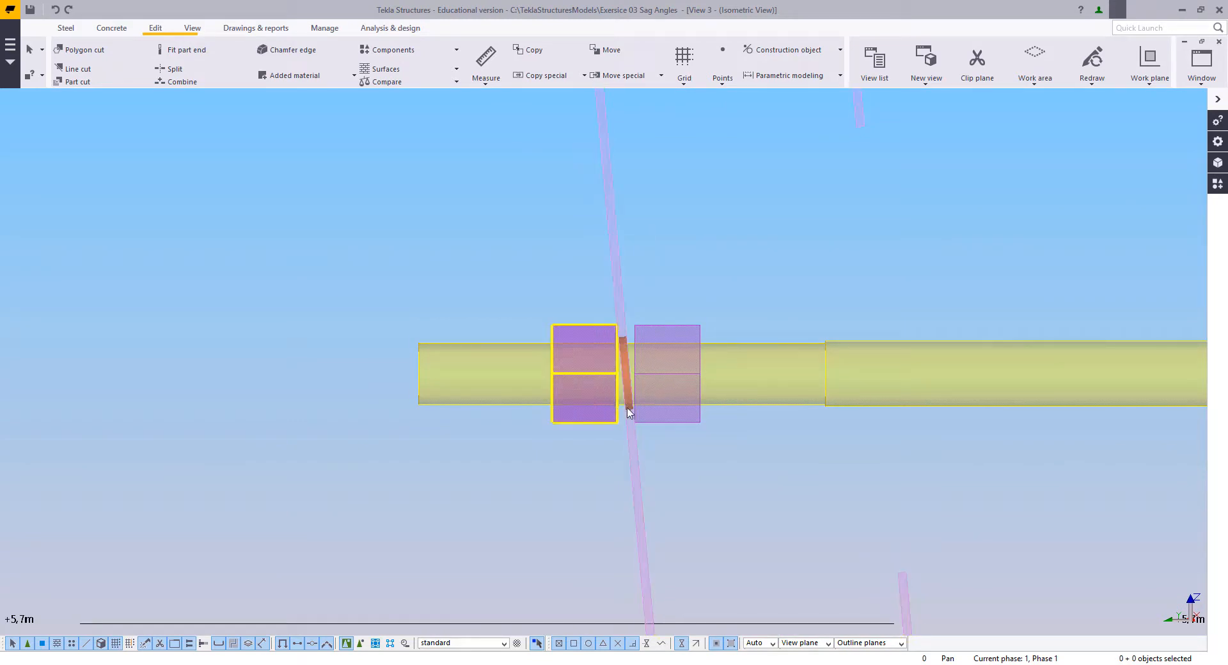
pyautogui.moveTo(723, 424); pyautogui.dragTo(712, 446, button='middle')
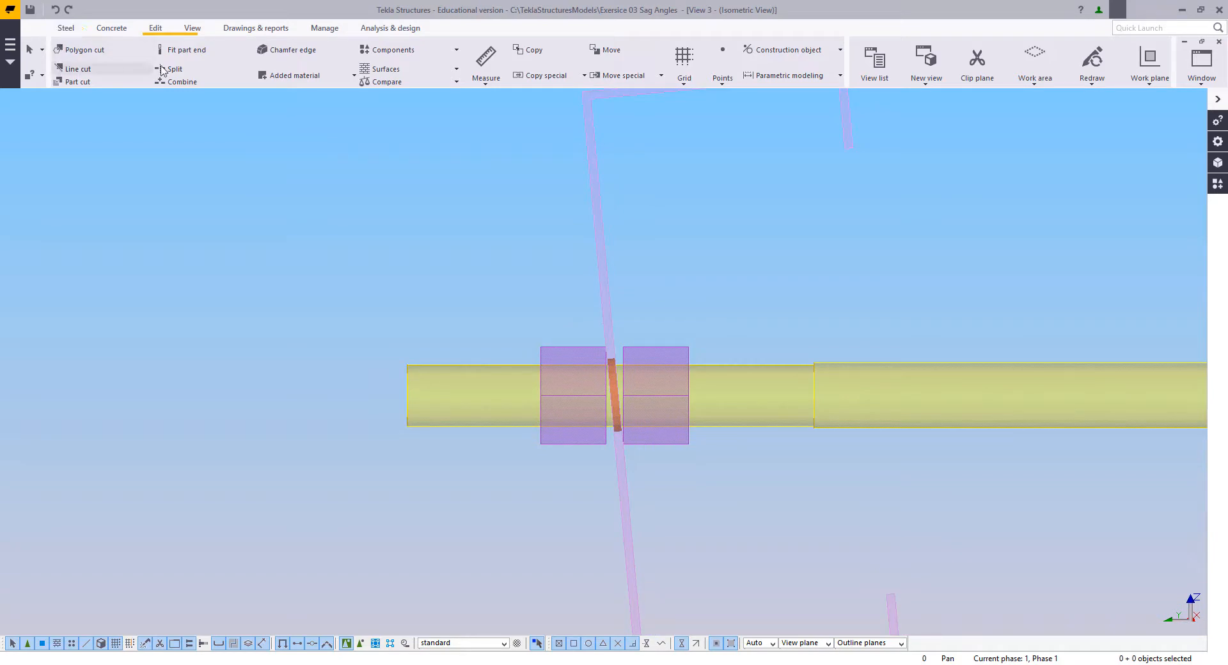
pyautogui.click(64, 28)
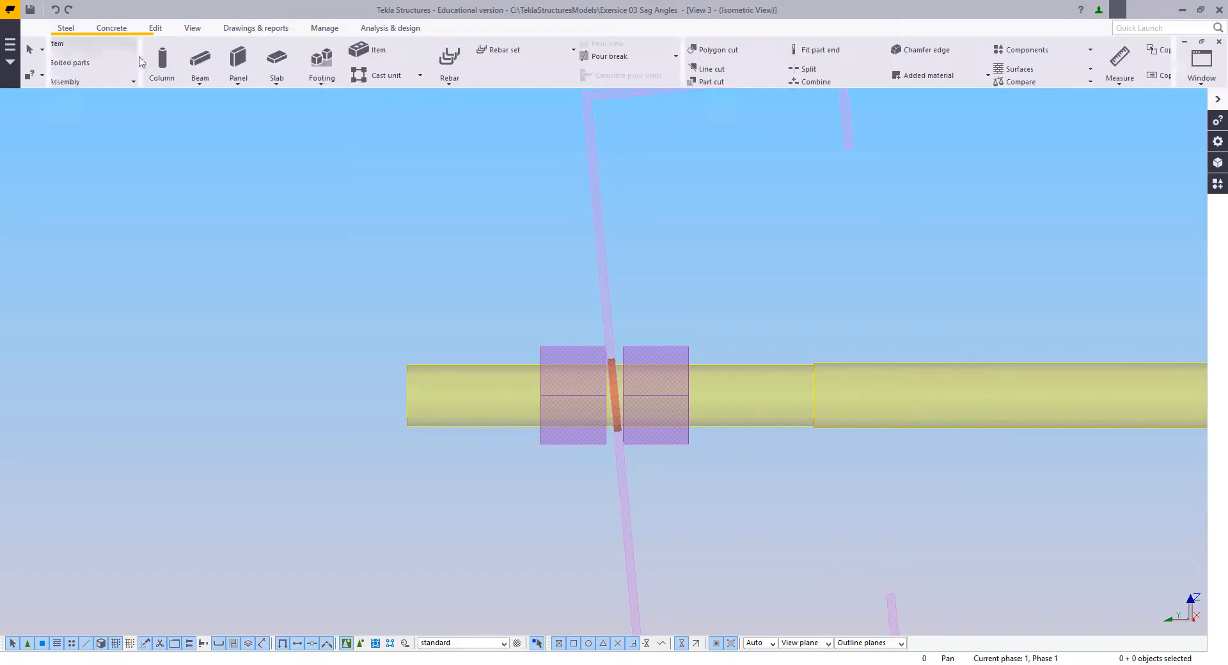
pyautogui.click(230, 59)
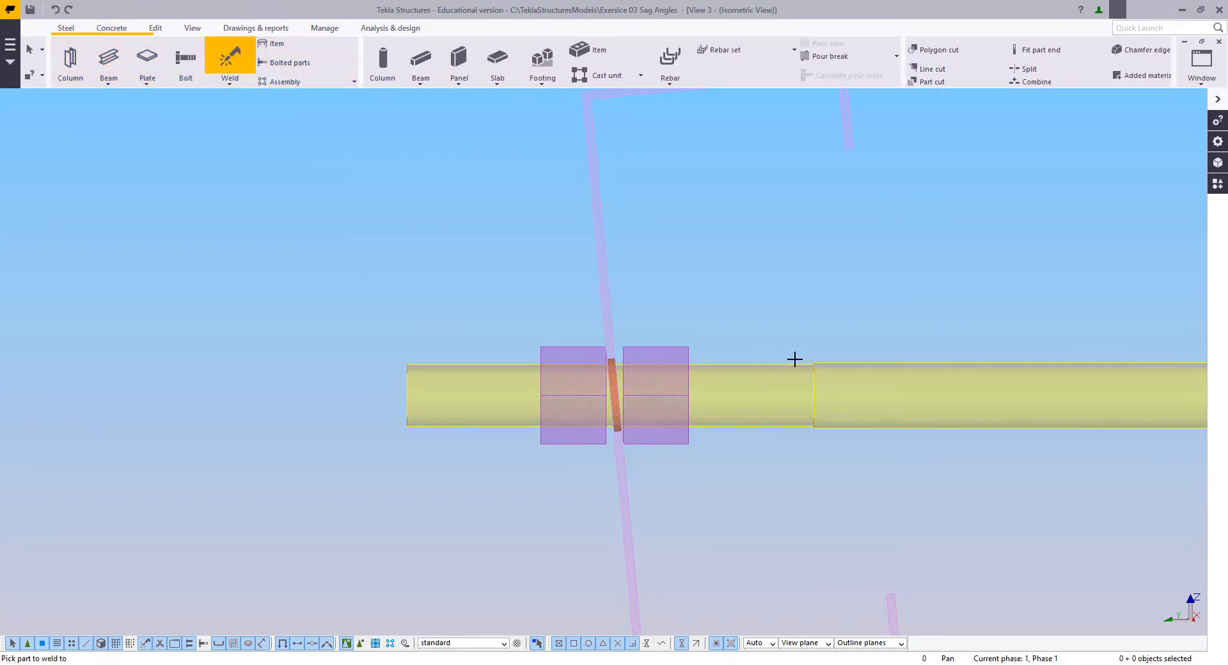
pyautogui.click(680, 346)
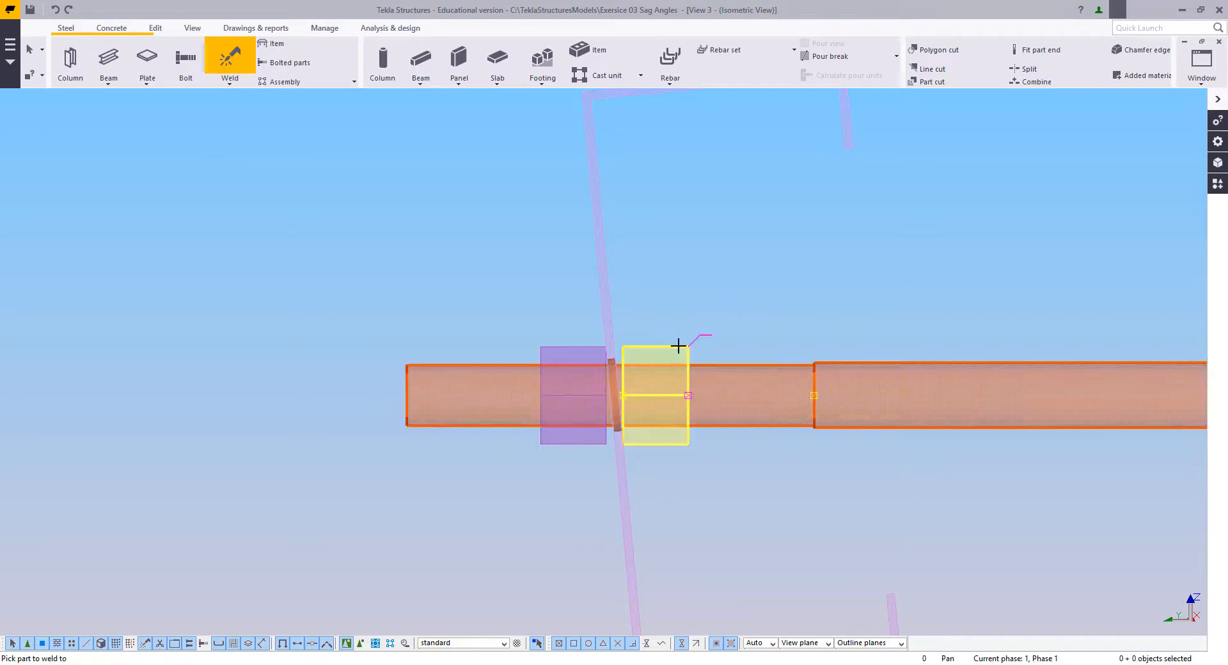
pyautogui.middleClick(752, 368)
pyautogui.click(566, 346)
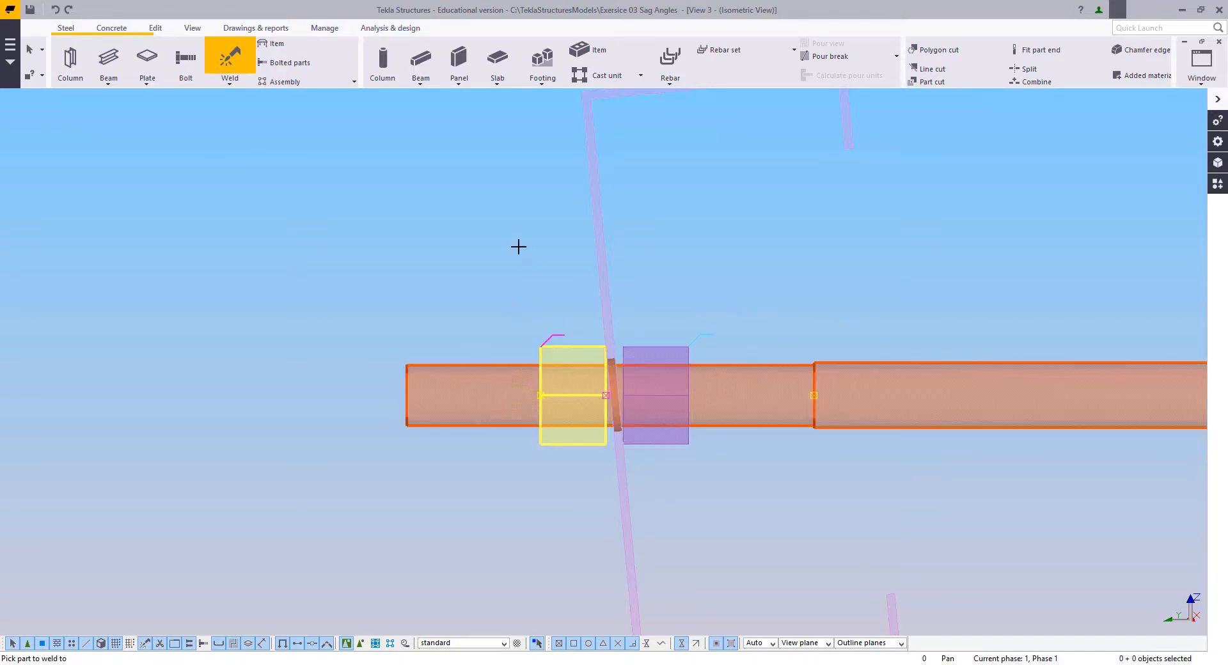
pyautogui.rightClick(518, 247)
pyautogui.click(526, 257)
# Step: Select both M16 nuts at the purlin web on the ridge rod
pyautogui.moveTo(483, 301); pyautogui.dragTo(672, 506)
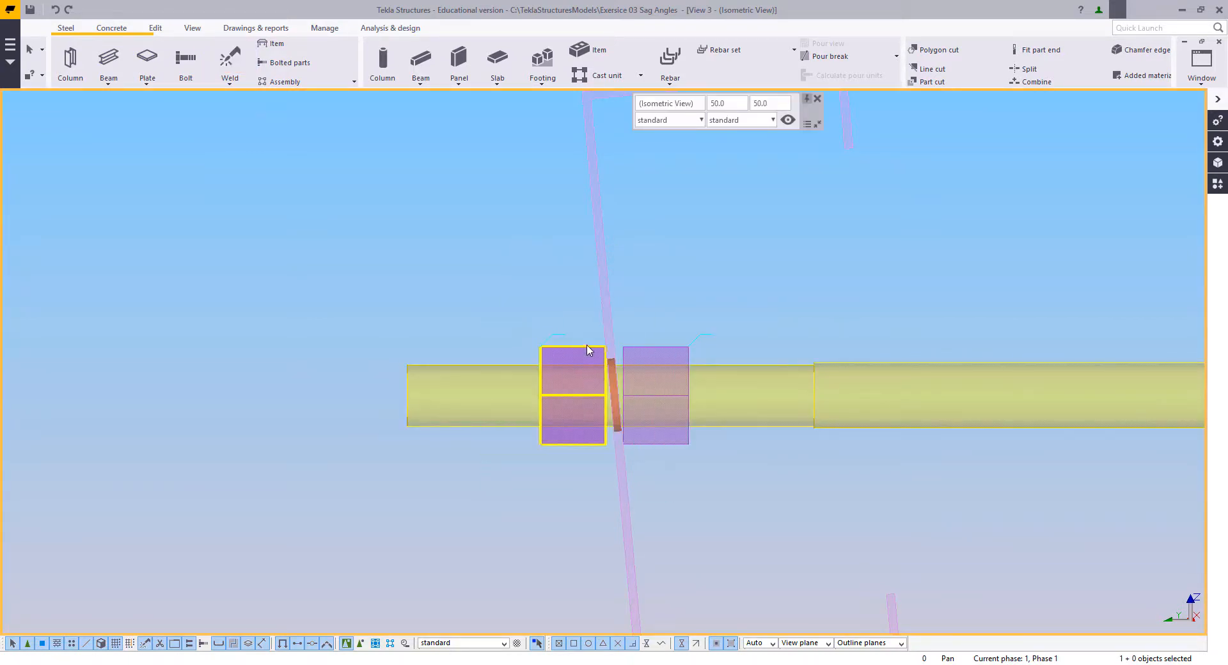
pyautogui.click(586, 353)
pyautogui.keyDown('shift'); pyautogui.click(641, 354); pyautogui.keyUp('shift')
pyautogui.scroll(4, 597, 381)
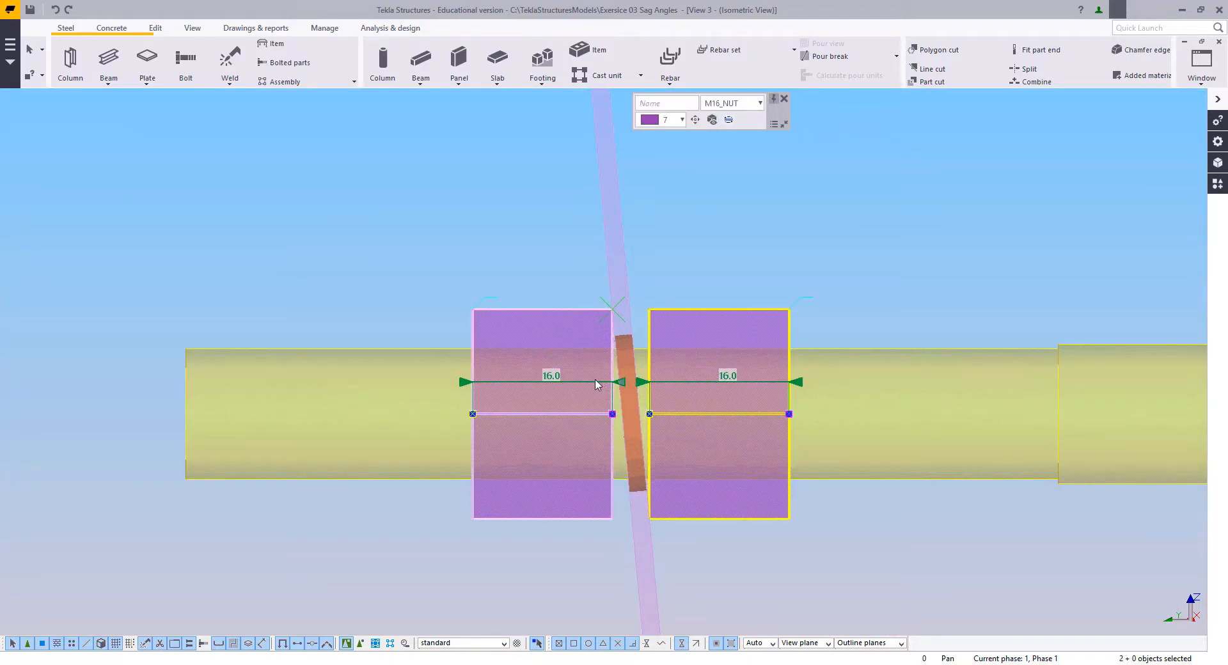
pyautogui.scroll(-3, 457, 437)
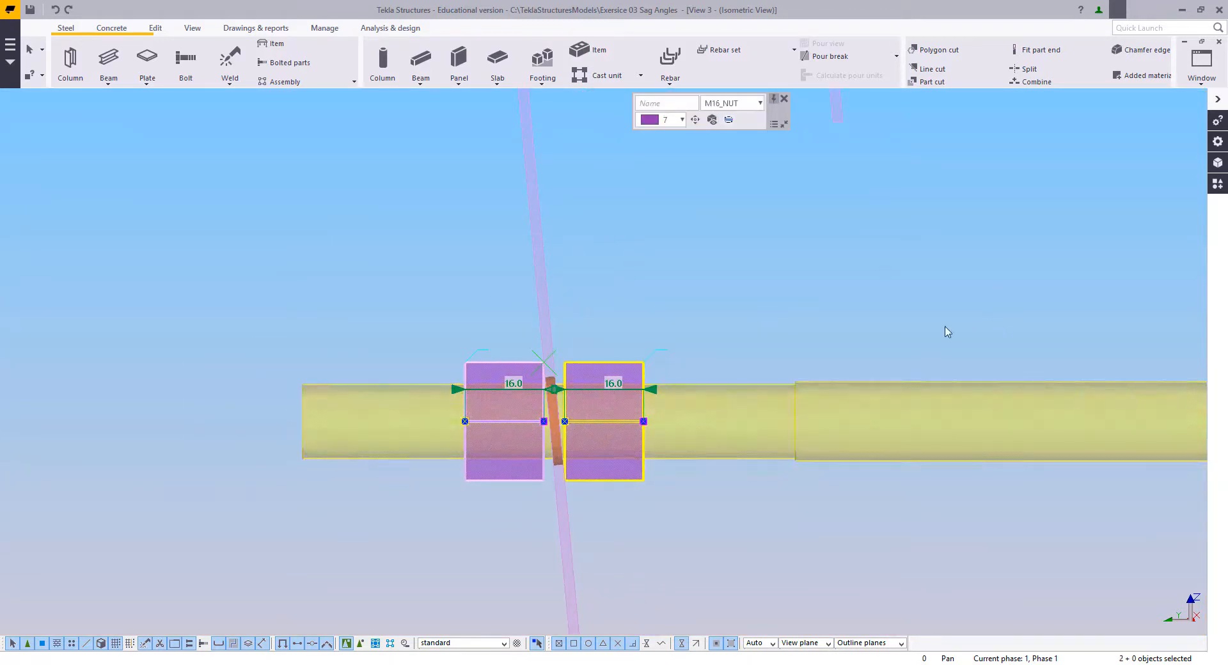
pyautogui.scroll(-3, 565, 362)
pyautogui.moveTo(551, 351); pyautogui.dragTo(537, 338, button='middle')
pyautogui.scroll(2, 504, 345)
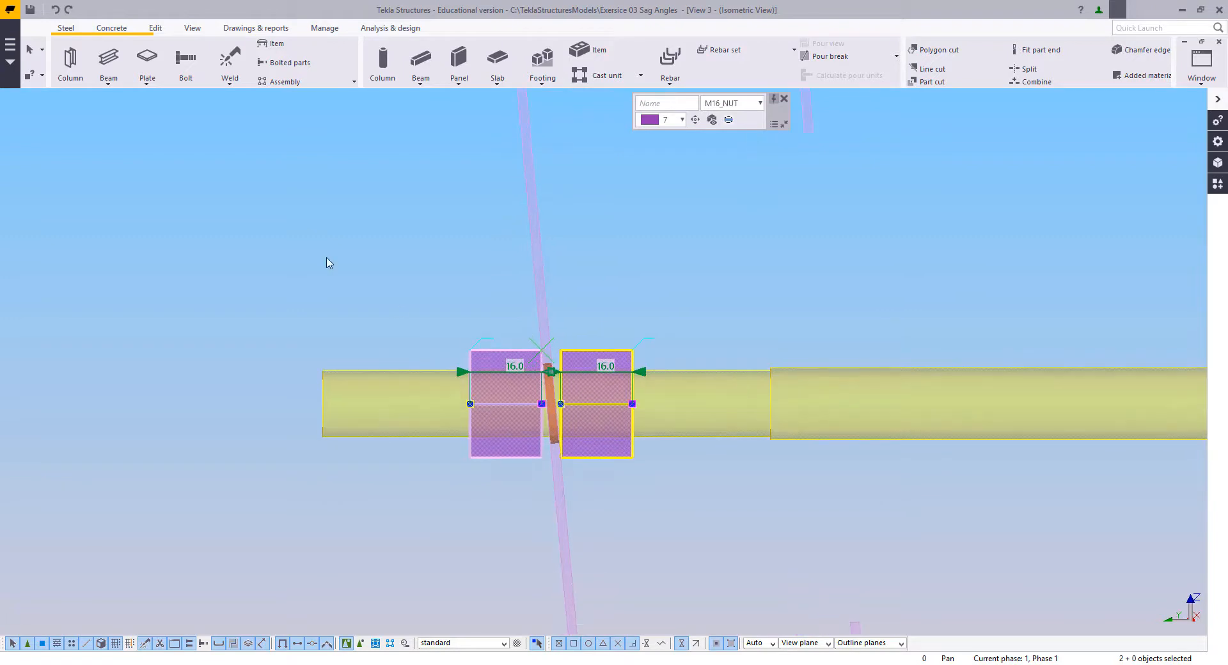
# Step: Create a horizontal construction line through the lower corners of the two nuts, extending to the purlin at the ridge rod's other end
pyautogui.click(160, 32)
pyautogui.click(793, 51)
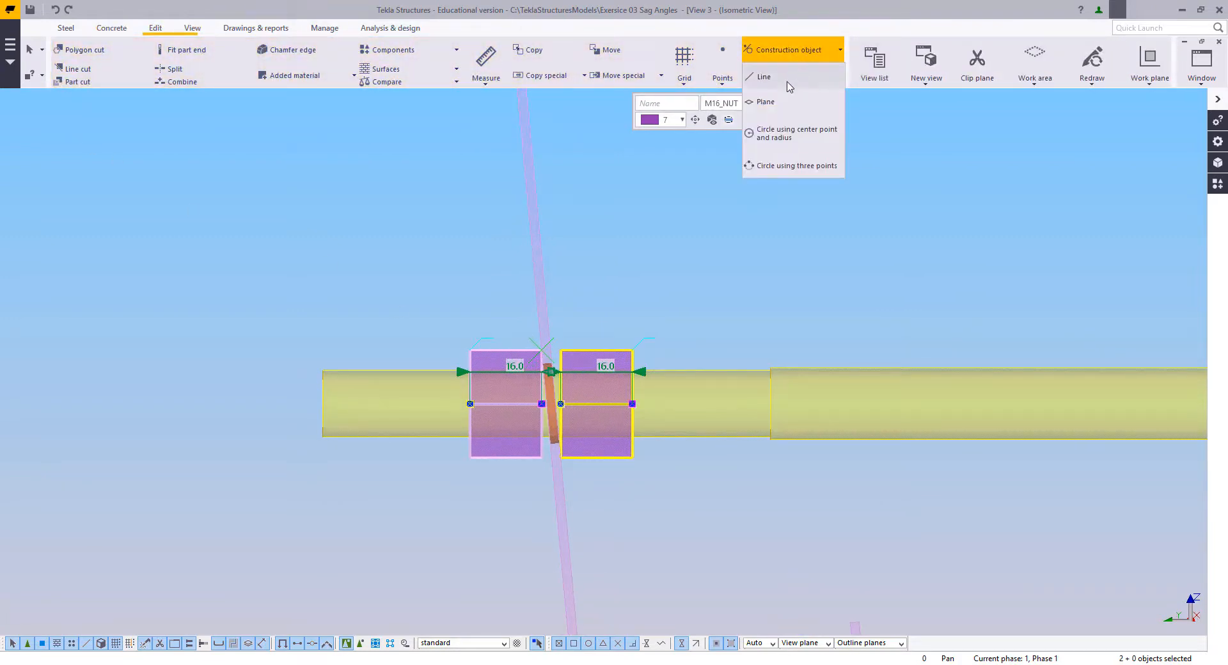
pyautogui.click(764, 76)
pyautogui.moveTo(607, 354); pyautogui.dragTo(488, 345, button='middle')
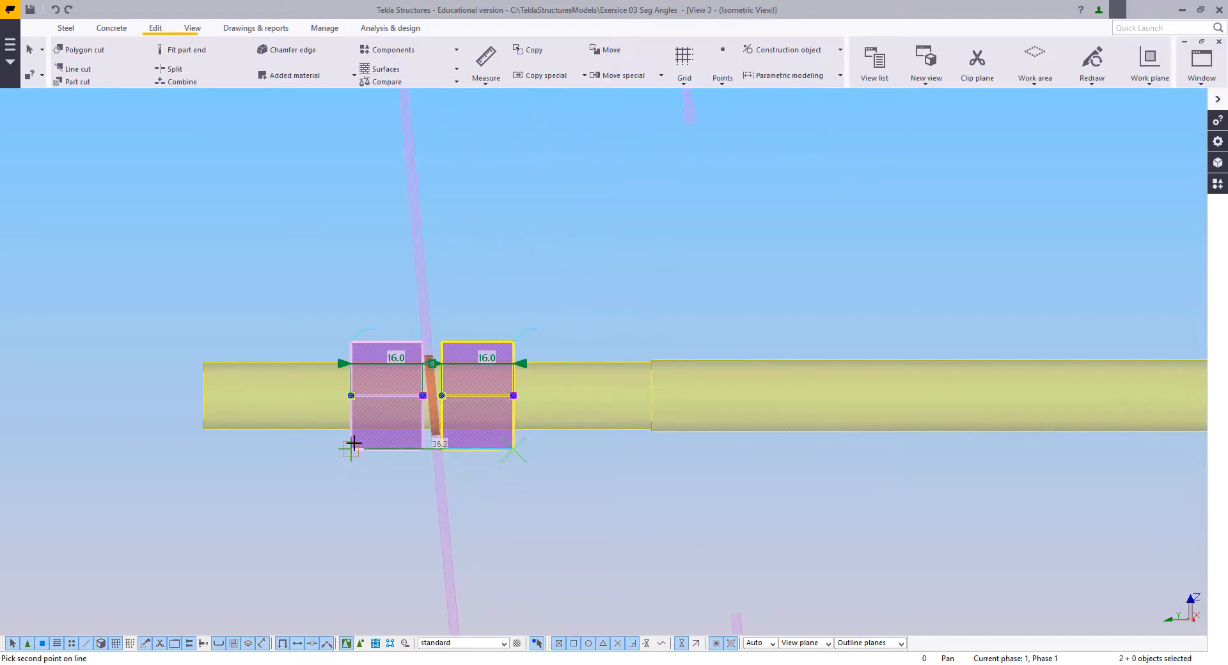
pyautogui.scroll(-3, 278, 283)
pyautogui.rightClick(278, 283)
pyautogui.scroll(-2, 278, 284)
pyautogui.scroll(6, 815, 320)
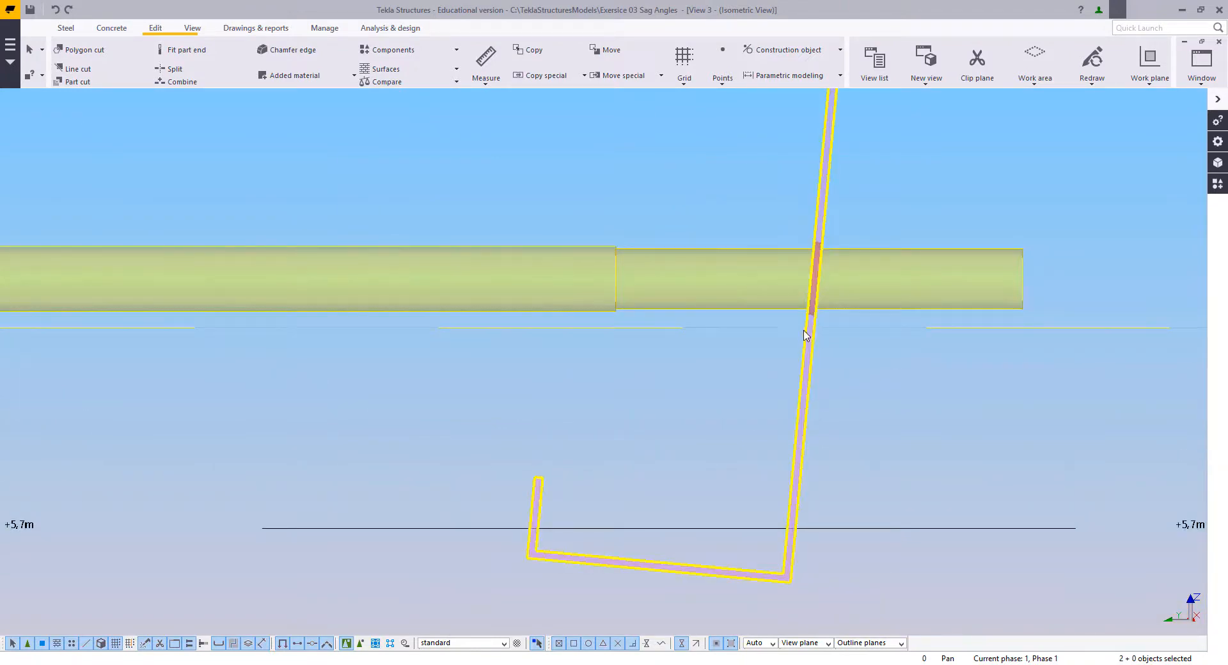
# Step: Copy both nuts from the first nut's web-side lower corner to where the construction line meets the ridge-side face of the opposite purlin web
pyautogui.scroll(-5, 751, 379)
pyautogui.moveTo(755, 379); pyautogui.dragTo(1168, 369, button='middle')
pyautogui.scroll(8, 548, 352)
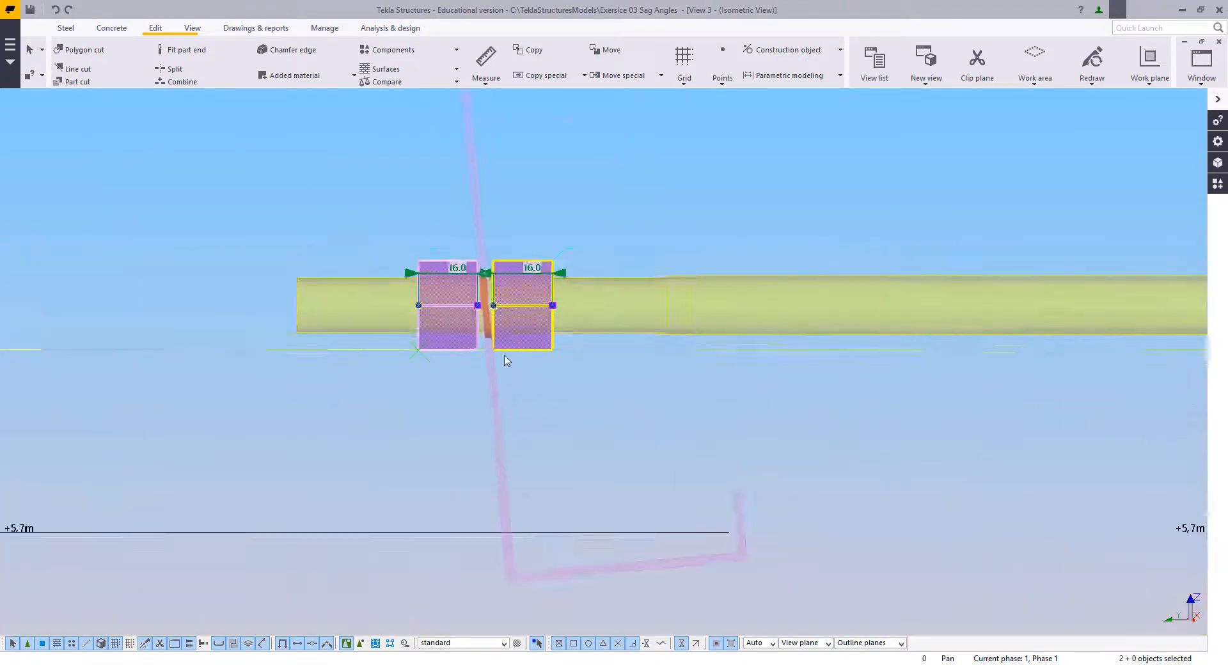
pyautogui.rightClick(405, 297)
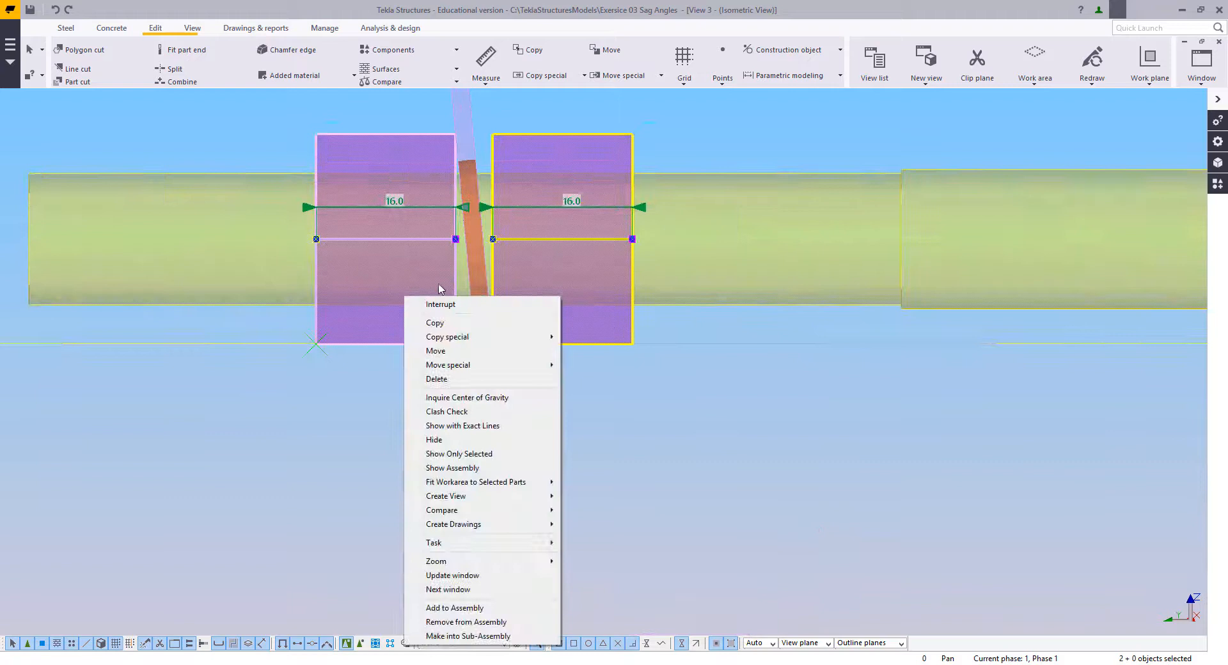
pyautogui.click(449, 324)
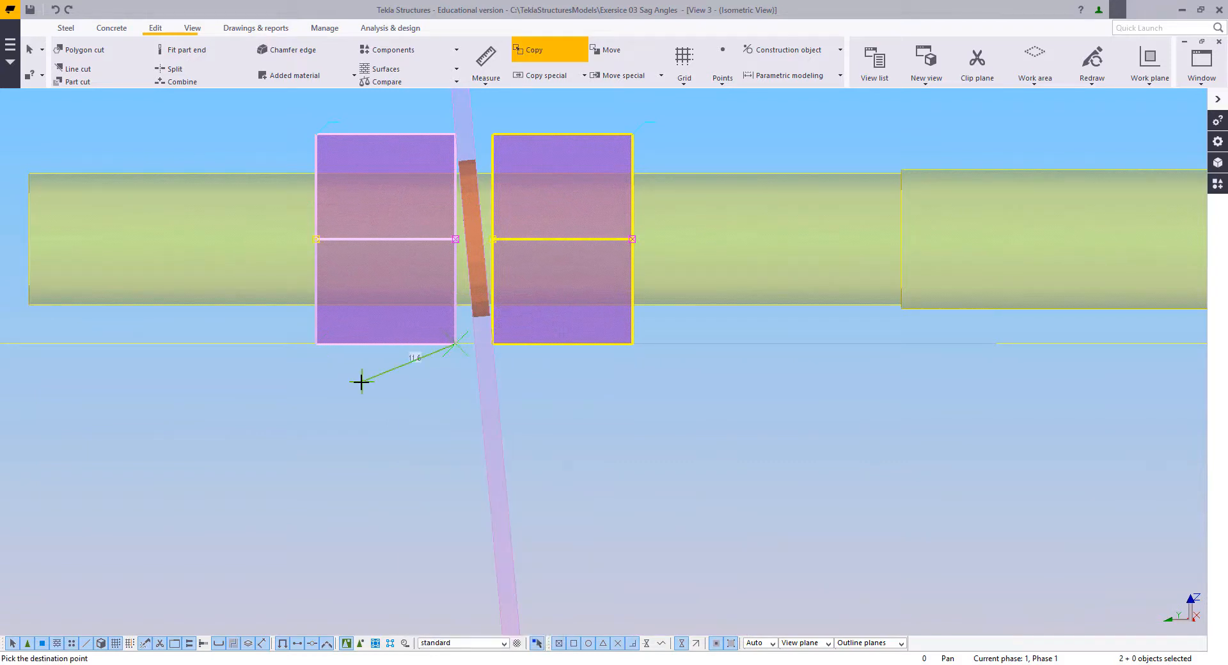
pyautogui.scroll(-2, 362, 382)
pyautogui.scroll(-4, 258, 332)
pyautogui.moveTo(921, 326); pyautogui.dragTo(770, 342, button='middle')
pyautogui.scroll(3, 720, 347)
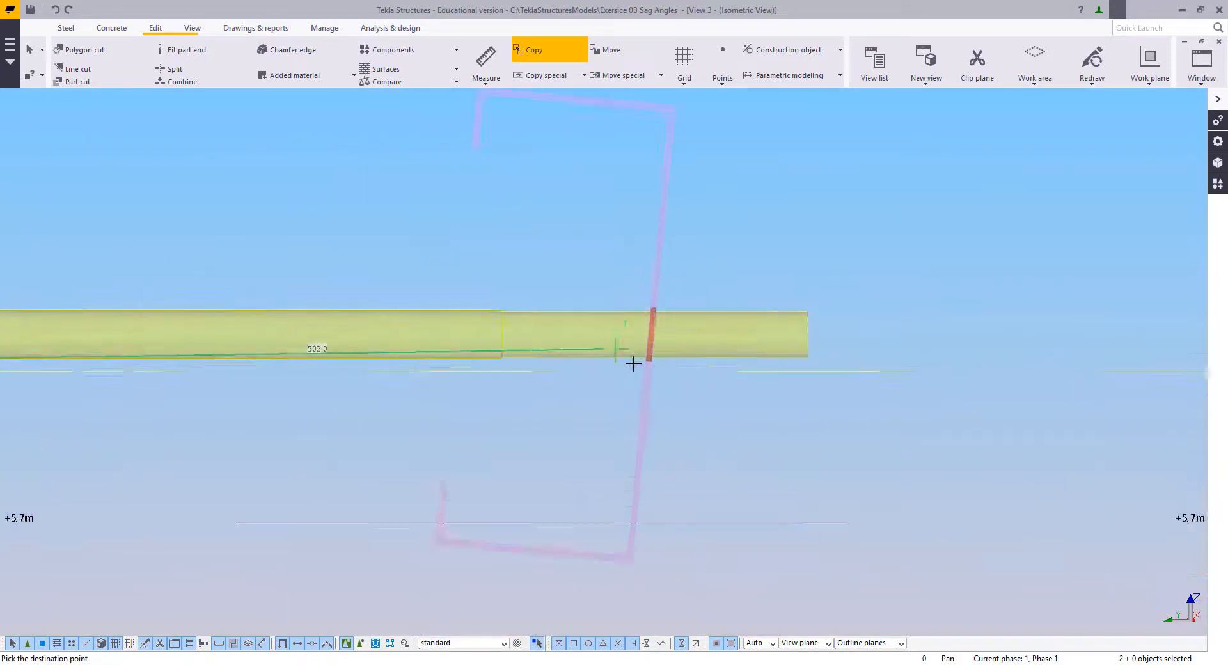
pyautogui.scroll(3, 633, 364)
pyautogui.click(659, 380)
pyautogui.press('Escape')
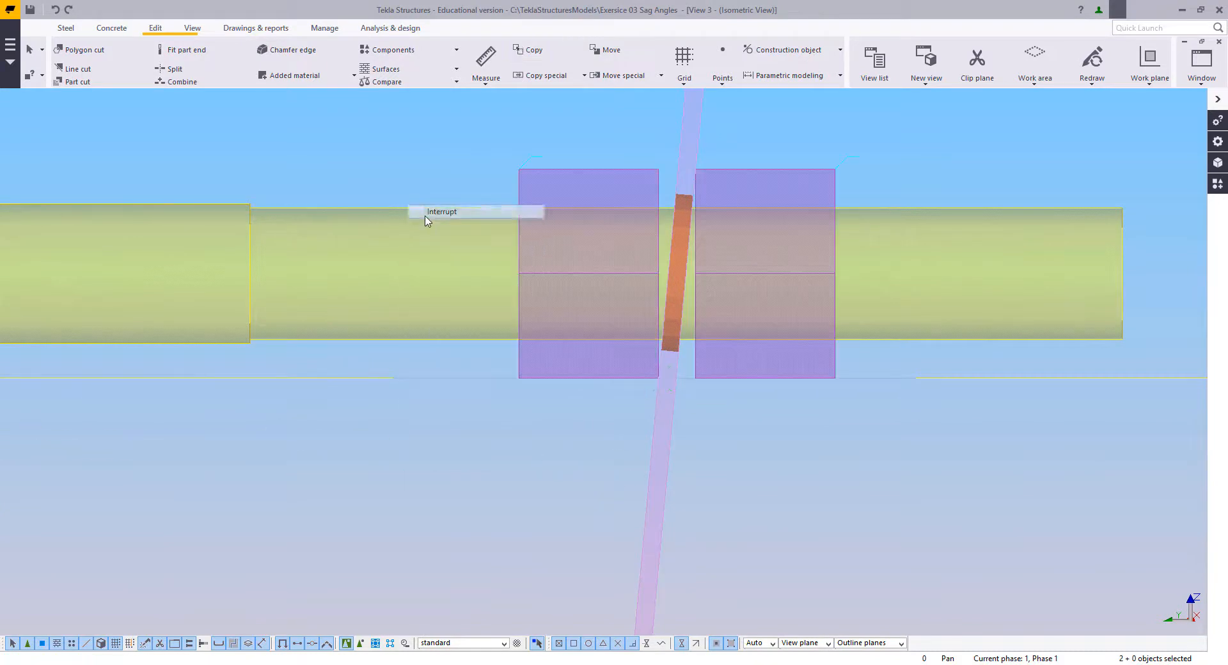
# Step: Delete the construction line below the nuts and redraw the view
pyautogui.scroll(-2, 550, 451)
pyautogui.scroll(-4, 577, 437)
pyautogui.moveTo(832, 389); pyautogui.dragTo(802, 459)
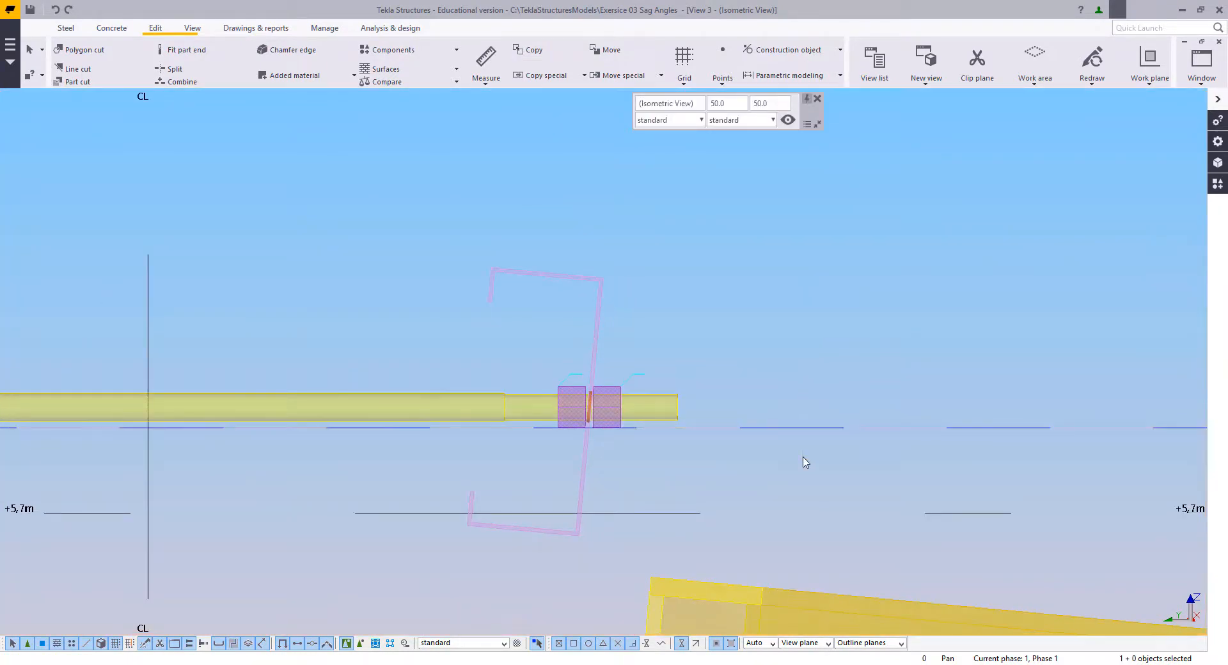
pyautogui.press('Delete')
pyautogui.scroll(-4, 802, 459)
pyautogui.moveTo(473, 417); pyautogui.dragTo(577, 359, button='middle')
pyautogui.rightClick(421, 284)
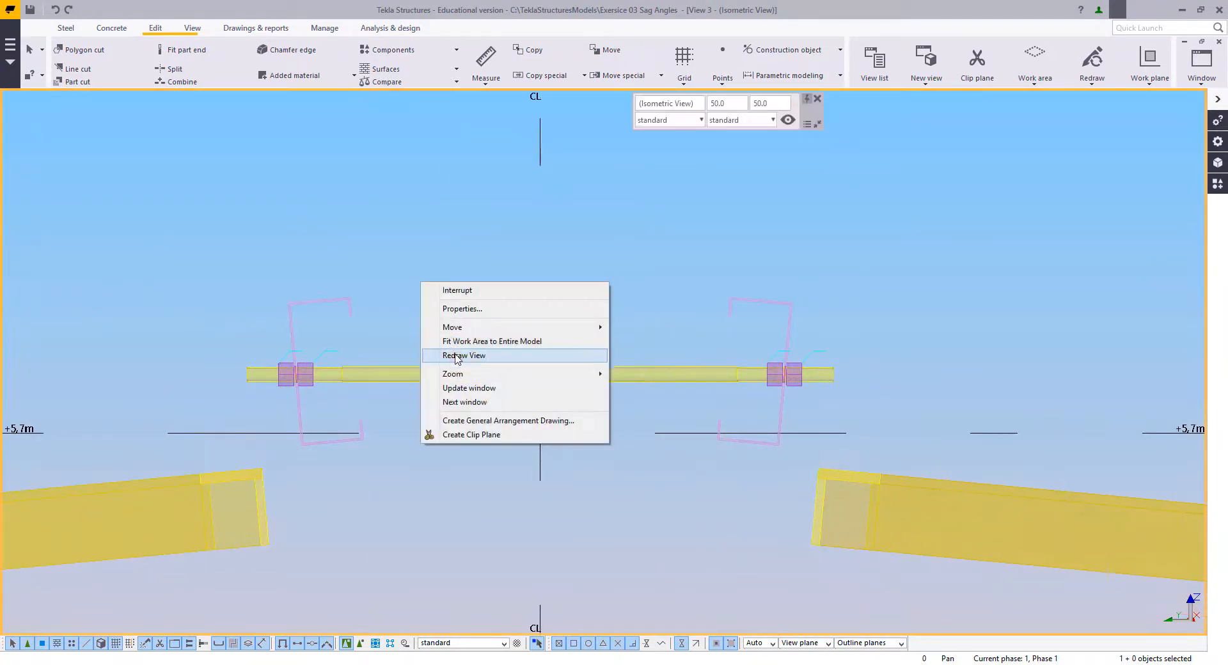
pyautogui.click(451, 354)
pyautogui.rightClick(423, 238)
pyautogui.click(436, 251)
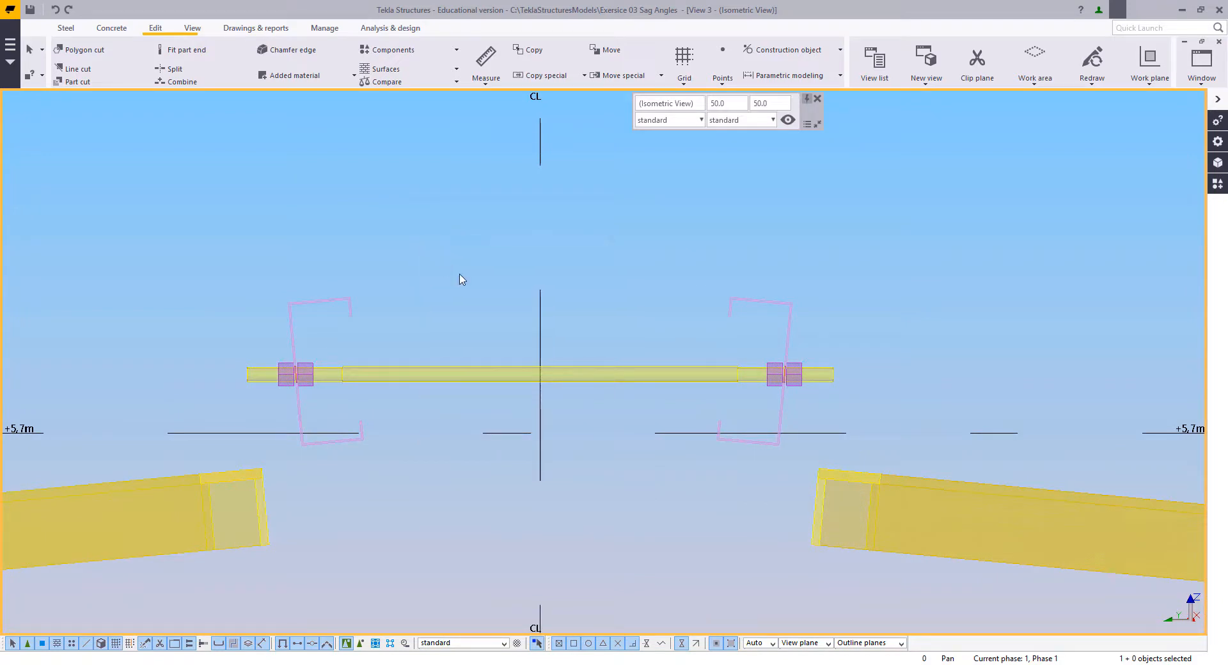
pyautogui.scroll(-4, 461, 287)
pyautogui.moveTo(462, 298); pyautogui.dragTo(505, 339, button='middle')
pyautogui.scroll(3, 486, 323)
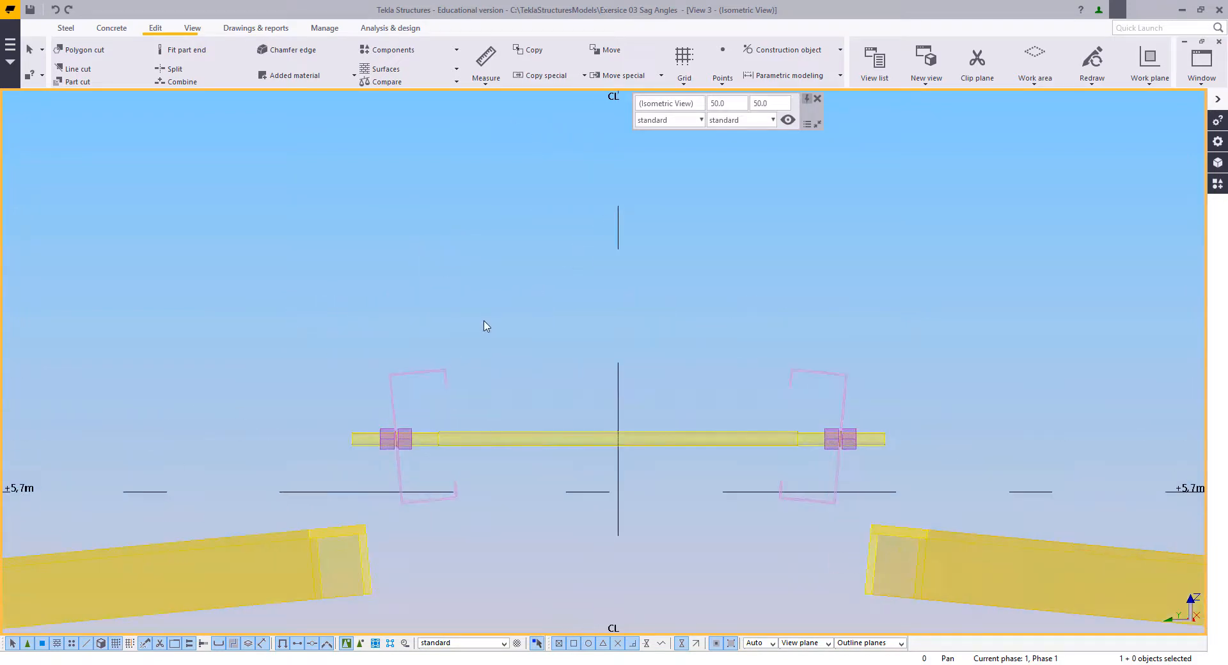
# Step: Switch to View 1 - Isometric View and examine the ridge rod, sag rods and nuts at the purlins
pyautogui.click(1201, 78)
pyautogui.click(1177, 154)
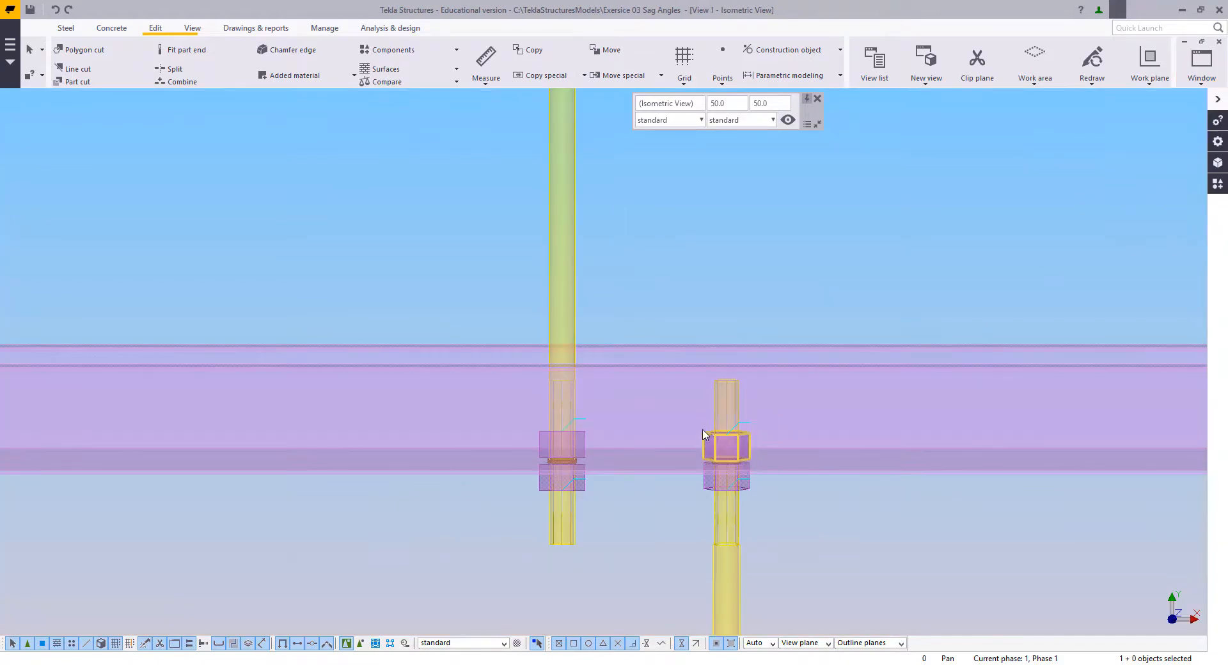
pyautogui.scroll(-8, 665, 435)
pyautogui.keyDown('ctrl'); pyautogui.moveTo(755, 397); pyautogui.dragTo(532, 332, button='middle'); pyautogui.keyUp('ctrl')
pyautogui.scroll(4, 451, 440)
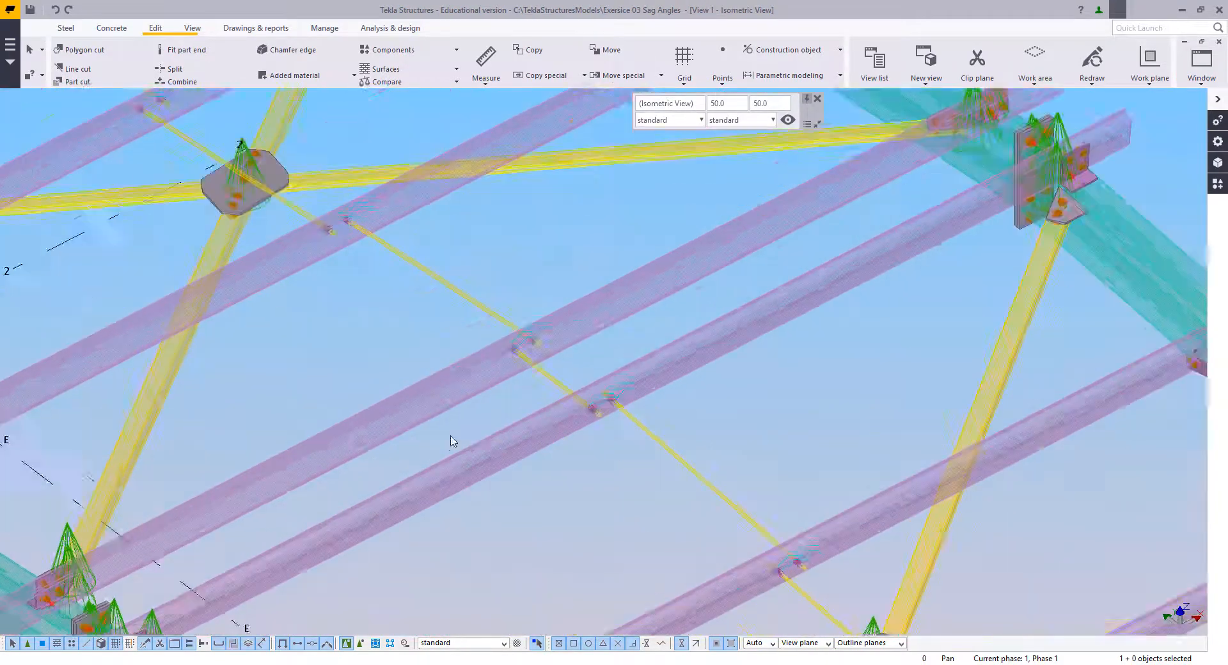
pyautogui.scroll(6, 562, 403)
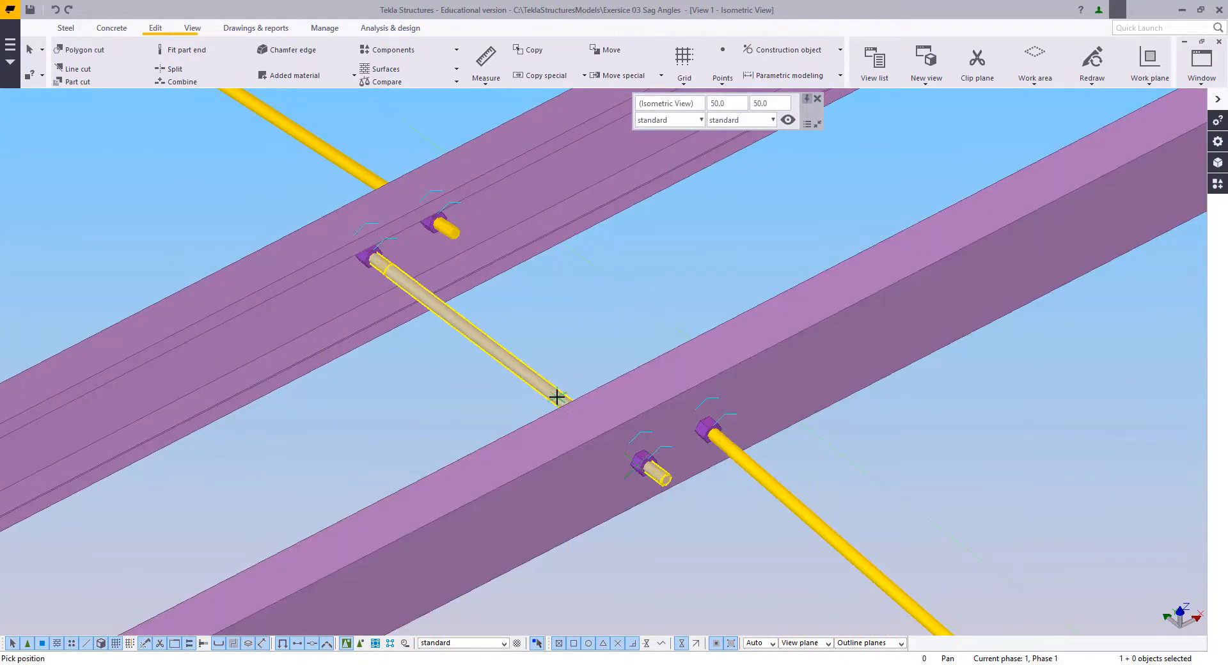
pyautogui.scroll(-3, 557, 397)
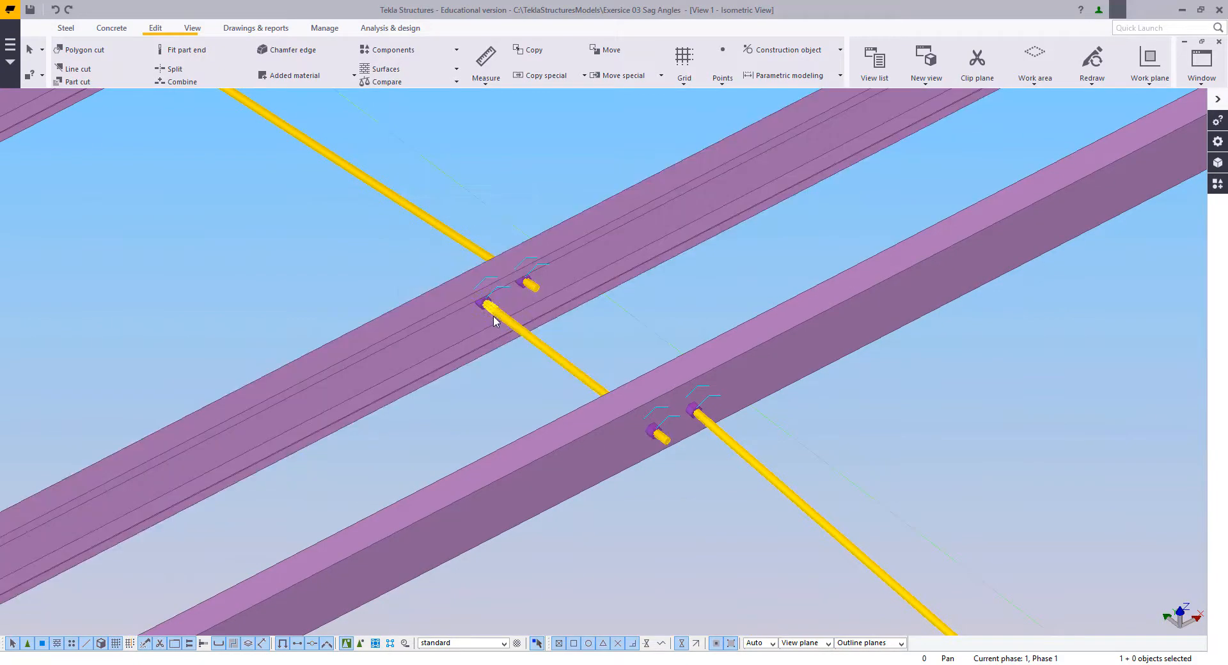
pyautogui.scroll(5, 544, 352)
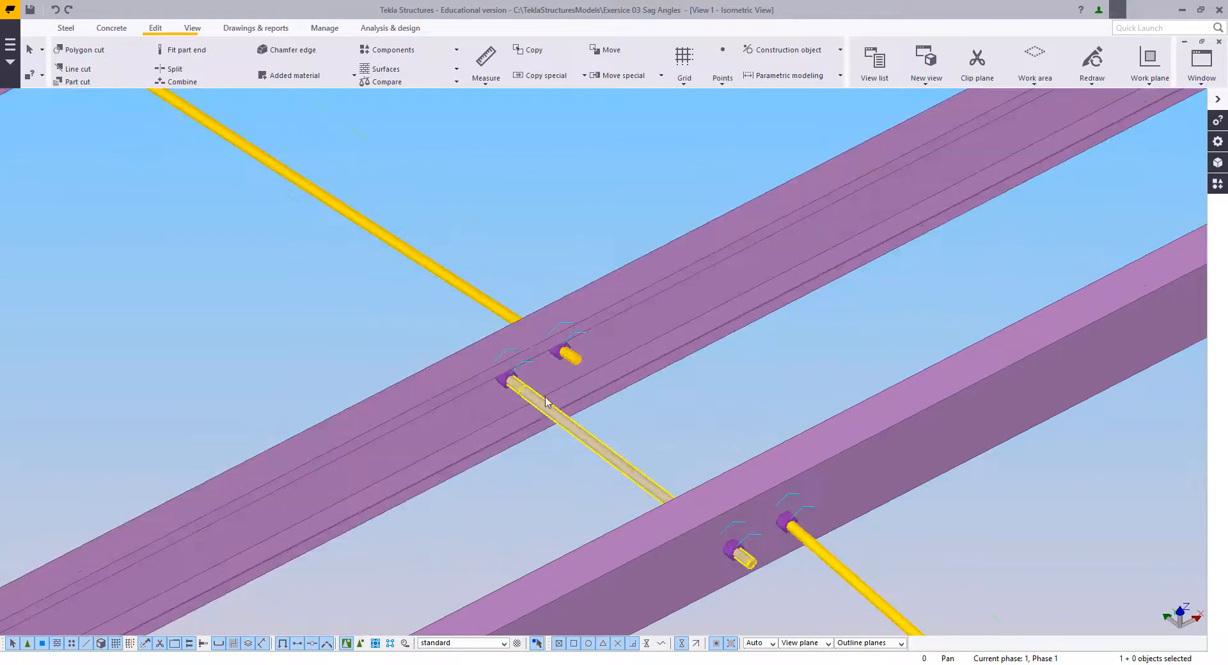
pyautogui.scroll(-5, 562, 358)
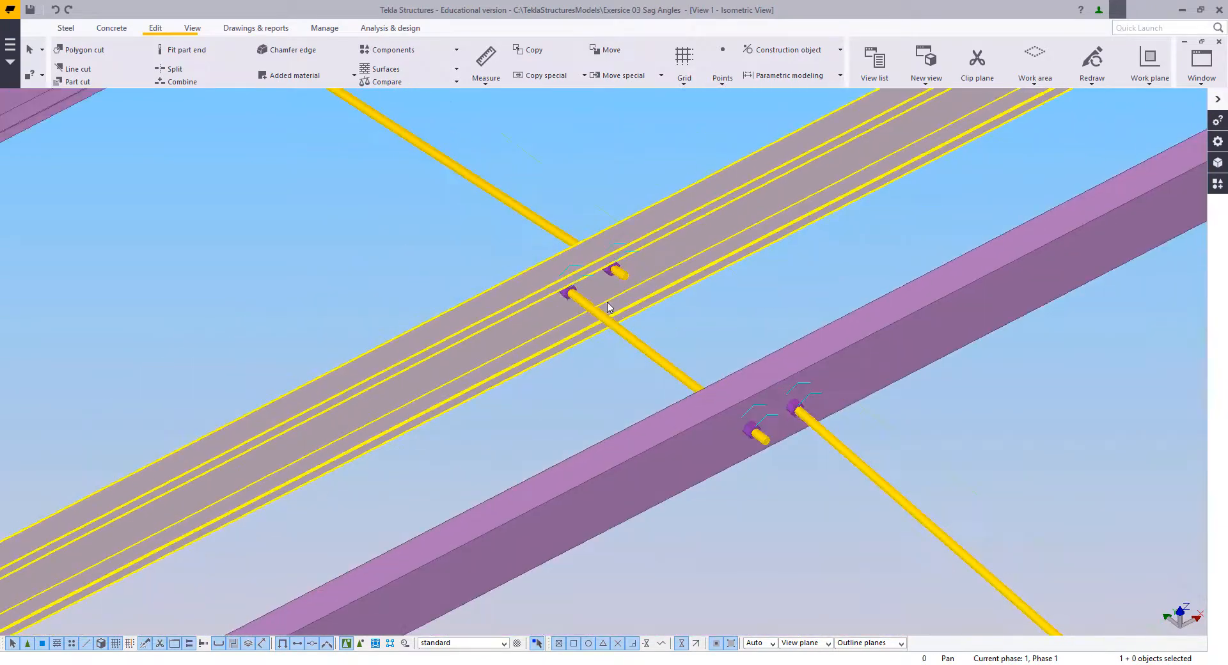
pyautogui.moveTo(567, 271); pyautogui.dragTo(704, 440, button='middle')
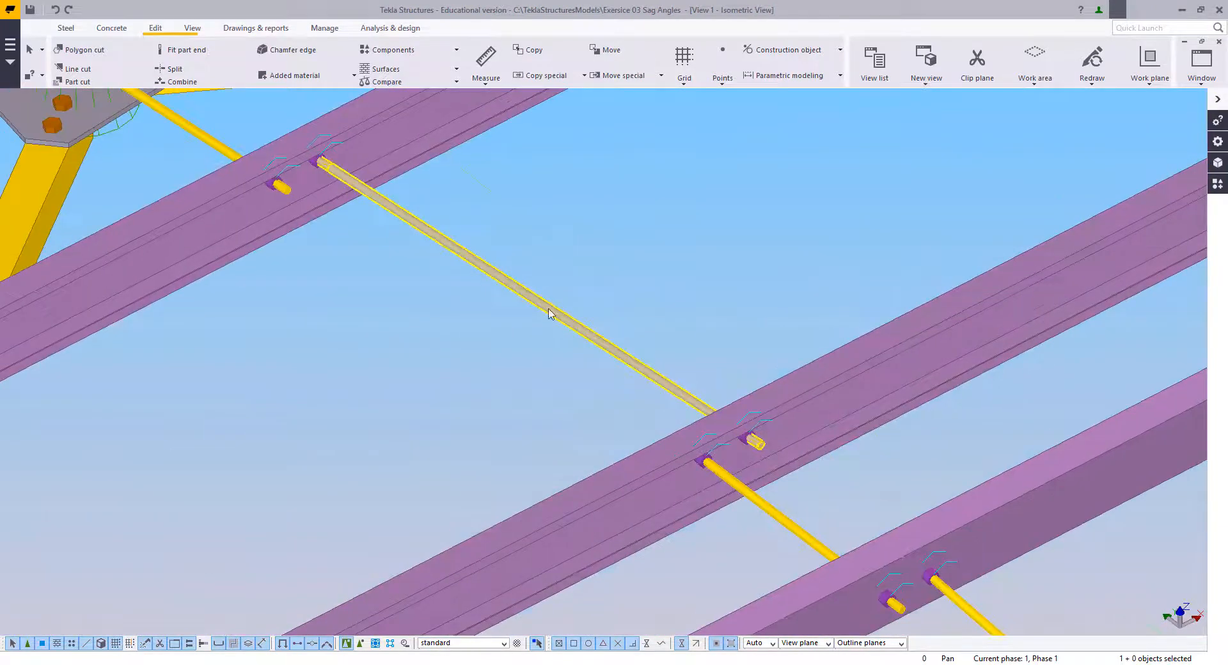
pyautogui.moveTo(551, 315); pyautogui.dragTo(585, 351, button='middle')
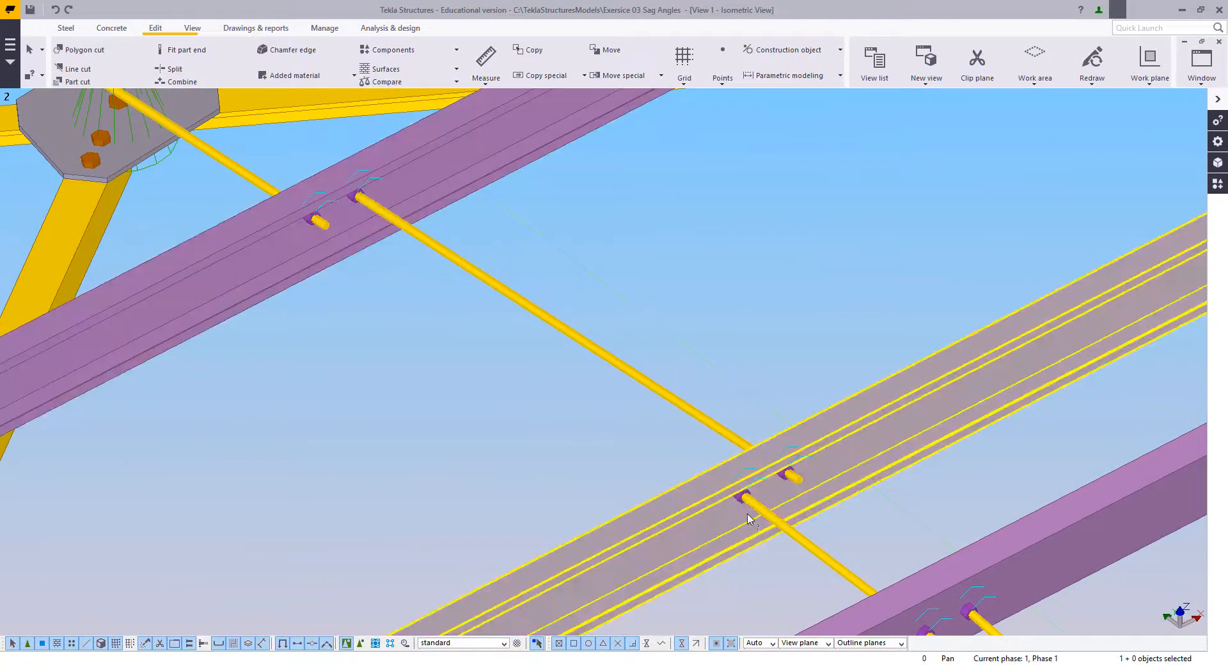
# Step: Examine the ridge rod, its nuts and the neighbouring sag rods where they pass through the purlins on both sides of the ridge
pyautogui.scroll(-1, 740, 517)
pyautogui.moveTo(735, 513); pyautogui.dragTo(576, 430, button='middle')
pyautogui.scroll(3, 589, 429)
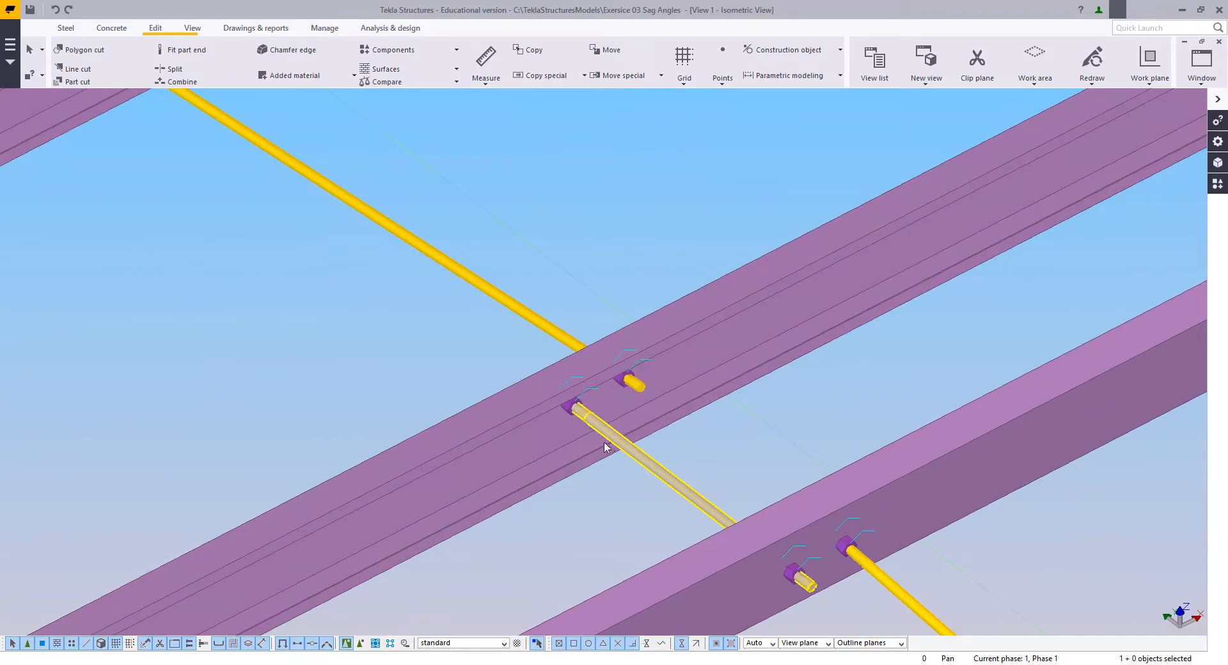
pyautogui.moveTo(789, 527); pyautogui.dragTo(574, 350, button='middle')
pyautogui.scroll(-3, 616, 392)
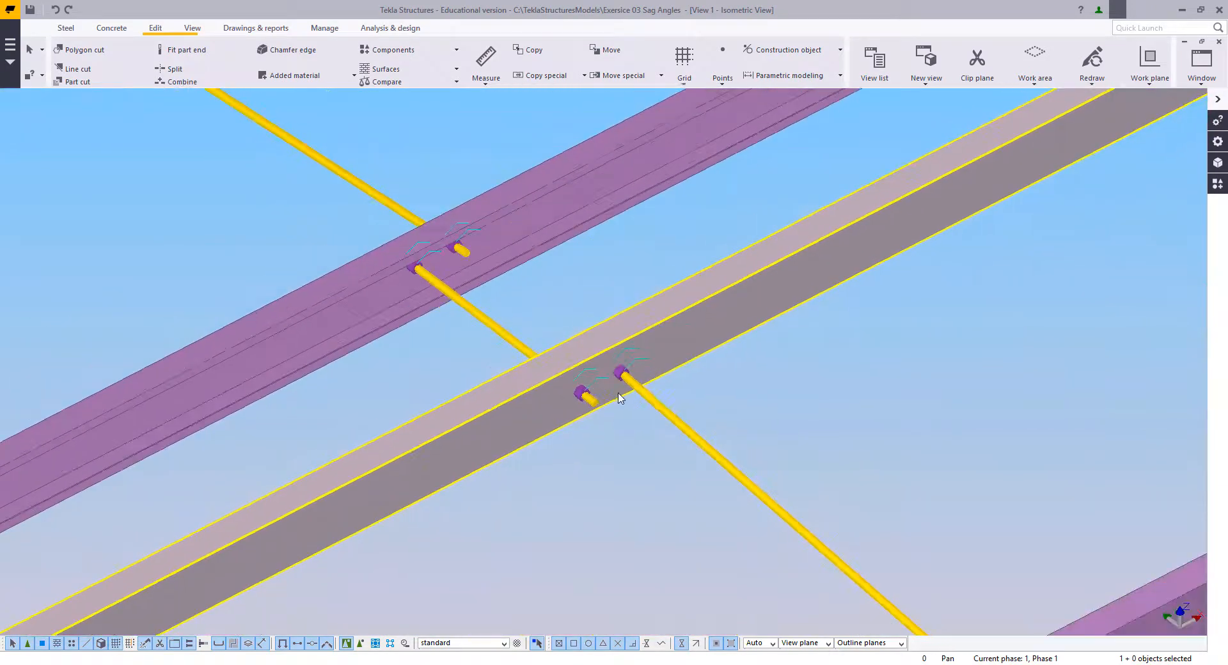
pyautogui.scroll(-1, 543, 408)
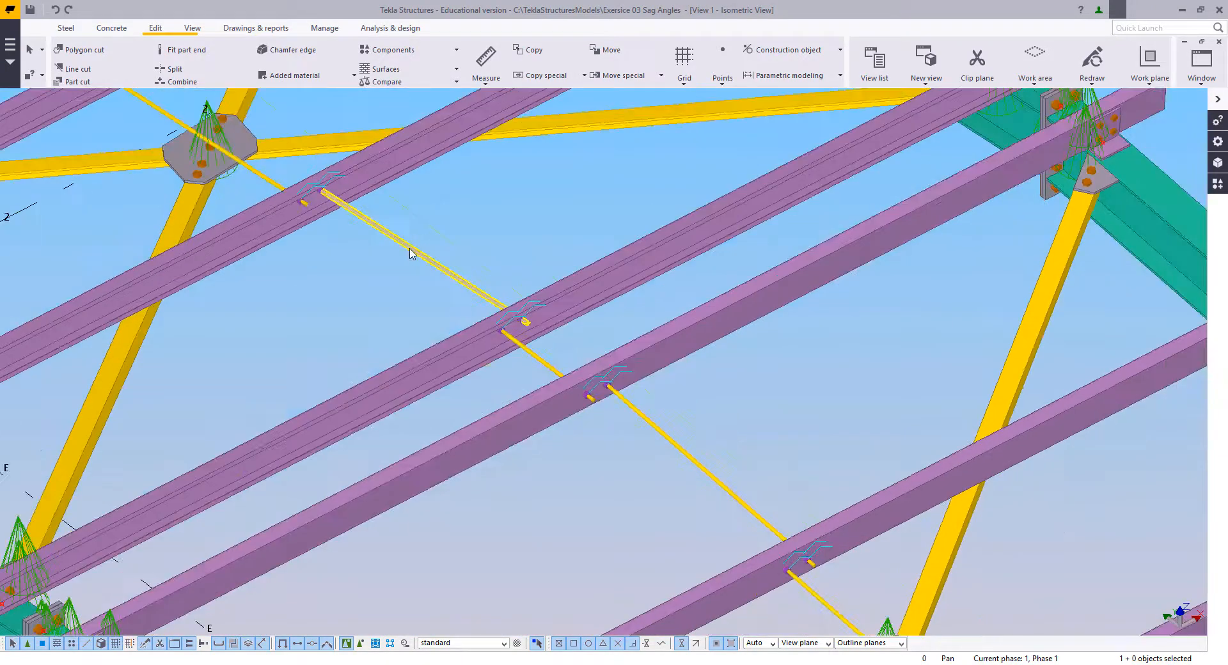
pyautogui.rightClick(396, 282)
pyautogui.click(446, 356)
pyautogui.scroll(-5, 516, 310)
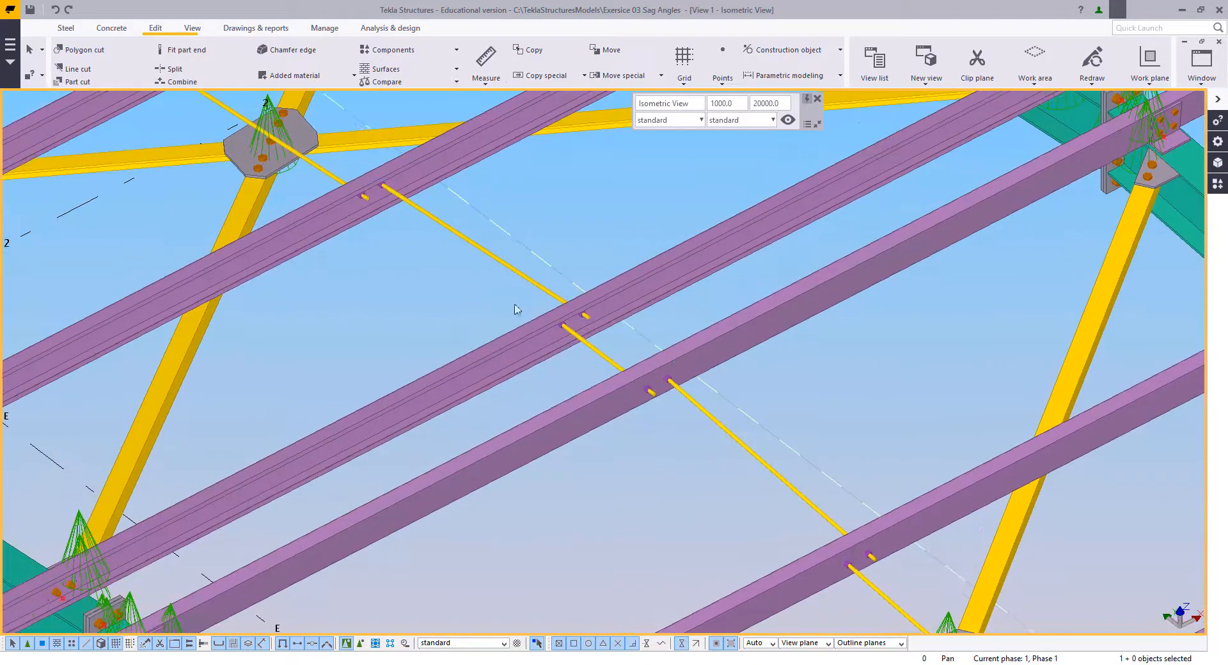
# Step: Examine the sag rod runs across the adjoining roof bays, up to the last rod at the ridge purlin between grids C and D
pyautogui.scroll(5, 560, 385)
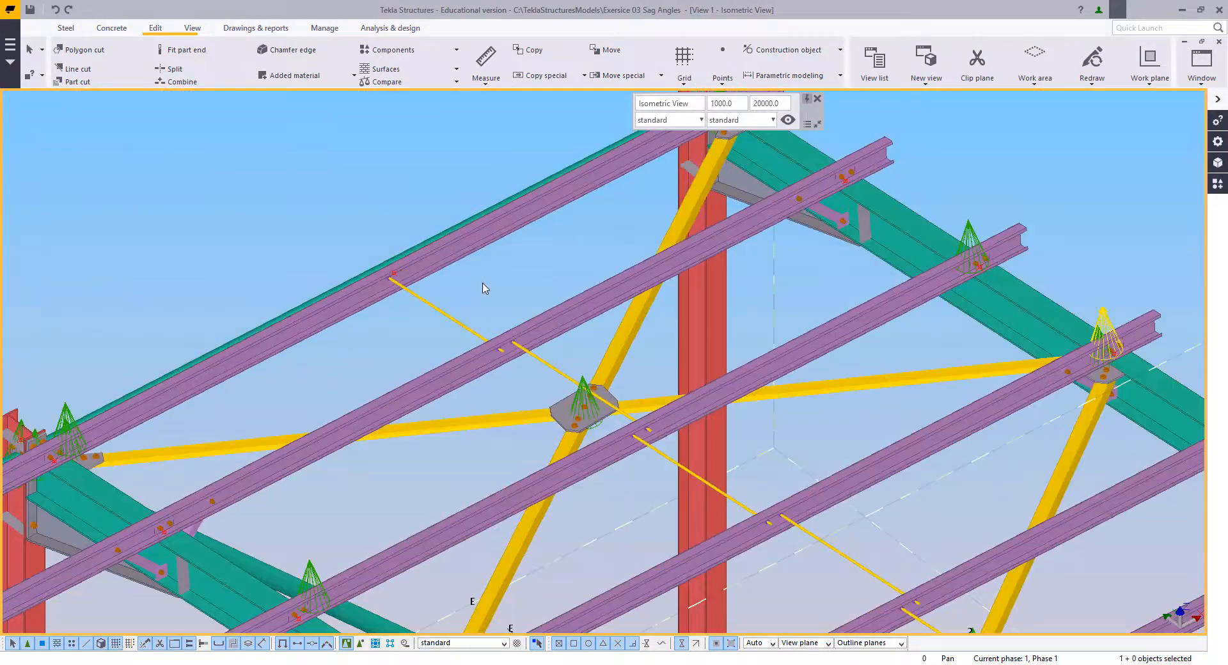
pyautogui.scroll(-5, 498, 339)
pyautogui.moveTo(614, 474); pyautogui.dragTo(578, 386, button='middle')
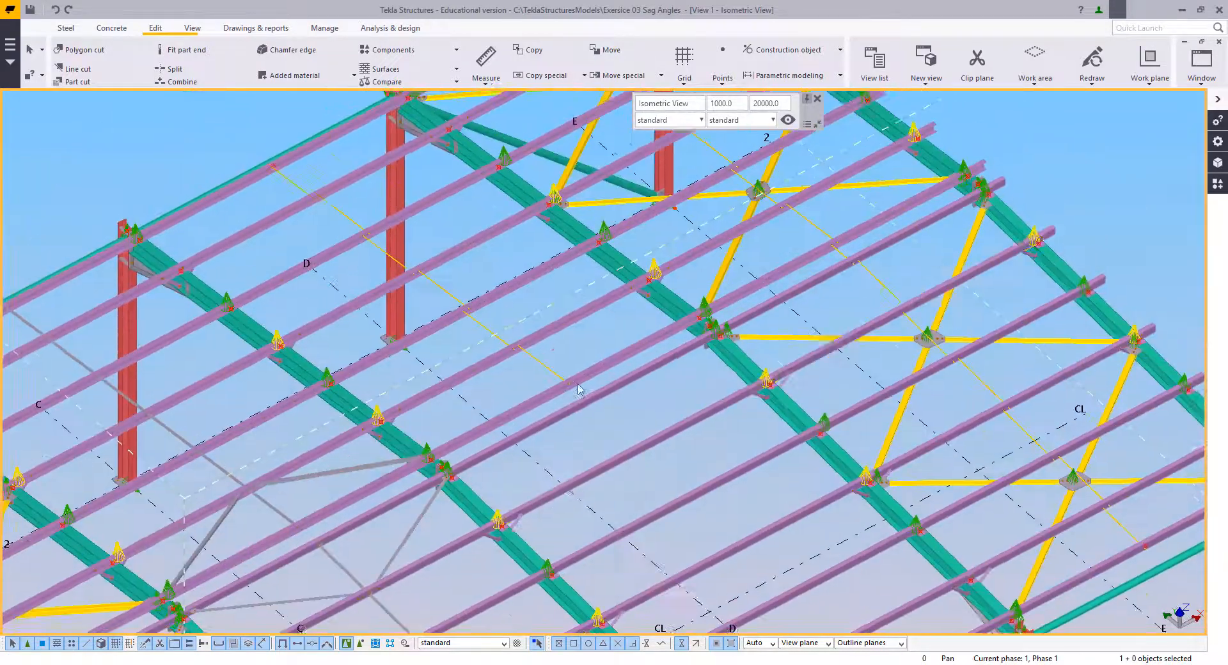
pyautogui.scroll(3, 578, 386)
pyautogui.rightClick(509, 317)
pyautogui.click(541, 330)
pyautogui.moveTo(556, 332); pyautogui.dragTo(474, 444, button='middle')
pyautogui.scroll(6, 491, 509)
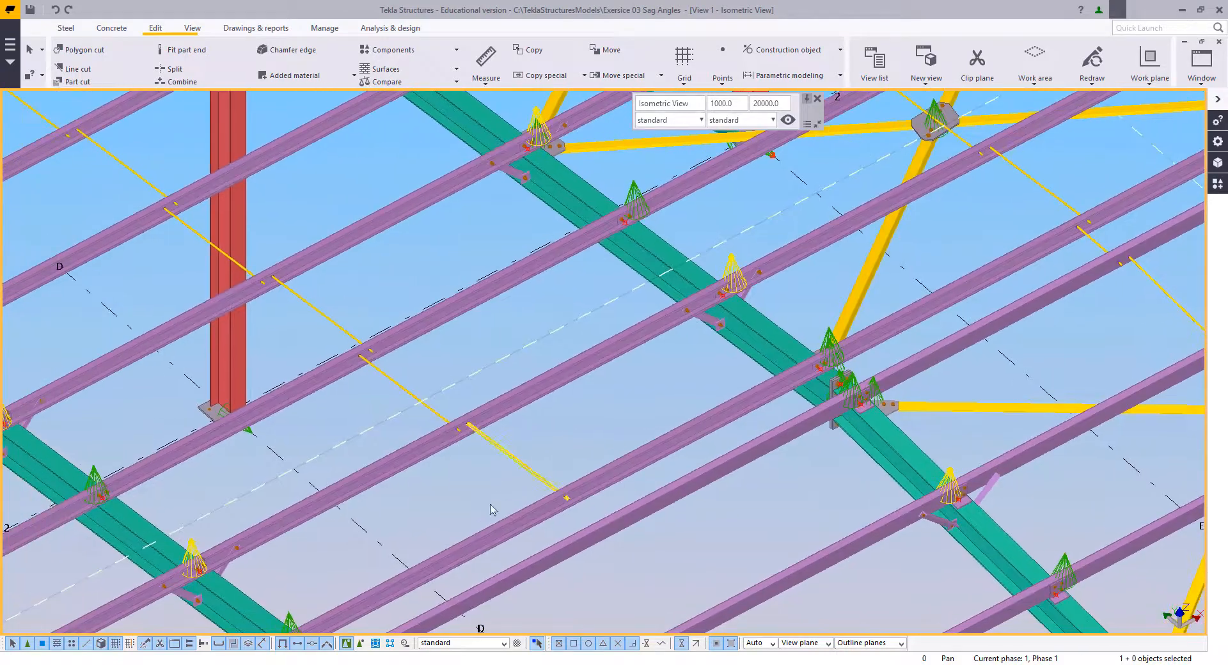
pyautogui.moveTo(600, 554); pyautogui.dragTo(661, 442, button='middle')
pyautogui.scroll(-2, 662, 443)
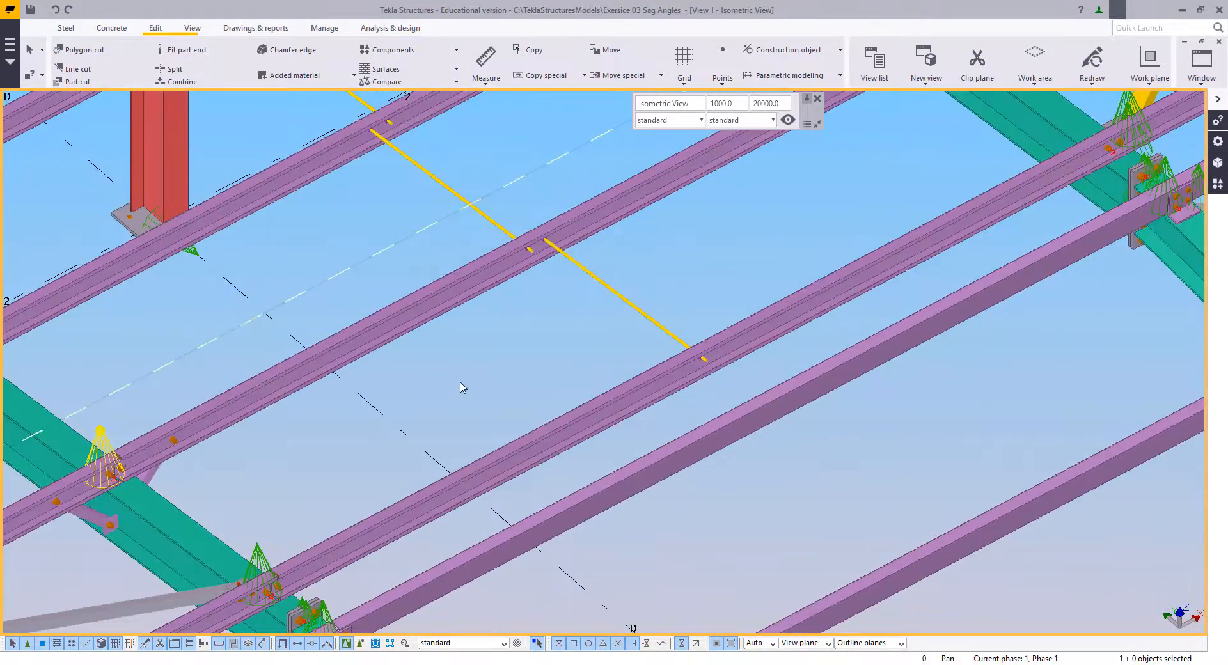
pyautogui.scroll(-2, 480, 392)
pyautogui.scroll(1, 487, 409)
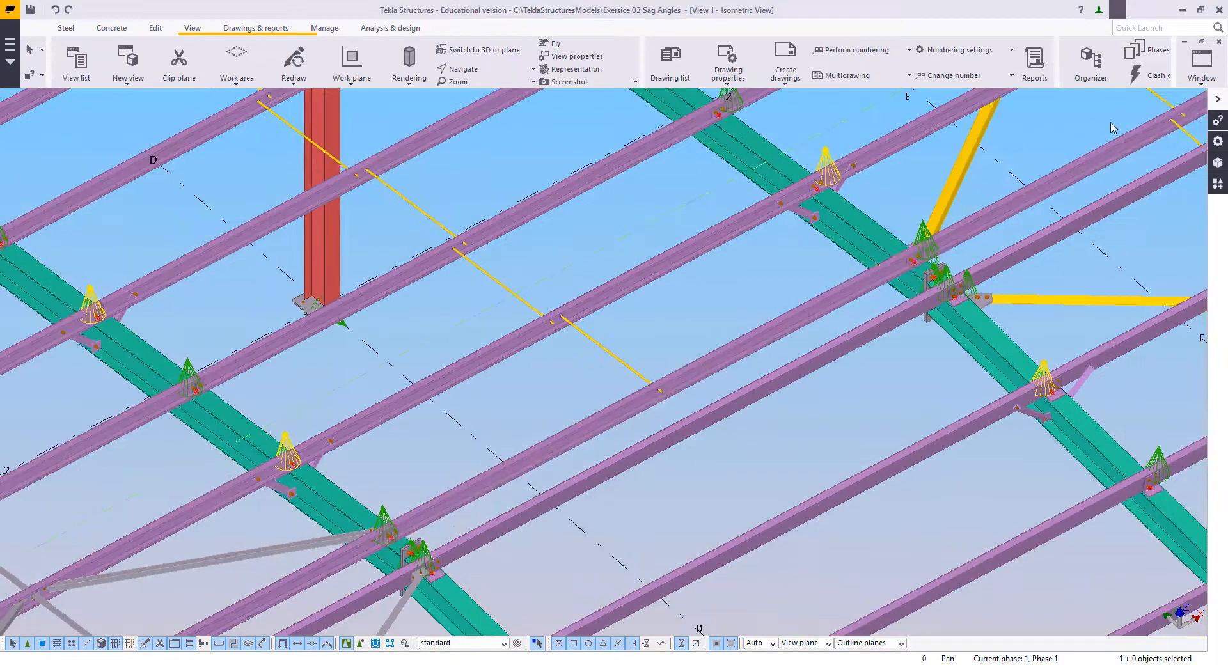
# Step: Switch to View 2 and set the work plane parallel to its view plane
pyautogui.click(1201, 61)
pyautogui.click(1191, 185)
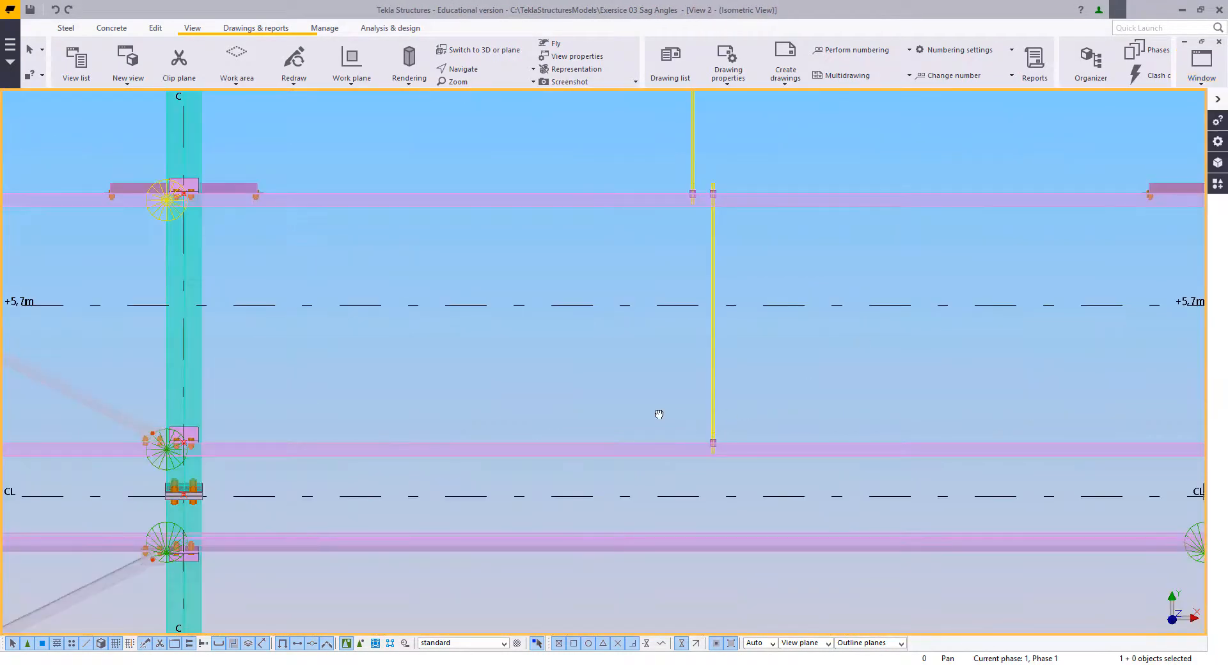
pyautogui.moveTo(659, 415); pyautogui.dragTo(656, 416, button='middle')
pyautogui.moveTo(873, 376); pyautogui.dragTo(840, 376, button='middle')
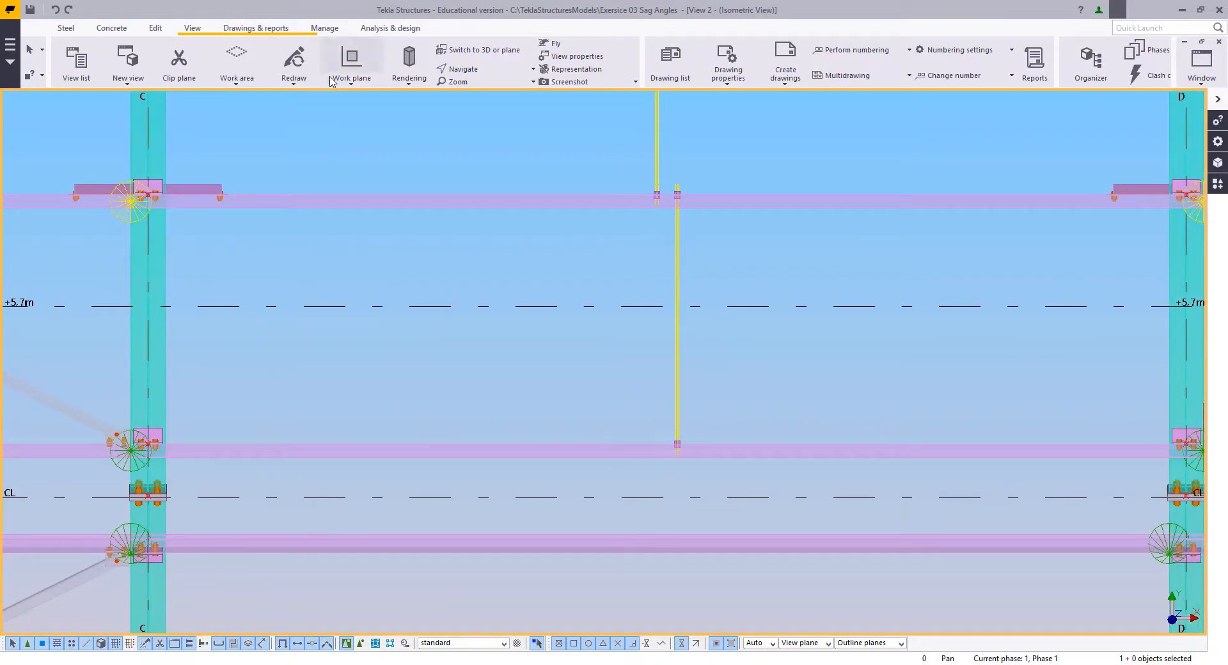
pyautogui.click(352, 78)
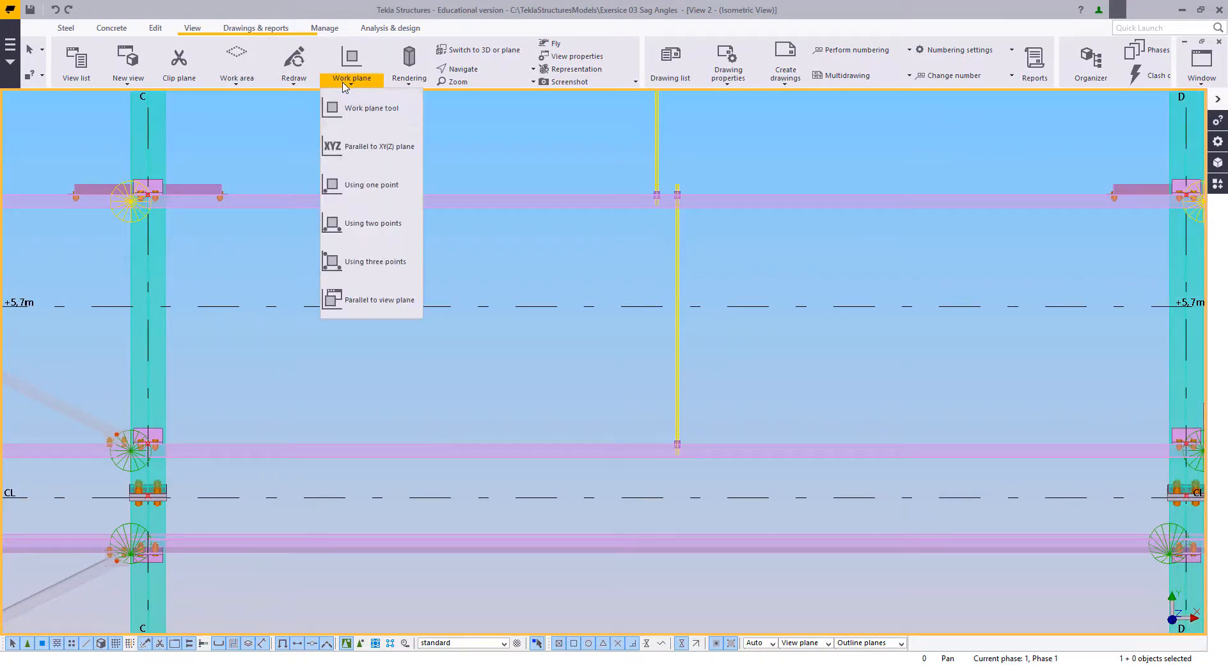
pyautogui.click(381, 302)
pyautogui.click(486, 259)
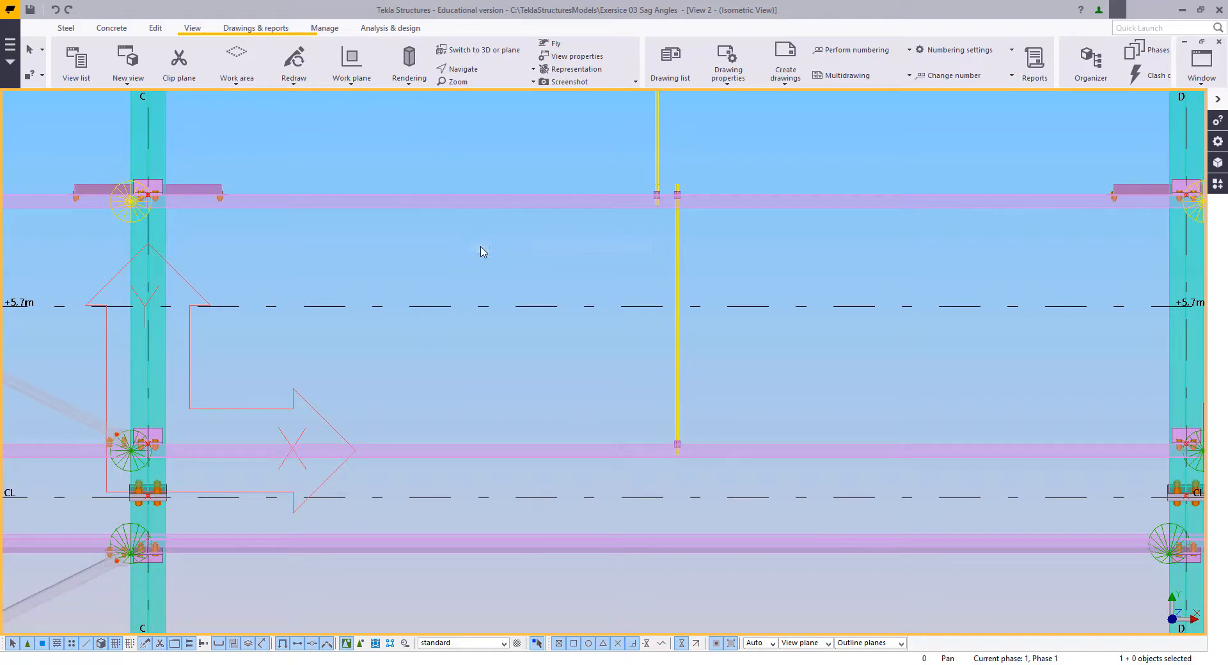
pyautogui.moveTo(482, 252); pyautogui.dragTo(477, 301, button='middle')
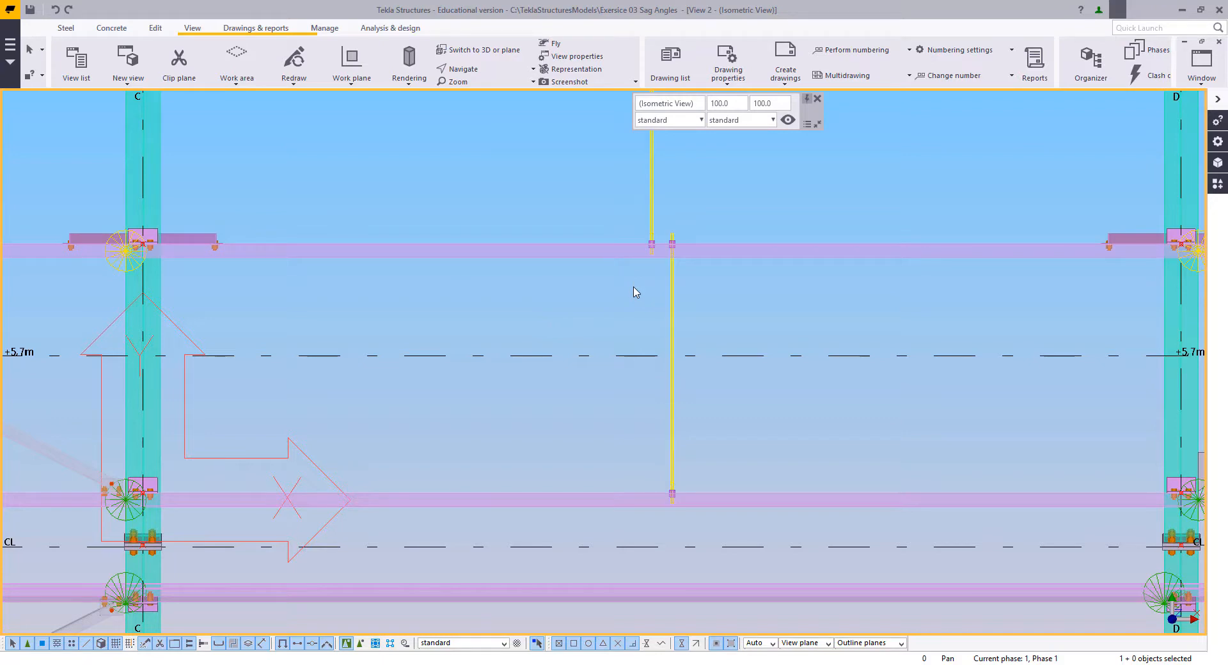
# Step: Examine the last sag rod before CL and the purlin cleat on the grid D rafter
pyautogui.moveTo(676, 271); pyautogui.dragTo(677, 293, button='middle')
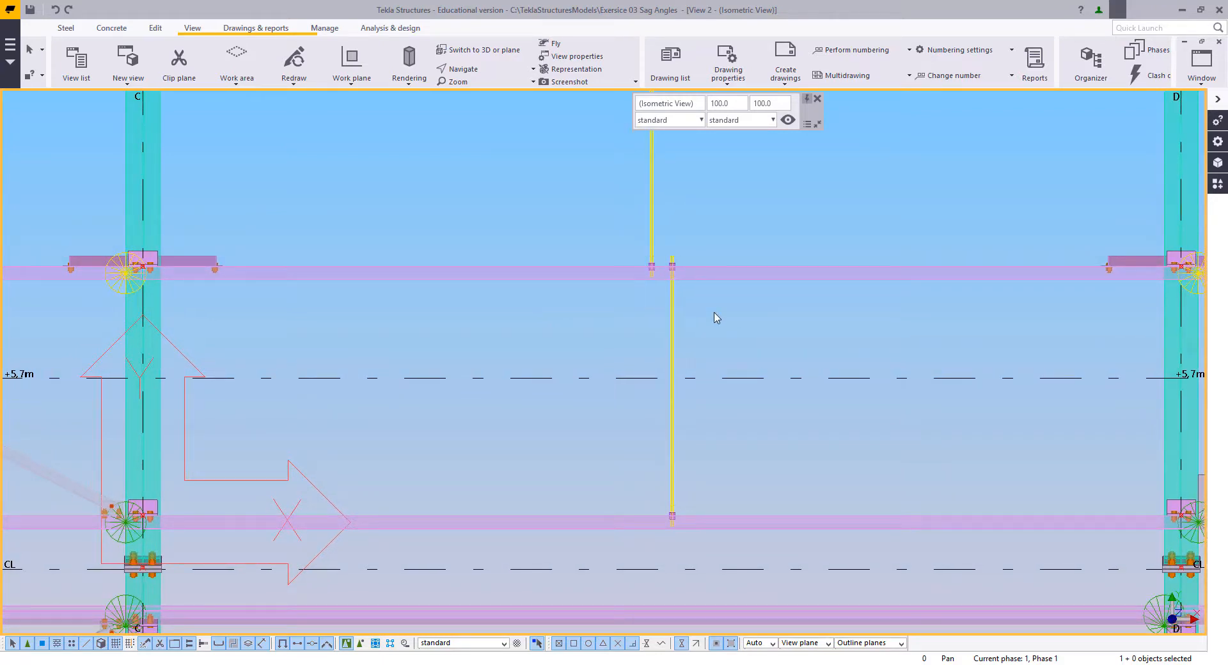
pyautogui.scroll(1, 679, 316)
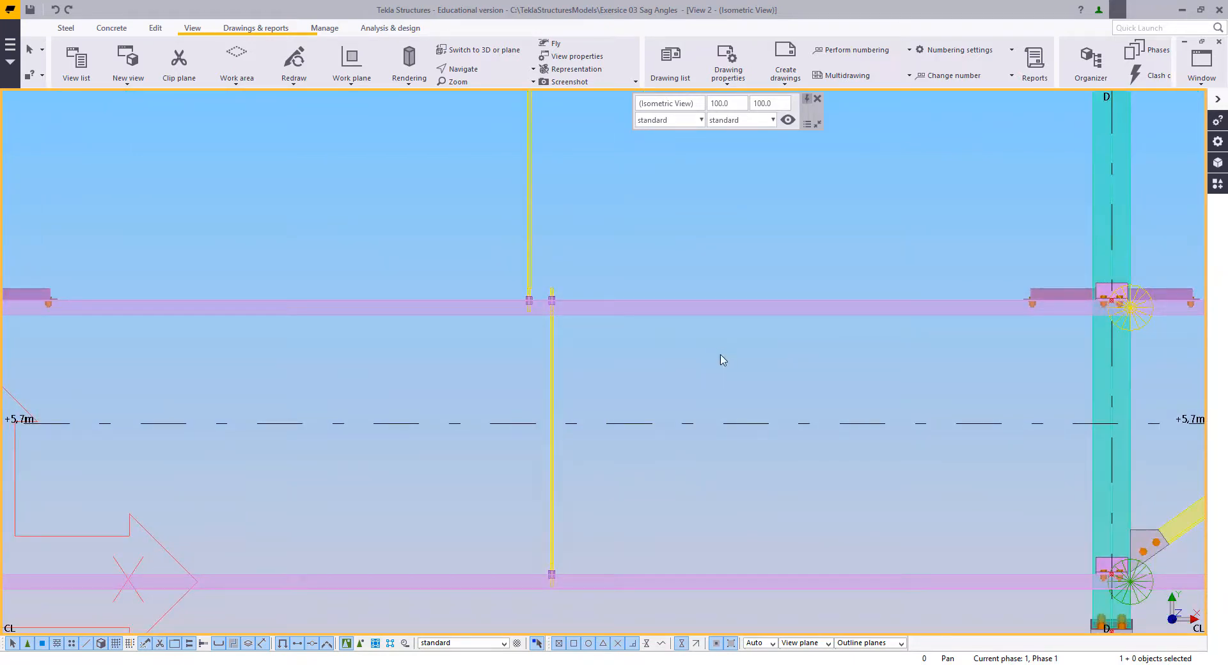
pyautogui.moveTo(723, 360); pyautogui.dragTo(658, 358, button='middle')
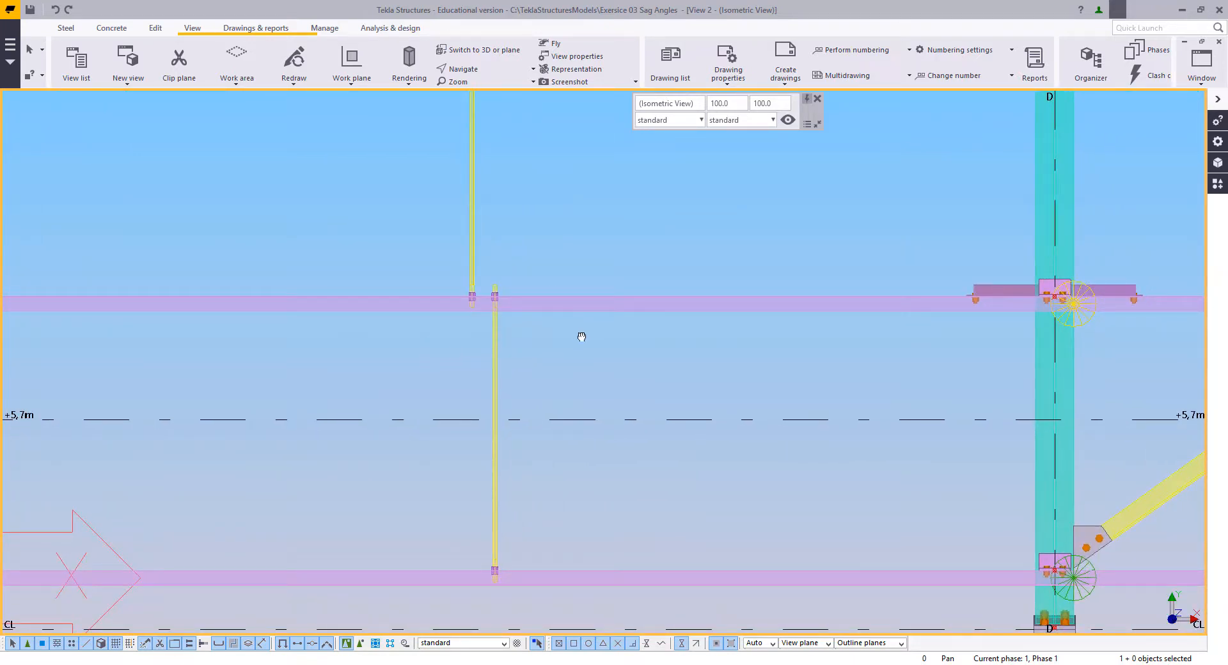
pyautogui.moveTo(581, 337); pyautogui.dragTo(611, 339, button='middle')
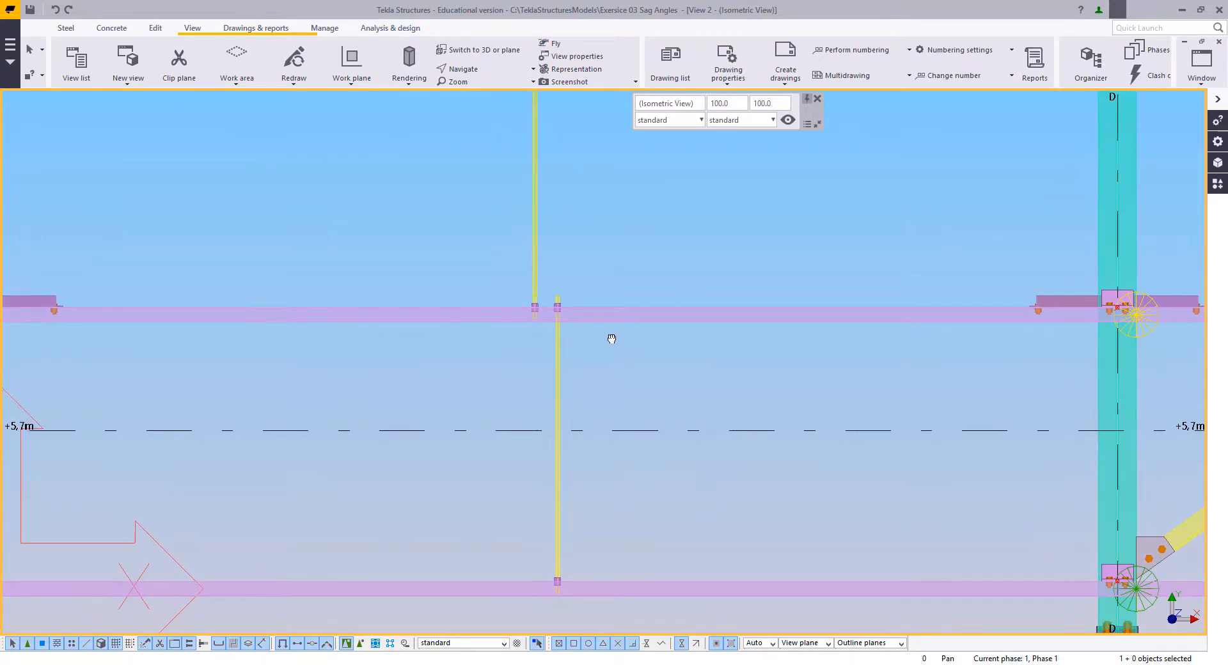
pyautogui.scroll(4, 611, 338)
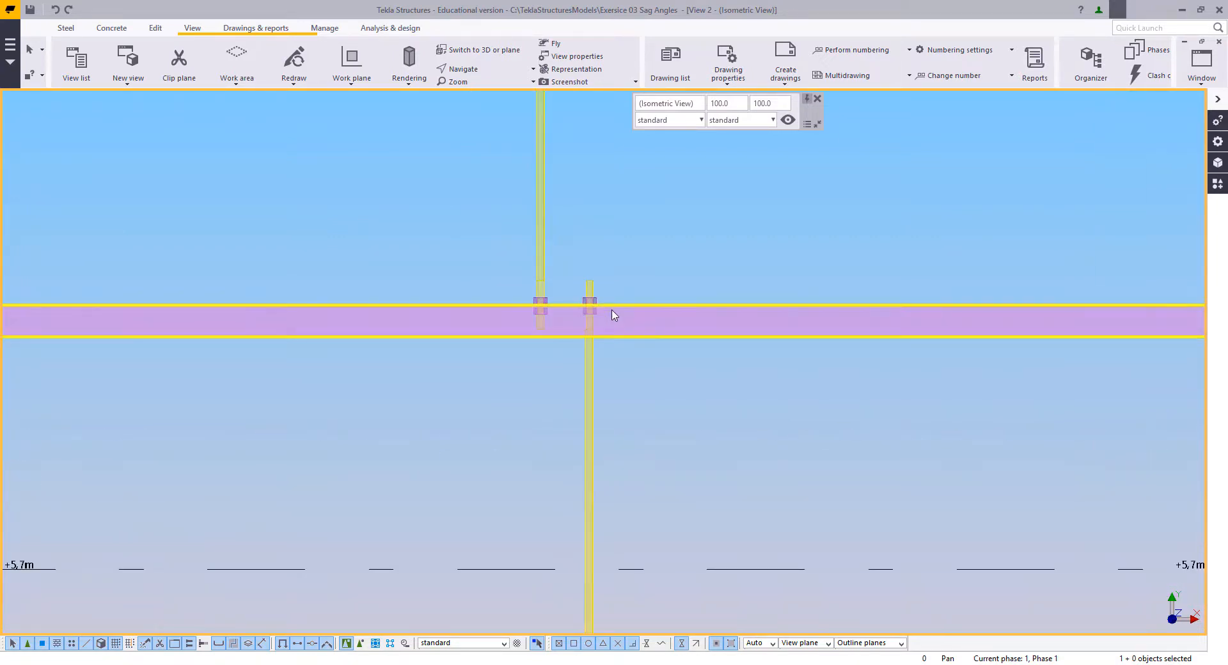
pyautogui.scroll(-3, 616, 330)
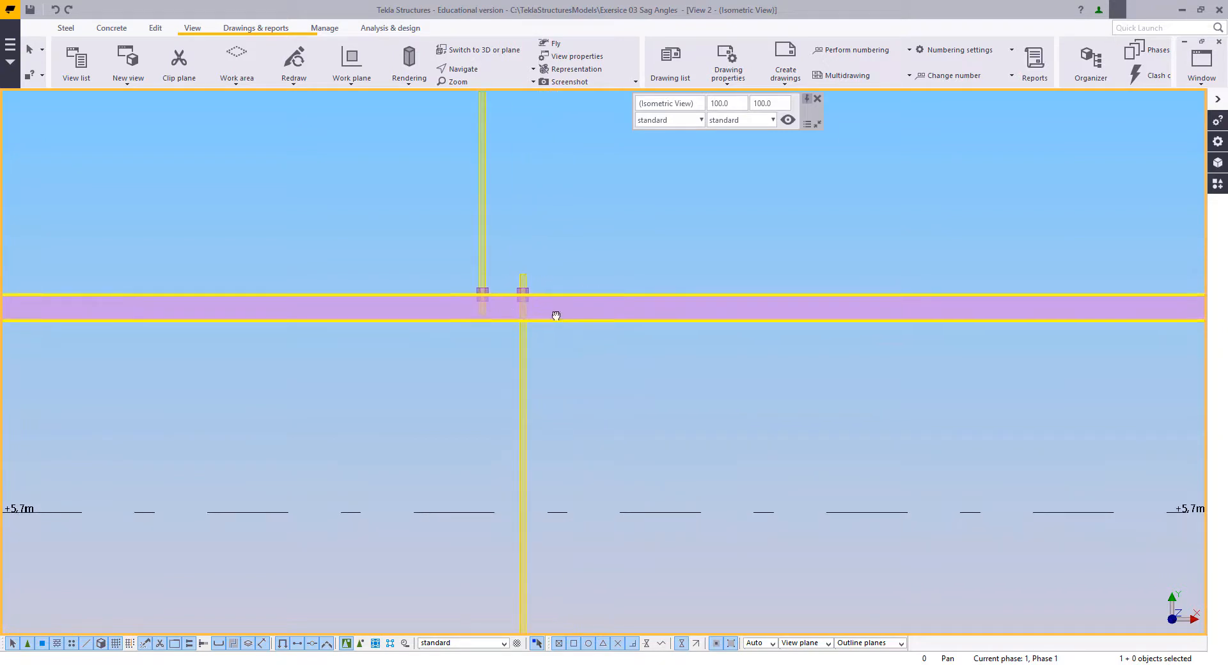
pyautogui.scroll(-2, 522, 295)
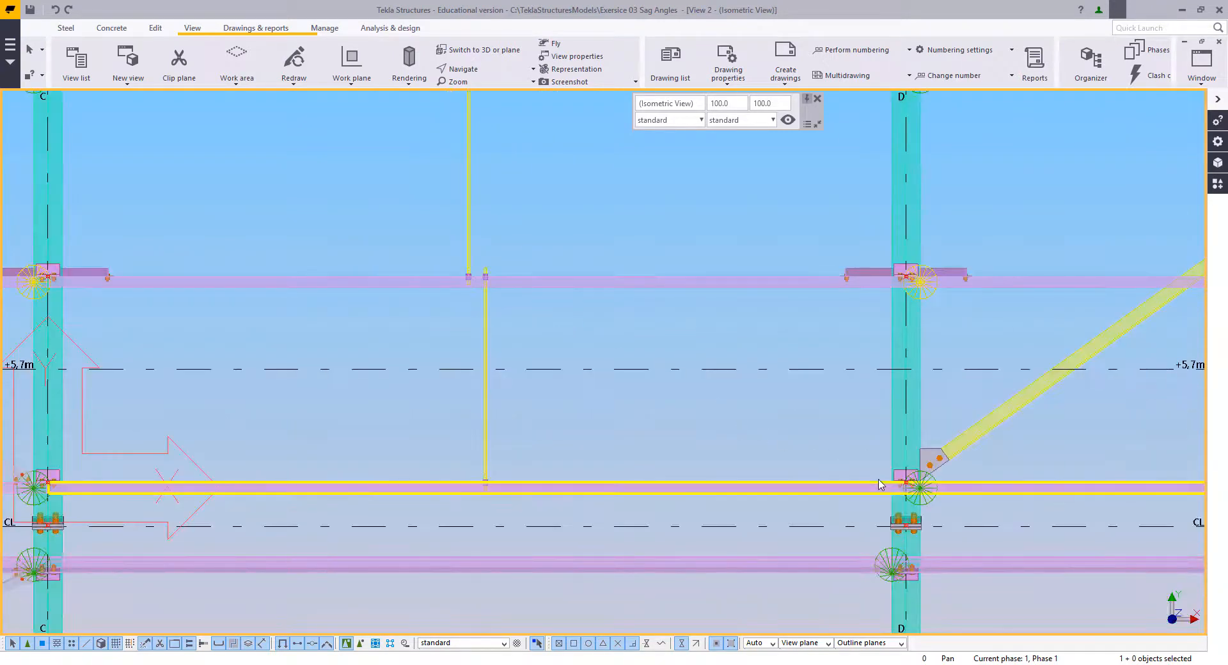
pyautogui.scroll(4, 891, 480)
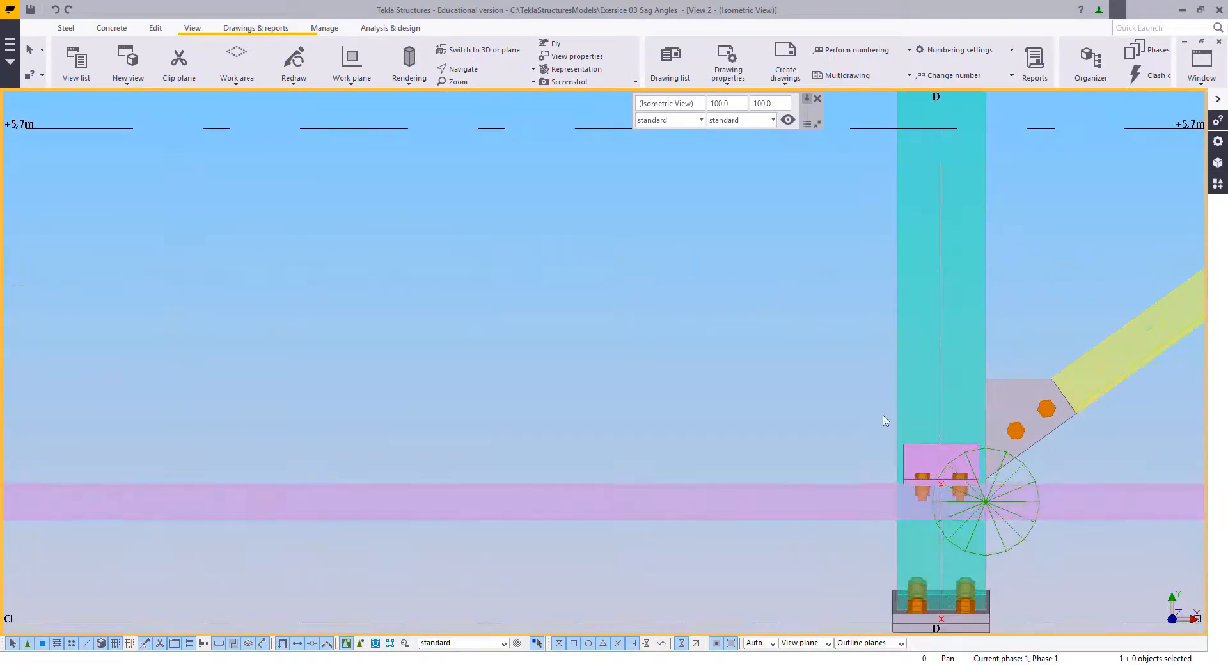
pyautogui.scroll(-3, 832, 462)
pyautogui.scroll(1, 807, 437)
pyautogui.moveTo(809, 437); pyautogui.dragTo(838, 457, button='middle')
pyautogui.moveTo(428, 318); pyautogui.dragTo(511, 358, button='middle')
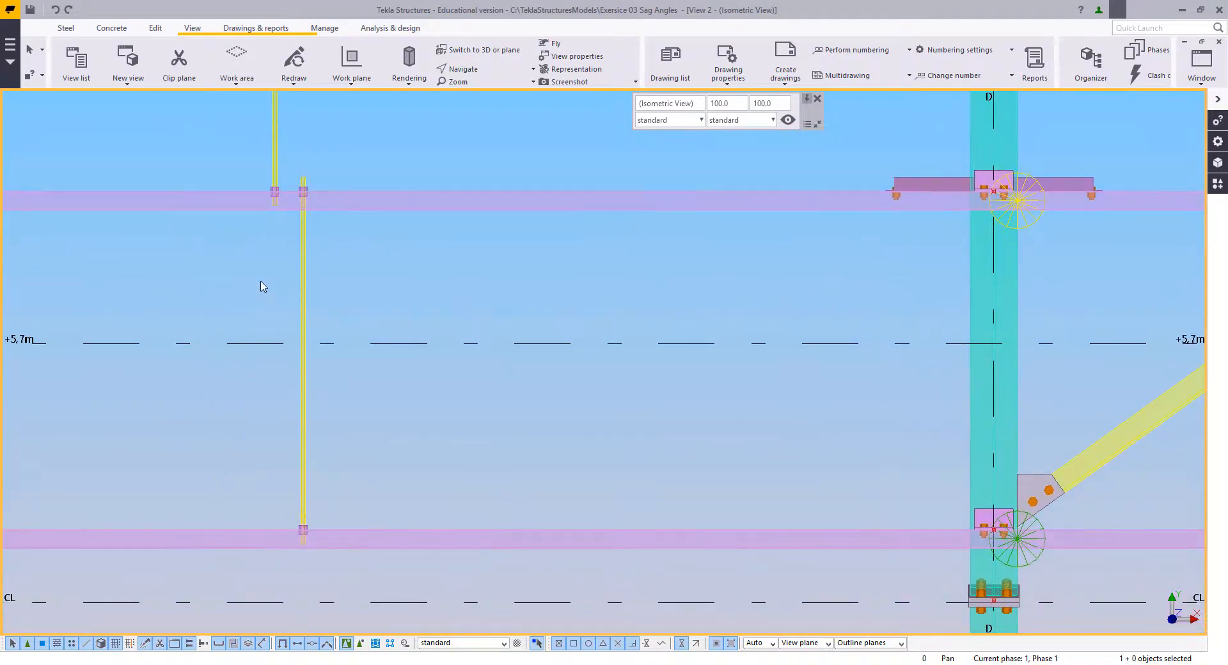
# Step: Adopt the last sag rod's beam properties: assembly prefix SR, profile ROD16, material S355JR and class 6
pyautogui.doubleClick(303, 272)
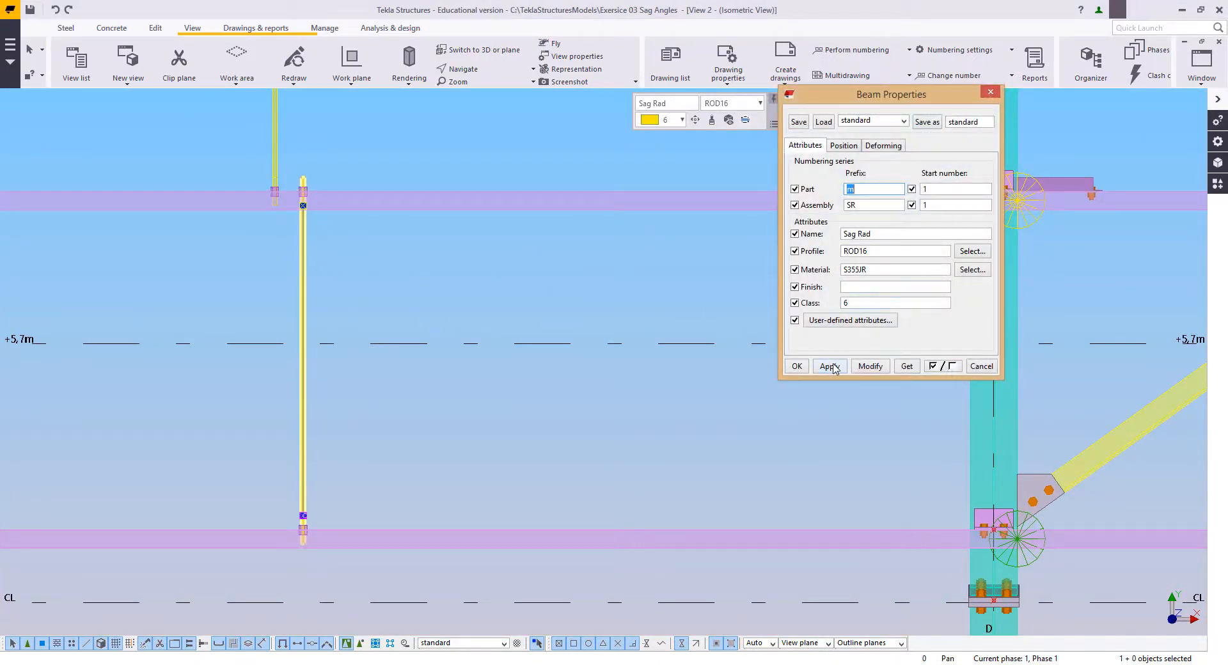
pyautogui.click(797, 367)
pyautogui.click(608, 300)
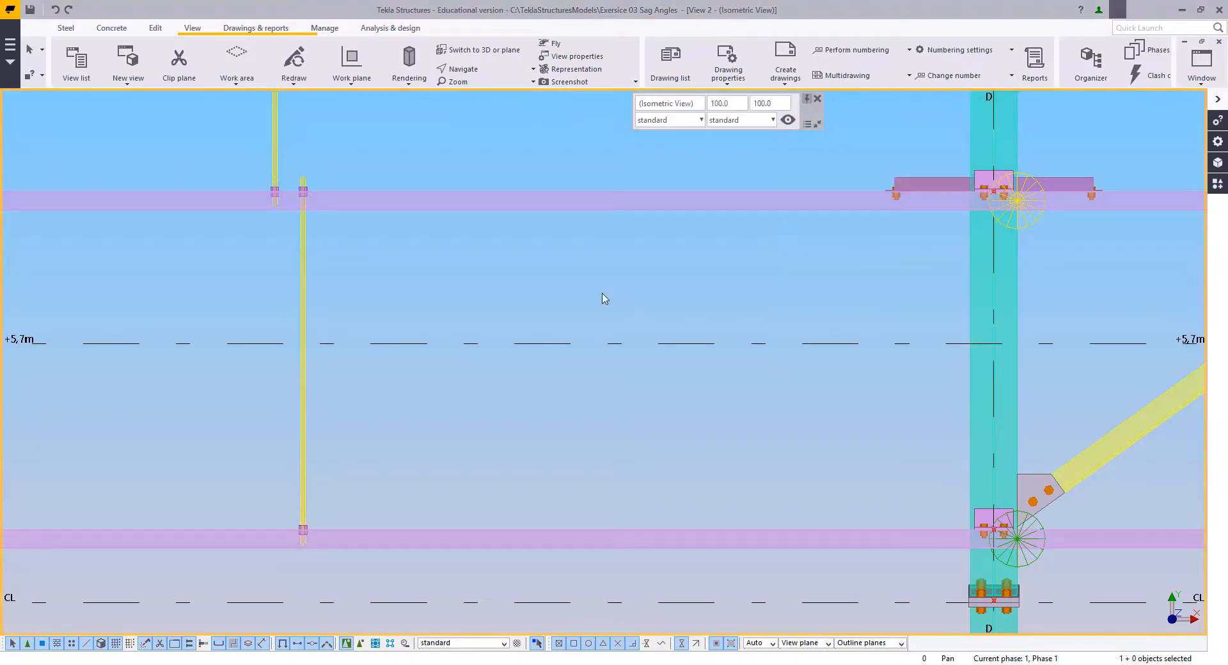
# Step: Create a diagonal ROD16 steel beam from the last sag rod's upper nuts to the lower corner of the ridge purlin's cleat at grid D
pyautogui.click(66, 28)
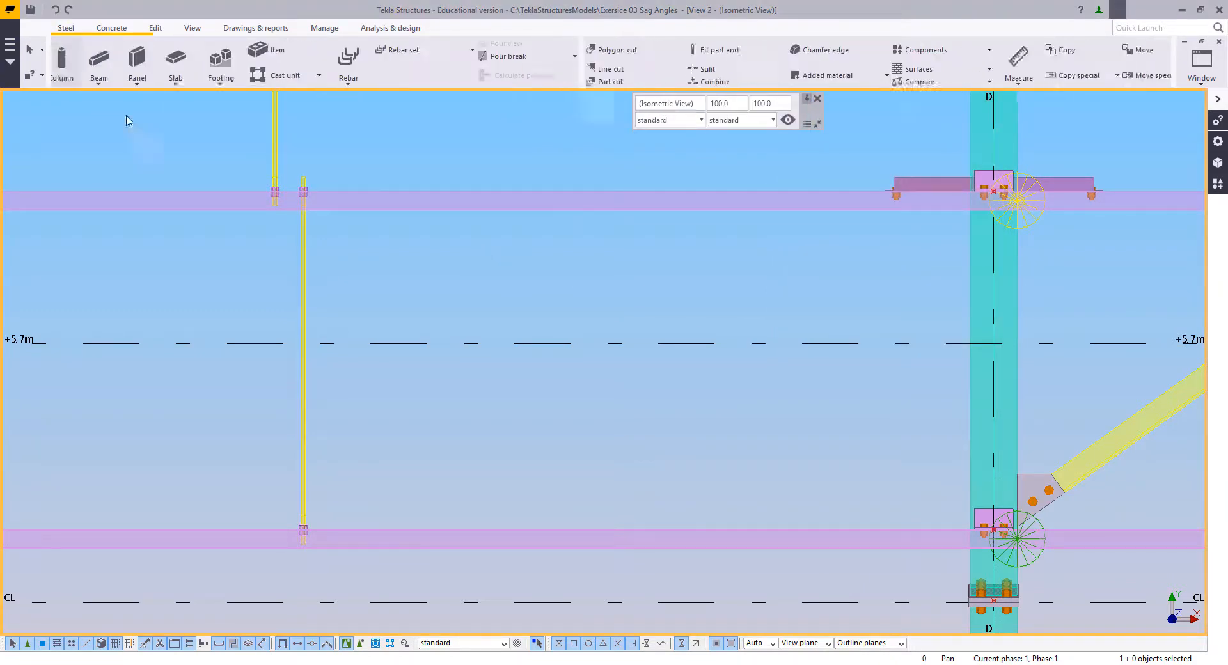
pyautogui.click(107, 59)
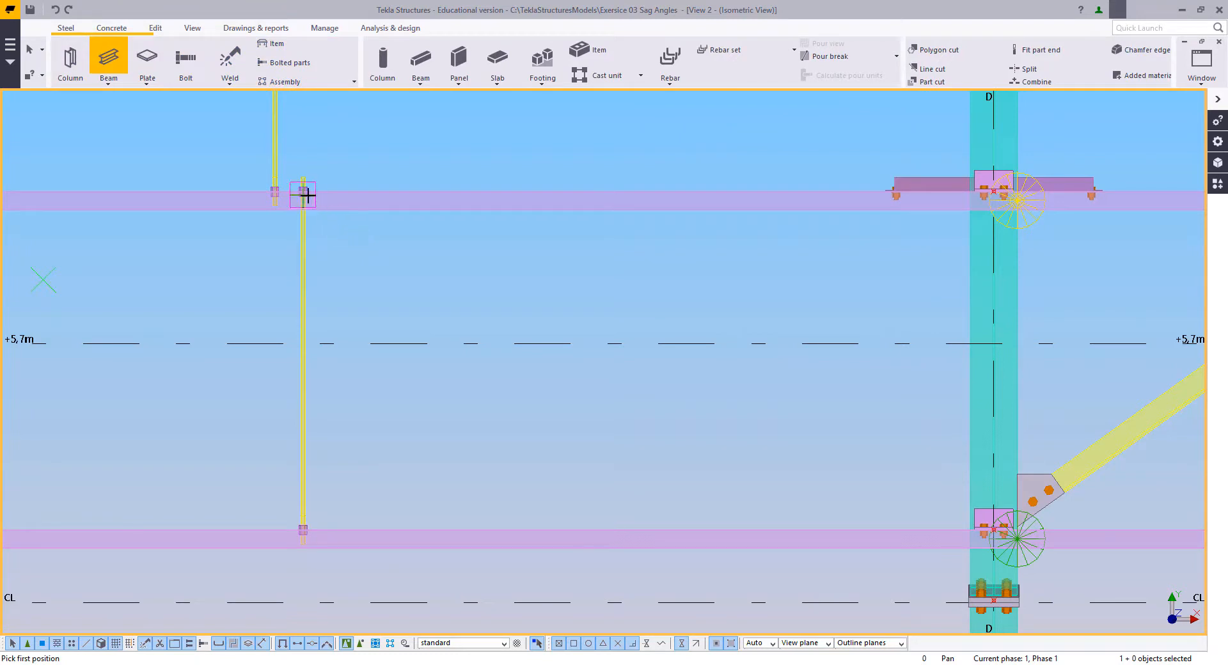
pyautogui.scroll(6, 300, 192)
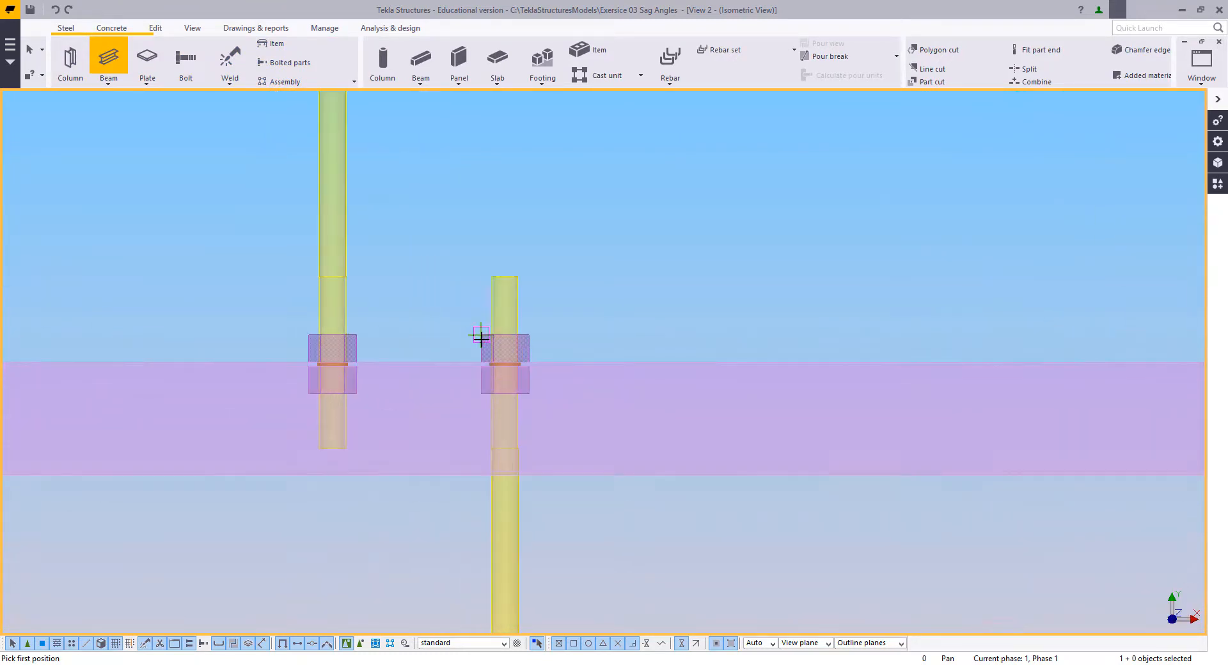
pyautogui.click(520, 377)
pyautogui.scroll(-6, 361, 301)
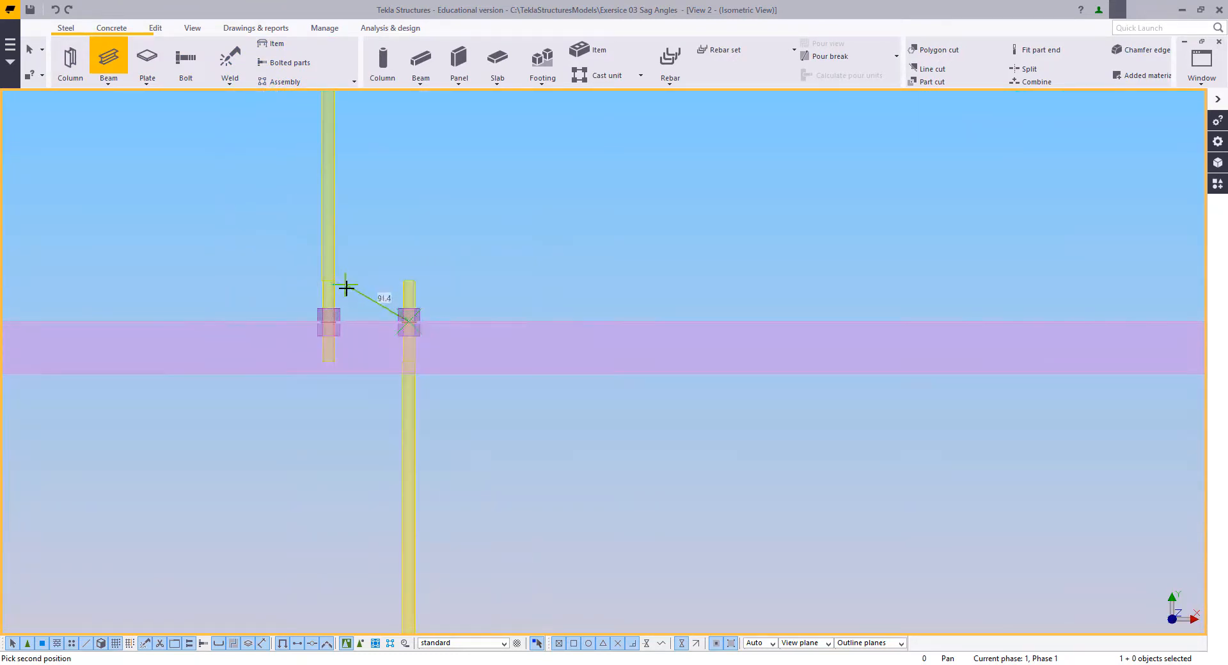
pyautogui.moveTo(727, 502); pyautogui.dragTo(389, 274, button='middle')
pyautogui.scroll(-2, 382, 277)
pyautogui.scroll(6, 804, 466)
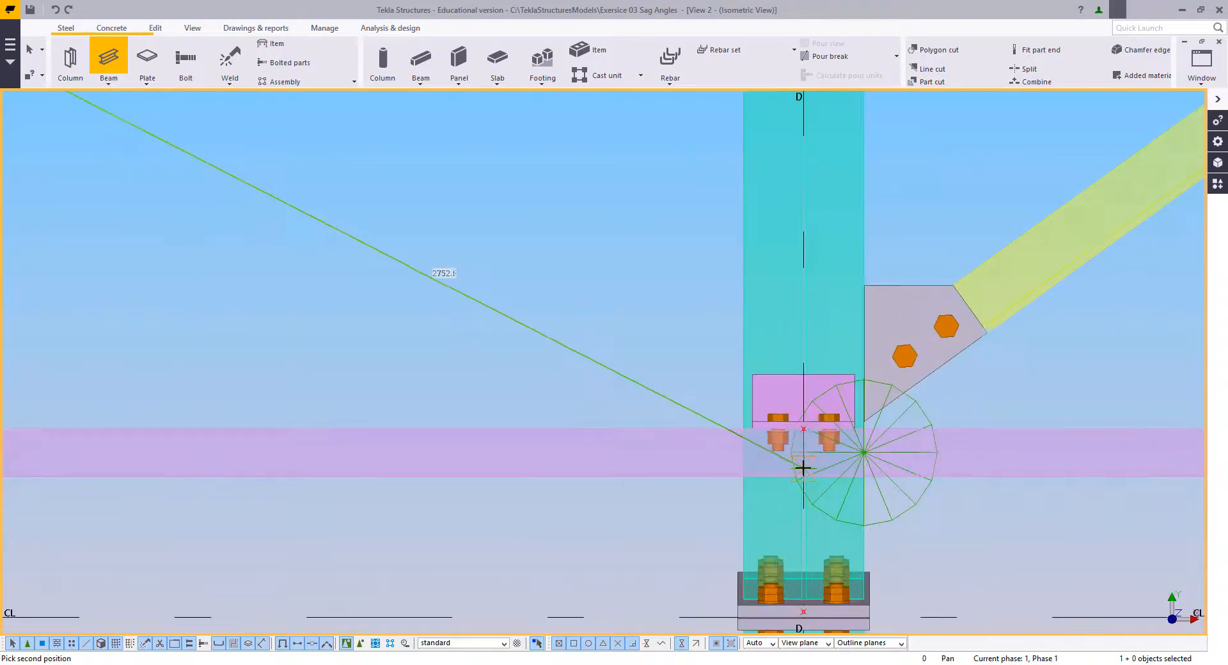
pyautogui.click(669, 372)
pyautogui.rightClick(570, 245)
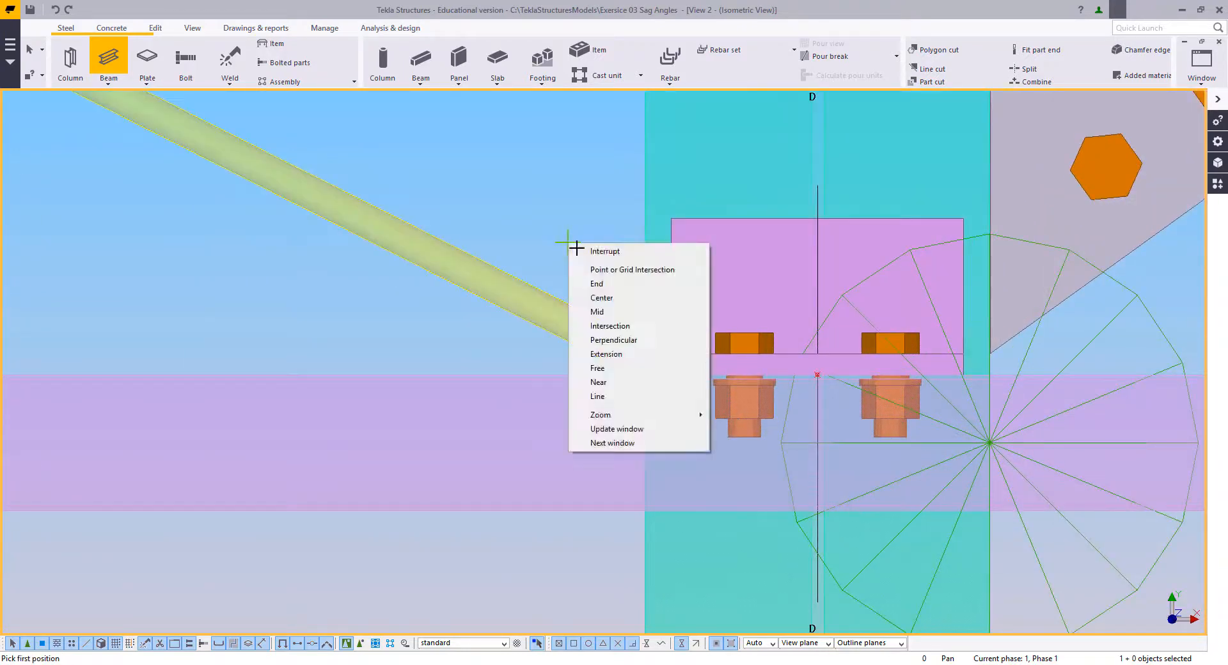
pyautogui.click(581, 251)
# Step: Examine the diagonal rod from the sag rod nuts to its end at the purlin cleat and bolts on grid D
pyautogui.scroll(-2, 620, 369)
pyautogui.moveTo(620, 370); pyautogui.dragTo(799, 431, button='middle')
pyautogui.scroll(-3, 798, 431)
pyautogui.scroll(-5, 767, 543)
pyautogui.scroll(2, 739, 543)
pyautogui.moveTo(707, 515)
pyautogui.mouseDown(button='middle')
pyautogui.moveTo(746, 544)
pyautogui.moveTo(699, 523)
pyautogui.mouseUp(button='middle')
pyautogui.scroll(3, 781, 522)
pyautogui.scroll(3, 780, 525)
pyautogui.moveTo(789, 516); pyautogui.dragTo(925, 516, button='middle')
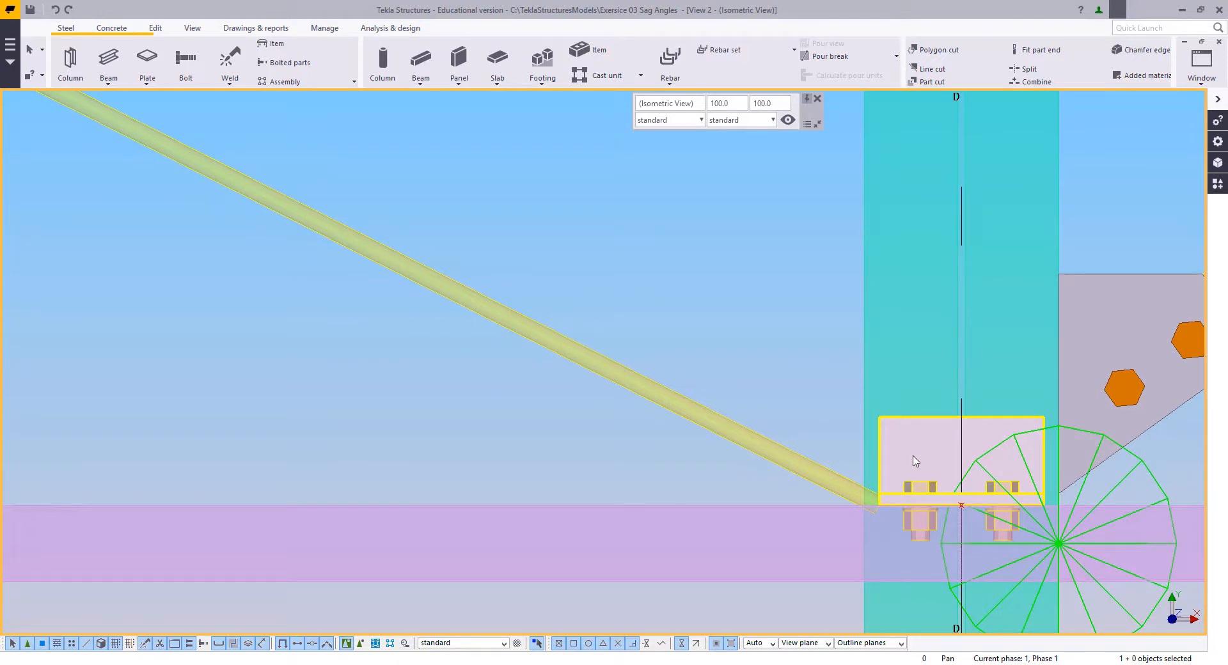
pyautogui.scroll(3, 939, 503)
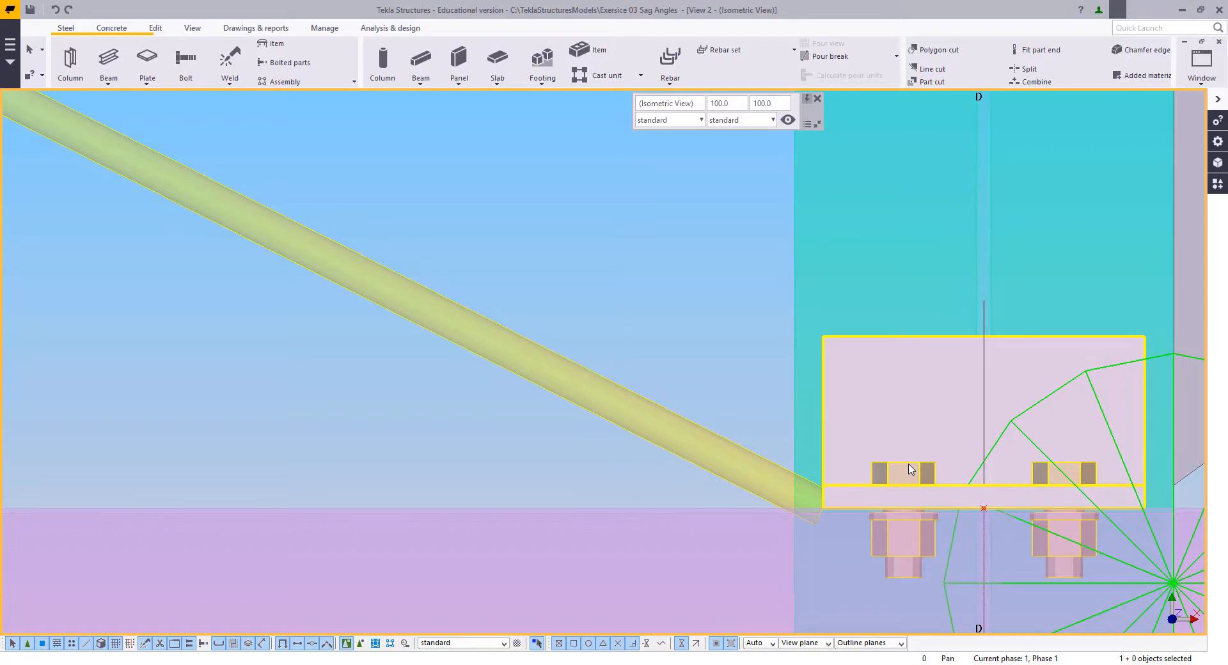
pyautogui.scroll(-8, 910, 469)
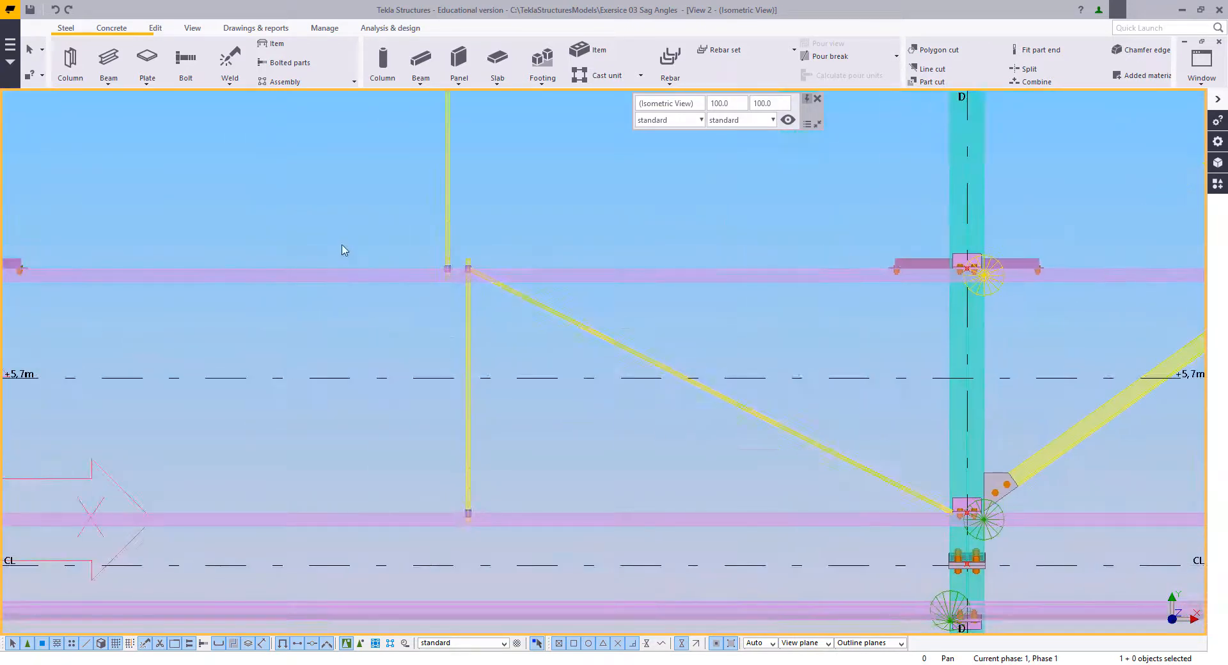
pyautogui.scroll(8, 940, 487)
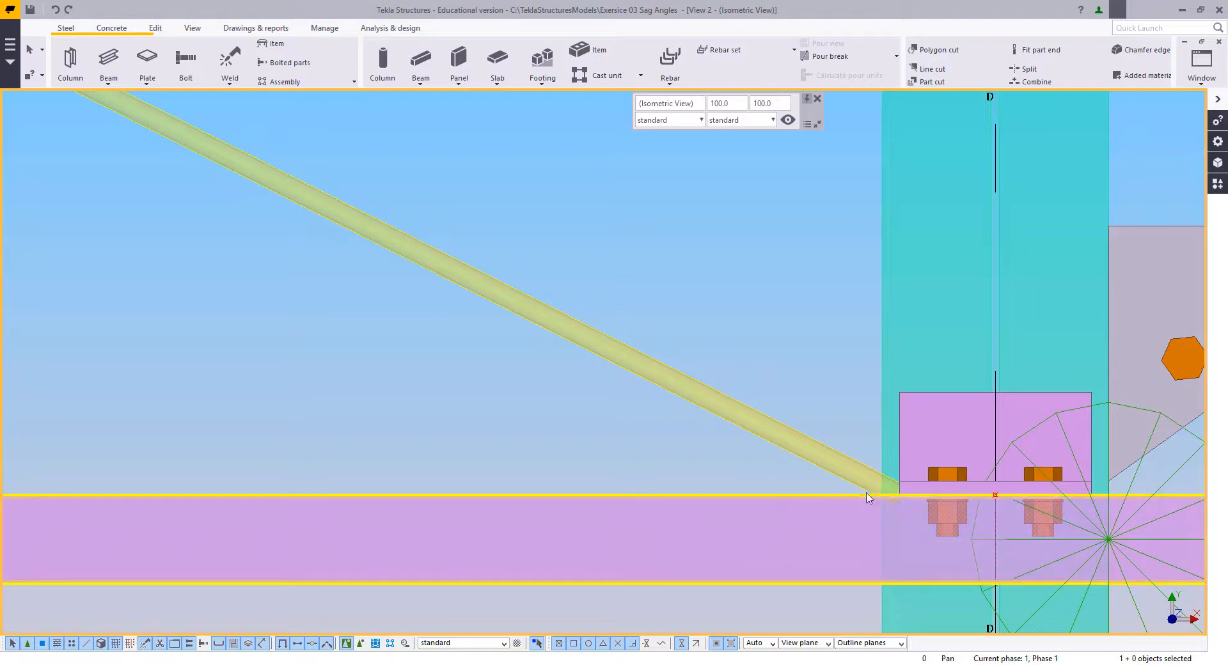
# Step: Create a horizontal beam 70 mm long on the purlin's upper edge, beside the cleat at grid D
pyautogui.scroll(-1, 786, 509)
pyautogui.rightClick(723, 278)
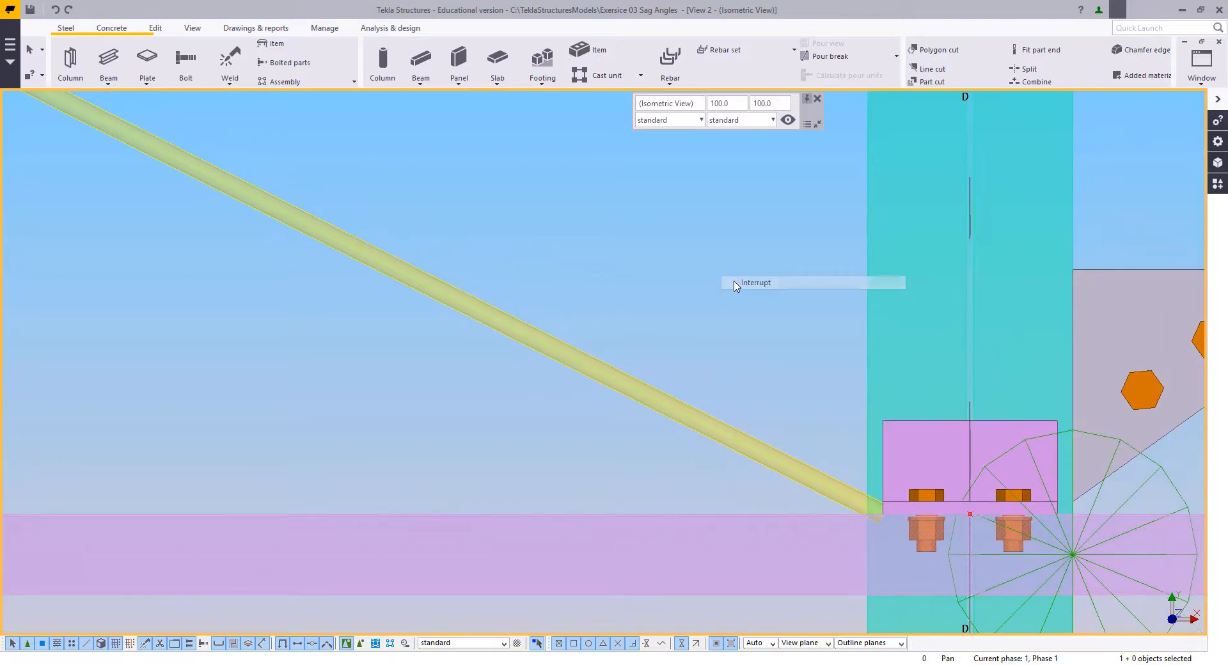
pyautogui.click(748, 282)
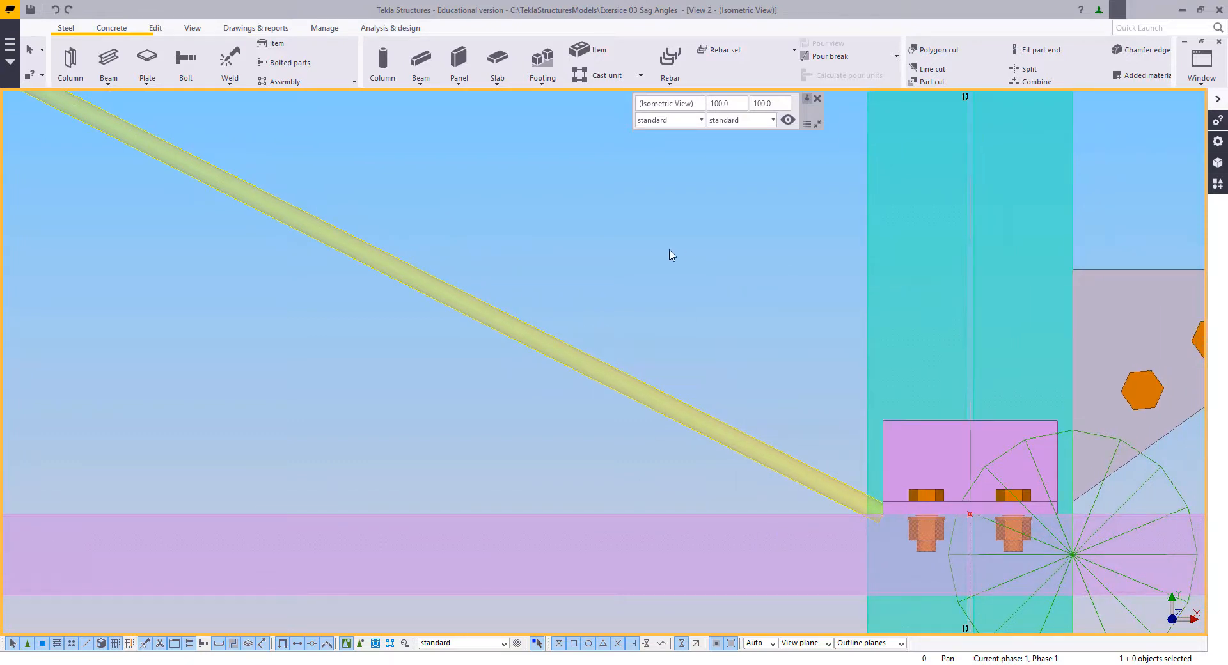
pyautogui.click(110, 58)
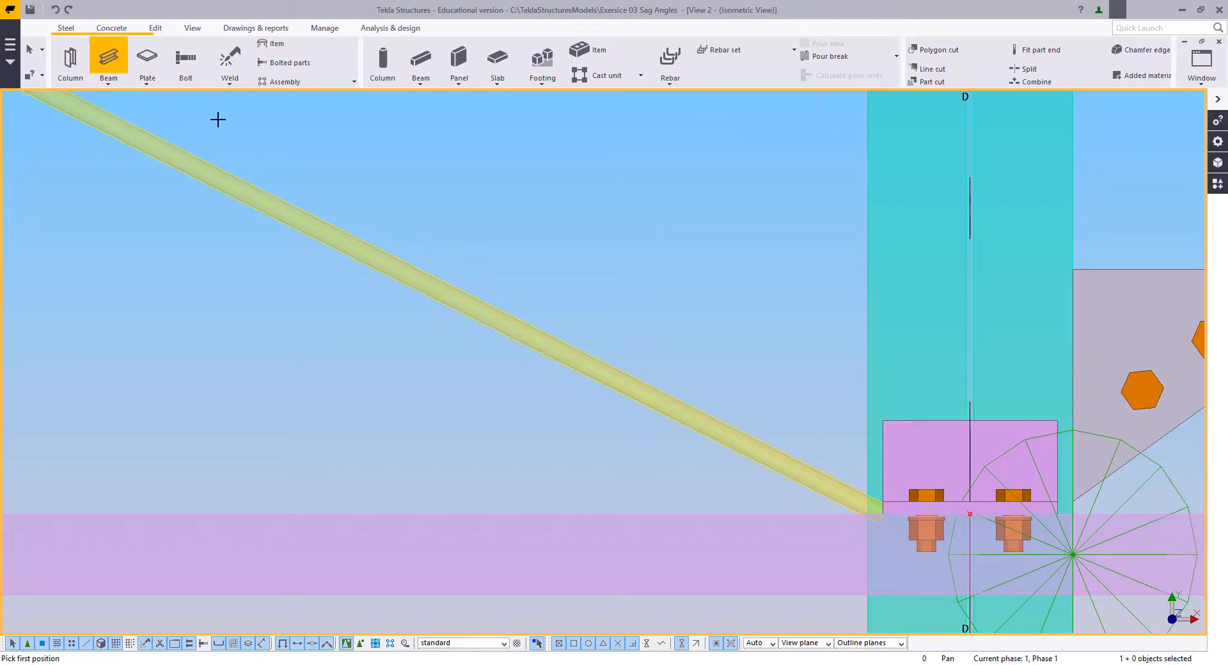
pyautogui.click(822, 513)
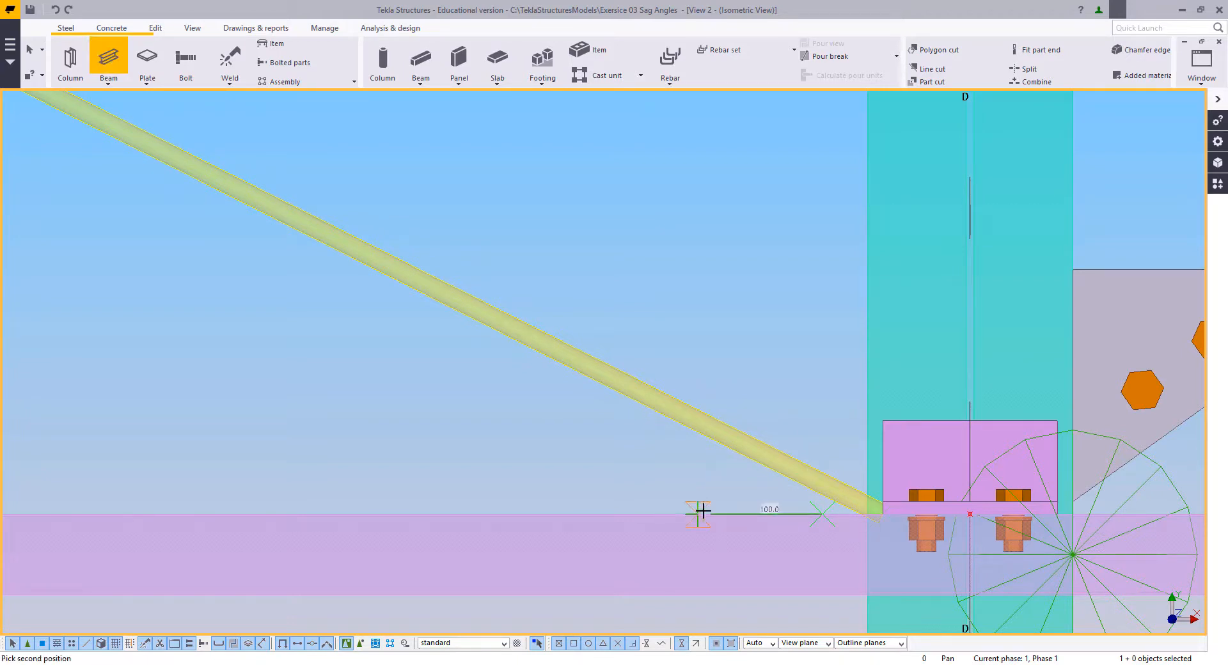
pyautogui.scroll(2, 703, 512)
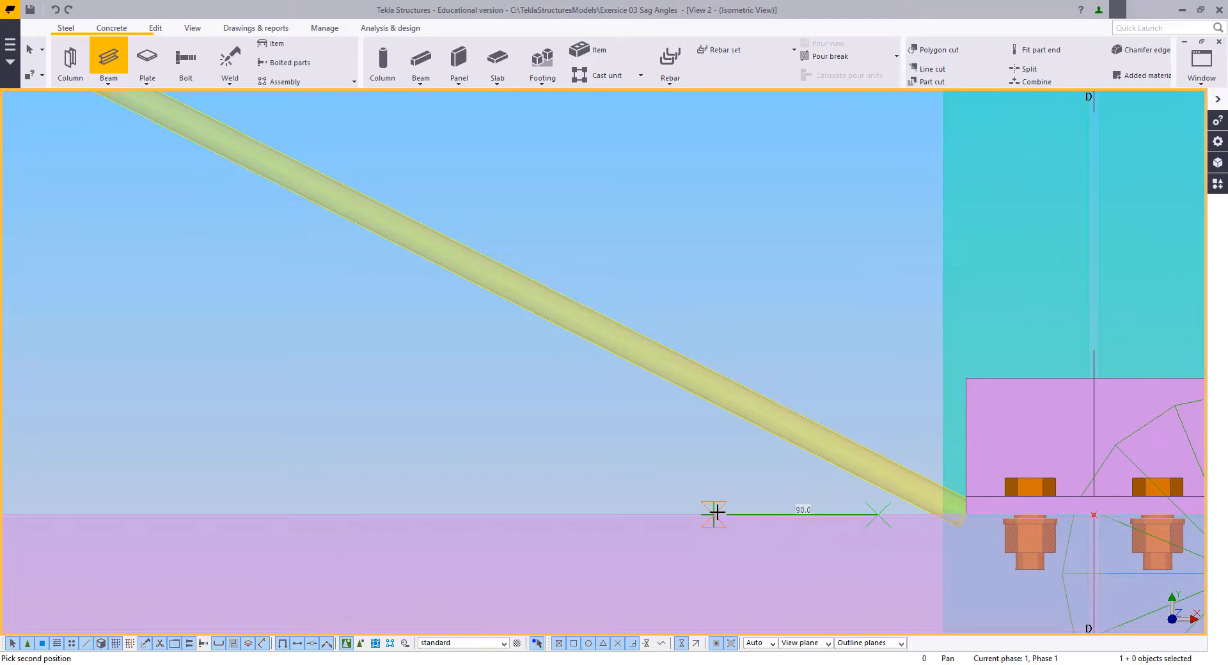
pyautogui.write('70')
pyautogui.press('Return')
pyautogui.rightClick(626, 414)
pyautogui.click(636, 422)
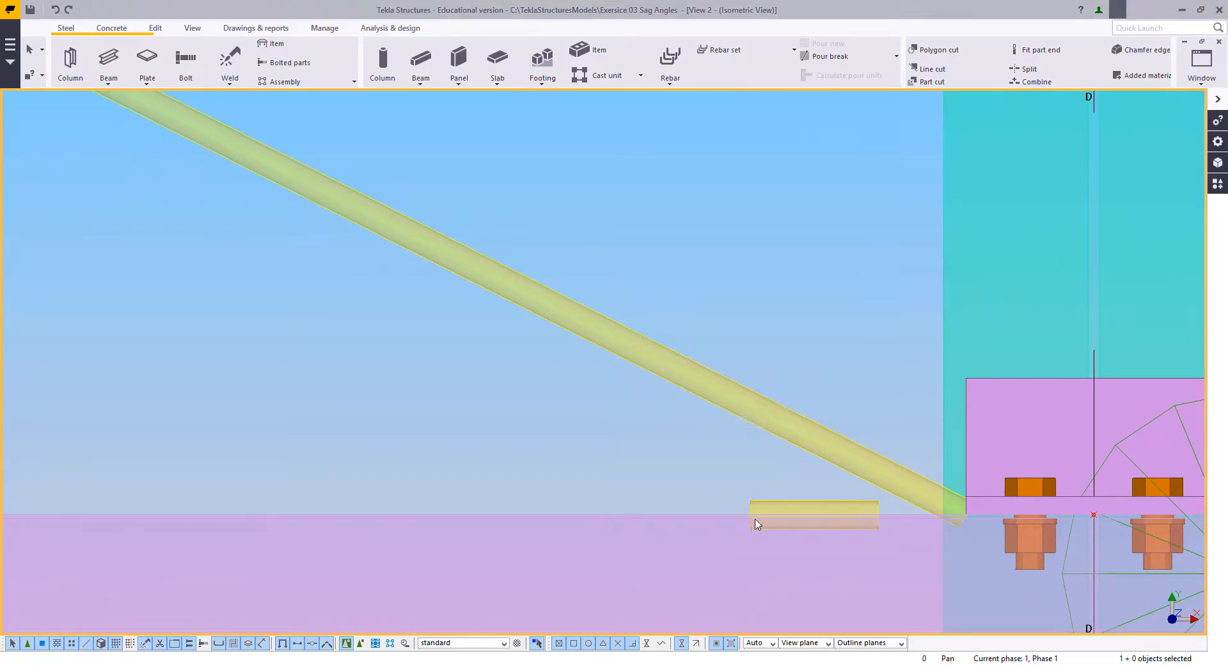
# Step: Modify the short beam's attributes: part prefix p, assembly prefix CL, name CLEAT, profile PL60*6 and class 1
pyautogui.click(774, 511)
pyautogui.doubleClick(776, 510)
pyautogui.moveTo(762, 507); pyautogui.dragTo(604, 502, button='middle')
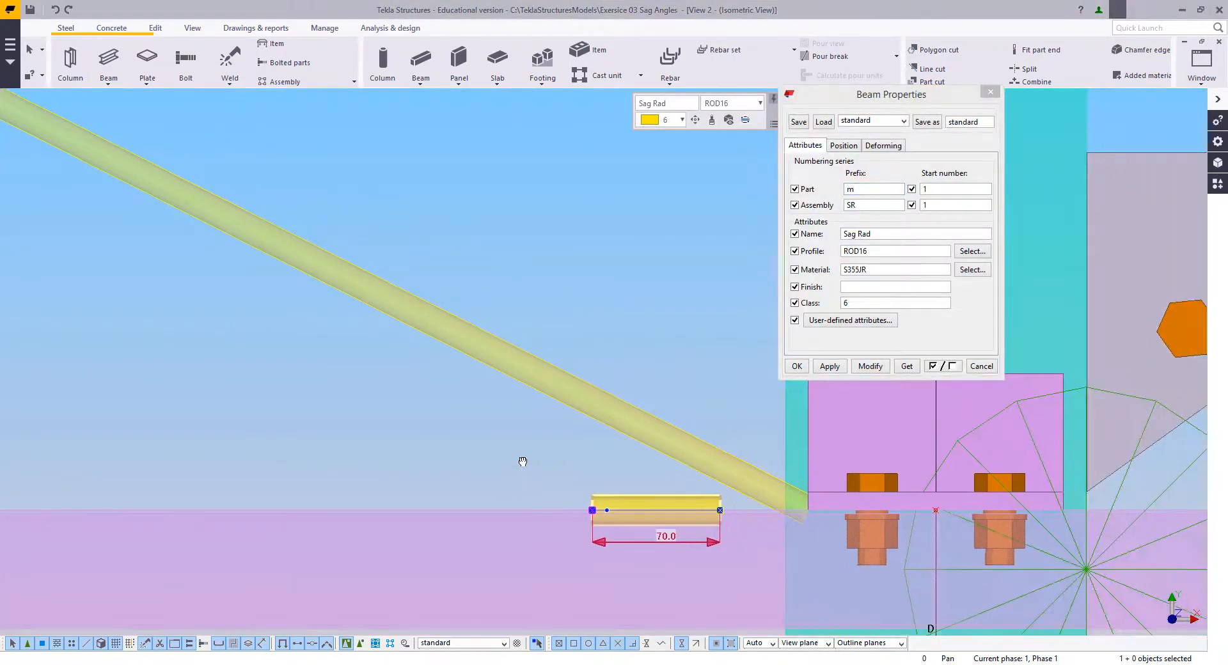
pyautogui.moveTo(523, 461); pyautogui.dragTo(495, 471, button='middle')
pyautogui.moveTo(870, 252); pyautogui.dragTo(858, 252)
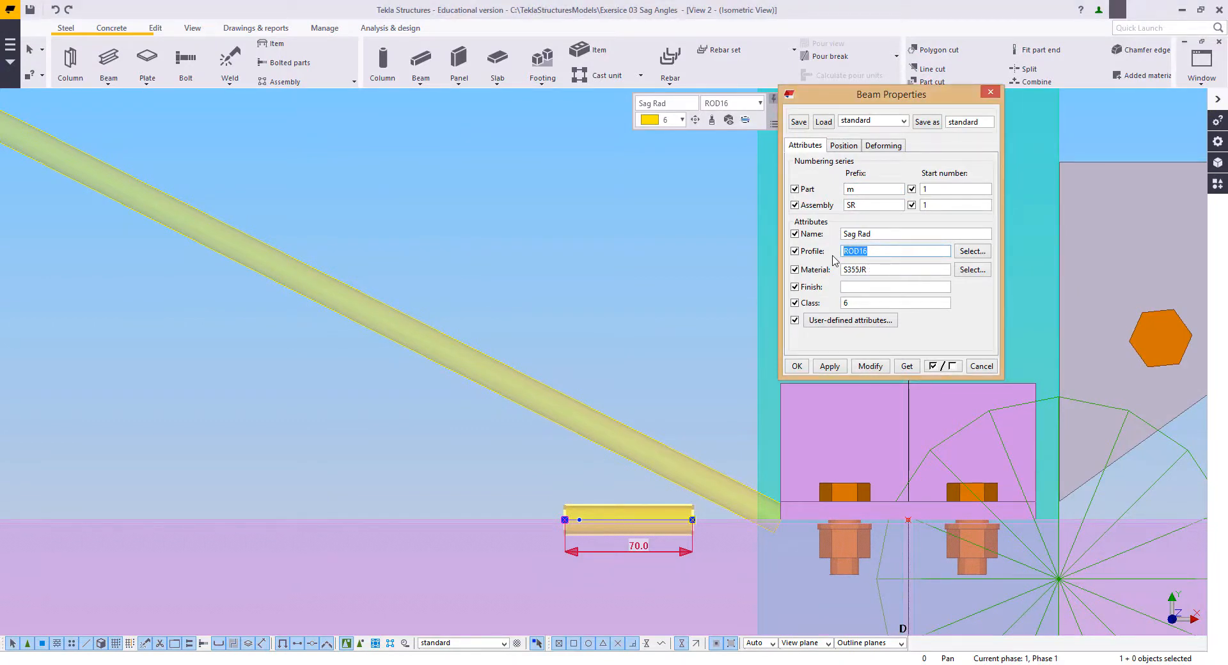
pyautogui.write('P')
pyautogui.write('CL')
pyautogui.moveTo(877, 232); pyautogui.dragTo(839, 234)
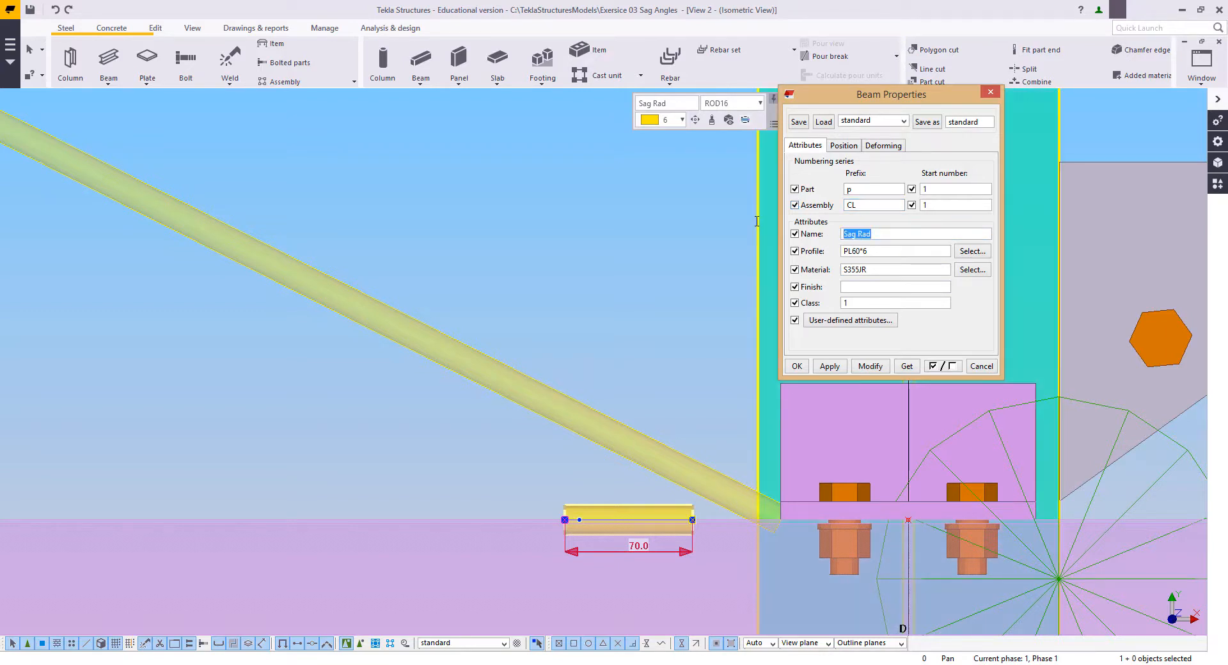
pyautogui.write('C')
pyautogui.write('LEAR')
pyautogui.click(870, 366)
# Step: Set the new cleat plate's on-plane position to Right and apply the beam properties
pyautogui.scroll(4, 639, 493)
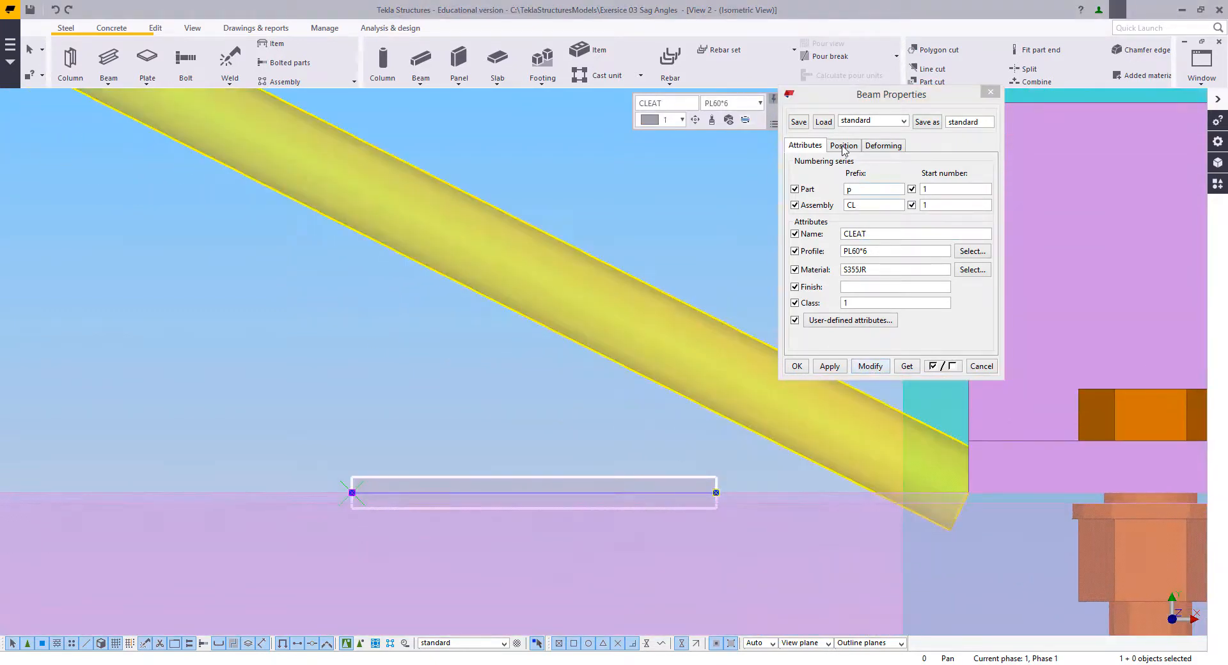
pyautogui.click(844, 146)
pyautogui.click(863, 174)
pyautogui.click(857, 195)
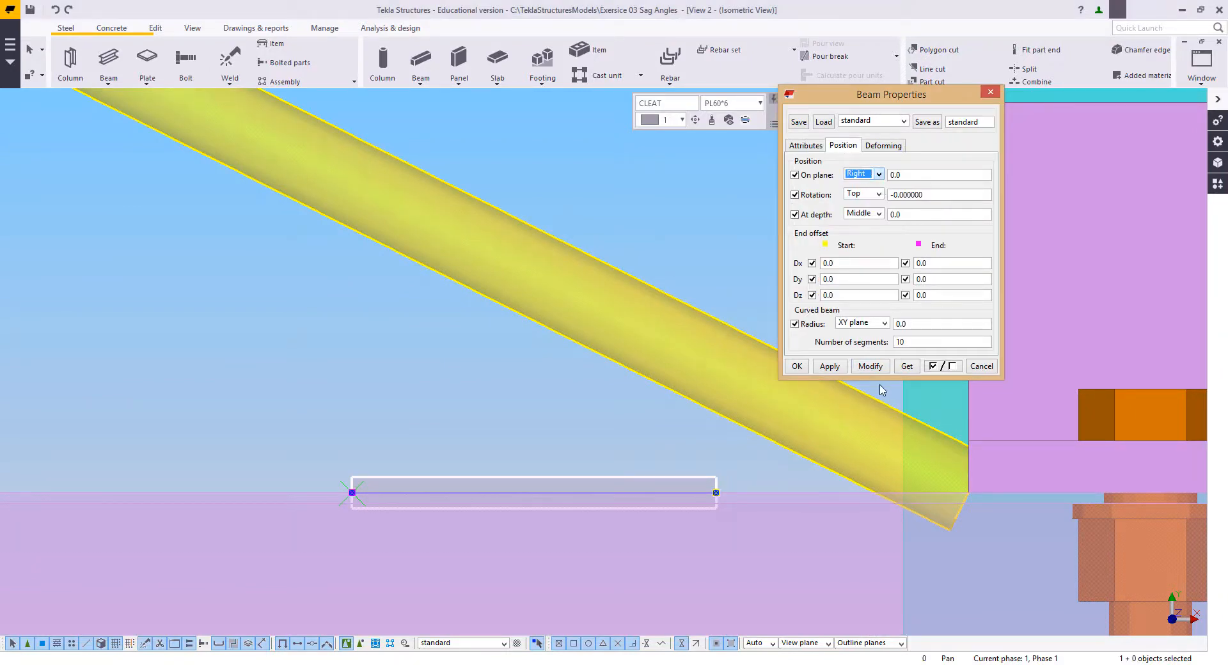
pyautogui.click(871, 367)
pyautogui.moveTo(590, 427); pyautogui.dragTo(721, 490, button='middle')
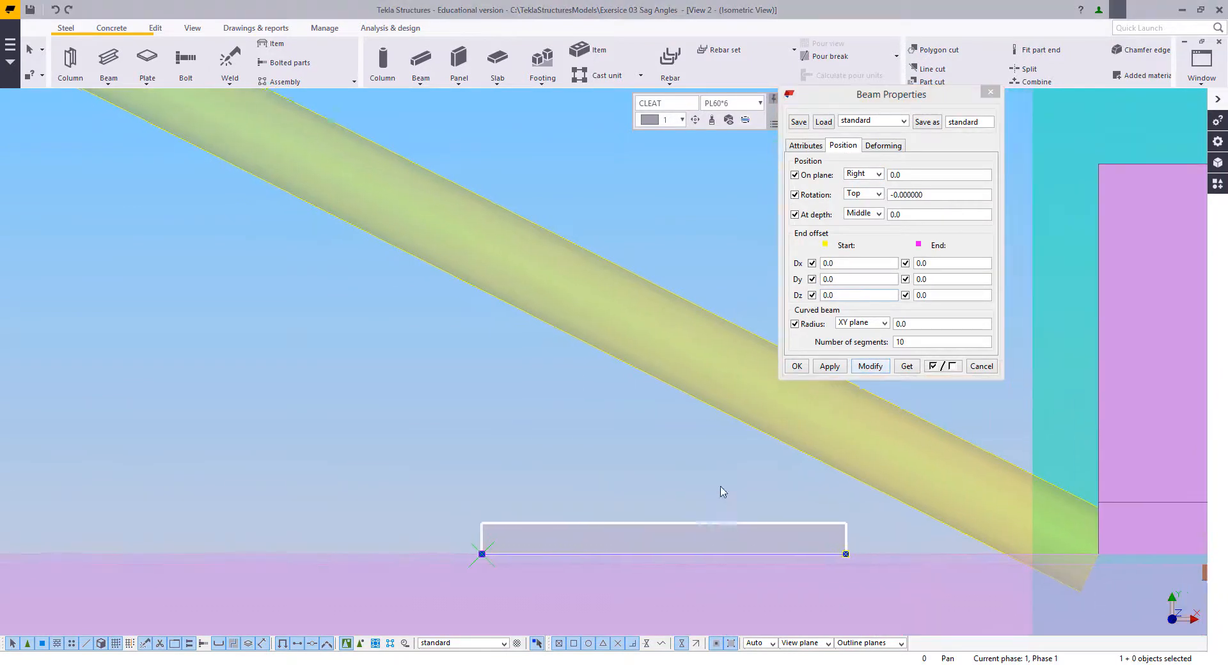
pyautogui.scroll(-2, 809, 511)
pyautogui.click(834, 368)
pyautogui.click(799, 368)
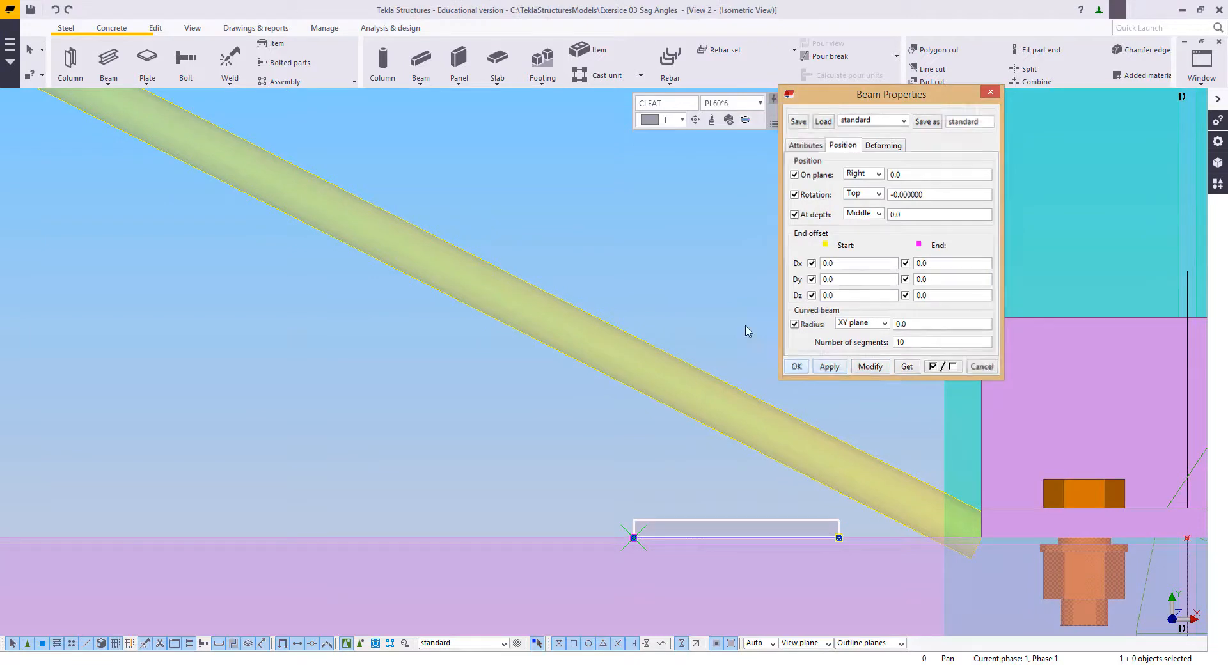
pyautogui.rightClick(700, 260)
pyautogui.click(726, 269)
pyautogui.click(724, 273)
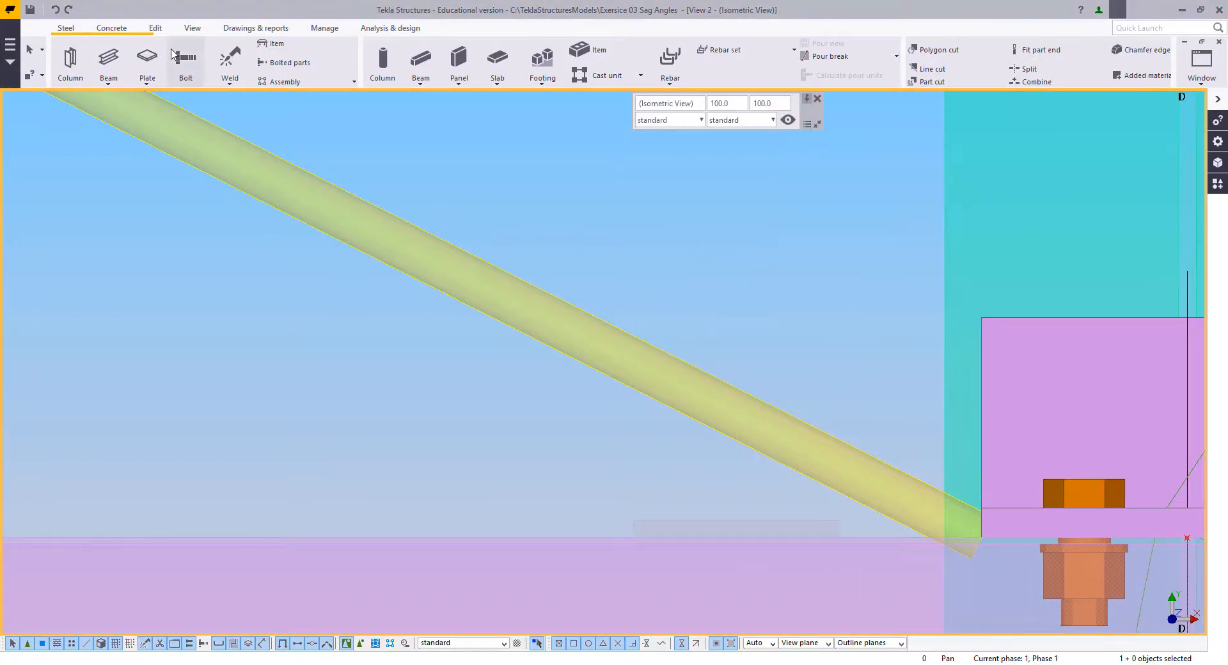
# Step: Configure the bolt properties from M16grade4.8 with size 16, standard 8.8, and the bolt, washer and nut included in the assembly
pyautogui.click(181, 59)
pyautogui.doubleClick(186, 60)
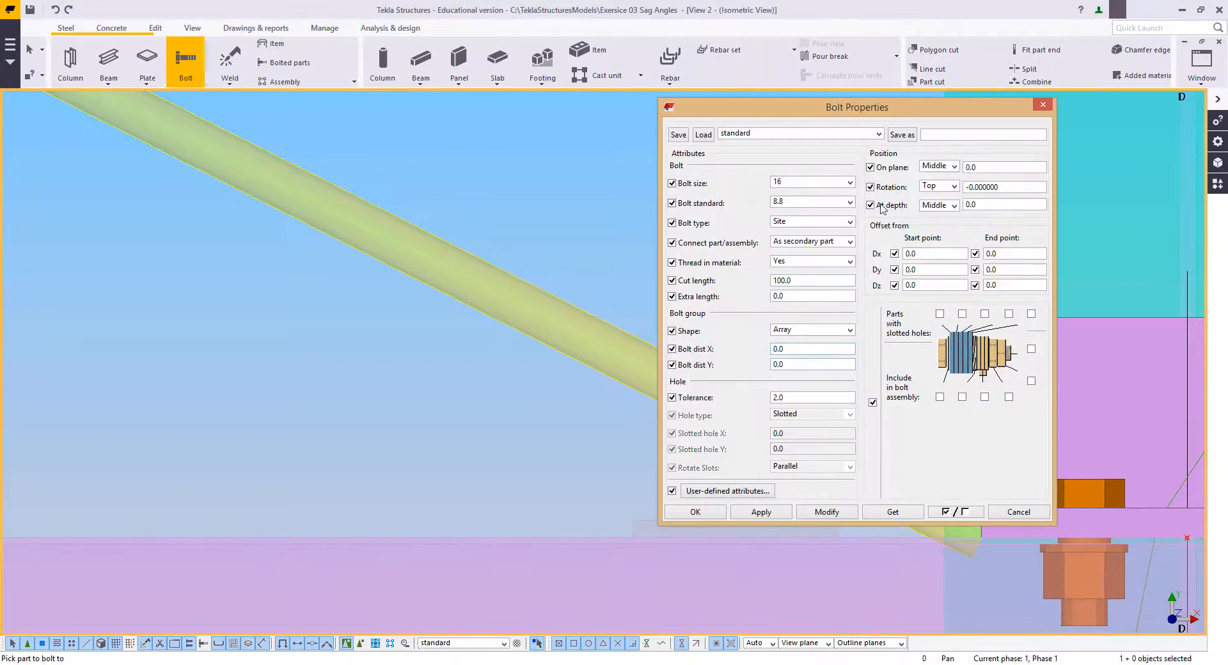
pyautogui.click(749, 134)
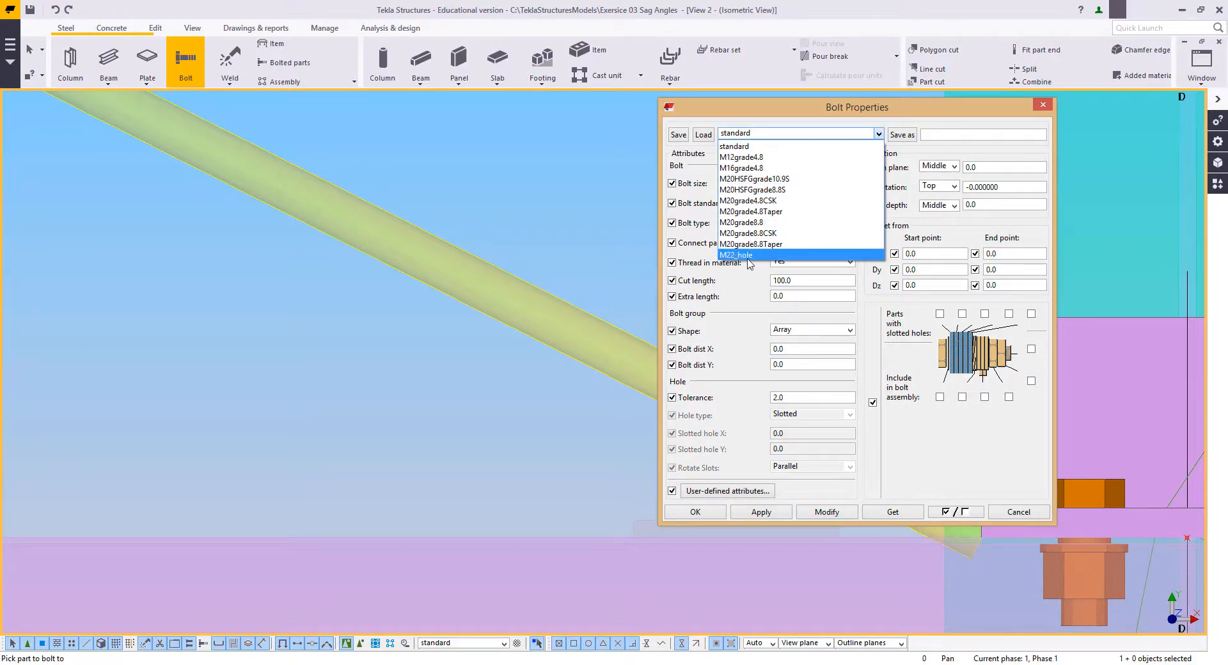
pyautogui.click(742, 167)
pyautogui.click(799, 184)
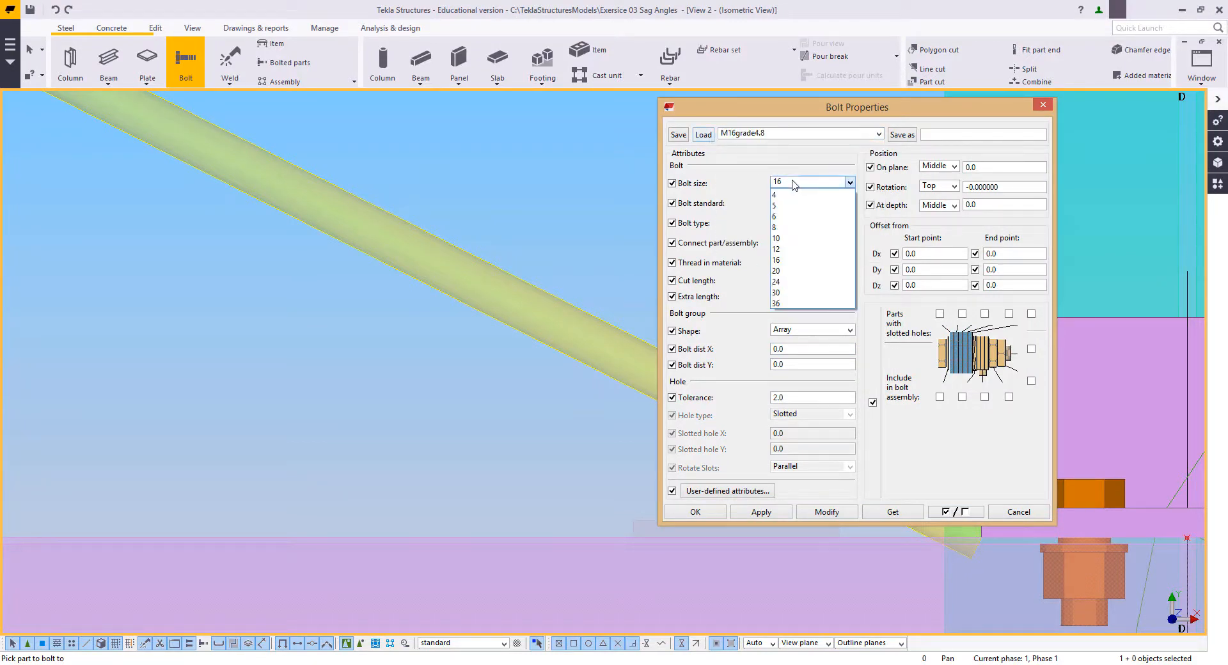
pyautogui.click(784, 228)
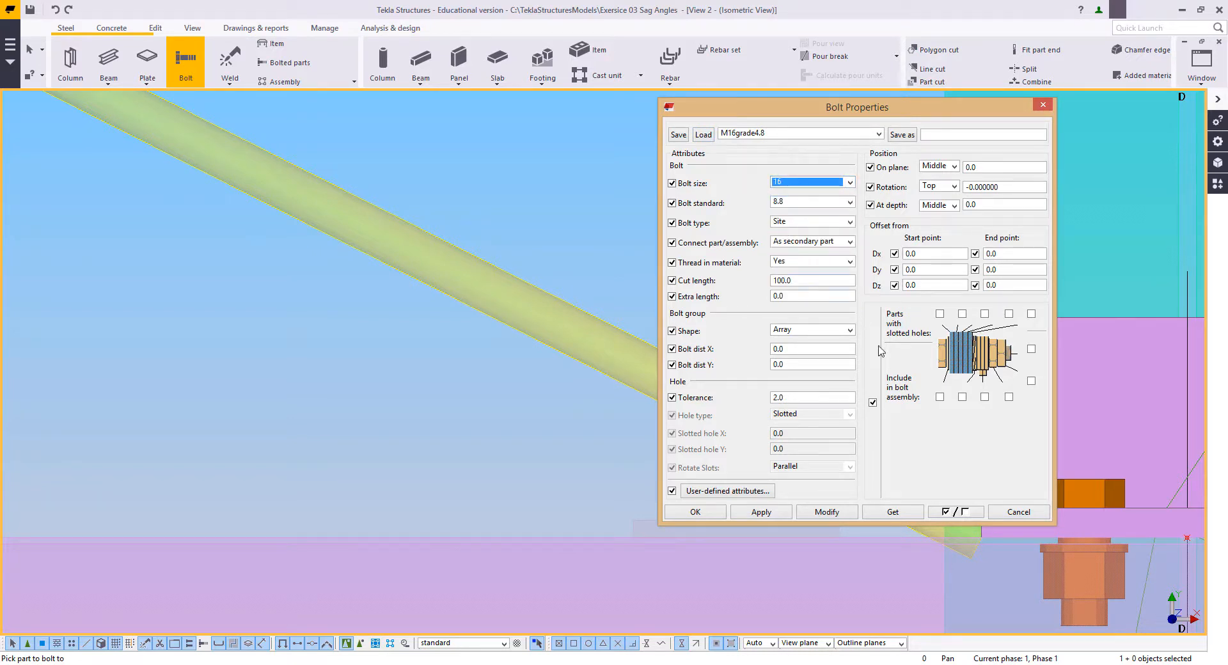
pyautogui.click(1031, 349)
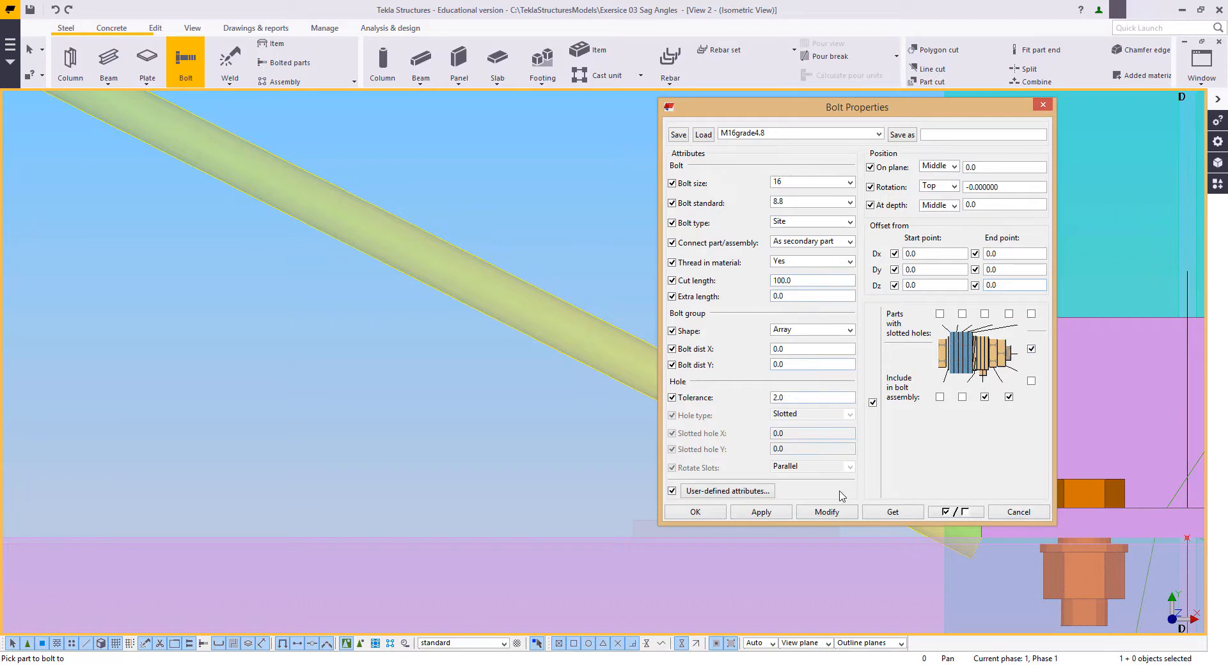
pyautogui.click(698, 512)
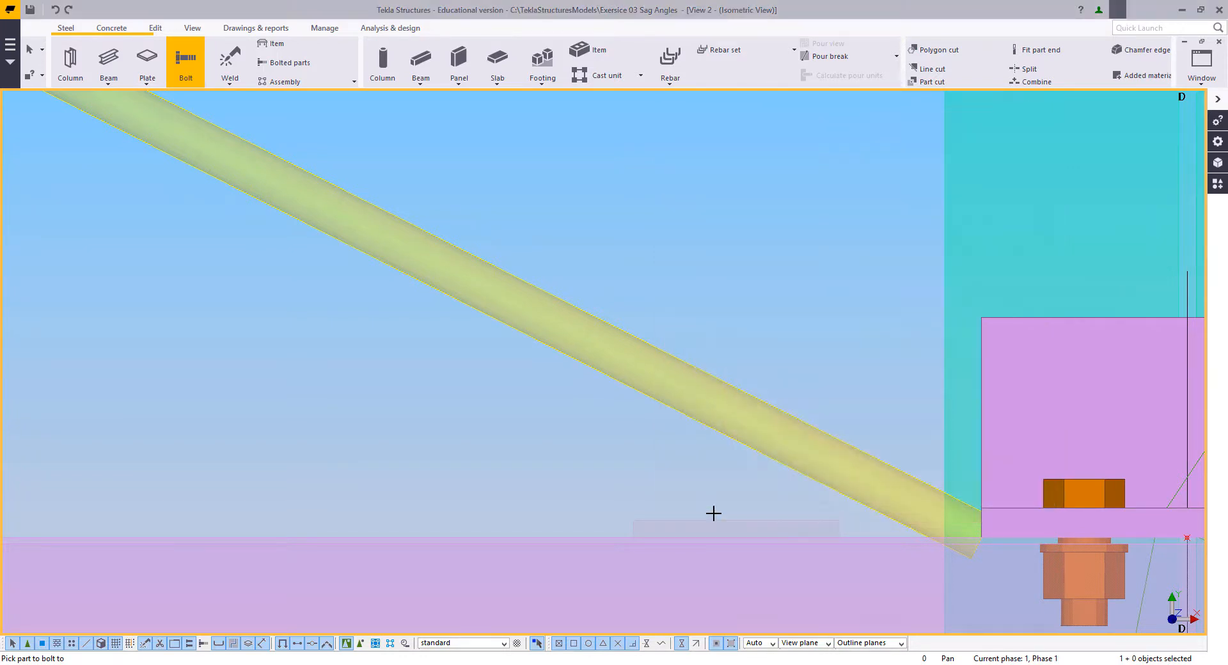
# Step: Bolt the new cleat plate to the purlin with a single bolt at the middle of the plate
pyautogui.click(704, 521)
pyautogui.click(529, 533)
pyautogui.middleClick(576, 506)
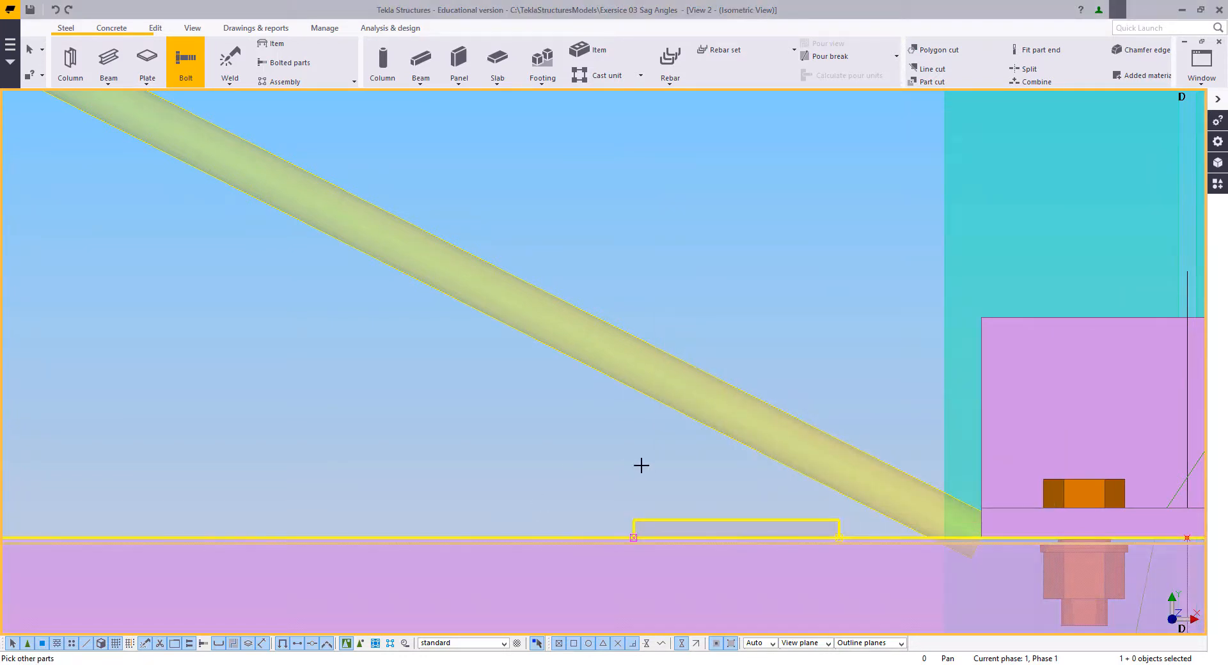
pyautogui.click(736, 519)
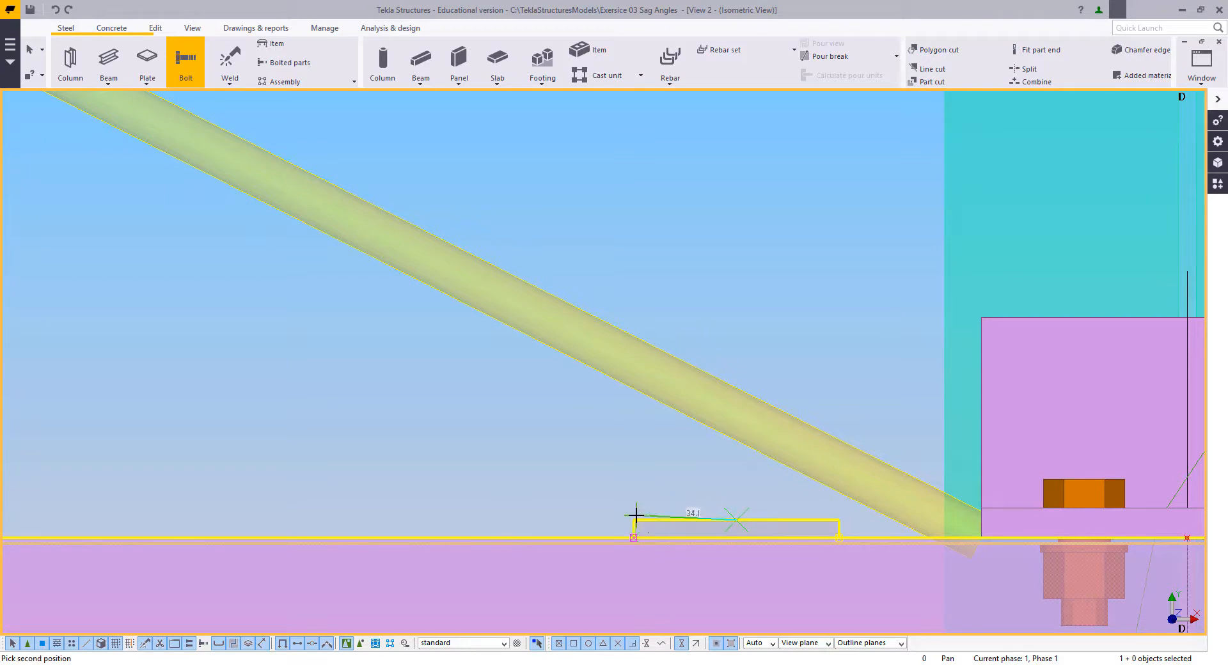
pyautogui.click(637, 517)
pyautogui.press('Escape')
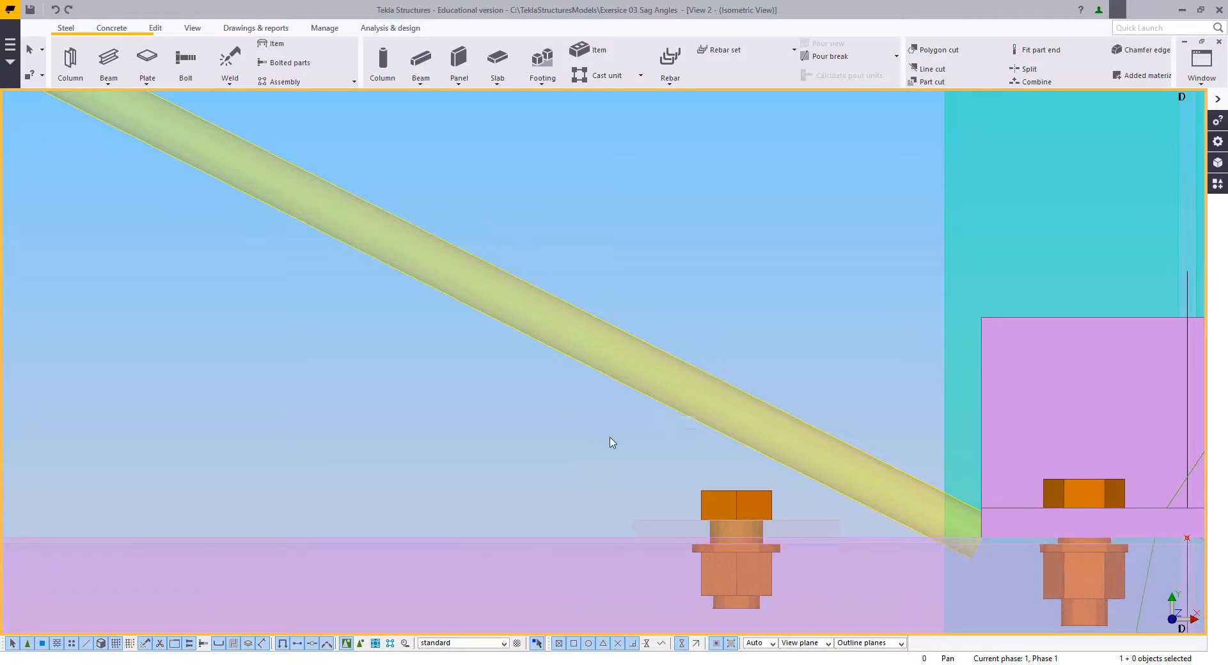
# Step: Move the diagonal rod from the grid D cleat's lower corner to the top centre of the new bolt head
pyautogui.scroll(-2, 612, 444)
pyautogui.click(696, 448)
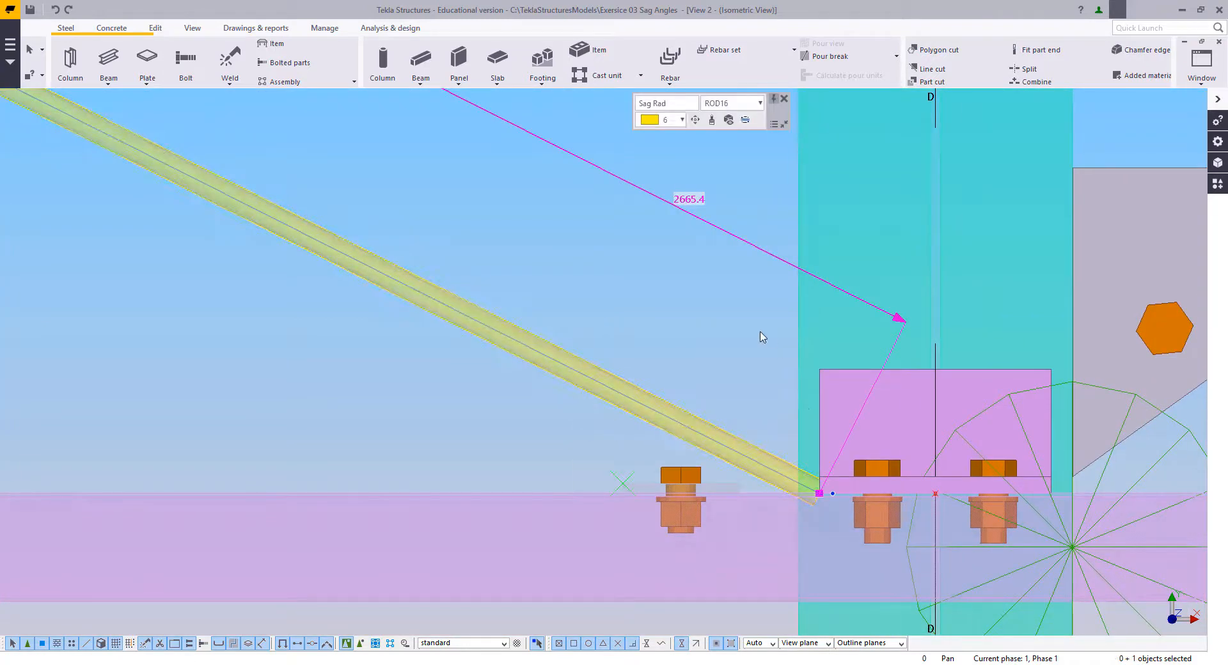
pyautogui.rightClick(737, 308)
pyautogui.click(767, 395)
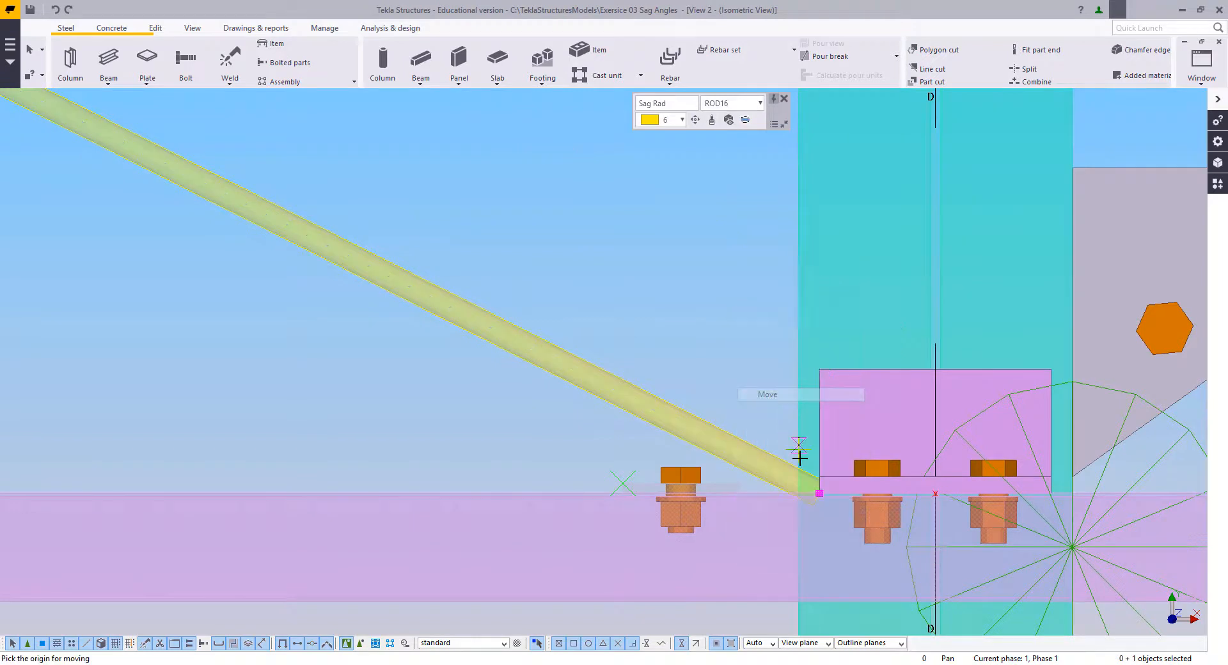
pyautogui.click(819, 493)
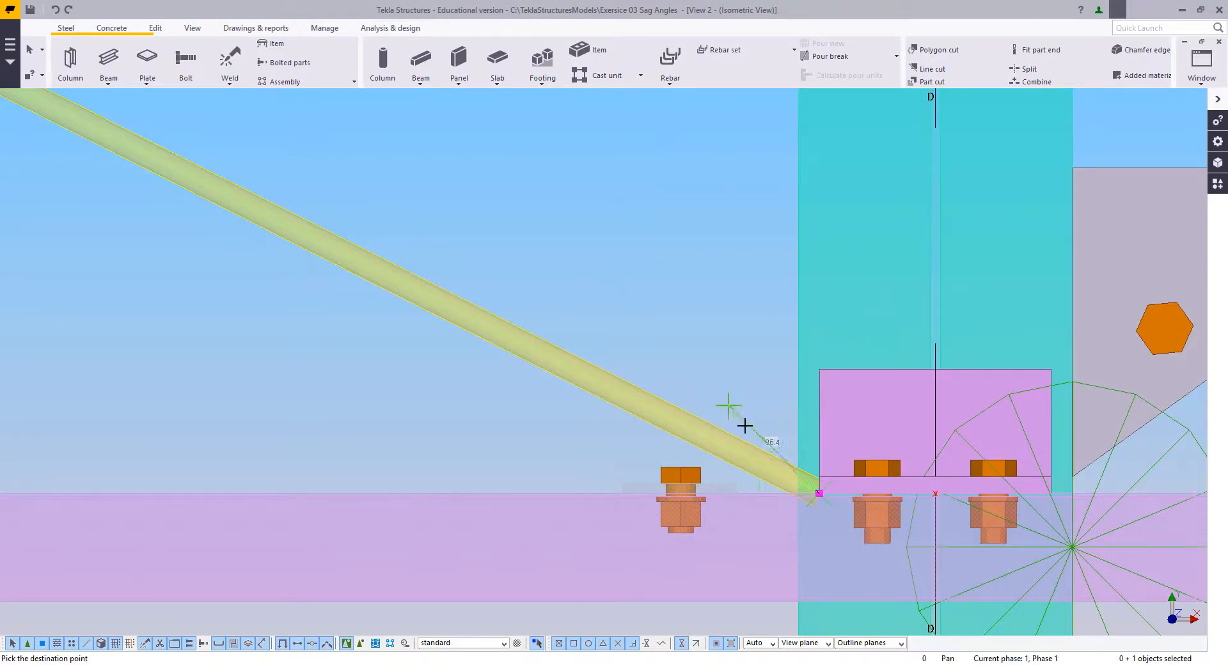
pyautogui.scroll(3, 645, 471)
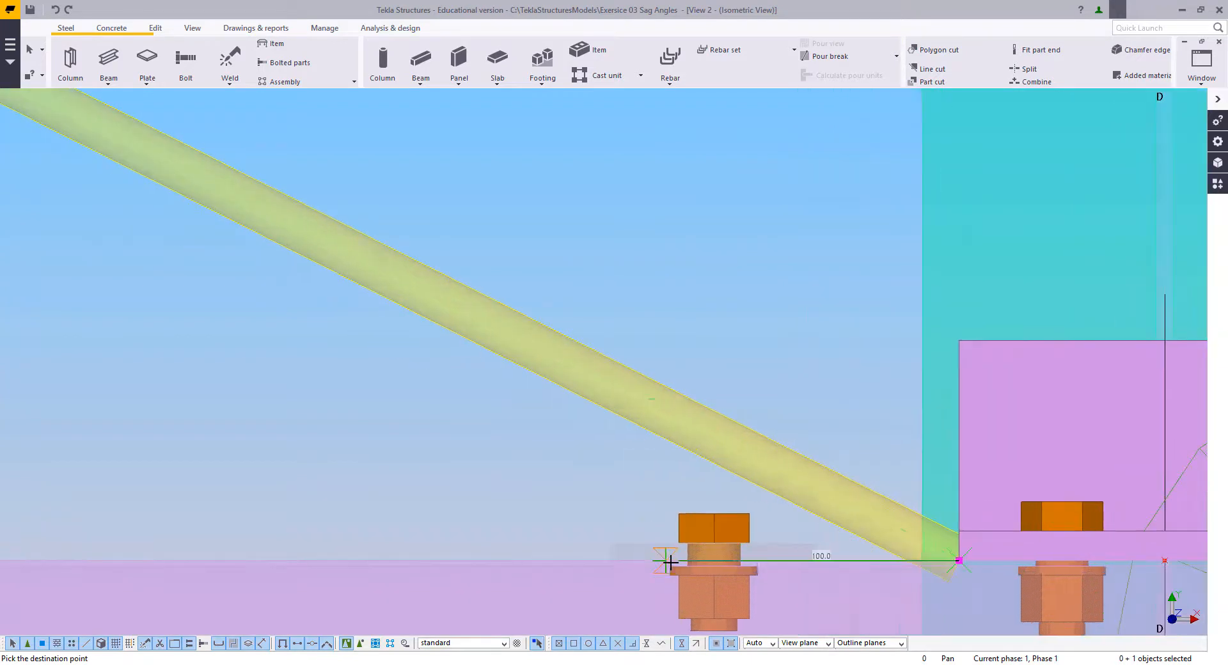
pyautogui.click(714, 514)
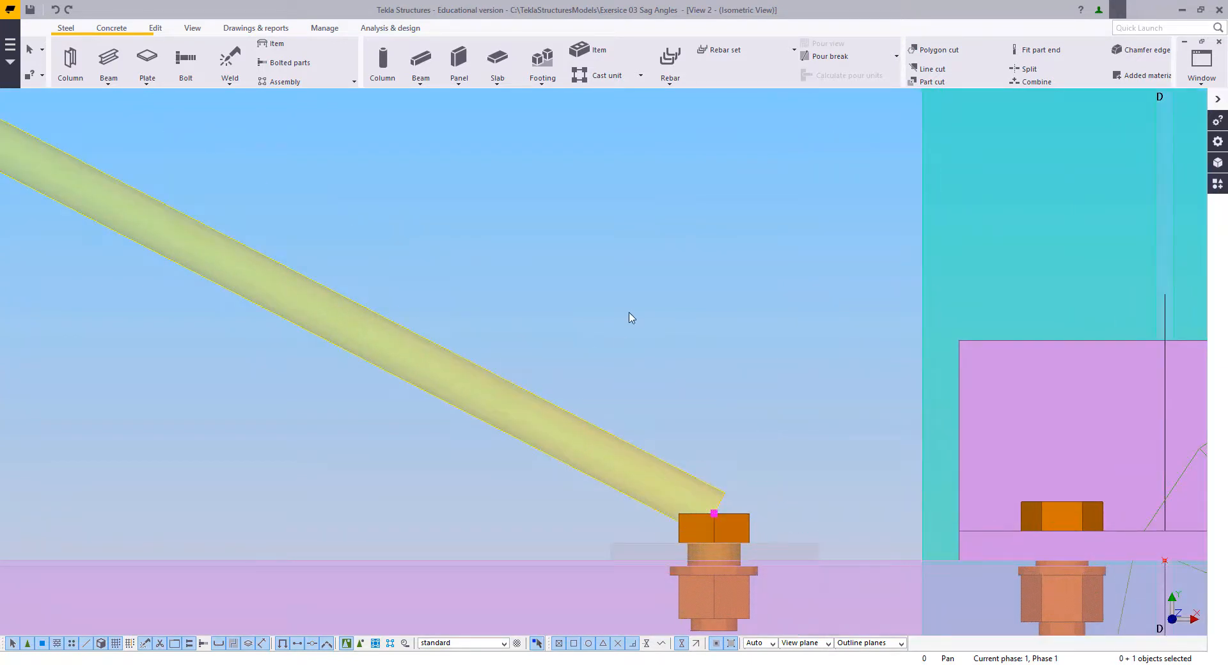
pyautogui.rightClick(629, 313)
pyautogui.click(654, 320)
# Step: Draw one construction line across the diagonal rod near its lower end and another along the rod's lower edge
pyautogui.scroll(-2, 674, 424)
pyautogui.moveTo(674, 423); pyautogui.dragTo(614, 430, button='middle')
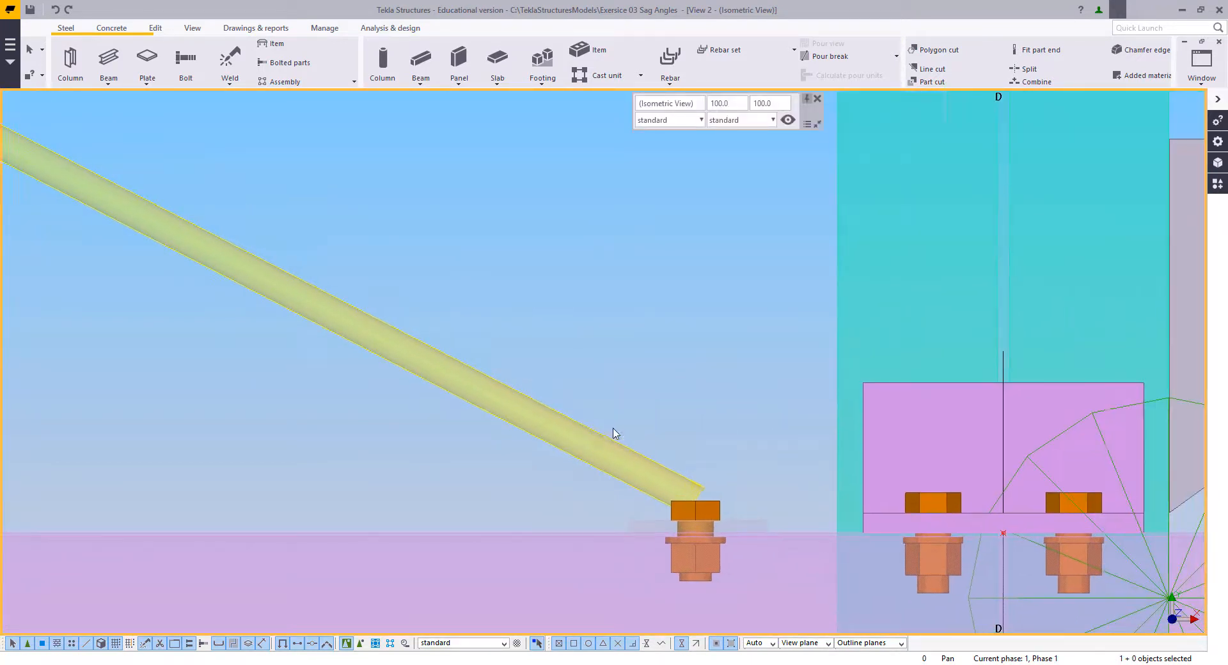
pyautogui.scroll(2, 606, 485)
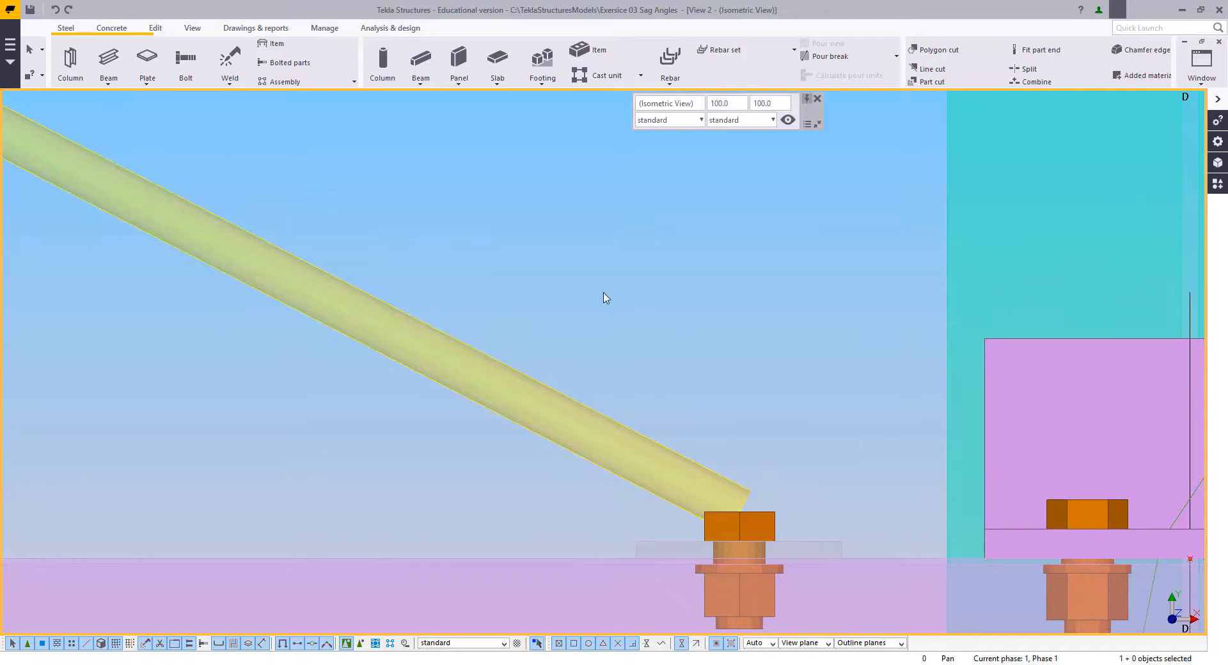
pyautogui.scroll(-1, 675, 462)
pyautogui.moveTo(676, 463); pyautogui.dragTo(713, 449, button='middle')
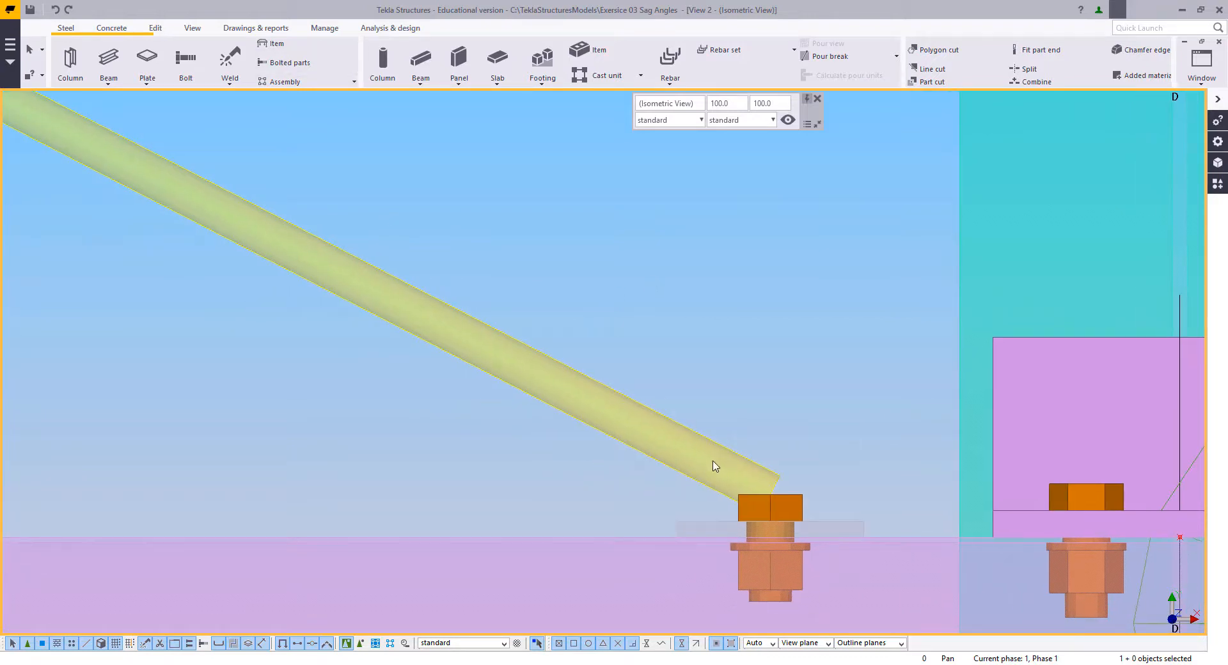
pyautogui.click(155, 28)
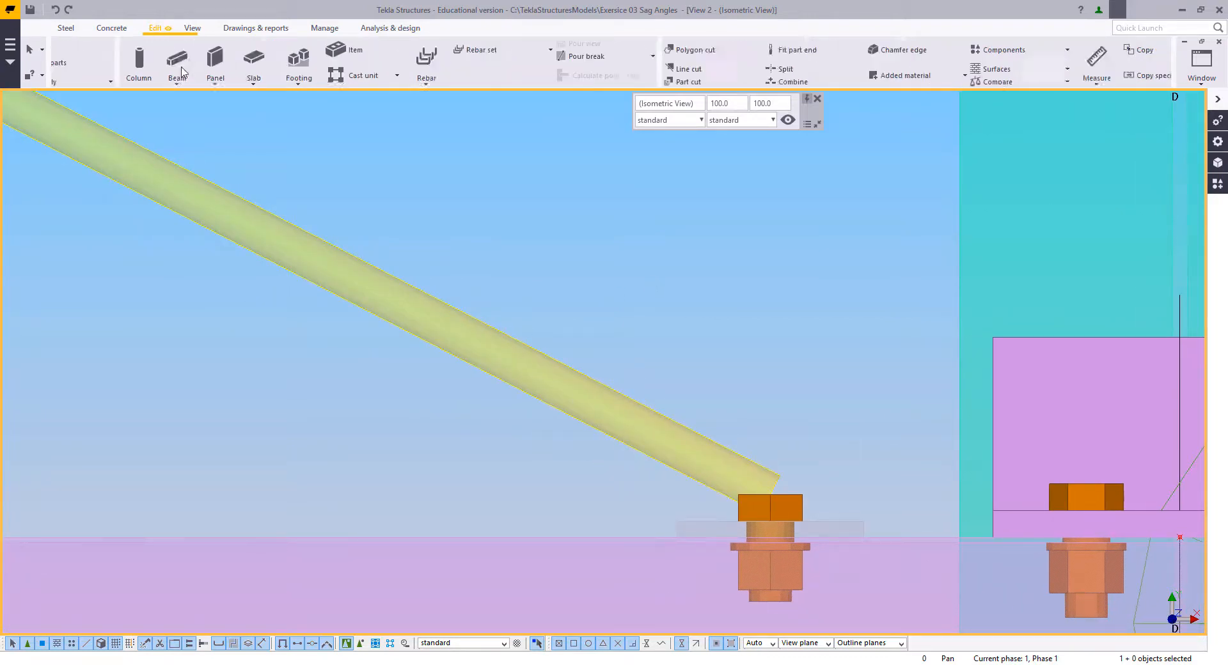
pyautogui.click(765, 50)
pyautogui.click(747, 79)
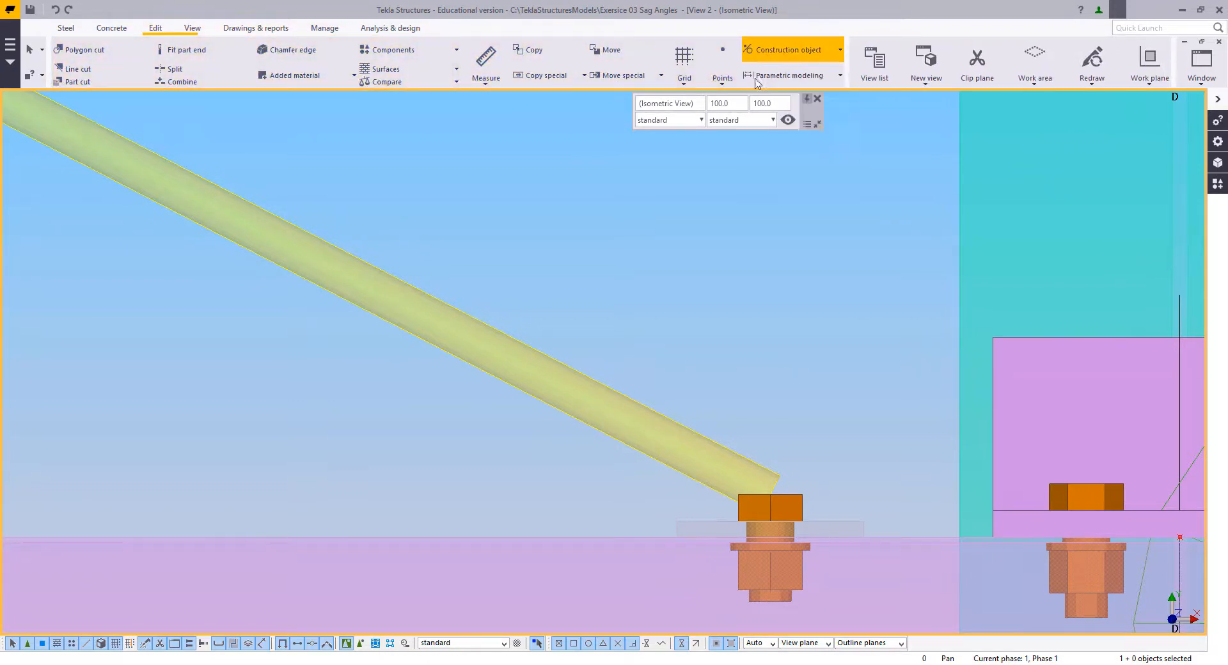
pyautogui.click(630, 396)
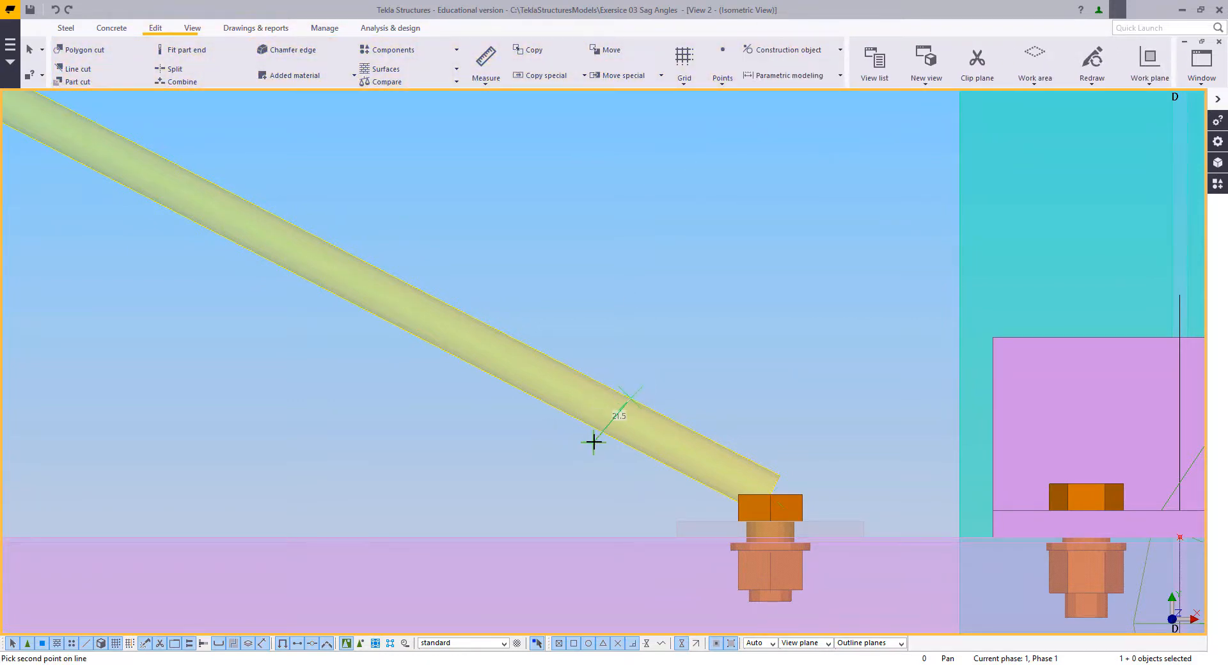
pyautogui.click(609, 437)
pyautogui.press('Escape')
# Step: Move the construction line on the rod's lower edge to the single-bolt cleat plate's upper corner, on the side away from grid D
pyautogui.click(881, 576)
pyautogui.rightClick(812, 362)
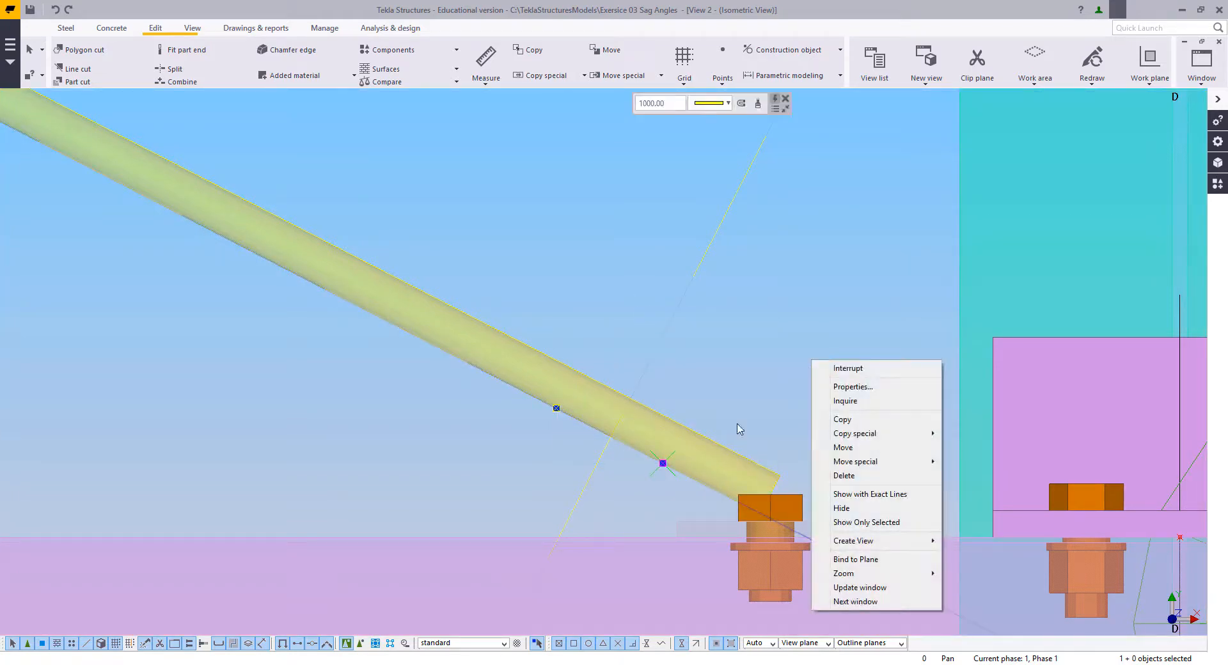
pyautogui.click(842, 448)
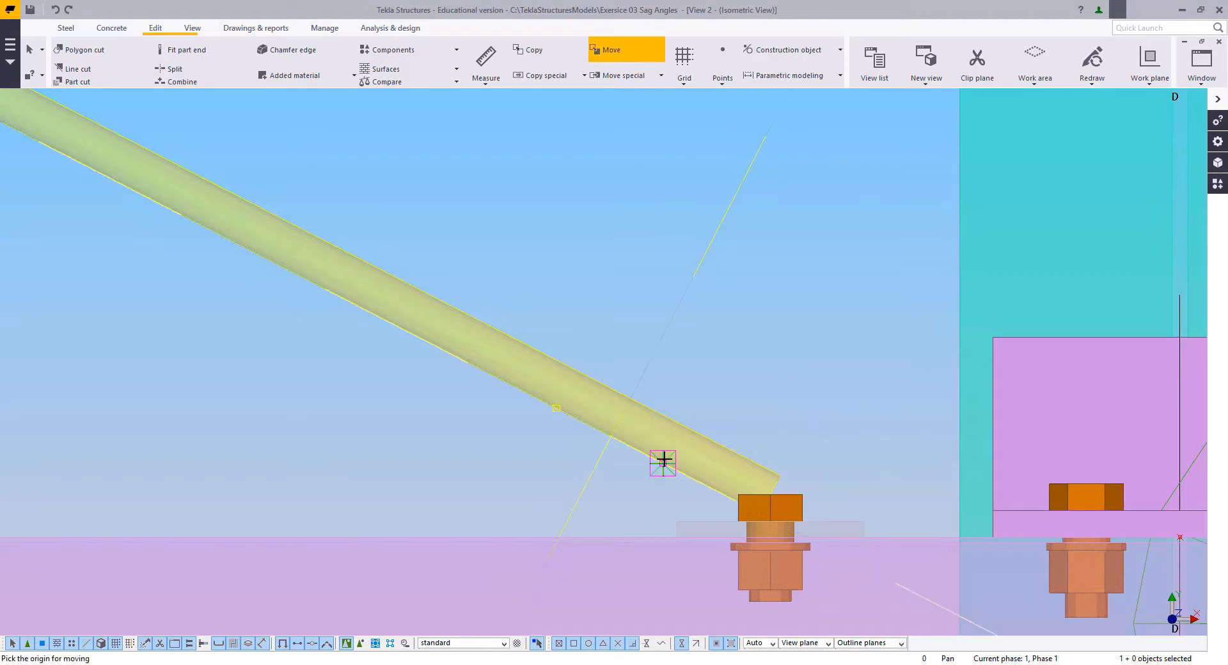
pyautogui.click(664, 463)
pyautogui.click(677, 520)
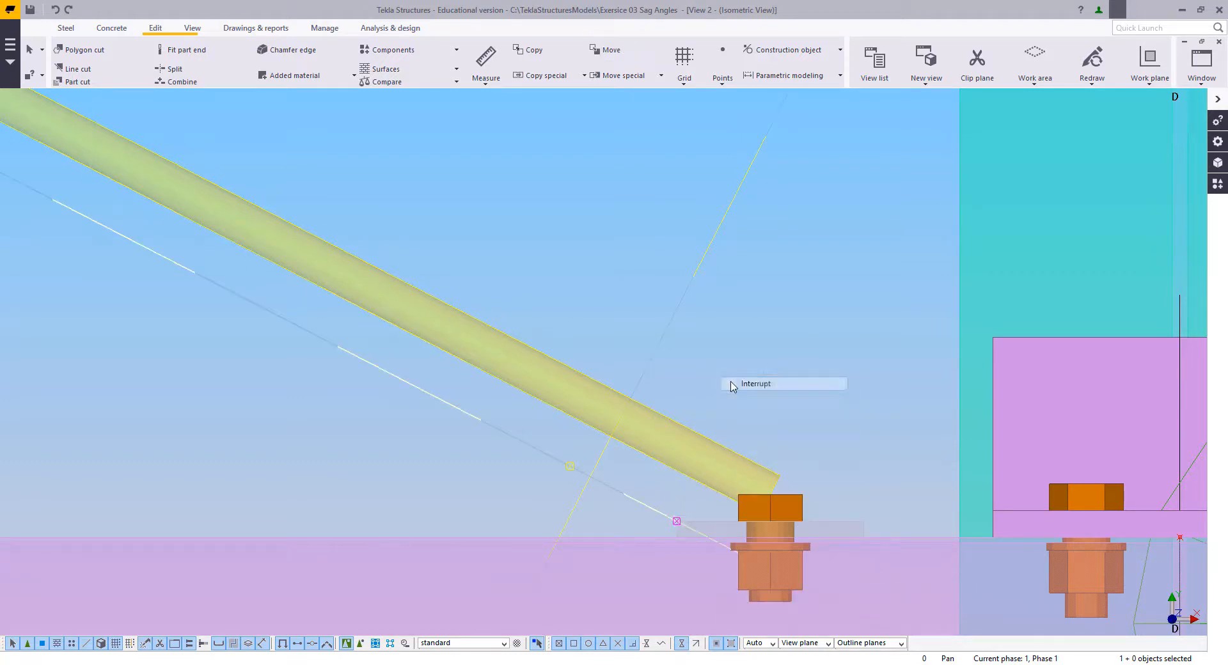
pyautogui.scroll(-1, 710, 392)
pyautogui.scroll(-8, 742, 486)
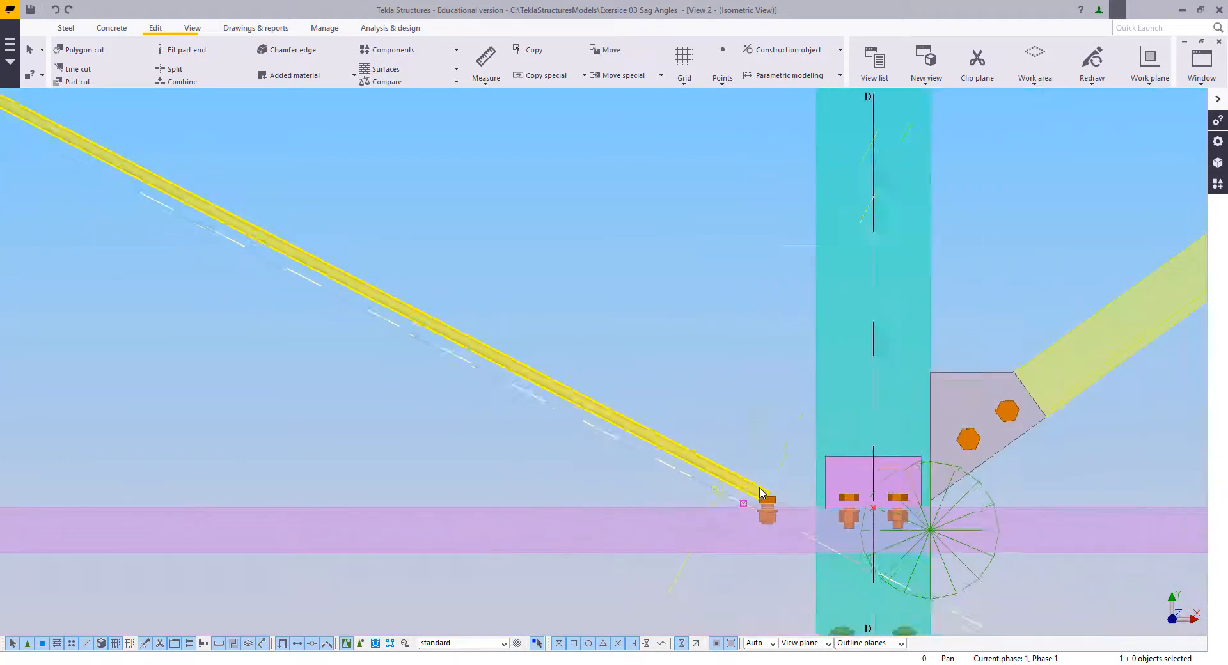
pyautogui.scroll(10, 765, 502)
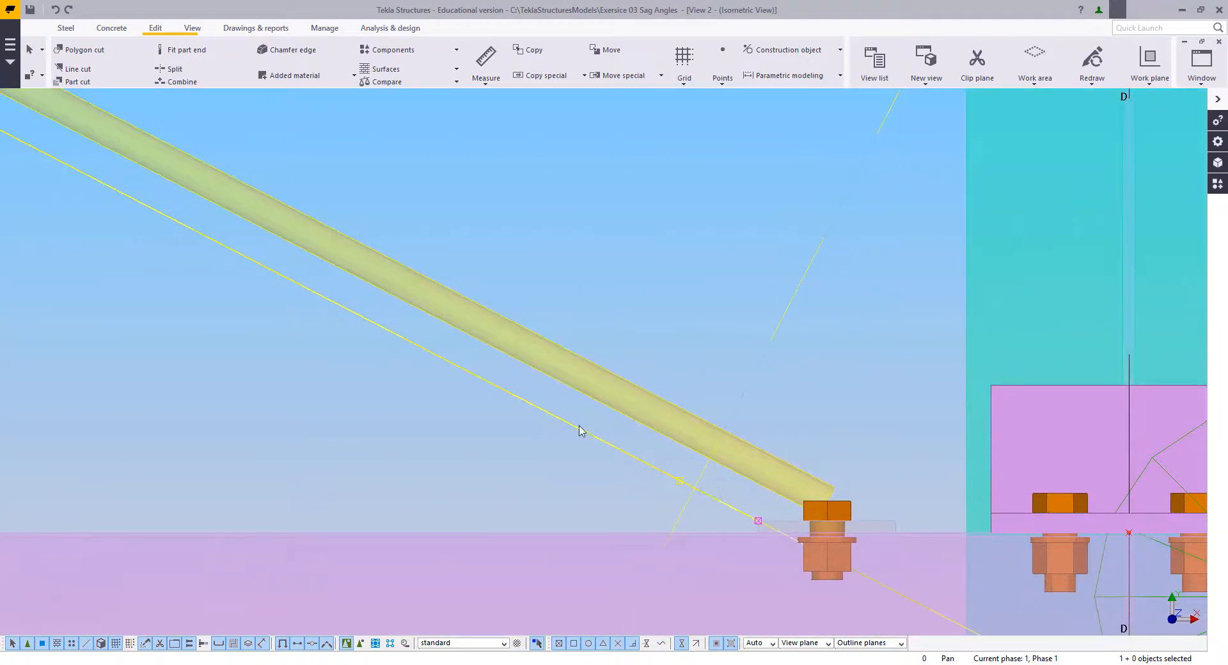
# Step: Model an 80 mm long cleat plate as a beam along the moved construction line, starting at the bolted cleat's upper corner
pyautogui.click(530, 222)
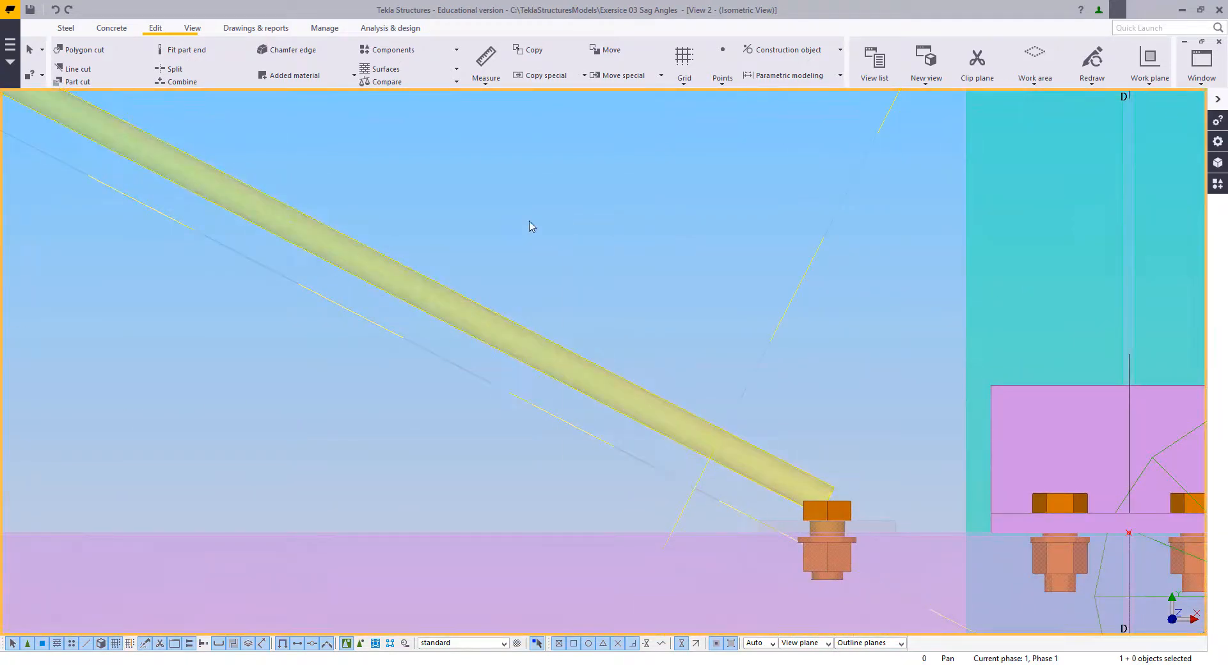
pyautogui.click(66, 27)
pyautogui.click(110, 68)
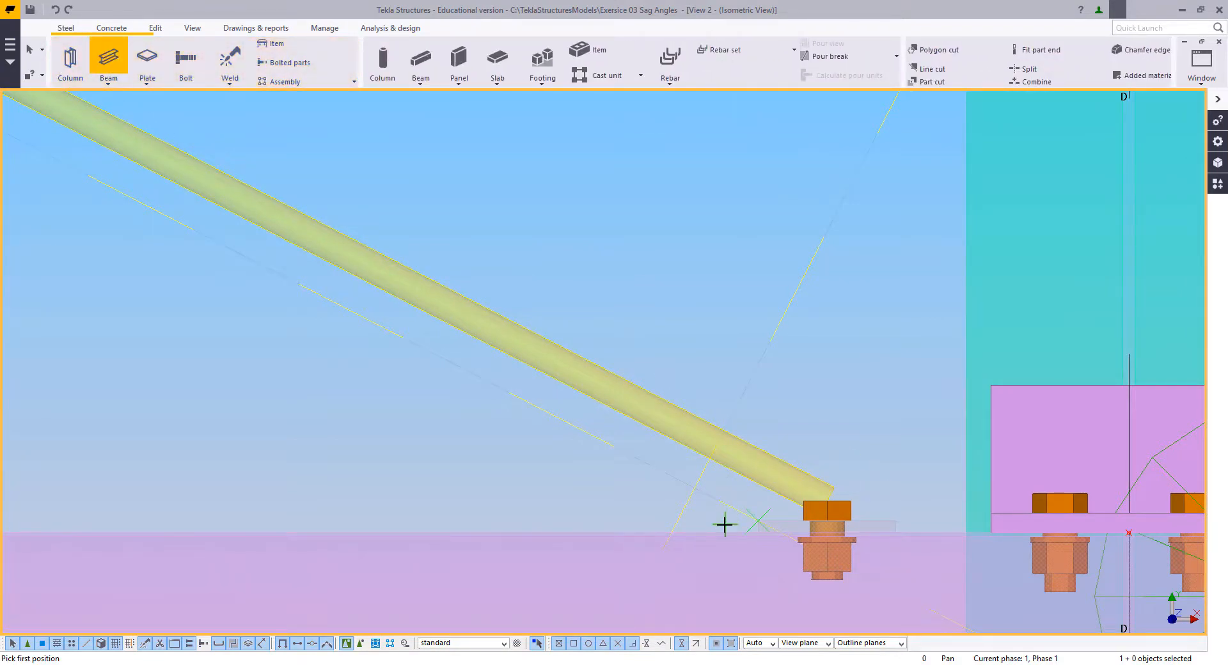
pyautogui.click(759, 522)
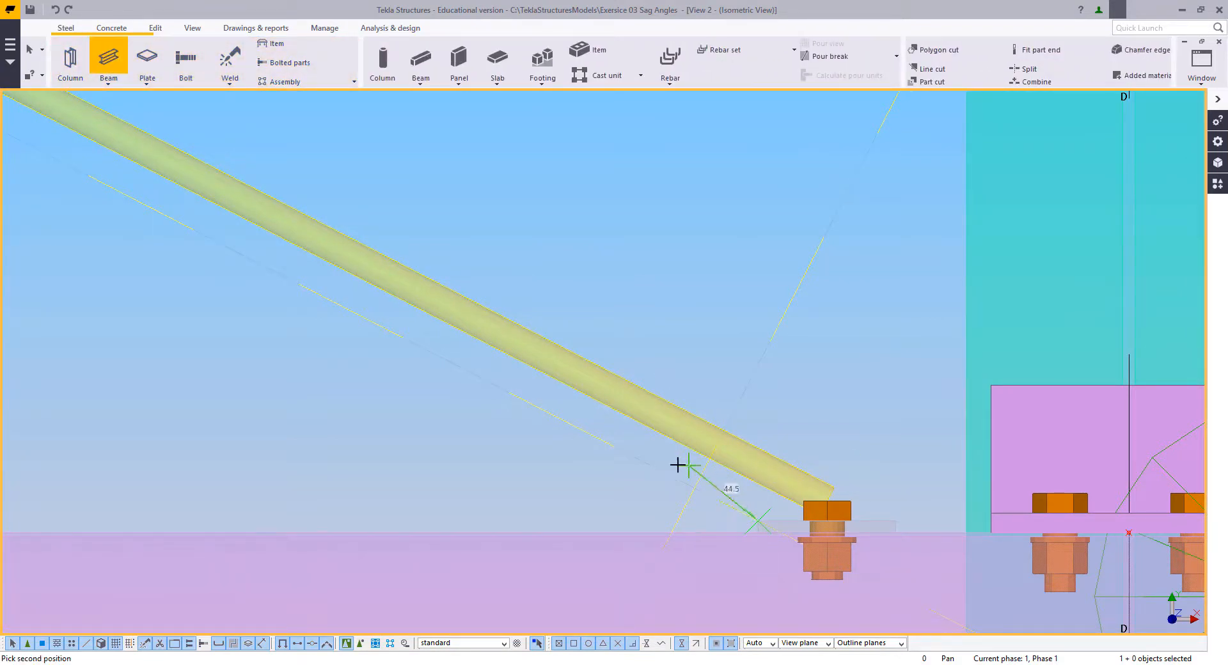
pyautogui.click(612, 443)
pyautogui.click(612, 443)
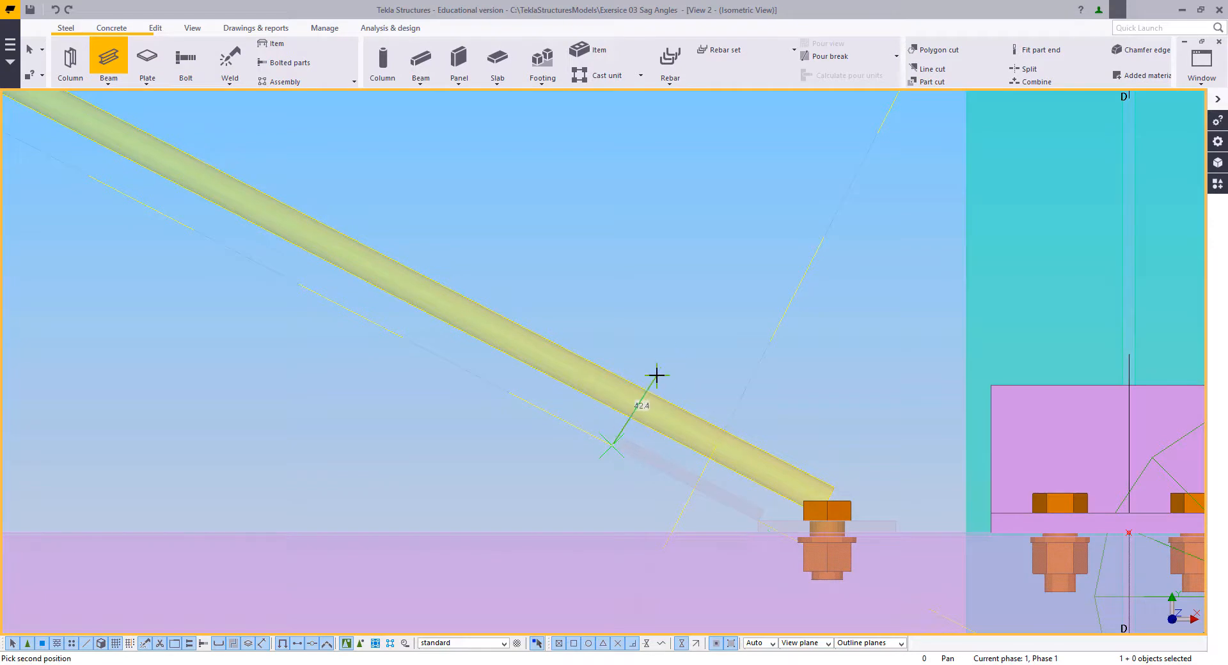
pyautogui.press('Escape')
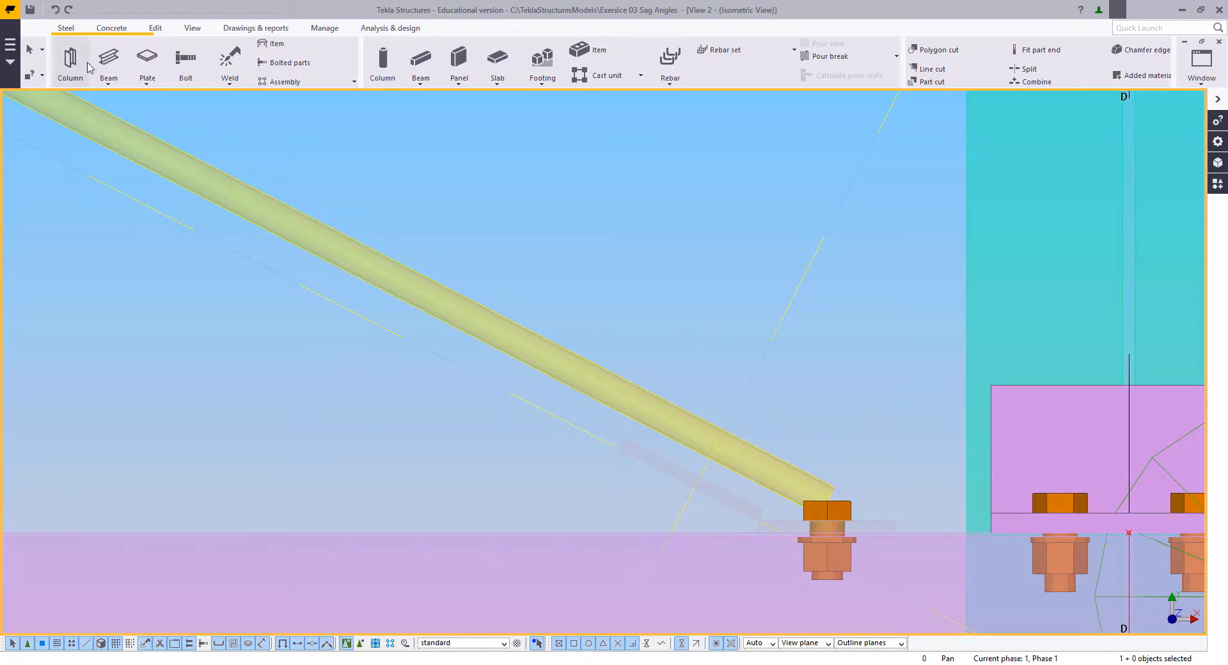
# Step: Model a 60 mm cleat plate from the upper end of the 80 mm plate, perpendicular to it and across the diagonal rod
pyautogui.click(102, 61)
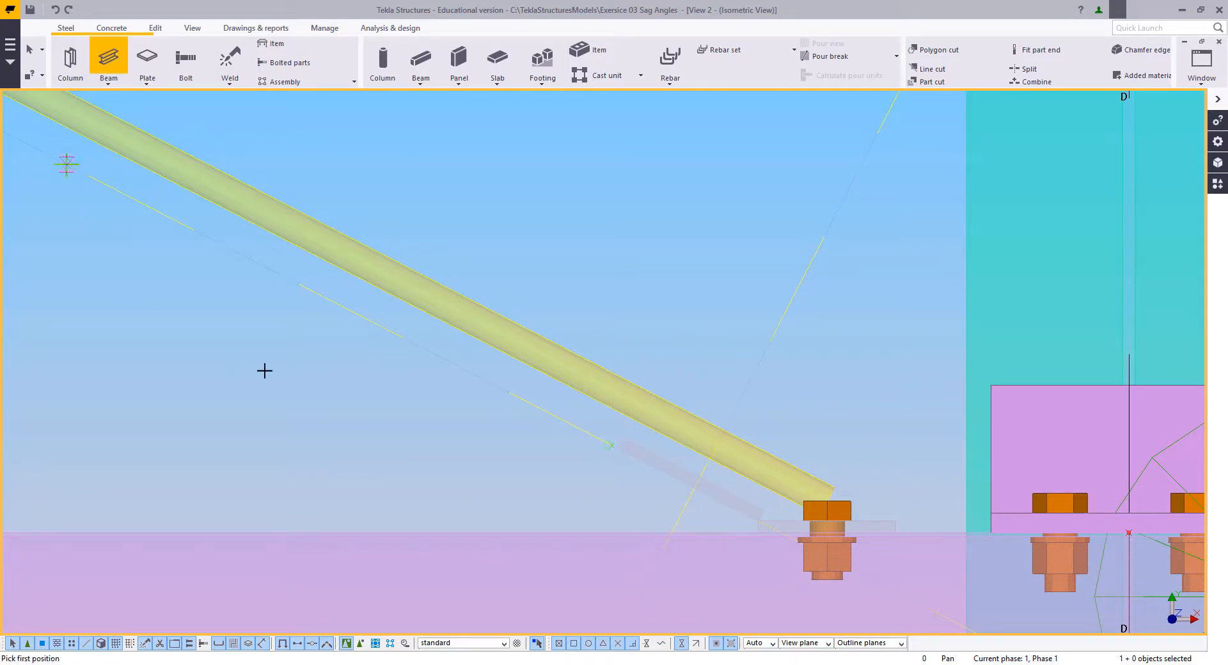
pyautogui.click(618, 447)
pyautogui.scroll(2, 636, 405)
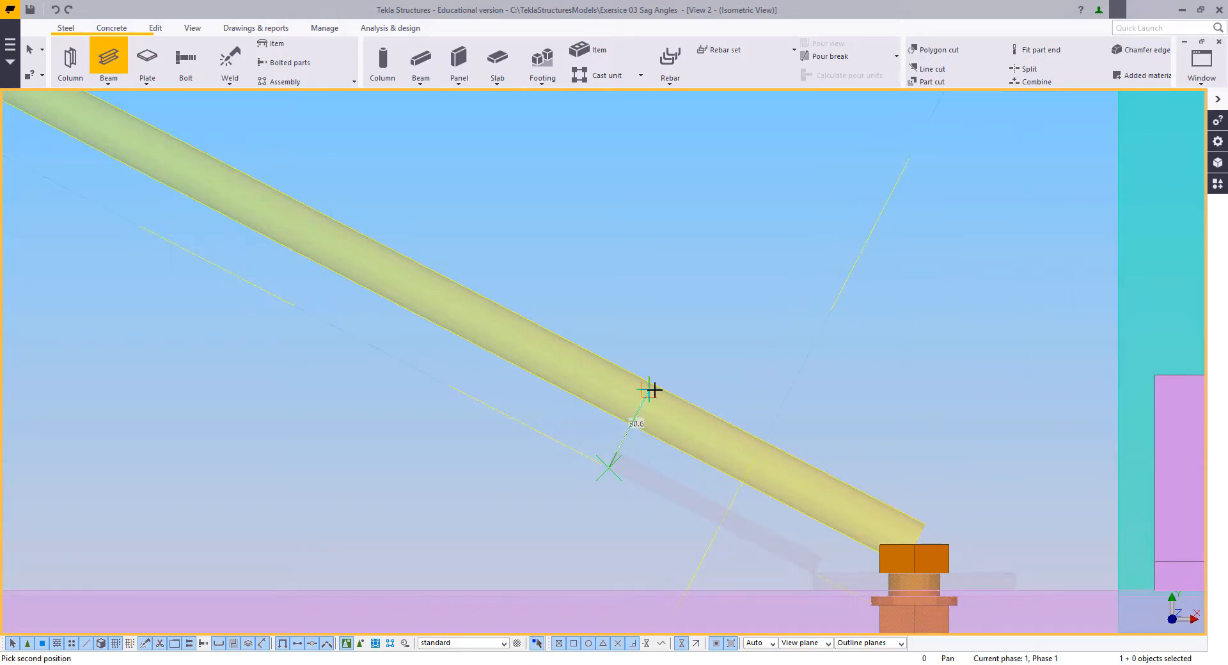
pyautogui.write('60')
pyautogui.rightClick(641, 326)
pyautogui.click(657, 331)
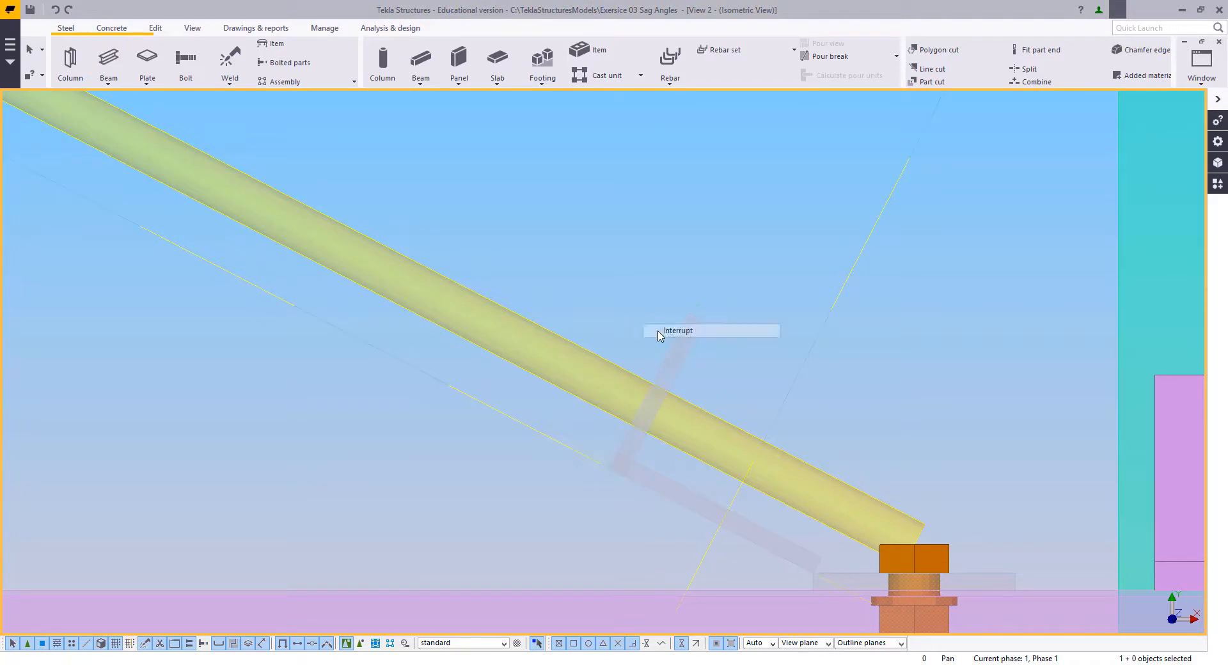
# Step: Swap the end points of the 80 mm and the 60 mm cleat plates so each flips to the other side of its line
pyautogui.moveTo(663, 377); pyautogui.dragTo(617, 348, button='middle')
pyautogui.click(653, 463)
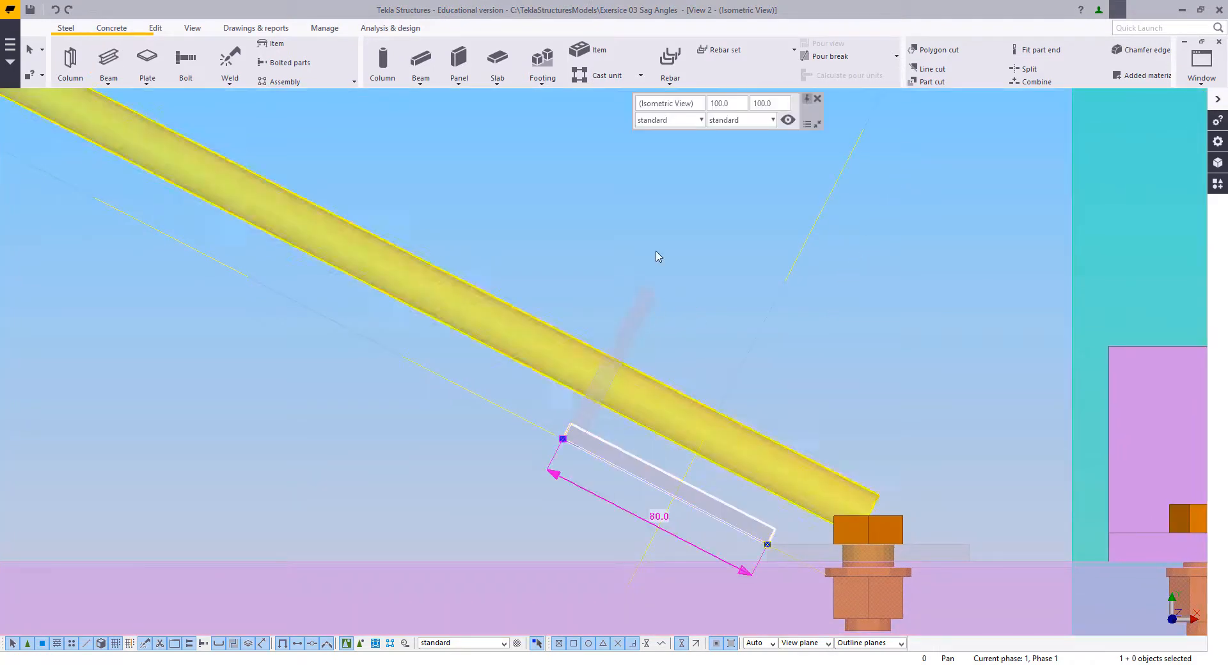
pyautogui.click(745, 121)
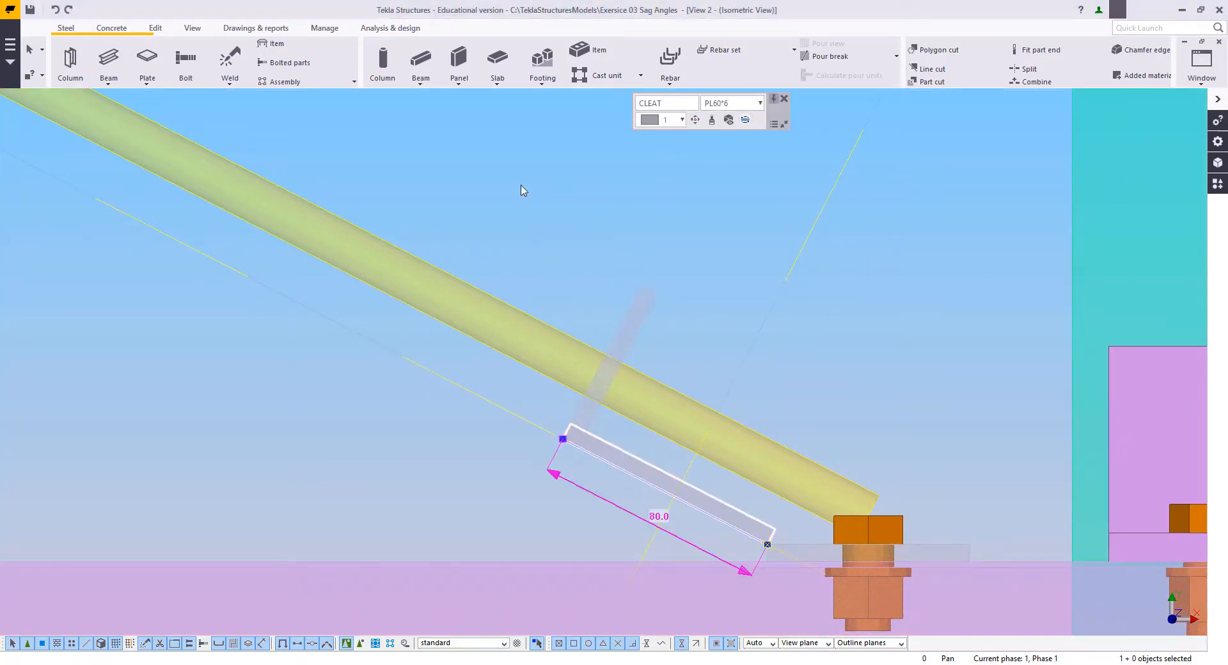
pyautogui.click(746, 122)
pyautogui.click(744, 330)
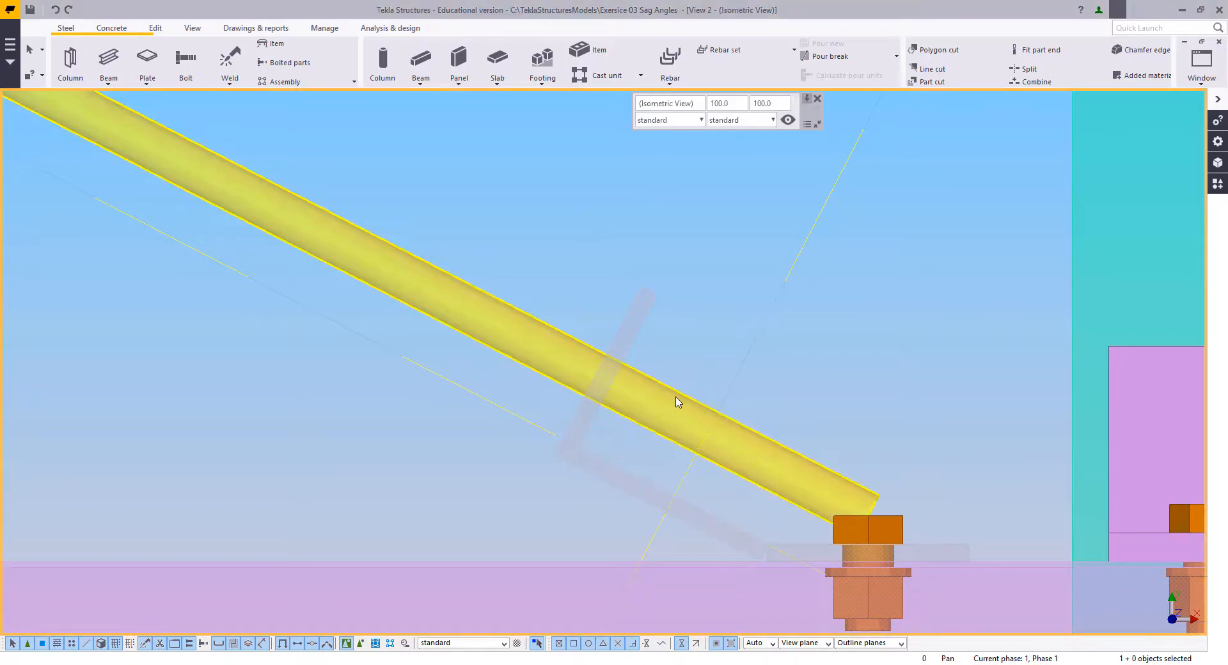
pyautogui.moveTo(675, 398); pyautogui.dragTo(643, 353, button='middle')
pyautogui.click(595, 337)
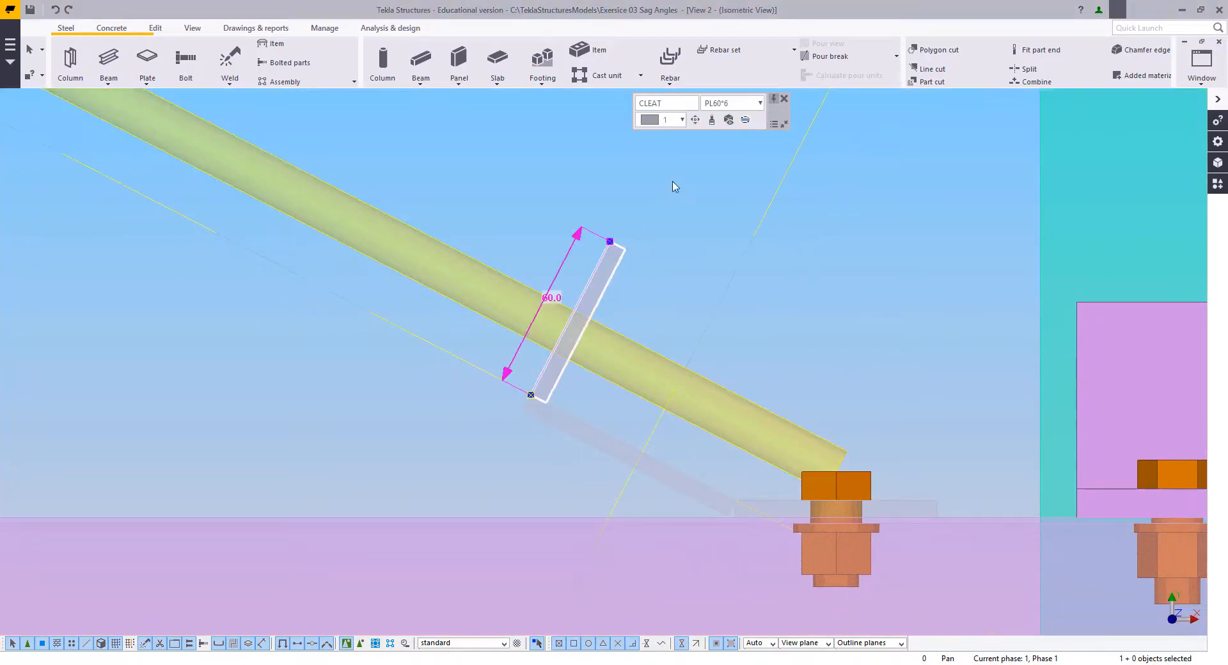
pyautogui.click(744, 123)
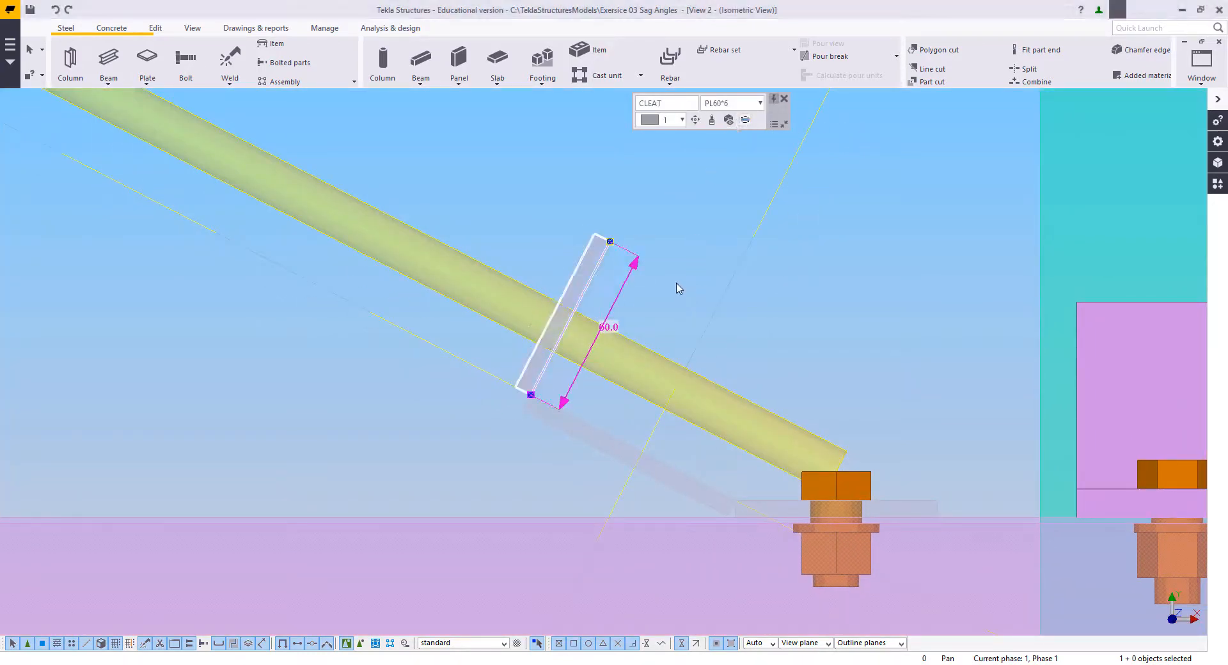
pyautogui.click(662, 298)
# Step: Move the diagonal rod's lower end point from the bolt head to the middle of the 60 mm cleat plate
pyautogui.click(656, 357)
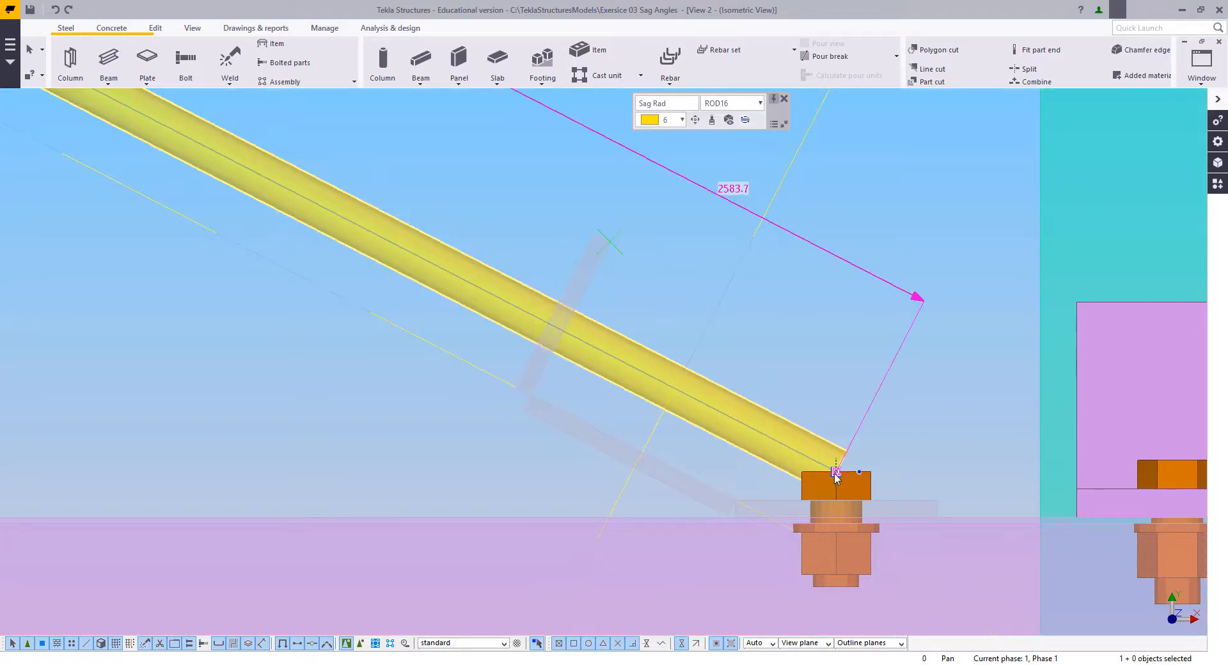
pyautogui.rightClick(813, 370)
pyautogui.click(847, 456)
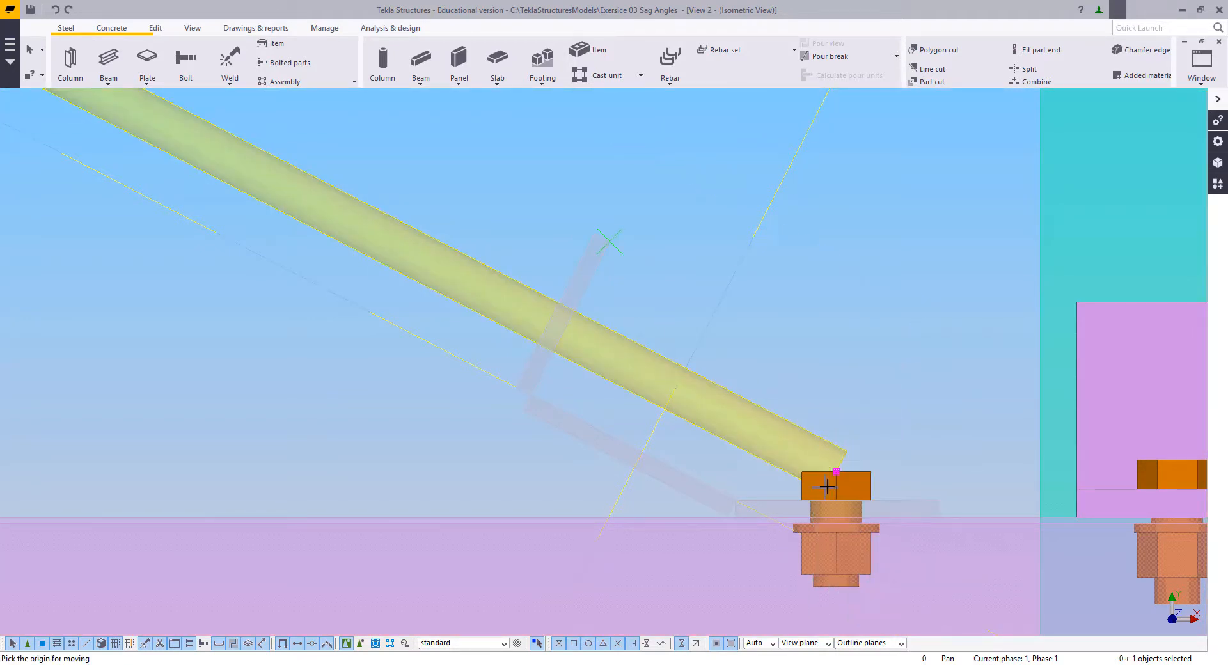
pyautogui.click(836, 471)
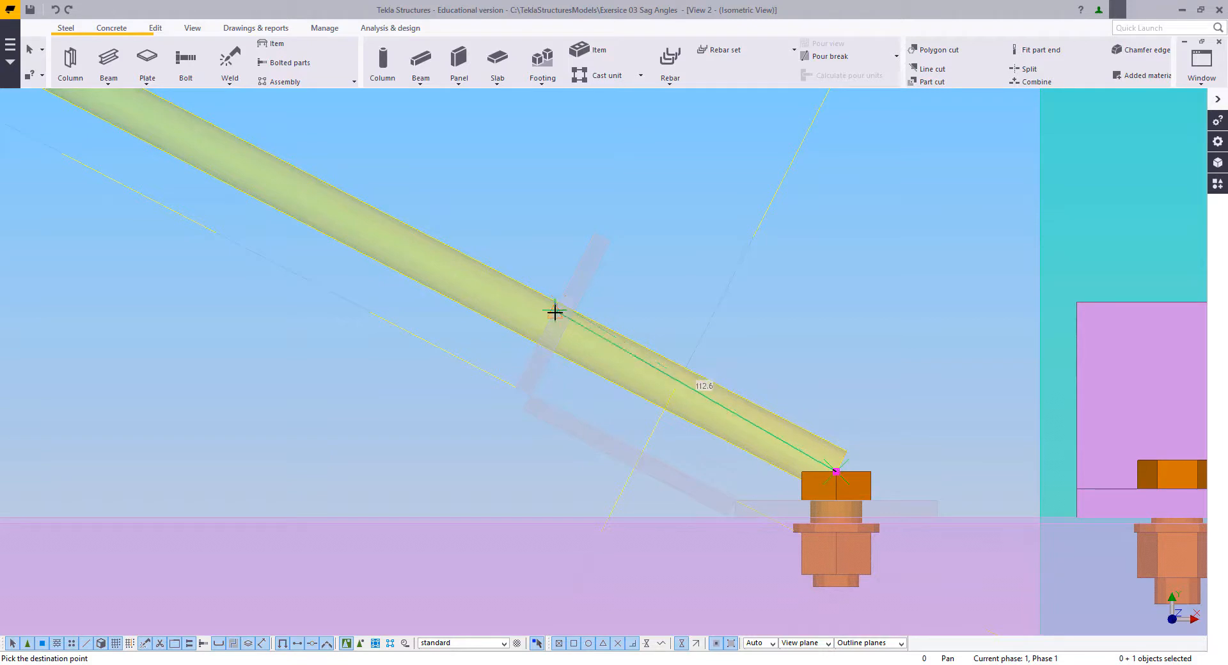
pyautogui.click(548, 326)
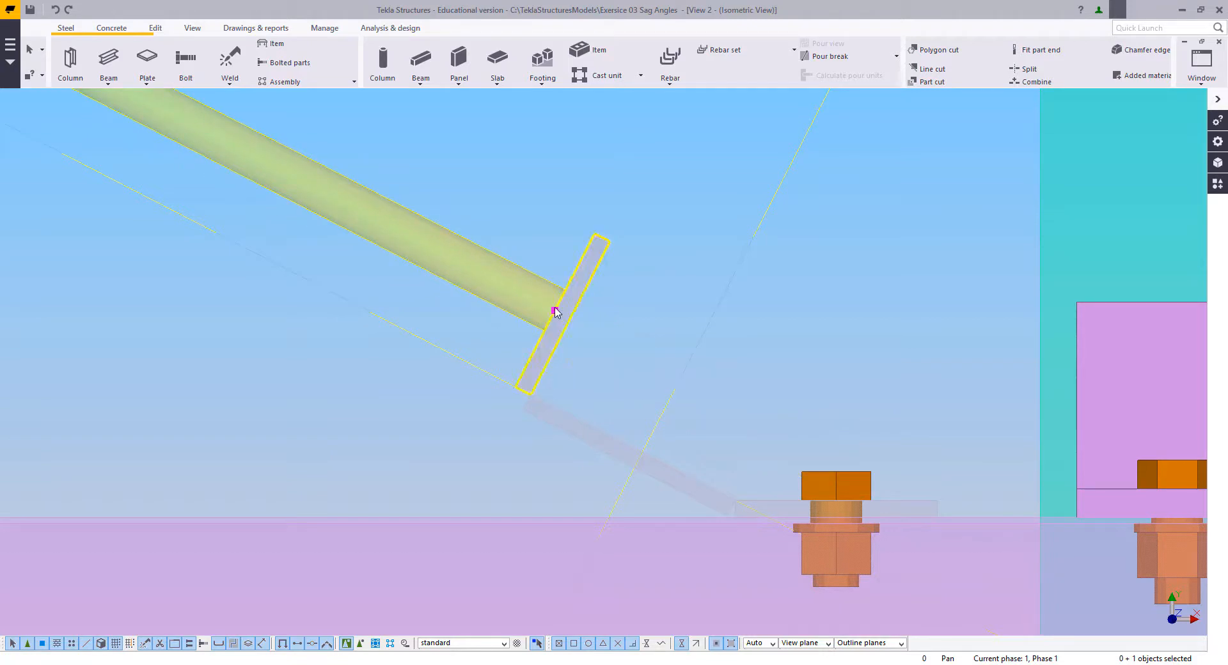
pyautogui.click(838, 397)
# Step: Move the diagonal rod's lower end point a further 50 mm along the rod direction so it passes through the 60 mm plate
pyautogui.scroll(-5, 741, 453)
pyautogui.scroll(3, 668, 436)
pyautogui.click(647, 373)
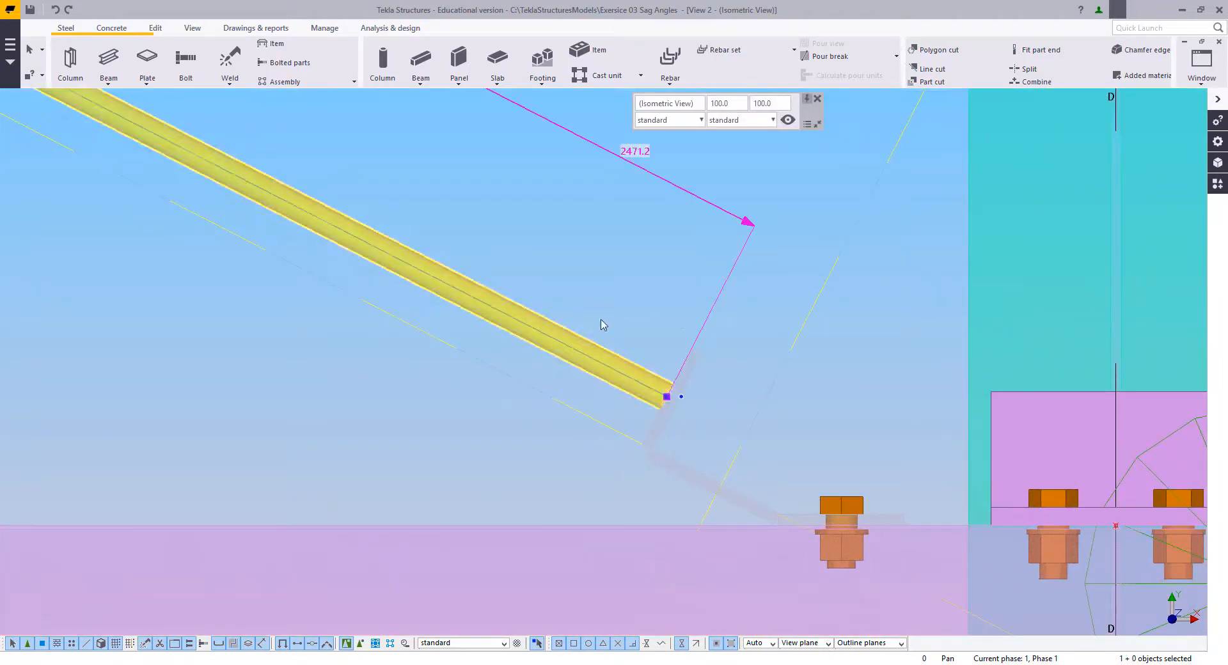
pyautogui.rightClick(678, 316)
pyautogui.click(710, 408)
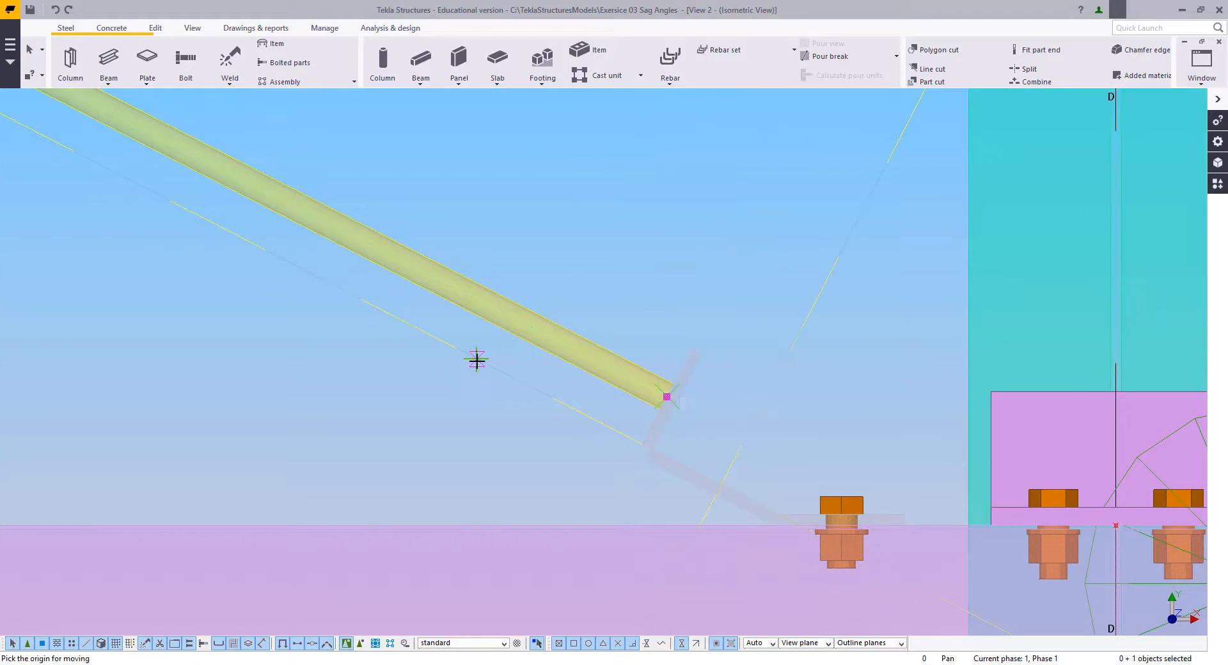
pyautogui.click(558, 401)
pyautogui.rightClick(653, 170)
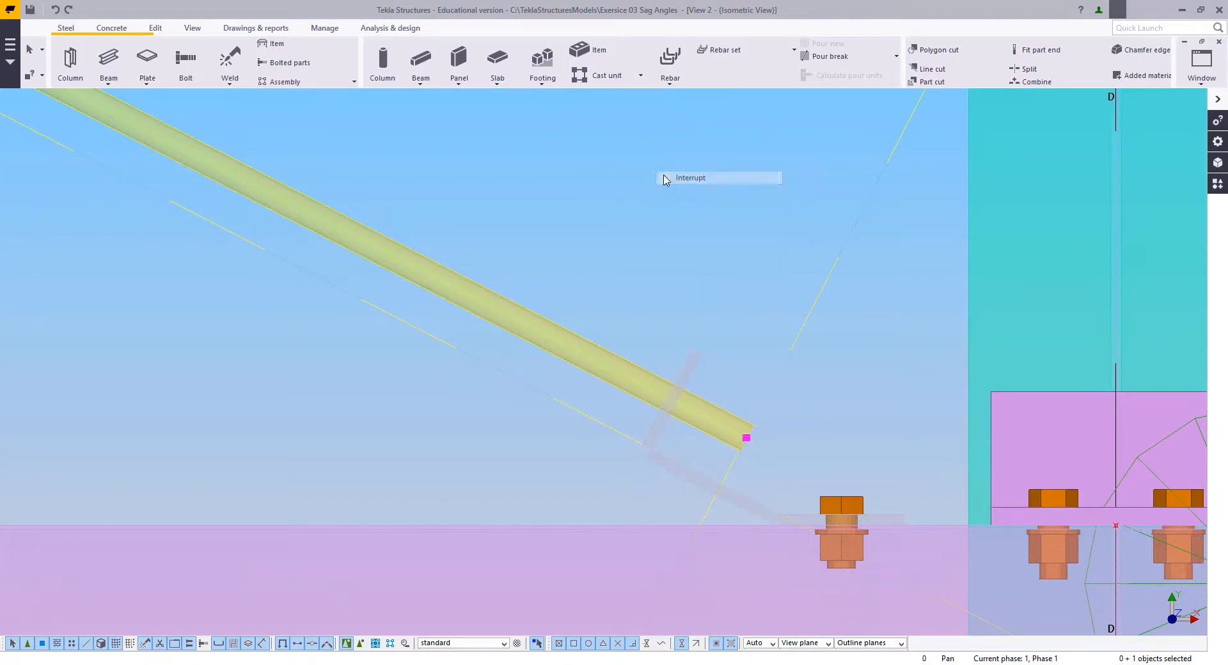
pyautogui.click(666, 179)
# Step: Delete the construction line that runs across the rod
pyautogui.moveTo(743, 409); pyautogui.dragTo(649, 381, button='middle')
pyautogui.moveTo(707, 356); pyautogui.dragTo(671, 316)
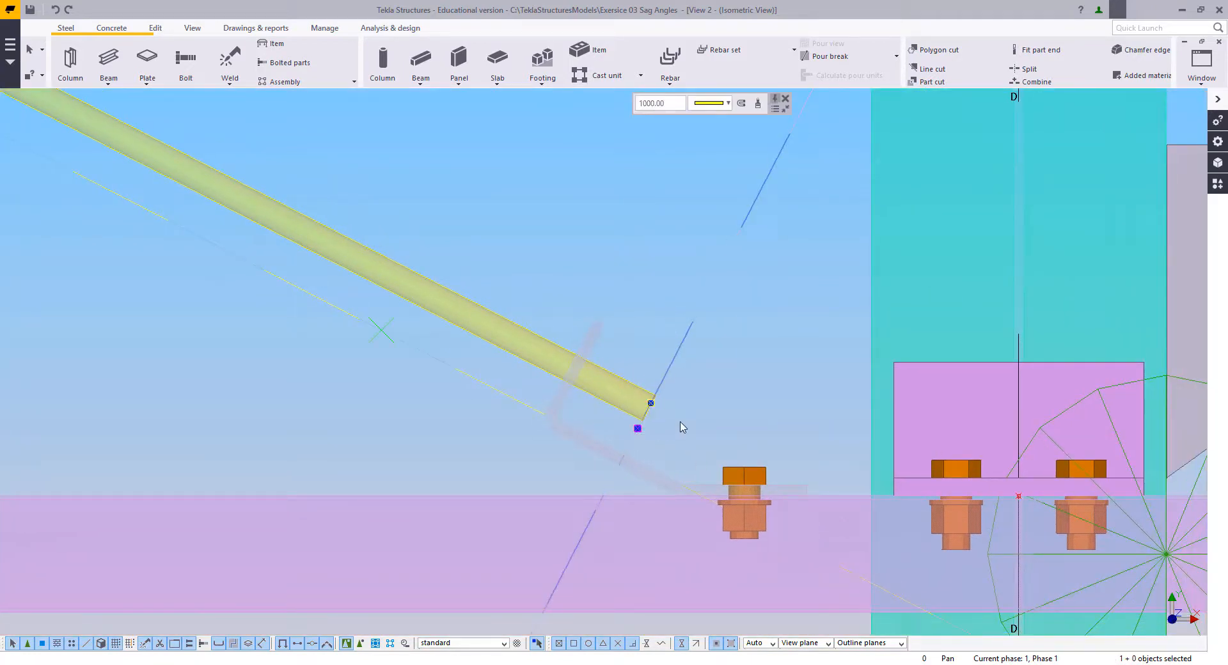
pyautogui.press('Delete')
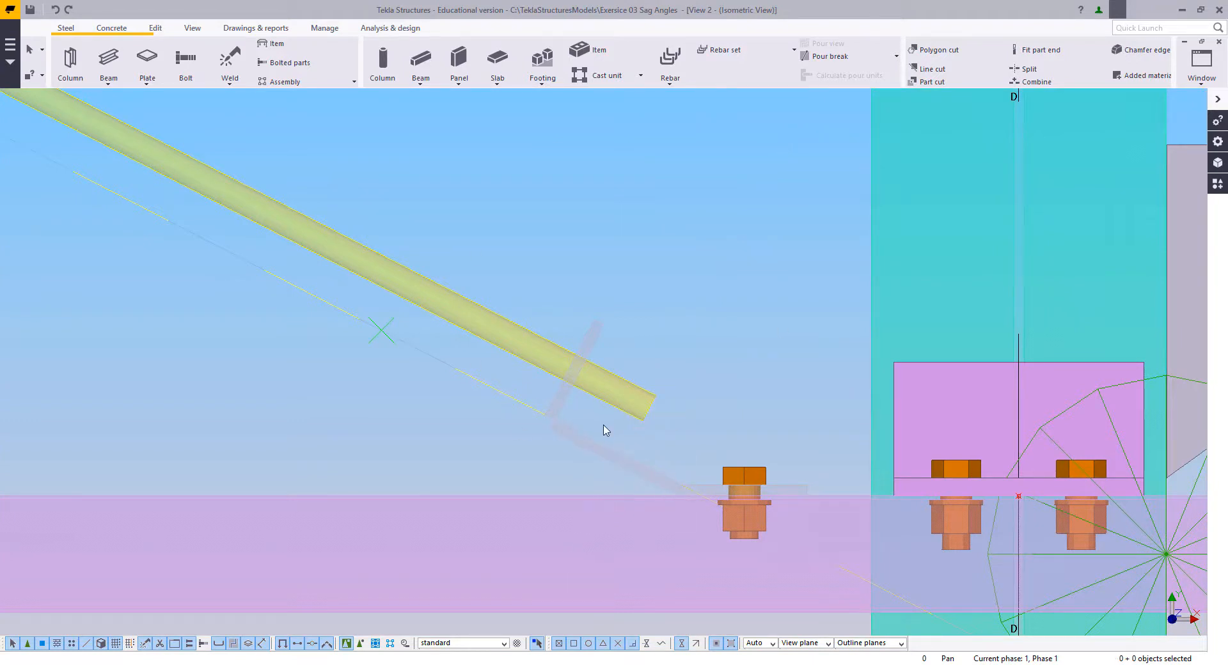
# Step: Move the 60 mm cleat plate, its joint with the sloped plate and the diagonal rod's lower end together 40 mm down the slope towards the bolt
pyautogui.moveTo(564, 450); pyautogui.dragTo(566, 470, button='middle')
pyautogui.click(565, 453)
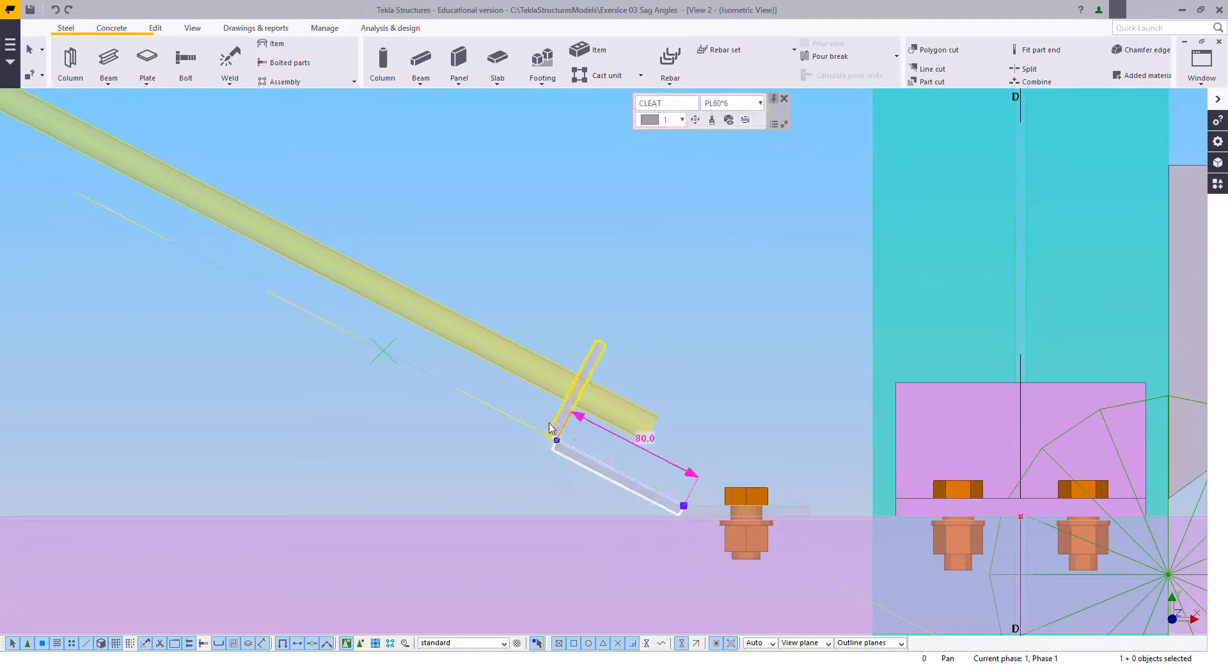
pyautogui.keyDown('ctrl'); pyautogui.click(554, 430); pyautogui.keyUp('ctrl')
pyautogui.keyDown('ctrl'); pyautogui.click(640, 412); pyautogui.keyUp('ctrl')
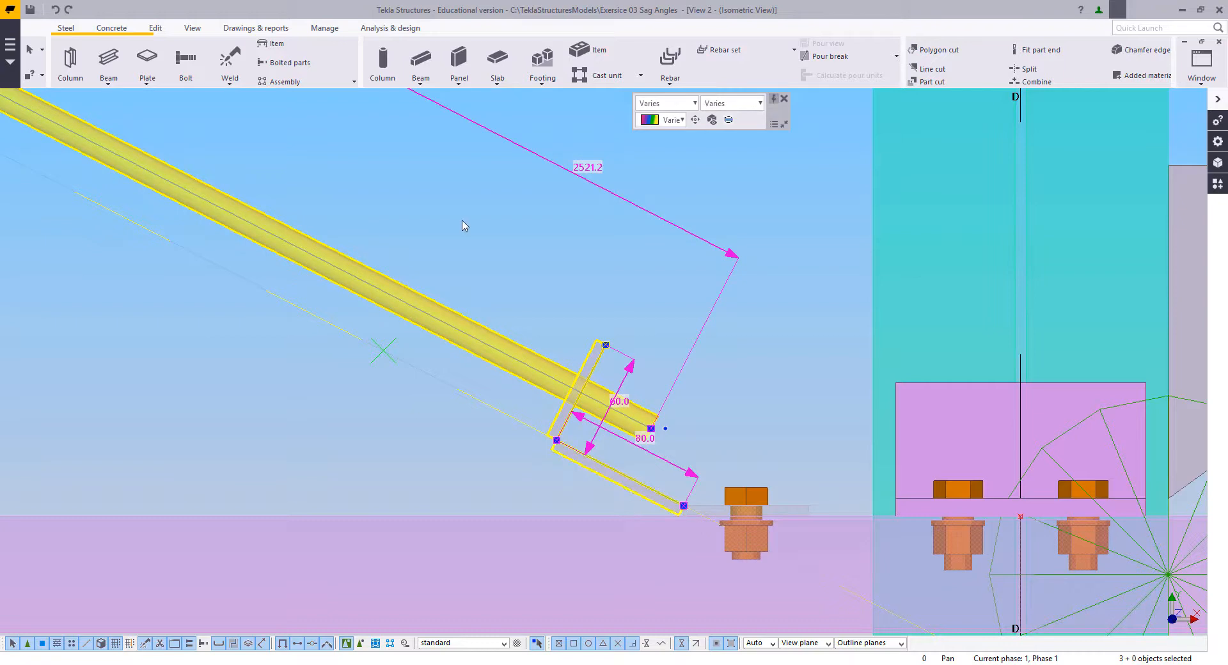
pyautogui.moveTo(461, 222); pyautogui.dragTo(737, 467)
pyautogui.scroll(2, 677, 422)
pyautogui.rightClick(676, 422)
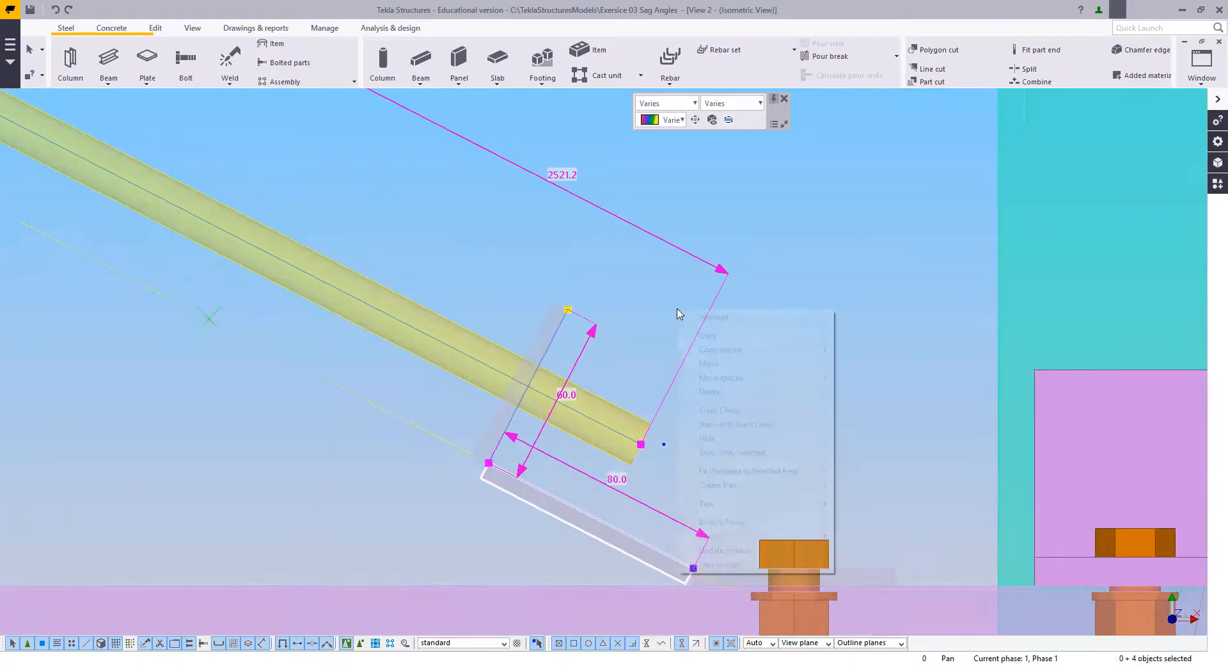
pyautogui.click(719, 364)
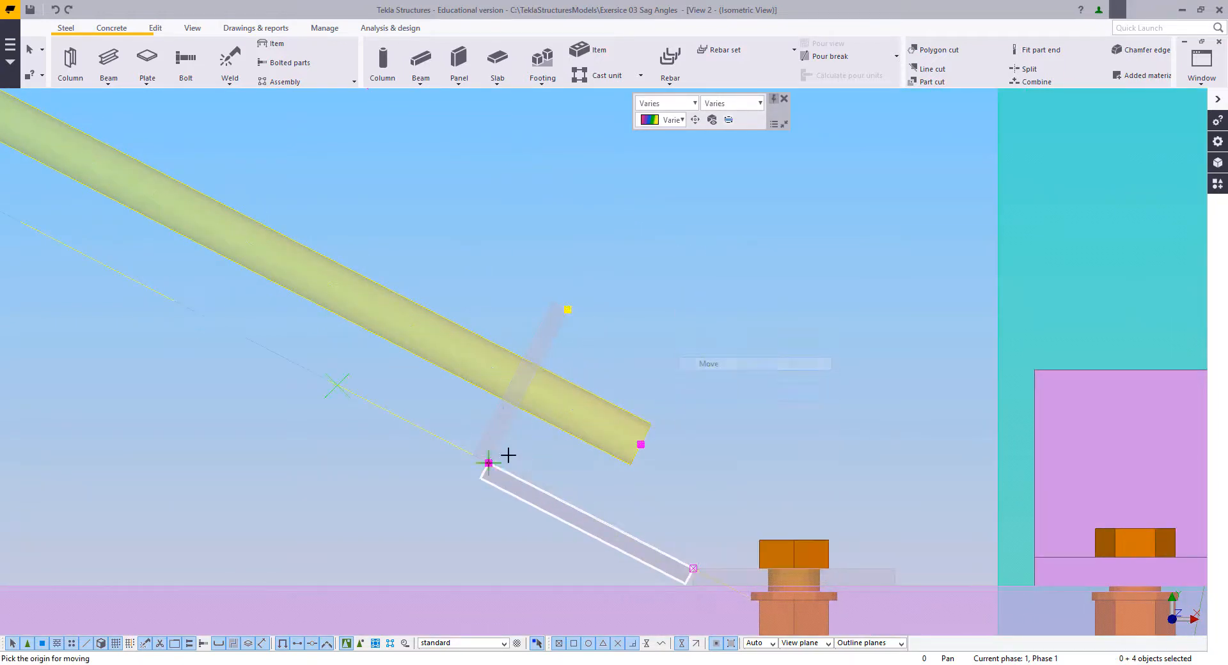
pyautogui.click(593, 520)
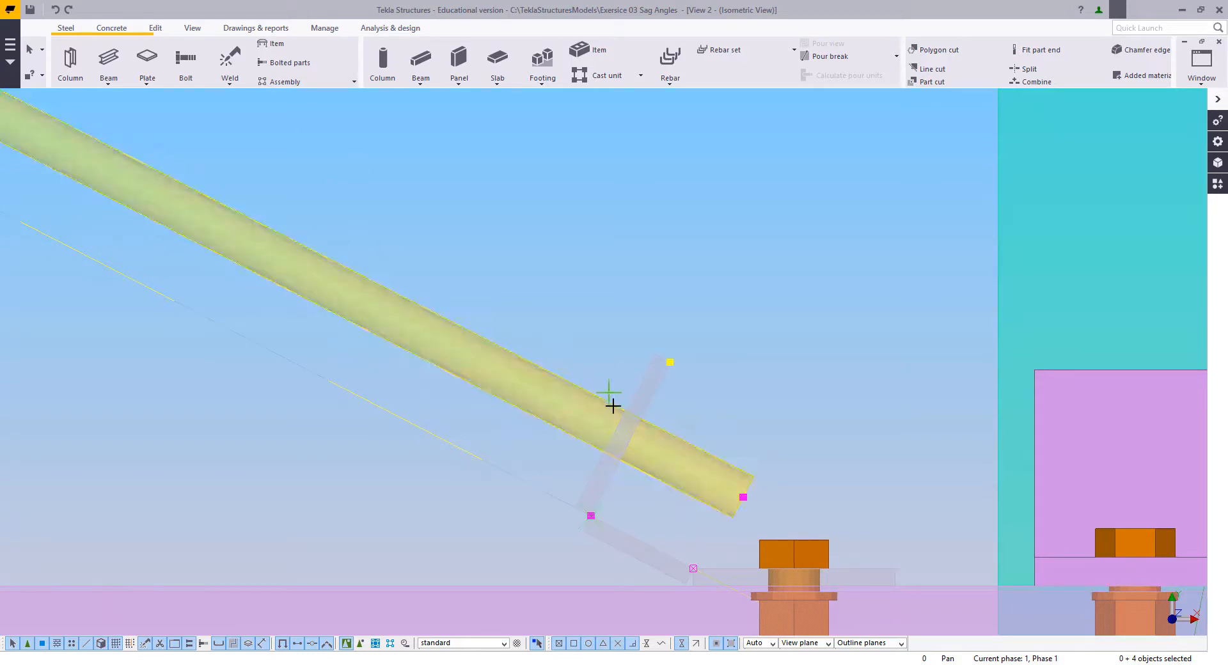
# Step: Measure the gap between the diagonal rod's lower end and the nearby bolt head
pyautogui.click(757, 538)
pyautogui.click(793, 461)
pyautogui.rightClick(696, 311)
pyautogui.click(709, 318)
# Step: Move the 60 mm cleat plate, its joint with the sloped plate and the rod's lower end back up the slope by about 20 mm
pyautogui.moveTo(747, 380); pyautogui.dragTo(690, 338, button='middle')
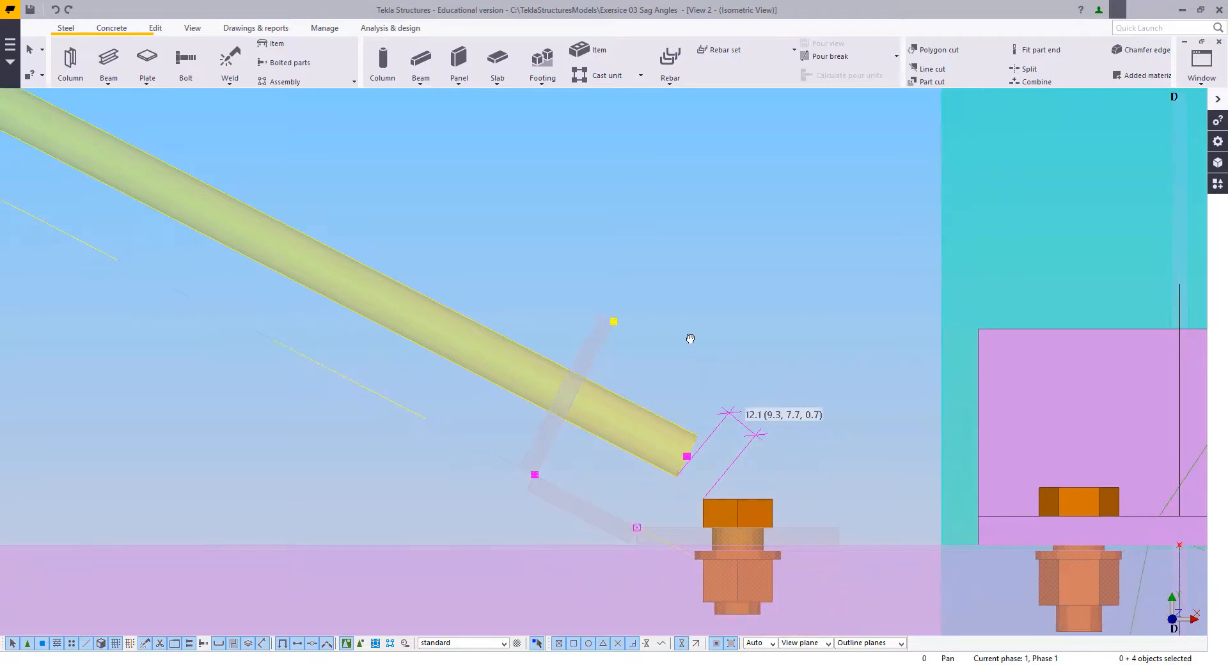
pyautogui.moveTo(833, 433); pyautogui.dragTo(779, 452, button='middle')
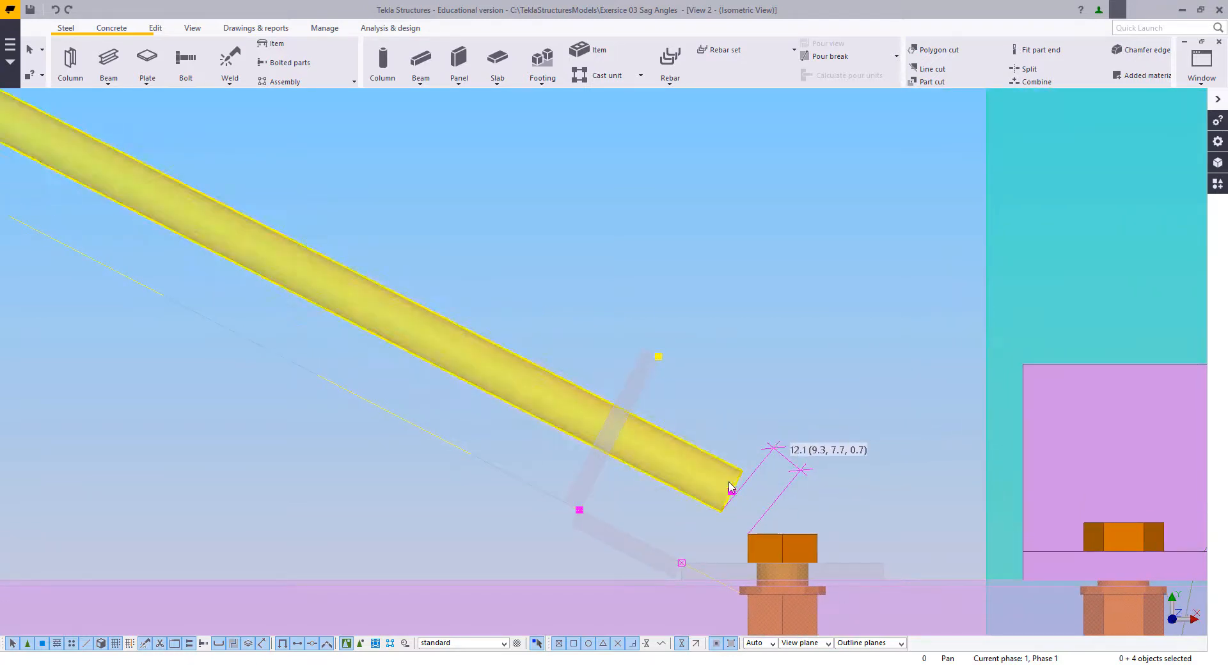
pyautogui.scroll(-5, 738, 473)
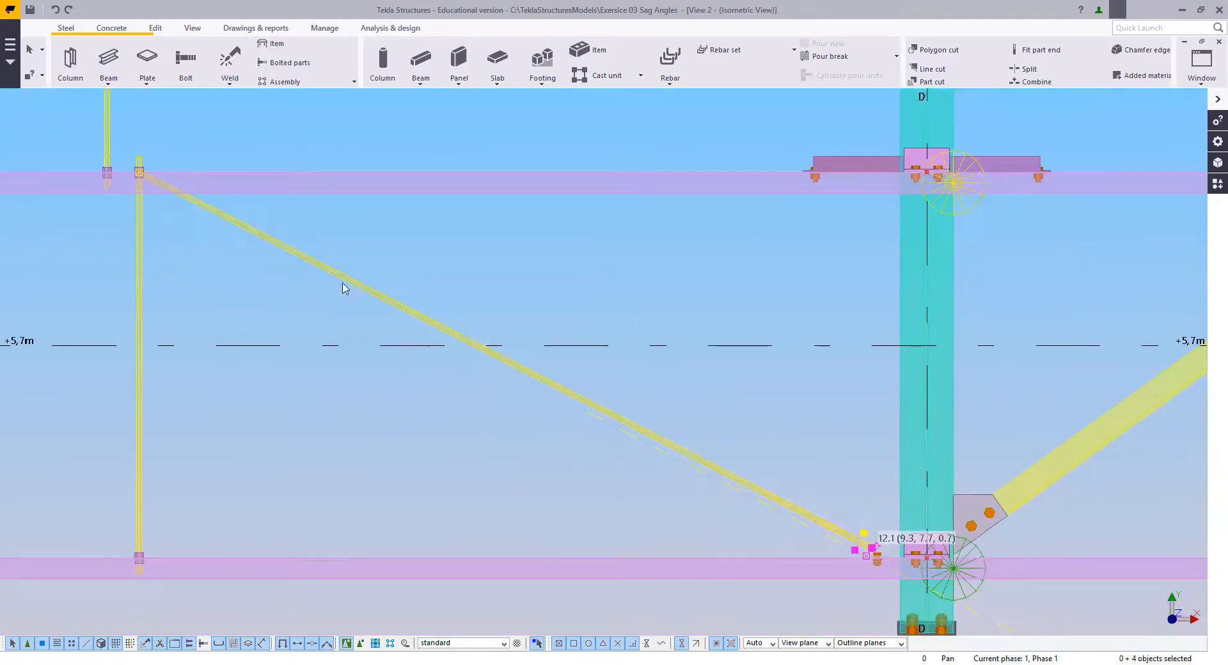
pyautogui.scroll(6, 868, 552)
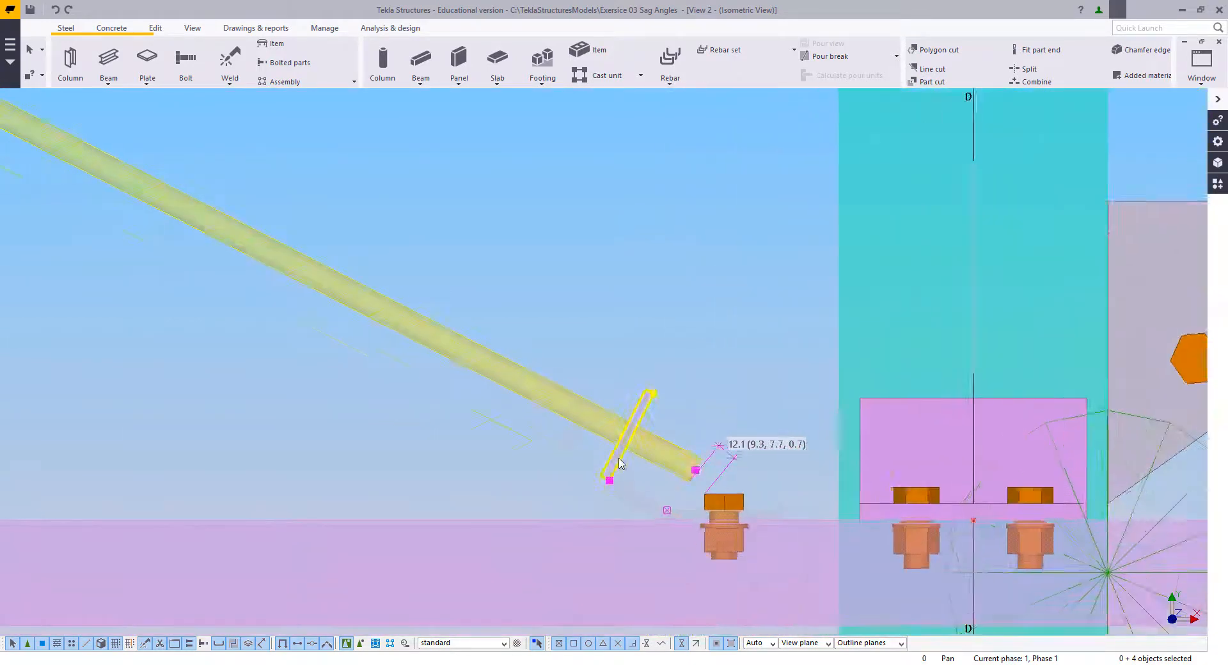
pyautogui.scroll(2, 652, 411)
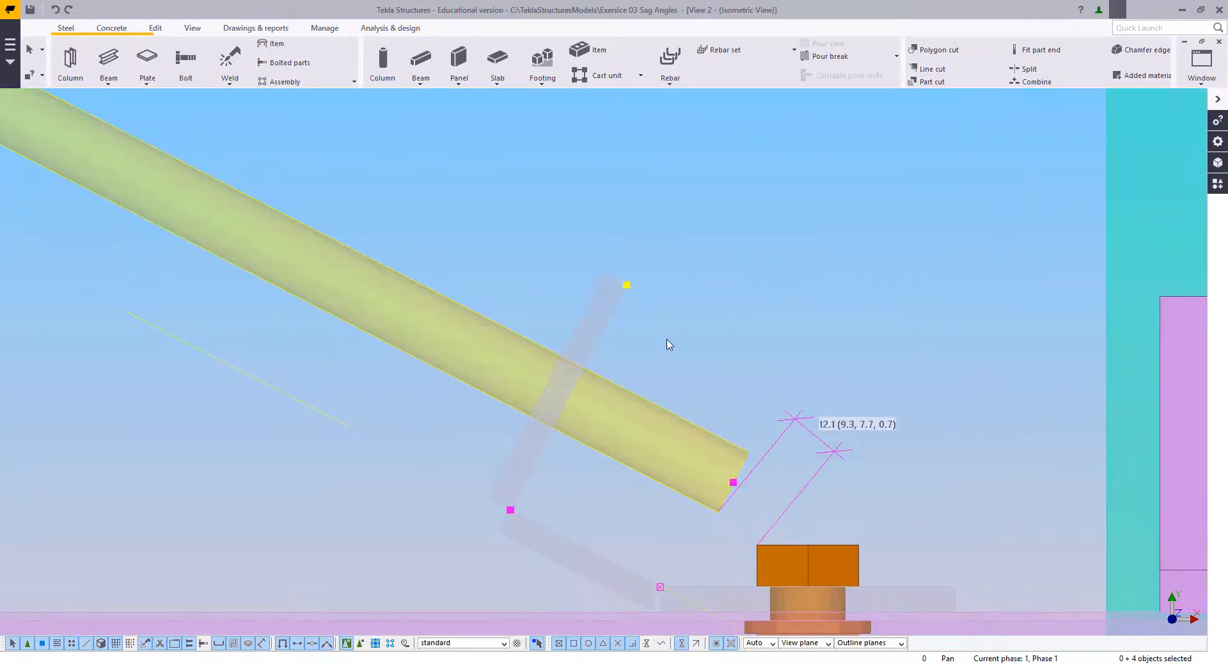
pyautogui.rightClick(667, 345)
pyautogui.click(713, 397)
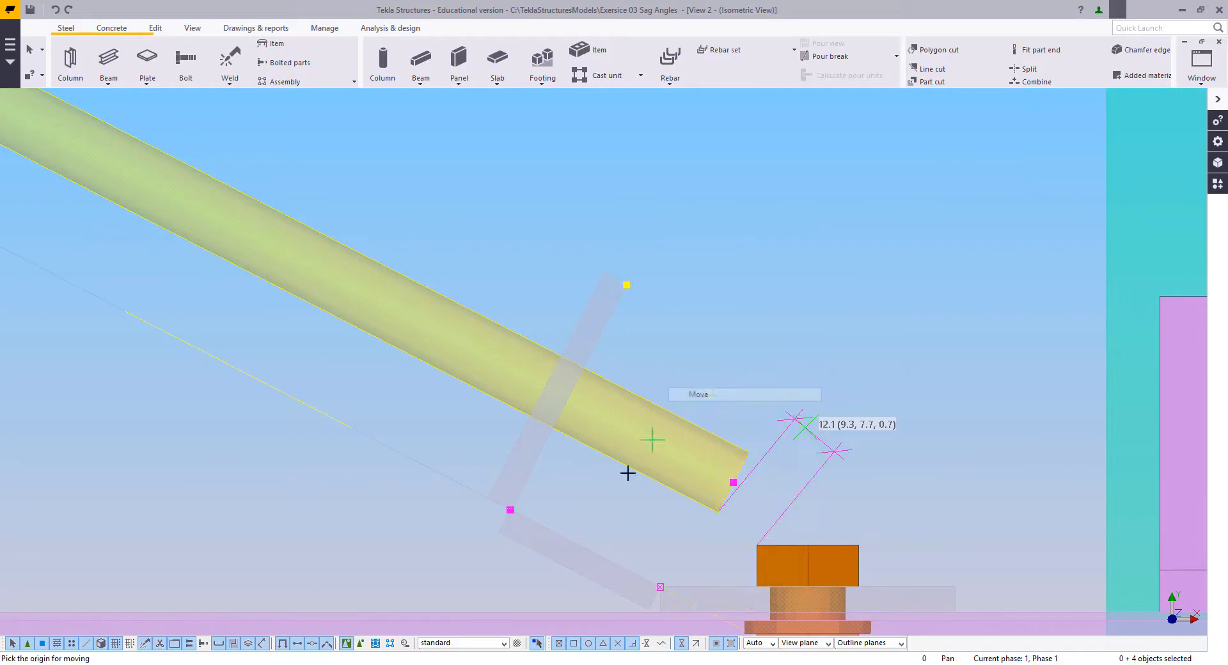
pyautogui.click(615, 552)
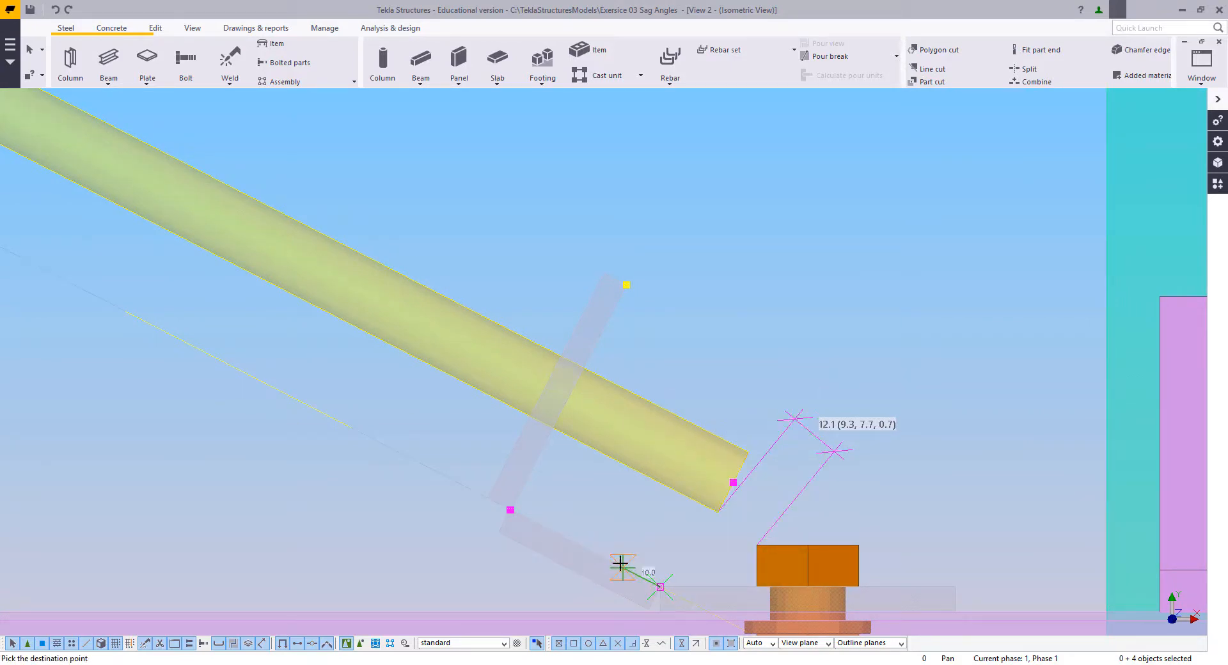
pyautogui.click(611, 558)
pyautogui.rightClick(592, 495)
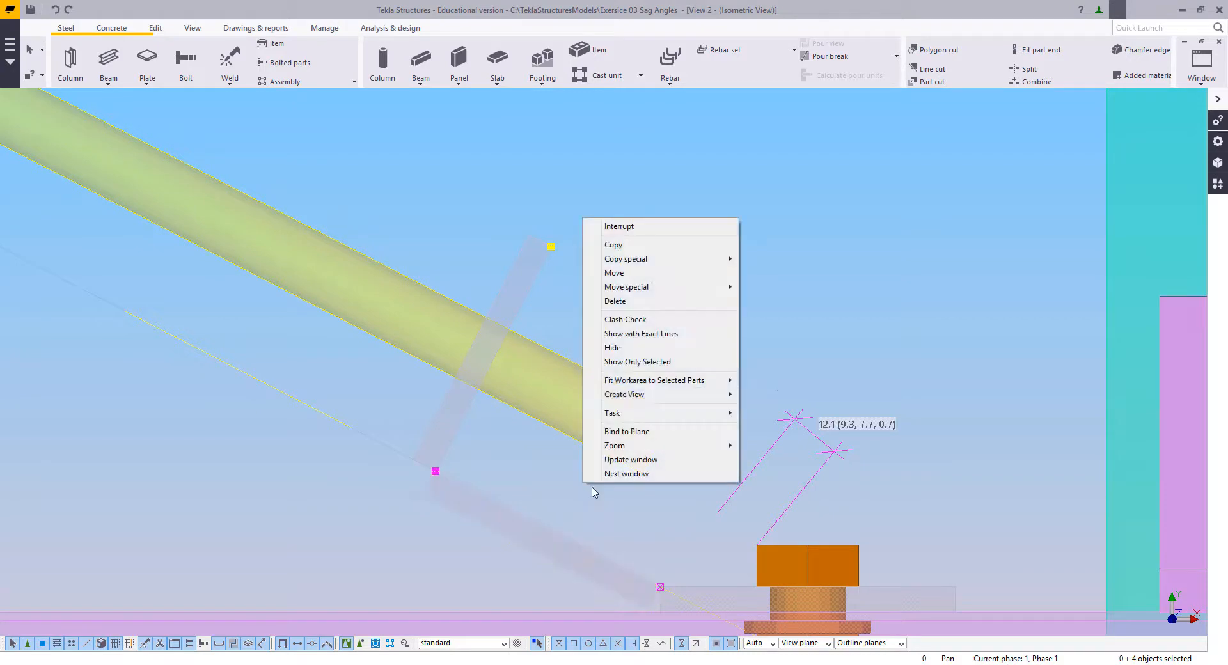
pyautogui.click(651, 229)
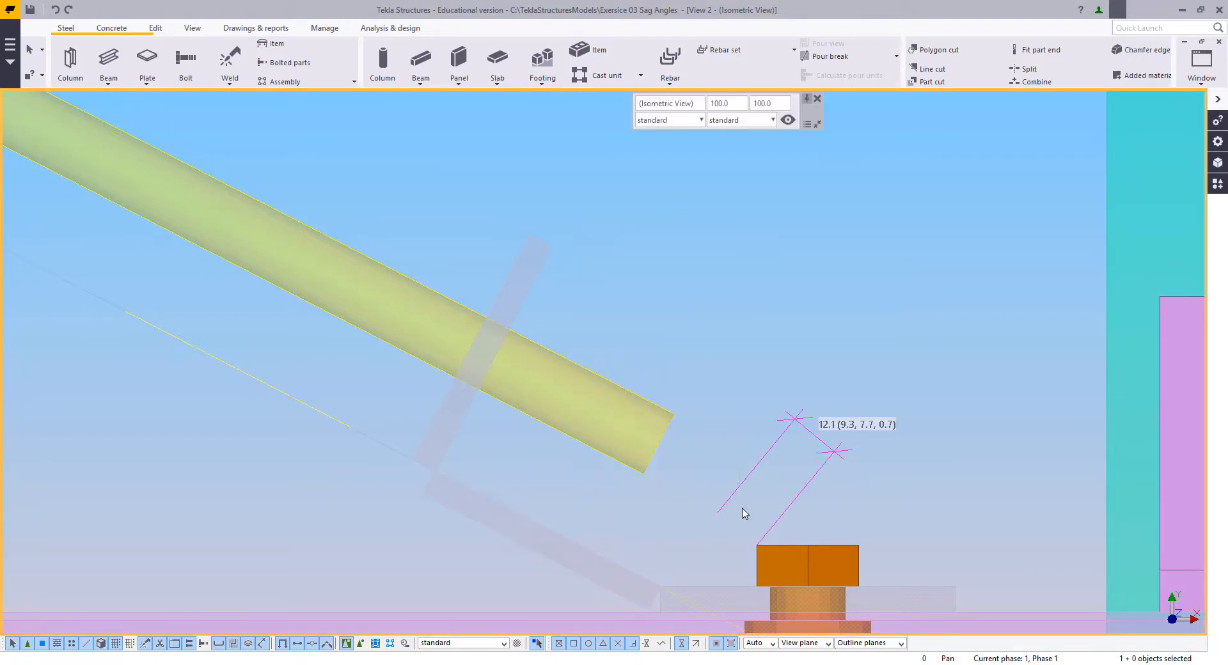
# Step: Adopt the bolted 70 mm cleat plate's beam properties, profile PL60*6 and name CLEAT, as the settings for new beams
pyautogui.scroll(-2, 767, 516)
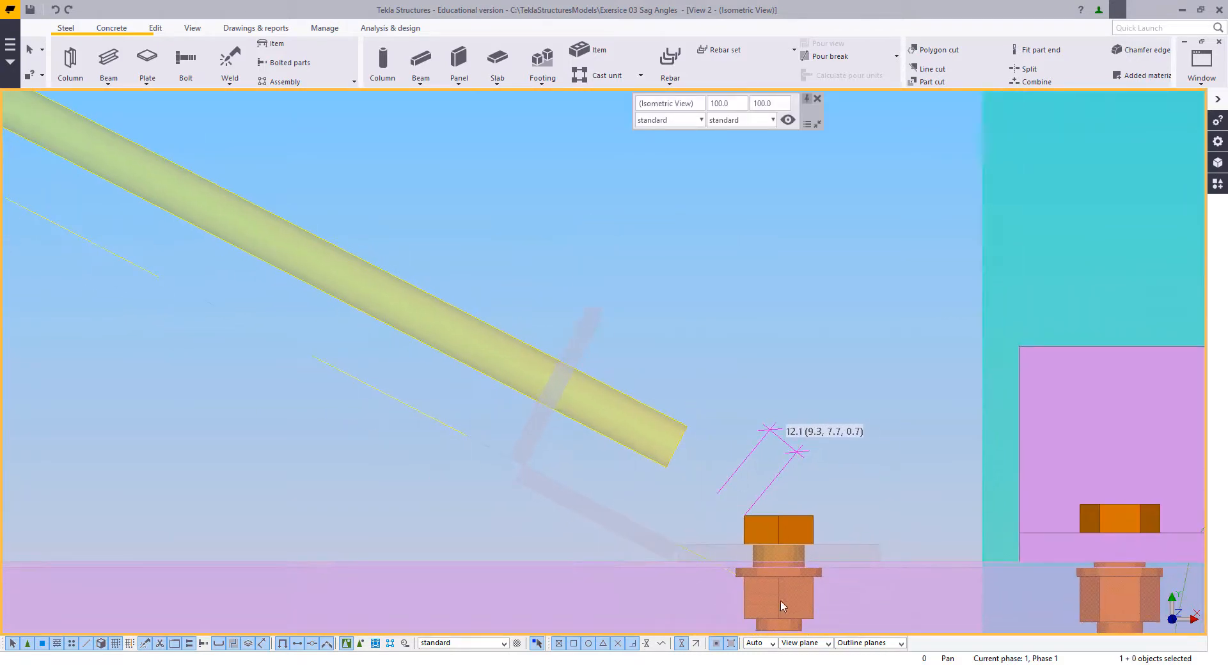
pyautogui.click(677, 435)
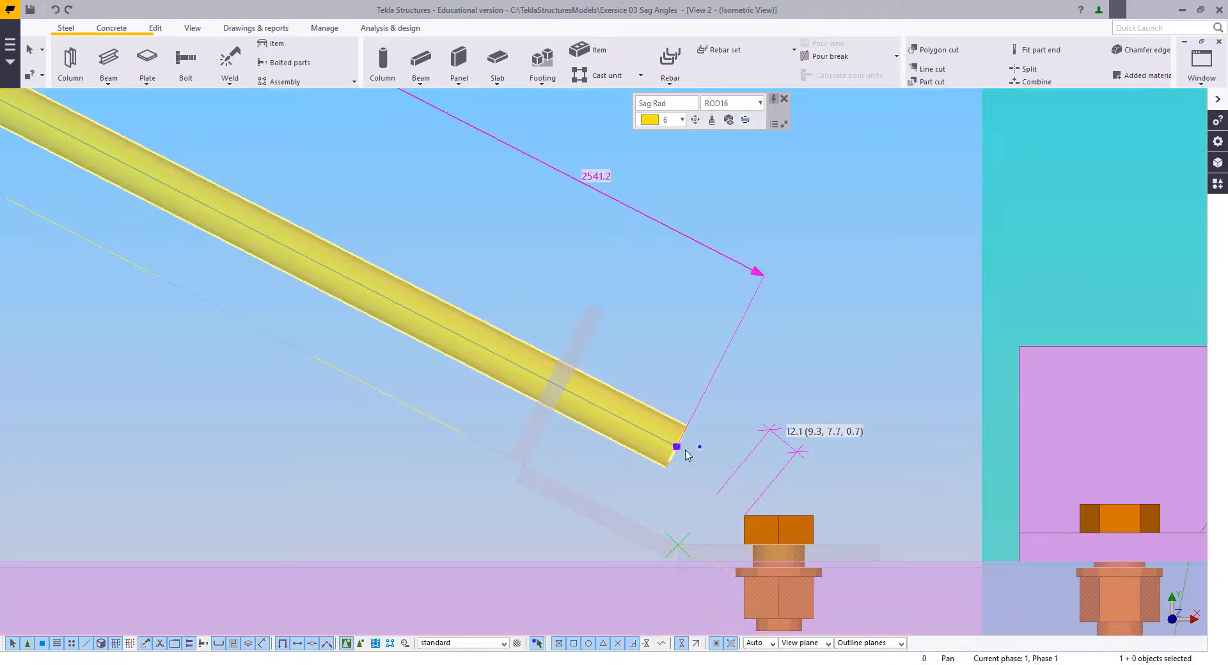
pyautogui.click(693, 513)
pyautogui.rightClick(673, 304)
pyautogui.click(683, 312)
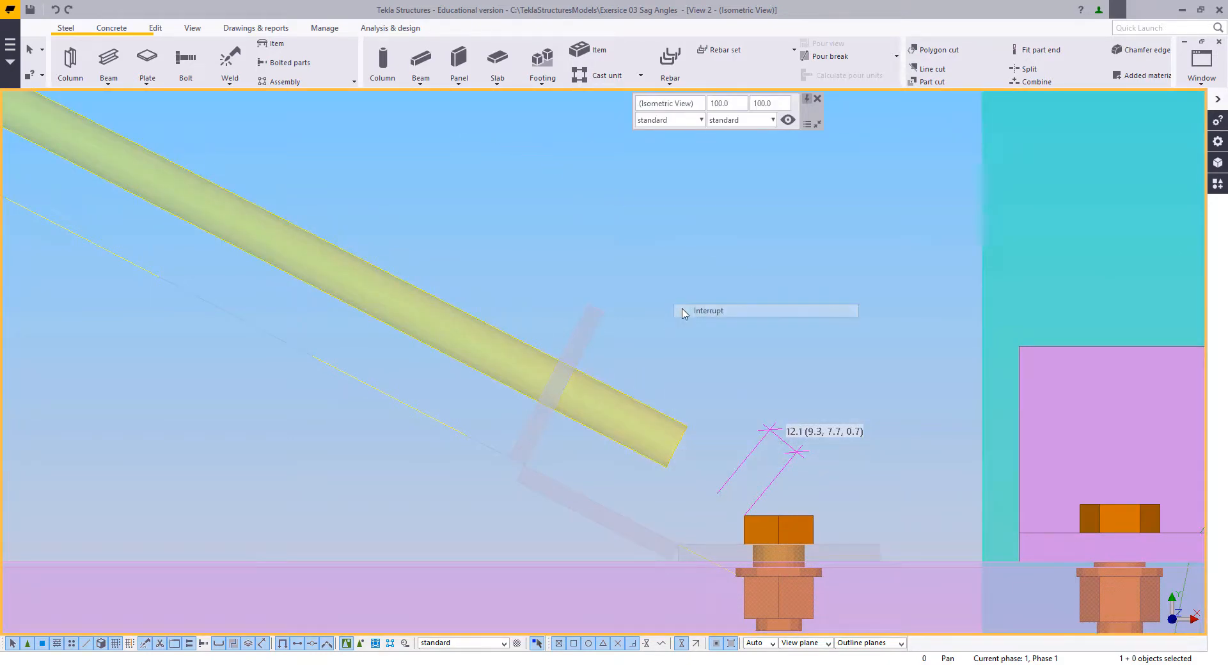
pyautogui.scroll(-2, 686, 489)
pyautogui.doubleClick(692, 511)
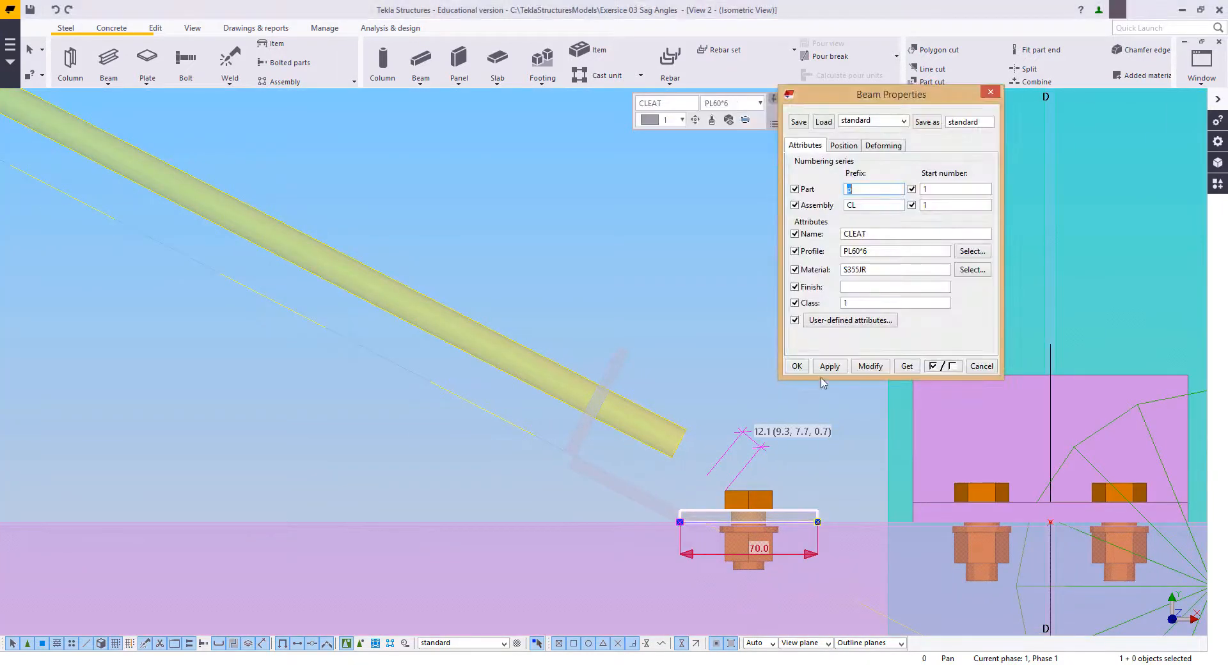
pyautogui.click(804, 371)
pyautogui.rightClick(613, 322)
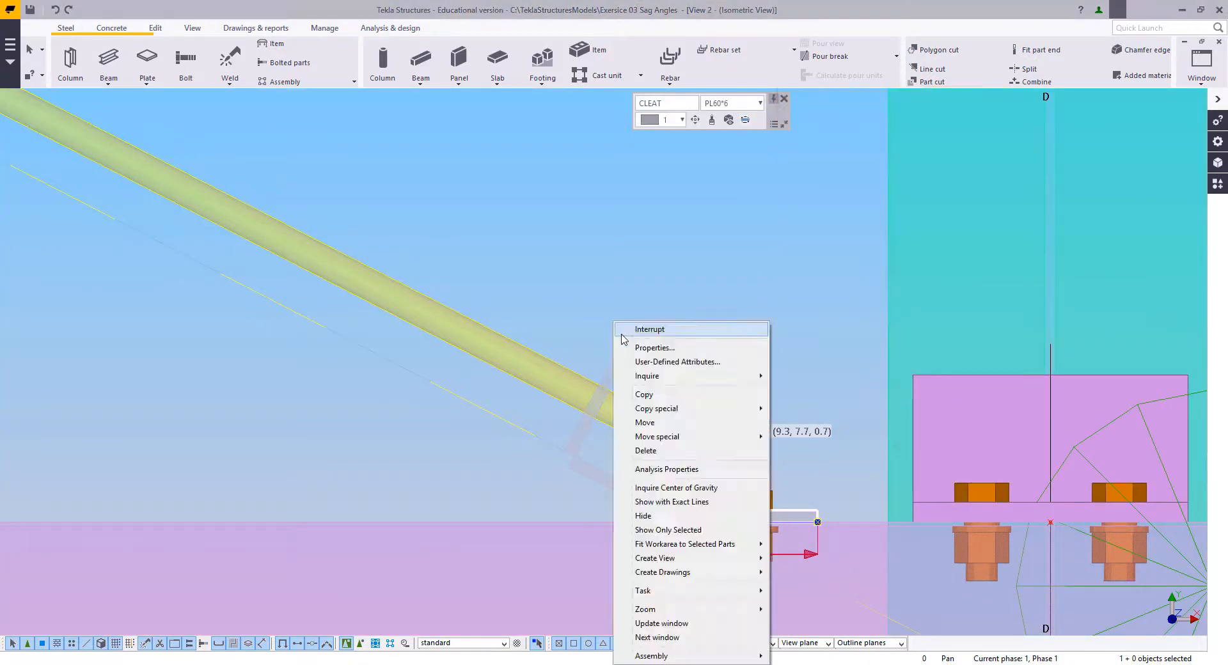
pyautogui.click(621, 331)
pyautogui.click(625, 342)
# Step: Draw a horizontal PL60*6 cleat plate on the upper purlin from the left vertical rod's centre to the centre of the rod beside the diagonal
pyautogui.scroll(-7, 746, 498)
pyautogui.moveTo(586, 435); pyautogui.dragTo(665, 466, button='middle')
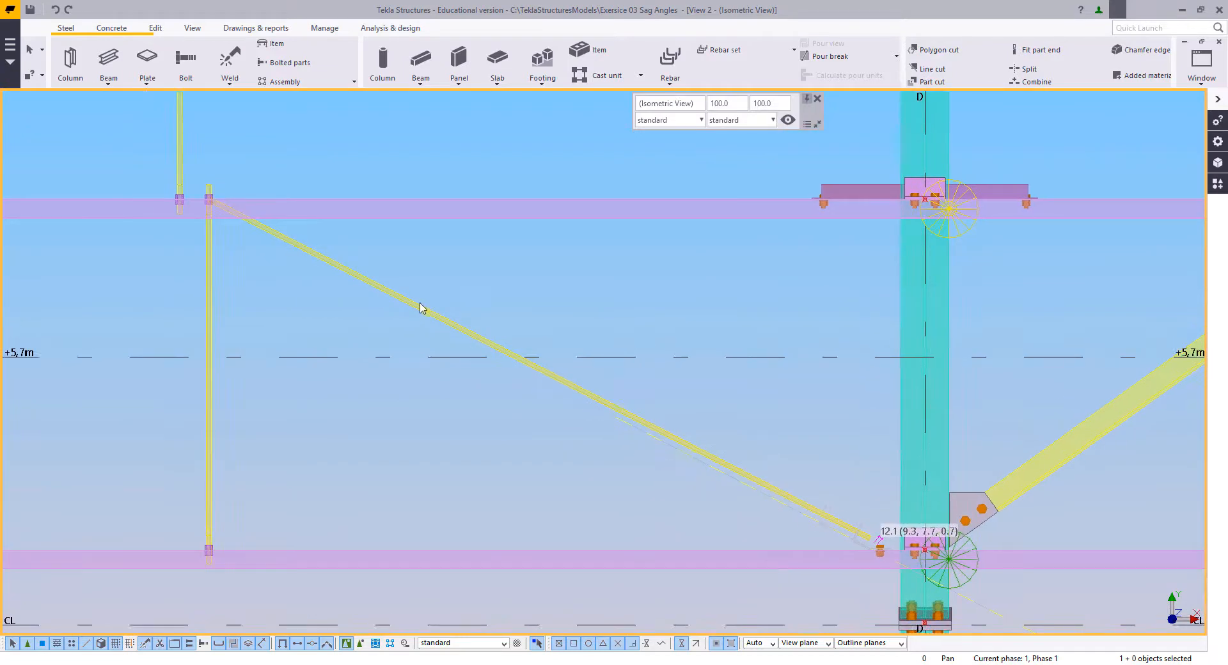
pyautogui.scroll(3, 548, 297)
pyautogui.scroll(4, 547, 298)
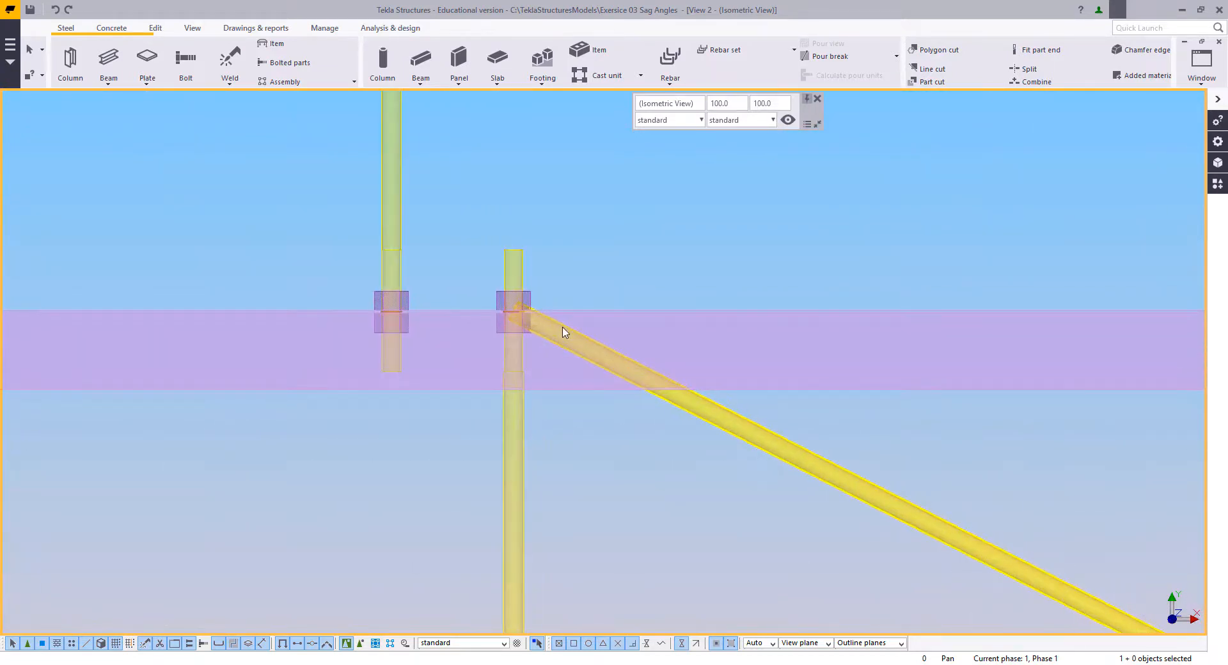
pyautogui.click(110, 62)
pyautogui.click(275, 315)
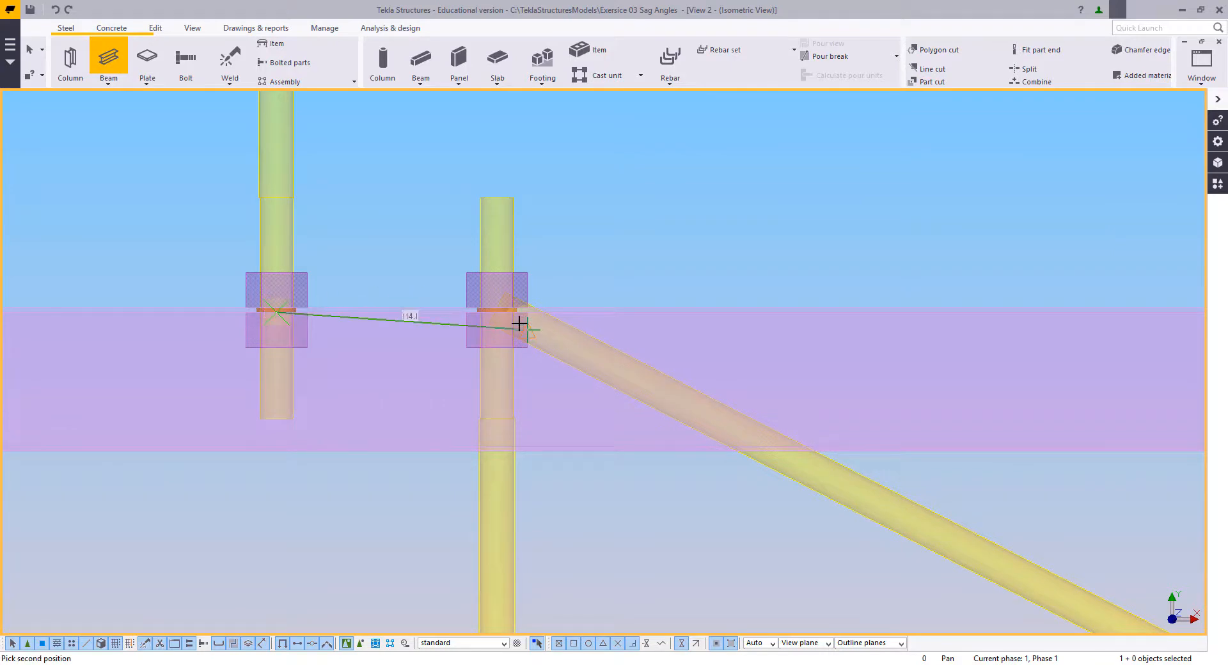
pyautogui.scroll(3, 512, 319)
pyautogui.click(480, 305)
pyautogui.rightClick(305, 202)
pyautogui.click(319, 211)
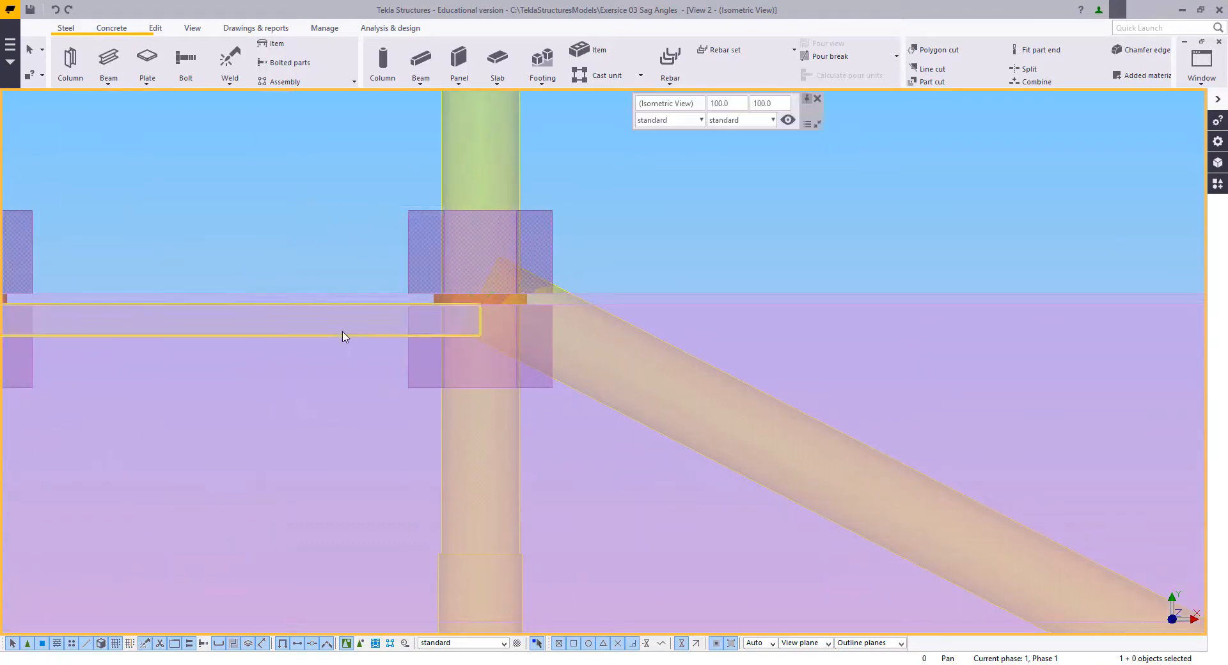
# Step: Extend the horizontal cleat plate 35 mm past the vertical rod by moving its end point towards the diagonal rod's side
pyautogui.click(344, 336)
pyautogui.rightClick(725, 277)
pyautogui.click(756, 364)
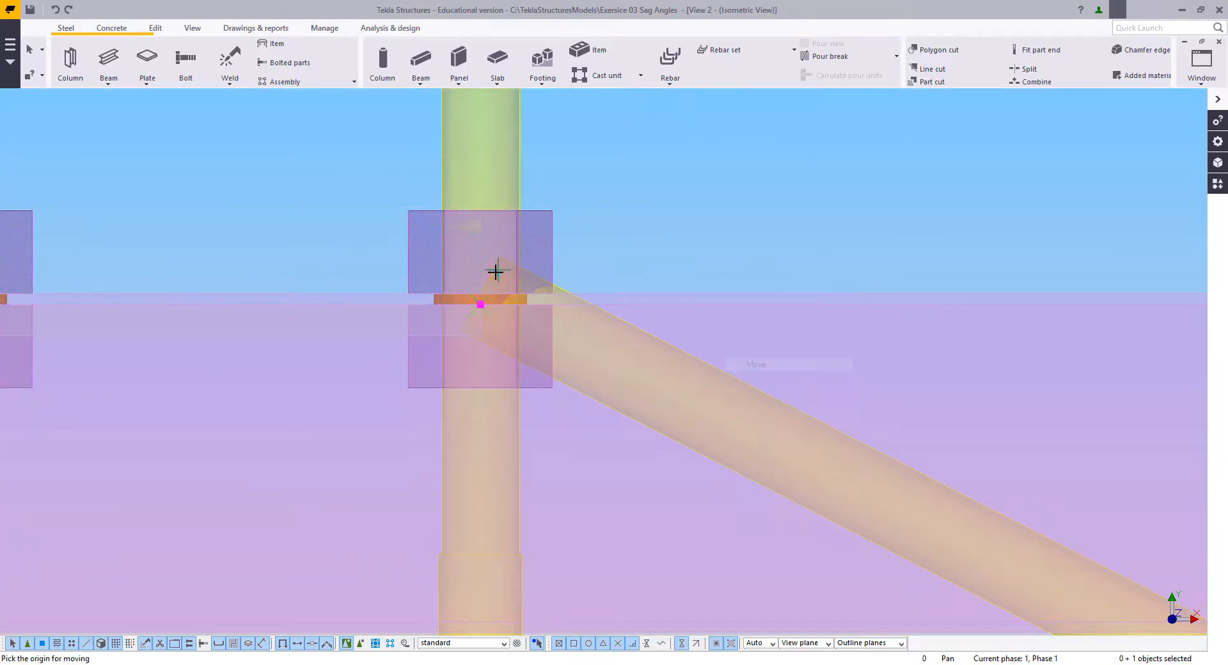
pyautogui.click(480, 304)
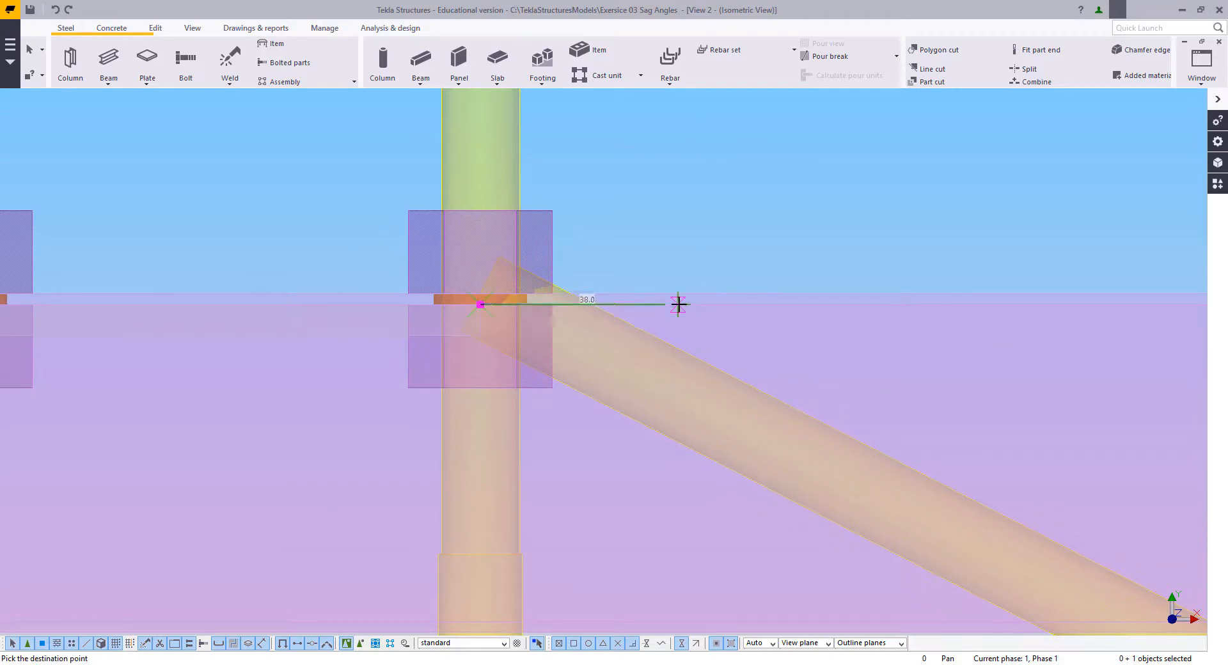
pyautogui.write('35')
pyautogui.press('Return')
pyautogui.rightClick(627, 197)
pyautogui.click(645, 202)
pyautogui.click(672, 283)
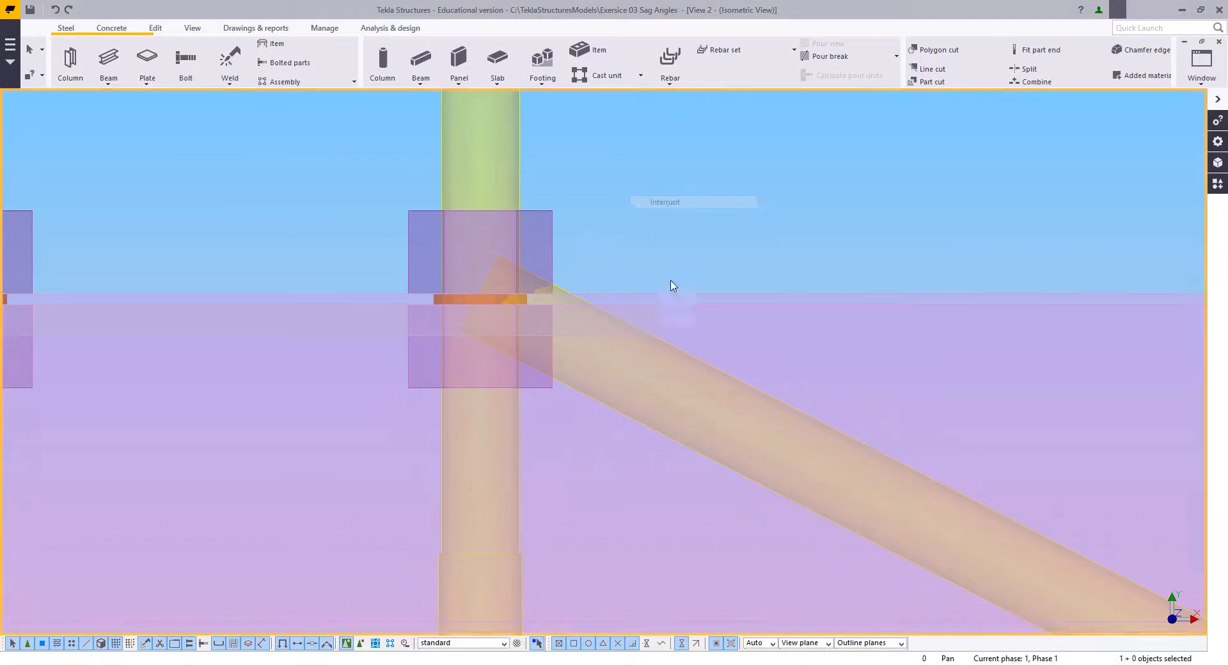
pyautogui.scroll(-2, 680, 338)
pyautogui.moveTo(679, 339); pyautogui.dragTo(606, 314, button='middle')
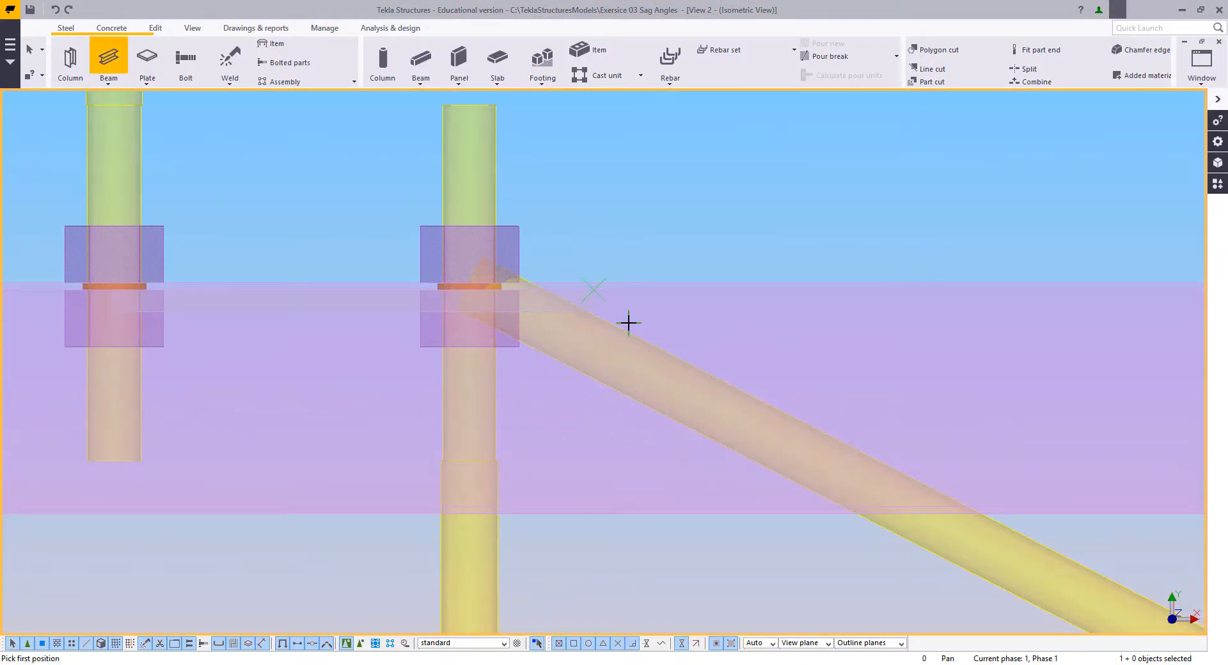
pyautogui.click(622, 329)
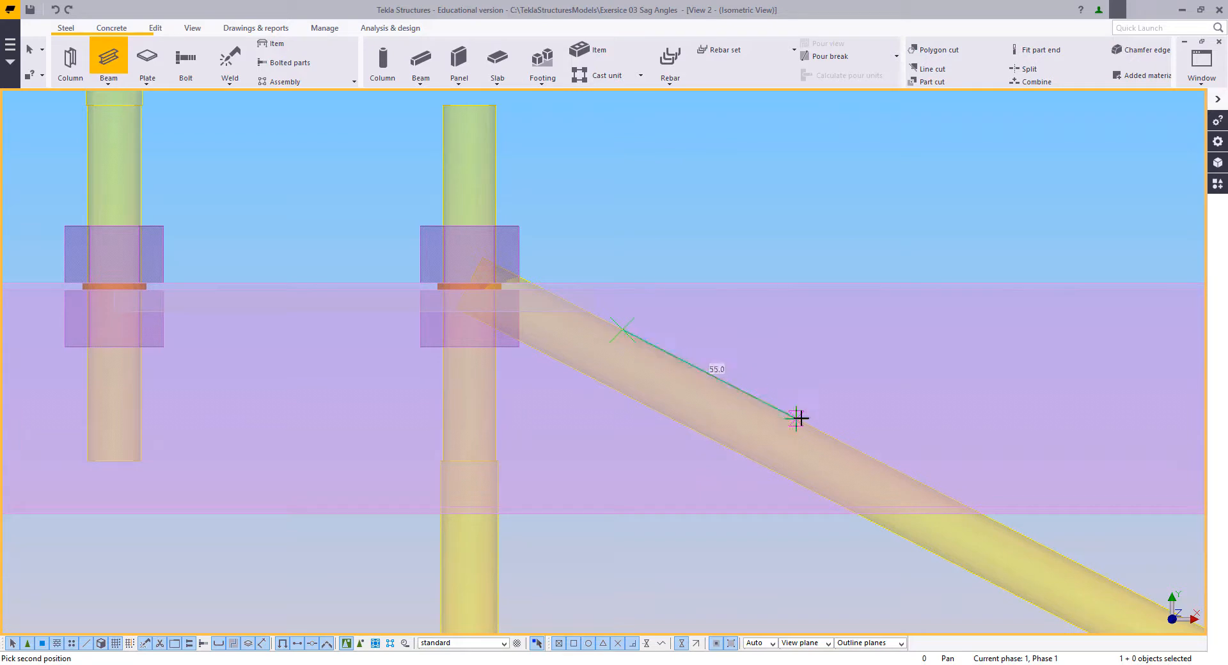
pyautogui.rightClick(671, 204)
pyautogui.click(676, 211)
# Step: Check the length of the lower cleat's sloped plate beside the bolt near grid D
pyautogui.scroll(-8, 676, 211)
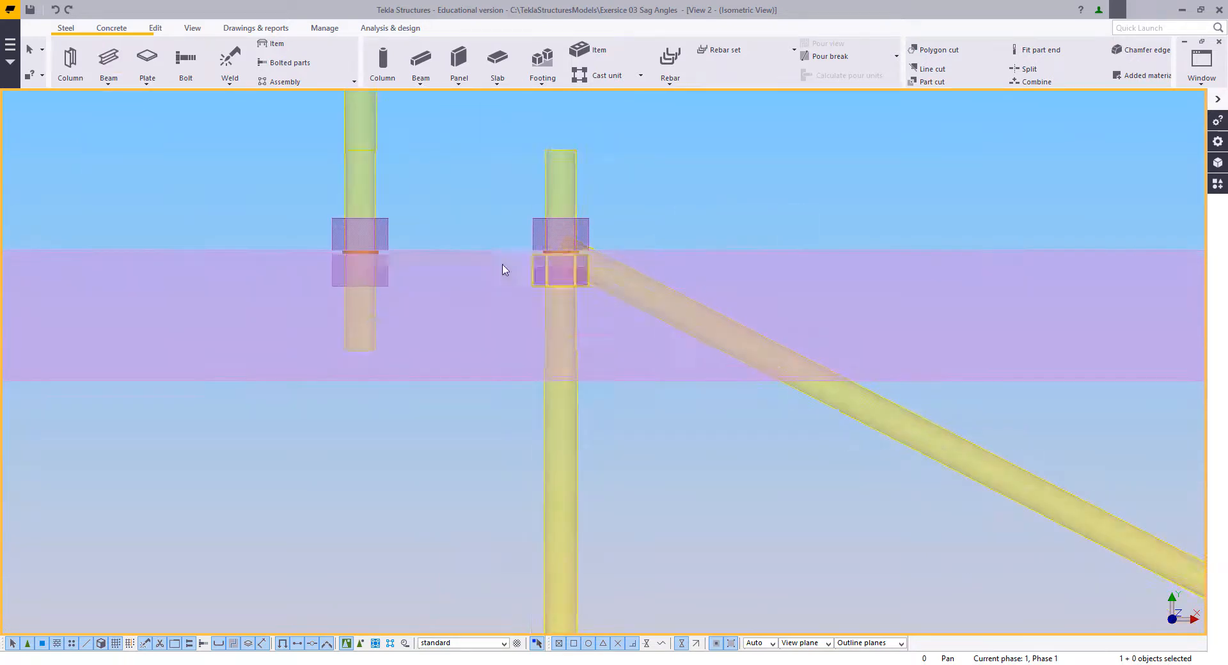
pyautogui.moveTo(1092, 572); pyautogui.dragTo(634, 364, button='middle')
pyautogui.scroll(5, 886, 474)
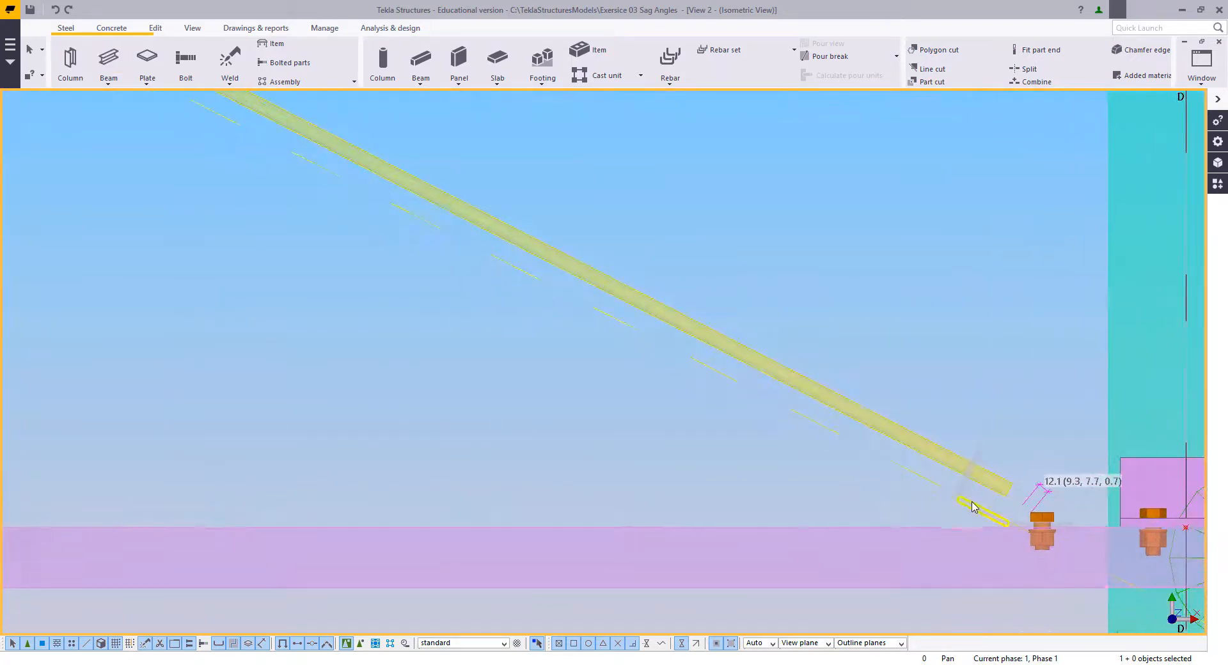
pyautogui.click(963, 504)
pyautogui.click(427, 349)
pyautogui.scroll(-3, 429, 344)
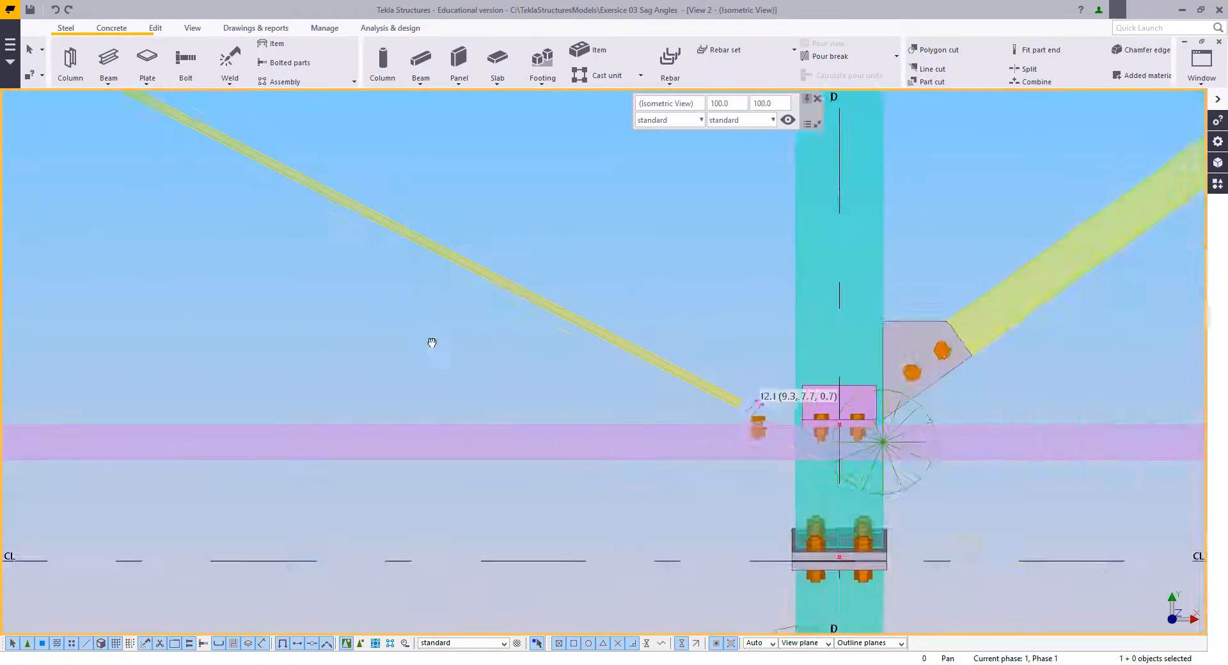
pyautogui.moveTo(370, 282); pyautogui.dragTo(780, 547, button='middle')
pyautogui.moveTo(339, 230); pyautogui.dragTo(673, 499, button='middle')
pyautogui.scroll(5, 291, 335)
pyautogui.scroll(2, 315, 376)
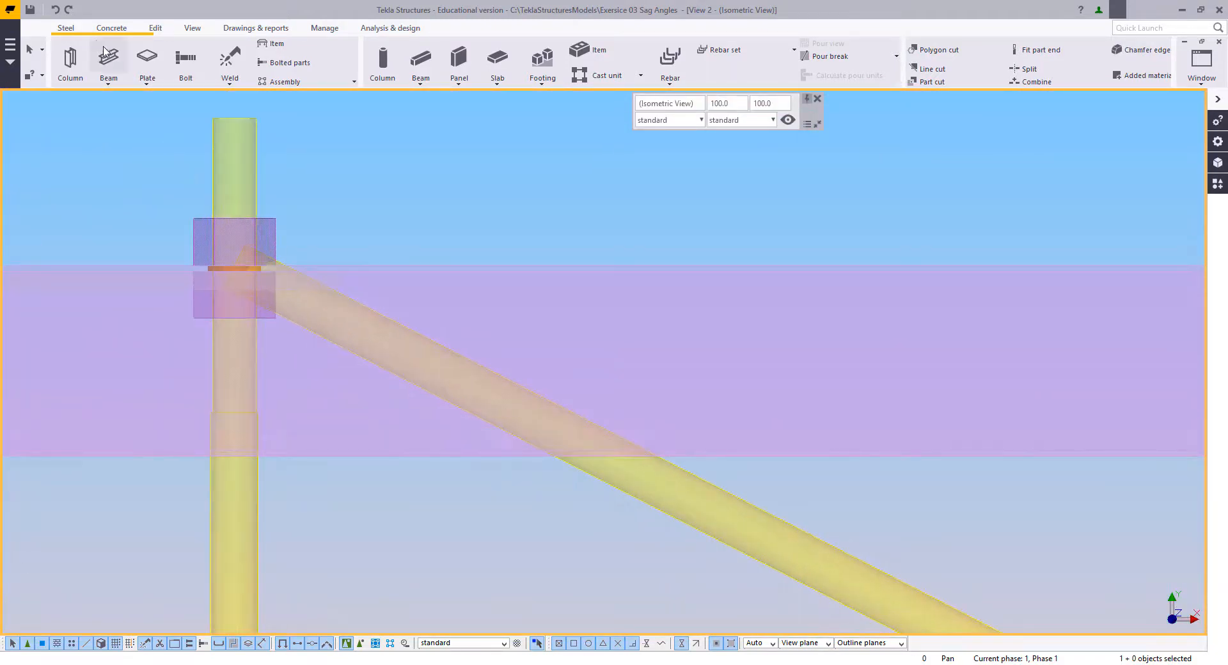
# Step: Draw a 60 mm cleat plate along the upper edge of the diagonal rod near its top end
pyautogui.click(109, 57)
pyautogui.click(402, 324)
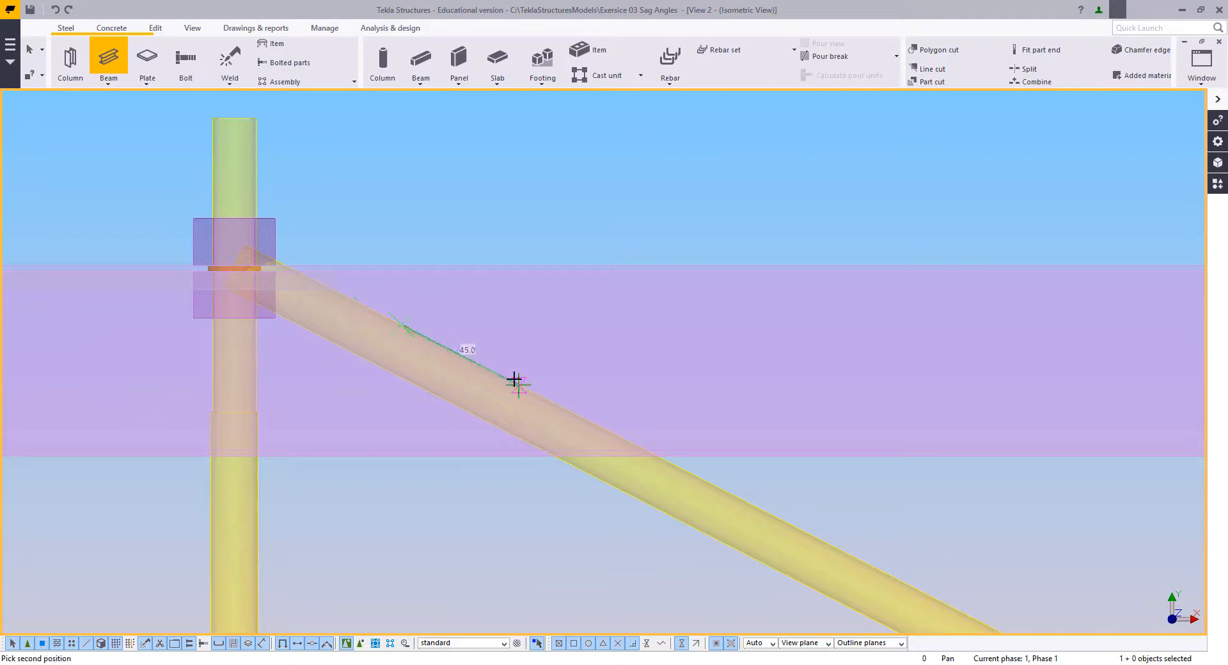
pyautogui.write('60')
pyautogui.press('Return')
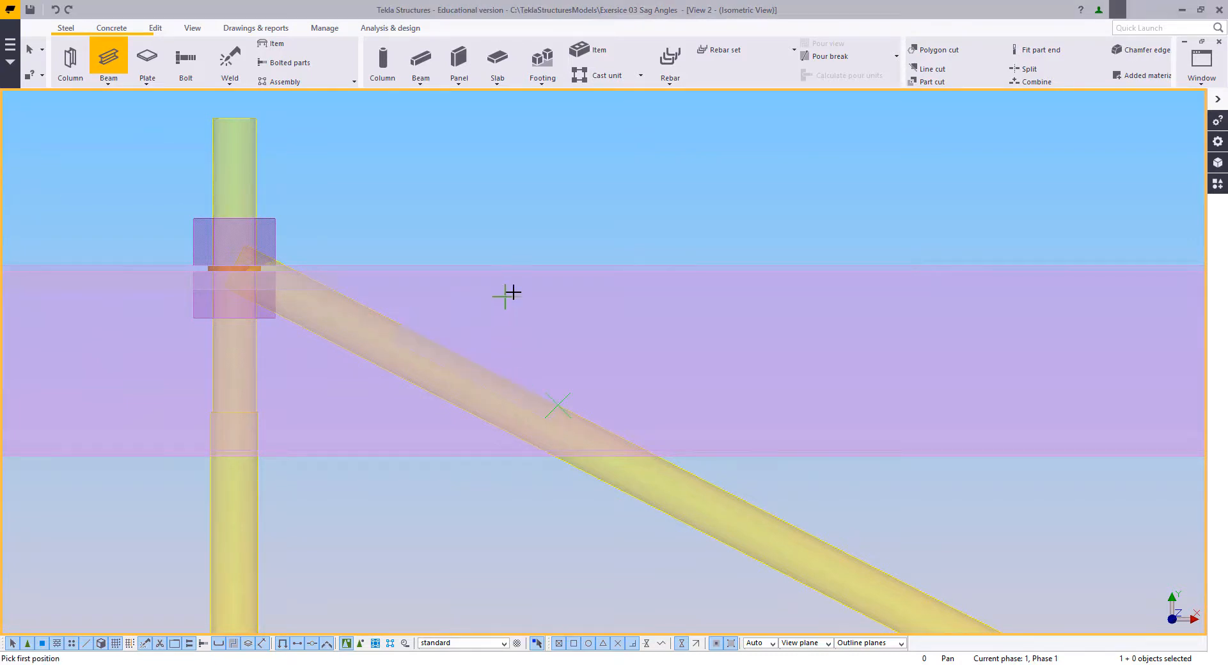
pyautogui.press('Escape')
# Step: Move the sloped cleat plate from the diagonal rod's upper edge to the free end of the horizontal cleat plate
pyautogui.rightClick(474, 388)
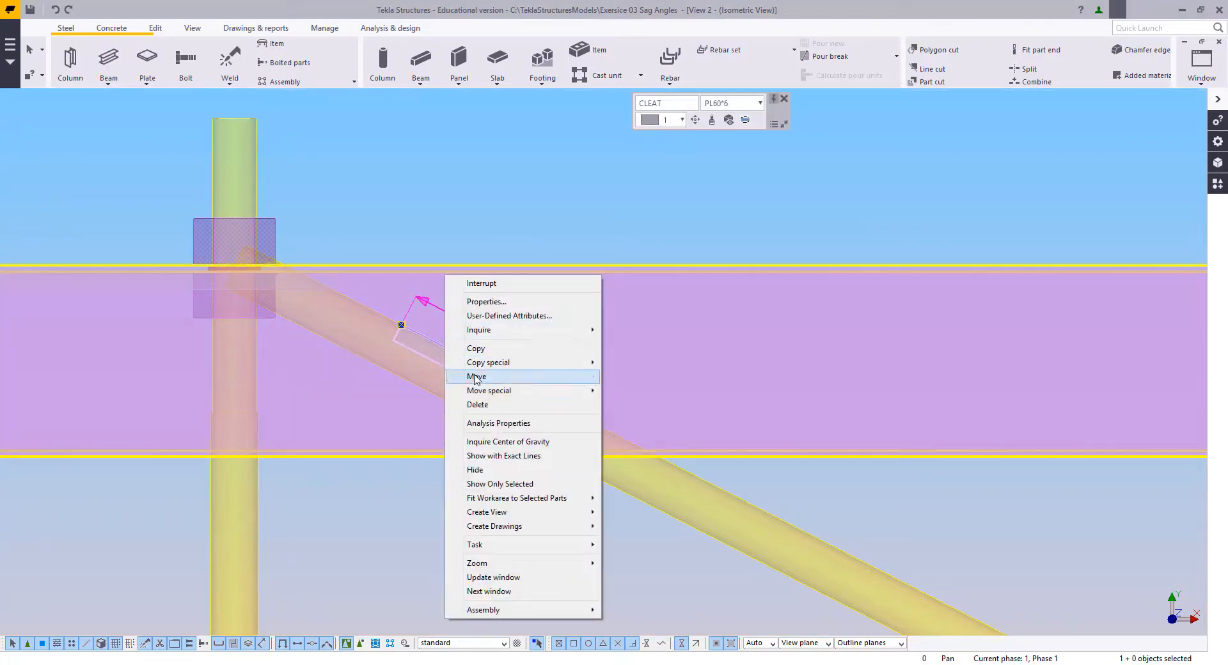
pyautogui.click(466, 377)
pyautogui.click(406, 324)
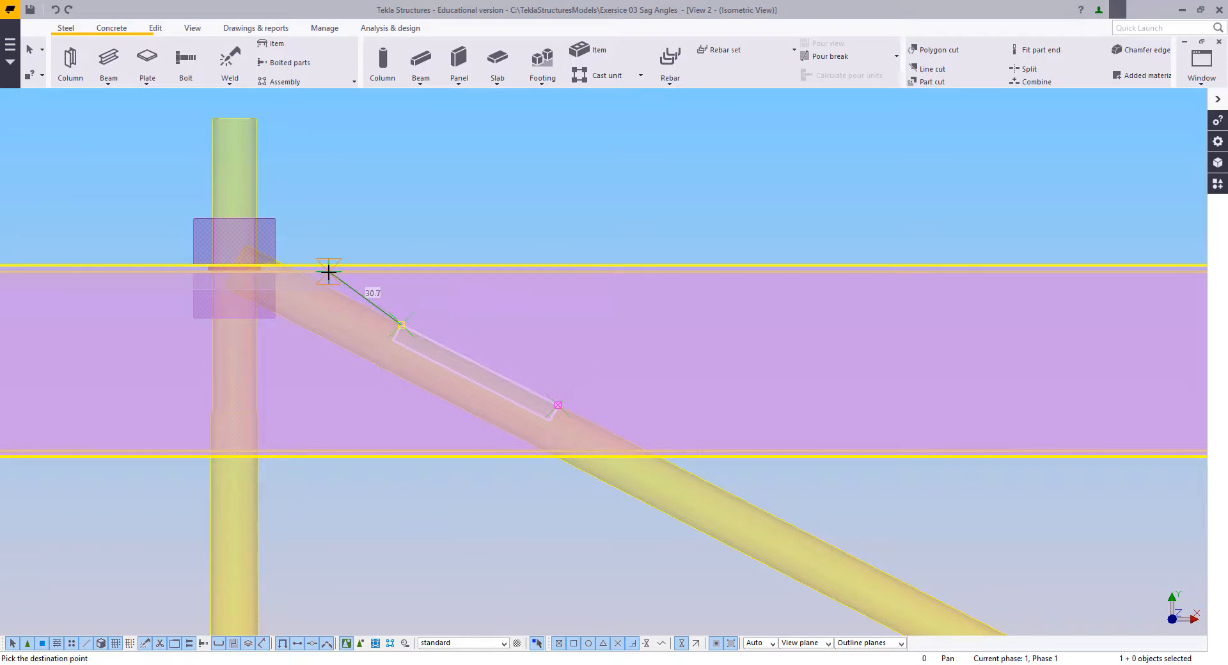
pyautogui.click(324, 273)
pyautogui.scroll(-2, 378, 296)
pyautogui.moveTo(378, 296); pyautogui.dragTo(488, 266, button='middle')
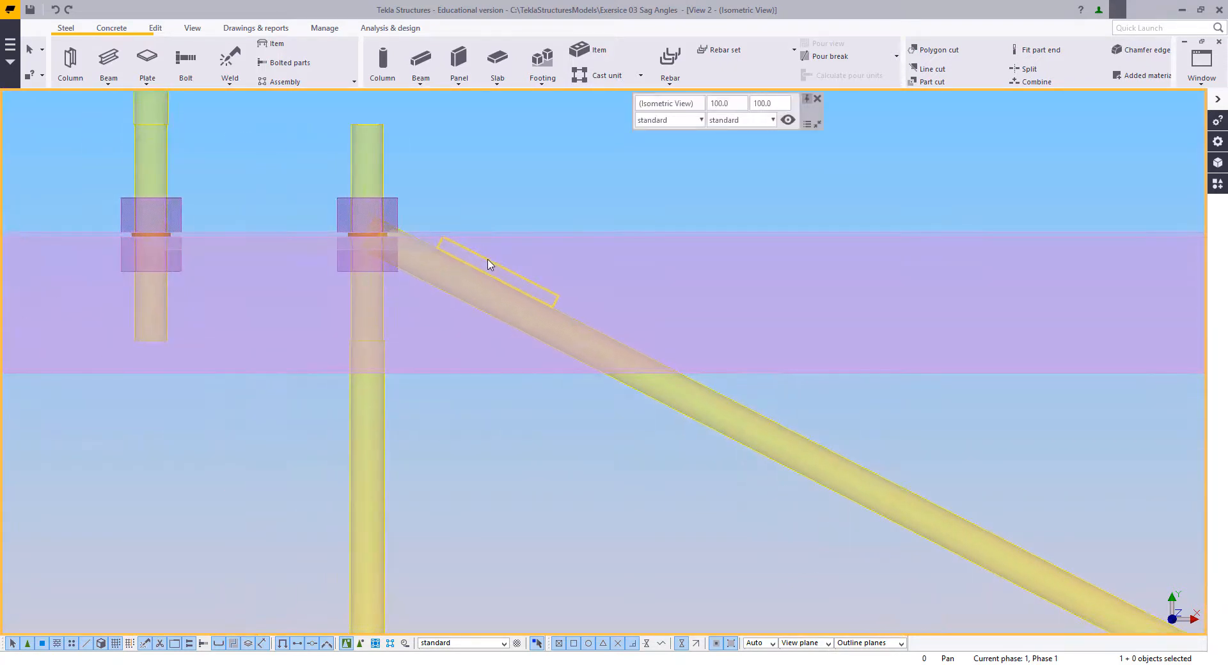
# Step: Draw a 60 mm cleat plate from the sloped plate's lower end, perpendicular across the diagonal rod
pyautogui.click(108, 58)
pyautogui.scroll(2, 466, 282)
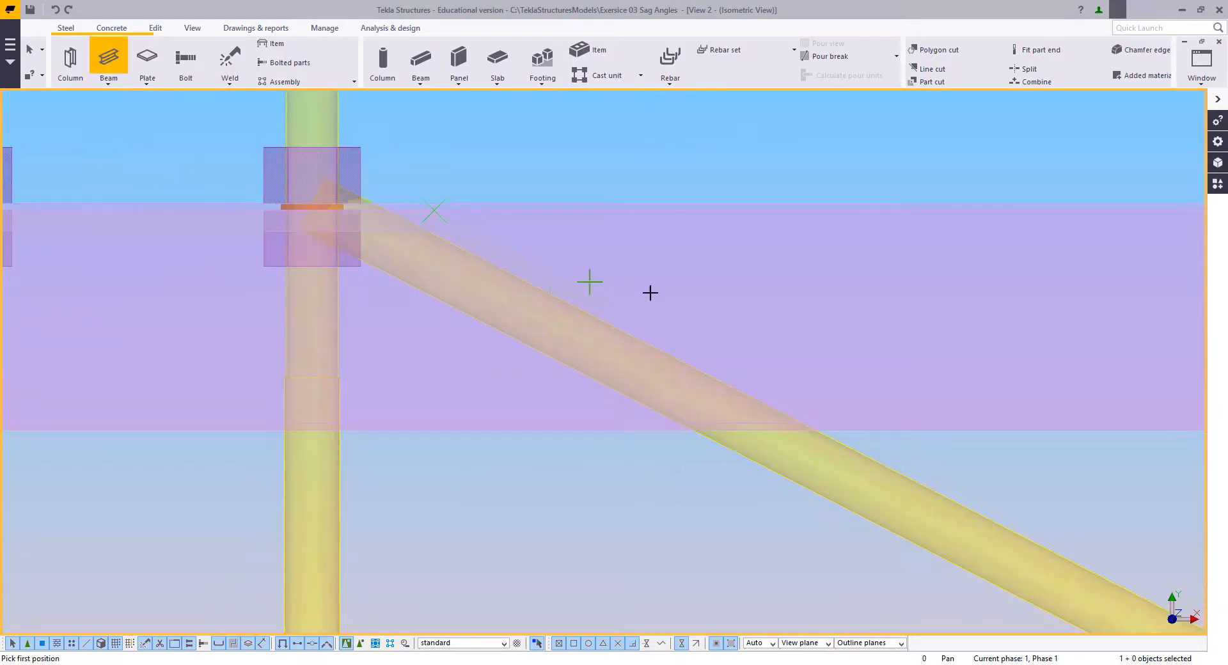
pyautogui.press('Escape')
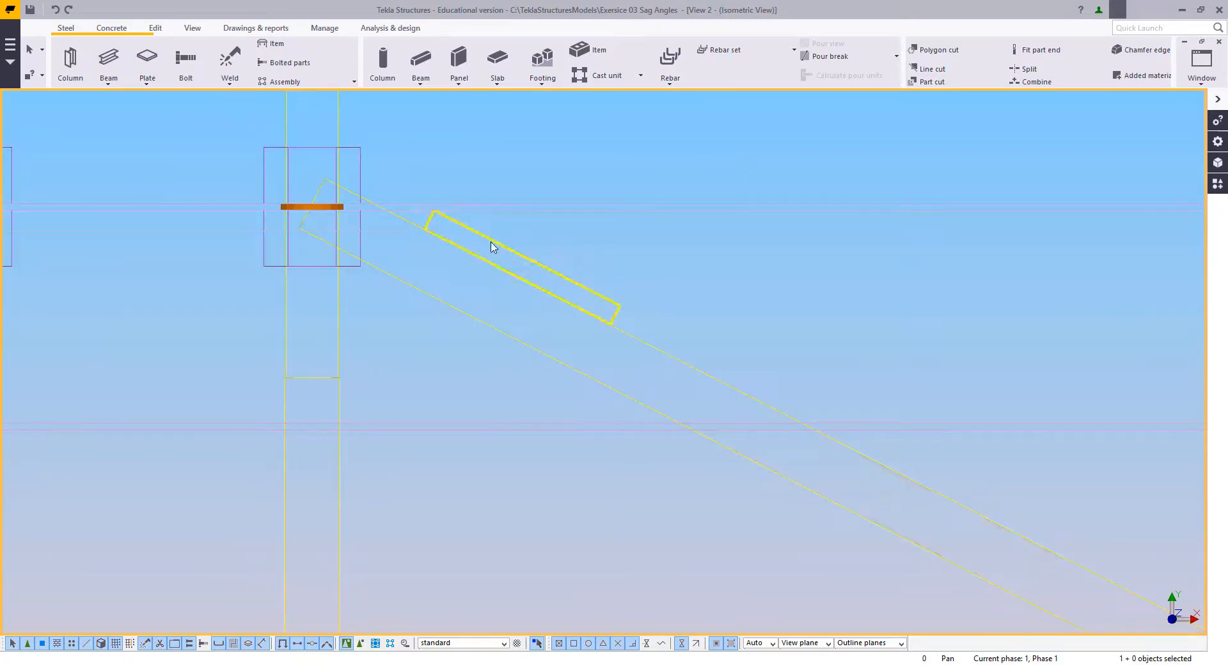
pyautogui.click(108, 59)
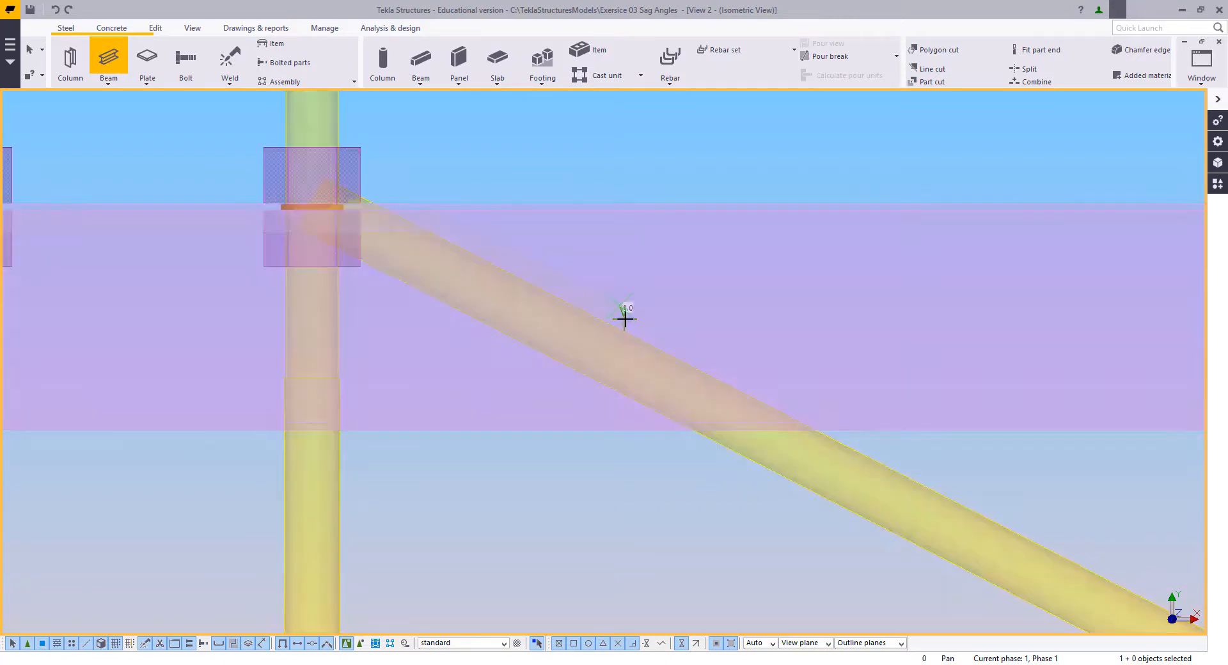
pyautogui.scroll(2, 624, 318)
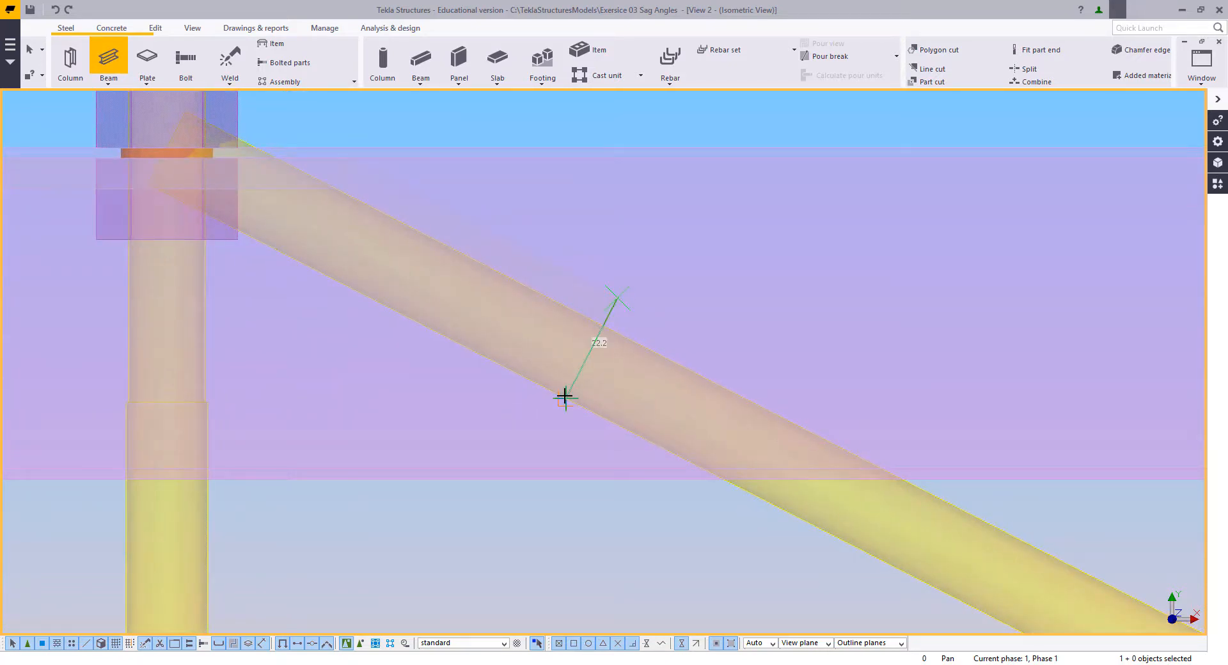
pyautogui.write('60')
pyautogui.press('Return')
pyautogui.rightClick(340, 326)
pyautogui.click(363, 339)
pyautogui.scroll(-3, 362, 342)
pyautogui.moveTo(396, 345); pyautogui.dragTo(581, 319, button='middle')
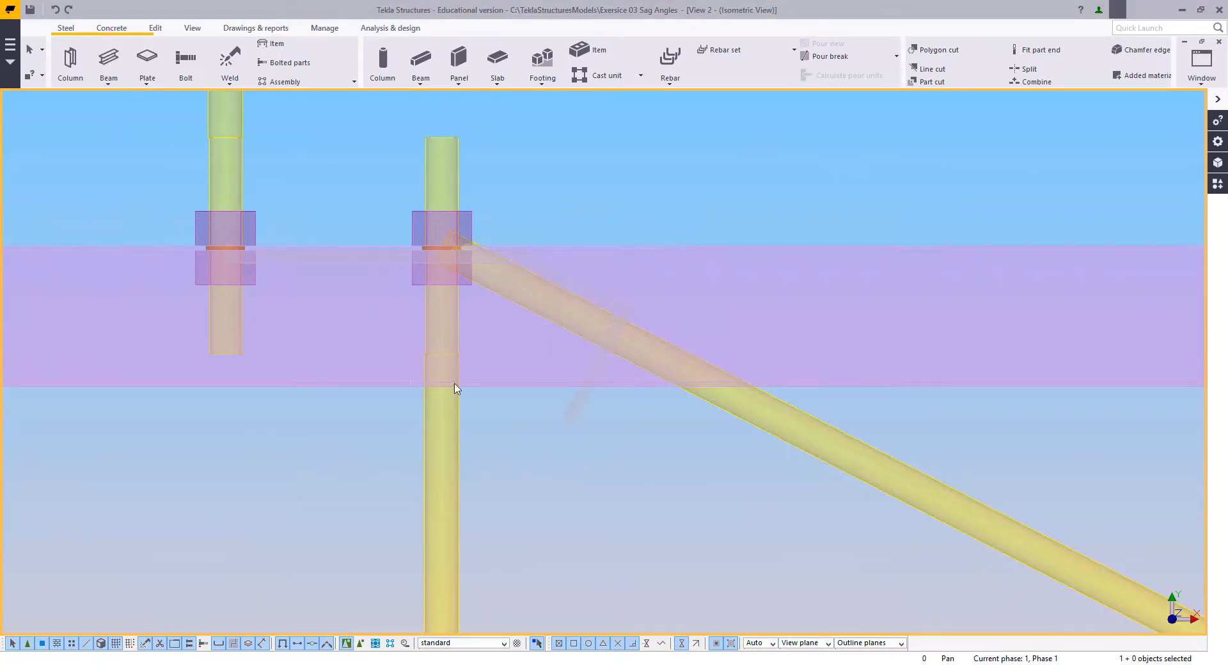
# Step: Move the diagonal rod's upper end point from the vertical rod onto the perpendicular cleat plate
pyautogui.moveTo(490, 312); pyautogui.dragTo(550, 342, button='middle')
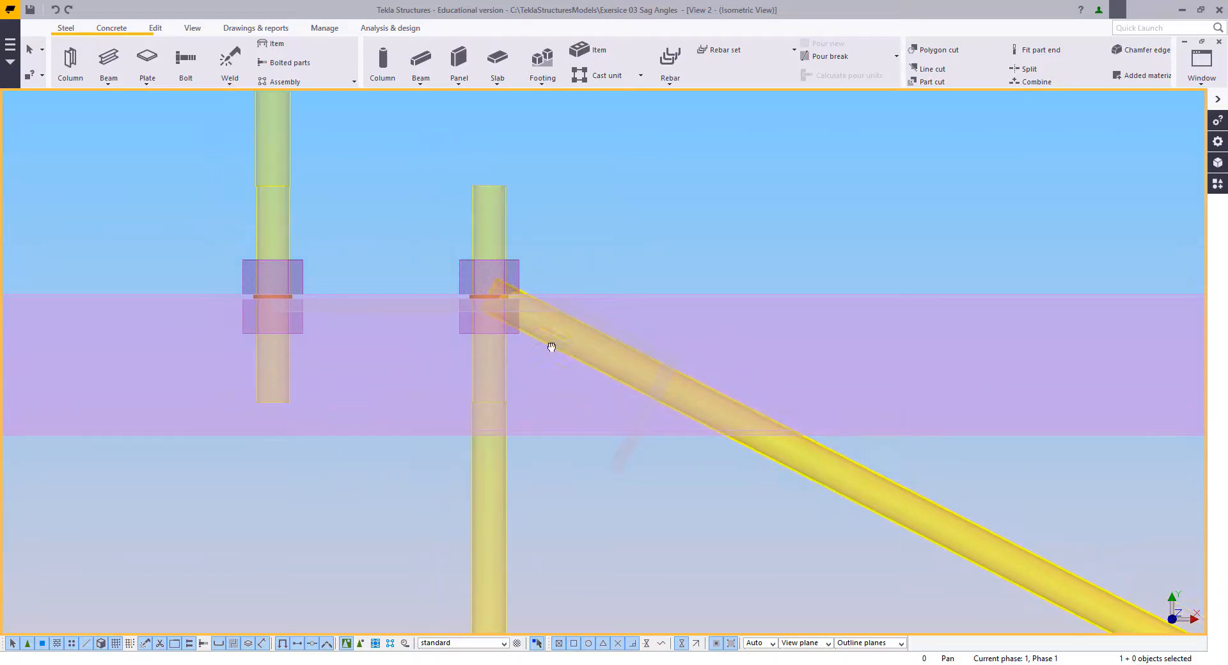
pyautogui.click(548, 344)
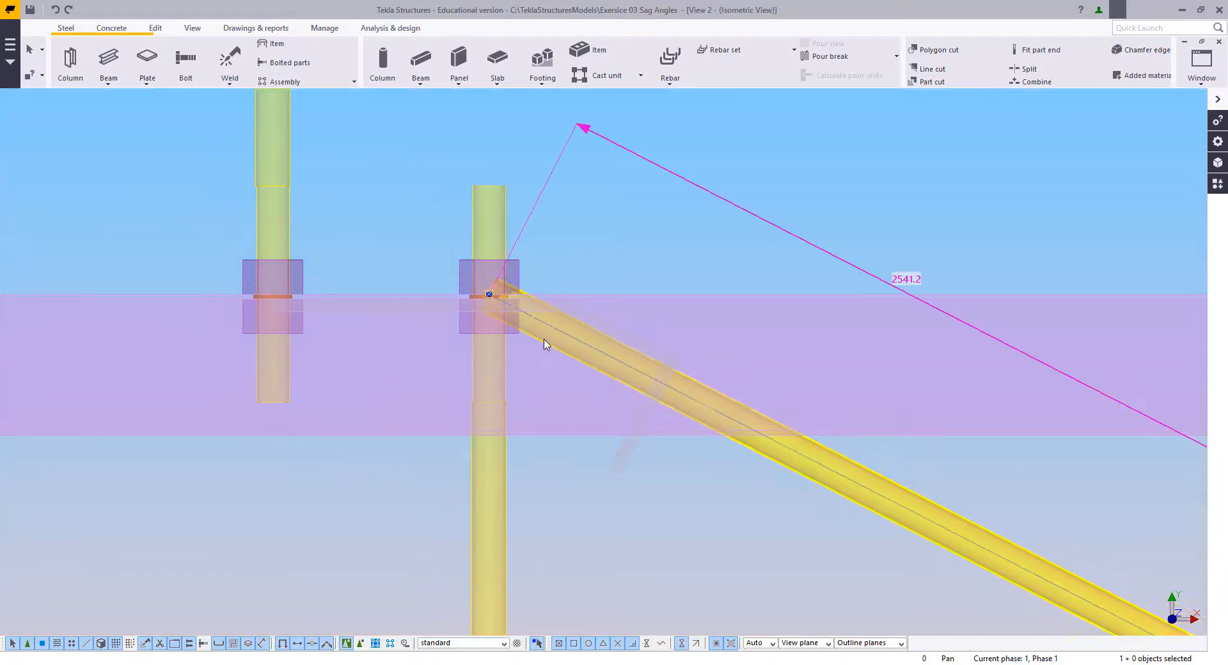
pyautogui.rightClick(474, 222)
pyautogui.click(502, 309)
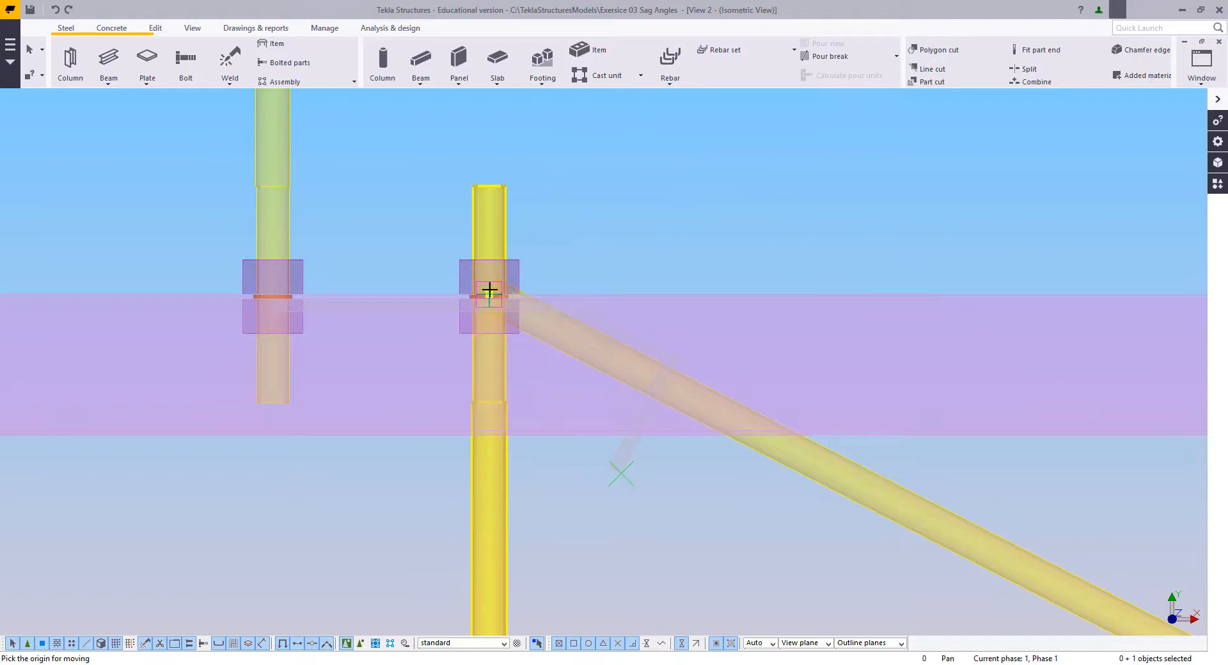
pyautogui.click(489, 289)
pyautogui.scroll(6, 702, 424)
pyautogui.click(608, 411)
pyautogui.scroll(-7, 593, 425)
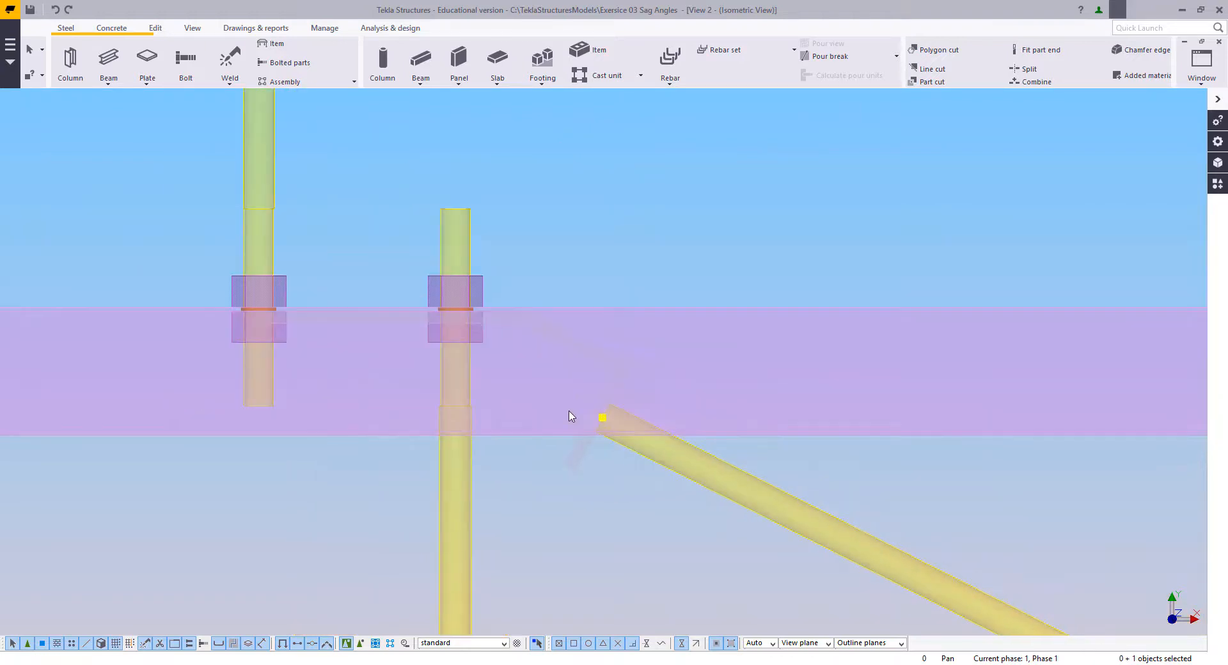
# Step: Extend the diagonal rod 50 mm past the perpendicular cleat plate by moving its upper end point parallel to the sloped plate
pyautogui.scroll(3, 569, 410)
pyautogui.rightClick(566, 215)
pyautogui.click(630, 303)
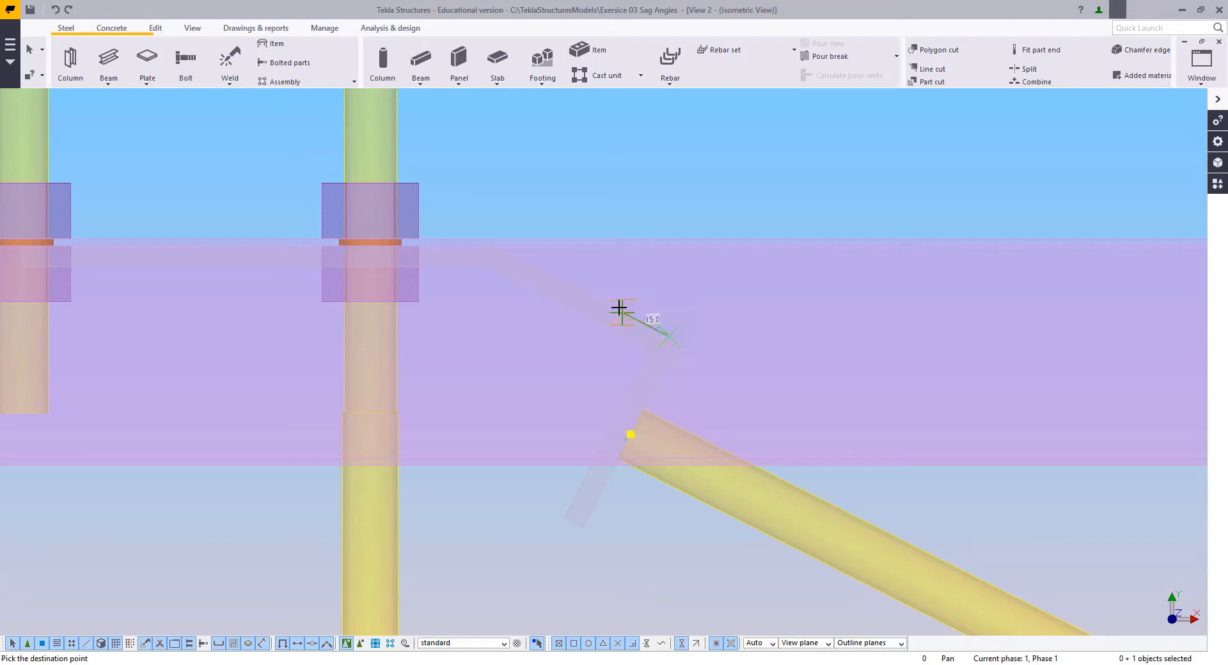
pyautogui.write('50')
pyautogui.press('Return')
pyautogui.rightClick(475, 279)
pyautogui.click(498, 288)
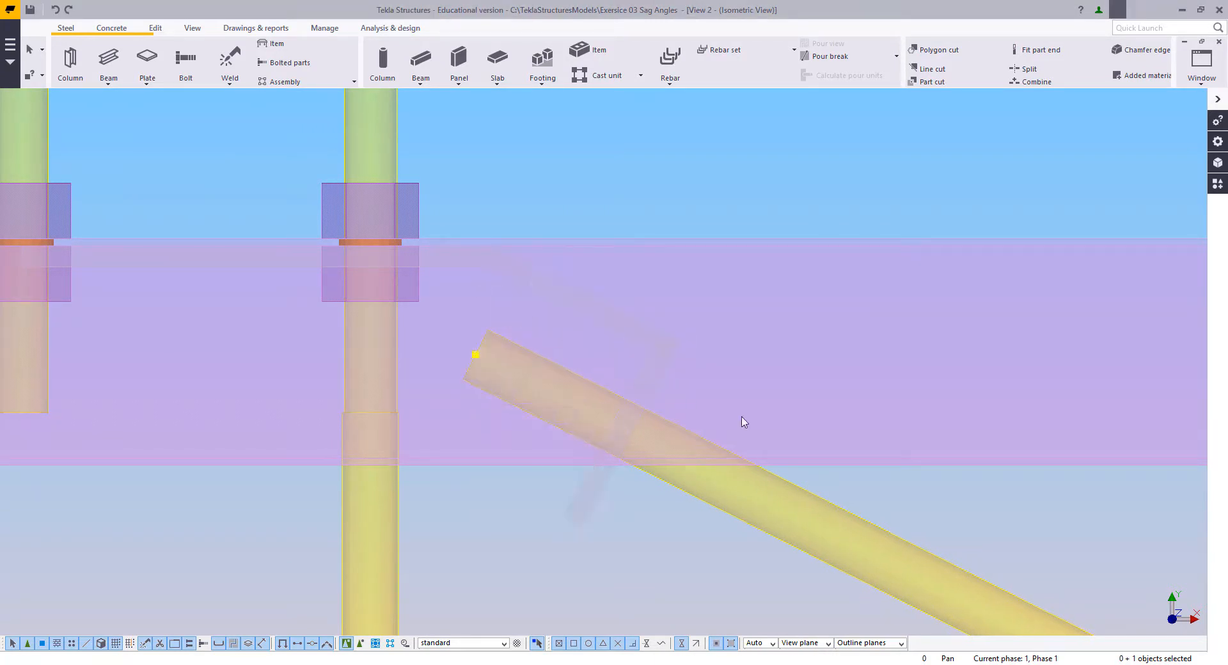
pyautogui.click(778, 392)
# Step: Delete the sloped and perpendicular cleat plates at the diagonal rod's upper end and the lower cleat's sloped plates near grid D
pyautogui.scroll(-10, 668, 364)
pyautogui.moveTo(959, 476); pyautogui.dragTo(623, 348, button='middle')
pyautogui.scroll(-1, 713, 478)
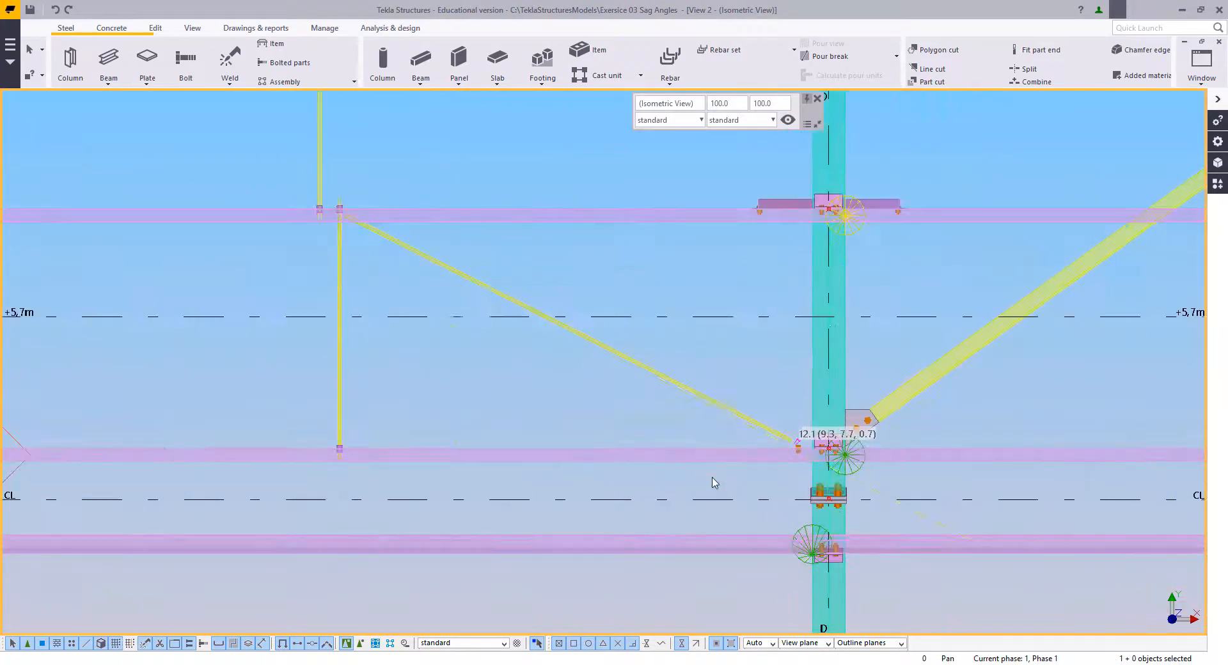
pyautogui.click(725, 416)
pyautogui.press('Delete')
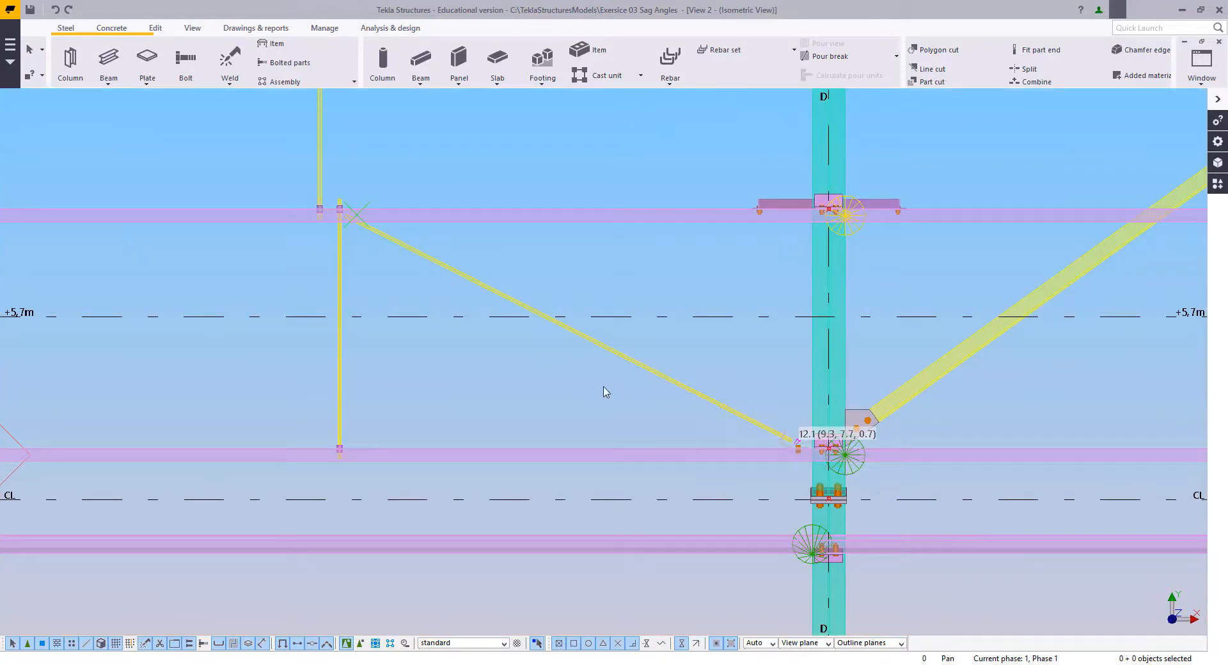
pyautogui.scroll(10, 532, 323)
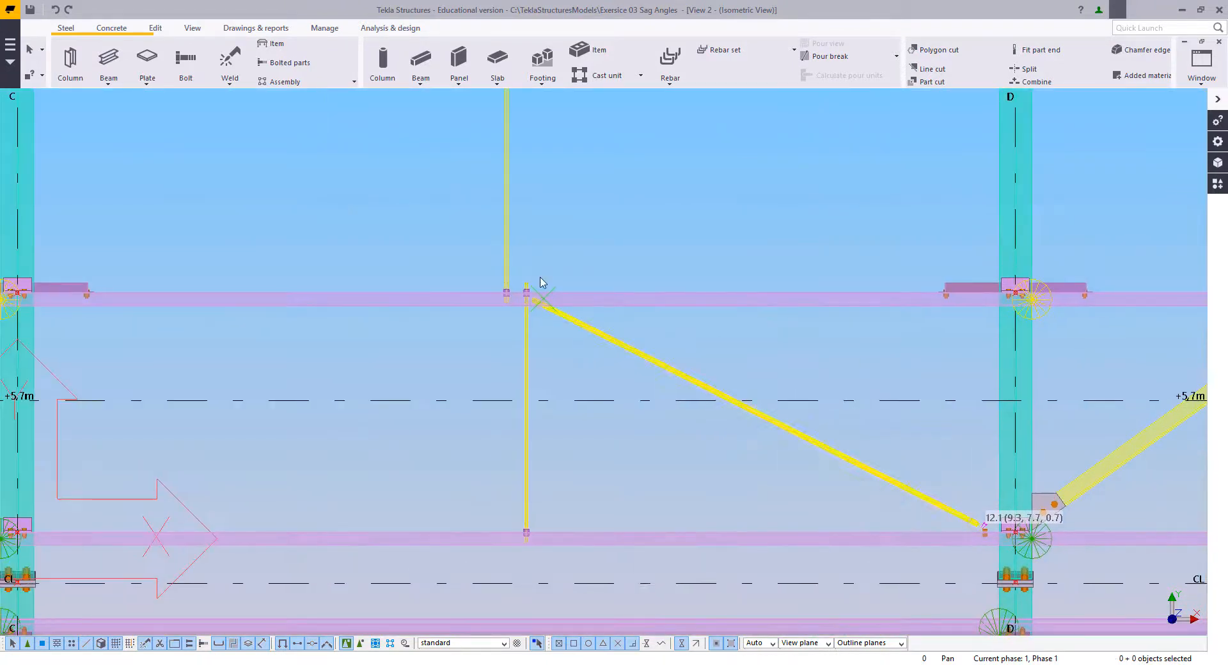
pyautogui.click(703, 366)
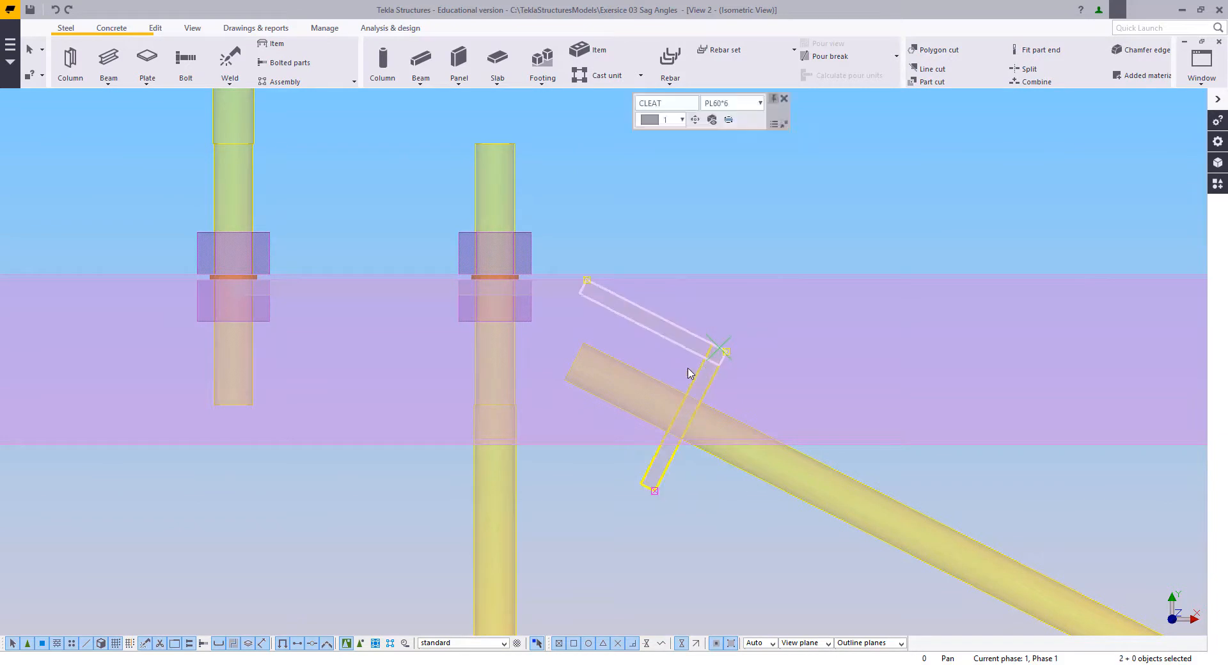
pyautogui.press('Delete')
pyautogui.scroll(-10, 562, 356)
pyautogui.scroll(10, 718, 484)
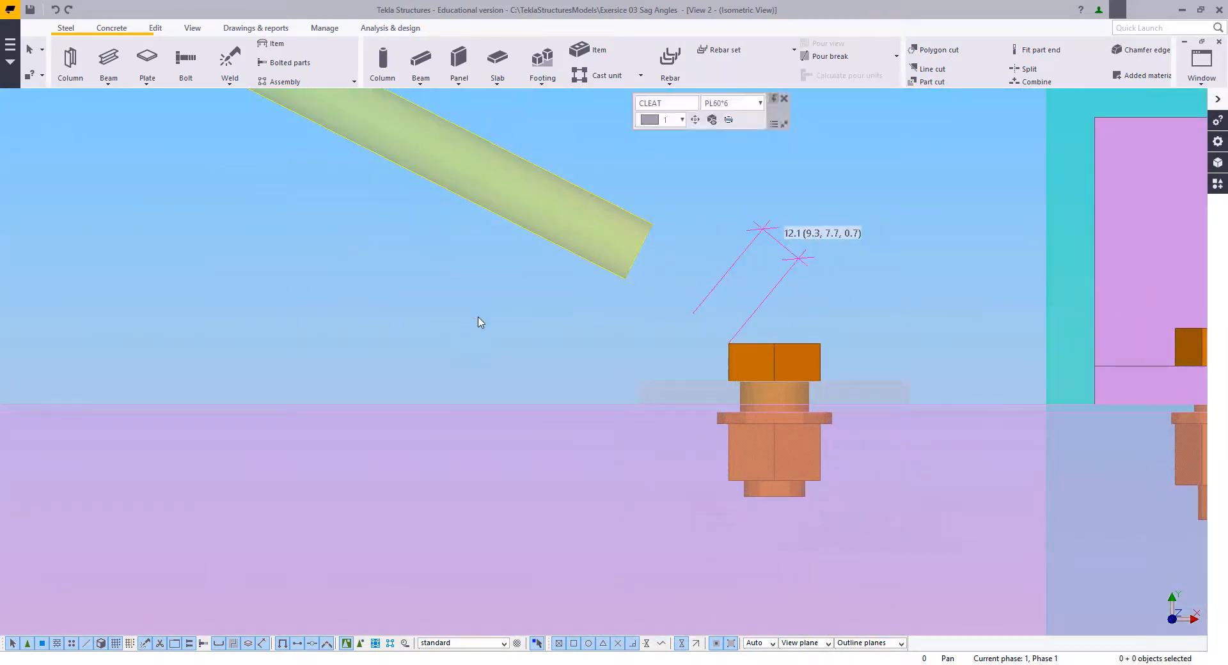
pyautogui.rightClick(452, 262)
pyautogui.click(472, 269)
# Step: Place a point on the lower cleat bolt's centreline at the lower purlin's edge
pyautogui.scroll(-1, 486, 297)
pyautogui.moveTo(486, 298); pyautogui.dragTo(470, 356, button='middle')
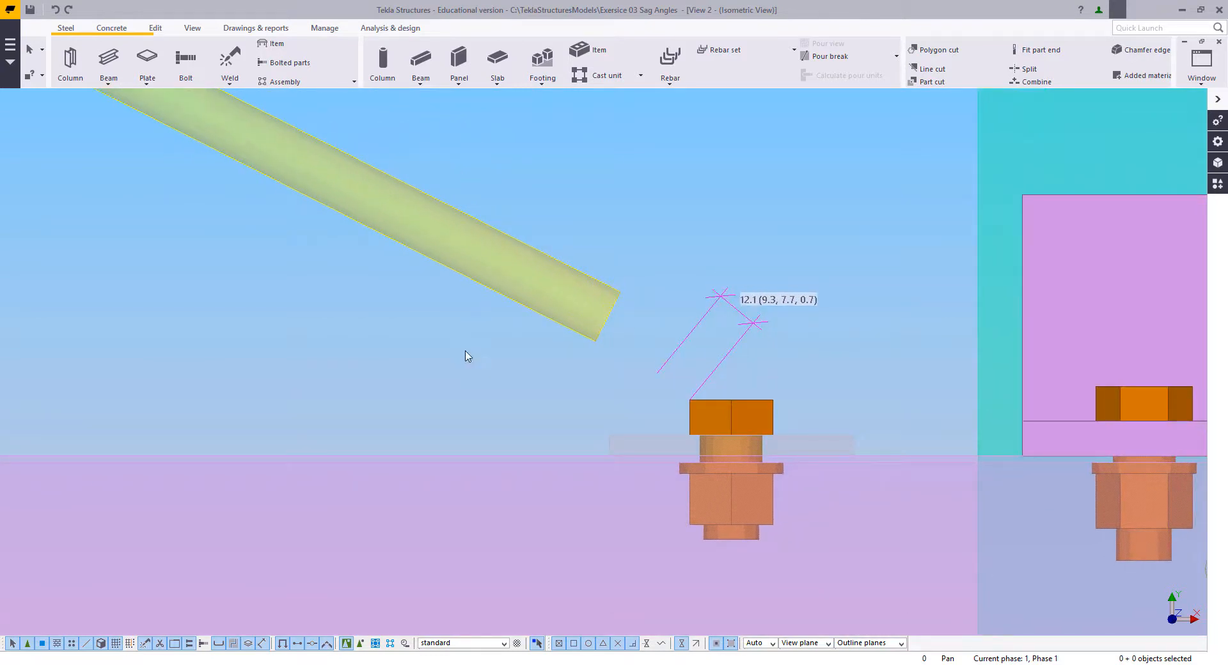
pyautogui.click(156, 28)
pyautogui.click(724, 71)
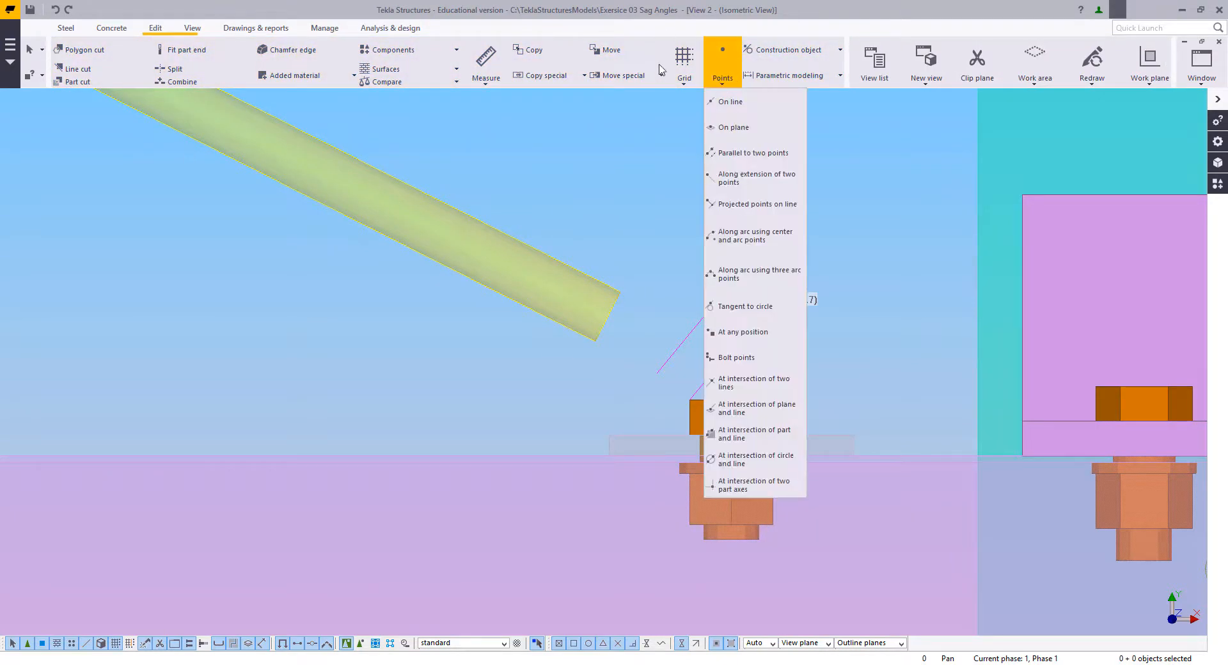
pyautogui.click(723, 332)
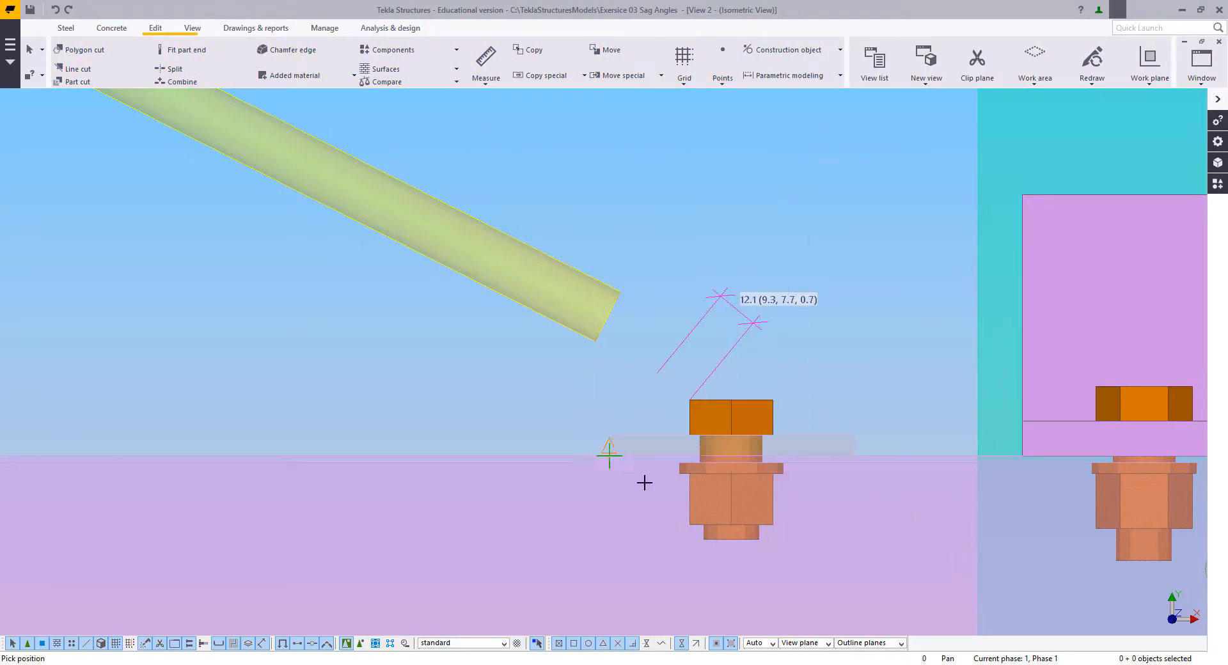
pyautogui.rightClick(451, 366)
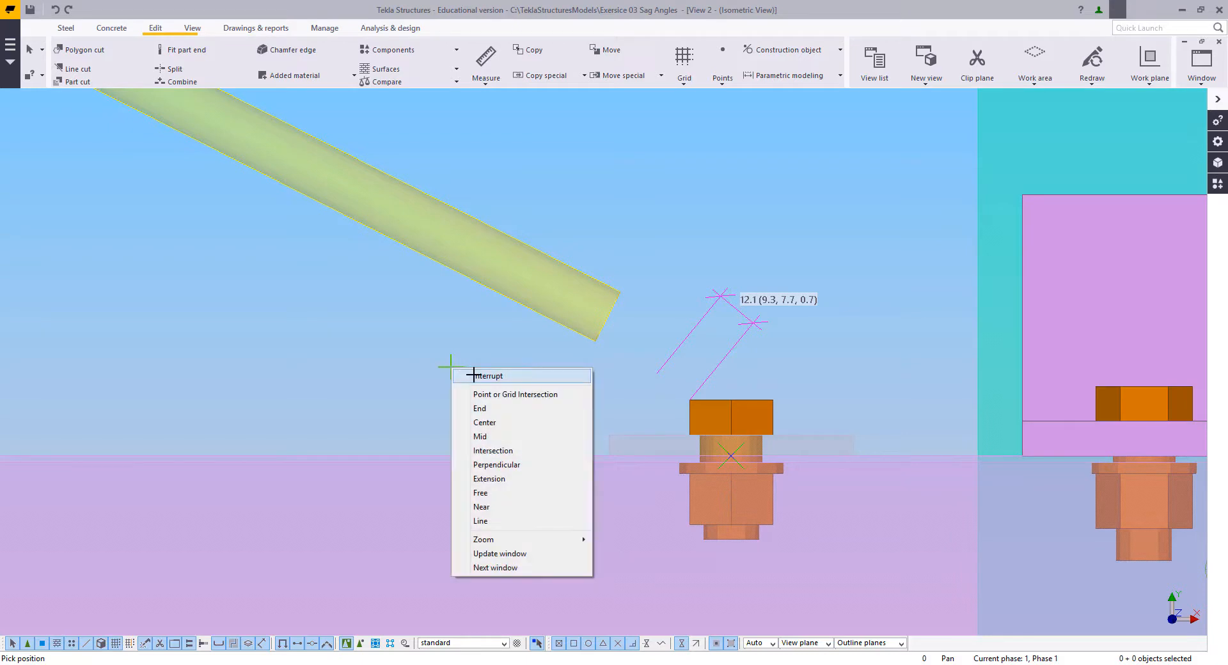
pyautogui.click(480, 376)
# Step: Delete the lower cleat's horizontal plate together with its bolt
pyautogui.click(658, 448)
pyautogui.press('Delete')
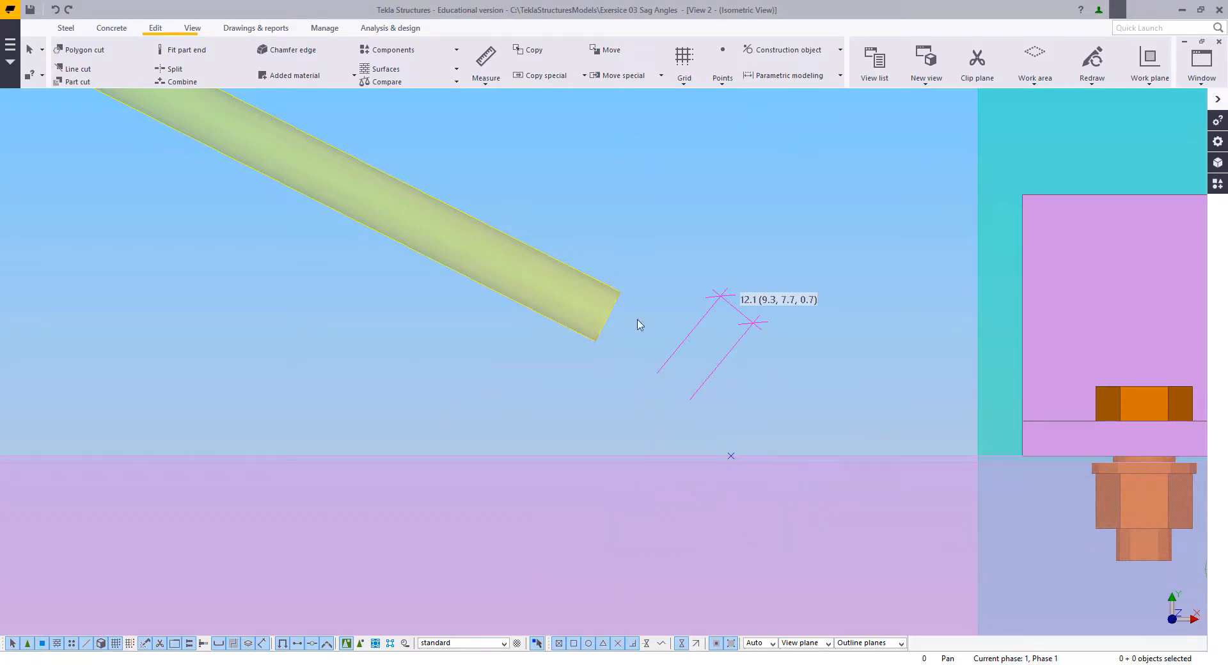
pyautogui.scroll(1, 609, 83)
pyautogui.rightClick(630, 126)
pyautogui.click(662, 138)
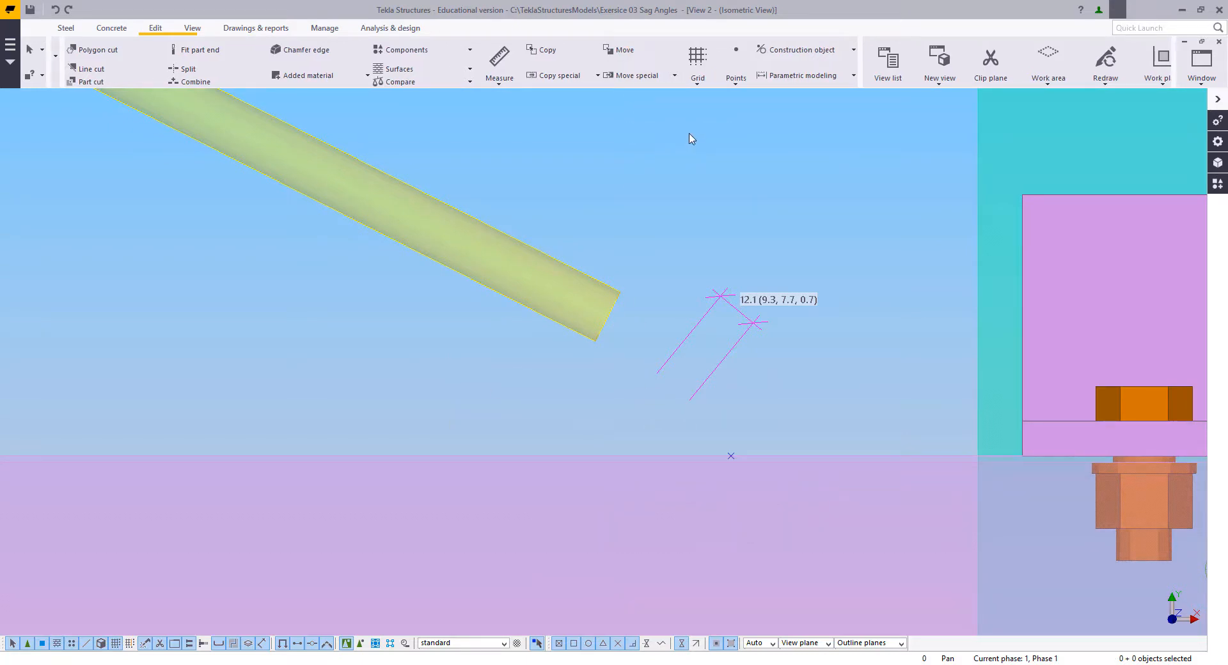
pyautogui.moveTo(726, 185); pyautogui.dragTo(756, 263, button='middle')
# Step: Draw a construction line along the diagonal rod's centreline from its lower end centre to its upper end centre
pyautogui.click(794, 48)
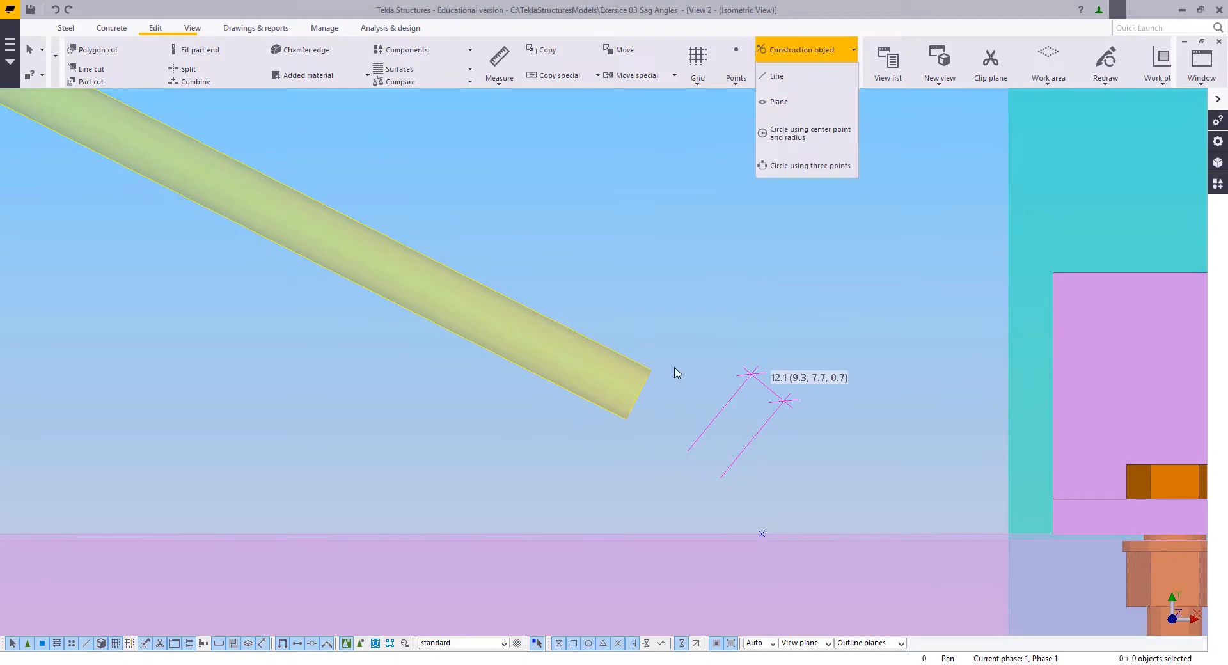
pyautogui.click(777, 75)
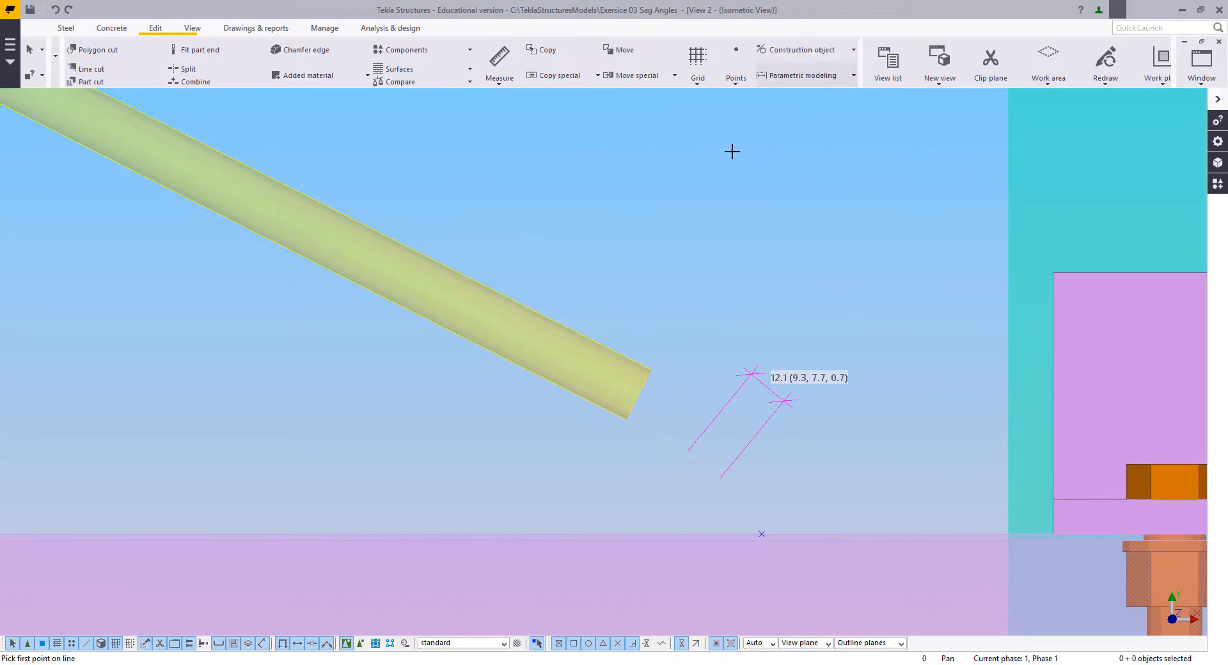
pyautogui.click(635, 399)
pyautogui.scroll(-3, 737, 472)
pyautogui.scroll(-6, 836, 515)
pyautogui.moveTo(403, 315); pyautogui.dragTo(871, 556, button='middle')
pyautogui.moveTo(347, 307); pyautogui.dragTo(822, 614, button='middle')
pyautogui.scroll(3, 552, 450)
pyautogui.scroll(3, 552, 450)
pyautogui.click(636, 447)
# Step: Draw a construction line across the diagonal rod's upper end face through its two corners
pyautogui.scroll(-4, 614, 516)
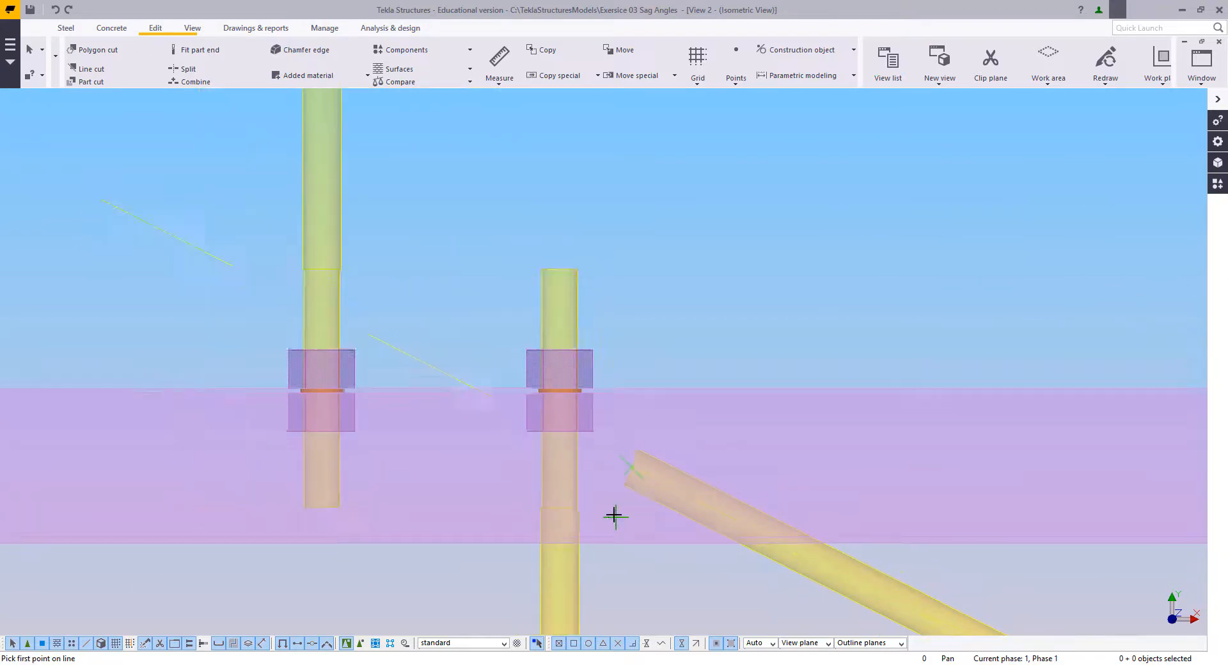
pyautogui.scroll(-2, 351, 293)
pyautogui.moveTo(301, 246); pyautogui.dragTo(485, 348, button='middle')
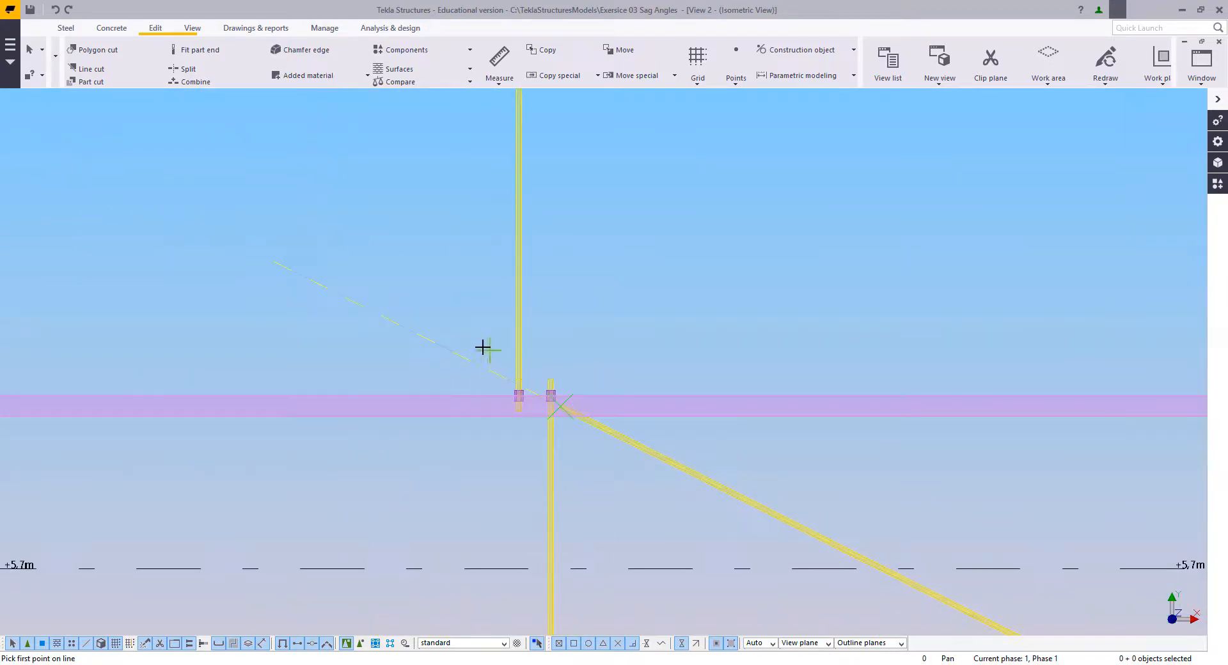
pyautogui.scroll(4, 494, 376)
pyautogui.scroll(4, 699, 470)
pyautogui.moveTo(655, 449); pyautogui.dragTo(565, 402, button='middle')
pyautogui.scroll(2, 565, 401)
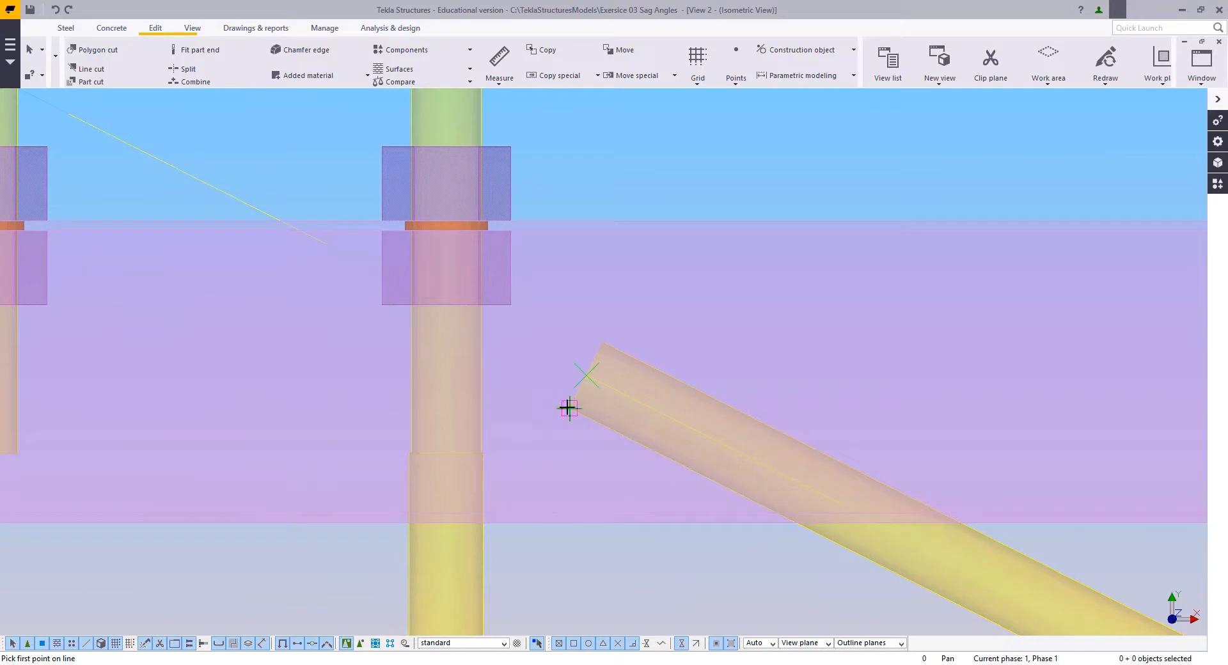
pyautogui.press('Escape')
# Step: Copy the construction line across the rod's upper end 50 mm down along the diagonal rod
pyautogui.click(627, 293)
pyautogui.rightClick(594, 272)
pyautogui.click(616, 330)
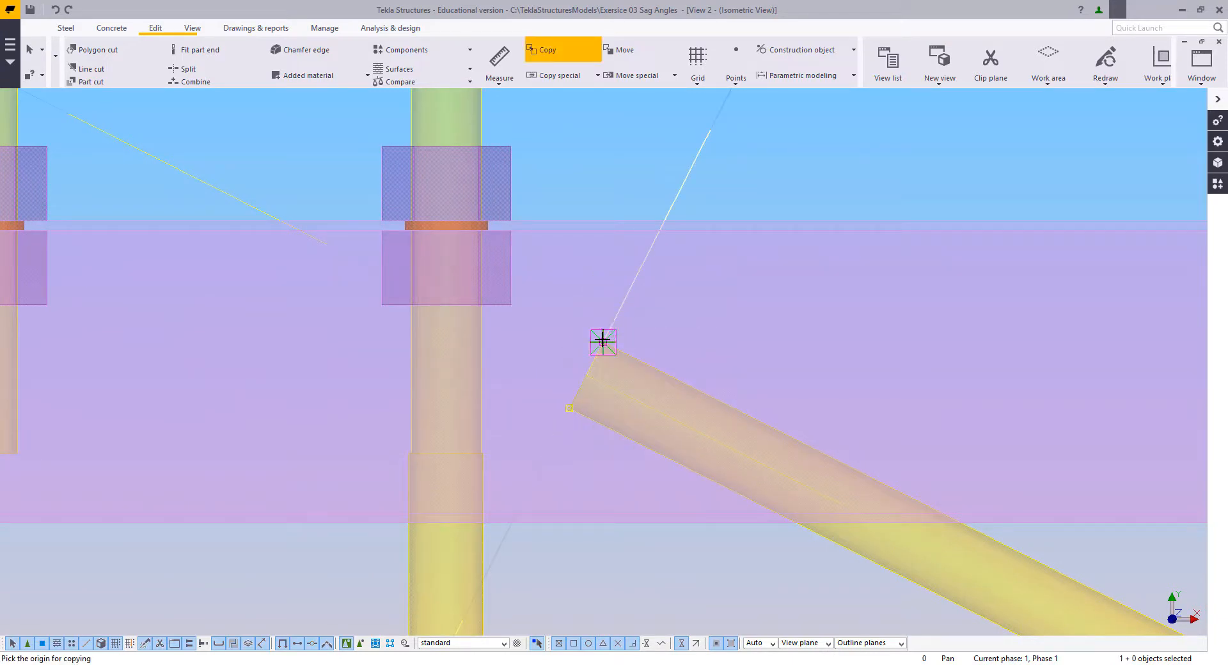
pyautogui.click(603, 342)
pyautogui.write('50')
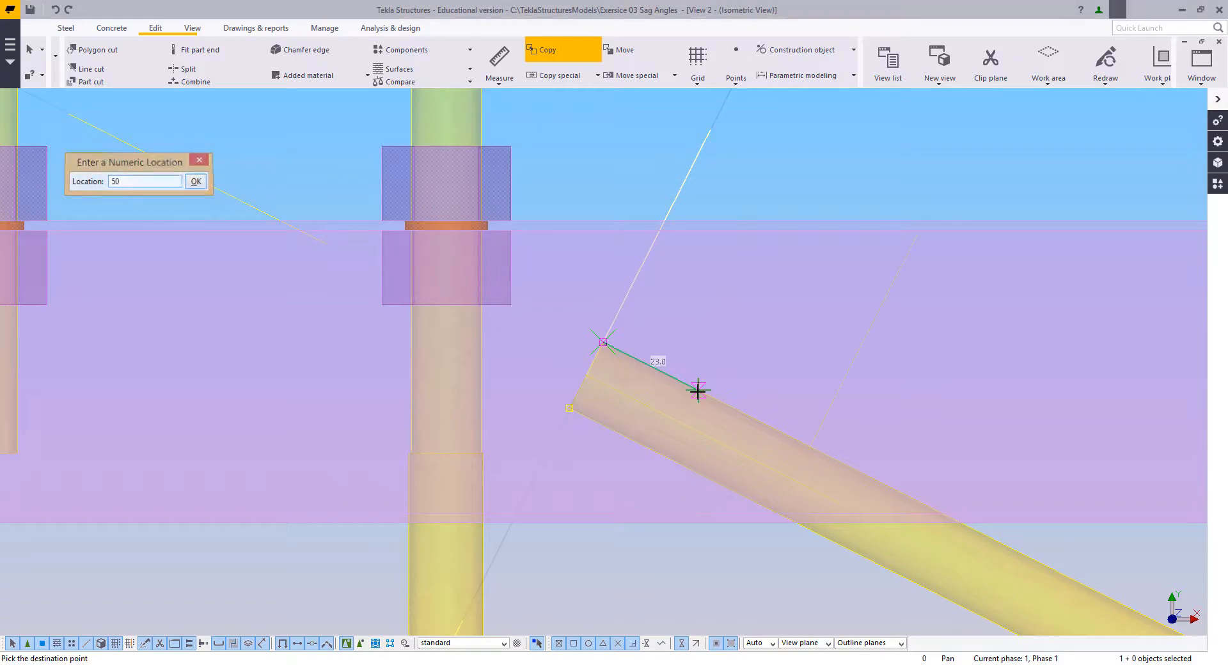
pyautogui.press('Return')
pyautogui.rightClick(623, 319)
pyautogui.click(647, 327)
# Step: Copy the second cross construction line farther down the diagonal rod by the spacing between the first two lines
pyautogui.moveTo(919, 447); pyautogui.dragTo(786, 386, button='middle')
pyautogui.rightClick(670, 321)
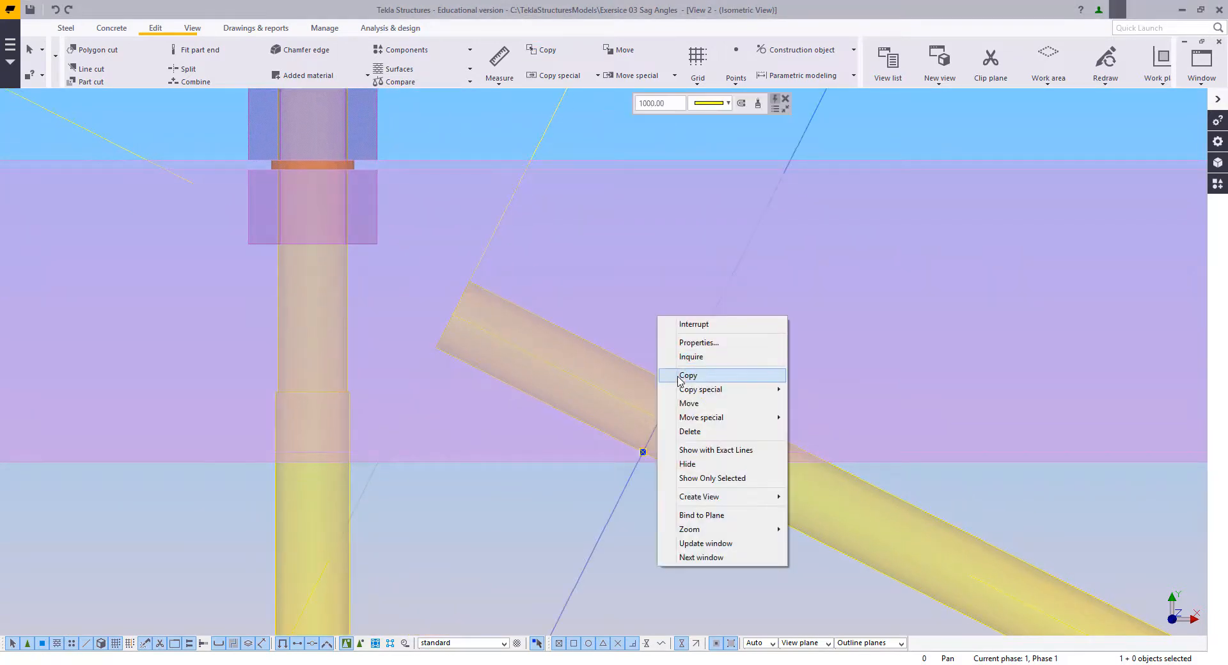
pyautogui.click(690, 376)
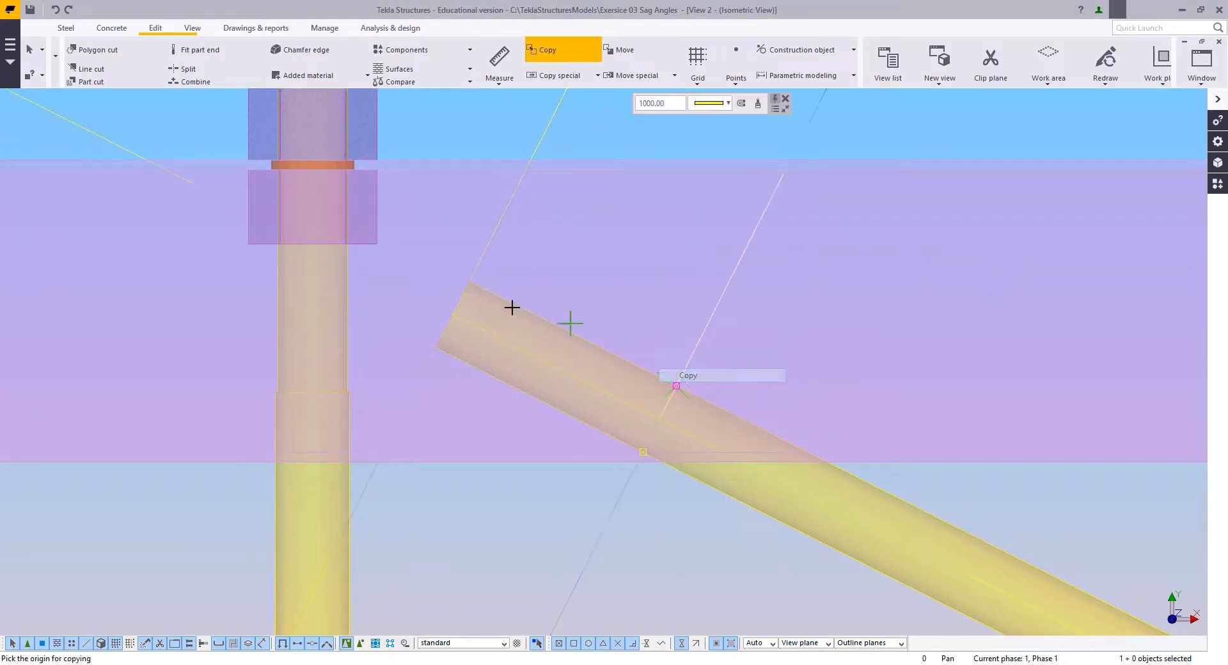
pyautogui.click(486, 250)
pyautogui.click(696, 354)
pyautogui.rightClick(578, 180)
pyautogui.click(591, 190)
pyautogui.scroll(-3, 672, 371)
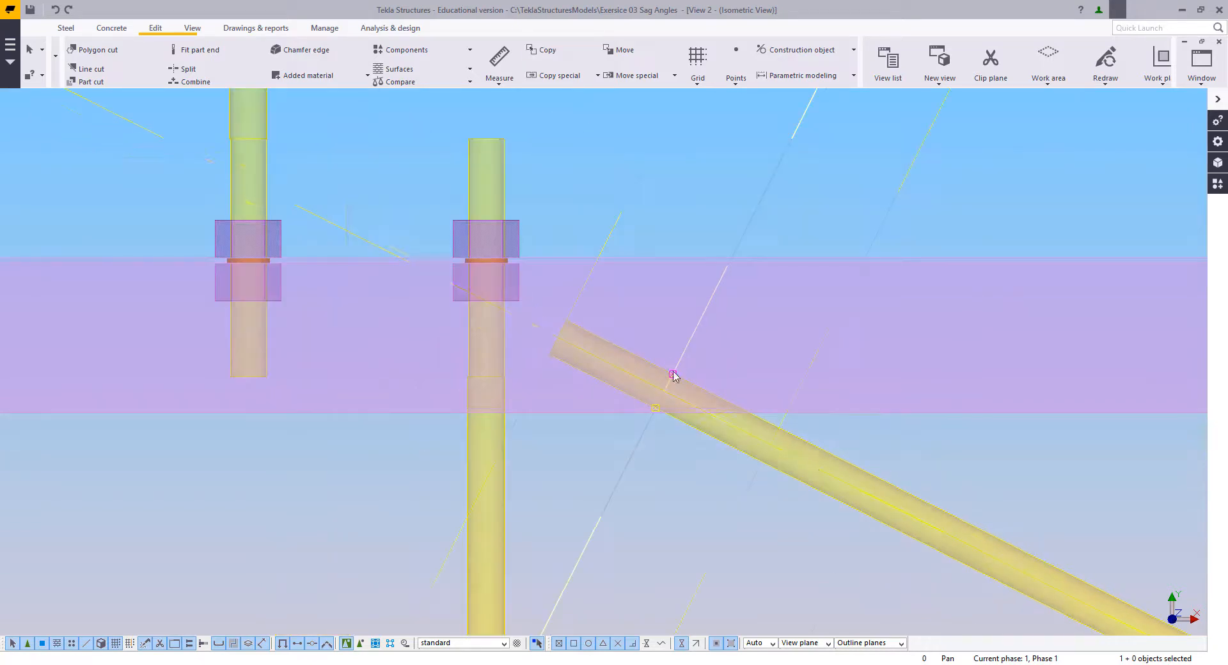
# Step: Copy the three cross construction lines from the diagonal rod's upper end to its lower end, aligning the third line with the end face corner
pyautogui.moveTo(783, 430); pyautogui.dragTo(708, 525, button='middle')
pyautogui.scroll(-2, 750, 441)
pyautogui.moveTo(828, 375); pyautogui.dragTo(588, 260)
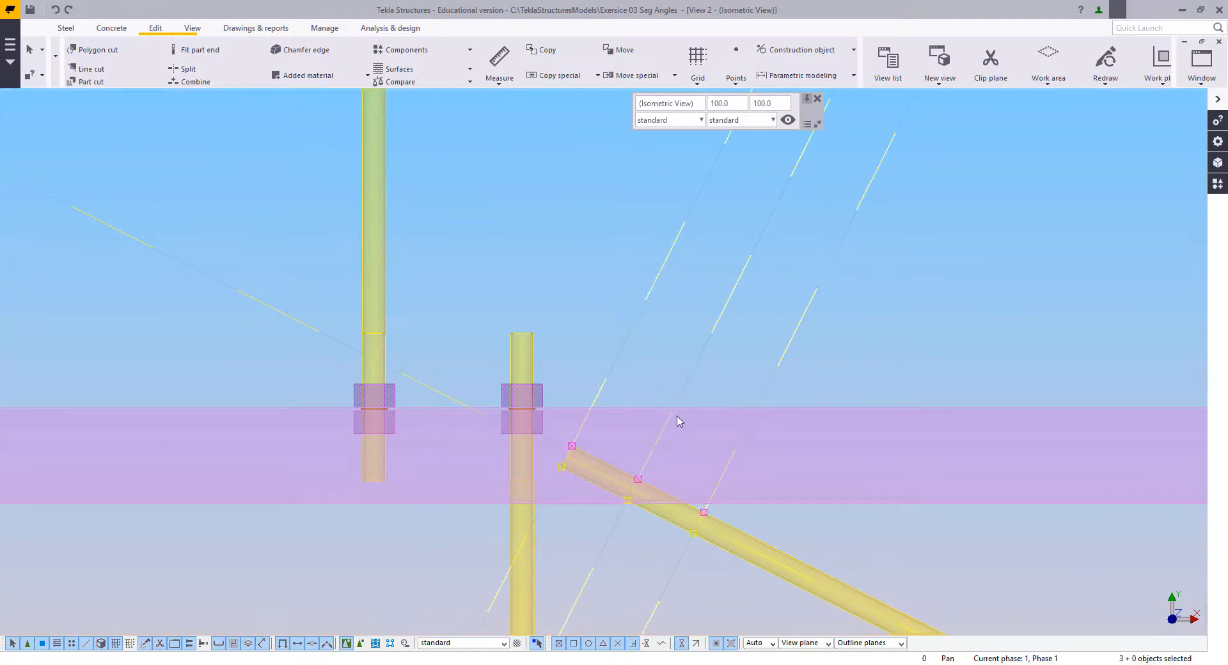
pyautogui.scroll(-3, 677, 422)
pyautogui.moveTo(677, 422); pyautogui.dragTo(614, 325, button='middle')
pyautogui.scroll(1, 579, 285)
pyautogui.rightClick(577, 258)
pyautogui.click(604, 283)
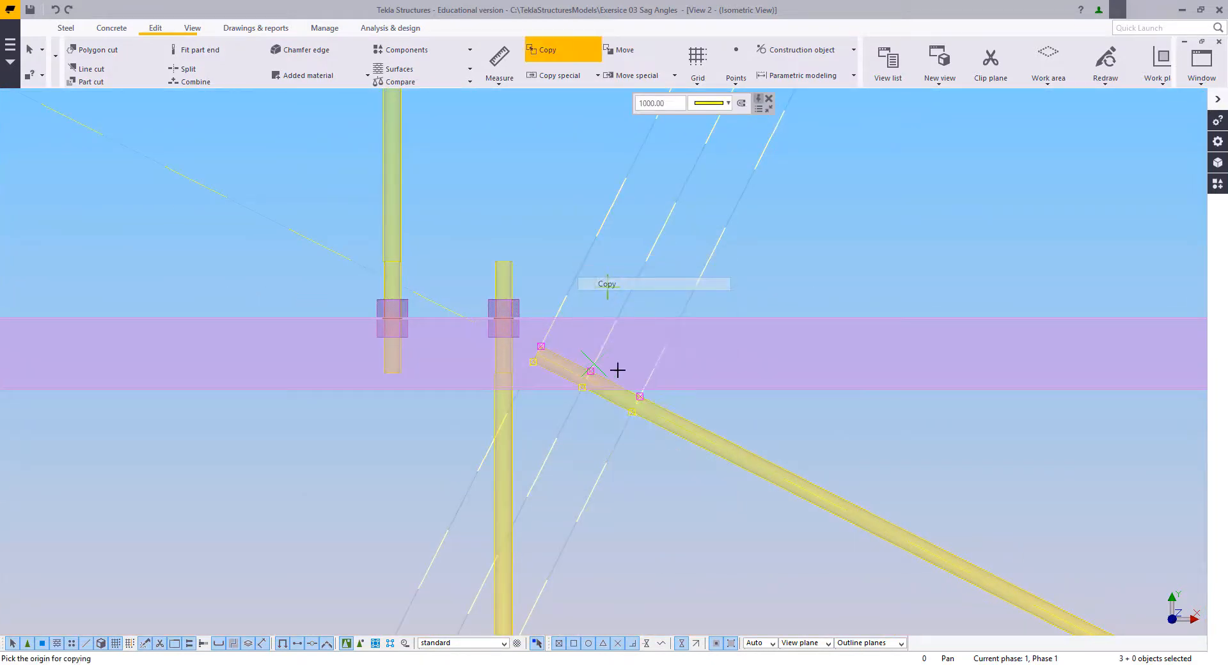
pyautogui.click(639, 397)
pyautogui.scroll(-3, 640, 398)
pyautogui.moveTo(845, 486); pyautogui.dragTo(359, 348, button='middle')
pyautogui.moveTo(800, 512); pyautogui.dragTo(512, 356, button='middle')
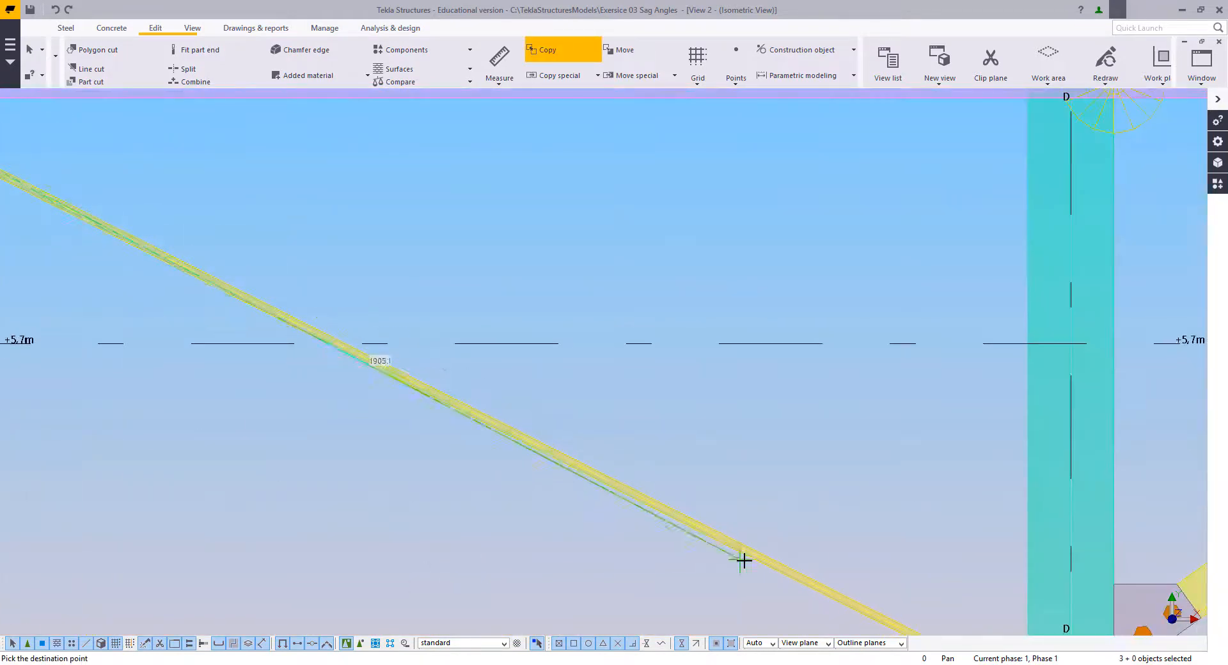
pyautogui.scroll(3, 743, 562)
pyautogui.moveTo(743, 562); pyautogui.dragTo(294, 197, button='middle')
pyautogui.scroll(2, 775, 434)
pyautogui.scroll(2, 721, 349)
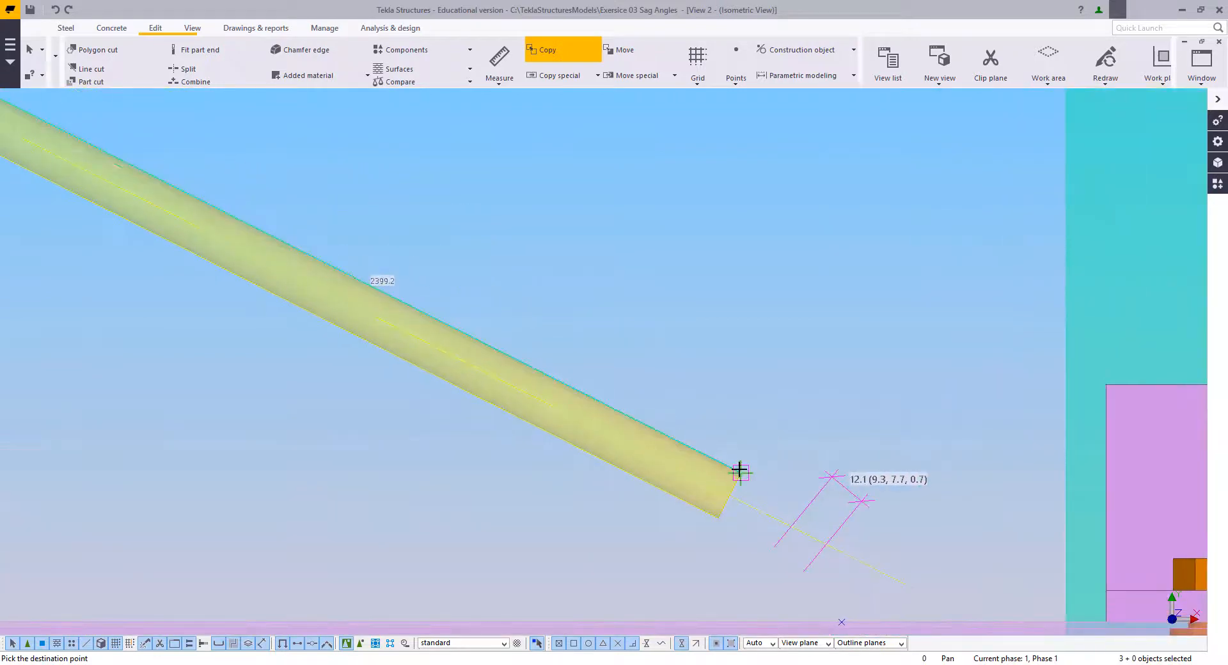
pyautogui.click(691, 334)
# Step: Begin copying the diagonal rod's centreline construction line, taking the origin on the cross line at the rod's lower end
pyautogui.scroll(-3, 713, 368)
pyautogui.moveTo(713, 368); pyautogui.dragTo(626, 301, button='middle')
pyautogui.scroll(2, 559, 378)
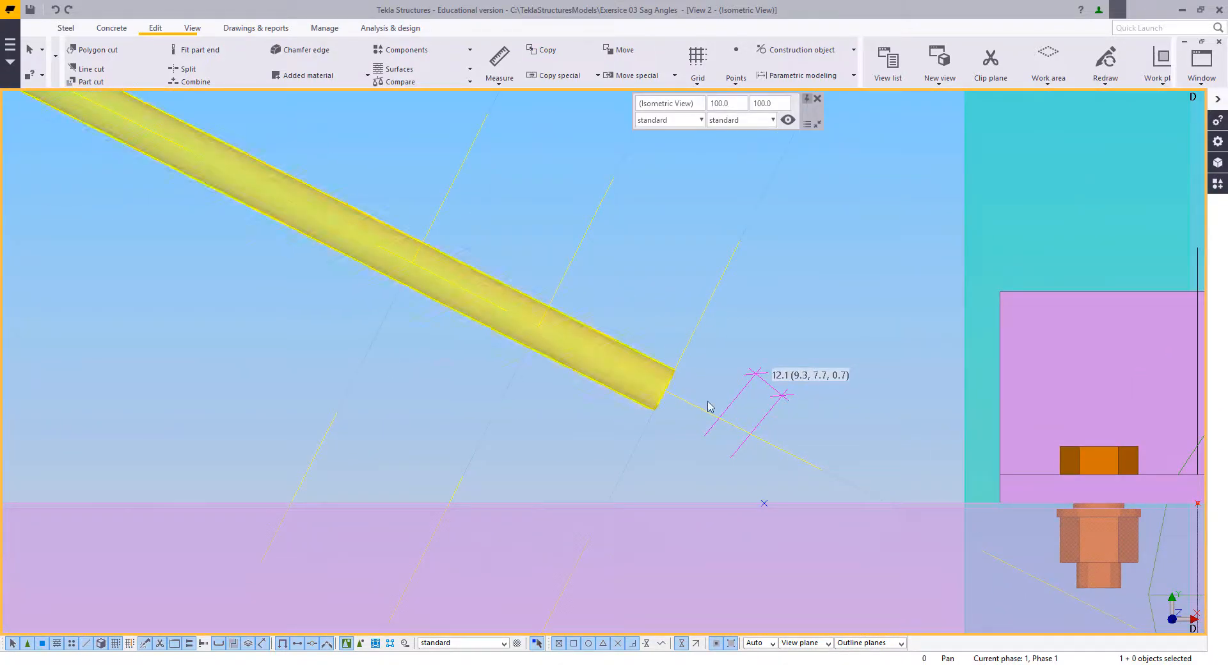
pyautogui.rightClick(701, 276)
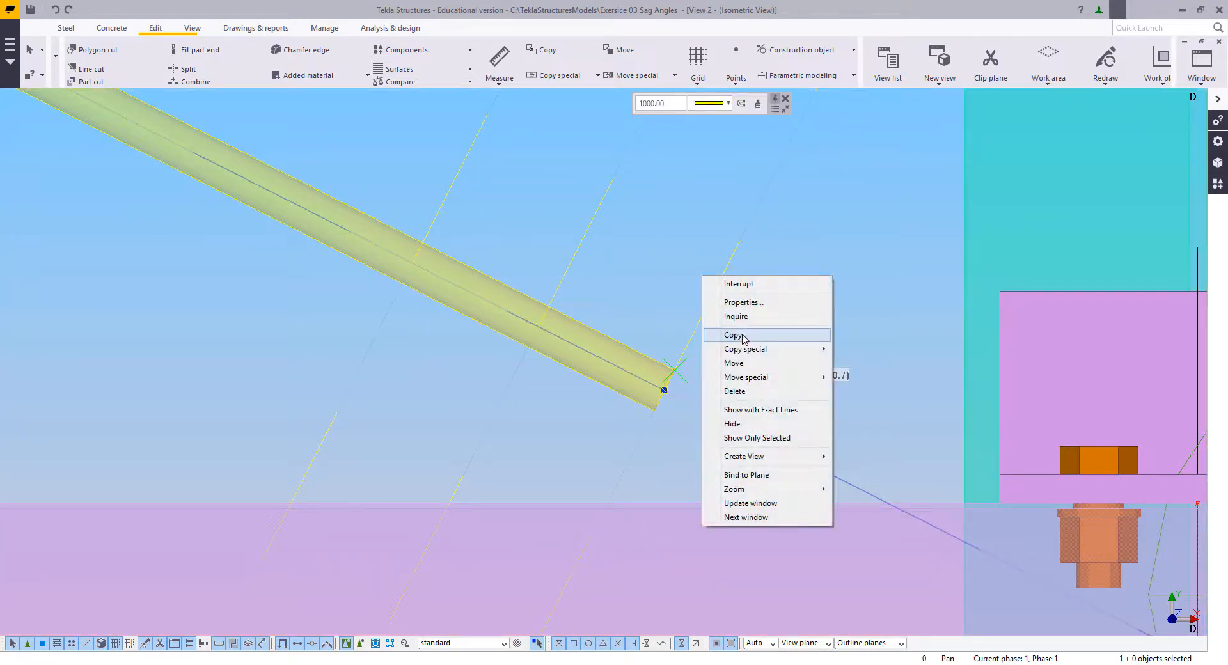
pyautogui.click(710, 332)
pyautogui.click(744, 237)
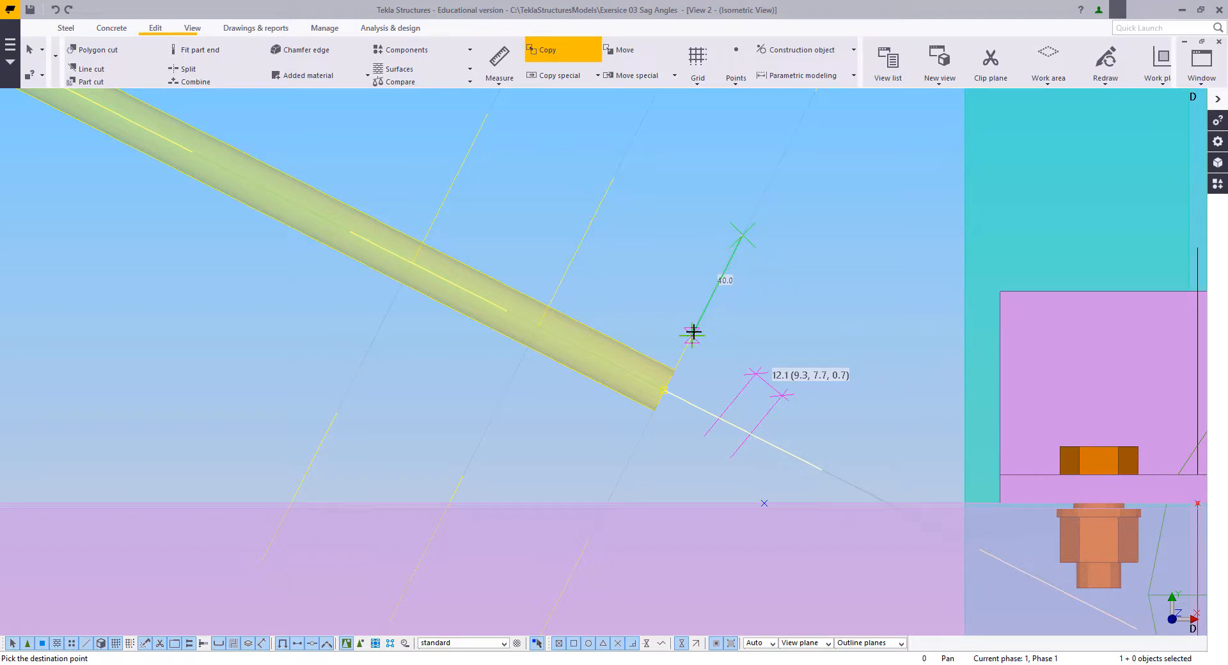
# Step: Copy the diagonal rod's centreline construction line 30 mm to each side along the cross line at the rod's lower end
pyautogui.write('40')
pyautogui.press('Return')
pyautogui.rightClick(664, 241)
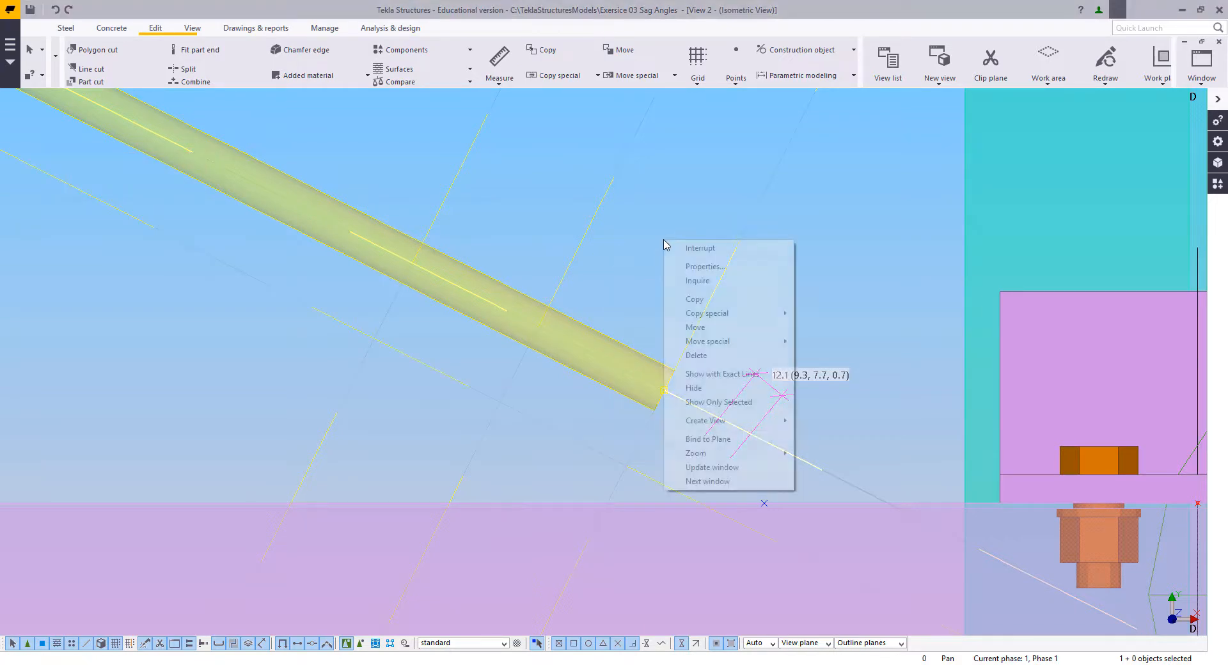
pyautogui.click(689, 299)
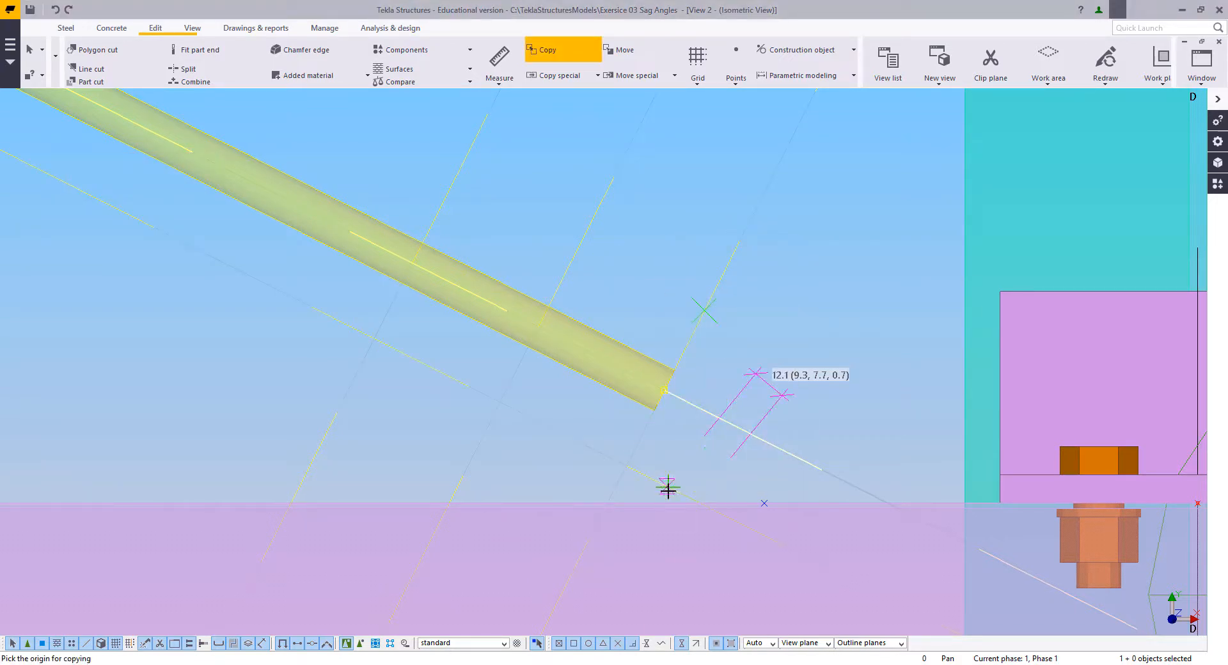
pyautogui.click(668, 488)
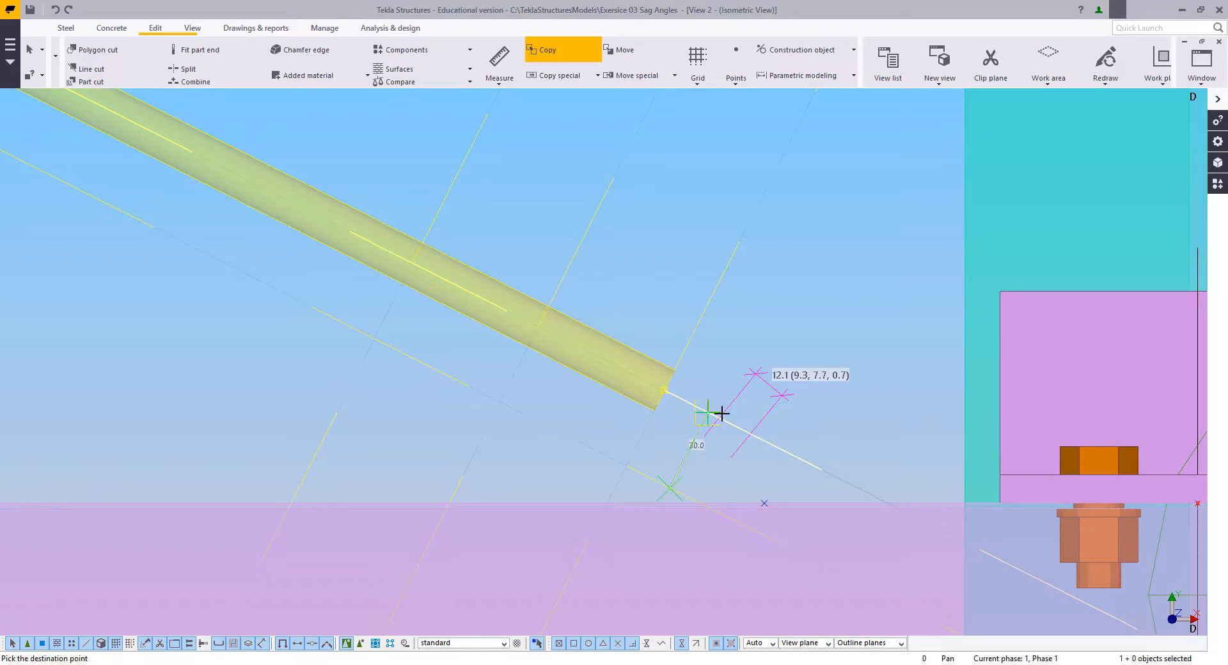
pyautogui.write('30')
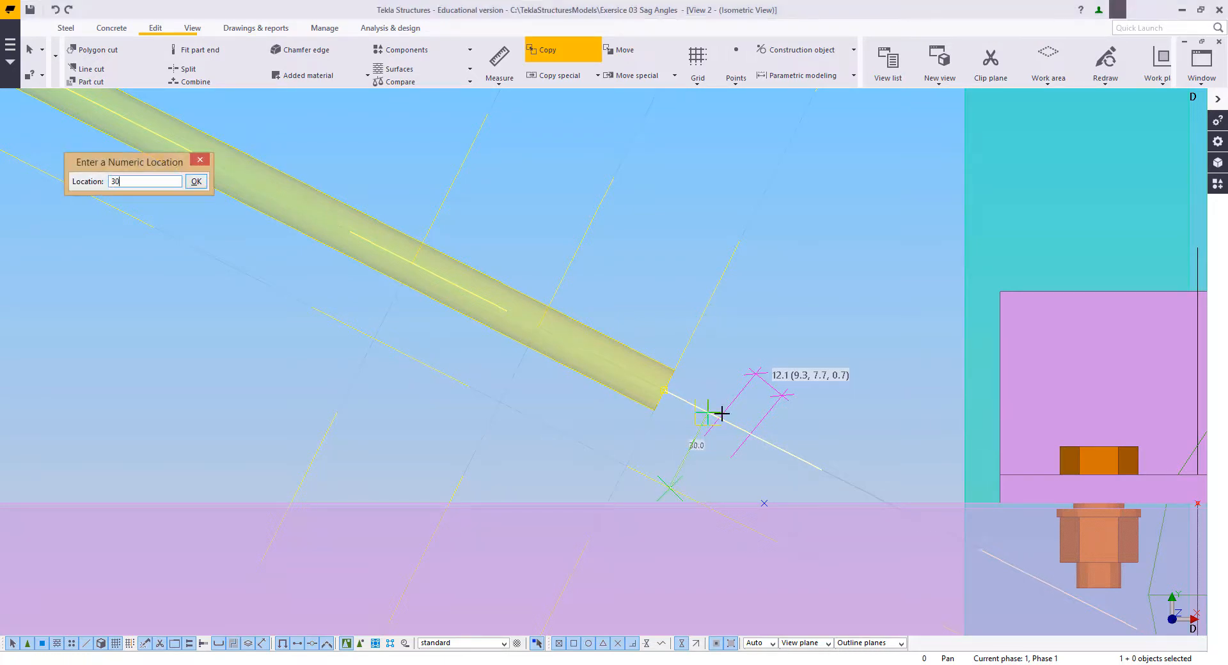
pyautogui.press('Return')
pyautogui.rightClick(762, 256)
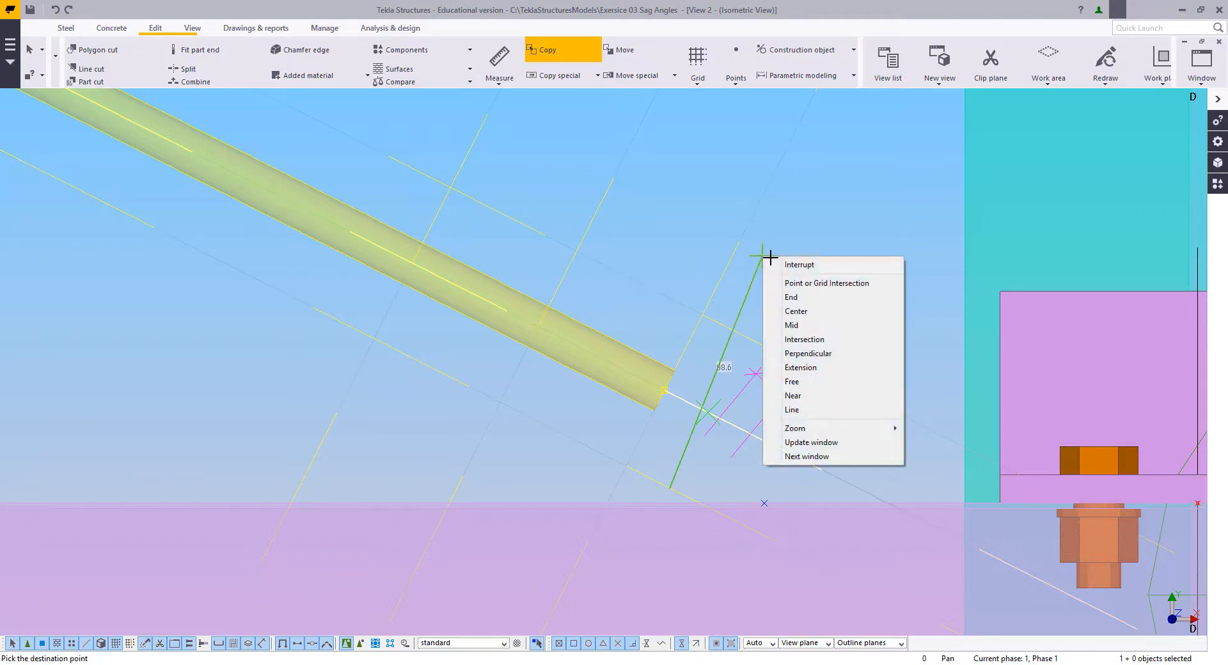
pyautogui.click(810, 265)
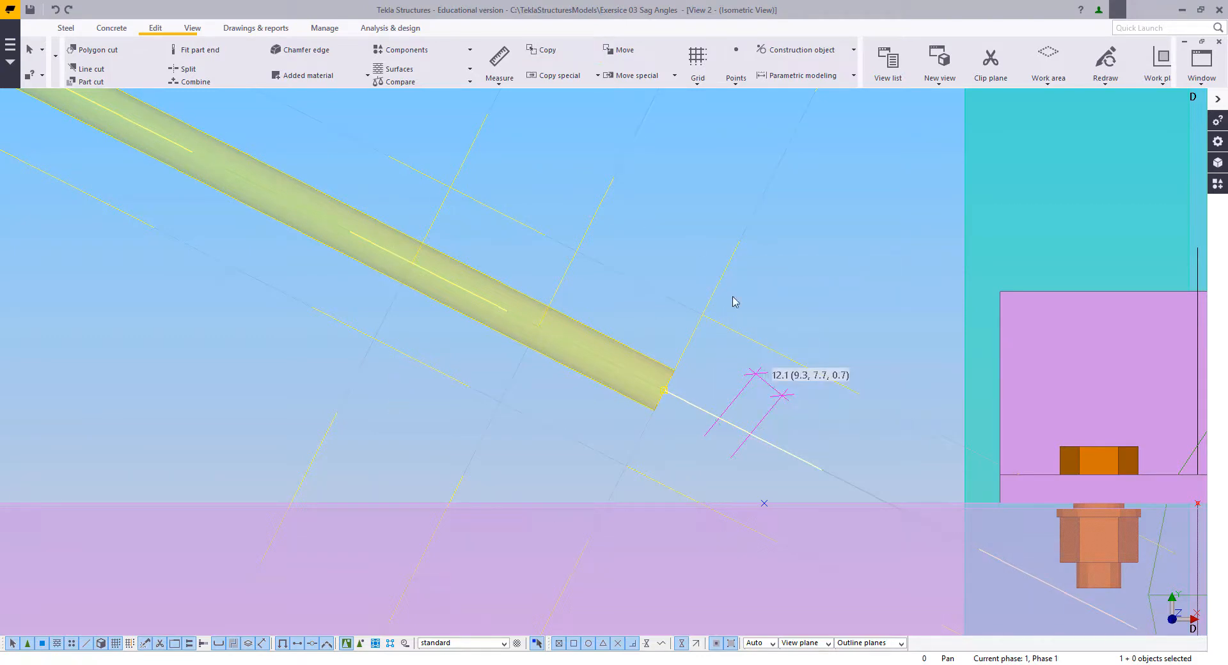
# Step: Redraw the view to clear the temporary measurement beside the diagonal rod's lower end
pyautogui.click(795, 323)
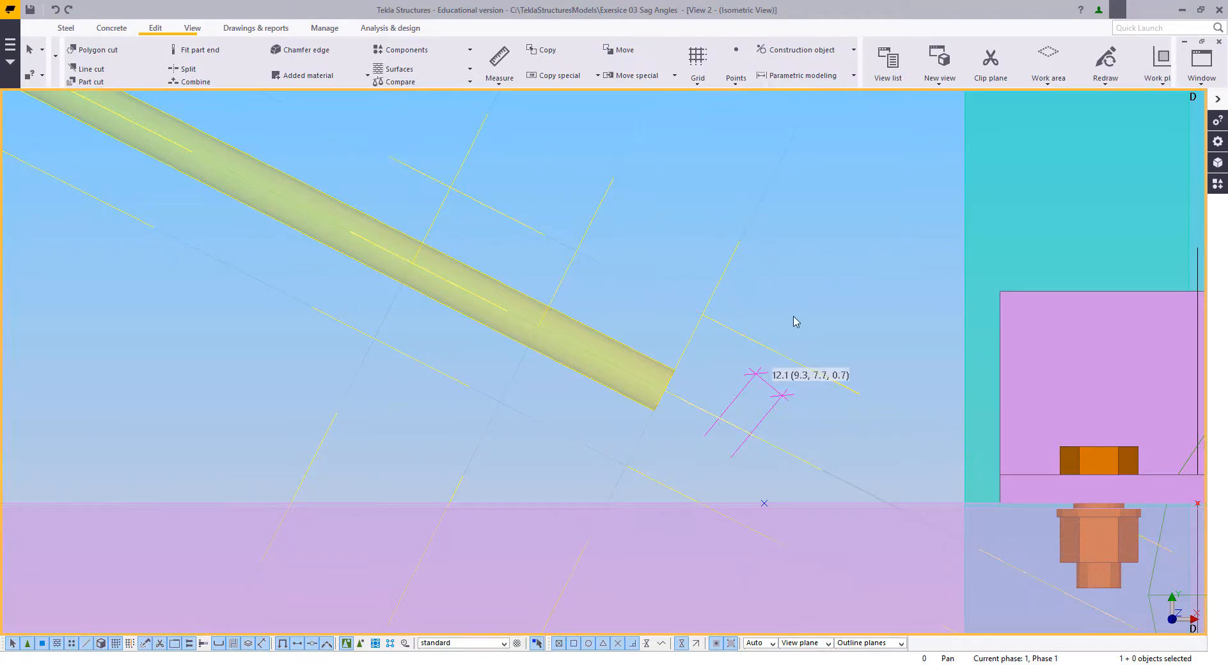
pyautogui.rightClick(795, 322)
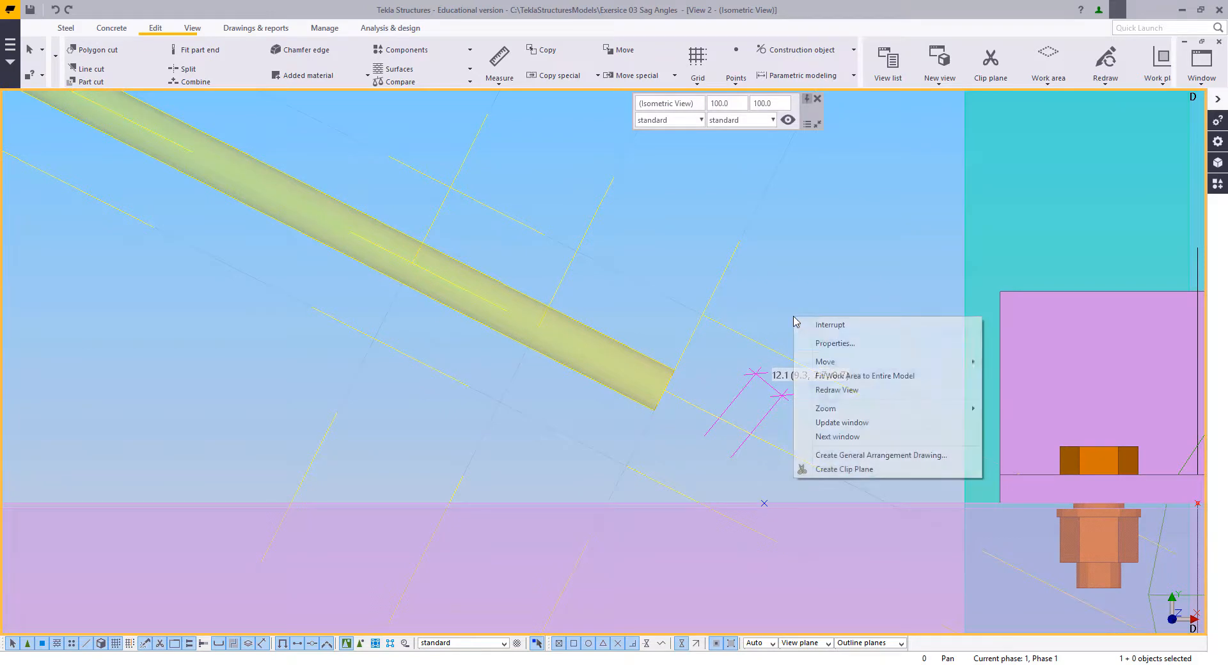
pyautogui.click(825, 388)
pyautogui.moveTo(801, 401); pyautogui.dragTo(758, 387, button='middle')
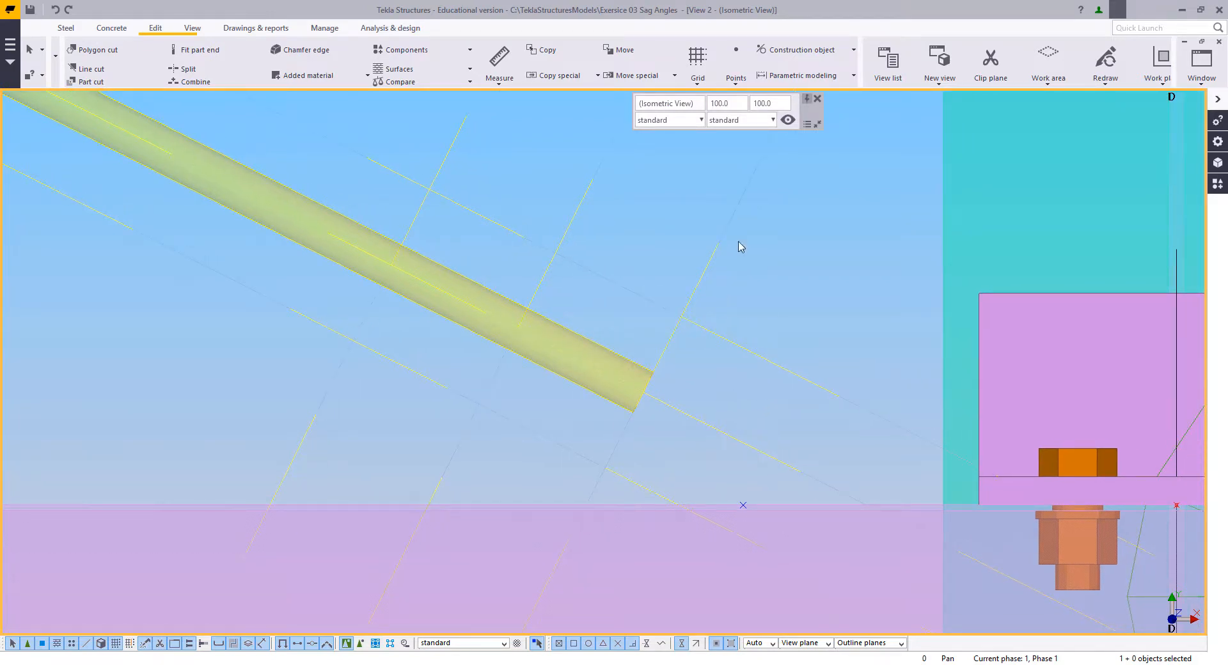
pyautogui.moveTo(740, 247); pyautogui.dragTo(696, 313, button='middle')
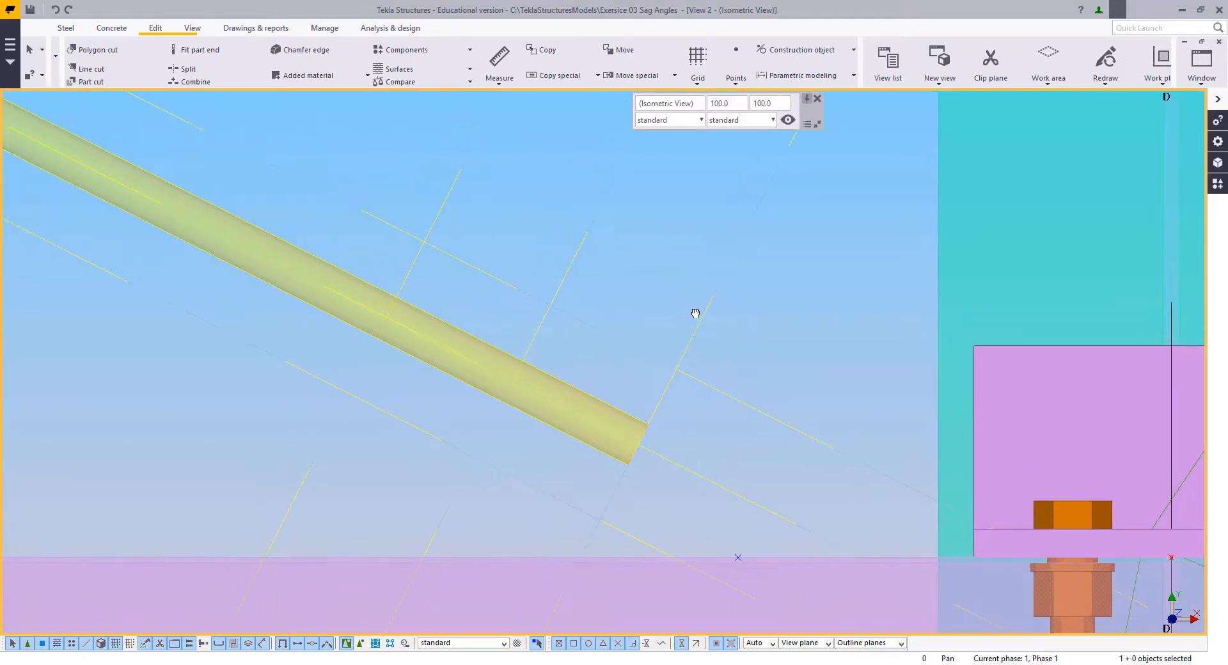
pyautogui.moveTo(511, 397); pyautogui.dragTo(523, 382, button='middle')
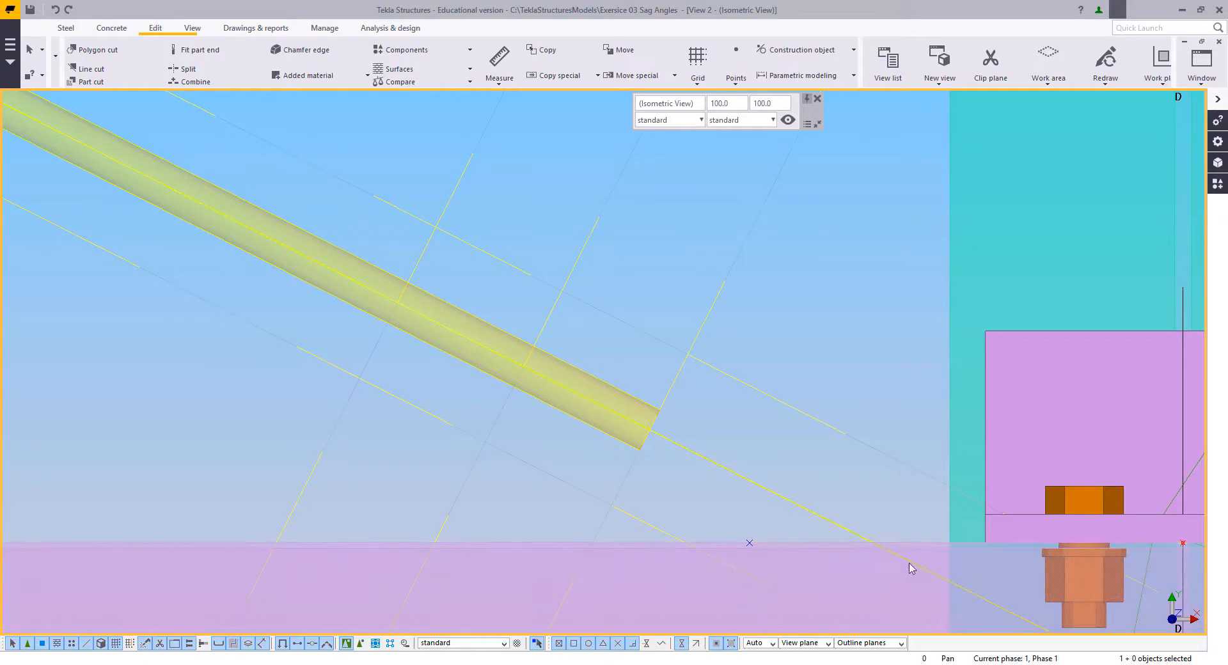
pyautogui.moveTo(688, 531); pyautogui.dragTo(637, 449, button='middle')
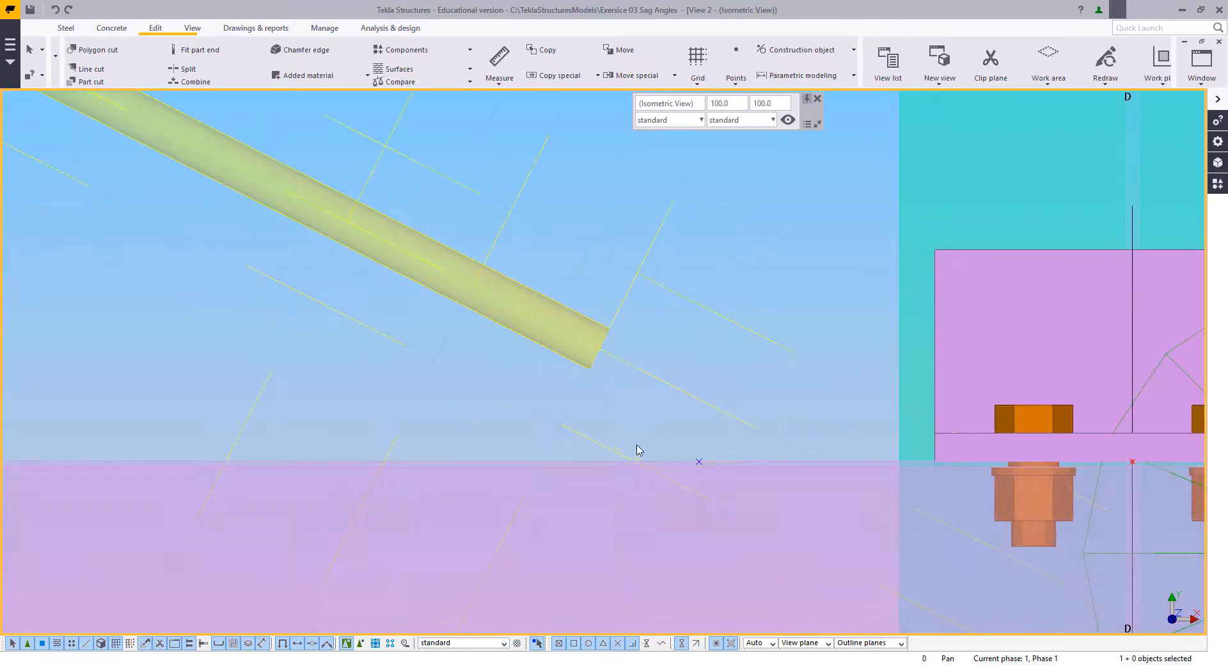
pyautogui.rightClick(733, 320)
pyautogui.click(761, 377)
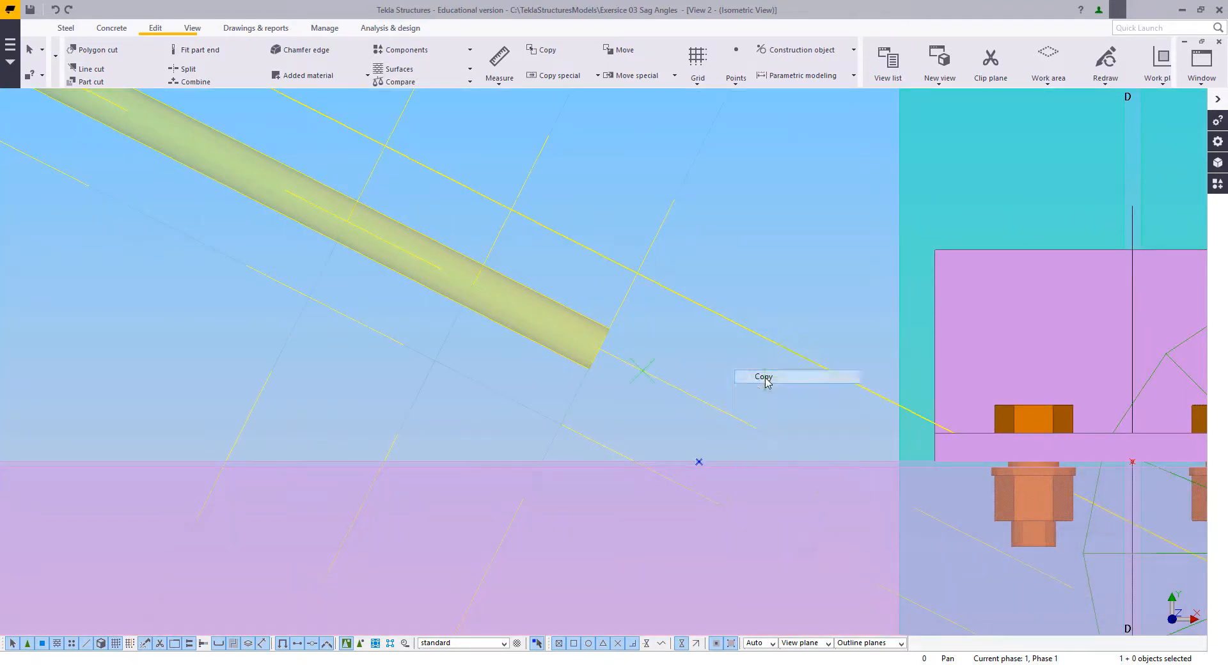
pyautogui.rightClick(667, 385)
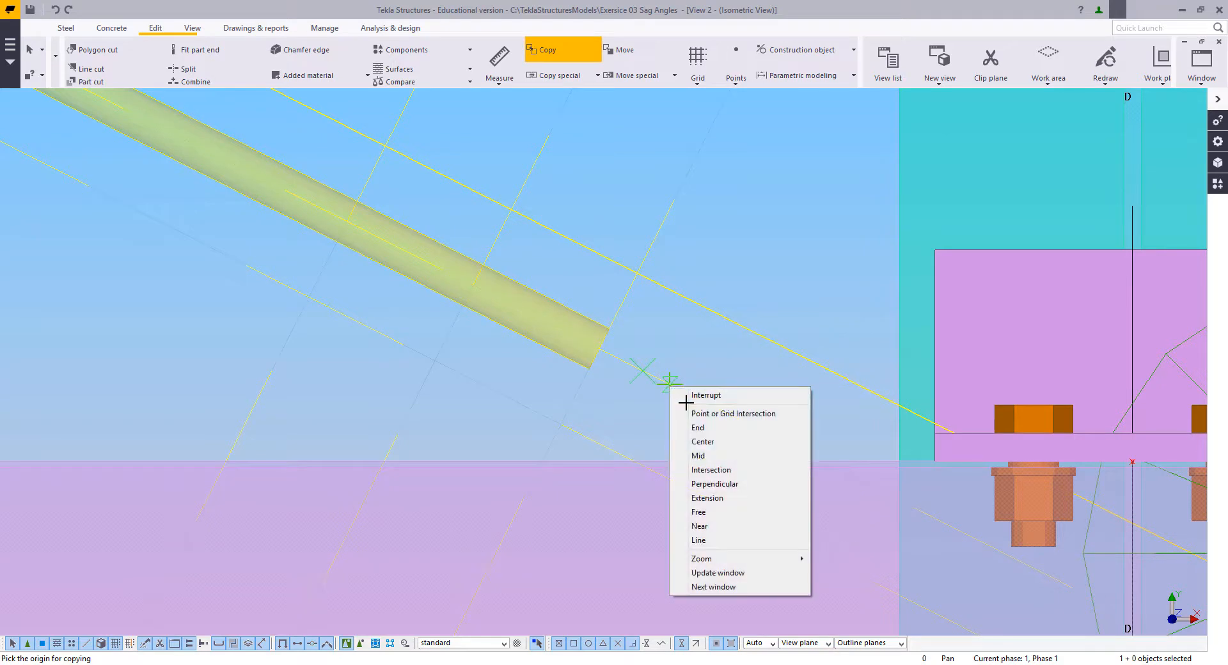
pyautogui.click(685, 399)
# Step: Move the construction point on the pink section's upper edge to that edge's intersection with the construction line below the rod
pyautogui.rightClick(693, 391)
pyautogui.click(723, 478)
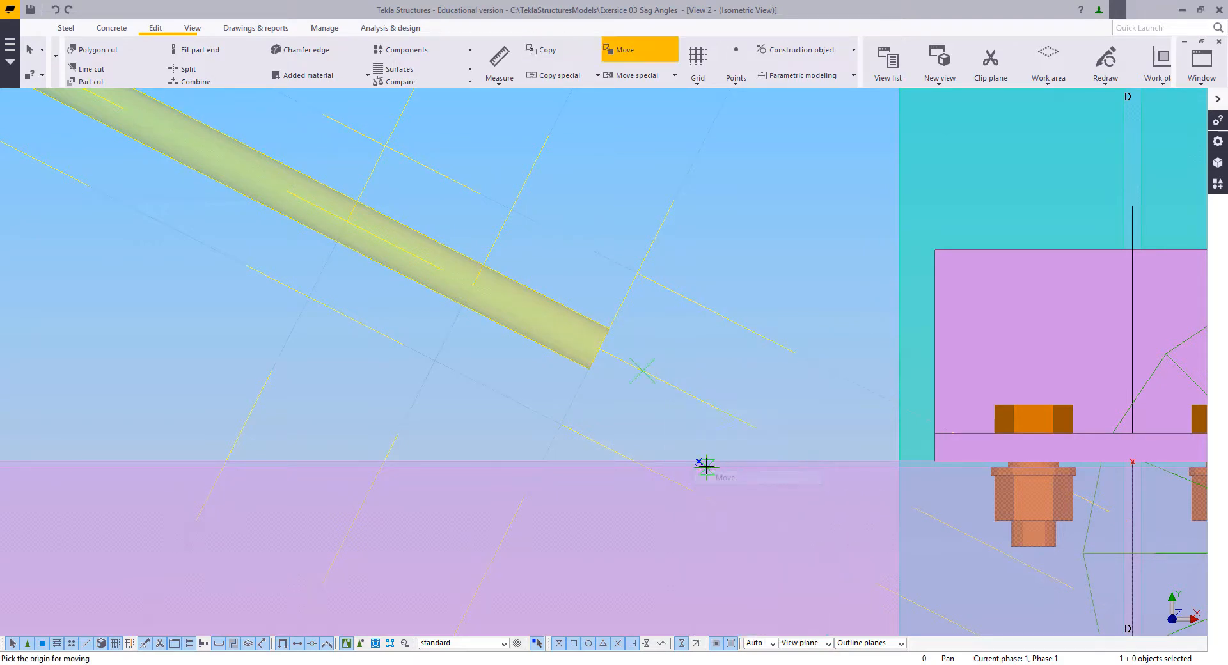
pyautogui.click(636, 462)
# Step: Copy the construction point 70 mm and 35 mm along the pink section's upper edge, toward the bolted plate
pyautogui.scroll(5, 644, 446)
pyautogui.rightClick(565, 370)
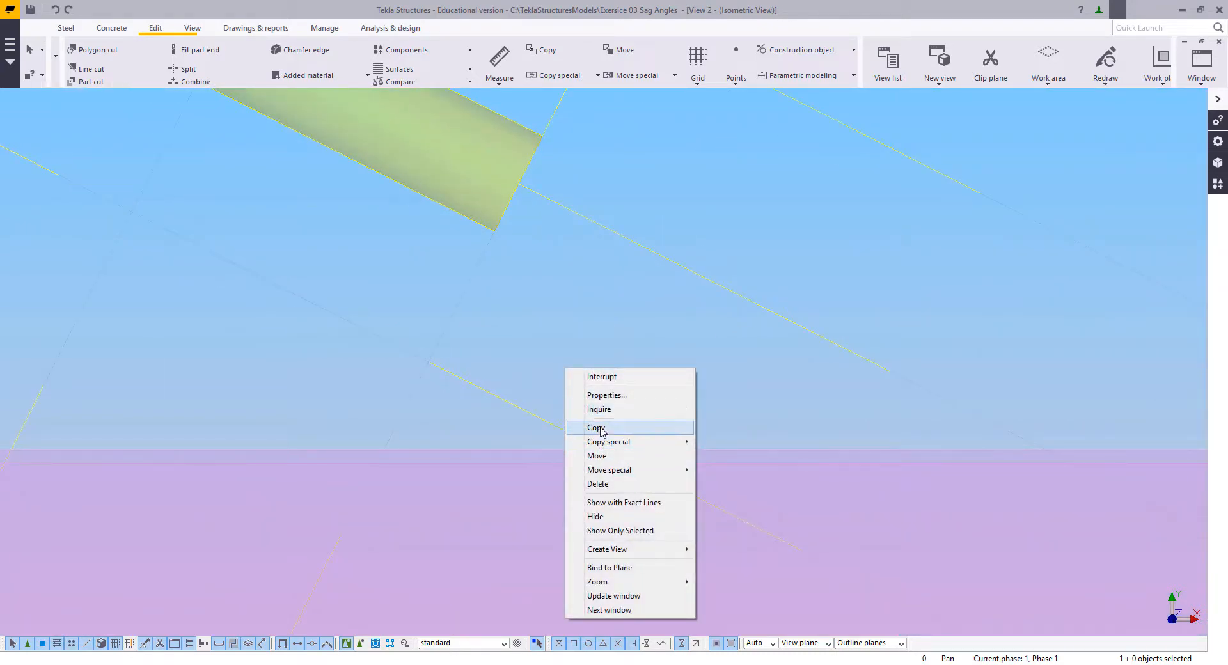
pyautogui.click(601, 427)
pyautogui.click(603, 449)
pyautogui.scroll(-3, 498, 409)
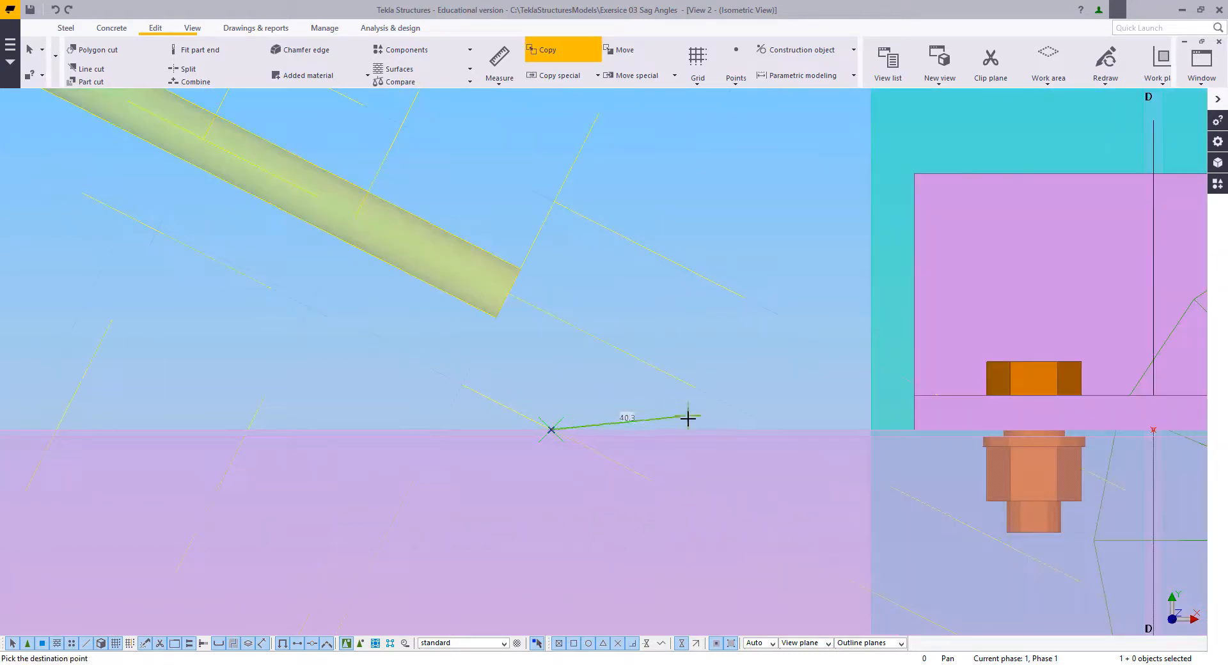
pyautogui.write('70')
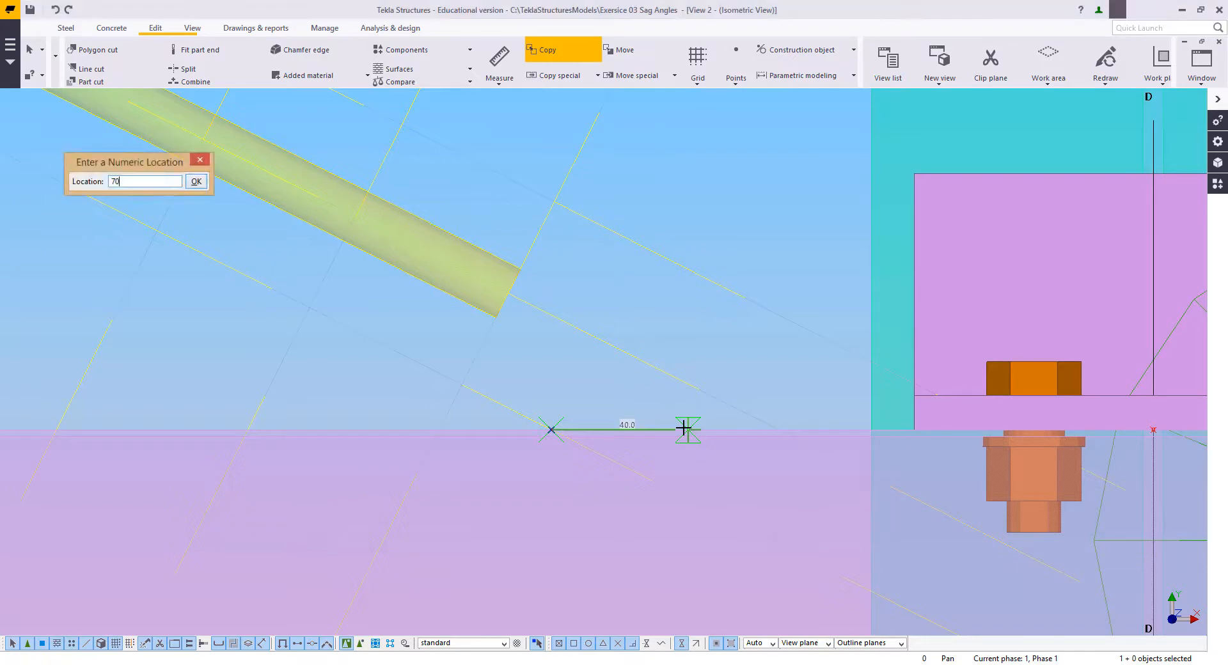
pyautogui.press('Return')
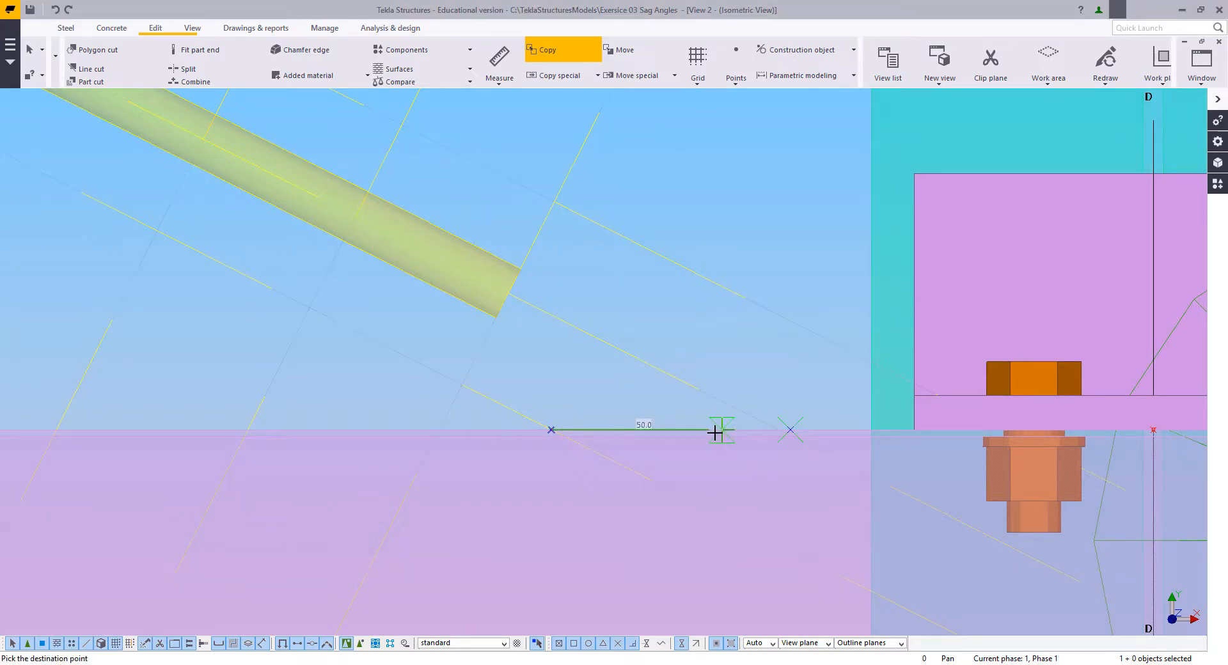
pyautogui.write('35')
pyautogui.press('Return')
pyautogui.press('Escape')
pyautogui.click(587, 368)
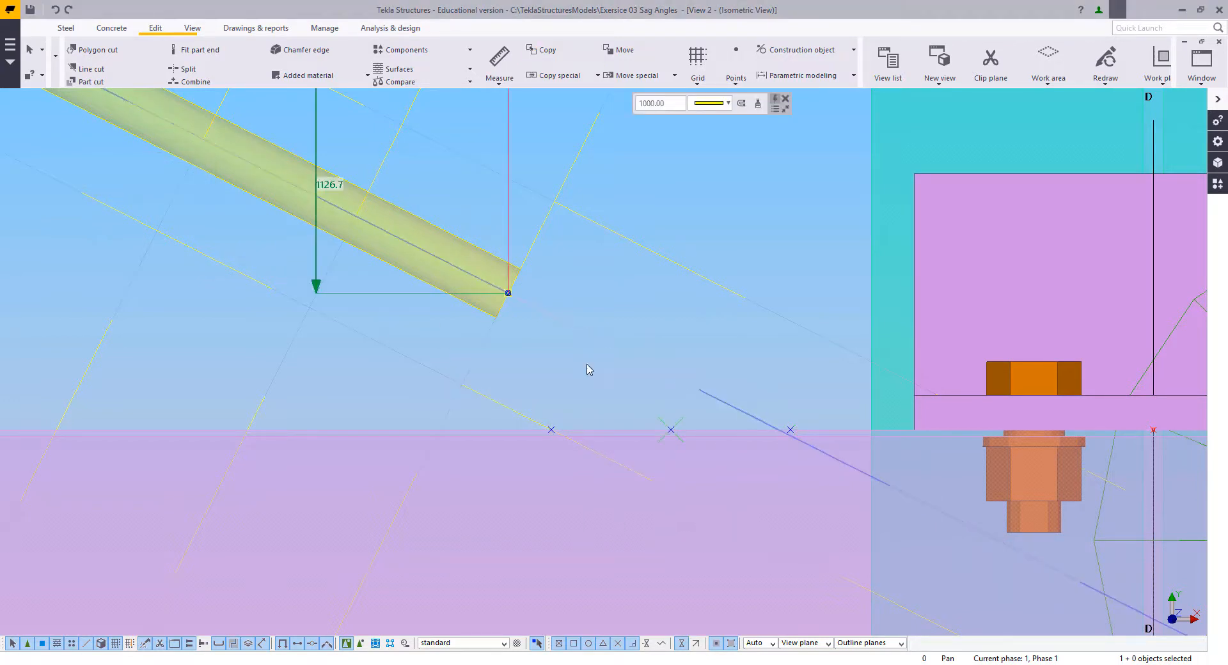
# Step: Model the bent cleat as a polybeam through the 70 mm point, the intersection point, and the lower and upper parallel lines at the uppermost cross line
pyautogui.scroll(-2, 609, 400)
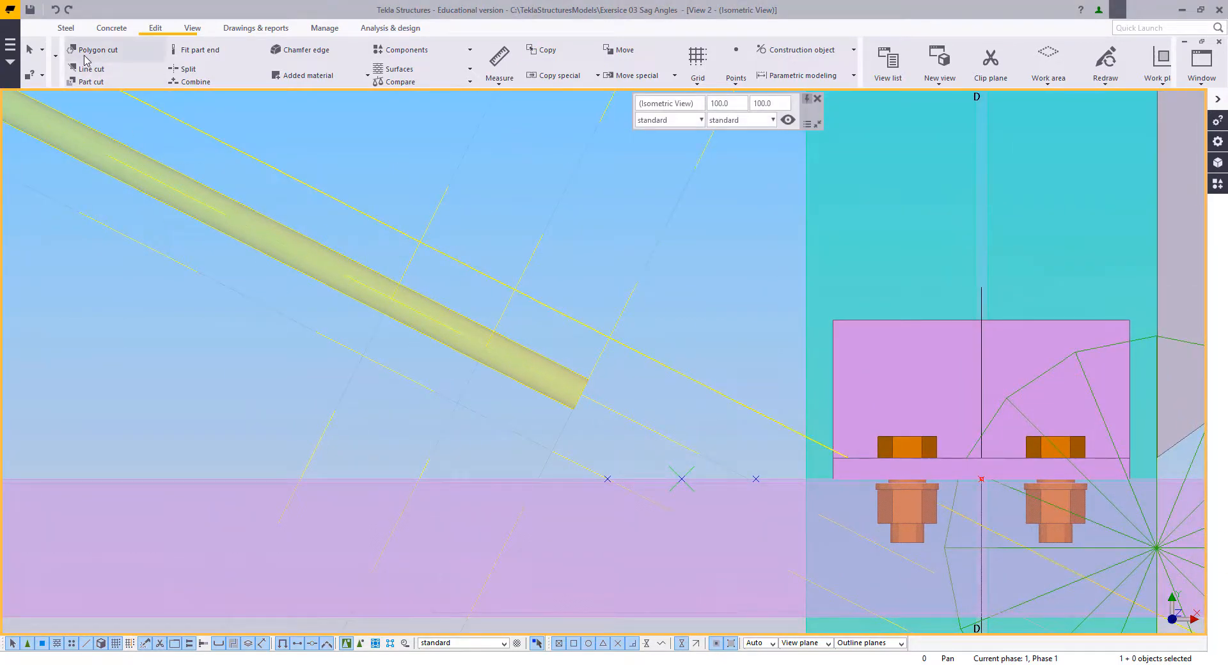
pyautogui.click(66, 28)
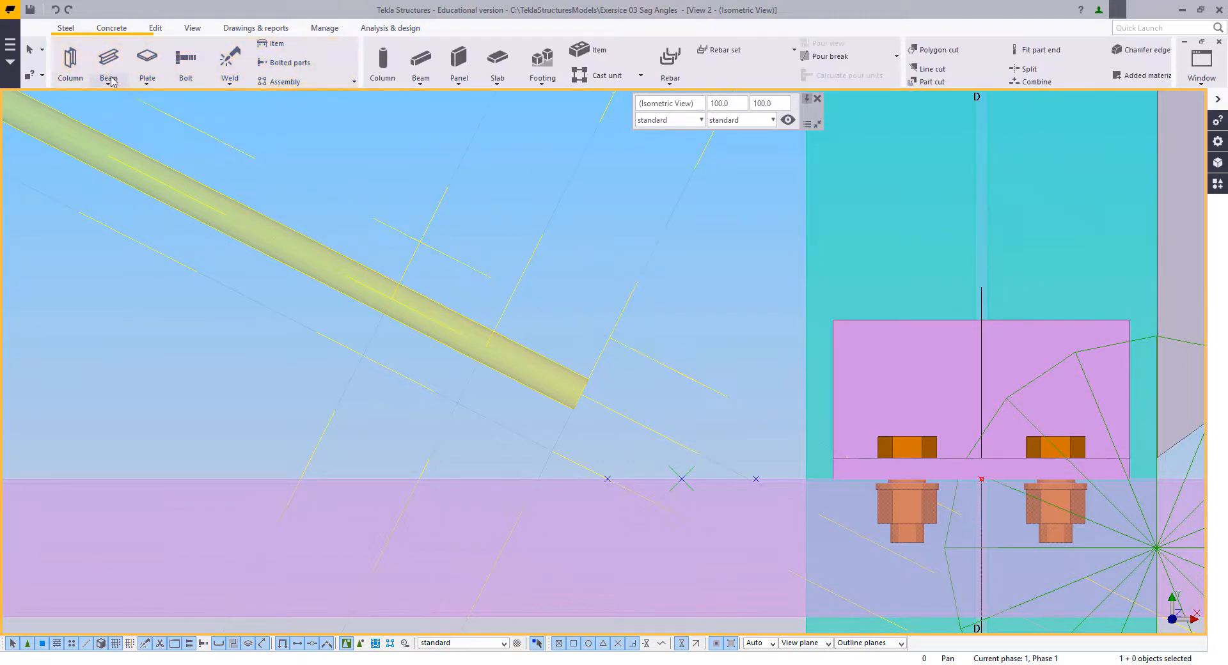
pyautogui.click(143, 79)
pyautogui.click(129, 128)
pyautogui.moveTo(725, 432); pyautogui.dragTo(756, 413, button='middle')
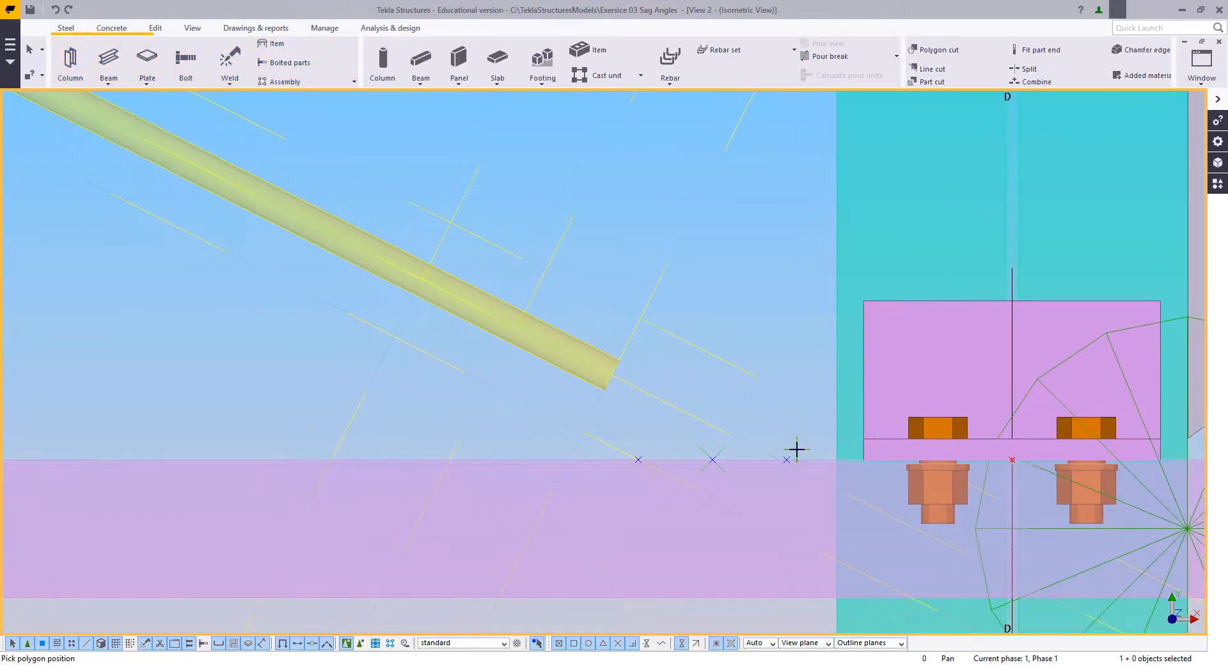
pyautogui.click(789, 458)
pyautogui.click(639, 459)
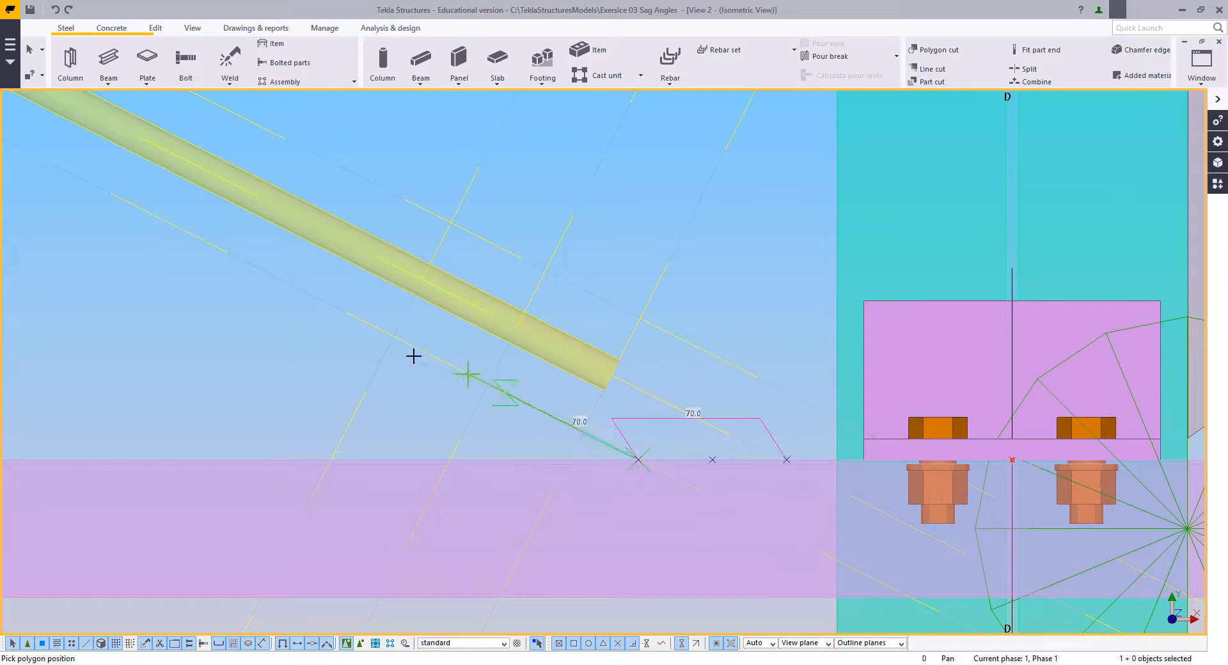
pyautogui.click(391, 335)
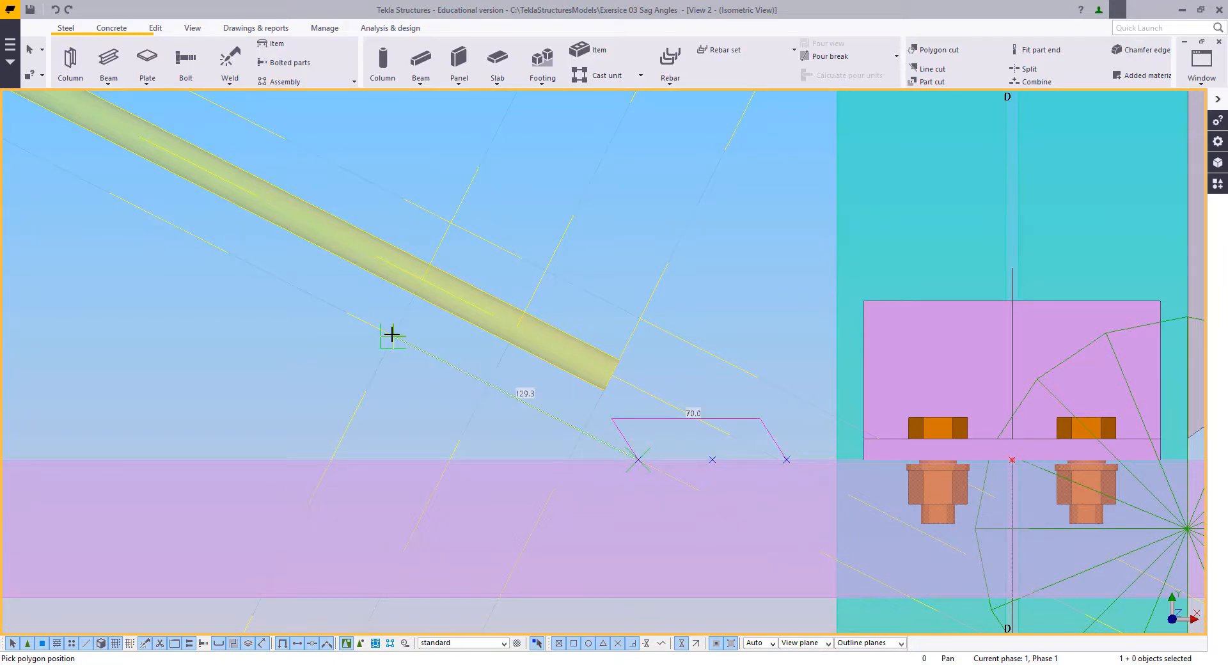
pyautogui.click(451, 222)
pyautogui.middleClick(527, 165)
pyautogui.rightClick(403, 137)
pyautogui.click(427, 148)
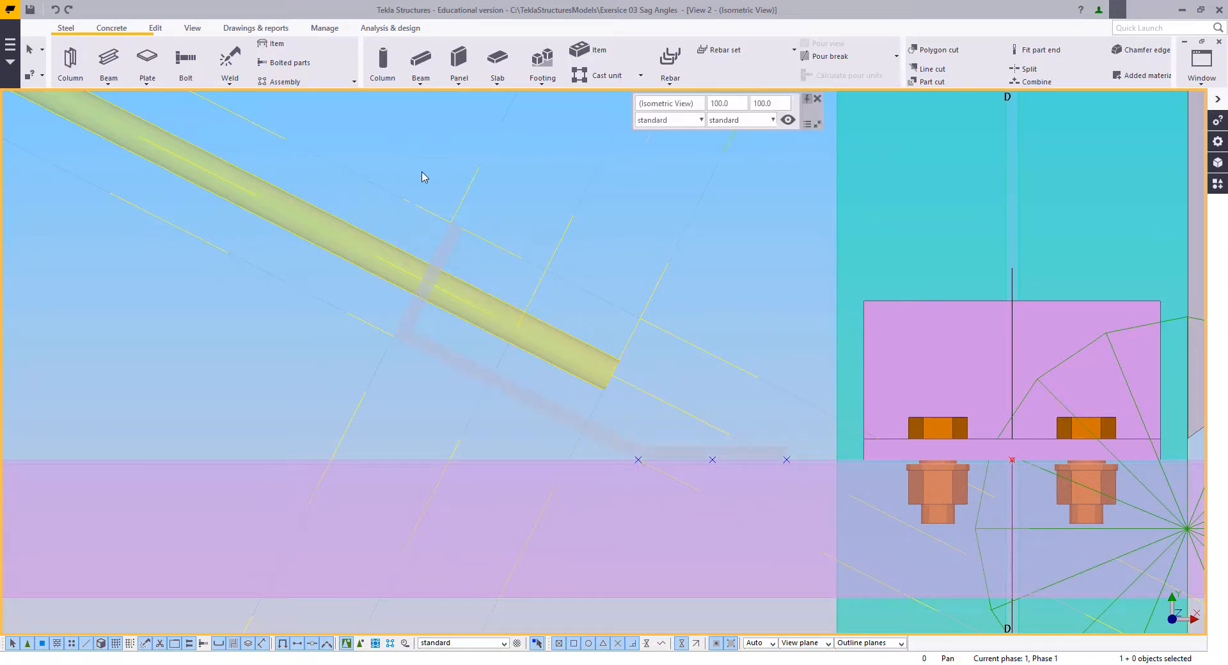
# Step: Move the two corner points of the cleat's upturned leg 50 mm down along the rod to the middle cross line
pyautogui.moveTo(432, 178); pyautogui.dragTo(446, 223, button='middle')
pyautogui.moveTo(711, 410); pyautogui.dragTo(680, 413, button='middle')
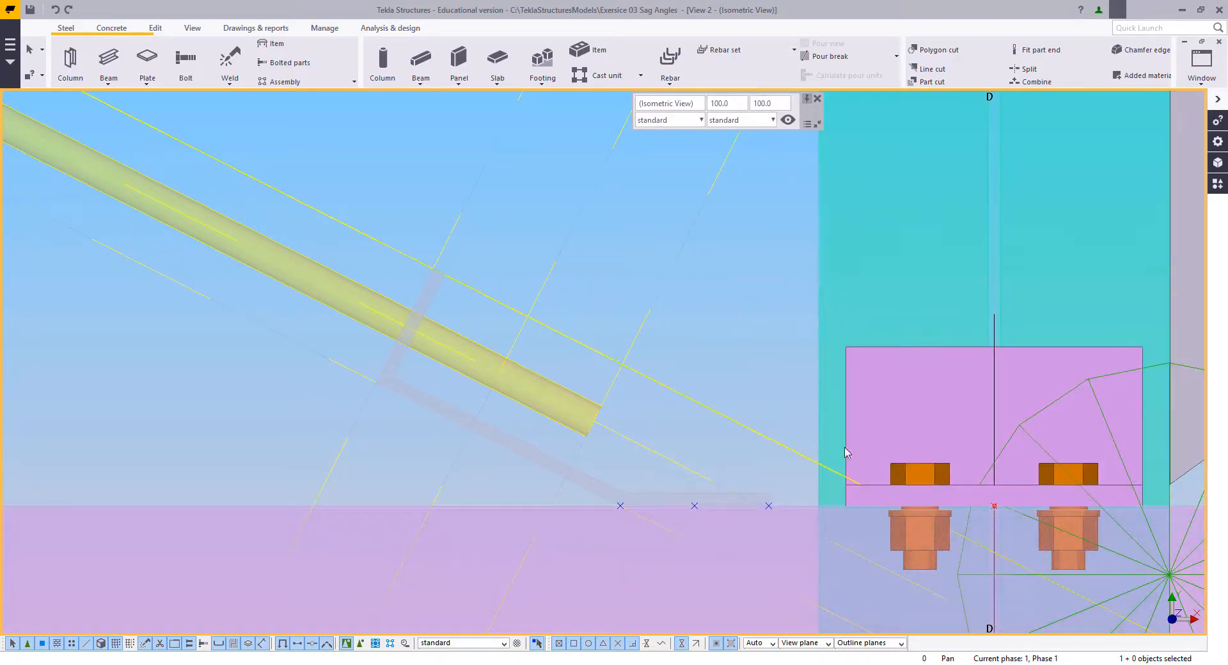
pyautogui.moveTo(716, 345); pyautogui.dragTo(715, 366, button='middle')
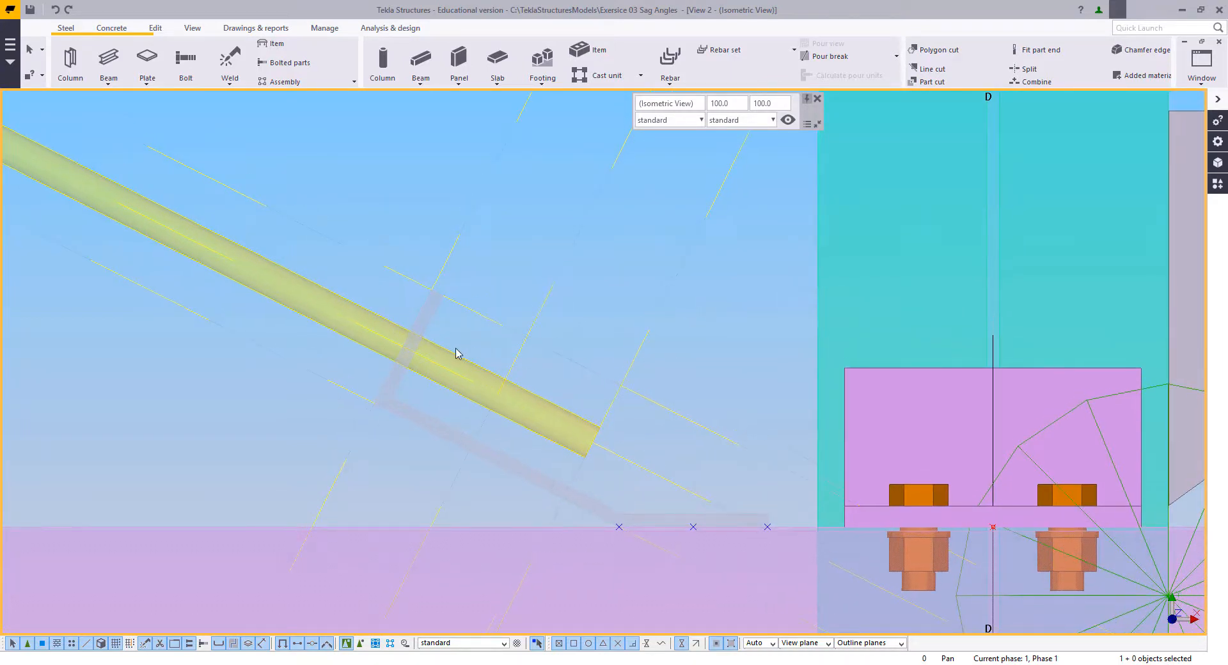
pyautogui.click(411, 373)
pyautogui.moveTo(307, 181); pyautogui.dragTo(468, 510)
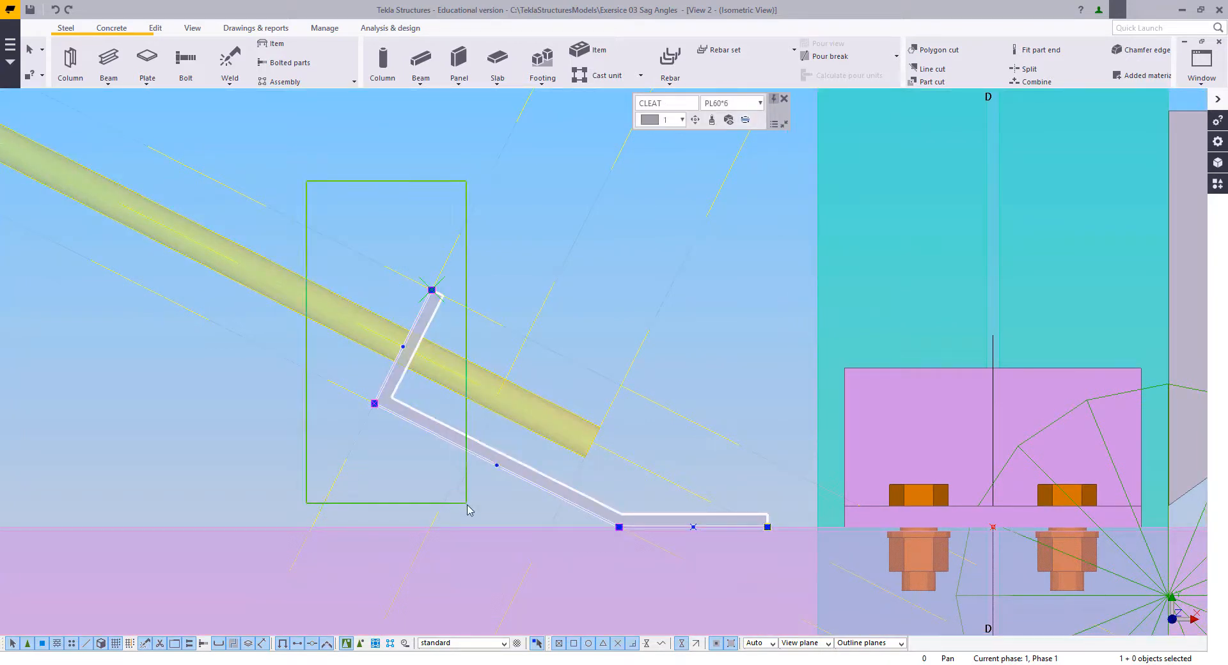
pyautogui.rightClick(481, 240)
pyautogui.click(512, 293)
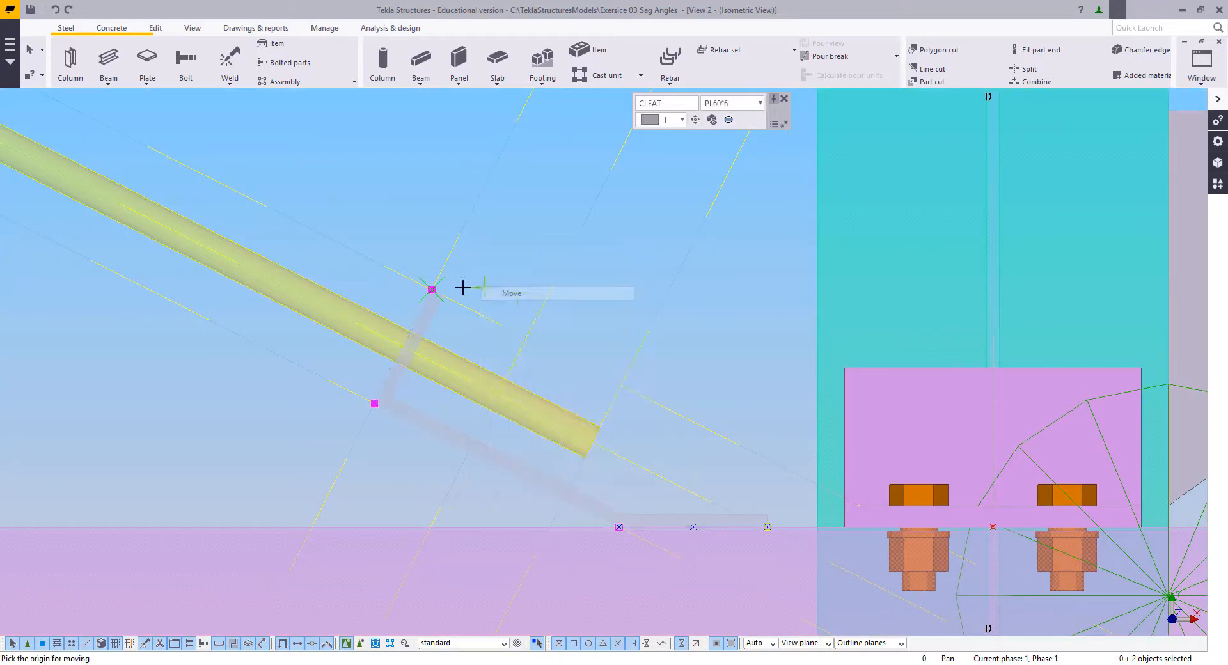
pyautogui.click(449, 284)
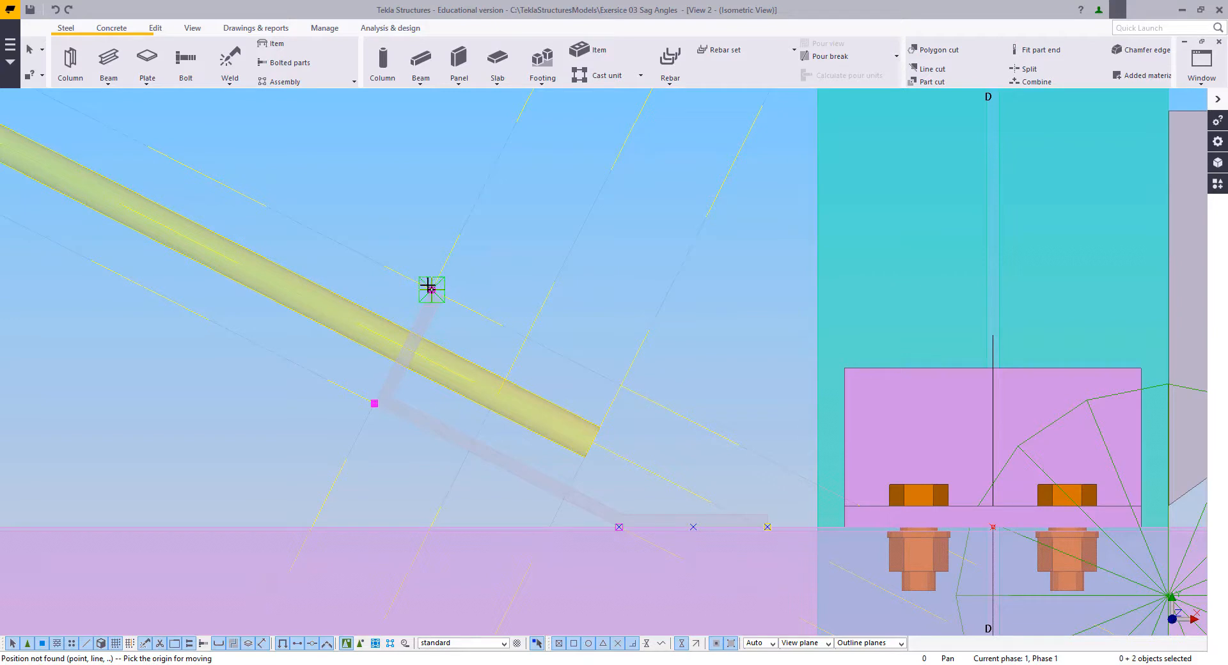
pyautogui.click(430, 287)
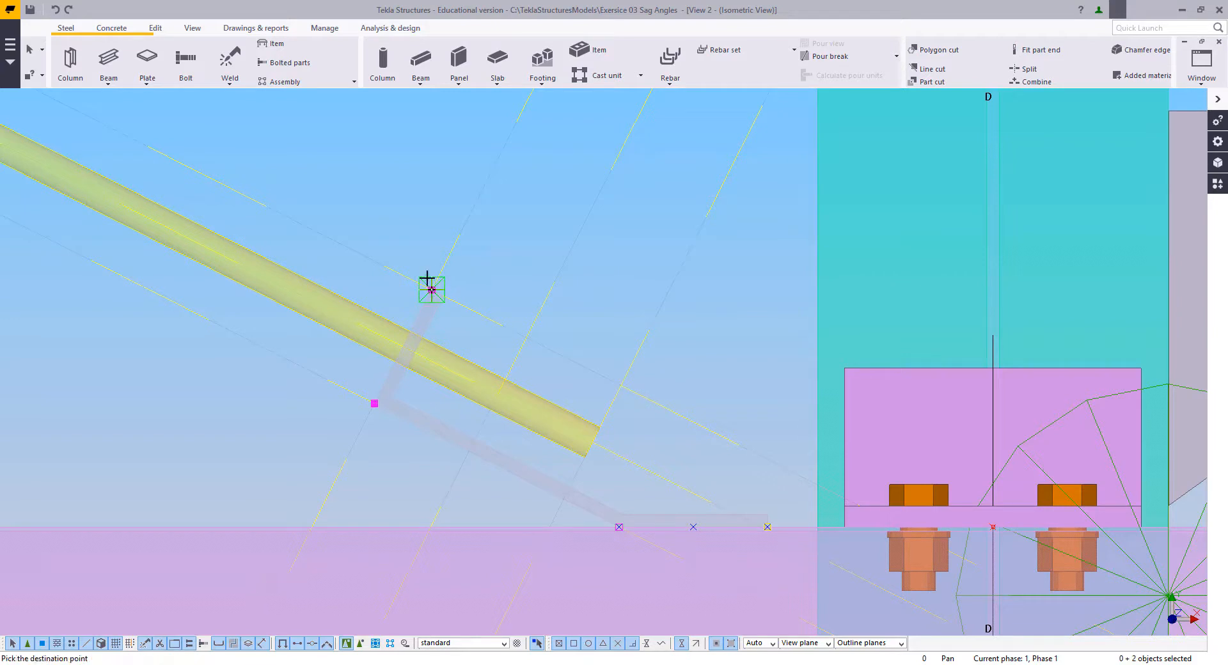
pyautogui.click(525, 339)
pyautogui.rightClick(497, 269)
pyautogui.click(506, 276)
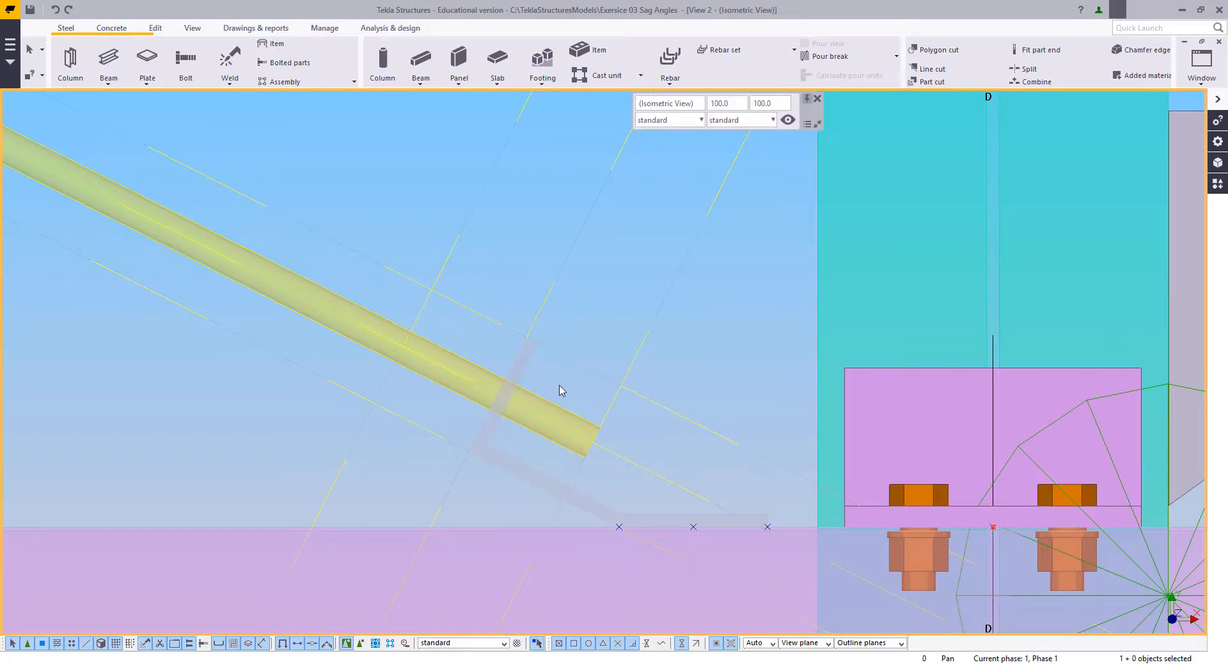
pyautogui.moveTo(560, 390); pyautogui.dragTo(584, 429, button='middle')
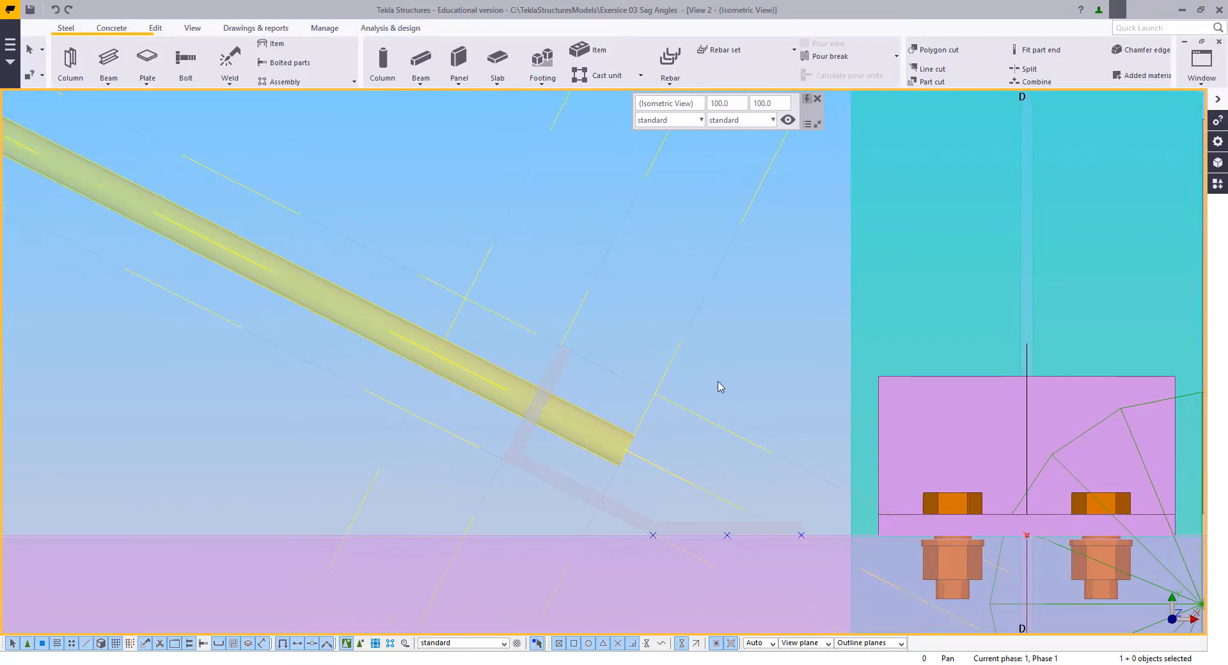
pyautogui.moveTo(644, 485); pyautogui.dragTo(627, 451, button='middle')
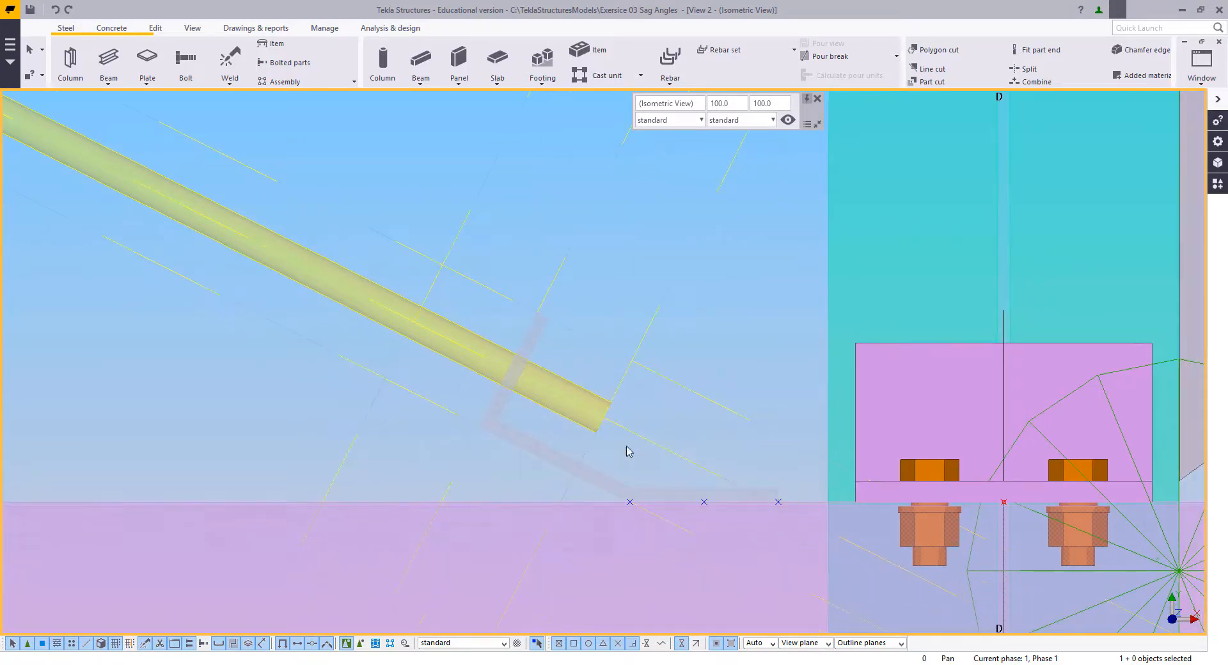
# Step: Bolt the bent cleat to the pink section, placing the bolt at the 35 mm construction point
pyautogui.click(186, 61)
pyautogui.scroll(3, 603, 400)
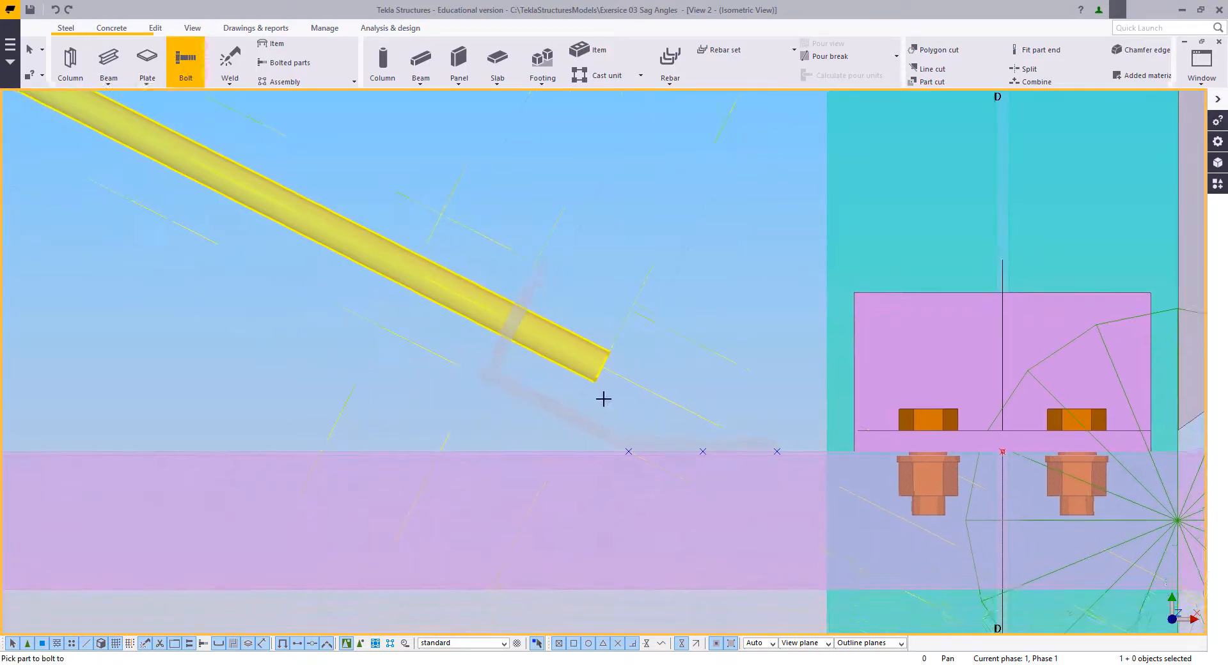
pyautogui.click(655, 445)
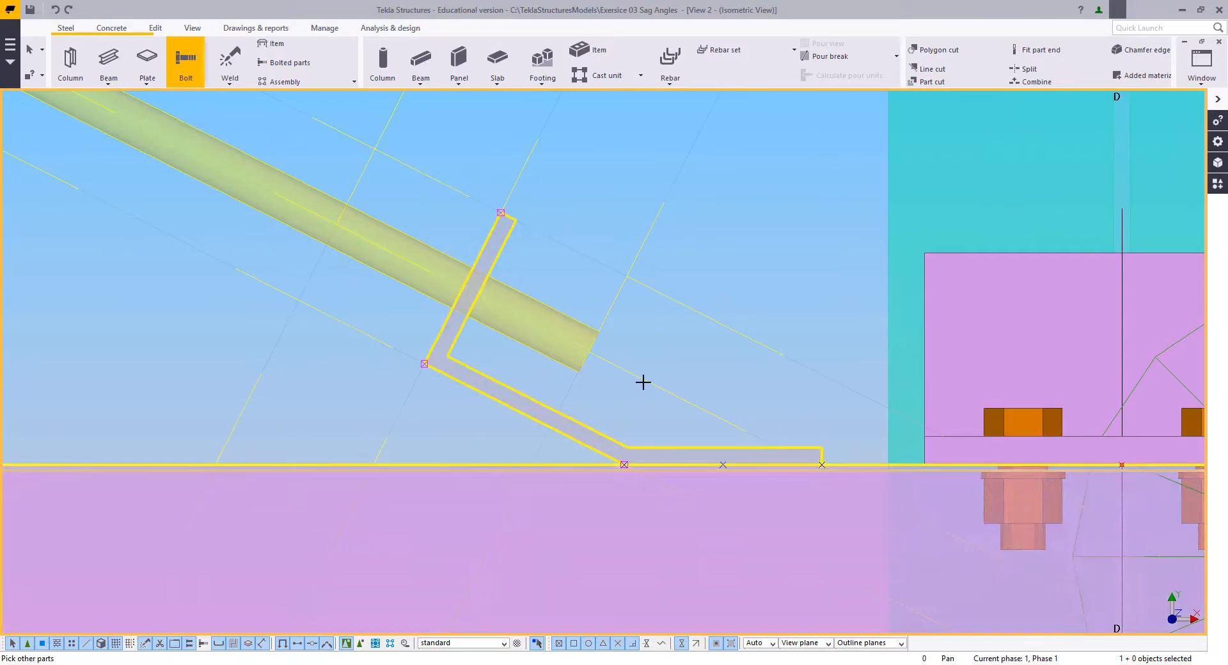
pyautogui.click(723, 465)
pyautogui.click(626, 462)
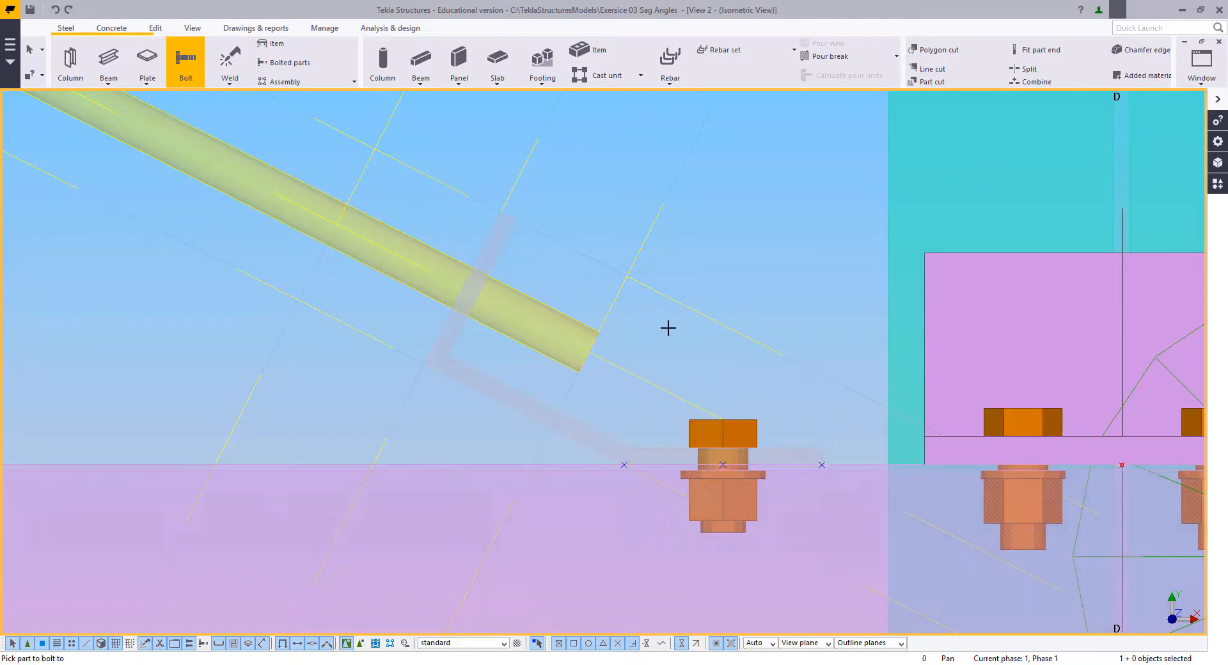
pyautogui.press('Escape')
pyautogui.moveTo(663, 376); pyautogui.dragTo(668, 399, button='middle')
pyautogui.moveTo(515, 336); pyautogui.dragTo(528, 346, button='middle')
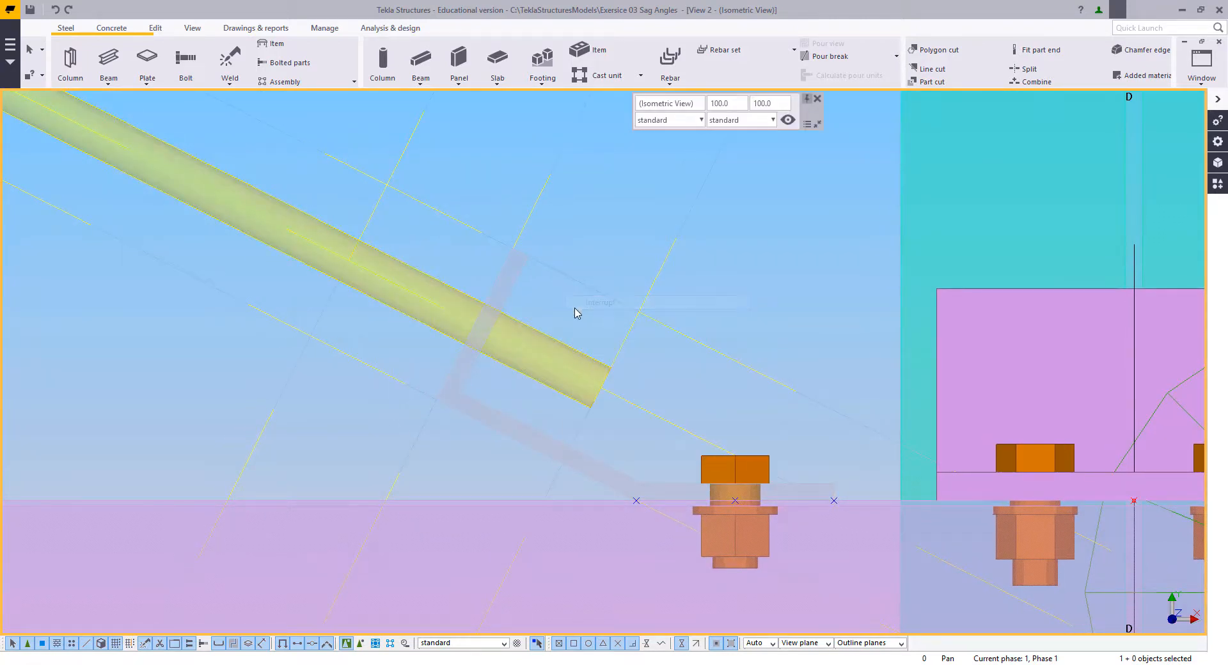
pyautogui.moveTo(777, 536)
pyautogui.mouseDown(button='middle')
pyautogui.moveTo(808, 558)
pyautogui.moveTo(829, 544)
pyautogui.moveTo(783, 553)
pyautogui.mouseUp(button='middle')
pyautogui.moveTo(658, 496); pyautogui.dragTo(670, 504, button='middle')
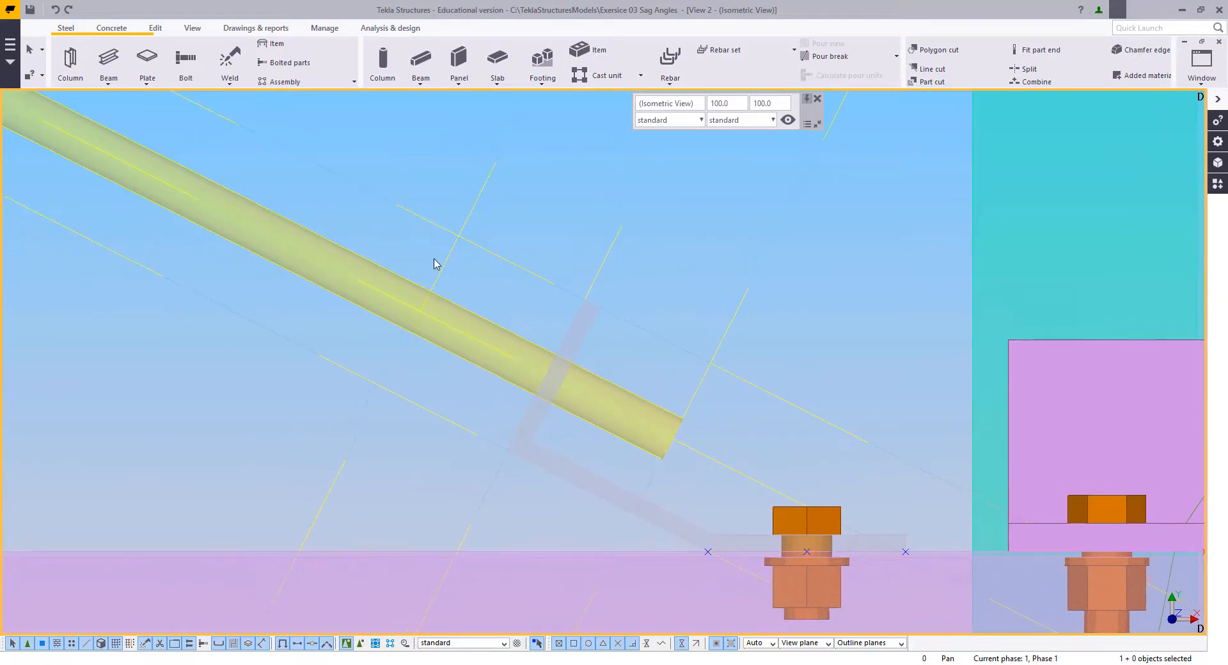
# Step: Split the diagonal rod at its intersection with the uppermost cross line
pyautogui.click(112, 30)
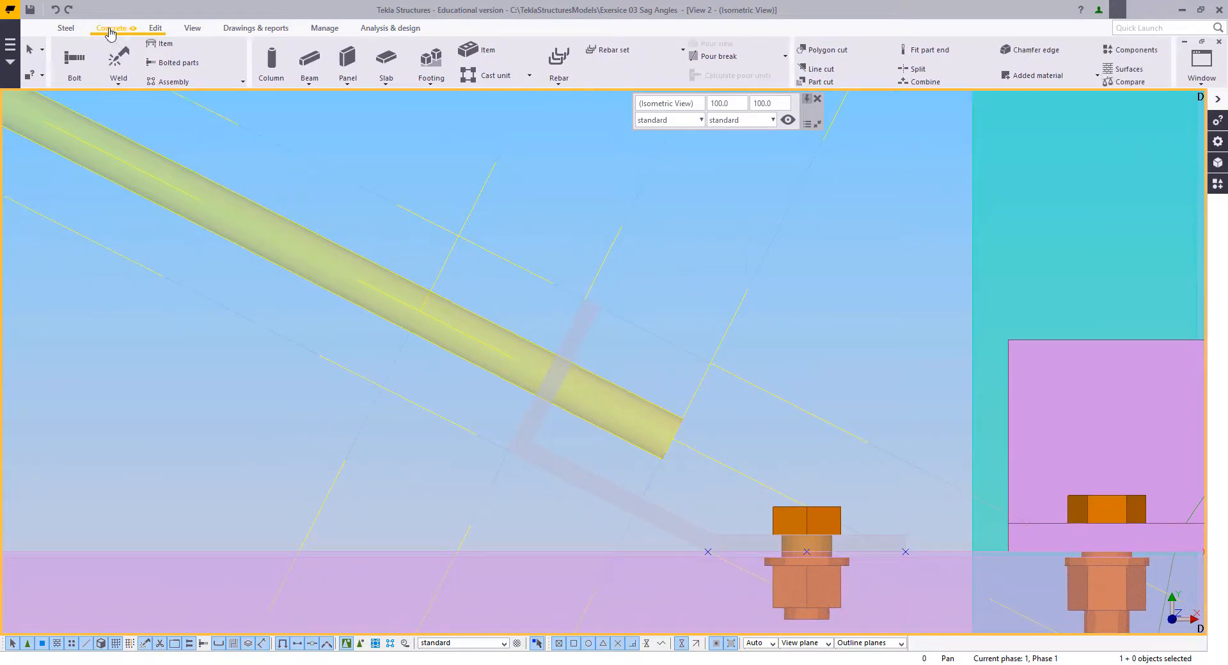
pyautogui.click(156, 28)
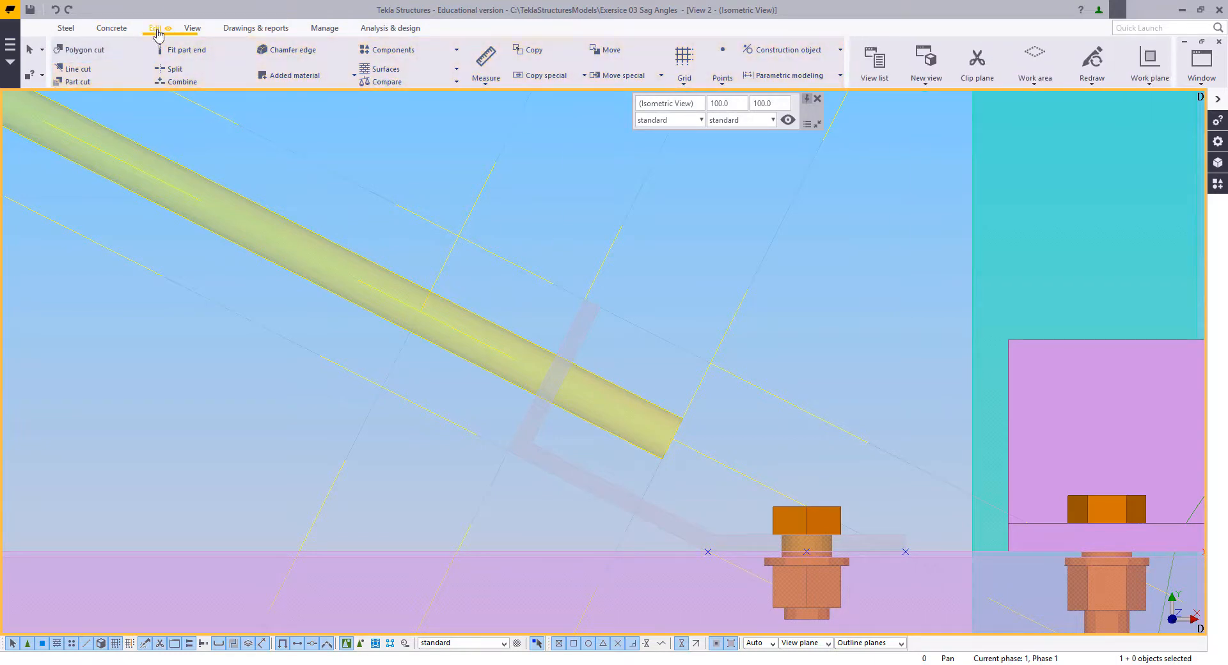
pyautogui.click(160, 70)
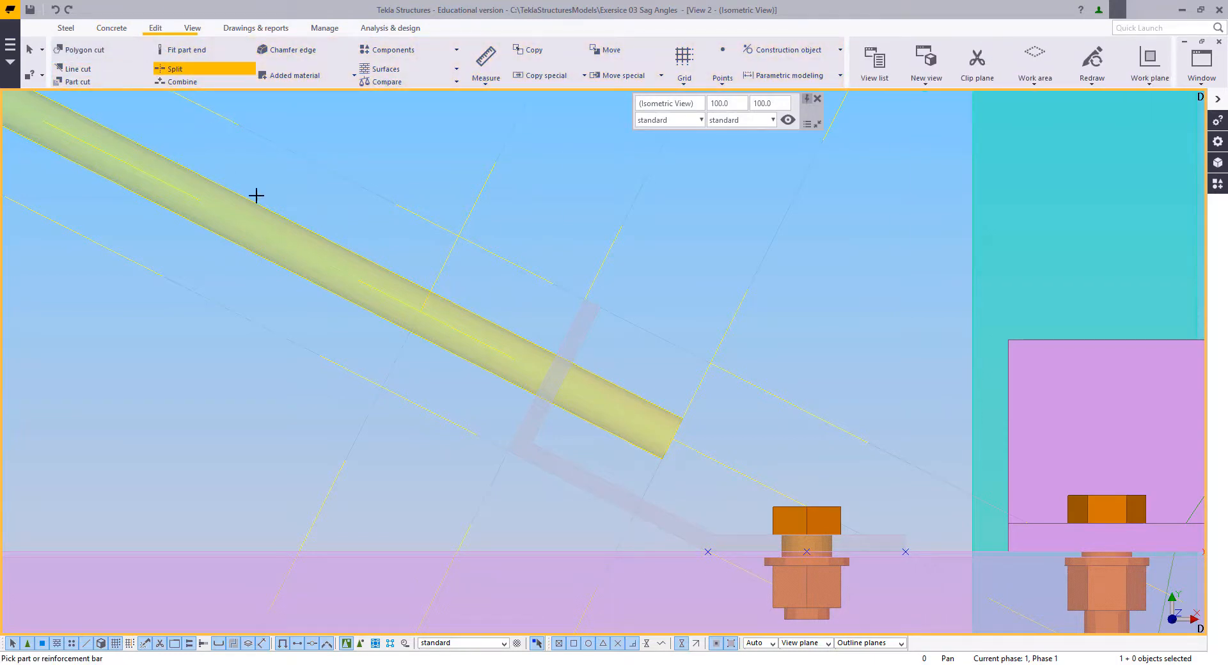
pyautogui.click(498, 327)
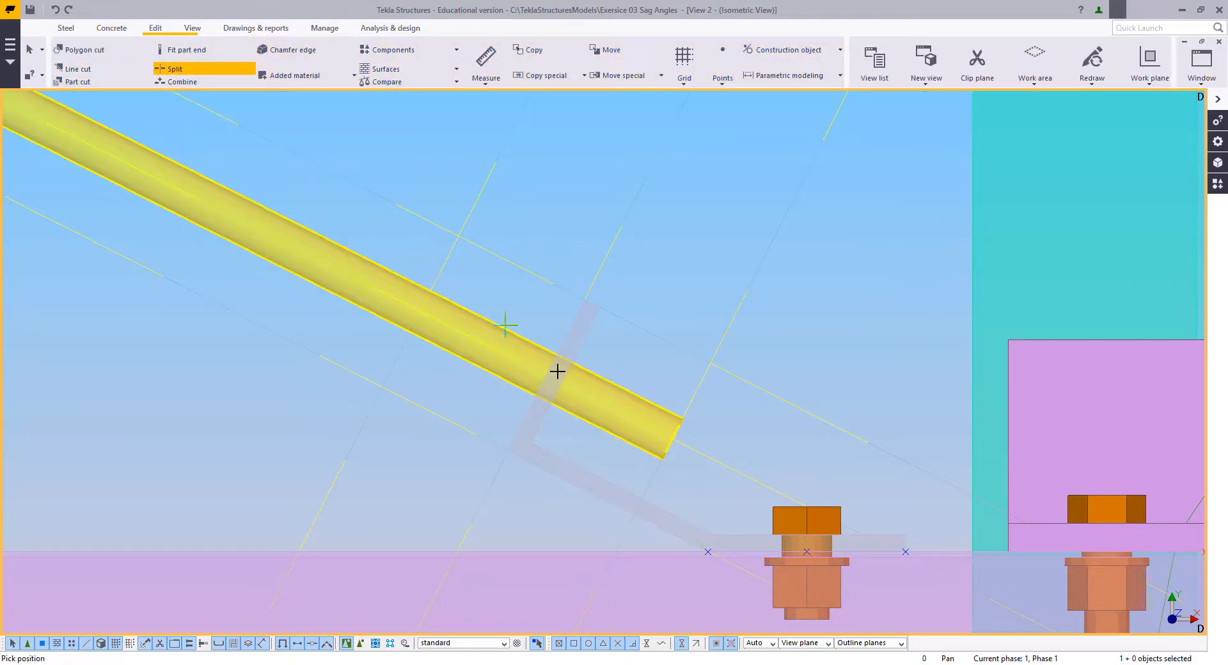
pyautogui.click(420, 316)
pyautogui.rightClick(329, 318)
pyautogui.click(342, 320)
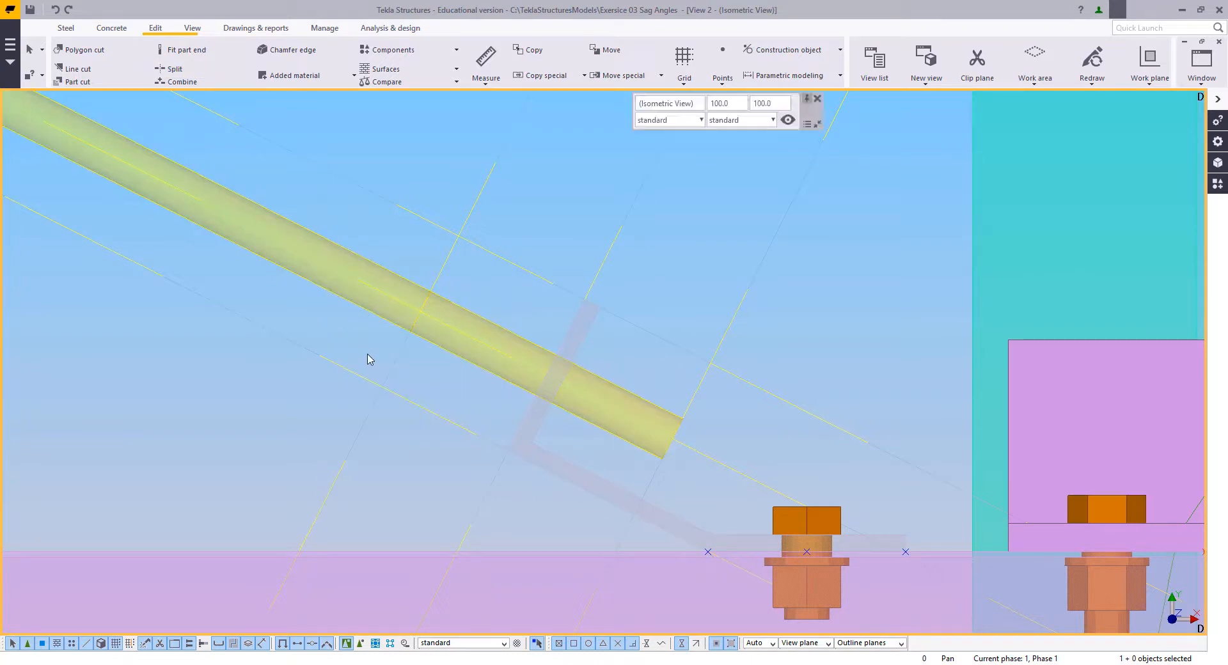
# Step: Set the profile of the split-off lower piece of the diagonal rod to ROD15
pyautogui.doubleClick(472, 308)
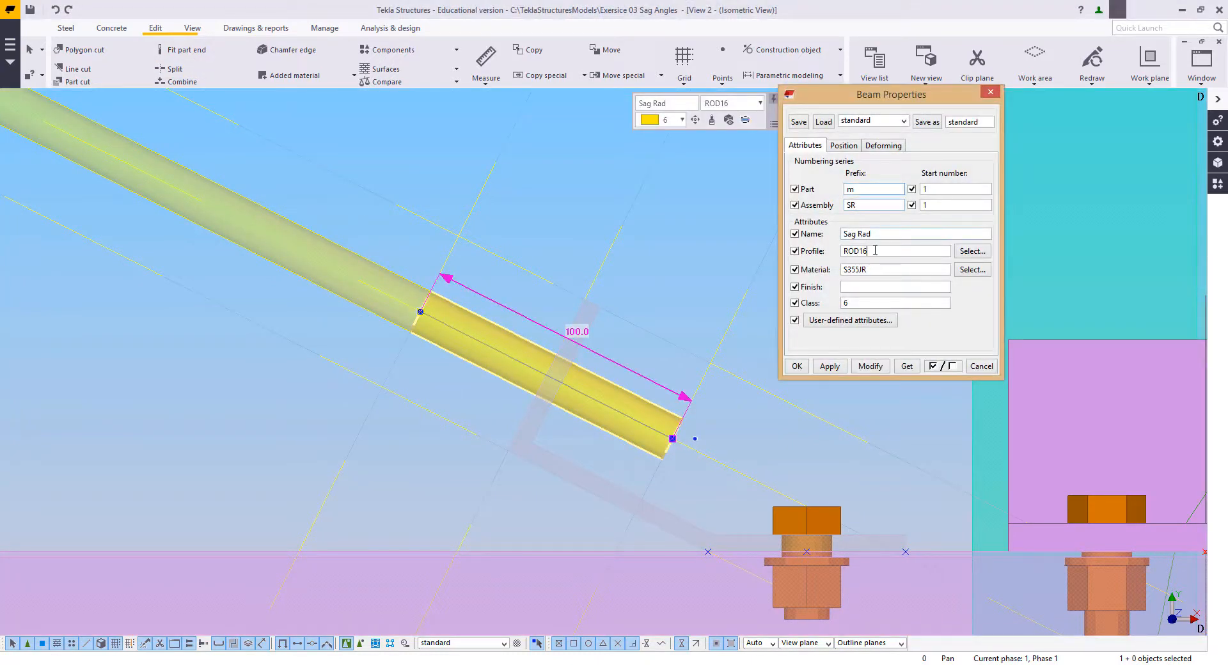
pyautogui.click(871, 366)
pyautogui.click(981, 366)
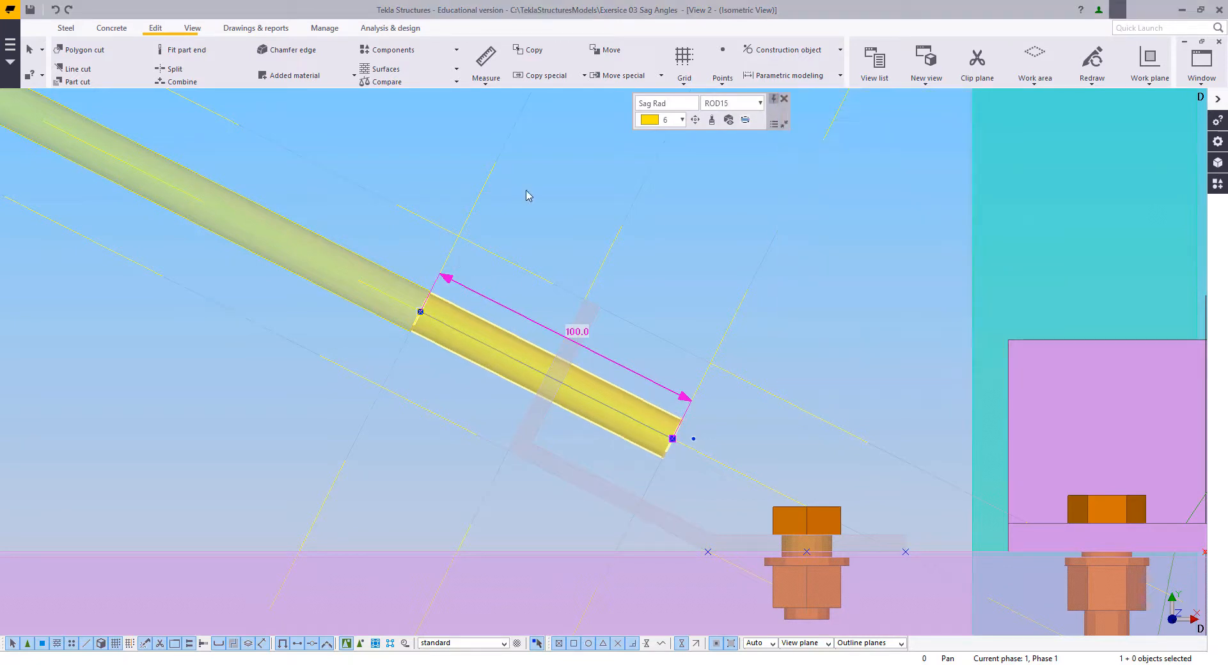
pyautogui.click(530, 195)
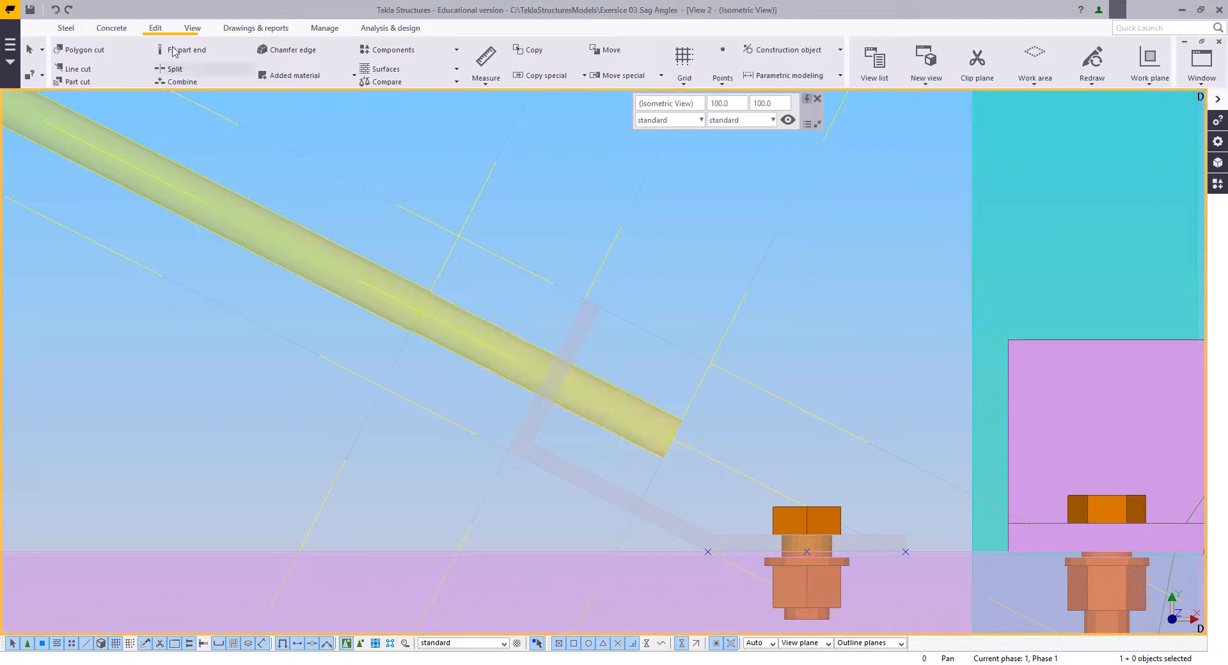
# Step: Attach the ROD15 end piece to the main diagonal rod as added material
pyautogui.click(312, 75)
pyautogui.click(297, 110)
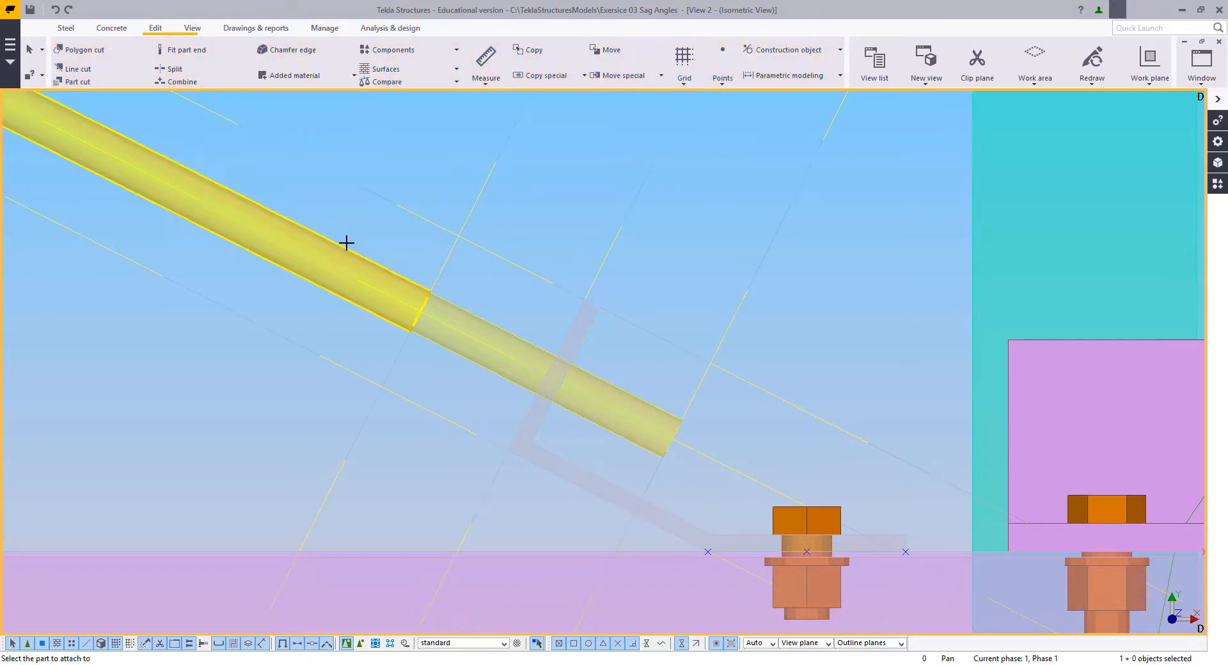
pyautogui.click(347, 246)
pyautogui.click(495, 311)
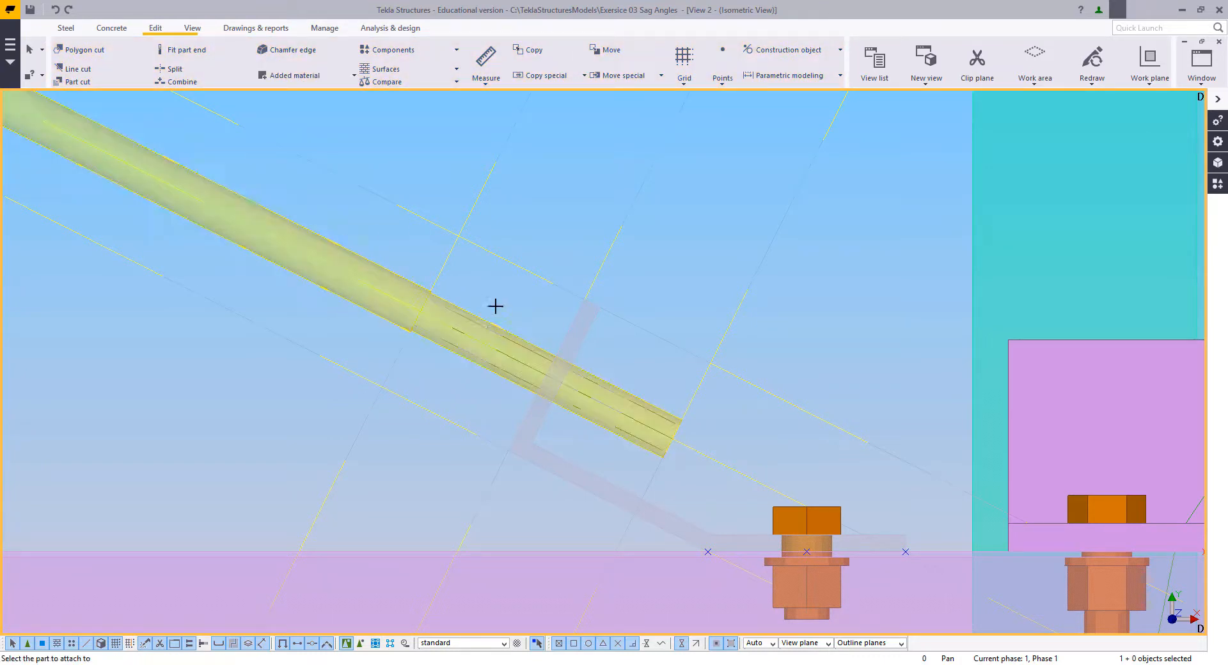
pyautogui.scroll(-6, 753, 439)
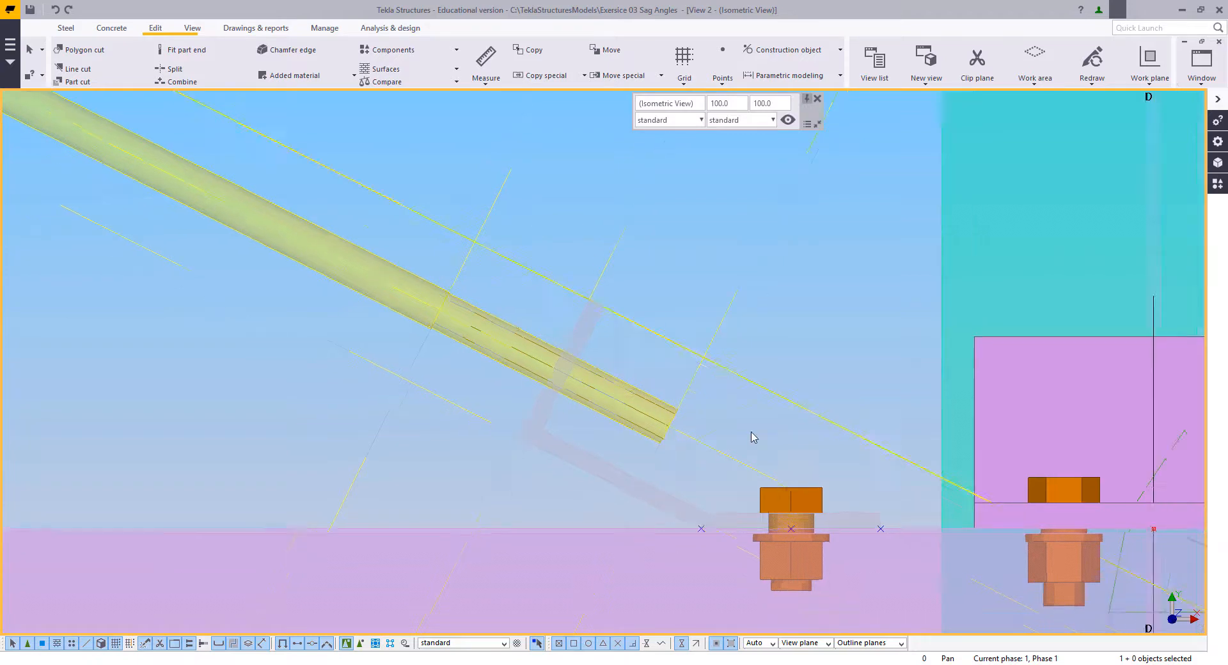
# Step: Adopt the beam properties of the existing M16_NUT nut on the vertical rod for new beams
pyautogui.scroll(5, 203, 154)
pyautogui.scroll(4, 203, 155)
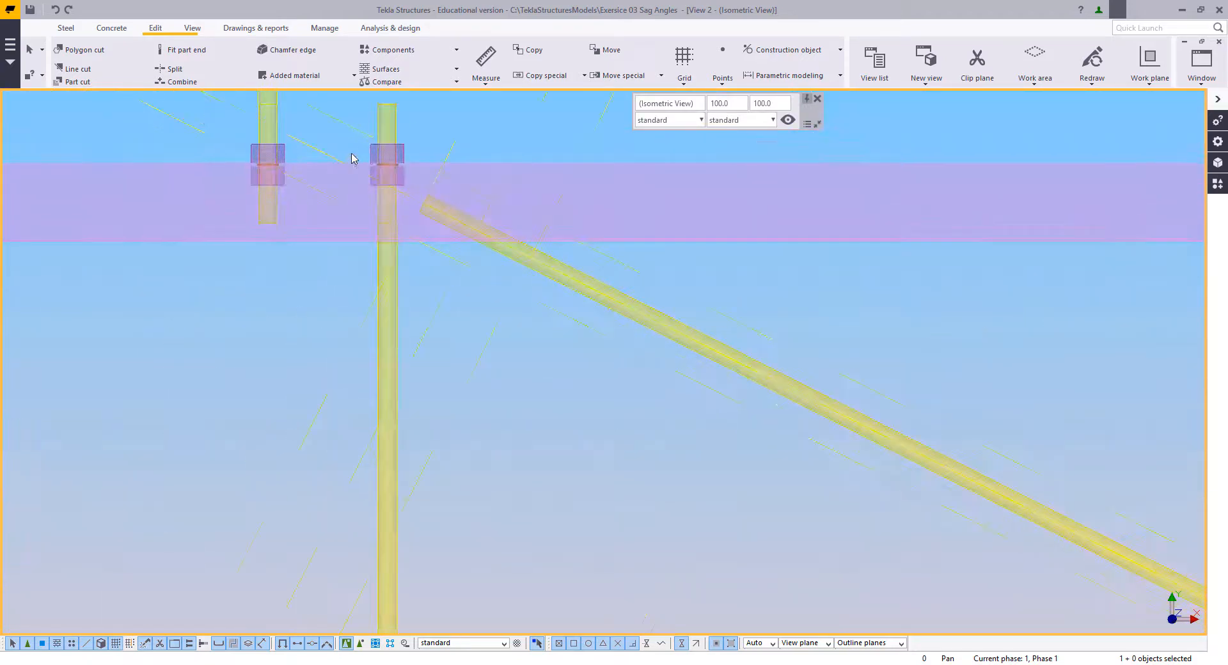
pyautogui.doubleClick(369, 158)
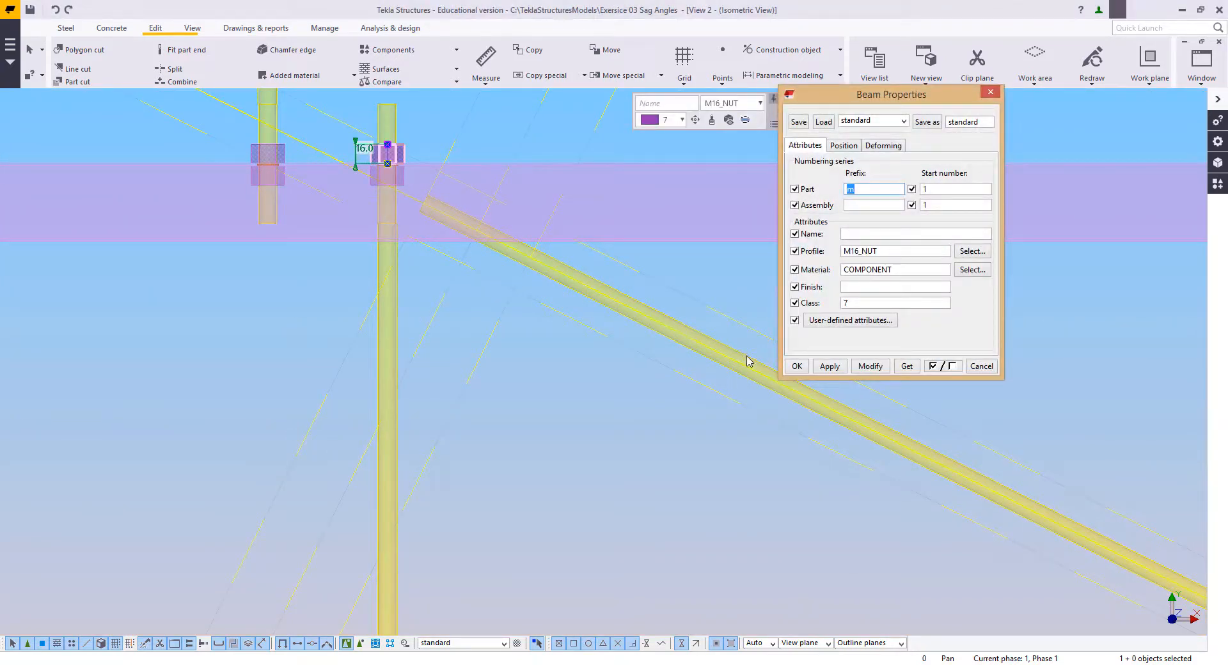
pyautogui.click(797, 368)
pyautogui.click(698, 452)
pyautogui.scroll(-4, 819, 441)
pyautogui.moveTo(857, 455); pyautogui.dragTo(666, 376, button='middle')
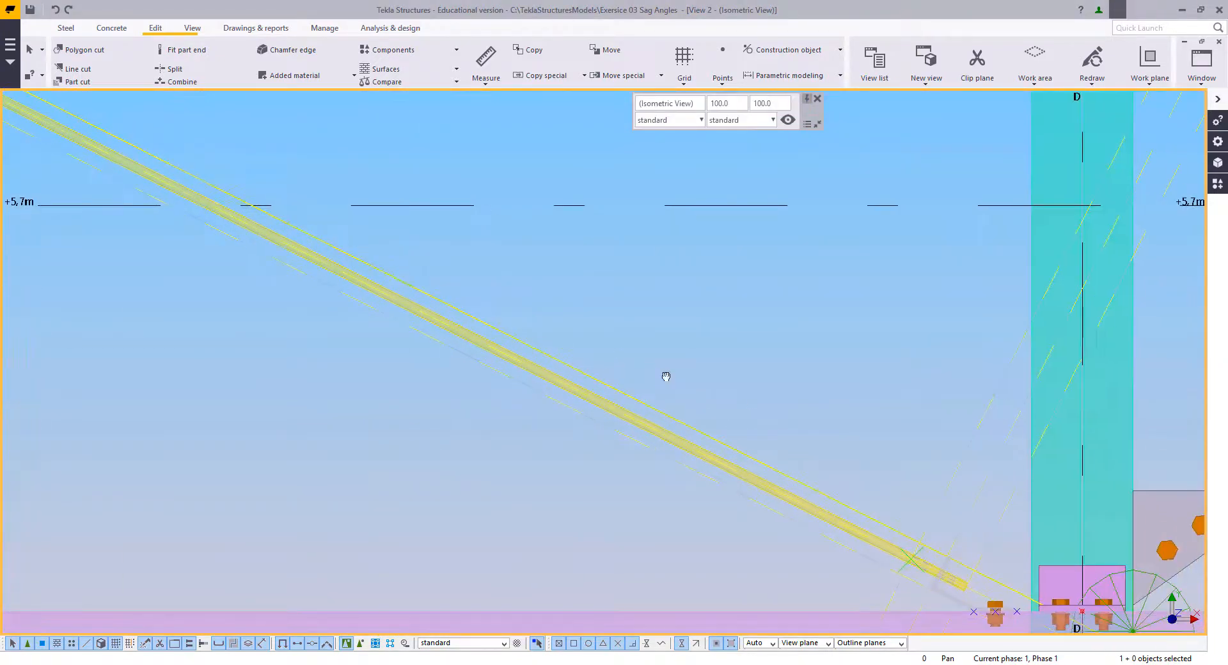
# Step: Model a 16 mm long nut on the diagonal rod, starting at the cleat leg's face nearest the rod's lower end
pyautogui.scroll(6, 666, 376)
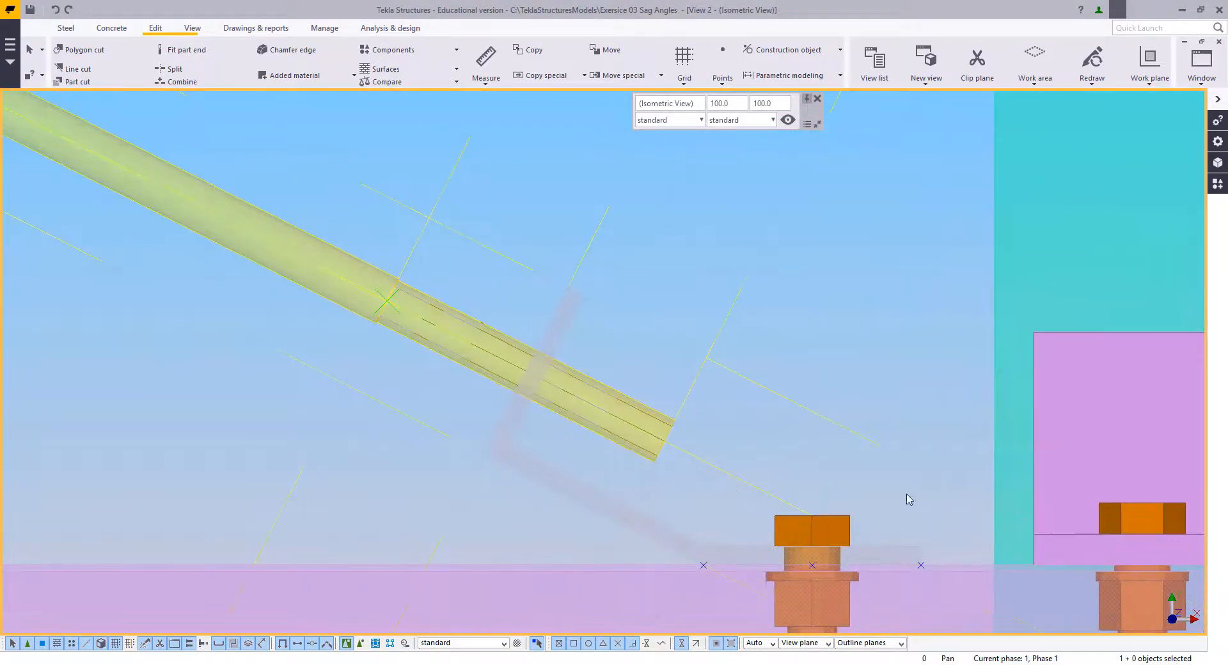
pyautogui.click(67, 28)
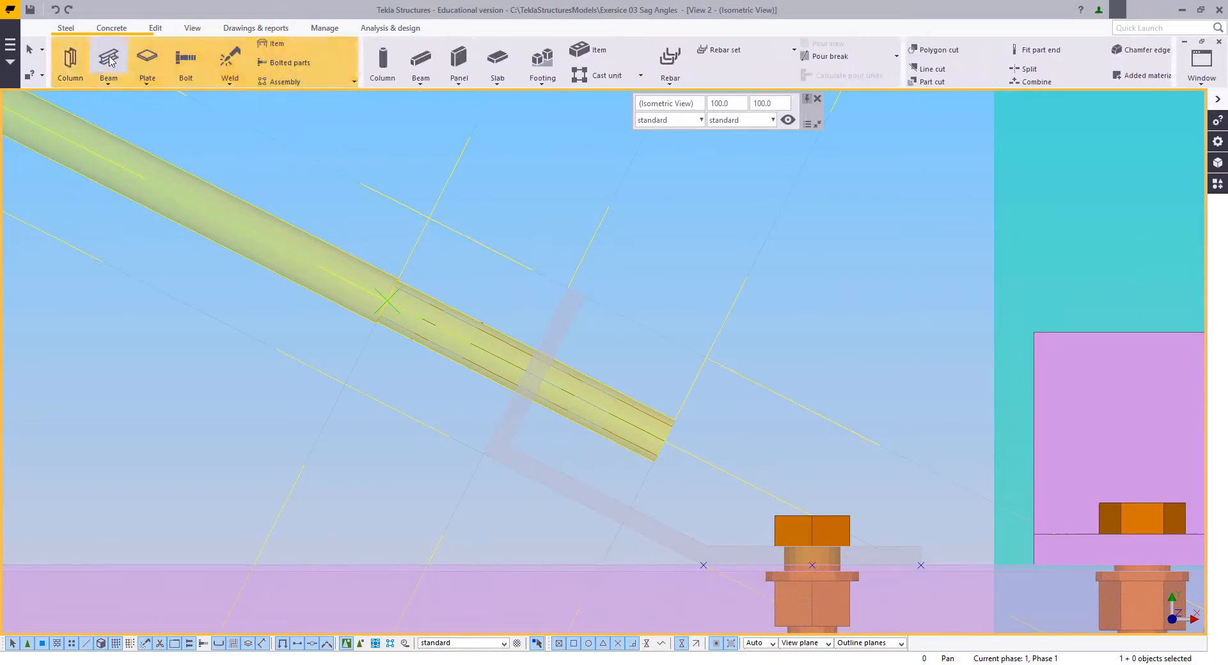
pyautogui.click(107, 59)
pyautogui.scroll(3, 557, 390)
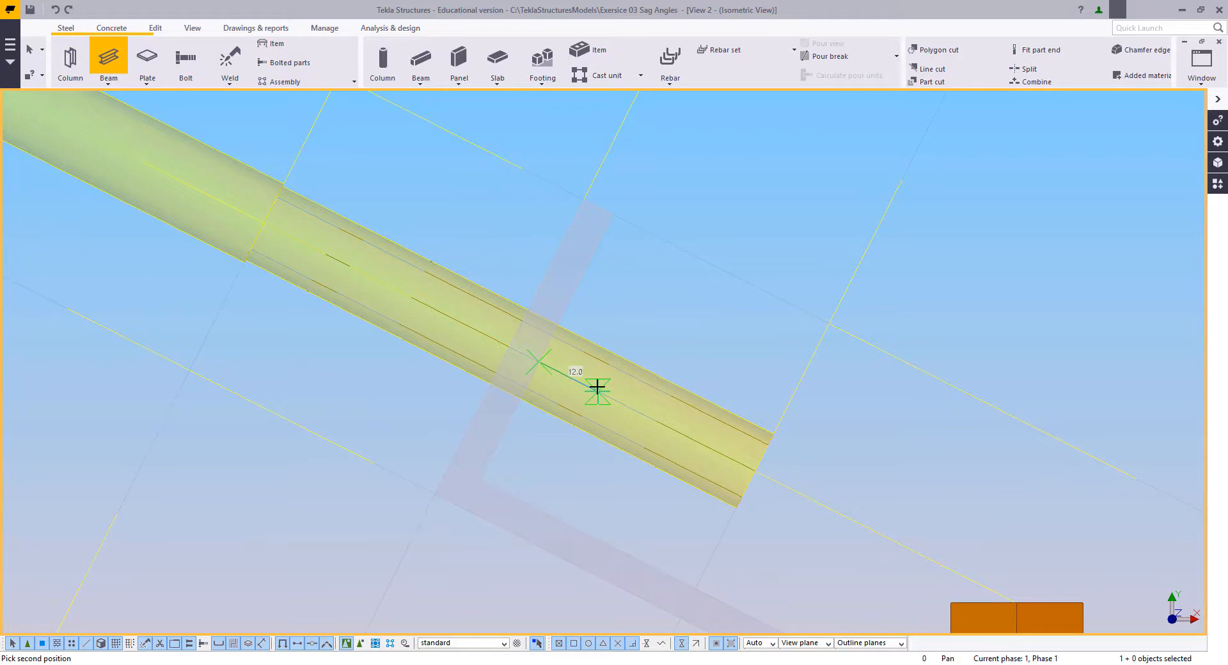
pyautogui.write('16')
pyautogui.press('Return')
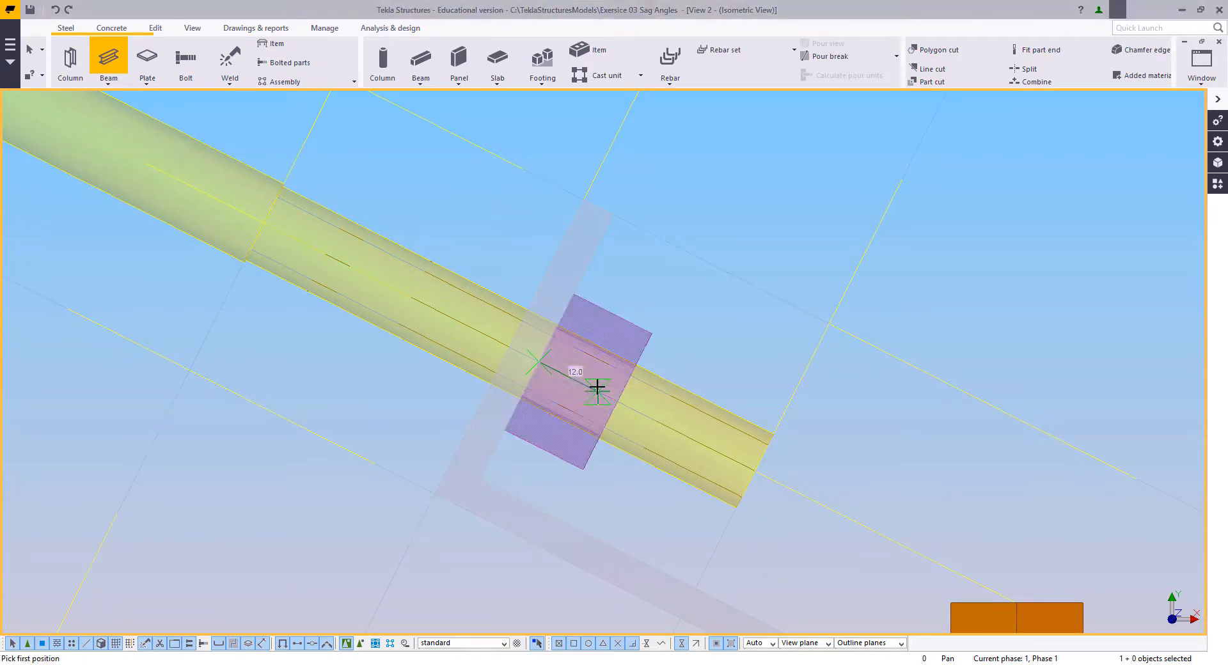
# Step: Copy the nut along the rod to the opposite face of the cleat's upturned leg
pyautogui.click(636, 327)
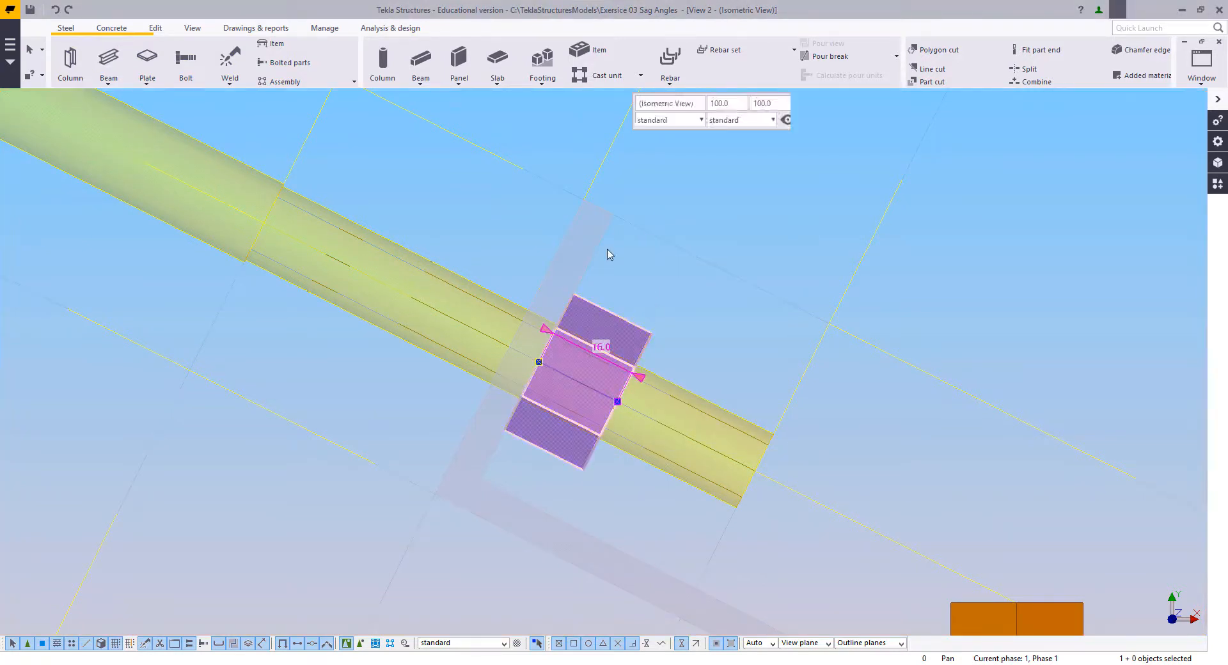
pyautogui.rightClick(609, 251)
pyautogui.click(638, 322)
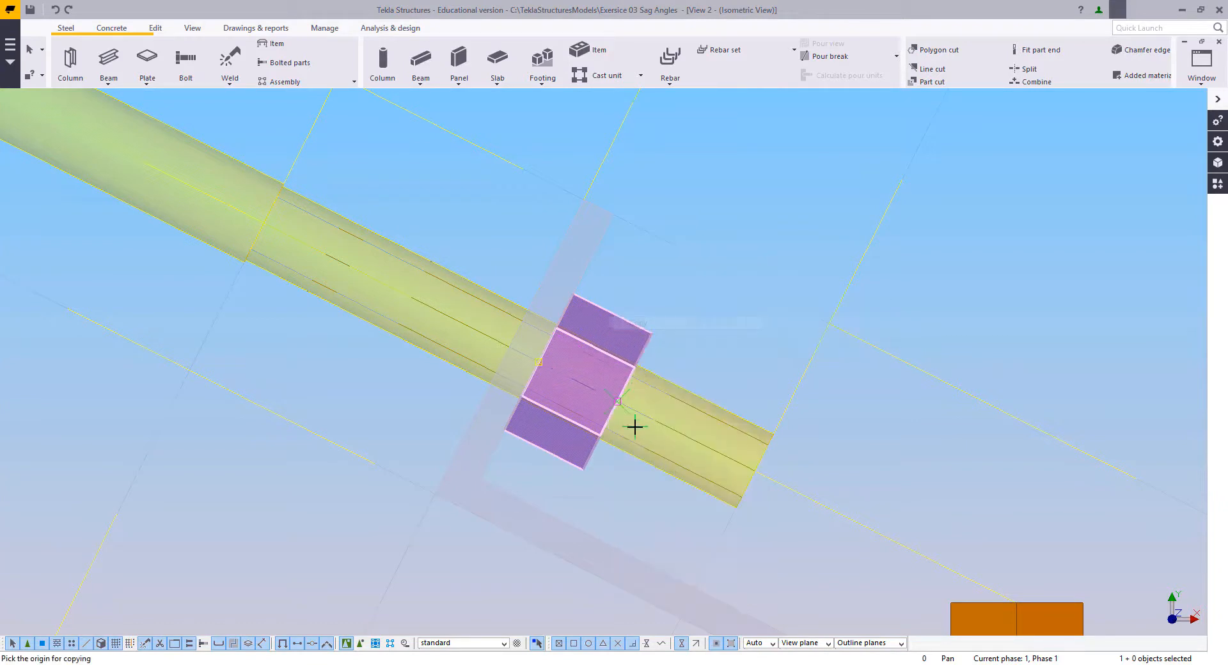
pyautogui.click(614, 400)
pyautogui.click(503, 346)
pyautogui.rightClick(483, 218)
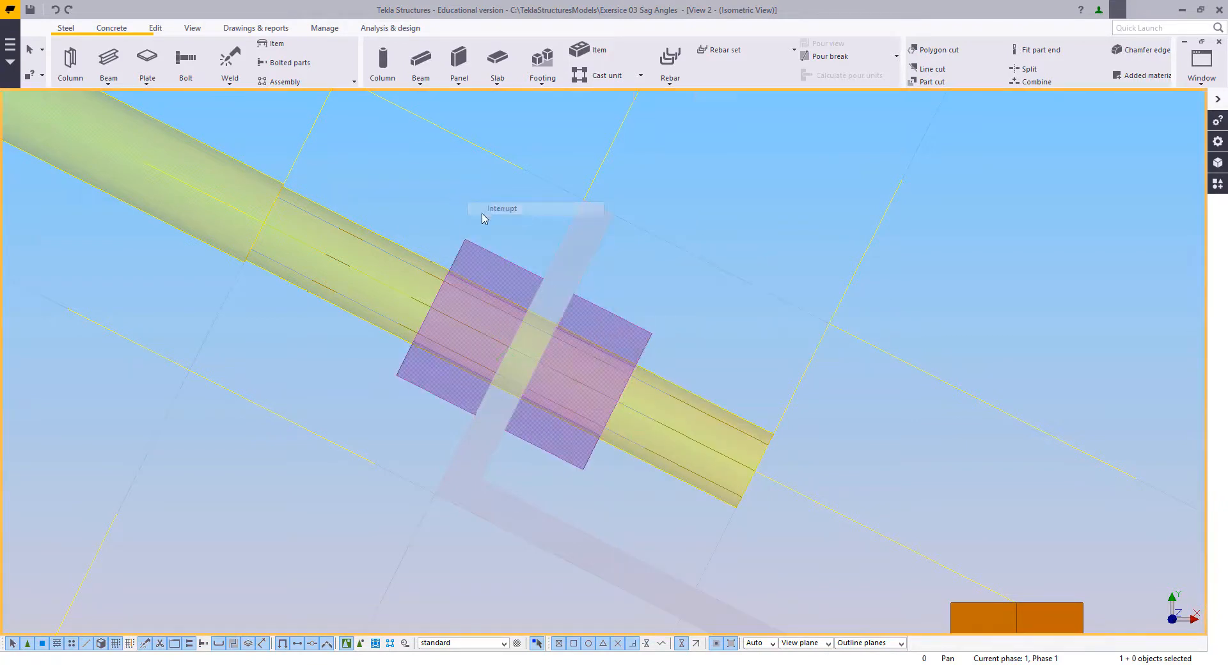
pyautogui.click(484, 214)
# Step: Weld both nuts to the diagonal rod, using the rod as the main part
pyautogui.click(230, 59)
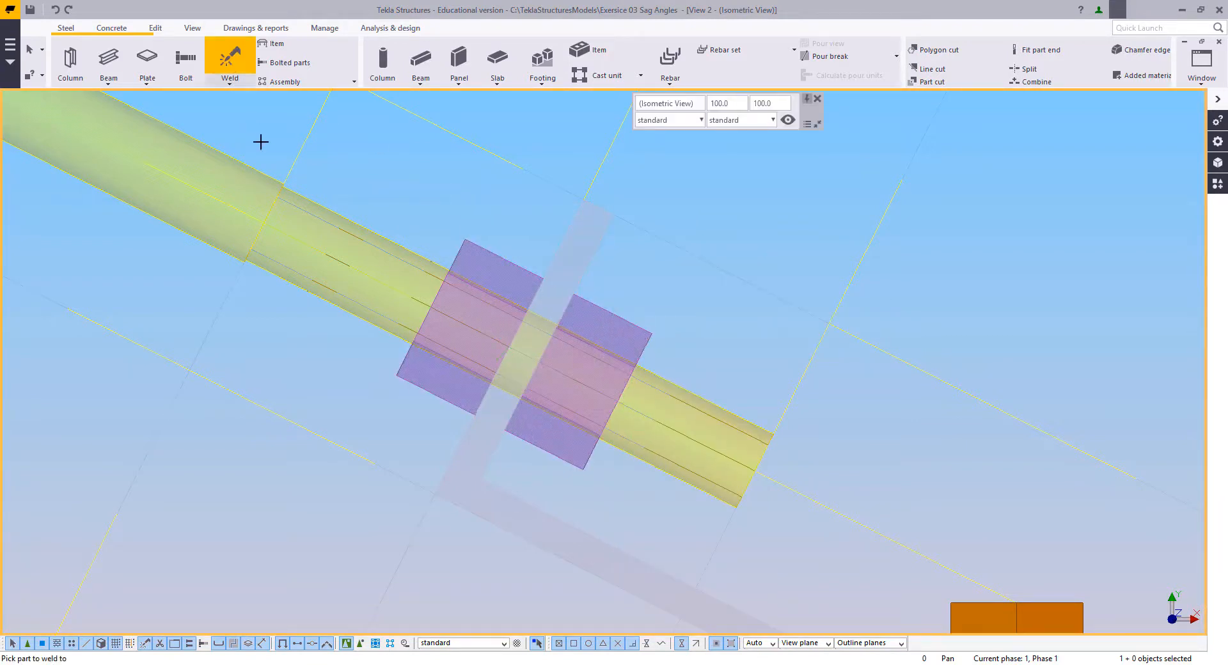
pyautogui.click(247, 167)
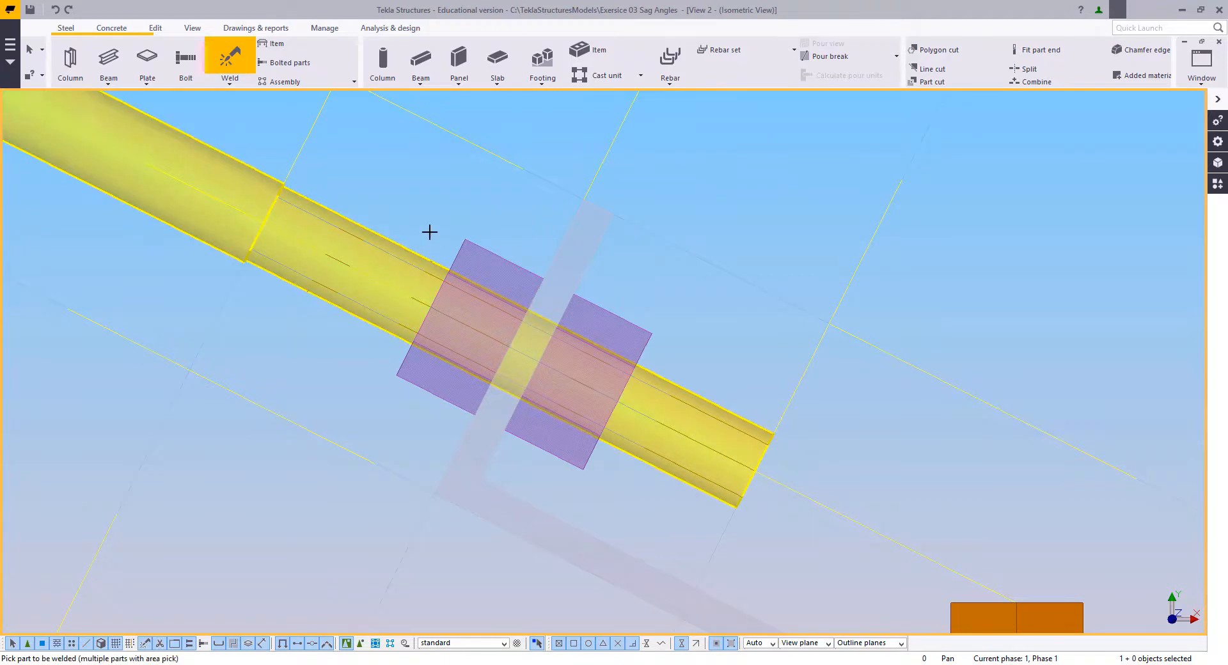
pyautogui.click(467, 241)
pyautogui.click(208, 145)
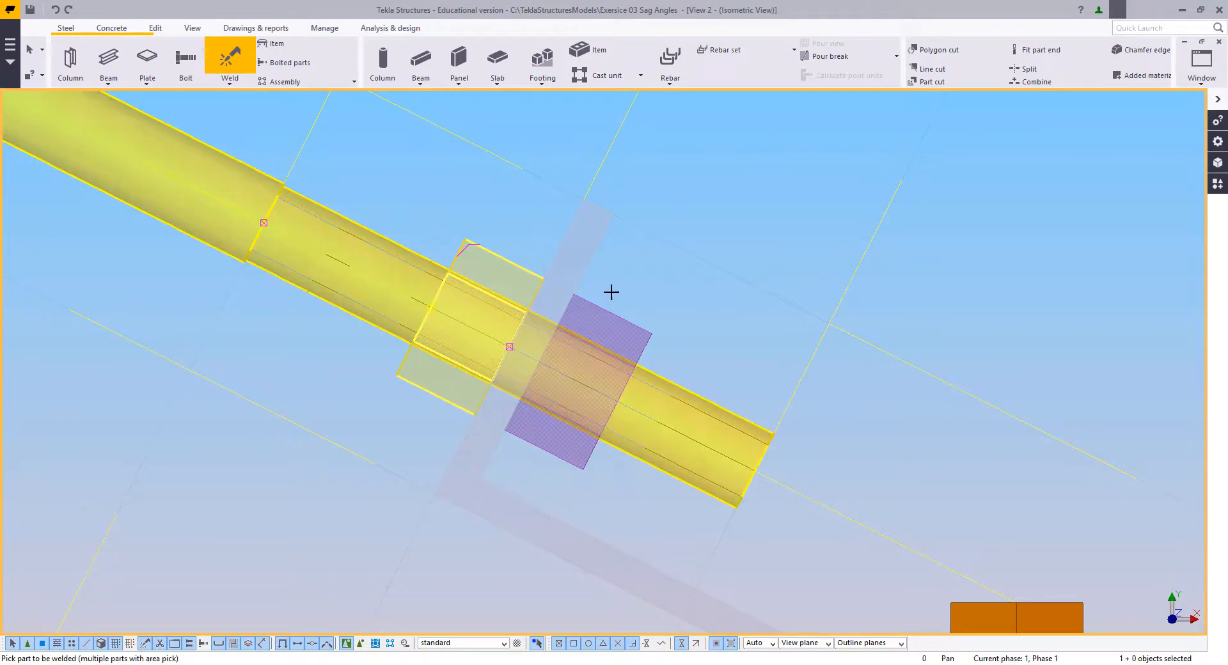
pyautogui.click(606, 315)
pyautogui.press('Escape')
# Step: Delete the three construction lines that cross the lower end of the diagonal rod
pyautogui.scroll(-5, 555, 268)
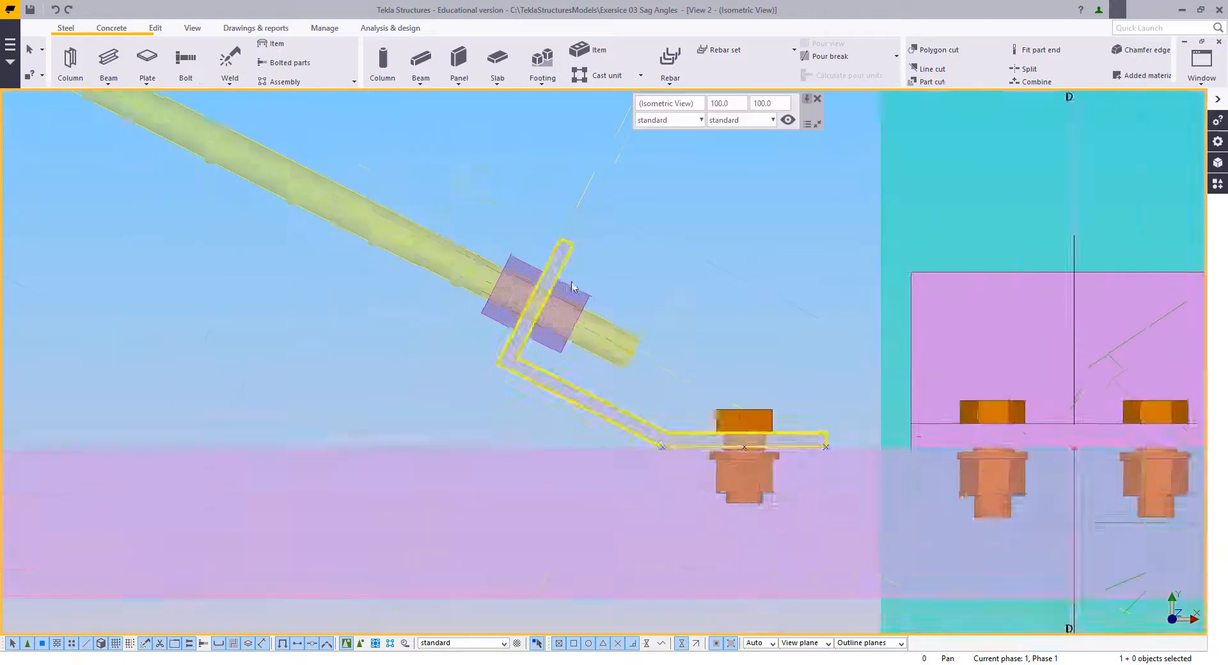
pyautogui.moveTo(576, 273); pyautogui.dragTo(630, 438, button='middle')
pyautogui.moveTo(735, 403); pyautogui.dragTo(613, 264)
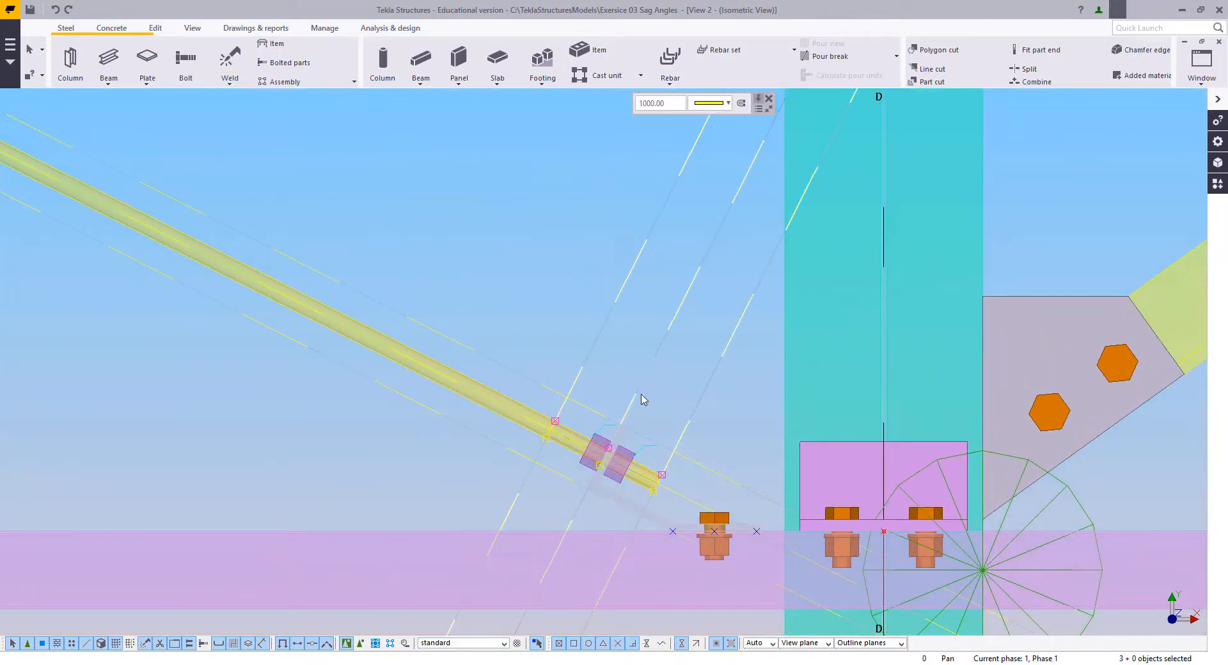
pyautogui.moveTo(662, 440); pyautogui.dragTo(646, 403, button='middle')
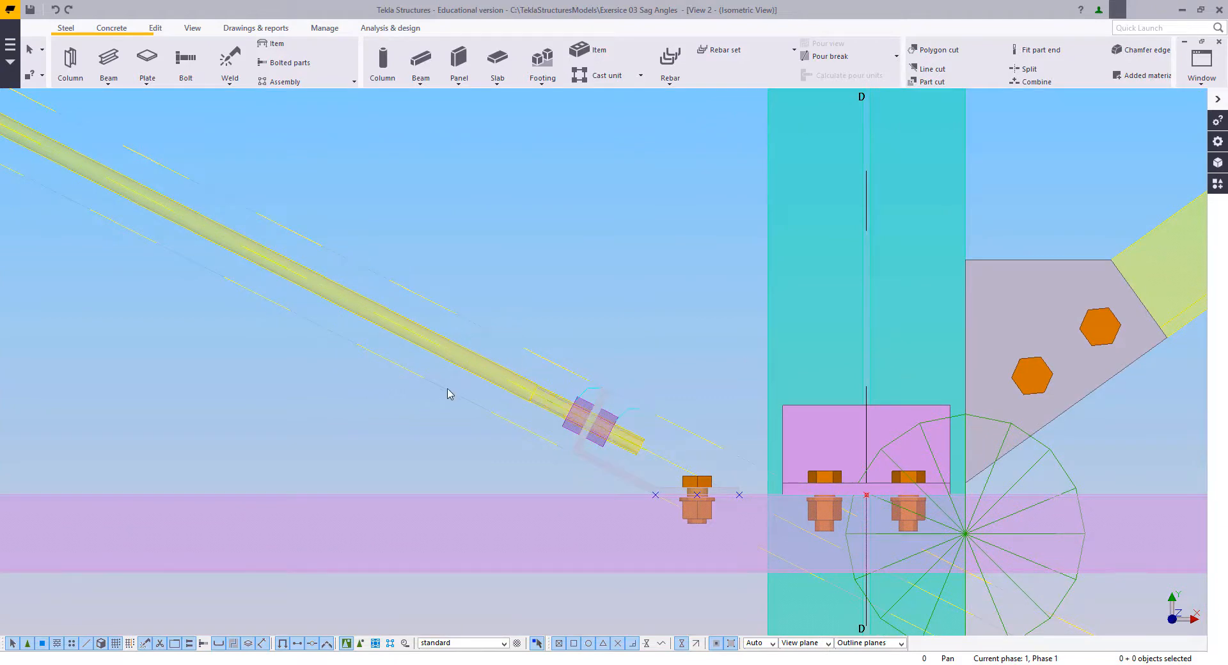
pyautogui.scroll(-3, 589, 439)
pyautogui.scroll(2, 523, 411)
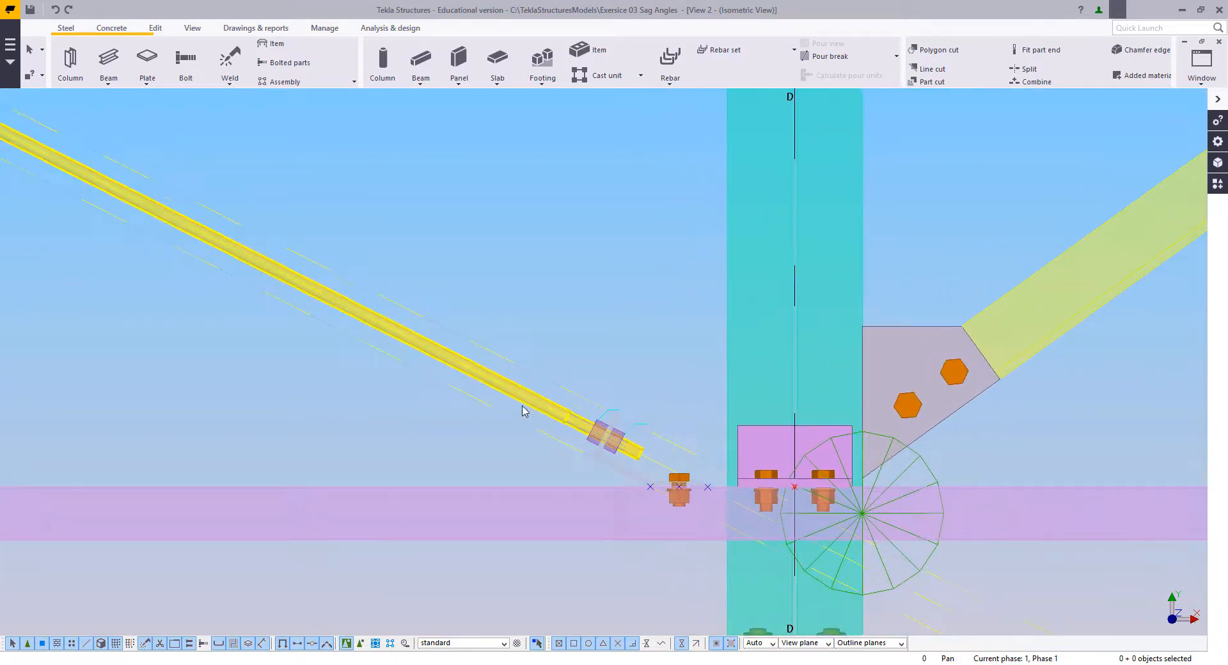
# Step: Mirror-copy the diagonal rod, its two nuts and the lower bent cleat across the vertical line at X0 2500.0, angle -90
pyautogui.click(527, 410)
pyautogui.scroll(4, 529, 412)
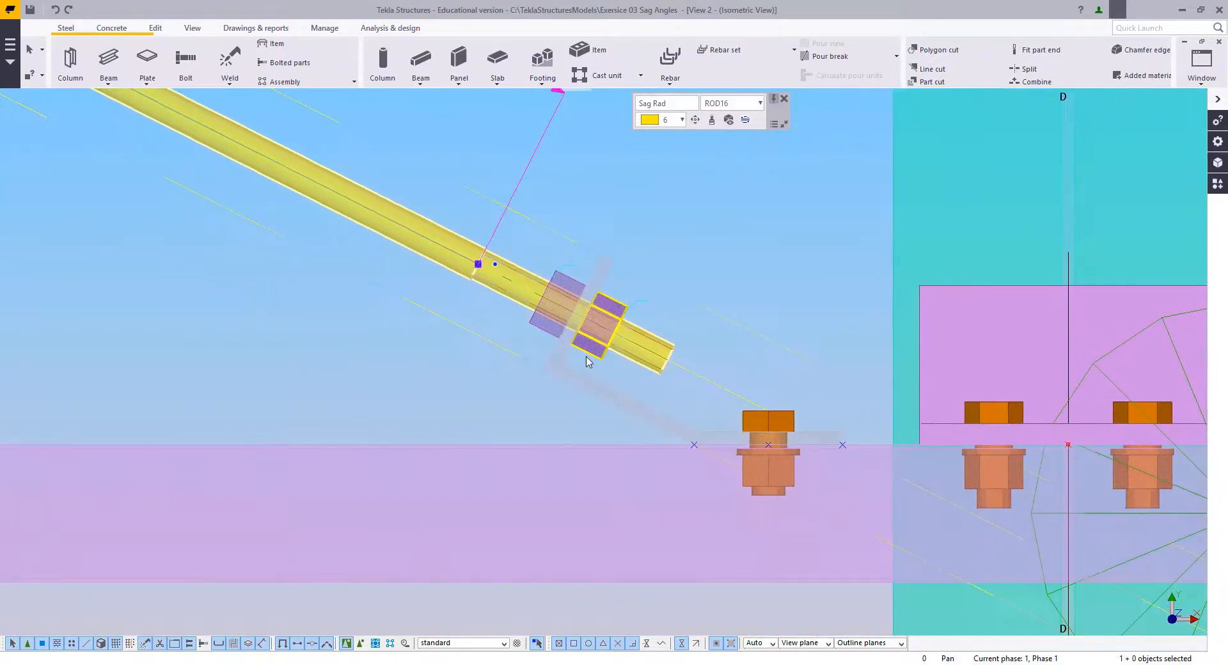
pyautogui.keyDown('ctrl'); pyautogui.click(539, 329); pyautogui.keyUp('ctrl')
pyautogui.keyDown('ctrl'); pyautogui.click(578, 353); pyautogui.keyUp('ctrl')
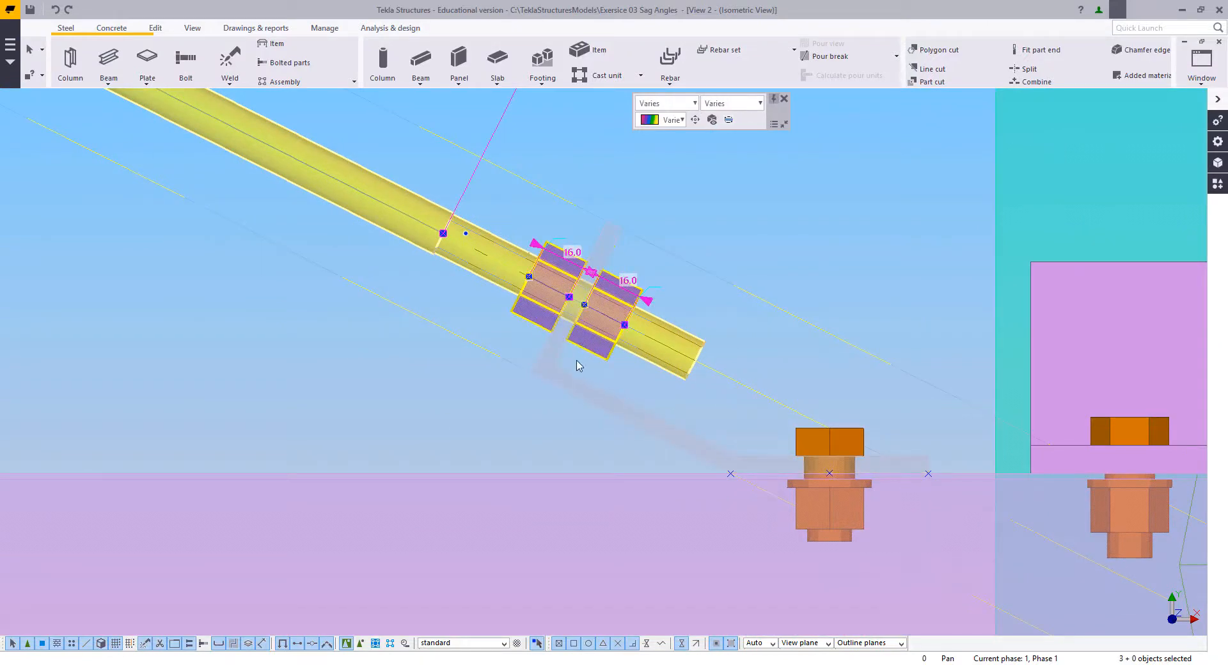
pyautogui.keyDown('ctrl'); pyautogui.click(571, 383); pyautogui.keyUp('ctrl')
pyautogui.scroll(-4, 755, 502)
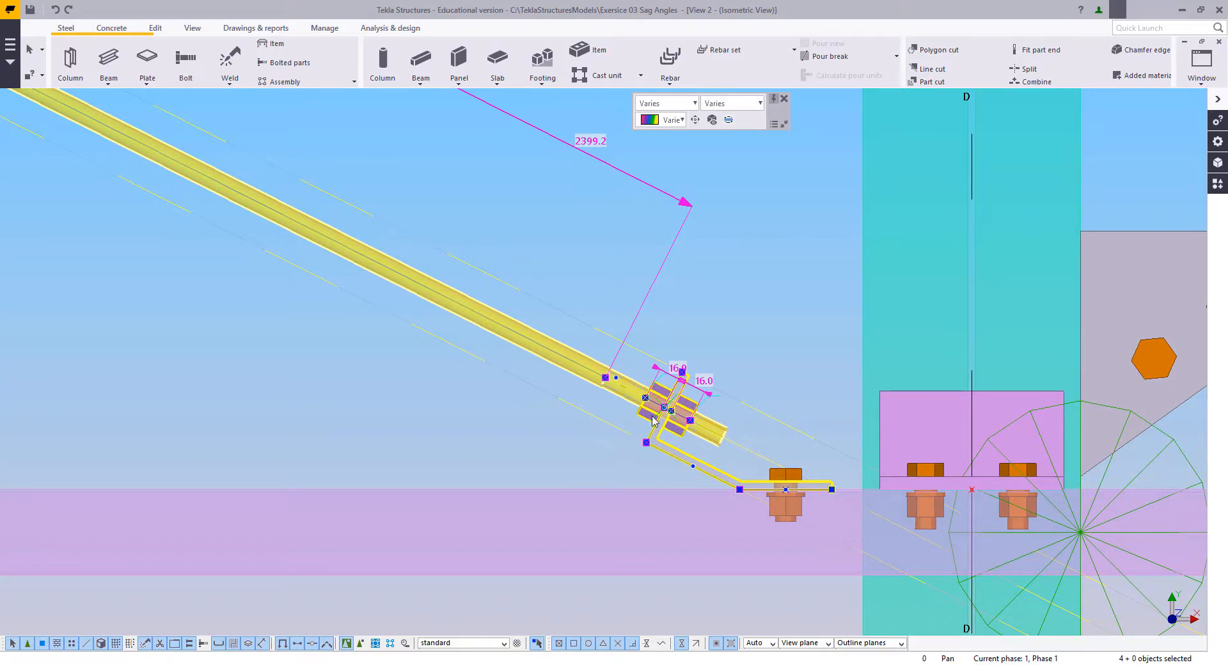
pyautogui.moveTo(653, 421); pyautogui.dragTo(742, 484)
pyautogui.scroll(-5, 666, 457)
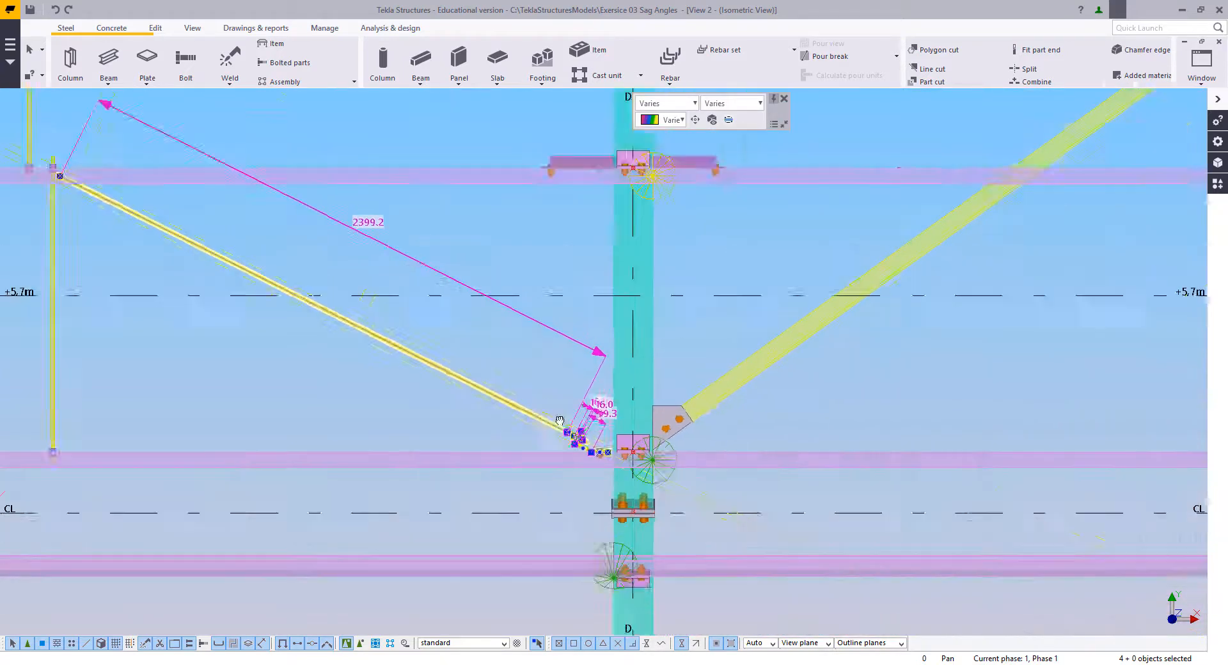
pyautogui.moveTo(559, 424); pyautogui.dragTo(924, 419, button='middle')
pyautogui.moveTo(502, 362); pyautogui.dragTo(743, 432, button='middle')
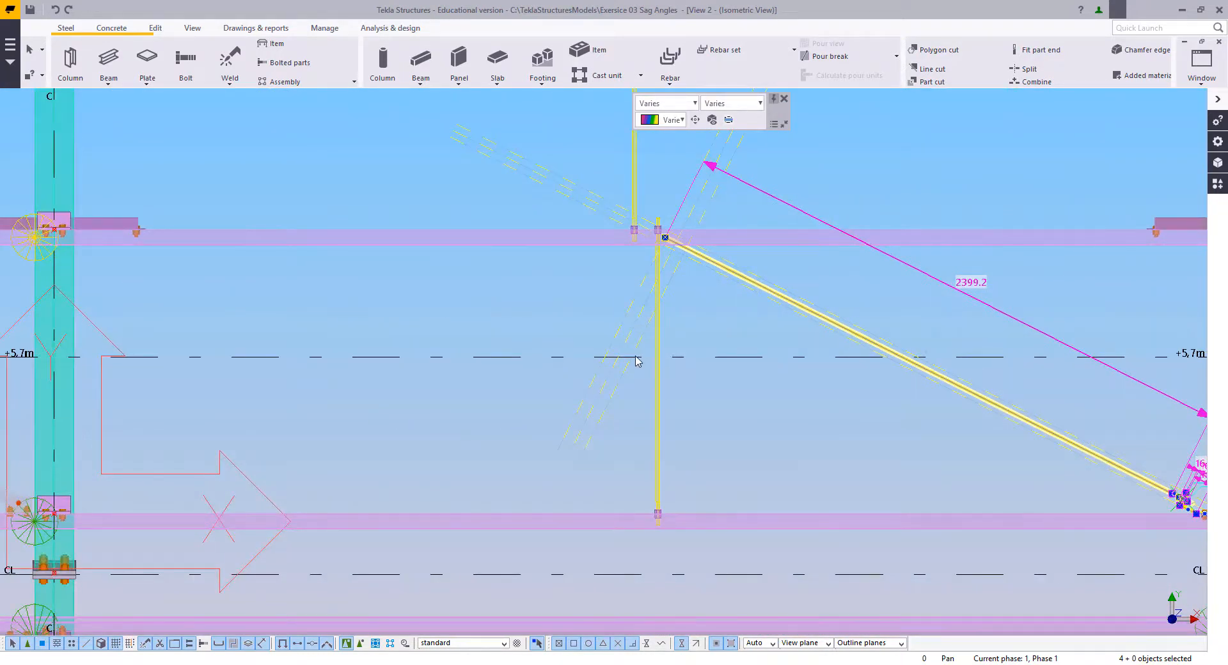
pyautogui.moveTo(637, 362); pyautogui.dragTo(608, 356, button='middle')
pyautogui.scroll(1, 614, 403)
pyautogui.rightClick(488, 299)
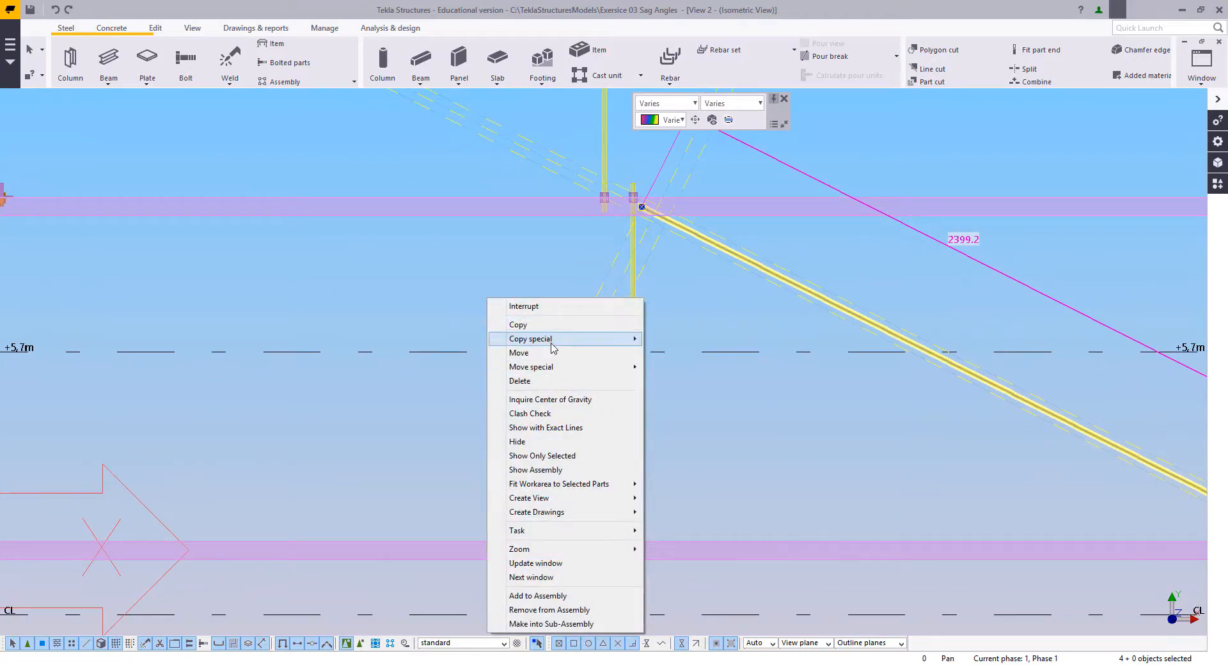
pyautogui.moveTo(552, 346)
pyautogui.click(669, 371)
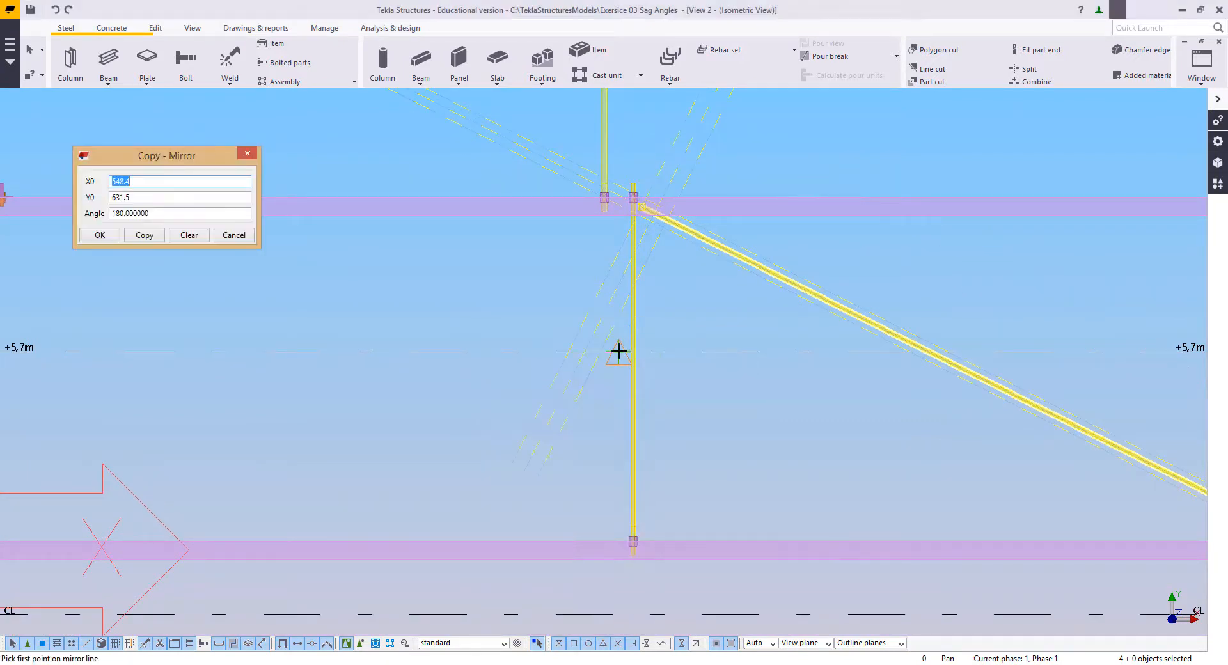
pyautogui.click(618, 351)
pyautogui.click(619, 542)
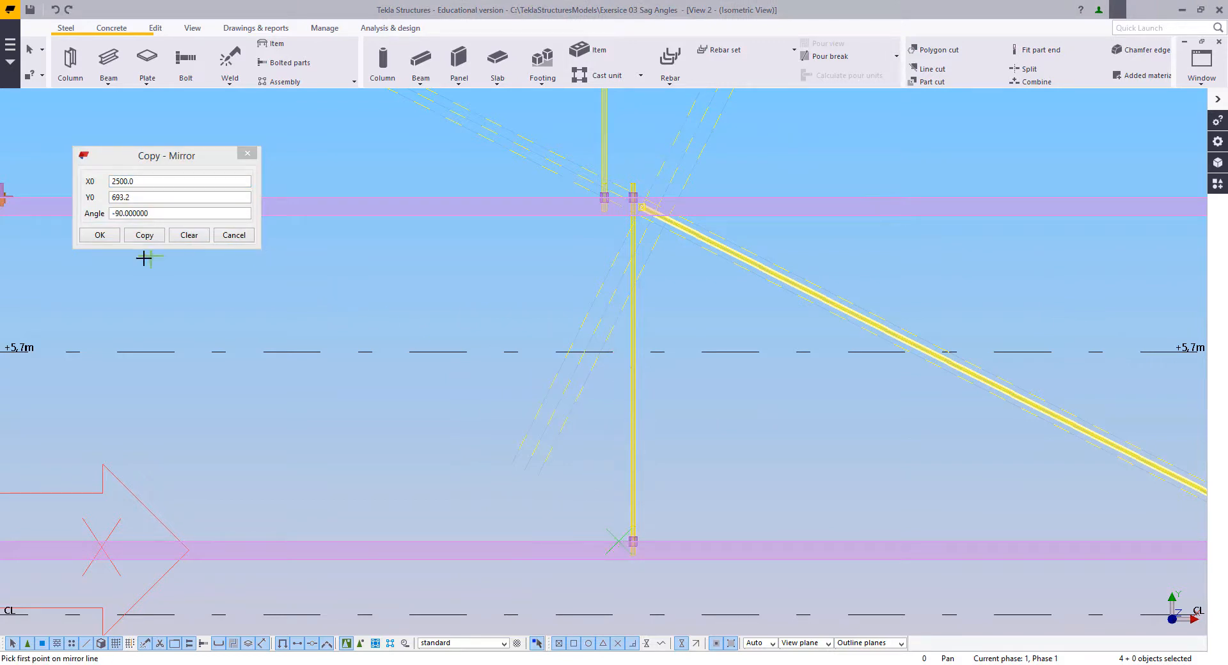
pyautogui.click(144, 236)
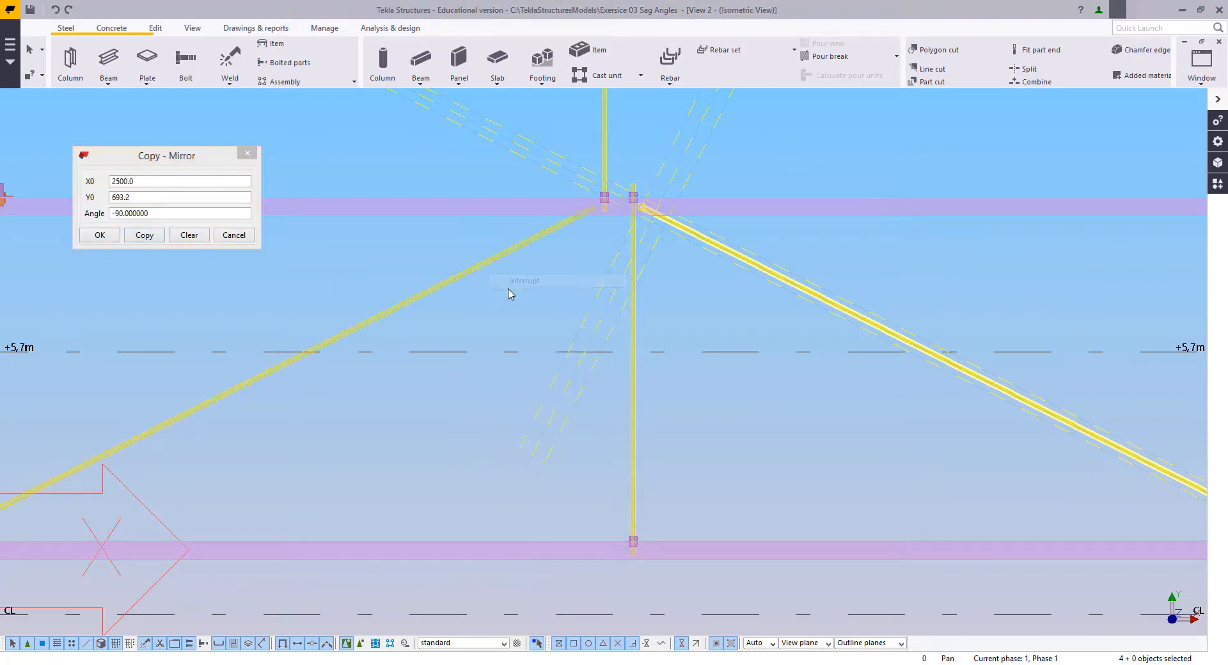
pyautogui.scroll(-2, 562, 359)
pyautogui.scroll(5, 323, 453)
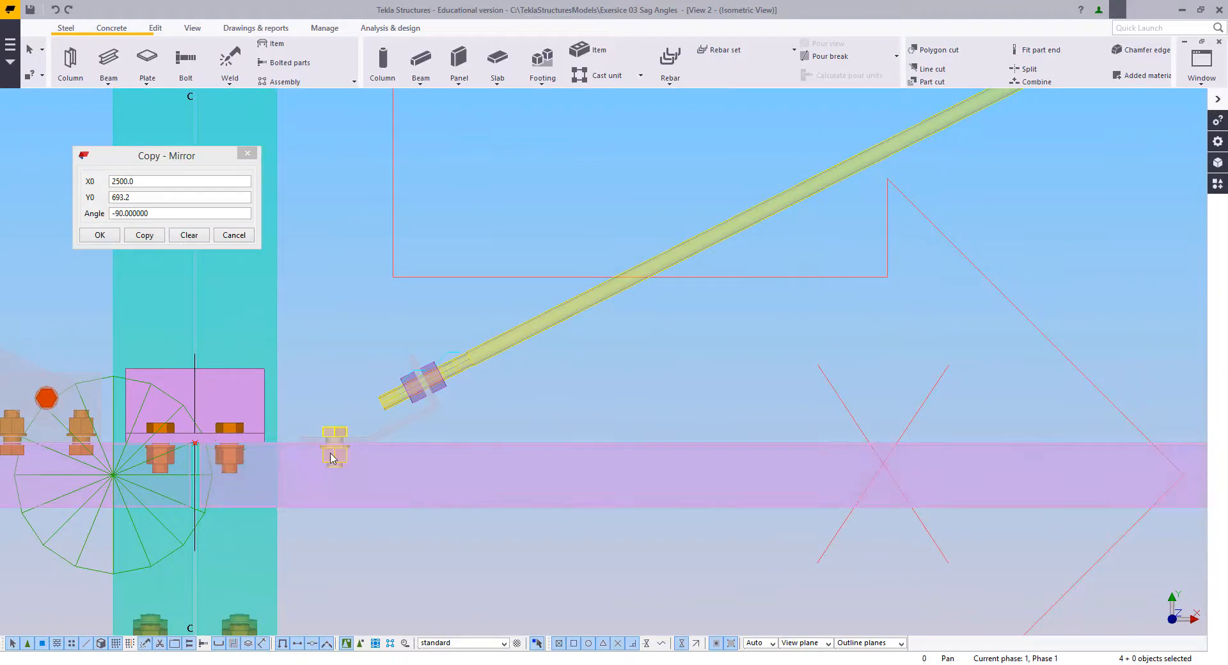
pyautogui.scroll(-5, 328, 448)
# Step: Select the bent cleats at the lower ends of both diagonal rods, near grid lines C and D
pyautogui.moveTo(712, 339); pyautogui.dragTo(510, 356, button='middle')
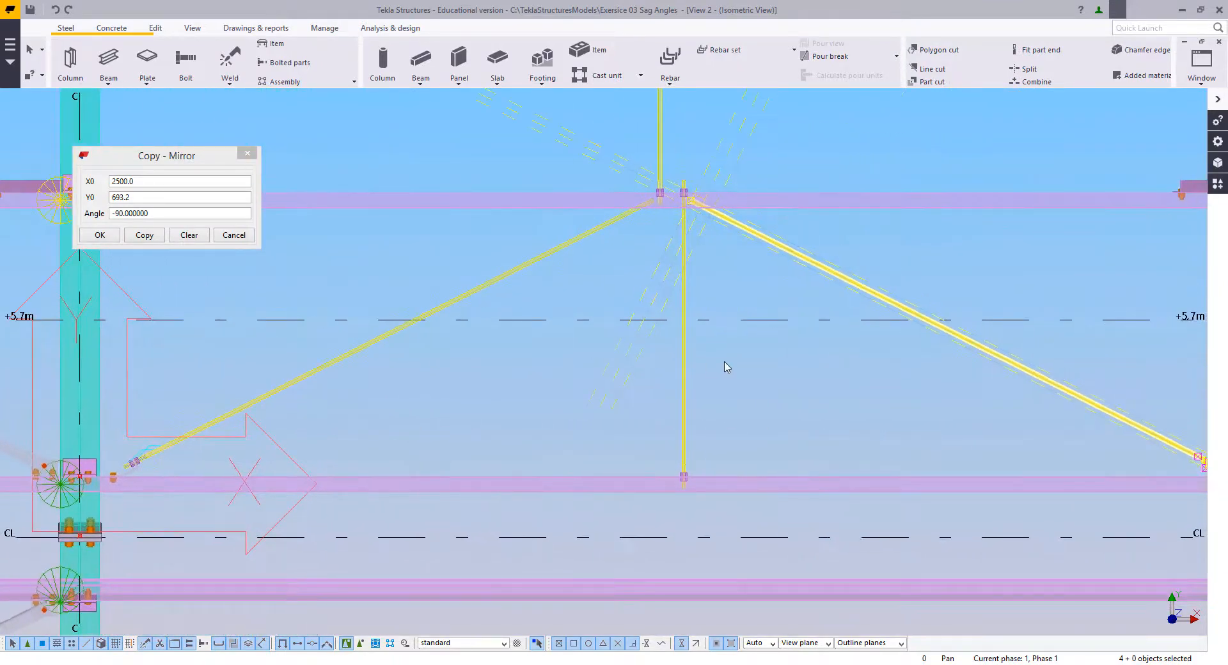
pyautogui.moveTo(729, 368); pyautogui.dragTo(626, 339, button='middle')
pyautogui.scroll(3, 1028, 400)
pyautogui.moveTo(1157, 469); pyautogui.dragTo(829, 384, button='middle')
pyautogui.scroll(2, 830, 383)
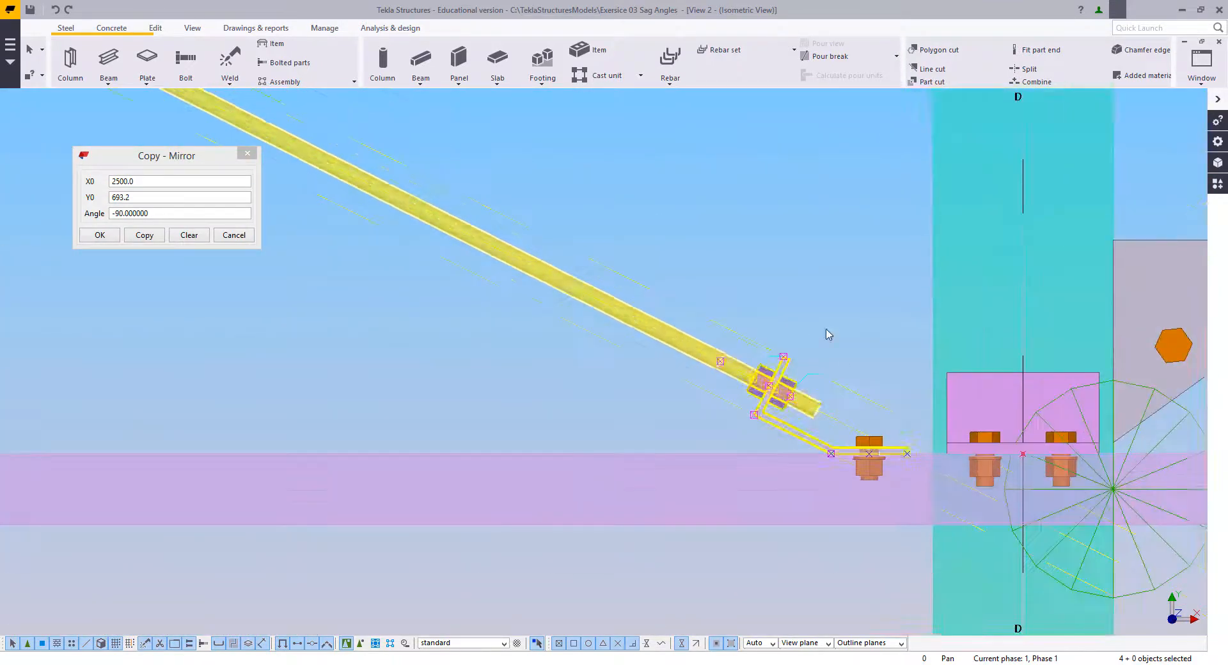
pyautogui.click(777, 262)
pyautogui.scroll(2, 739, 377)
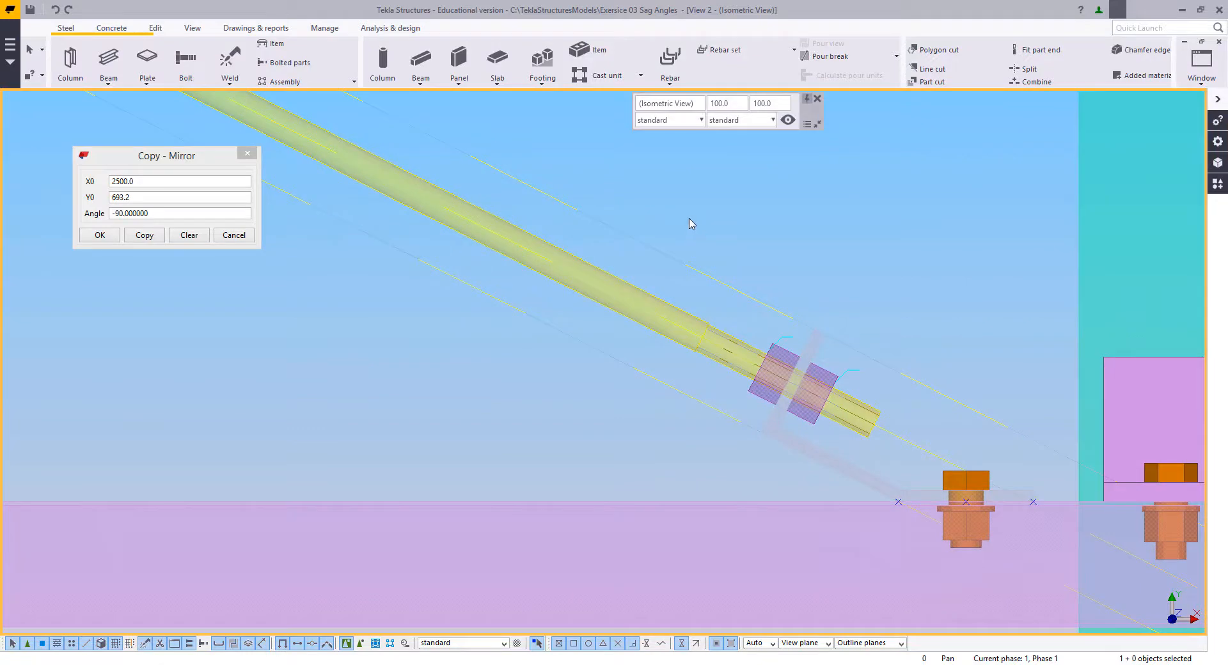
pyautogui.click(777, 438)
pyautogui.scroll(-1, 950, 483)
pyautogui.scroll(-8, 704, 424)
pyautogui.moveTo(314, 372); pyautogui.dragTo(644, 362, button='middle')
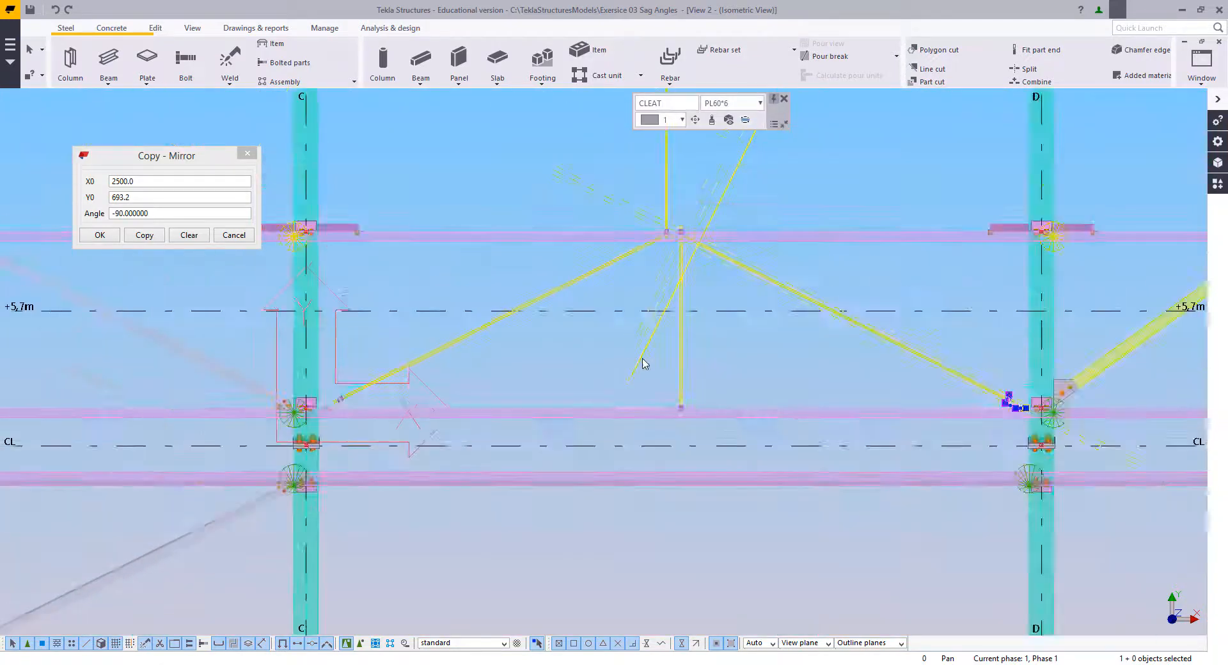
pyautogui.scroll(8, 346, 400)
pyautogui.keyDown('ctrl'); pyautogui.click(274, 492); pyautogui.keyUp('ctrl')
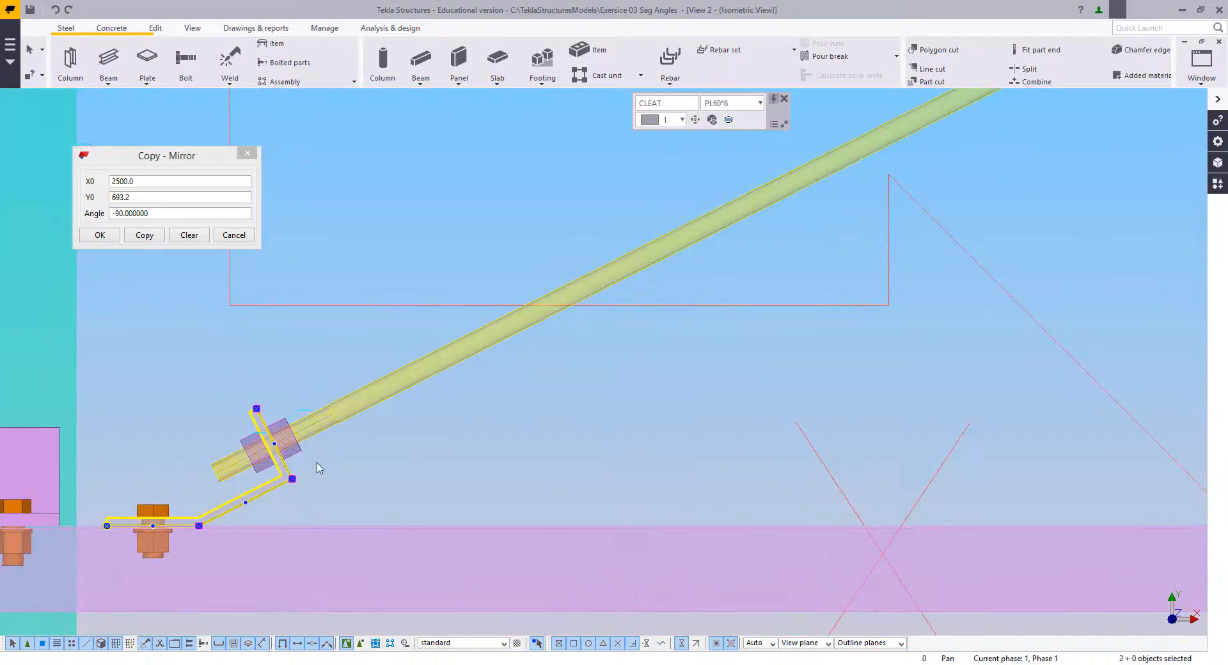
pyautogui.scroll(-6, 338, 452)
pyautogui.scroll(-5, 396, 442)
pyautogui.scroll(4, 480, 411)
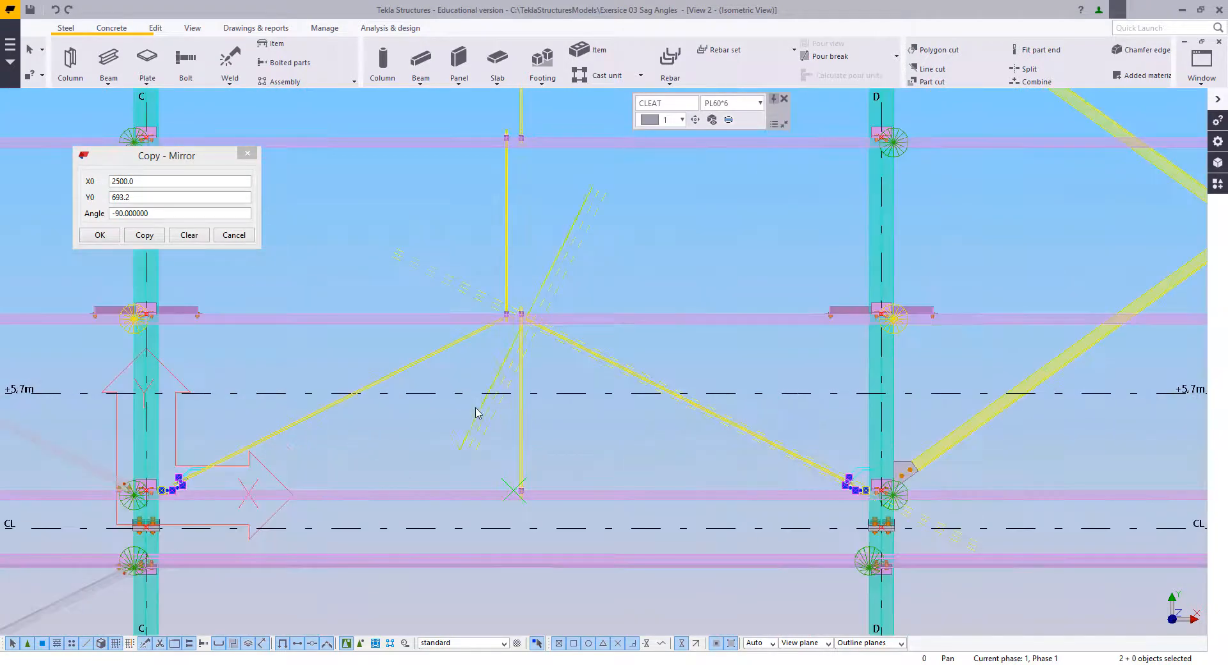
pyautogui.moveTo(482, 350); pyautogui.dragTo(562, 343, button='middle')
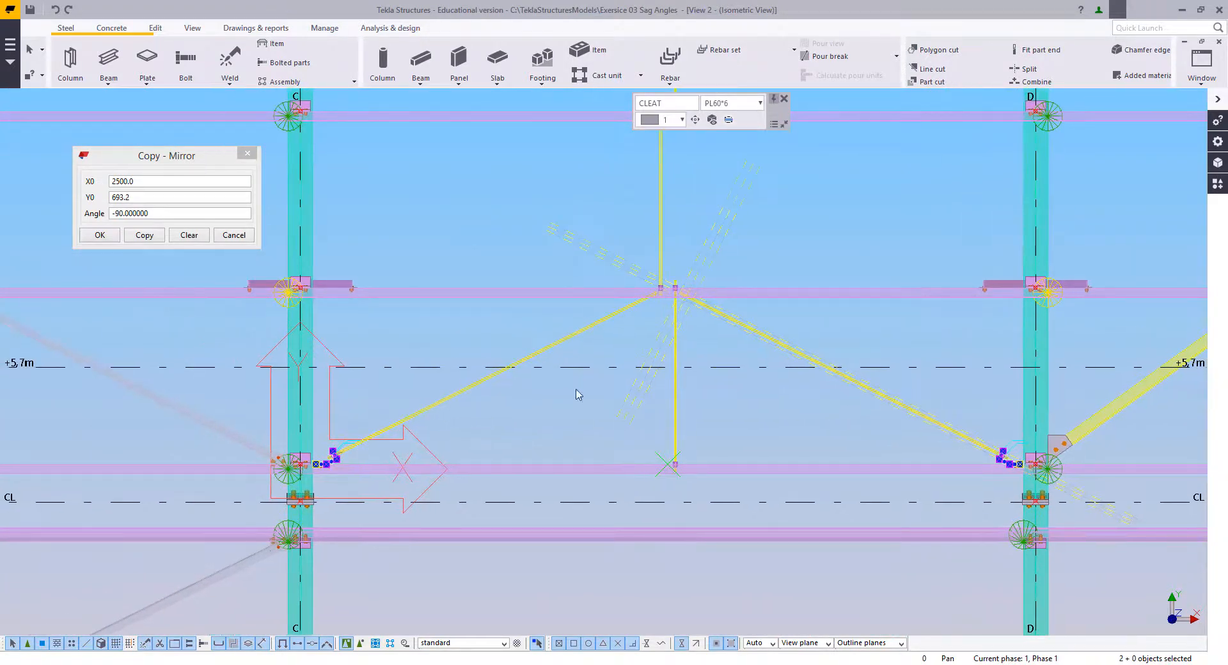
# Step: Add one divided-line point midway between the top edges of the lower and upper purlins in bay C–D
pyautogui.click(156, 28)
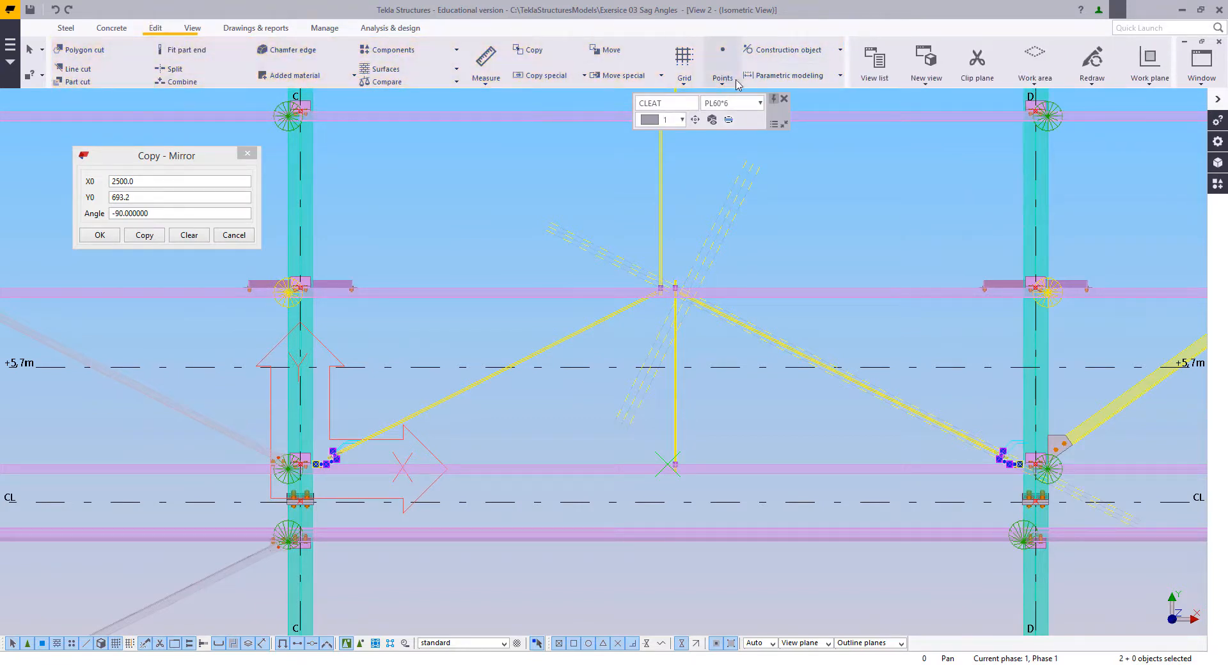
pyautogui.click(725, 82)
pyautogui.click(725, 102)
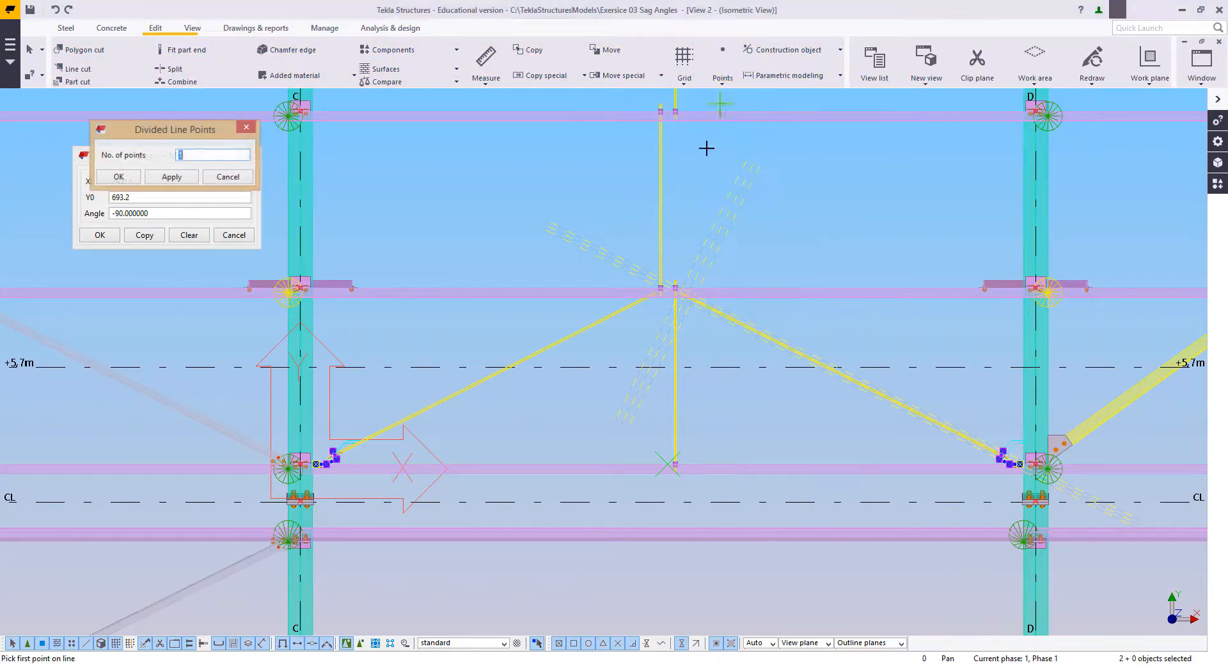
pyautogui.scroll(6, 595, 359)
pyautogui.scroll(-5, 454, 390)
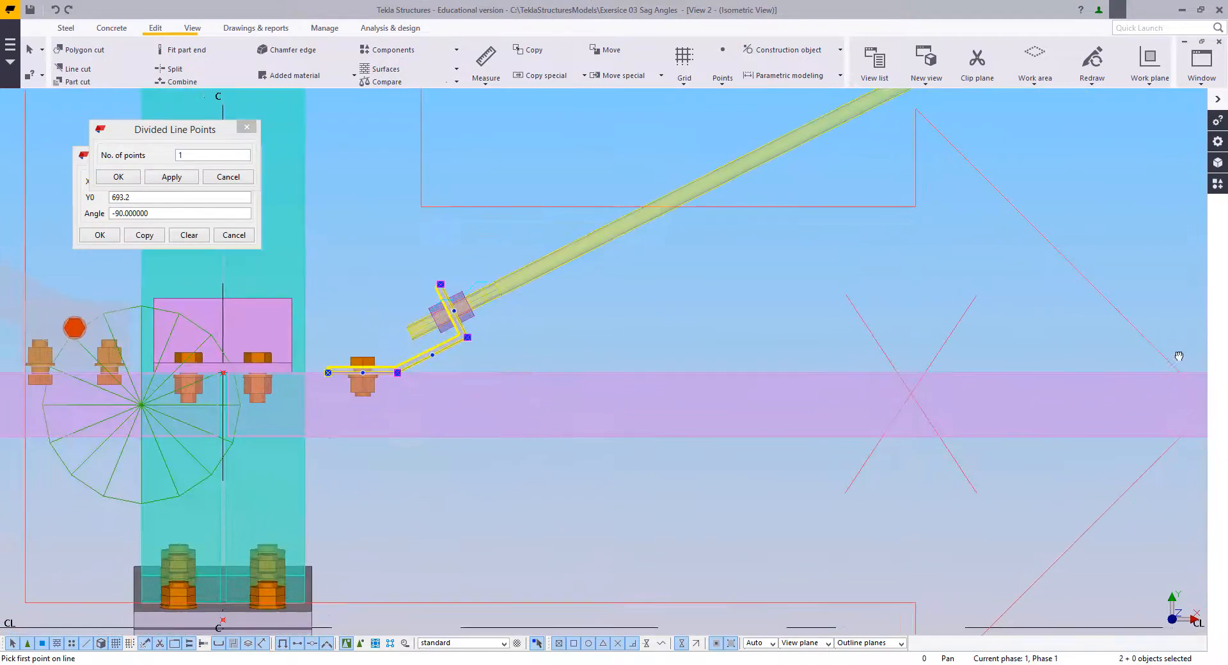
pyautogui.scroll(3, 697, 403)
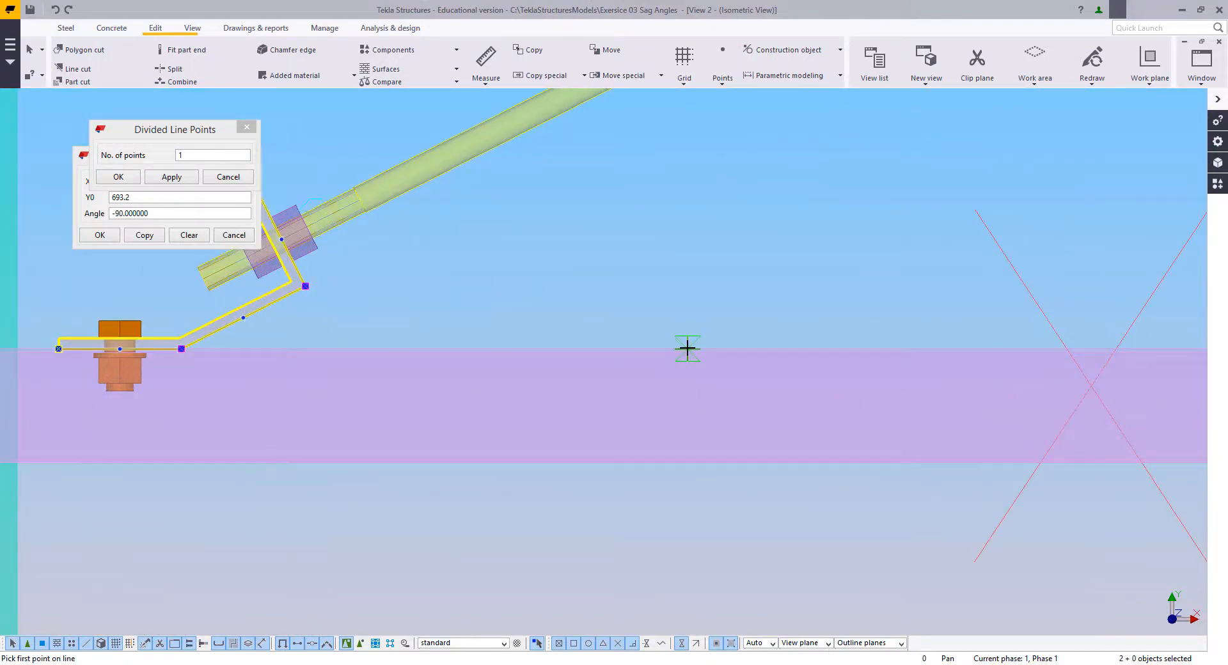
pyautogui.click(687, 349)
pyautogui.scroll(-8, 567, 505)
pyautogui.scroll(3, 859, 289)
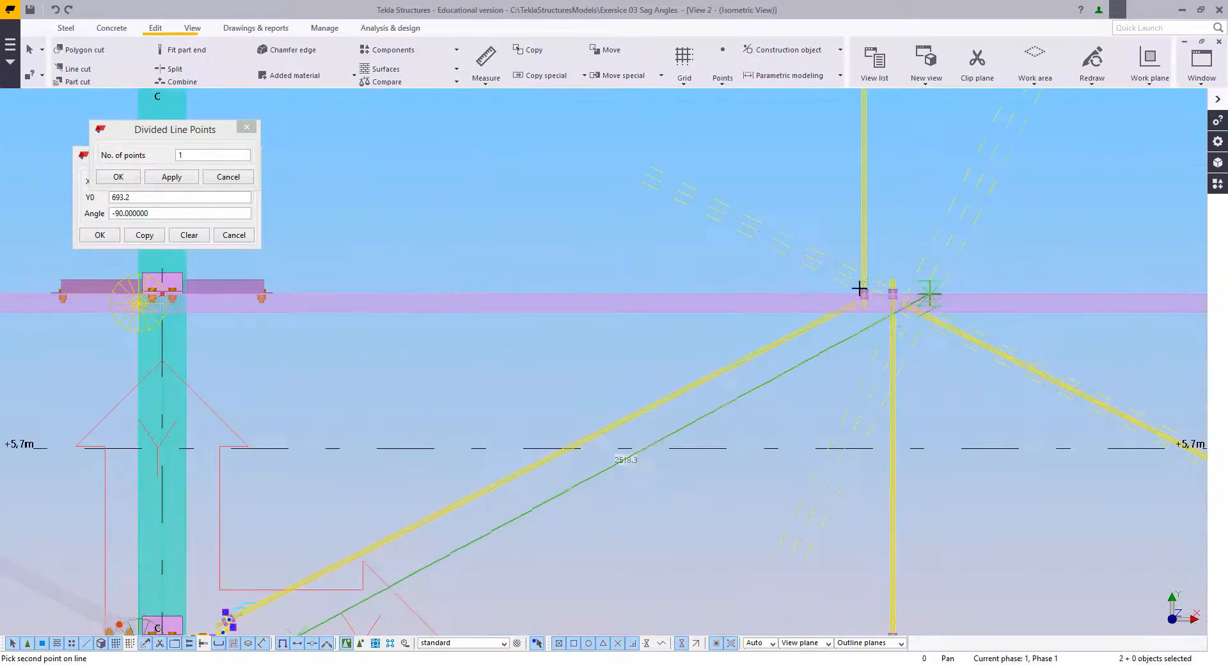
pyautogui.scroll(6, 841, 238)
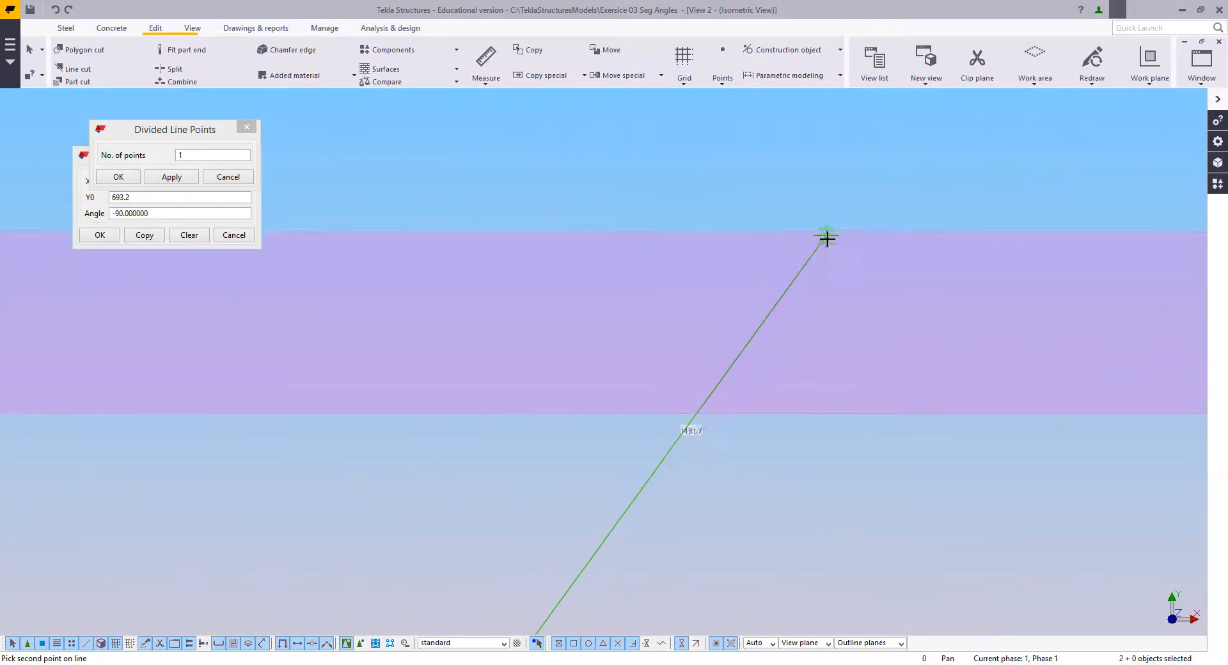
pyautogui.click(836, 235)
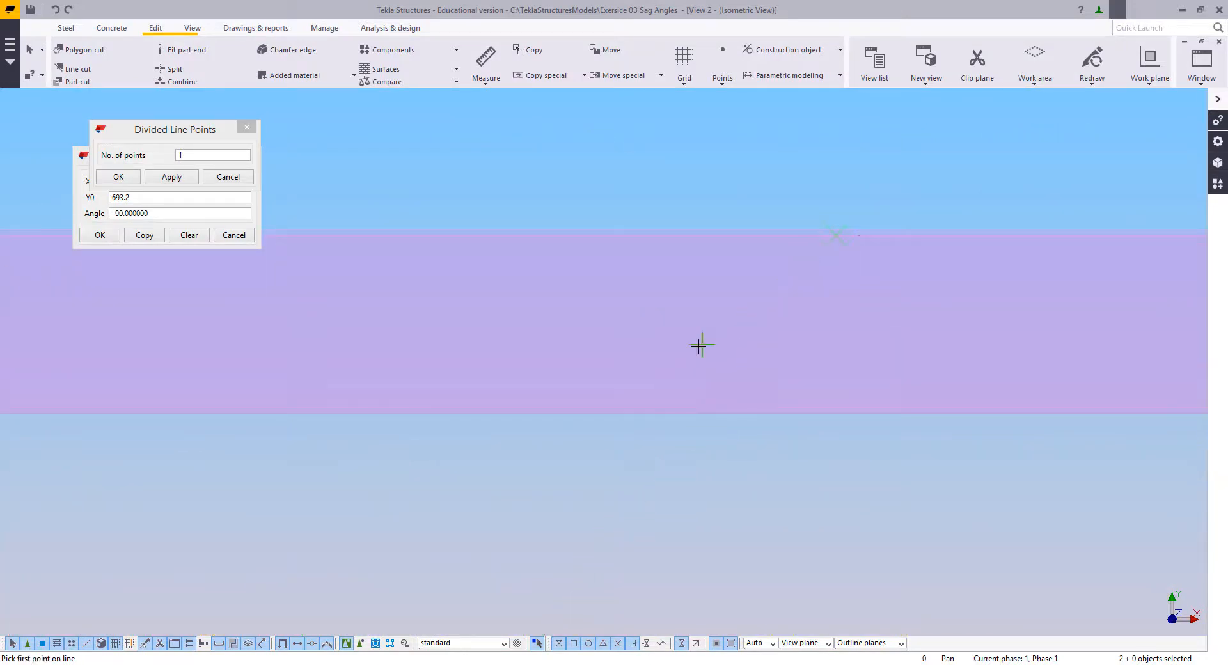
pyautogui.scroll(-10, 616, 277)
pyautogui.scroll(-2, 595, 288)
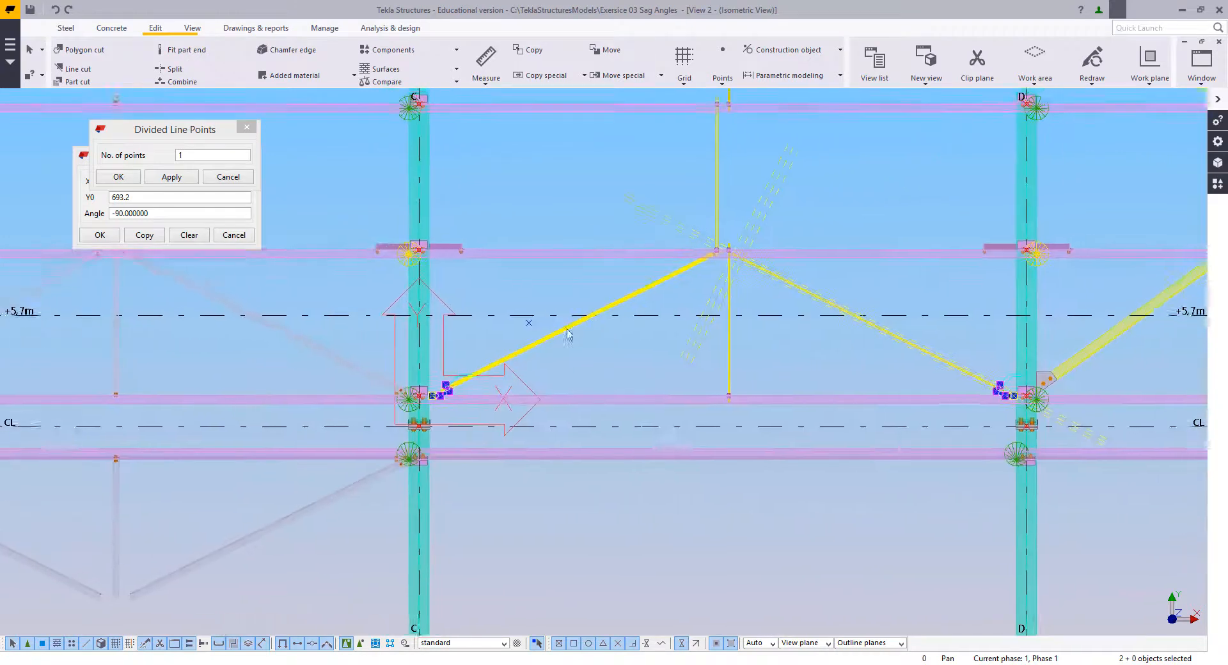
# Step: Define a horizontal copy-mirror line through the new midpoint between the purlins, at X0 902.9, Y0 631.5, angle 180
pyautogui.scroll(3, 531, 307)
pyautogui.rightClick(494, 280)
pyautogui.moveTo(547, 327)
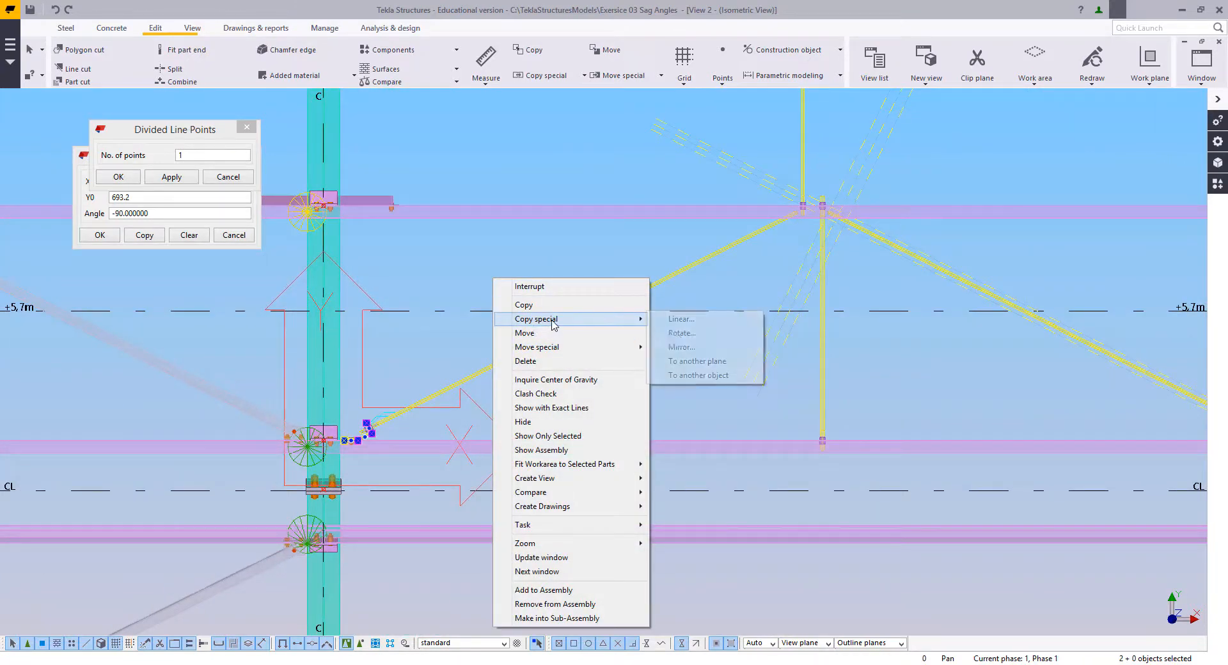
pyautogui.click(681, 346)
pyautogui.click(504, 324)
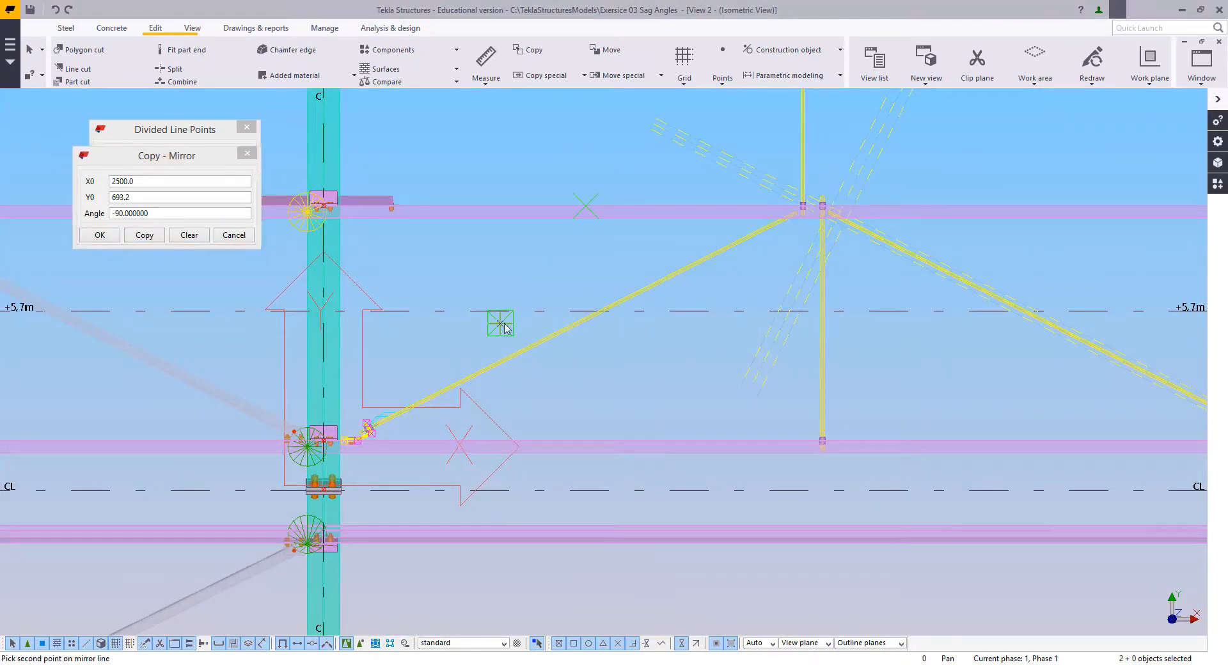
pyautogui.click(339, 323)
pyautogui.rightClick(406, 249)
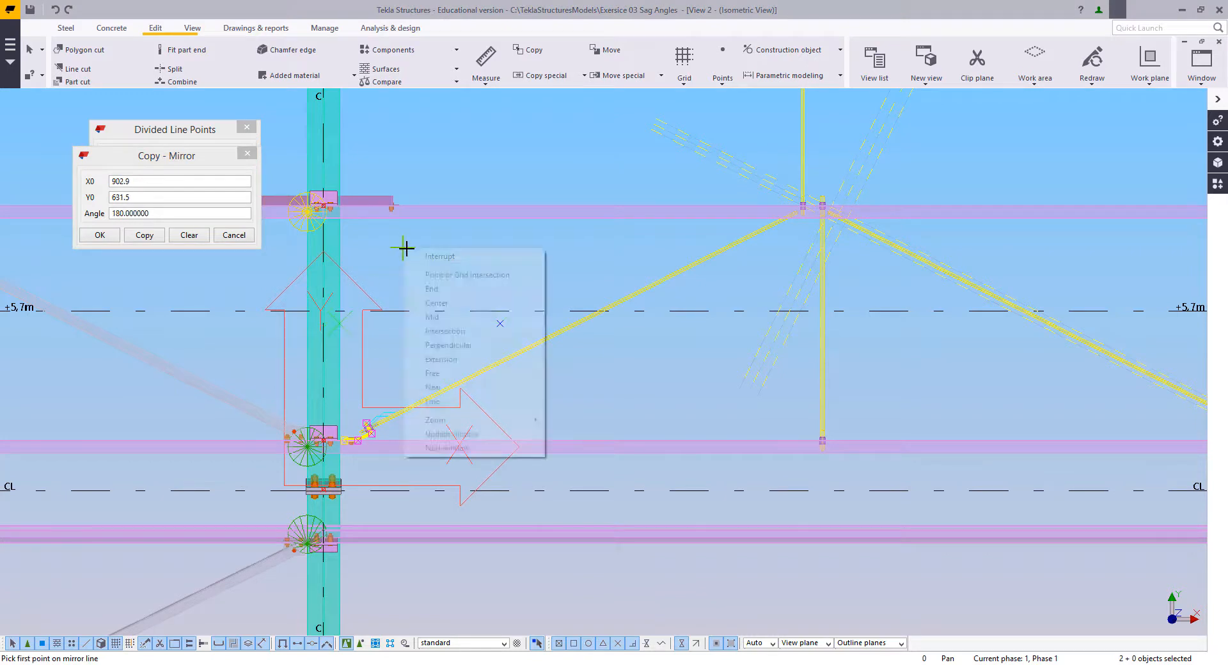
pyautogui.click(417, 259)
pyautogui.click(426, 282)
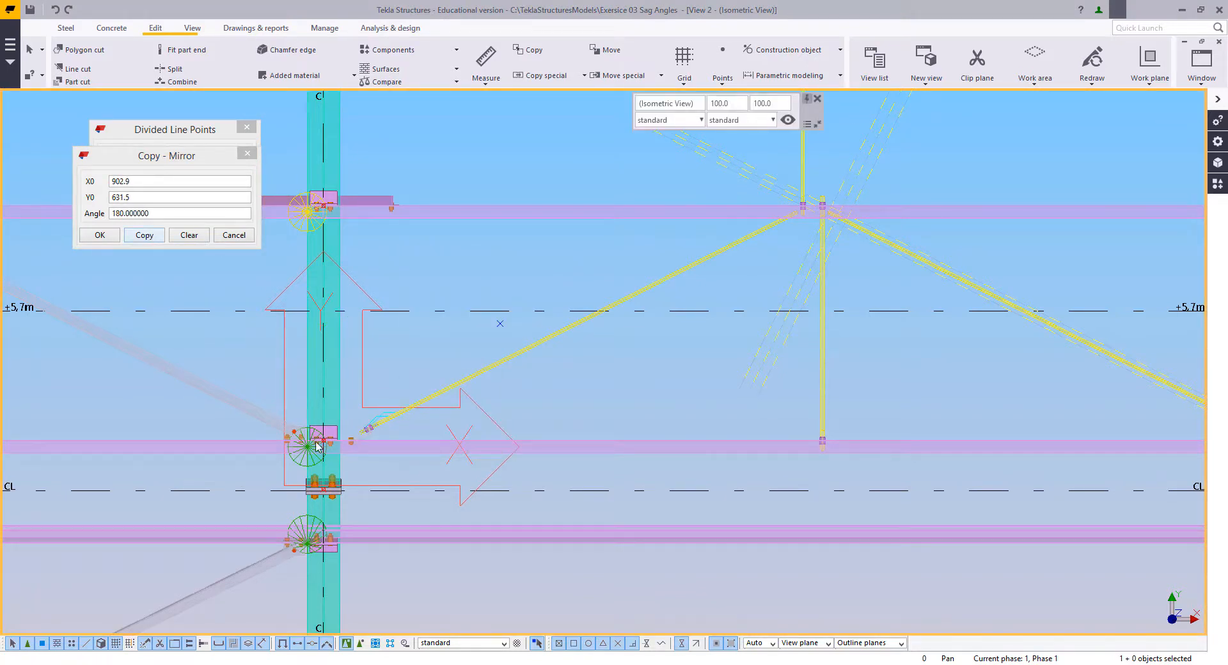
# Step: Reselect both lower bent cleats and mirror-copy them across the horizontal midline onto the upper purlin
pyautogui.scroll(2, 318, 447)
pyautogui.click(379, 441)
pyautogui.moveTo(666, 361); pyautogui.dragTo(215, 375, button='middle')
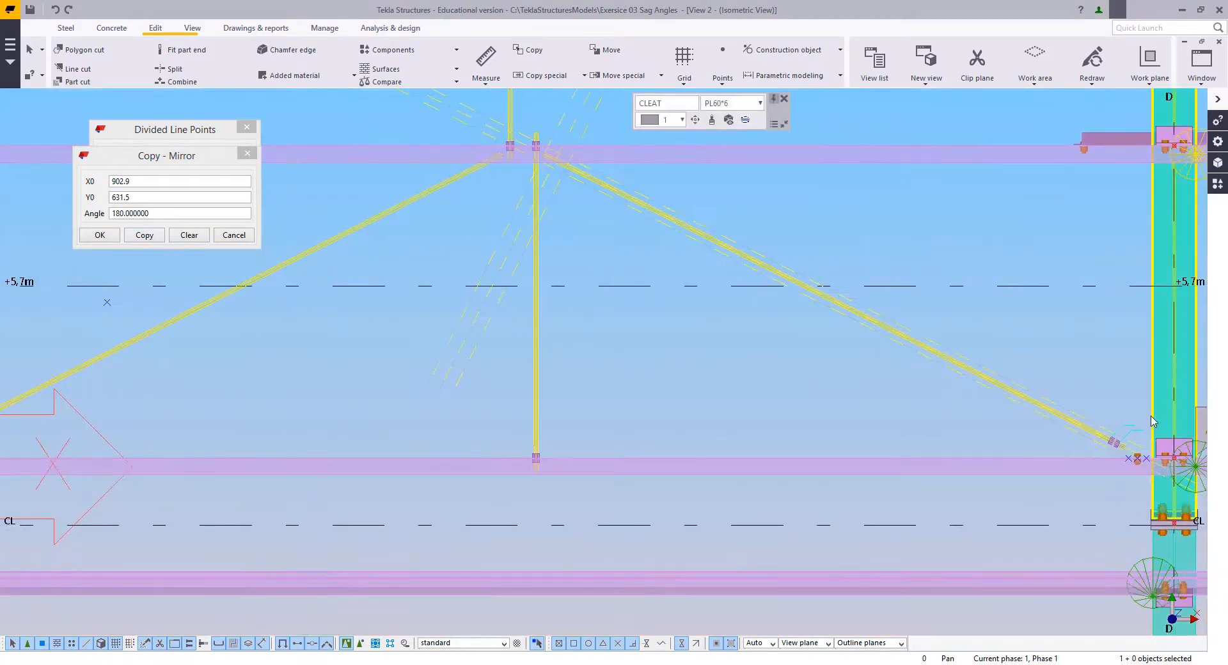
pyautogui.scroll(2, 1143, 452)
pyautogui.keyDown('ctrl'); pyautogui.click(1108, 453); pyautogui.keyUp('ctrl')
pyautogui.scroll(-5, 1095, 462)
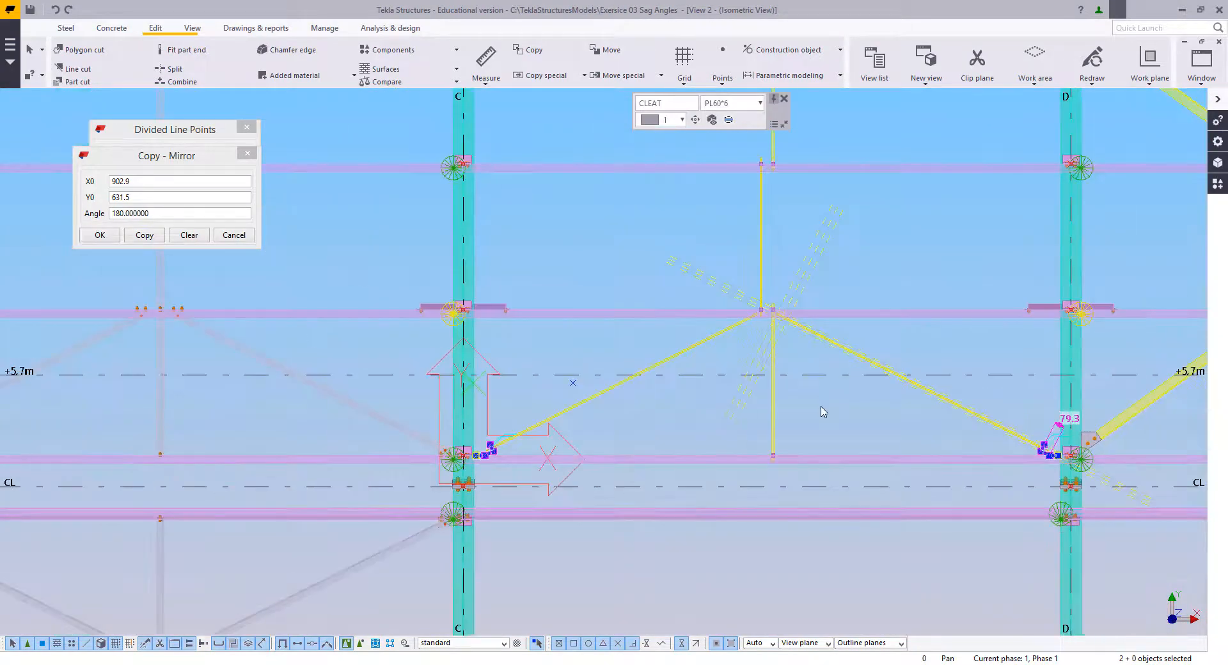
pyautogui.scroll(2, 820, 408)
pyautogui.moveTo(885, 424); pyautogui.dragTo(866, 422, button='middle')
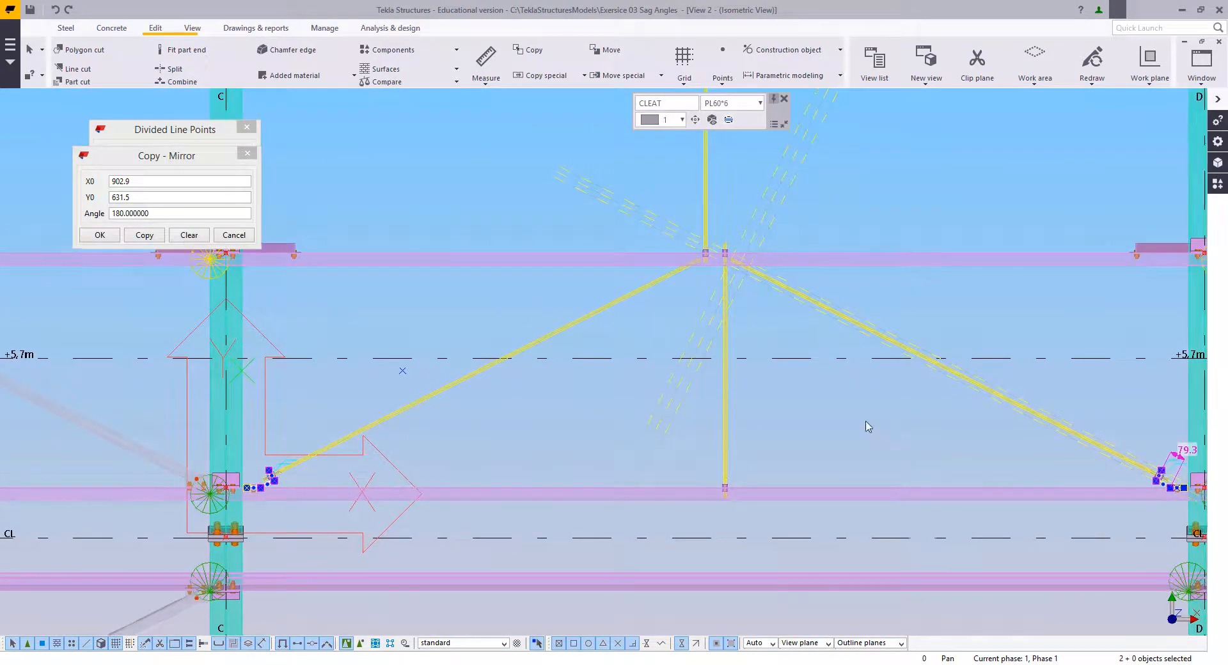
pyautogui.click(144, 235)
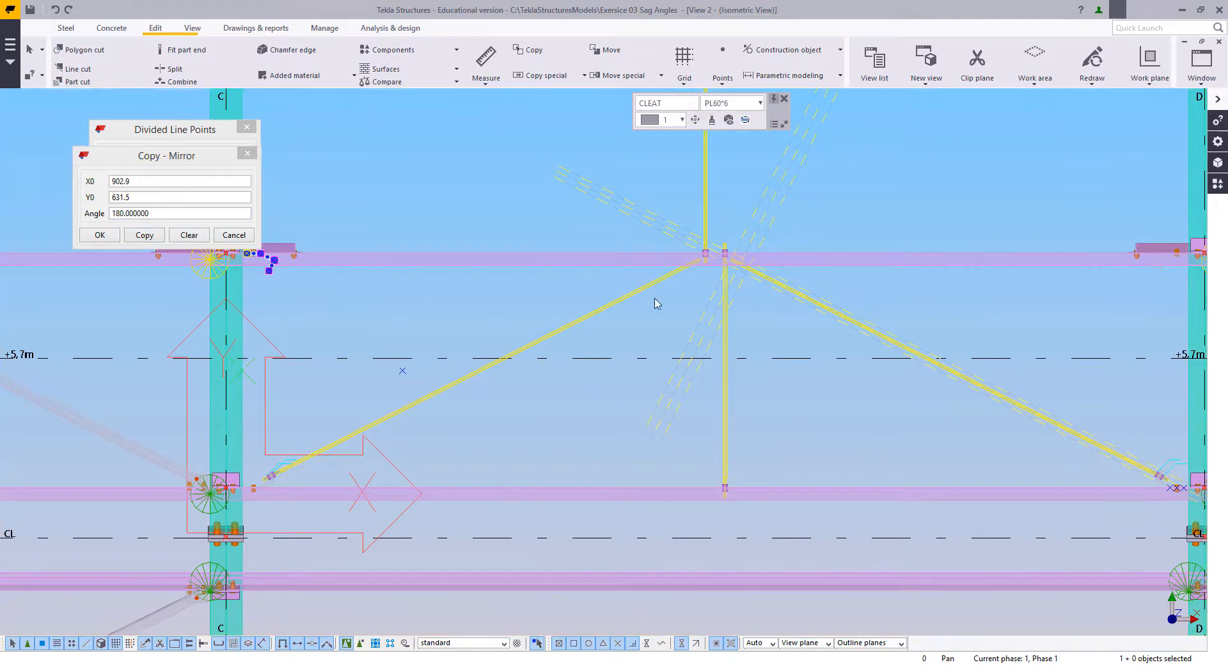
# Step: Copy the upper bent cleat near grid line C from its bolt centre onto the D-side vertical rod at the upper purlin
pyautogui.moveTo(676, 293); pyautogui.dragTo(618, 364, button='middle')
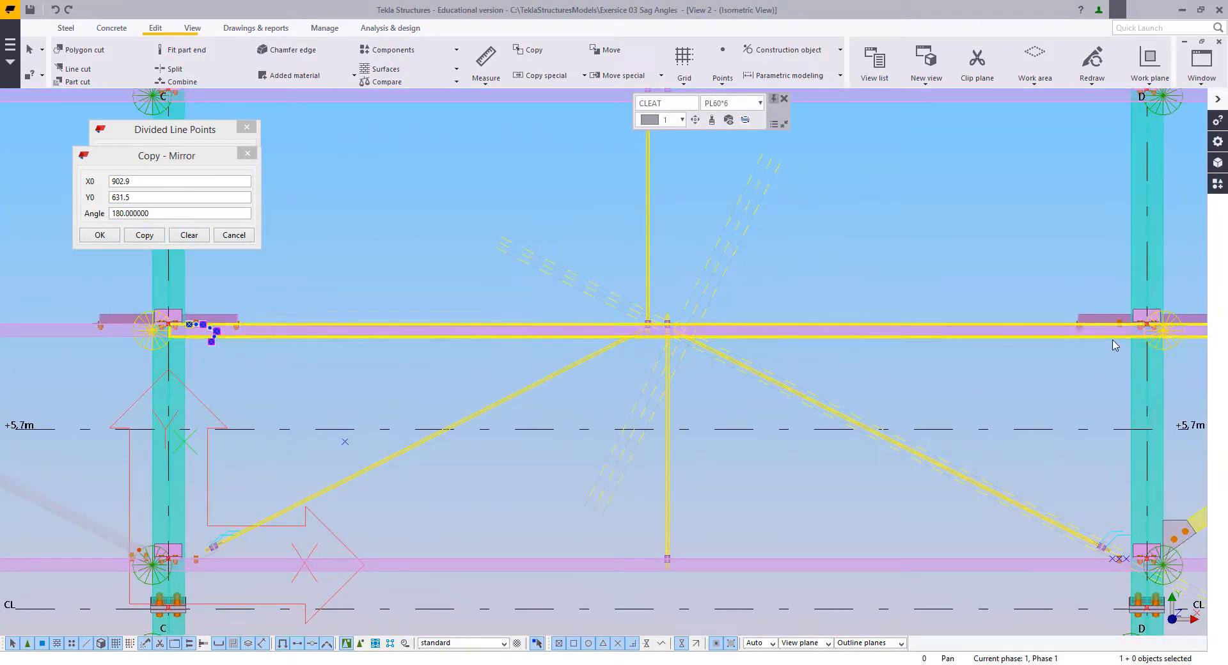
pyautogui.moveTo(203, 331); pyautogui.dragTo(465, 340, button='middle')
pyautogui.scroll(8, 465, 340)
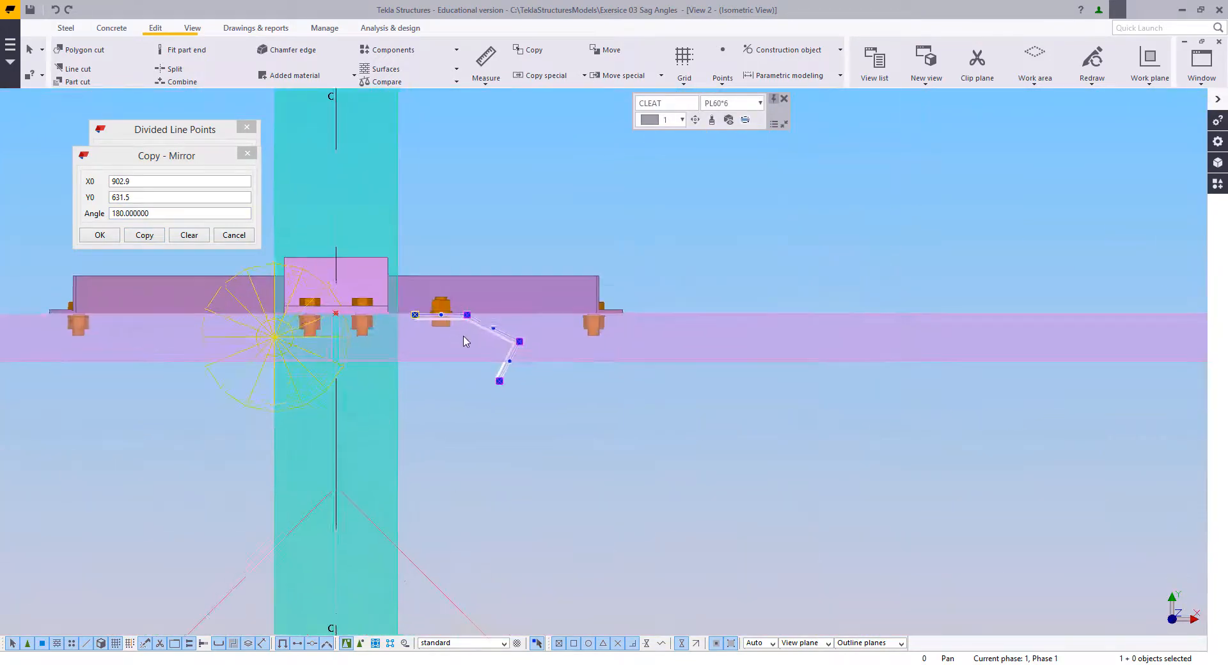
pyautogui.rightClick(456, 166)
pyautogui.click(486, 238)
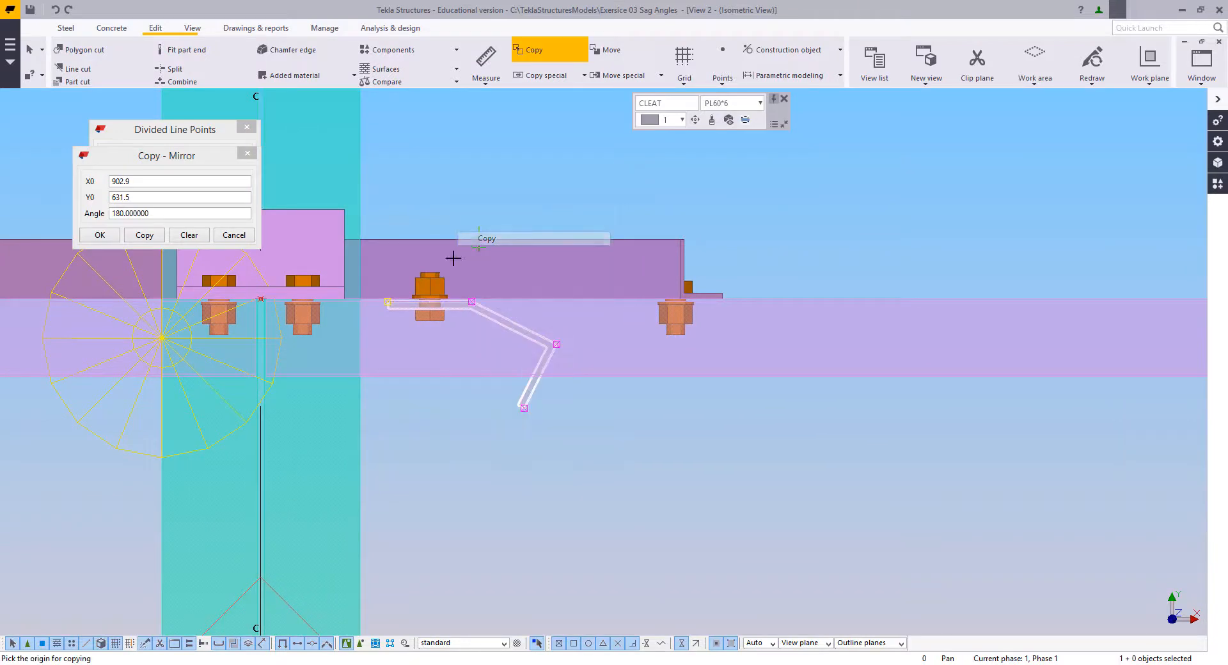
pyautogui.click(430, 306)
pyautogui.scroll(-4, 371, 390)
pyautogui.moveTo(1161, 362); pyautogui.dragTo(587, 364, button='middle')
pyautogui.scroll(5, 601, 374)
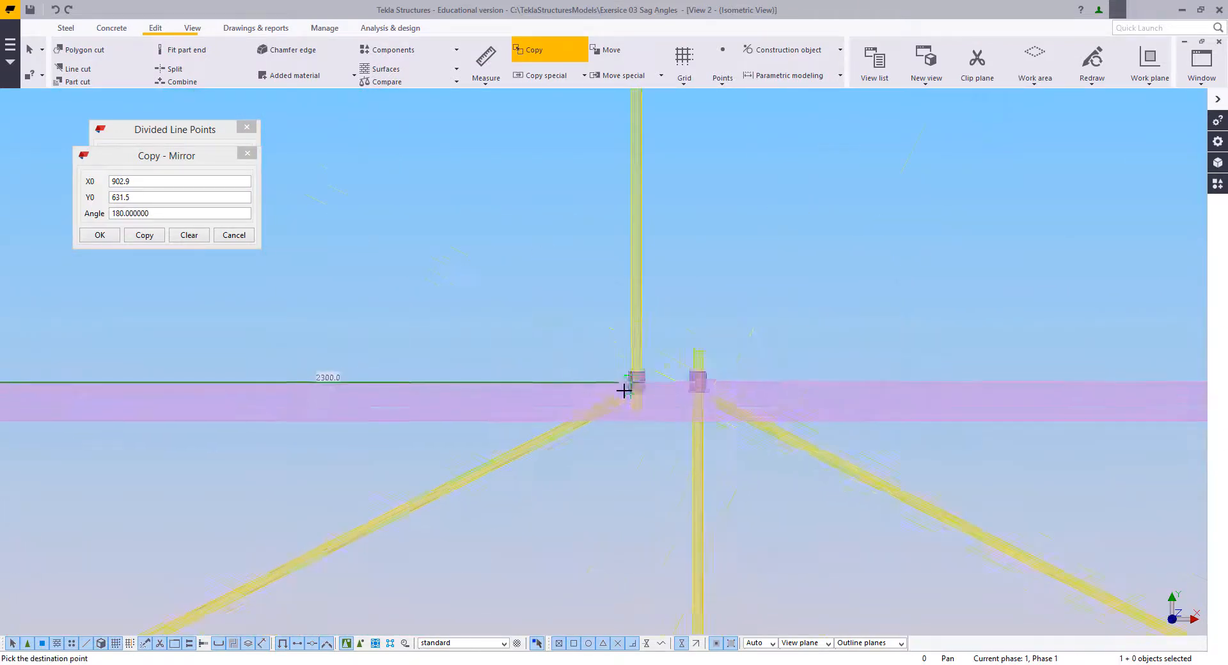
pyautogui.click(760, 370)
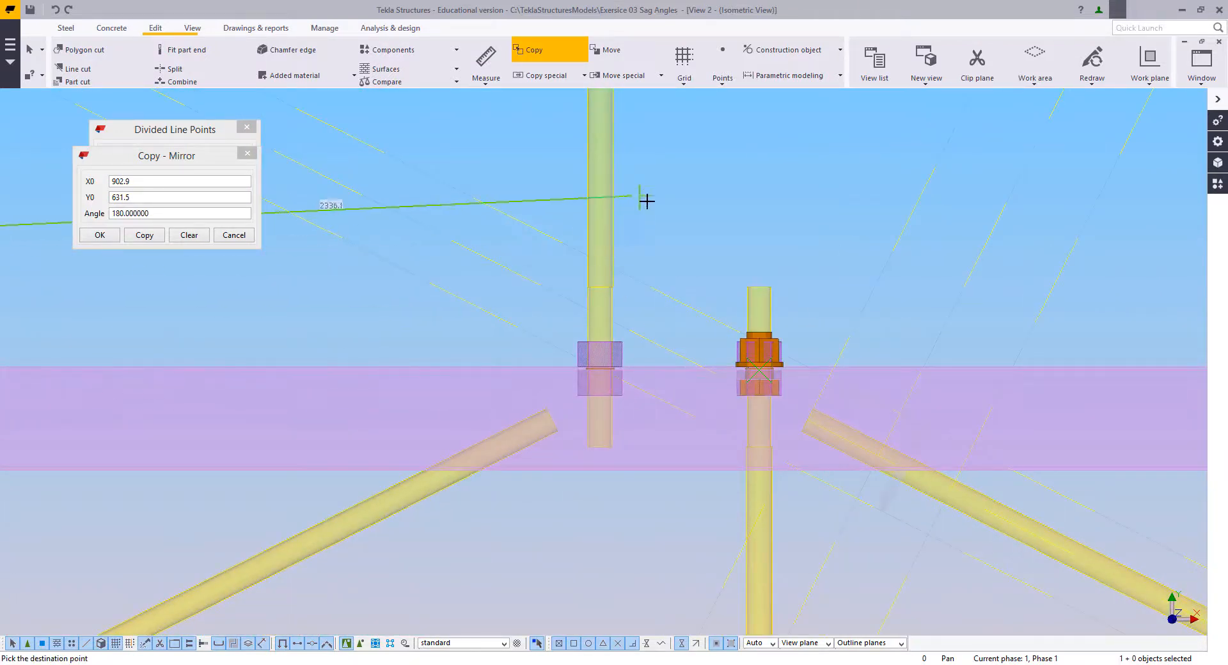
pyautogui.scroll(-3, 755, 268)
pyautogui.press('Escape')
pyautogui.scroll(-4, 838, 331)
pyautogui.press('Escape')
# Step: Copy the upper bent cleat near grid line D from its bolt centre onto the C-side vertical rod at the upper purlin
pyautogui.moveTo(1177, 330); pyautogui.dragTo(670, 368, button='middle')
pyautogui.scroll(2, 670, 368)
pyautogui.scroll(2, 671, 369)
pyautogui.click(661, 339)
pyautogui.rightClick(634, 201)
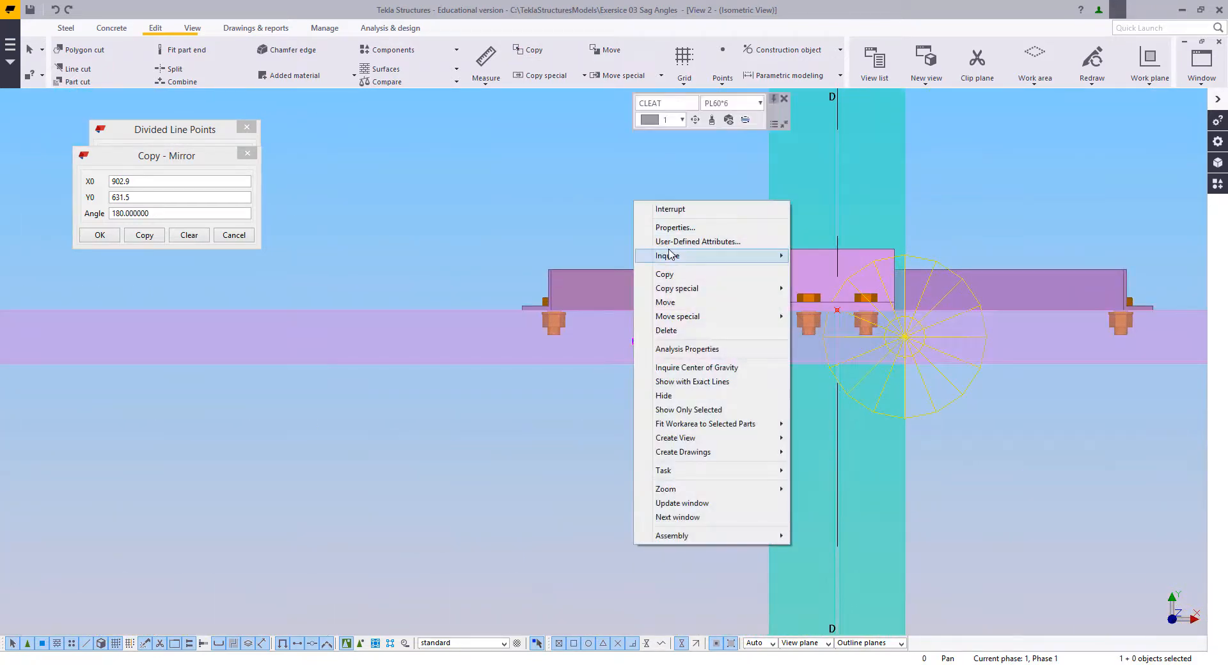
pyautogui.click(668, 274)
pyautogui.scroll(2, 700, 310)
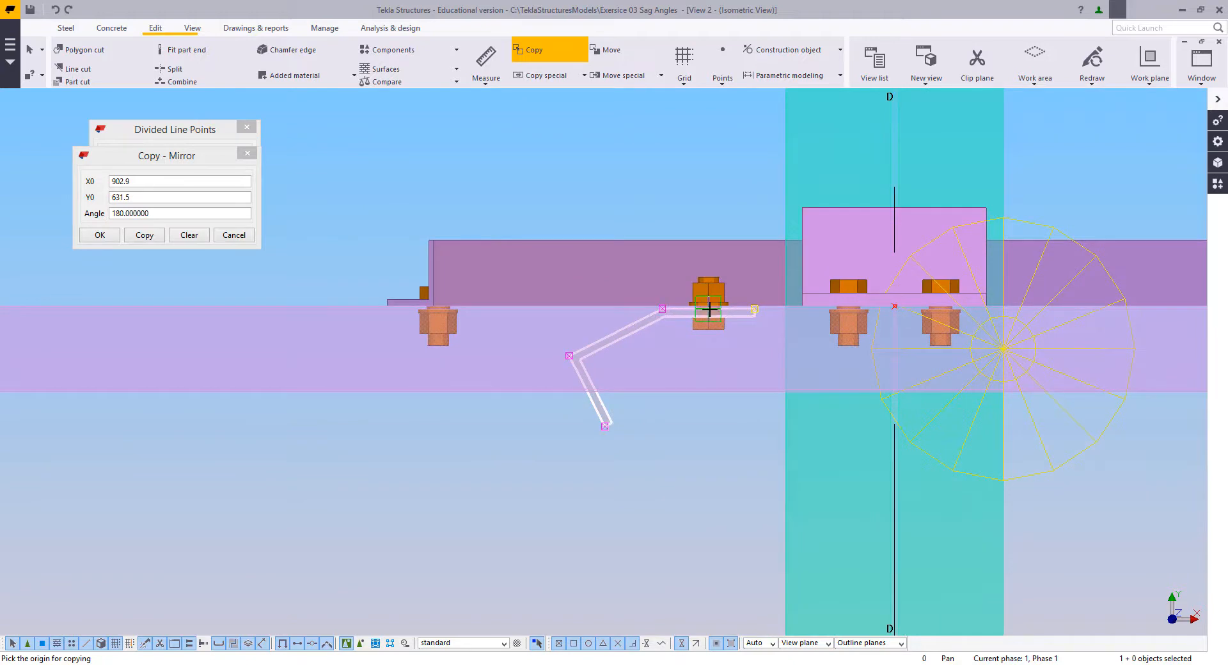
pyautogui.click(710, 309)
pyautogui.scroll(-3, 814, 359)
pyautogui.scroll(5, 888, 381)
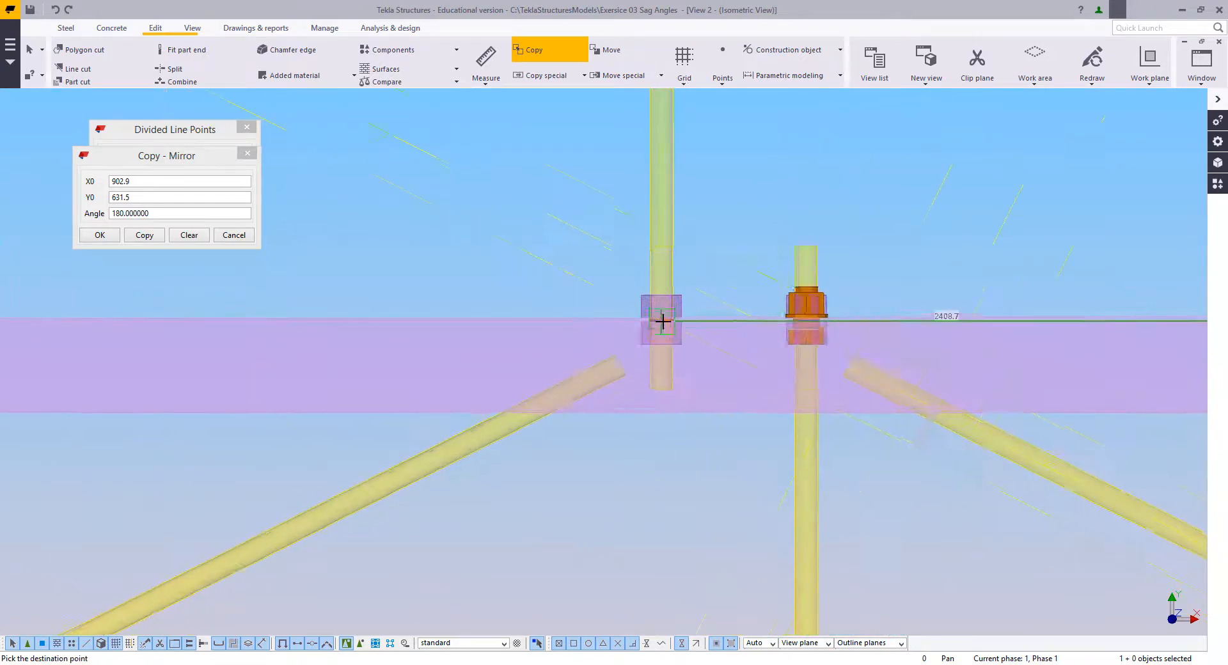
pyautogui.scroll(2, 662, 321)
pyautogui.scroll(-5, 508, 343)
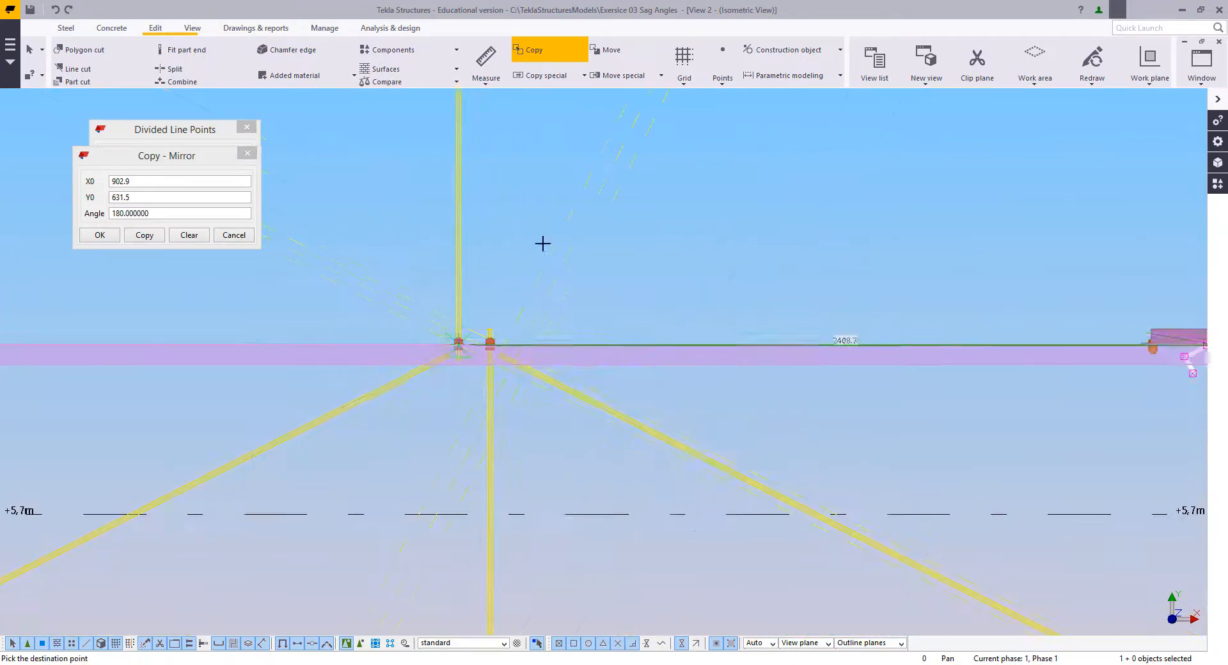
pyautogui.rightClick(625, 238)
pyautogui.click(647, 242)
# Step: Delete the original bent cleat on the upper purlin near grid line D
pyautogui.scroll(-1, 650, 340)
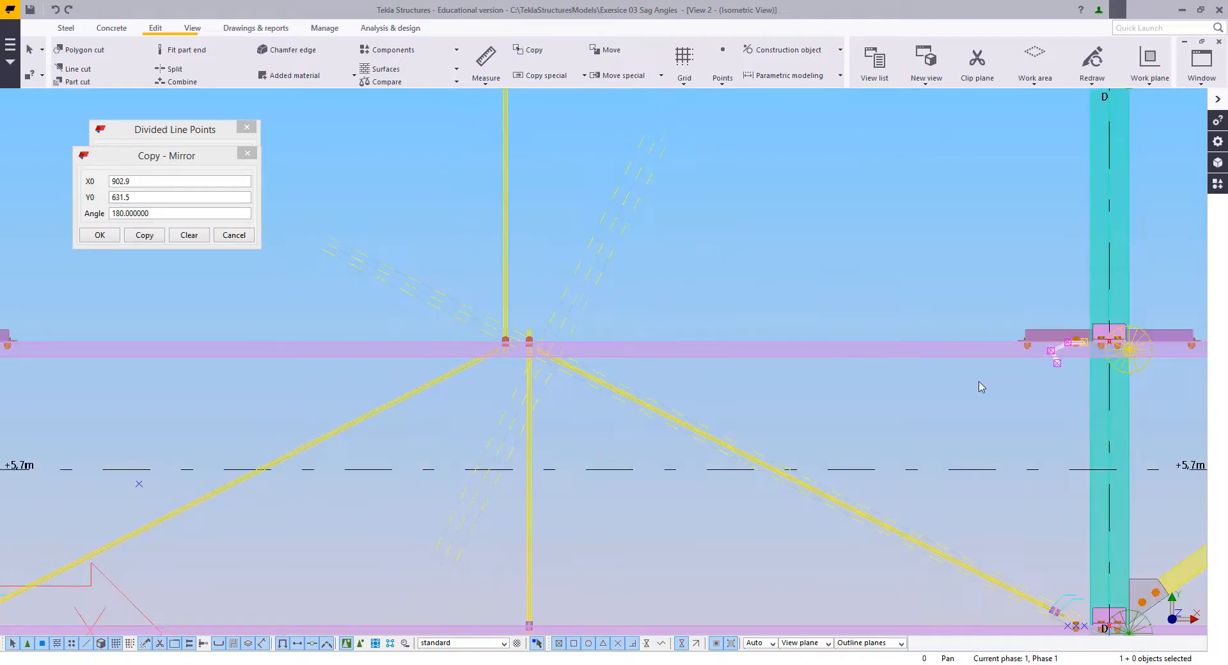
pyautogui.scroll(5, 982, 387)
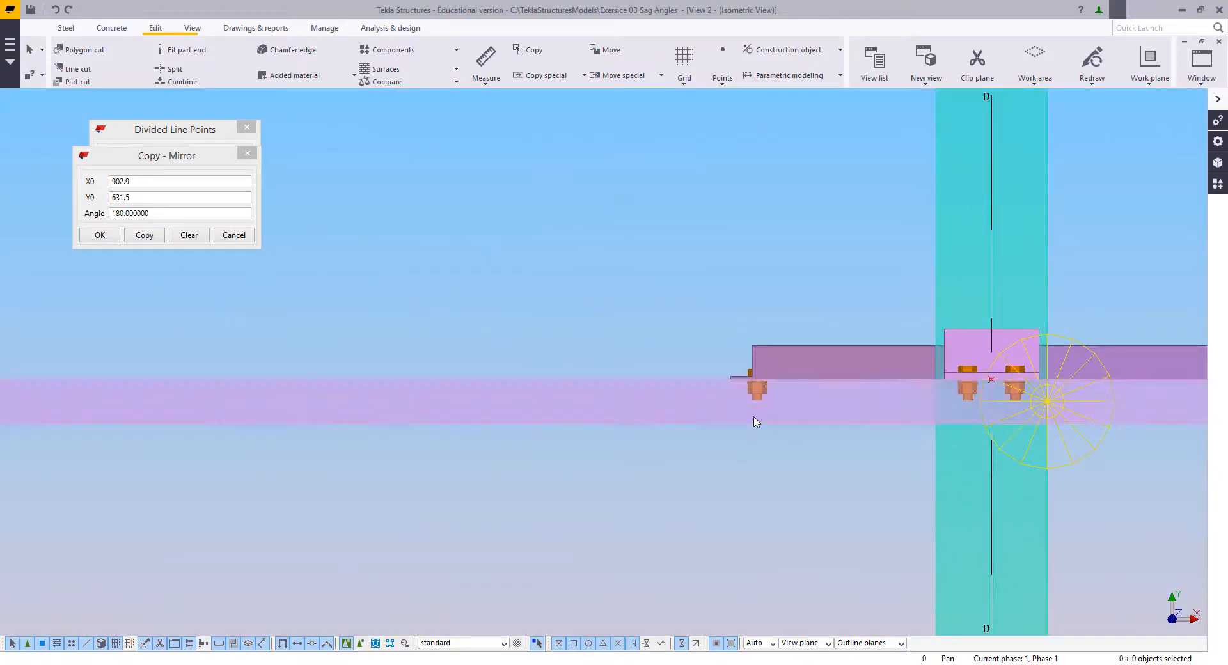
pyautogui.scroll(-2, 754, 422)
# Step: Delete the bolts copied along with the cleats at both vertical rods on the upper purlin
pyautogui.moveTo(658, 399); pyautogui.dragTo(855, 362, button='middle')
pyautogui.moveTo(305, 299); pyautogui.dragTo(595, 354, button='middle')
pyautogui.scroll(4, 447, 435)
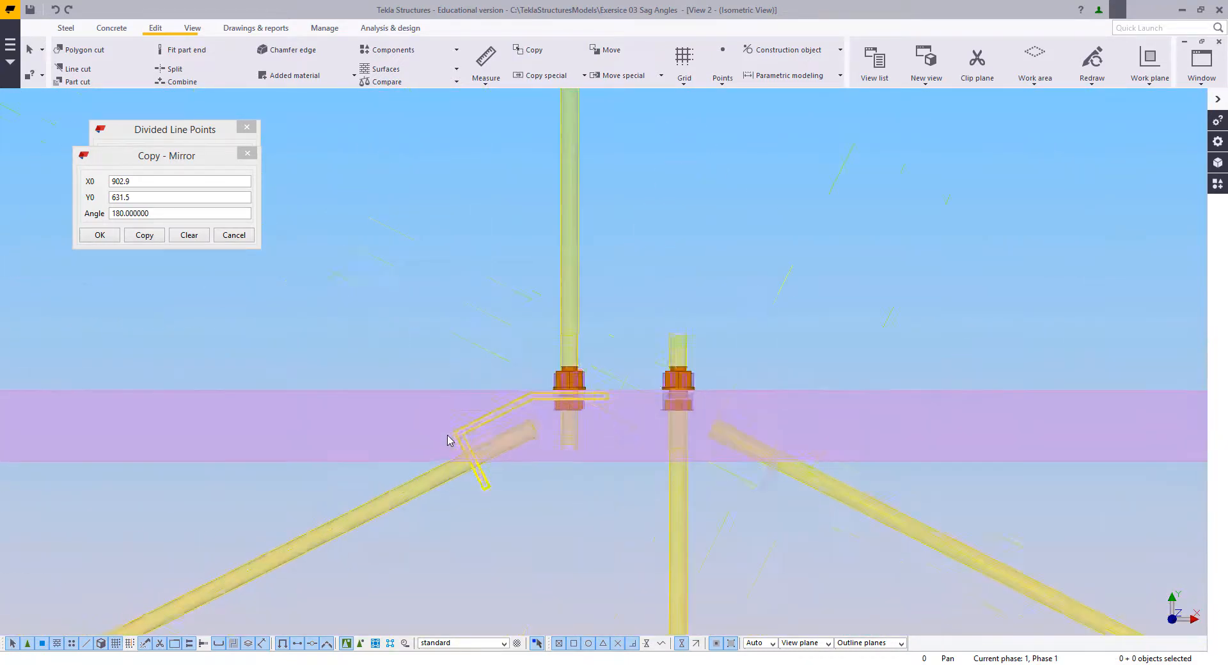
pyautogui.scroll(5, 493, 358)
pyautogui.click(475, 261)
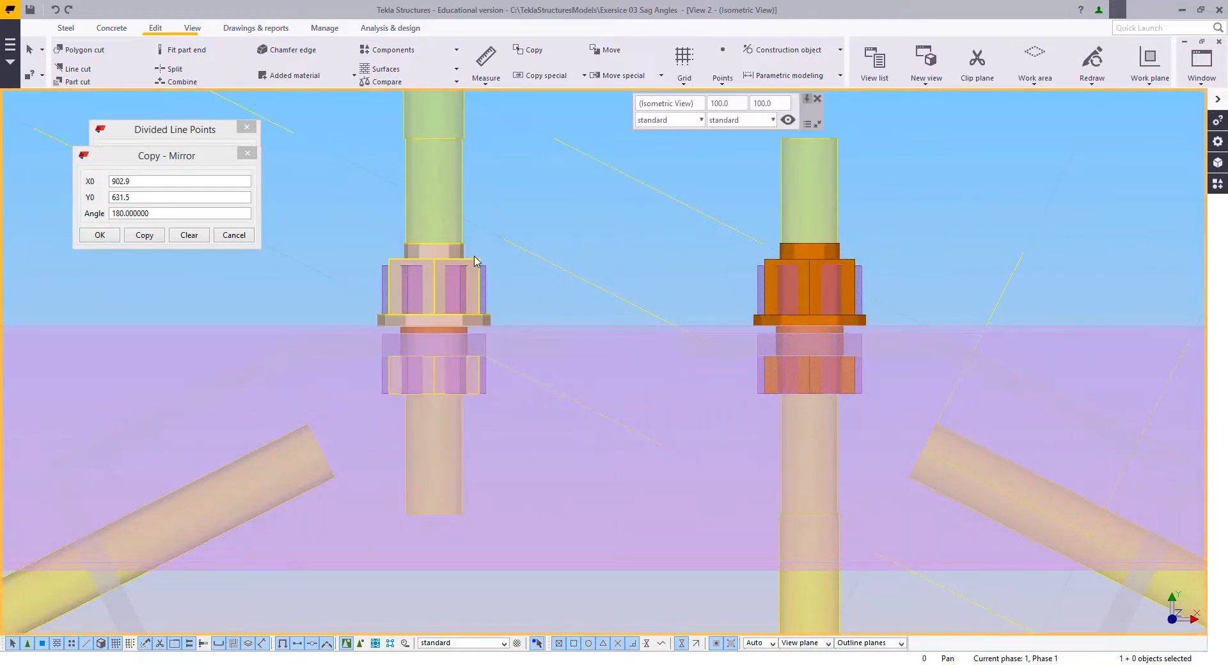
pyautogui.click(762, 276)
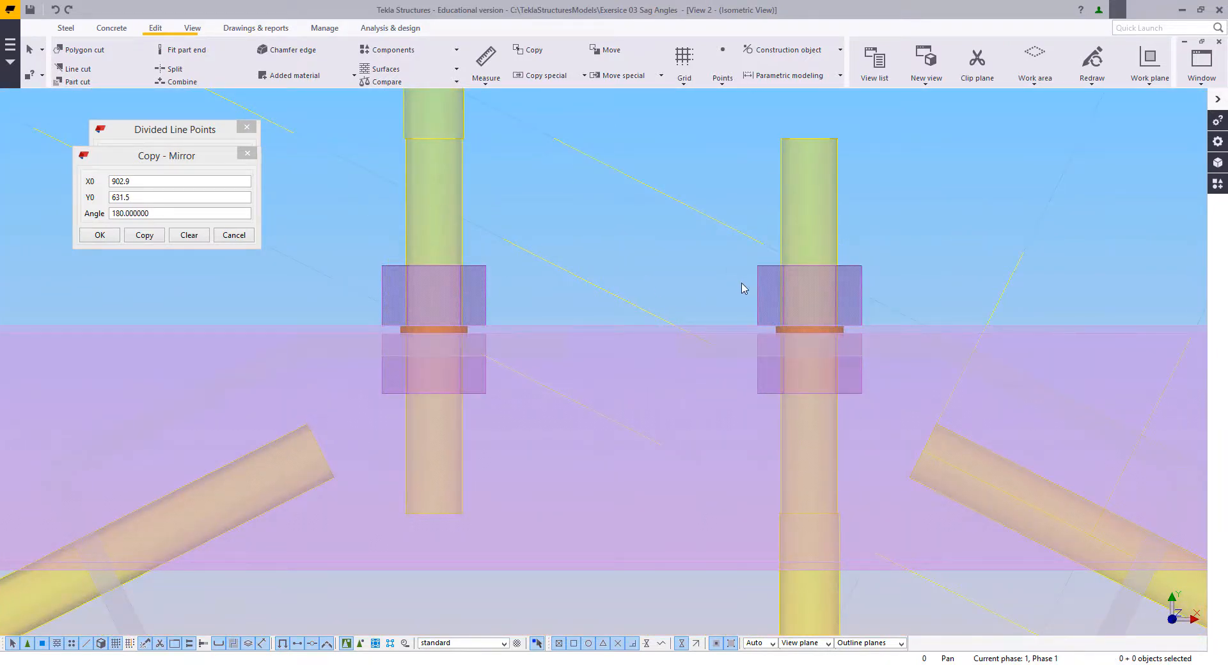
# Step: Select the three construction lines crossing the D-side diagonal rod's upper end and add one divided-line point midway between the vertical rods
pyautogui.scroll(-3, 589, 430)
pyautogui.moveTo(1093, 226); pyautogui.dragTo(831, 260)
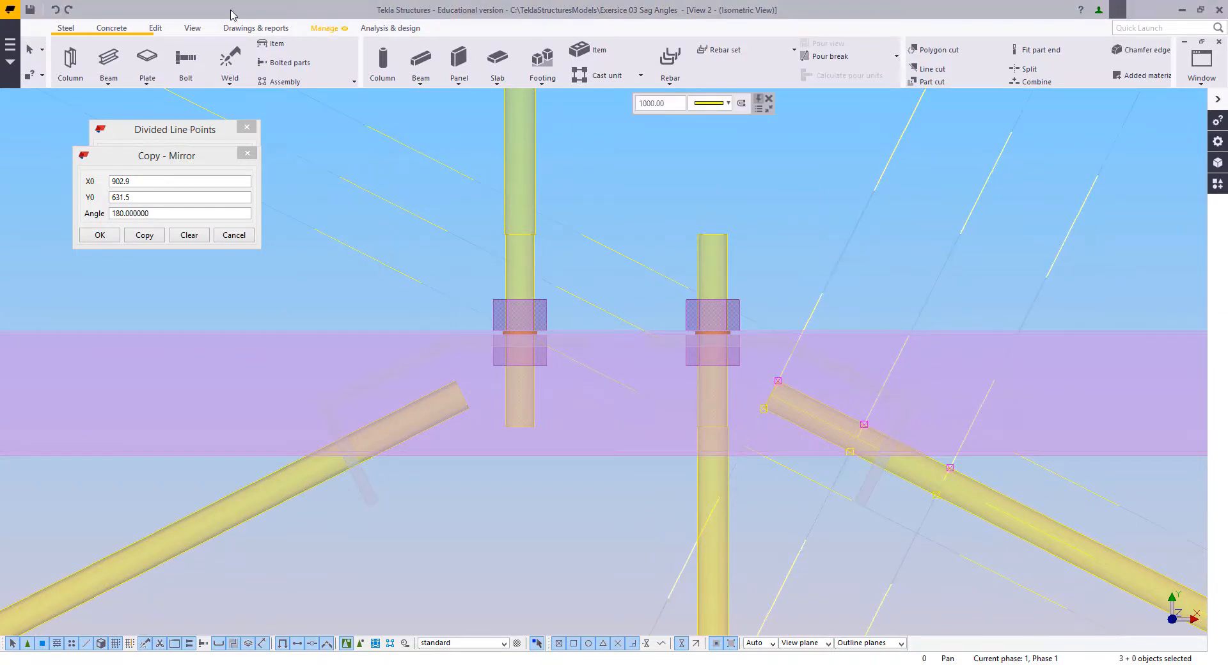
pyautogui.click(152, 30)
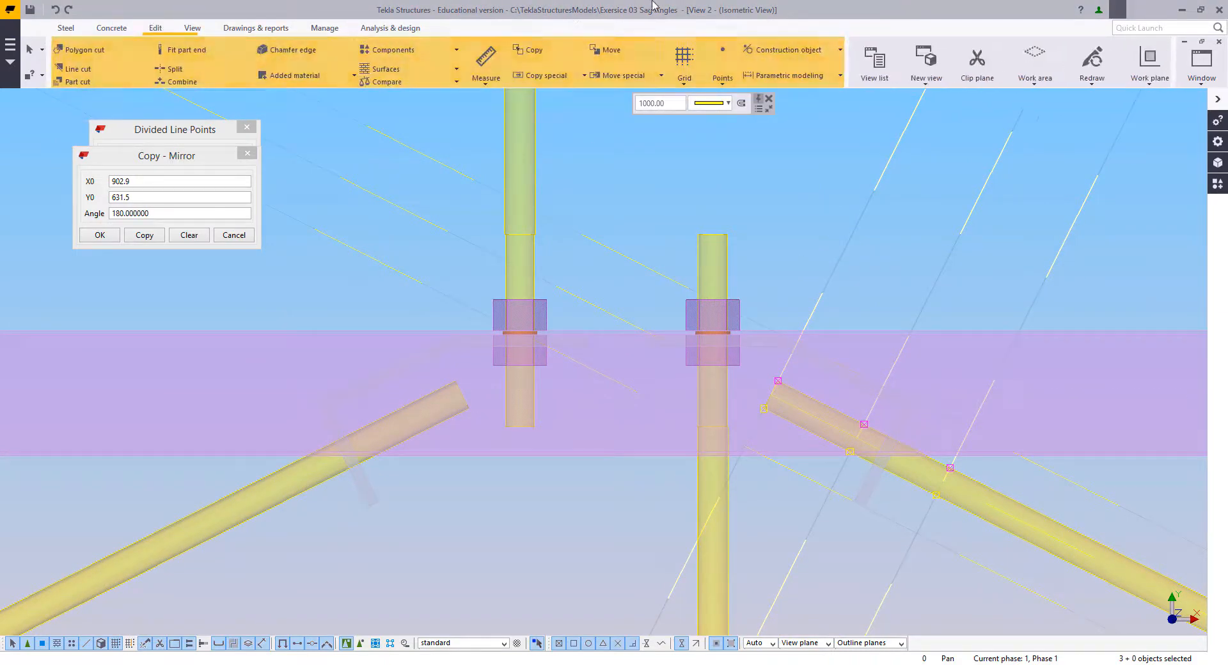
pyautogui.click(733, 78)
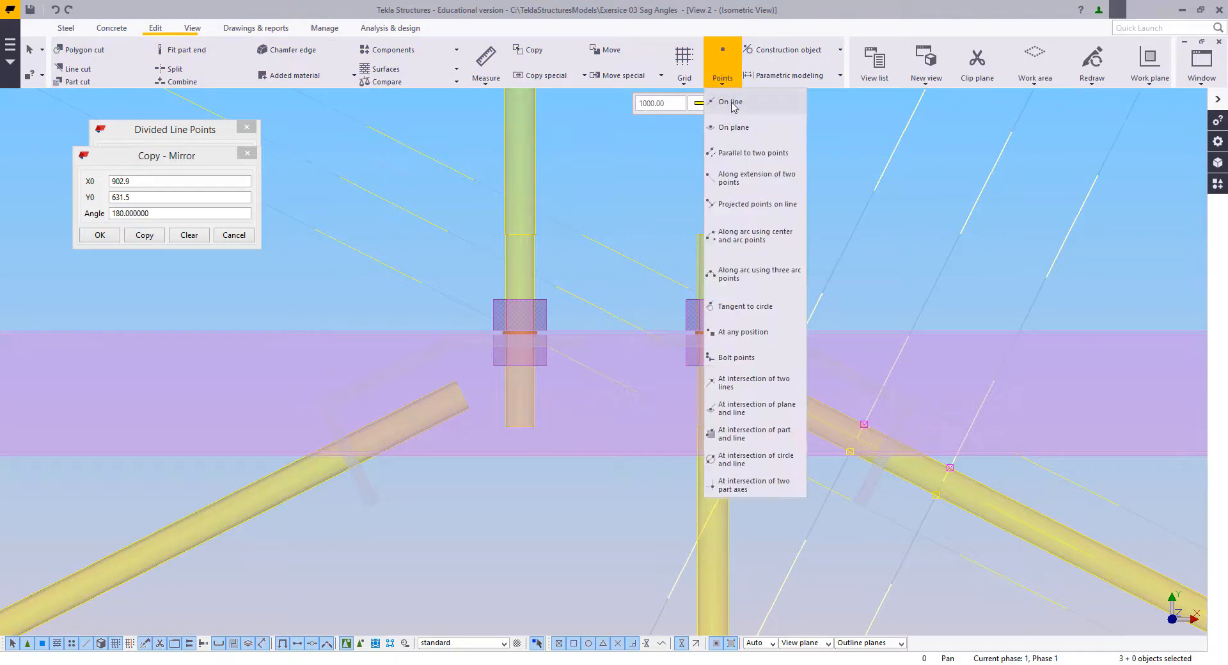
pyautogui.click(729, 102)
pyautogui.click(712, 237)
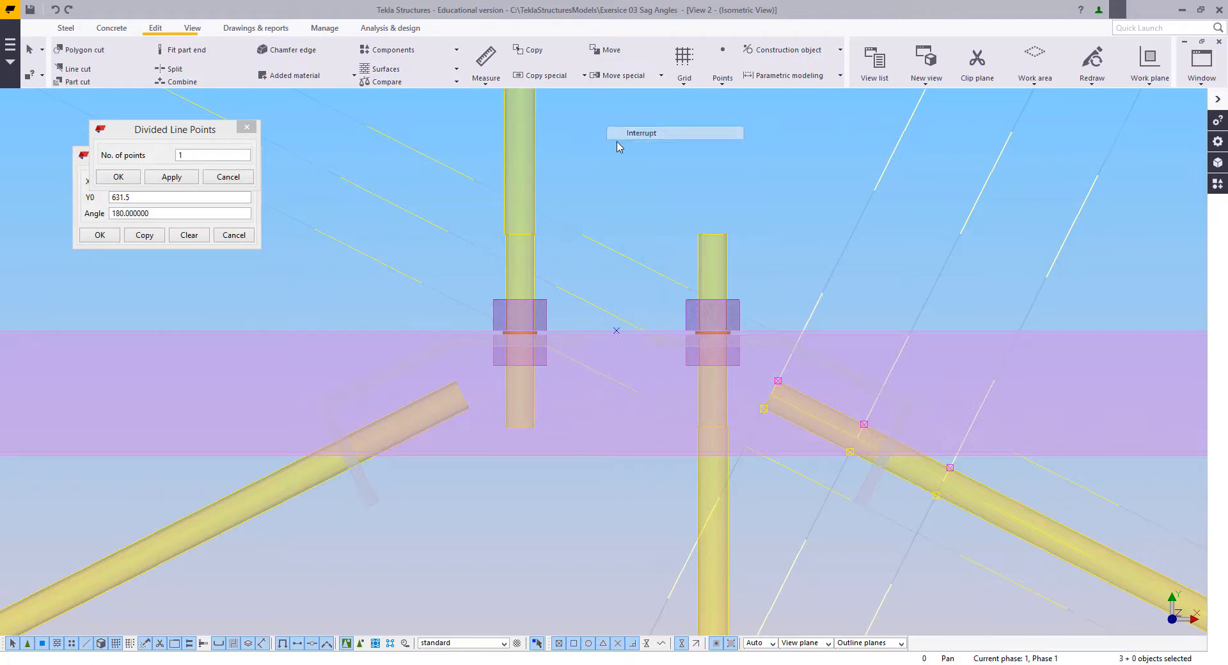
# Step: Mirror-copy the selected construction lines about a vertical line through the new midpoint, at X0 2500.0, Y0 1232.5, angle -90, and close the dialogs
pyautogui.rightClick(622, 141)
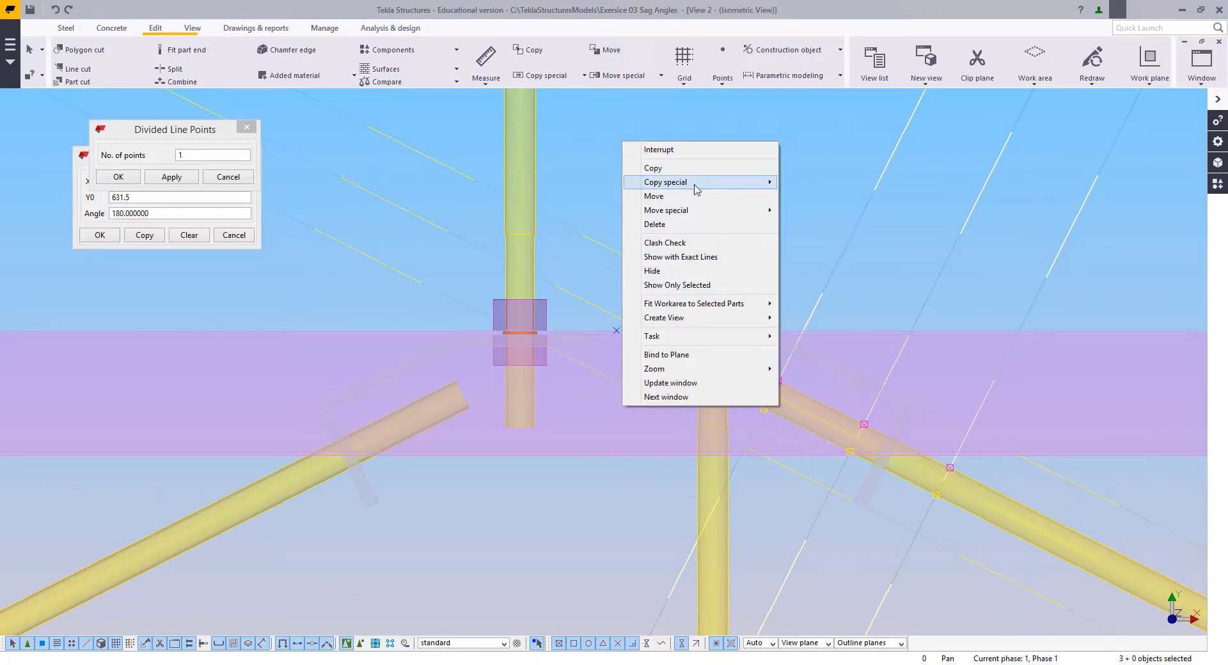
pyautogui.moveTo(696, 185)
pyautogui.click(807, 211)
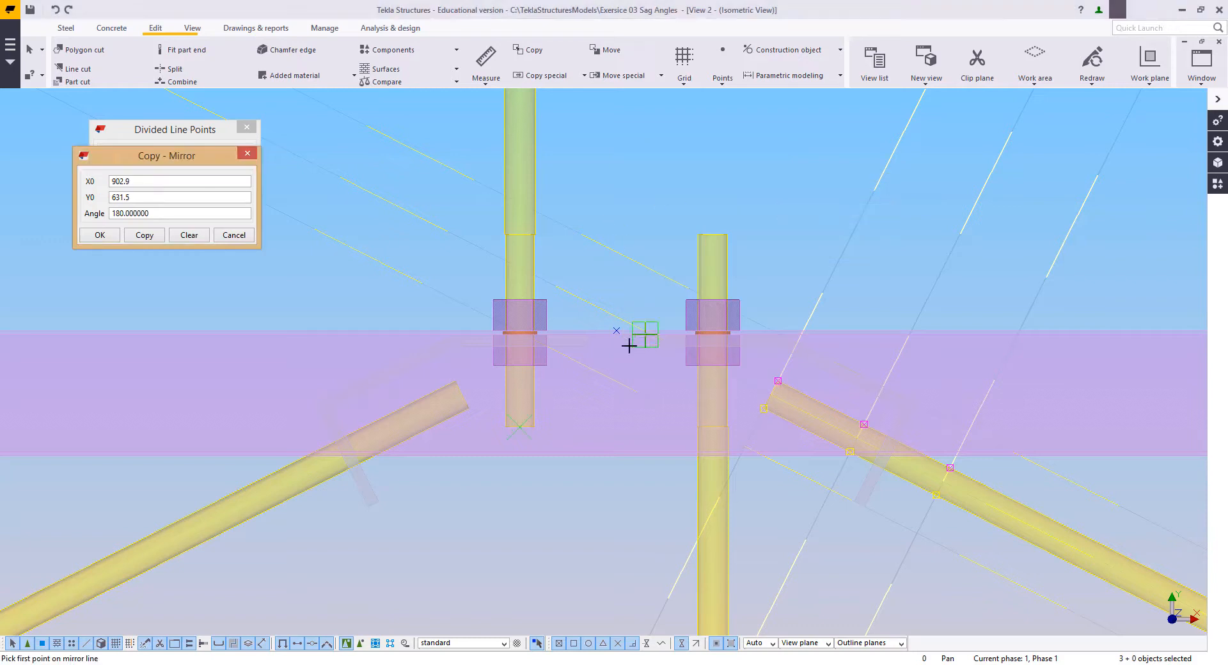
pyautogui.click(617, 330)
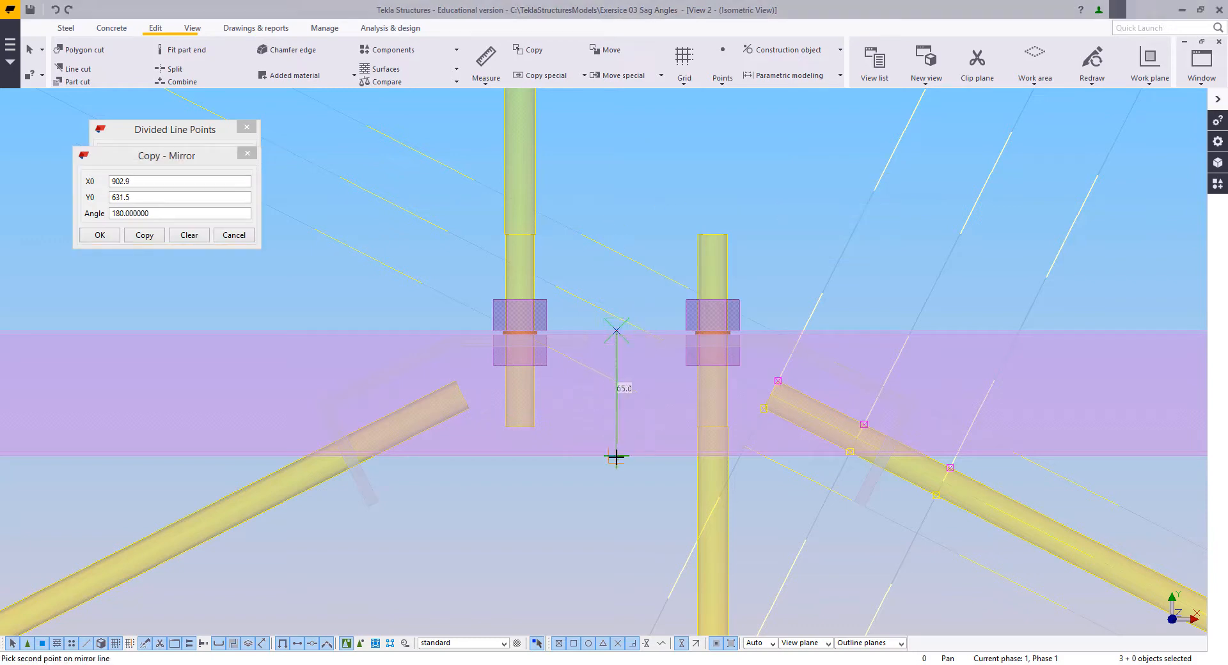
pyautogui.click(616, 457)
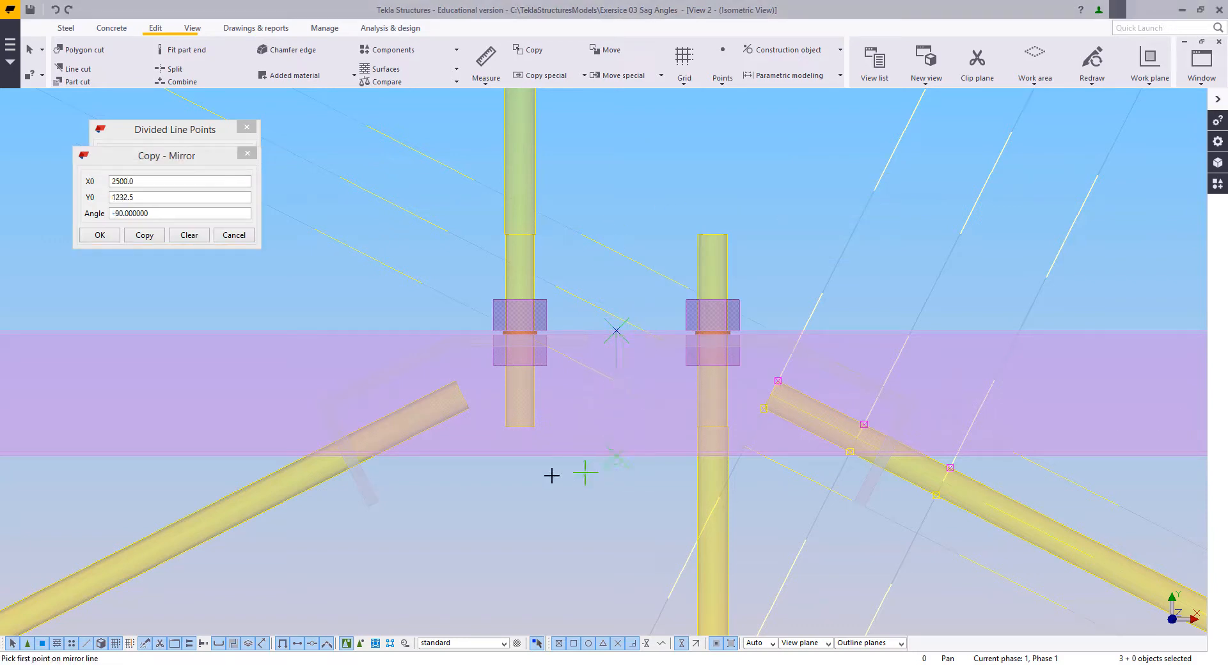
pyautogui.click(136, 242)
pyautogui.rightClick(392, 225)
pyautogui.click(410, 229)
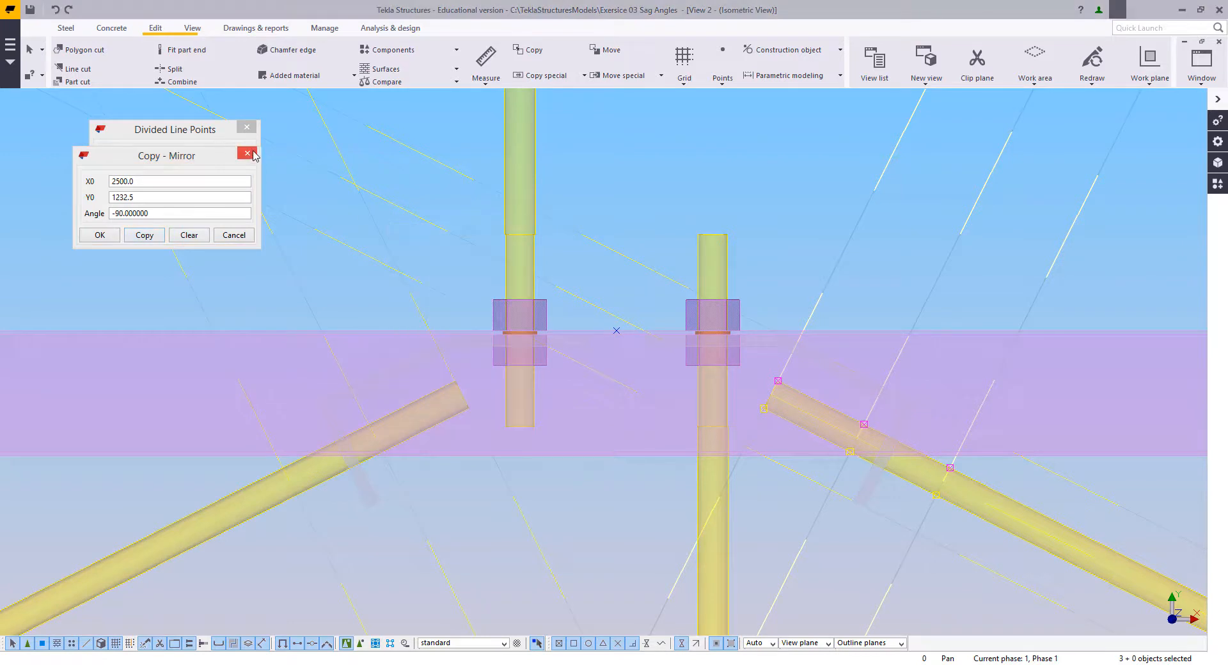
pyautogui.click(248, 153)
pyautogui.click(247, 128)
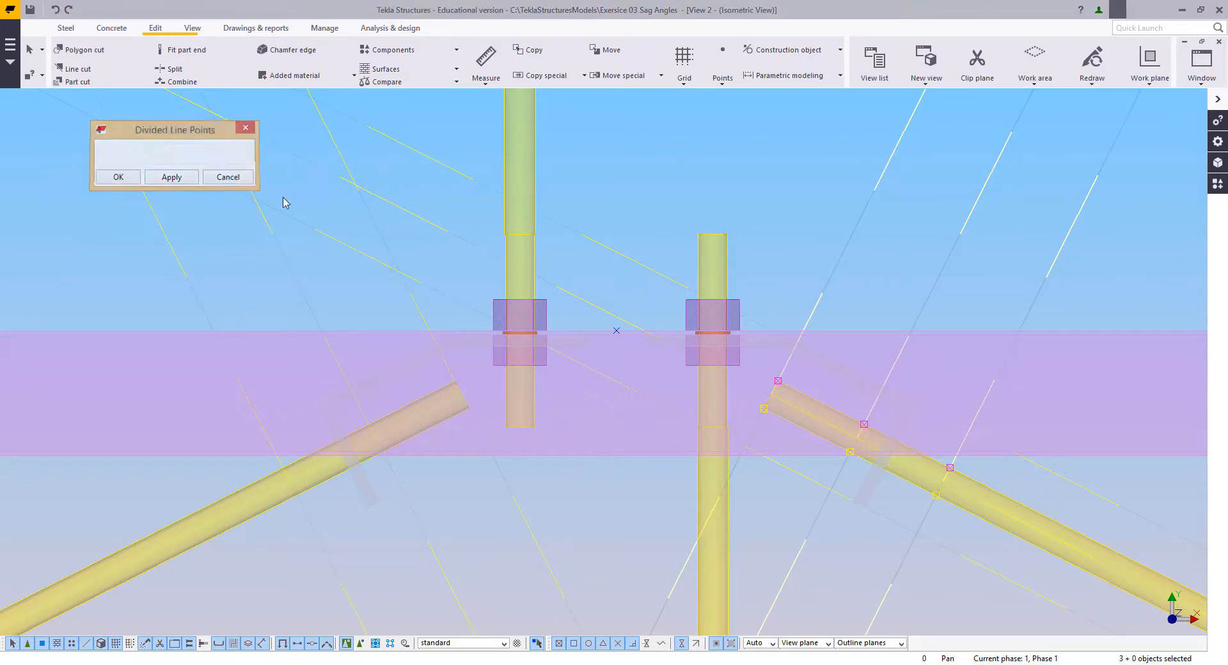
# Step: Move the outer bend and end points of the C-side bent cleat inward along its sloping leg to the mirrored construction line
pyautogui.click(377, 385)
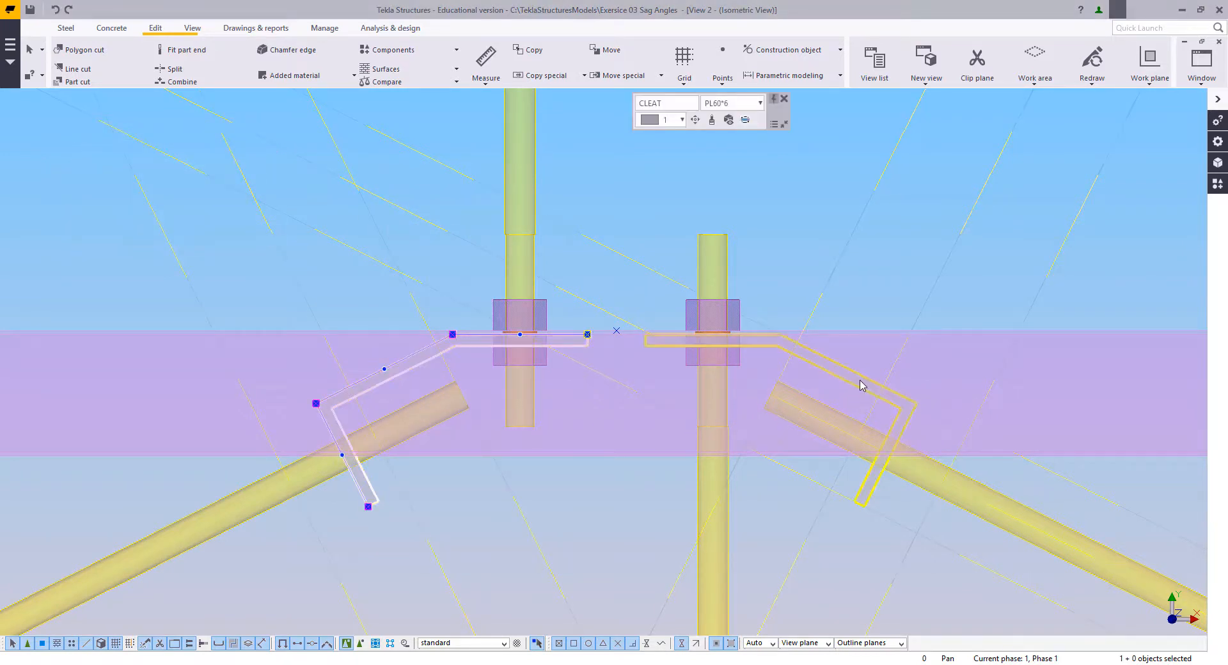
pyautogui.moveTo(384, 444); pyautogui.dragTo(526, 446, button='middle')
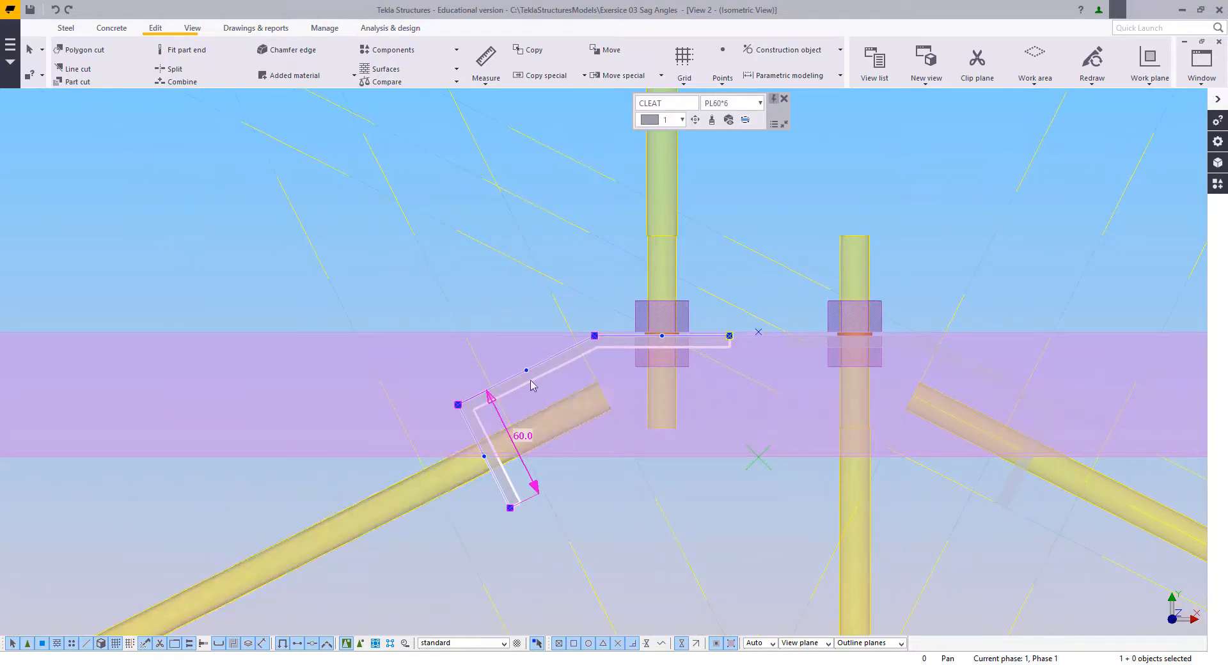
pyautogui.scroll(1, 616, 403)
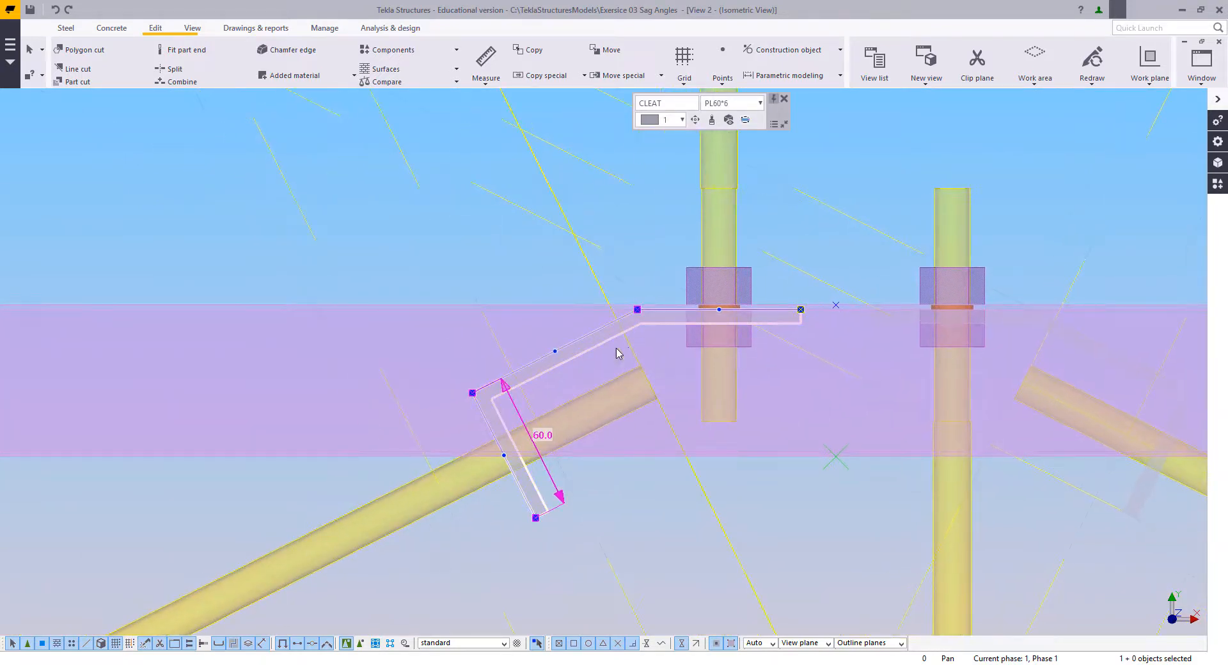
pyautogui.moveTo(444, 332); pyautogui.dragTo(556, 572)
pyautogui.rightClick(460, 319)
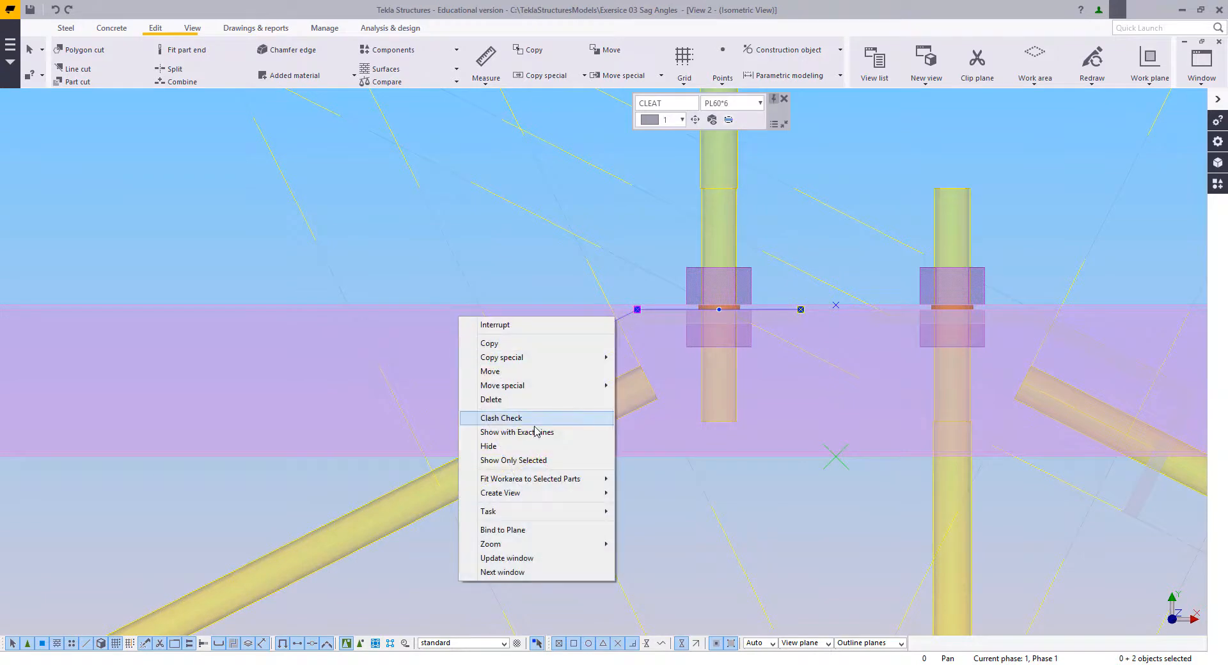
pyautogui.click(509, 372)
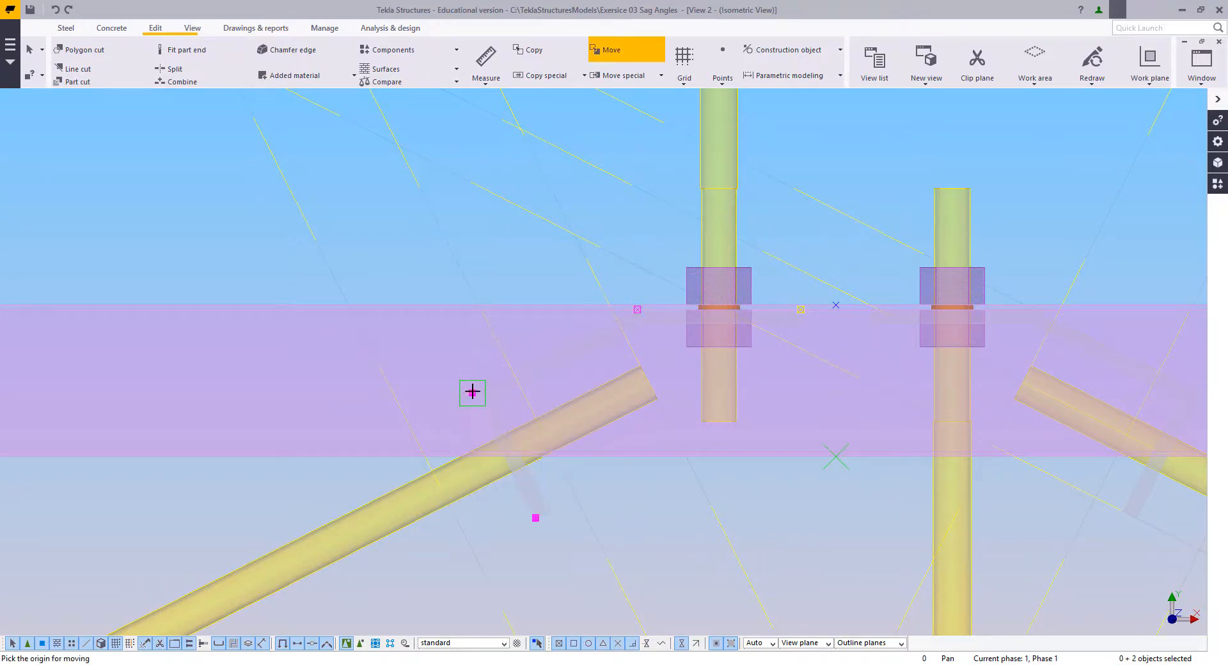
pyautogui.click(472, 392)
pyautogui.scroll(2, 514, 371)
pyautogui.click(517, 376)
pyautogui.scroll(-3, 380, 444)
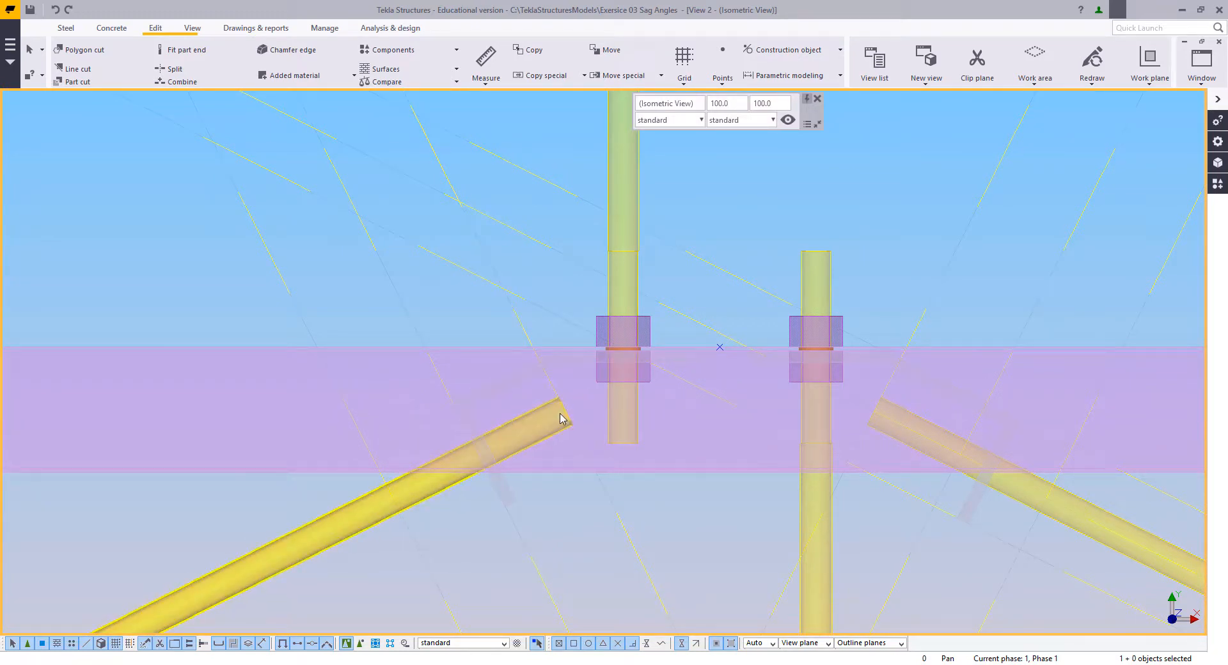
# Step: Move the outer bend and end points of the D-side bent cleat inward along its sloping leg to the construction line
pyautogui.scroll(-3, 596, 403)
pyautogui.moveTo(854, 425); pyautogui.dragTo(603, 402, button='middle')
pyautogui.scroll(6, 603, 402)
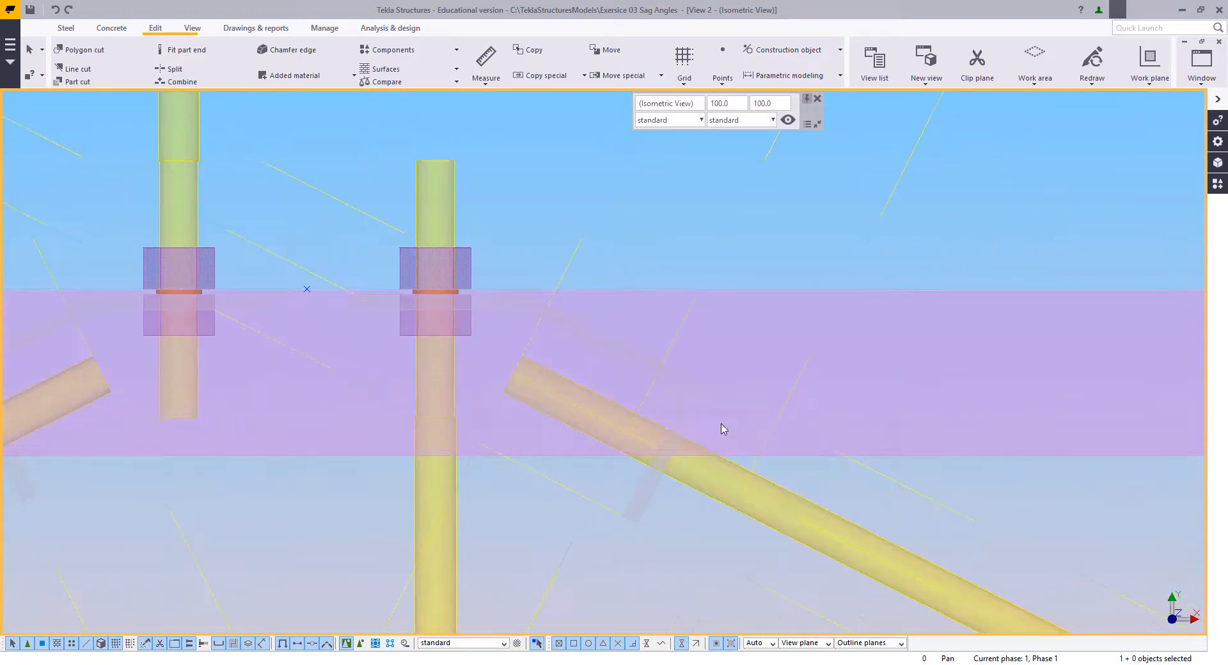
pyautogui.click(690, 416)
pyautogui.moveTo(591, 337); pyautogui.dragTo(737, 531)
pyautogui.rightClick(762, 362)
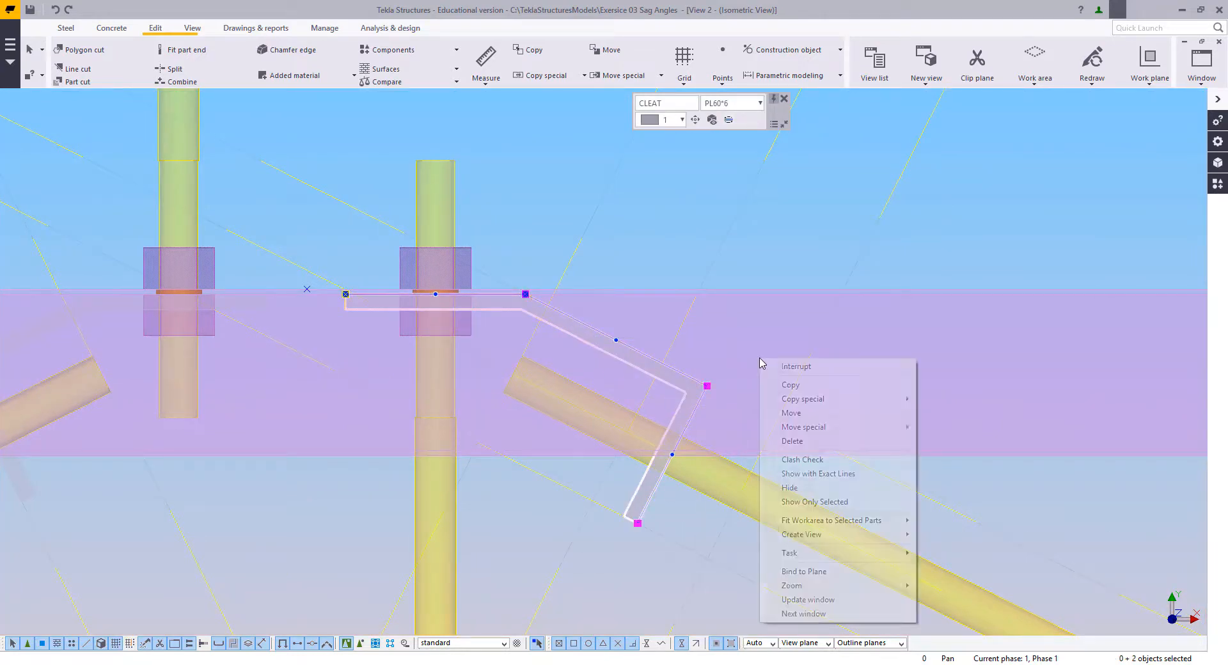
pyautogui.click(789, 414)
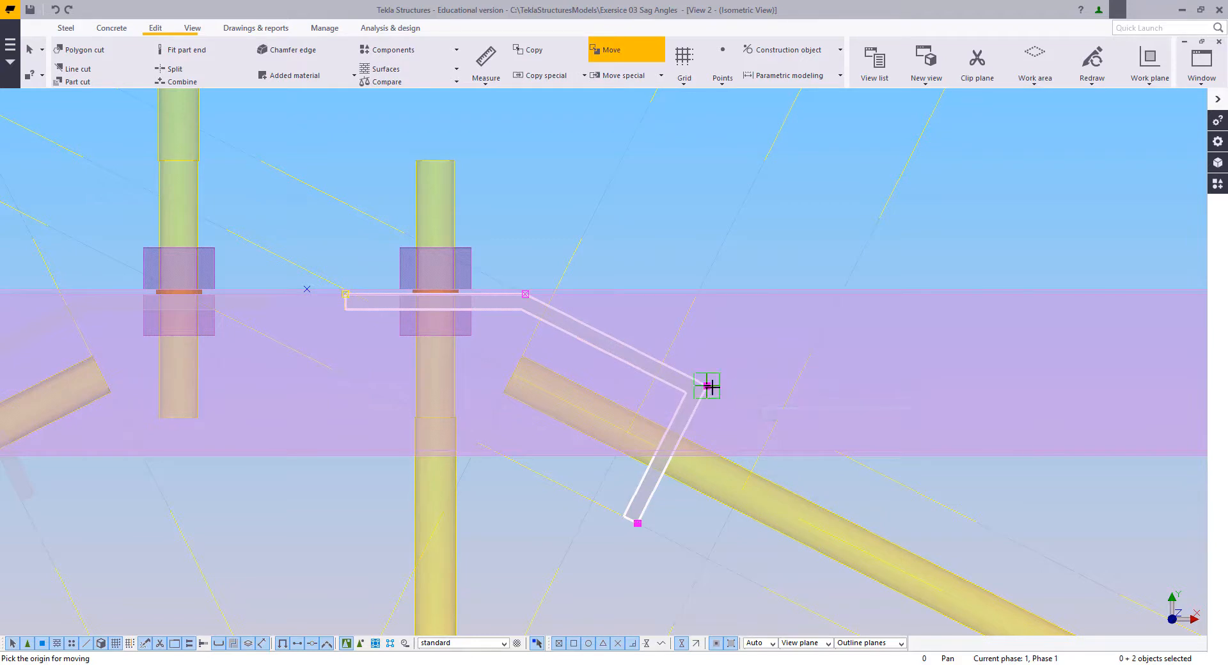
pyautogui.click(663, 362)
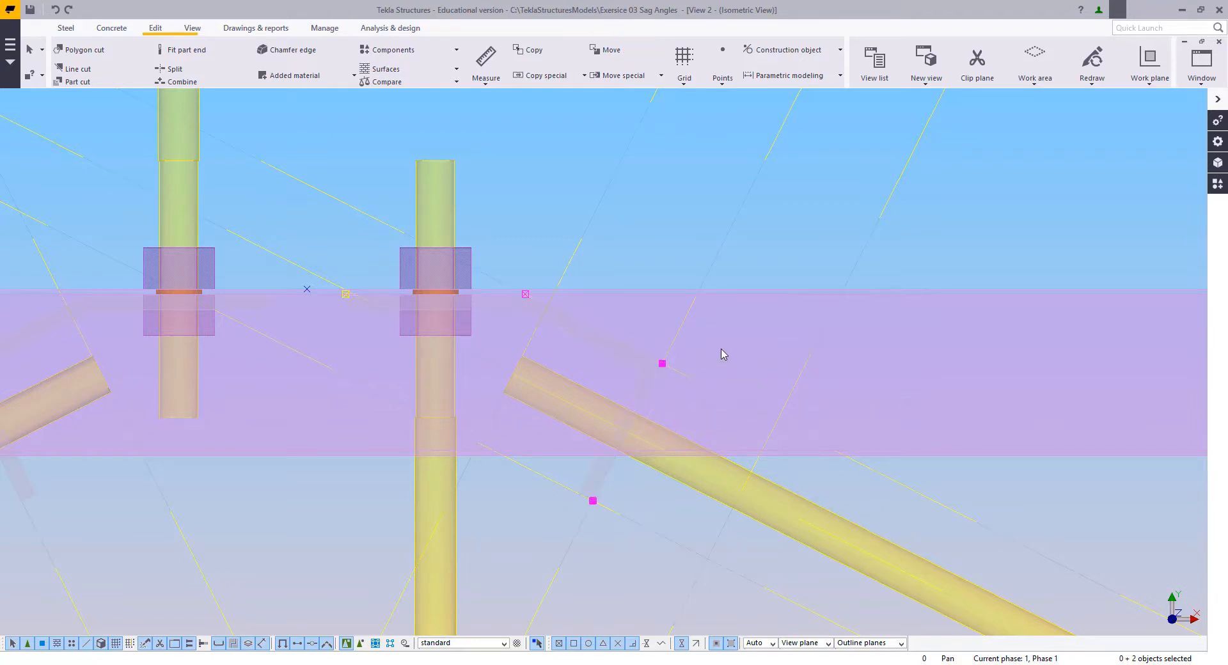
pyautogui.scroll(-5, 703, 358)
pyautogui.scroll(2, 486, 382)
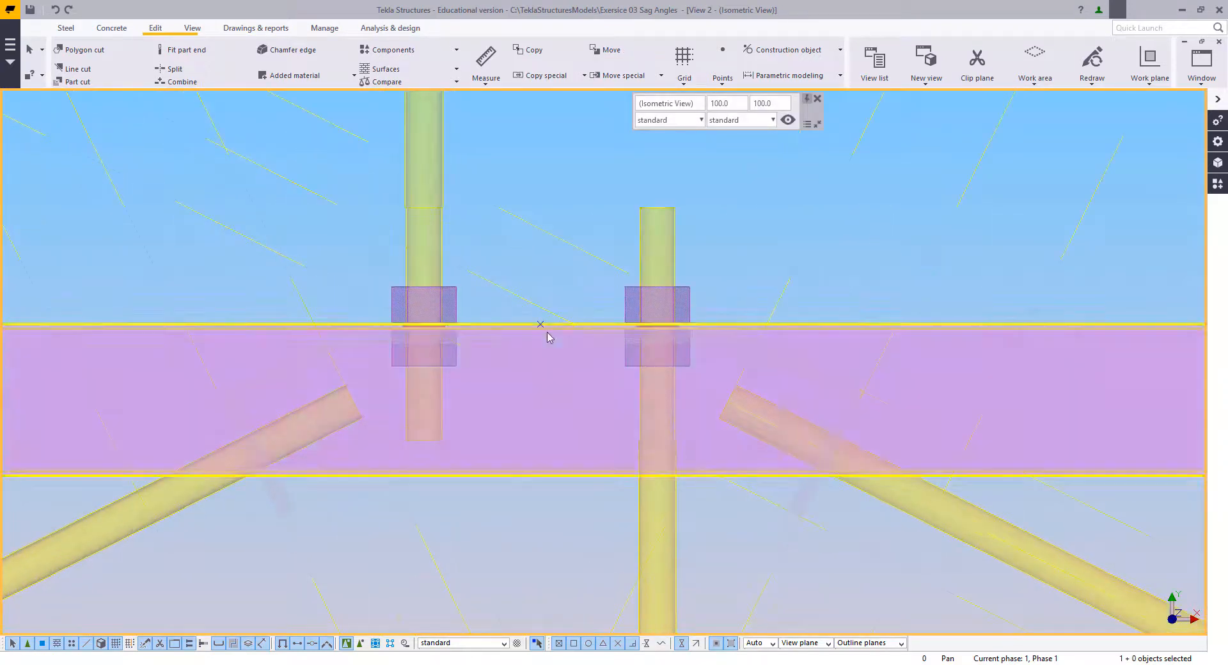
# Step: Make the D-side bent cleat's PL60*6 properties current and try to combine it with the C-side bent cleat
pyautogui.doubleClick(706, 339)
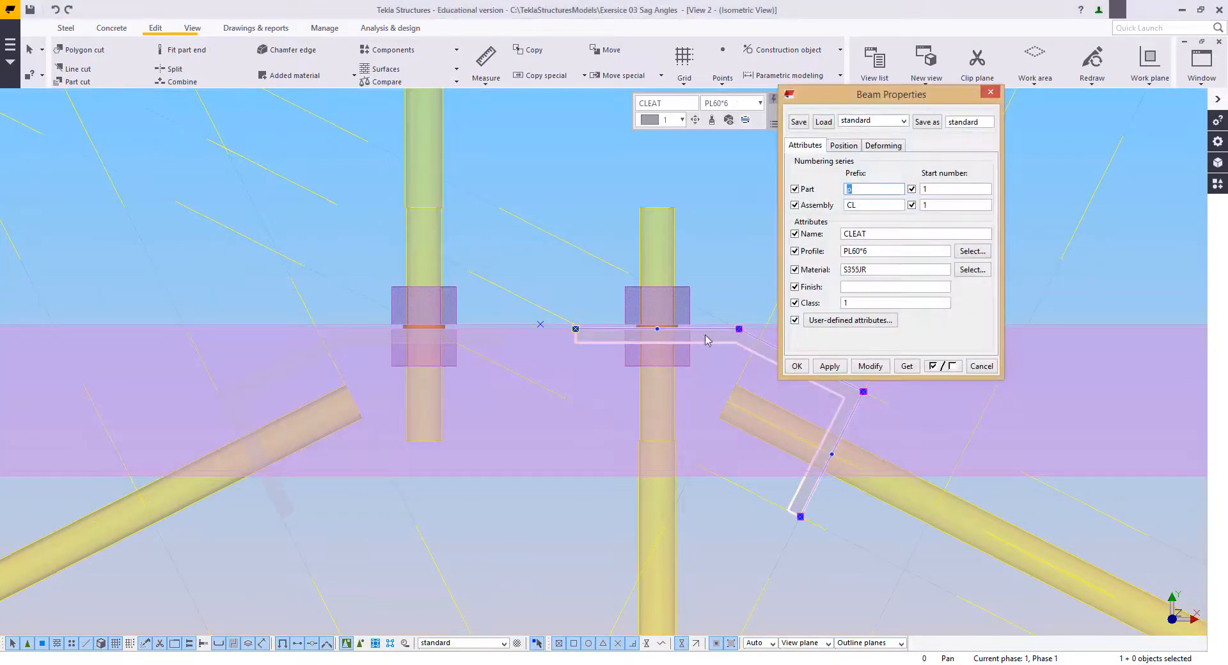
pyautogui.click(796, 365)
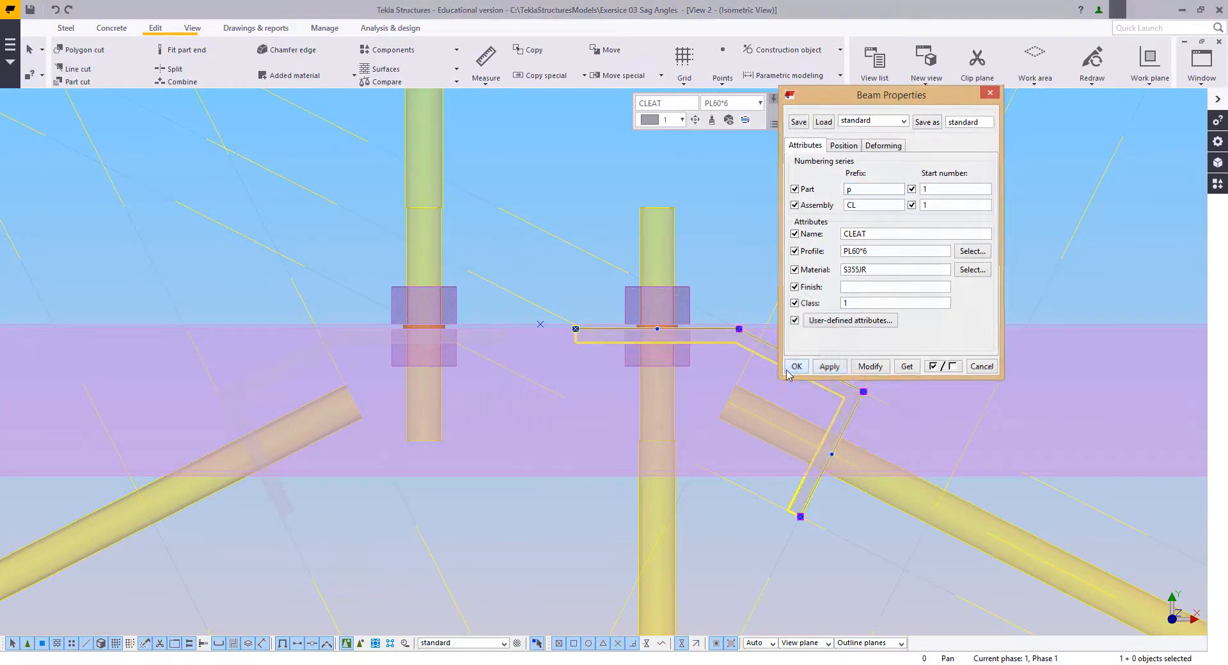
pyautogui.moveTo(426, 423); pyautogui.dragTo(491, 429, button='middle')
pyautogui.keyDown('ctrl'); pyautogui.click(437, 357); pyautogui.keyUp('ctrl')
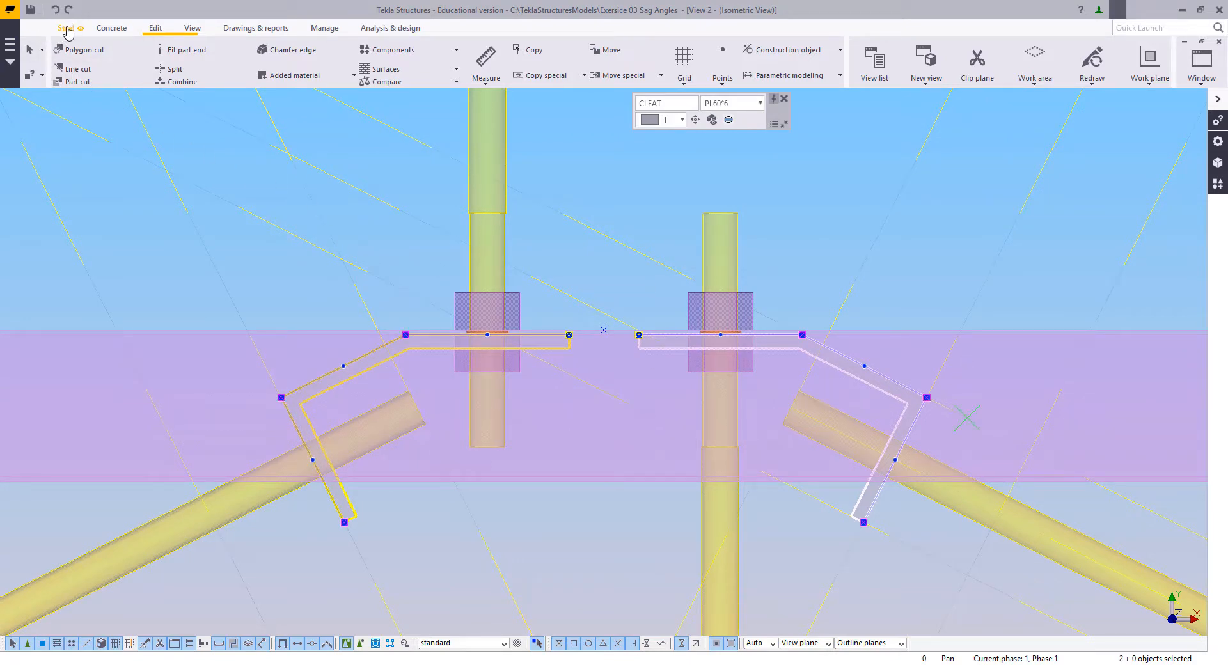
pyautogui.press('Return')
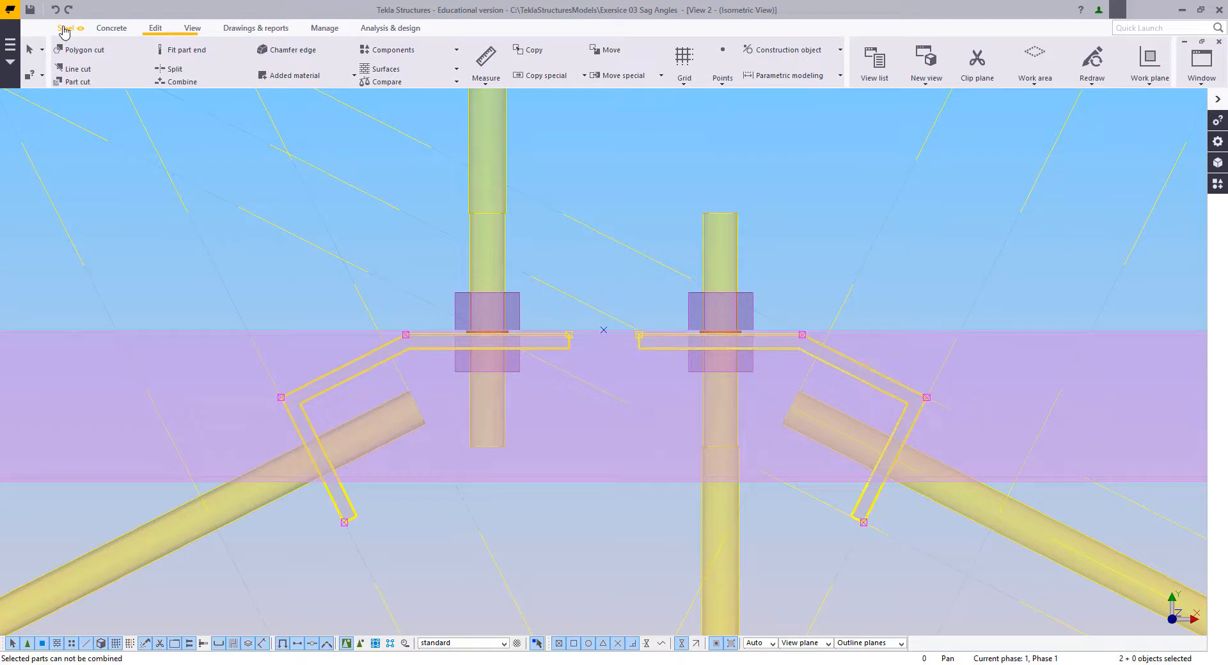
# Step: Try to model one continuous polybeam cleat from the D-side cleat's lower end, through all four bend points, to the C-side lower end
pyautogui.click(65, 28)
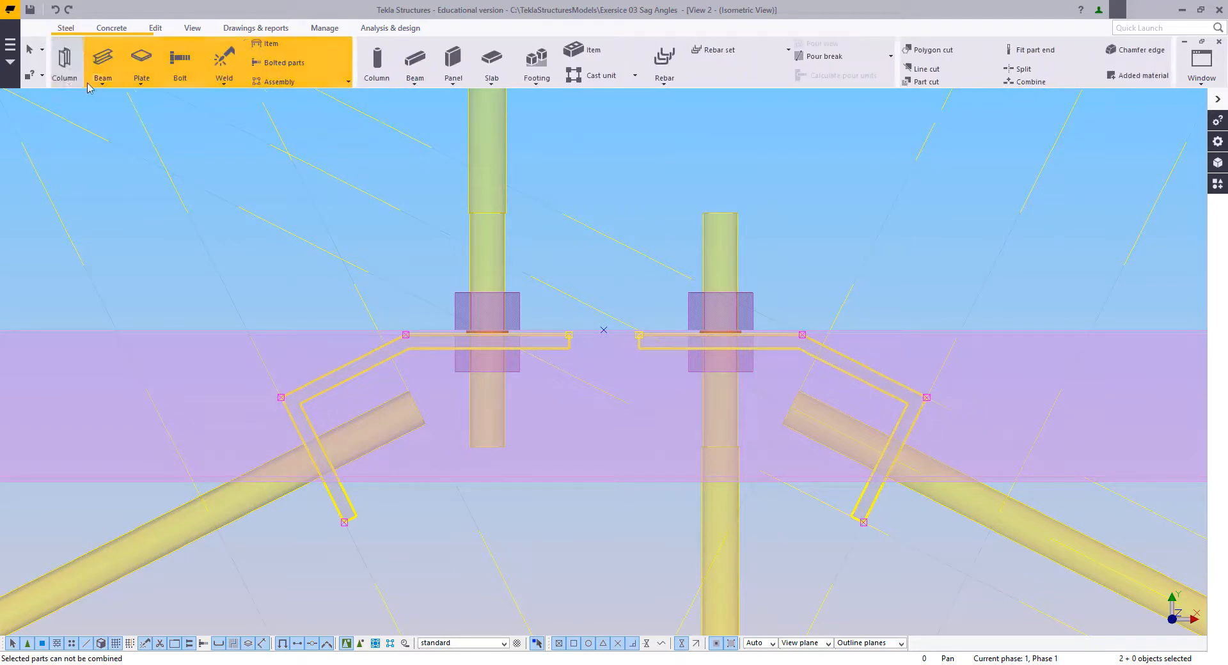
pyautogui.click(108, 79)
pyautogui.click(107, 126)
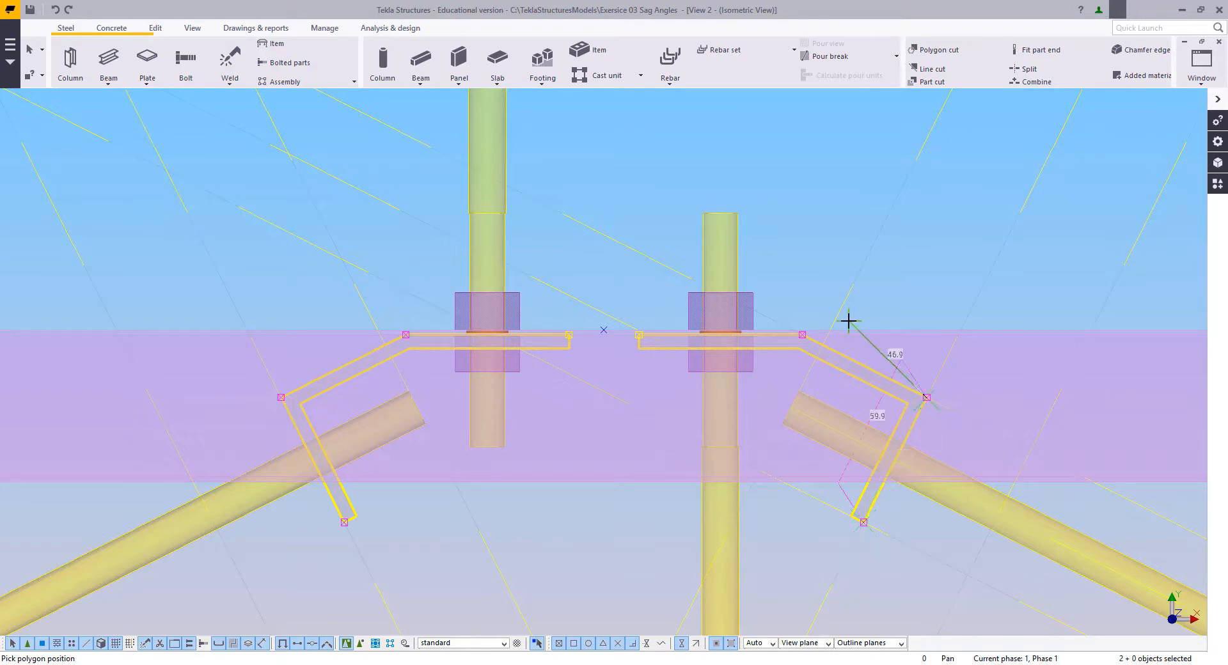
pyautogui.click(803, 334)
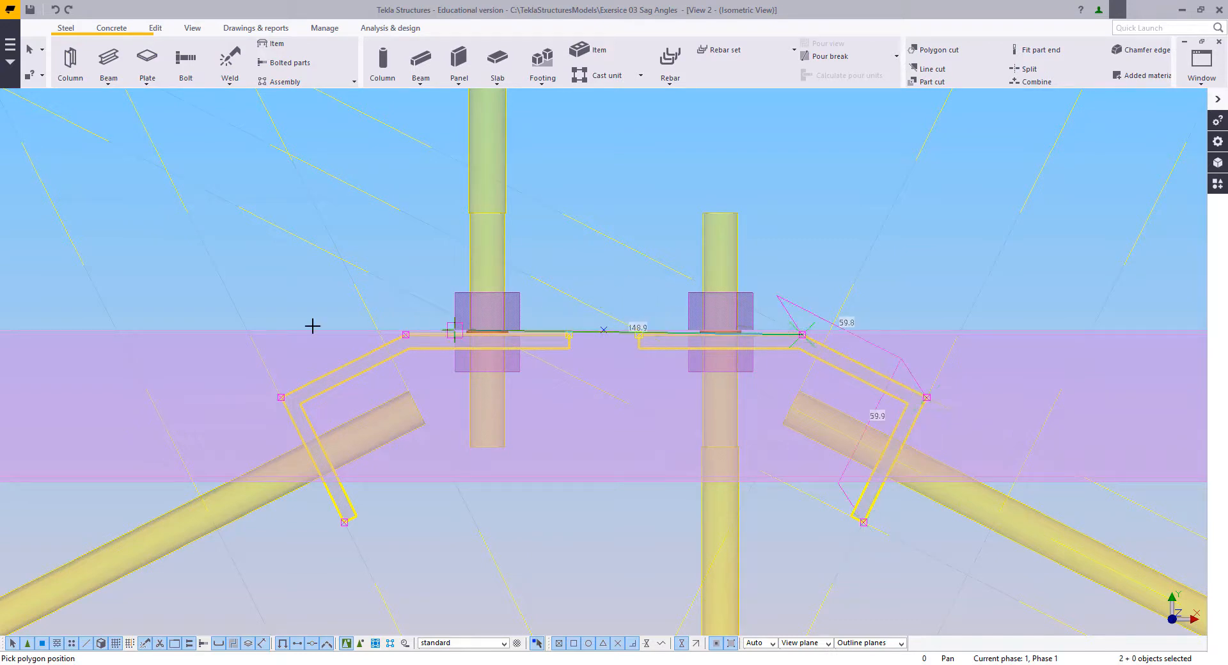
pyautogui.click(405, 333)
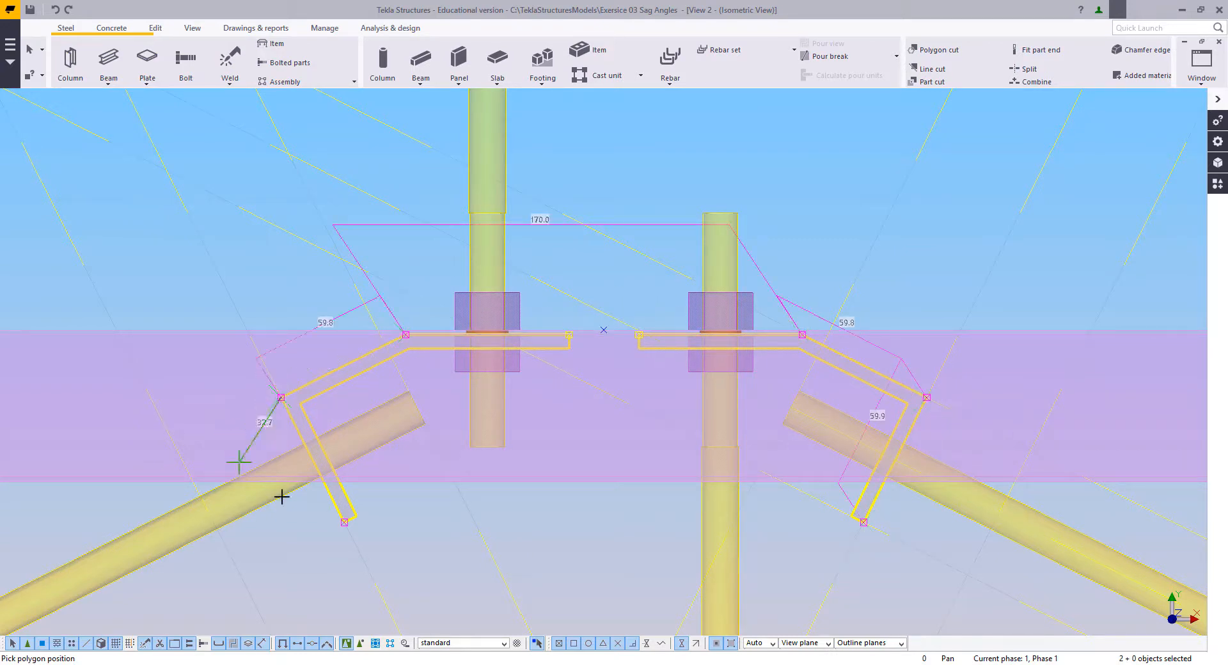
pyautogui.click(344, 522)
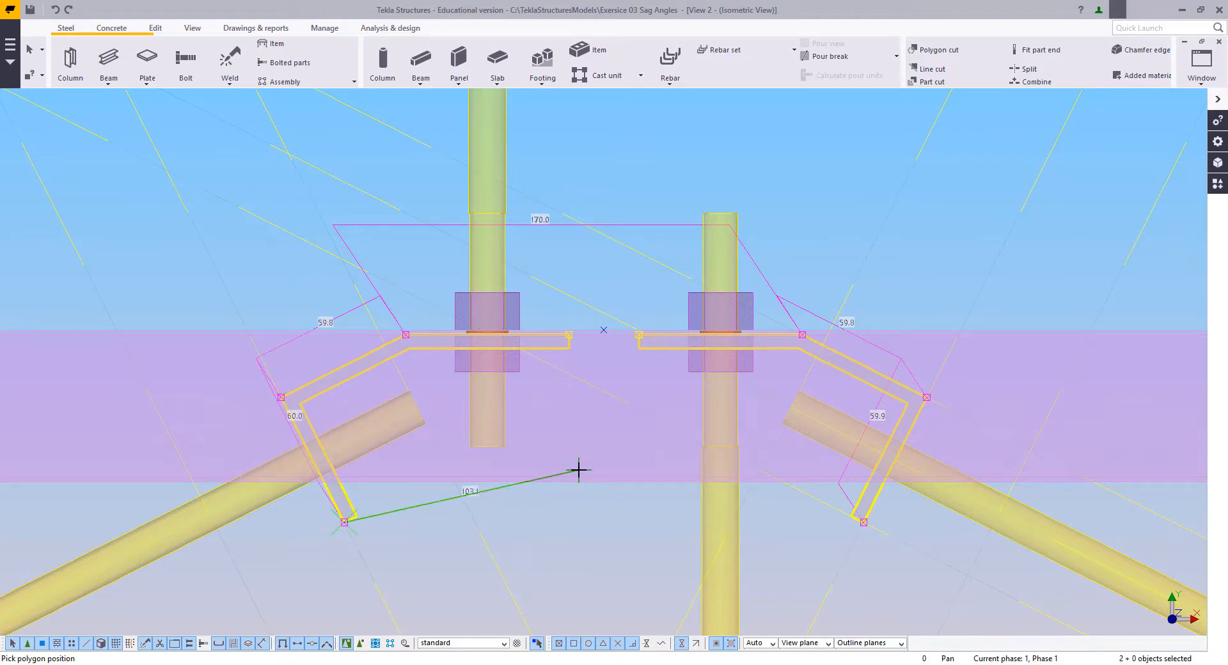
pyautogui.middleClick(576, 471)
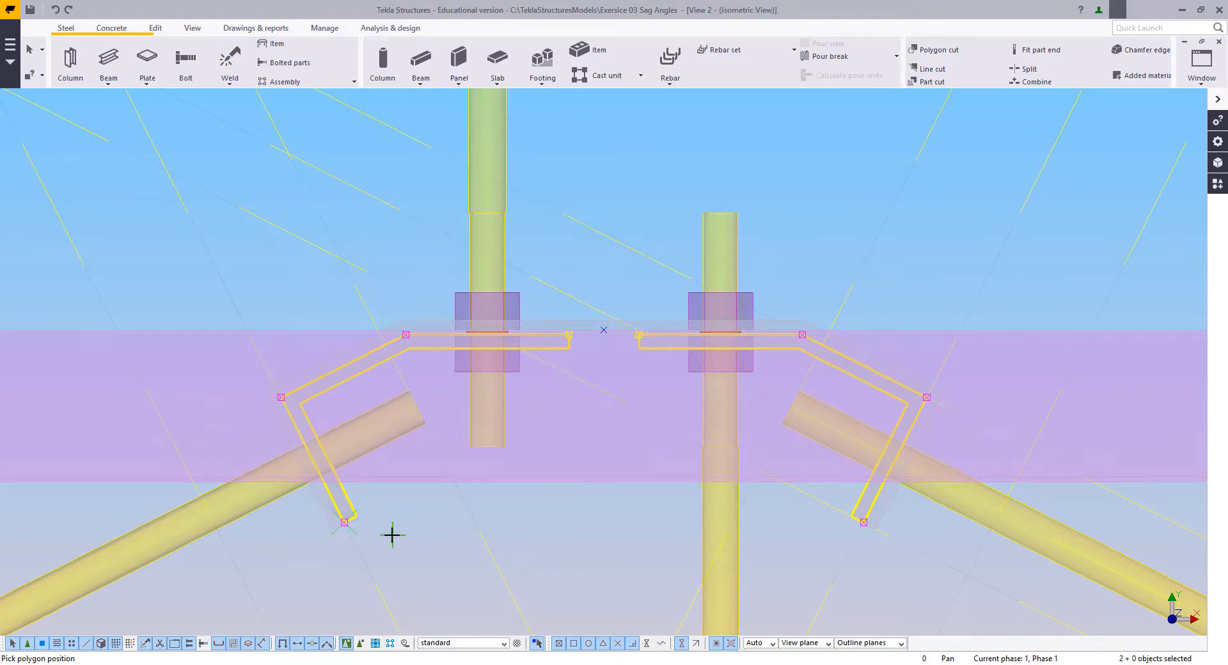
pyautogui.press('Escape')
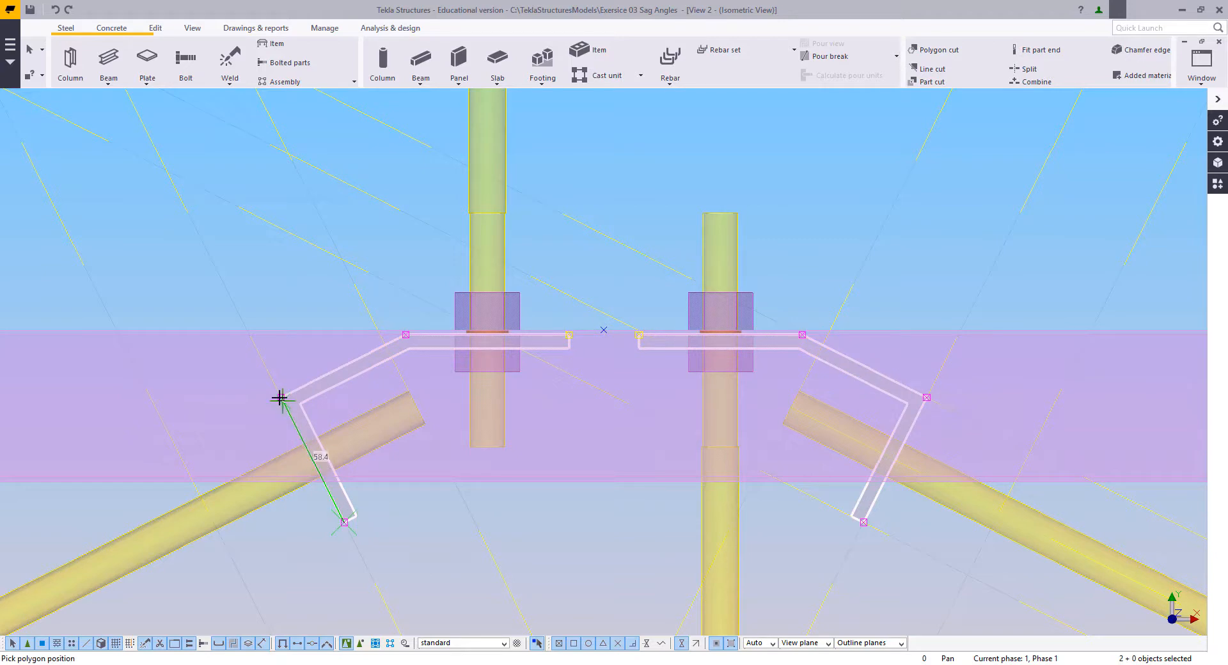
pyautogui.click(406, 334)
pyautogui.click(569, 335)
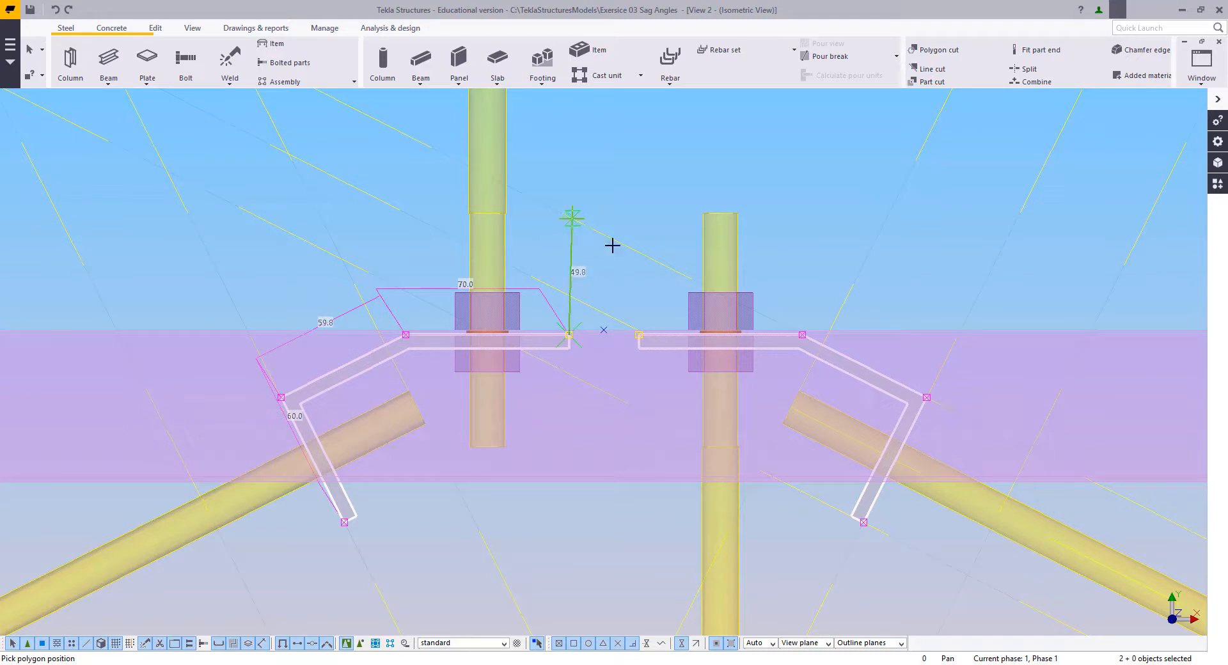
pyautogui.middleClick(638, 287)
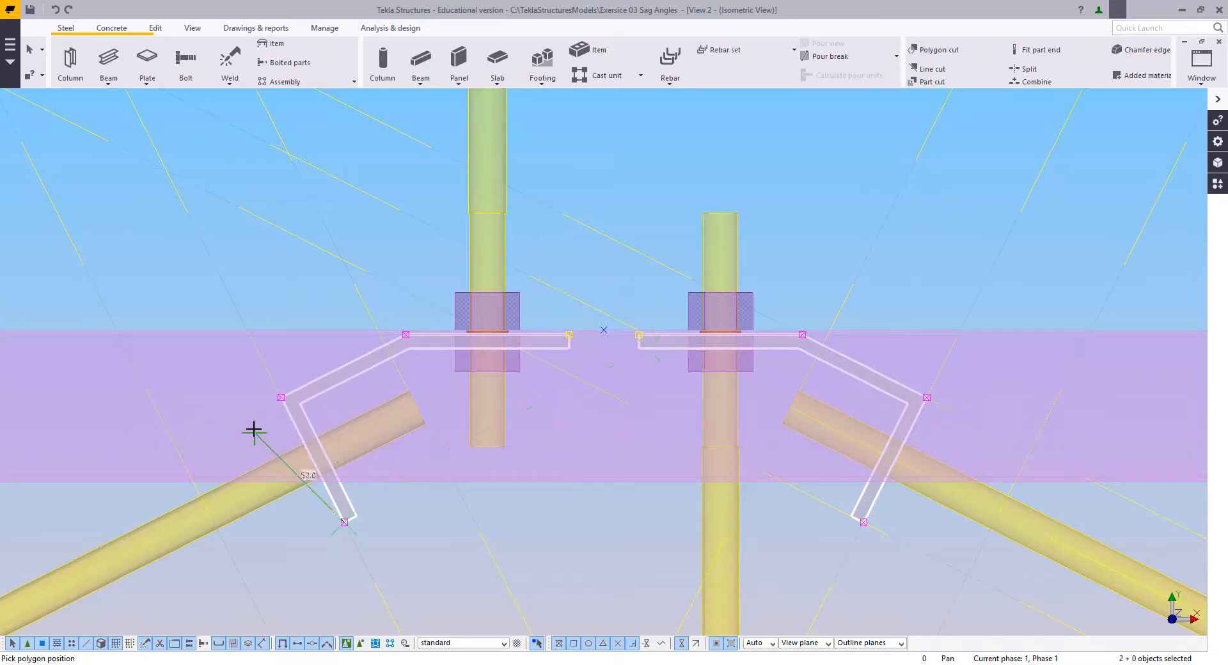
# Step: Model one continuous polybeam cleat from the C-side lower end through all four bend points to the D-side lower end, replacing both separate cleats
pyautogui.click(281, 397)
pyautogui.click(405, 334)
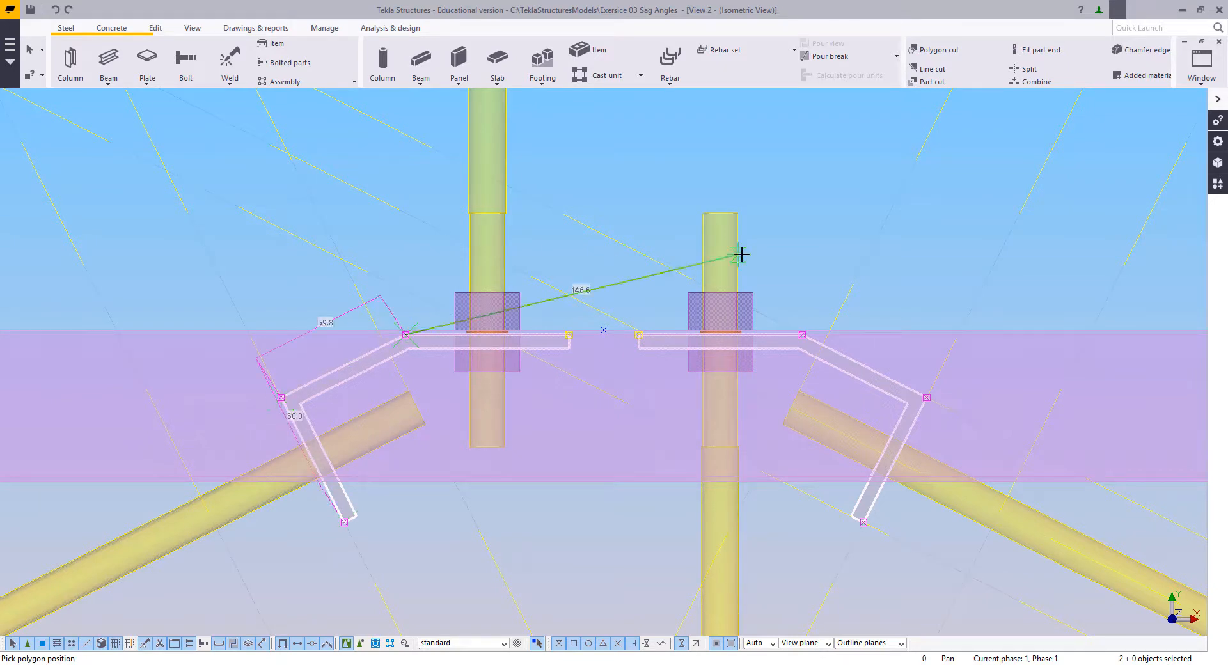
pyautogui.click(802, 335)
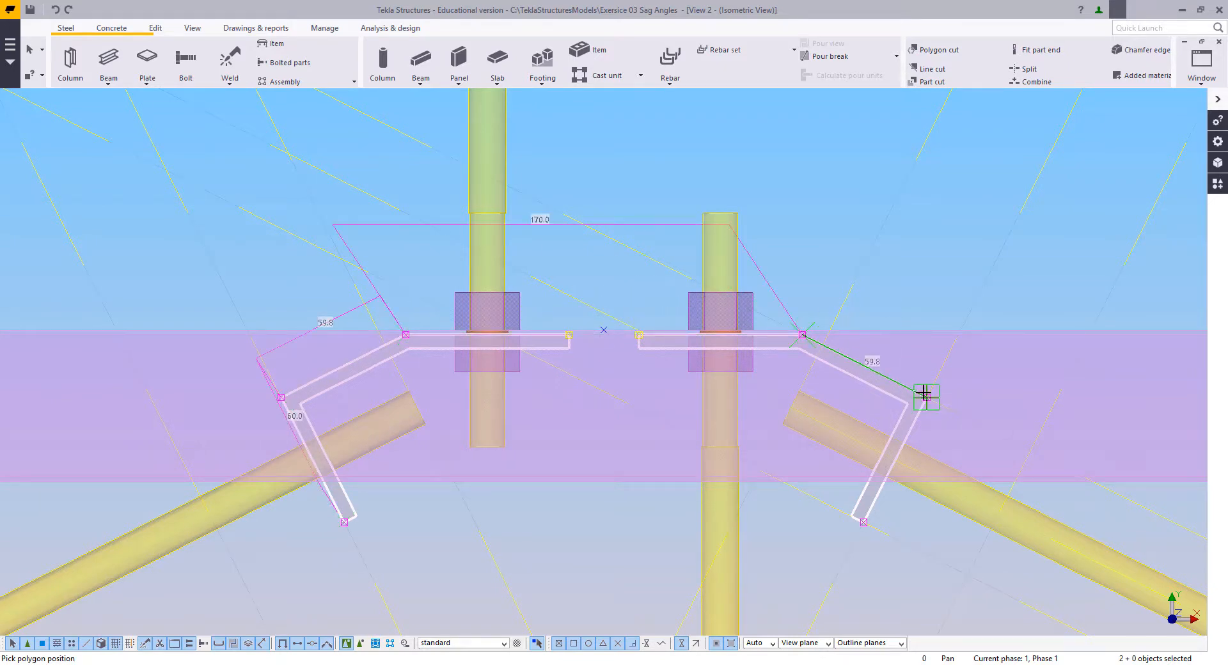
pyautogui.click(932, 399)
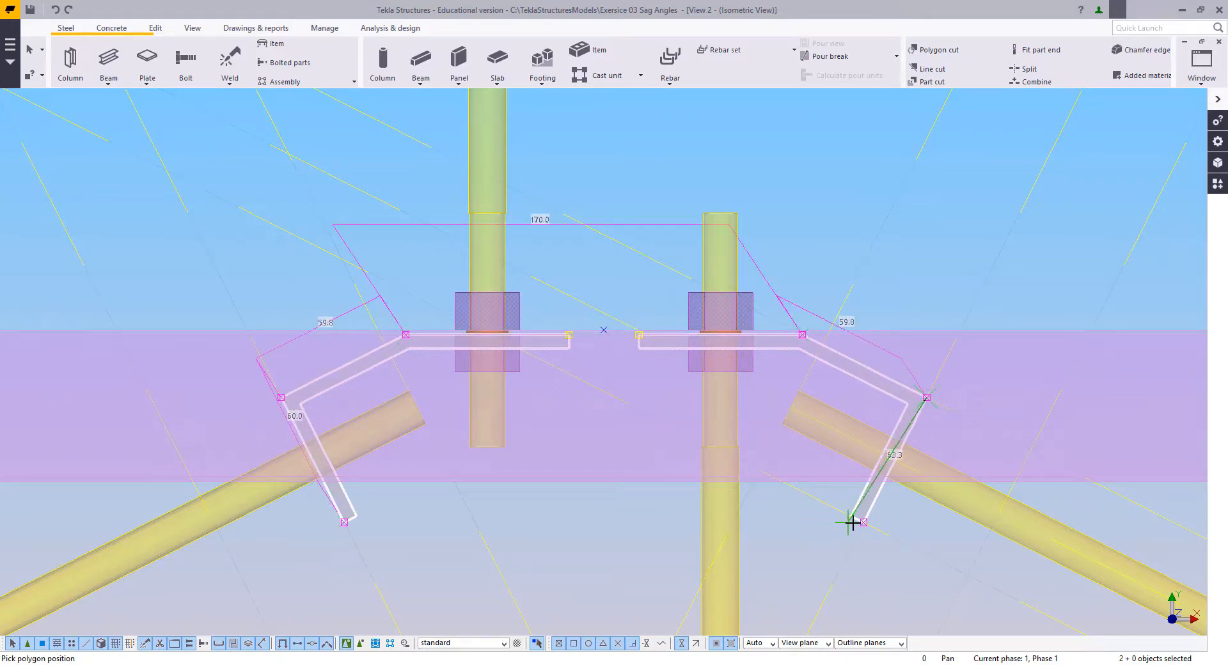
pyautogui.middleClick(731, 470)
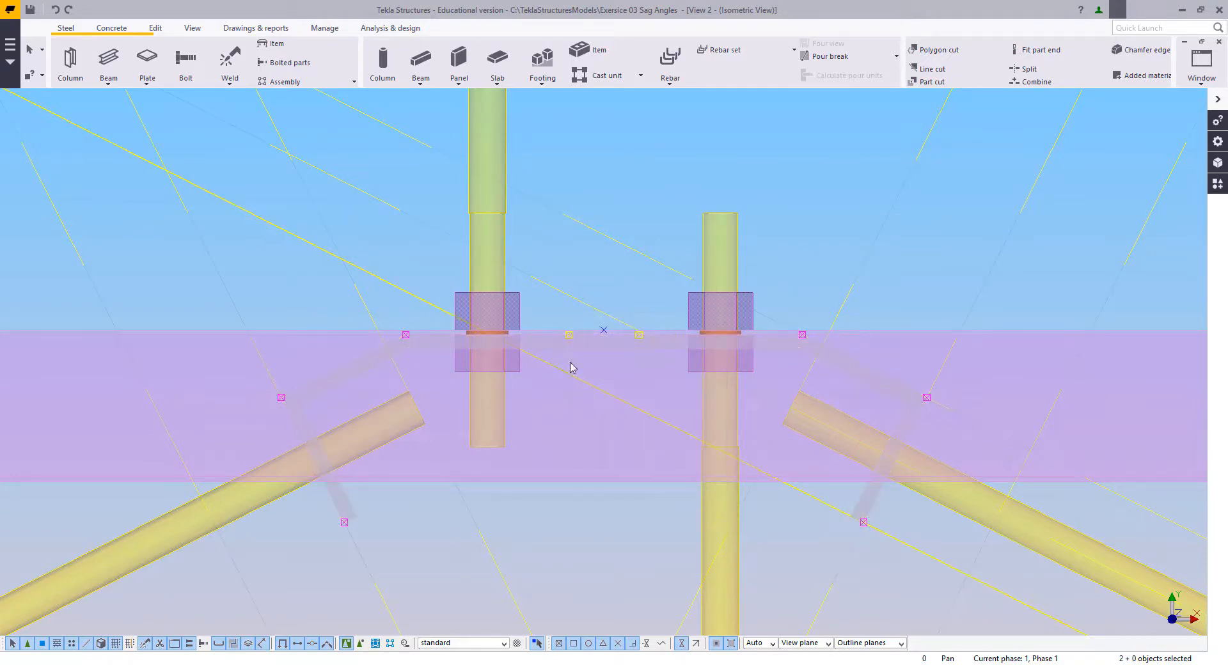
# Step: Make the M16_NUT properties of the lower nuts on the two vertical rods current, and clear the nut selection
pyautogui.scroll(5, 572, 367)
pyautogui.scroll(-3, 537, 371)
pyautogui.scroll(-2, 536, 371)
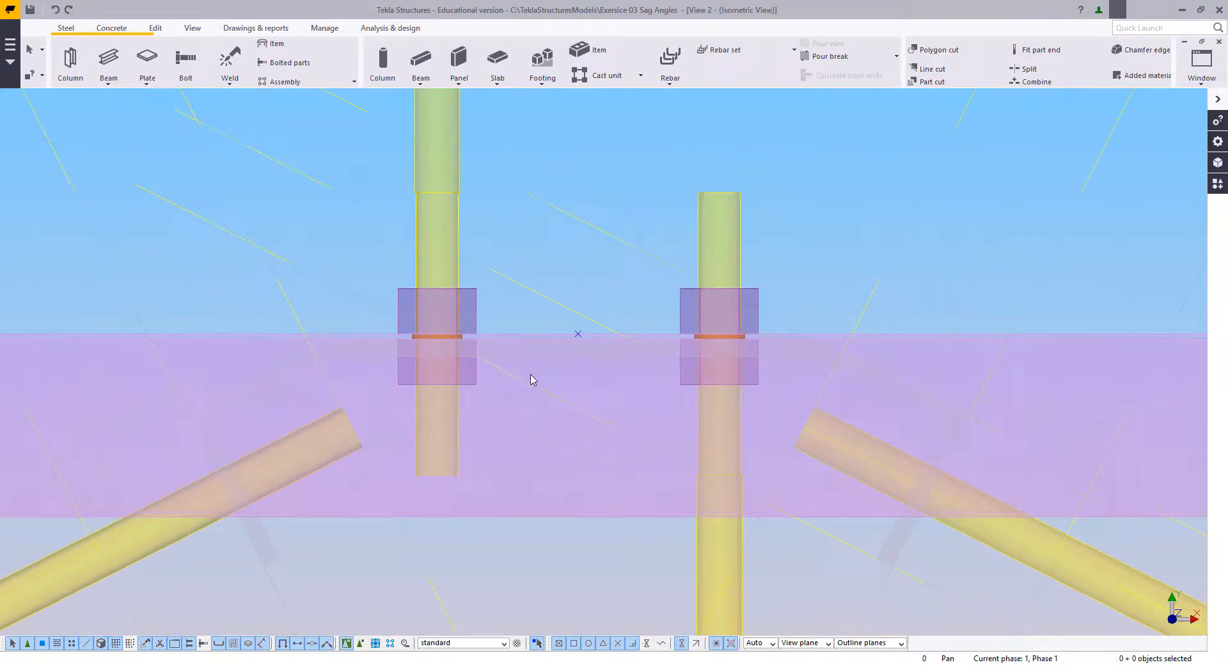
pyautogui.moveTo(558, 410); pyautogui.dragTo(567, 413, button='middle')
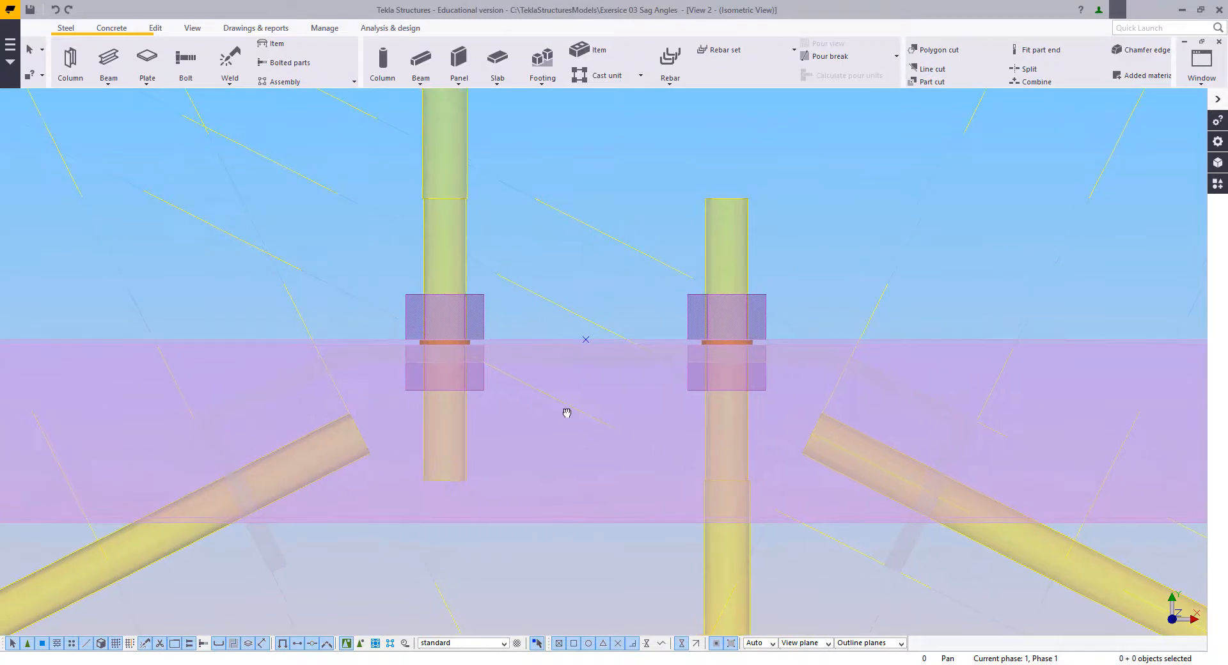
pyautogui.scroll(-2, 534, 416)
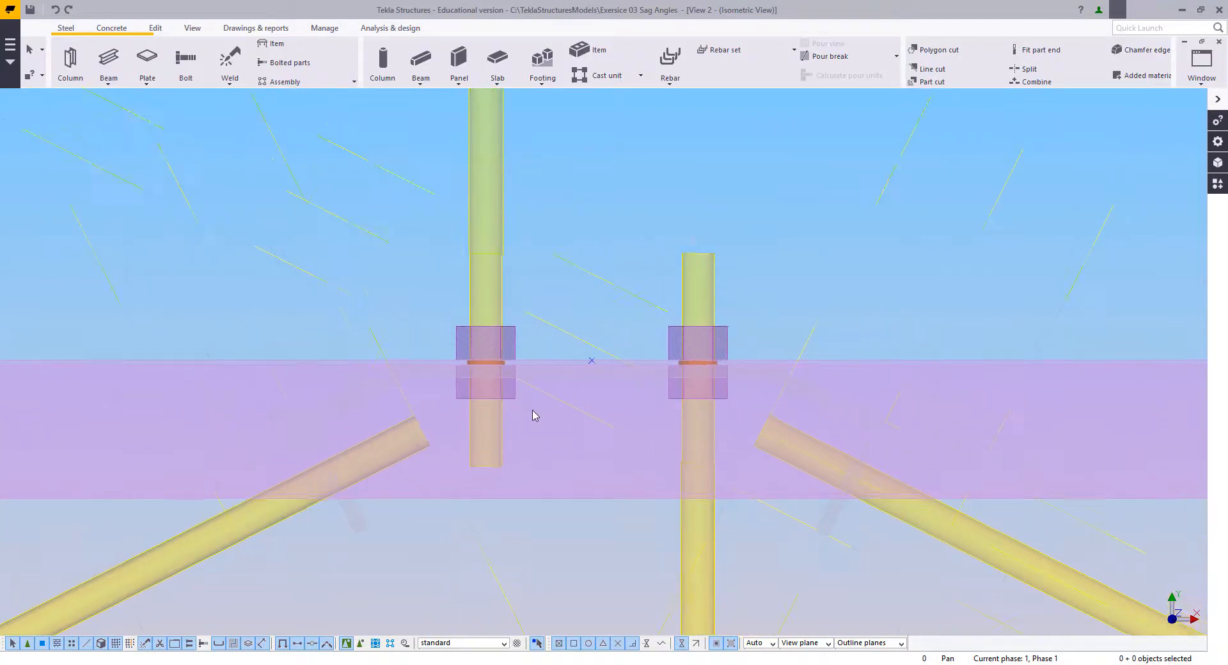
pyautogui.click(502, 362)
pyautogui.keyDown('ctrl'); pyautogui.click(694, 360); pyautogui.keyUp('ctrl')
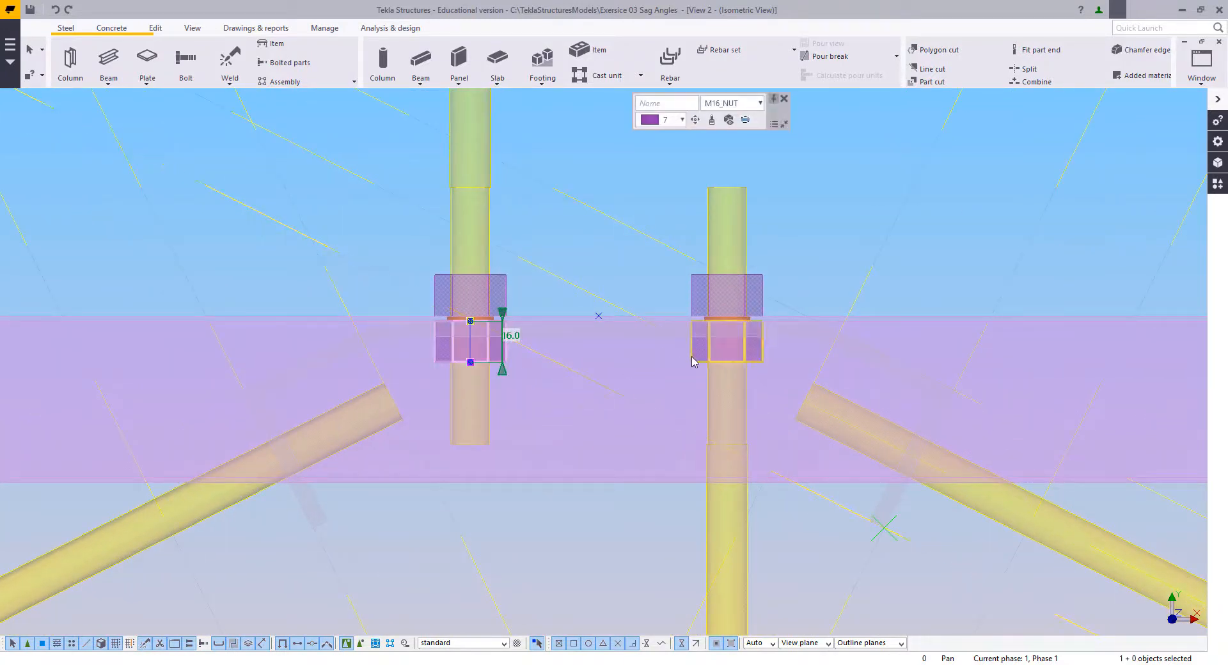
pyautogui.scroll(4, 751, 305)
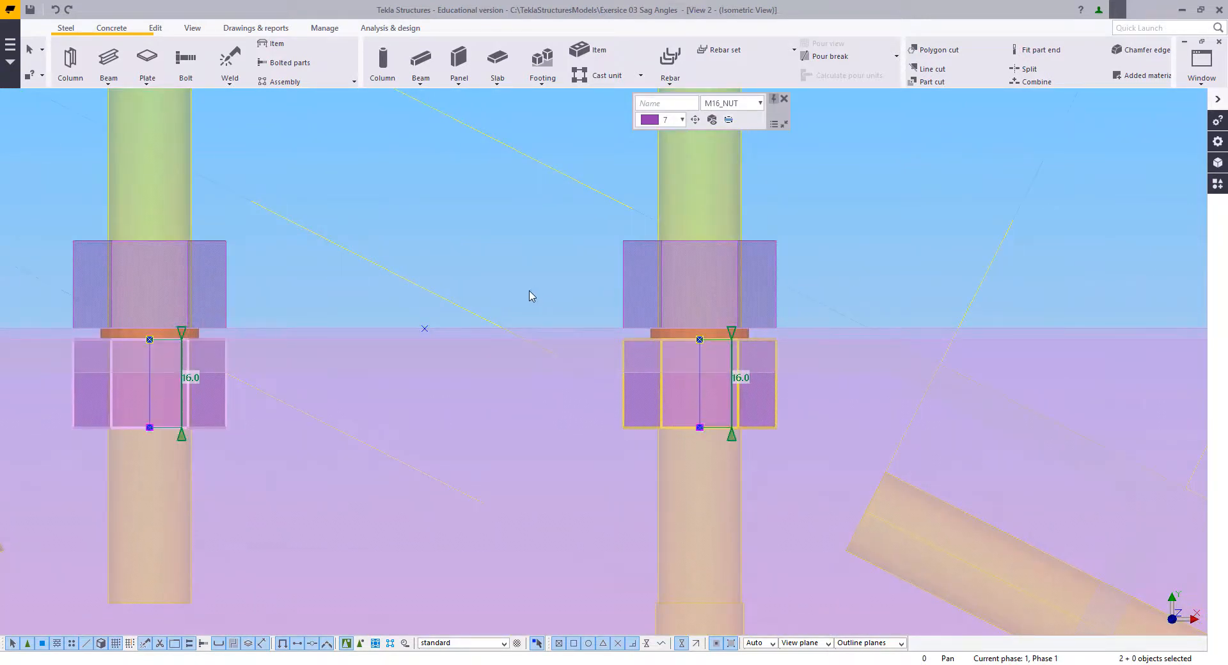
pyautogui.doubleClick(625, 400)
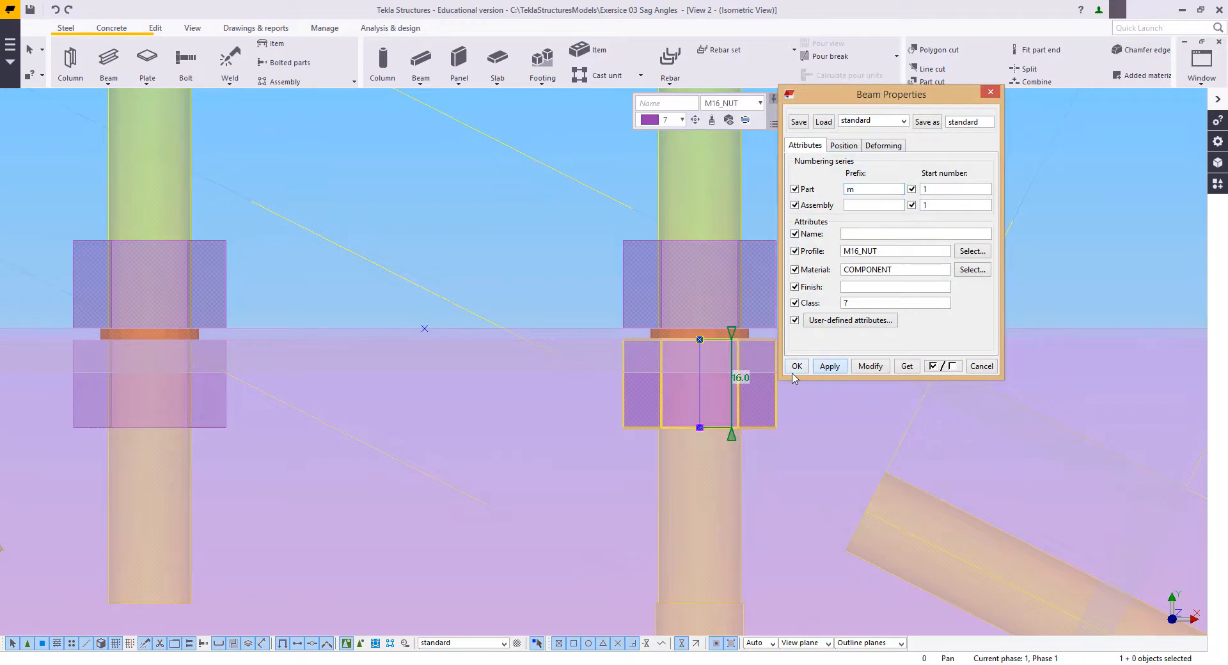
pyautogui.click(796, 369)
pyautogui.click(548, 320)
# Step: Select the lower M16 nuts under the continuous cleat on both vertical rods
pyautogui.scroll(-2, 547, 325)
pyautogui.moveTo(547, 329); pyautogui.dragTo(678, 338, button='middle')
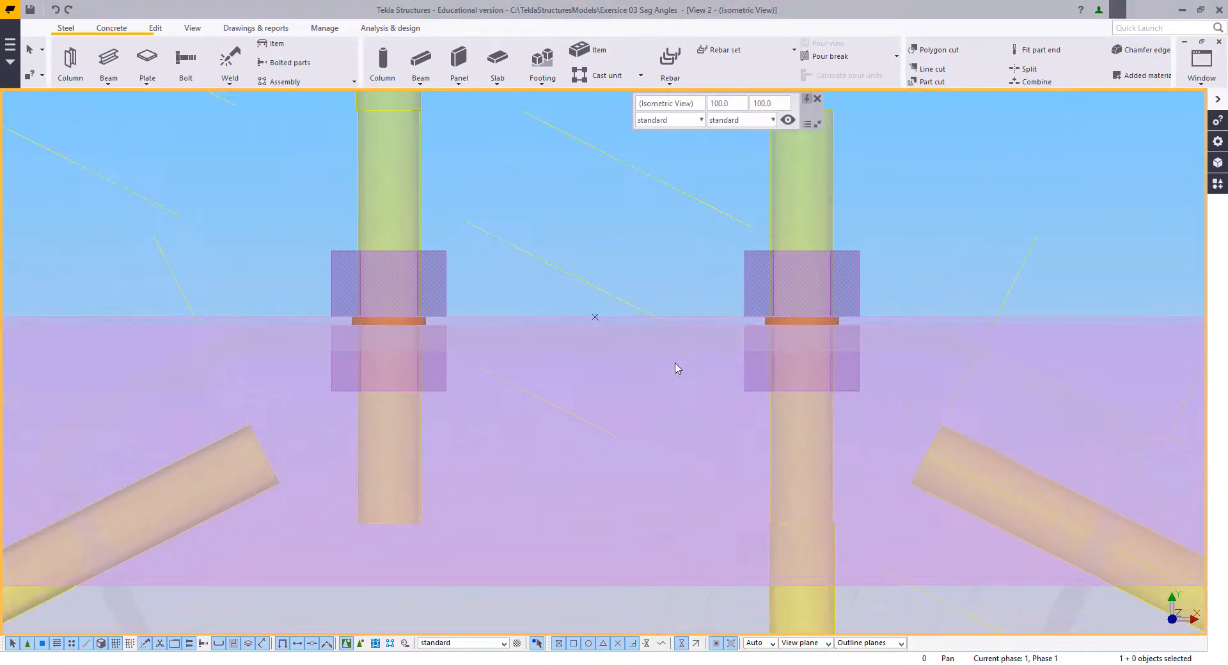
pyautogui.click(745, 383)
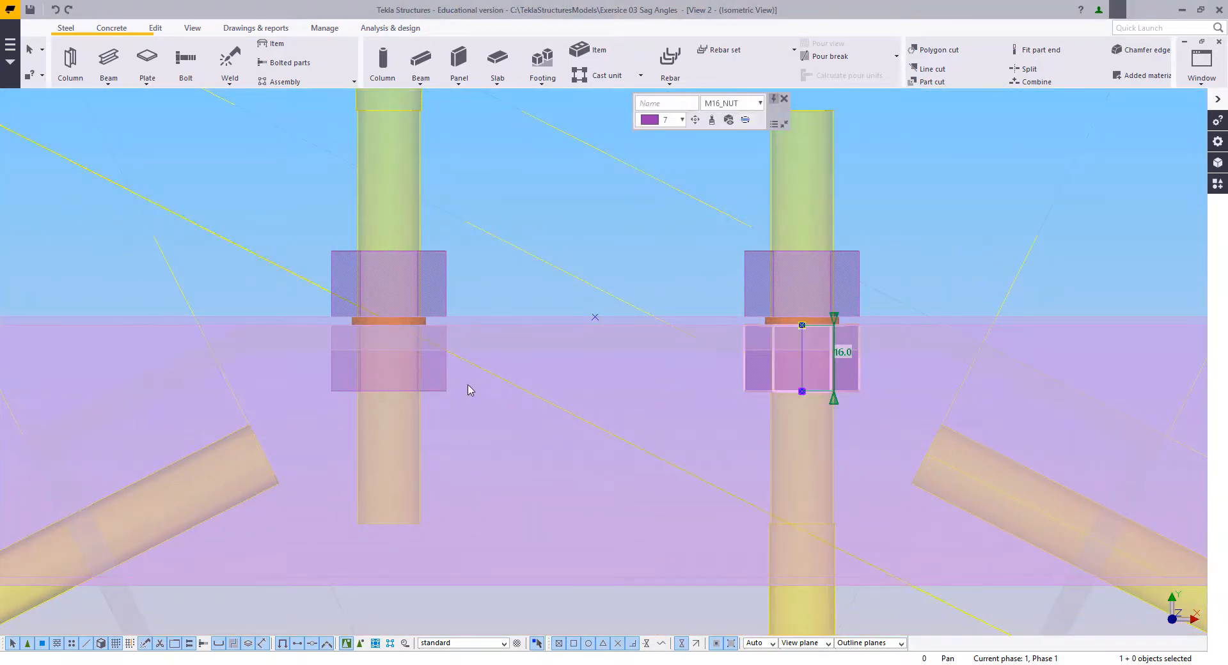
pyautogui.keyDown('ctrl'); pyautogui.click(442, 389); pyautogui.keyUp('ctrl')
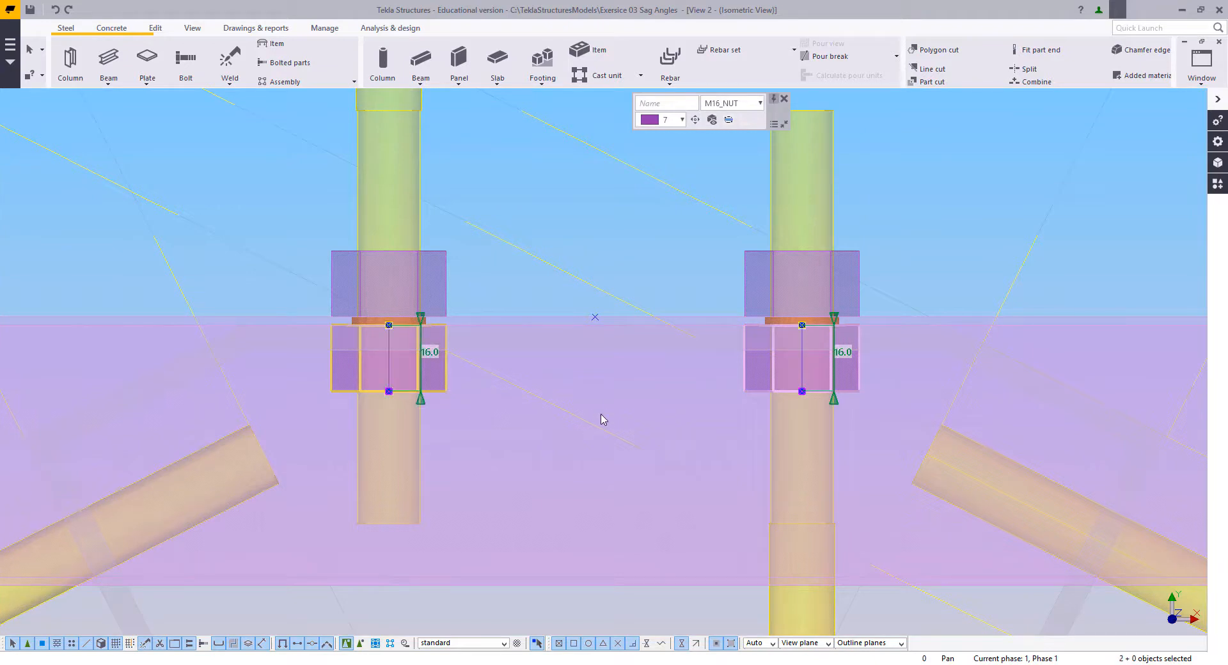
# Step: Examine the nuts, cleat and sag rod ends along the purlins between grids C and D
pyautogui.moveTo(624, 457); pyautogui.dragTo(627, 461, button='middle')
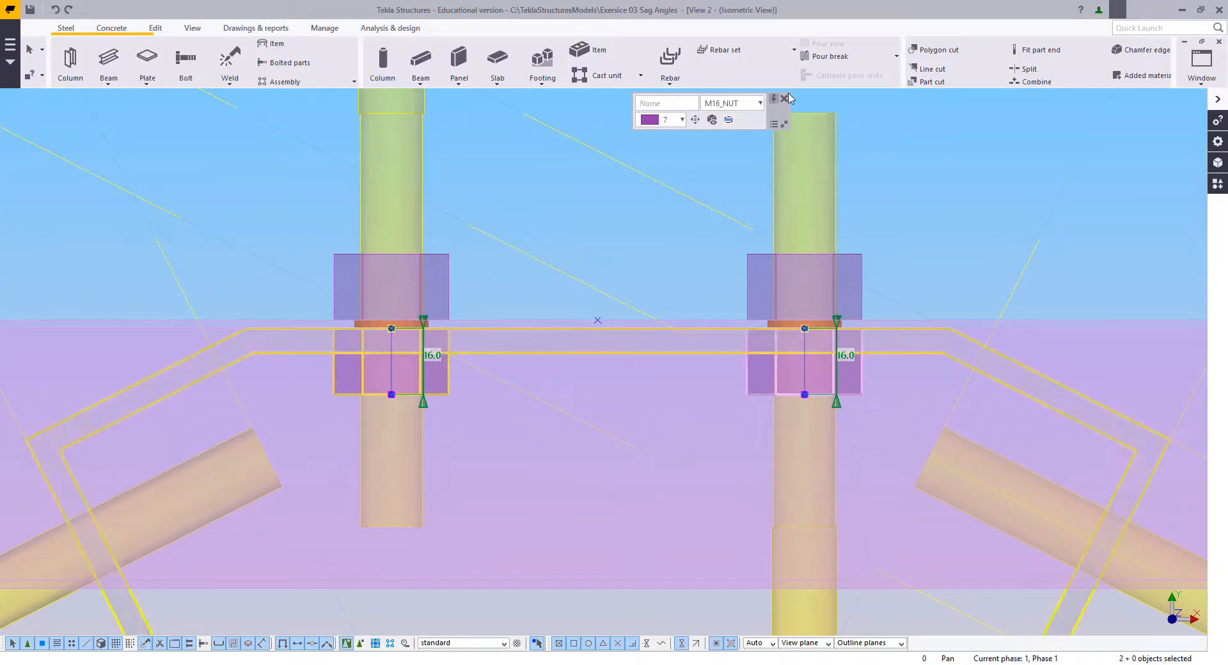
pyautogui.moveTo(605, 249); pyautogui.dragTo(653, 230, button='middle')
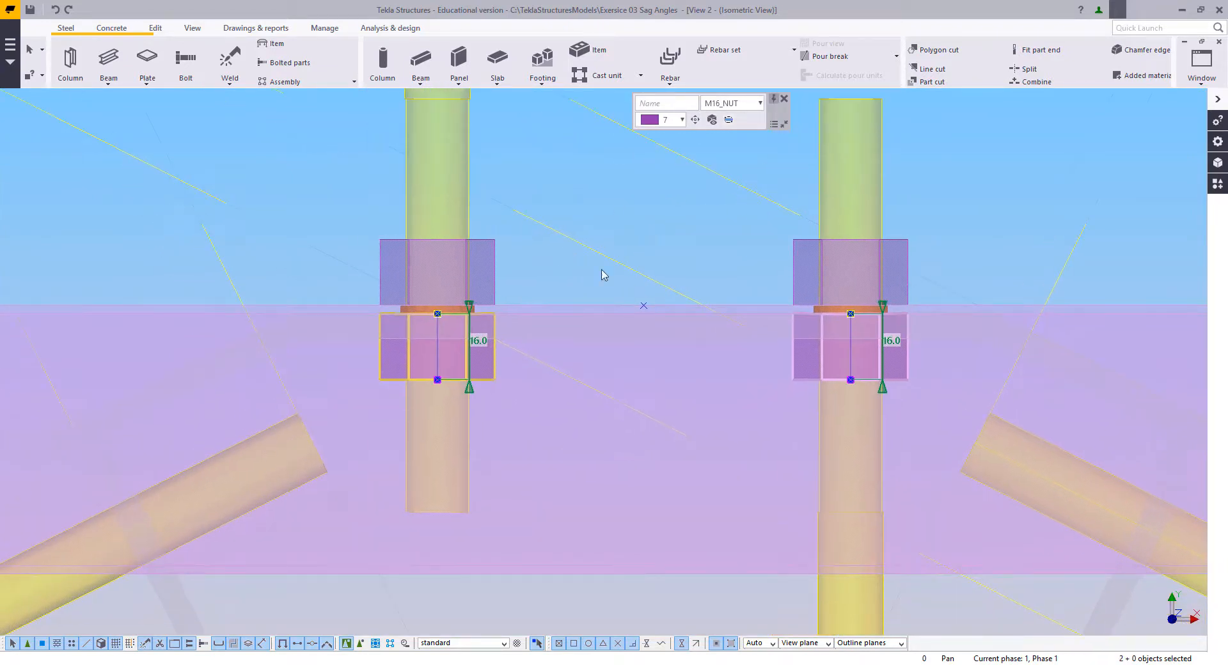
pyautogui.scroll(1, 512, 343)
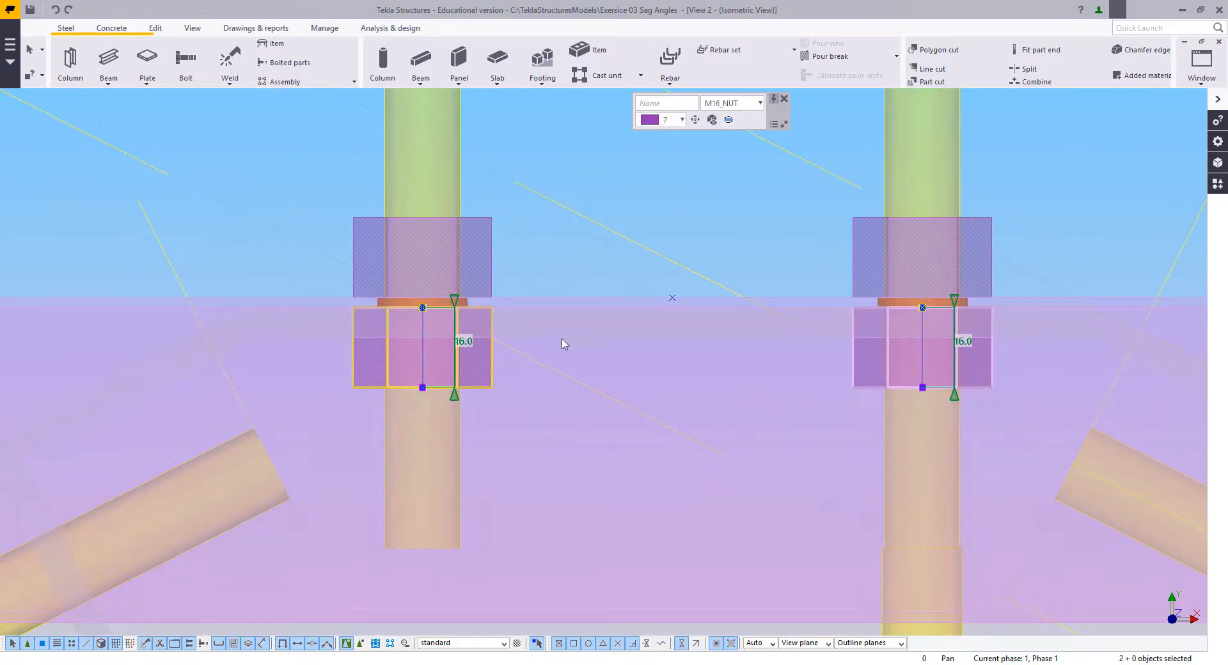
pyautogui.scroll(-2, 563, 344)
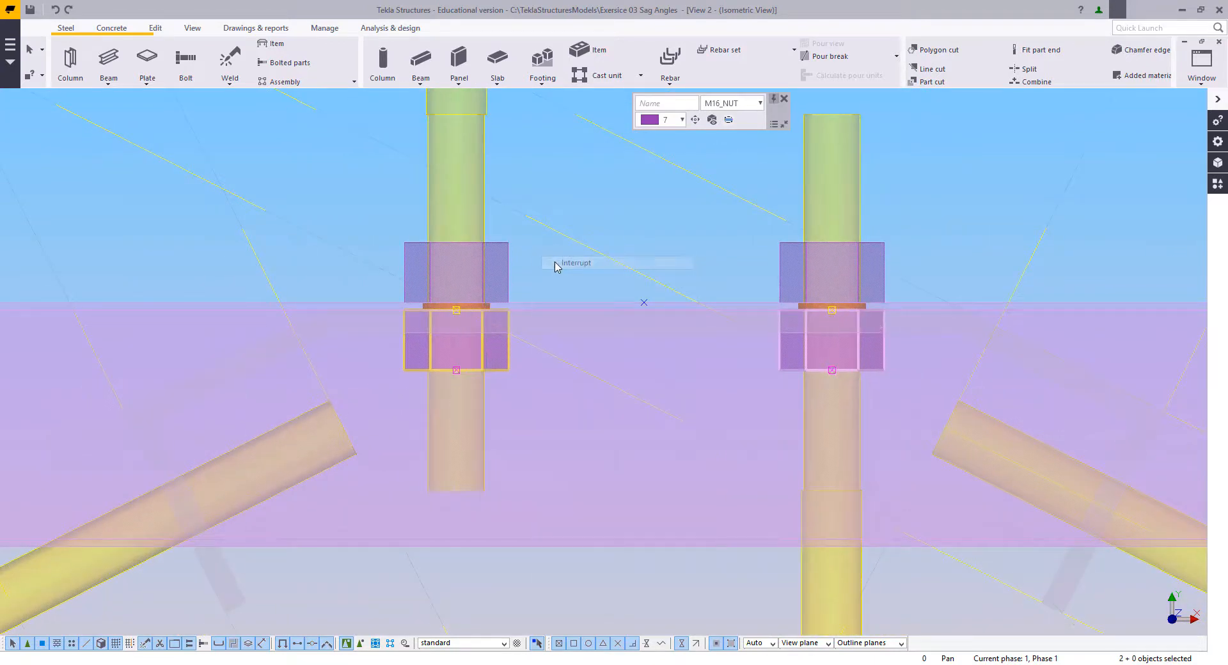
pyautogui.scroll(-5, 570, 397)
pyautogui.scroll(2, 521, 356)
pyautogui.scroll(2, 558, 352)
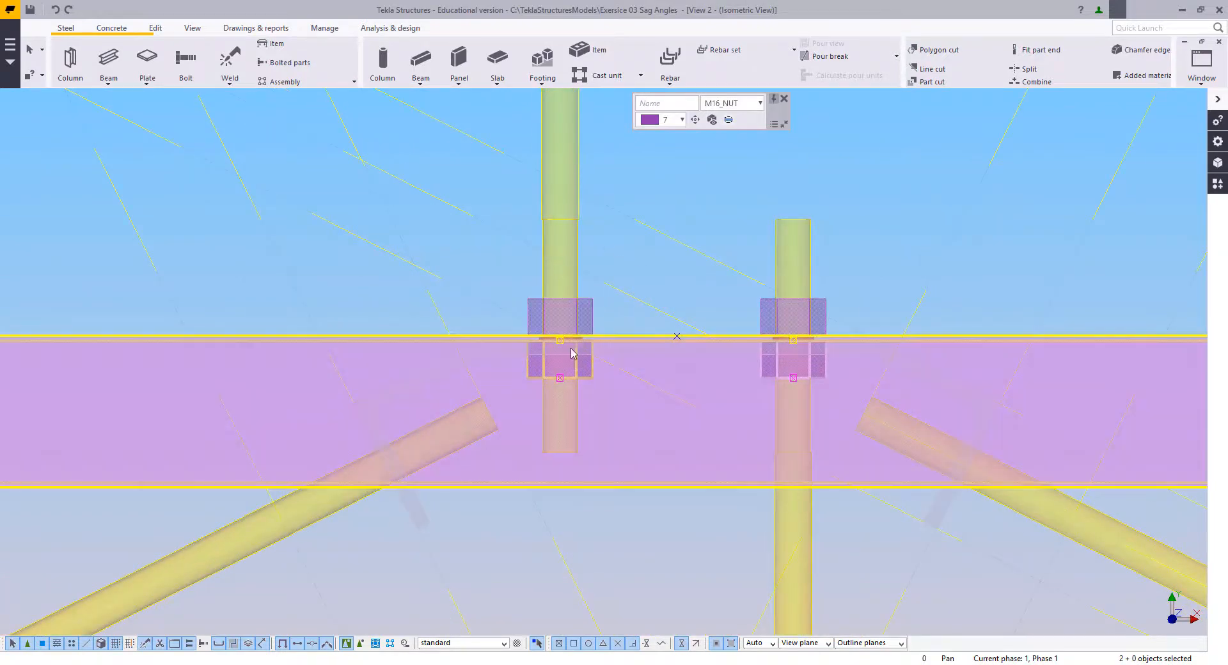
pyautogui.scroll(-6, 583, 374)
pyautogui.scroll(-3, 611, 421)
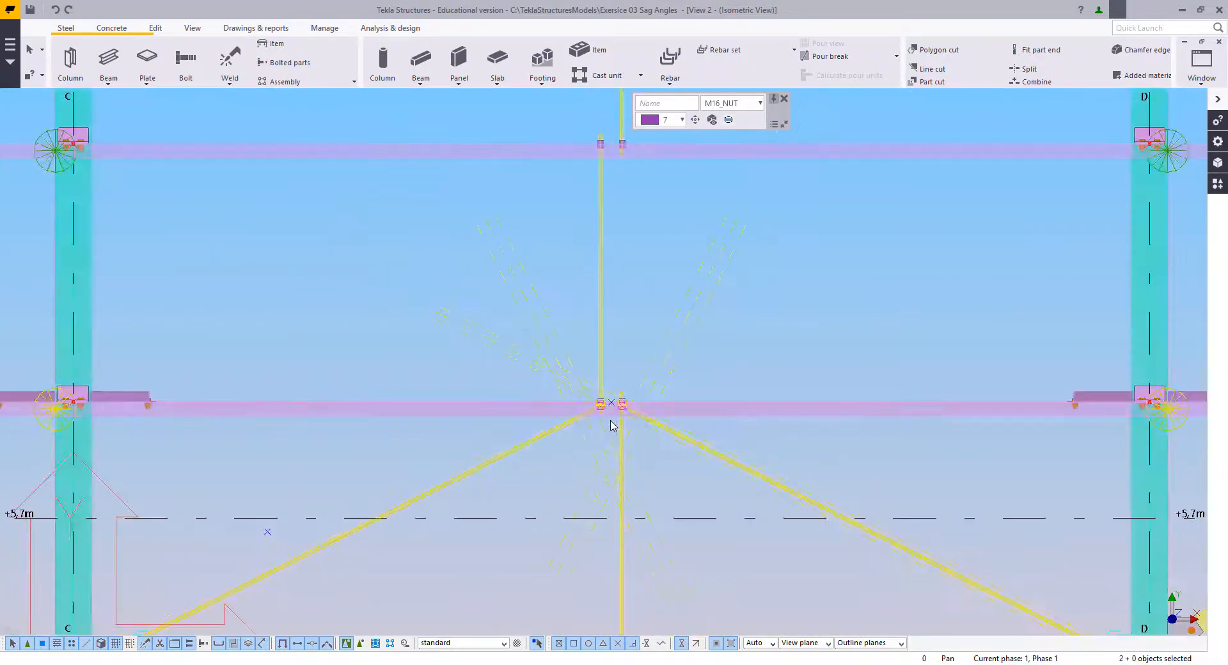
pyautogui.scroll(2, 611, 415)
pyautogui.moveTo(627, 347); pyautogui.dragTo(617, 428, button='middle')
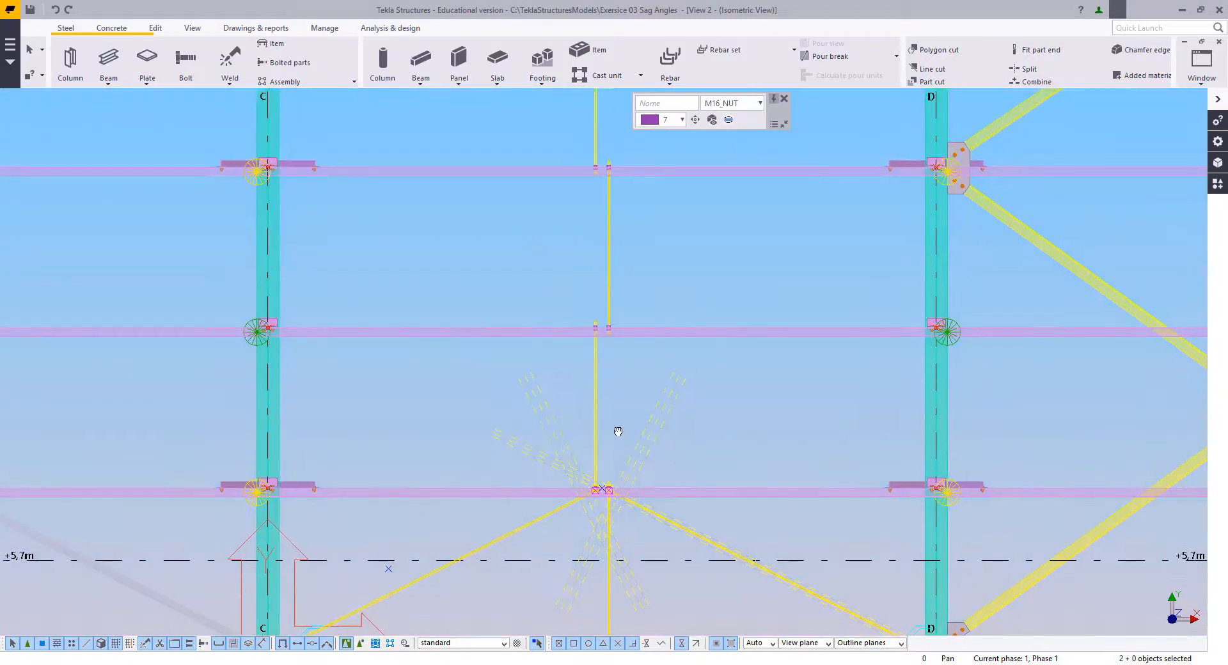
pyautogui.scroll(3, 600, 588)
pyautogui.scroll(10, 594, 437)
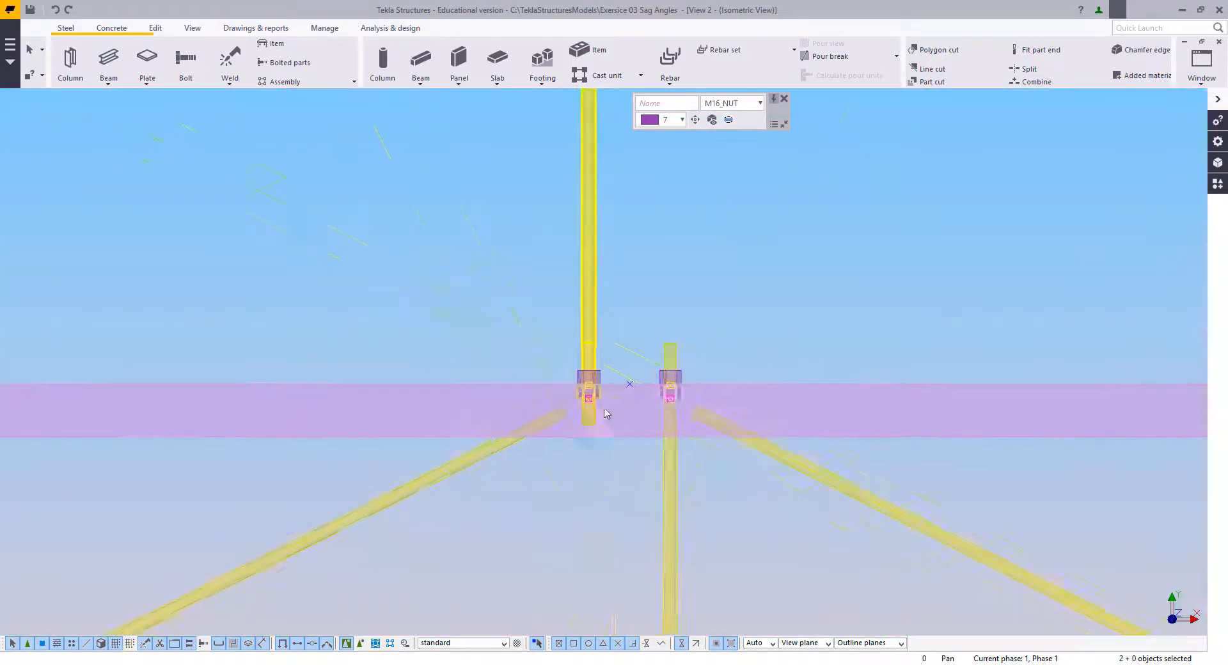
pyautogui.scroll(-10, 576, 461)
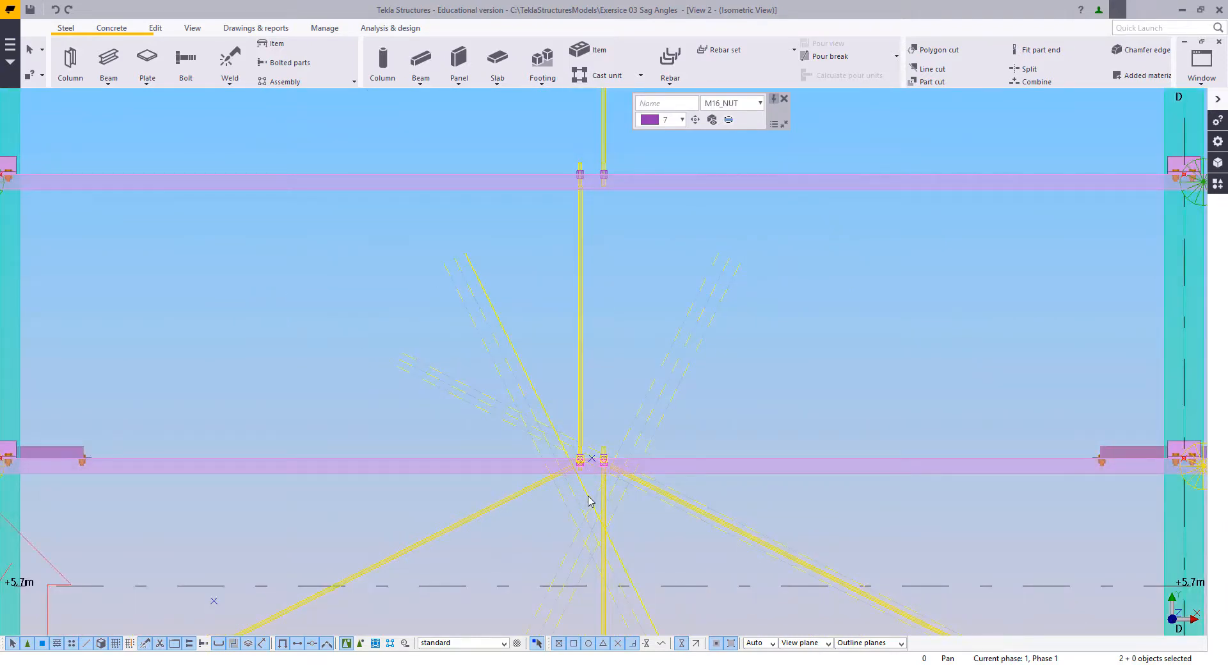
# Step: Reassign the parts of the bolt holes at the two vertical rods to include the continuous cleat along with the purlin
pyautogui.scroll(6, 586, 497)
pyautogui.scroll(10, 567, 409)
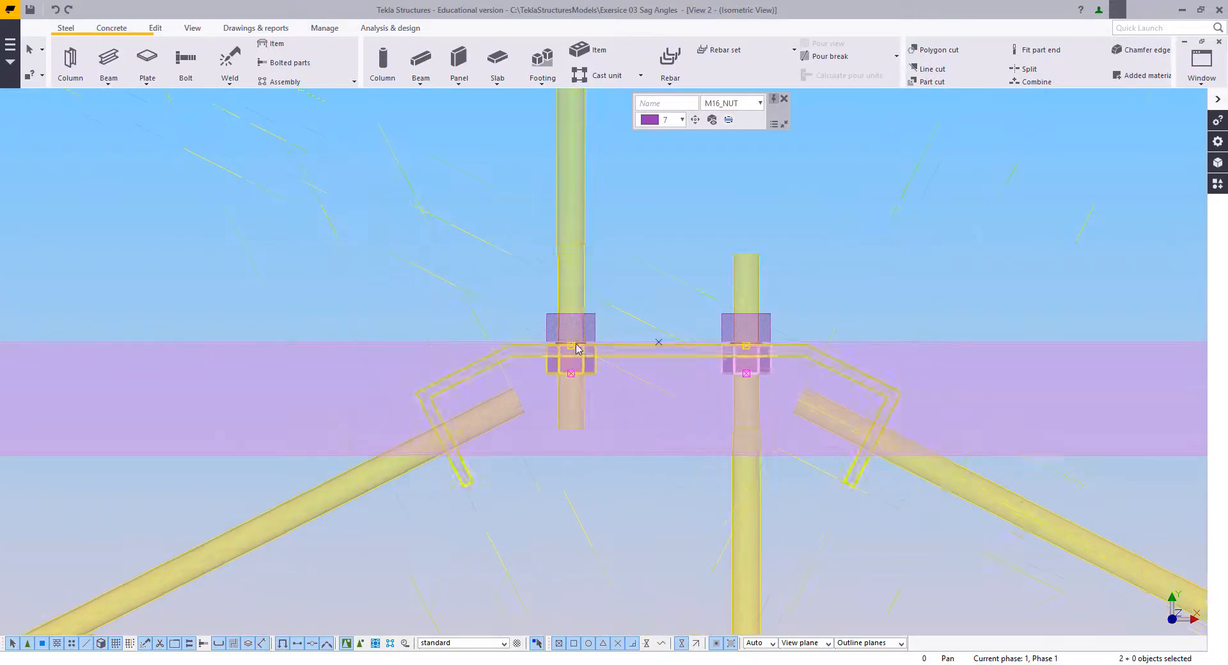
pyautogui.scroll(3, 576, 320)
pyautogui.click(572, 317)
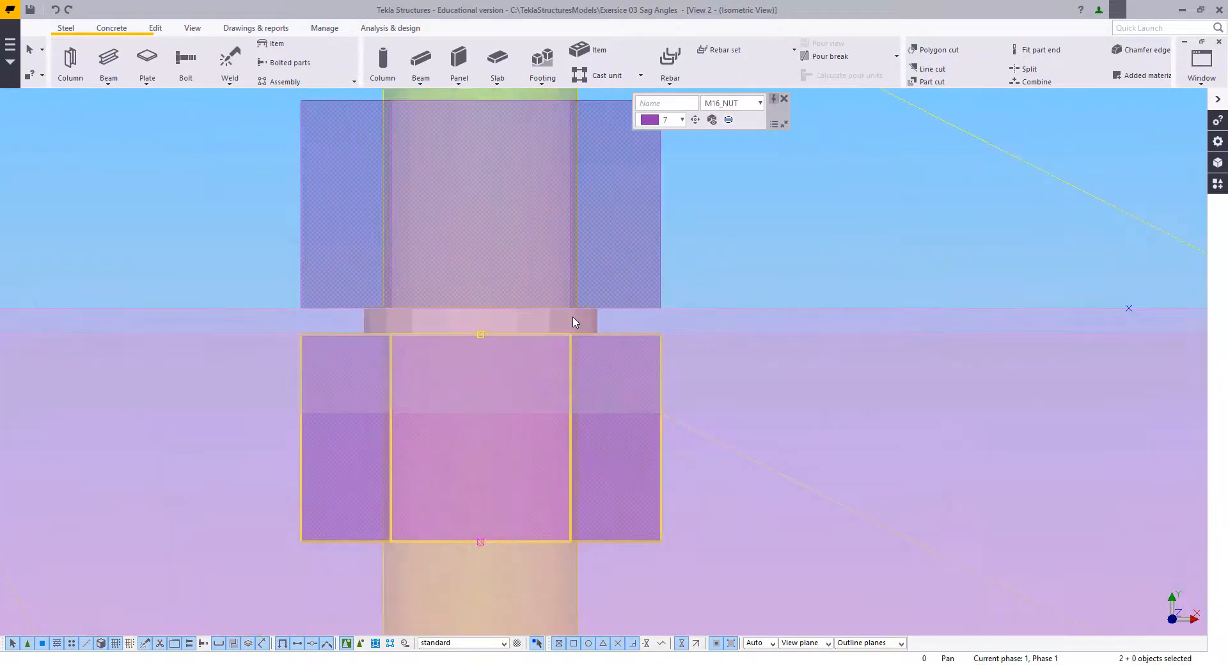
pyautogui.scroll(-3, 579, 316)
pyautogui.rightClick(672, 259)
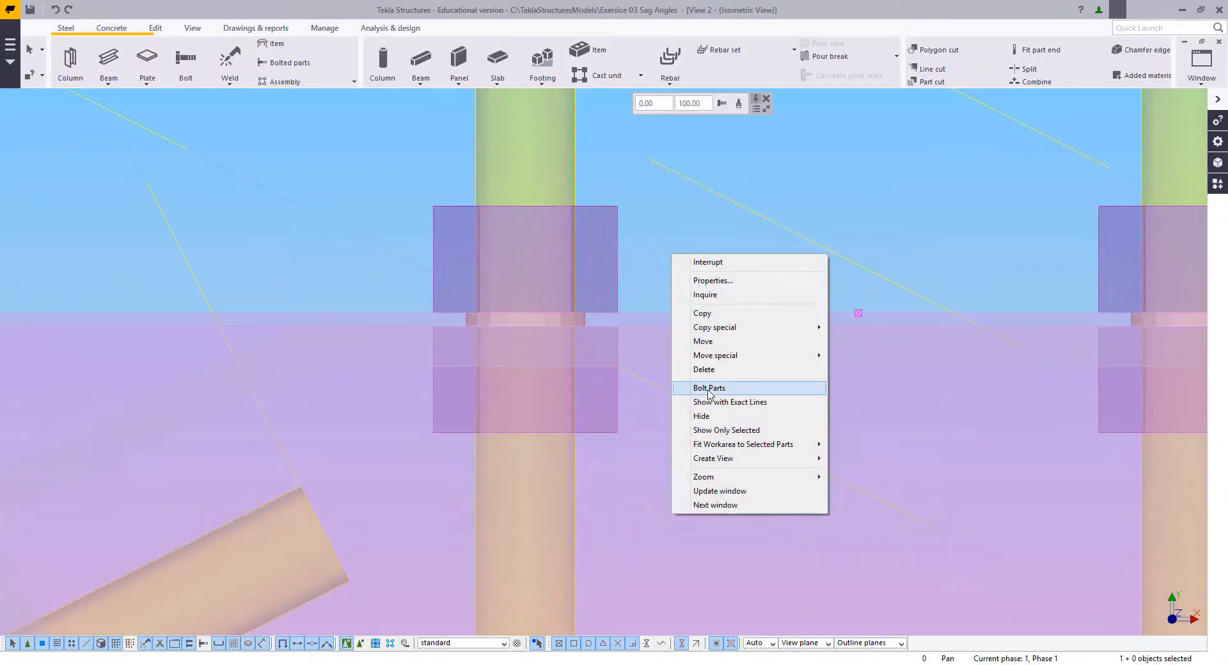
pyautogui.click(706, 387)
pyautogui.click(695, 311)
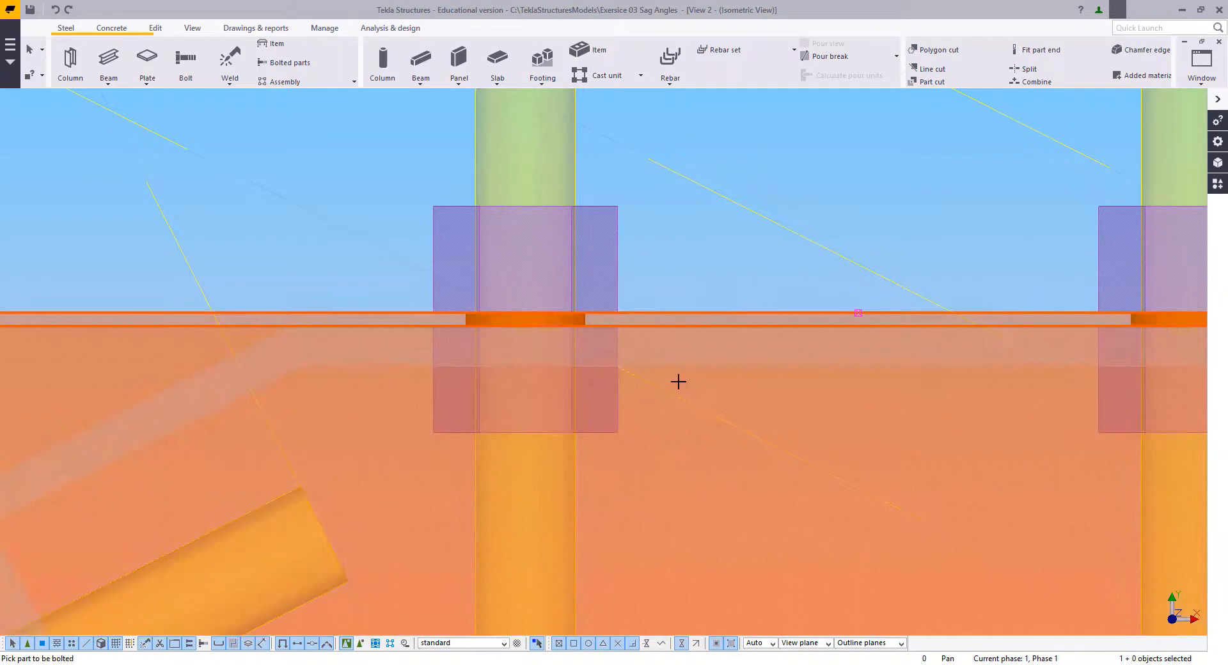
pyautogui.middleClick(662, 380)
# Step: Examine the holes through the purlin and continuous cleat at both vertical rods, and the cleat's outline
pyautogui.scroll(-3, 662, 380)
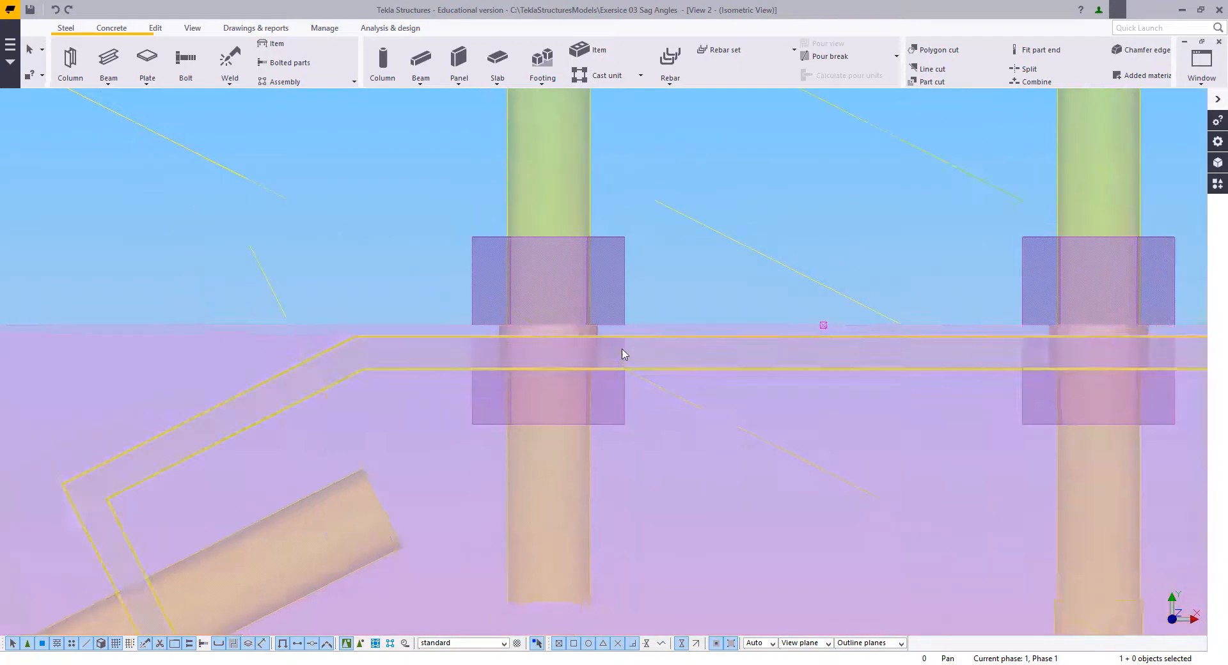
pyautogui.moveTo(1017, 335); pyautogui.dragTo(773, 332, button='middle')
pyautogui.scroll(9, 774, 332)
pyautogui.scroll(-3, 822, 430)
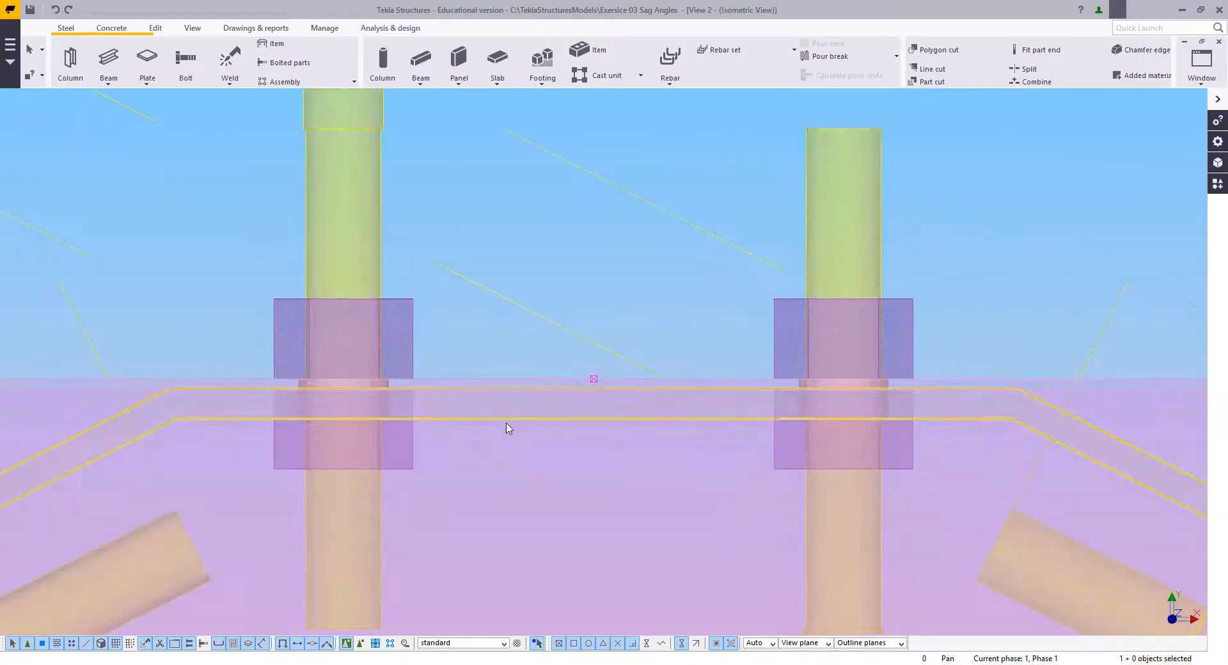
pyautogui.moveTo(595, 424); pyautogui.dragTo(736, 348, button='middle')
pyautogui.scroll(-3, 587, 408)
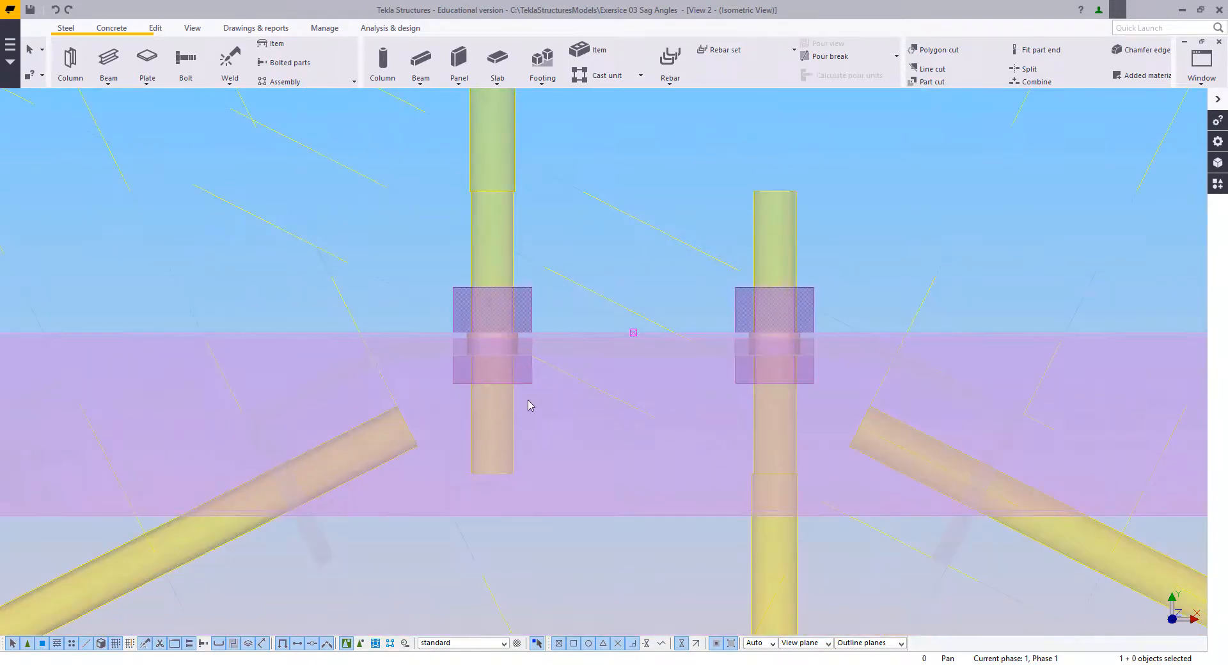
pyautogui.rightClick(536, 240)
pyautogui.click(630, 245)
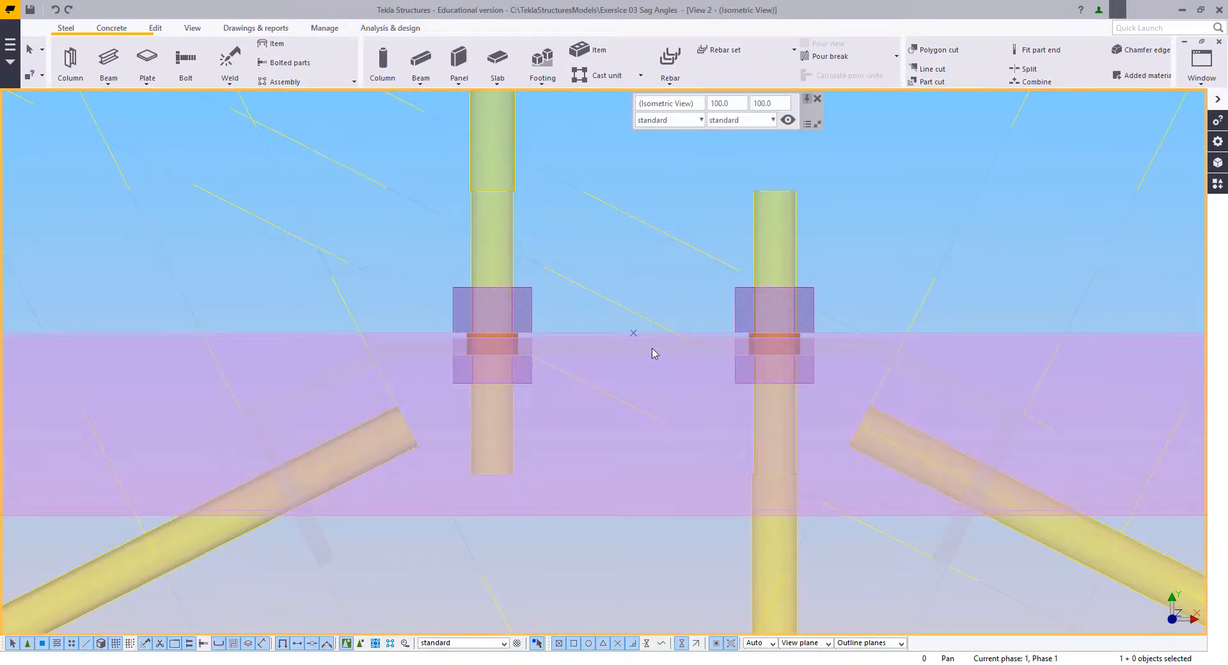
pyautogui.click(647, 357)
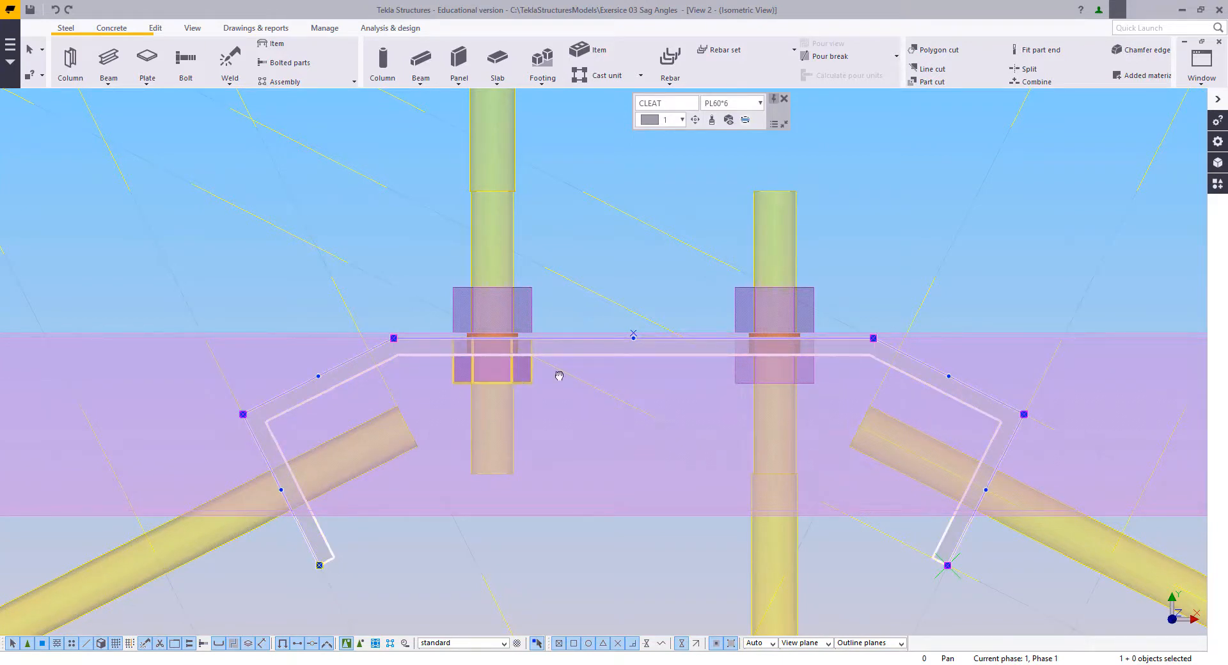
pyautogui.moveTo(350, 242); pyautogui.dragTo(437, 238, button='middle')
pyautogui.rightClick(467, 254)
pyautogui.click(483, 259)
pyautogui.moveTo(477, 289); pyautogui.dragTo(478, 259, button='middle')
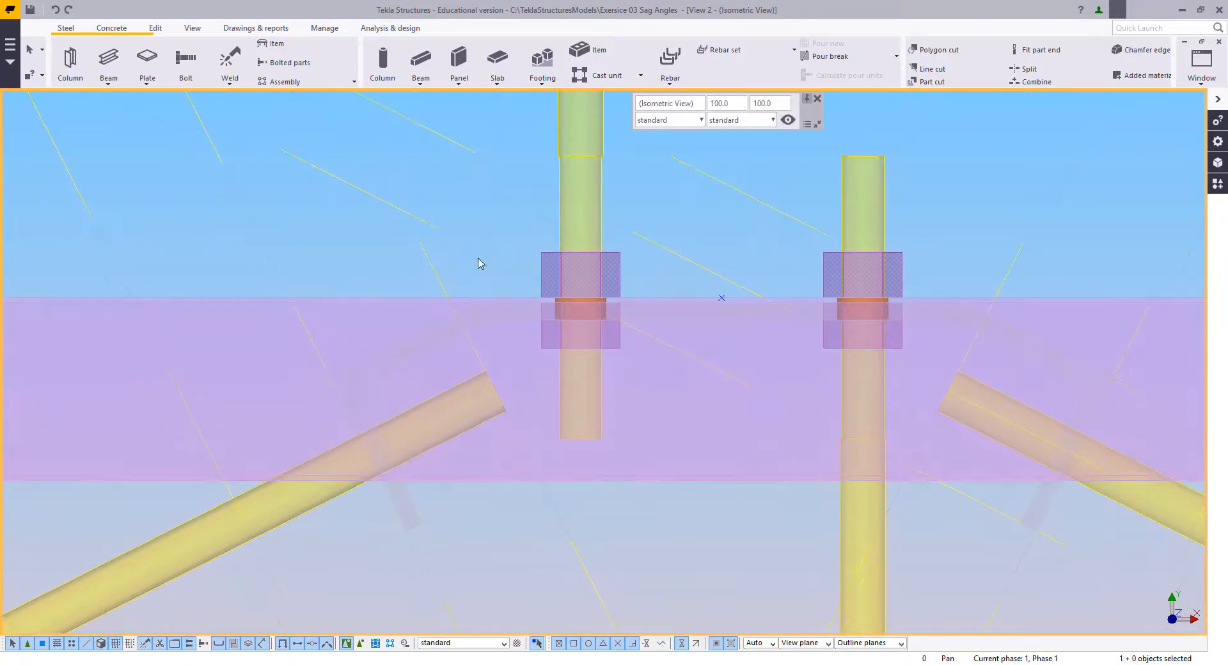
# Step: Place a bolt at the C-side diagonal rod, from the rod's crossing with the continuous cleat's end leg towards the leg's lower end
pyautogui.click(185, 61)
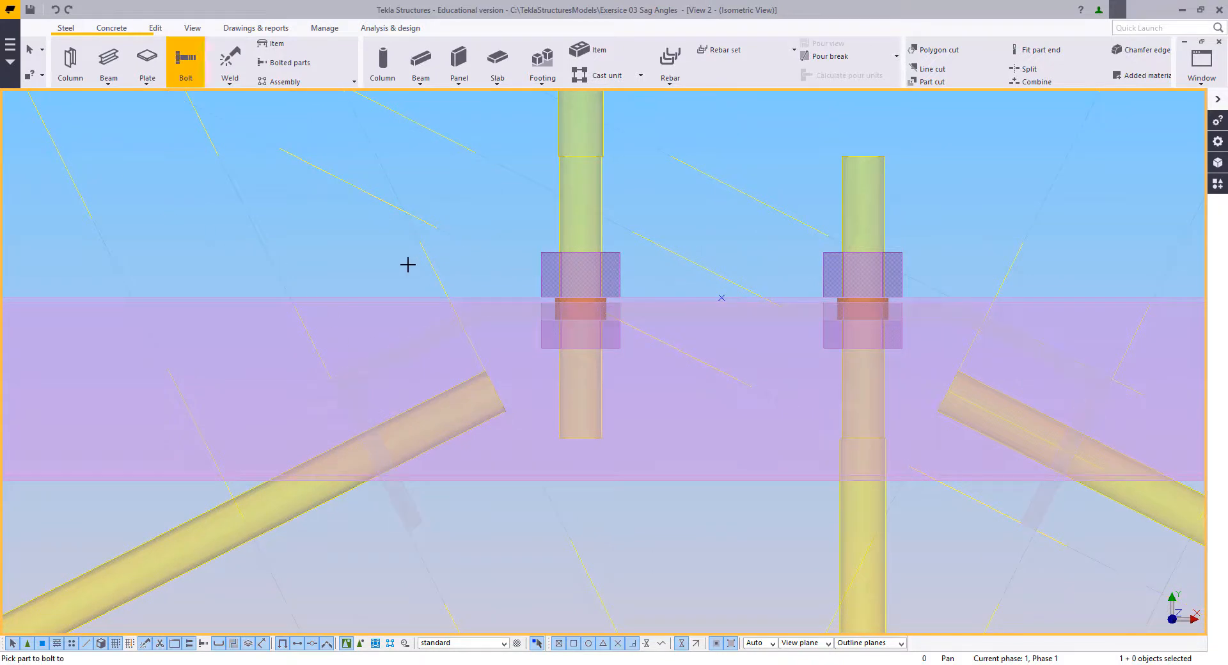
pyautogui.click(378, 430)
pyautogui.middleClick(381, 463)
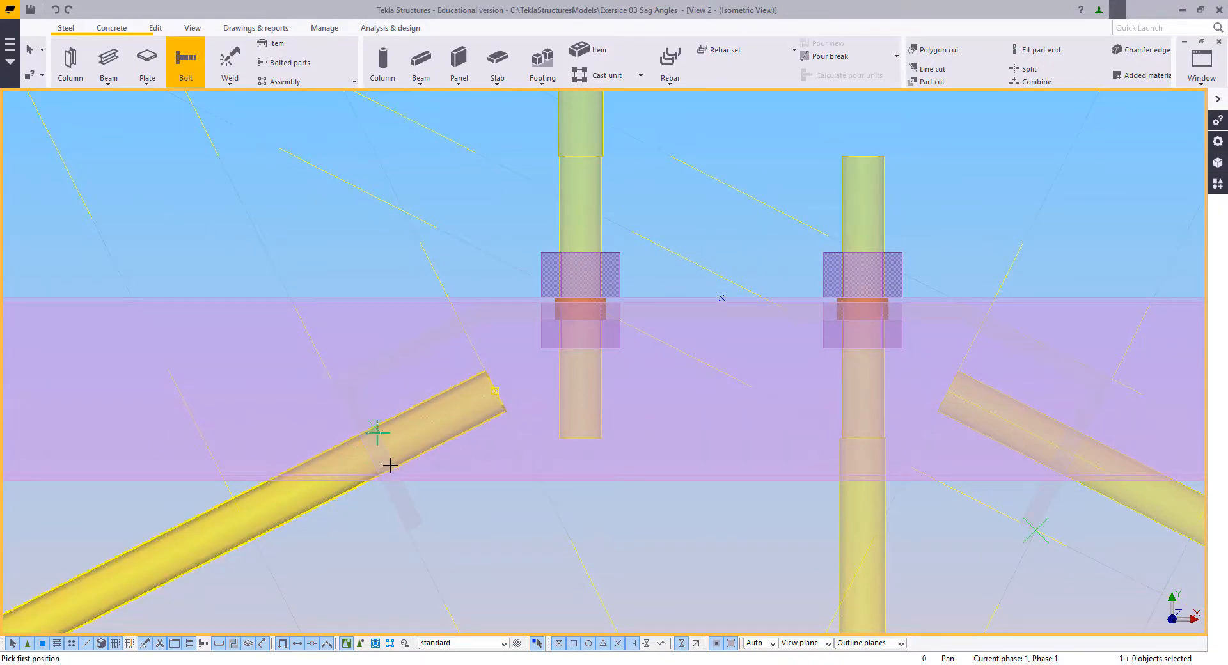
pyautogui.click(363, 452)
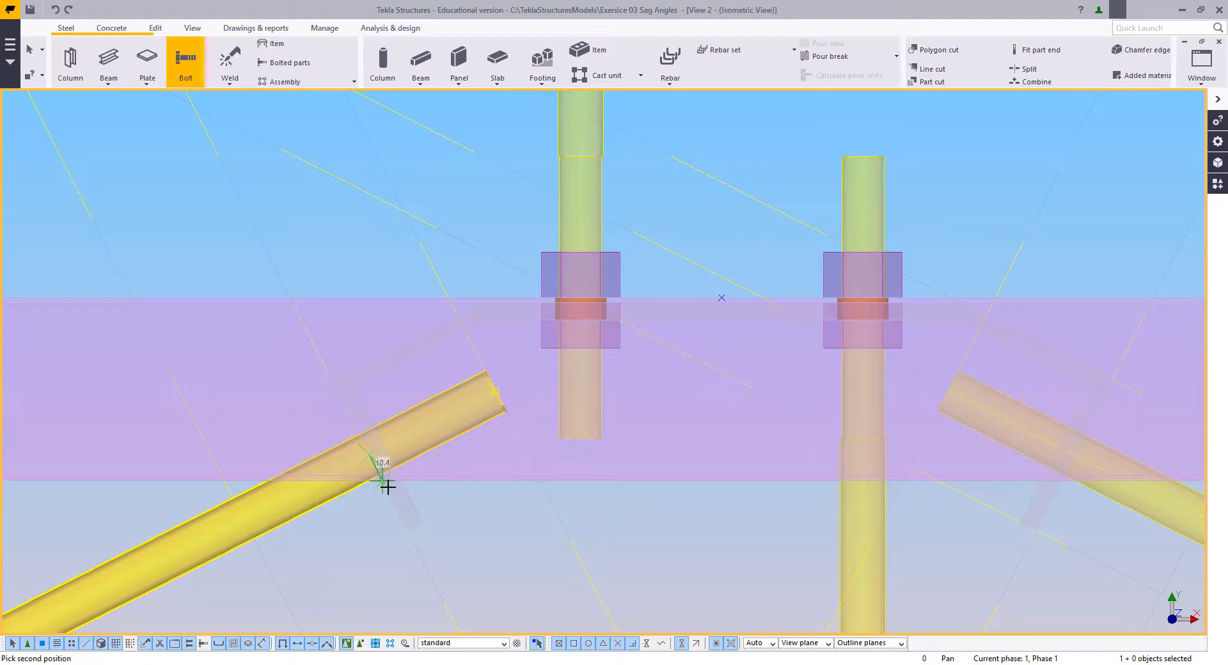
pyautogui.click(407, 536)
pyautogui.press('Escape')
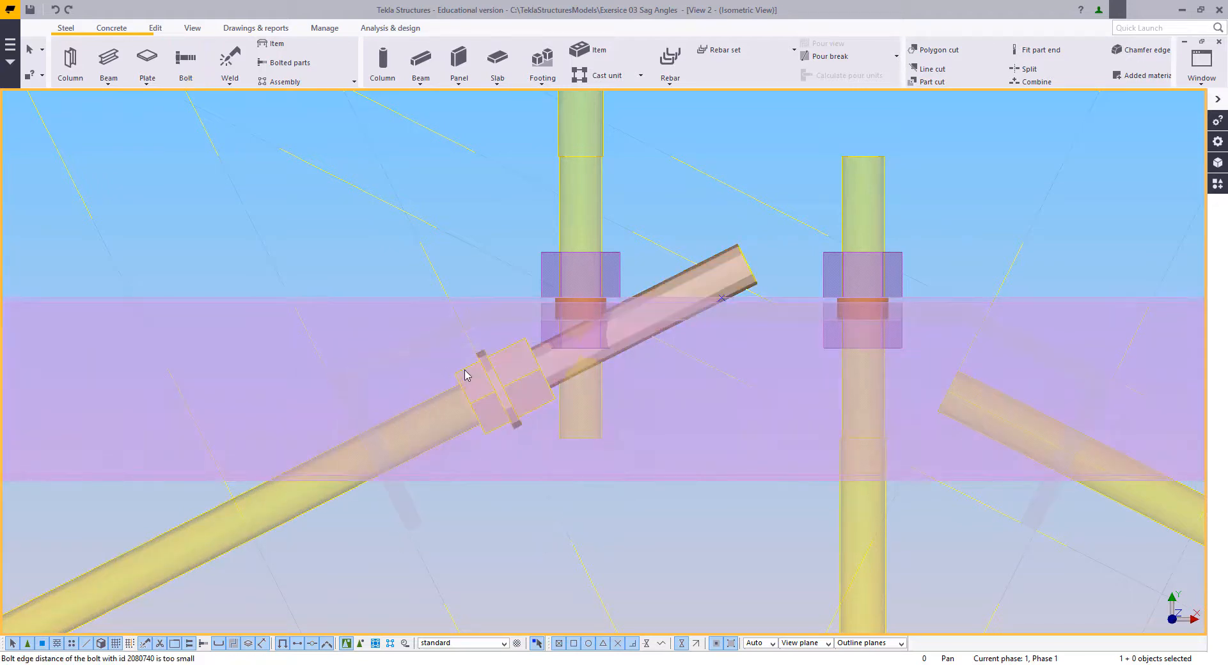
# Step: Reassign the new C-side bolt from the diagonal rod to the continuous cleat
pyautogui.rightClick(410, 350)
pyautogui.click(446, 480)
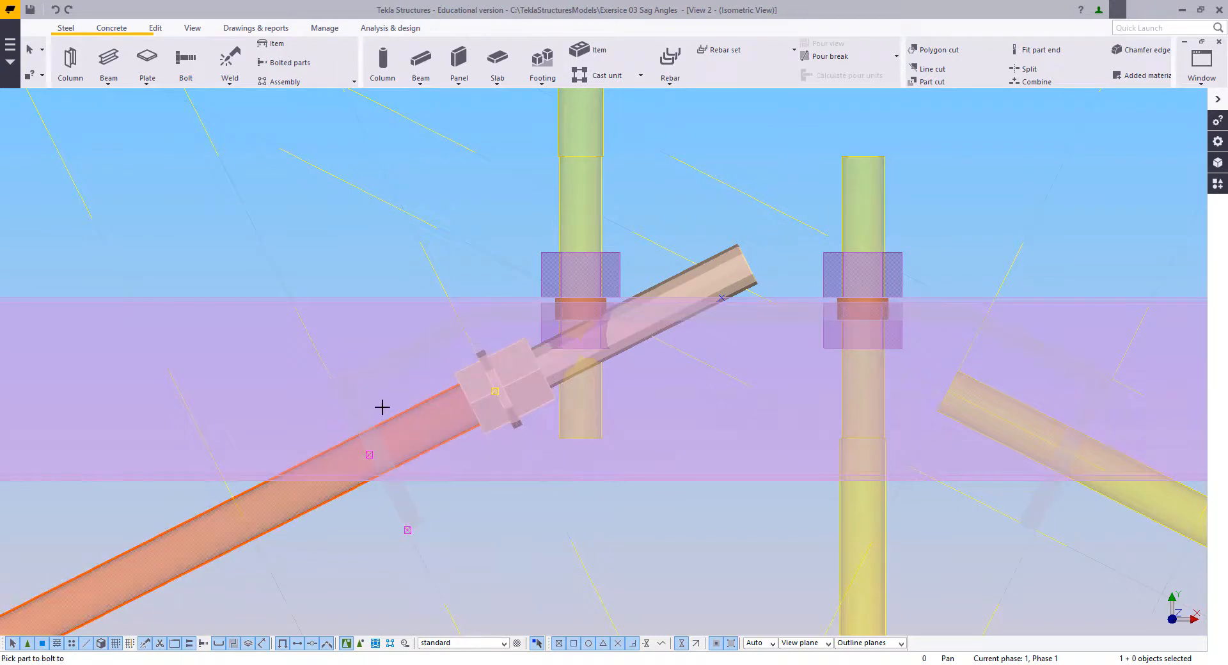
pyautogui.click(362, 401)
pyautogui.middleClick(362, 401)
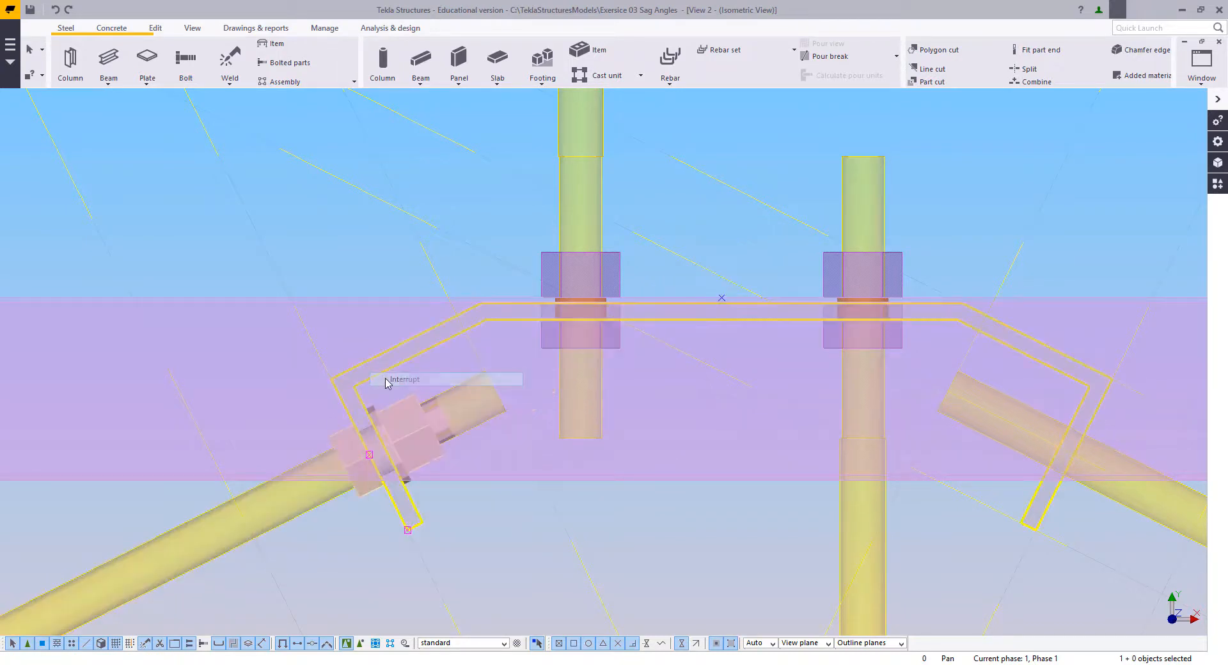
# Step: Exclude the bolt from the C-side cleat's bolt assembly so only the size 16 hole remains, and keep these bolt properties current
pyautogui.doubleClick(391, 409)
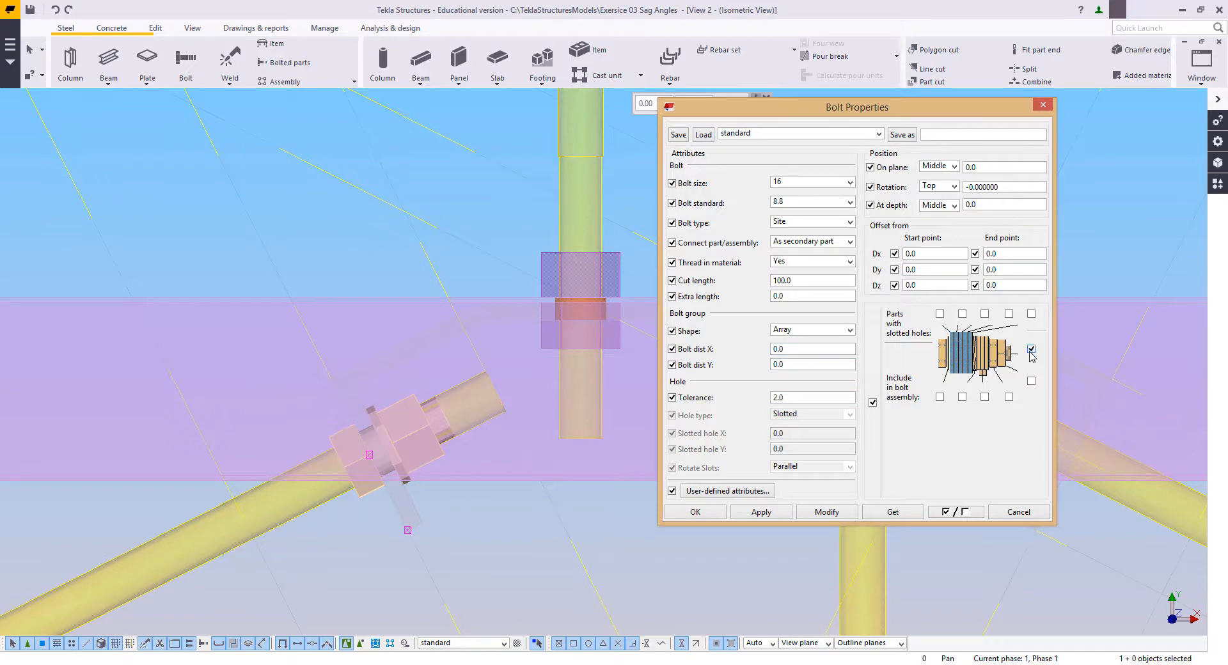
pyautogui.click(827, 514)
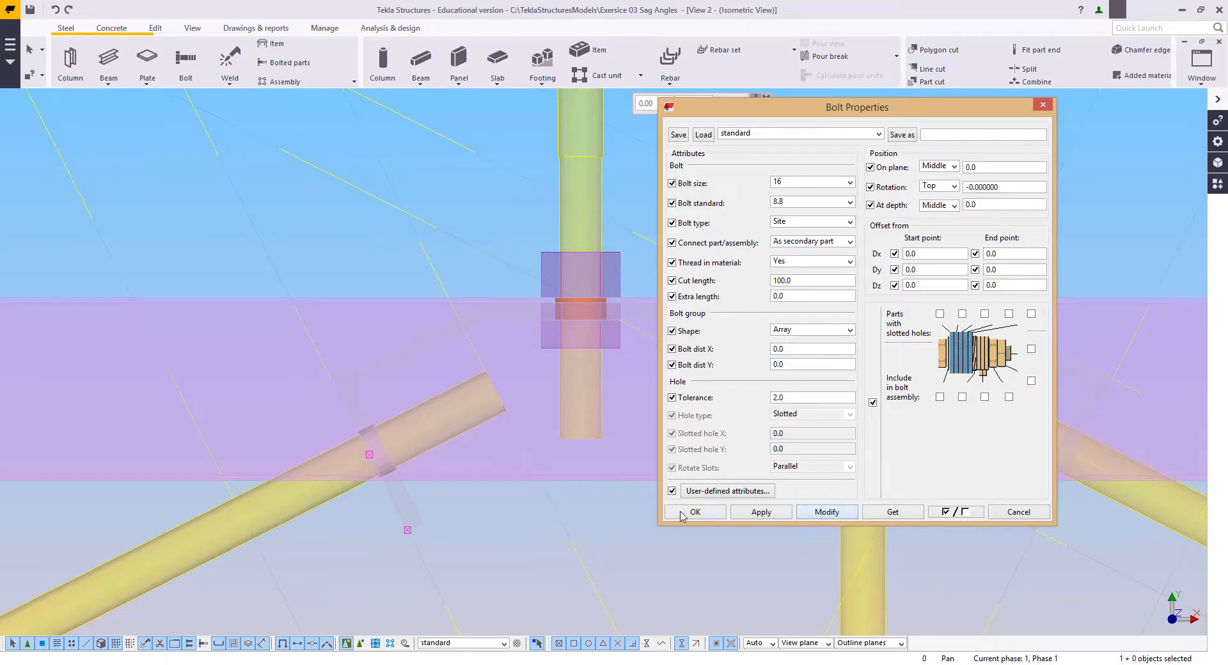
pyautogui.click(682, 517)
pyautogui.click(585, 532)
# Step: Add the hole in the continuous cleat's D-side leg, from the diagonal rod's crossing towards the leg's lower end
pyautogui.scroll(-2, 720, 485)
pyautogui.moveTo(697, 482); pyautogui.dragTo(499, 465, button='middle')
pyautogui.scroll(3, 816, 478)
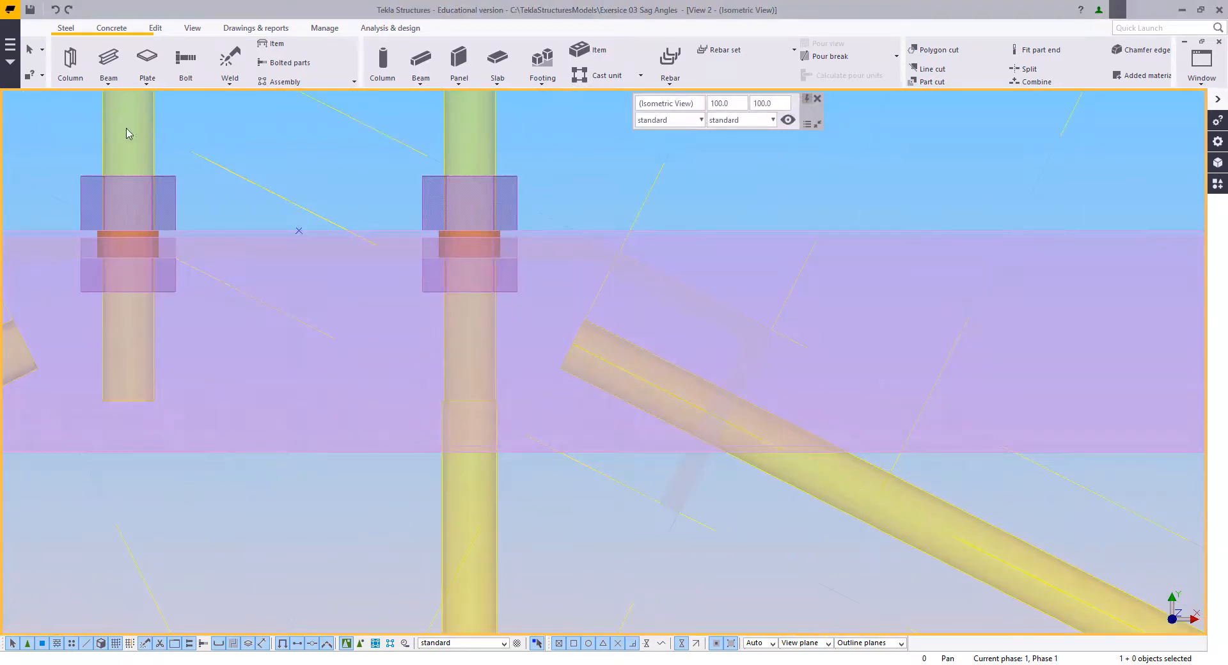
pyautogui.click(185, 59)
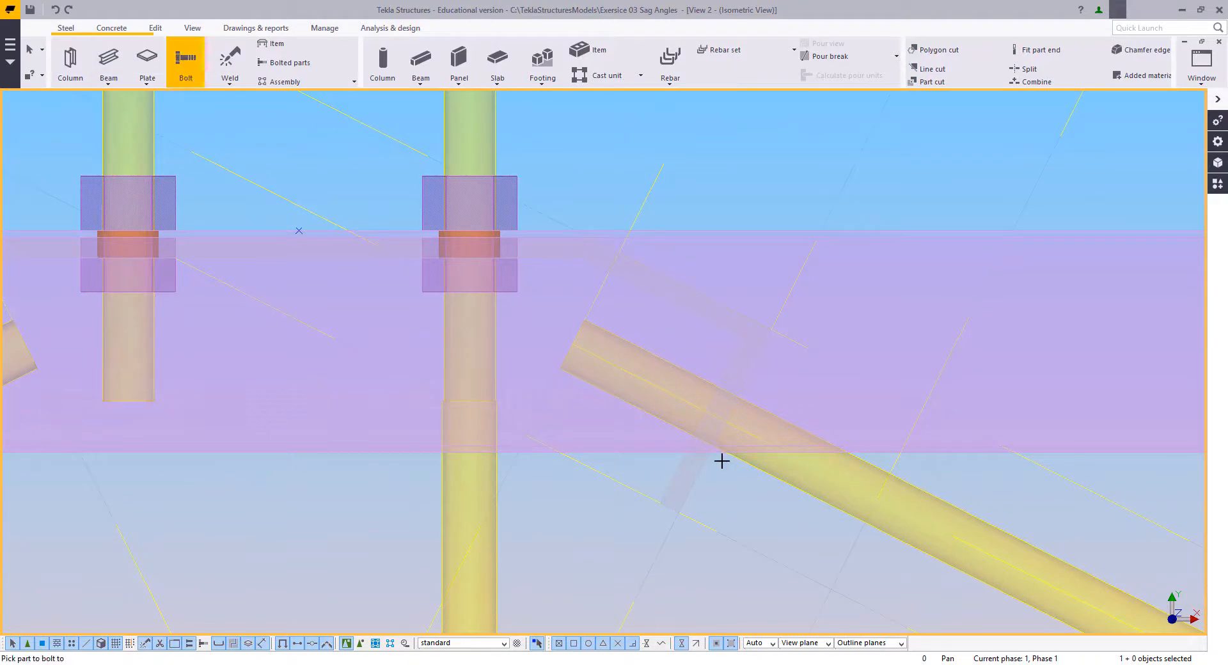
pyautogui.click(665, 474)
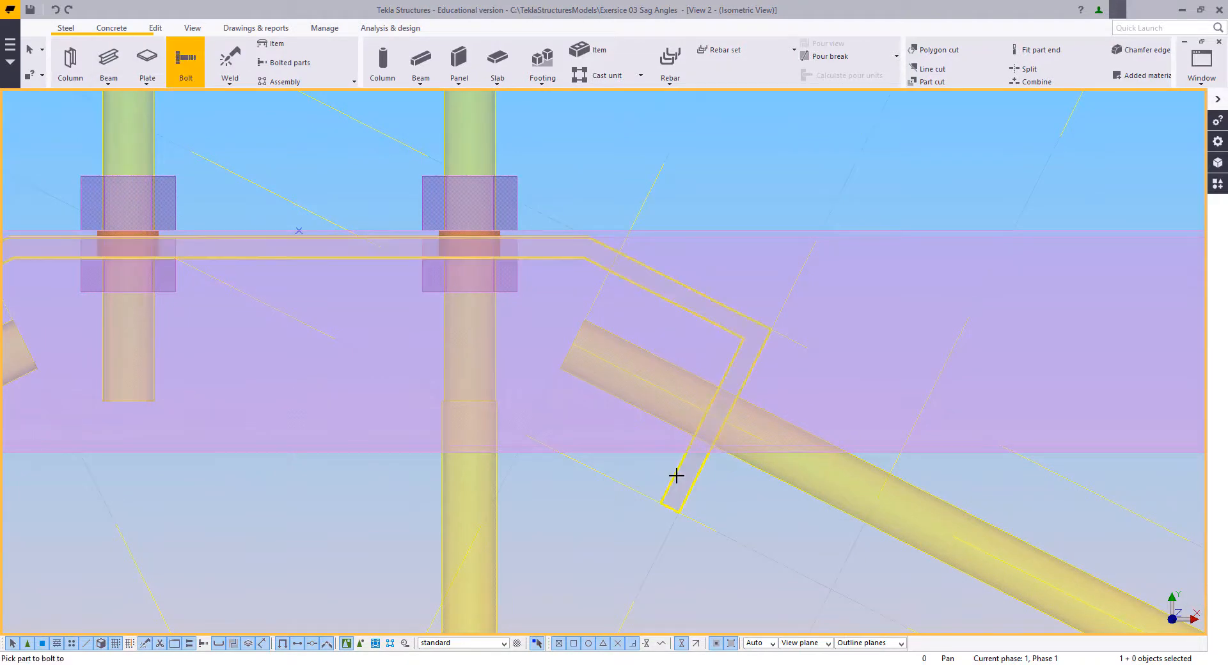
pyautogui.click(683, 510)
pyautogui.scroll(-5, 466, 287)
pyautogui.scroll(5, 501, 261)
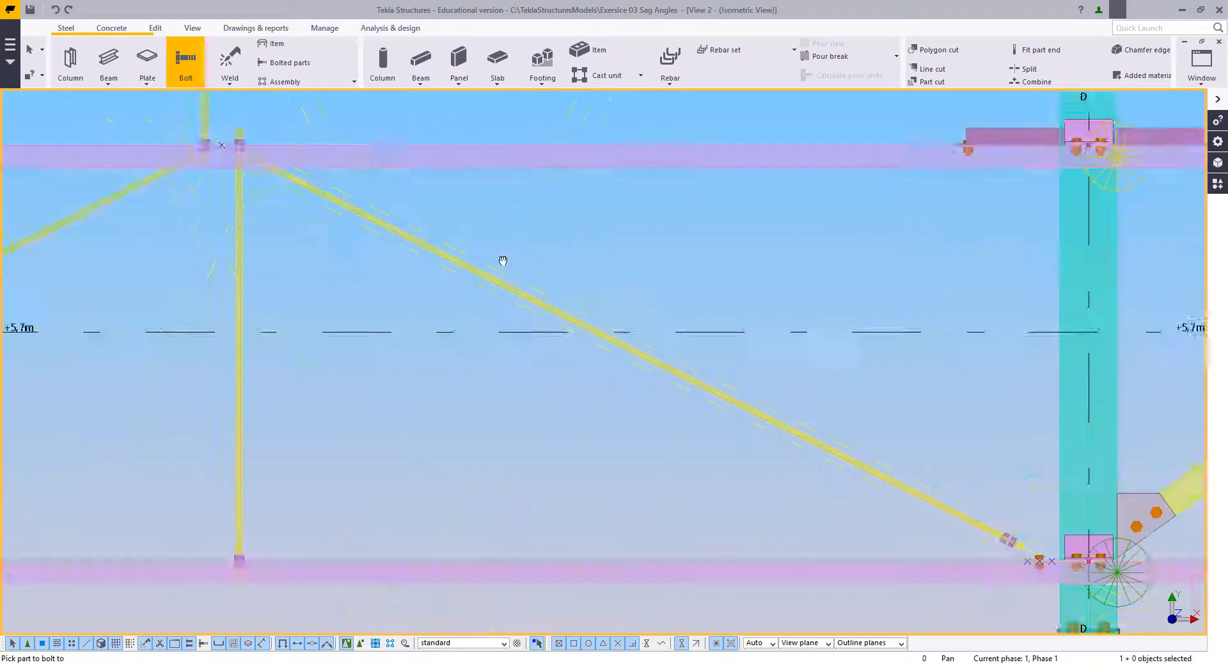
pyautogui.scroll(8, 814, 422)
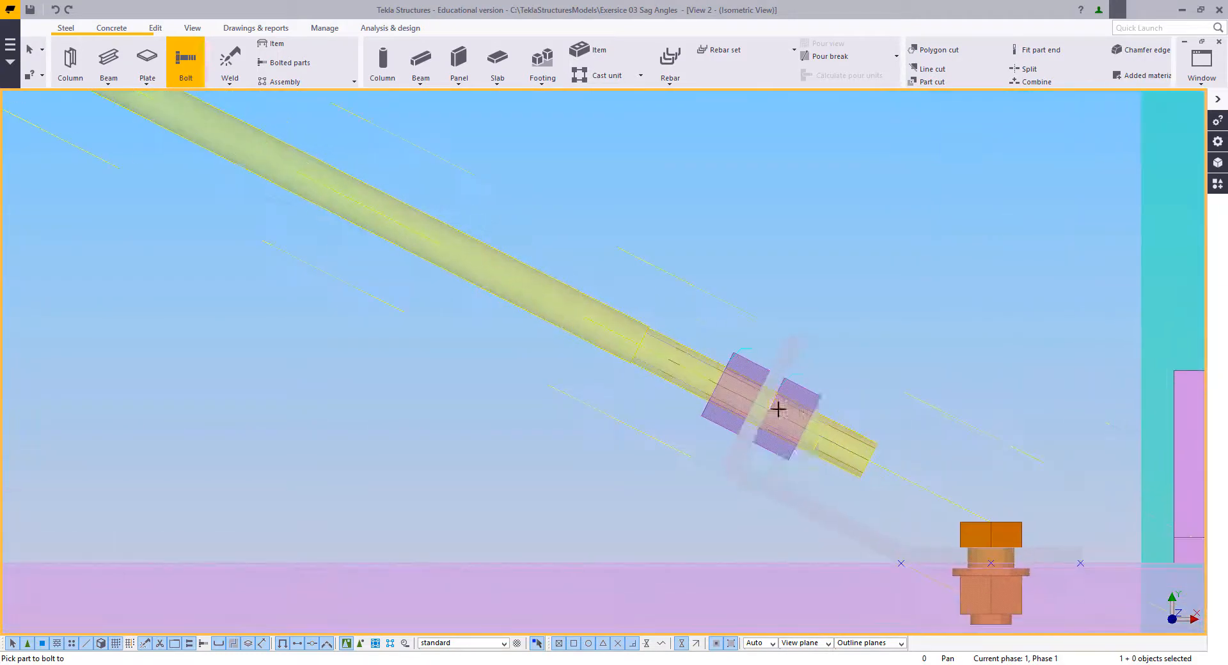
pyautogui.click(628, 307)
pyautogui.rightClick(618, 266)
pyautogui.click(636, 277)
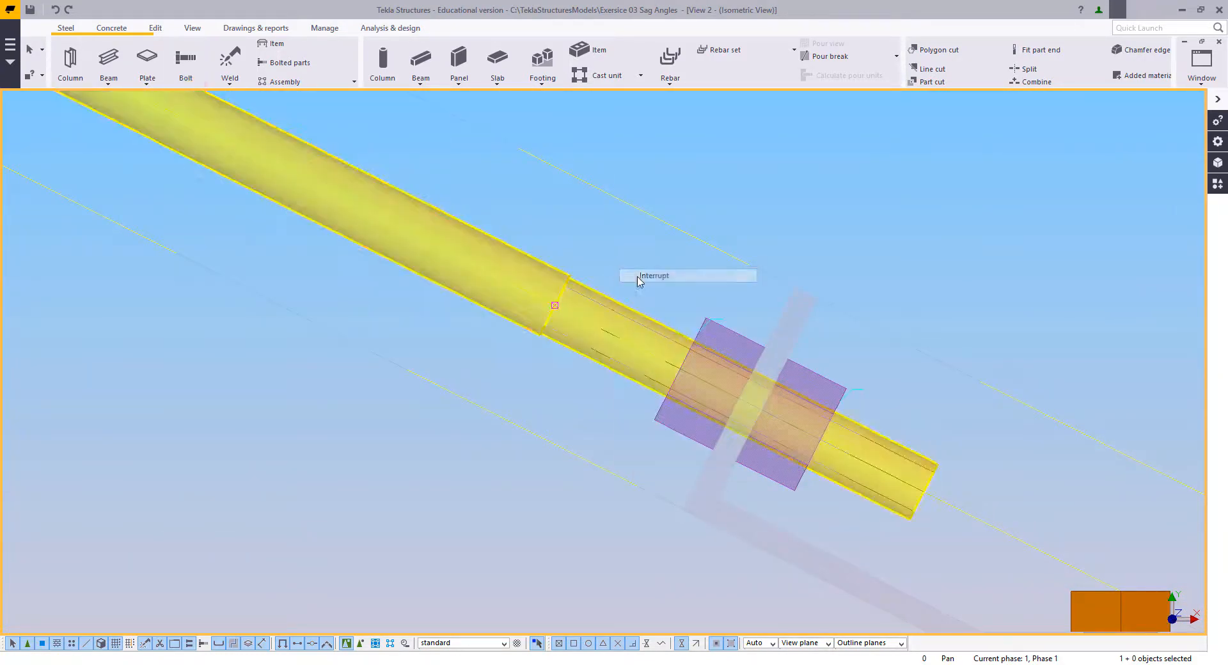
# Step: Add the rod hole in the lower D-side cleat, from the diagonal rod's crossing towards the cleat's bend
pyautogui.click(186, 62)
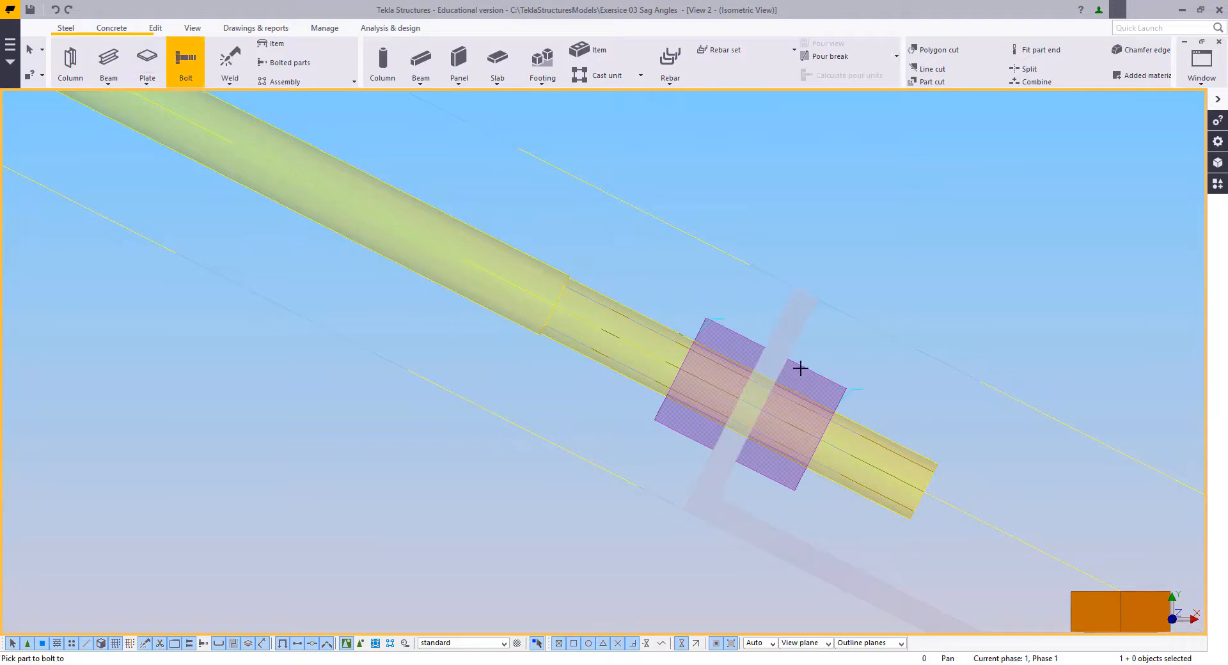
pyautogui.click(786, 327)
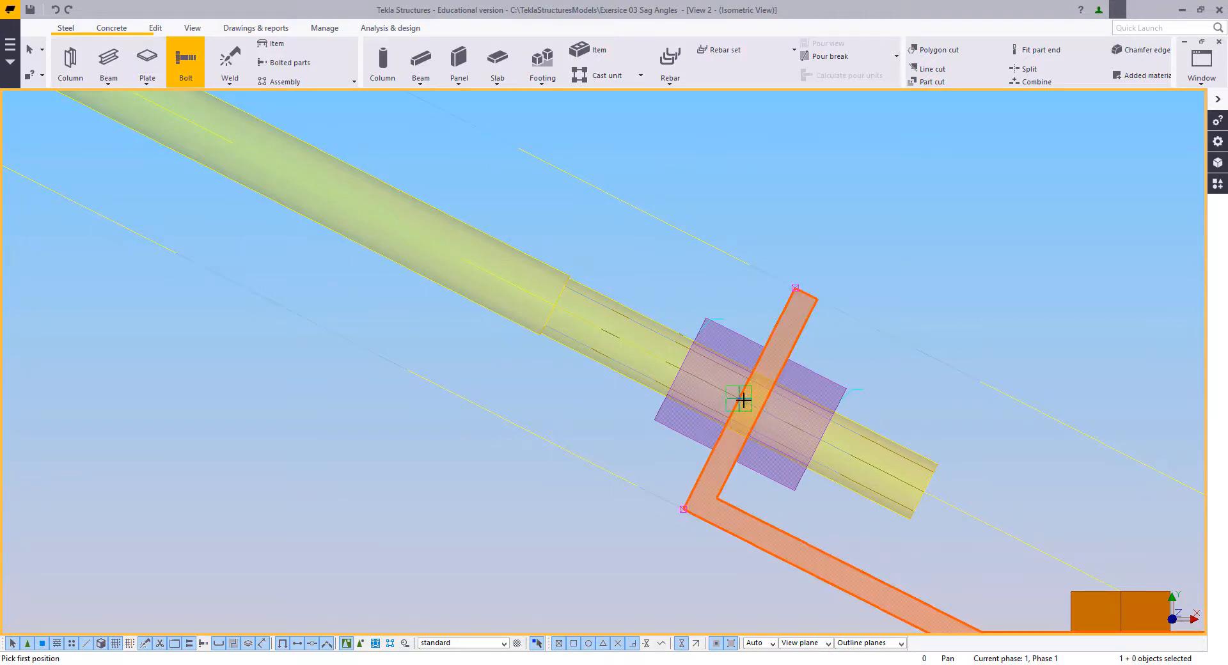
pyautogui.click(684, 509)
pyautogui.scroll(-8, 840, 469)
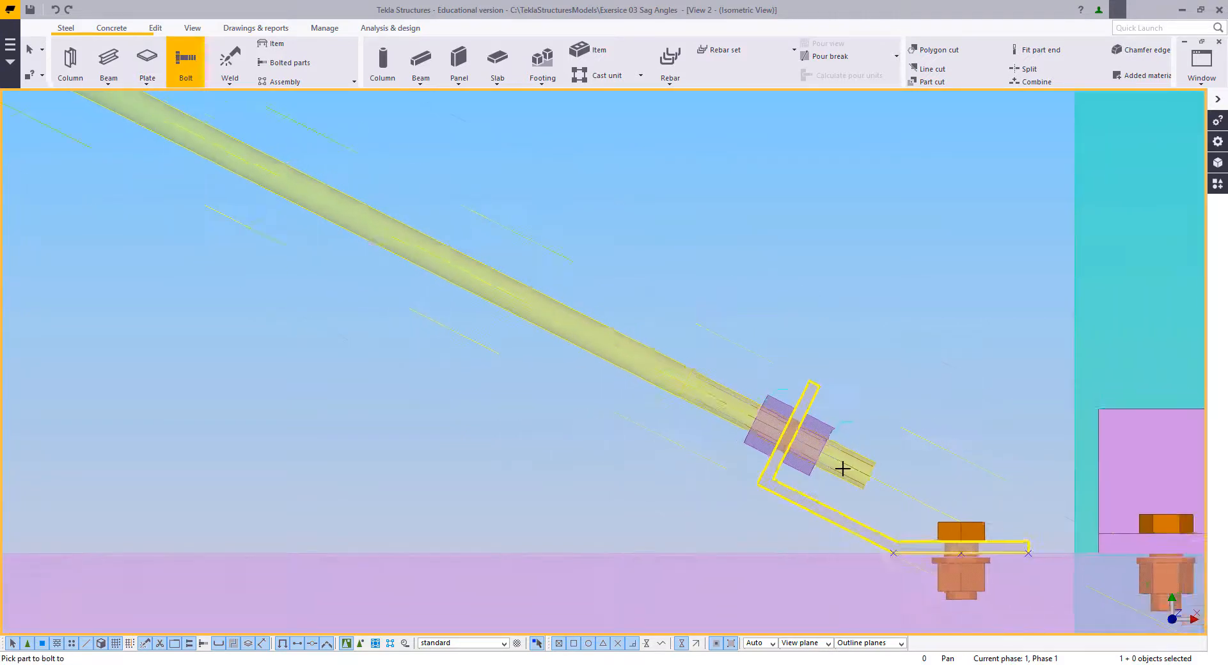
# Step: Add the matching rod hole in the lower C-side cleat, from the diagonal rod's crossing towards the cleat's bend, and end the Bolt command
pyautogui.moveTo(851, 467); pyautogui.dragTo(1204, 424, button='middle')
pyautogui.moveTo(110, 437); pyautogui.dragTo(482, 414, button='middle')
pyautogui.scroll(9, 482, 414)
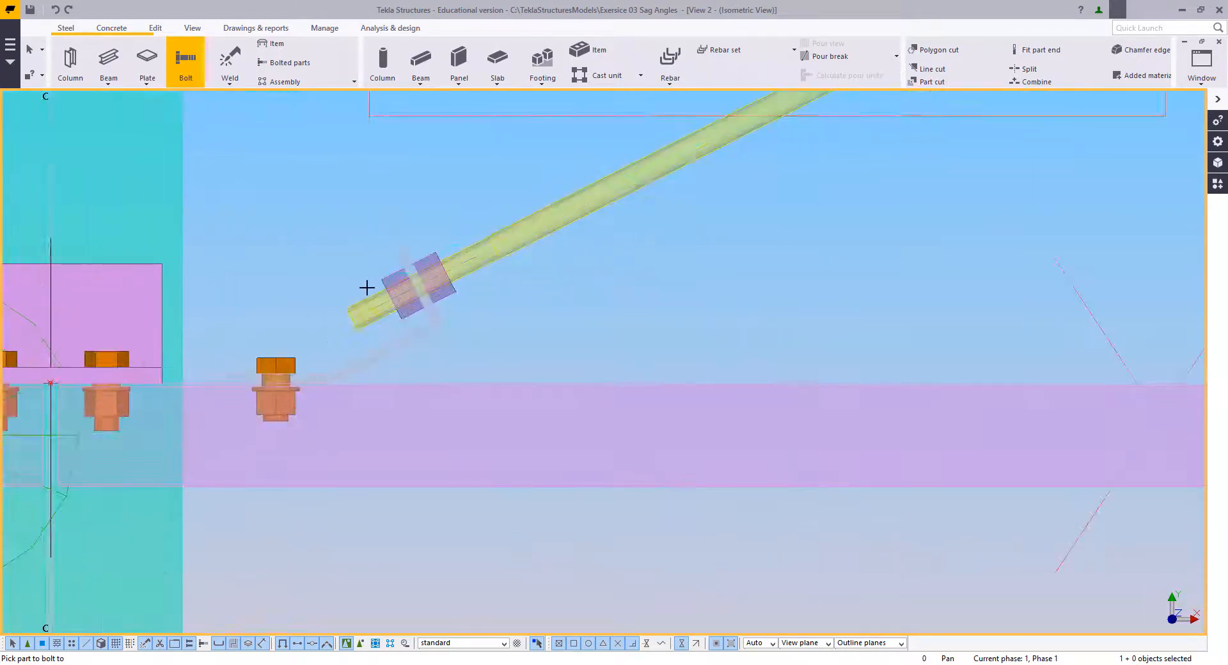
pyautogui.click(460, 326)
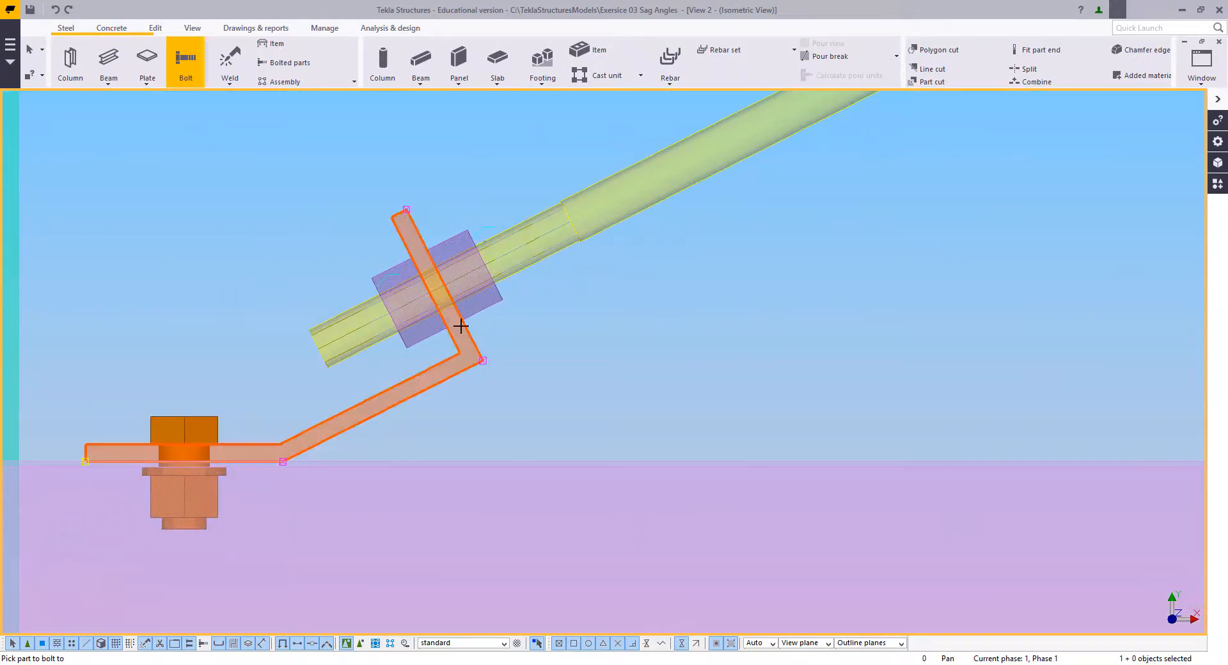
pyautogui.click(441, 283)
pyautogui.click(480, 357)
pyautogui.rightClick(324, 252)
pyautogui.click(330, 256)
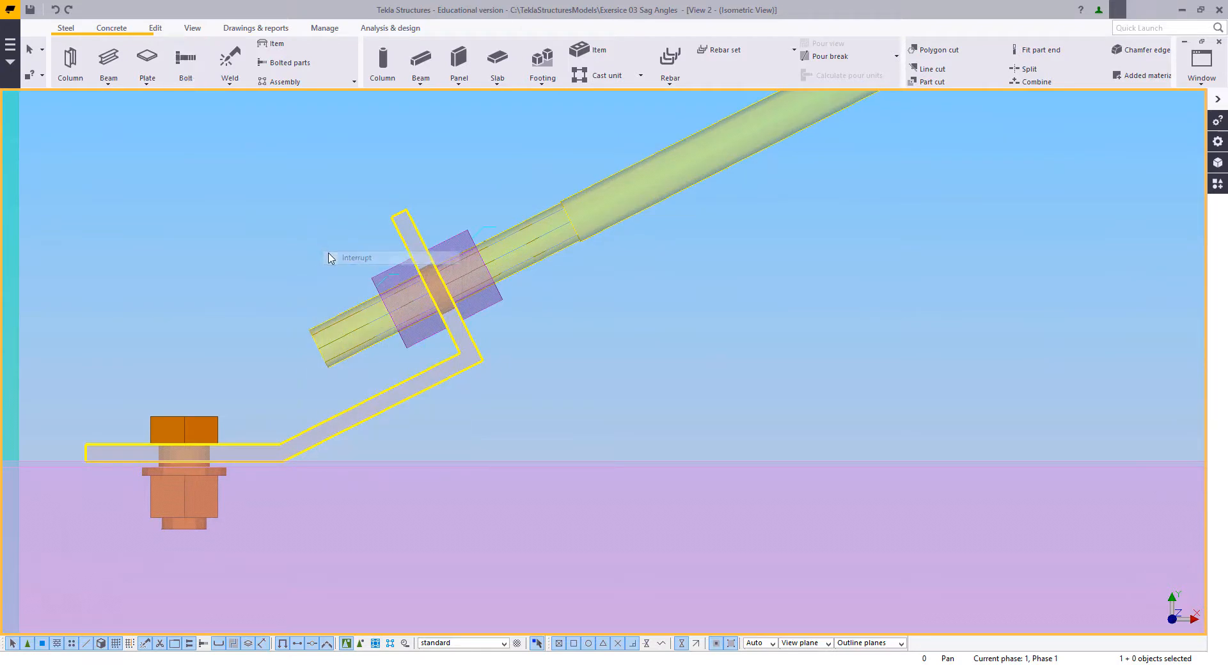
# Step: Make the M16_NUT properties of the lower nut on the C-side vertical rod the current beam properties
pyautogui.scroll(-2, 435, 331)
pyautogui.scroll(-6, 345, 435)
pyautogui.moveTo(947, 160); pyautogui.dragTo(512, 334, button='middle')
pyautogui.scroll(5, 749, 362)
pyautogui.scroll(2, 755, 369)
pyautogui.scroll(3, 497, 334)
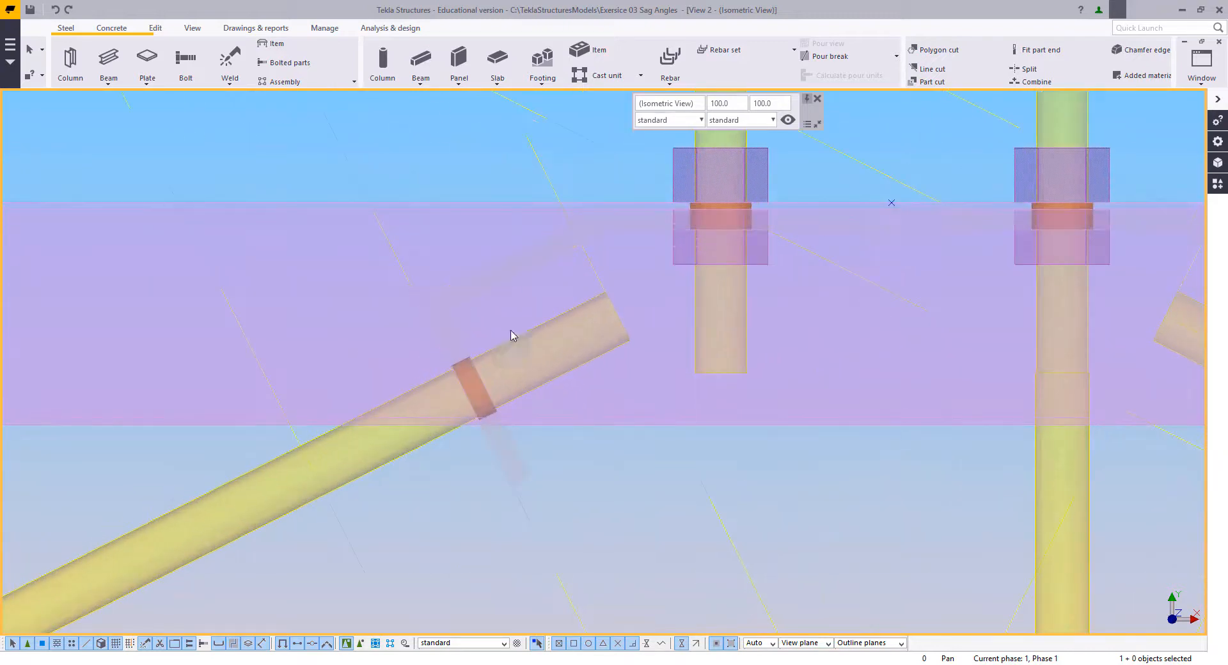
pyautogui.doubleClick(695, 259)
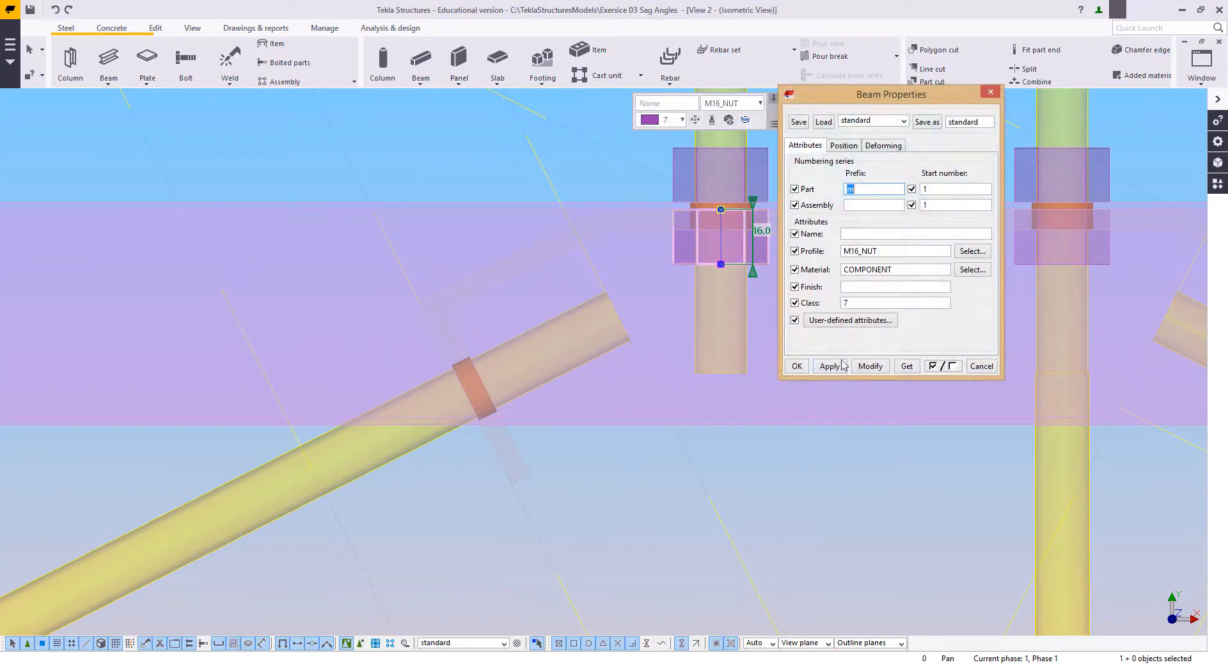
pyautogui.click(797, 366)
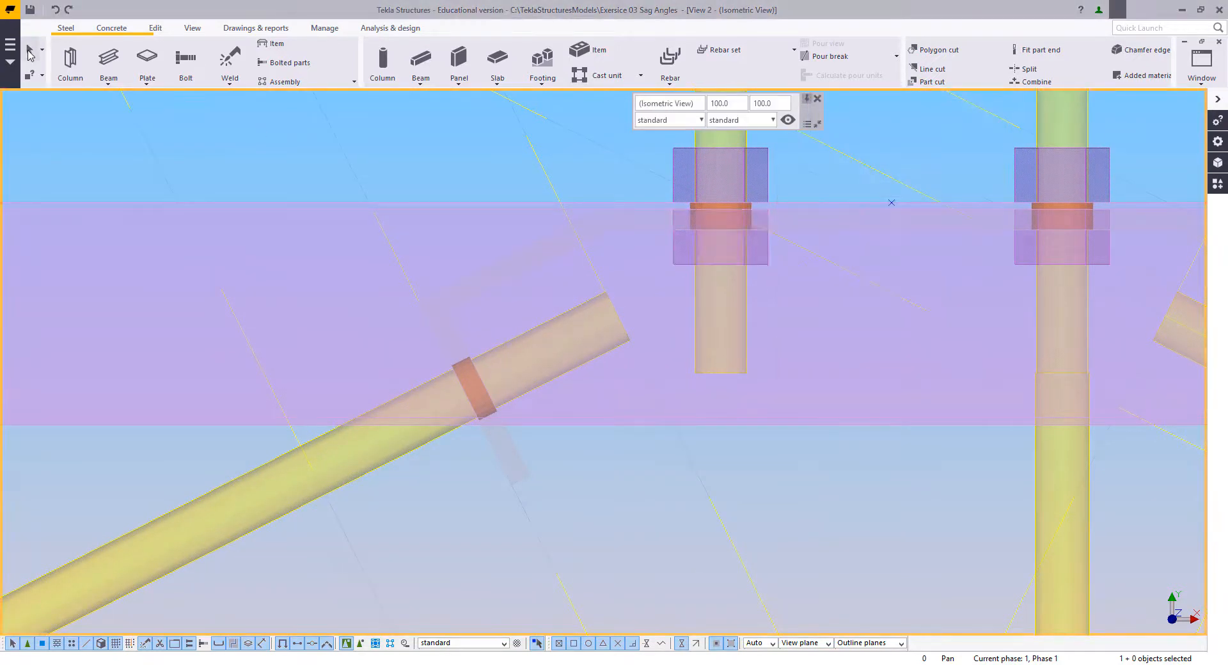
# Step: Model a 16 mm long M16 nut on the C-side diagonal rod, from the continuous cleat's inner face towards the rod's upper end
pyautogui.click(109, 61)
pyautogui.click(484, 386)
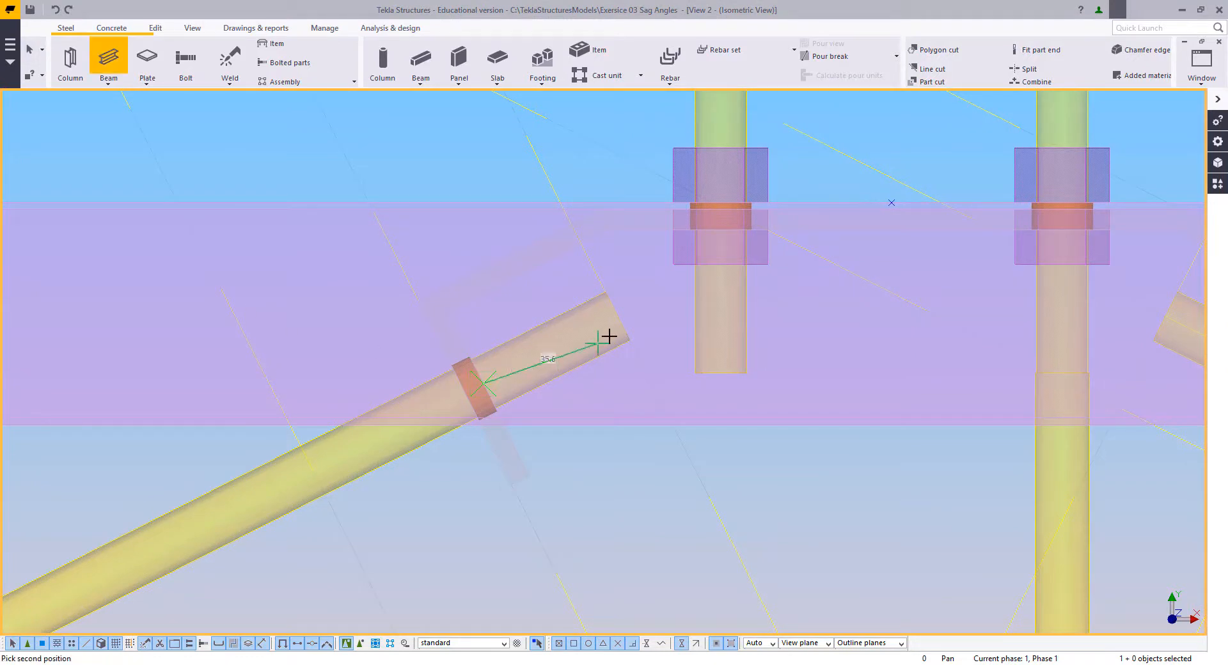
pyautogui.write('16')
pyautogui.press('Return')
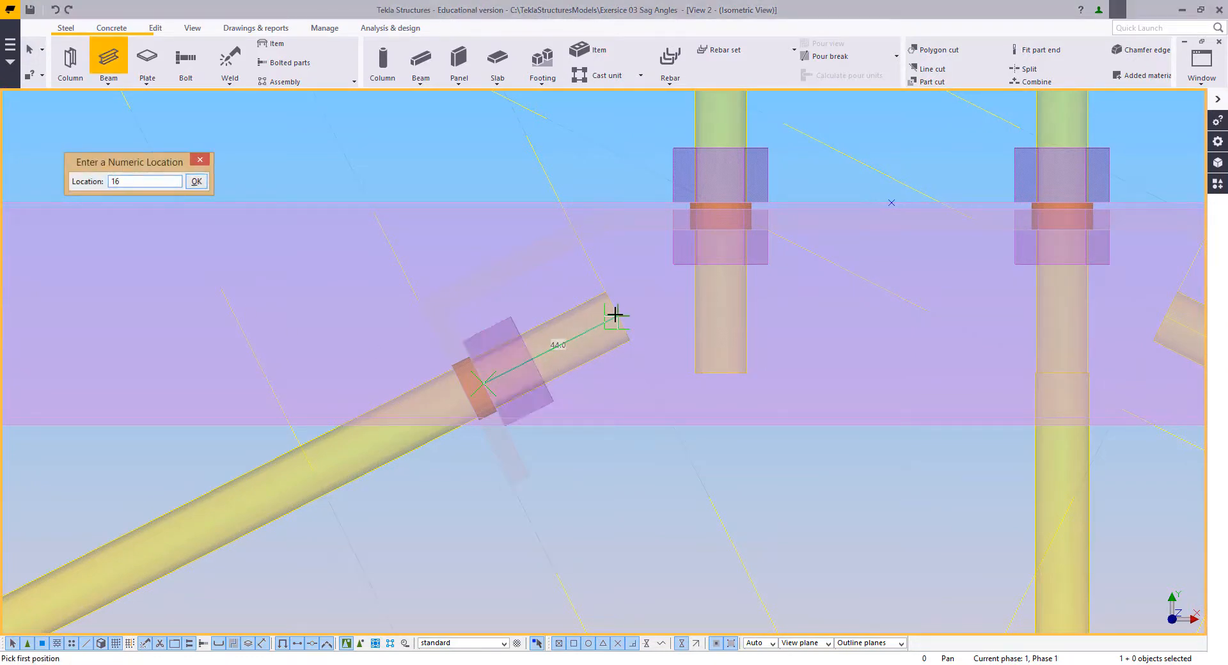
# Step: Model a second 16 mm long M16 nut on the C-side diagonal rod, from the continuous cleat's outer face towards the lower end
pyautogui.click(464, 395)
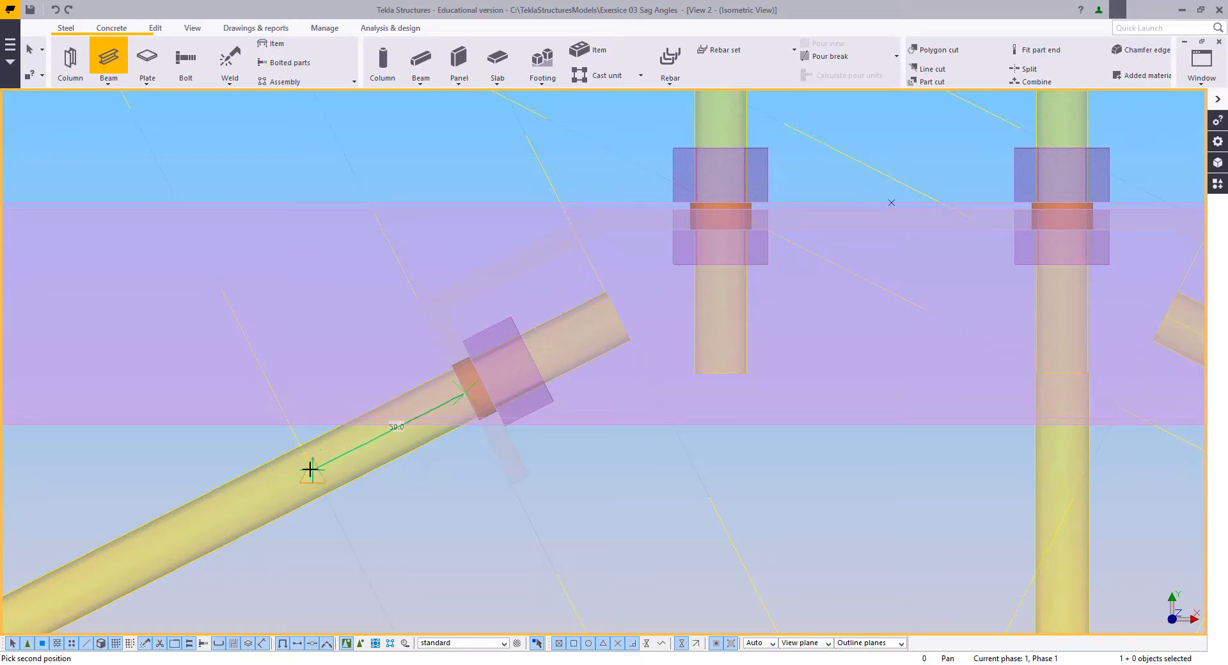
pyautogui.write('16')
pyautogui.press('Return')
pyautogui.rightClick(276, 334)
pyautogui.click(301, 341)
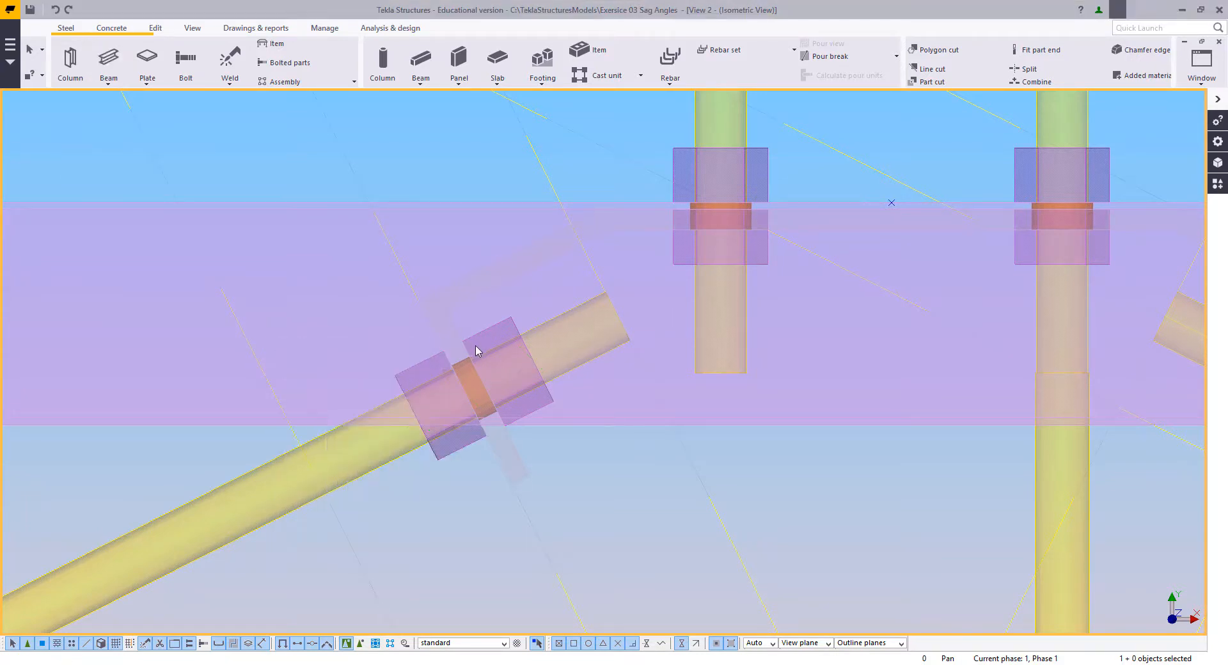
# Step: Mirror-copy both nuts of the C-side diagonal rod onto the D-side diagonal rod, using X0 2500.0, Y0 1232.5 and angle -90
pyautogui.scroll(-2, 504, 338)
pyautogui.moveTo(504, 338); pyautogui.dragTo(484, 332, button='middle')
pyautogui.click(485, 333)
pyautogui.keyDown('ctrl'); pyautogui.click(428, 354); pyautogui.keyUp('ctrl')
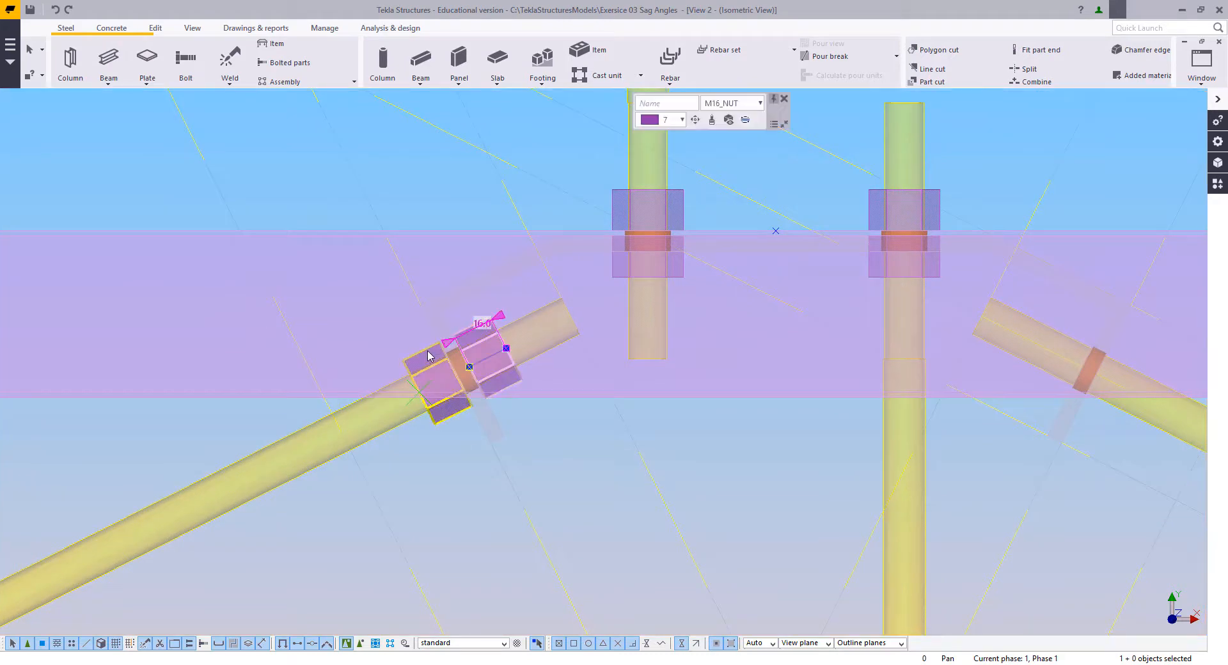
pyautogui.rightClick(398, 303)
pyautogui.click(429, 329)
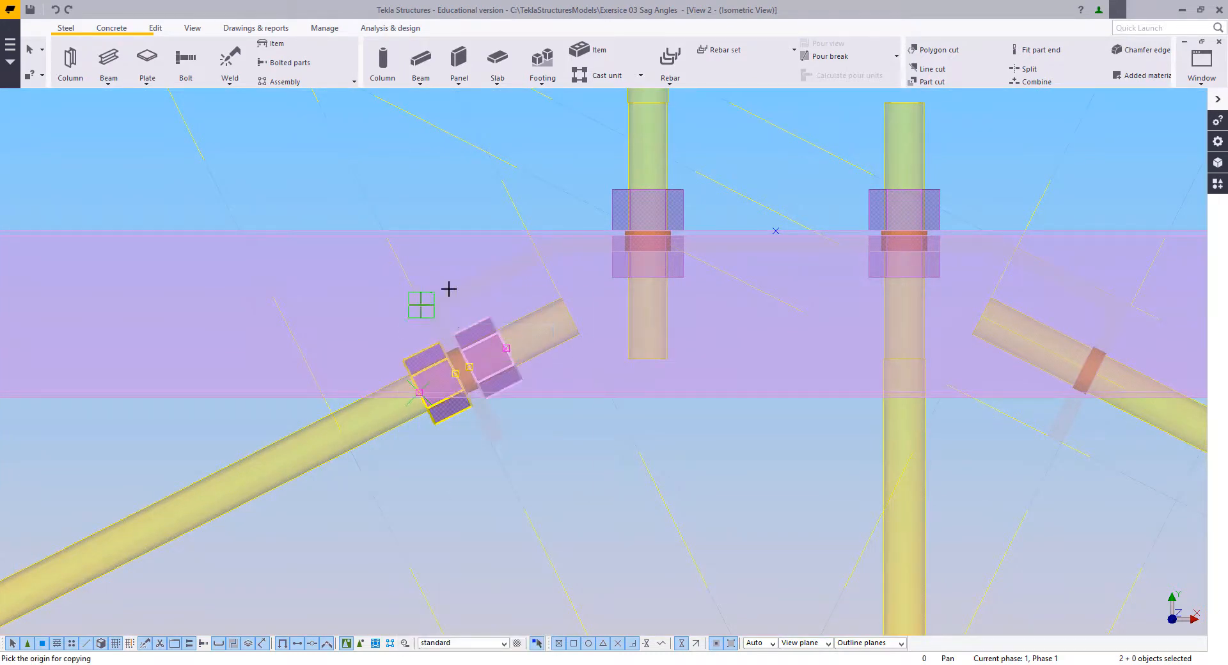
pyautogui.rightClick(477, 300)
pyautogui.moveTo(608, 341)
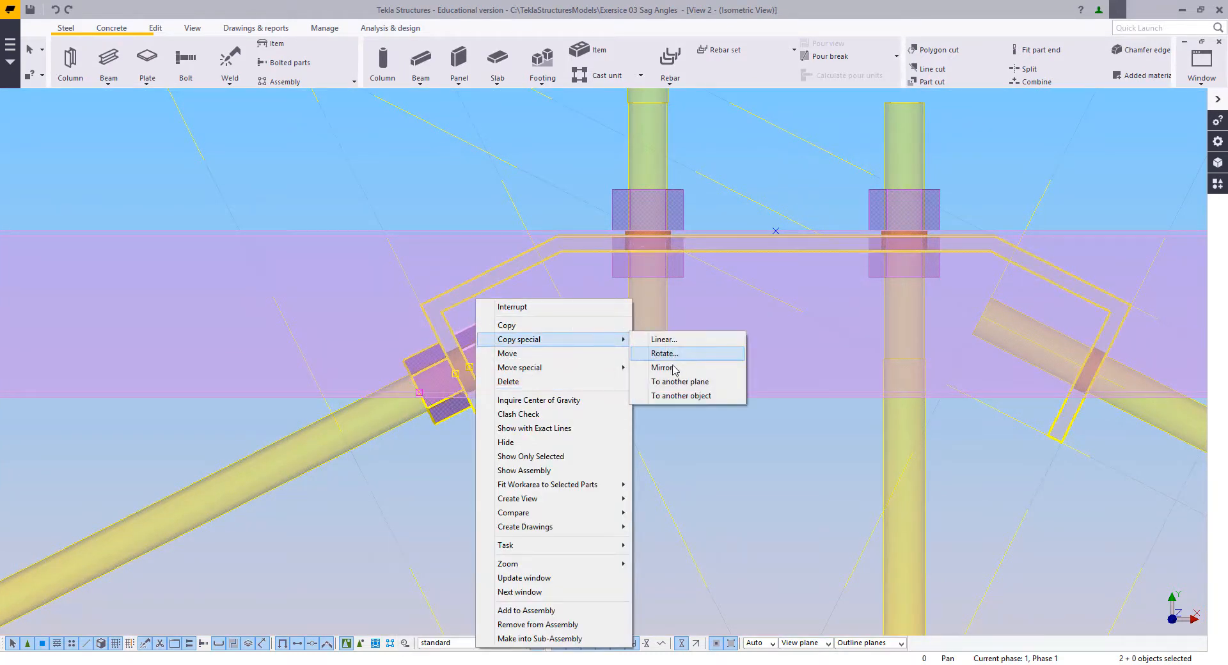
pyautogui.click(671, 367)
pyautogui.click(145, 236)
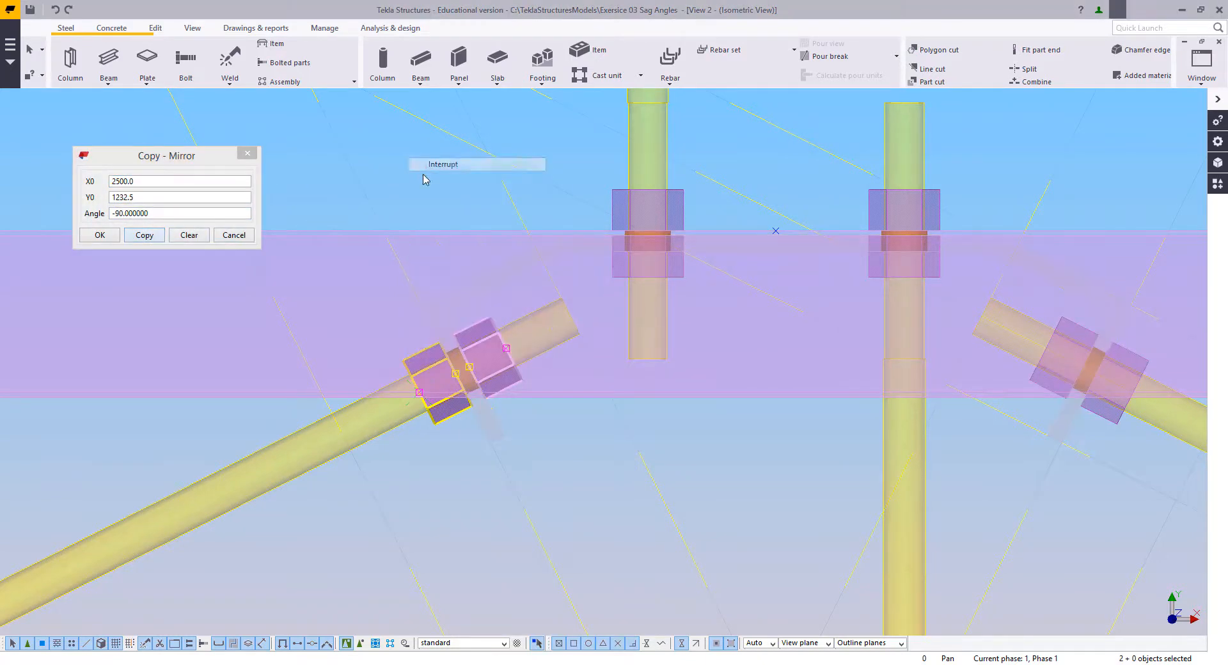
pyautogui.click(229, 59)
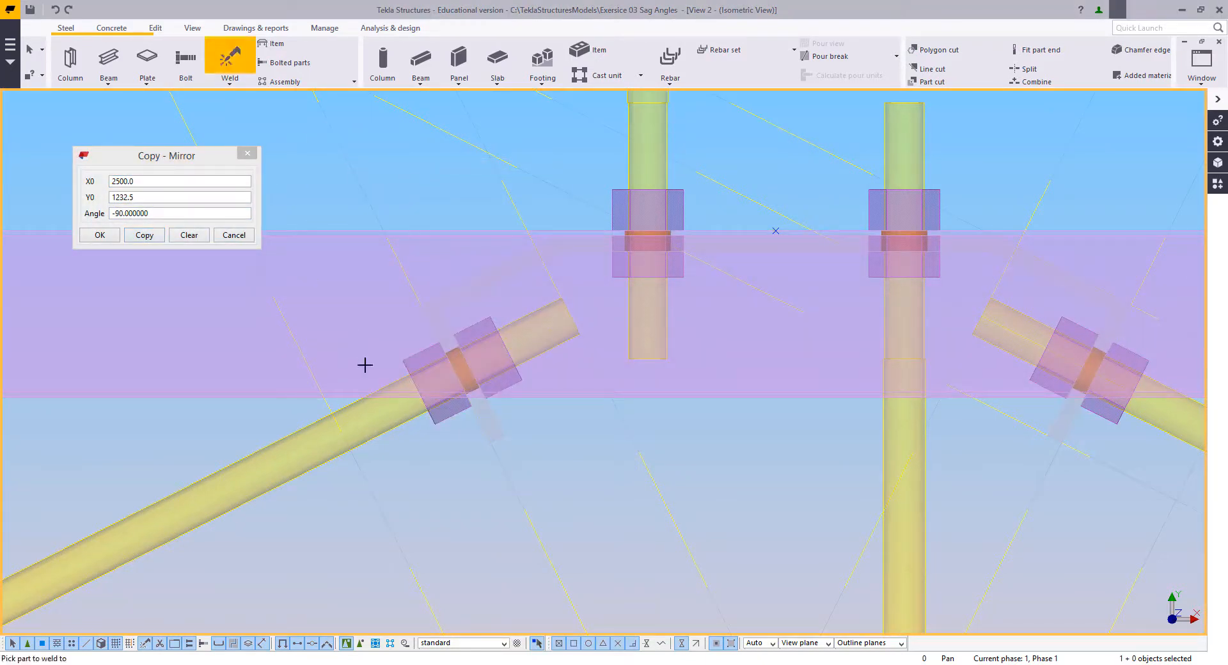
pyautogui.press('Escape')
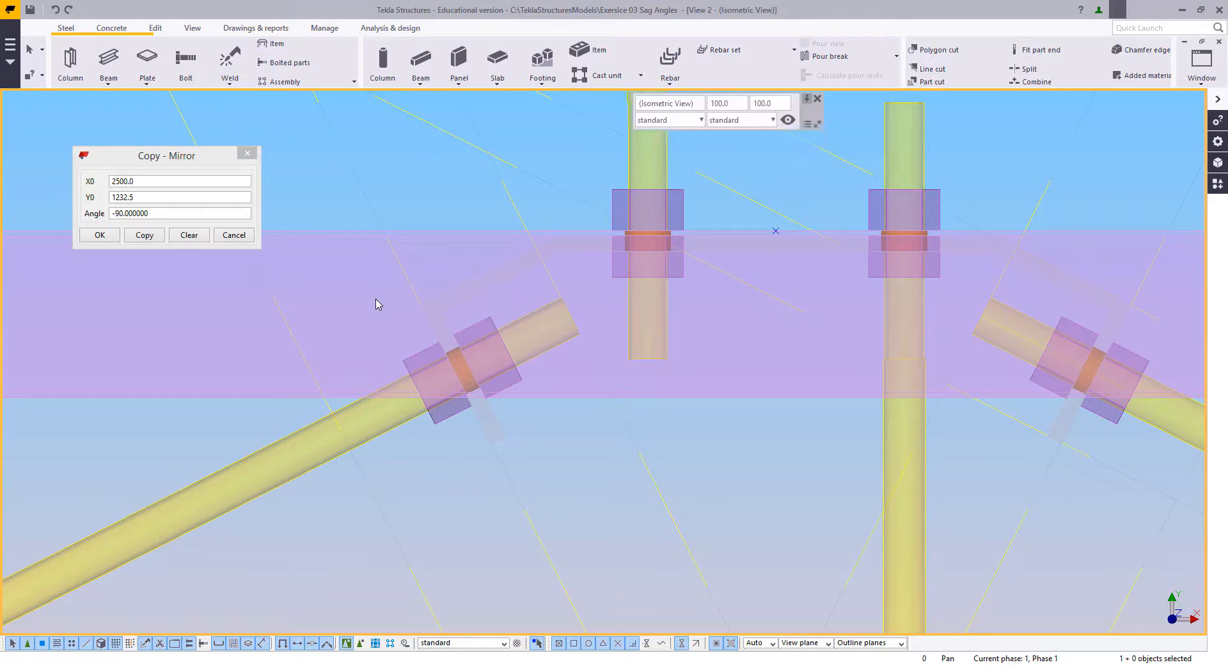
# Step: Split both diagonal rods 100 mm from their upper ends, below the nuts at the continuous cleat
pyautogui.scroll(-2, 378, 301)
pyautogui.moveTo(495, 321); pyautogui.dragTo(467, 340, button='middle')
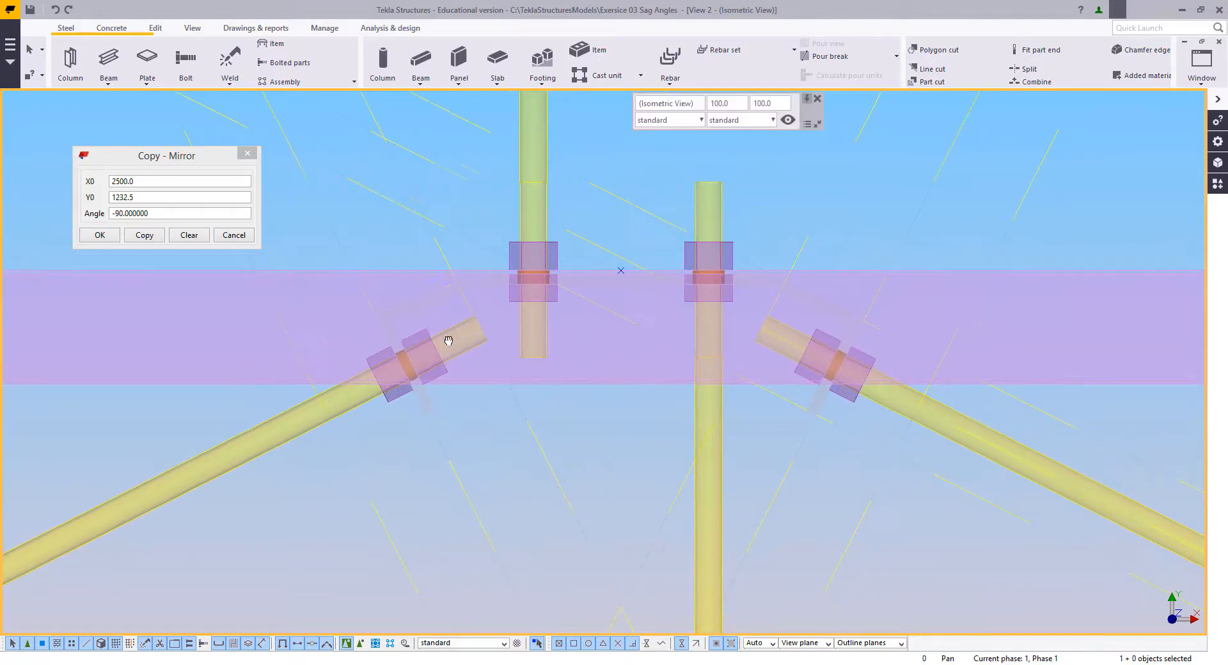
pyautogui.click(155, 28)
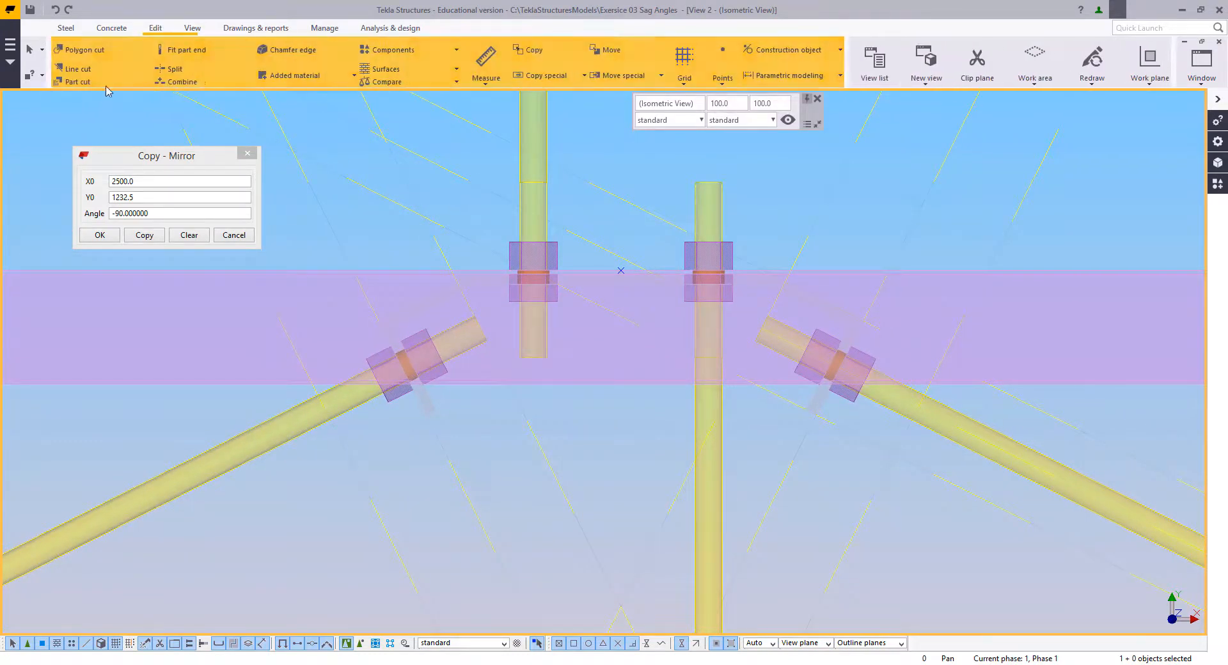
pyautogui.click(169, 70)
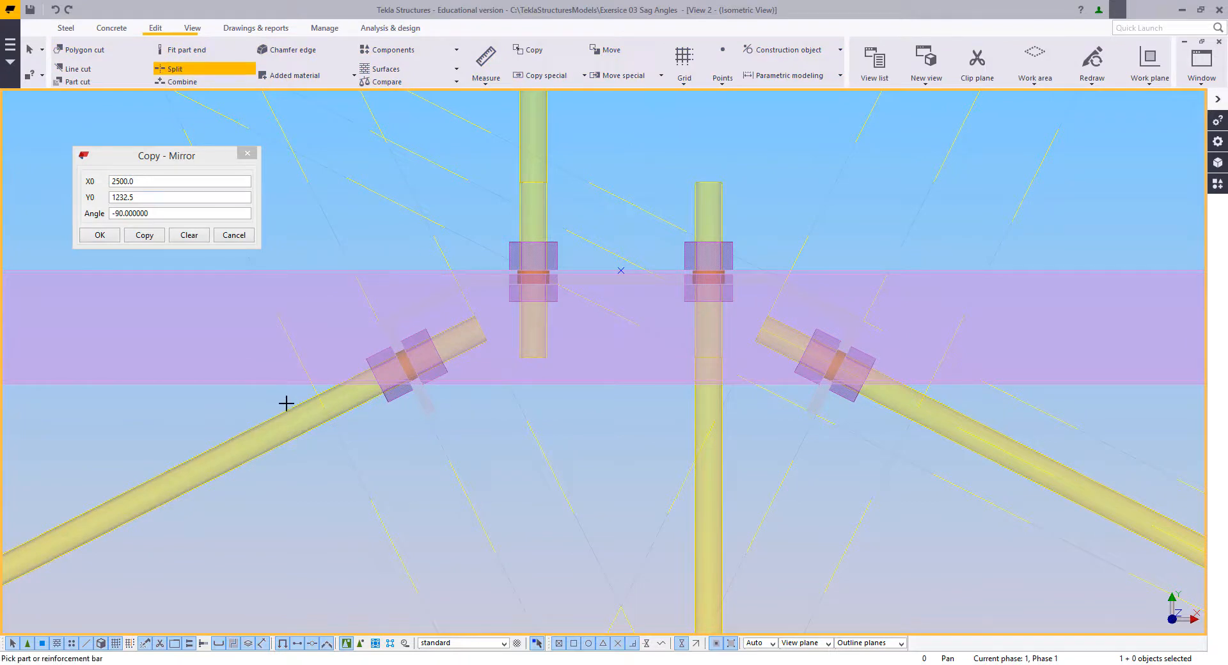
pyautogui.click(291, 408)
pyautogui.click(836, 395)
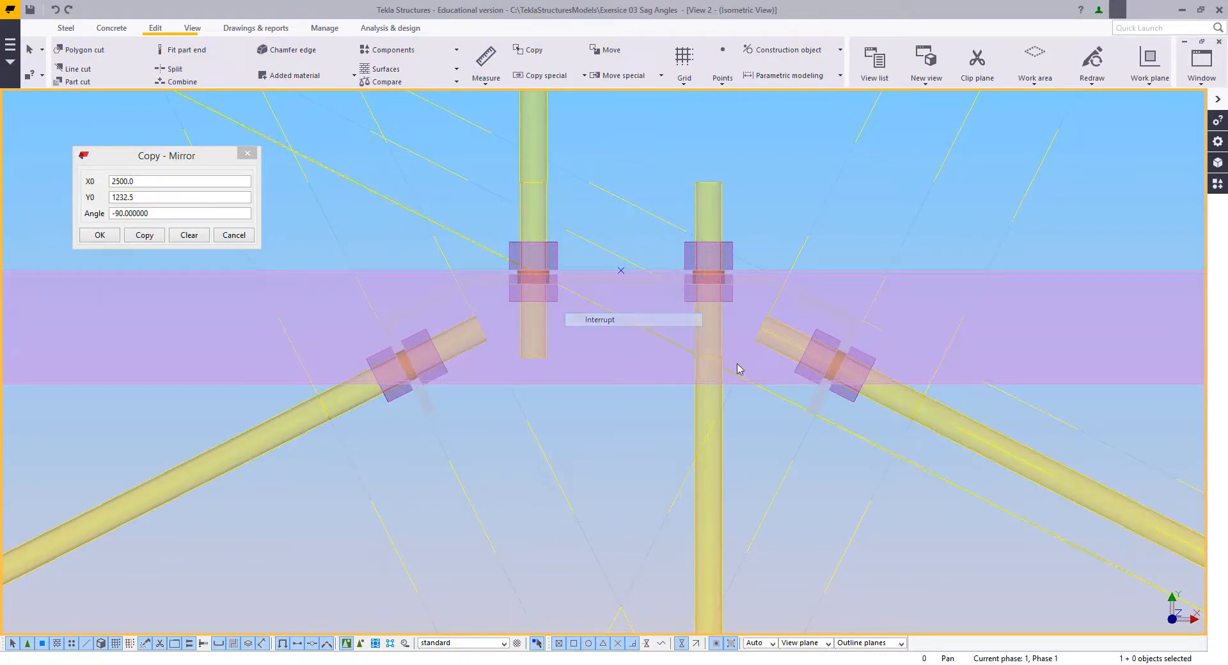
# Step: Change the profile of the two short upper pieces of the diagonal rods to ROD15
pyautogui.doubleClick(875, 410)
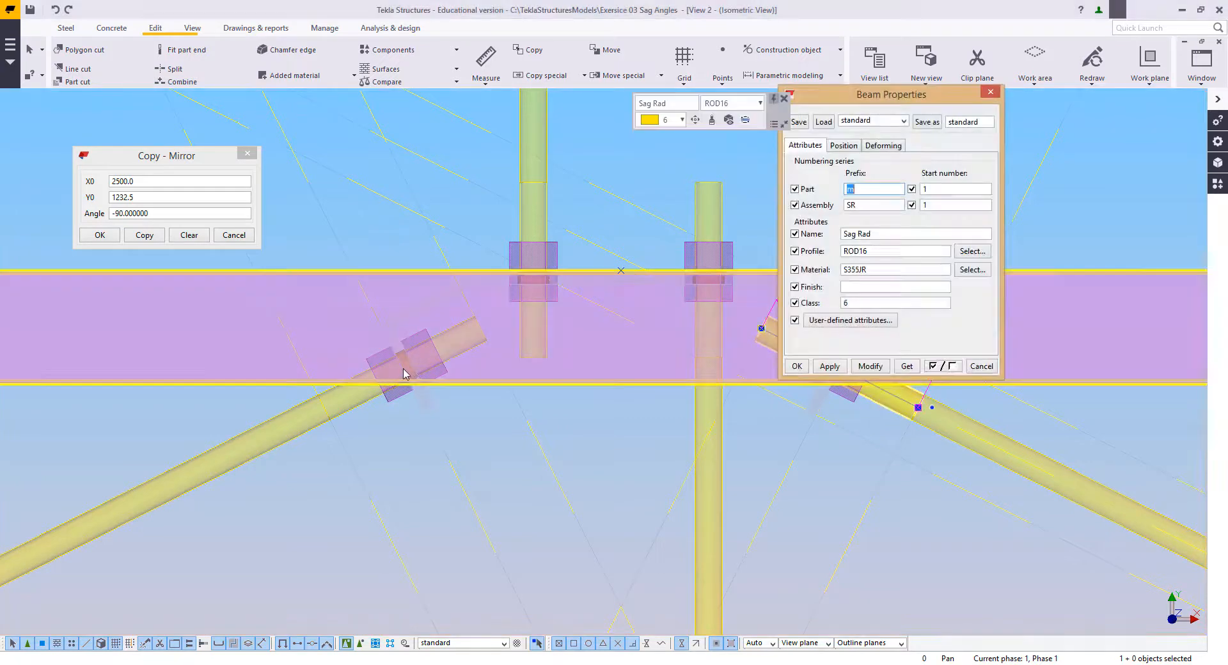
pyautogui.keyDown('ctrl'); pyautogui.click(470, 340); pyautogui.keyUp('ctrl')
pyautogui.click(879, 255)
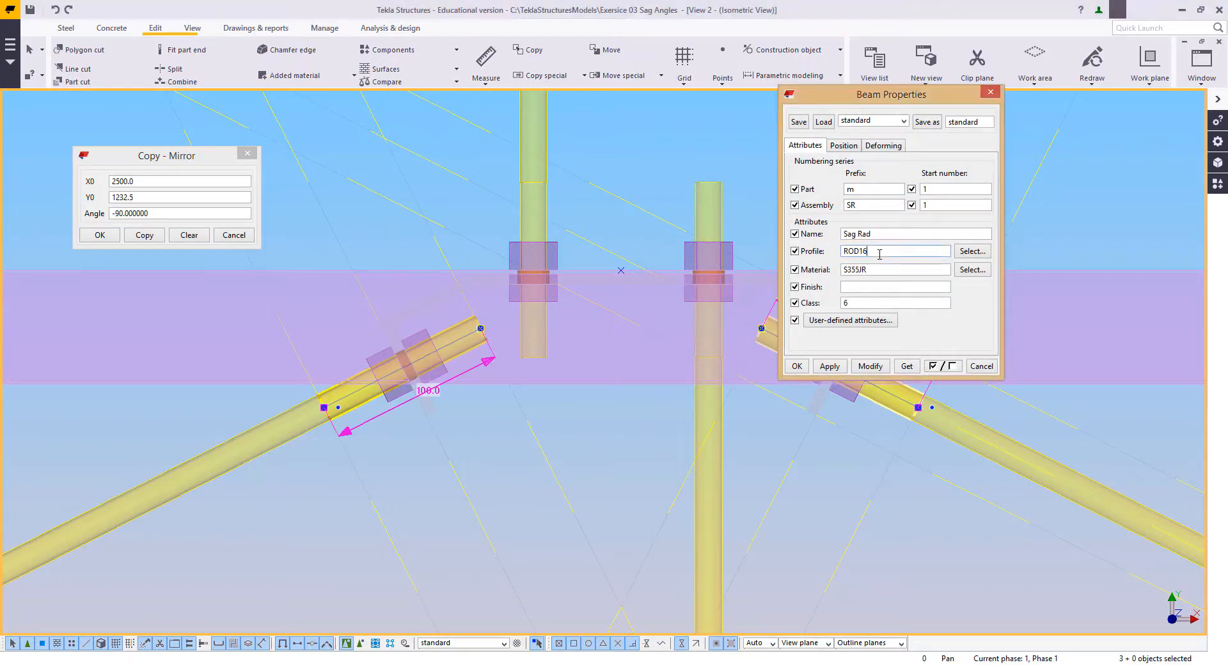
pyautogui.click(873, 369)
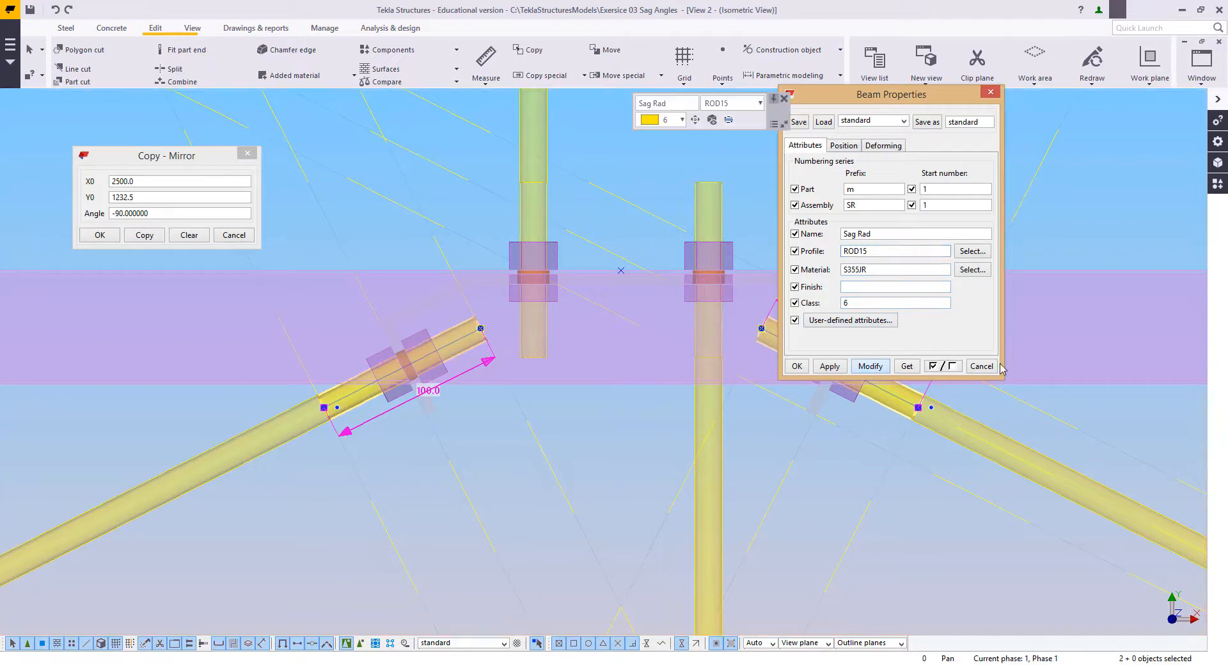
pyautogui.click(981, 366)
pyautogui.click(658, 171)
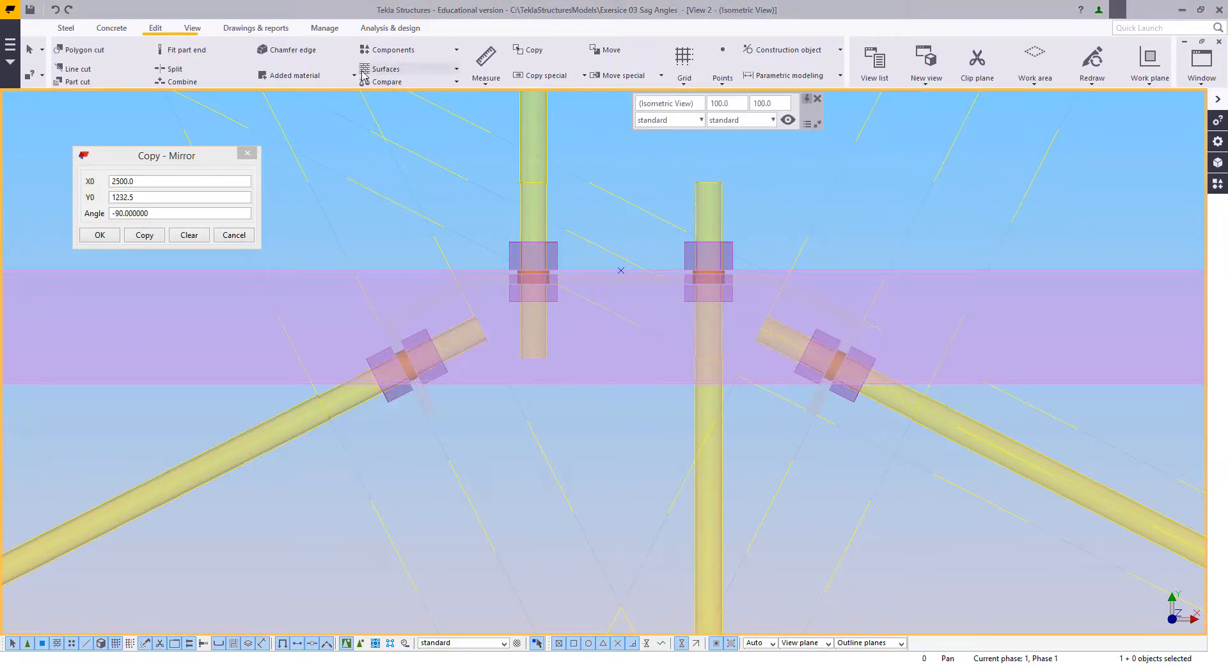
# Step: Attach each short ROD15 end piece to its main diagonal rod as added material
pyautogui.click(292, 77)
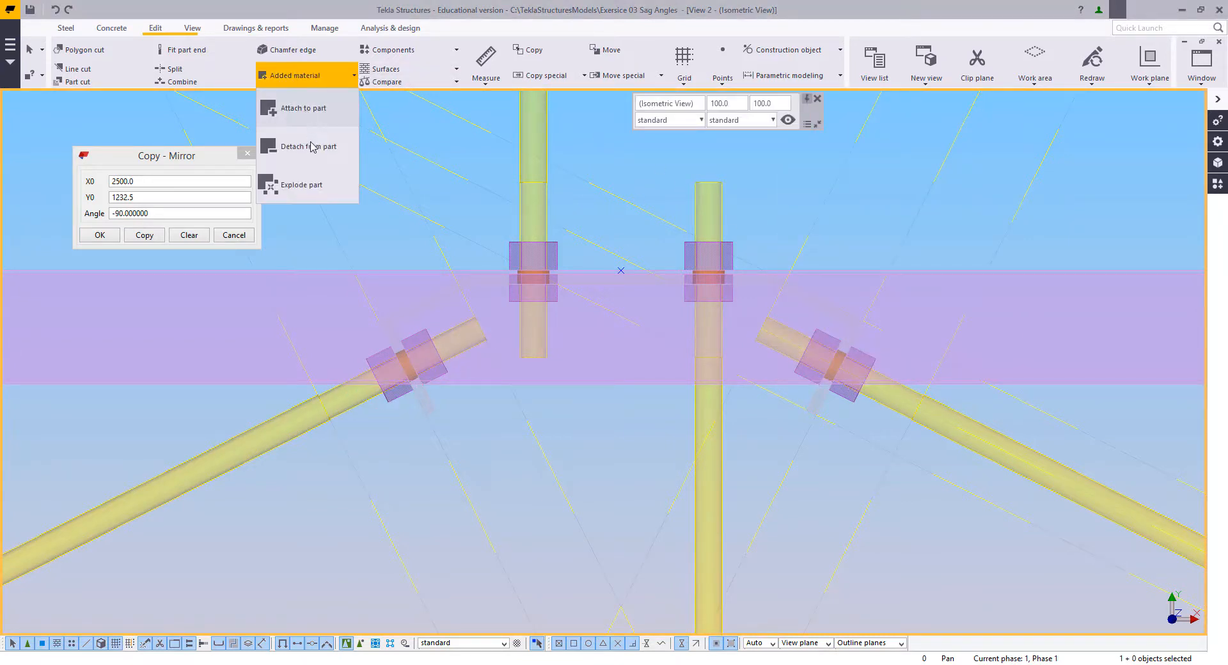
pyautogui.click(282, 110)
pyautogui.click(283, 410)
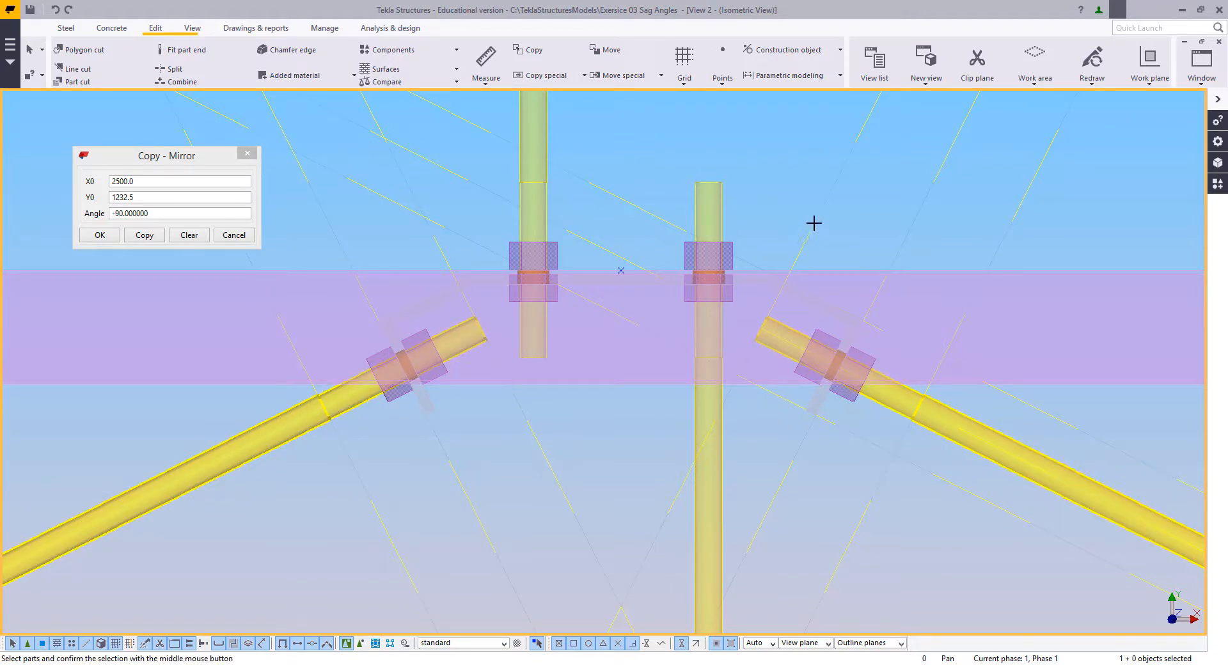
pyautogui.middleClick(575, 224)
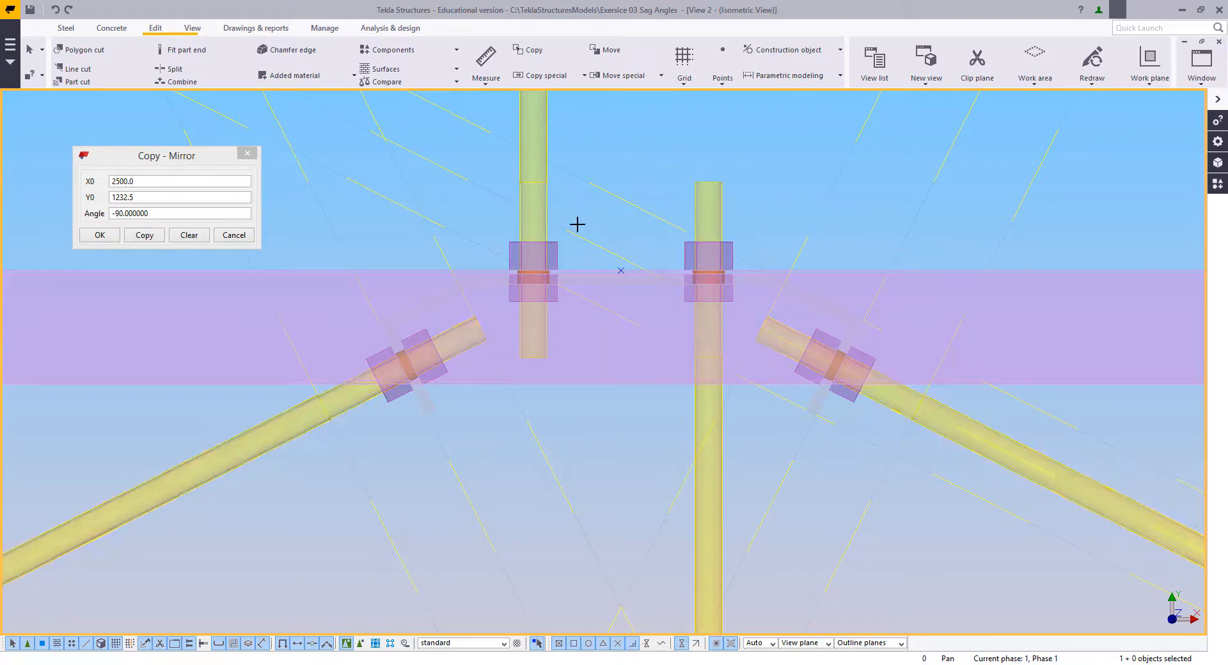
pyautogui.click(275, 81)
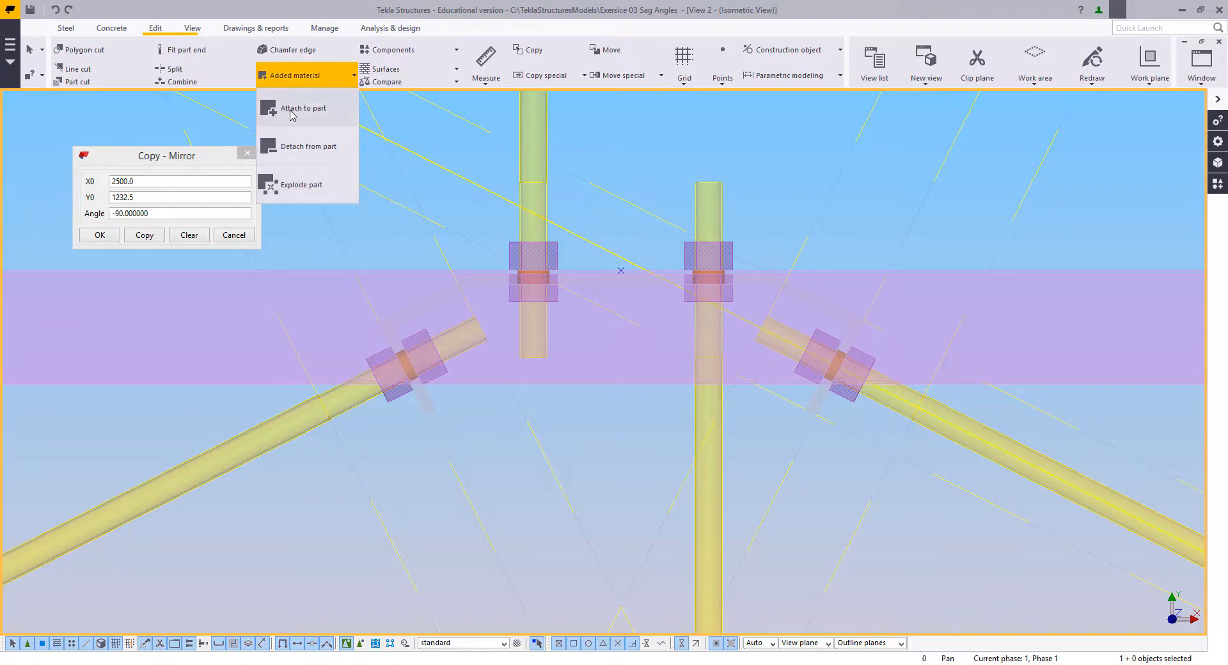
pyautogui.click(282, 109)
pyautogui.click(356, 400)
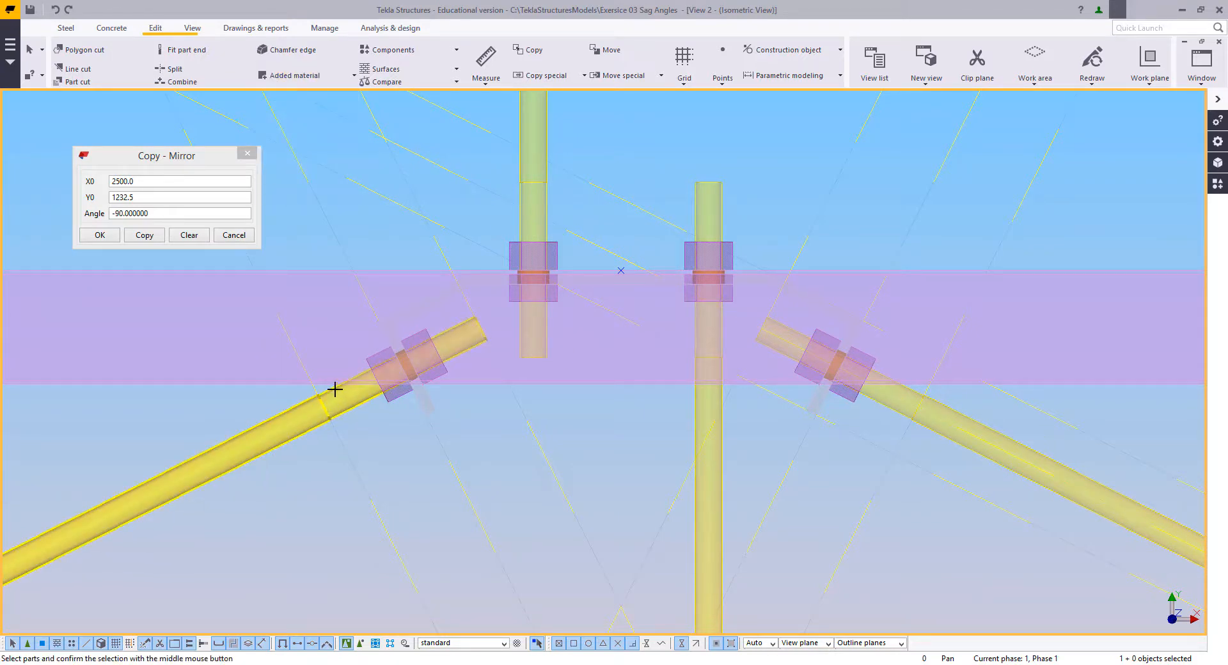
pyautogui.middleClick(396, 458)
pyautogui.click(919, 430)
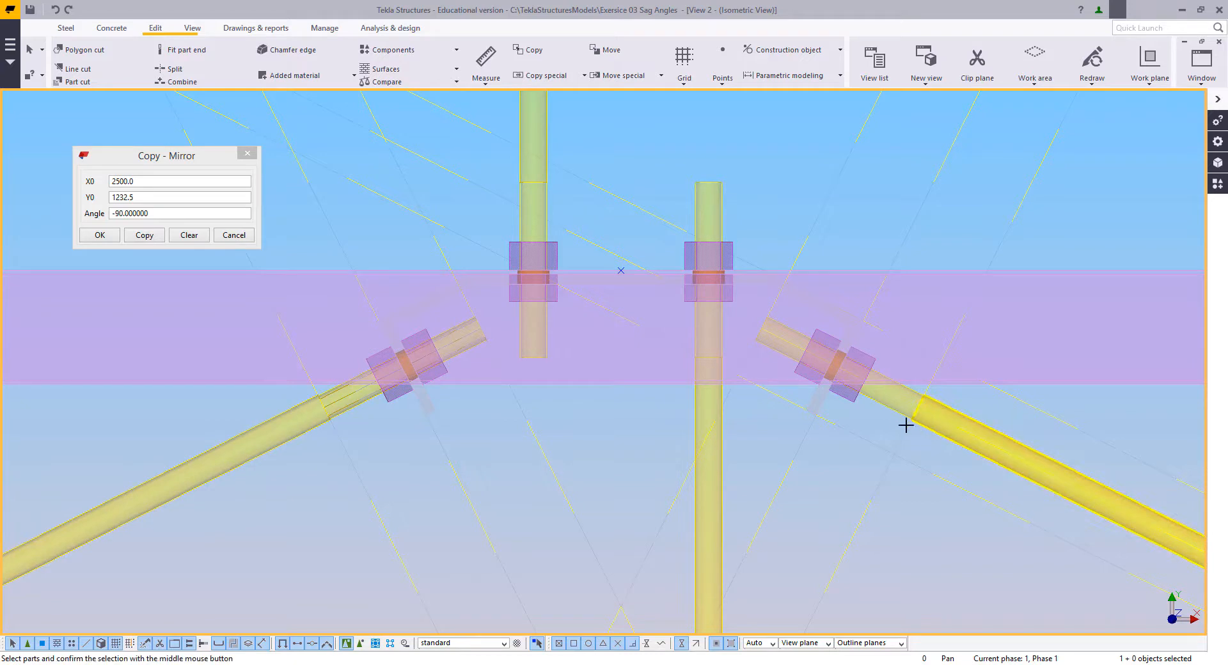
pyautogui.middleClick(745, 455)
pyautogui.press('Escape')
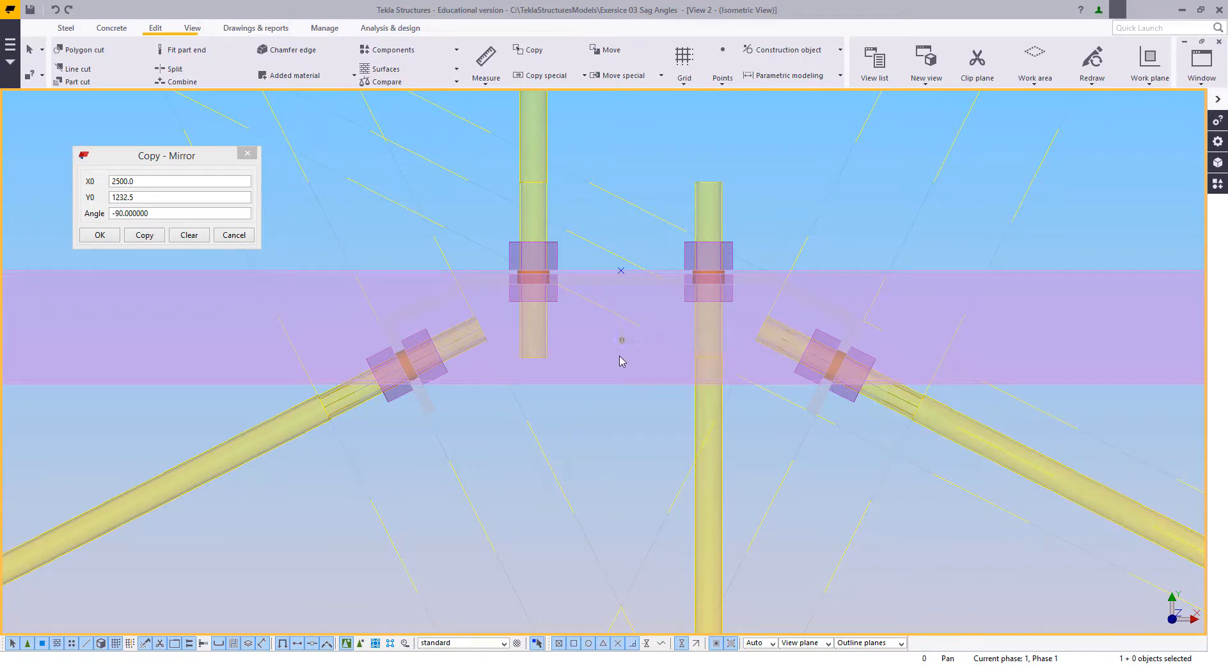
# Step: Weld the two upper nuts on each diagonal rod to their rod and end the Weld command
pyautogui.scroll(-2, 613, 358)
pyautogui.moveTo(602, 378); pyautogui.dragTo(580, 433, button='middle')
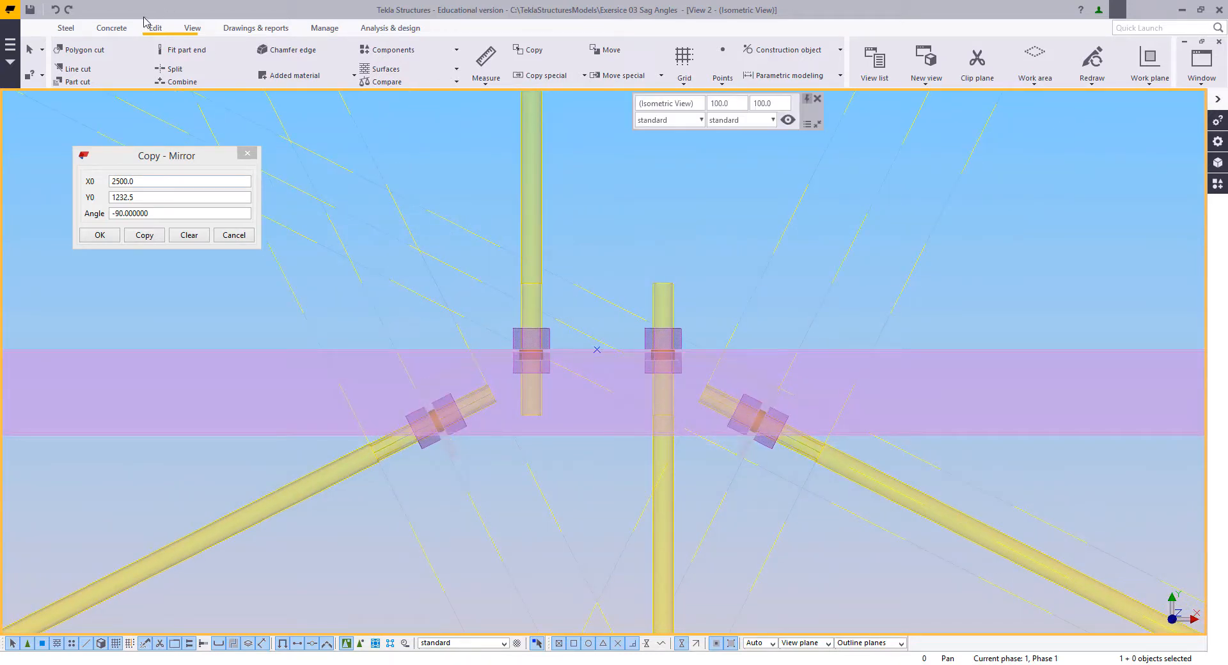
pyautogui.click(66, 29)
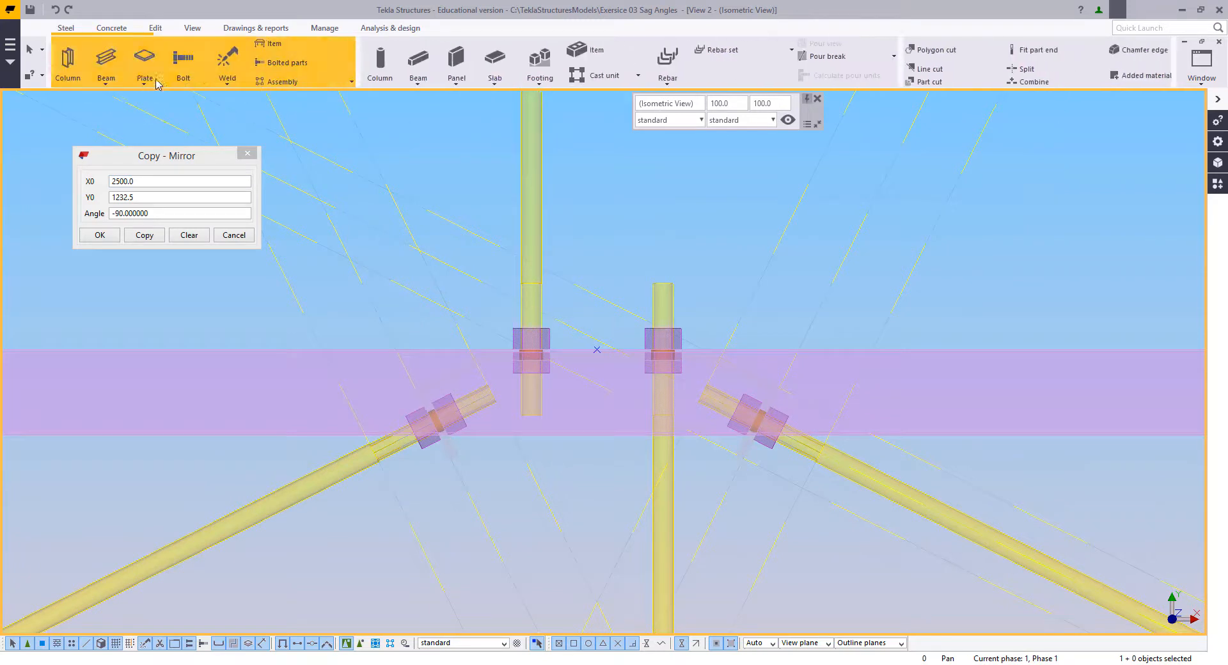
pyautogui.click(230, 59)
pyautogui.click(417, 409)
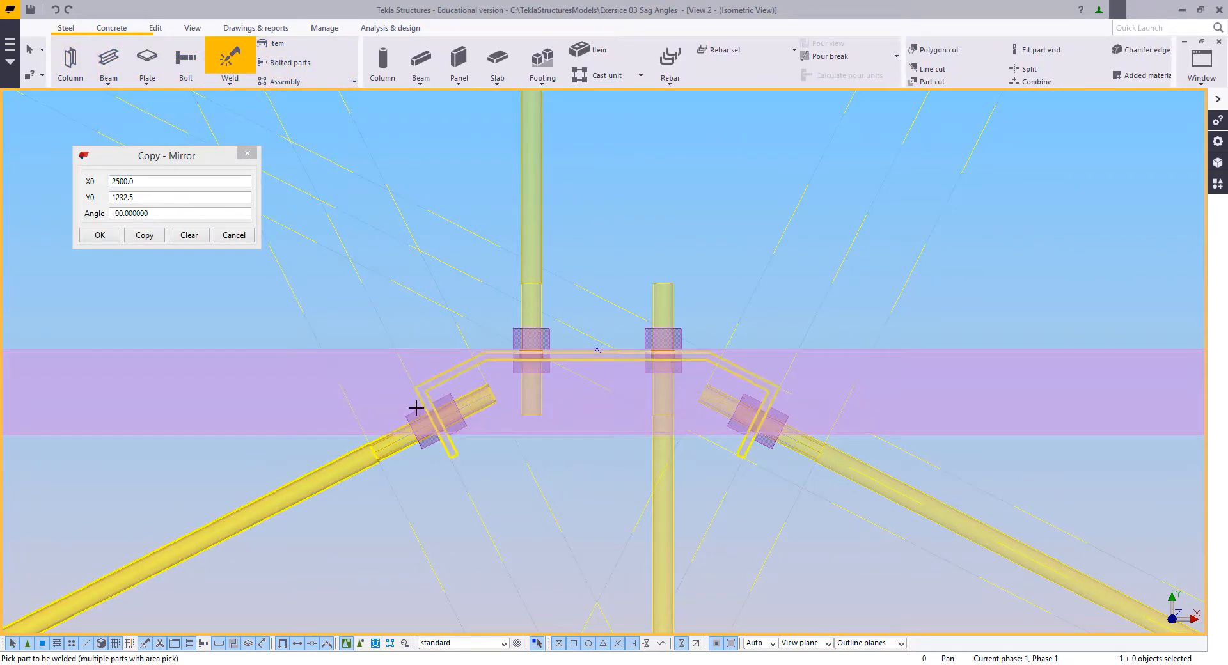
pyautogui.click(358, 450)
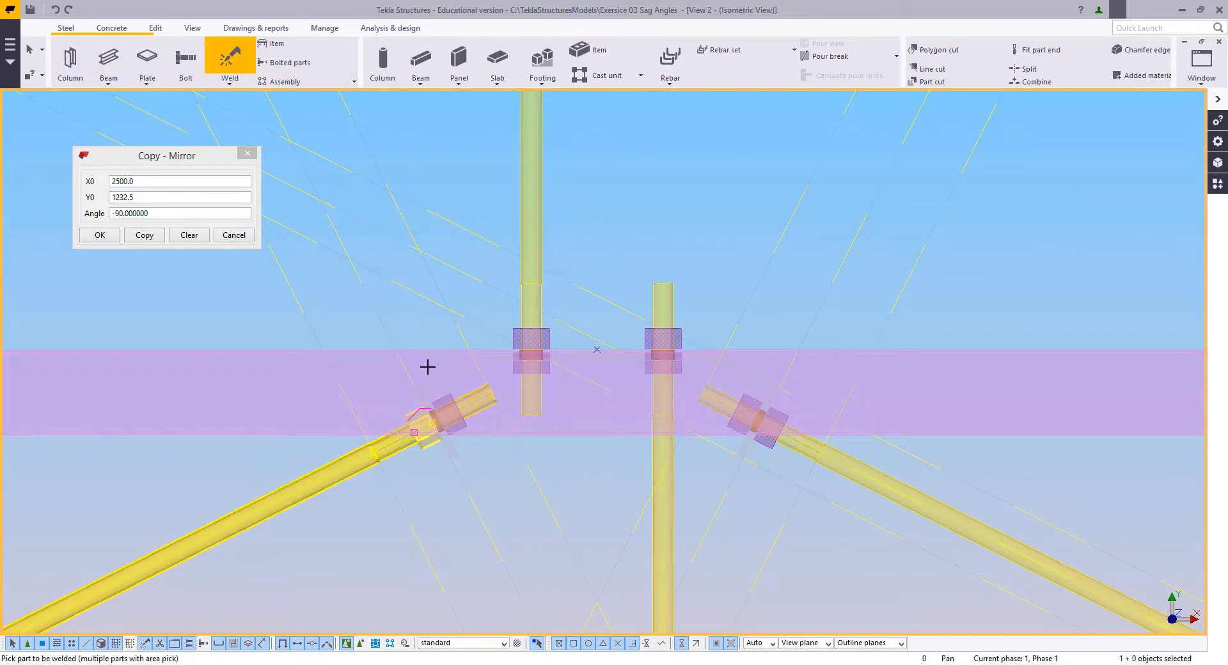
pyautogui.click(453, 398)
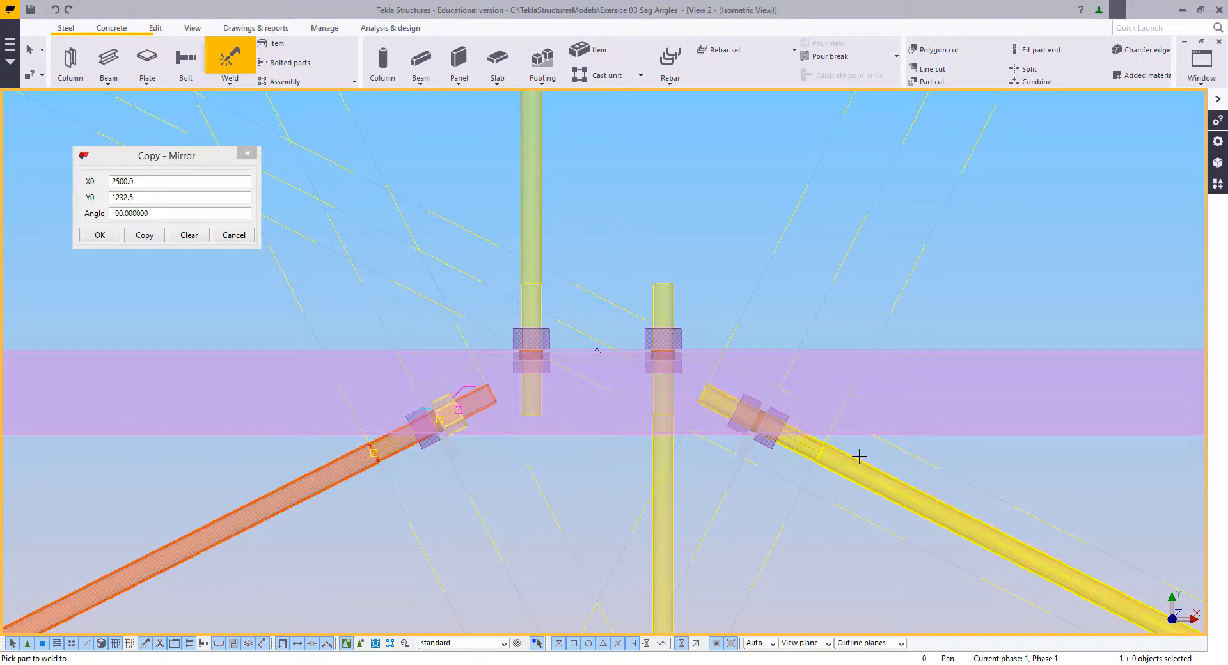
pyautogui.click(782, 411)
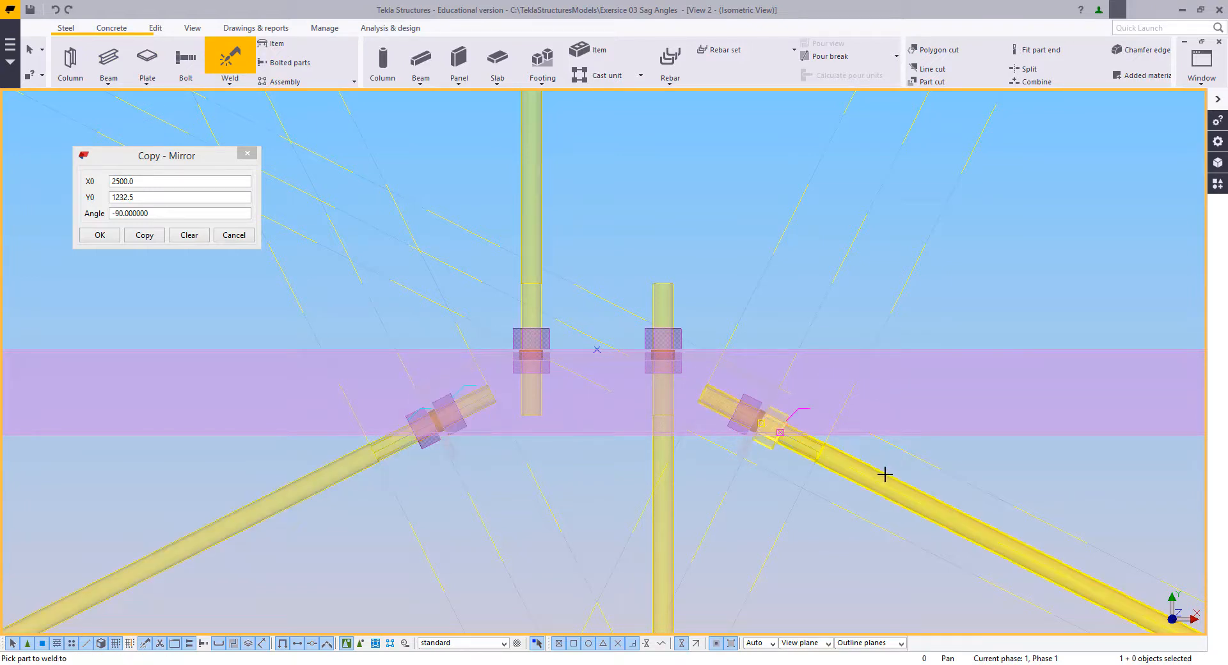
pyautogui.click(745, 400)
pyautogui.press('Escape')
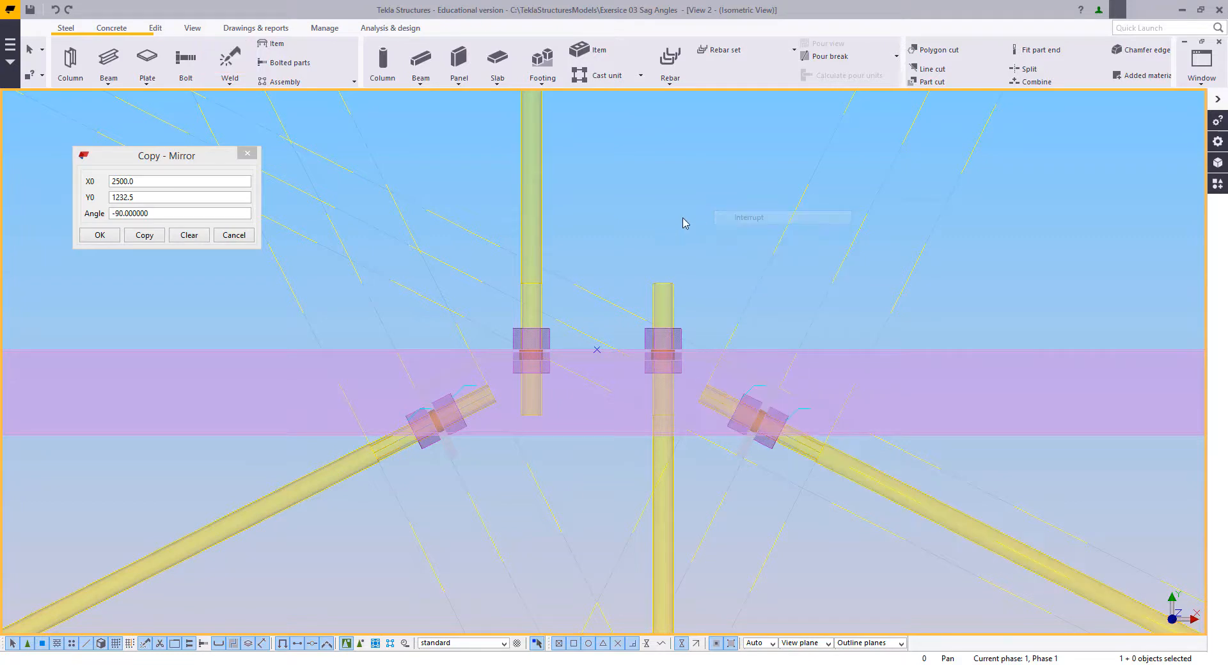
# Step: Delete the construction lines around the upper joint and clear the weld symbols from the view
pyautogui.scroll(-9, 563, 359)
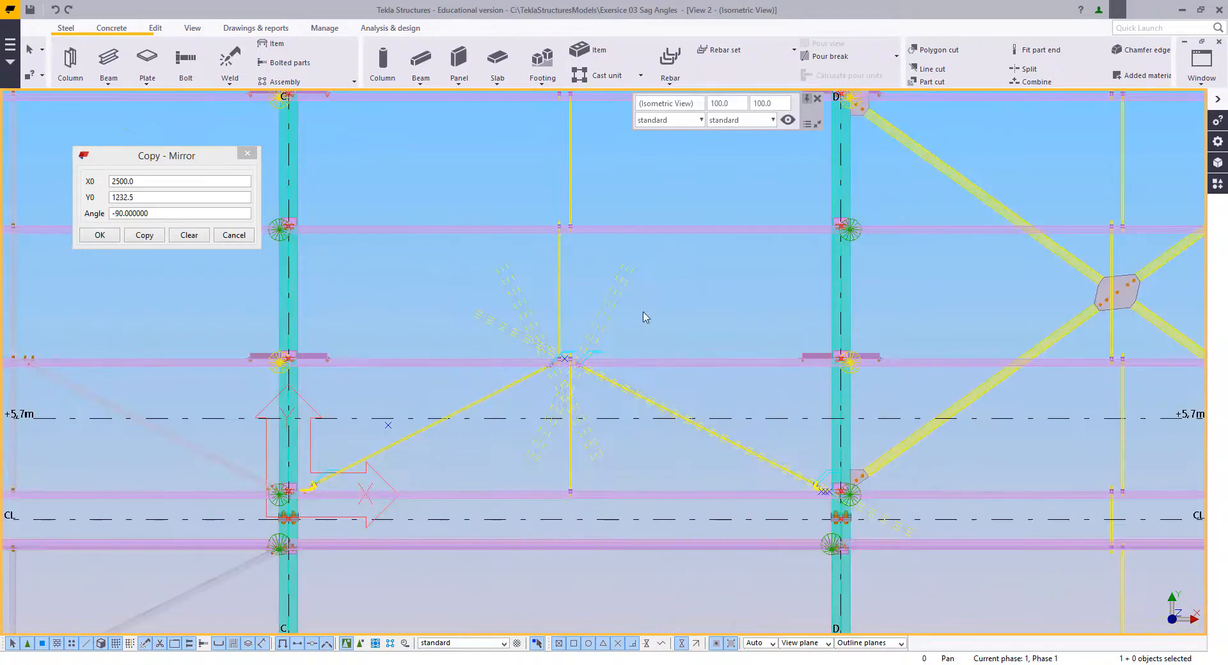
pyautogui.moveTo(554, 278); pyautogui.dragTo(432, 334)
pyautogui.press('Delete')
pyautogui.press('Delete')
pyautogui.scroll(3, 599, 428)
pyautogui.moveTo(512, 479); pyautogui.dragTo(602, 460, button='middle')
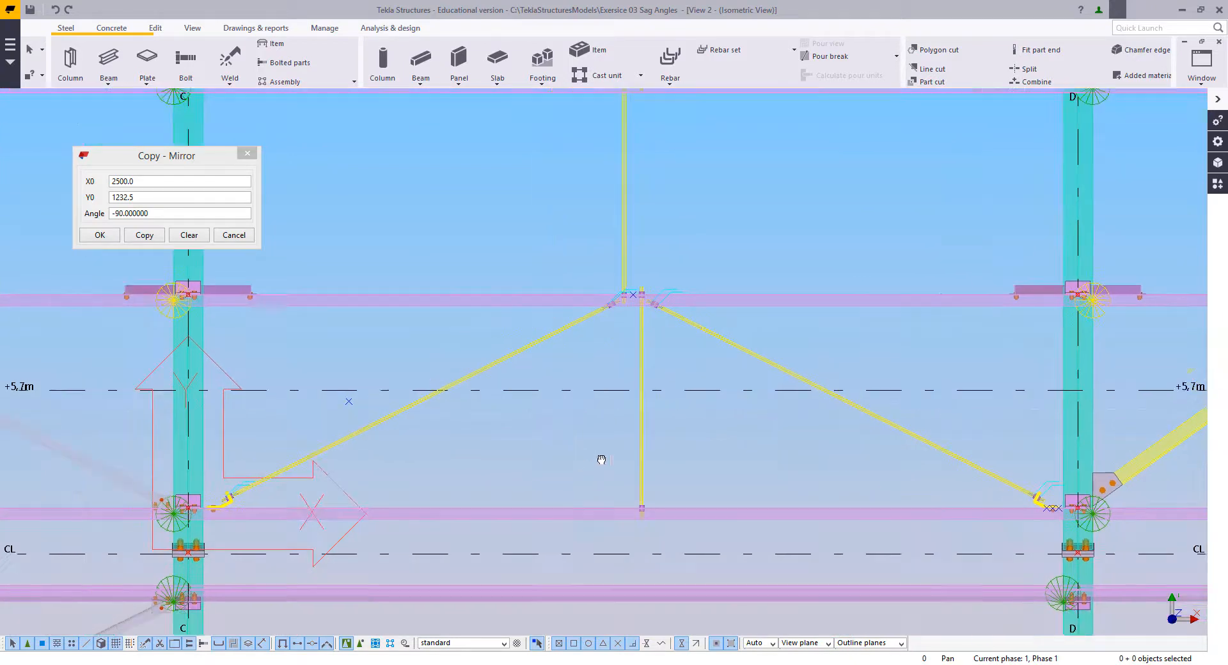
pyautogui.rightClick(454, 298)
pyautogui.click(497, 373)
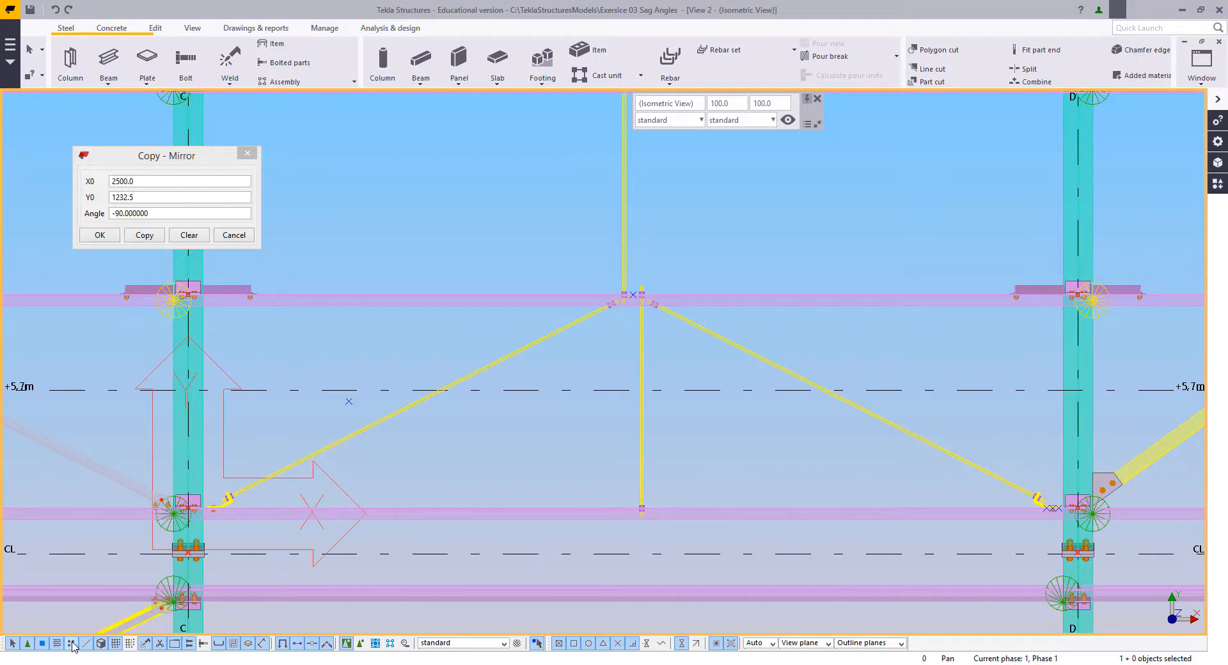
# Step: Restrict selection to points, delete the reference points around the sag rods between grids C and D, and restore normal selection
pyautogui.click(71, 643)
pyautogui.scroll(-2, 411, 485)
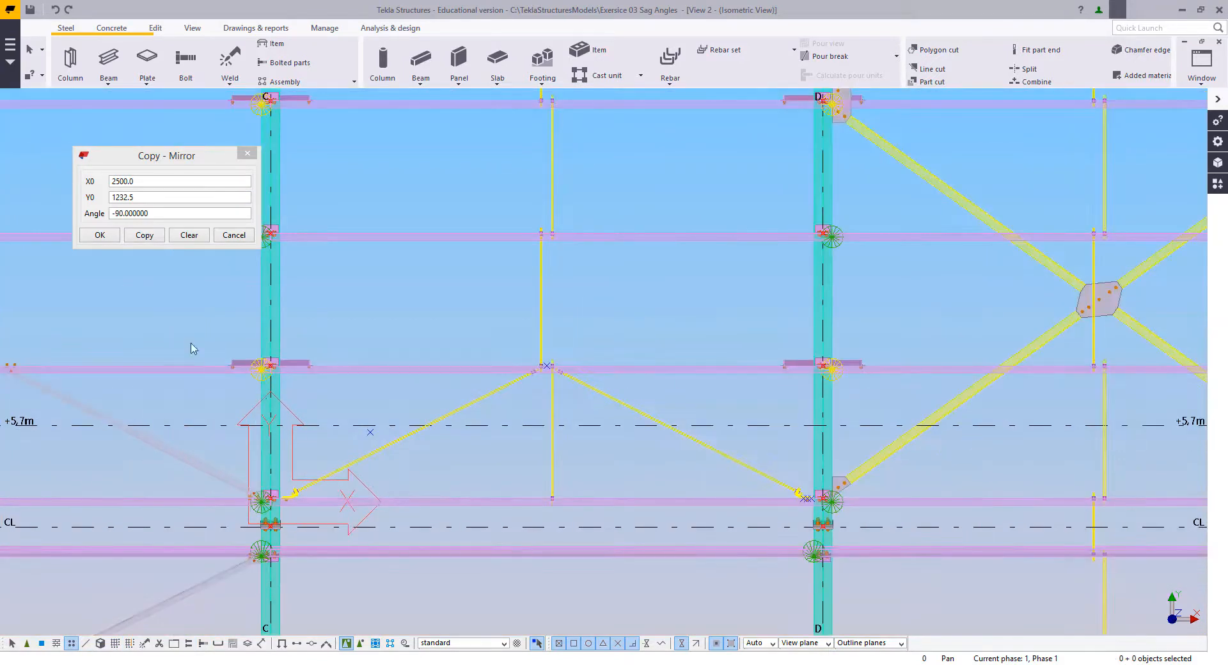
pyautogui.moveTo(167, 305); pyautogui.dragTo(922, 560)
pyautogui.moveTo(922, 560); pyautogui.dragTo(923, 561)
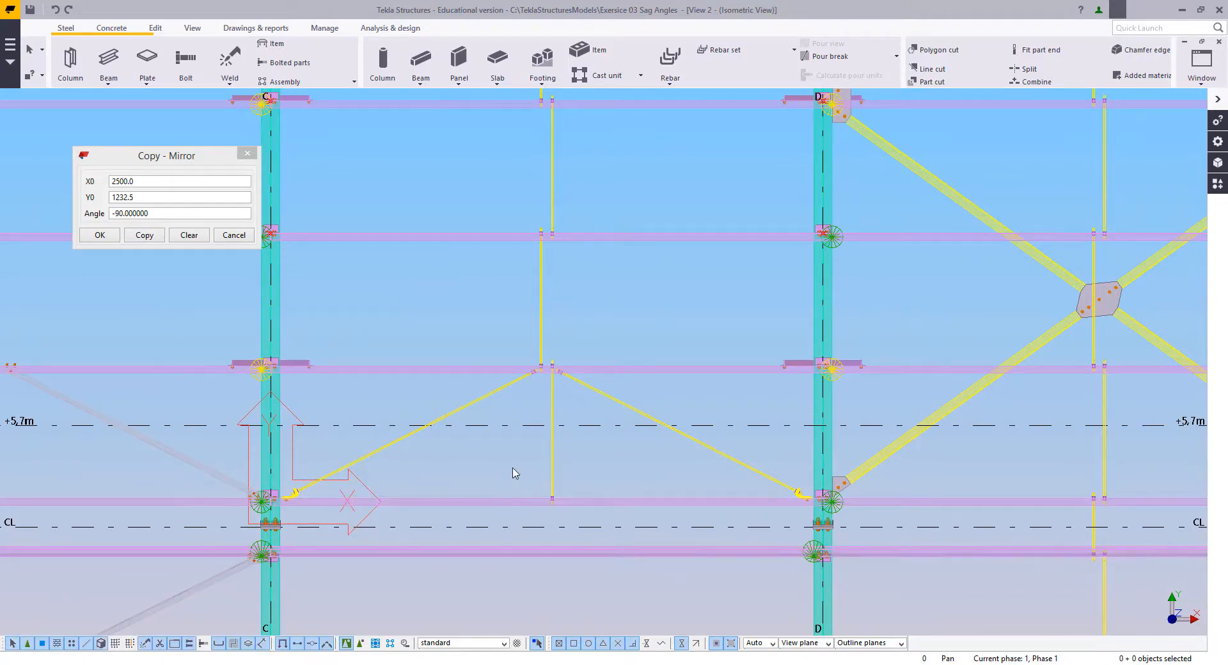
pyautogui.moveTo(515, 474); pyautogui.dragTo(589, 488, button='middle')
pyautogui.scroll(6, 589, 487)
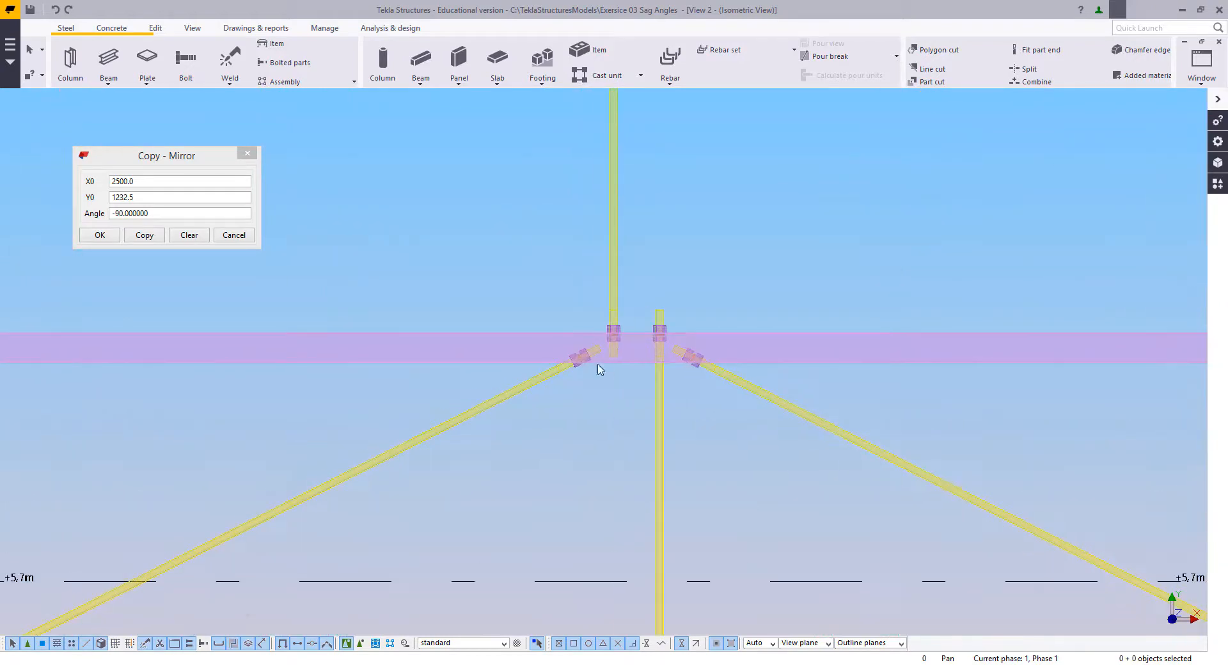
# Step: Examine the diagonal sag rod assemblies and their welded nuts and cleats at the purlins between grids C and D
pyautogui.scroll(-3, 457, 363)
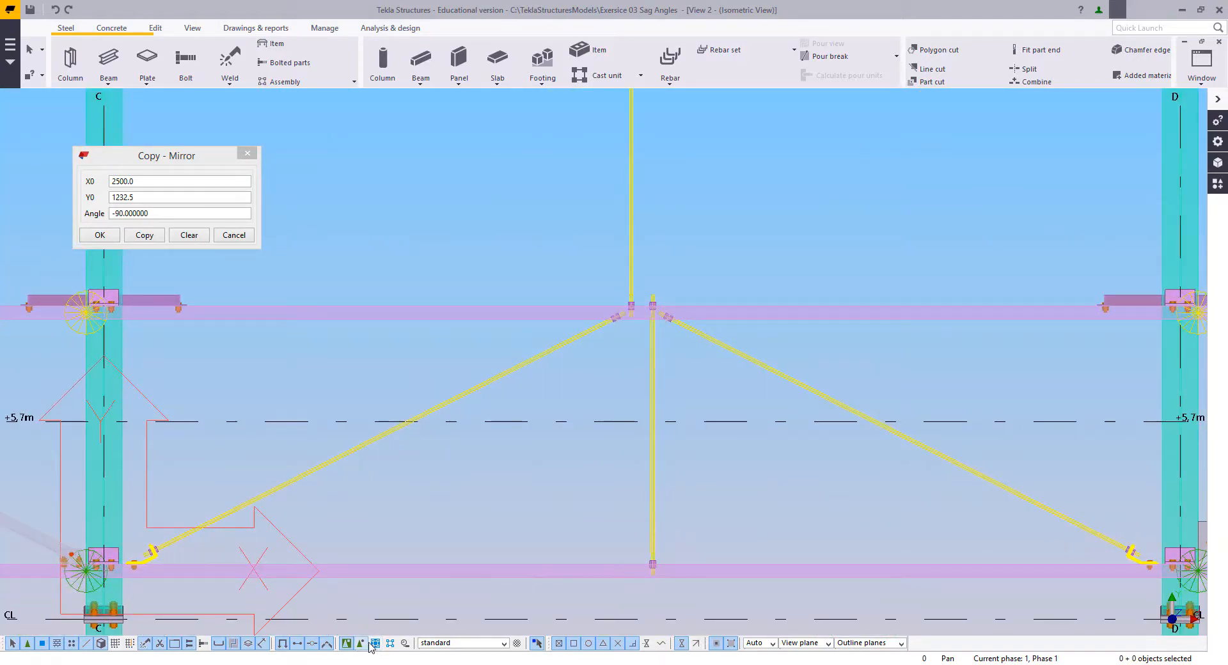
pyautogui.click(366, 456)
pyautogui.scroll(4, 137, 558)
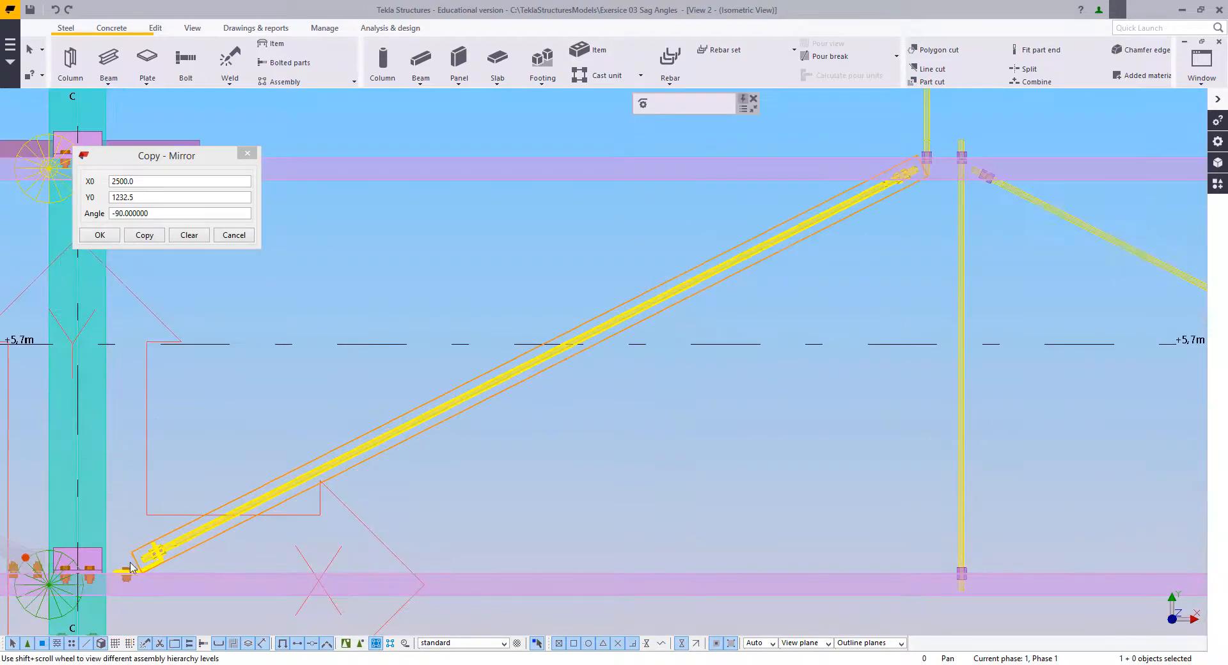
pyautogui.scroll(-4, 537, 400)
pyautogui.scroll(6, 537, 400)
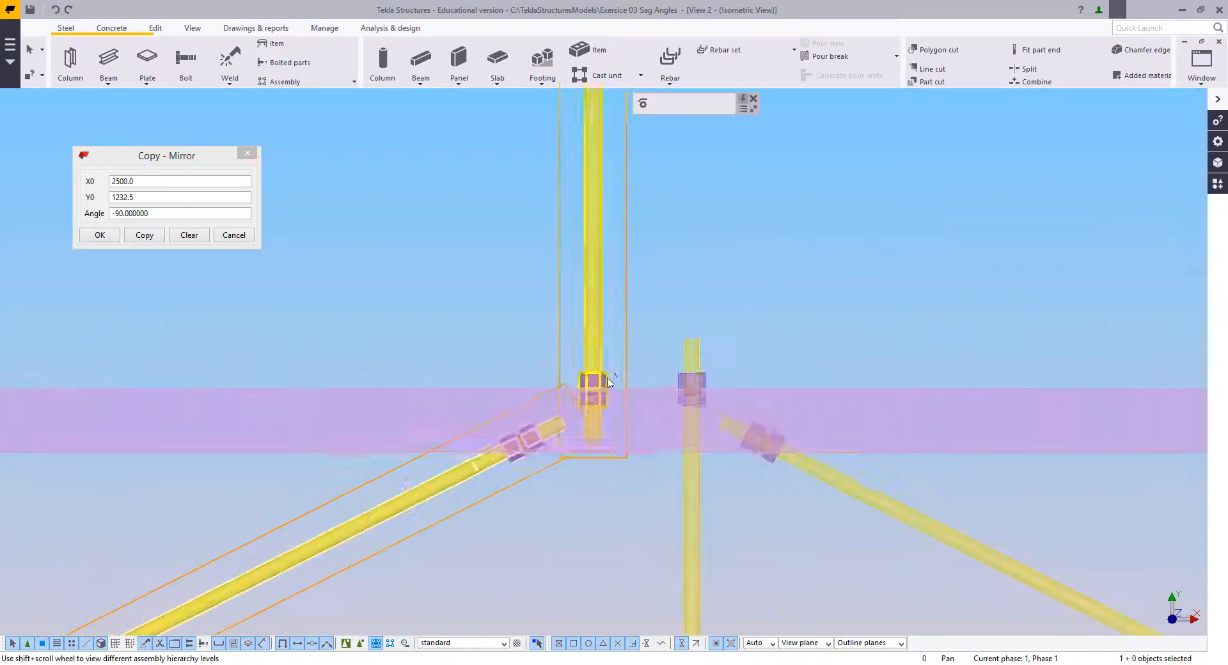
pyautogui.scroll(-3, 749, 461)
pyautogui.scroll(-3, 780, 486)
pyautogui.scroll(8, 819, 476)
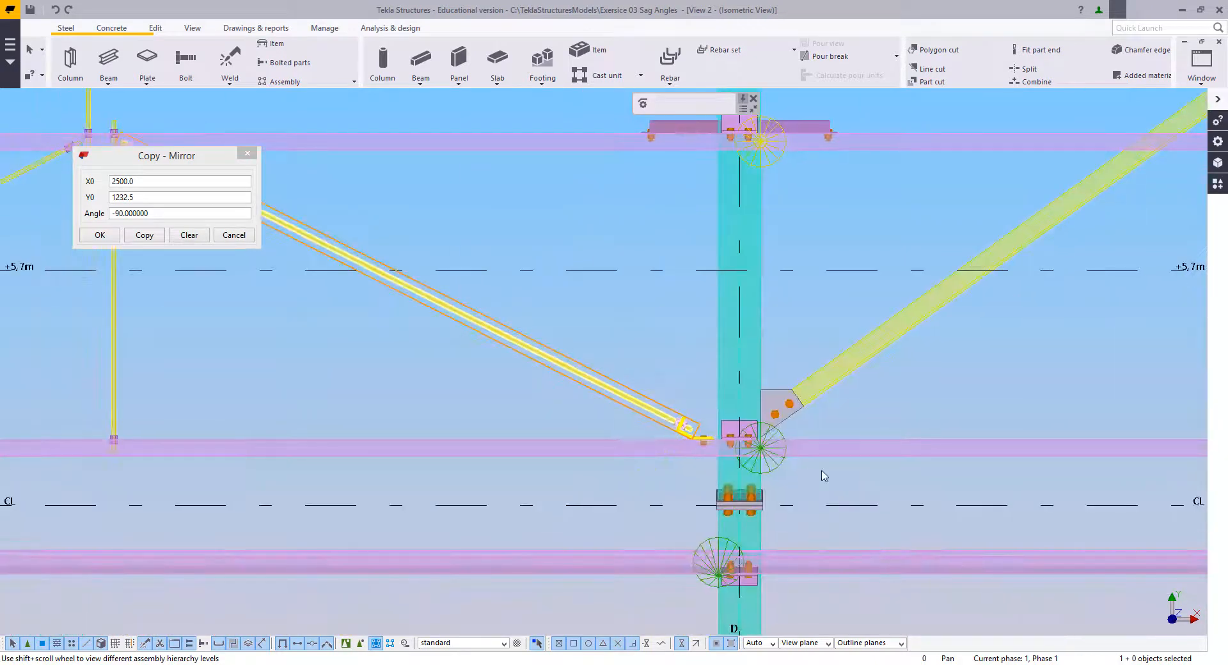
pyautogui.scroll(-6, 459, 463)
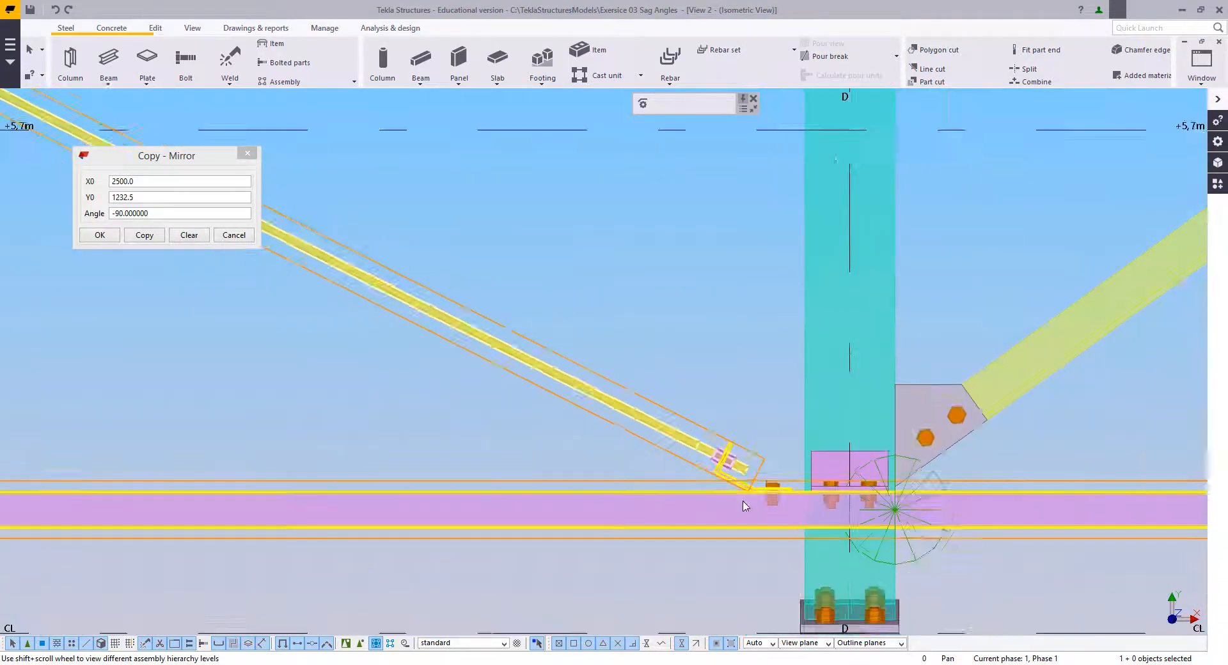
pyautogui.scroll(3, 459, 464)
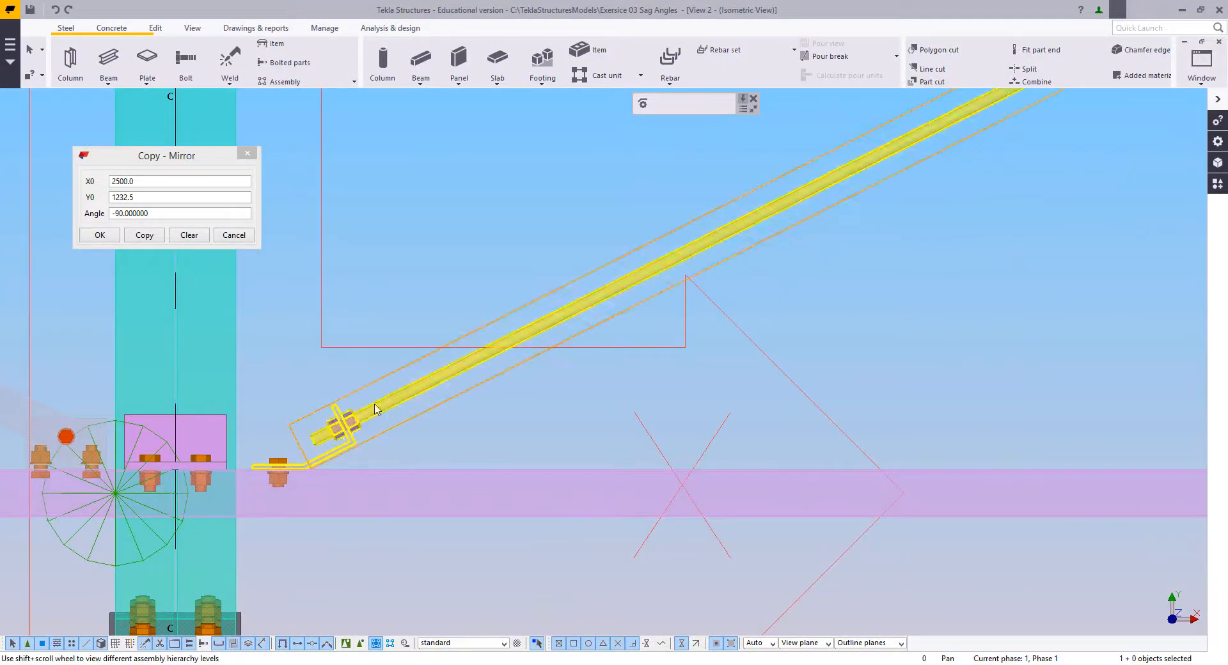
pyautogui.scroll(-3, 356, 548)
pyautogui.scroll(-2, 356, 548)
pyautogui.moveTo(633, 325); pyautogui.dragTo(559, 385, button='middle')
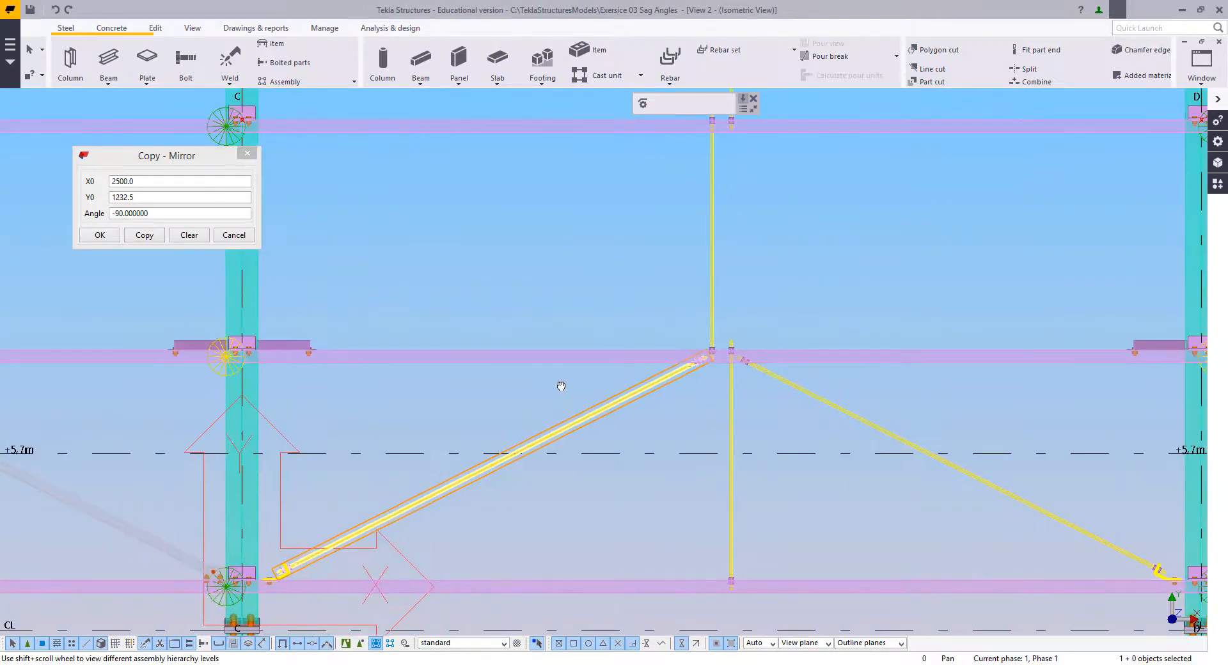
pyautogui.moveTo(713, 284); pyautogui.dragTo(661, 373, button='middle')
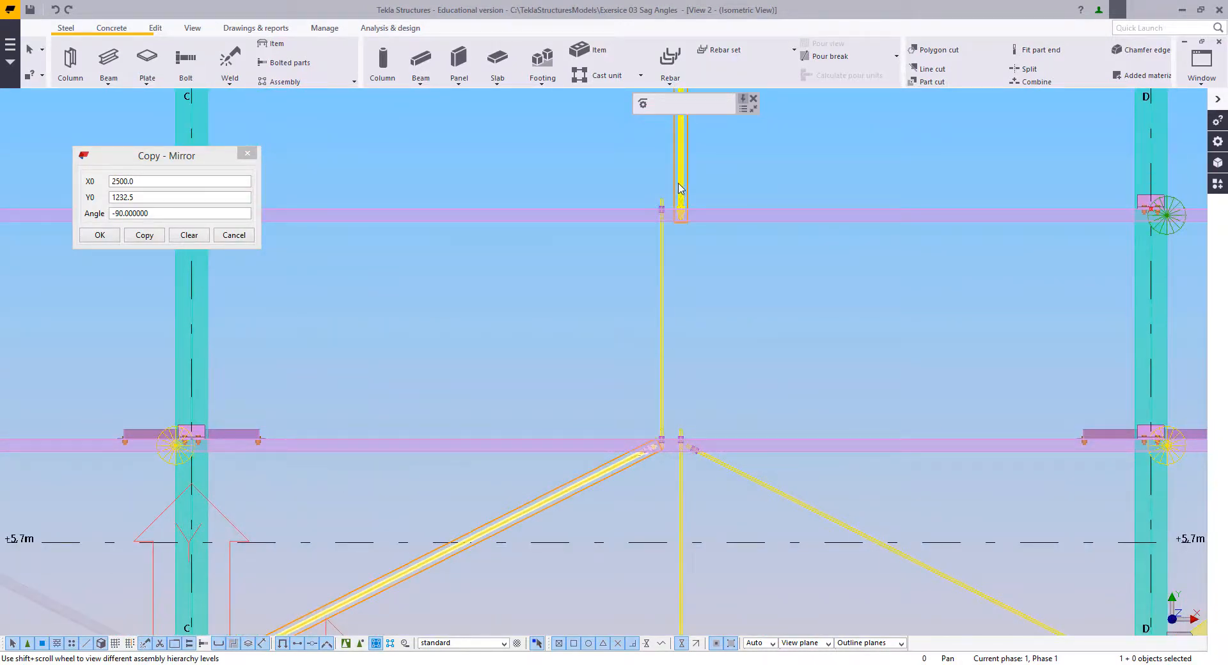
# Step: Check the assembly of the vertical sag rod between the lower purlins, close the mirror-copy settings and return to component selection
pyautogui.rightClick(529, 280)
pyautogui.click(545, 291)
pyautogui.click(563, 333)
pyautogui.scroll(-6, 644, 494)
pyautogui.moveTo(644, 493); pyautogui.dragTo(595, 416, button='middle')
pyautogui.scroll(5, 626, 419)
pyautogui.click(624, 365)
pyautogui.rightClick(538, 314)
pyautogui.click(553, 324)
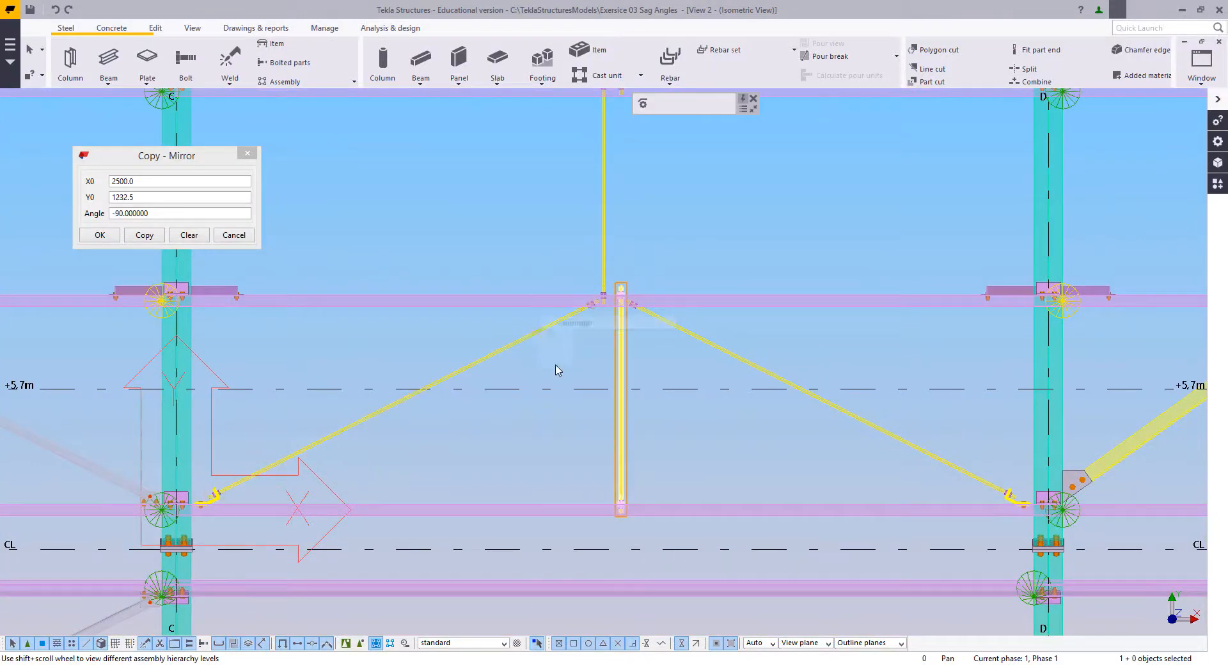
pyautogui.click(571, 363)
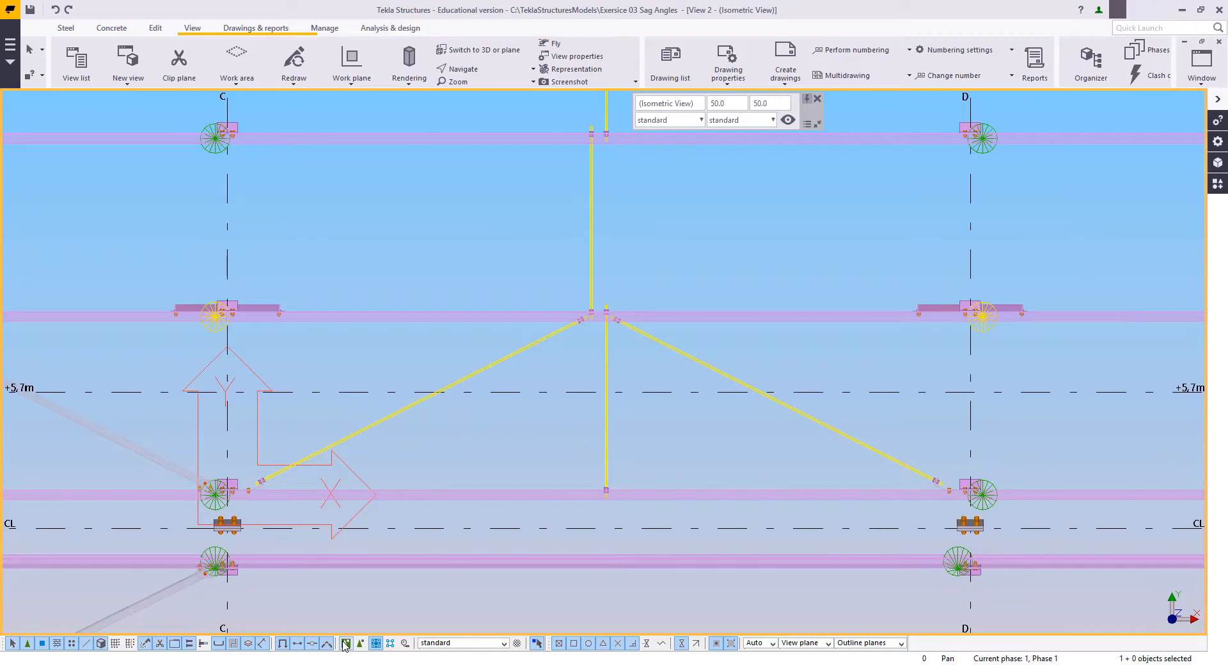
# Step: Select the diagonal sag rod near grid C together with the cleat and nut components at its lower end
pyautogui.scroll(8, 492, 493)
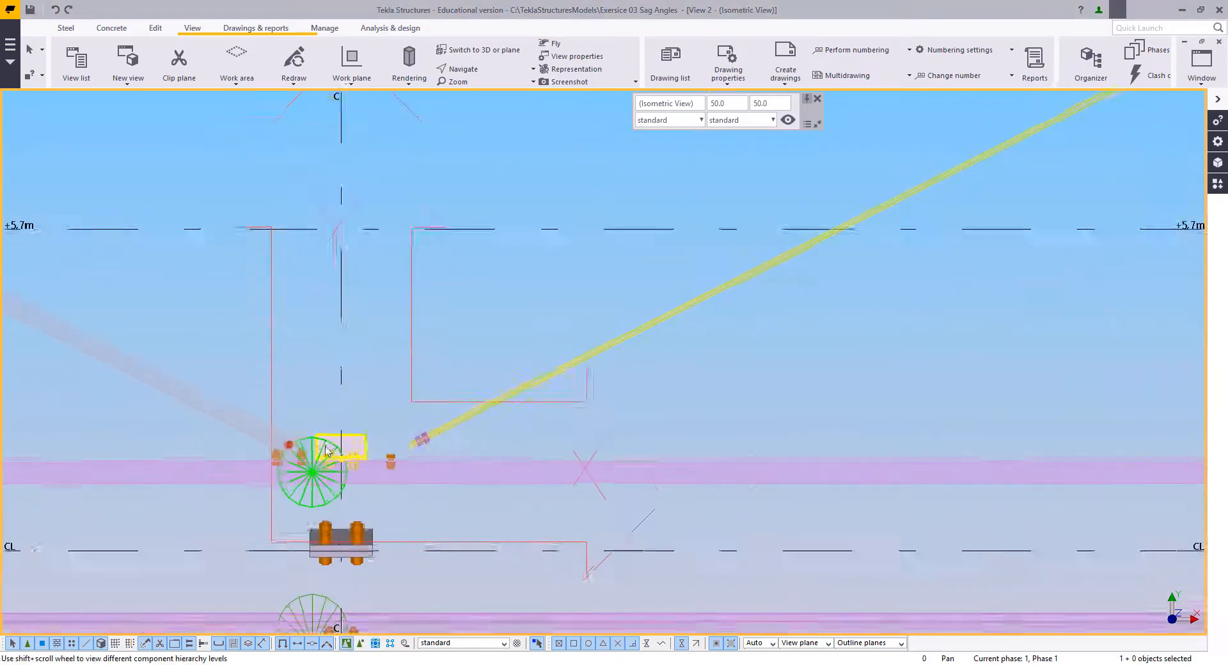
pyautogui.moveTo(450, 339); pyautogui.dragTo(617, 476)
pyautogui.keyDown('shift'); pyautogui.click(453, 494); pyautogui.keyUp('shift')
pyautogui.scroll(-2, 471, 453)
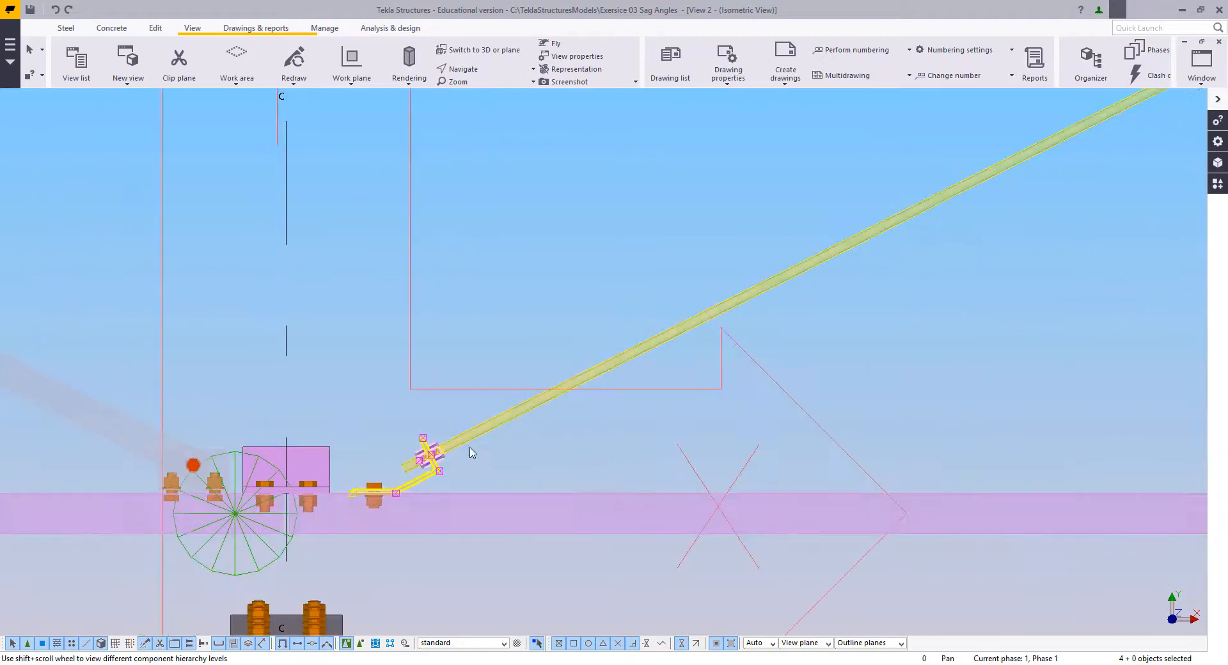
pyautogui.keyDown('shift'); pyautogui.click(477, 433); pyautogui.keyUp('shift')
# Step: Add the components at the lower end of the central vertical sag rod to the selection
pyautogui.scroll(-4, 383, 450)
pyautogui.moveTo(1177, 433); pyautogui.dragTo(600, 428, button='middle')
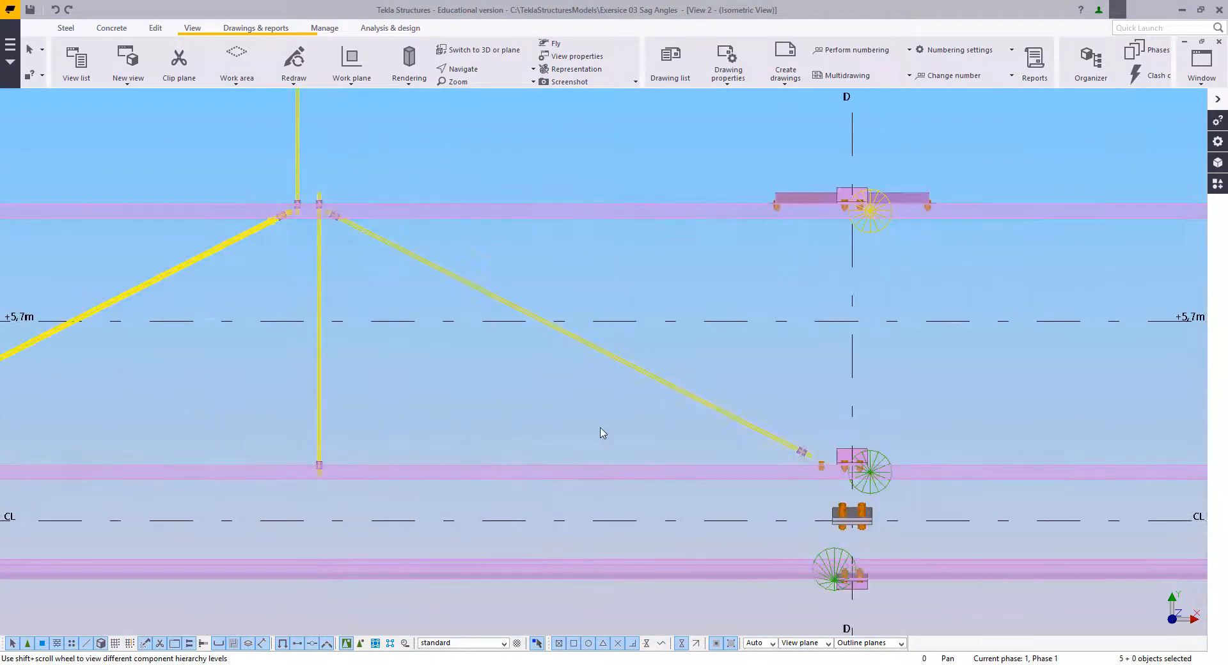
pyautogui.keyDown('shift'); pyautogui.moveTo(331, 518); pyautogui.dragTo(364, 531); pyautogui.keyUp('shift')
pyautogui.scroll(5, 256, 476)
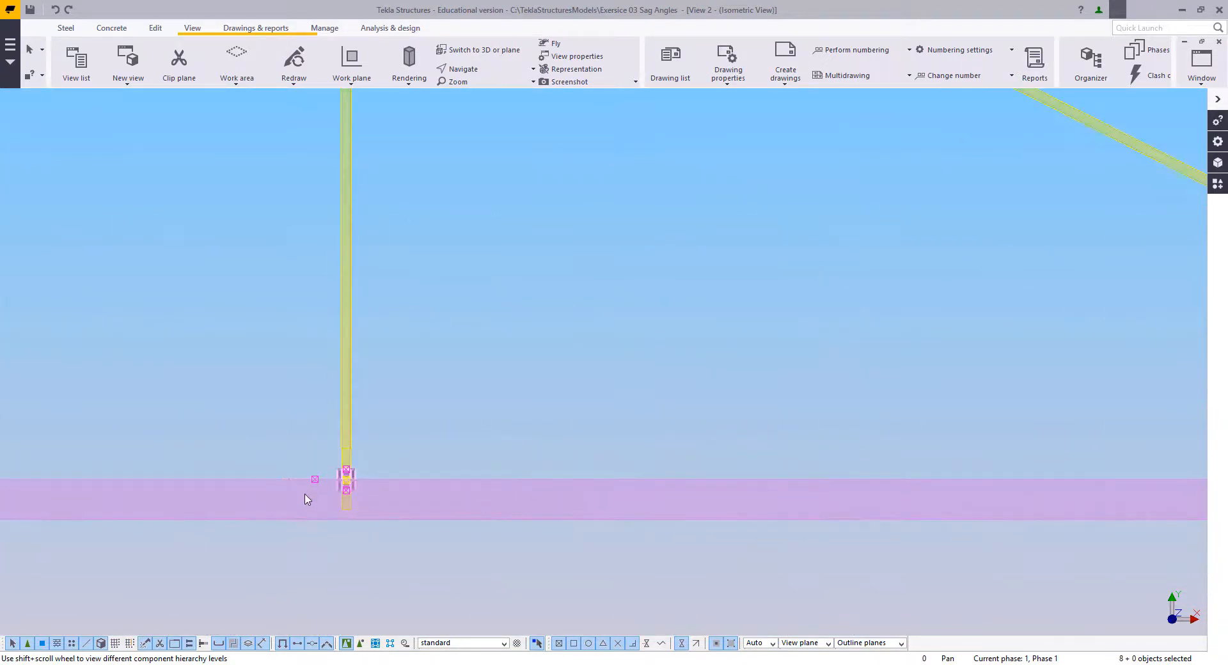
pyautogui.scroll(-5, 256, 476)
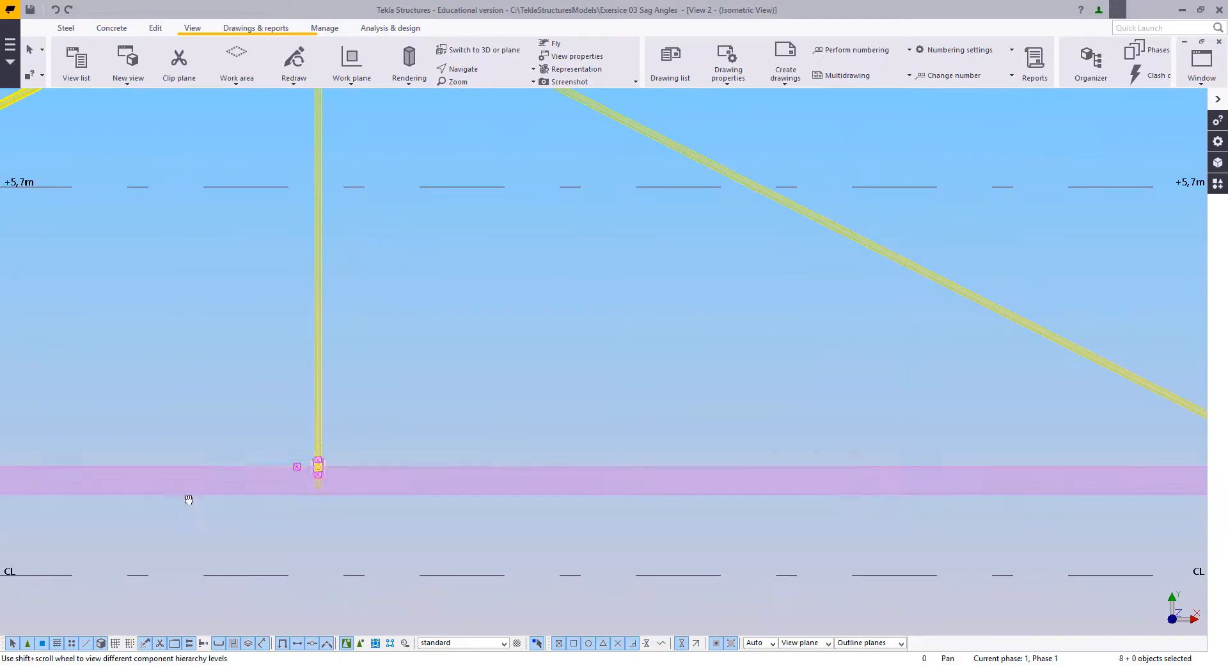
# Step: Add the diagonal sag rod near grid D and the cleat and nut components at its lower end to the selection
pyautogui.moveTo(186, 497); pyautogui.dragTo(390, 461, button='middle')
pyautogui.scroll(5, 446, 476)
pyautogui.keyDown('shift'); pyautogui.moveTo(730, 542); pyautogui.dragTo(766, 591); pyautogui.keyUp('shift')
pyautogui.keyDown('shift'); pyautogui.click(665, 458); pyautogui.keyUp('shift')
pyautogui.scroll(-5, 639, 595)
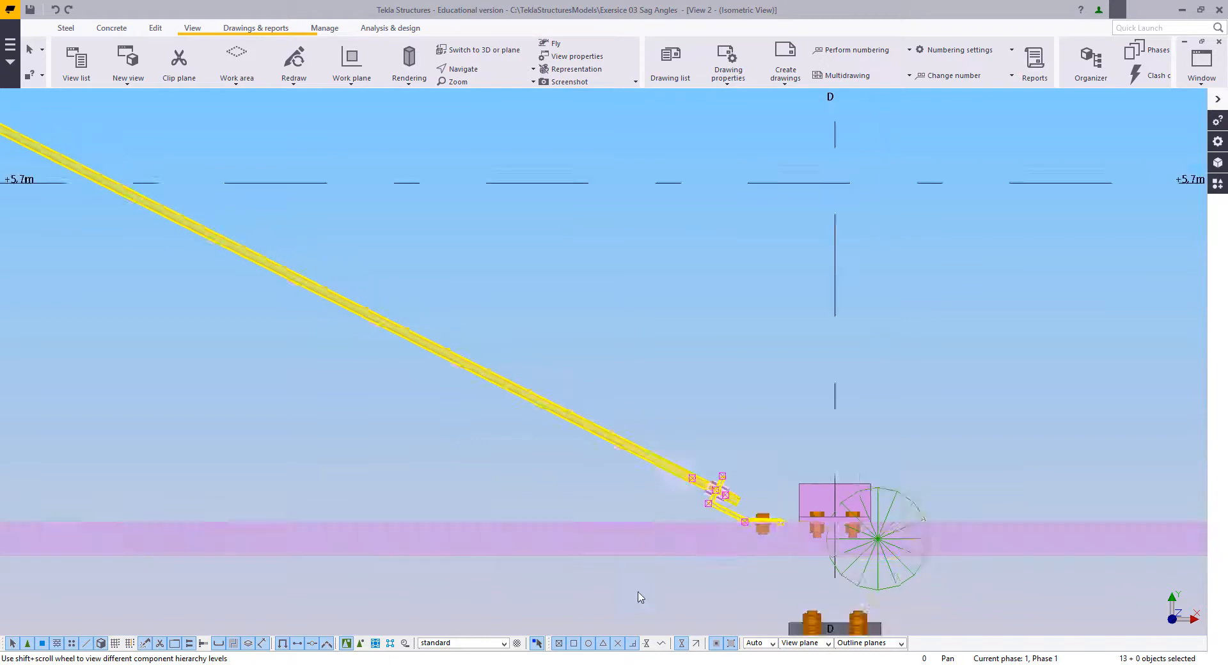
# Step: Extend the selection to the whole line of vertical sag rods and joints midway between grids C and D
pyautogui.scroll(-10, 206, 426)
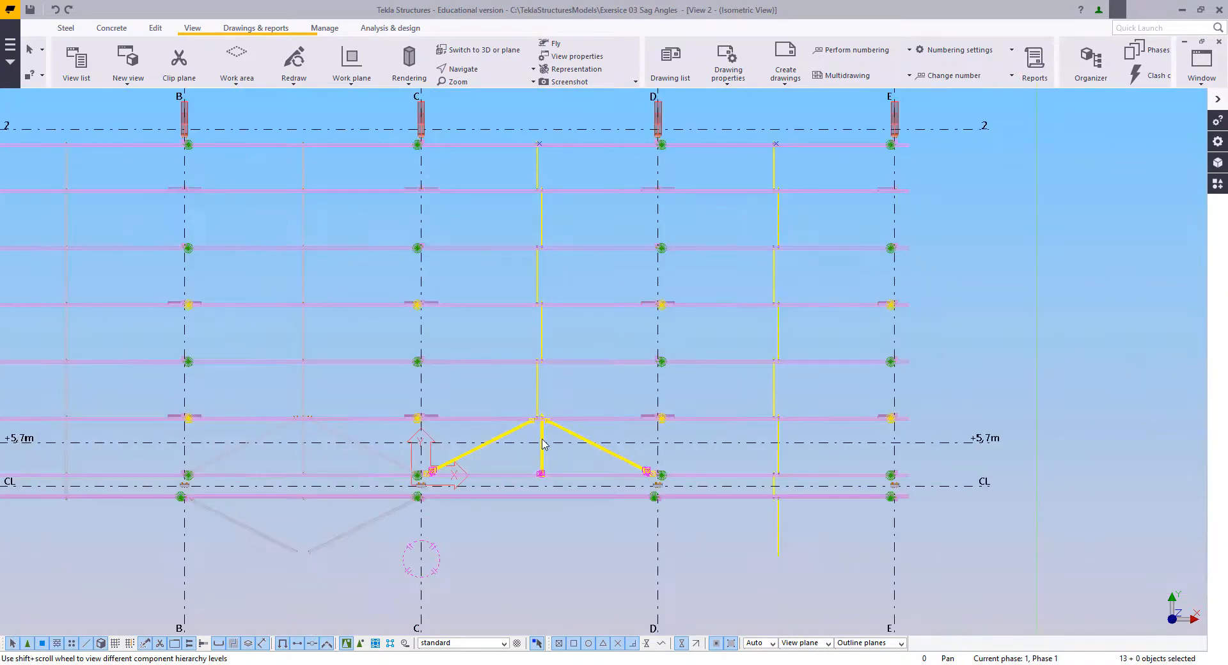
pyautogui.moveTo(533, 233); pyautogui.dragTo(557, 257, button='middle')
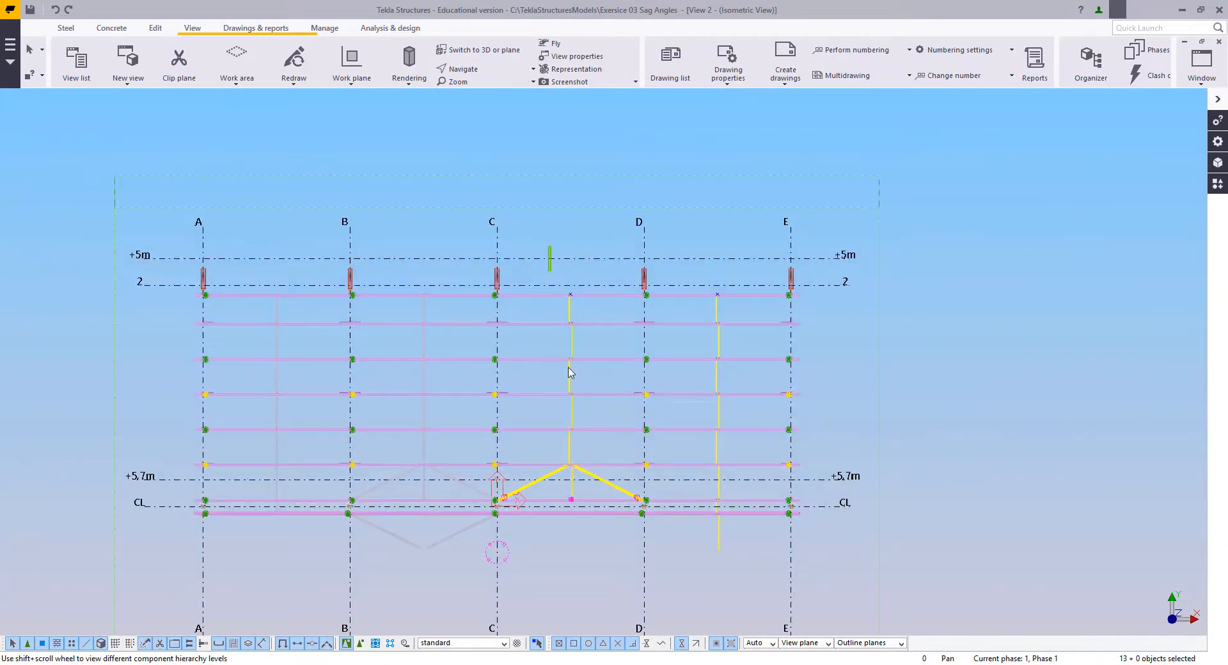
pyautogui.keyDown('shift'); pyautogui.moveTo(548, 246); pyautogui.dragTo(594, 554); pyautogui.keyUp('shift')
pyautogui.scroll(5, 594, 554)
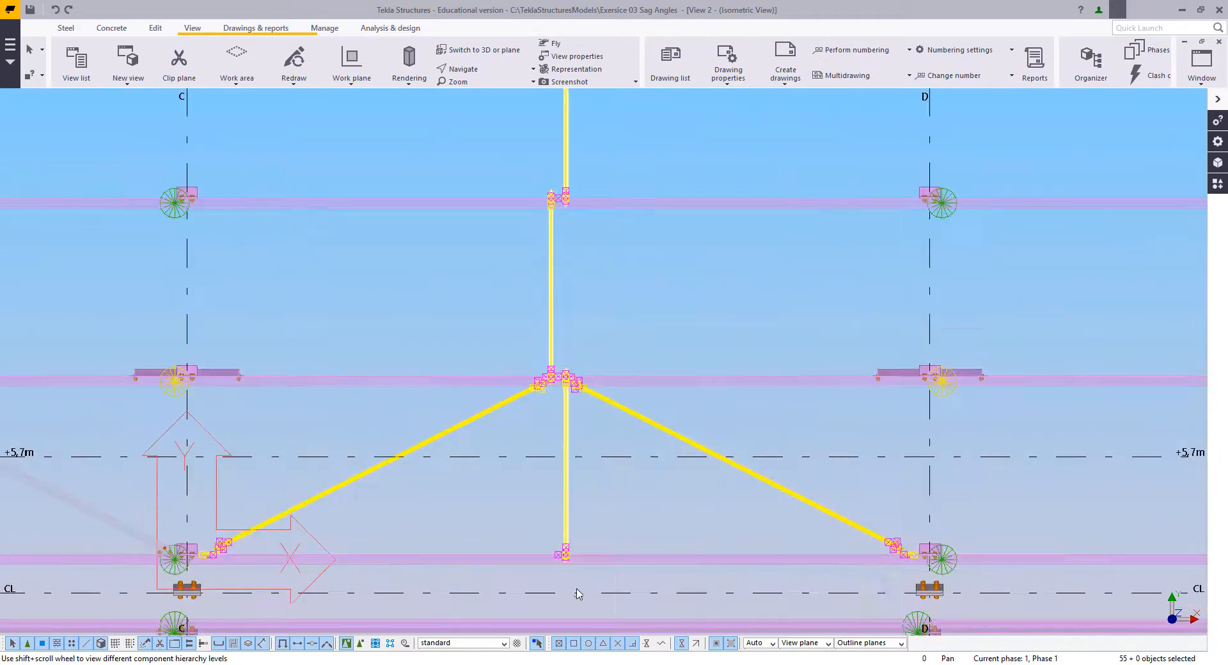
# Step: Inspect the selected rods, nuts and cleats at every purlin along the sag rod line between grids C and D
pyautogui.scroll(7, 566, 579)
pyautogui.scroll(-4, 551, 551)
pyautogui.moveTo(538, 124); pyautogui.dragTo(553, 330, button='middle')
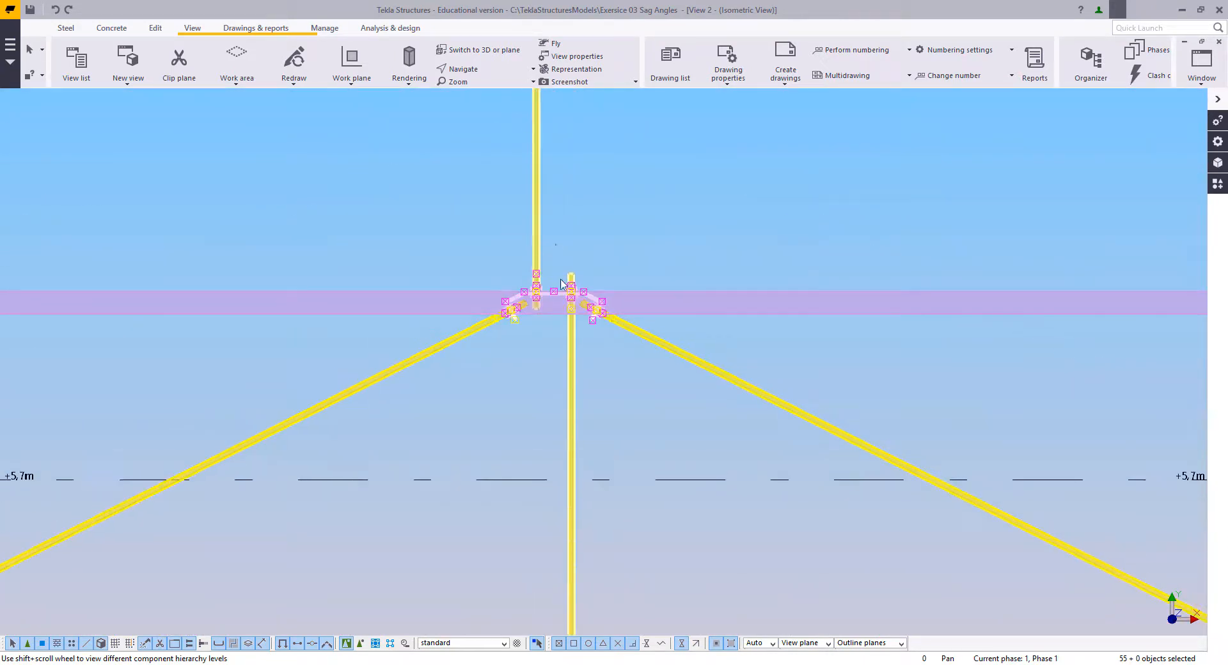
pyautogui.moveTo(557, 245); pyautogui.dragTo(566, 646, button='middle')
pyautogui.moveTo(566, 352); pyautogui.dragTo(558, 640, button='middle')
pyautogui.moveTo(644, 339); pyautogui.dragTo(646, 583, button='middle')
pyautogui.moveTo(601, 115); pyautogui.dragTo(635, 362, button='middle')
pyautogui.scroll(-3, 617, 410)
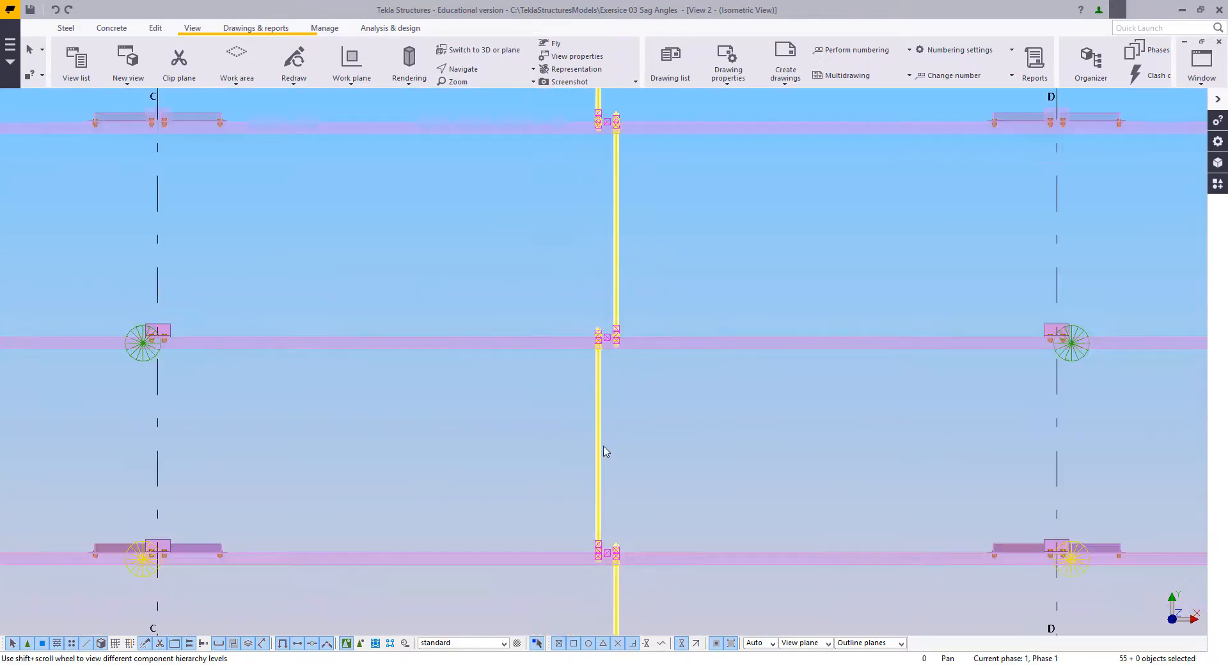
pyautogui.scroll(-8, 603, 449)
pyautogui.moveTo(604, 528); pyautogui.dragTo(565, 504, button='middle')
pyautogui.scroll(3, 606, 373)
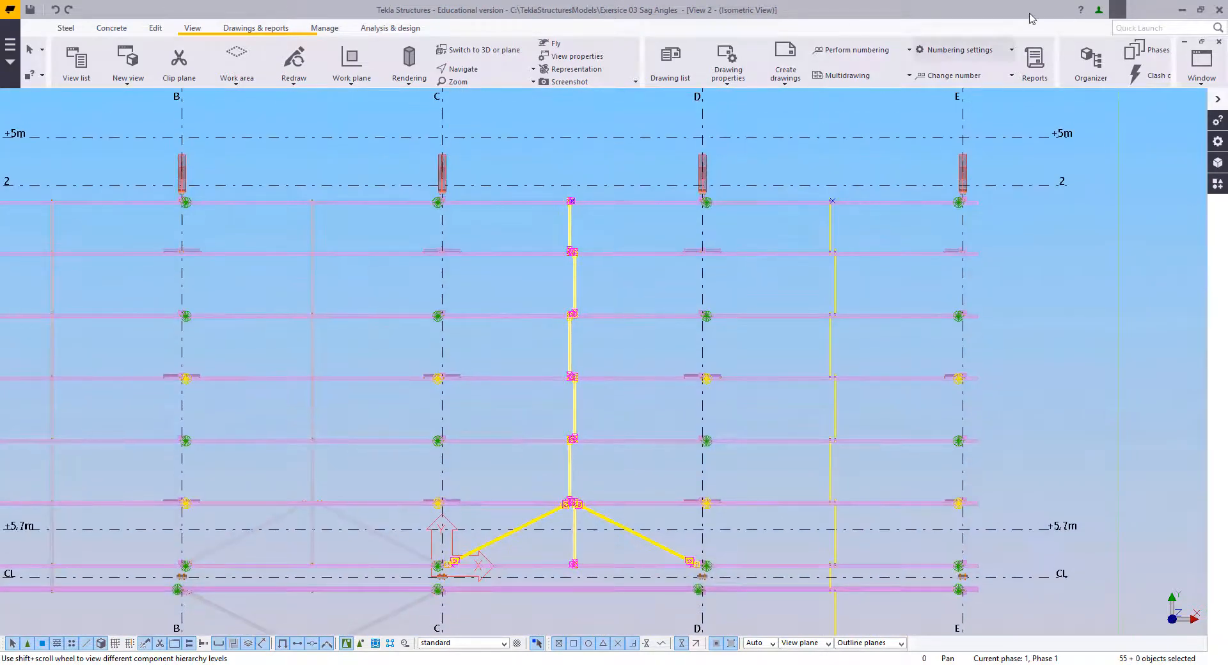
# Step: Switch to the View 1 isometric view and set the work plane parallel to its view plane
pyautogui.click(1201, 63)
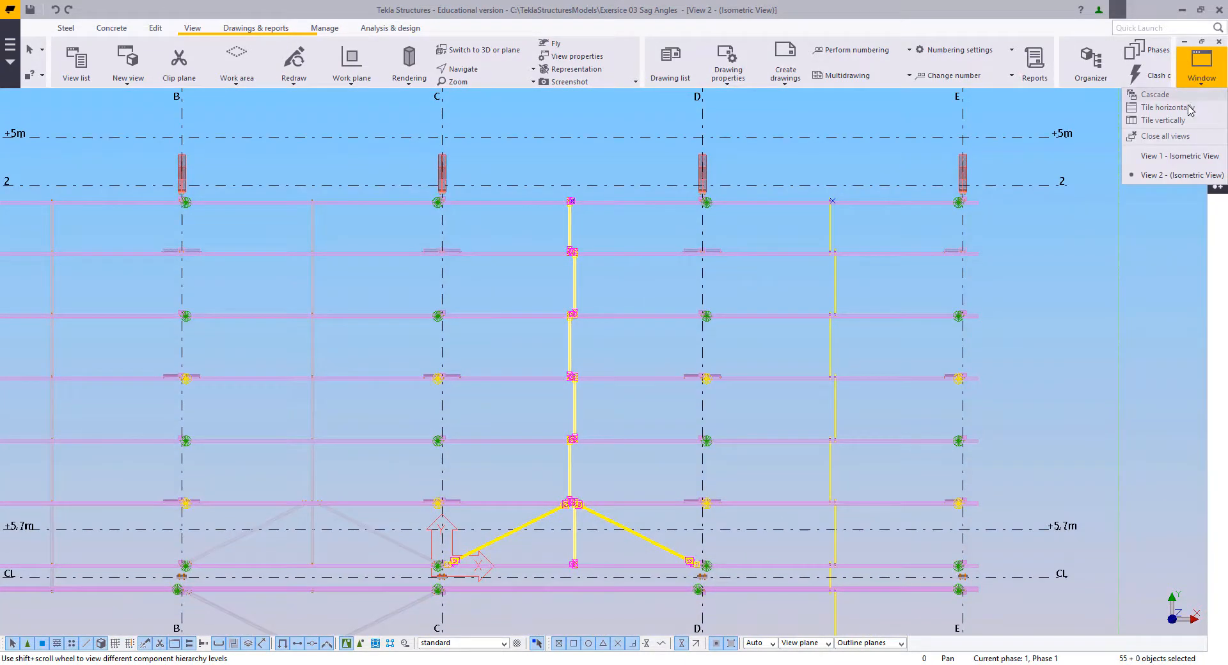
pyautogui.click(1169, 157)
pyautogui.scroll(-3, 639, 320)
pyautogui.scroll(2, 659, 343)
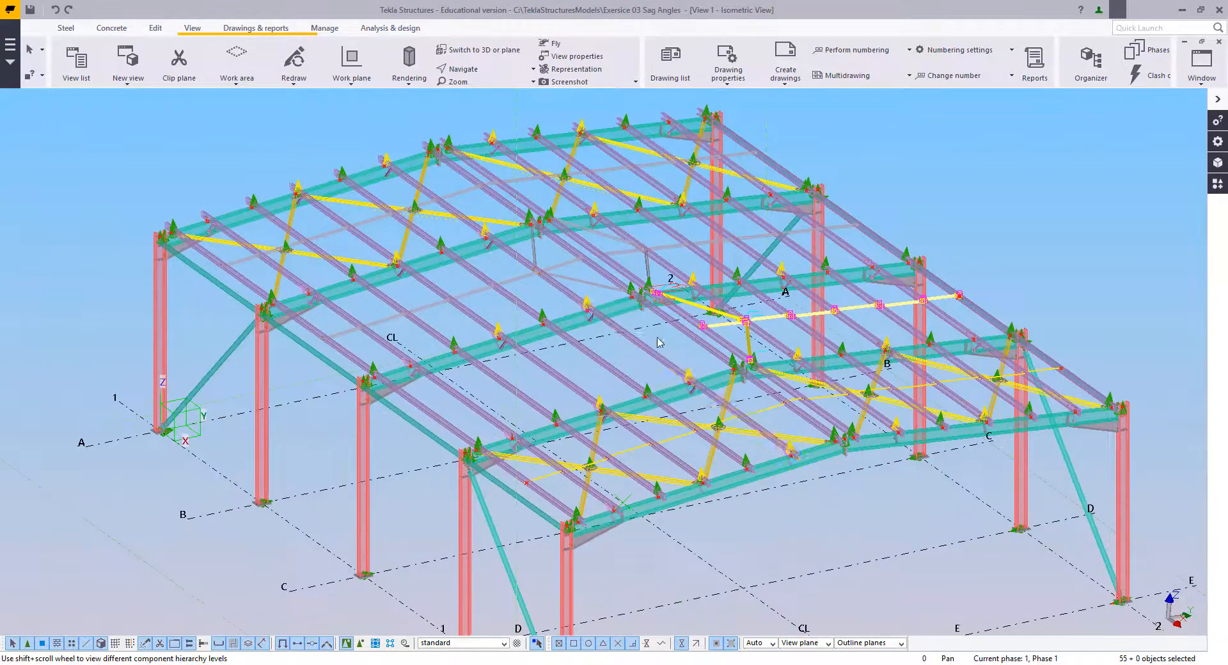
pyautogui.moveTo(659, 343); pyautogui.dragTo(596, 283, button='middle')
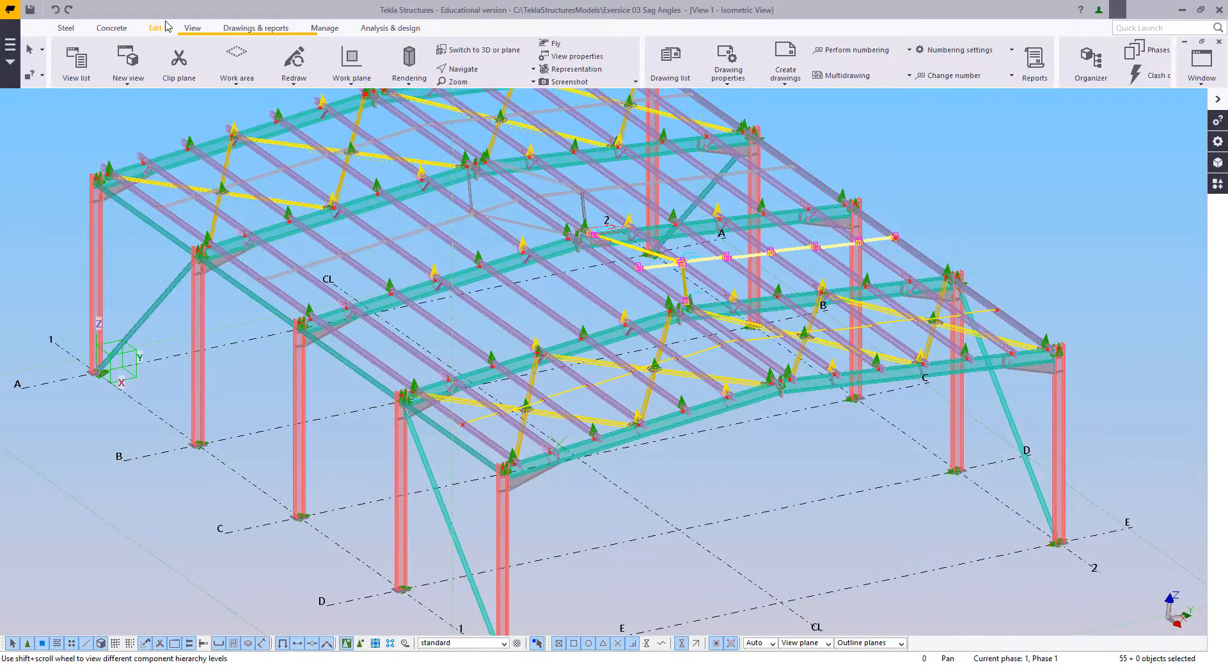
pyautogui.click(351, 64)
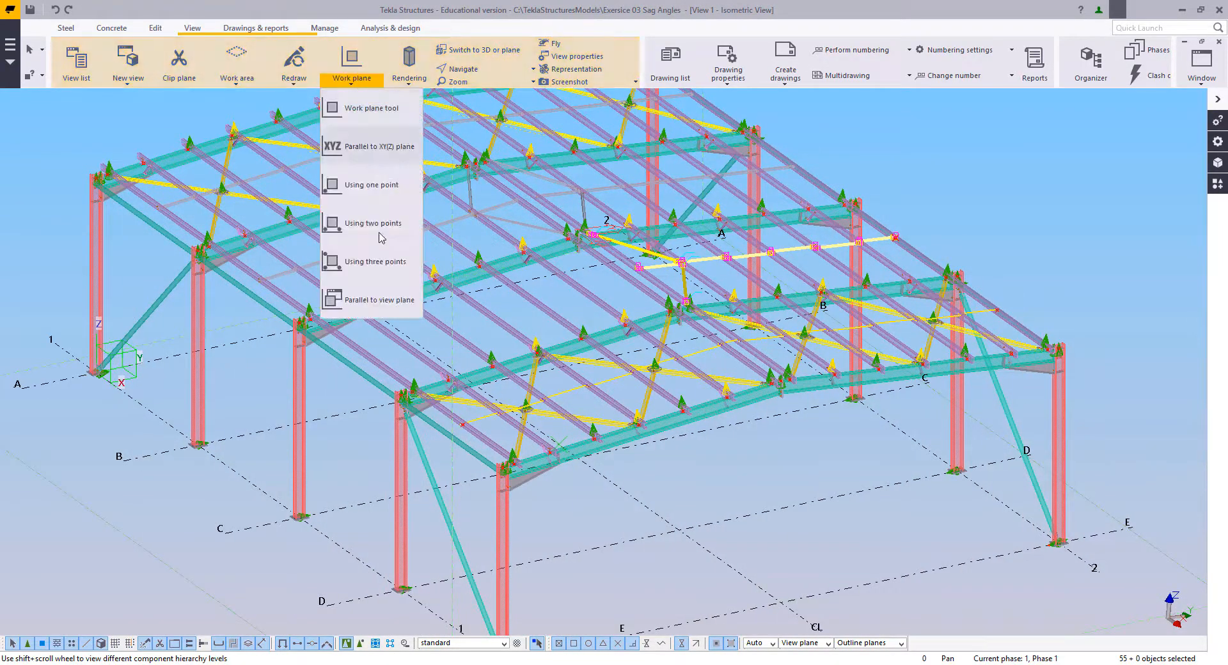
pyautogui.click(371, 296)
pyautogui.rightClick(781, 442)
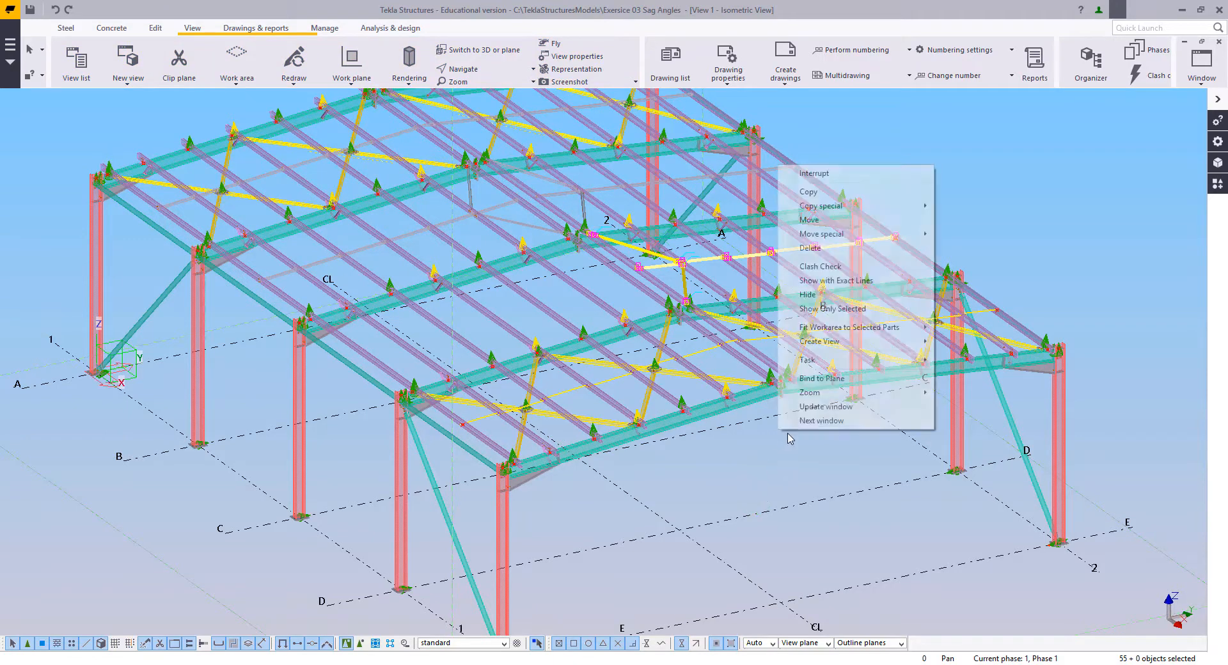
pyautogui.click(835, 167)
# Step: Mirror-copy the selected sag rods across the building centreline with X0 15000, Y0 7500 and angle 0
pyautogui.rightClick(852, 131)
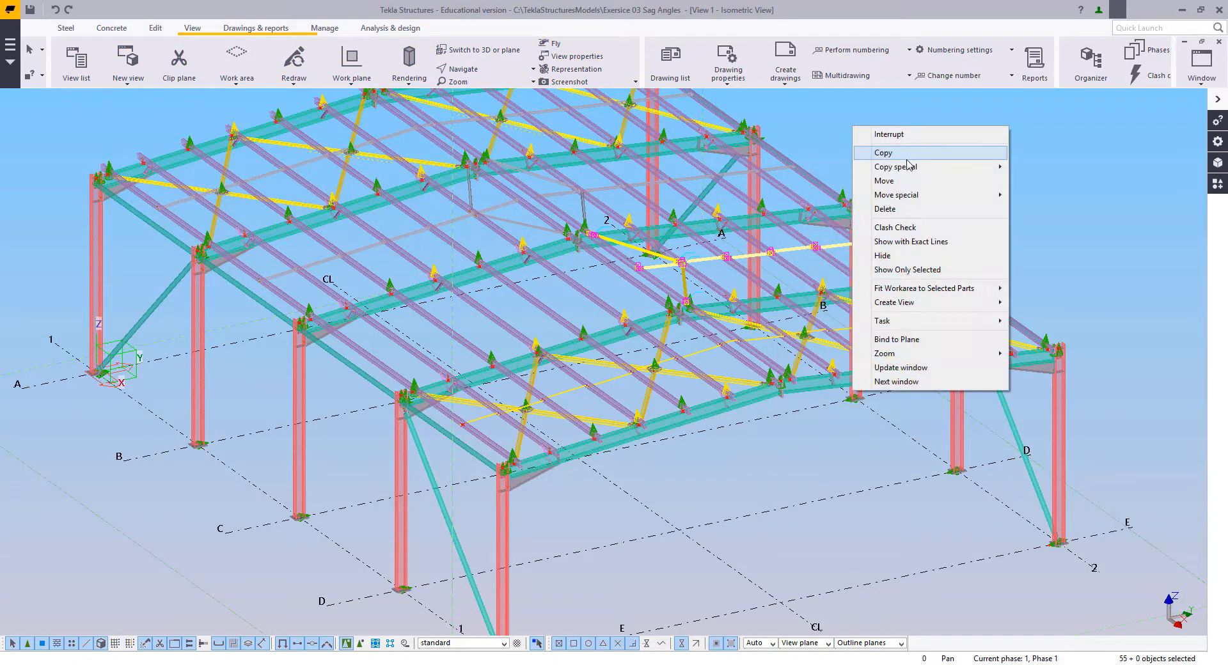
pyautogui.moveTo(921, 169)
pyautogui.click(1053, 196)
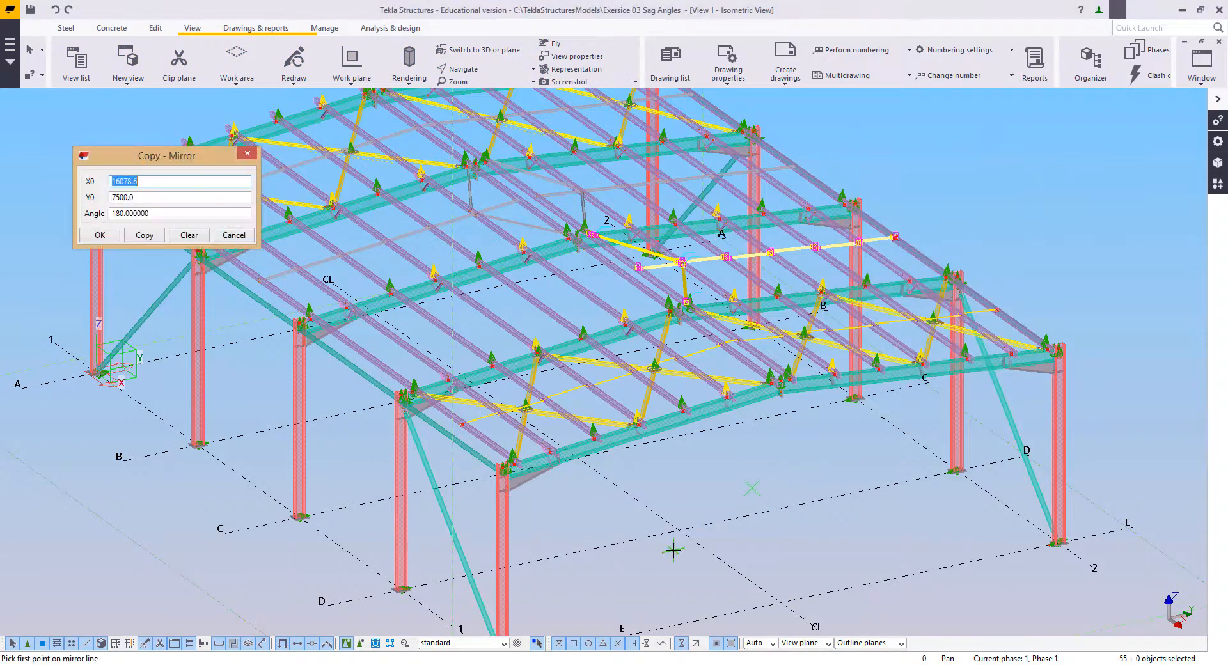
pyautogui.click(677, 529)
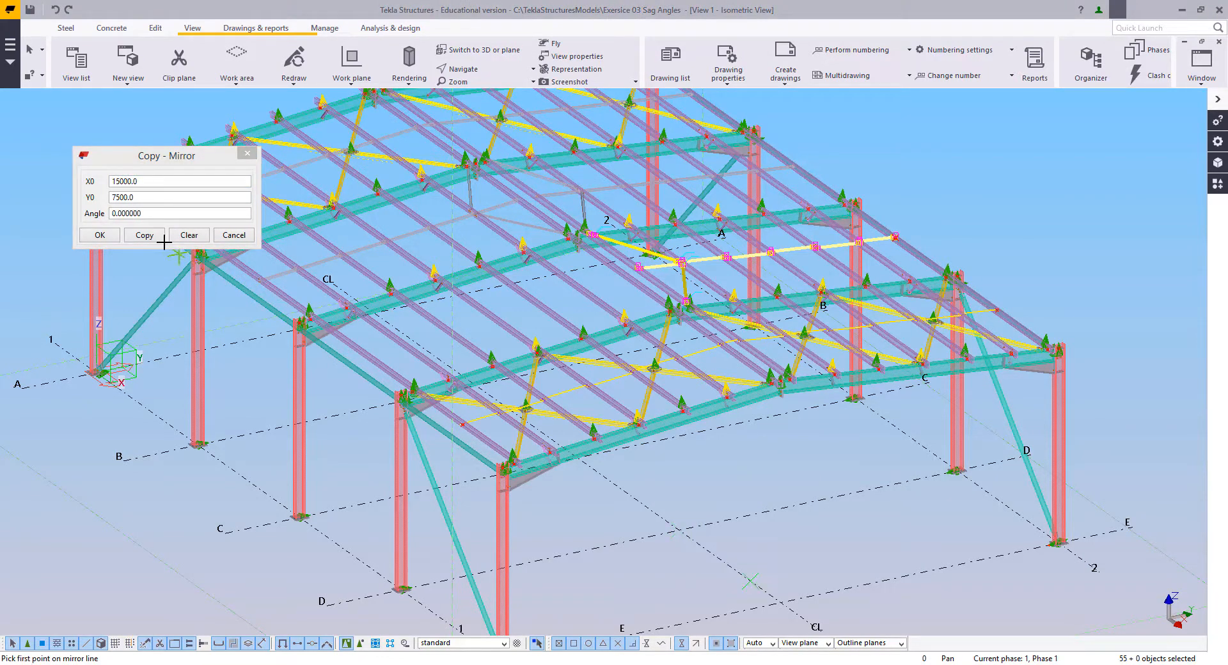
pyautogui.click(142, 235)
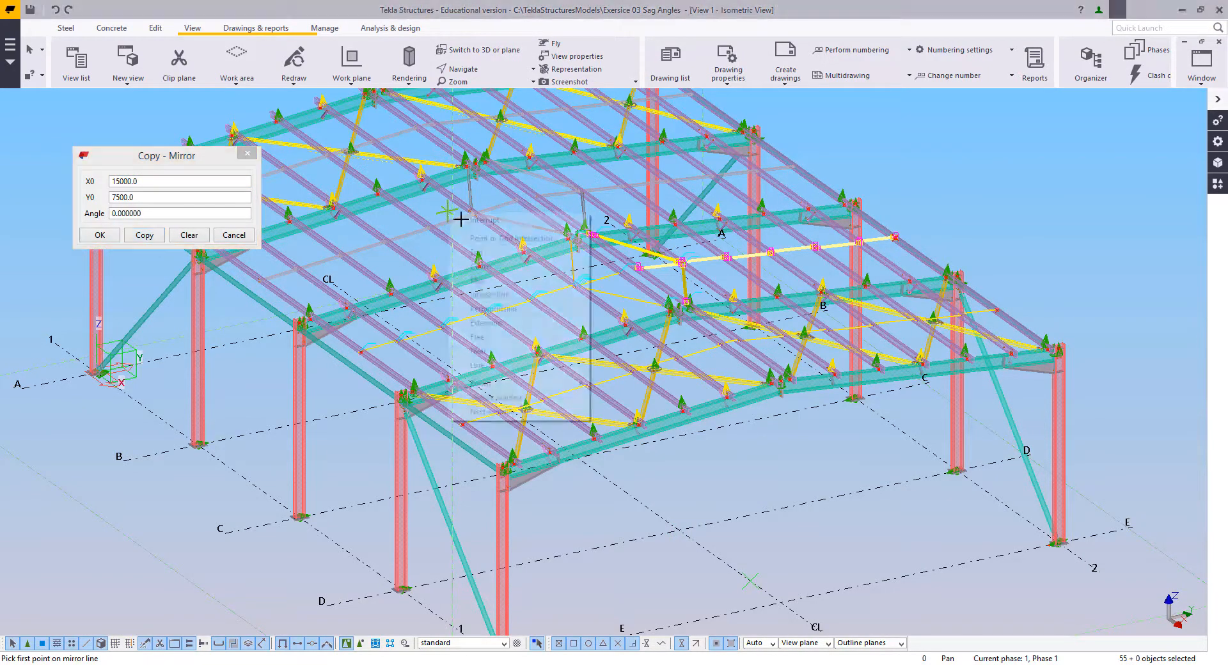
# Step: Examine the mirrored sag rods on the opposite roof slope, including the joints at the purlins and near the ridge
pyautogui.scroll(10, 306, 332)
pyautogui.scroll(-5, 307, 333)
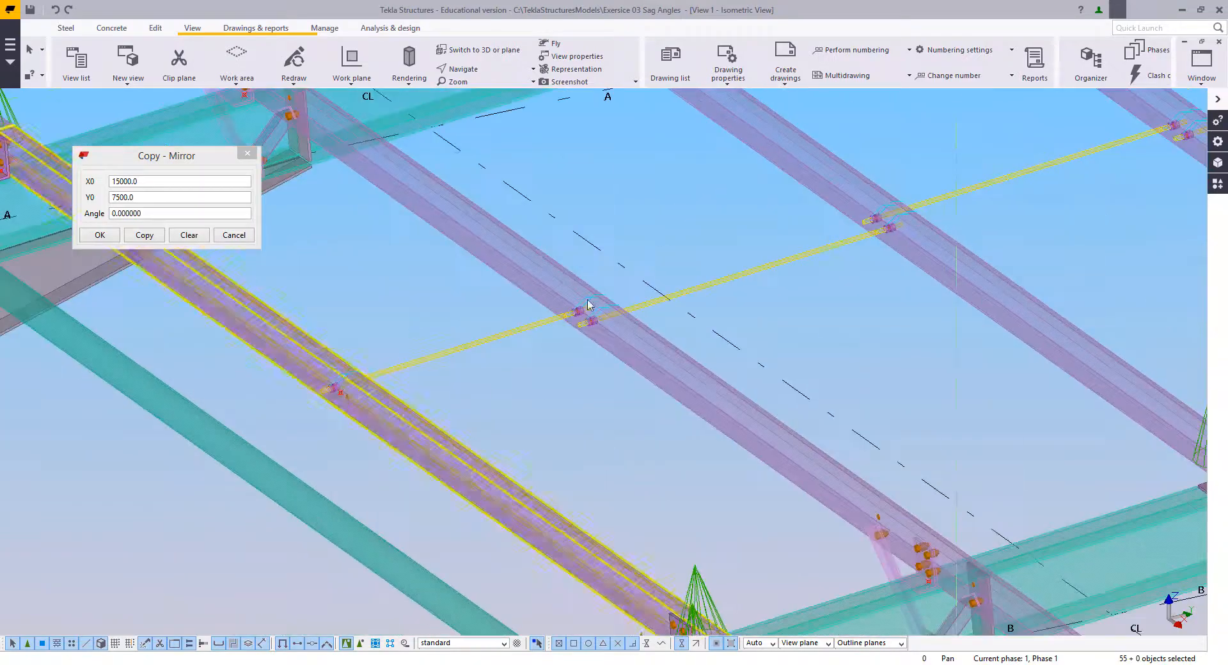
pyautogui.scroll(10, 649, 296)
pyautogui.scroll(-5, 526, 374)
pyautogui.moveTo(526, 374); pyautogui.dragTo(416, 424, button='middle')
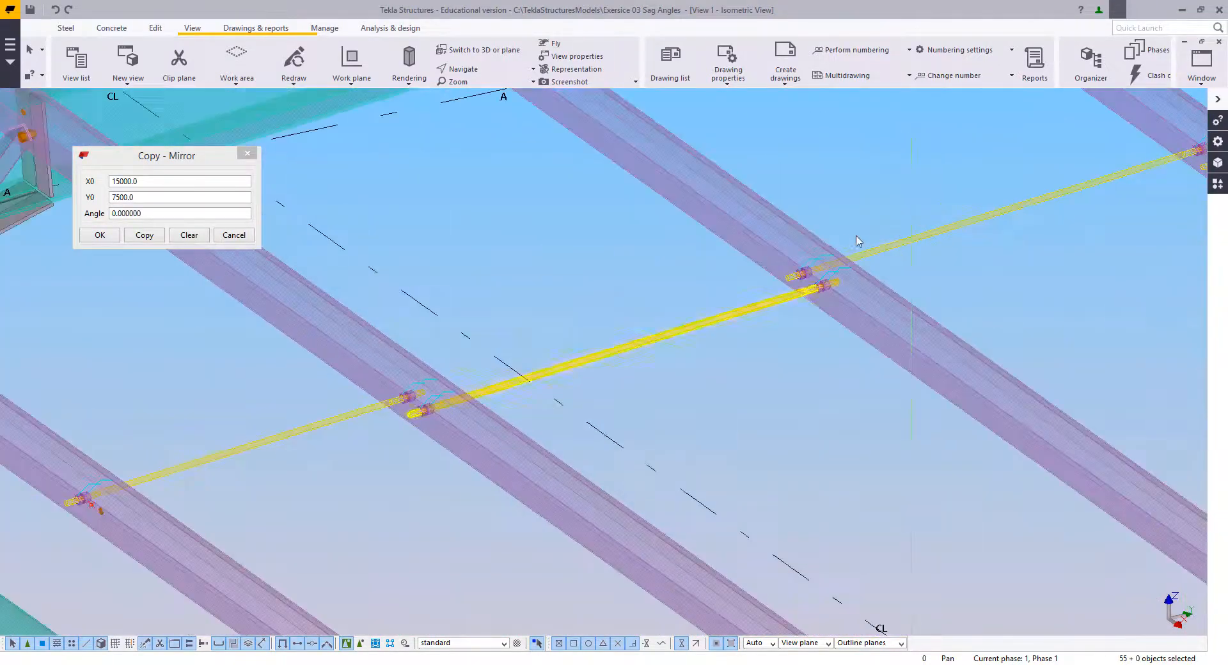
pyautogui.moveTo(1173, 178); pyautogui.dragTo(439, 493, button='middle')
pyautogui.moveTo(1022, 306); pyautogui.dragTo(391, 554, button='middle')
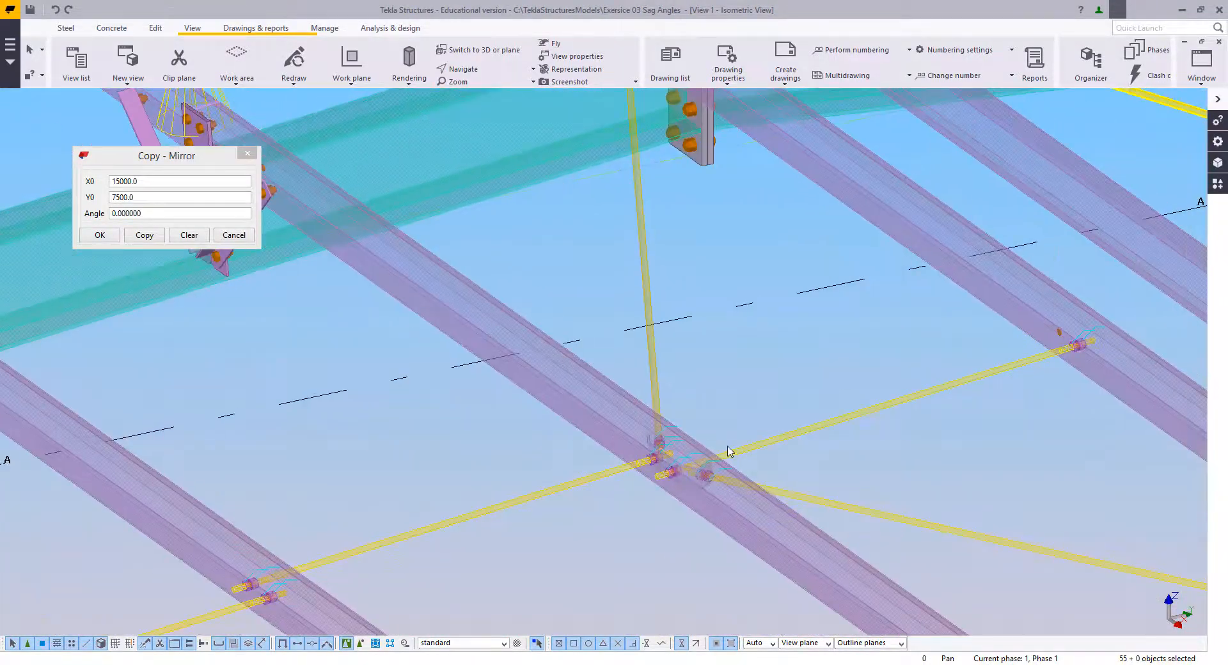
pyautogui.scroll(3, 726, 452)
pyautogui.scroll(-4, 621, 441)
pyautogui.scroll(4, 599, 198)
pyautogui.scroll(4, 592, 221)
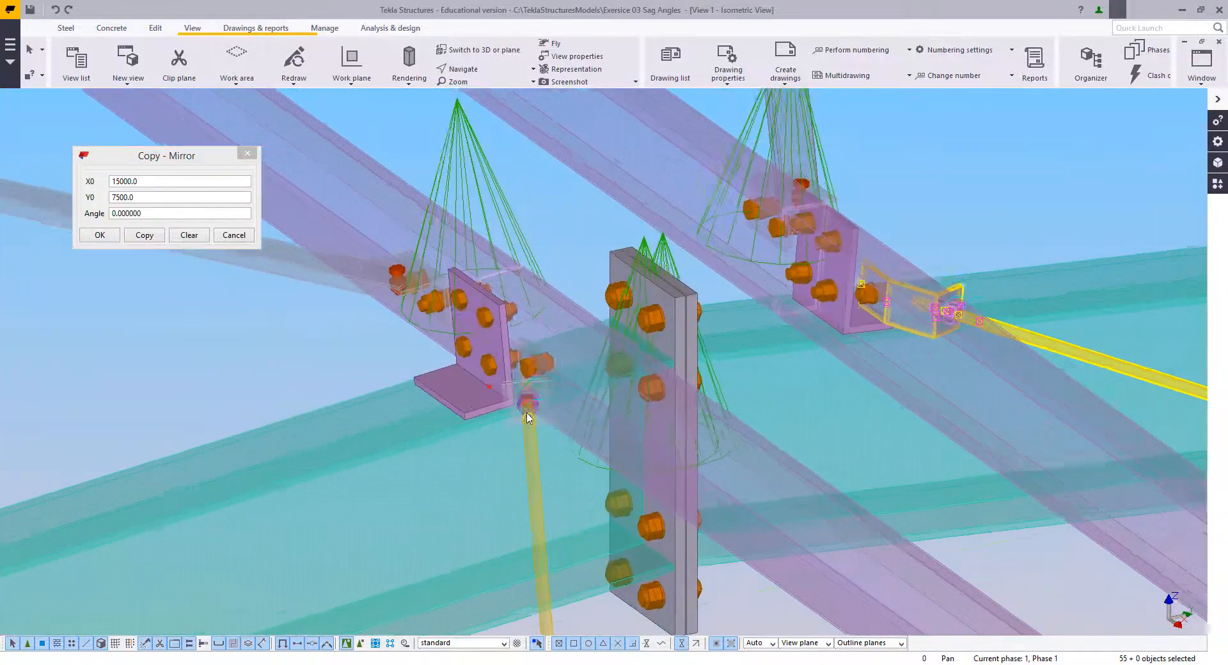
# Step: Check the mirrored sag rod joints around the rafter connections, end the mirror copy and close its dialog
pyautogui.scroll(-4, 589, 392)
pyautogui.moveTo(617, 419); pyautogui.dragTo(348, 64, button='middle')
pyautogui.moveTo(570, 408); pyautogui.dragTo(388, 224, button='middle')
pyautogui.scroll(4, 998, 473)
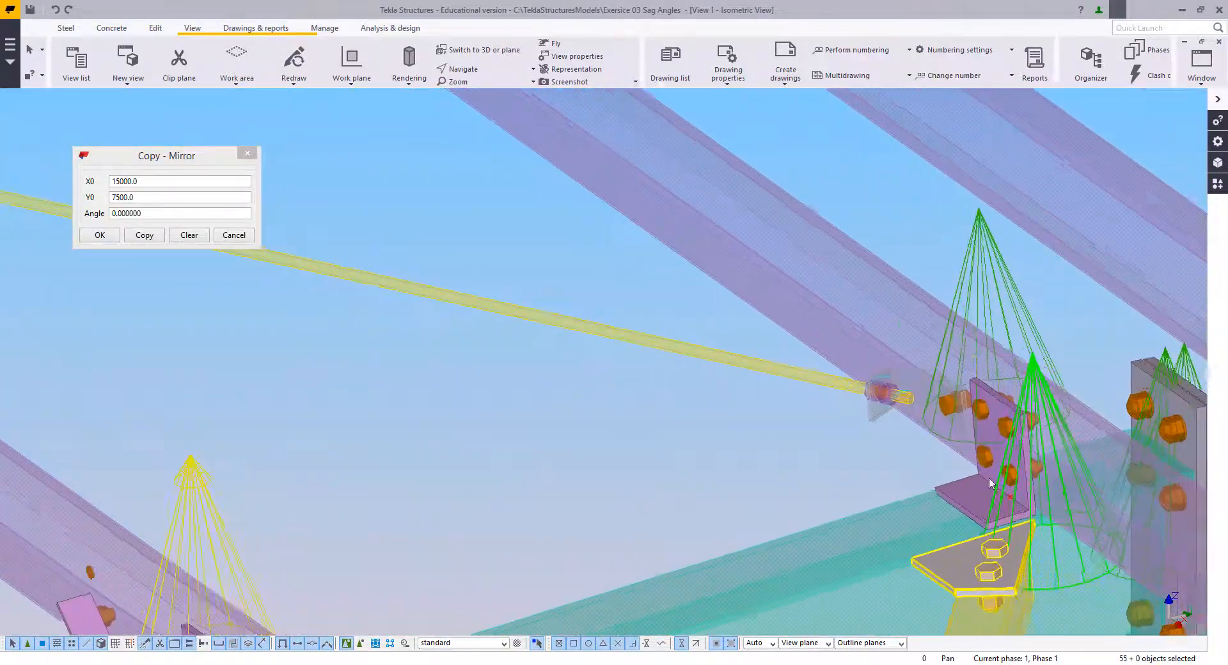
pyautogui.scroll(-6, 907, 431)
pyautogui.rightClick(711, 338)
pyautogui.click(711, 336)
pyautogui.click(657, 342)
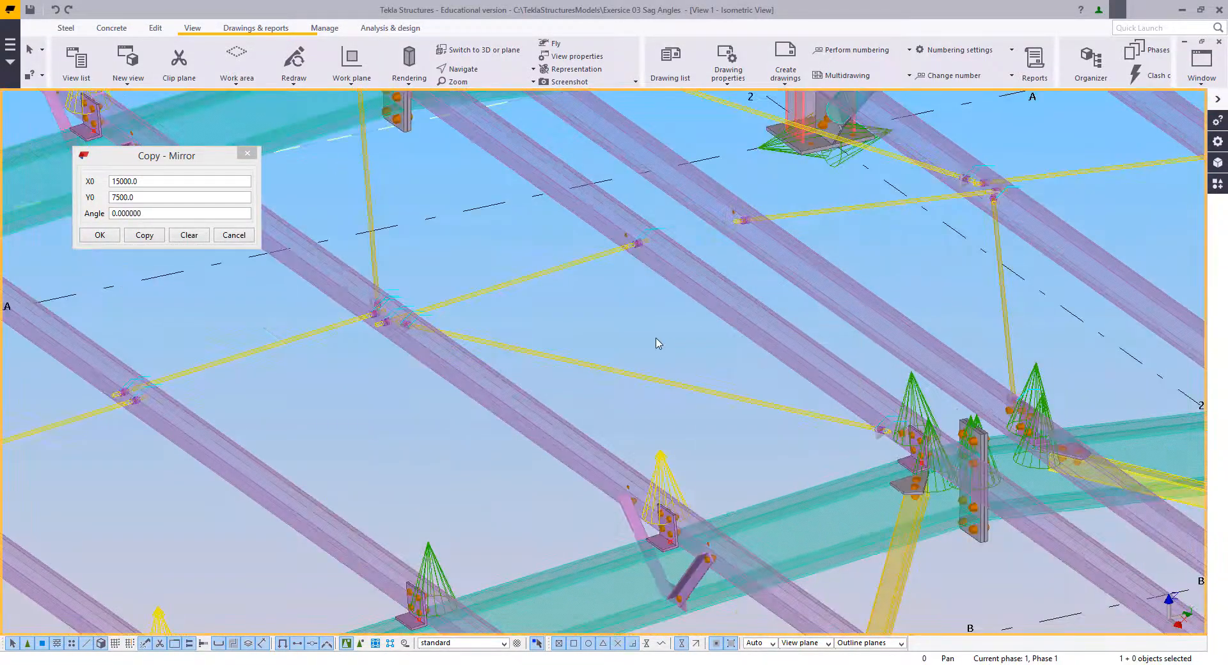
pyautogui.scroll(-6, 652, 364)
pyautogui.click(246, 154)
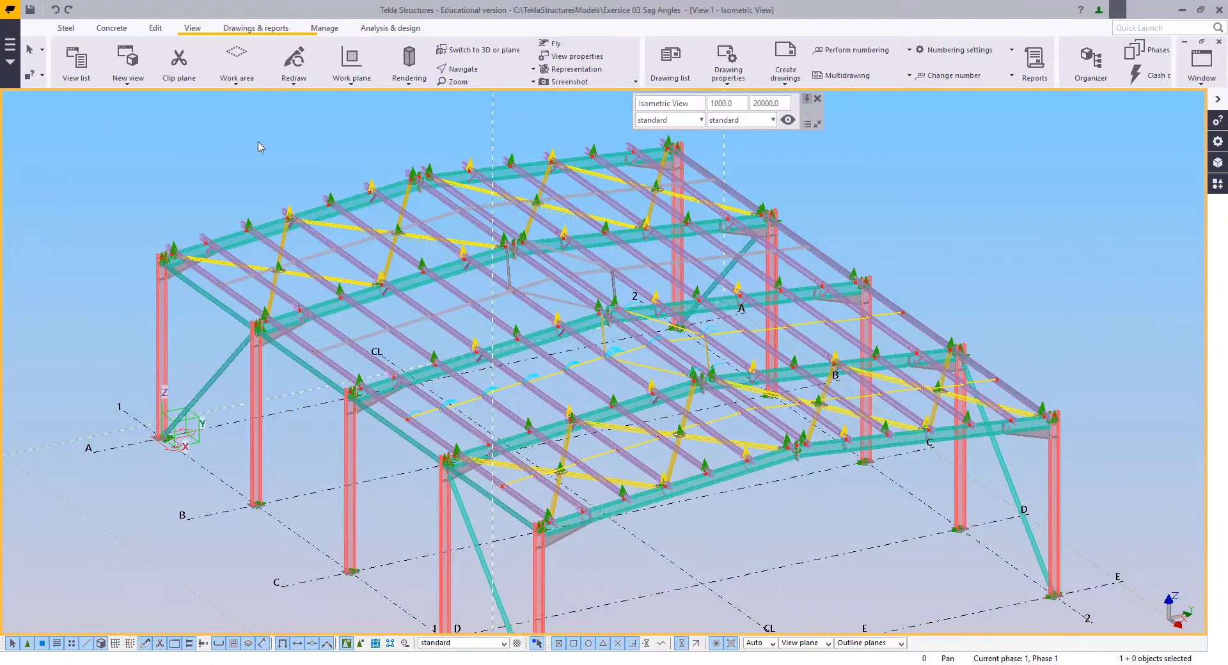
# Step: Number the modified objects in the model
pyautogui.keyDown('ctrl'); pyautogui.moveTo(383, 304); pyautogui.dragTo(438, 301, button='middle'); pyautogui.keyUp('ctrl')
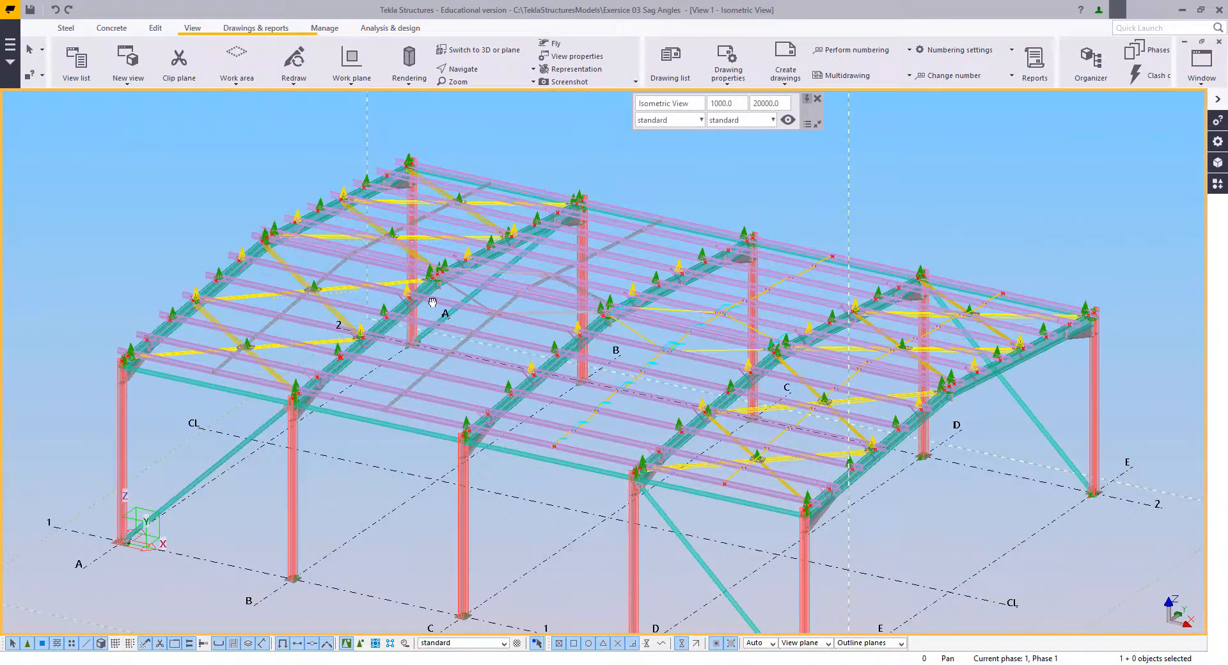
pyautogui.rightClick(707, 179)
pyautogui.click(745, 251)
pyautogui.scroll(-2, 542, 203)
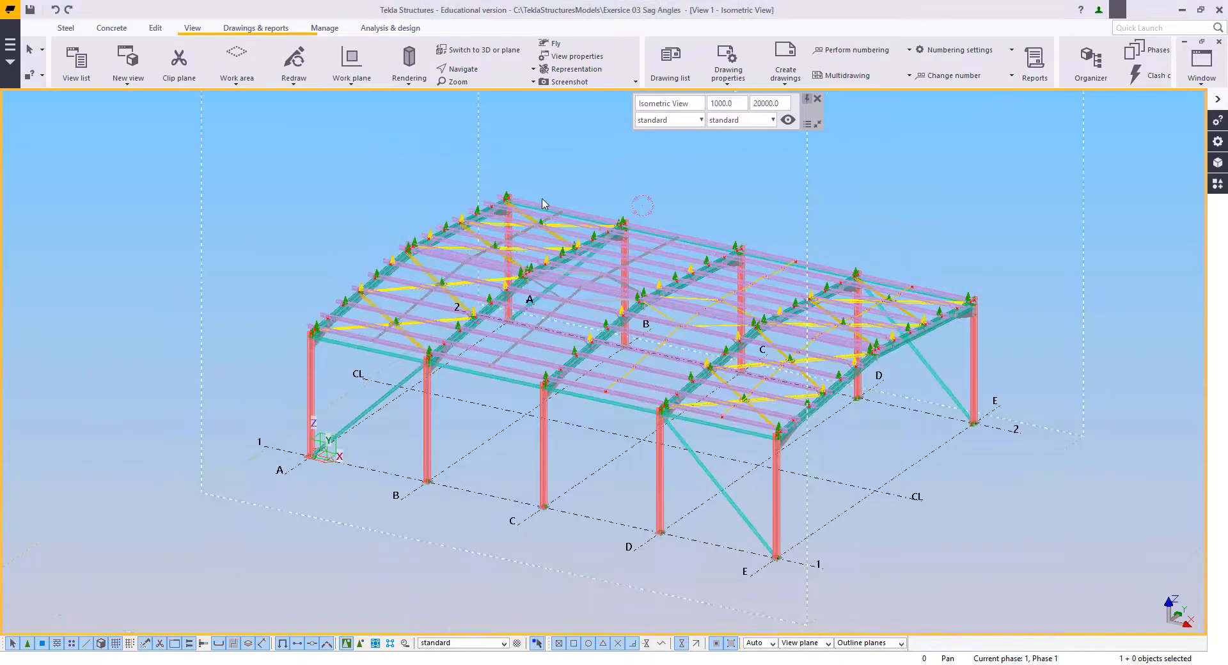
pyautogui.click(254, 32)
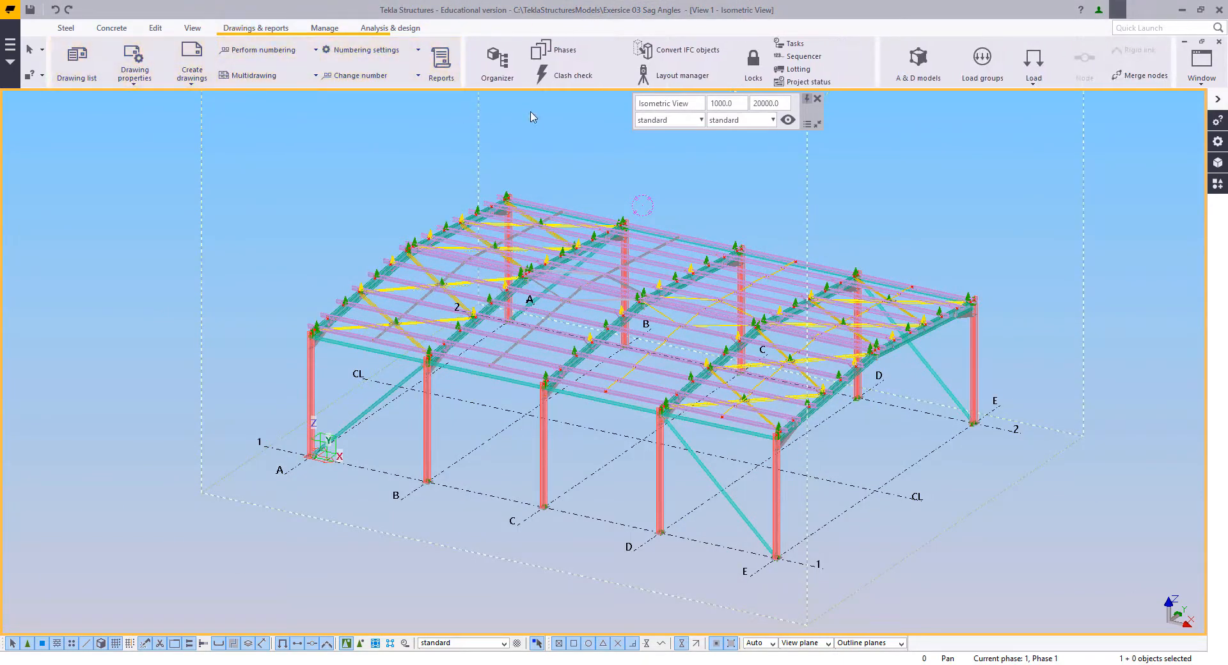
pyautogui.click(252, 51)
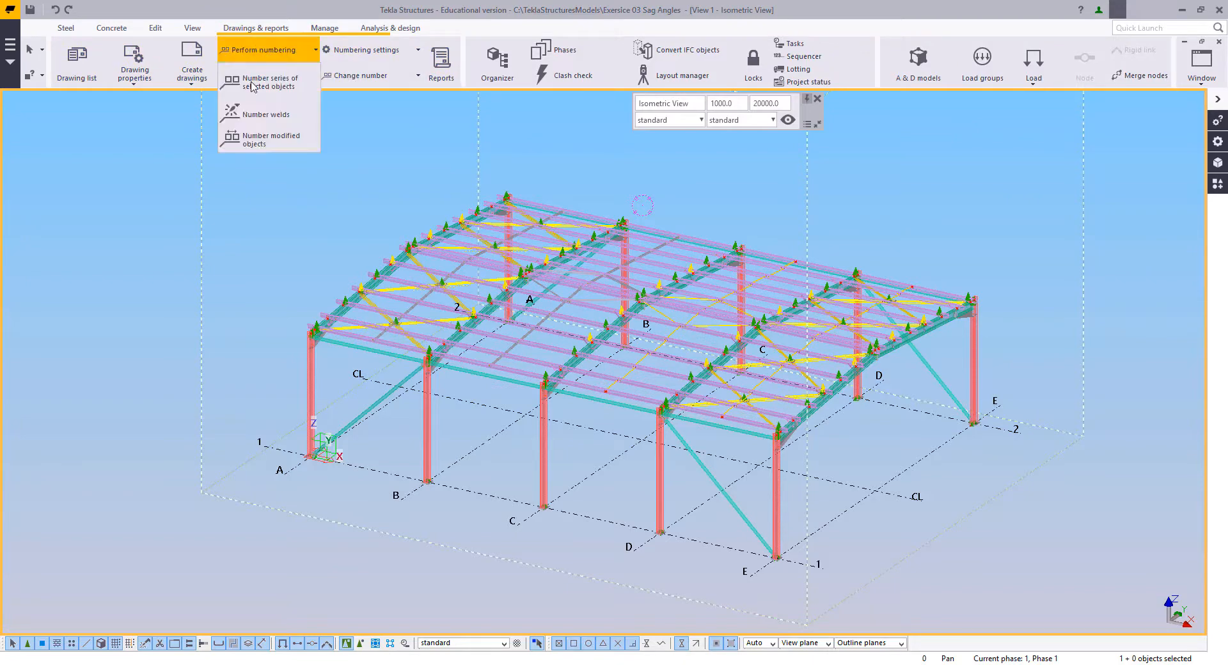
pyautogui.click(249, 140)
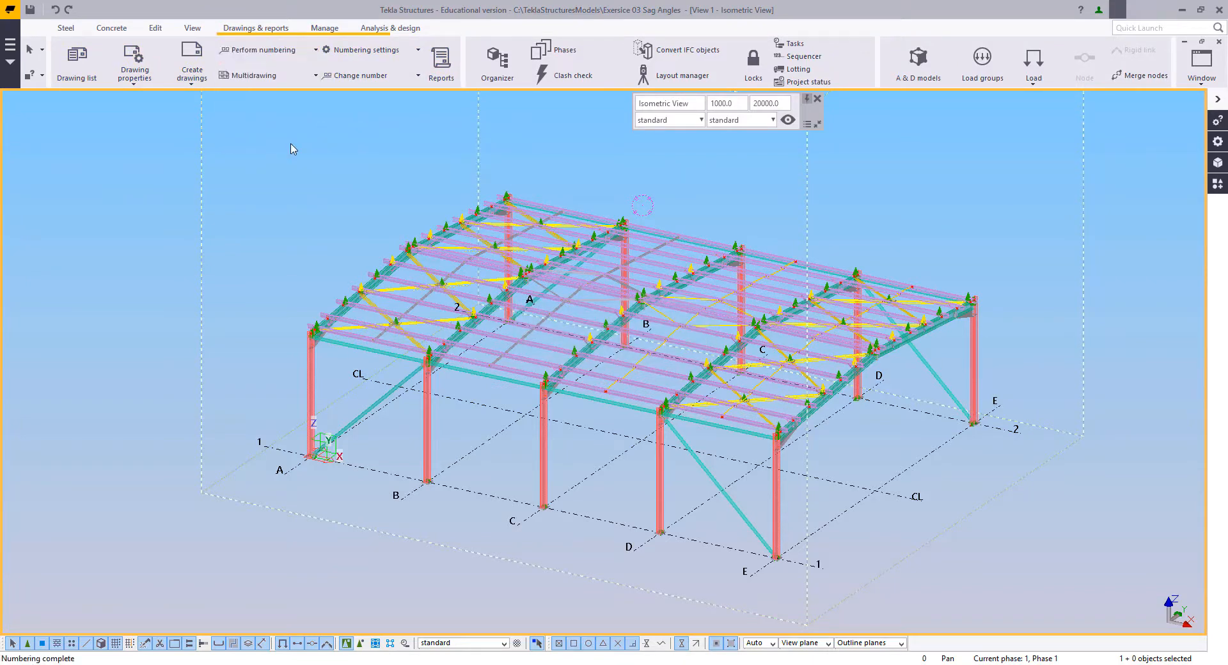
# Step: Search the components for "auto" and run the AutoDrawings wizard on the selected objects with Cheetah - B - landscape only
pyautogui.scroll(2, 612, 286)
pyautogui.moveTo(612, 287); pyautogui.dragTo(582, 269, button='middle')
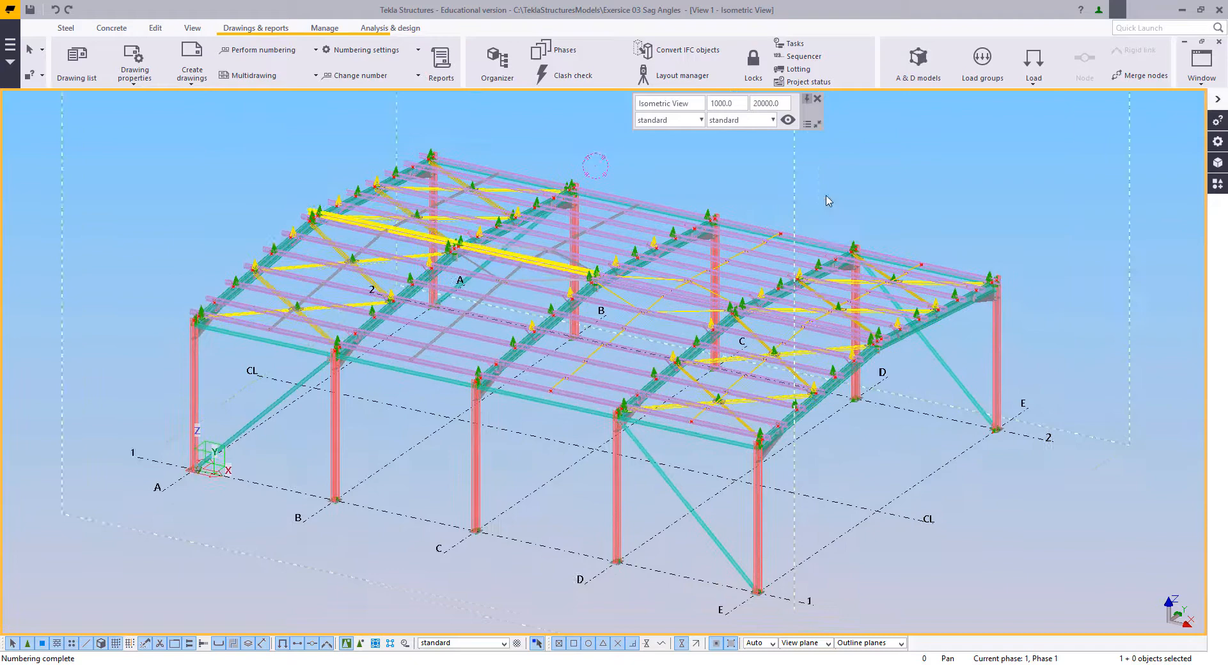
pyautogui.click(1217, 184)
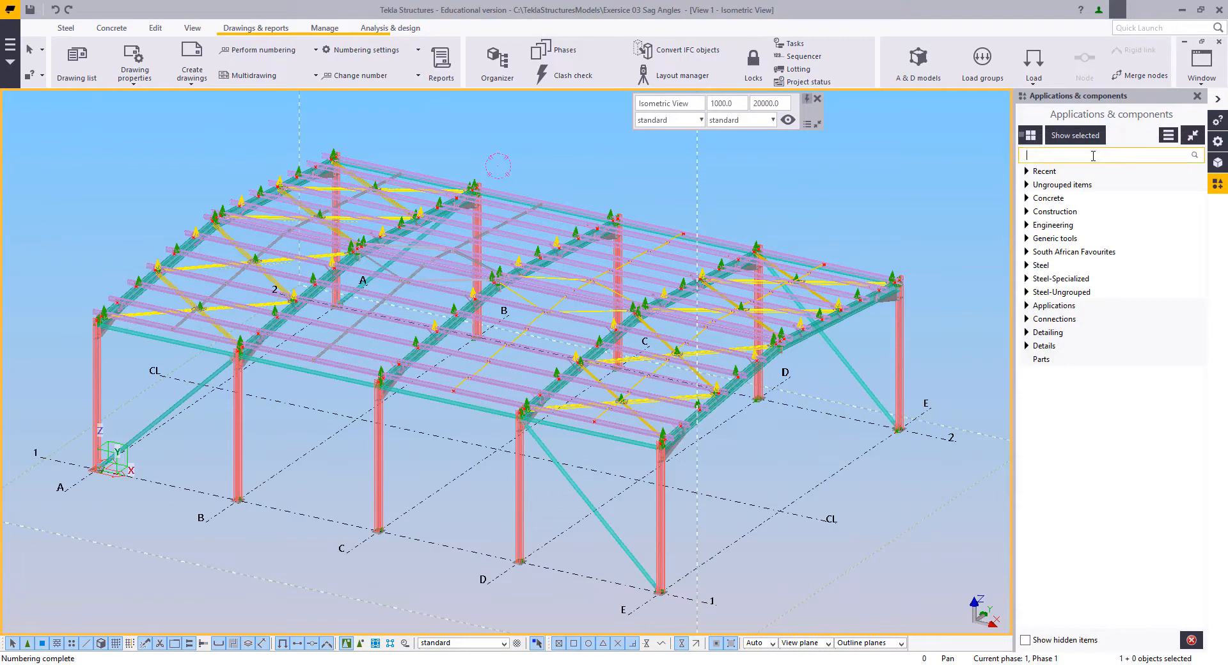
pyautogui.write('auto')
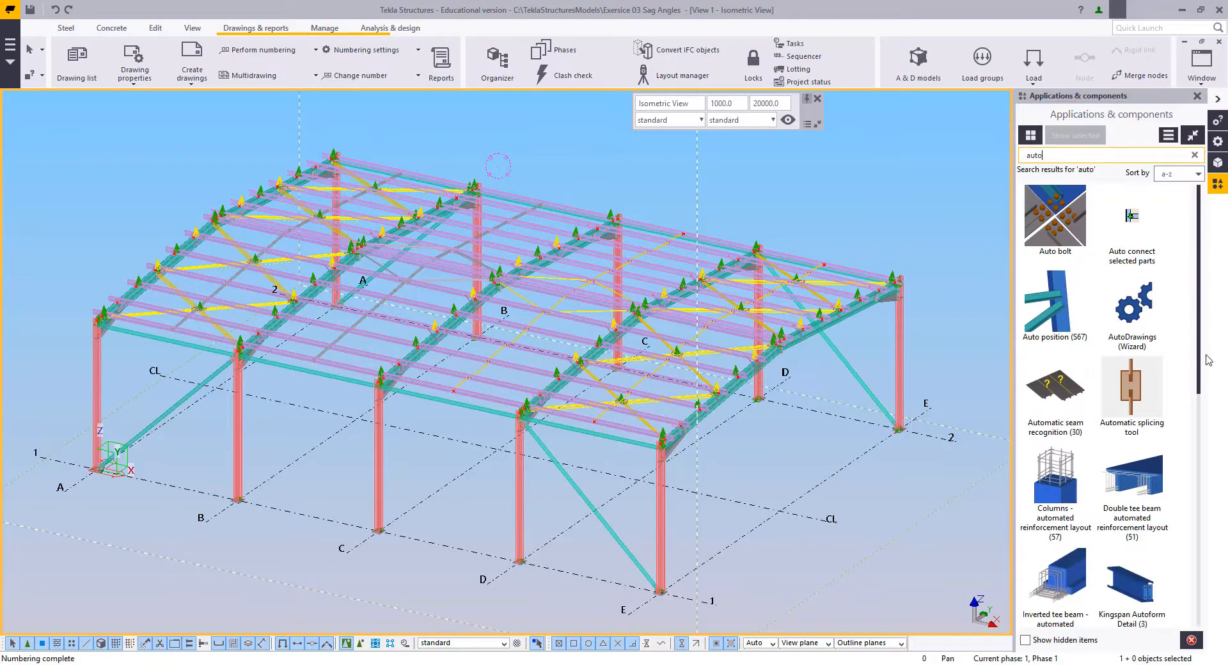
pyautogui.click(1145, 295)
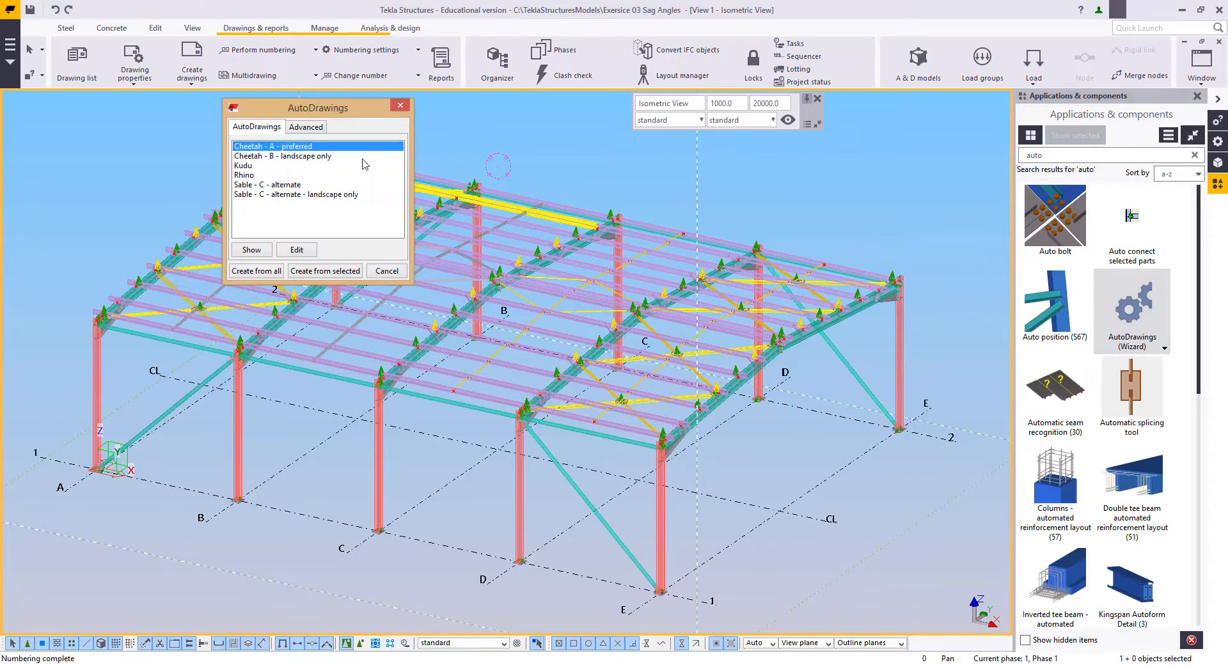
pyautogui.click(268, 157)
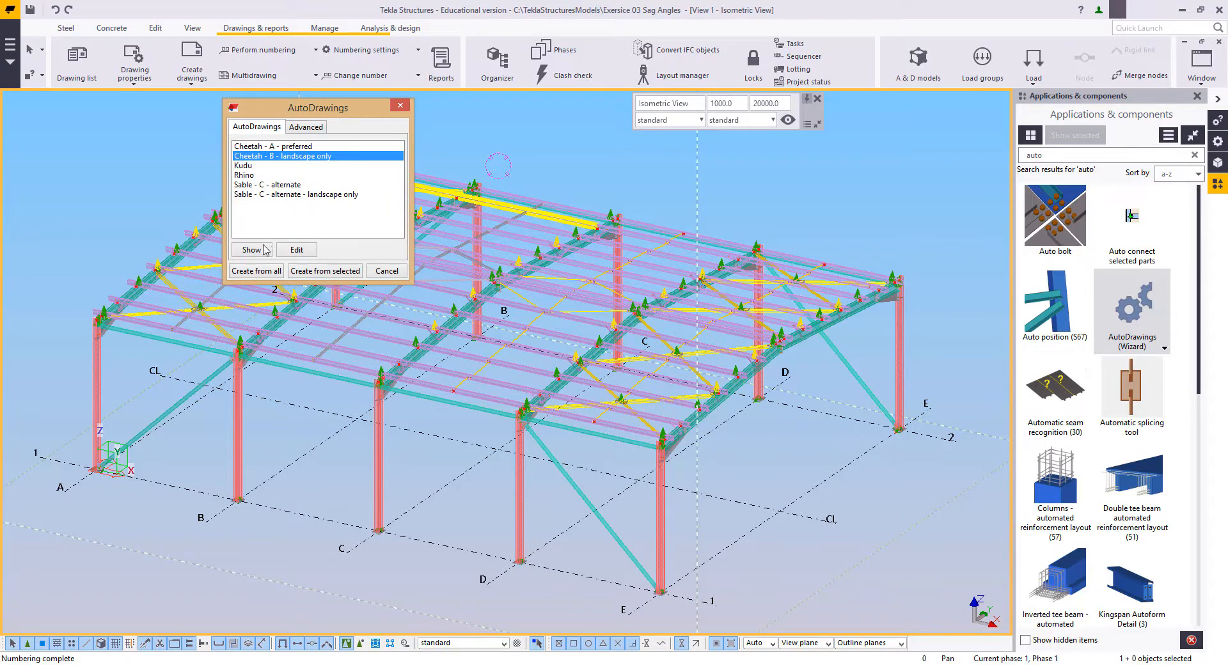
pyautogui.click(346, 273)
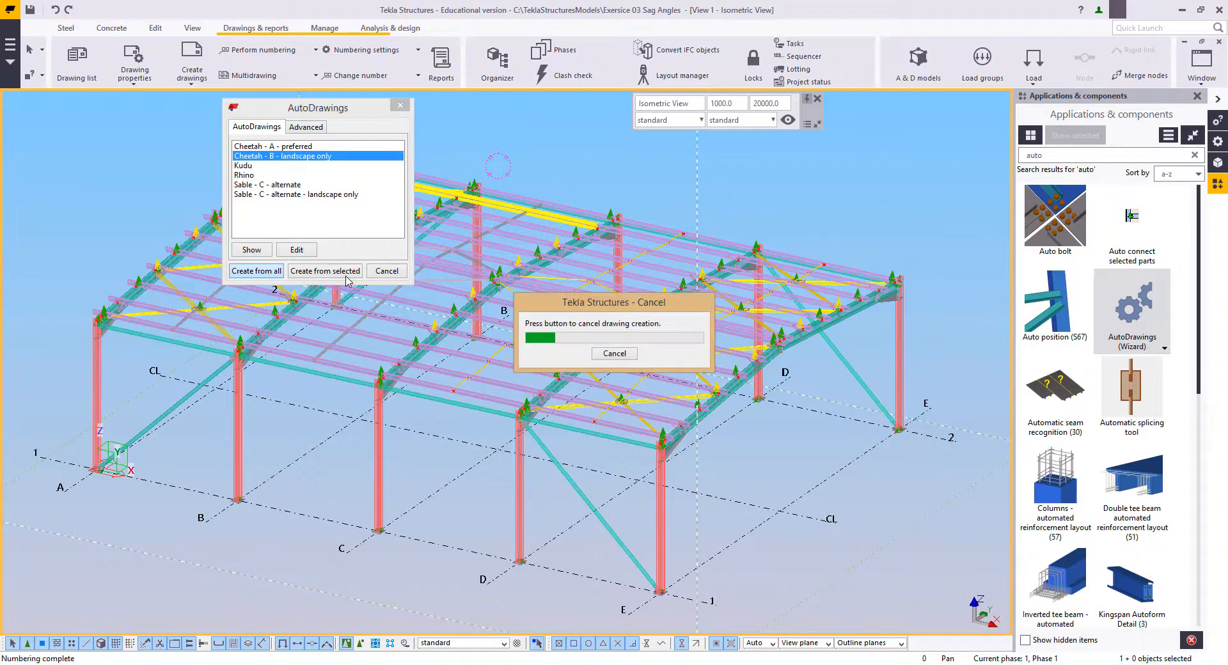
# Step: Pick a different roof member near the ridge for creating drawings with the AutoDrawings wizard
pyautogui.scroll(3, 563, 301)
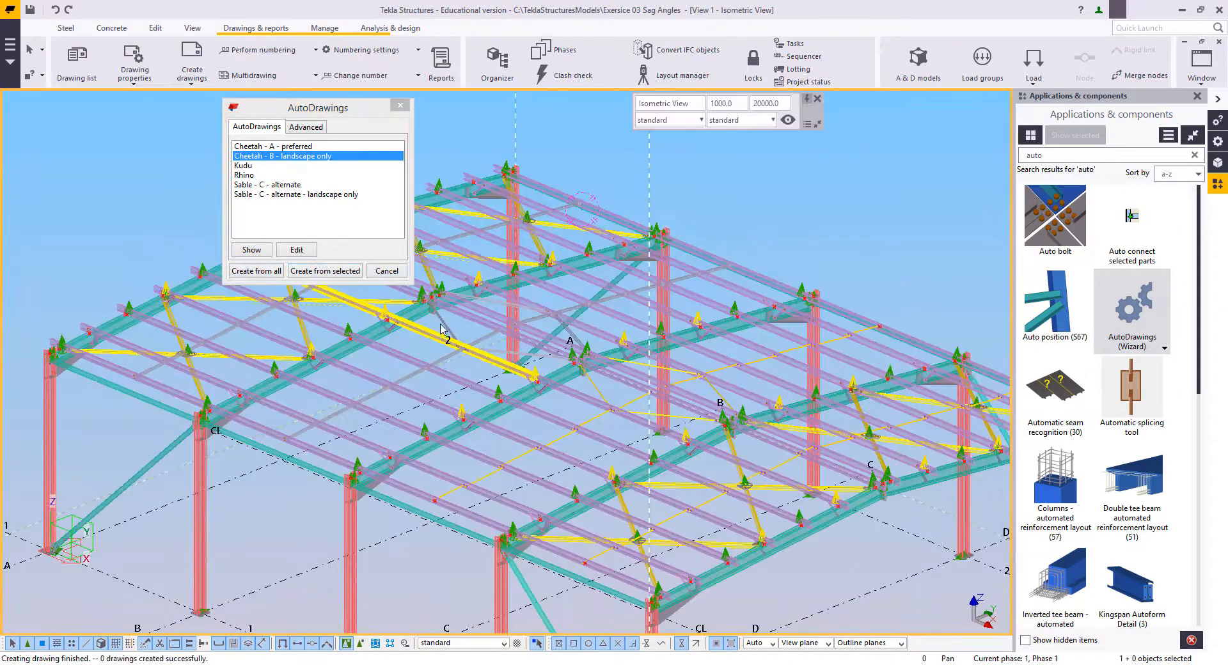
pyautogui.click(568, 304)
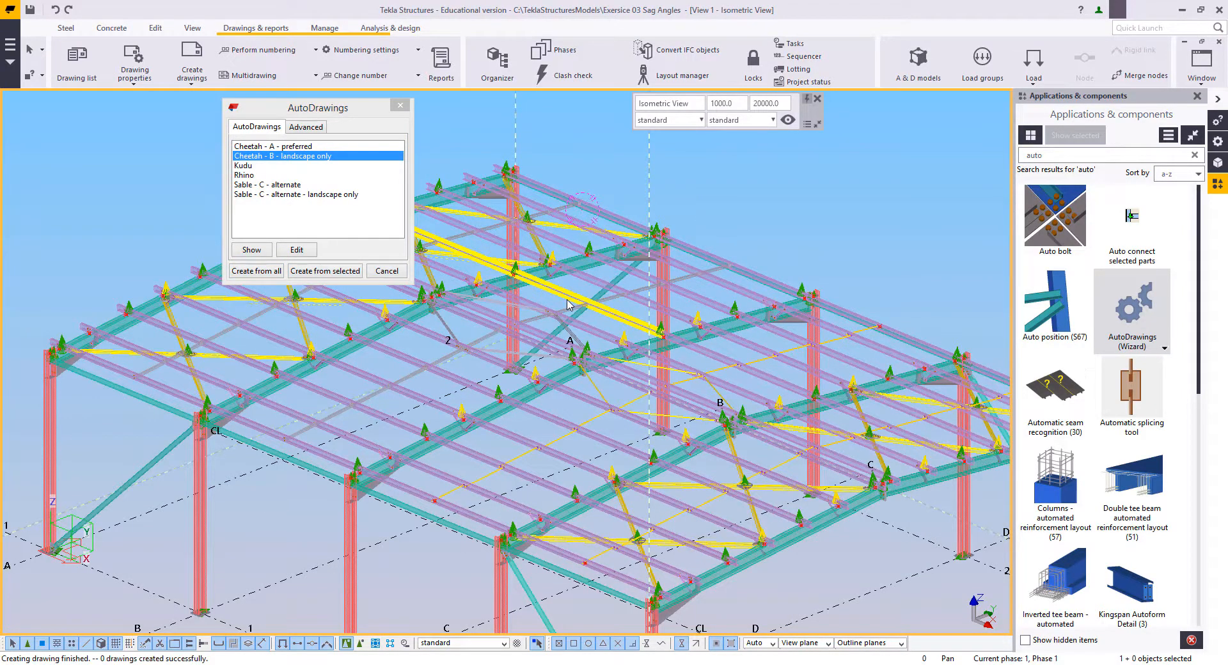
pyautogui.click(549, 337)
pyautogui.click(599, 340)
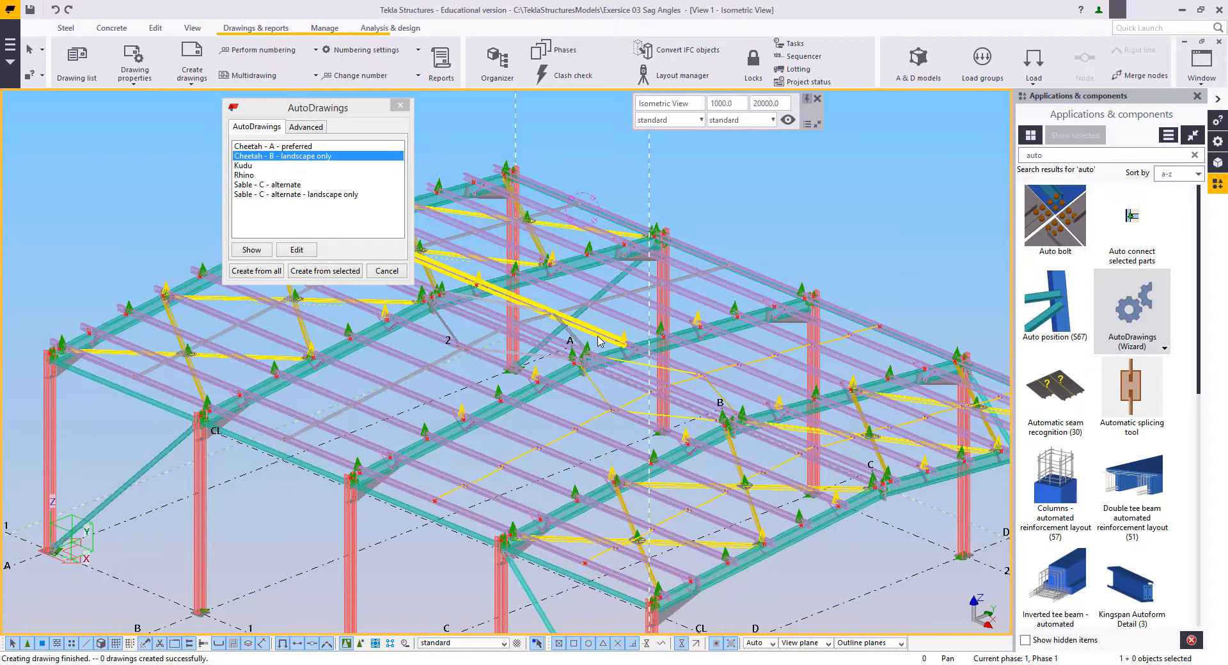
# Step: Open the drawing list and bring its mark and name columns into view
pyautogui.click(592, 370)
pyautogui.click(591, 399)
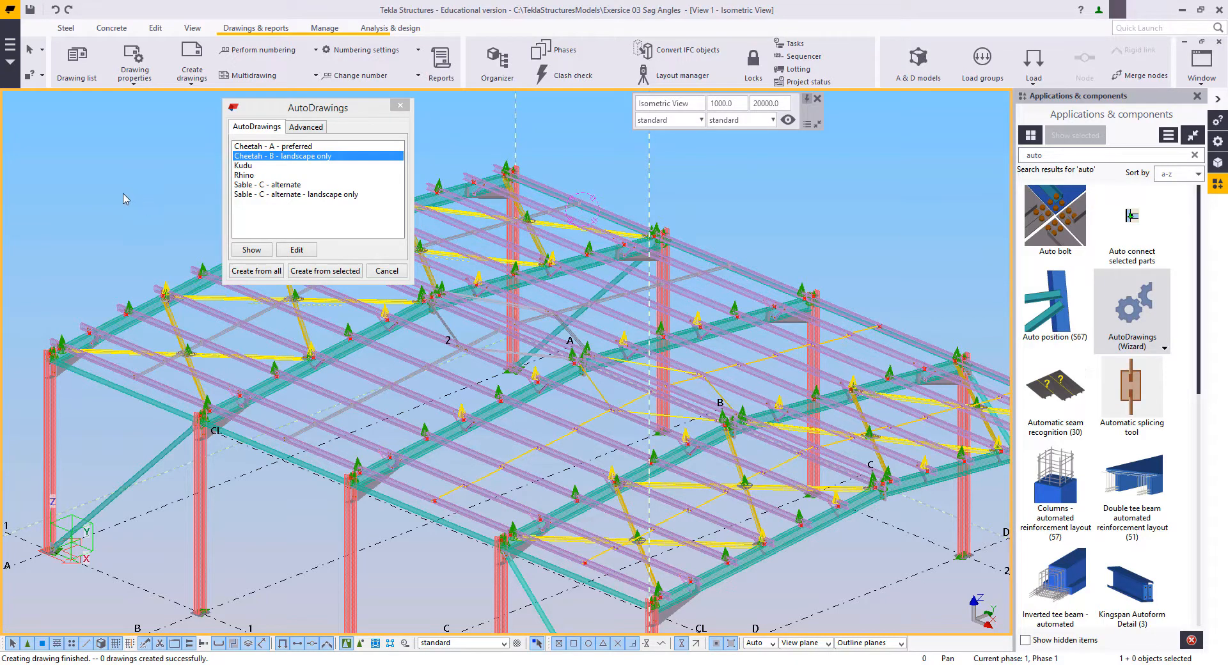
pyautogui.click(70, 69)
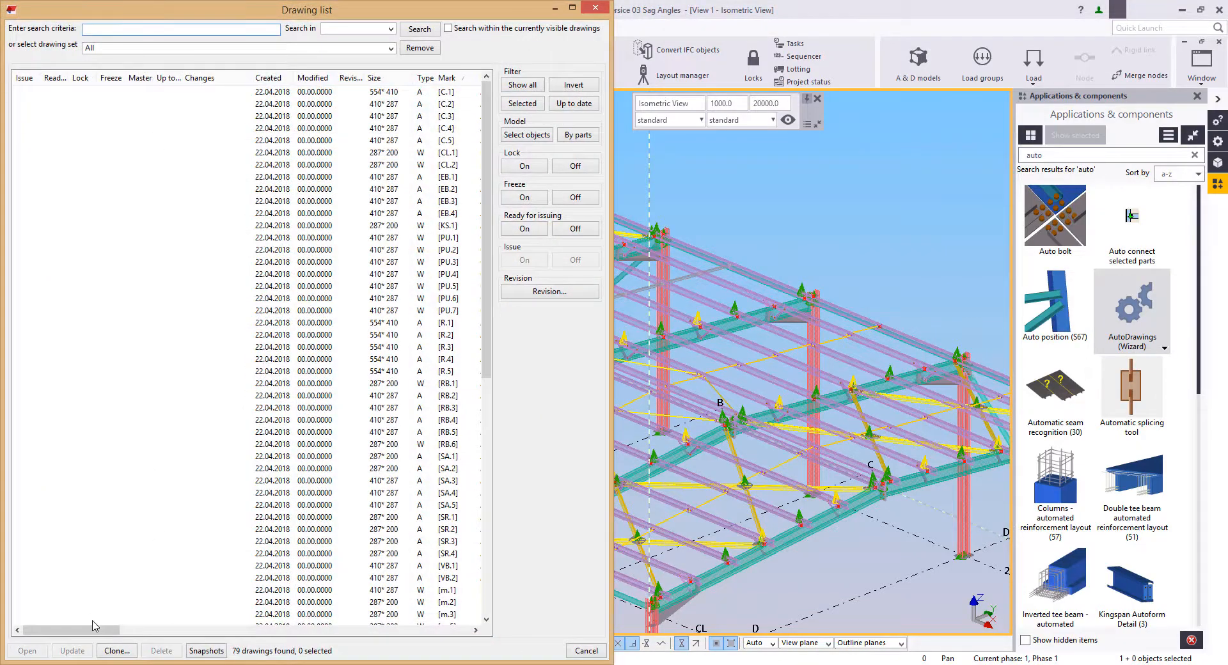
pyautogui.moveTo(94, 625); pyautogui.dragTo(129, 626)
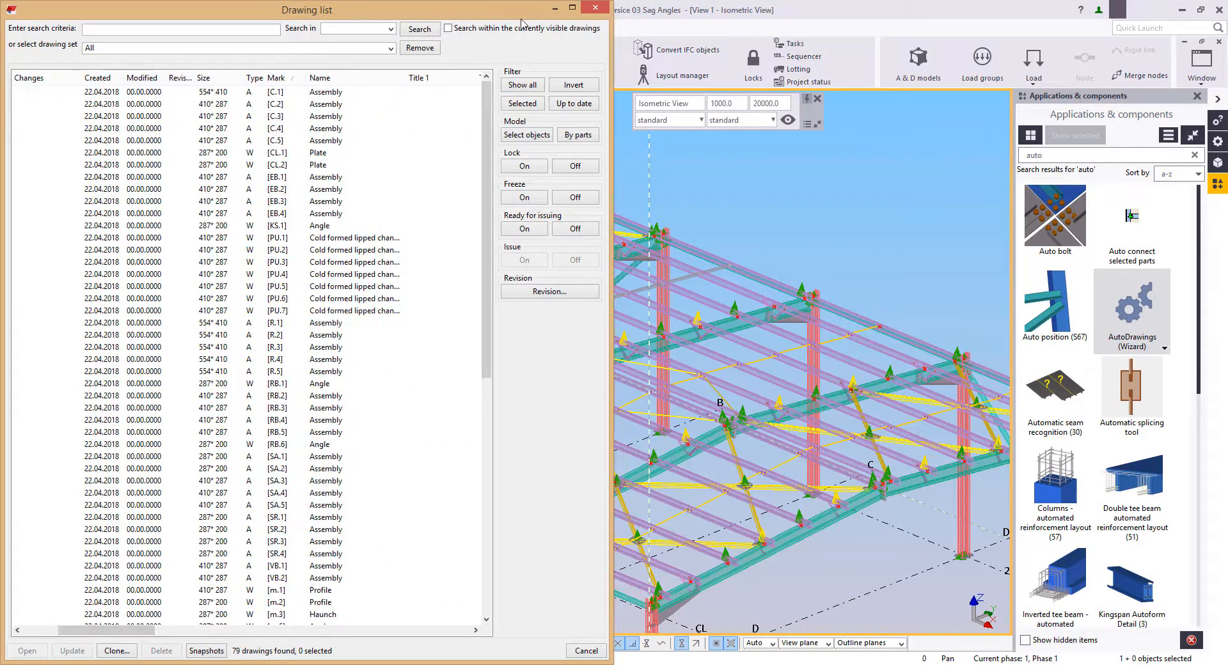
# Step: Minimize the drawing list and close the AutoDrawings dialog to clear the model view
pyautogui.click(553, 10)
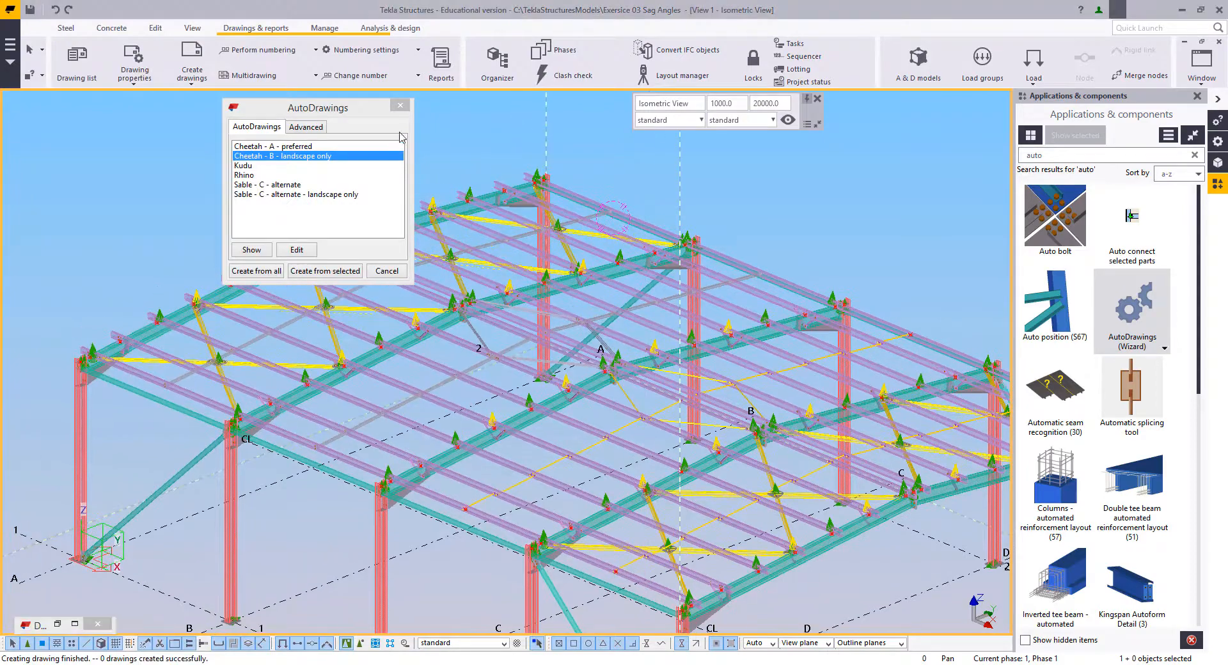
pyautogui.click(403, 107)
# Step: Select two adjacent in-line L50*50*4 sag angles and the diagonal sag angle near grid A in the model
pyautogui.scroll(5, 264, 275)
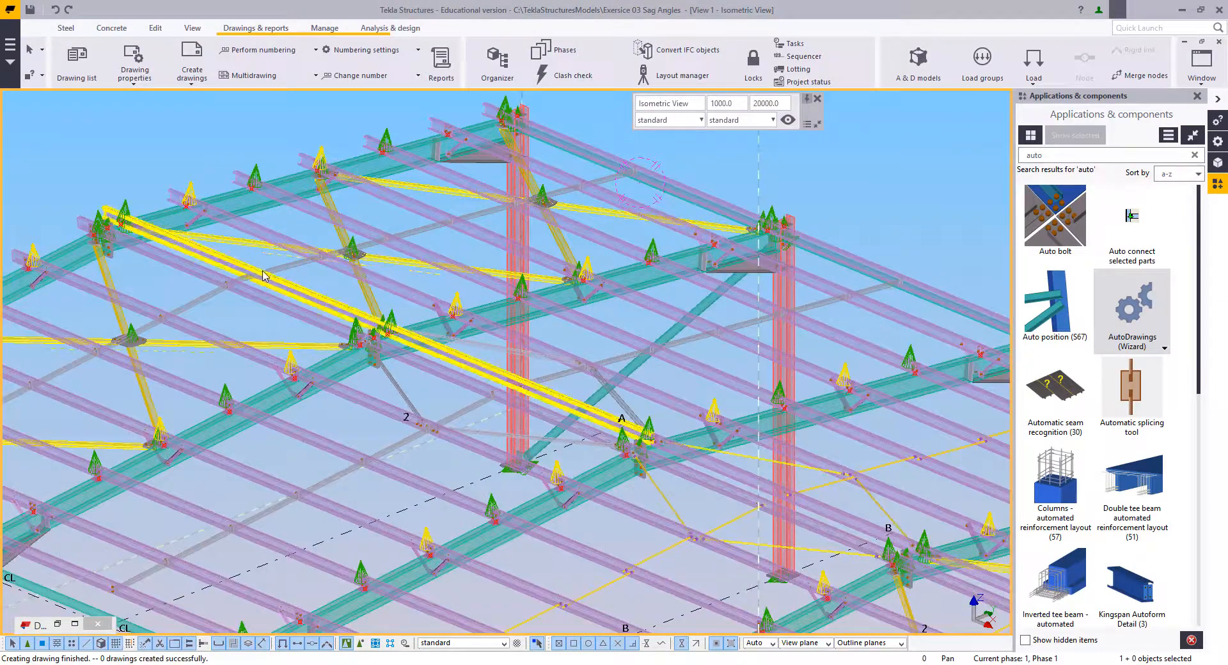
pyautogui.click(265, 275)
pyautogui.scroll(5, 272, 284)
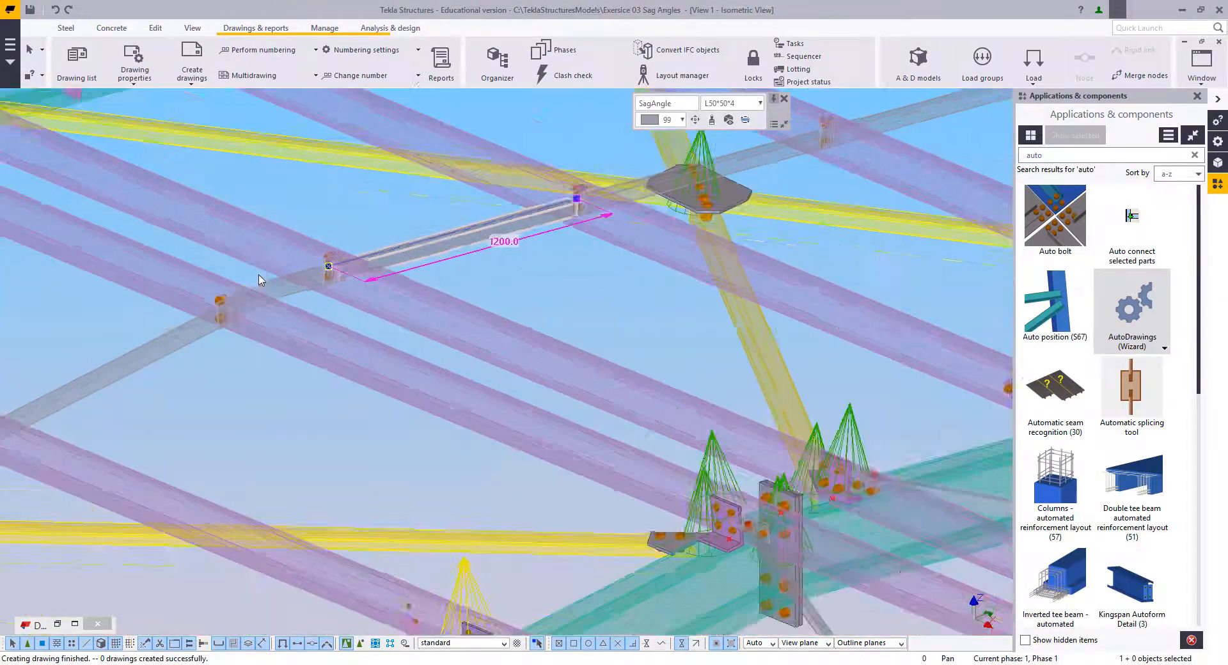
pyautogui.scroll(-5, 275, 301)
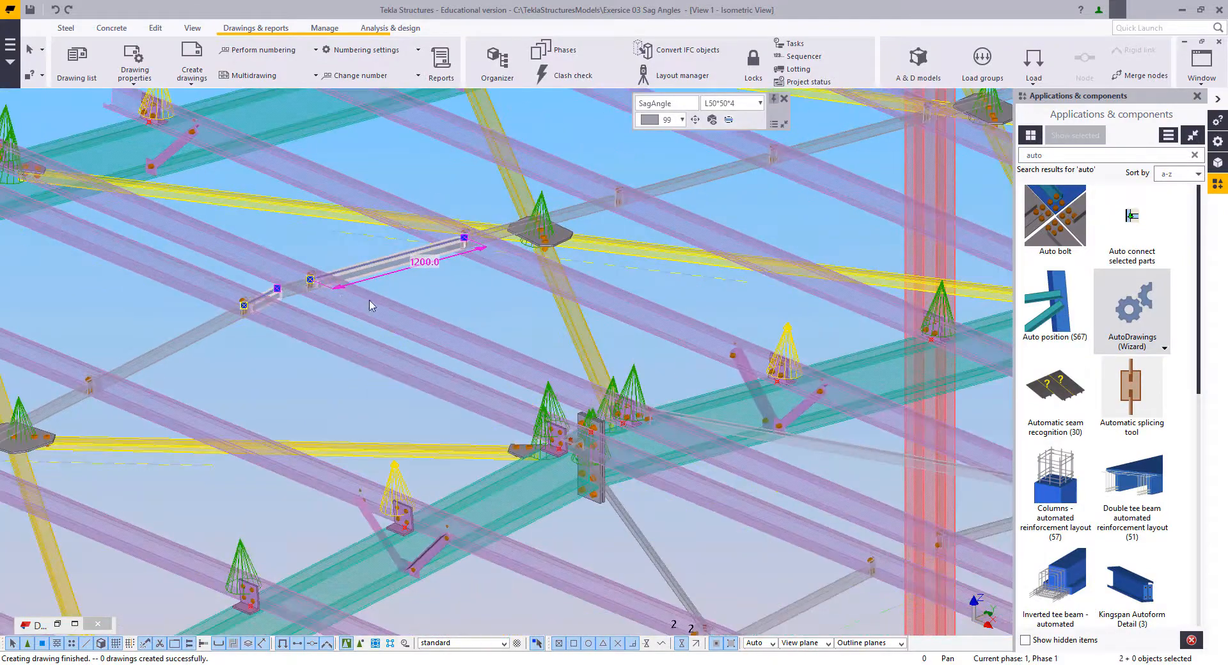
pyautogui.scroll(3, 507, 345)
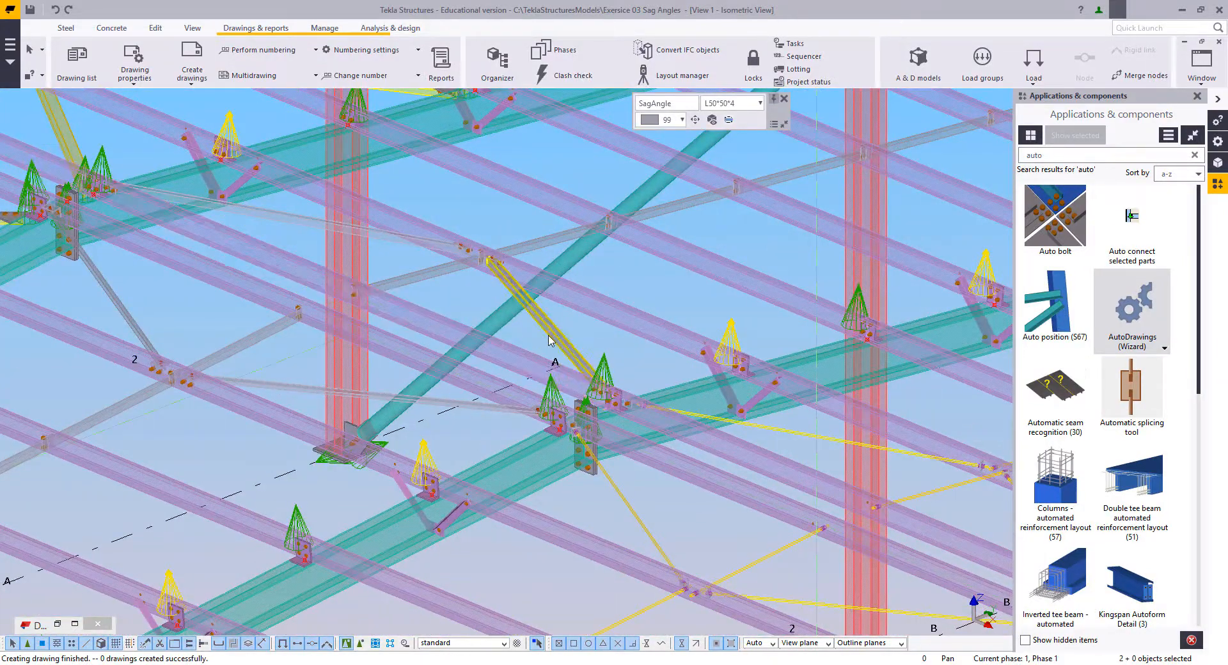
pyautogui.keyDown('ctrl'); pyautogui.click(548, 336); pyautogui.keyUp('ctrl')
# Step: Add the diagonal sag rod between grids A and B and the bent cleat at its end to the selection
pyautogui.scroll(-3, 376, 275)
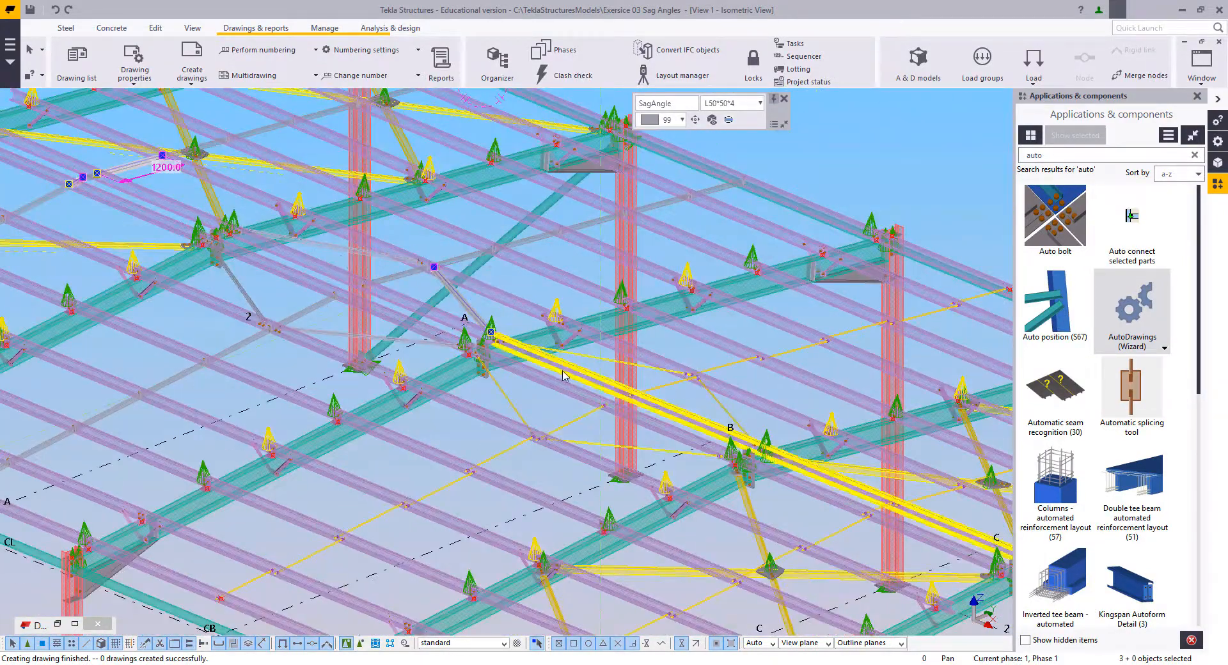
pyautogui.moveTo(600, 383); pyautogui.dragTo(463, 327, button='middle')
pyautogui.scroll(4, 464, 327)
pyautogui.scroll(3, 541, 315)
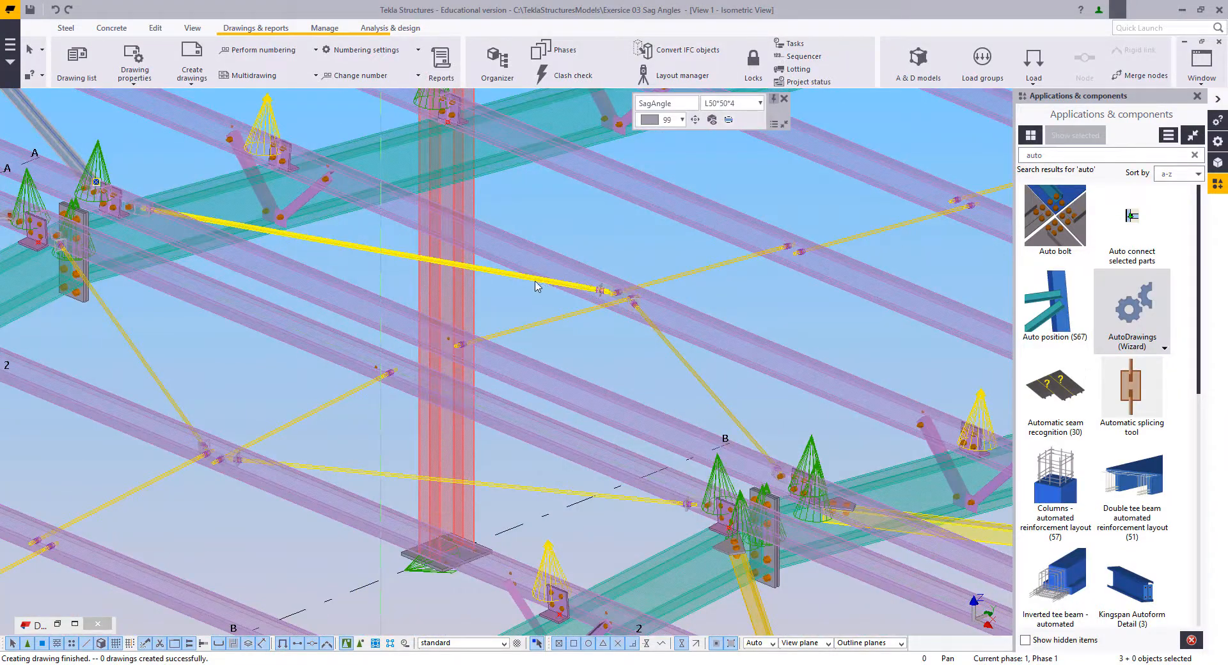
pyautogui.keyDown('ctrl'); pyautogui.click(505, 282); pyautogui.keyUp('ctrl')
pyautogui.scroll(5, 614, 291)
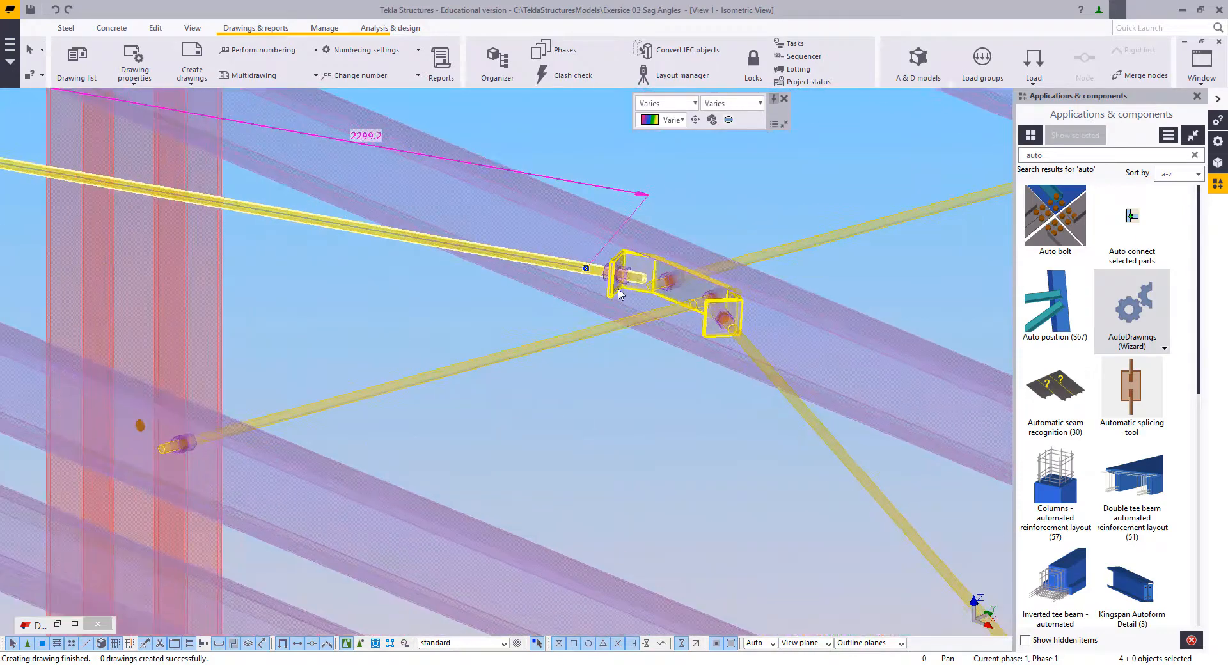
pyautogui.keyDown('ctrl'); pyautogui.click(615, 295); pyautogui.keyUp('ctrl')
pyautogui.scroll(-6, 616, 294)
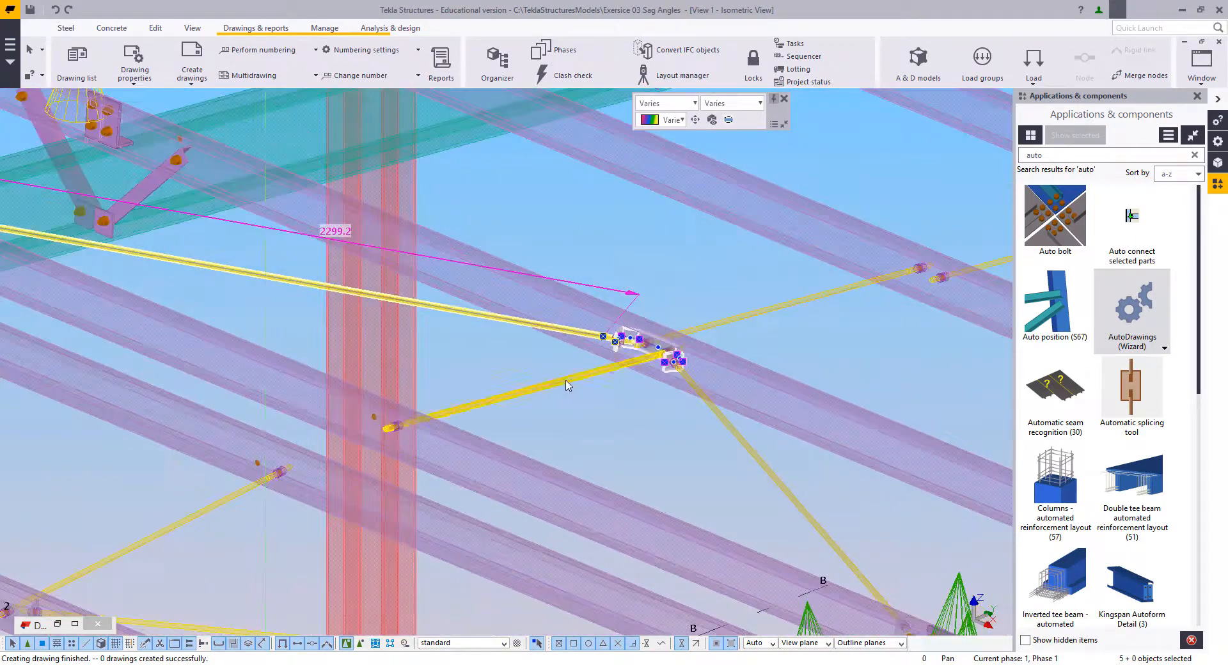
# Step: Restore the drawing list and filter it to the drawings of the selected parts
pyautogui.scroll(-8, 571, 397)
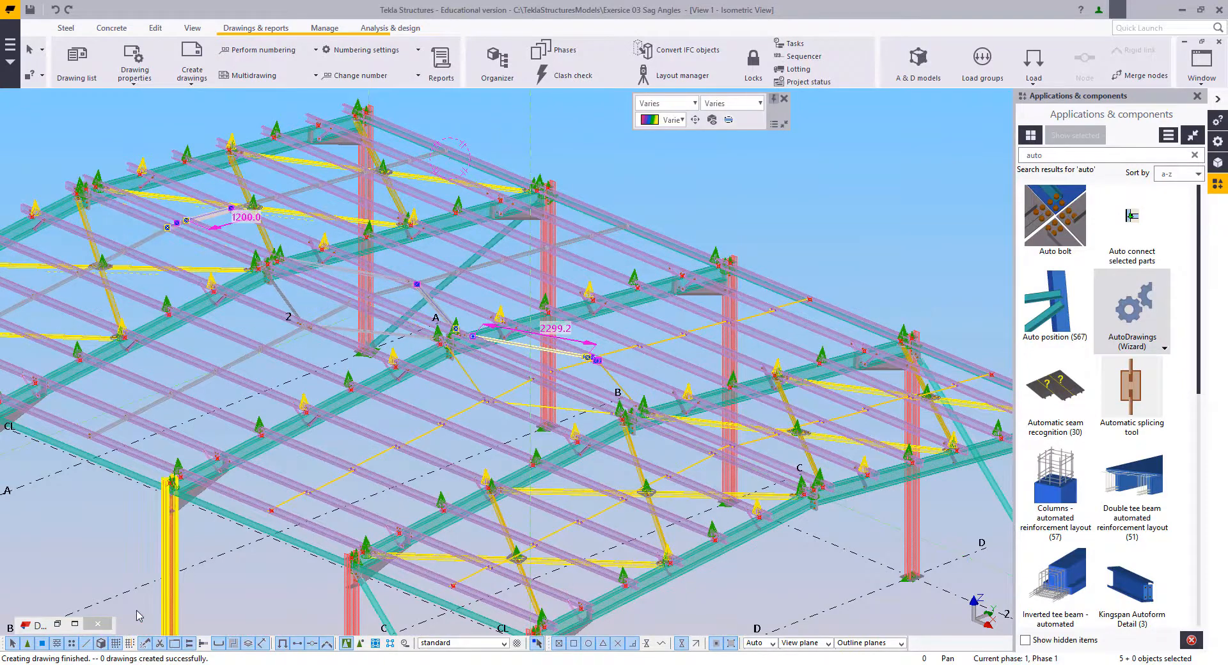
pyautogui.click(58, 624)
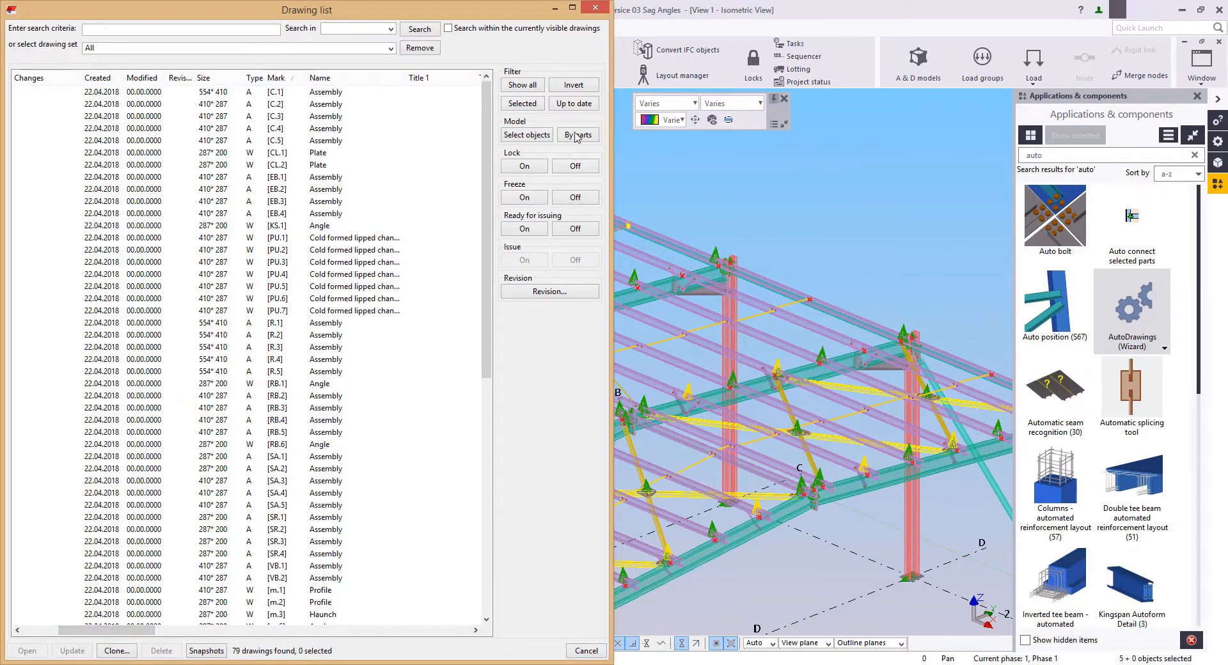
pyautogui.click(578, 135)
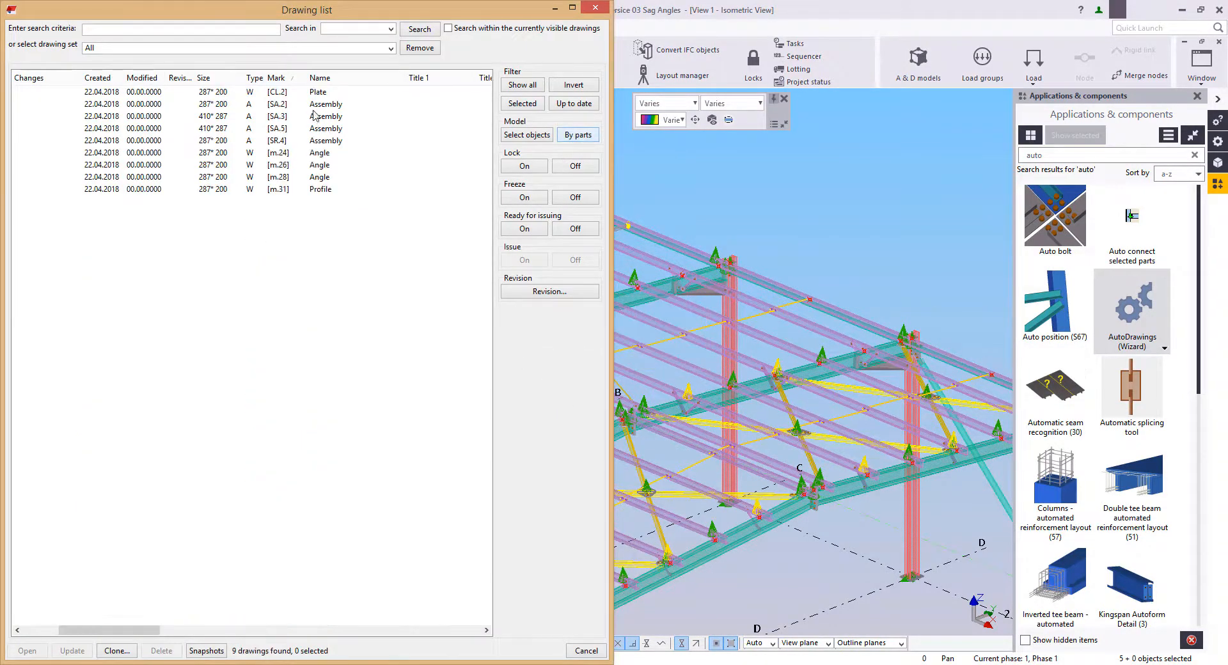
# Step: Select drawings CL.2 through SR.4 together with their model objects, and list only those drawings
pyautogui.click(317, 140)
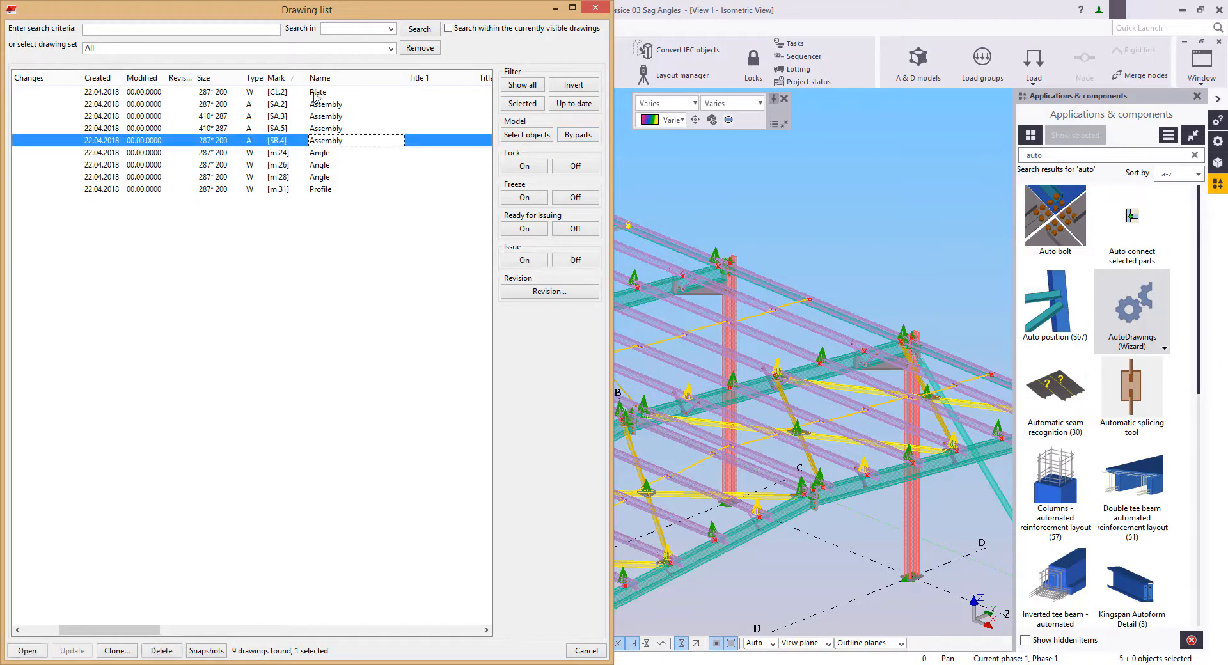
pyautogui.keyDown('shift'); pyautogui.click(315, 93); pyautogui.keyUp('shift')
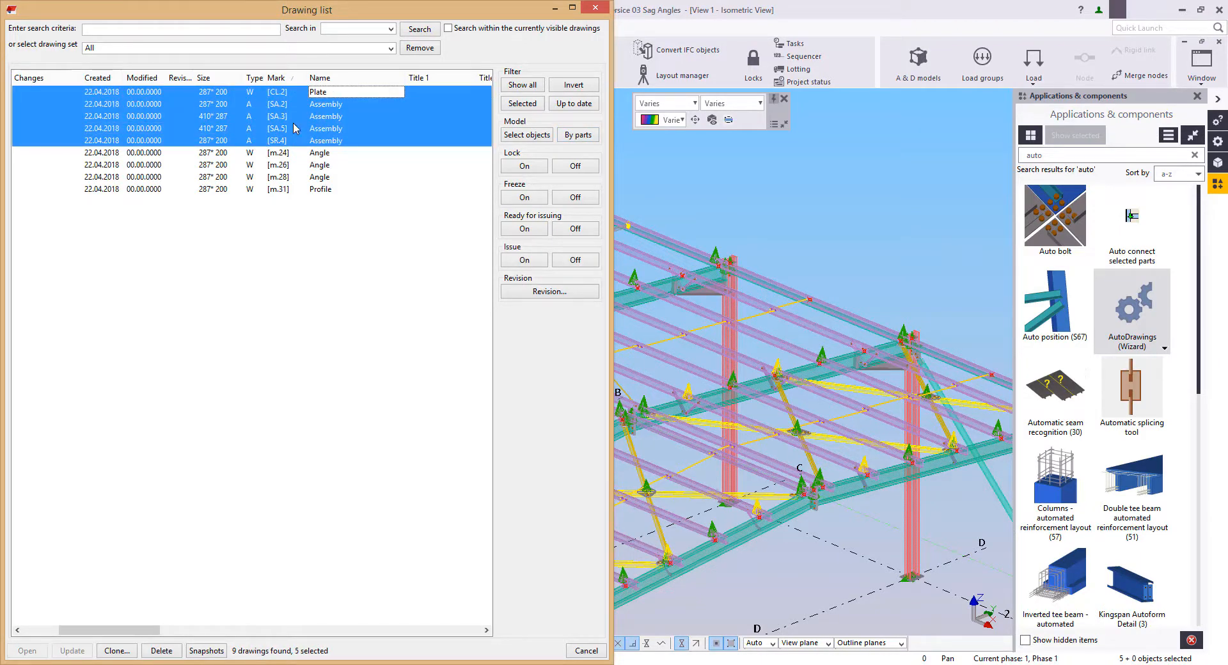
pyautogui.click(519, 137)
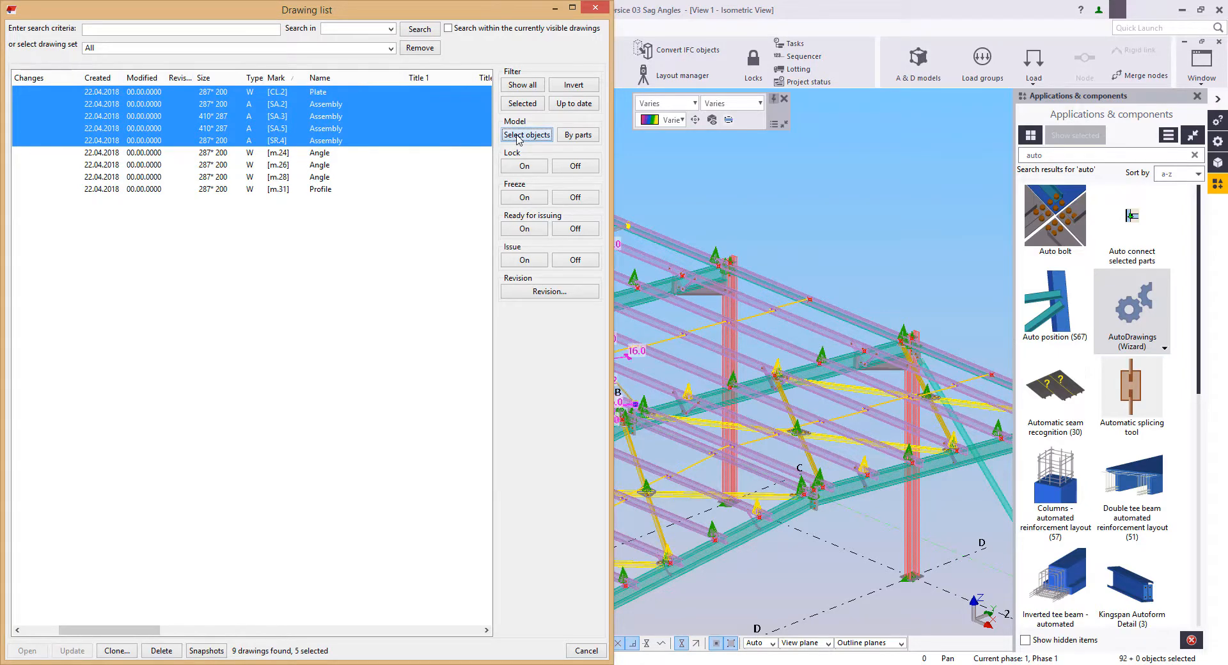
pyautogui.click(530, 104)
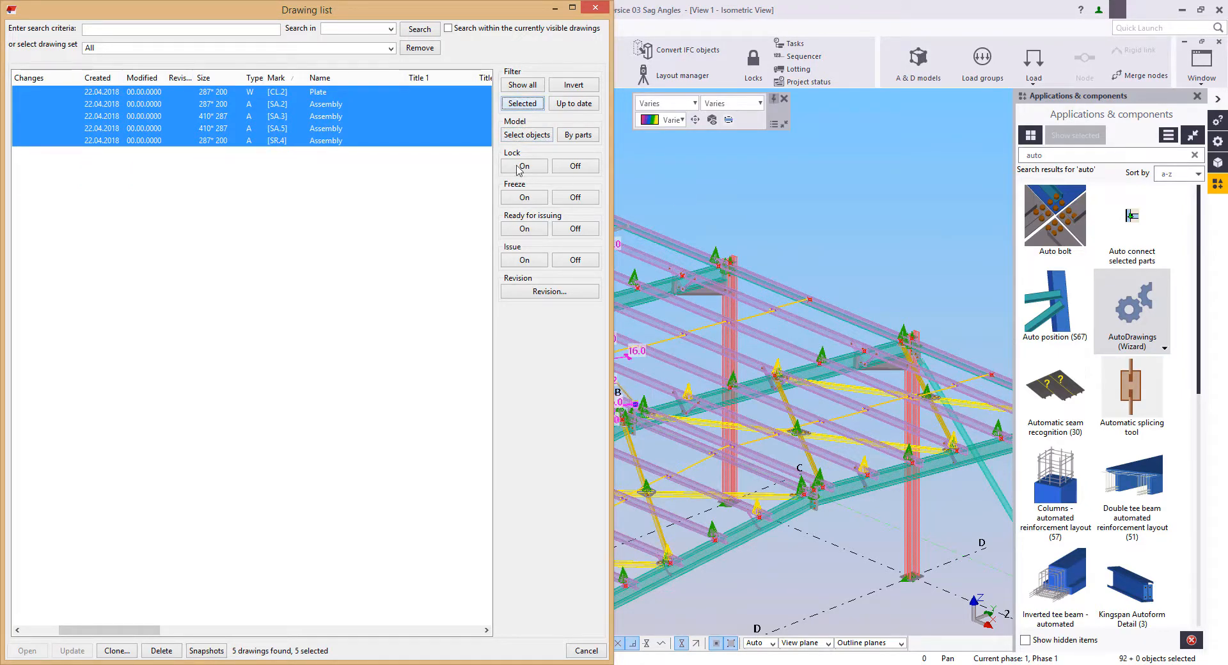
# Step: Open the CL.2 plate drawing and fit its sheet in view
pyautogui.doubleClick(329, 92)
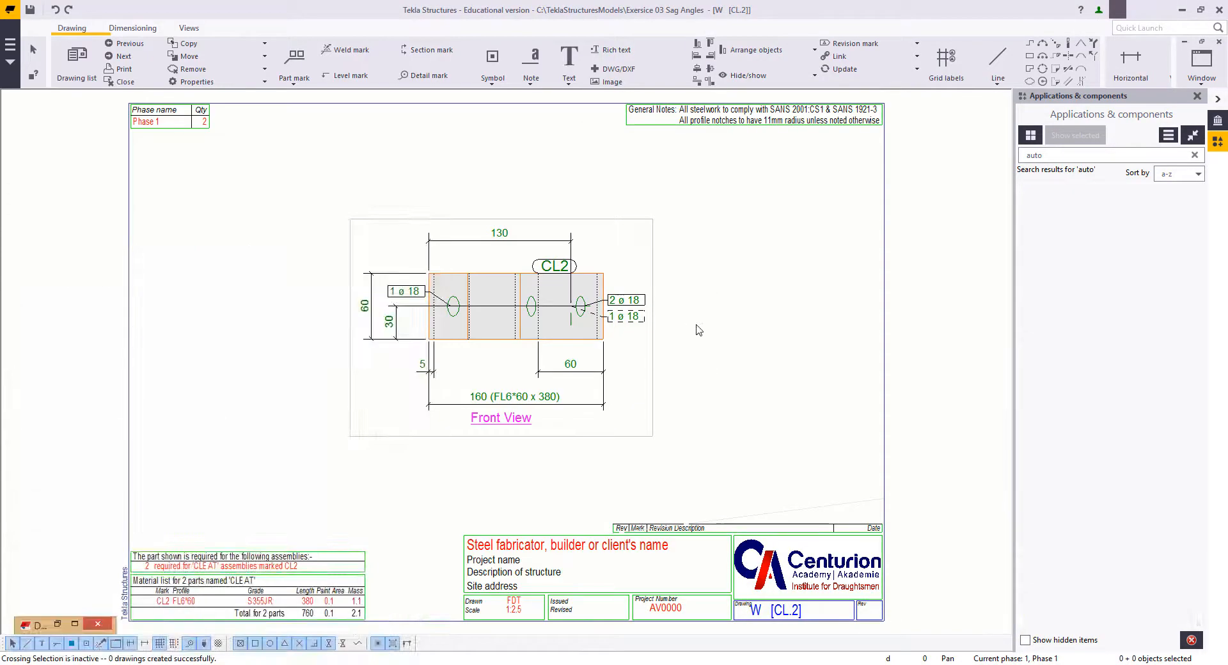
pyautogui.moveTo(700, 332); pyautogui.dragTo(715, 333, button='middle')
pyautogui.scroll(-2, 575, 345)
pyautogui.scroll(1, 575, 369)
pyautogui.moveTo(647, 415); pyautogui.dragTo(647, 416, button='middle')
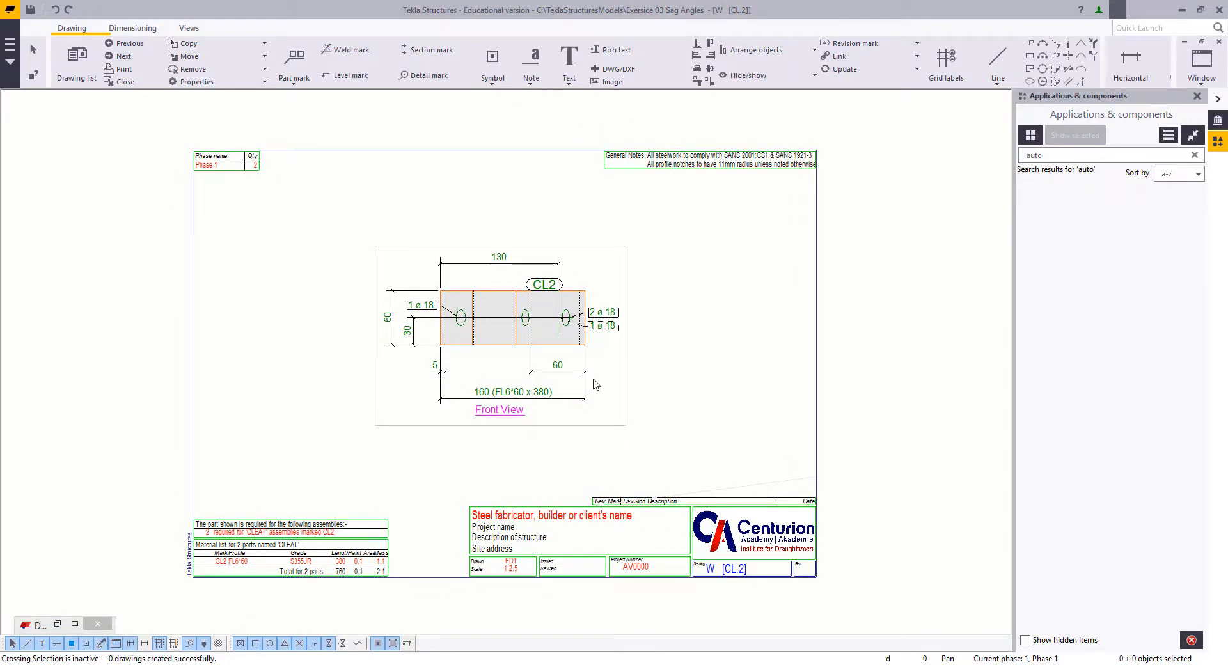
# Step: Open the single-part drawing properties and place the dialog clear of the CL2 front view
pyautogui.doubleClick(664, 359)
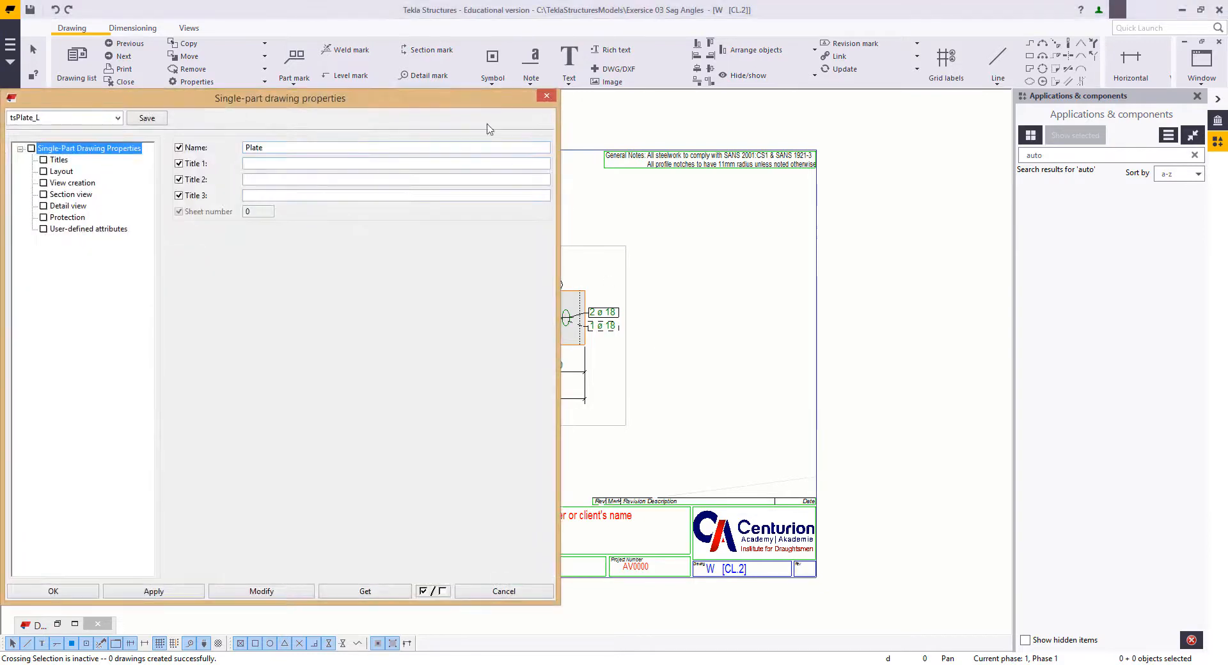
pyautogui.moveTo(459, 98)
pyautogui.mouseDown()
pyautogui.moveTo(1083, 106)
pyautogui.moveTo(1121, 92)
pyautogui.moveTo(1110, 100)
pyautogui.mouseUp()
pyautogui.moveTo(536, 286); pyautogui.dragTo(415, 295, button='middle')
pyautogui.scroll(-1, 415, 295)
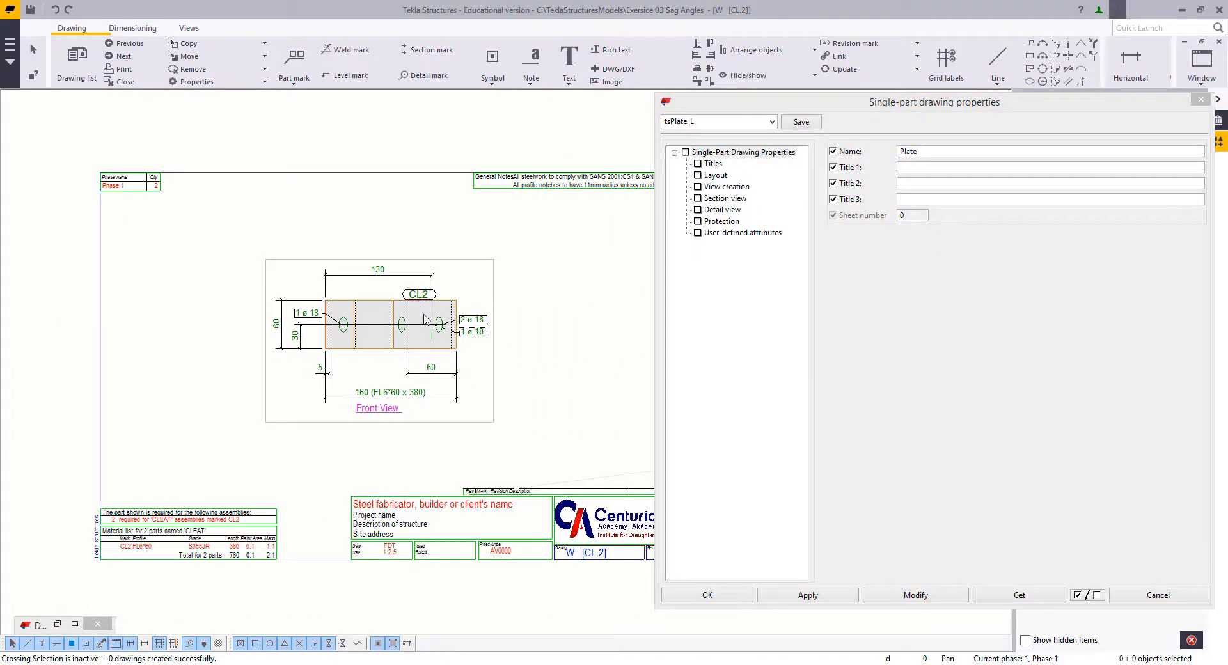
pyautogui.moveTo(524, 297)
pyautogui.mouseDown(button='middle')
pyautogui.moveTo(556, 389)
pyautogui.moveTo(540, 384)
pyautogui.moveTo(535, 359)
pyautogui.moveTo(534, 381)
pyautogui.mouseUp(button='middle')
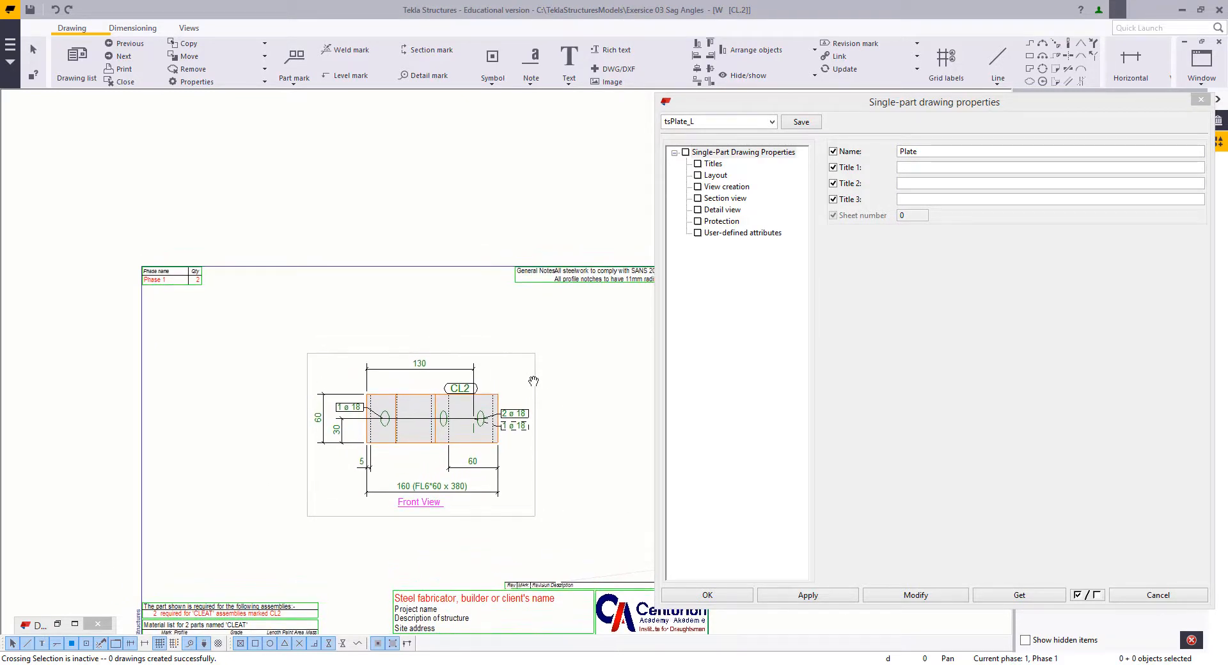
pyautogui.scroll(1, 534, 381)
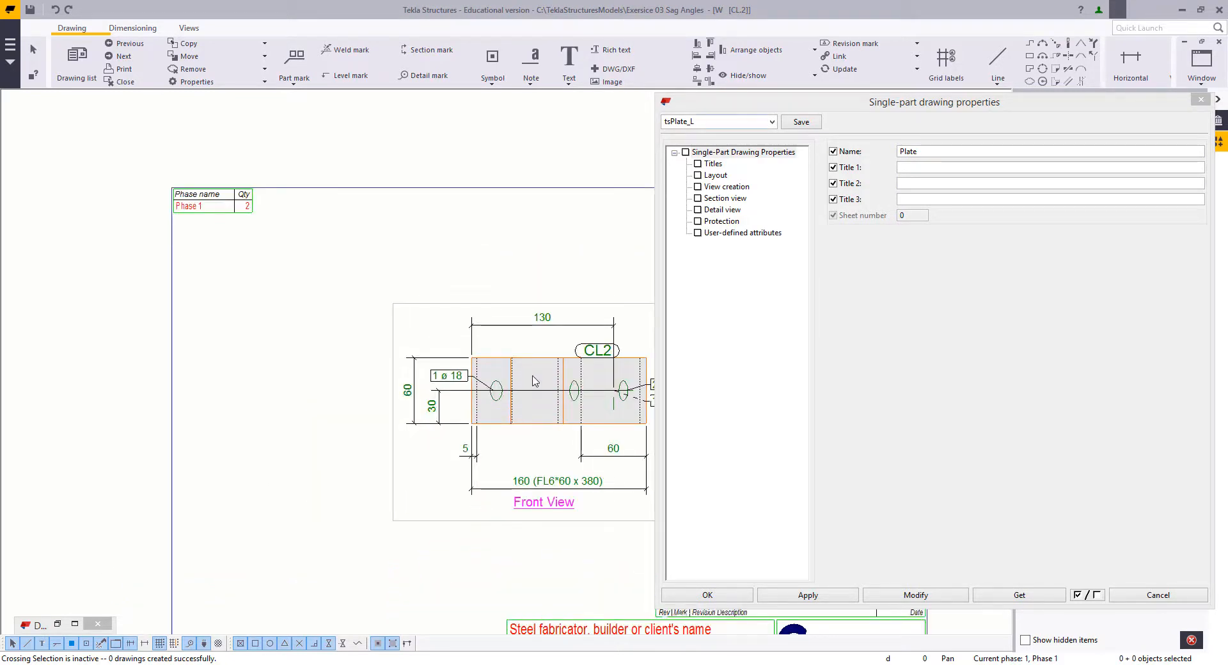
# Step: Apply the tsPlate_A2L_Unfolded settings to the CL.2 drawing and close the properties dialog
pyautogui.click(749, 131)
pyautogui.click(771, 121)
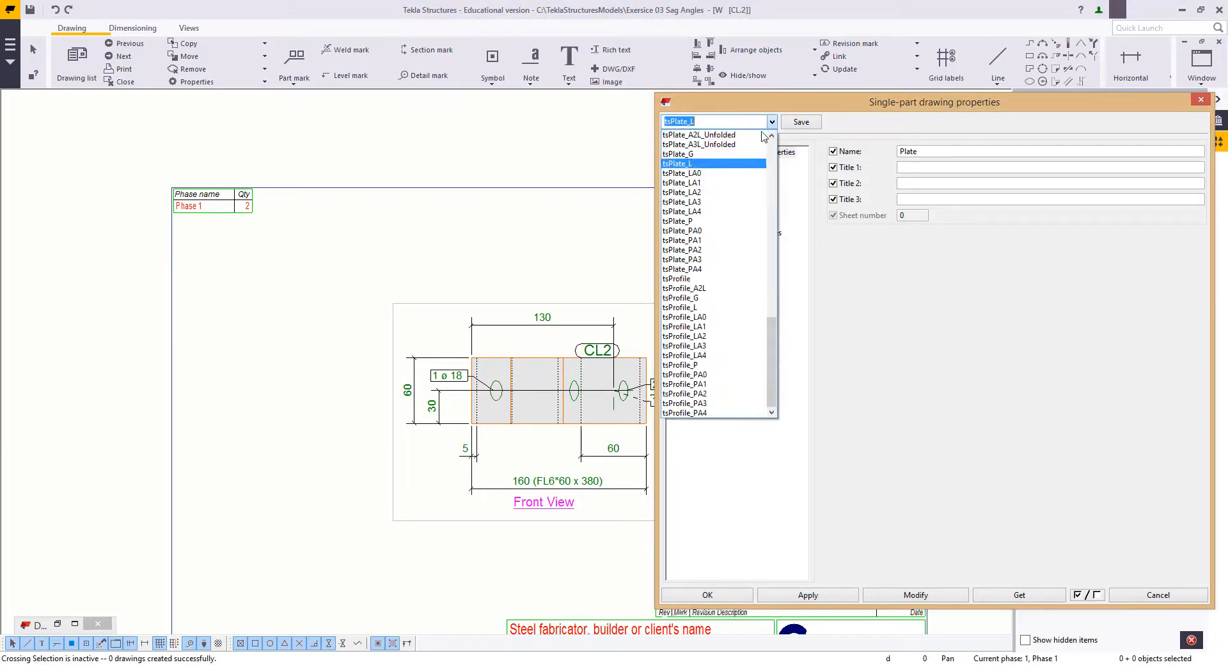
pyautogui.scroll(1, 715, 136)
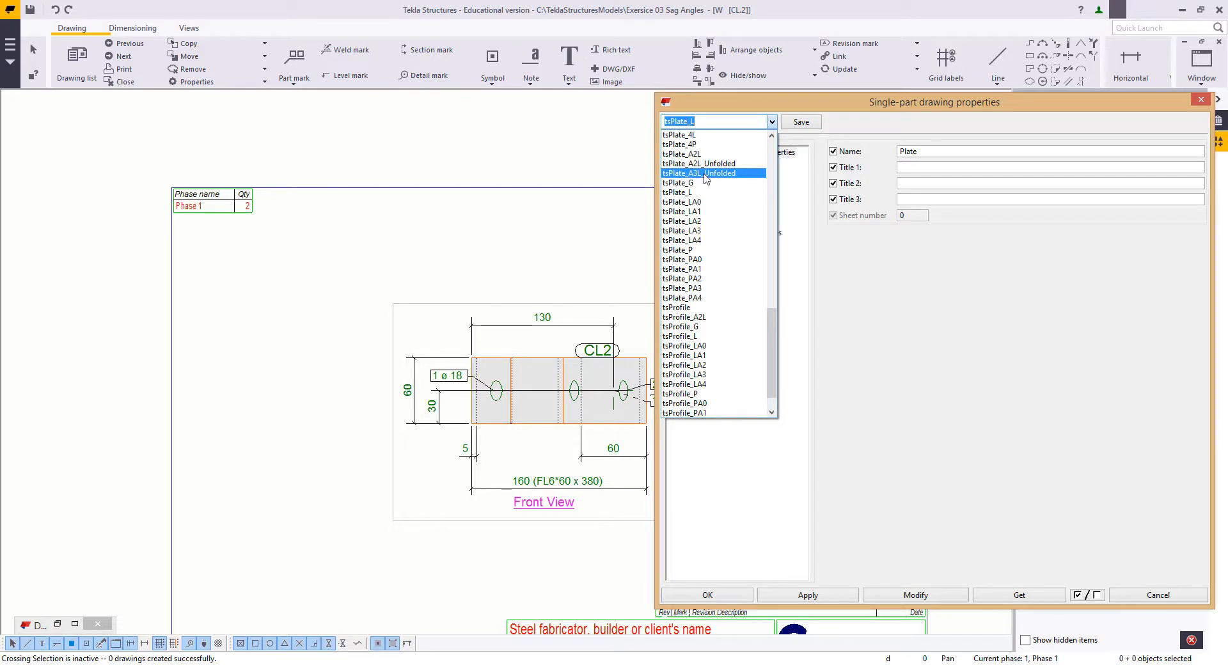
pyautogui.click(698, 163)
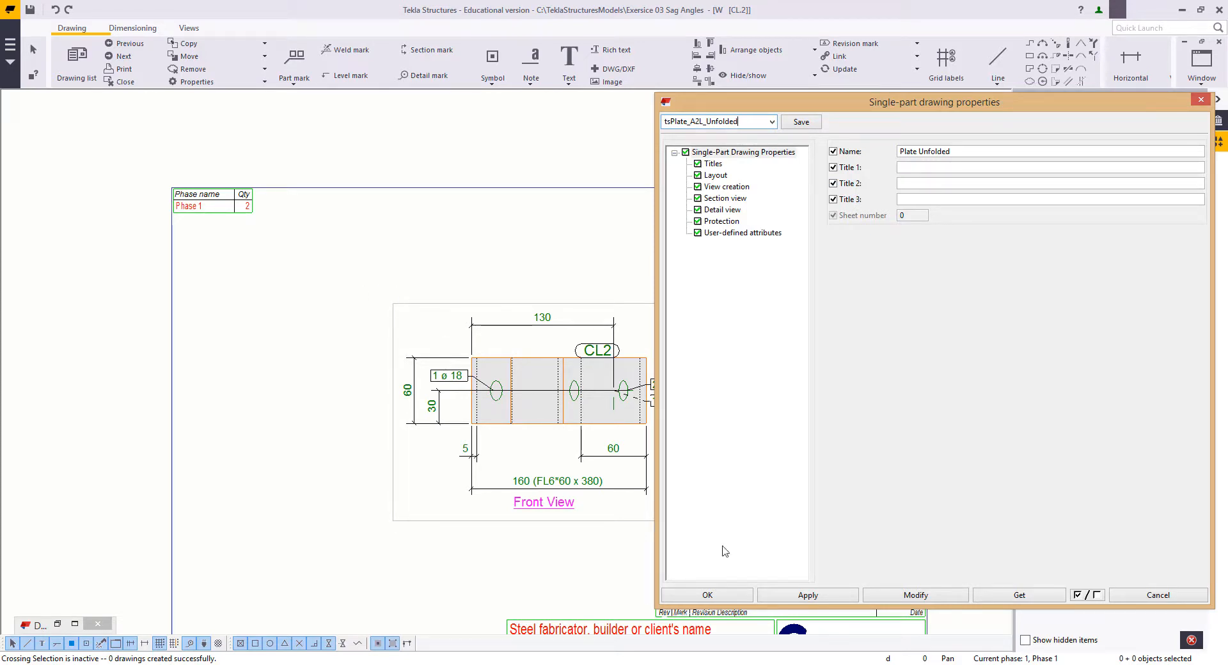
pyautogui.click(917, 596)
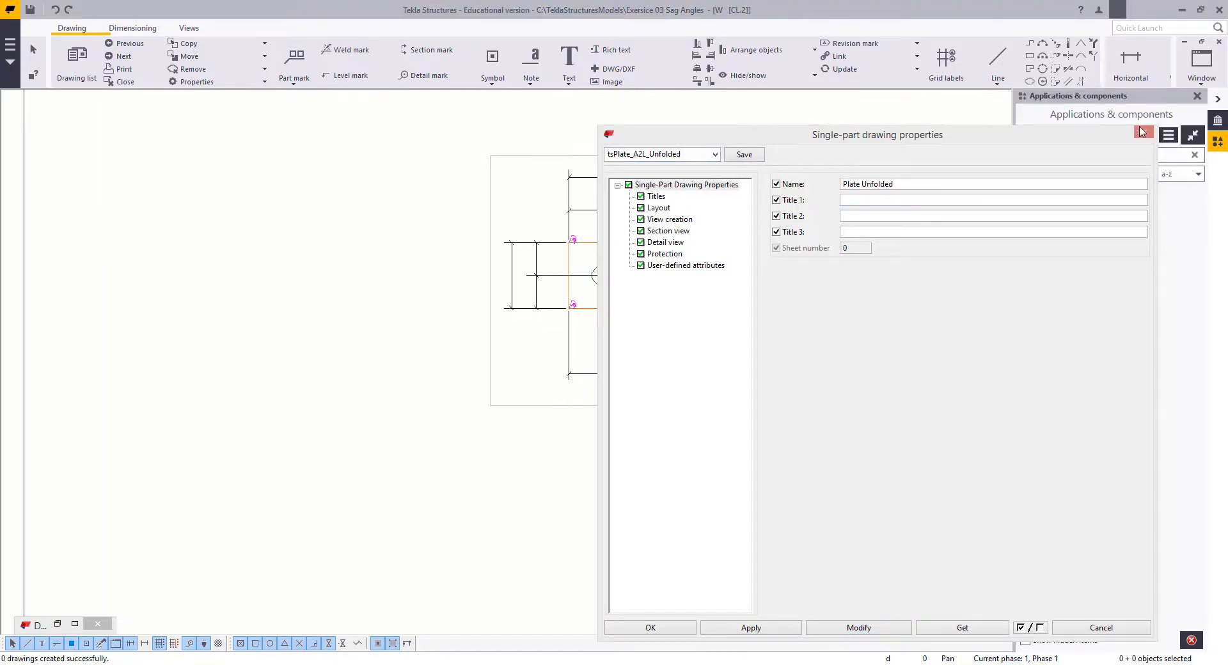
pyautogui.click(1144, 134)
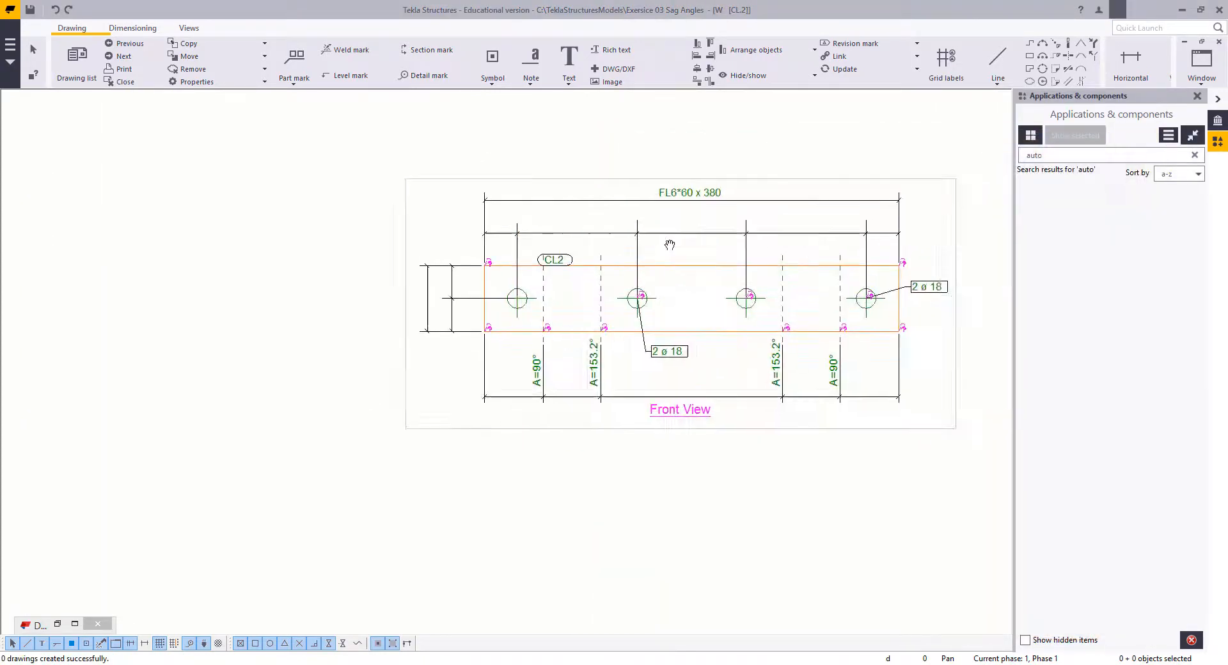
# Step: Examine the unfolded front view of cleat CL2, including its bend angles, holes and dimension lines, and clear the selection
pyautogui.scroll(-4, 678, 352)
pyautogui.scroll(3, 678, 352)
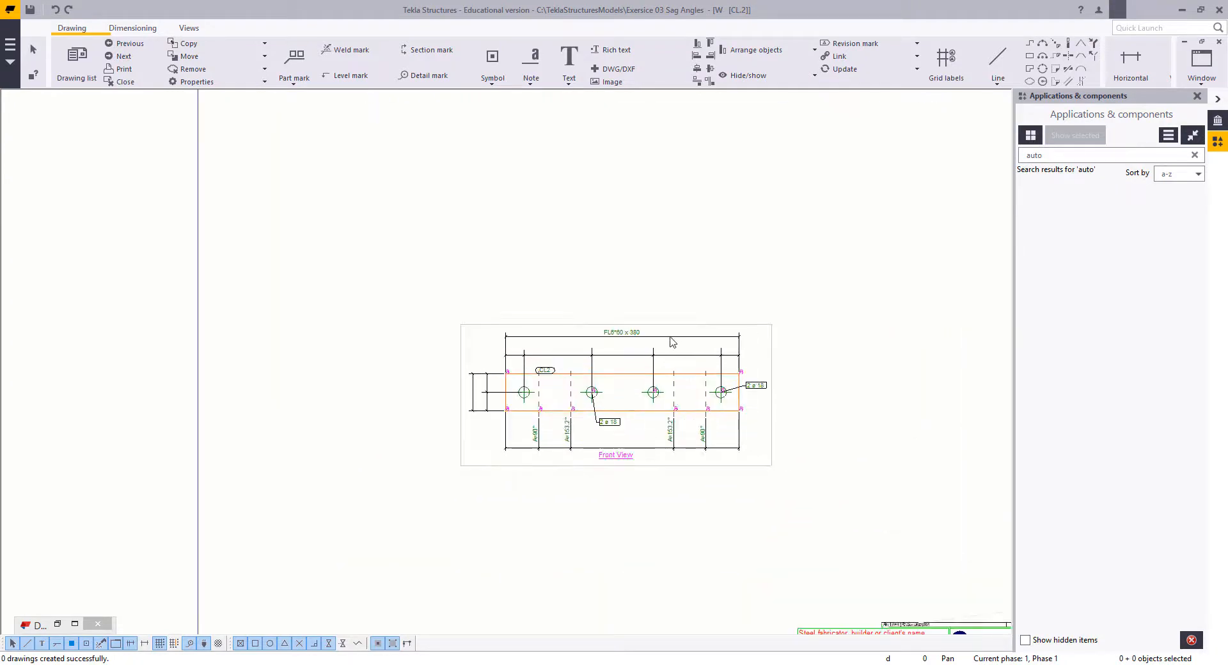
pyautogui.moveTo(600, 438); pyautogui.dragTo(588, 384, button='middle')
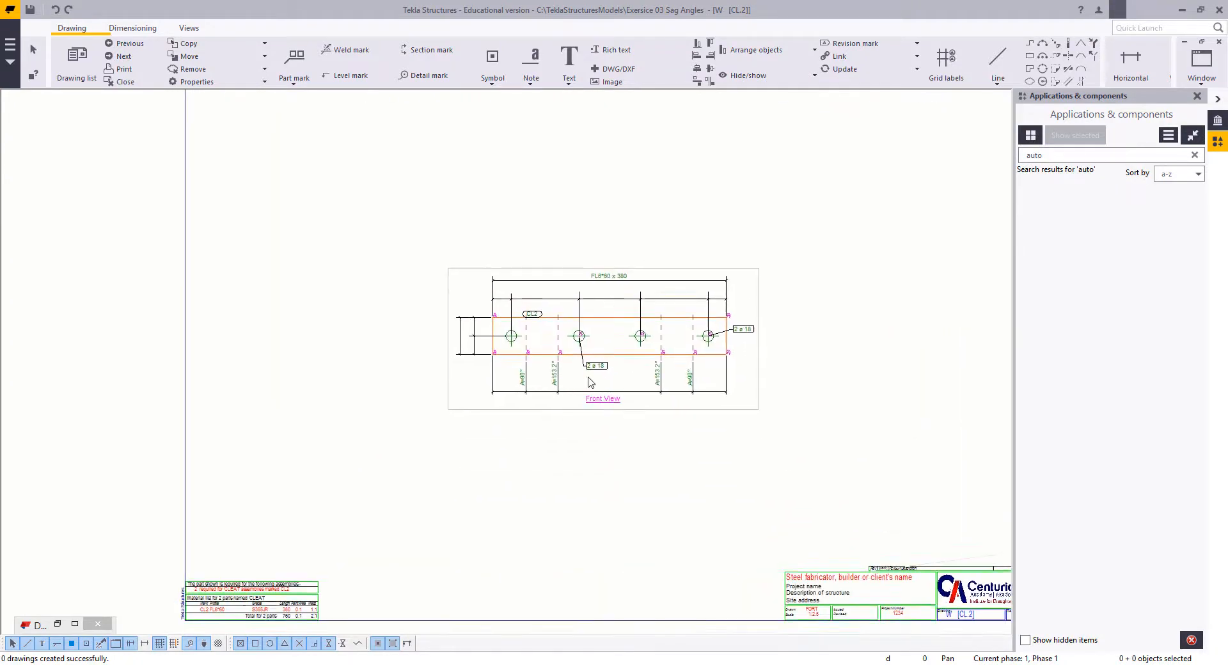
pyautogui.scroll(1, 589, 385)
pyautogui.click(687, 412)
pyautogui.moveTo(687, 412); pyautogui.dragTo(678, 437)
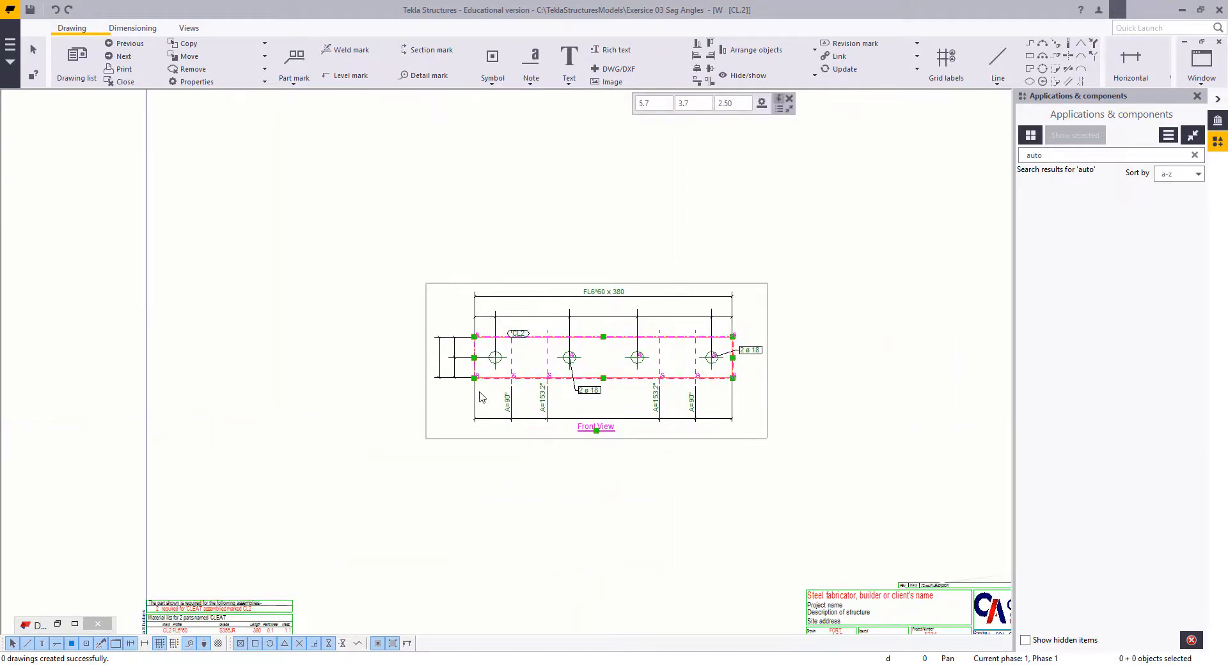
pyautogui.scroll(2, 483, 393)
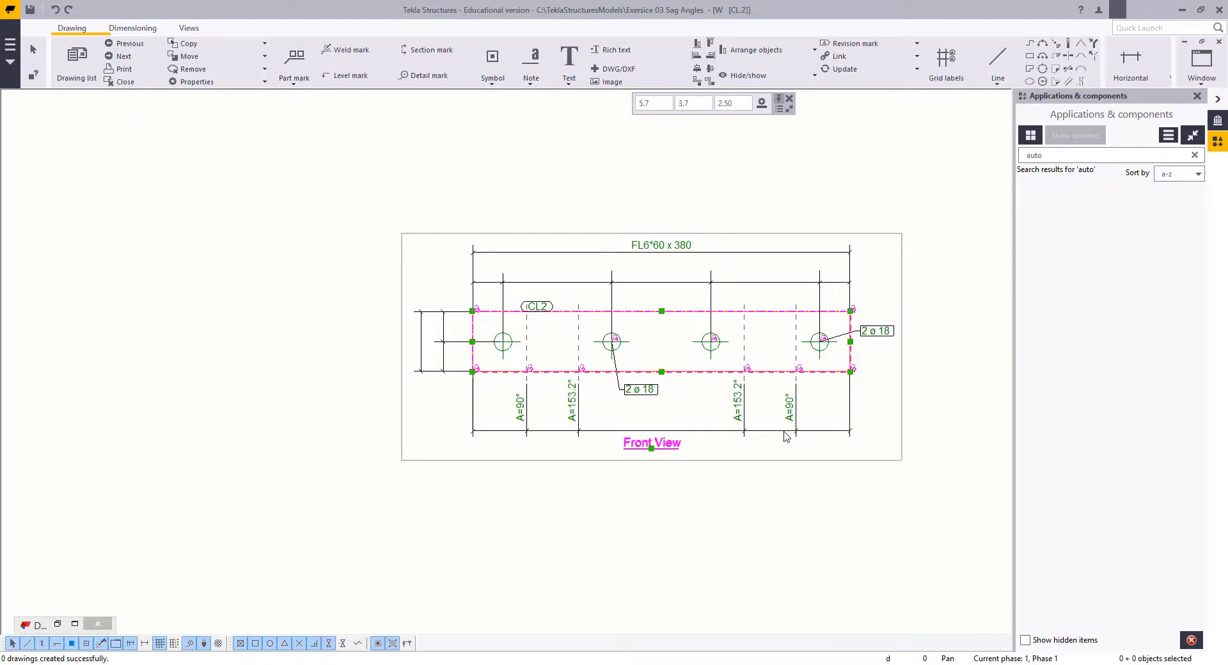
pyautogui.click(747, 536)
pyautogui.moveTo(776, 490); pyautogui.dragTo(730, 541, button='middle')
pyautogui.rightClick(388, 212)
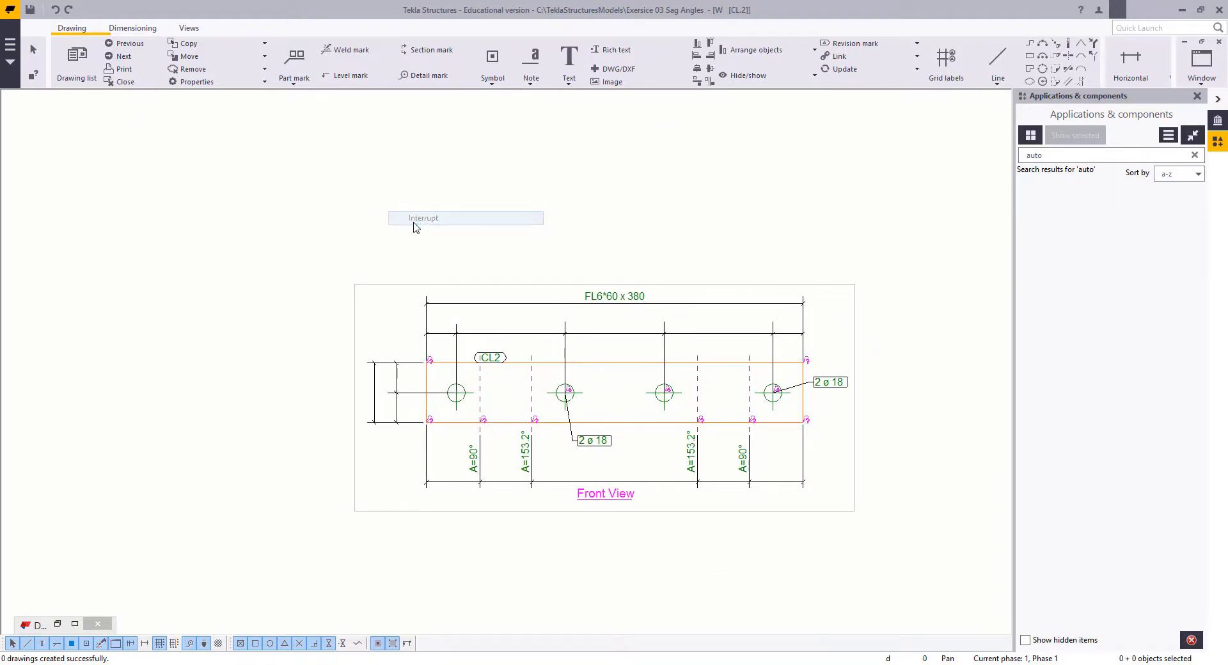
# Step: Create a section view A-A cut along the plate's upper edge, looking down across its full length, and place it above the front view
pyautogui.click(411, 220)
pyautogui.click(188, 27)
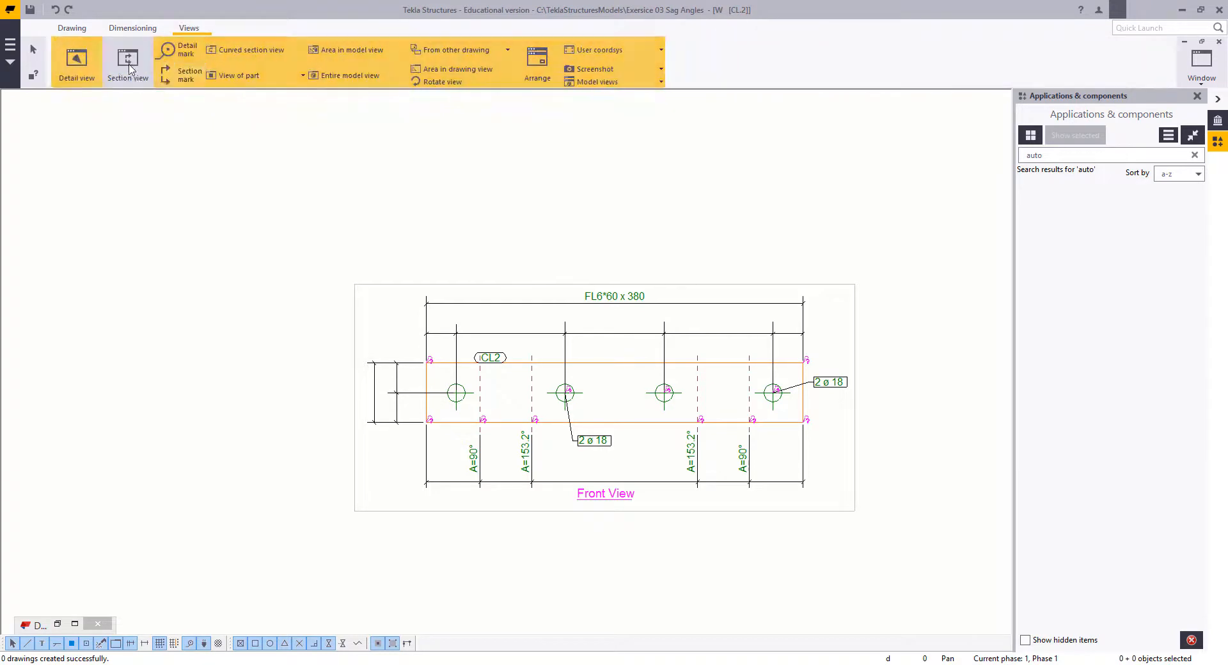
pyautogui.click(118, 75)
pyautogui.click(687, 363)
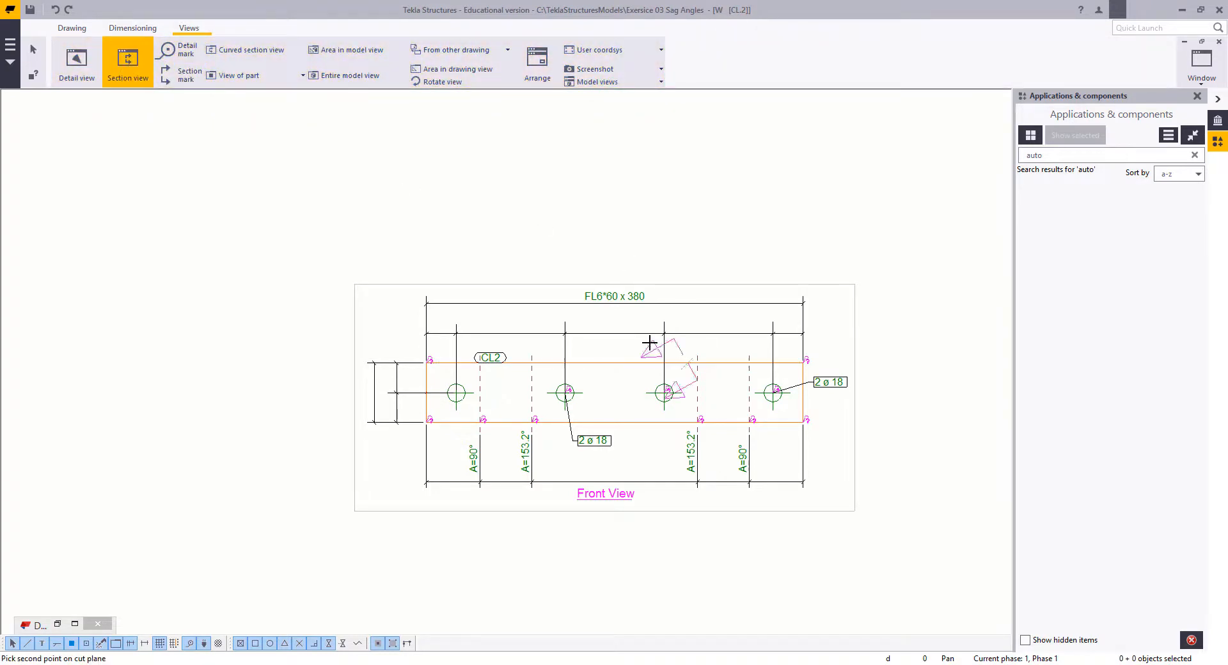
pyautogui.click(396, 446)
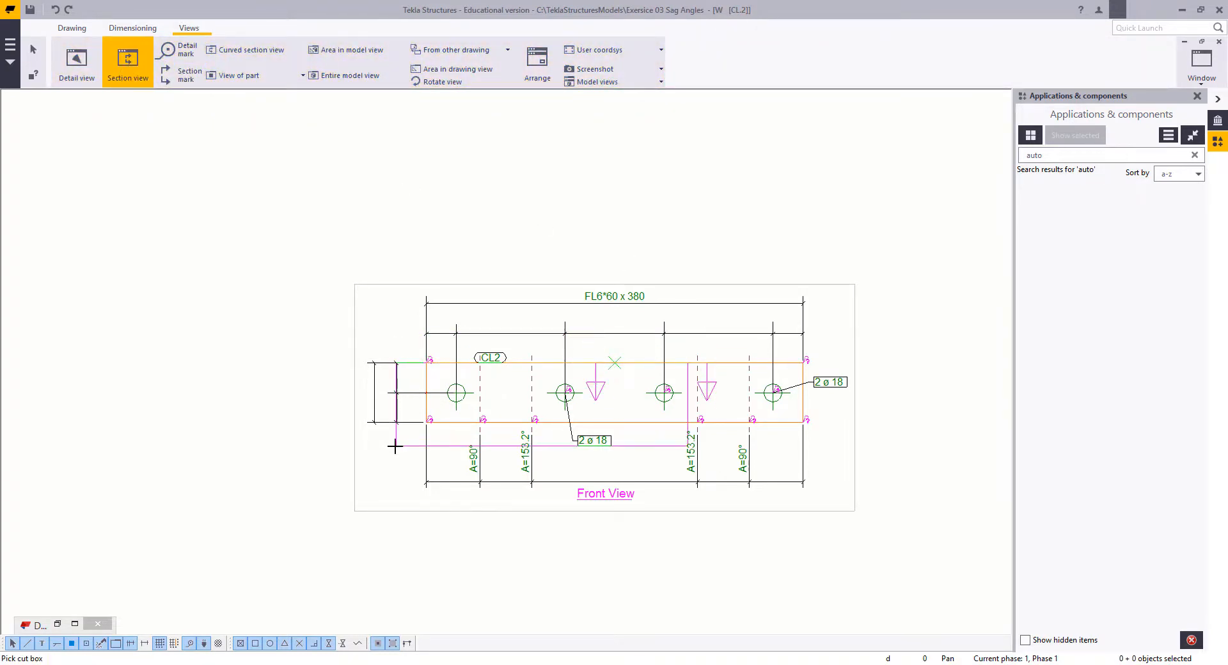
pyautogui.click(822, 330)
pyautogui.click(409, 177)
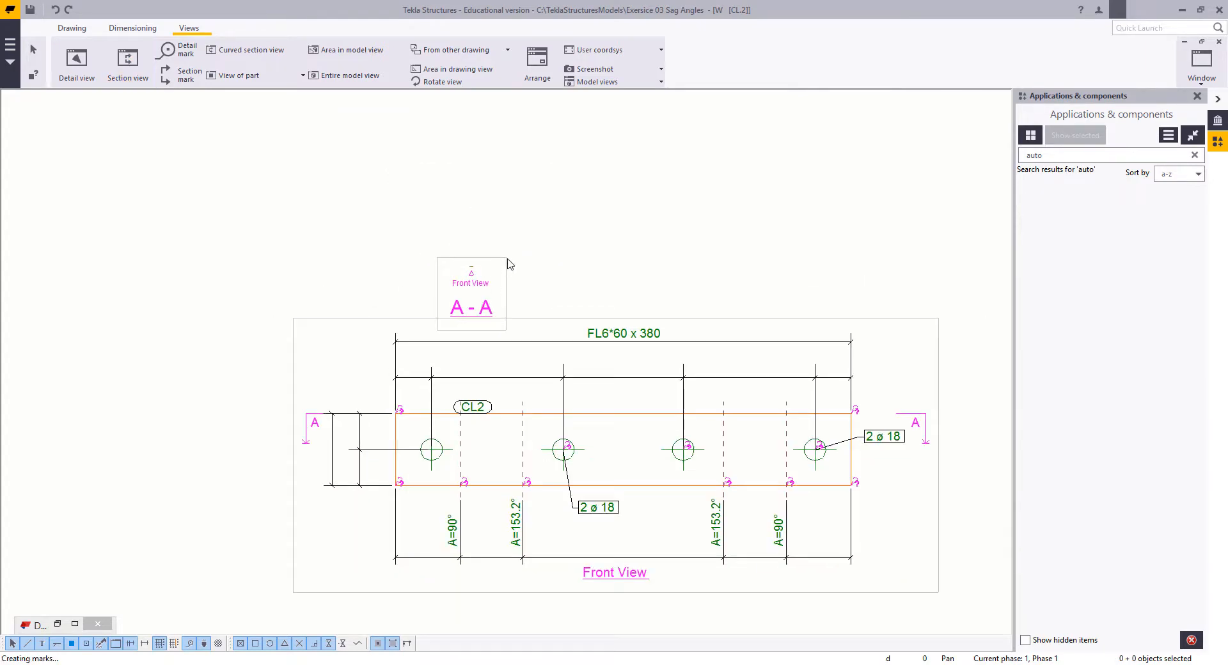
# Step: Apply the tsAssemblyBriefSection view settings to section view A-A
pyautogui.doubleClick(500, 279)
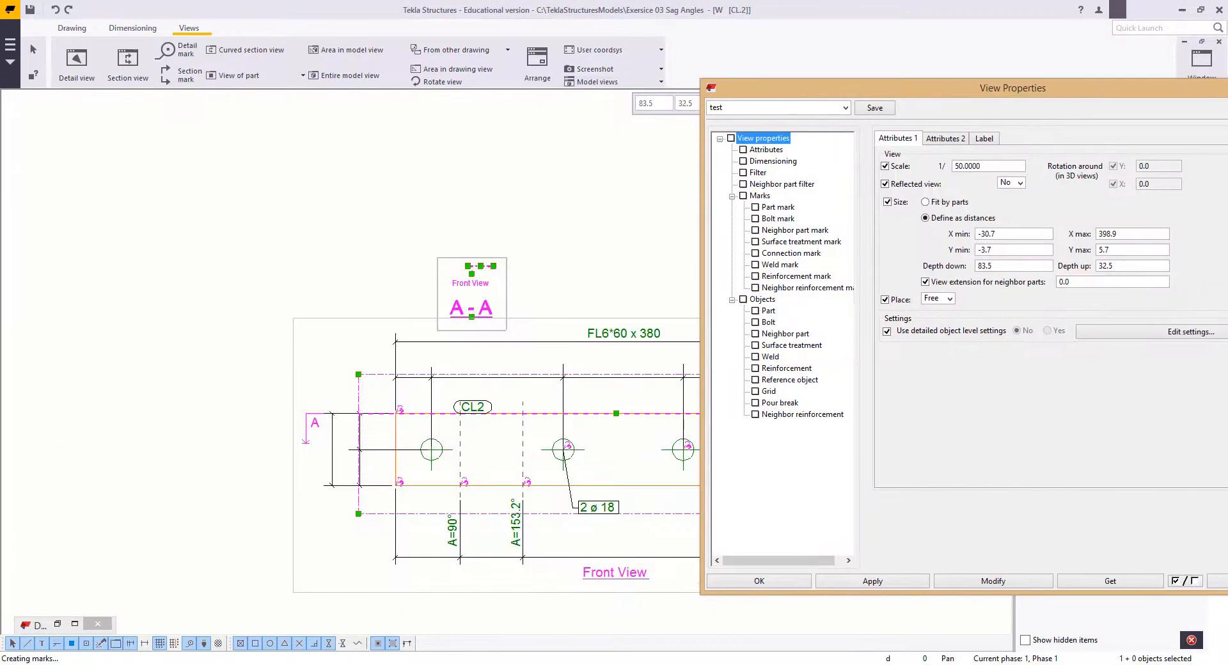
pyautogui.click(827, 111)
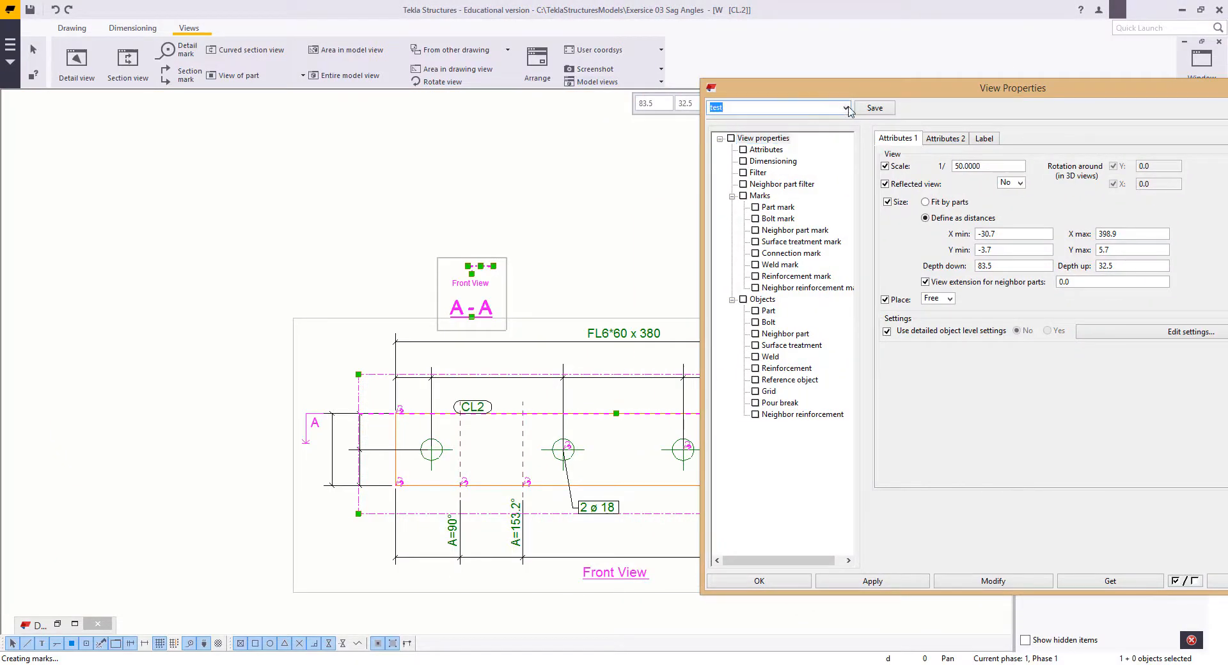
pyautogui.click(846, 108)
pyautogui.scroll(-3, 758, 250)
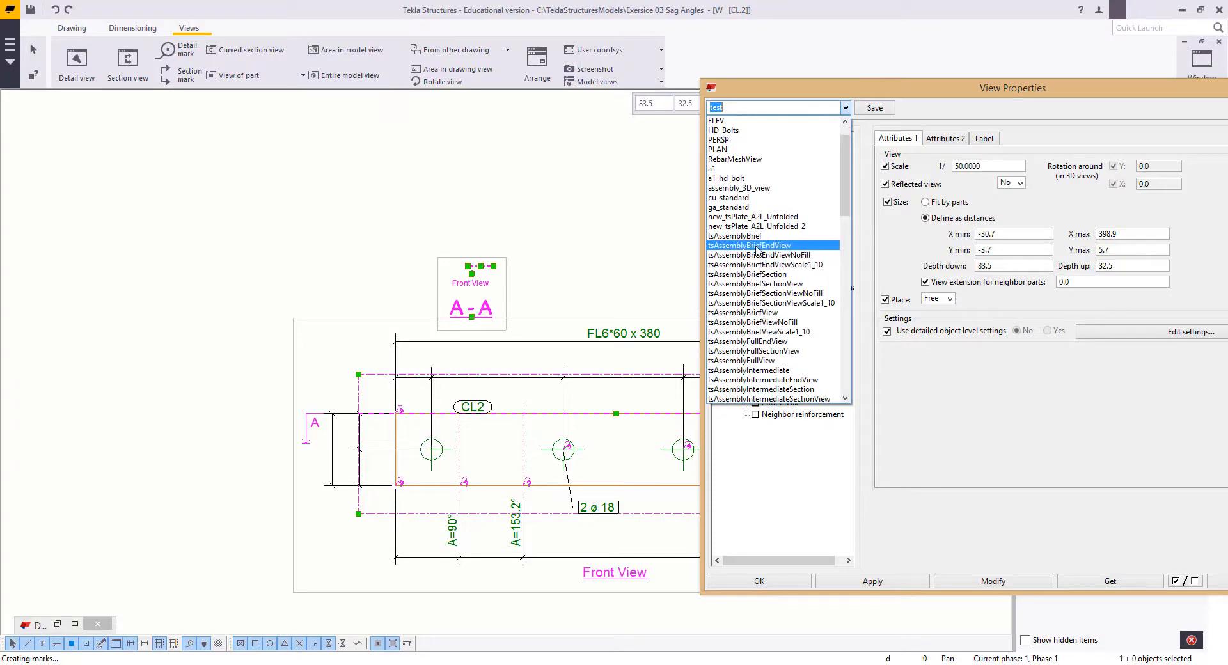
pyautogui.scroll(-1, 765, 256)
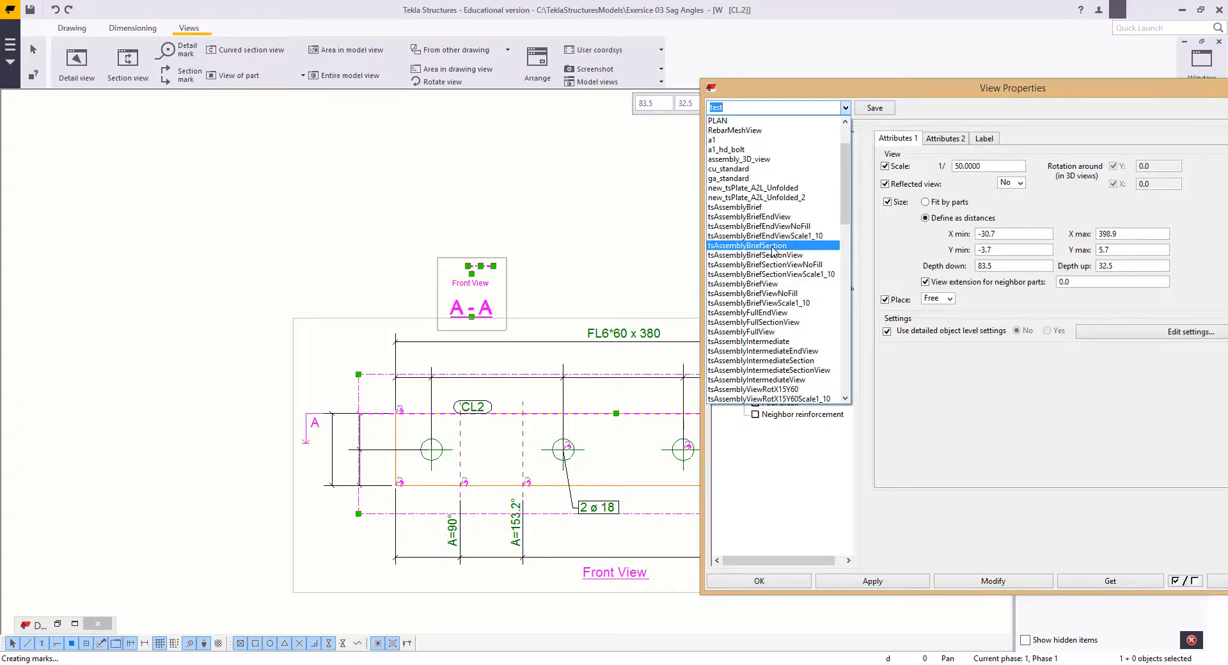
pyautogui.click(772, 248)
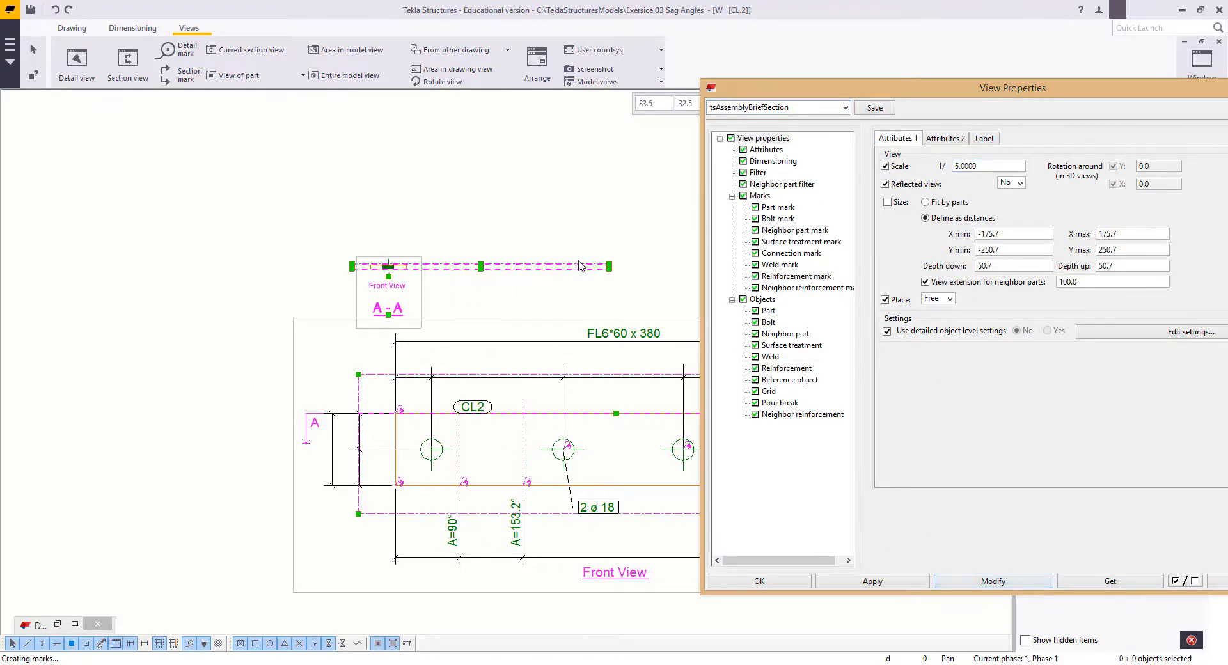
# Step: Extend the A-A section boundary to take in more of the bent cleat and move the view above the front view
pyautogui.moveTo(583, 261); pyautogui.dragTo(525, 334, button='middle')
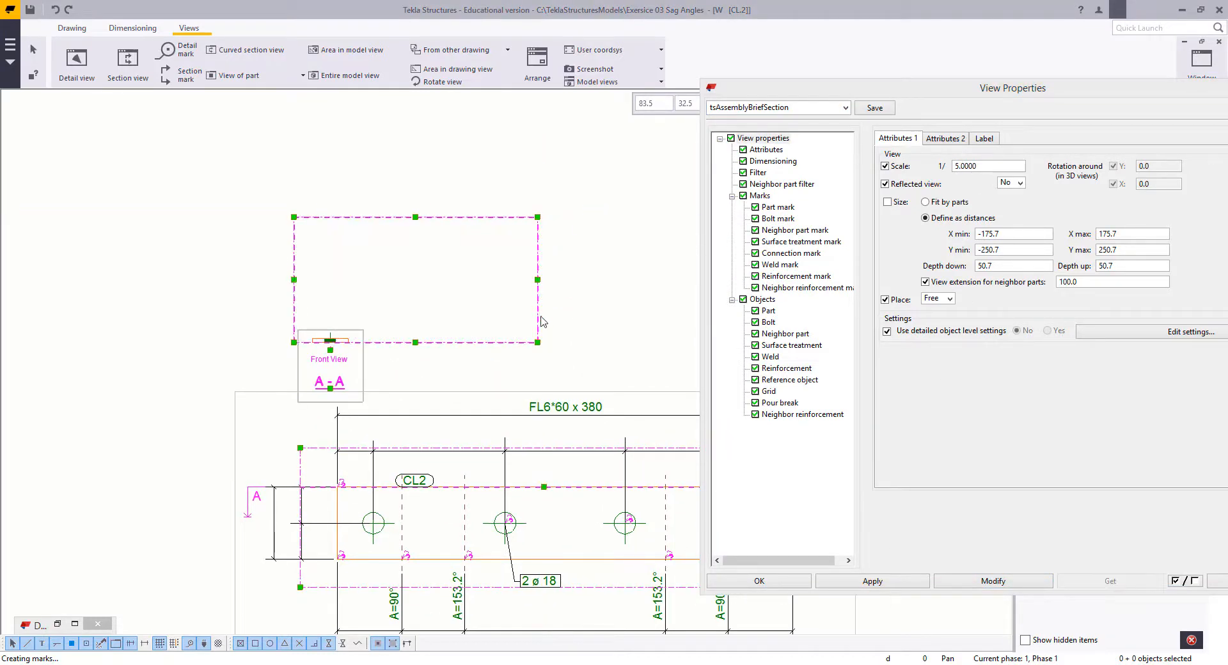
pyautogui.moveTo(539, 344); pyautogui.dragTo(476, 465)
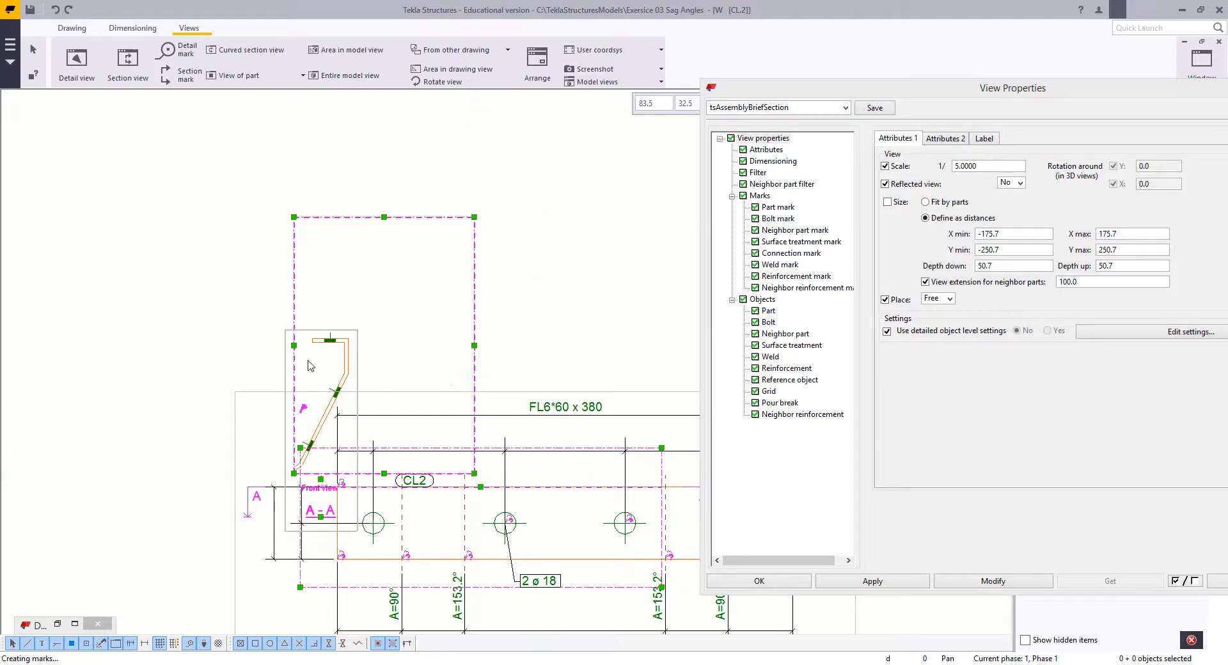
pyautogui.moveTo(357, 349); pyautogui.dragTo(491, 189)
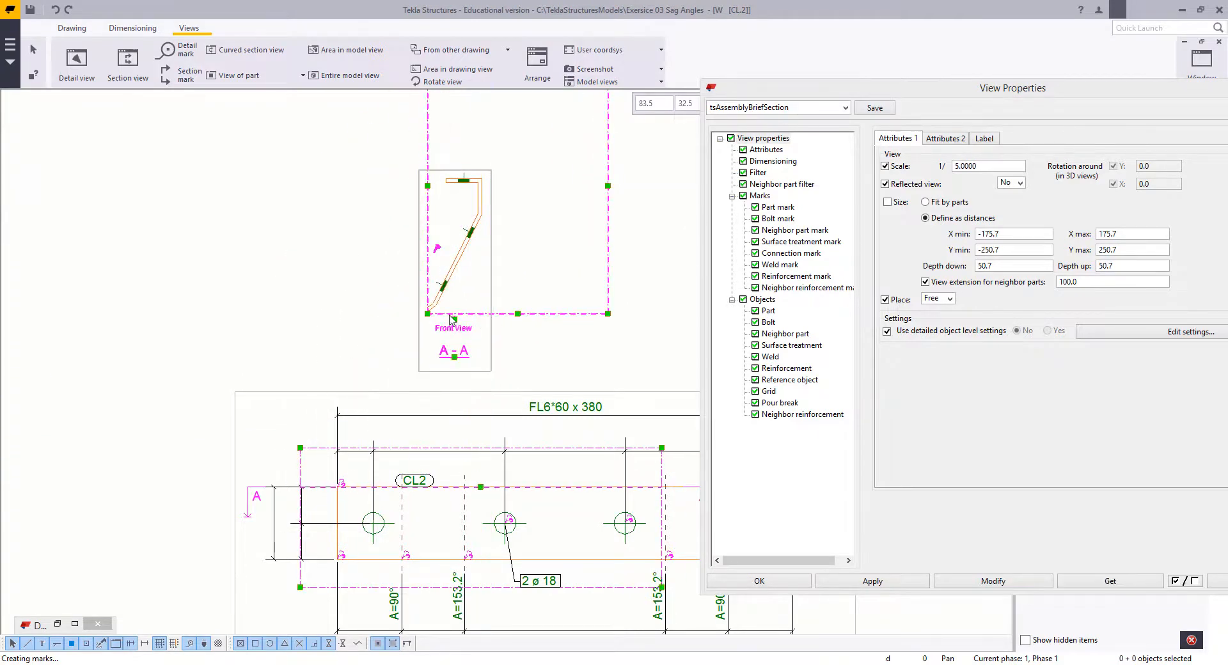
# Step: Adjust the A-A section boundary to enclose the whole bent cleat, including its lower end leg, and trim the empty margin
pyautogui.moveTo(428, 314); pyautogui.dragTo(344, 351)
pyautogui.scroll(-4, 428, 268)
pyautogui.moveTo(428, 268); pyautogui.dragTo(429, 344, button='middle')
pyautogui.scroll(3, 499, 227)
pyautogui.moveTo(569, 190); pyautogui.dragTo(493, 241)
pyautogui.scroll(-1, 496, 266)
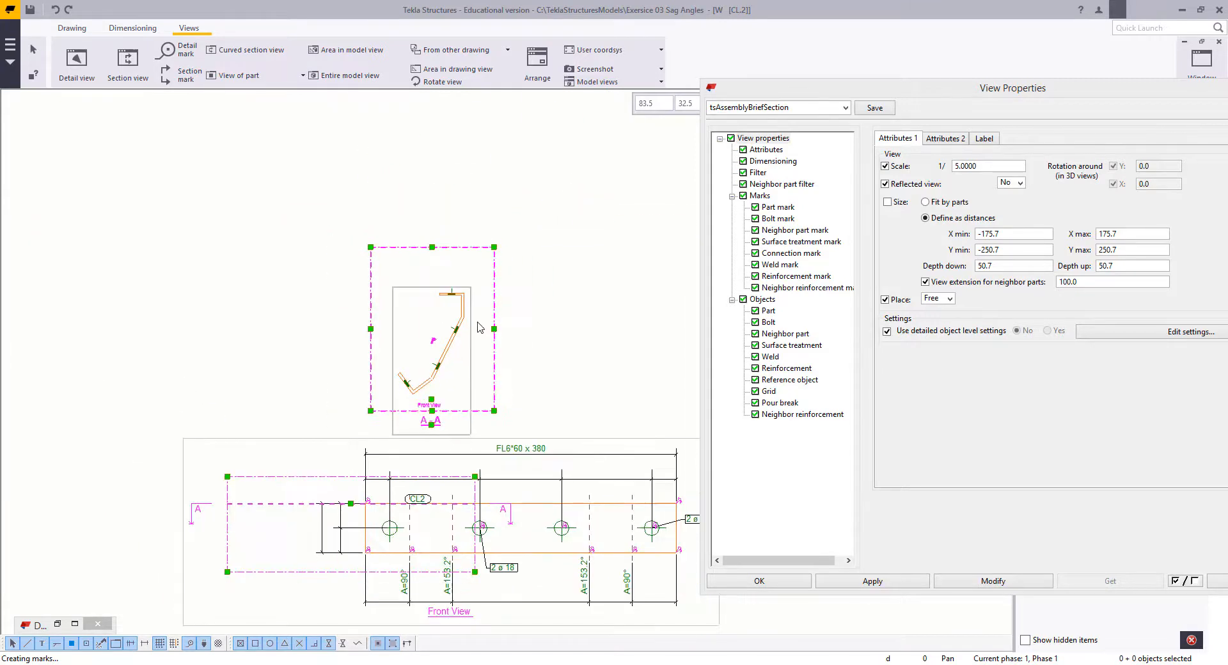
# Step: Set section view A-A's scale to 1/2.5, move the view clear above the front view, and close its properties
pyautogui.doubleClick(471, 335)
pyautogui.doubleClick(964, 166)
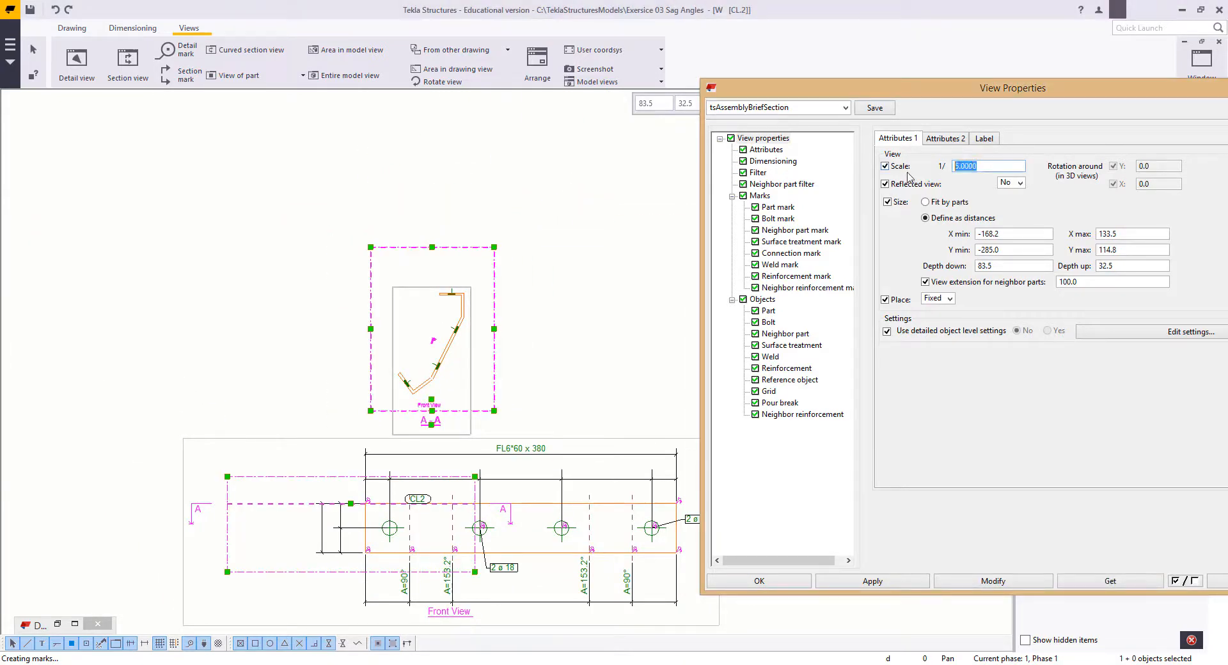
pyautogui.write('2.')
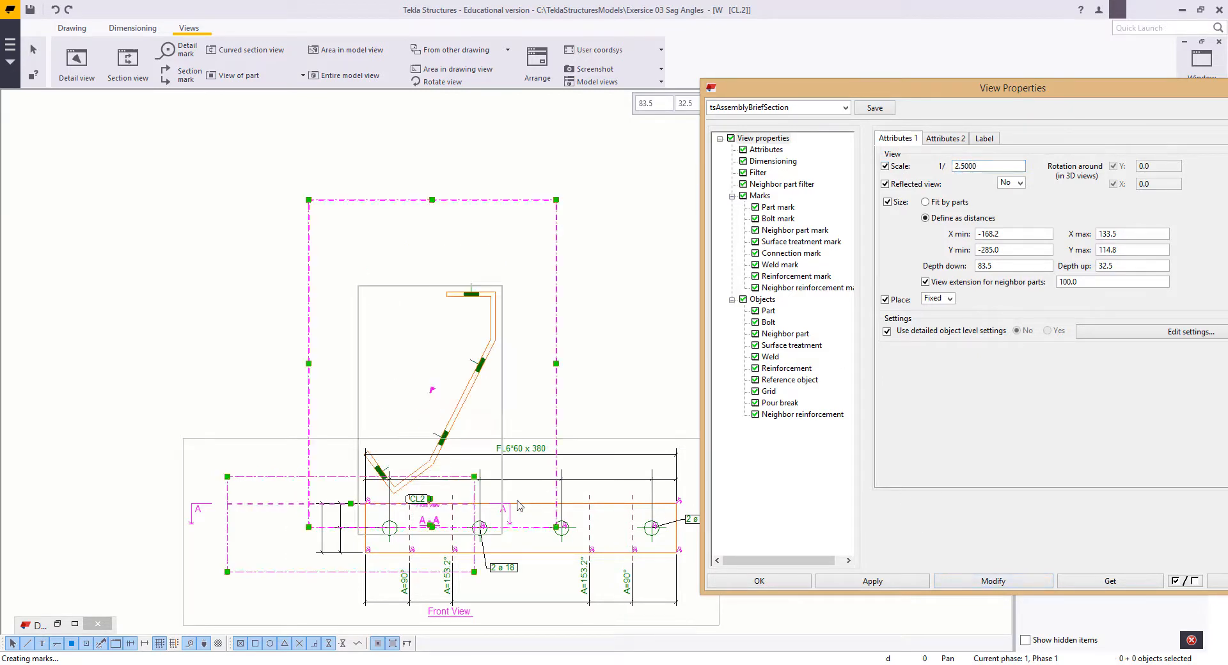
pyautogui.moveTo(517, 501); pyautogui.dragTo(463, 501, button='middle')
pyautogui.moveTo(451, 366); pyautogui.dragTo(478, 209)
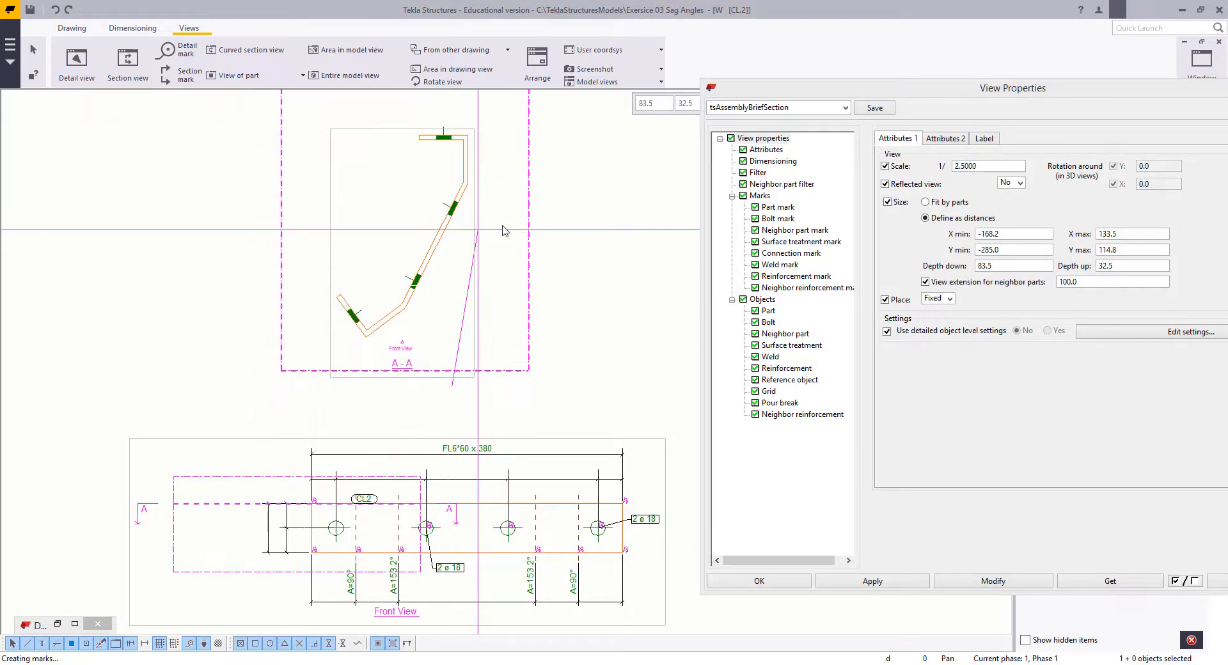
pyautogui.click(1220, 88)
pyautogui.moveTo(1100, 101); pyautogui.dragTo(894, 109)
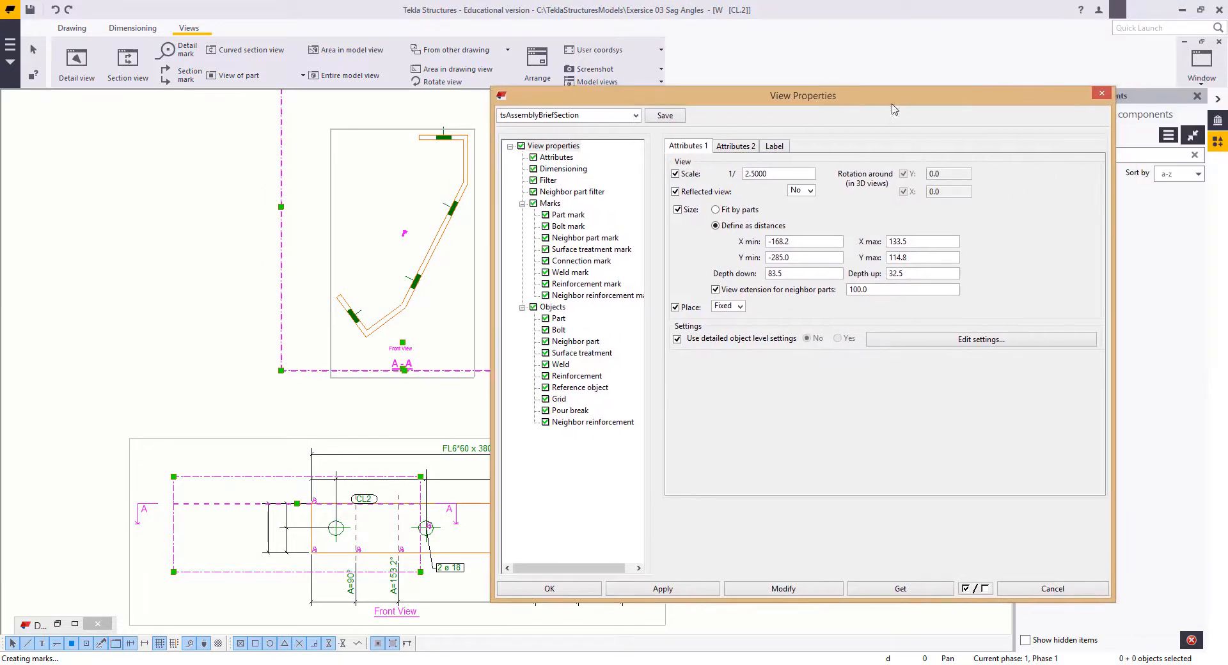
pyautogui.click(1098, 96)
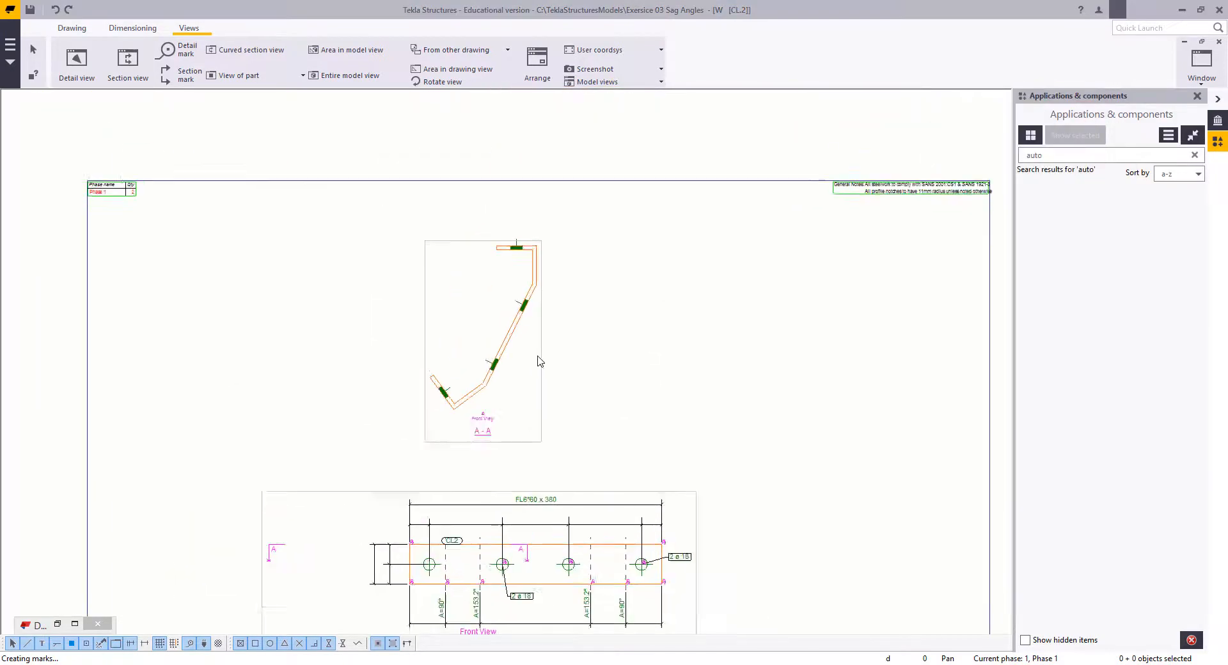
# Step: Draw a 60 mm horizontal line along the outer edge of the cleat's top leg in section A-A
pyautogui.scroll(2, 541, 360)
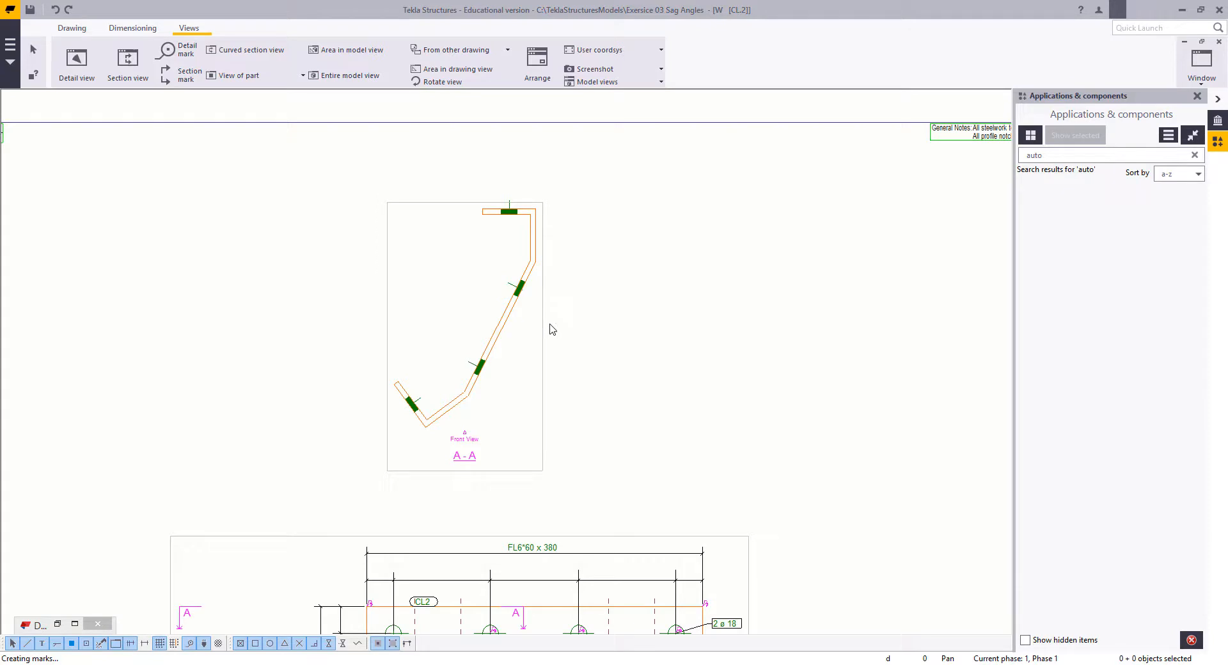
pyautogui.scroll(3, 520, 372)
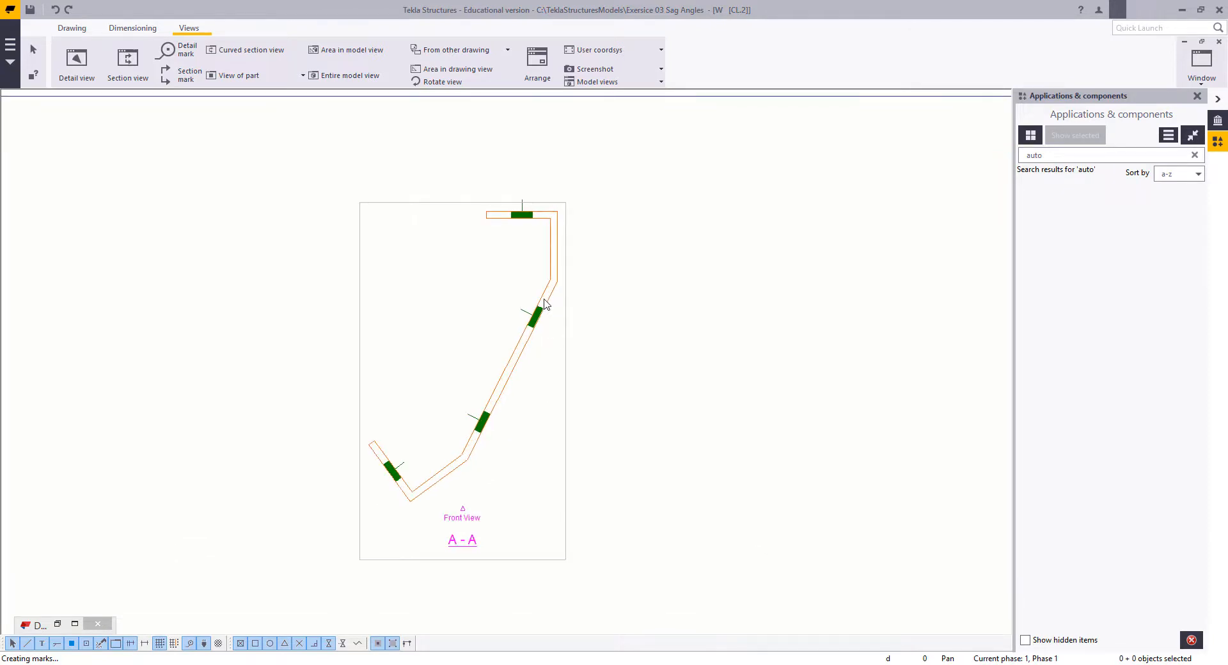
pyautogui.scroll(4, 518, 269)
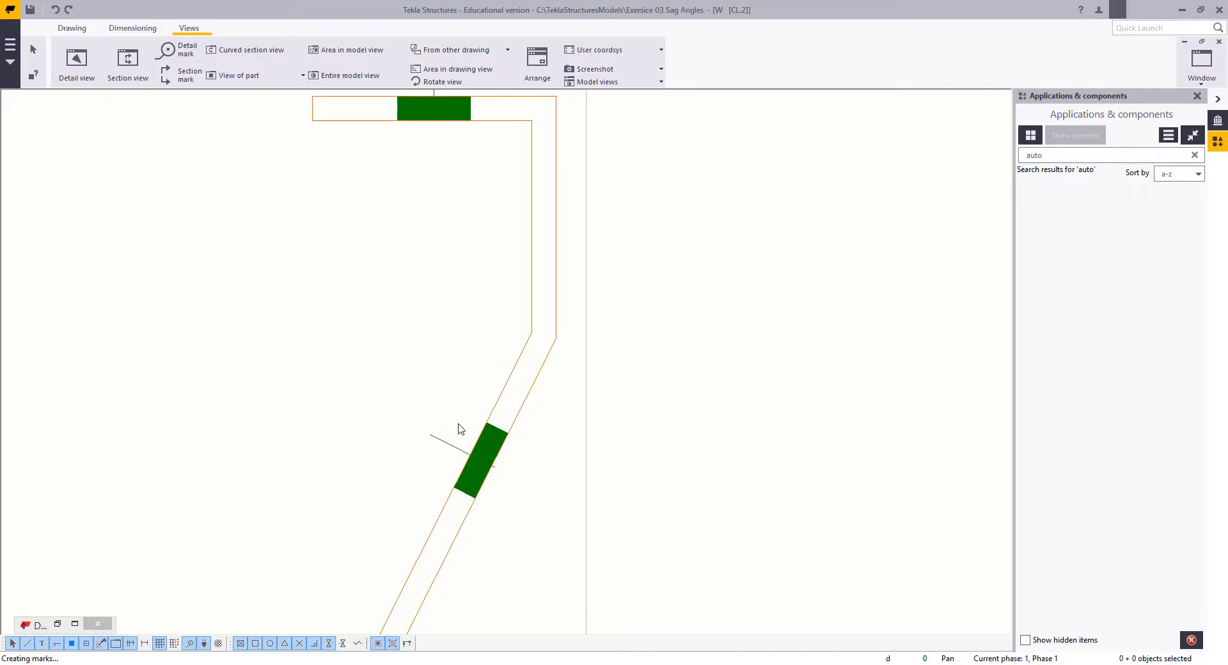
pyautogui.scroll(-4, 567, 376)
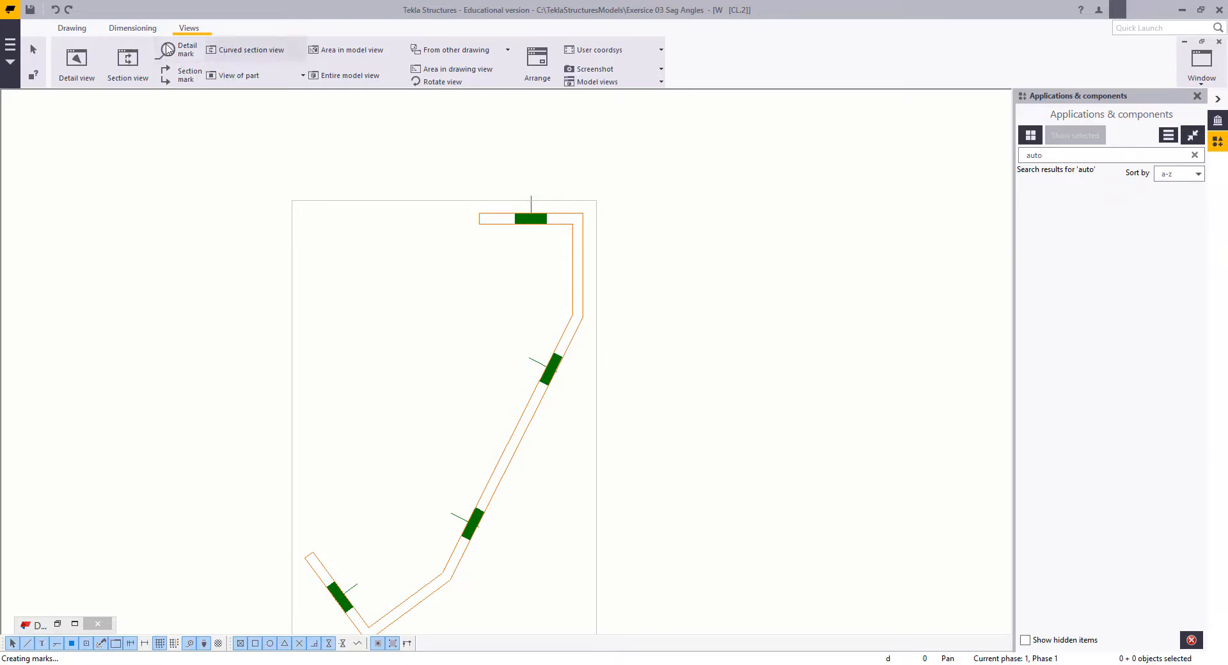
pyautogui.click(128, 30)
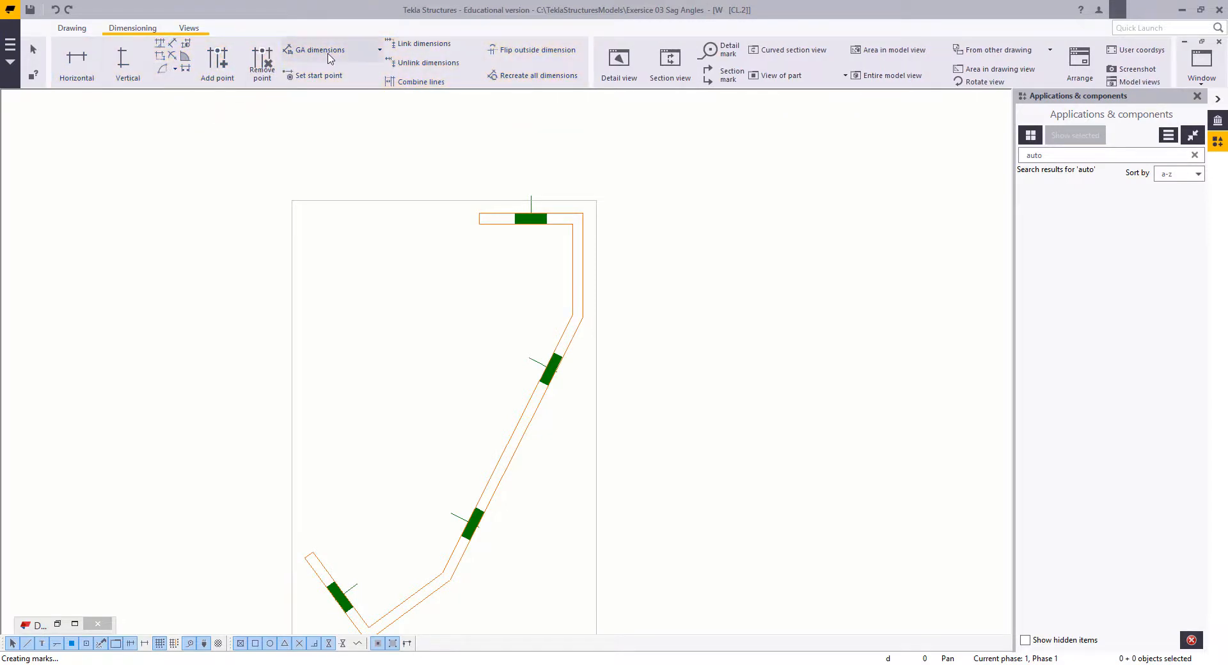
pyautogui.click(70, 29)
pyautogui.click(997, 58)
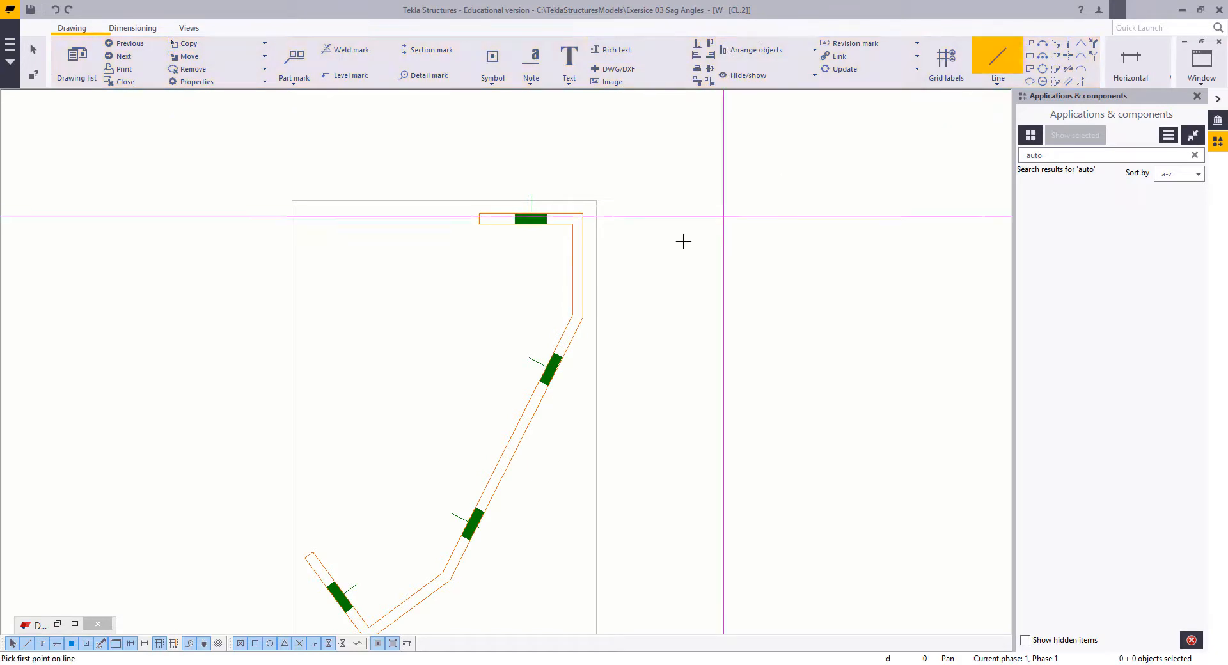
pyautogui.scroll(2, 490, 285)
pyautogui.click(464, 241)
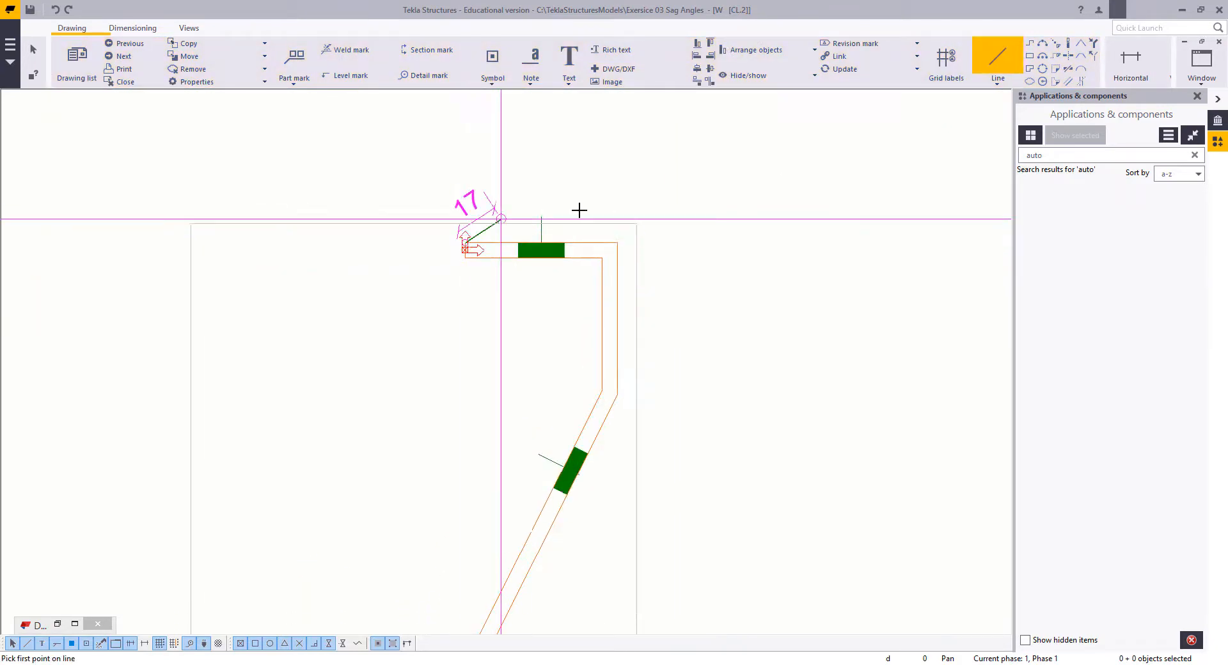
pyautogui.click(618, 243)
pyautogui.rightClick(555, 128)
pyautogui.click(573, 133)
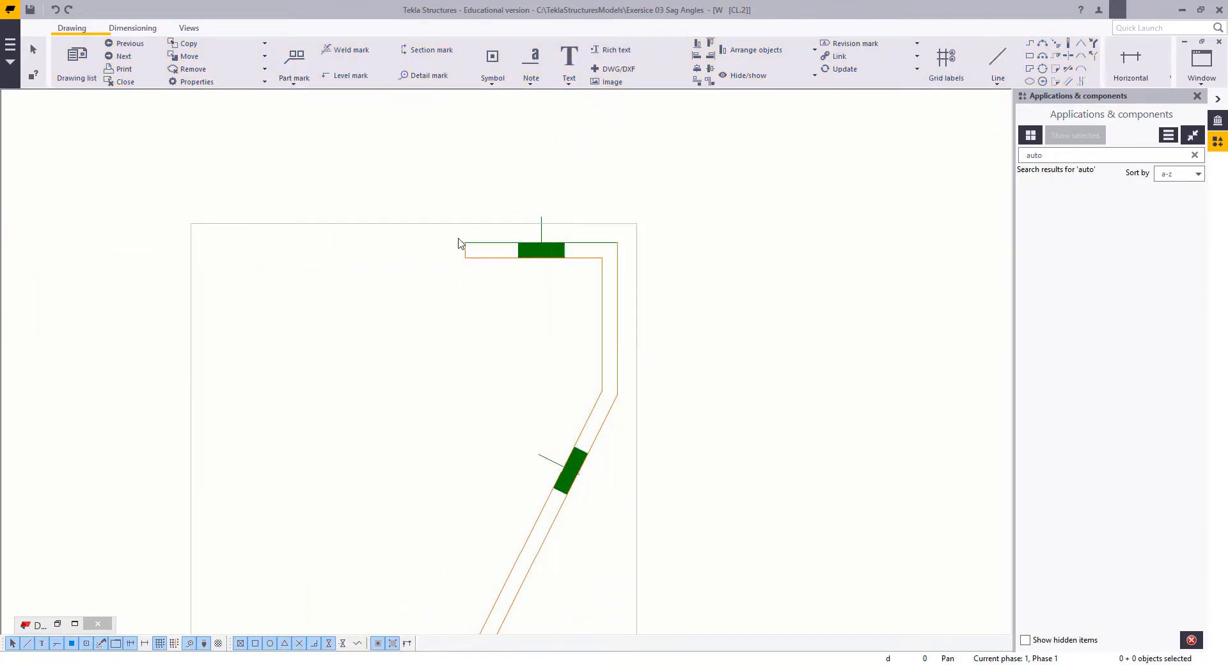
# Step: Move the horizontal line linearly so its left end meets the outer edge of the cleat's long sloping leg between the two holes
pyautogui.moveTo(459, 243); pyautogui.dragTo(659, 262)
pyautogui.rightClick(684, 186)
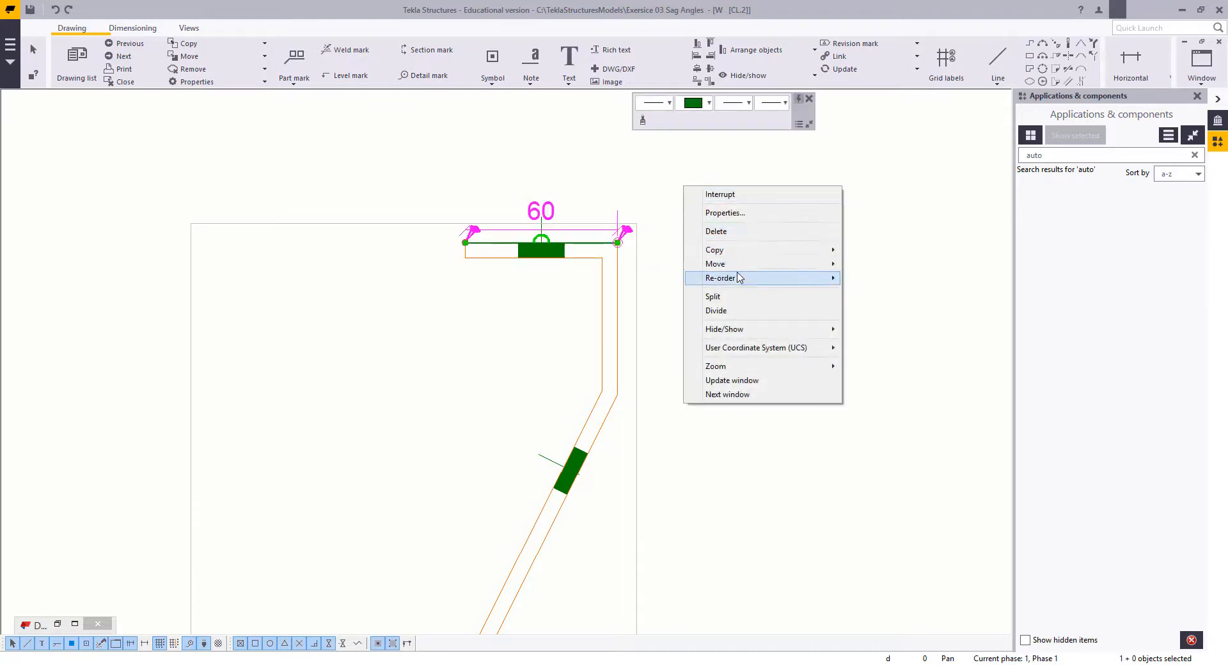
pyautogui.moveTo(768, 263)
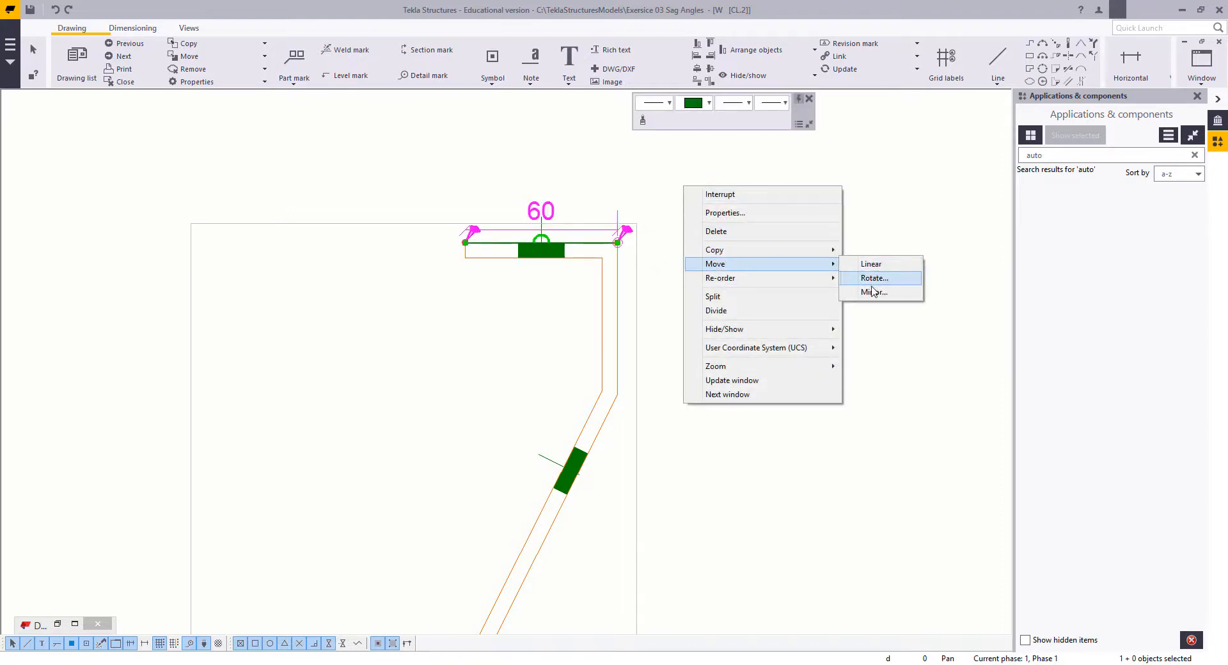
pyautogui.click(870, 264)
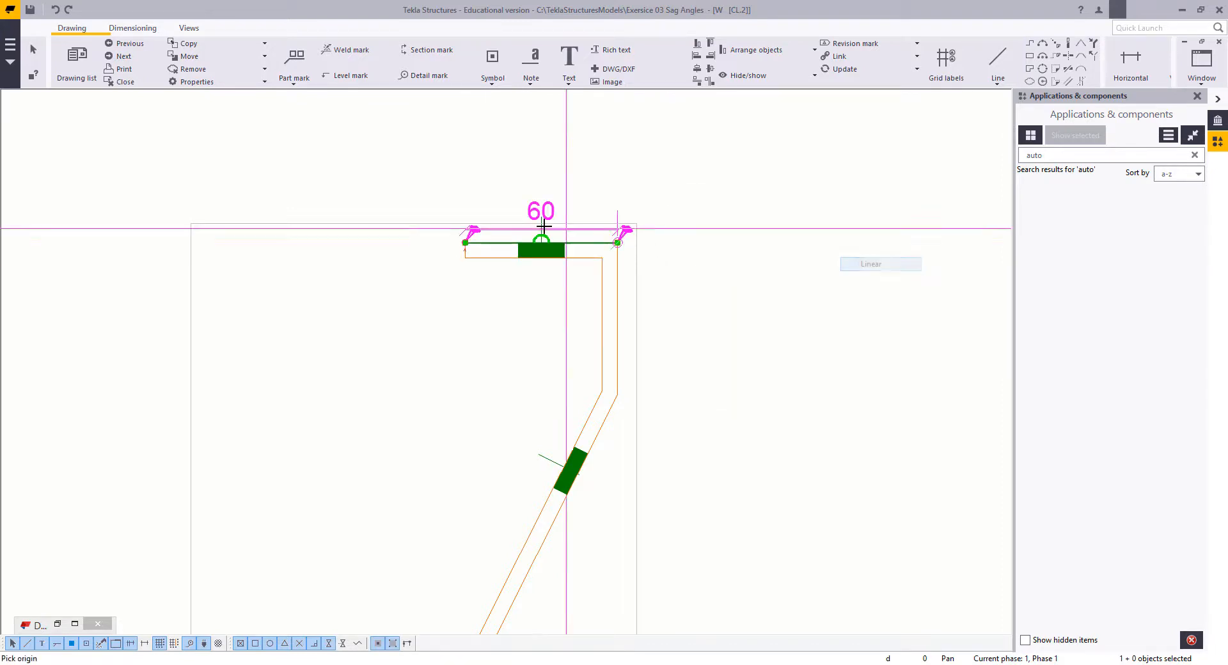
pyautogui.click(465, 242)
pyautogui.scroll(-1, 518, 401)
pyautogui.moveTo(518, 401); pyautogui.dragTo(512, 252, button='middle')
pyautogui.click(437, 389)
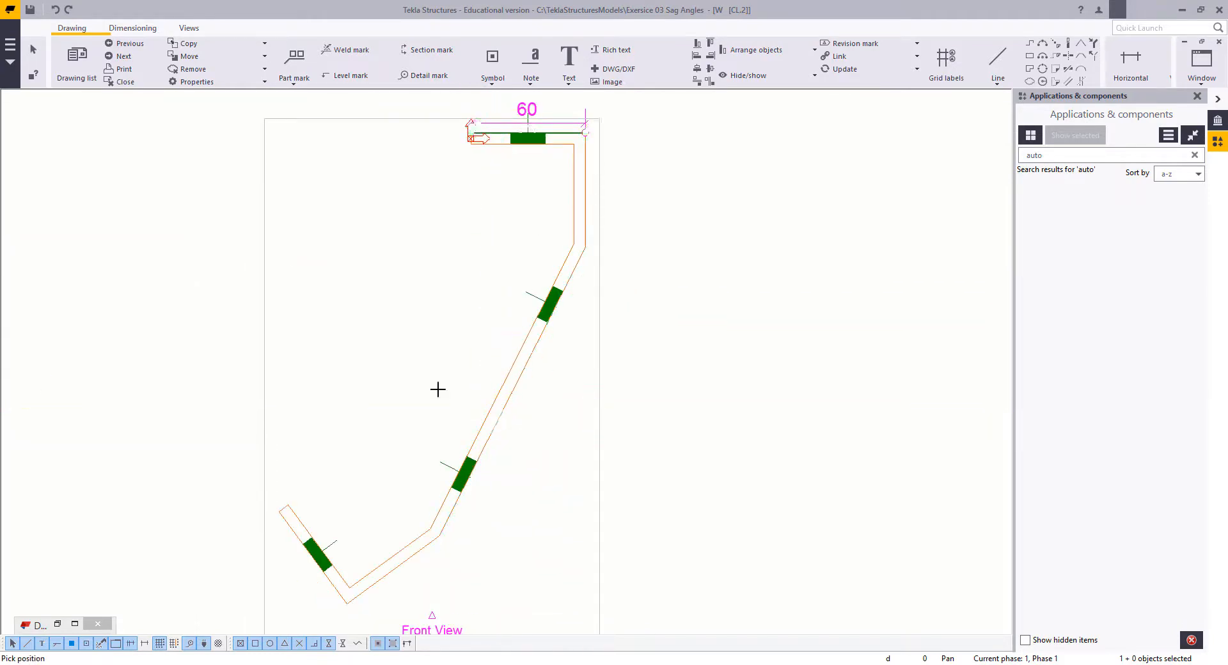
pyautogui.rightClick(352, 279)
pyautogui.click(371, 291)
# Step: Add an angle dimension between the horizontal helper line and the outer edge of the cleat's long sloping leg in section A-A
pyautogui.scroll(2, 508, 379)
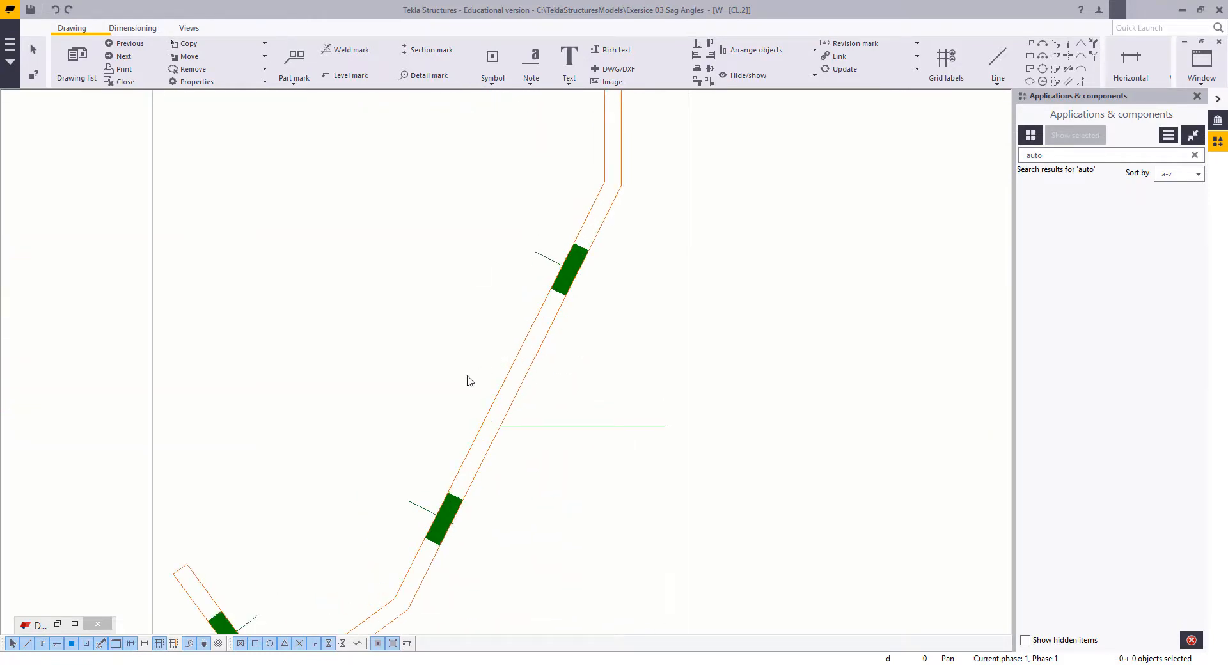
pyautogui.click(125, 28)
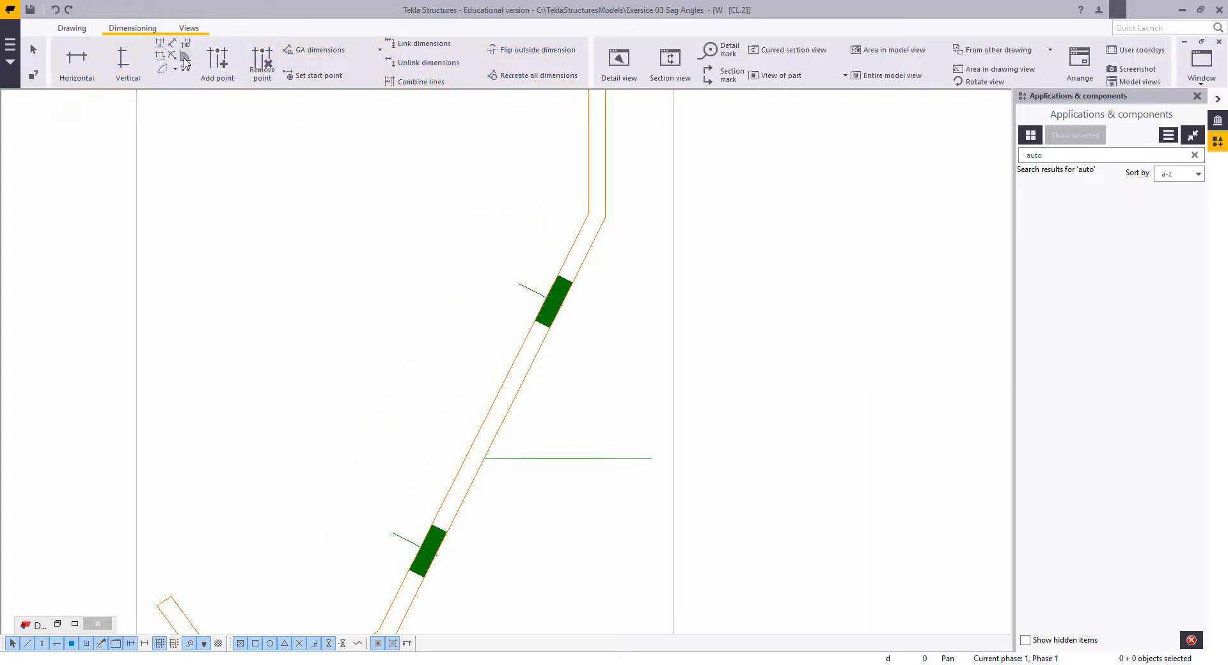
pyautogui.click(185, 57)
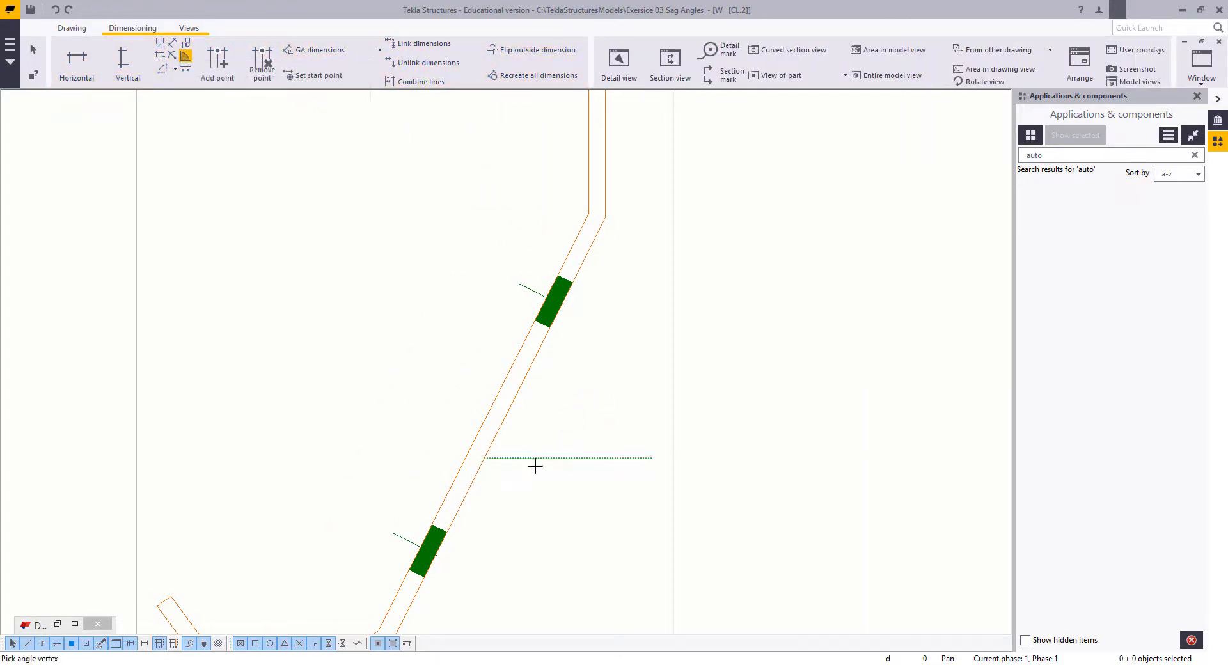
pyautogui.click(484, 458)
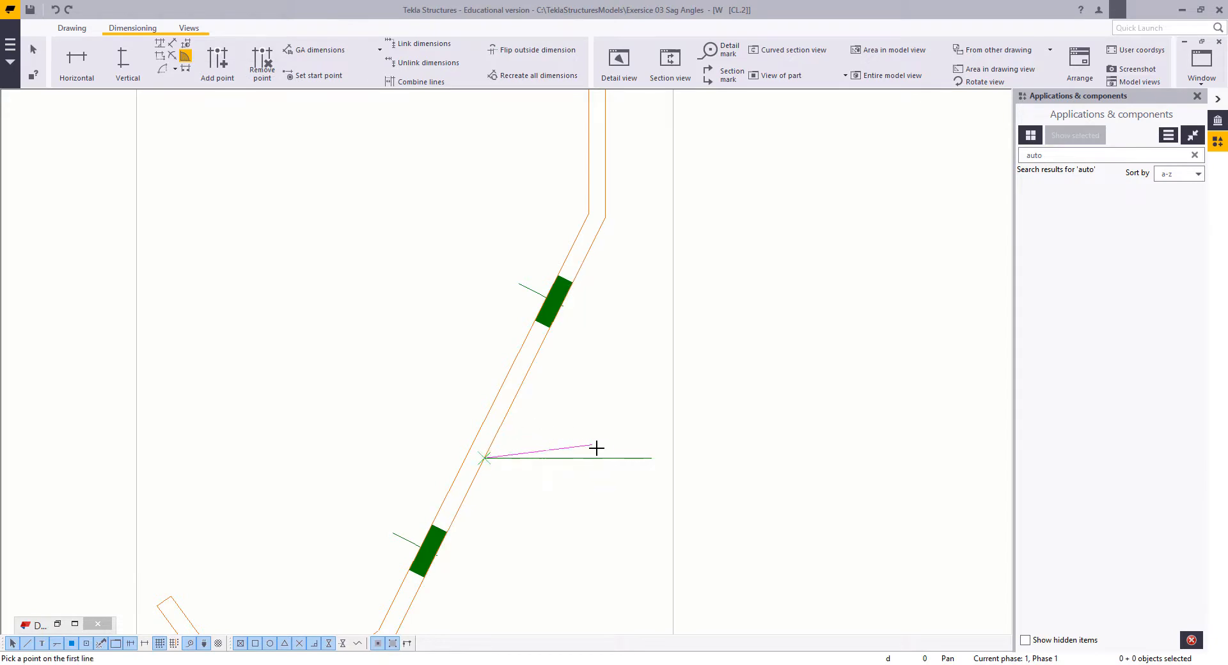
pyautogui.click(639, 457)
pyautogui.click(523, 373)
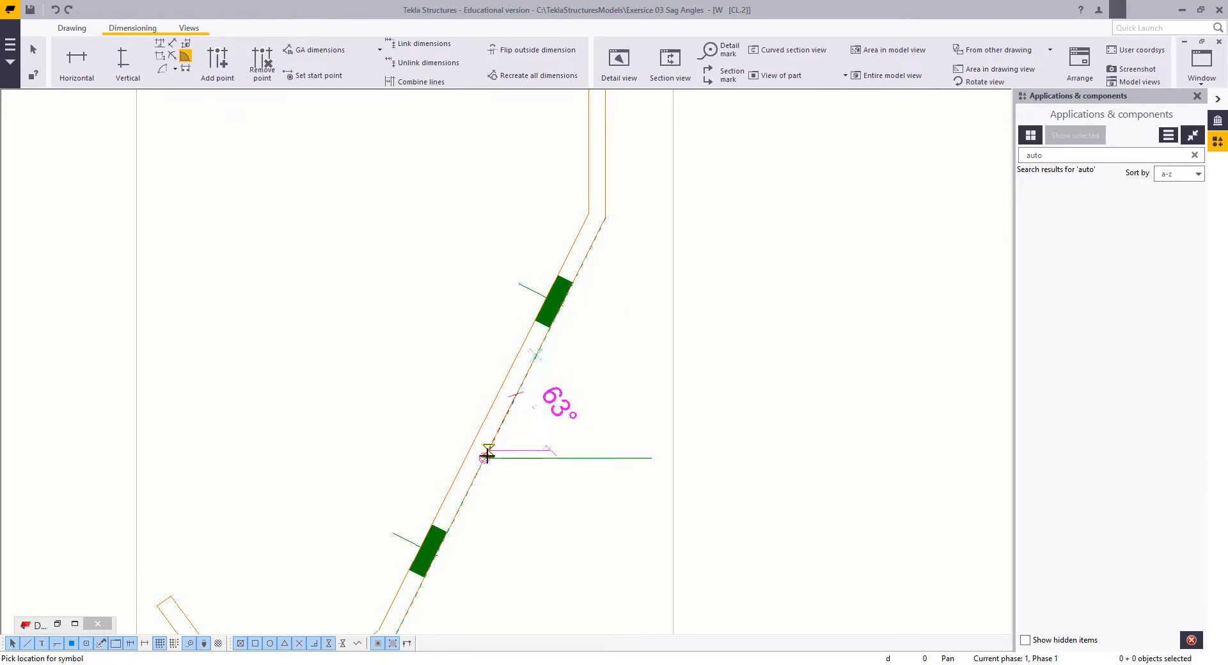
pyautogui.click(485, 455)
pyautogui.rightClick(364, 281)
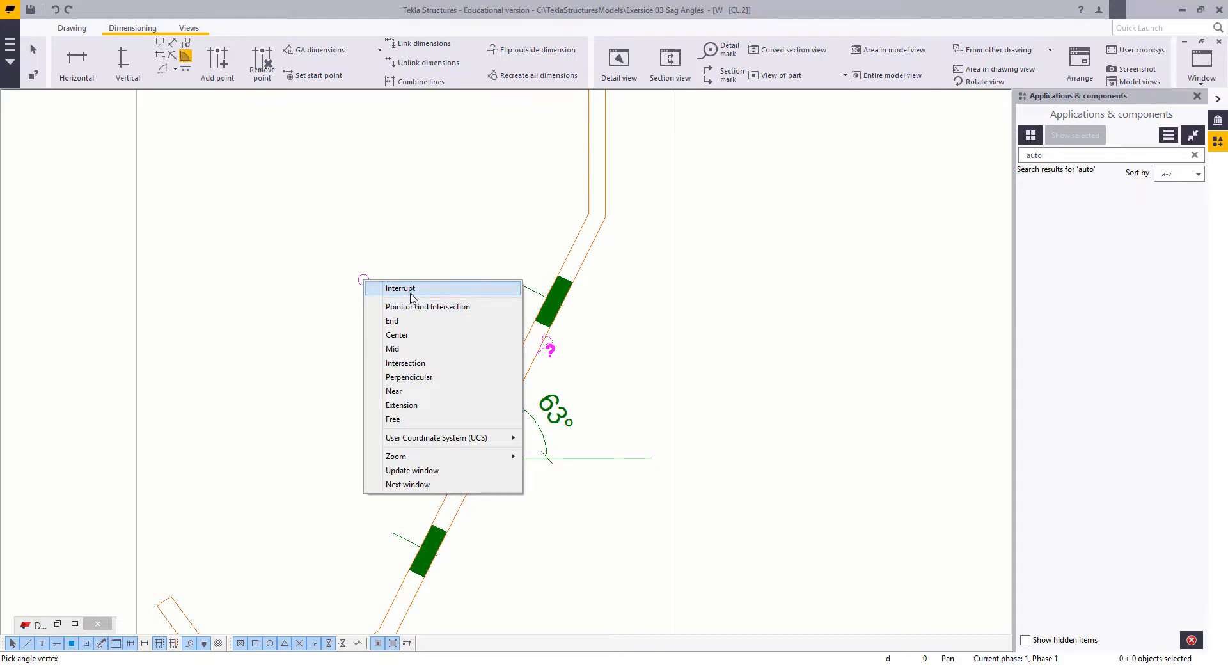
pyautogui.click(410, 292)
# Step: Set the angle dimension's format to ###[.###] and its precision to 1/1000, applying the change to the dimension
pyautogui.moveTo(429, 308); pyautogui.dragTo(415, 172, button='middle')
pyautogui.doubleClick(534, 276)
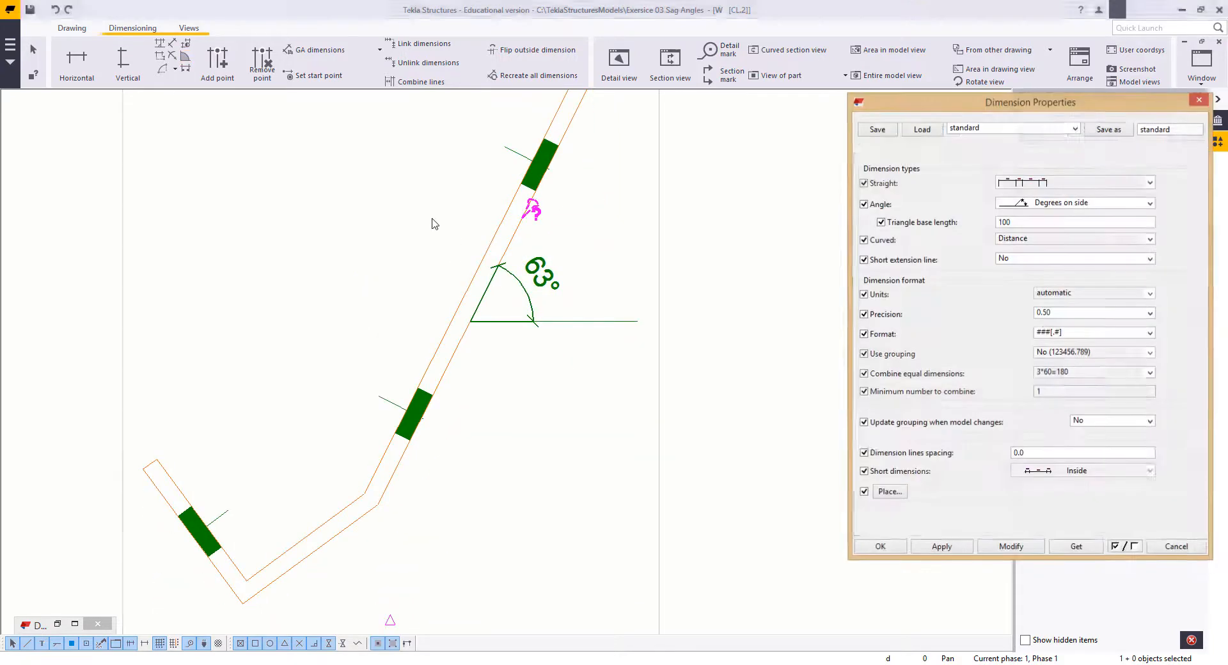
pyautogui.click(1066, 335)
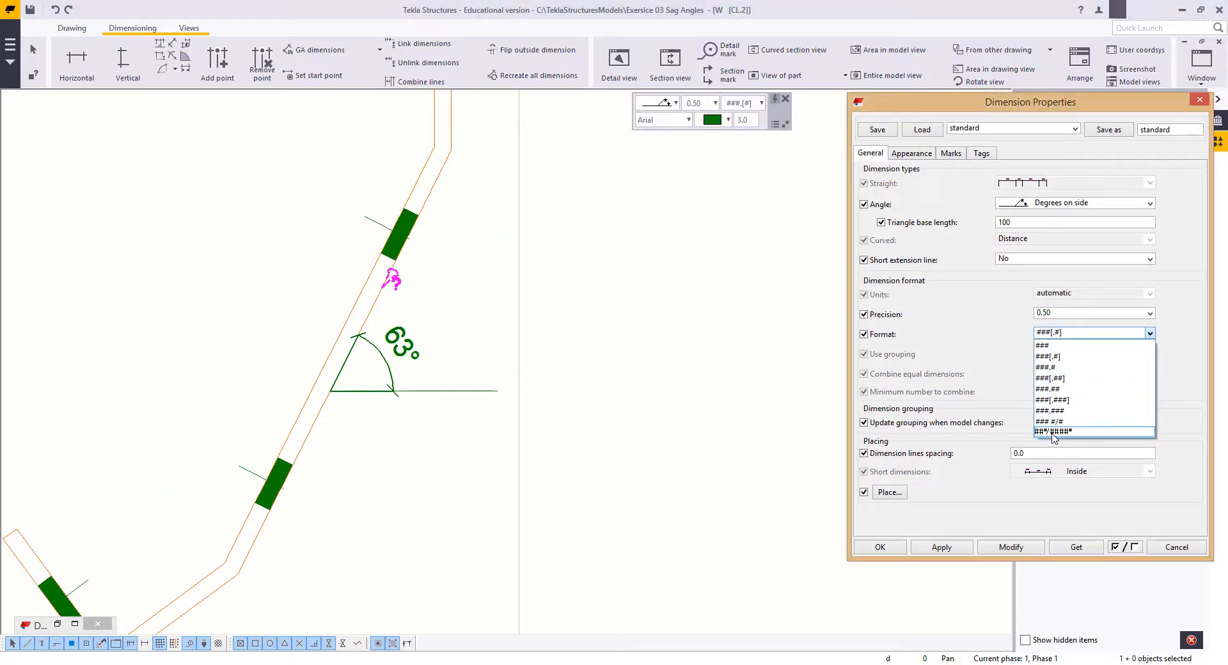
pyautogui.click(1054, 399)
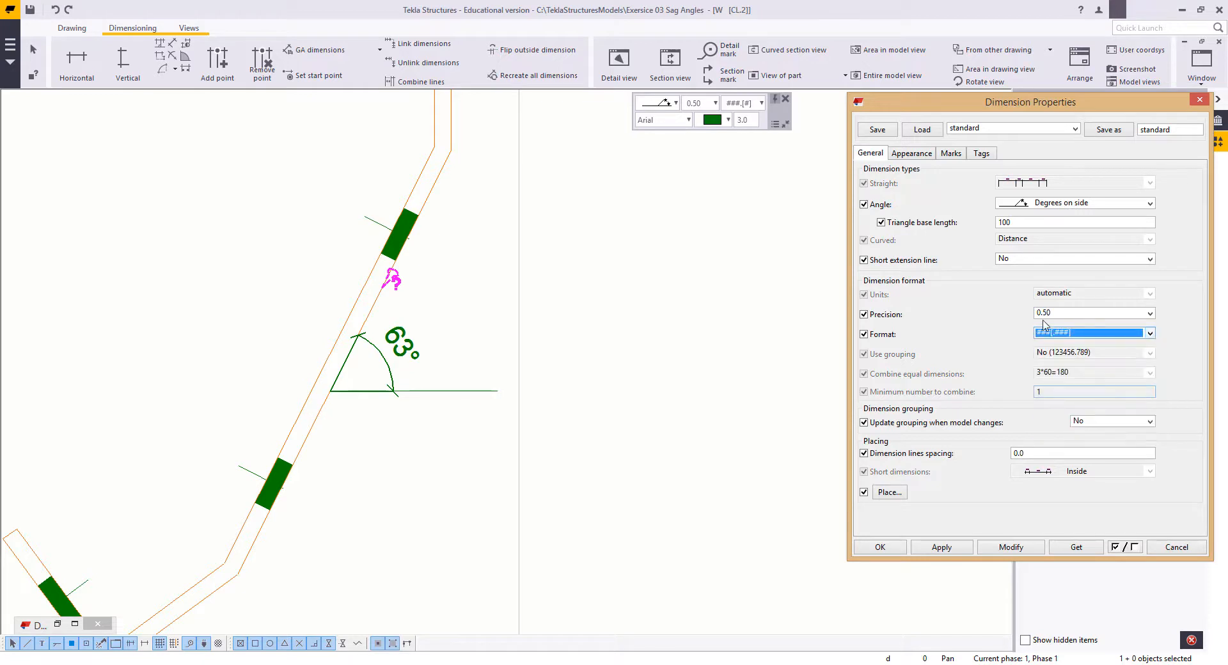
pyautogui.click(1068, 317)
pyautogui.click(1053, 425)
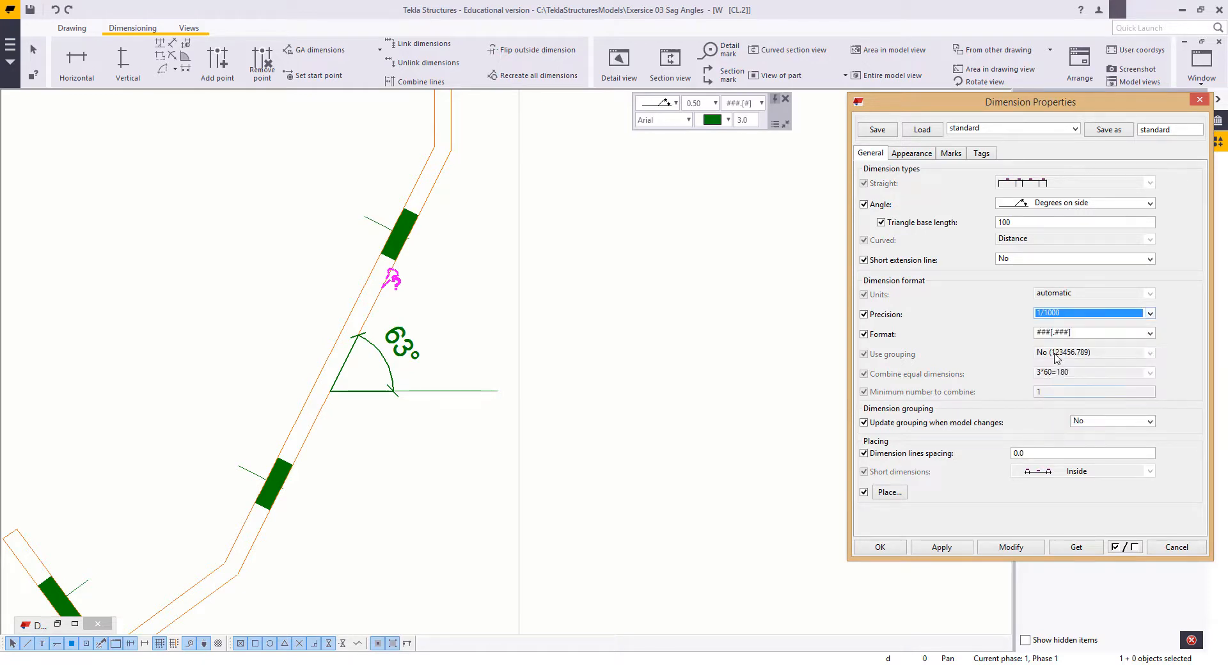
pyautogui.click(1011, 547)
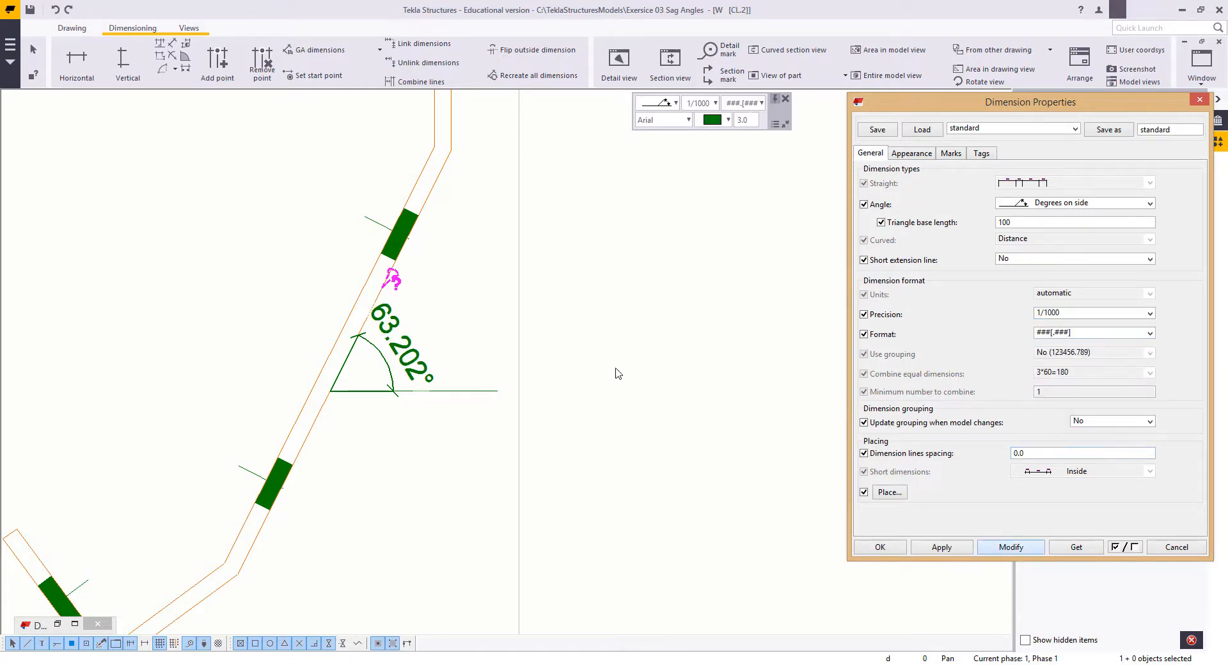
# Step: Rotate section view A-A by -63.202 degrees so the cleat's long leg lies horizontal
pyautogui.scroll(-3, 617, 373)
pyautogui.moveTo(622, 323); pyautogui.dragTo(528, 366)
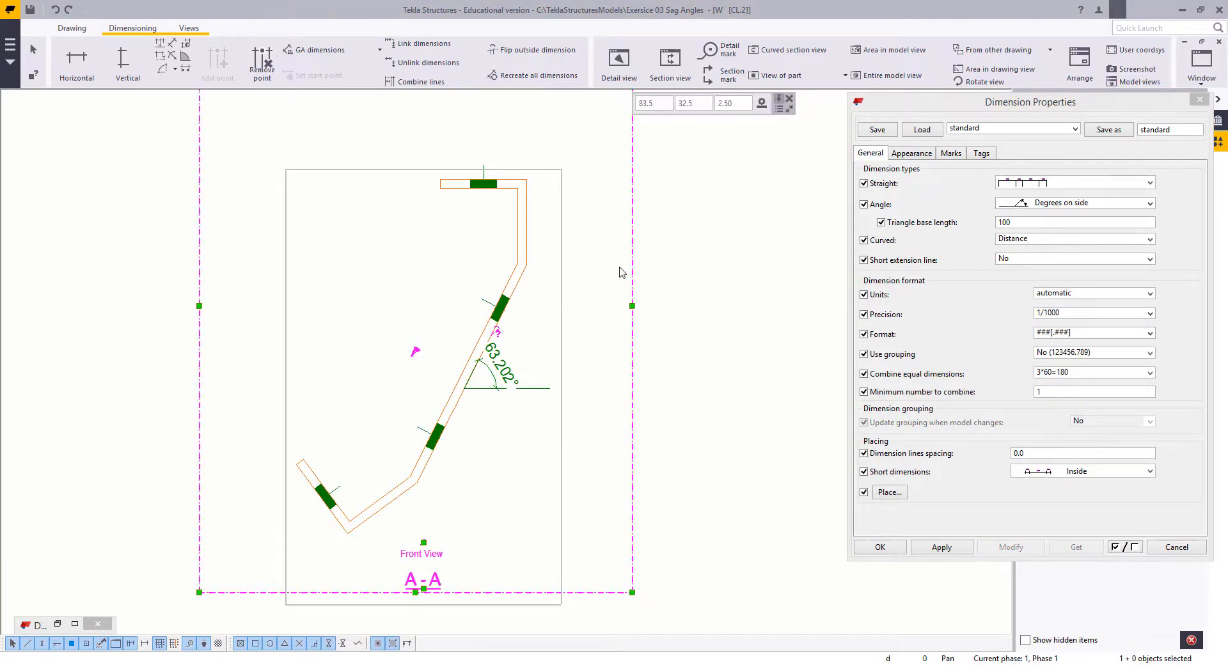
pyautogui.rightClick(632, 270)
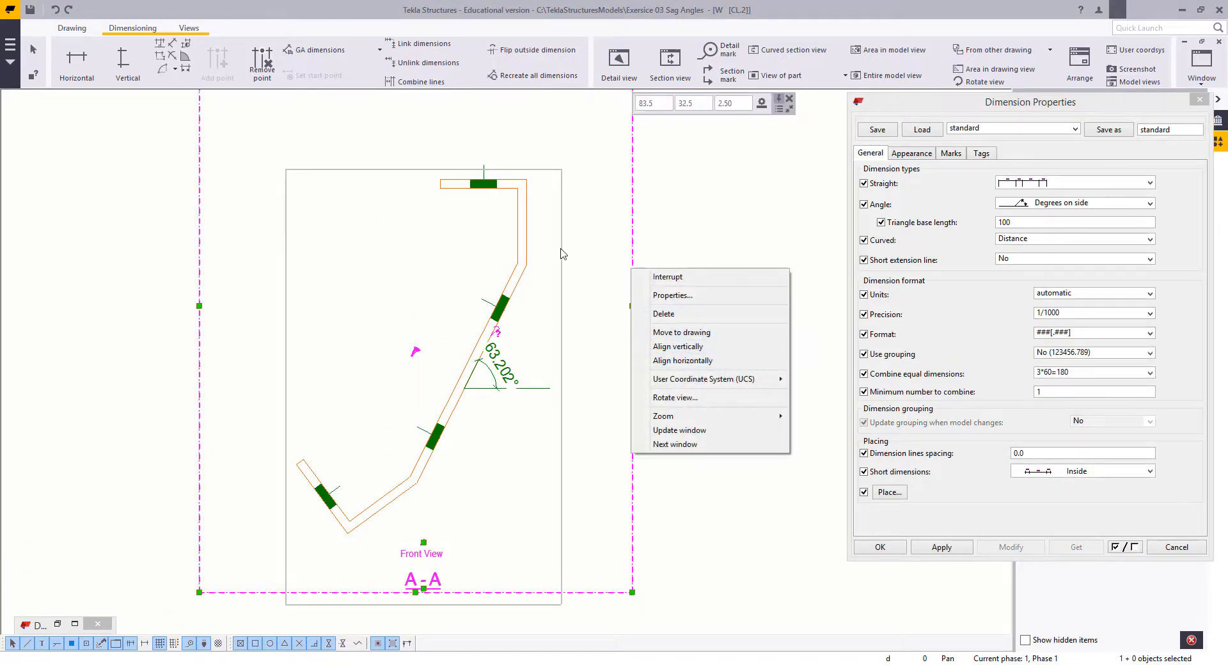
pyautogui.click(678, 397)
pyautogui.moveTo(119, 164)
pyautogui.mouseDown()
pyautogui.moveTo(332, 147)
pyautogui.moveTo(625, 153)
pyautogui.moveTo(643, 175)
pyautogui.mouseUp()
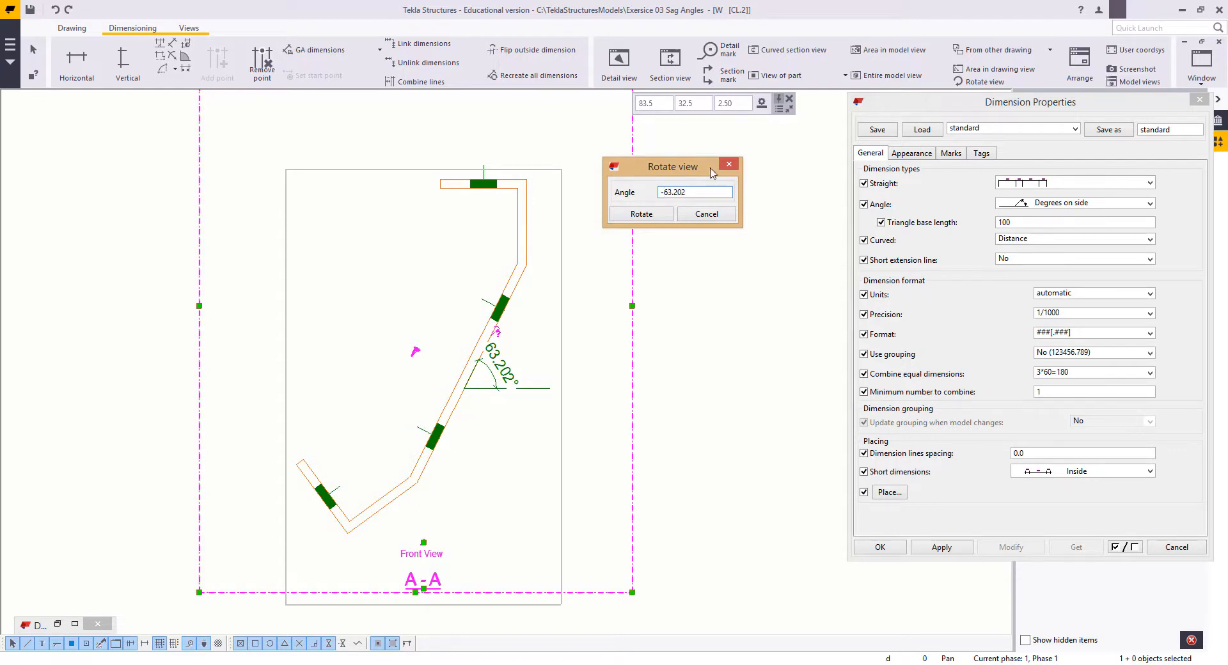
pyautogui.click(659, 213)
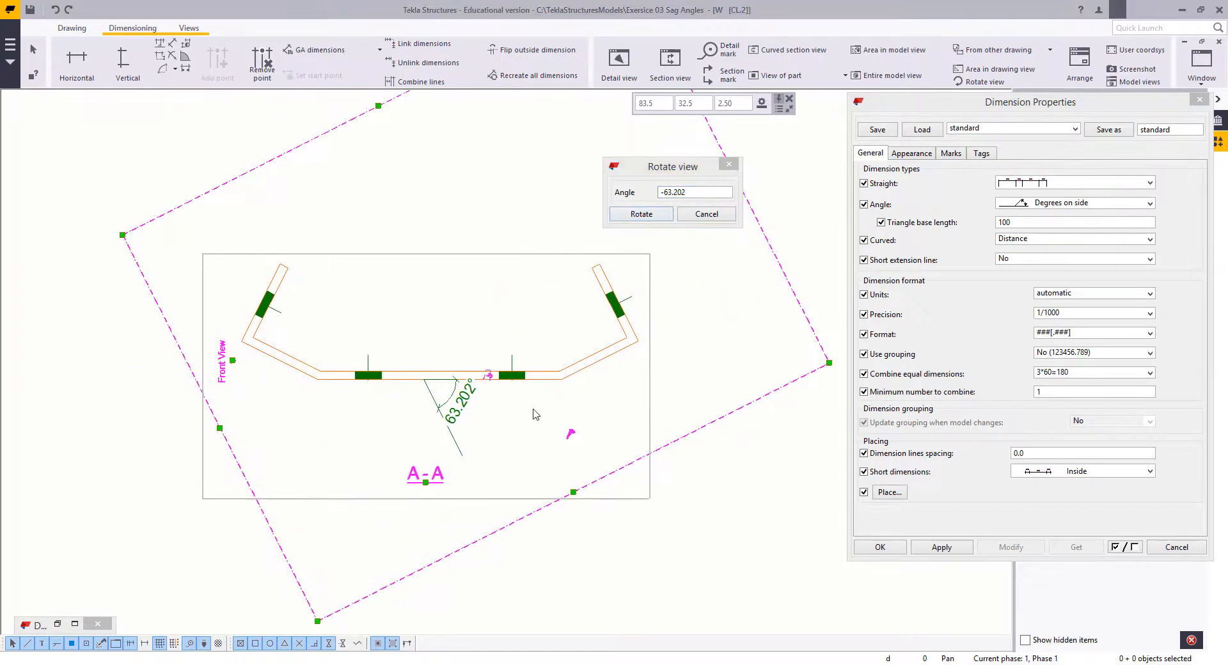
# Step: Delete the helper line and its angle dimension from section view A-A
pyautogui.click(502, 425)
pyautogui.click(407, 403)
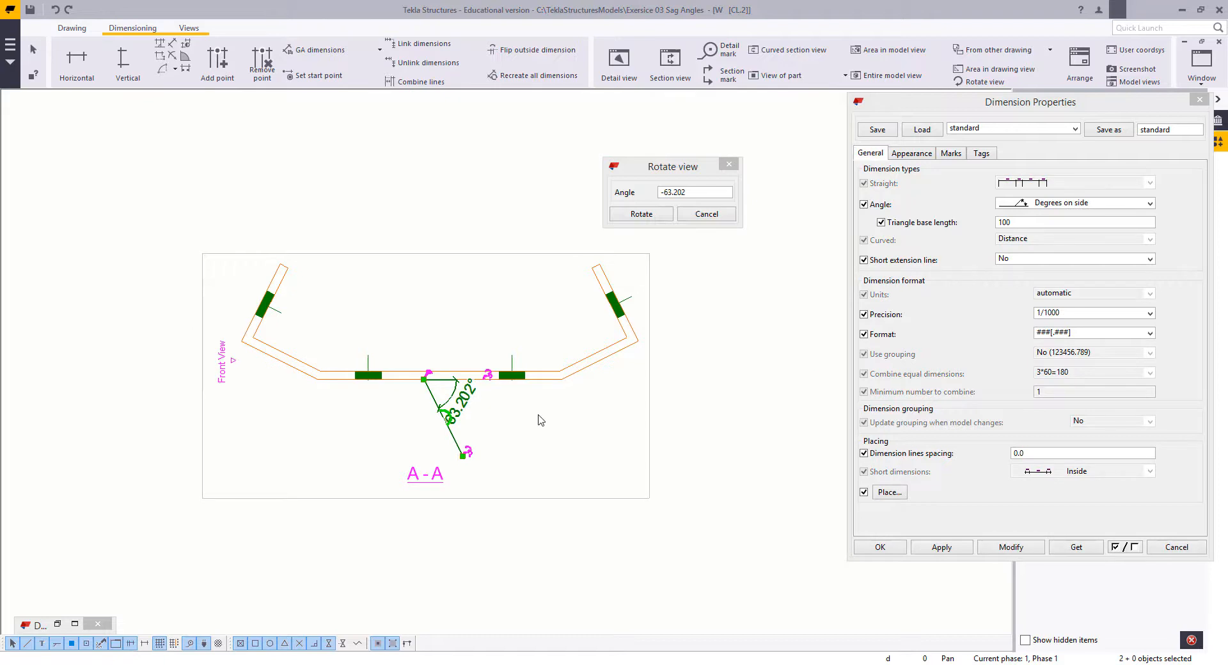
pyautogui.press('Delete')
# Step: Close the rotation and dimension property dialogs and shift section view A-A sideways to centre it above the front view
pyautogui.scroll(-4, 540, 420)
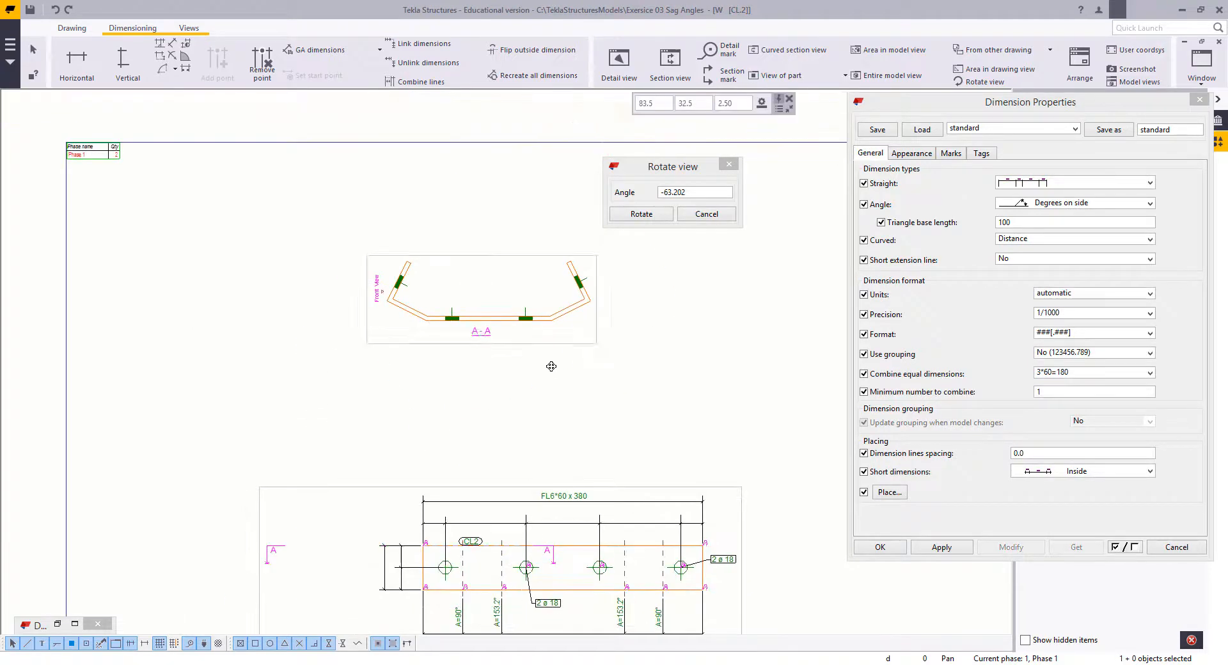
pyautogui.click(542, 344)
pyautogui.scroll(2, 633, 346)
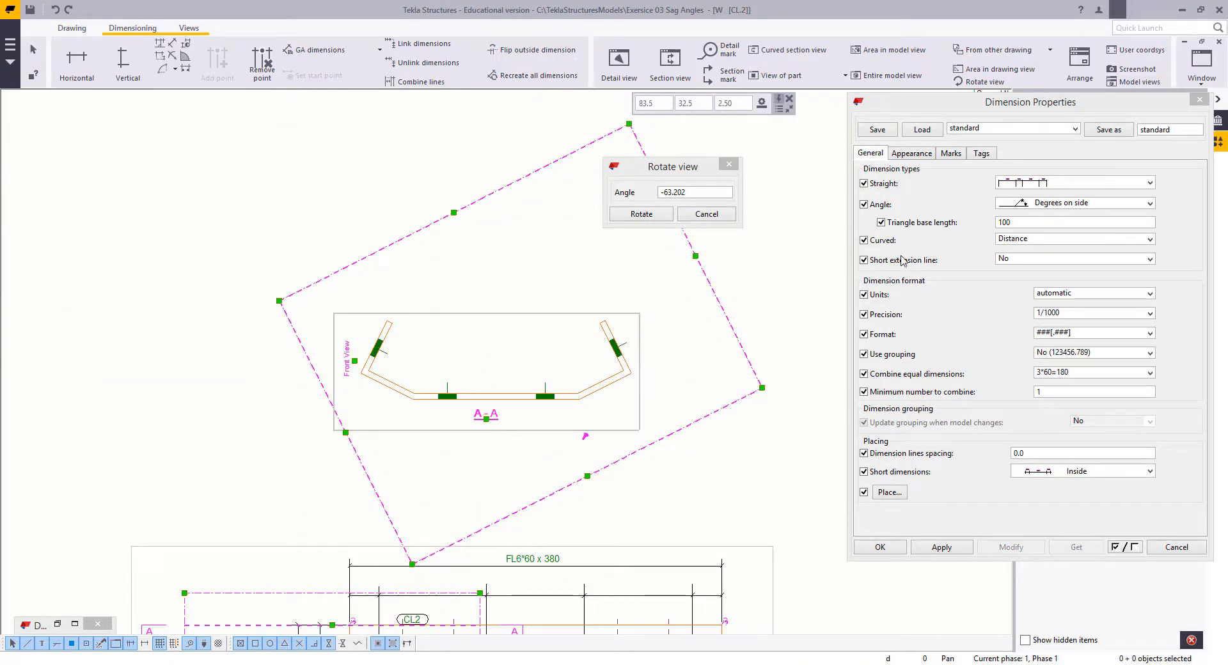
pyautogui.click(1200, 99)
pyautogui.click(729, 165)
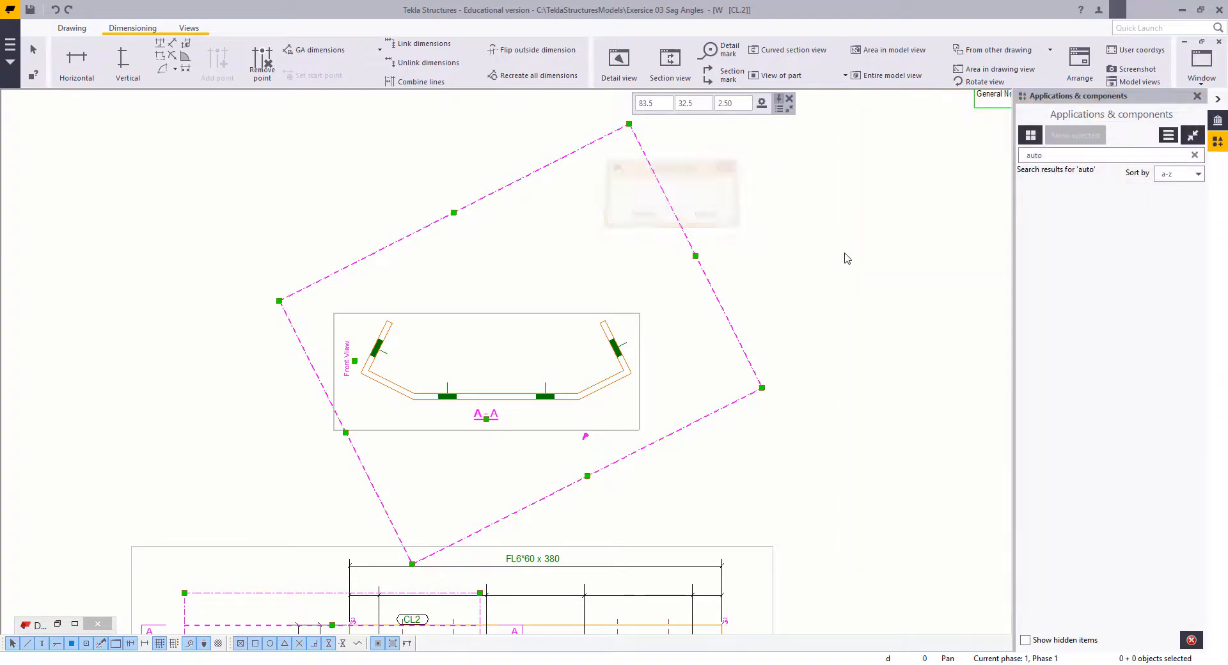
pyautogui.click(535, 420)
pyautogui.moveTo(525, 419); pyautogui.dragTo(568, 419)
pyautogui.click(559, 276)
pyautogui.scroll(2, 557, 269)
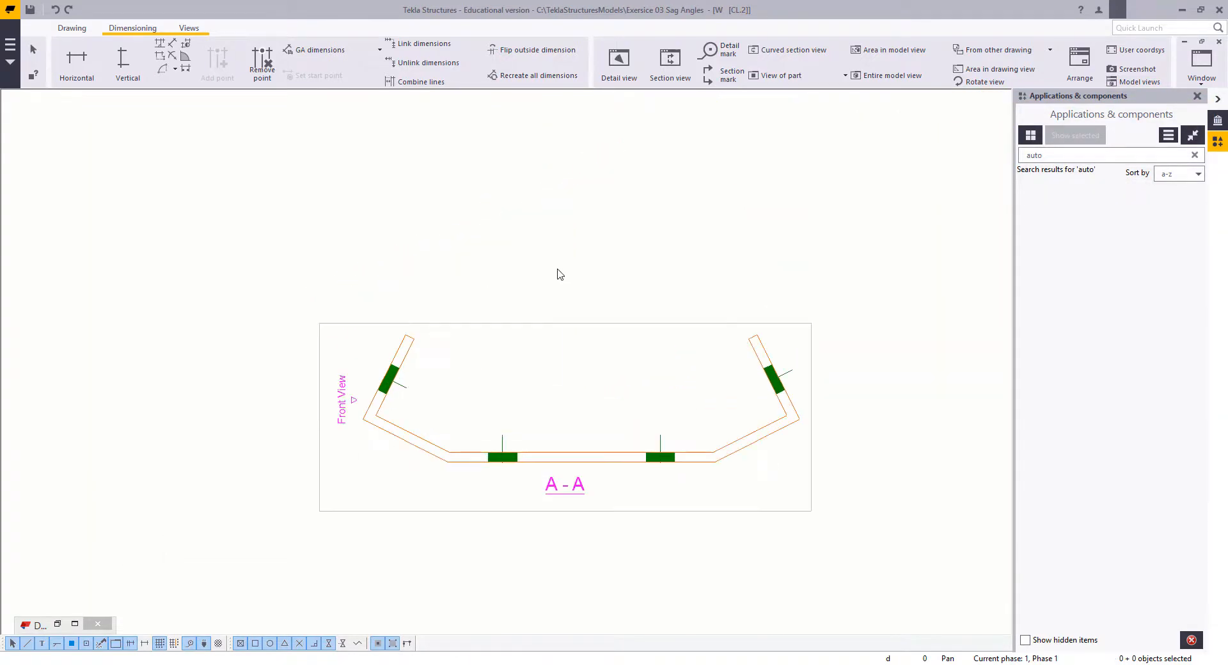
# Step: Add a vertical dimension chain beside the cleat's left half, from the base's lower edge through the outer bend to the leg tip
pyautogui.click(125, 62)
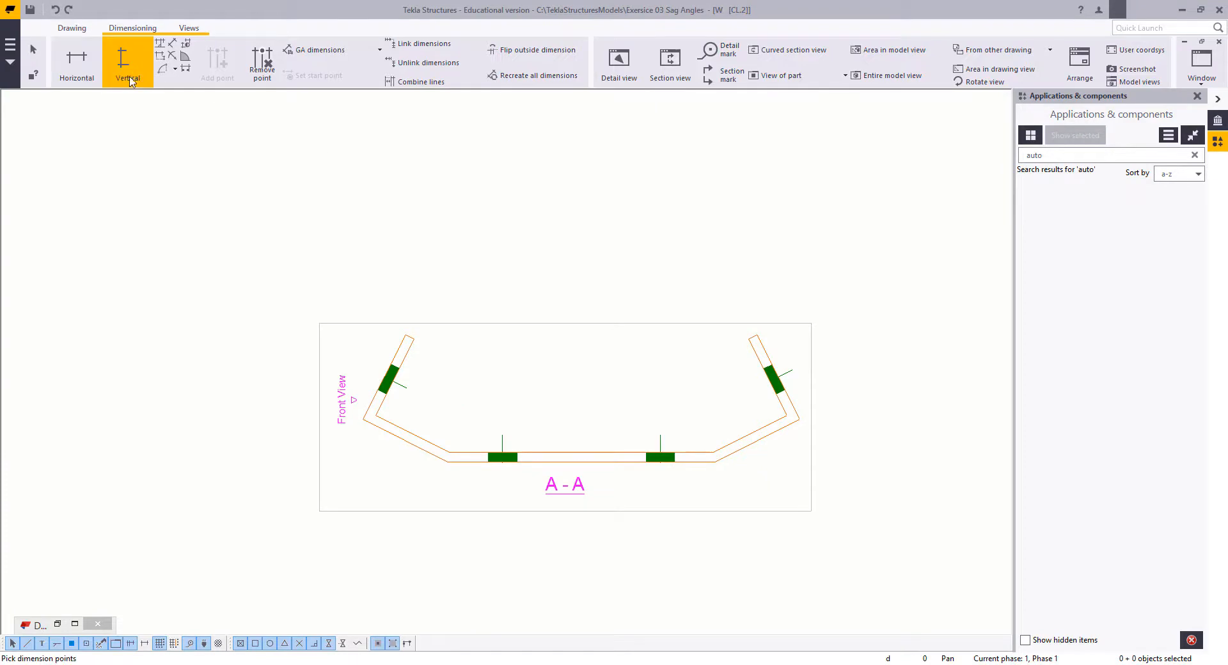
pyautogui.click(447, 463)
pyautogui.click(362, 419)
pyautogui.click(260, 383)
# Step: Add a horizontal dimension chain above the cleat through both outer bend corners and both leg tips
pyautogui.click(76, 64)
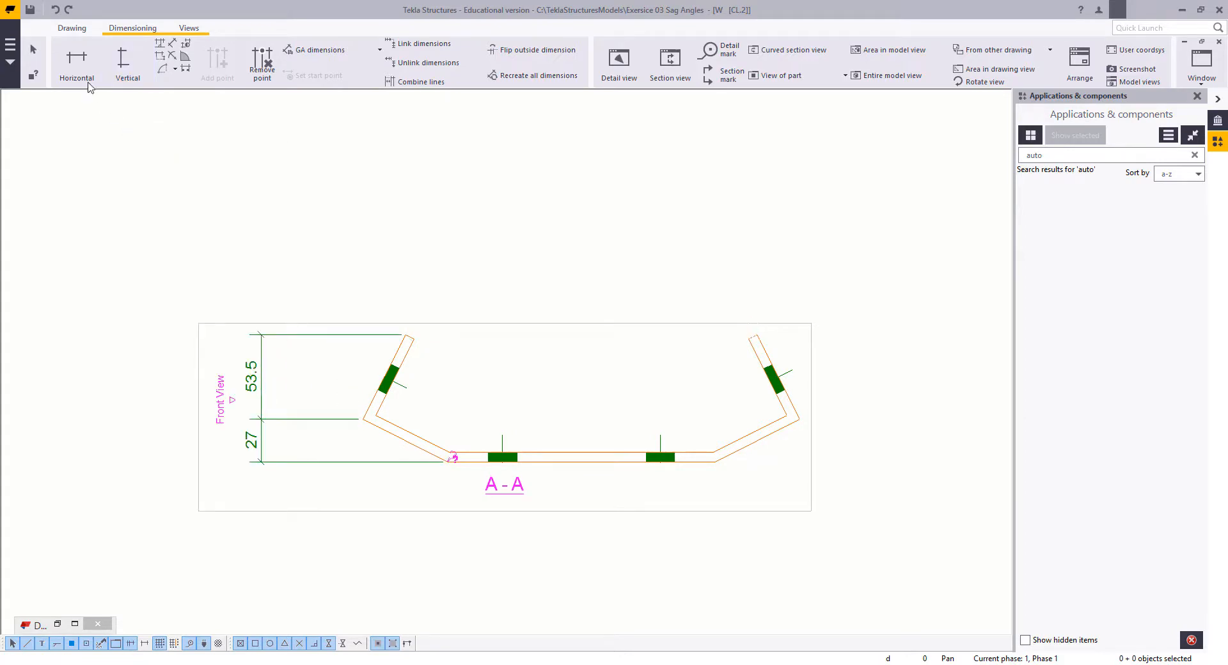
pyautogui.click(363, 419)
pyautogui.click(404, 334)
pyautogui.click(874, 354)
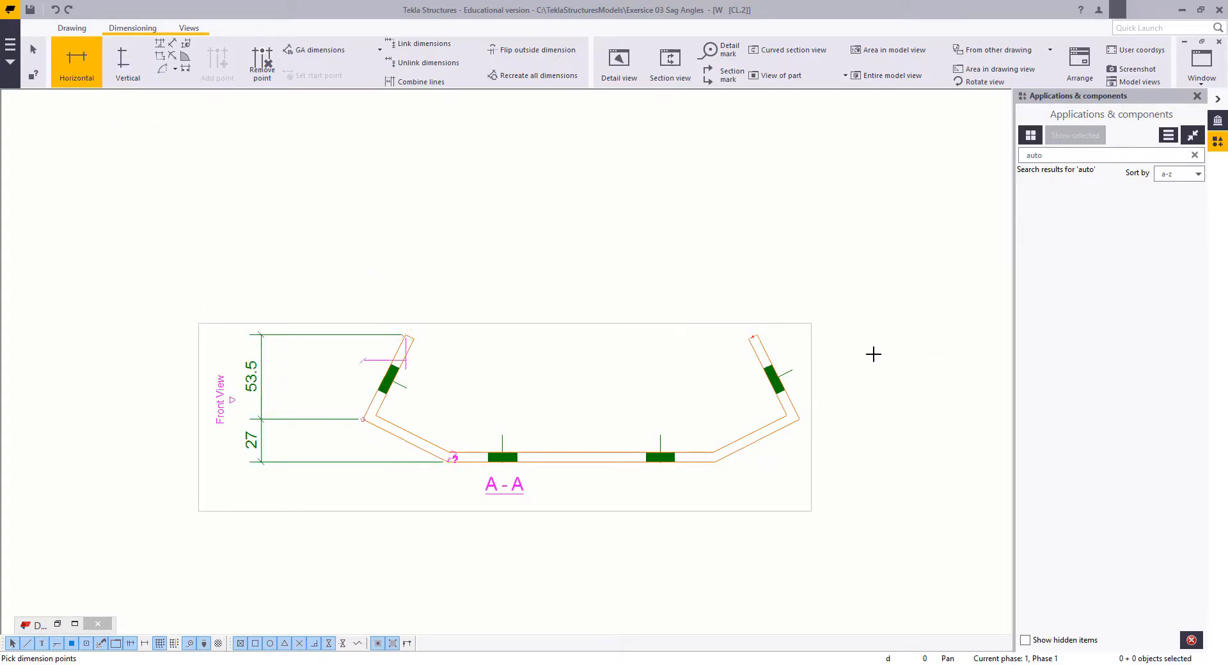
pyautogui.click(756, 335)
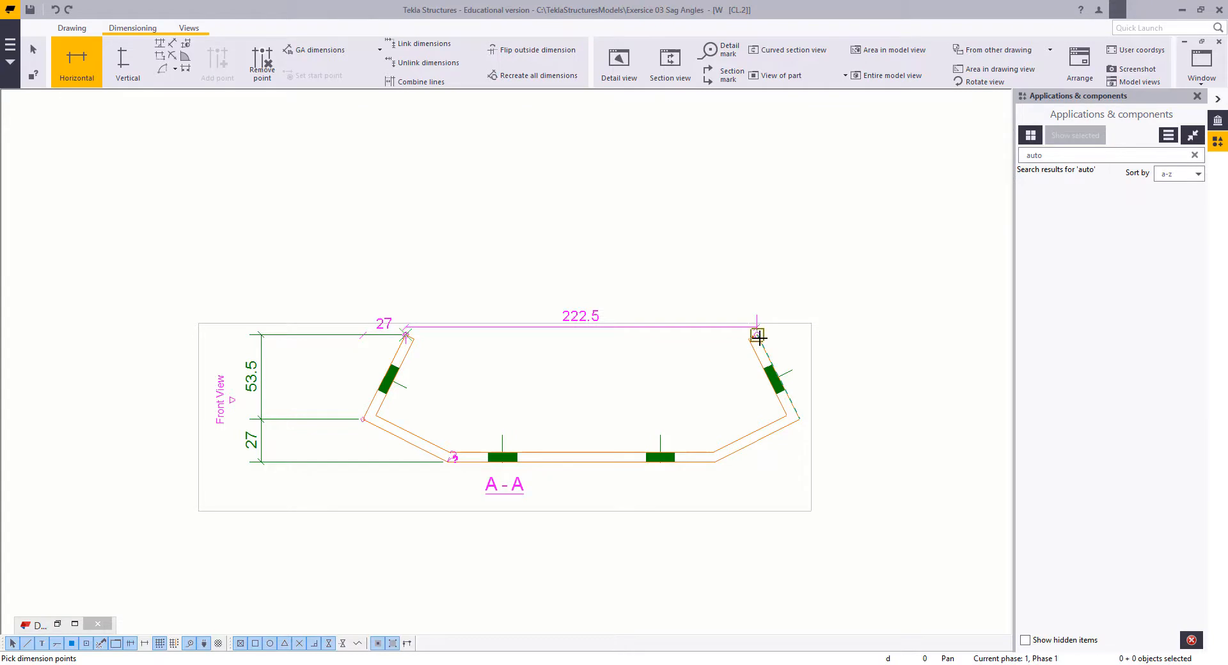
pyautogui.click(799, 419)
pyautogui.middleClick(798, 419)
pyautogui.click(733, 216)
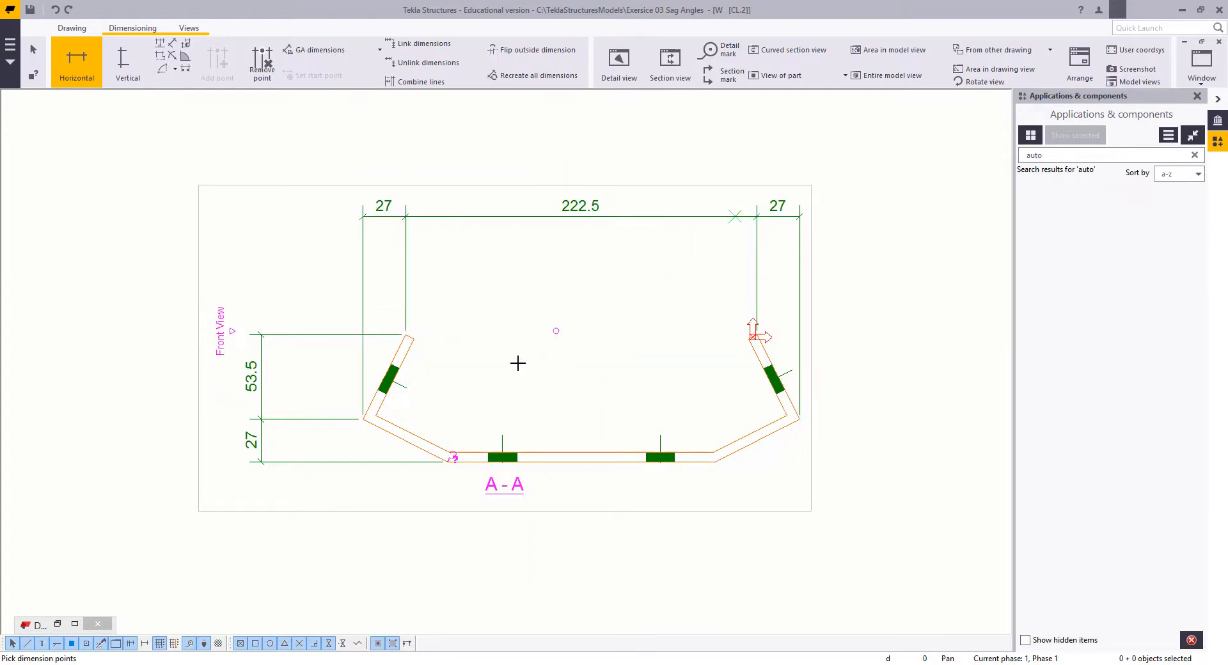
# Step: Add a horizontal dimension chain below the cleat through the outer bend corners and both ends of the flat base
pyautogui.click(363, 419)
pyautogui.click(447, 461)
pyautogui.click(715, 462)
pyautogui.click(798, 419)
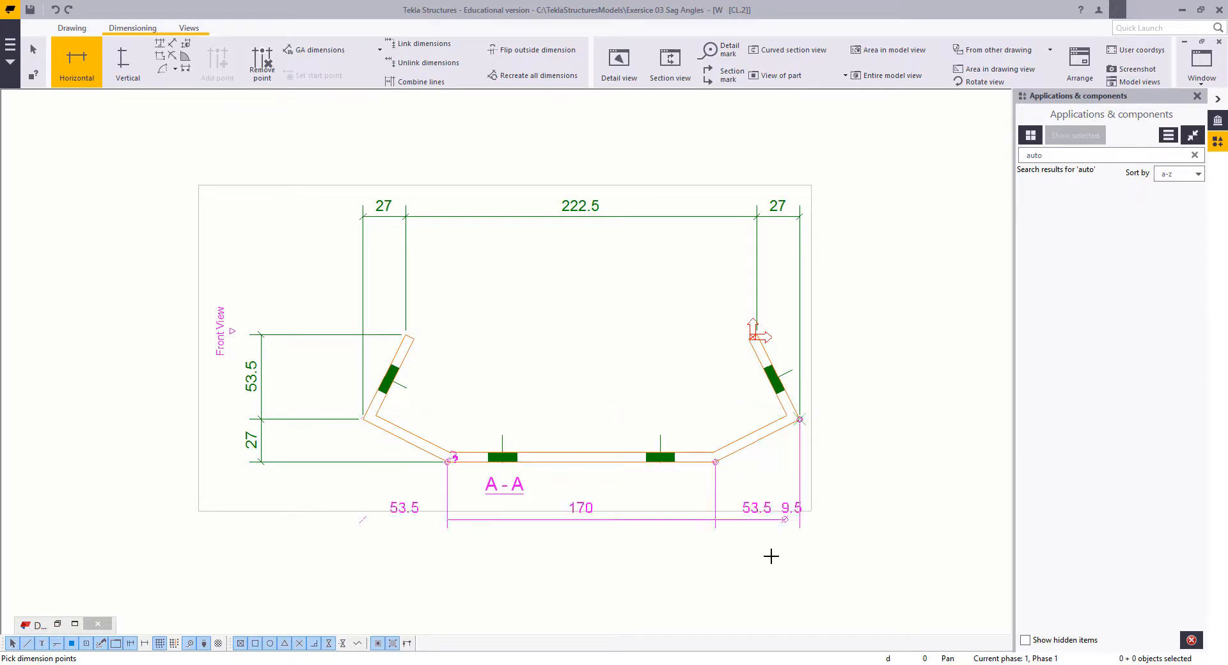
pyautogui.middleClick(757, 574)
pyautogui.rightClick(533, 345)
pyautogui.click(556, 358)
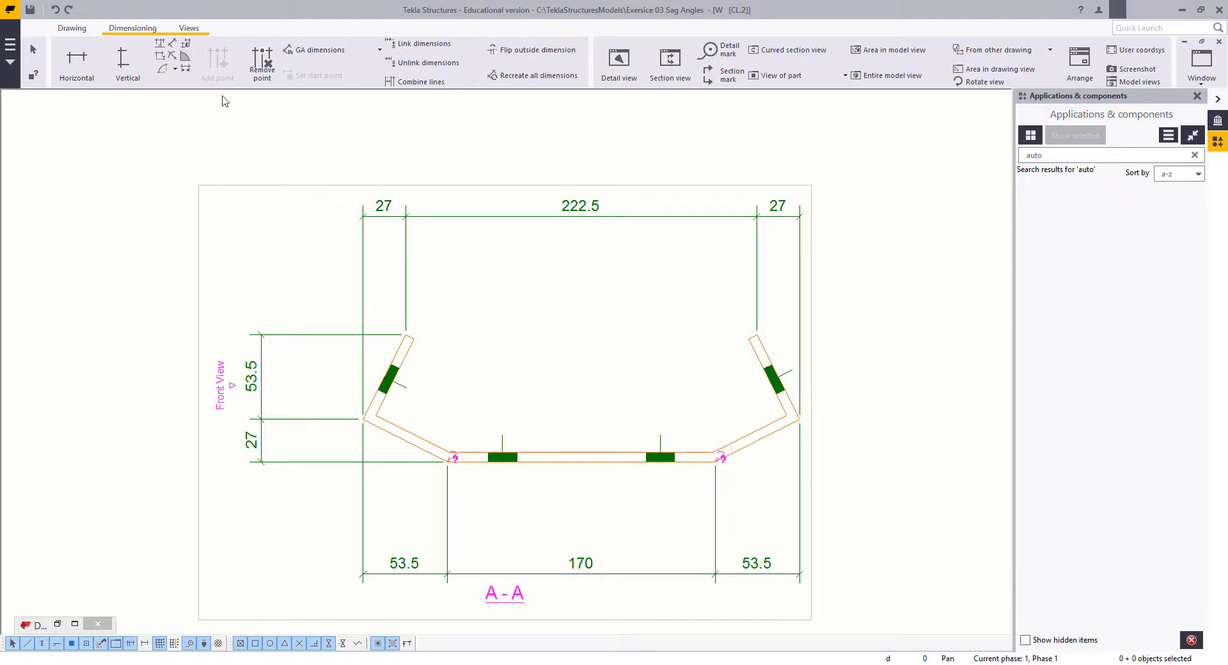
# Step: Add an aligned dimension chain along the left end leg from the outer bend through the hole centre to the leg tip
pyautogui.click(172, 42)
pyautogui.click(363, 419)
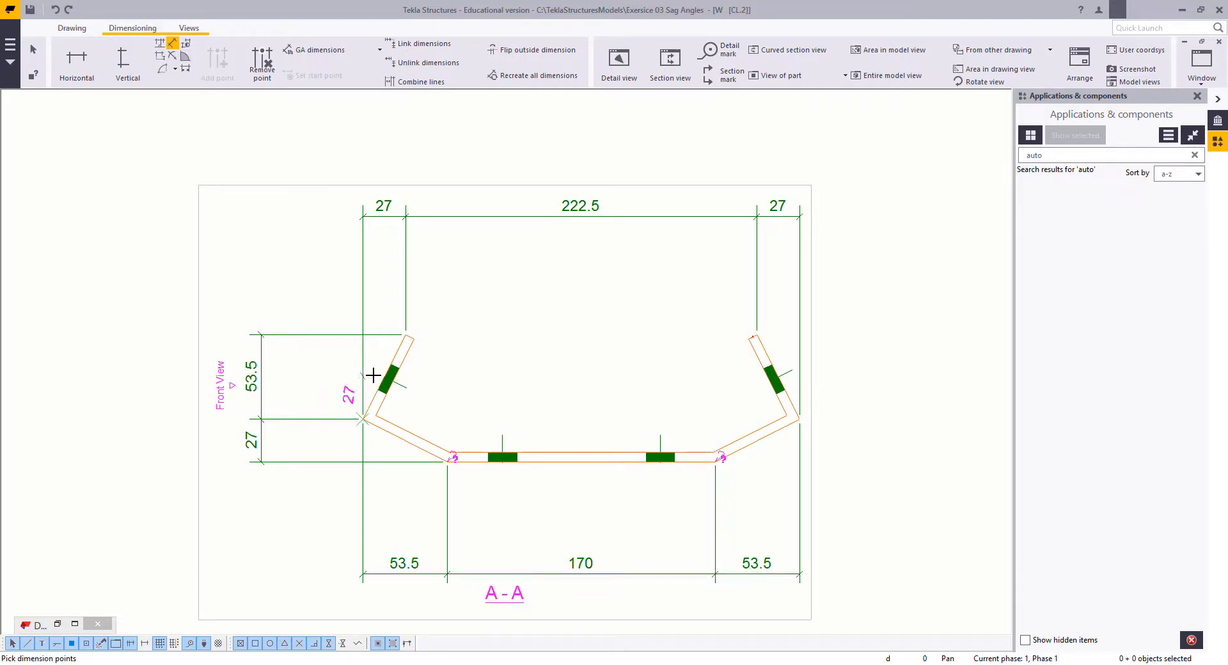
pyautogui.click(407, 388)
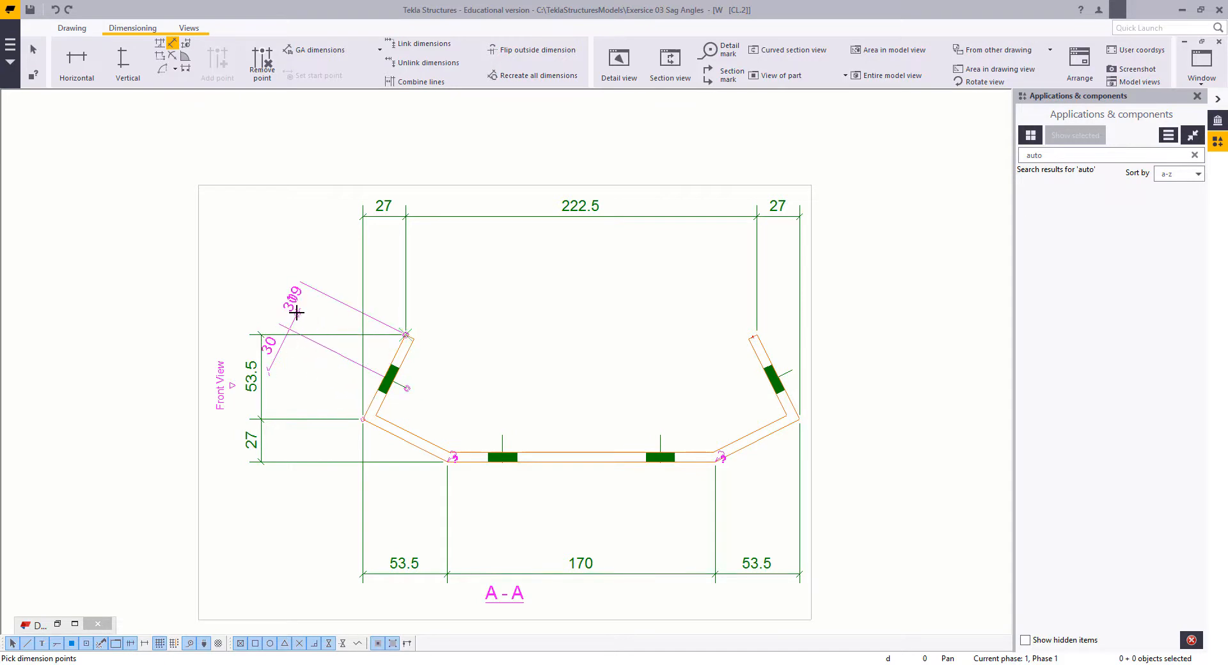
pyautogui.rightClick(255, 239)
pyautogui.click(262, 246)
pyautogui.click(290, 313)
pyautogui.moveTo(289, 312); pyautogui.dragTo(300, 316)
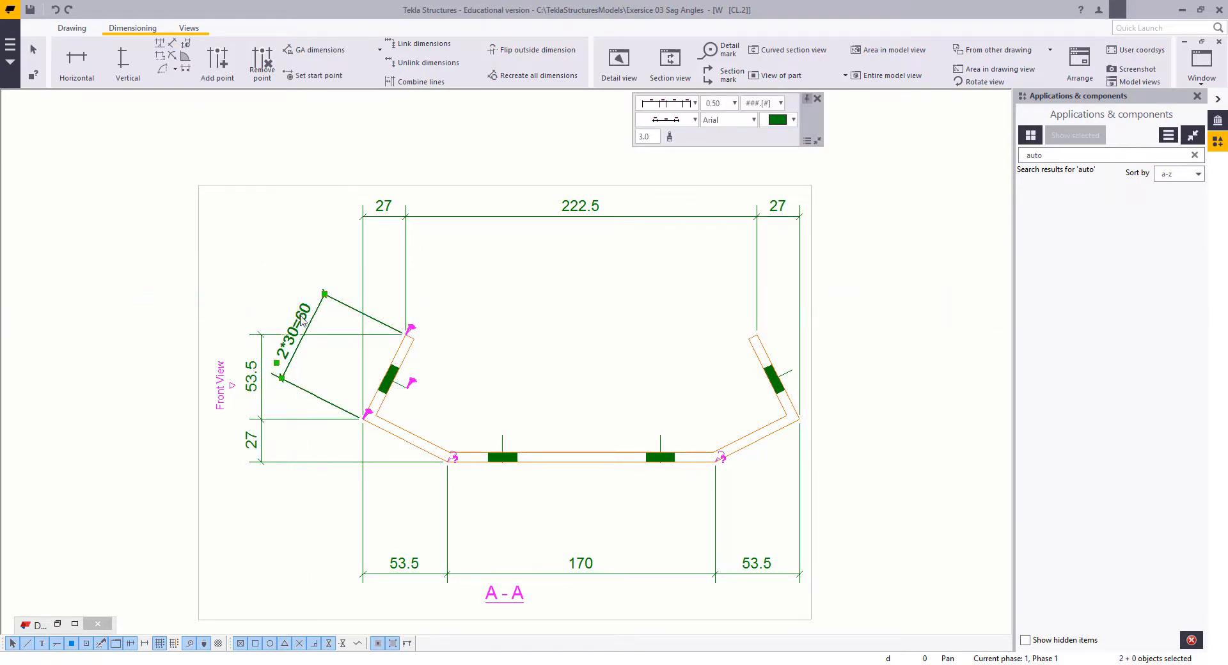
# Step: Turn off combining of equal dimensions for the left leg's aligned dimension chain and close its properties
pyautogui.doubleClick(303, 322)
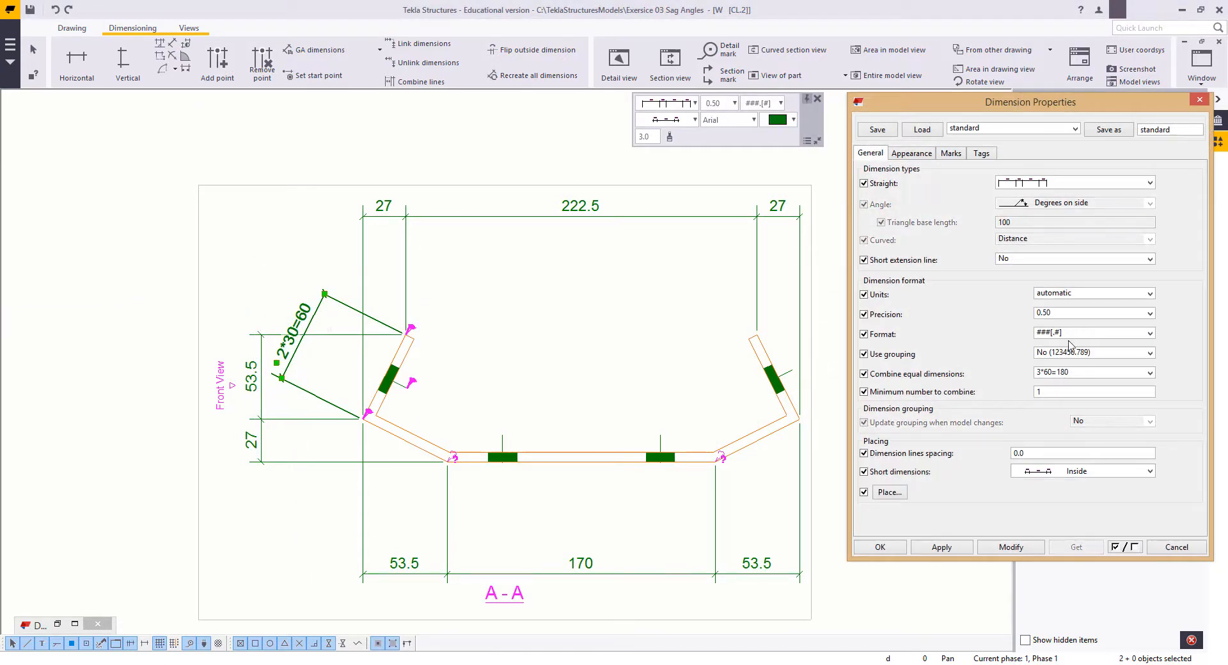
pyautogui.click(1061, 374)
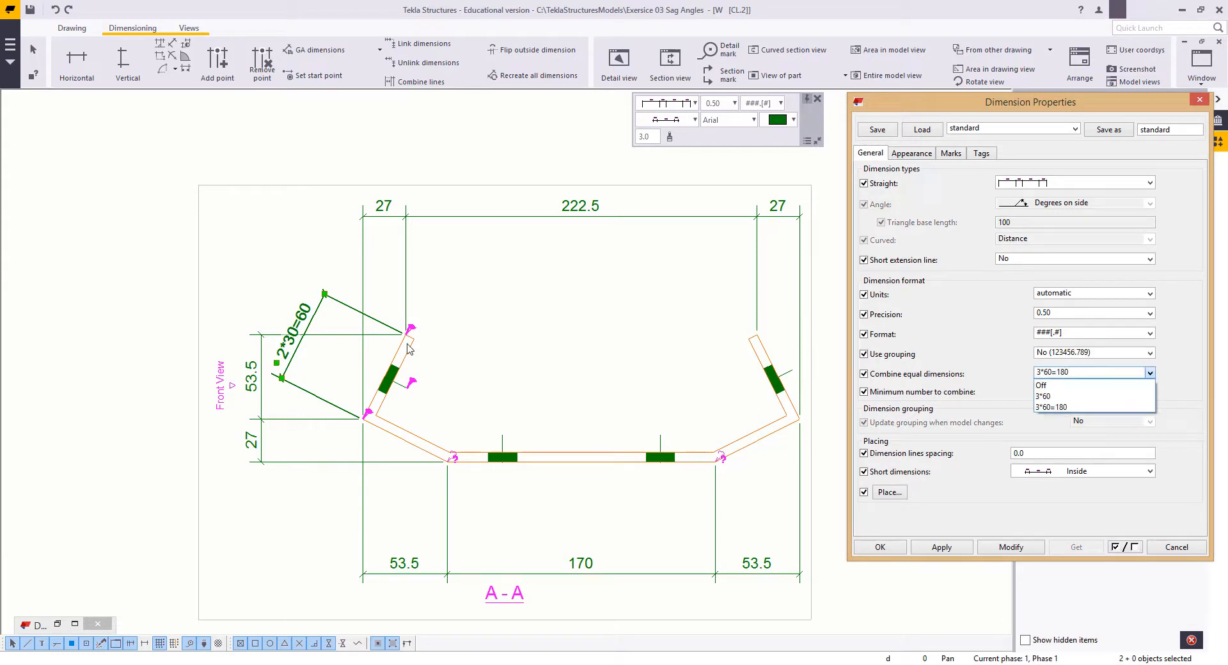
pyautogui.click(1042, 385)
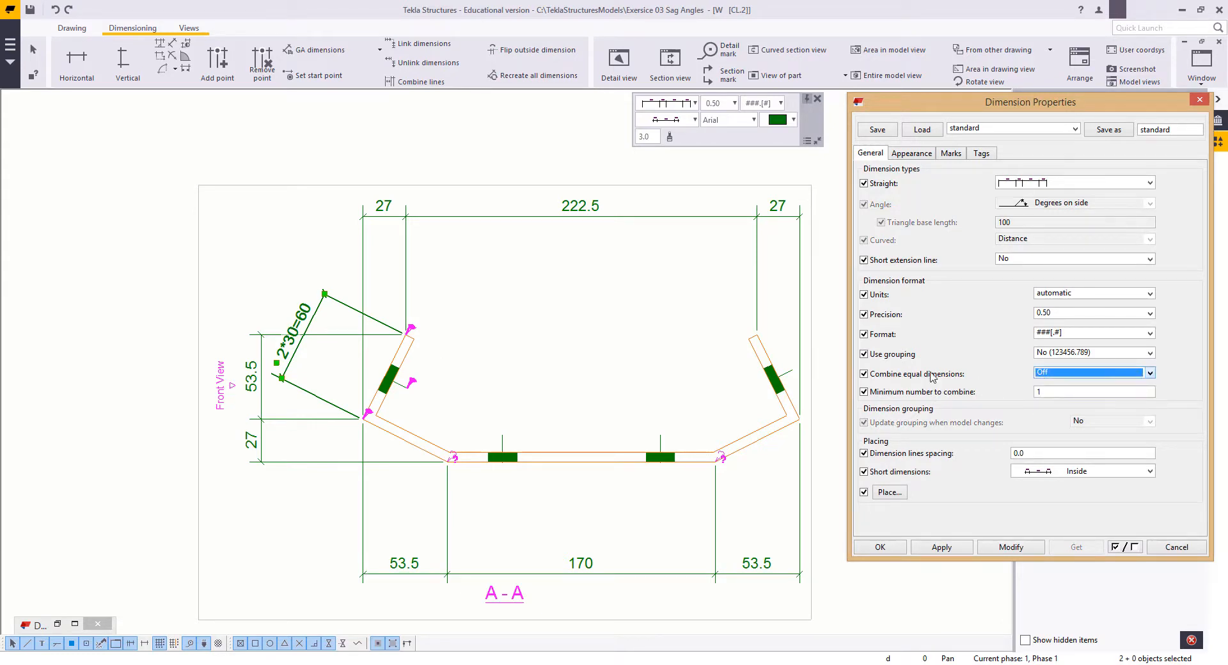
pyautogui.click(1007, 548)
pyautogui.click(878, 548)
pyautogui.click(532, 332)
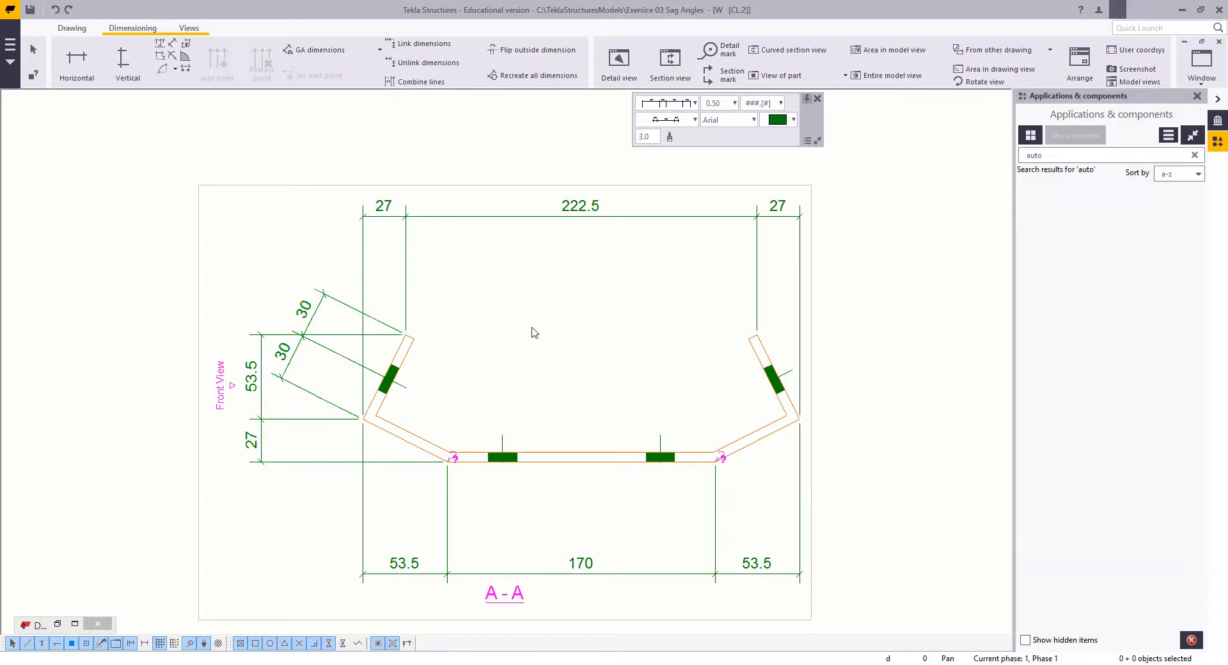
# Step: Add a horizontal dimension chain between the base and the lower chain, locating both base holes from the two lower bends
pyautogui.scroll(-1, 292, 109)
pyautogui.click(72, 62)
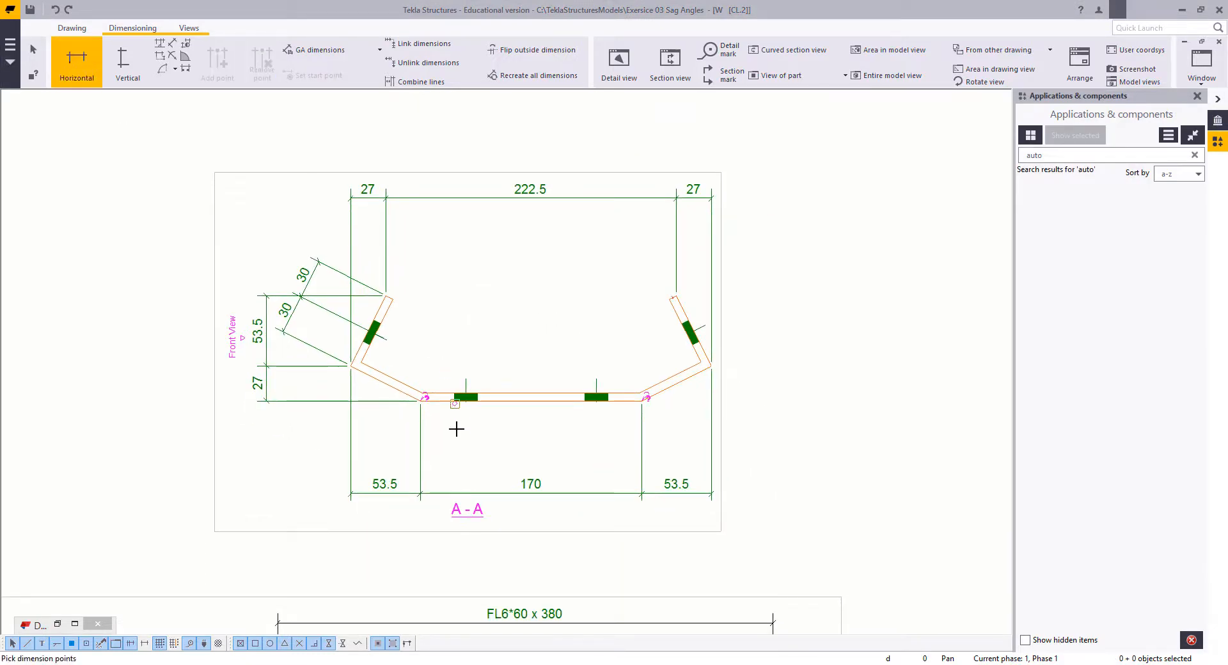
pyautogui.click(420, 401)
pyautogui.click(466, 401)
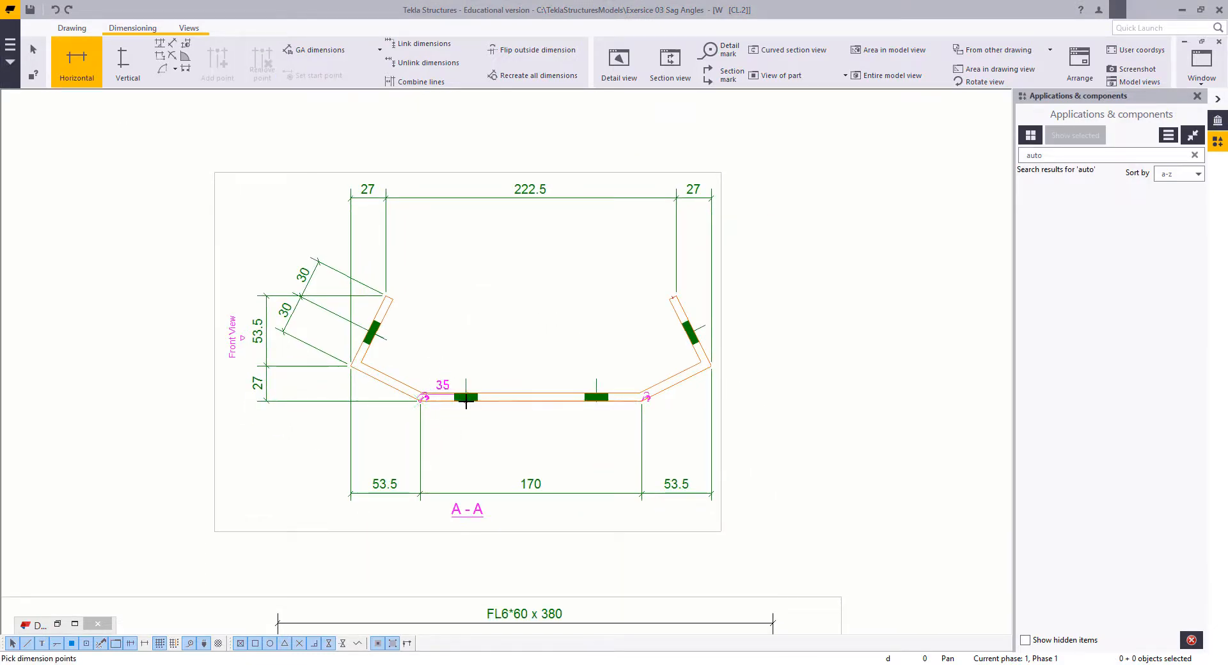
pyautogui.click(596, 402)
pyautogui.click(641, 401)
pyautogui.middleClick(646, 403)
pyautogui.click(557, 466)
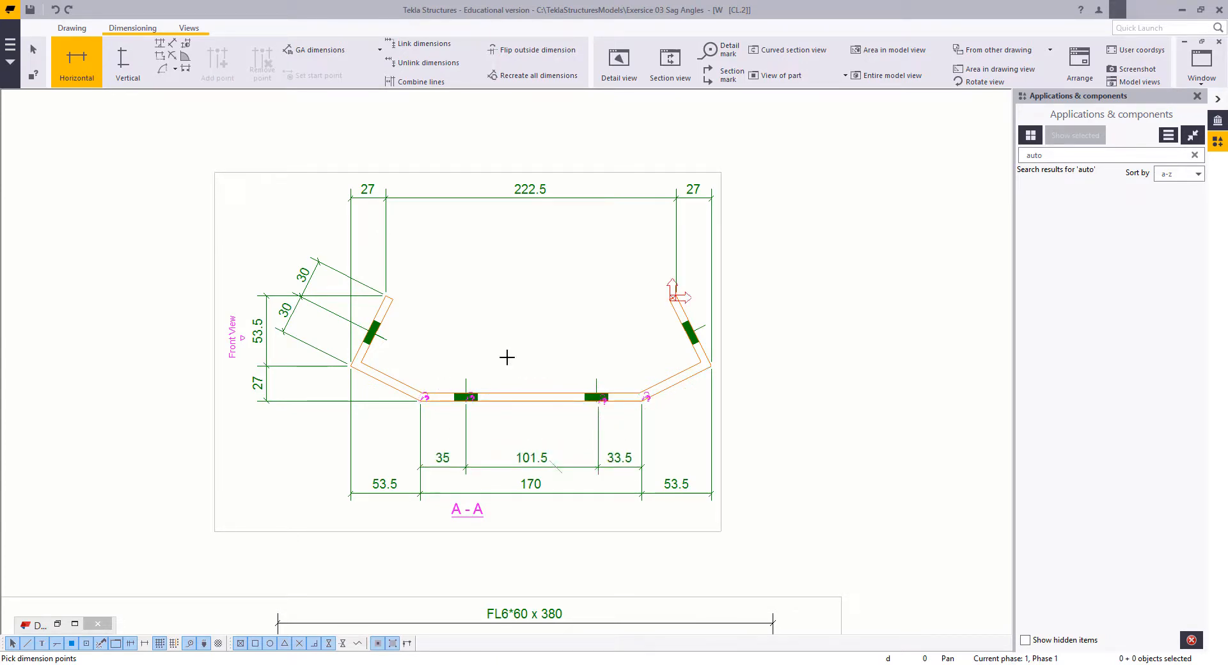
# Step: Remove both base-hole points from the inner horizontal dimension chain below the cleat's base in section A-A
pyautogui.press('Escape')
pyautogui.scroll(2, 542, 456)
pyautogui.click(541, 456)
pyautogui.scroll(2, 581, 425)
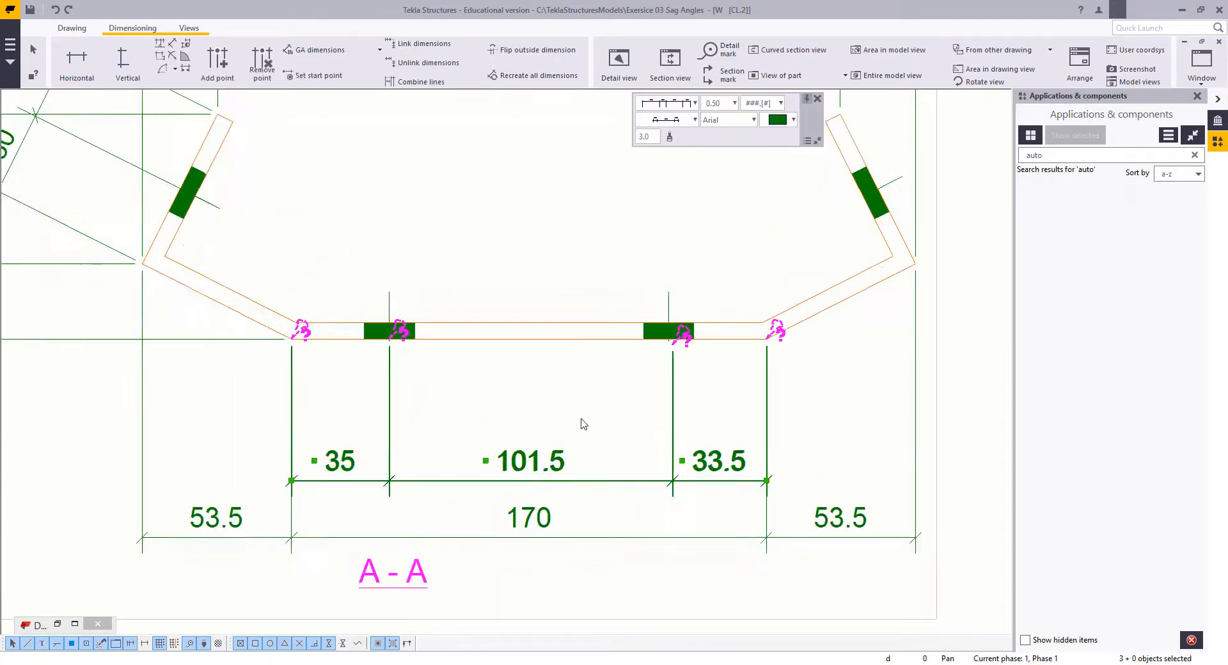
pyautogui.moveTo(580, 426); pyautogui.dragTo(583, 450, button='middle')
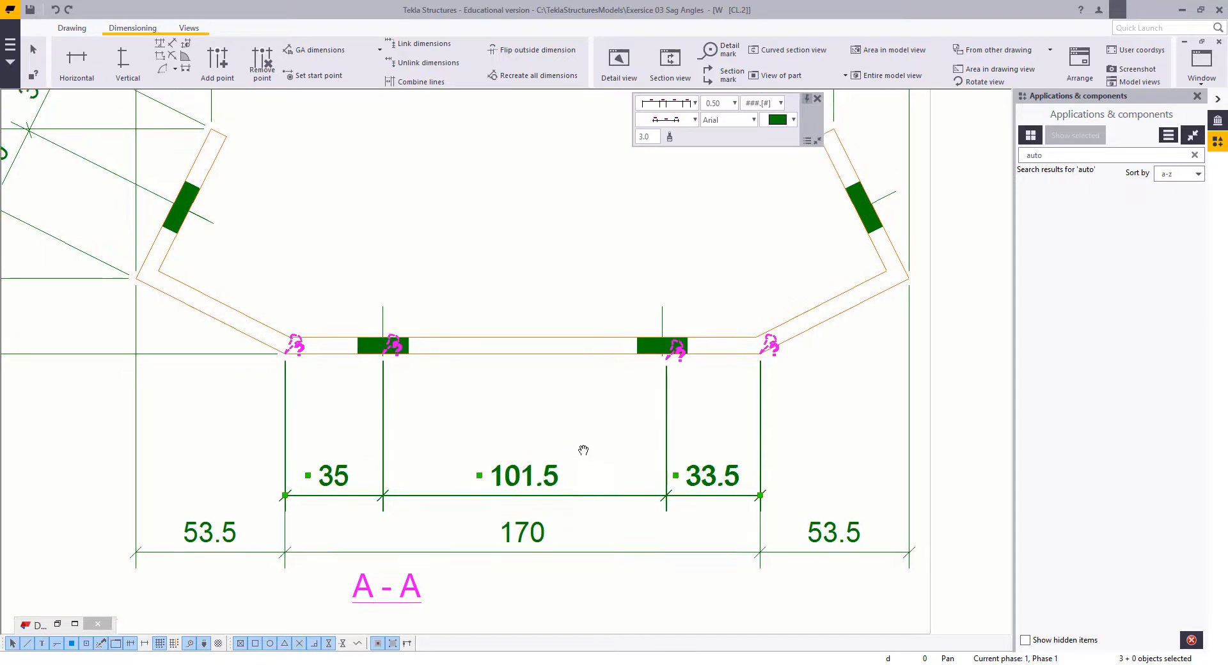
pyautogui.rightClick(591, 399)
pyautogui.click(642, 238)
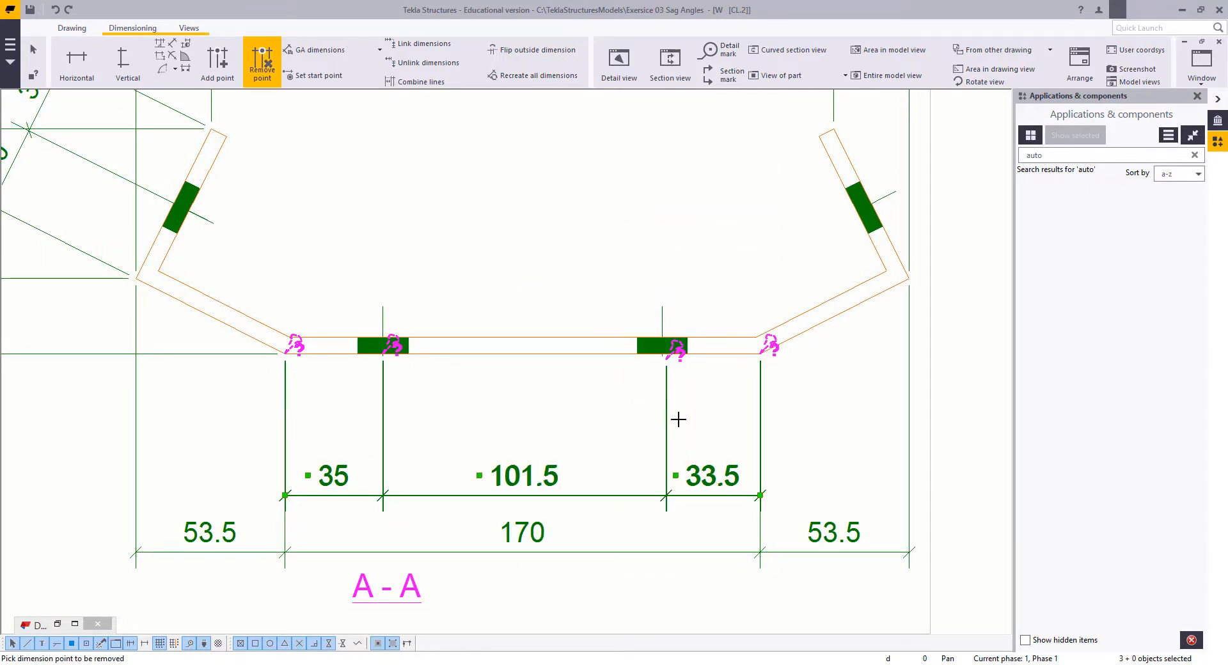
pyautogui.click(667, 405)
pyautogui.click(381, 384)
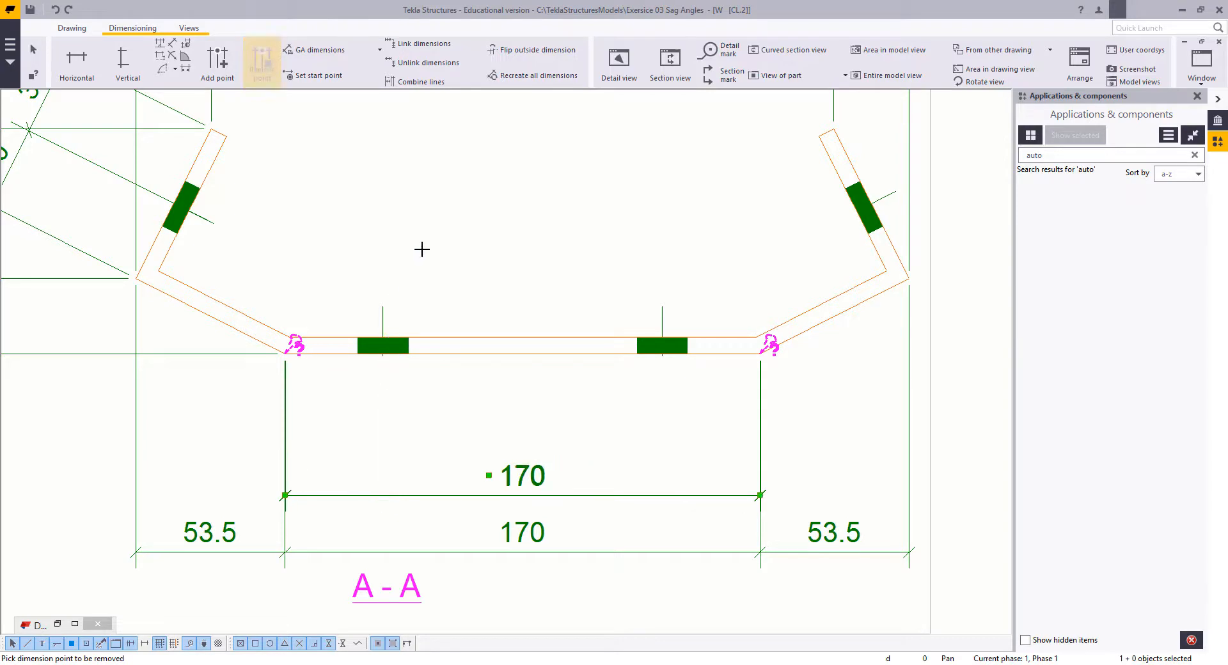
# Step: Add dimension points to the inner chain at the upper ends of both base holes' centre lines
pyautogui.rightClick(465, 239)
pyautogui.click(528, 367)
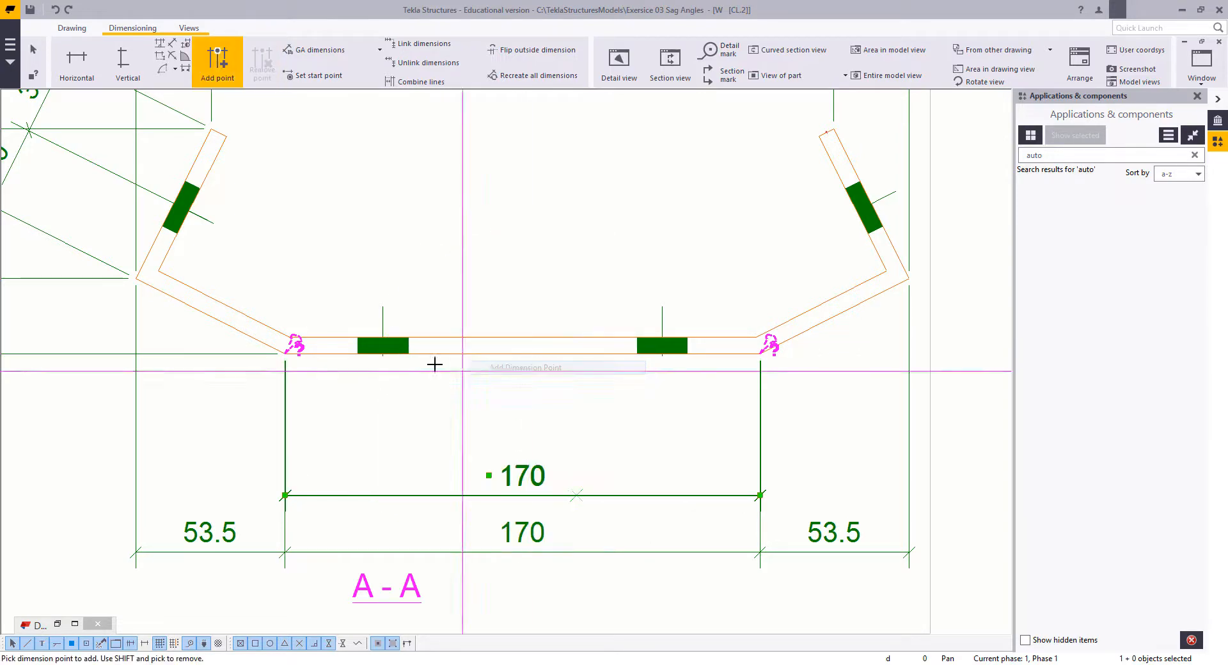
pyautogui.click(382, 309)
pyautogui.click(669, 307)
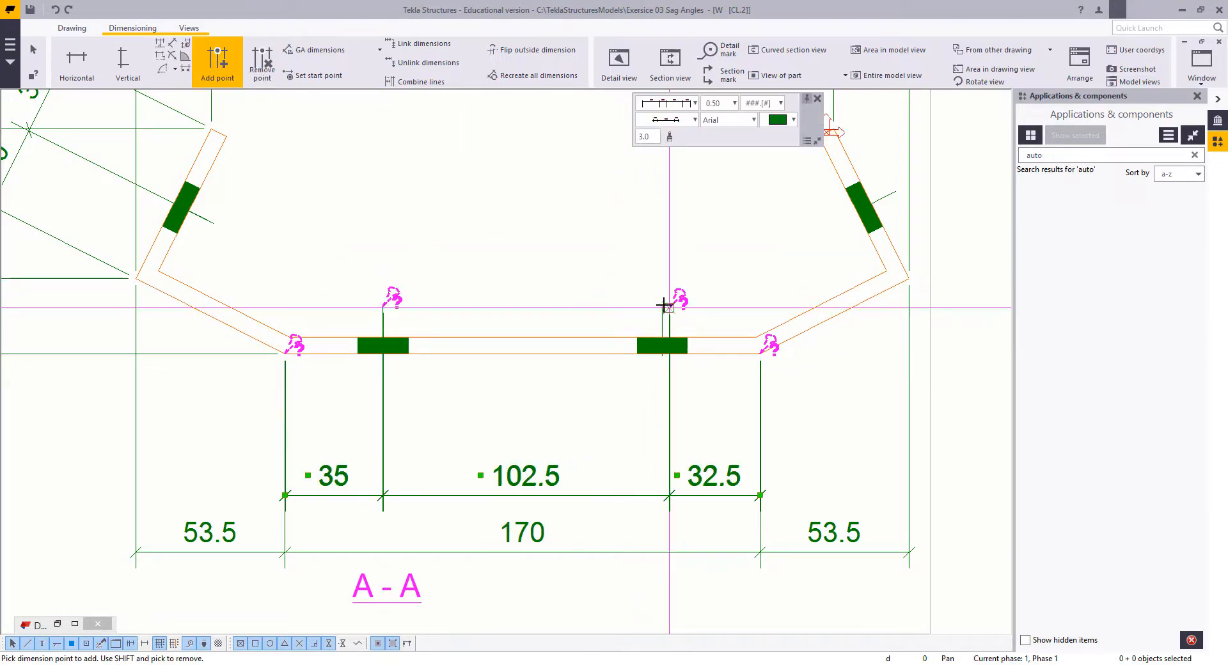
pyautogui.click(662, 308)
pyautogui.rightClick(519, 220)
pyautogui.click(538, 229)
# Step: Remove the stray point beside the right base hole's centre line from the inner dimension chain
pyautogui.rightClick(538, 229)
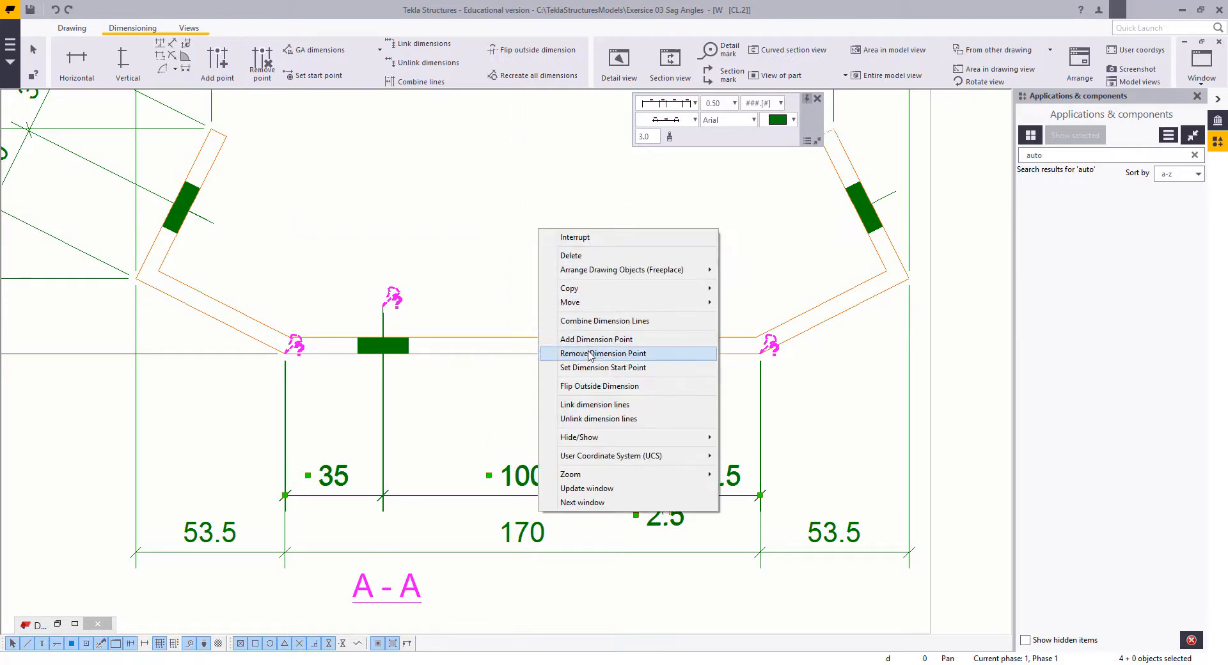
pyautogui.click(595, 353)
pyautogui.click(669, 309)
pyautogui.rightClick(503, 226)
pyautogui.click(538, 234)
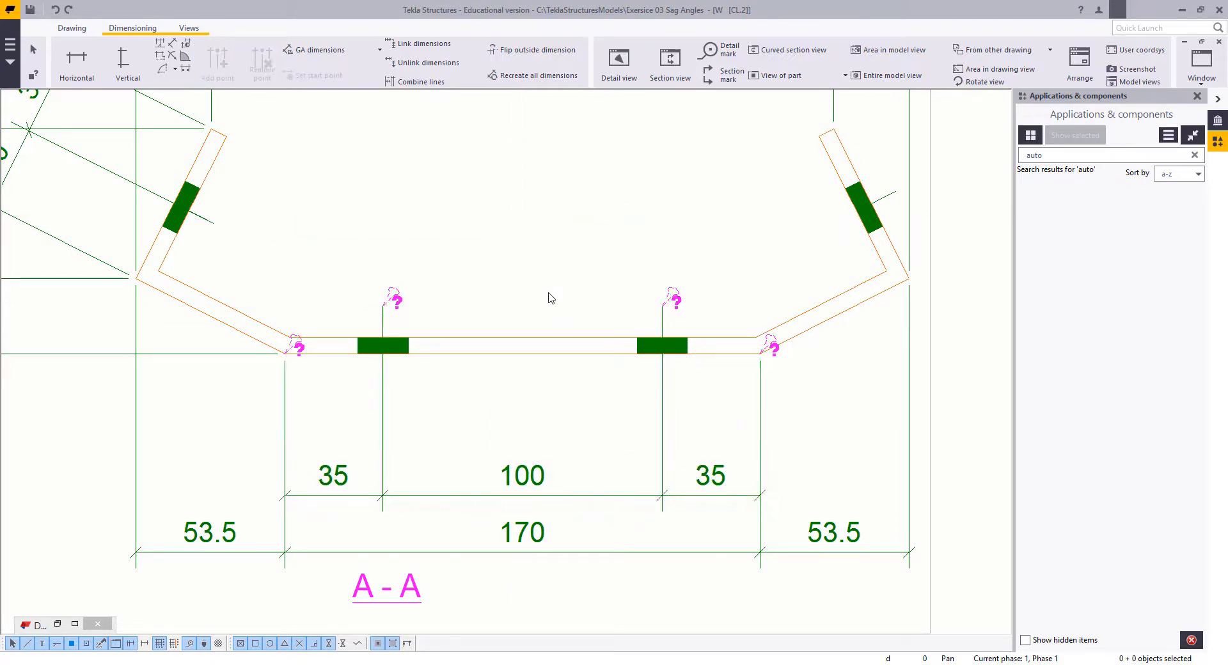
# Step: Move the outer horizontal dimension chain of section A-A further down, away from the hole chain
pyautogui.scroll(-8, 542, 380)
pyautogui.scroll(5, 551, 443)
pyautogui.moveTo(489, 442); pyautogui.dragTo(510, 514)
pyautogui.click(767, 425)
# Step: Examine the dimensioned section A-A and the layout of both views on the CL2 drawing sheet
pyautogui.scroll(-4, 691, 398)
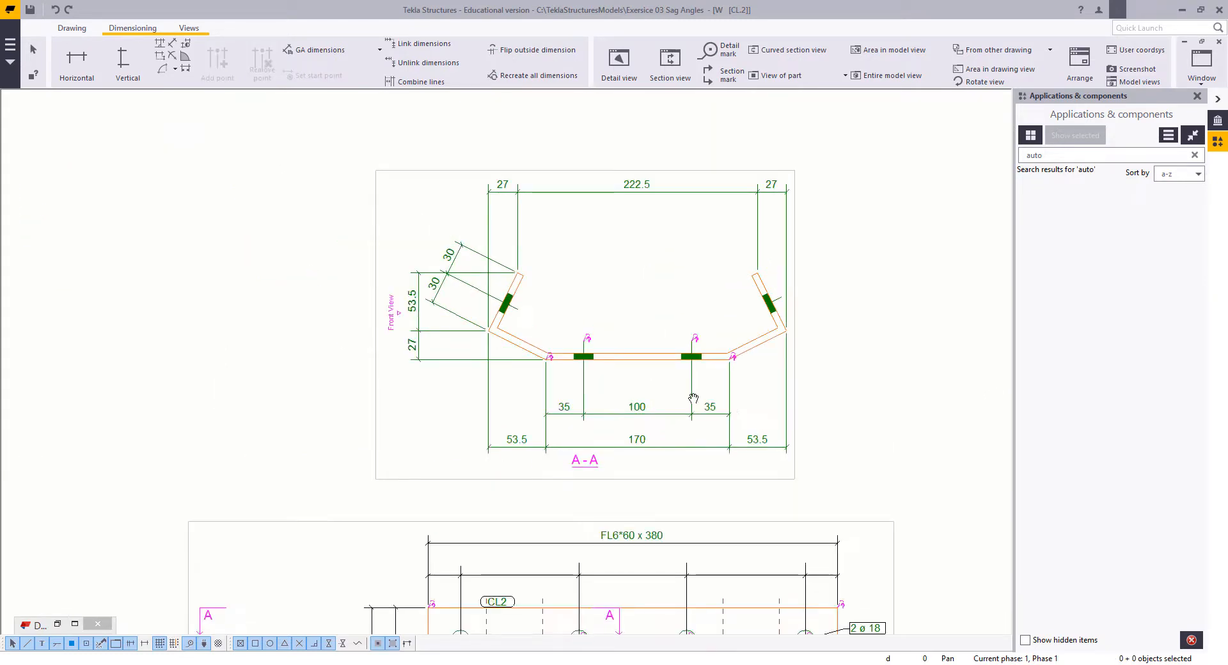
pyautogui.scroll(1, 653, 394)
pyautogui.moveTo(560, 384); pyautogui.dragTo(533, 377, button='middle')
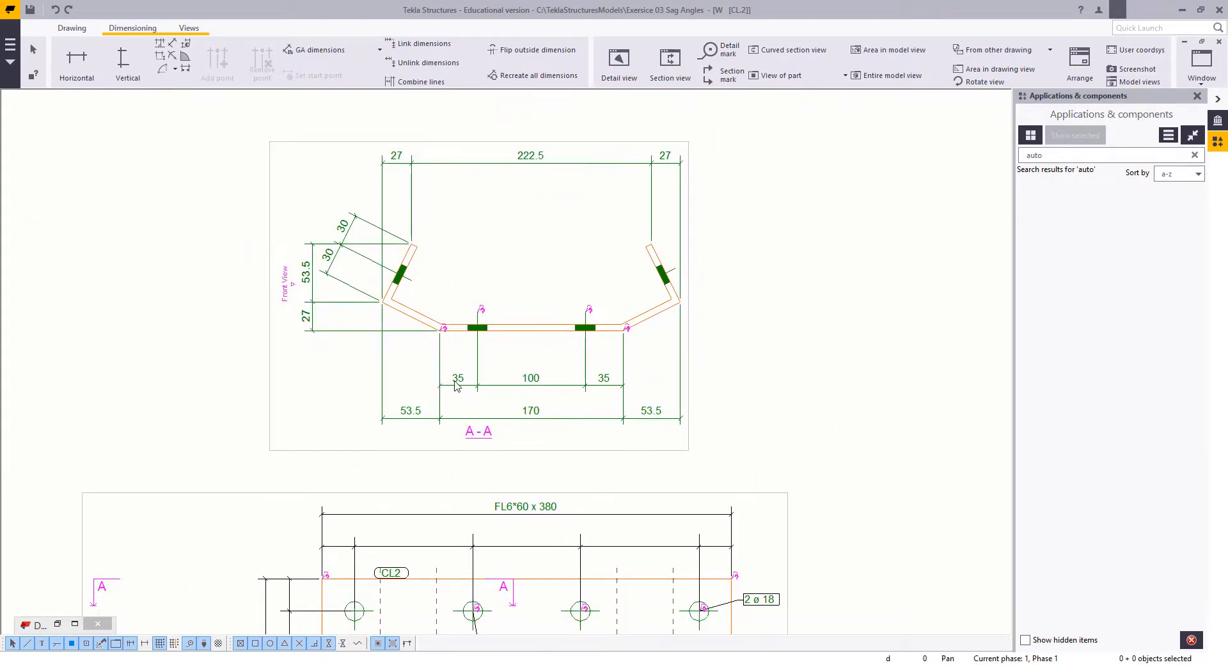
pyautogui.scroll(-3, 584, 346)
pyautogui.scroll(1, 765, 361)
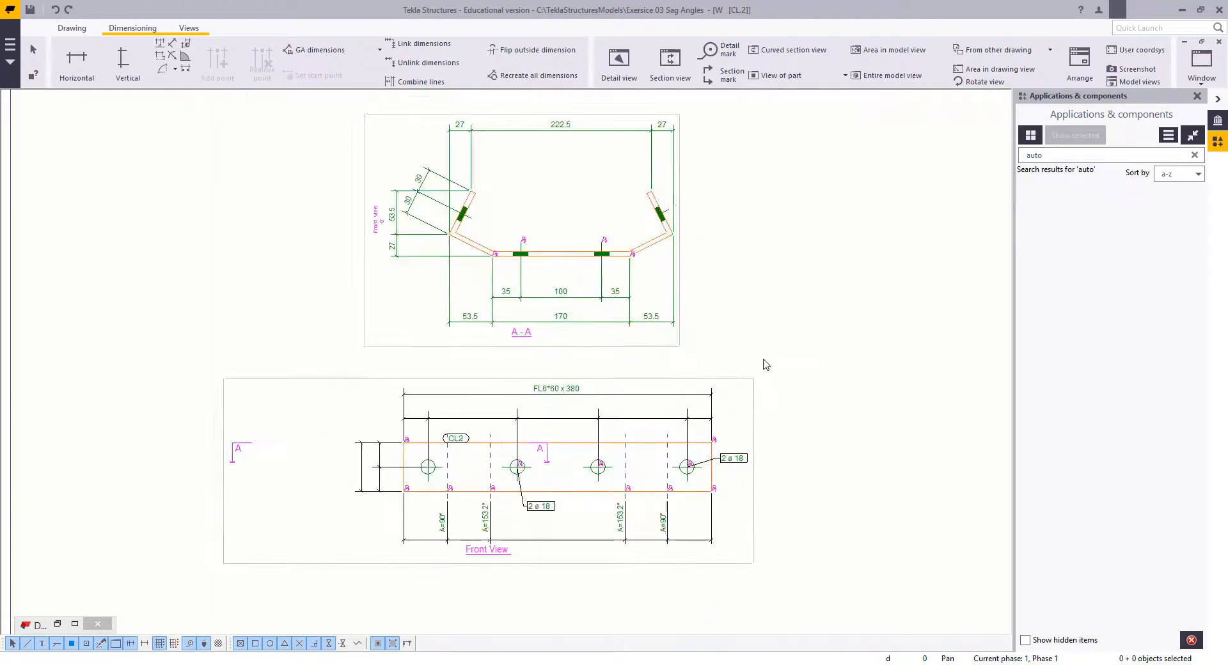
pyautogui.scroll(-2, 719, 351)
pyautogui.scroll(-2, 721, 352)
pyautogui.scroll(2, 663, 351)
pyautogui.scroll(-1, 669, 335)
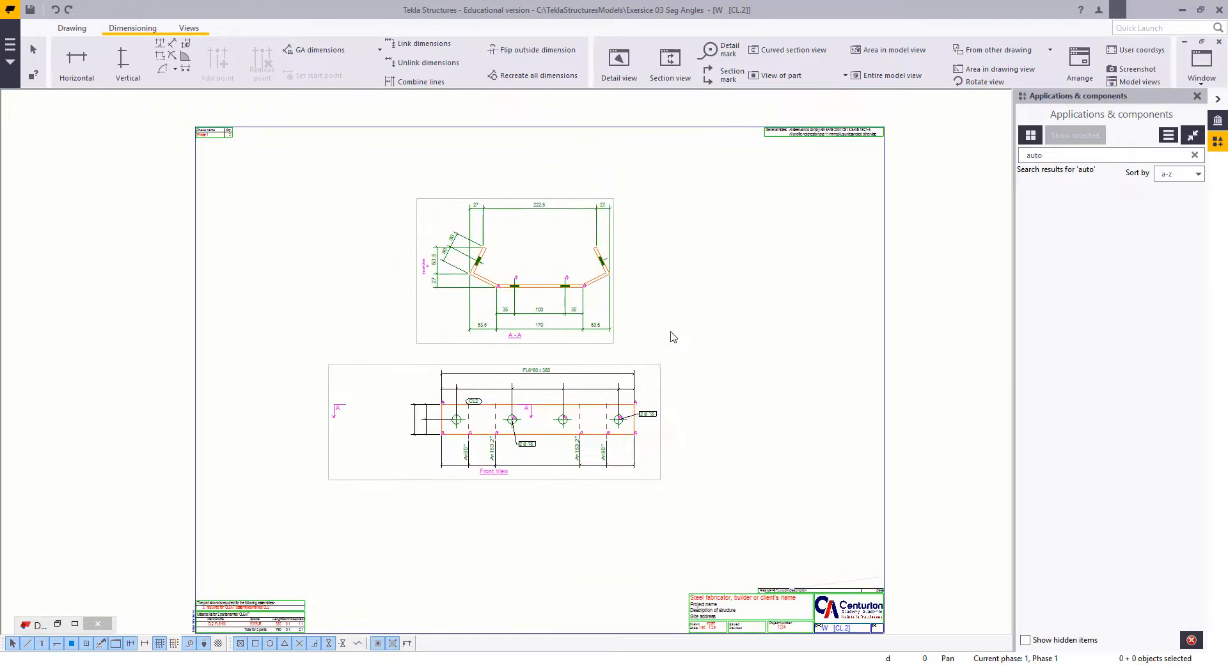
# Step: Save the CL2 drawing and open the next drawing in the drawing list
pyautogui.click(71, 28)
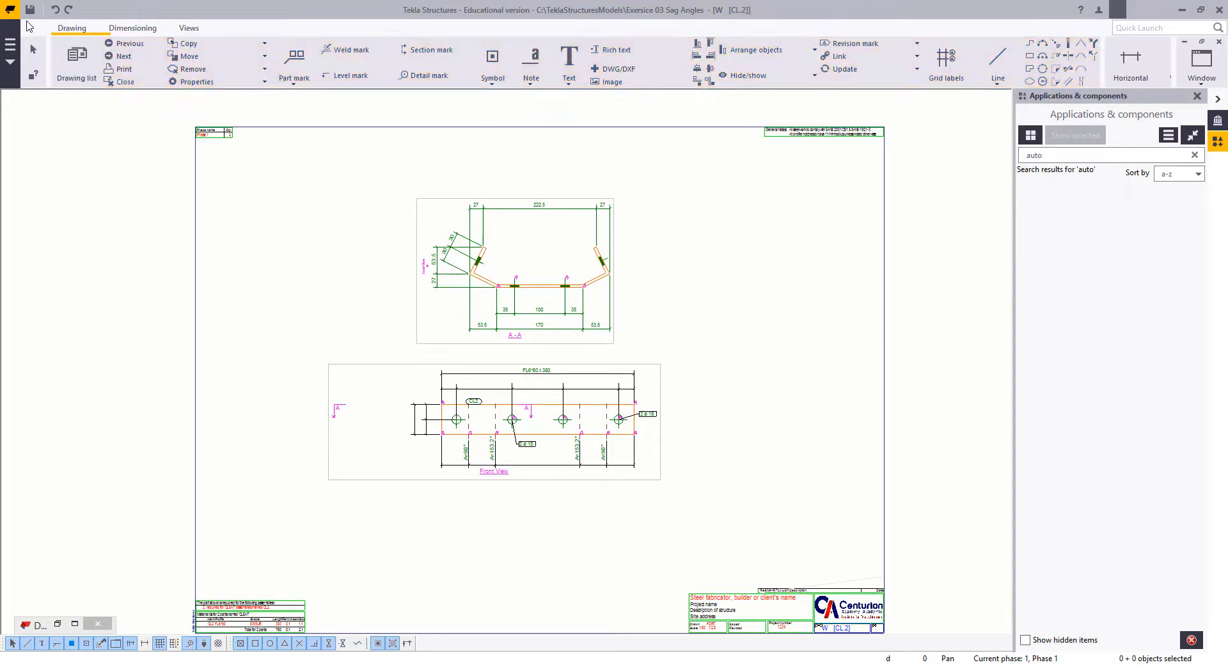
pyautogui.click(31, 11)
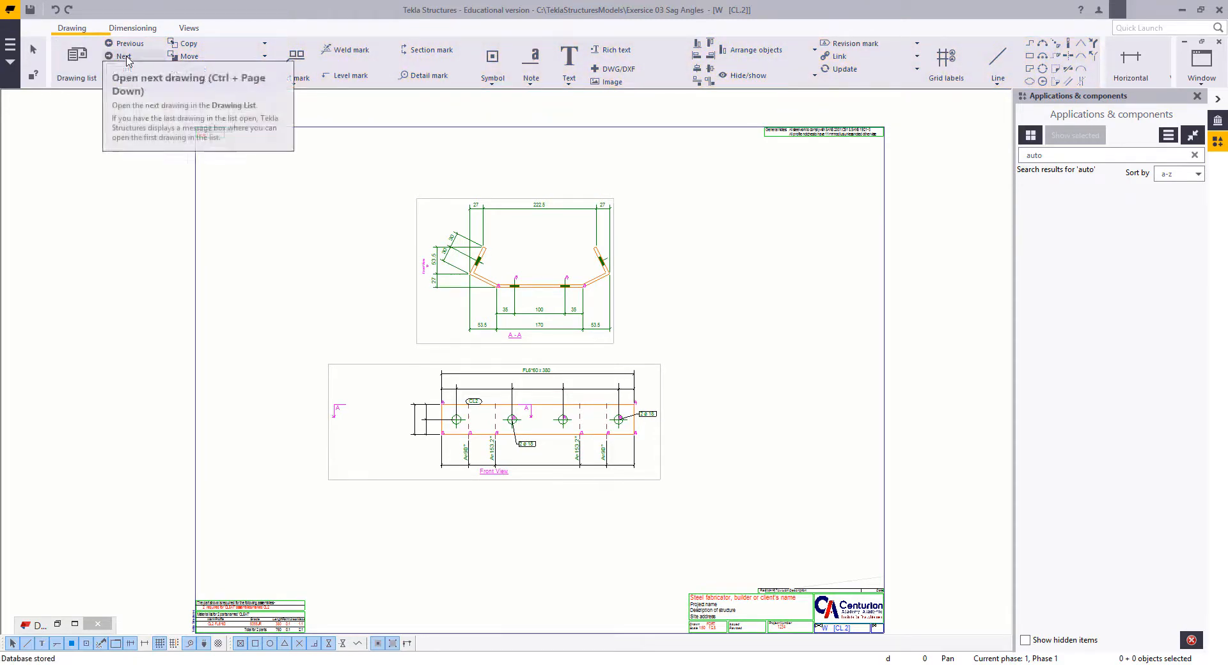
pyautogui.click(126, 58)
# Step: Examine the SA2 drawing's front view and the hole dimensions in end sections A-A and B-B
pyautogui.scroll(-6, 553, 333)
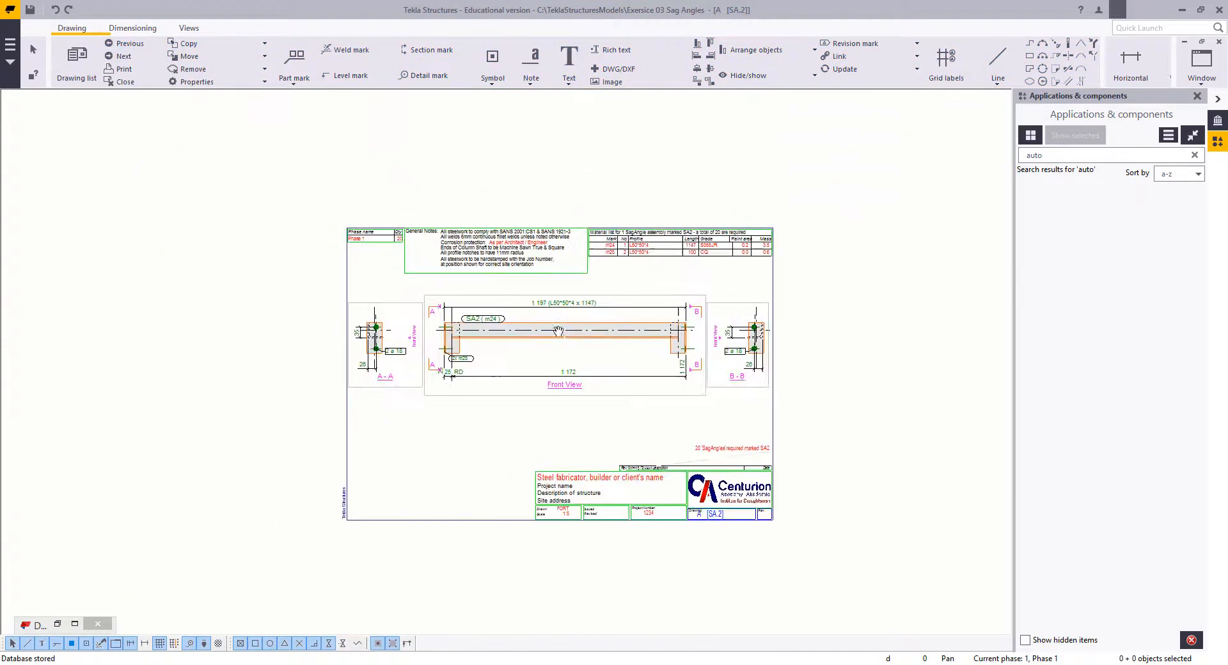
pyautogui.scroll(3, 553, 334)
pyautogui.scroll(7, 793, 352)
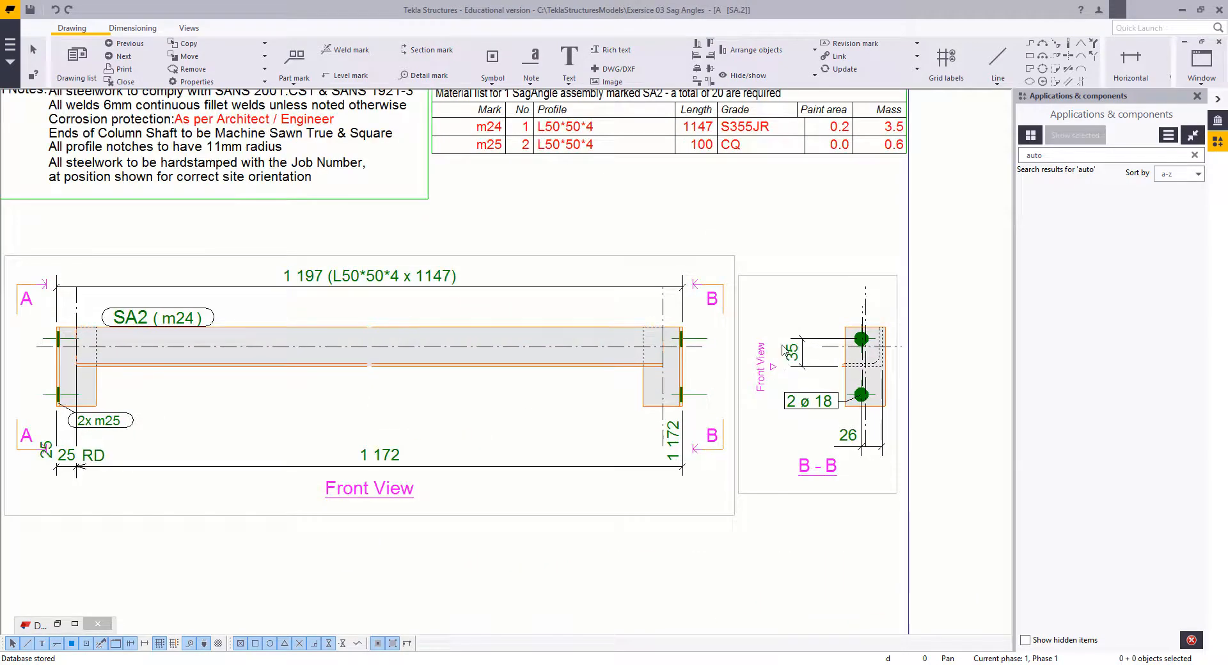
pyautogui.scroll(-2, 782, 345)
pyautogui.moveTo(782, 345); pyautogui.dragTo(833, 328, button='middle')
pyautogui.scroll(2, 833, 331)
pyautogui.scroll(-2, 648, 323)
pyautogui.moveTo(649, 324); pyautogui.dragTo(718, 325, button='middle')
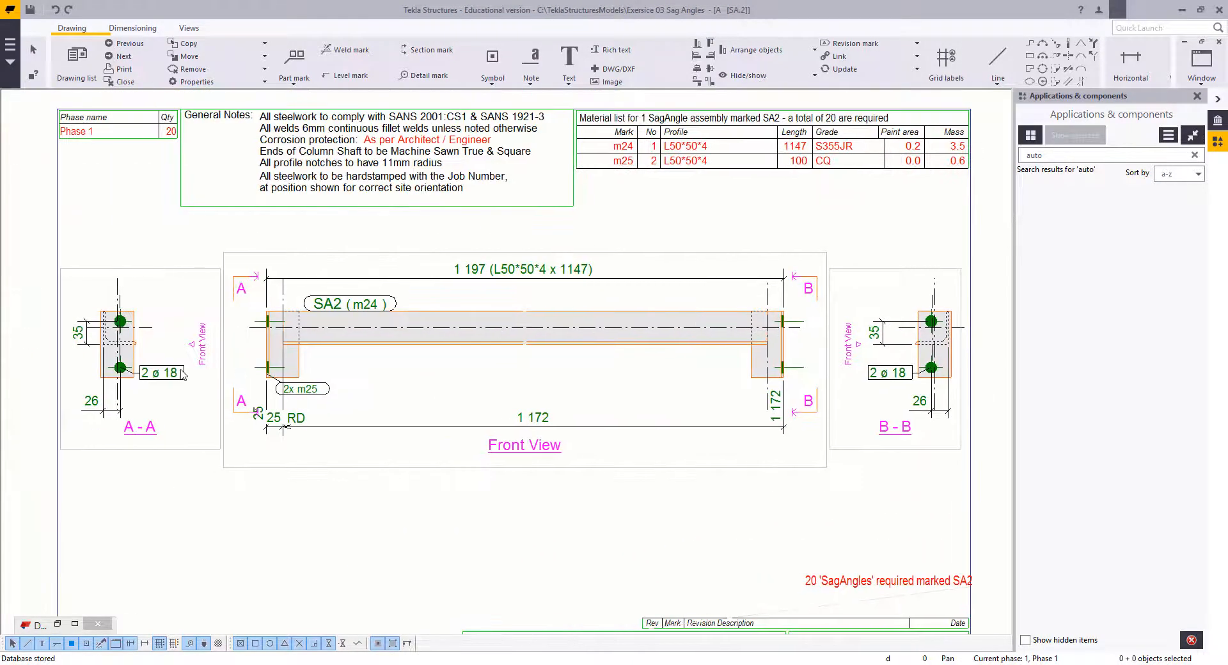
pyautogui.scroll(2, 164, 380)
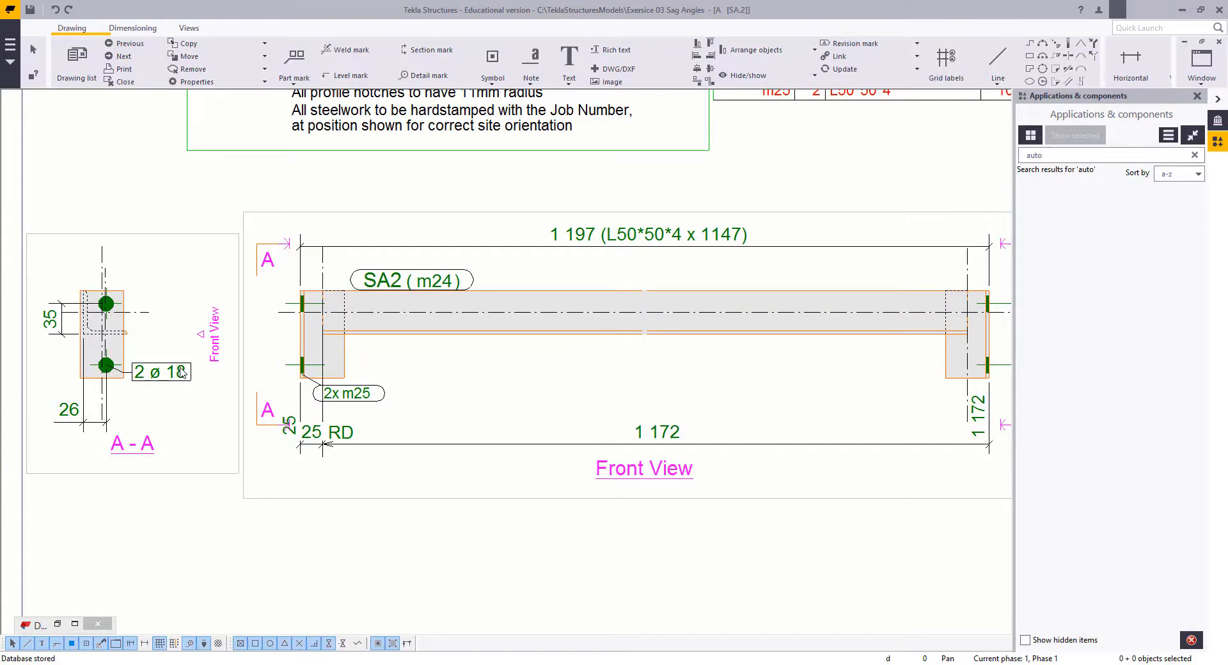
pyautogui.scroll(2, 161, 379)
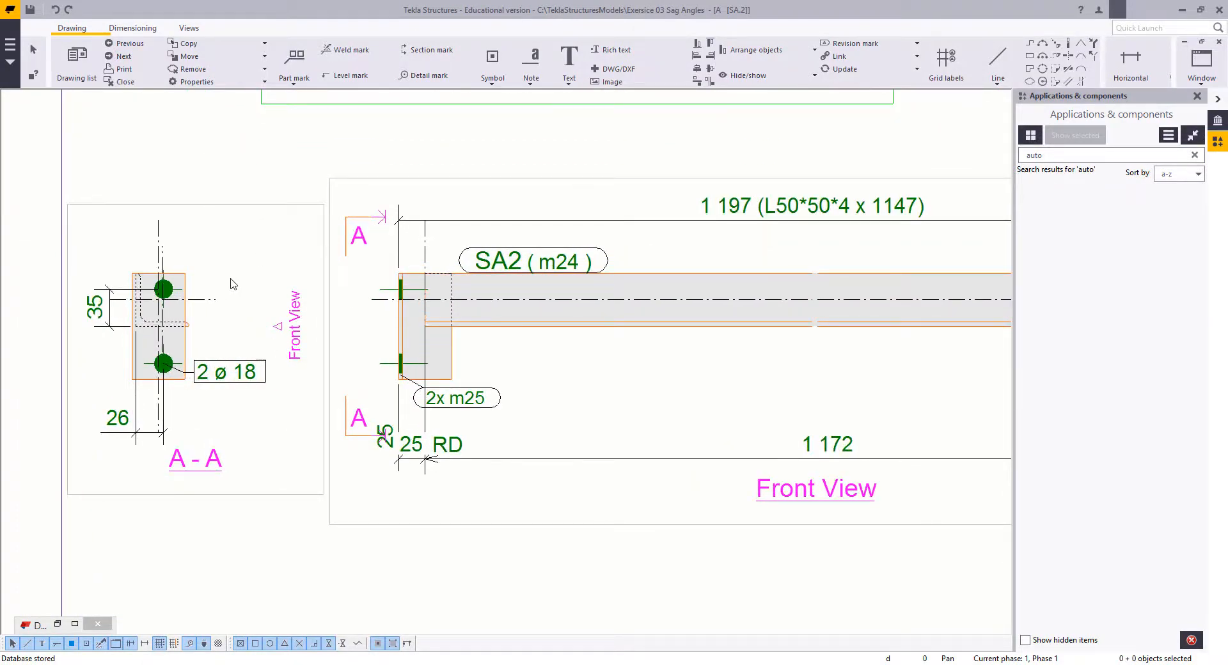
pyautogui.scroll(-1, 231, 280)
pyautogui.scroll(-1, 317, 310)
pyautogui.moveTo(318, 310)
pyautogui.mouseDown(button='middle')
pyautogui.moveTo(123, 309)
pyautogui.moveTo(282, 318)
pyautogui.mouseUp(button='middle')
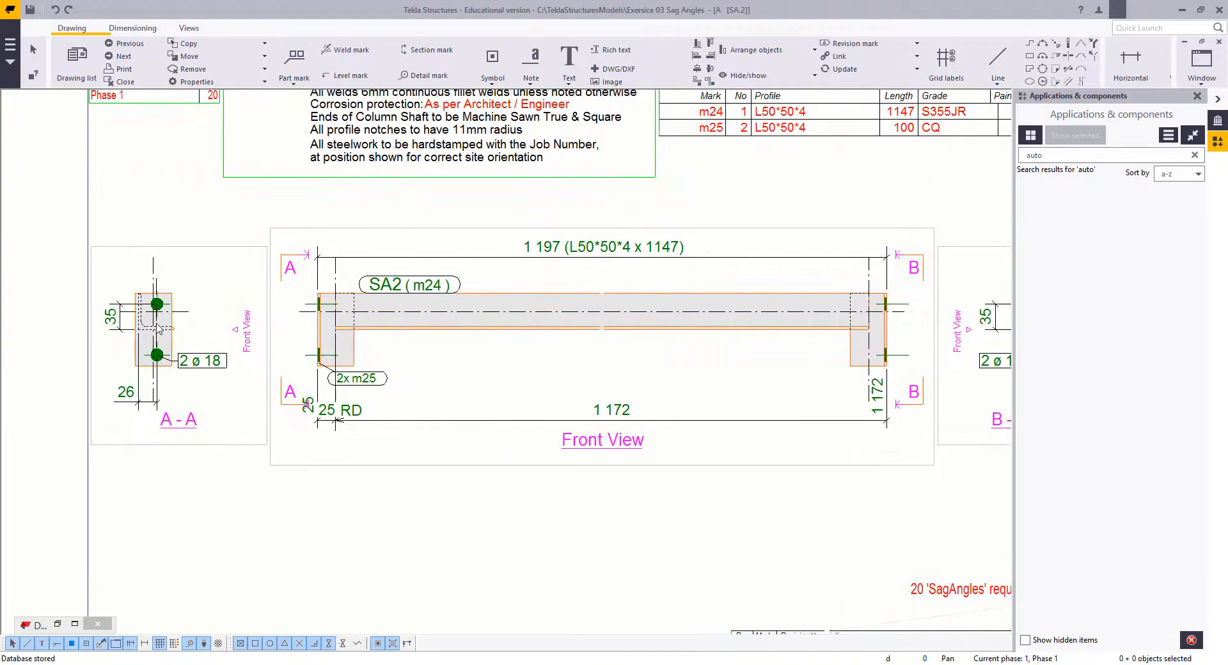
# Step: Extend section A-A's vertical dimension with points at the lower hole and the end angle's bottom and top edges
pyautogui.click(120, 321)
pyautogui.click(442, 383)
pyautogui.rightClick(122, 326)
pyautogui.click(179, 438)
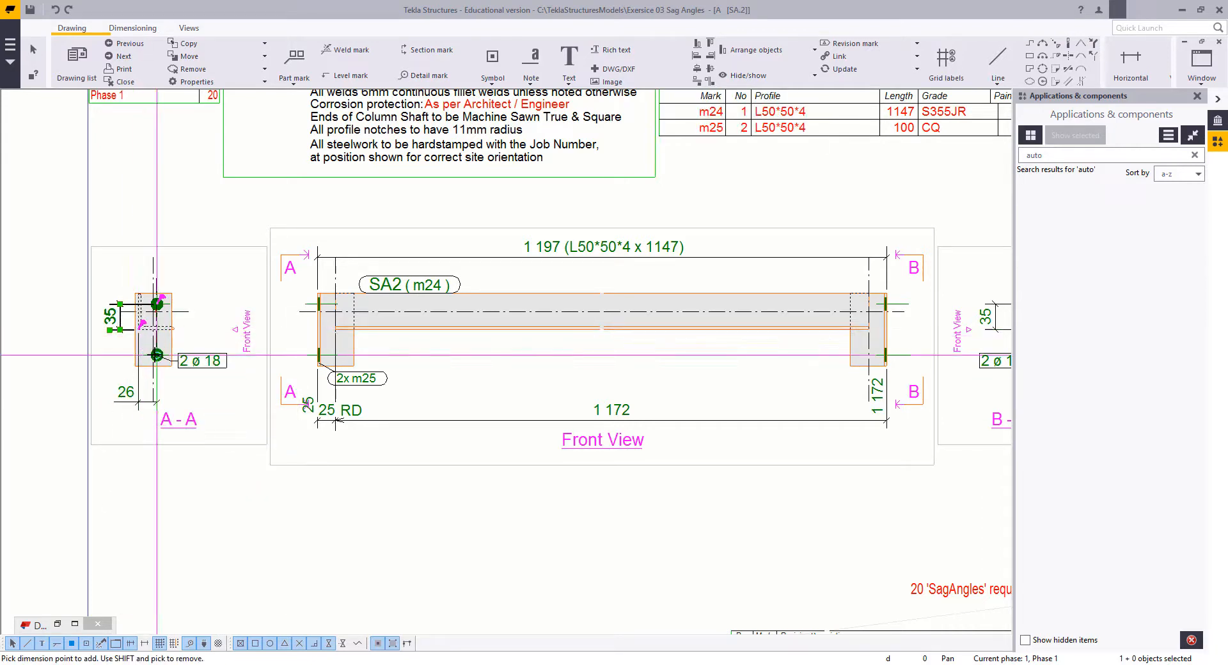
pyautogui.click(156, 355)
pyautogui.click(135, 367)
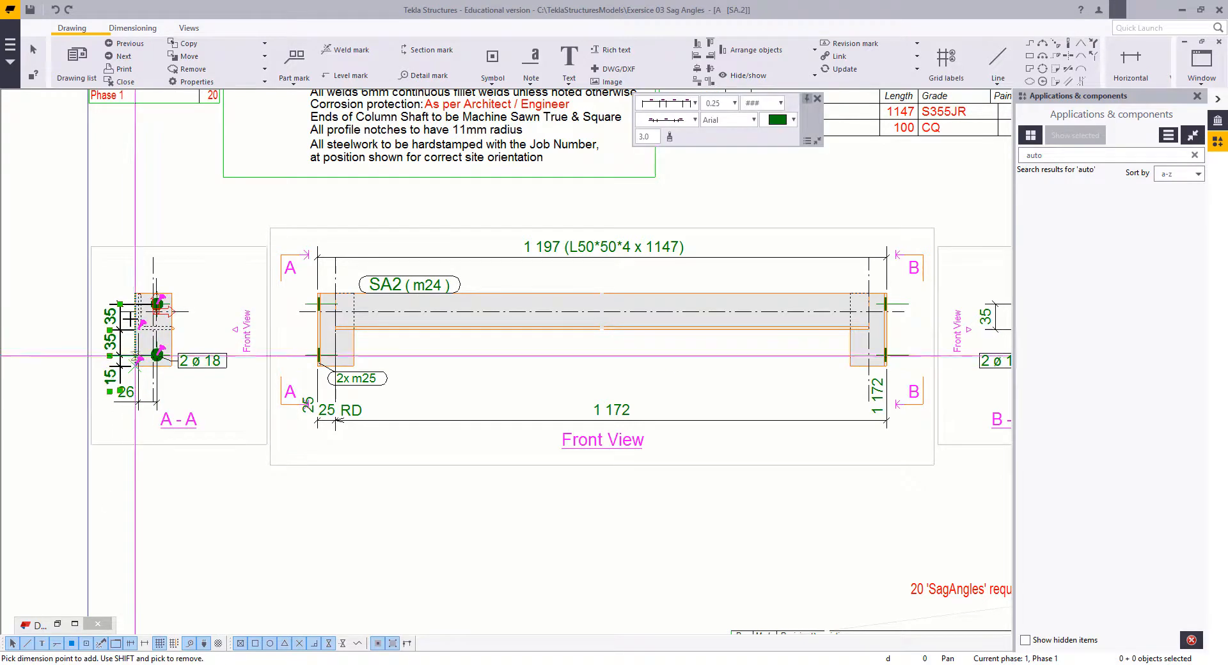
pyautogui.click(135, 293)
pyautogui.rightClick(113, 177)
pyautogui.click(122, 187)
# Step: Move section A-A's horizontal dimension lower and shift the lower end of section mark A below the front view's dimension line
pyautogui.moveTo(120, 402); pyautogui.dragTo(150, 428)
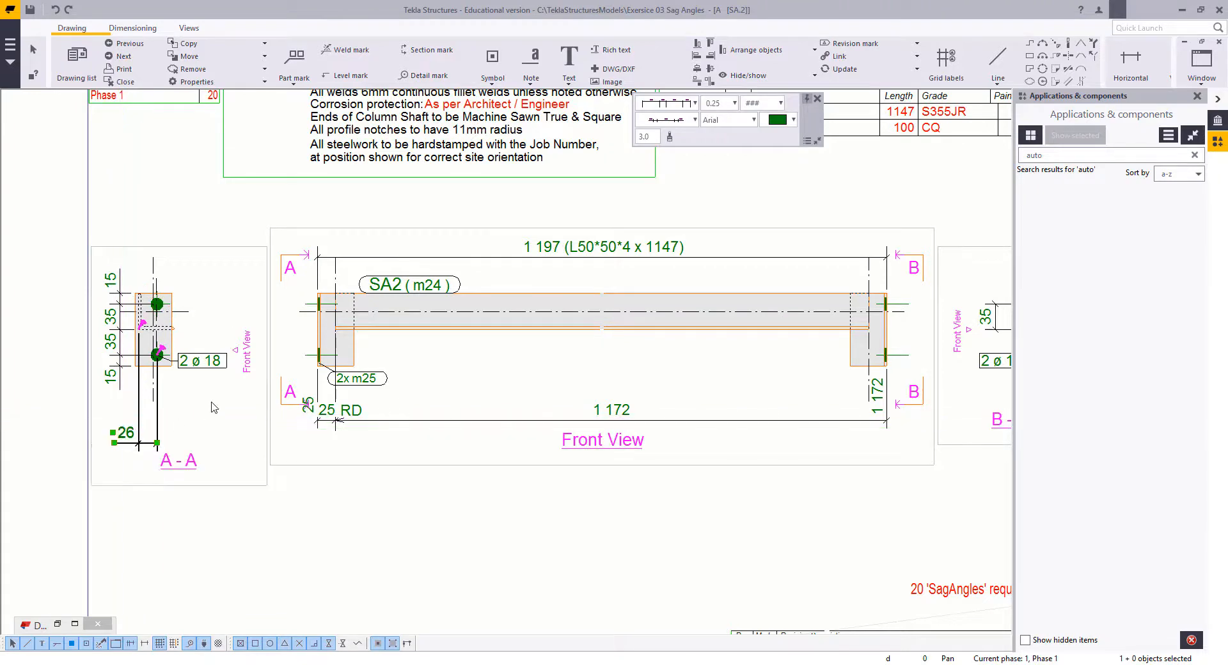
pyautogui.click(212, 440)
pyautogui.scroll(-2, 428, 387)
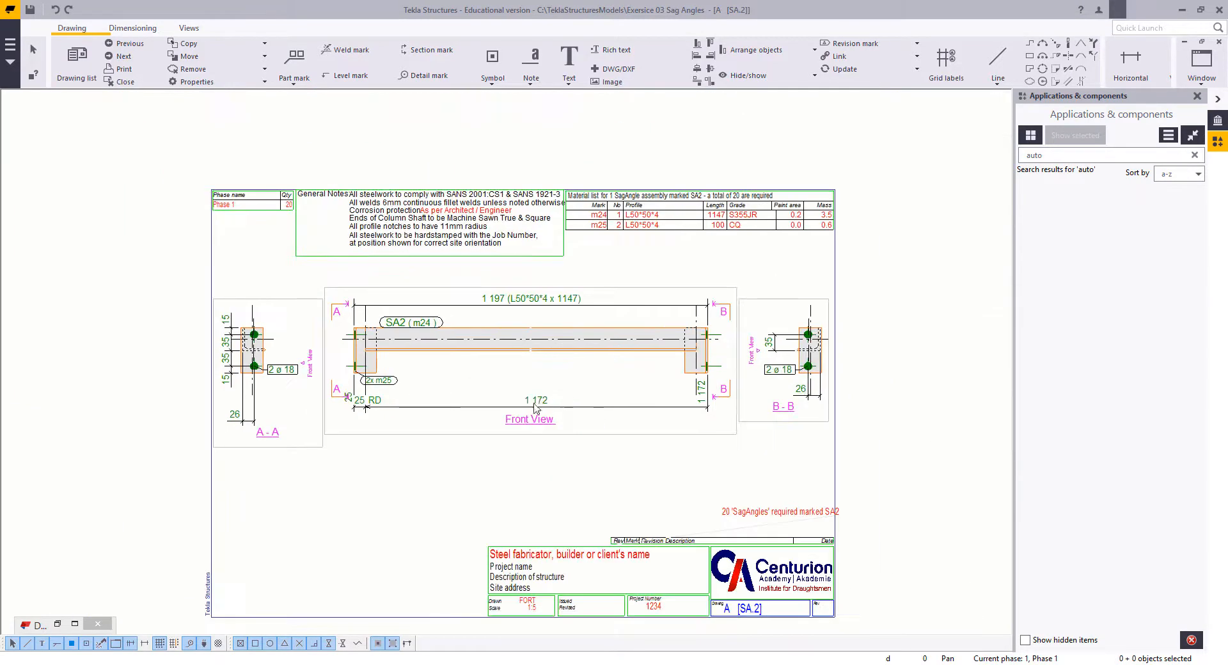
pyautogui.scroll(1, 521, 403)
pyautogui.click(269, 387)
pyautogui.moveTo(269, 390); pyautogui.dragTo(269, 431)
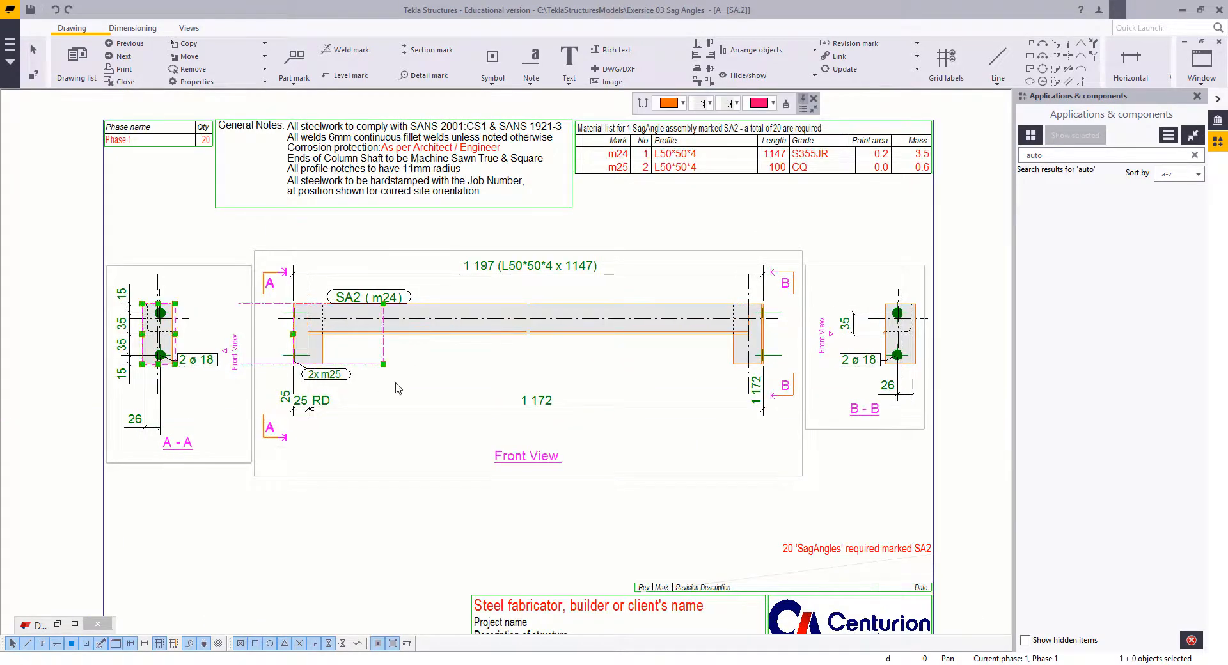
pyautogui.click(447, 400)
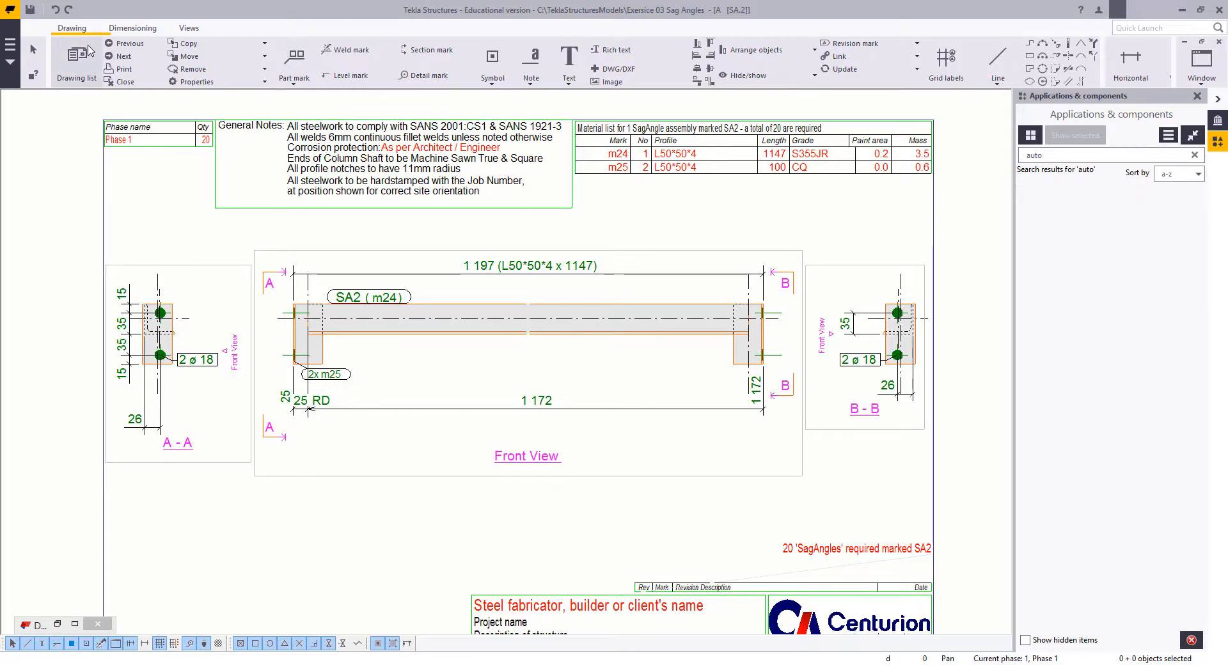
# Step: Save the SA2 drawing and open the next drawing, SA3
pyautogui.click(30, 11)
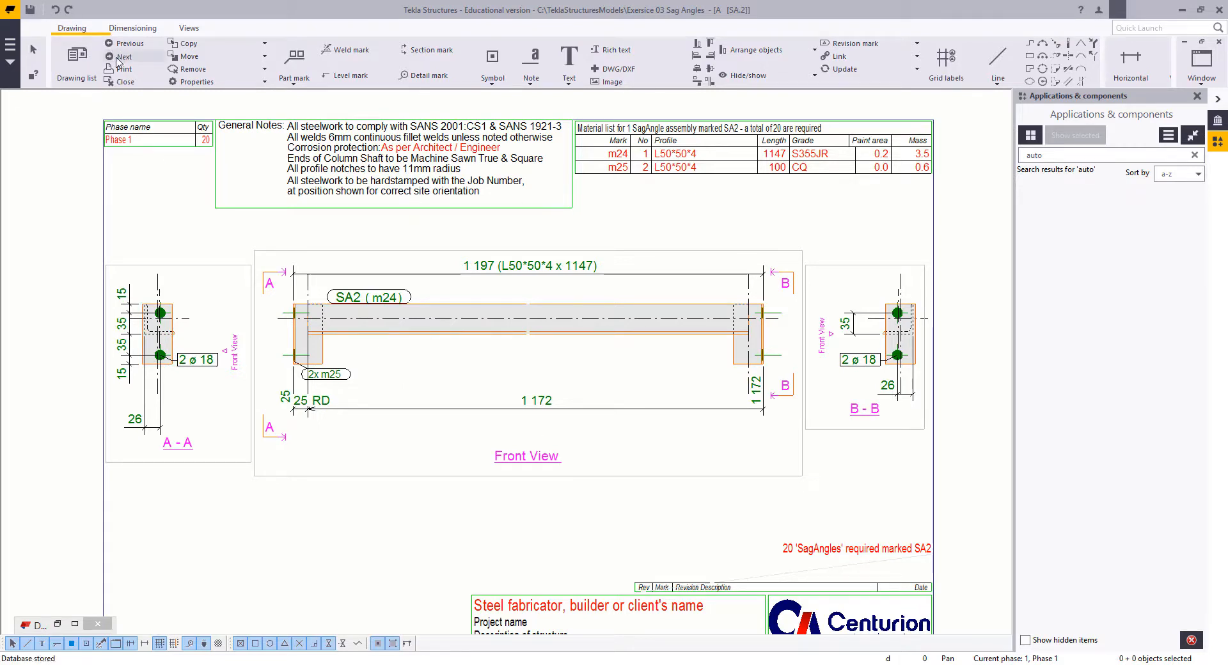
pyautogui.click(122, 57)
pyautogui.scroll(1, 522, 342)
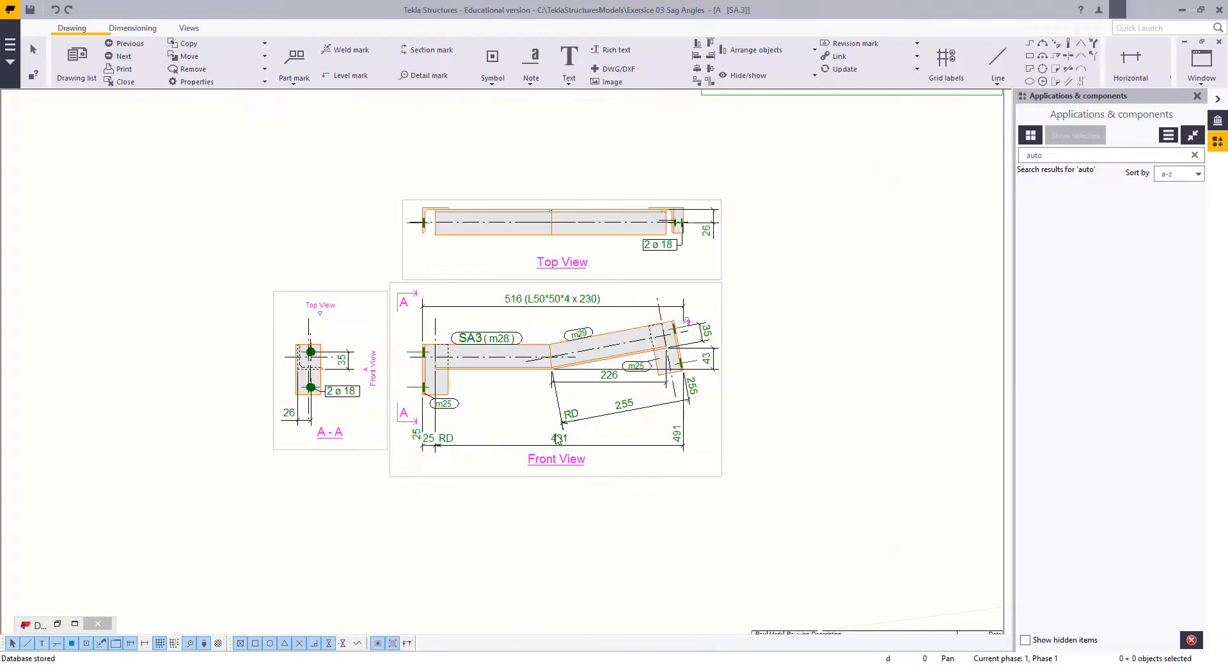
# Step: Examine the dimensions and part marks in SA3's front view, top view and section A-A
pyautogui.scroll(1, 557, 439)
pyautogui.moveTo(487, 373); pyautogui.dragTo(488, 431, button='middle')
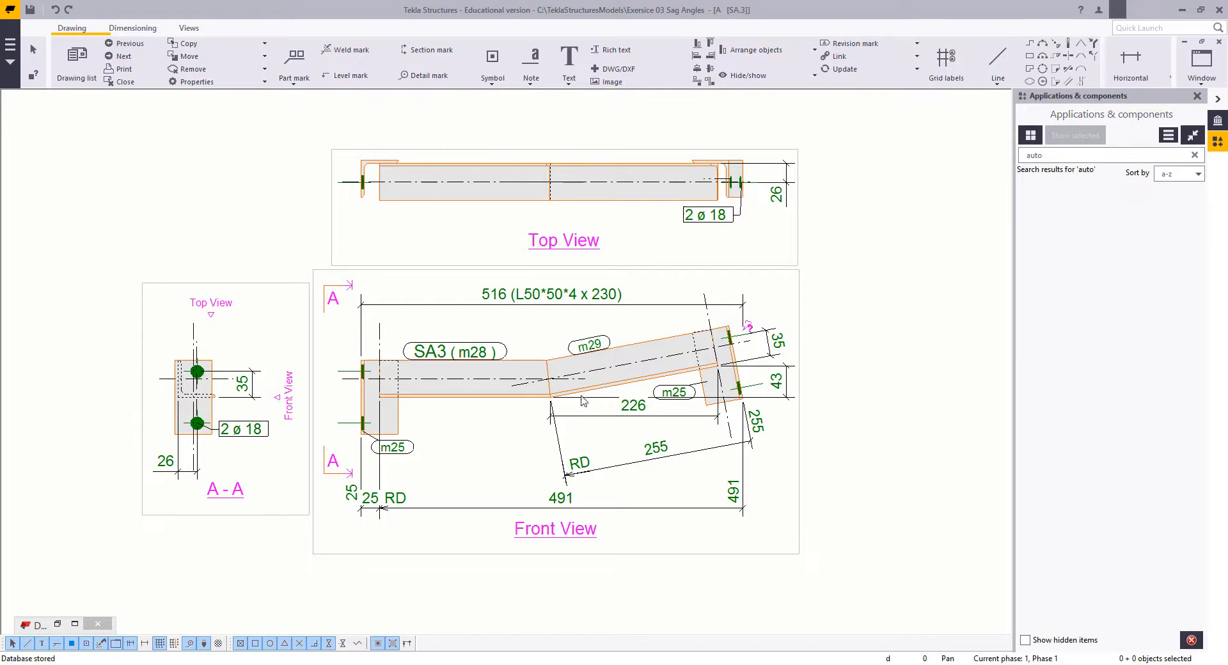
pyautogui.scroll(-1, 582, 400)
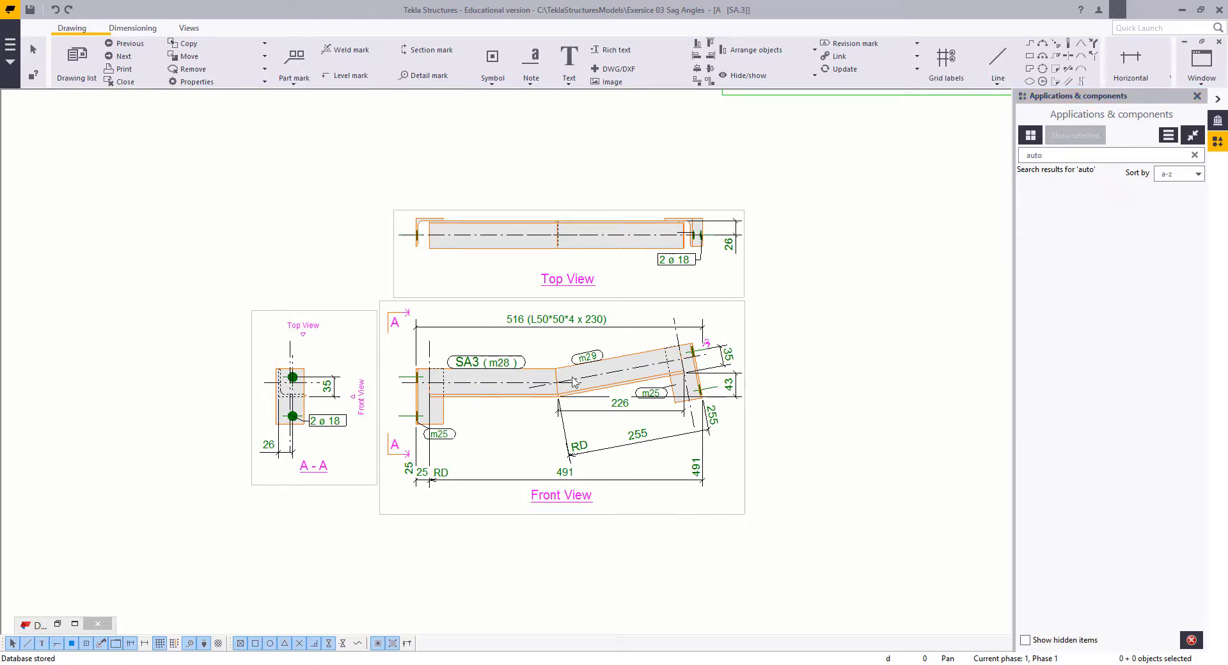
pyautogui.moveTo(516, 464); pyautogui.dragTo(504, 516, button='middle')
pyautogui.scroll(2, 528, 458)
pyautogui.scroll(-1, 517, 437)
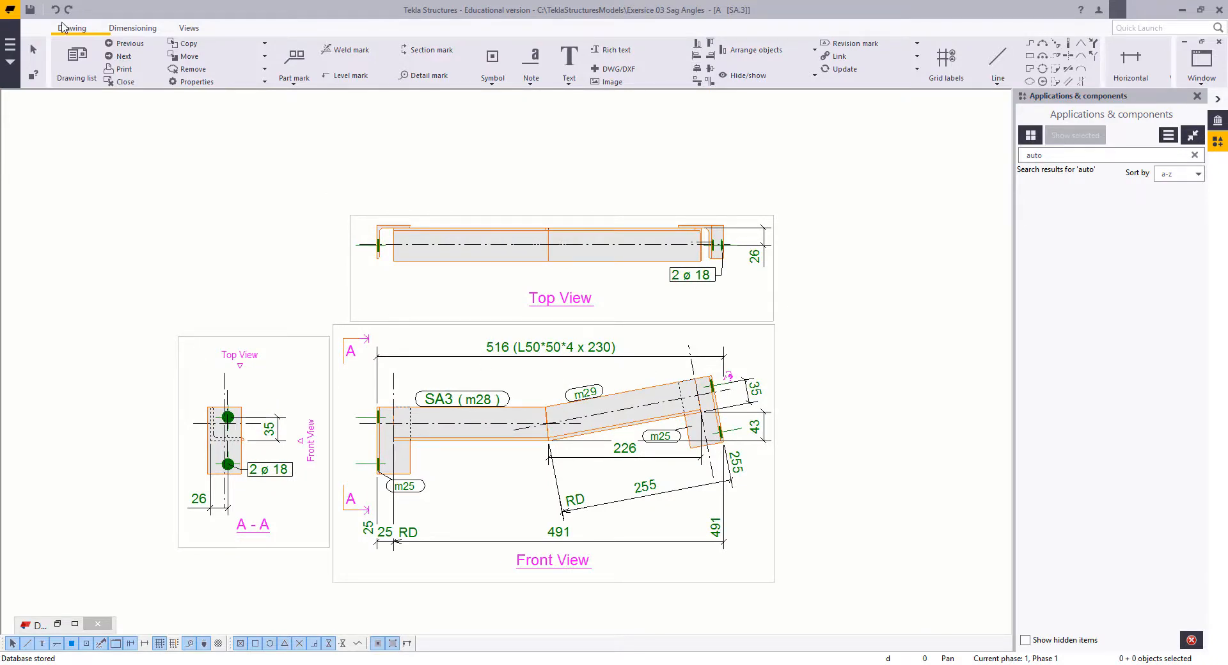
# Step: Open the next drawing, SA5, and examine the bolted m27 end cleat and its dimensions in the front view
pyautogui.click(114, 57)
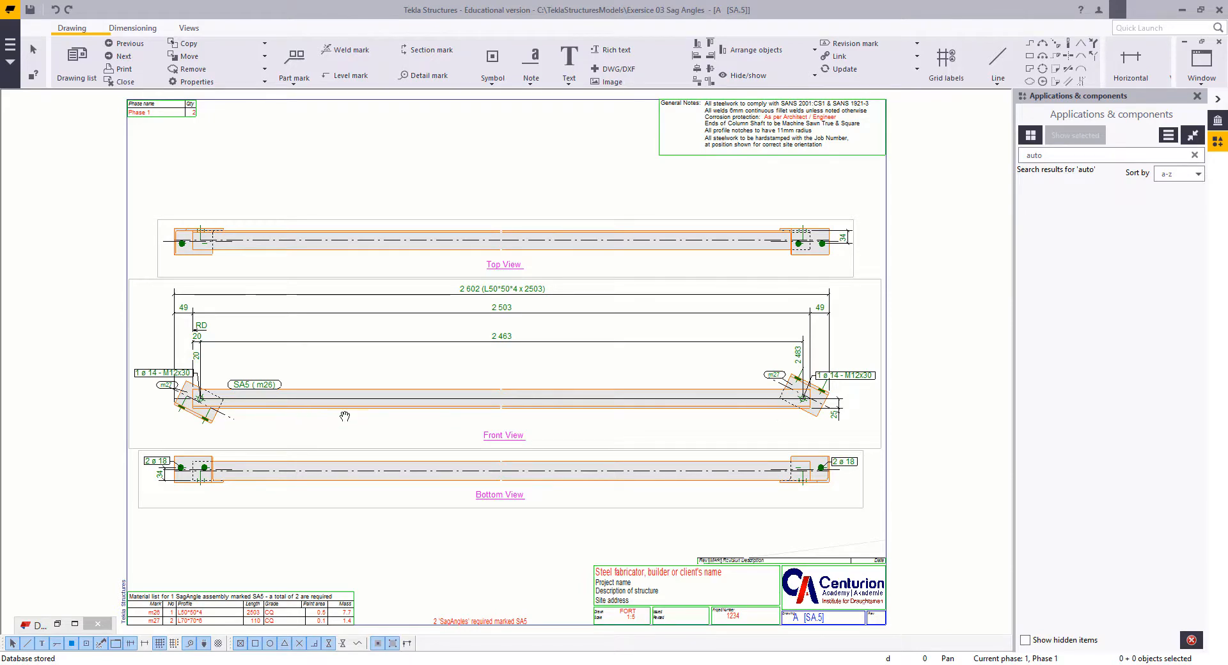
pyautogui.scroll(5, 199, 400)
pyautogui.scroll(-4, 262, 420)
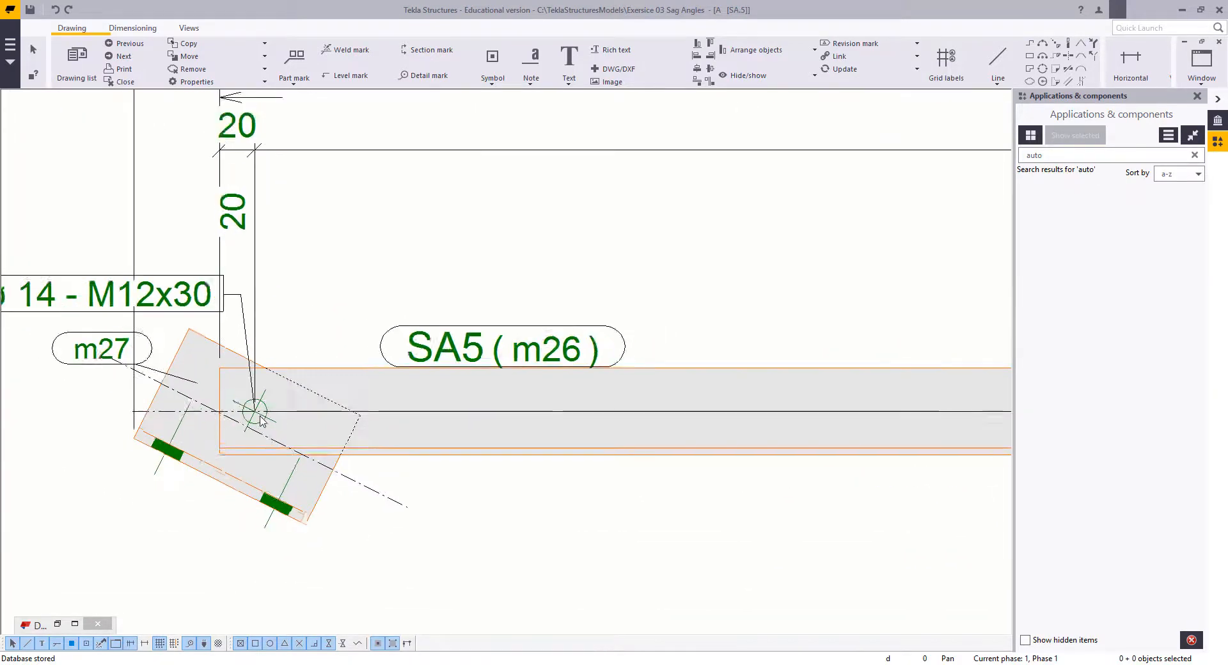
pyautogui.moveTo(322, 407); pyautogui.dragTo(327, 405, button='middle')
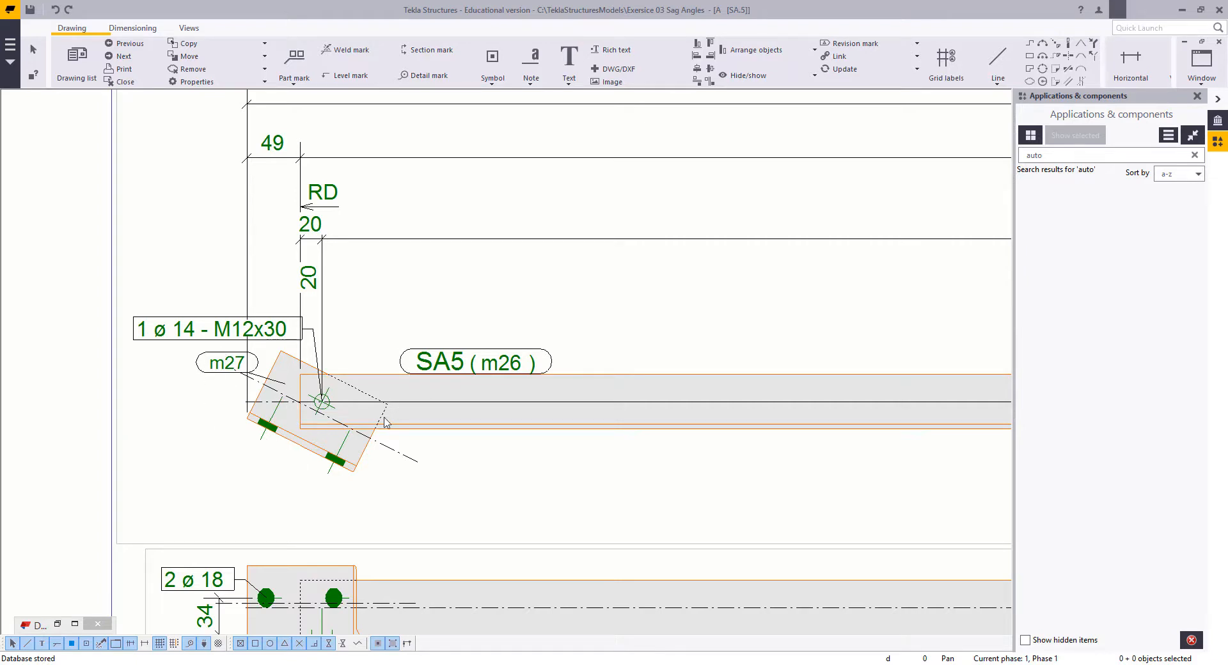
pyautogui.scroll(-6, 281, 378)
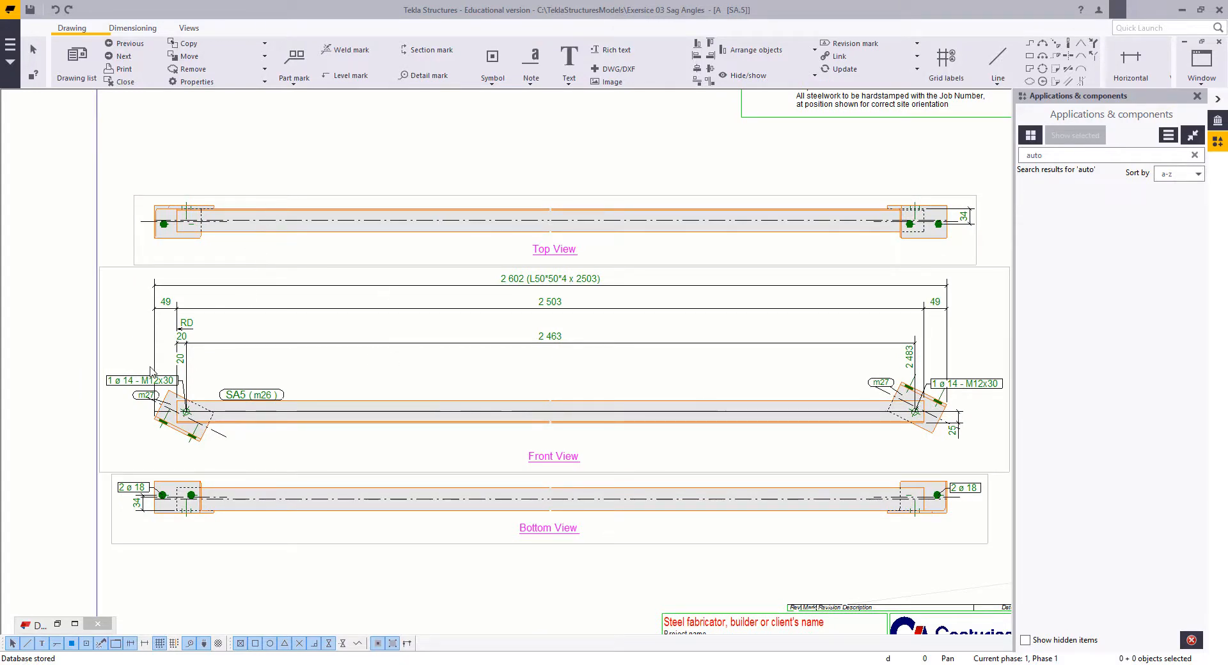
# Step: Open the next drawing, SR4, and move the front view's overall ROD16 length dimension lower
pyautogui.click(124, 57)
pyautogui.moveTo(379, 284); pyautogui.dragTo(403, 314, button='middle')
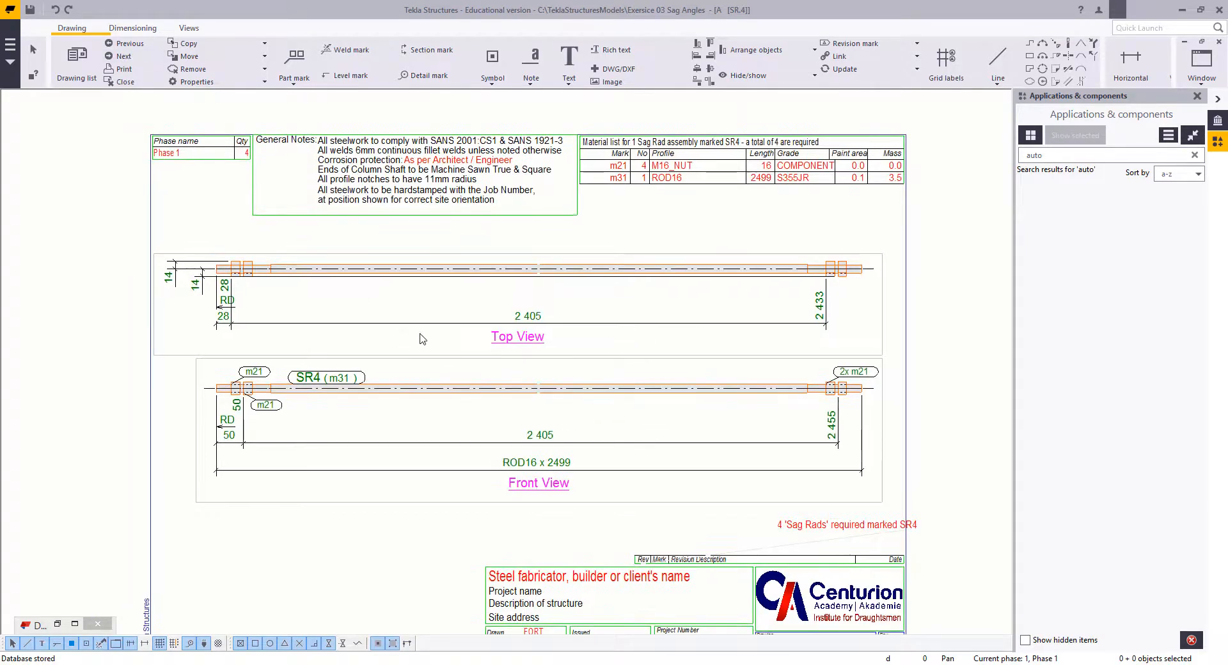
pyautogui.click(568, 462)
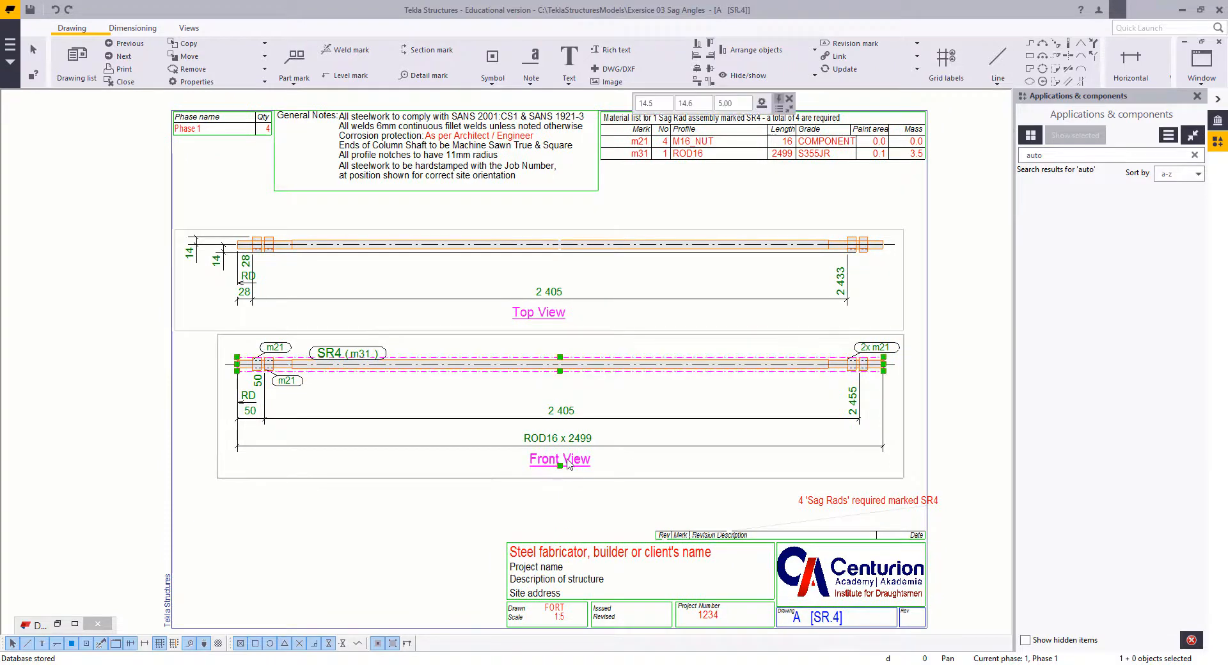
pyautogui.click(557, 446)
pyautogui.moveTo(550, 446); pyautogui.dragTo(544, 488)
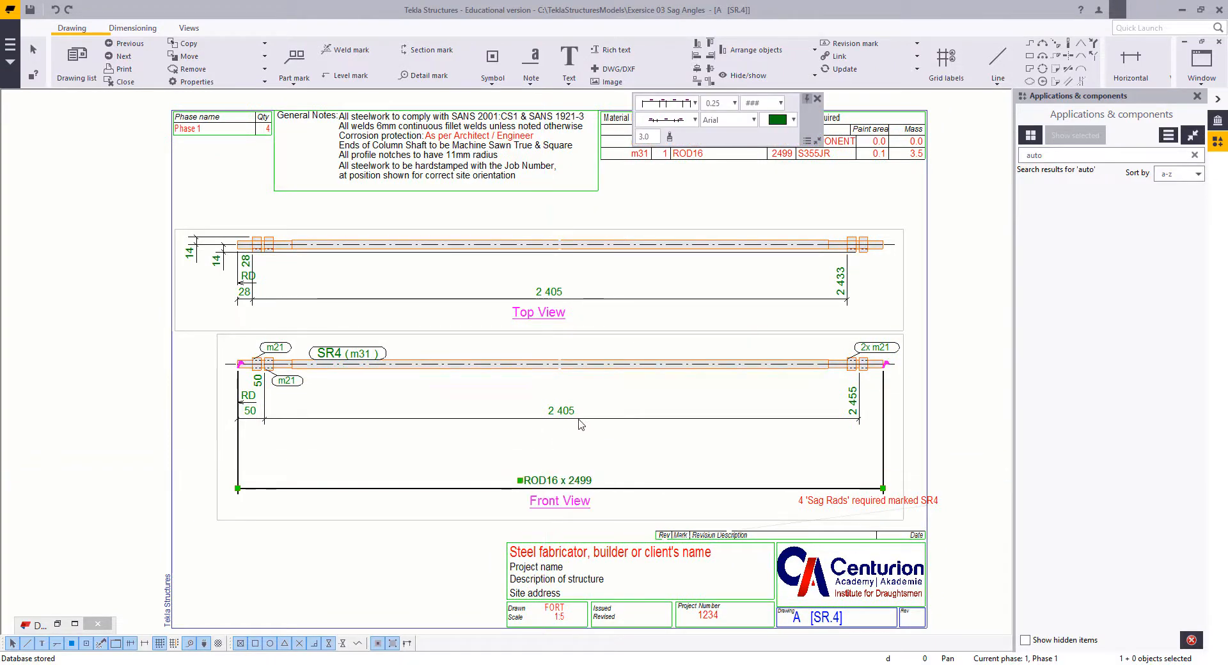
# Step: Delete the front view's nut position dimensions and the whole top view with its dimensions
pyautogui.click(579, 419)
pyautogui.press('Delete')
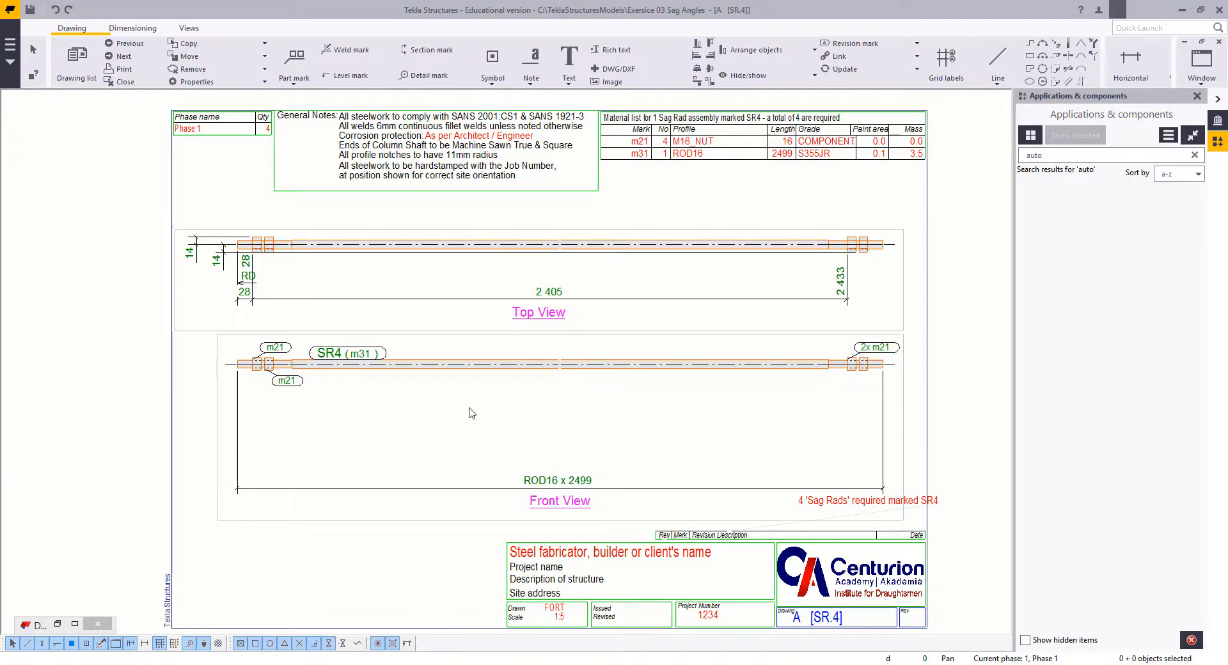
pyautogui.click(374, 300)
pyautogui.press('Delete')
pyautogui.click(219, 263)
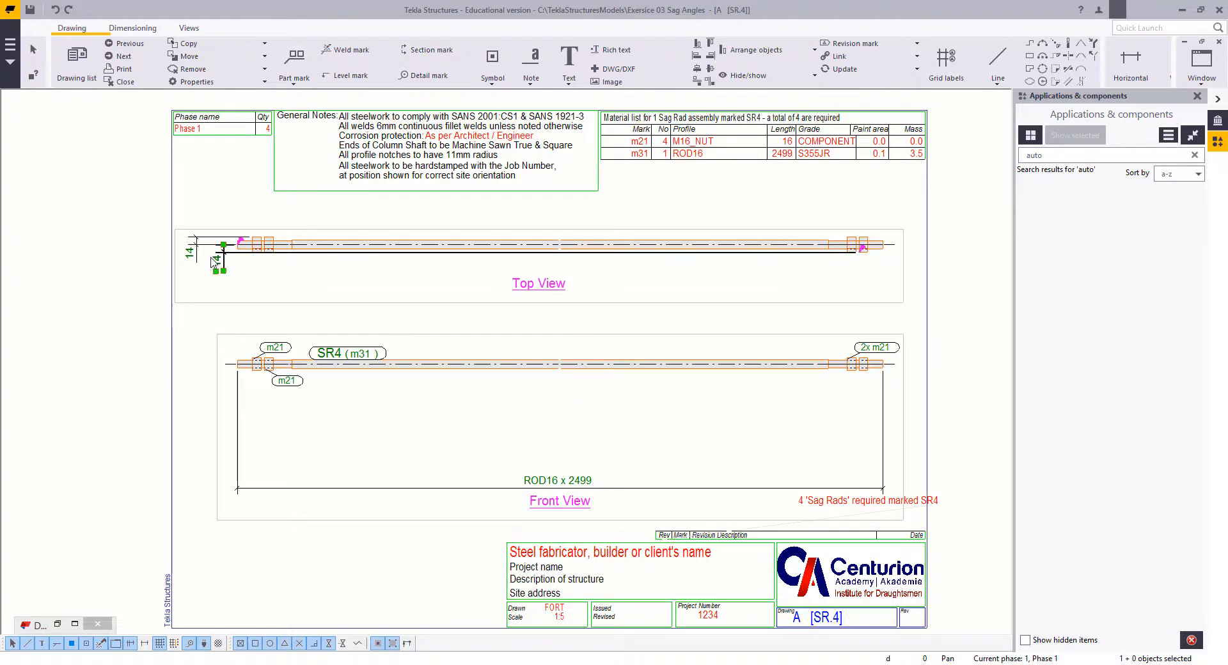
pyautogui.press('Delete')
pyautogui.click(468, 245)
pyautogui.press('Delete')
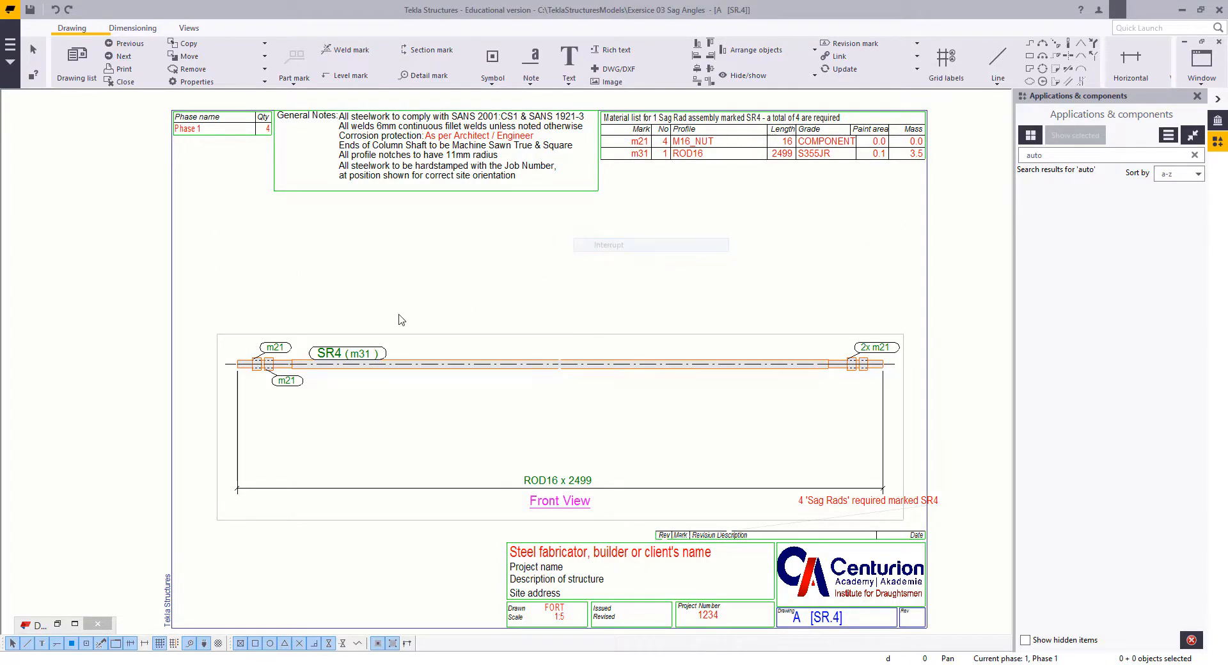
# Step: Delete the m21 nut marks at both ends of the rod in the front view
pyautogui.scroll(2, 305, 359)
pyautogui.click(267, 349)
pyautogui.press('Delete')
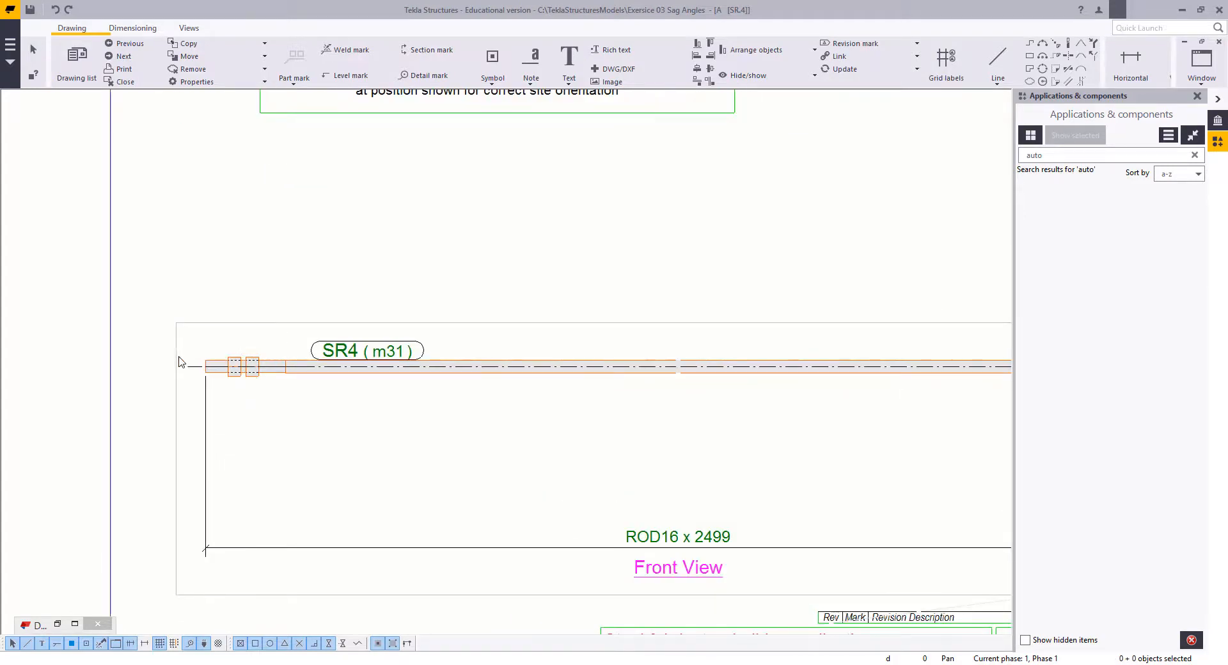
pyautogui.scroll(-3, 699, 356)
pyautogui.scroll(3, 652, 365)
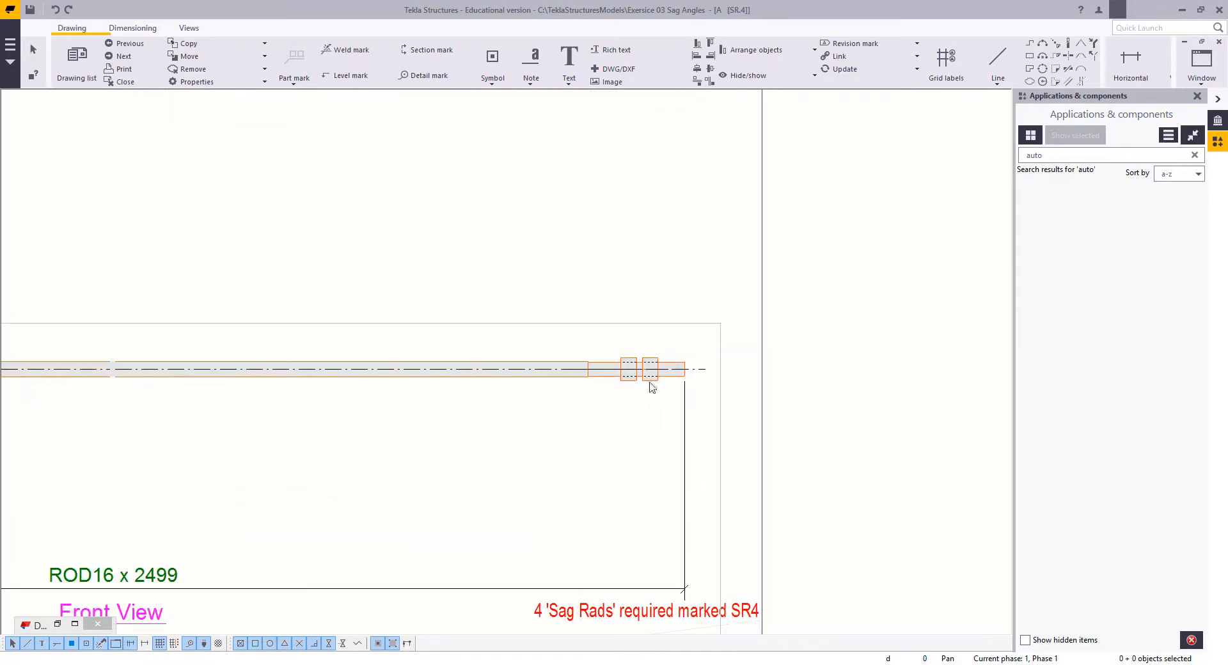
pyautogui.scroll(-4, 650, 375)
pyautogui.scroll(2, 633, 379)
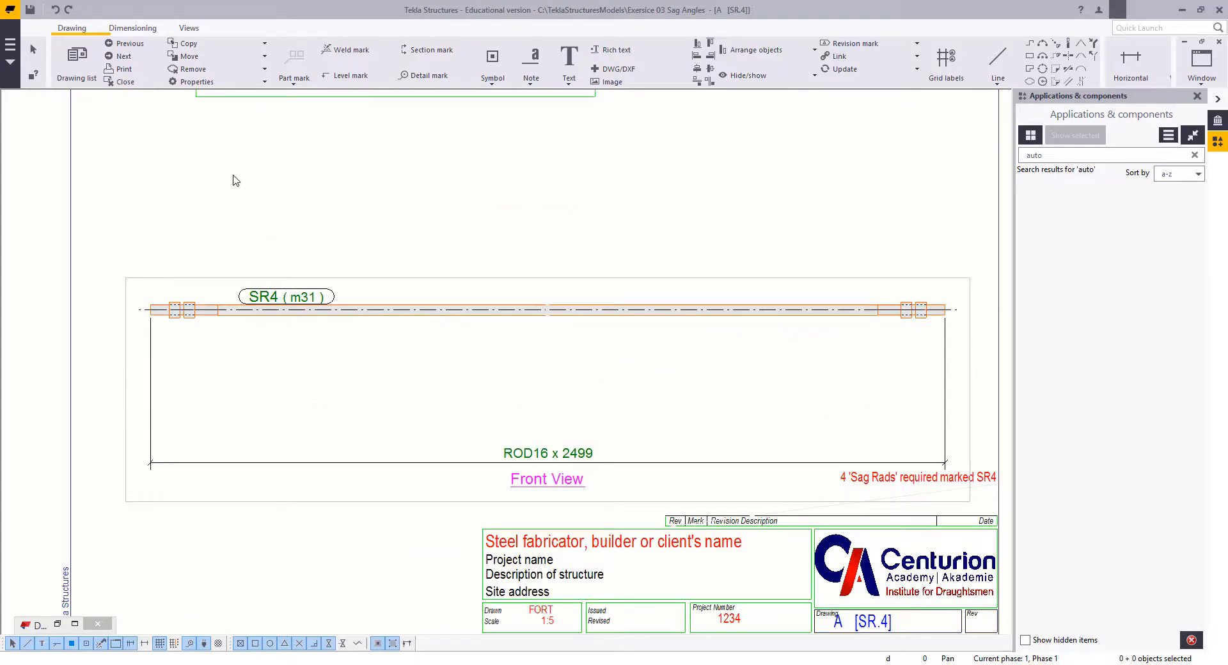
# Step: Add one horizontal dimension chain below the rod covering both threaded ends and the plain length between them
pyautogui.click(64, 32)
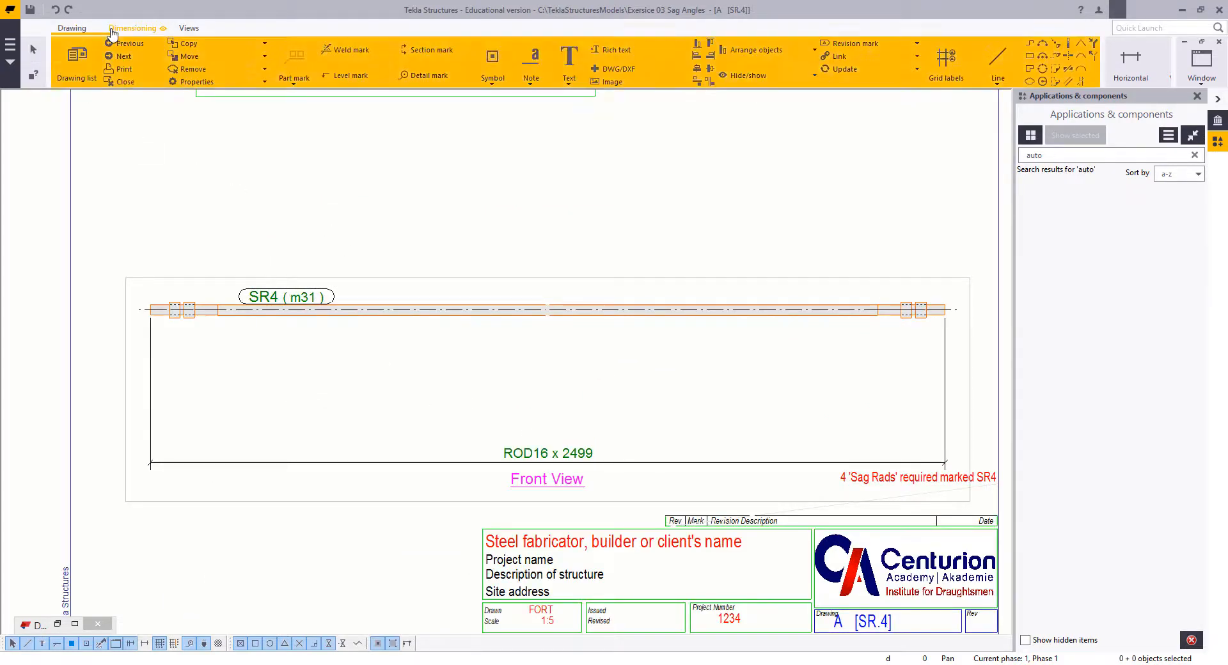
pyautogui.click(111, 31)
pyautogui.click(76, 61)
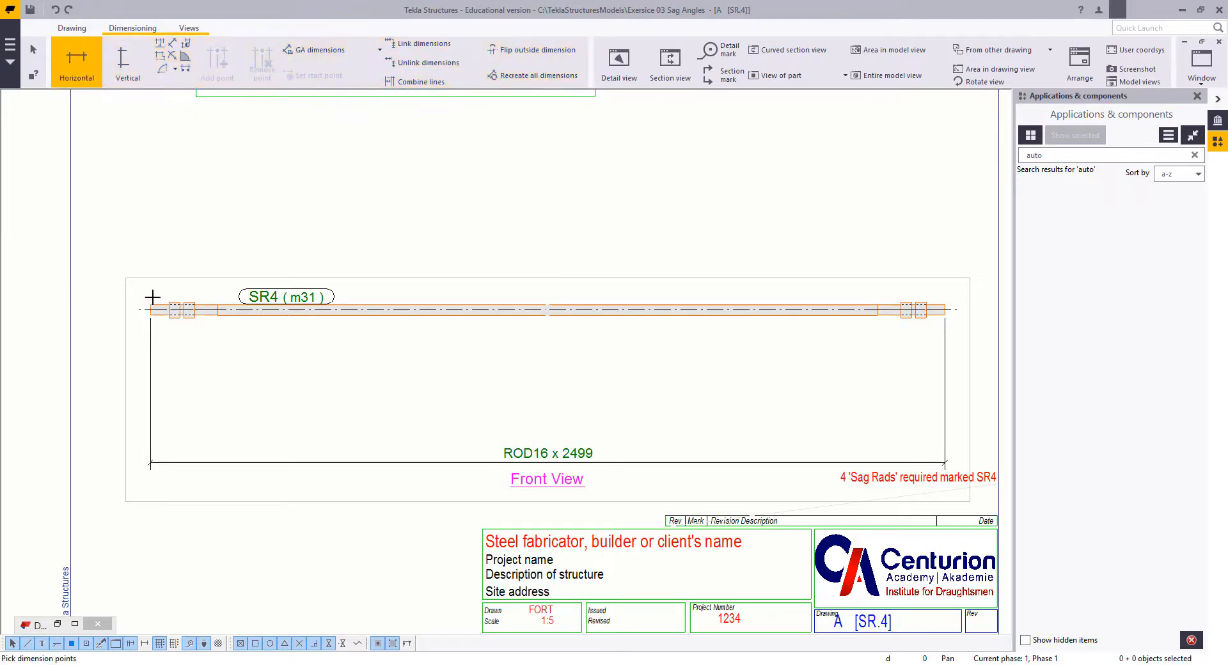
pyautogui.click(151, 315)
pyautogui.scroll(1, 203, 315)
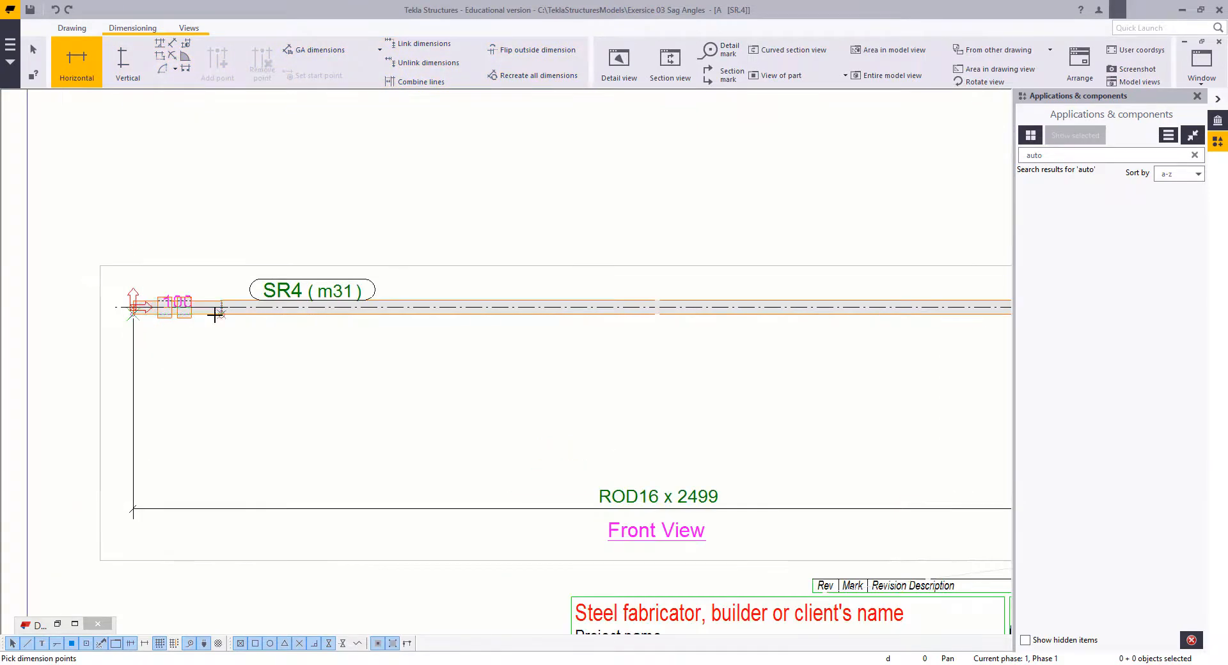
pyautogui.click(220, 314)
pyautogui.moveTo(747, 373); pyautogui.dragTo(88, 299, button='middle')
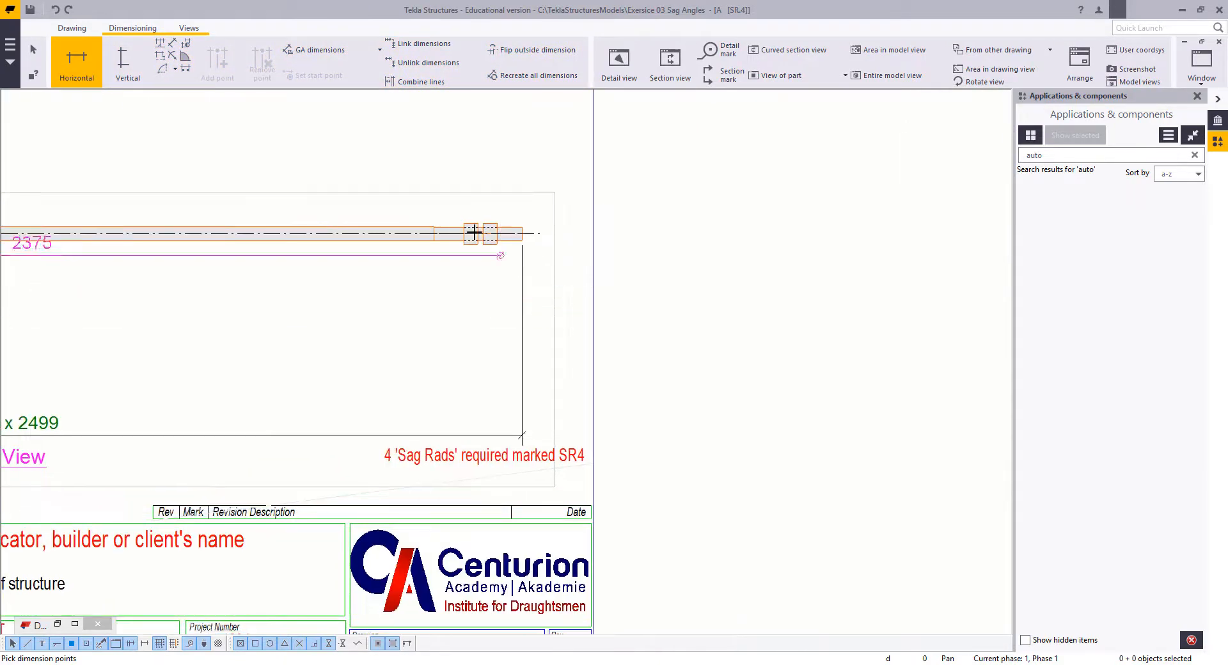
pyautogui.click(434, 242)
pyautogui.click(522, 242)
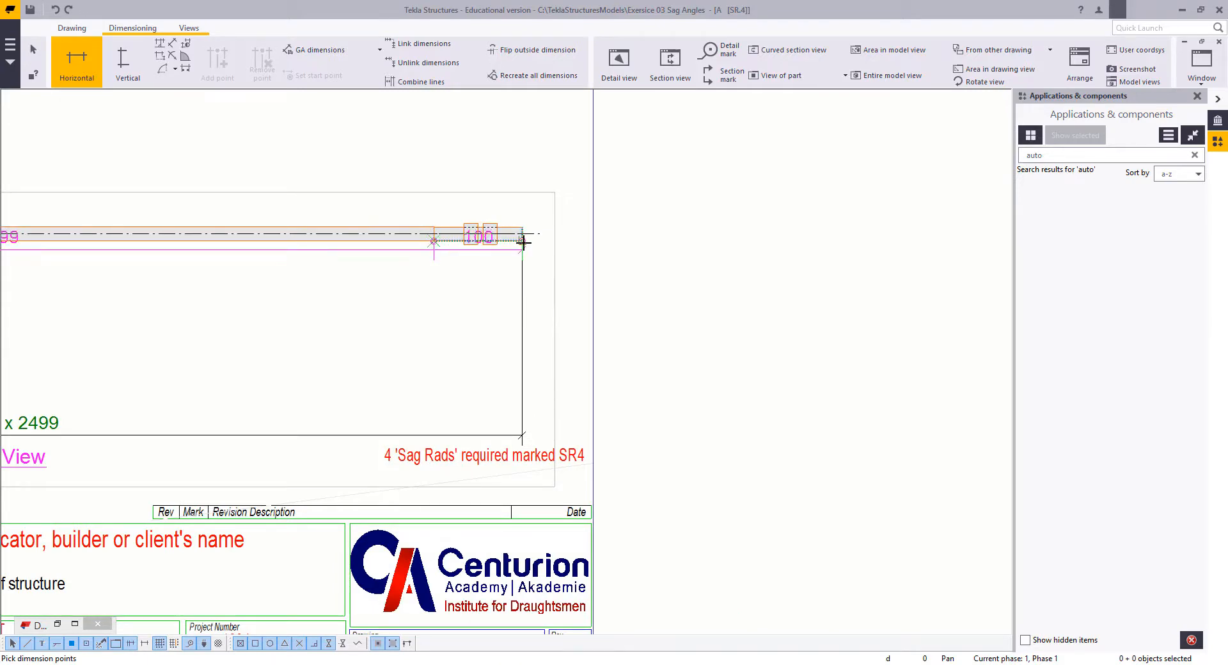
pyautogui.moveTo(326, 386); pyautogui.dragTo(696, 372, button='middle')
pyautogui.middleClick(547, 353)
pyautogui.rightClick(350, 286)
pyautogui.click(378, 295)
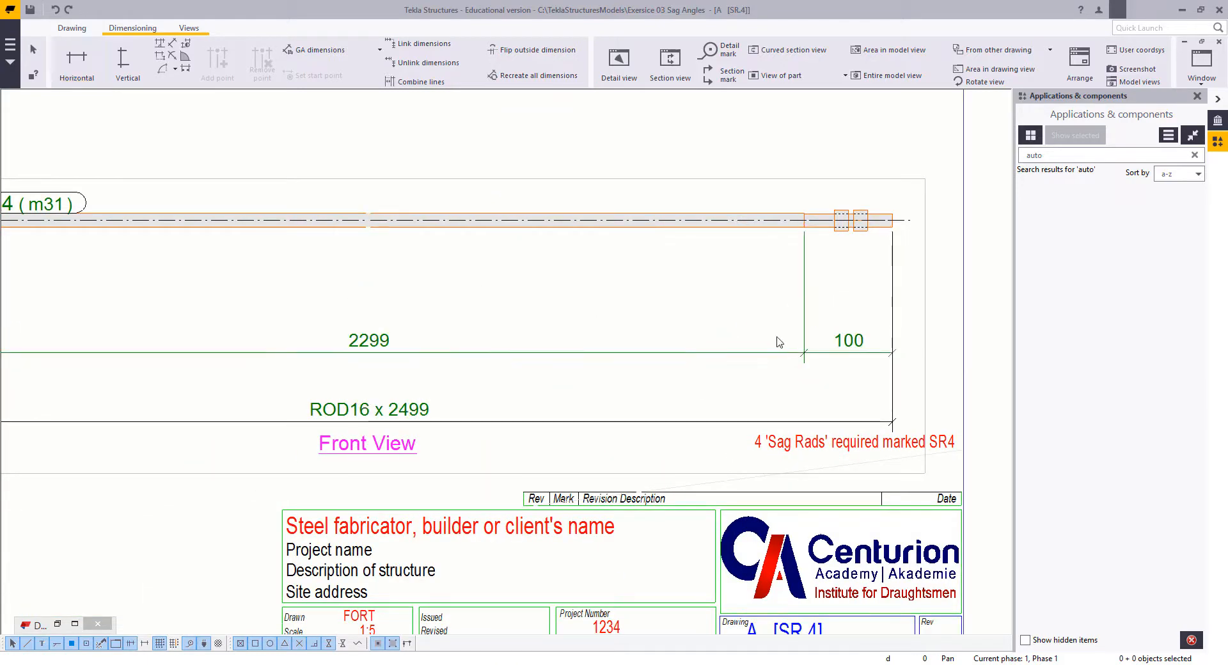
# Step: Delete the new dimension chain covering the rod's threaded ends and middle length
pyautogui.click(844, 326)
pyautogui.click(538, 330)
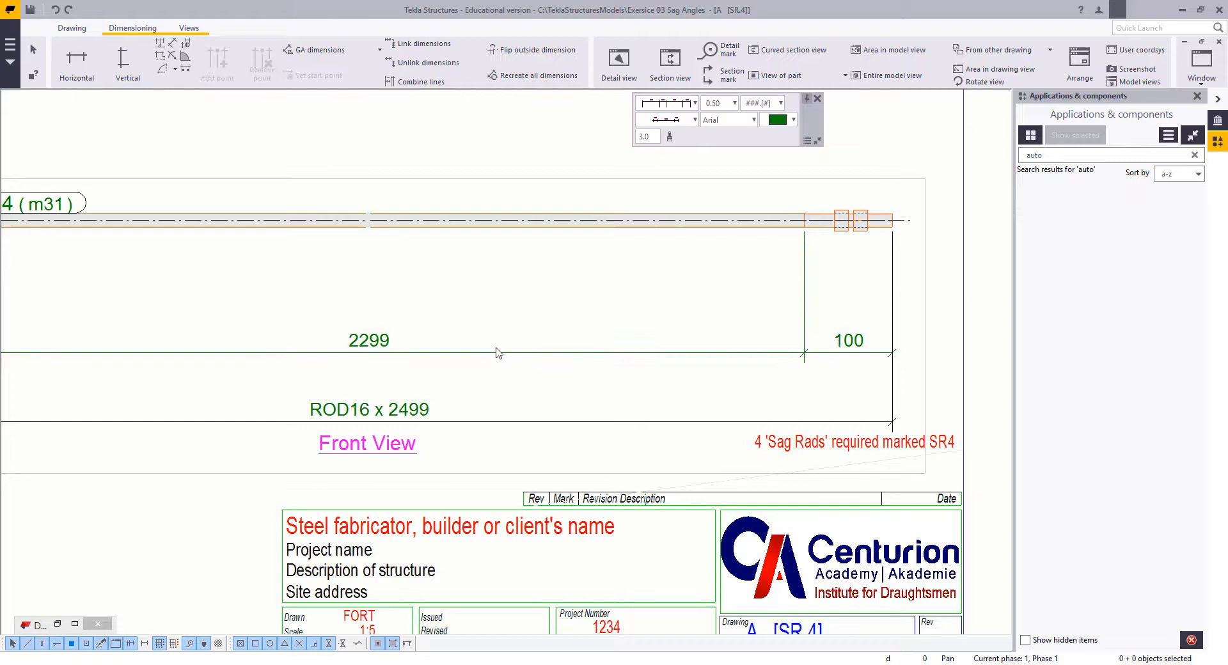
pyautogui.click(368, 350)
pyautogui.click(401, 300)
pyautogui.moveTo(467, 277); pyautogui.dragTo(373, 360)
pyautogui.press('Delete')
pyautogui.moveTo(467, 361); pyautogui.dragTo(467, 362, button='middle')
# Step: Add a horizontal dimension for the threaded portion at the rod's left end, placed above the overall length dimension
pyautogui.click(76, 61)
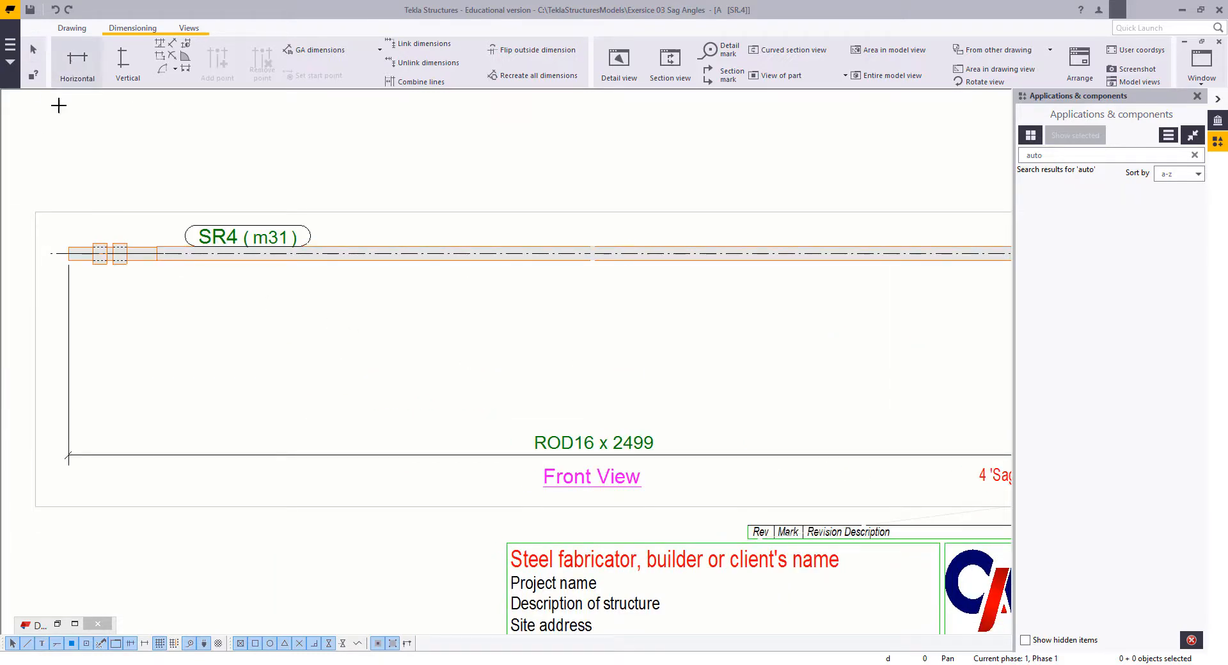
pyautogui.click(69, 261)
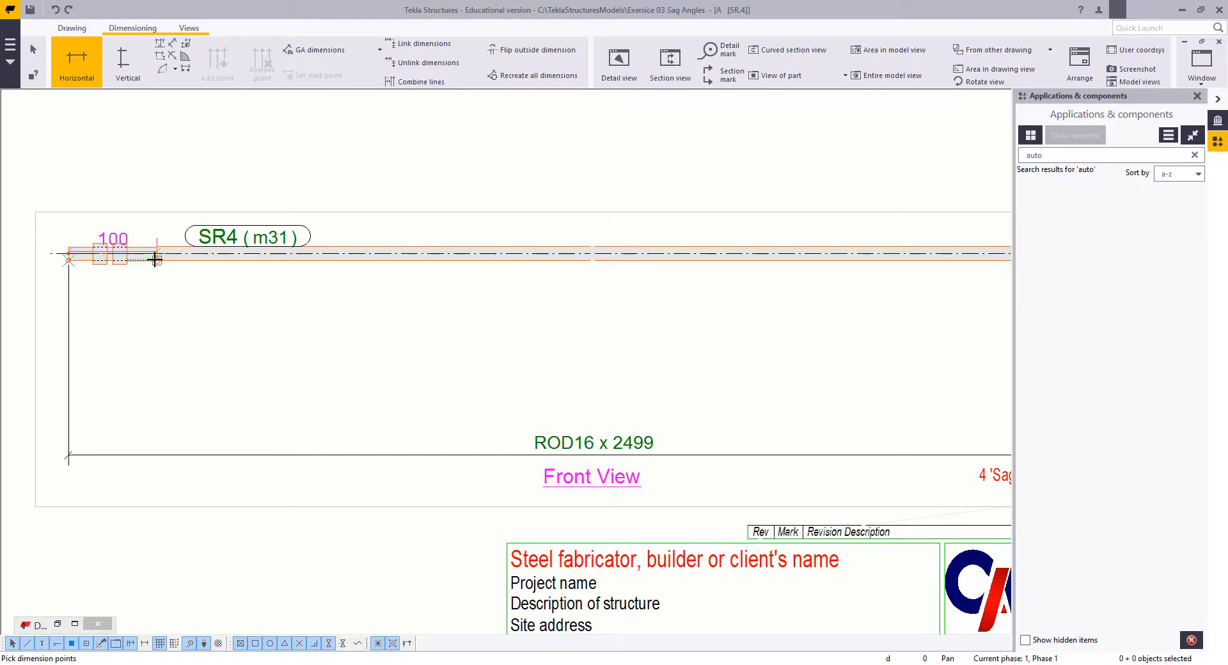
pyautogui.click(157, 260)
pyautogui.rightClick(120, 314)
pyautogui.click(128, 321)
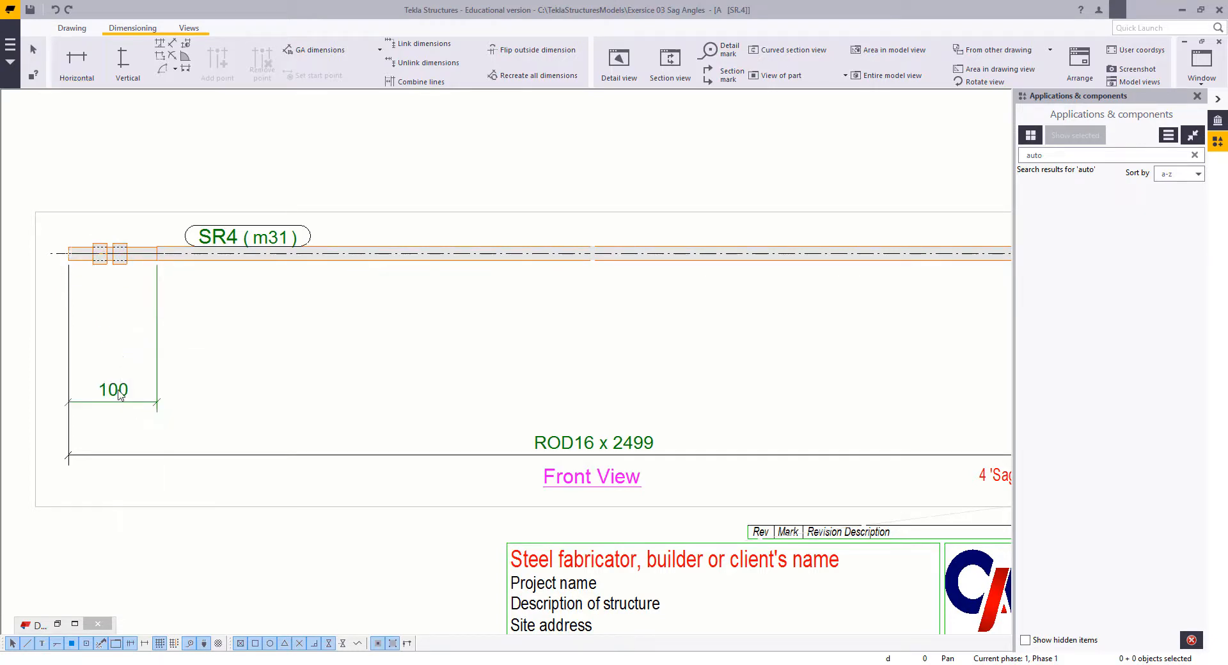
# Step: Move the left thread dimension slightly higher and set its tag D to THREADED
pyautogui.doubleClick(122, 394)
pyautogui.moveTo(121, 394); pyautogui.dragTo(122, 385)
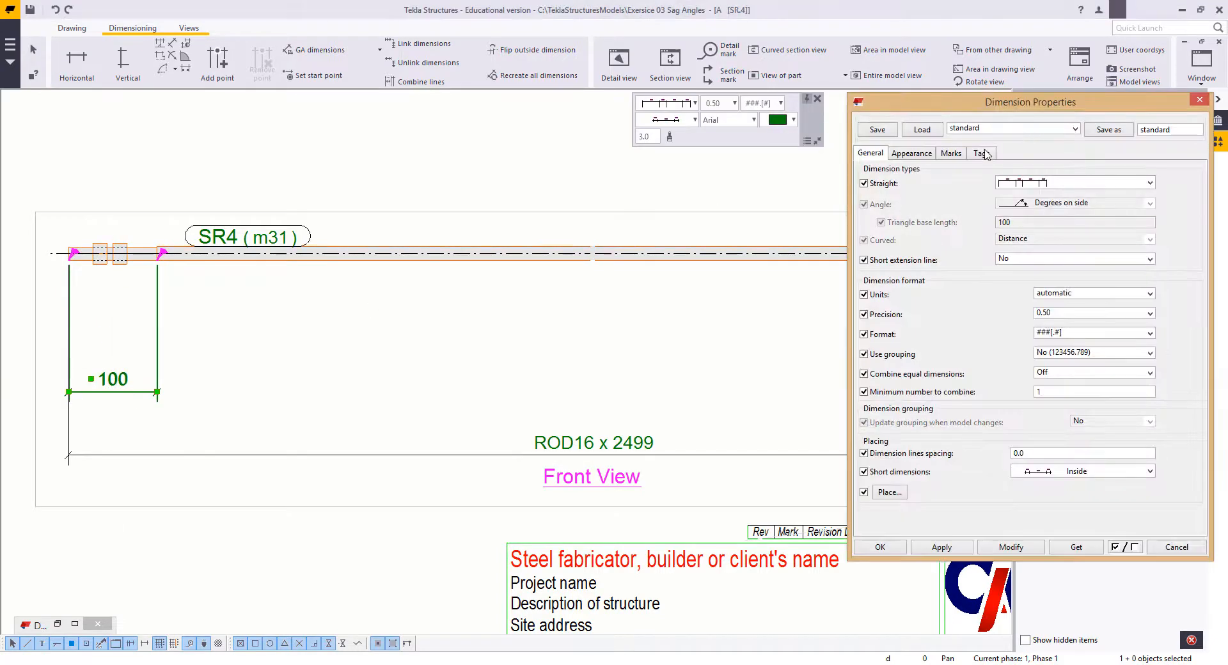
pyautogui.click(973, 155)
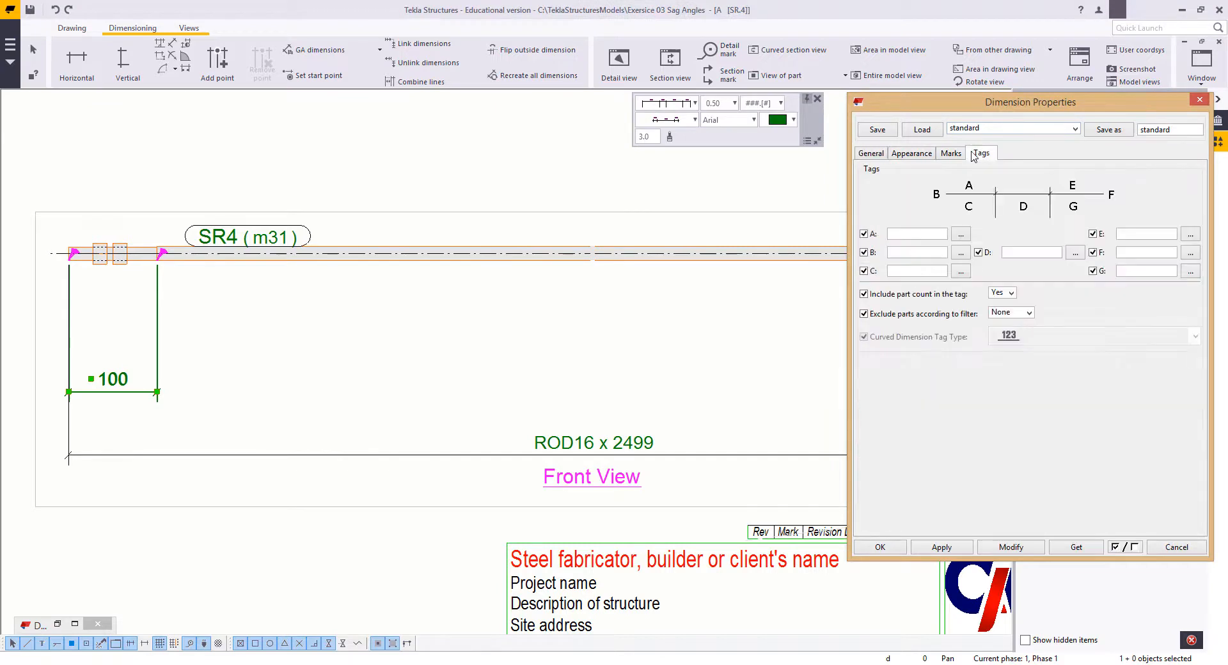
pyautogui.click(1029, 255)
pyautogui.write('THREADED')
pyautogui.click(1022, 546)
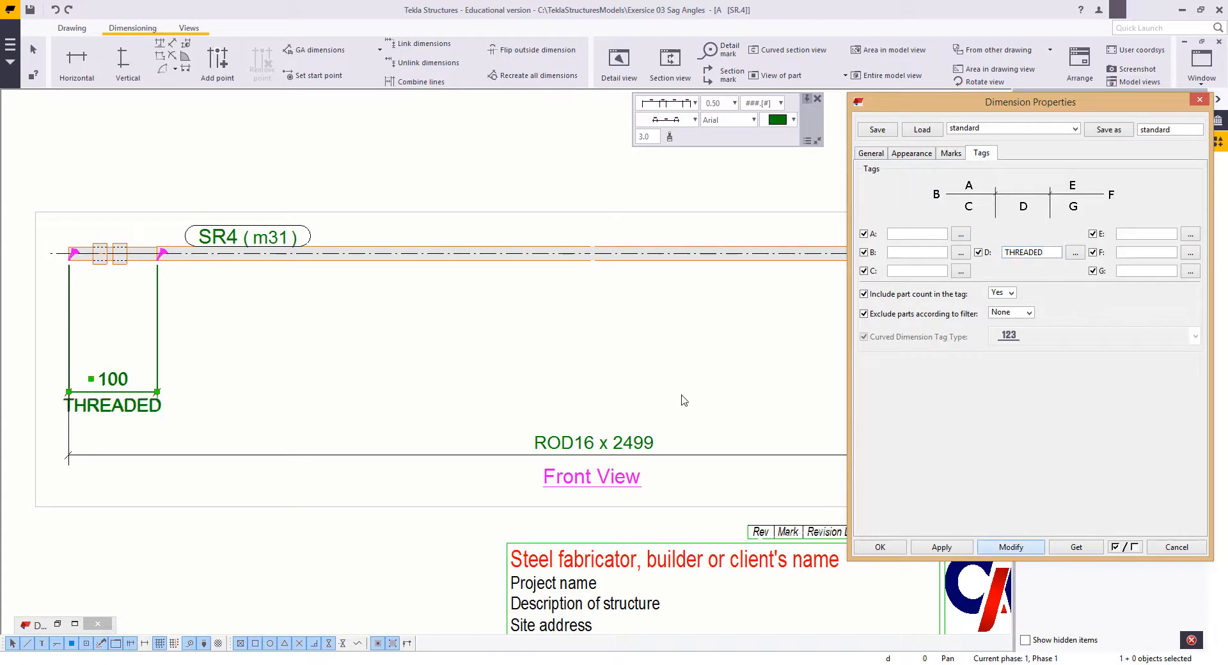
pyautogui.click(373, 417)
pyautogui.scroll(-2, 584, 350)
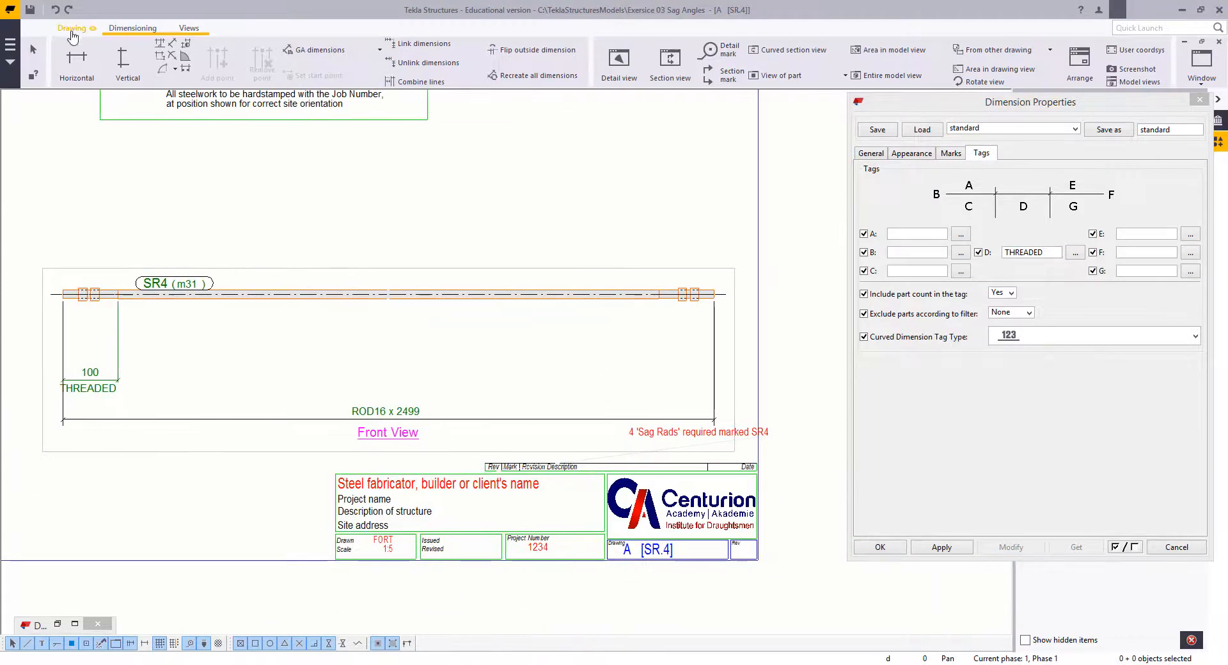
# Step: Dimension the threaded portion at the rod's right end in line with the left thread dimension and apply the THREADED tag
pyautogui.click(77, 61)
pyautogui.click(713, 295)
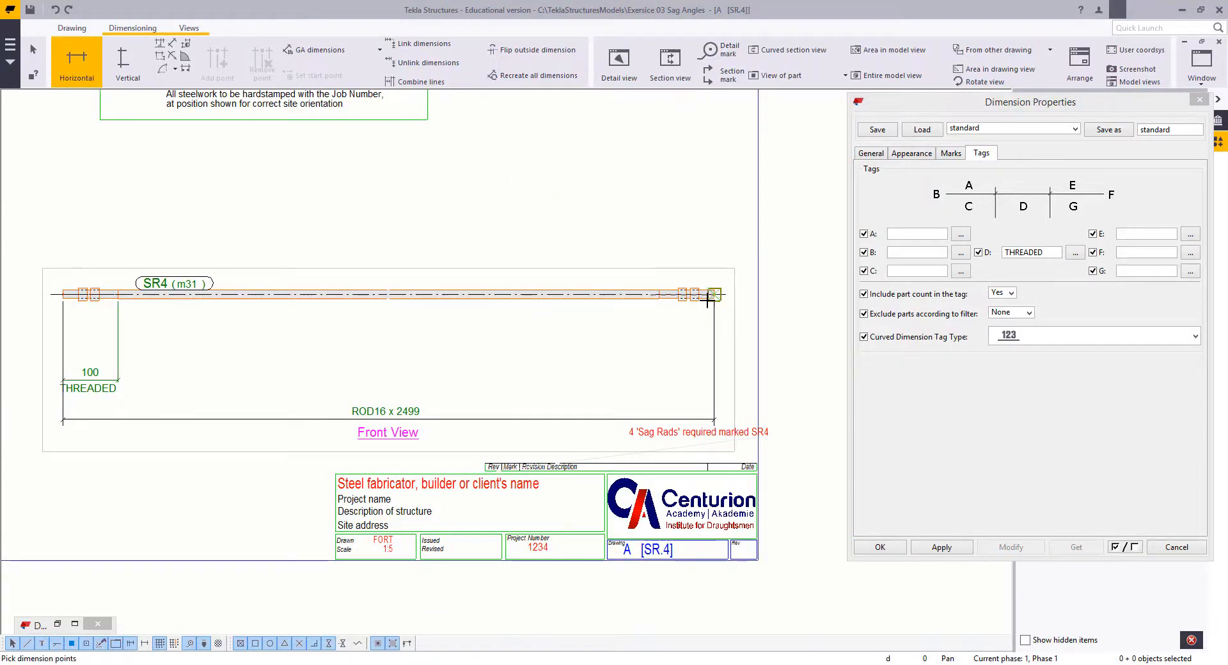
pyautogui.click(659, 299)
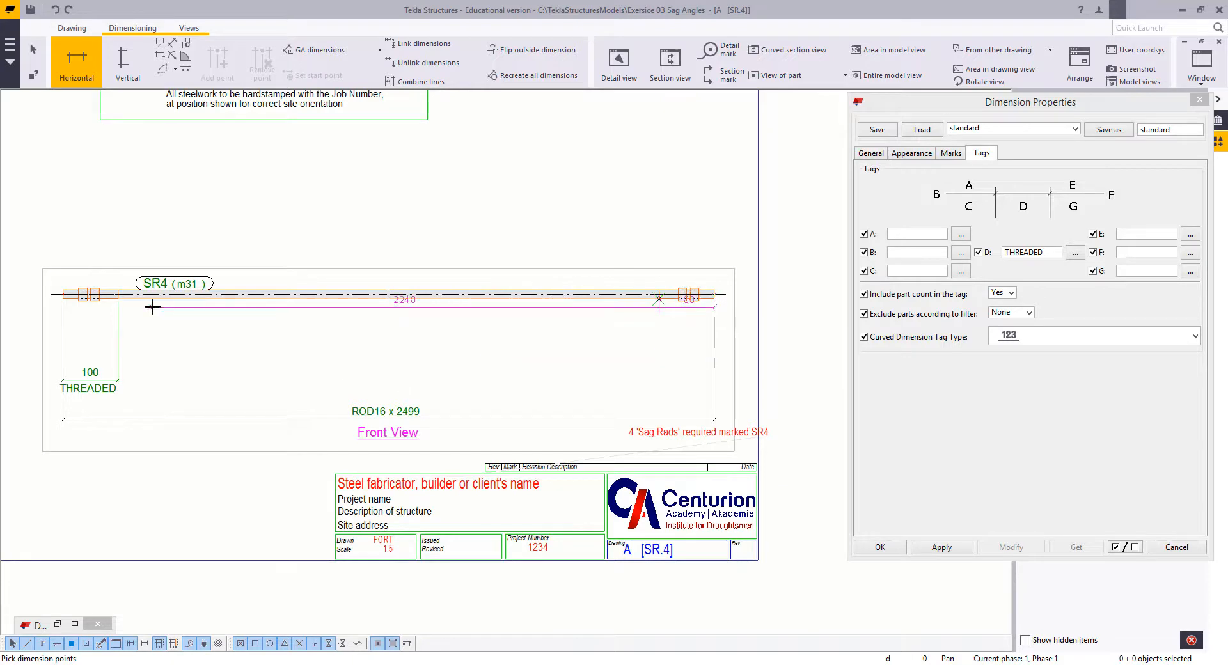
pyautogui.click(35, 380)
pyautogui.rightClick(313, 285)
pyautogui.click(403, 296)
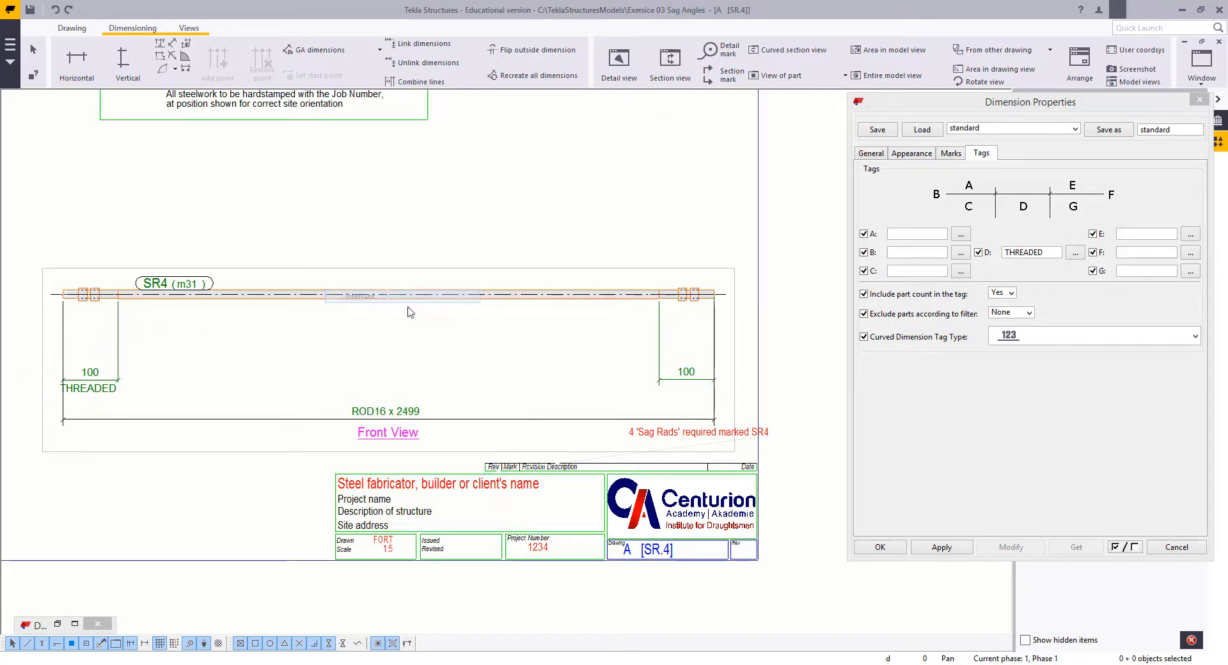
pyautogui.click(681, 374)
pyautogui.click(999, 546)
pyautogui.click(617, 374)
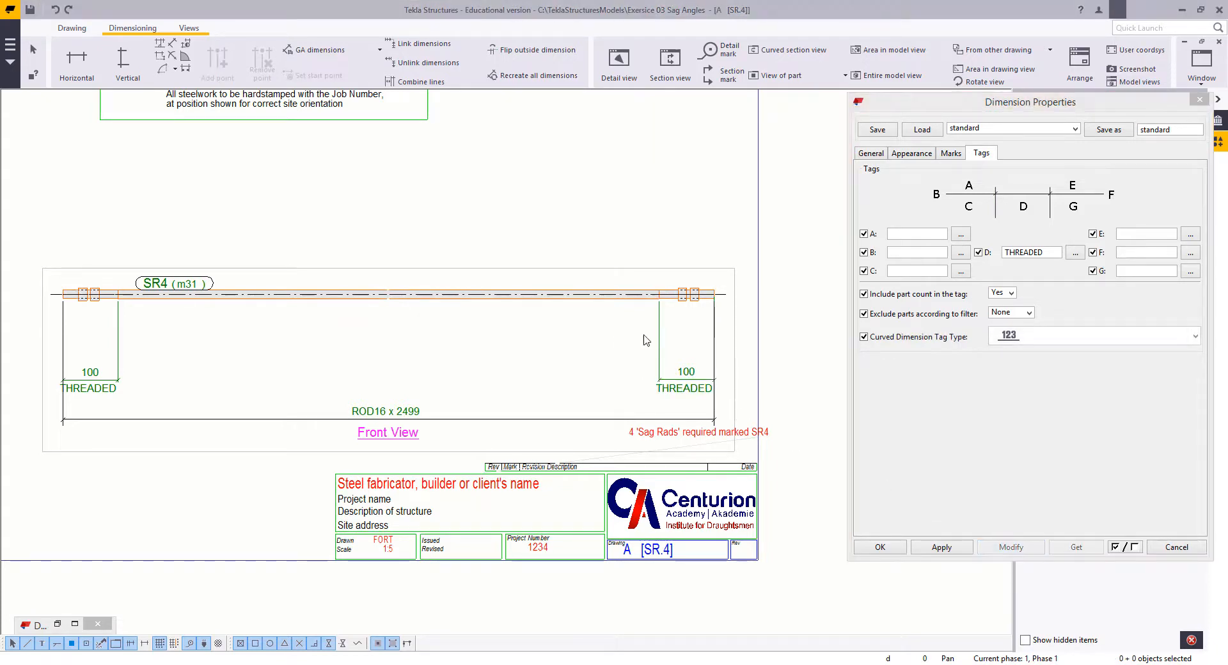
# Step: Try to combine the two thread dimensions into one dimension line
pyautogui.moveTo(691, 324); pyautogui.dragTo(110, 332)
pyautogui.rightClick(108, 334)
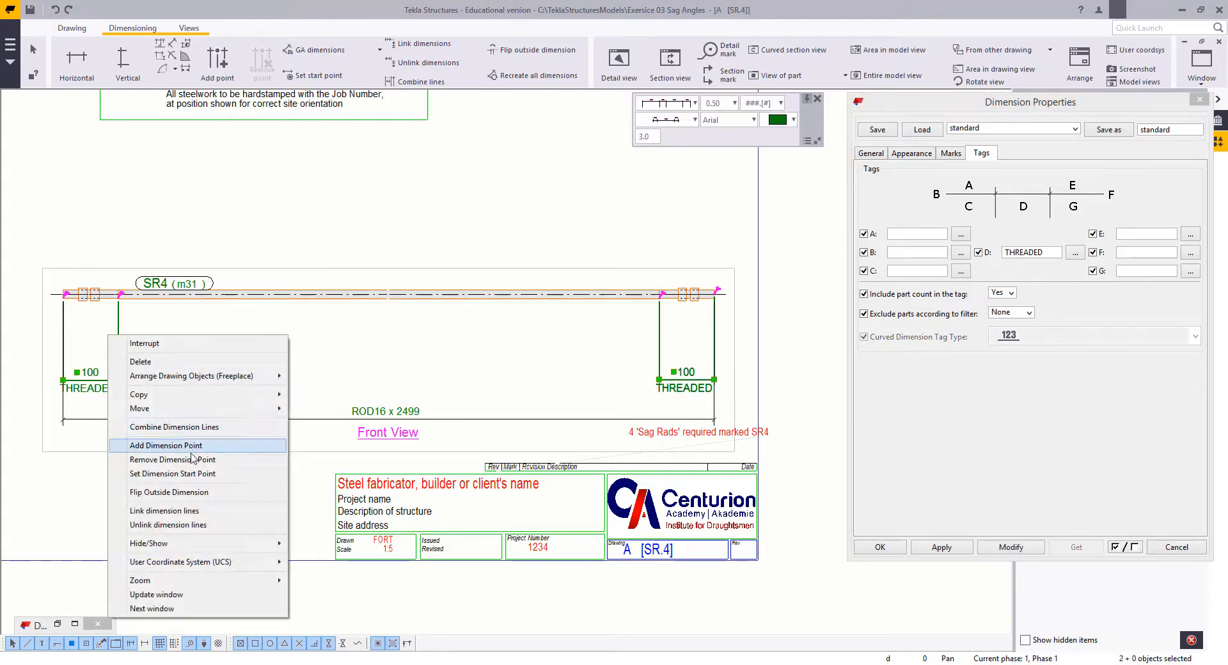
pyautogui.click(183, 427)
pyautogui.click(355, 322)
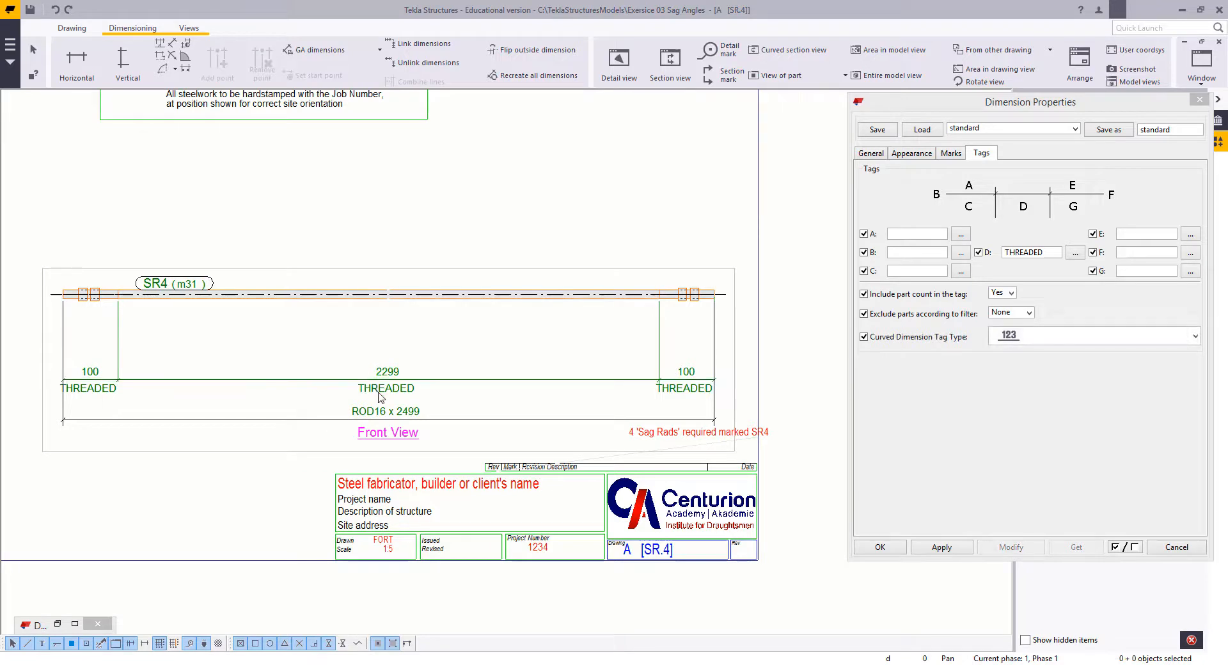
pyautogui.click(381, 369)
pyautogui.press('Delete')
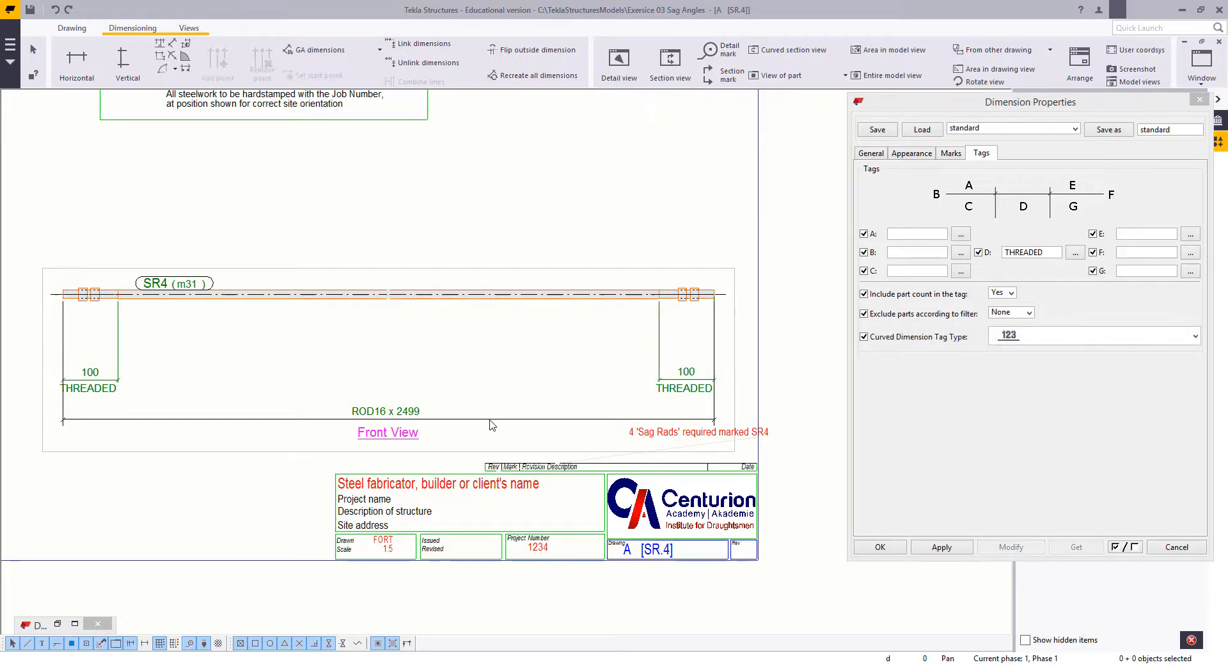
# Step: Dimension the unthreaded length between the two threads and align its line with the adjoining thread dimensions
pyautogui.click(77, 61)
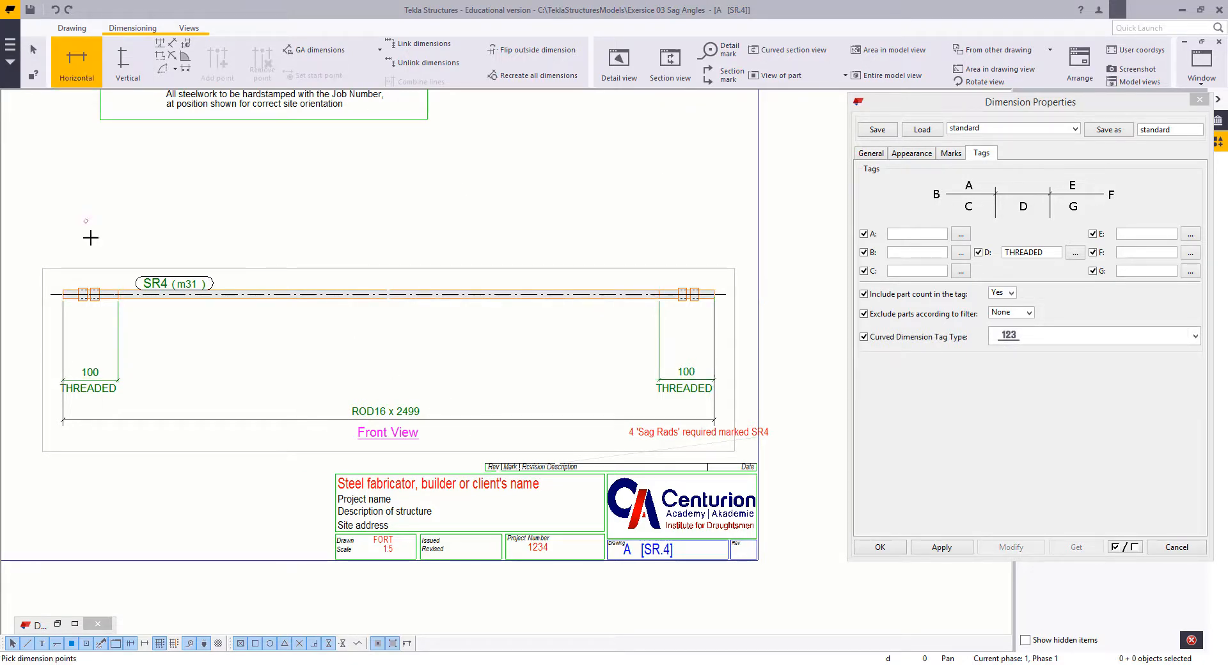
pyautogui.click(117, 298)
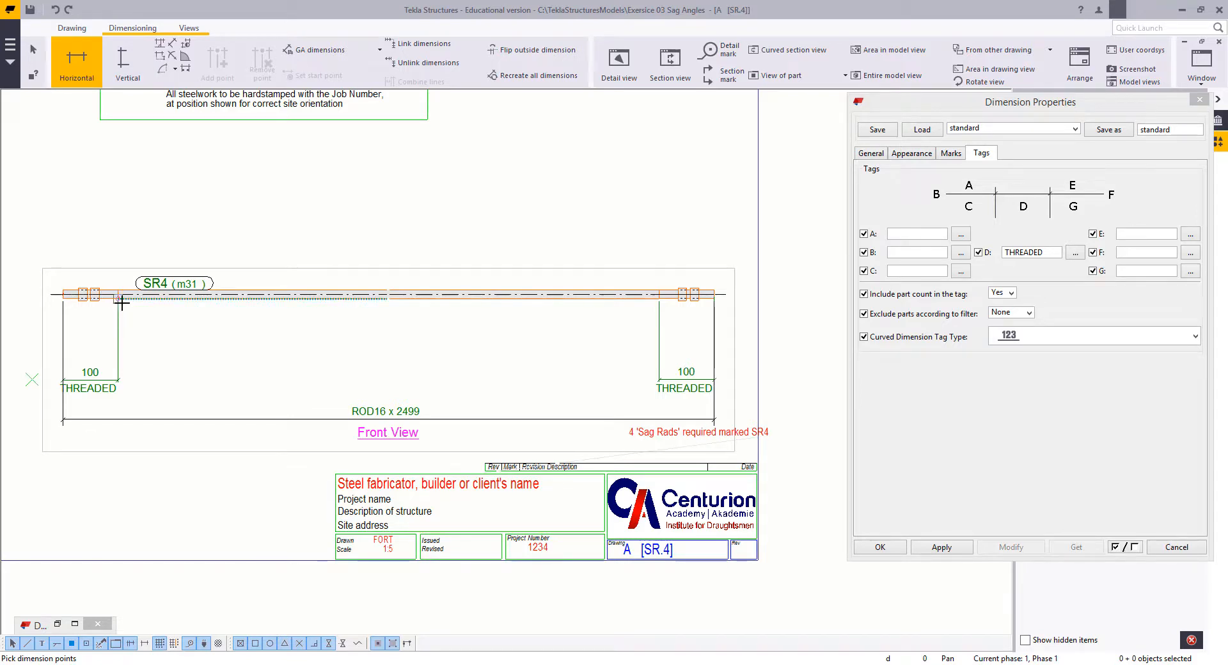
pyautogui.click(660, 298)
pyautogui.scroll(4, 646, 375)
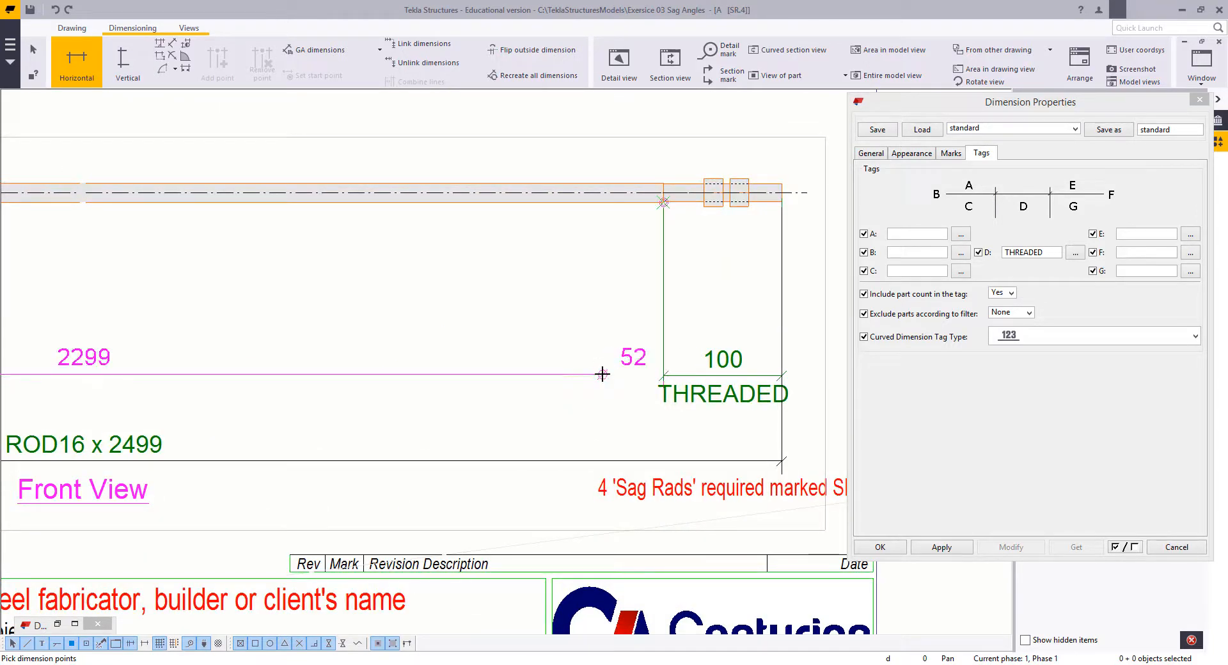
pyautogui.middleClick(602, 374)
pyautogui.rightClick(506, 302)
pyautogui.click(526, 312)
pyautogui.scroll(7, 668, 377)
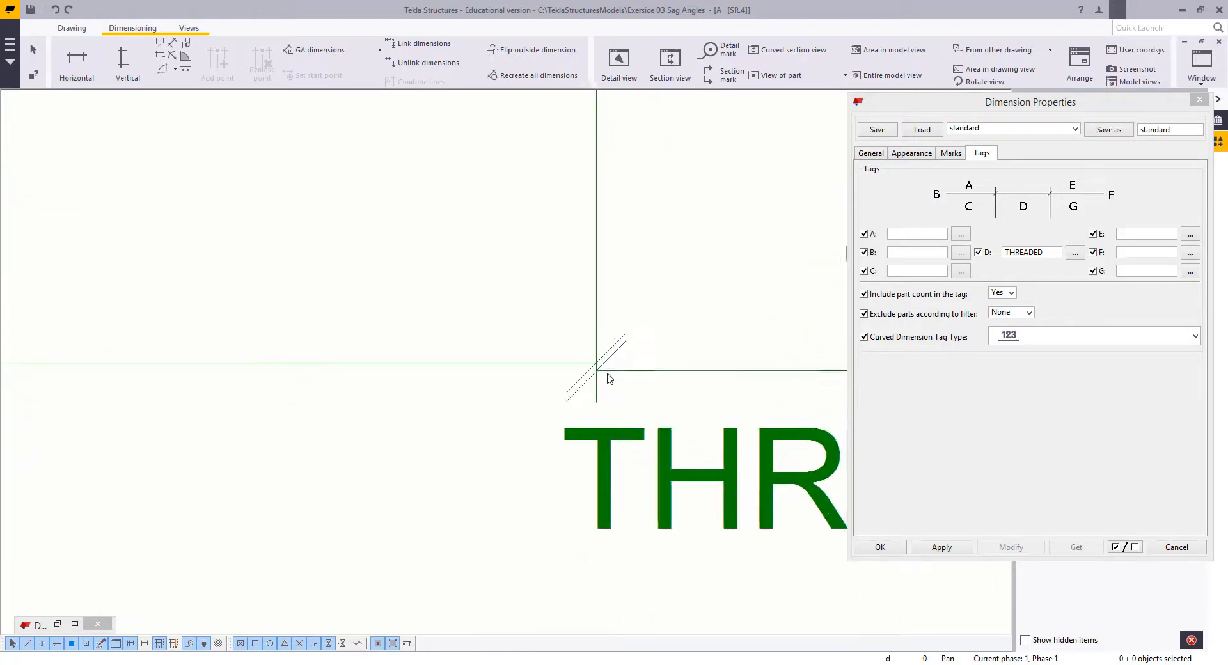
pyautogui.click(555, 366)
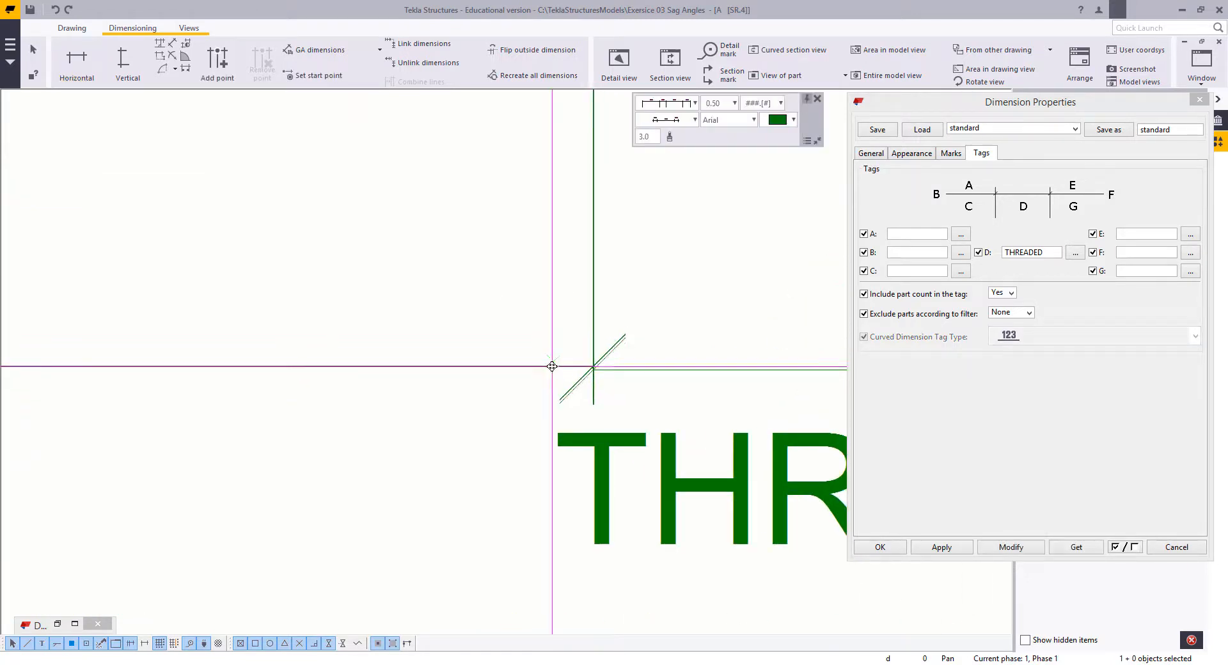
# Step: Clear the selection and close the dimension properties
pyautogui.click(492, 280)
pyautogui.scroll(-10, 542, 396)
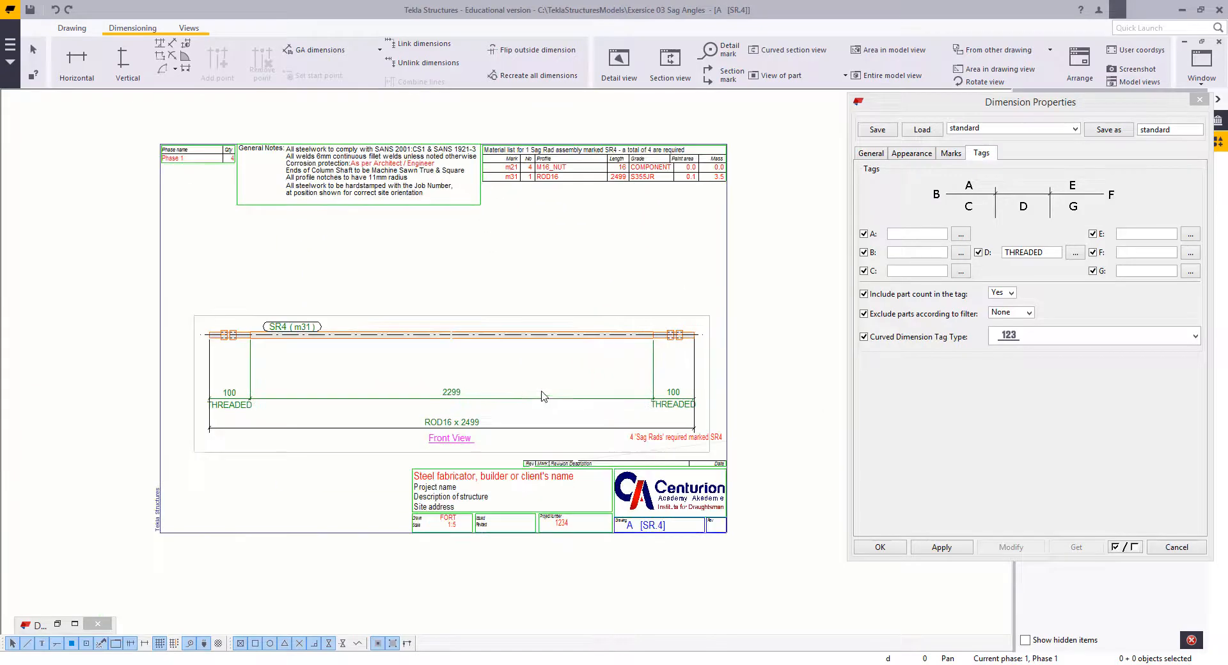
pyautogui.scroll(2, 432, 351)
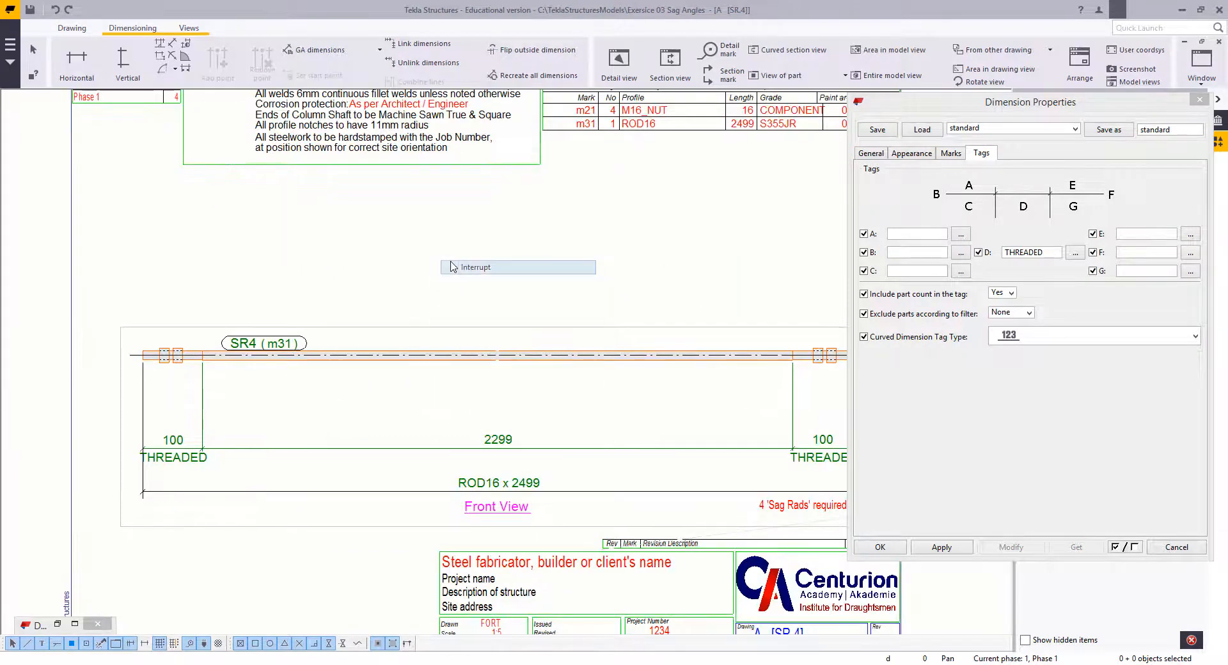
pyautogui.click(1176, 547)
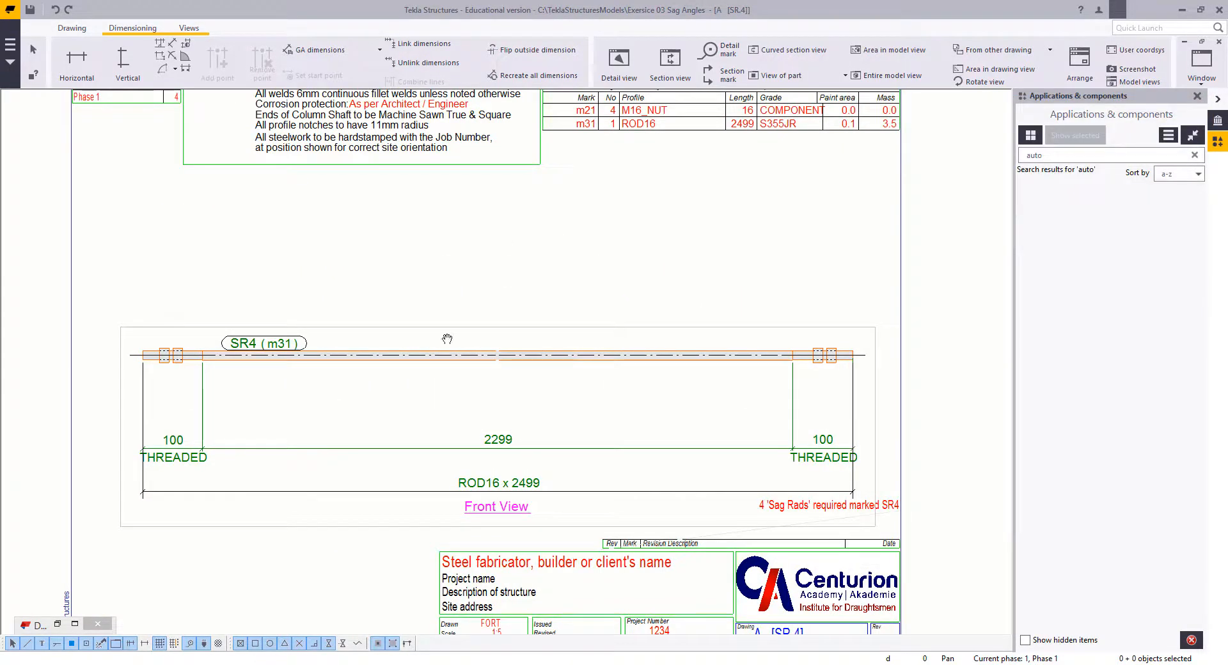
pyautogui.moveTo(460, 265); pyautogui.dragTo(430, 305, button='middle')
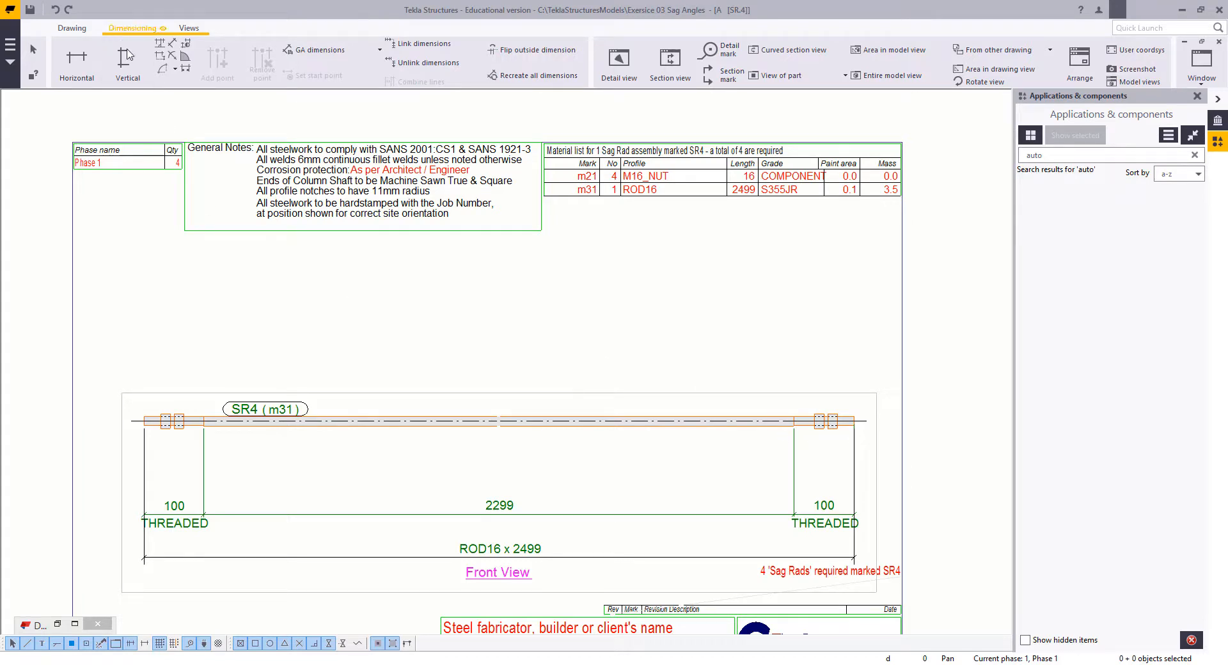
pyautogui.click(91, 66)
pyautogui.press('Escape')
# Step: Place a text with a leader line from the nuts at the rod's left end to a point above the SR4 mark
pyautogui.click(76, 29)
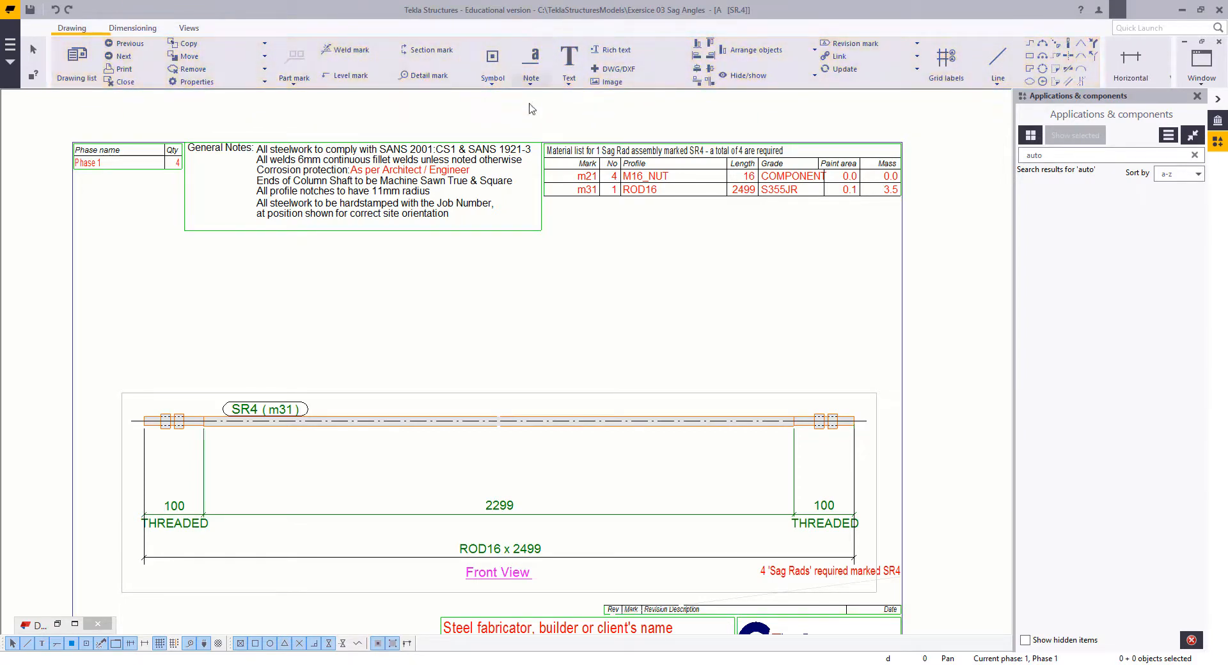
pyautogui.click(568, 79)
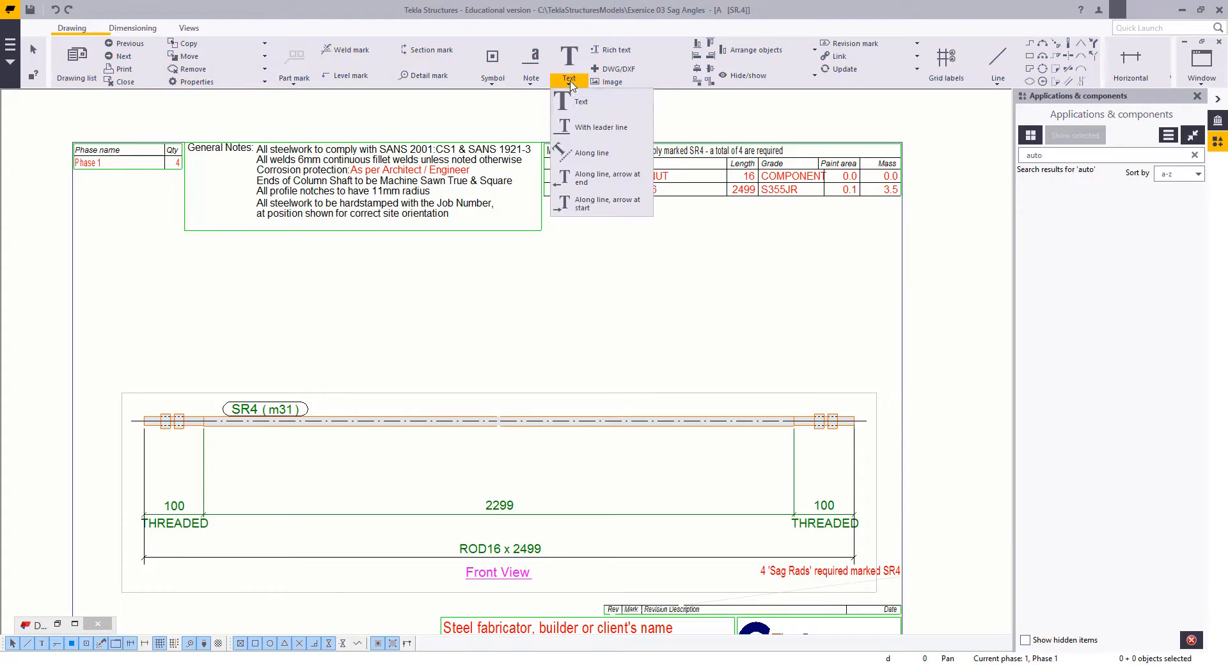
pyautogui.click(585, 128)
pyautogui.scroll(2, 407, 371)
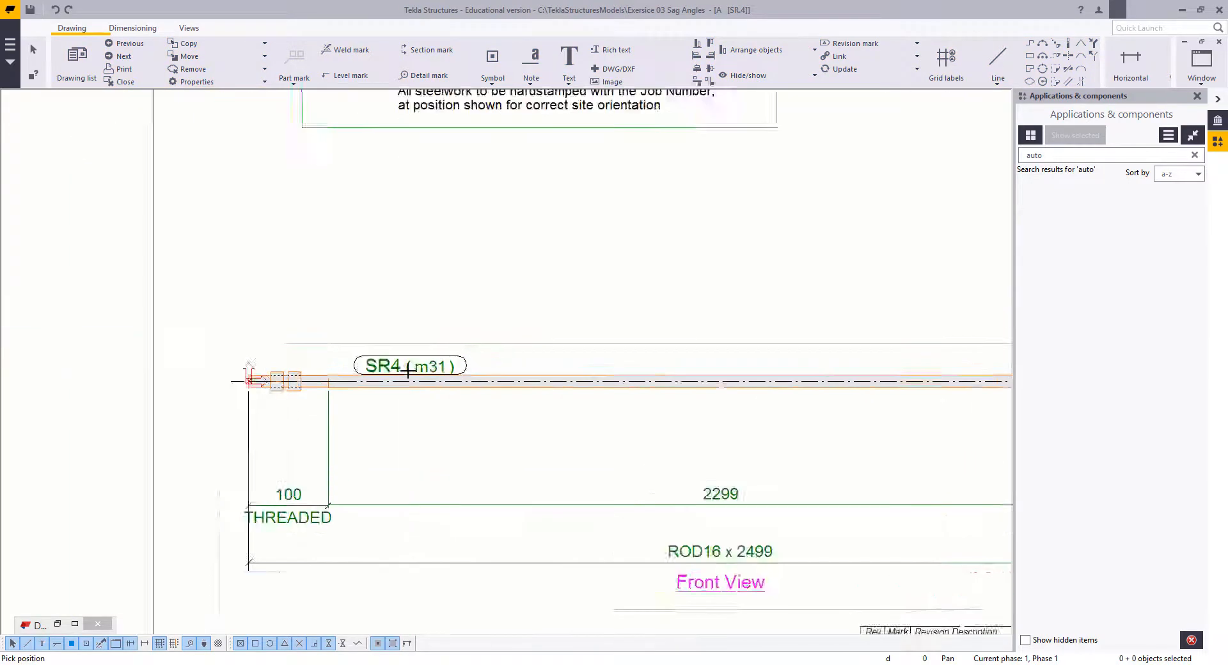
pyautogui.scroll(1, 408, 371)
pyautogui.click(266, 373)
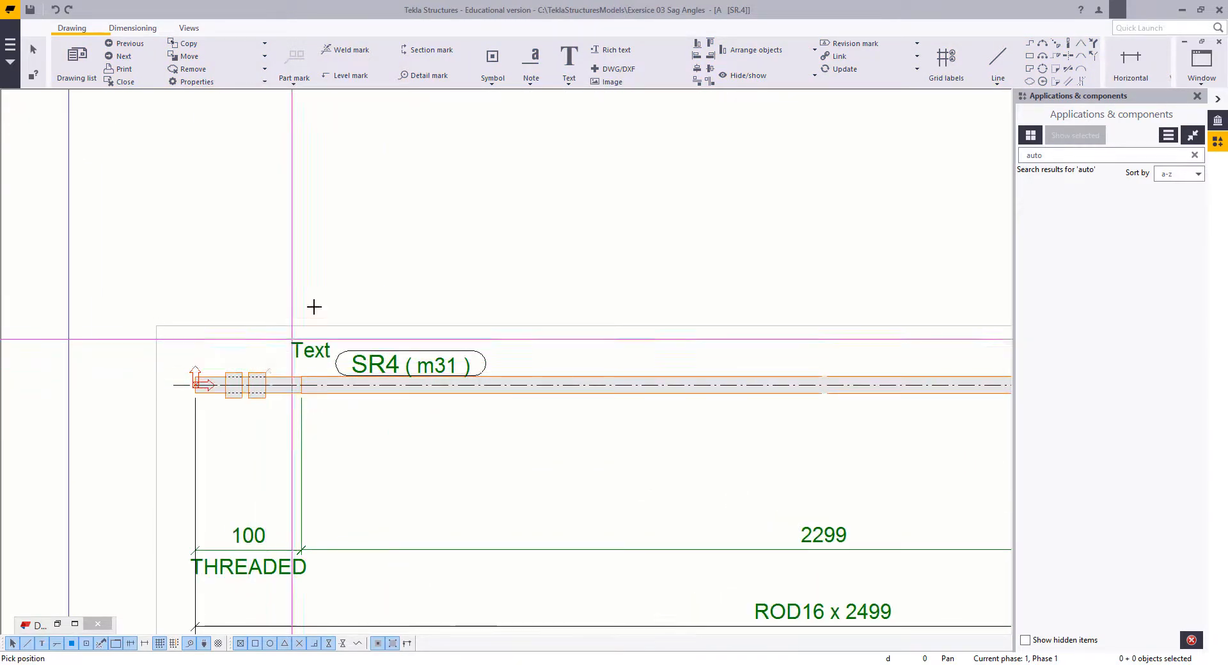
pyautogui.click(439, 216)
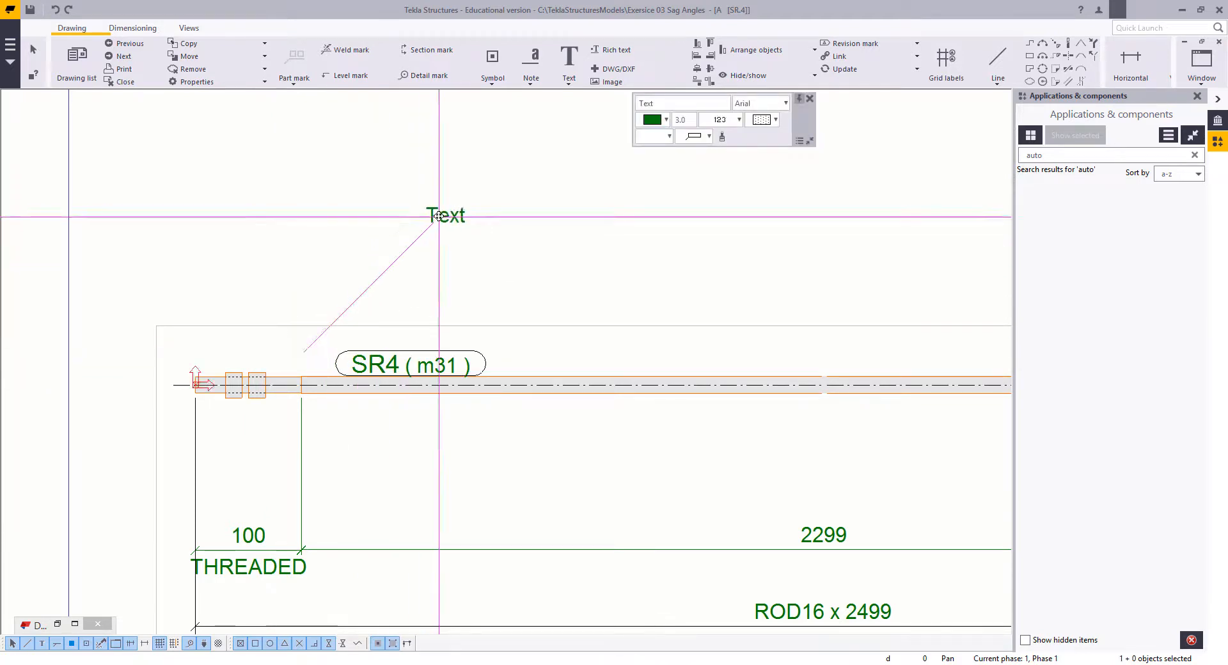
pyautogui.moveTo(438, 216); pyautogui.dragTo(438, 216)
# Step: Set the new text's leader line colour to bright green
pyautogui.doubleClick(444, 218)
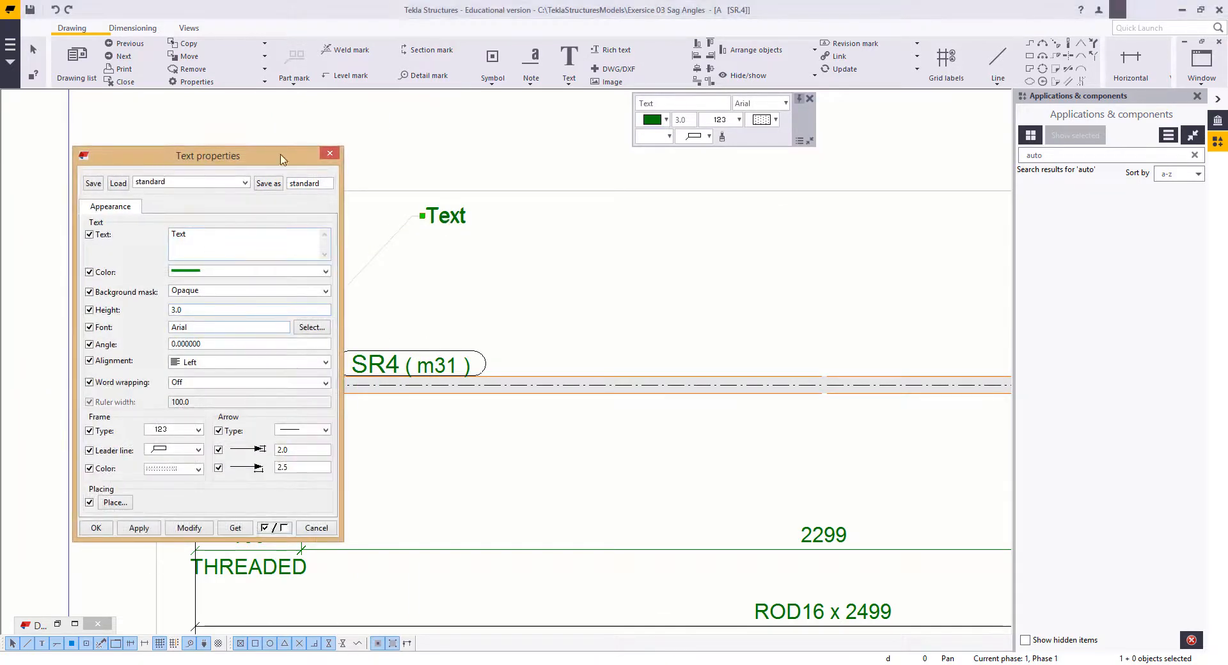
pyautogui.moveTo(280, 160); pyautogui.dragTo(892, 115)
pyautogui.click(784, 425)
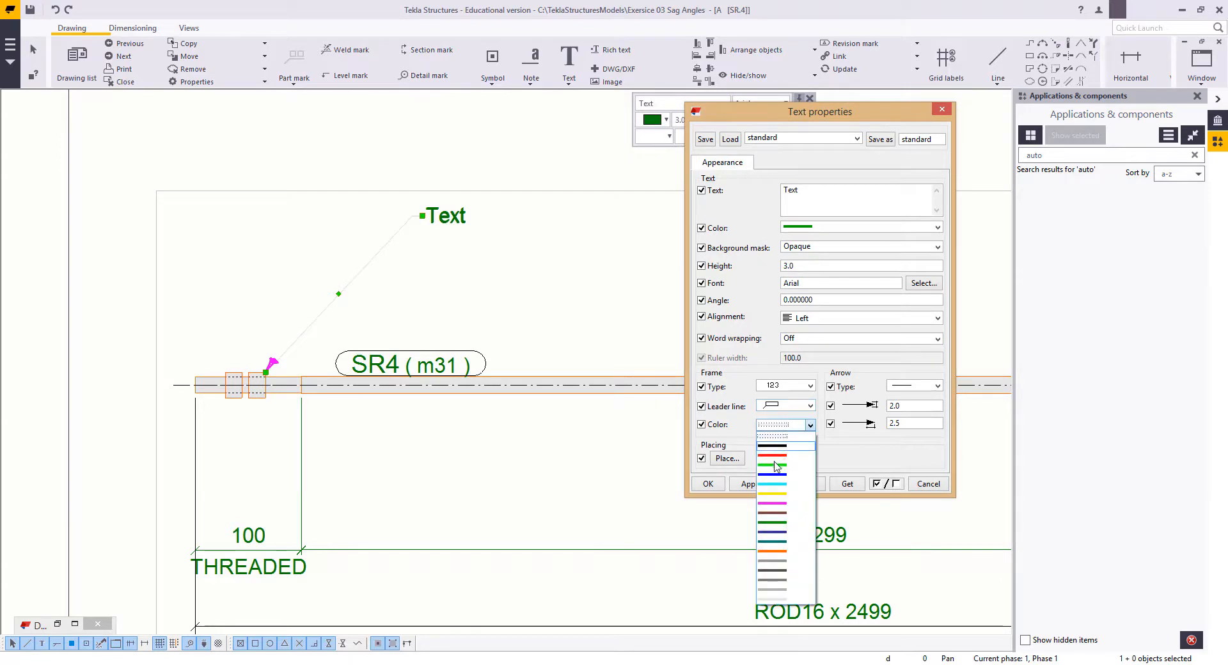
pyautogui.click(774, 465)
pyautogui.click(801, 484)
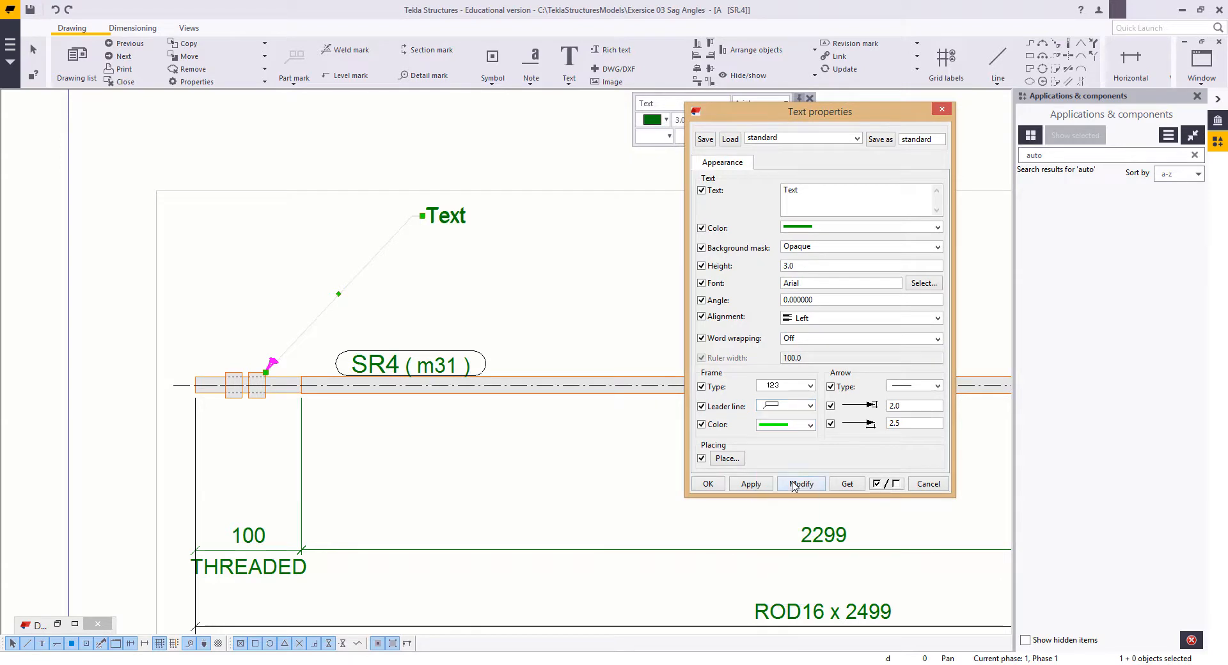
# Step: Give the text's leader line a filled arrowhead
pyautogui.click(444, 308)
pyautogui.moveTo(449, 257); pyautogui.dragTo(433, 343, button='middle')
pyautogui.click(434, 304)
pyautogui.click(918, 385)
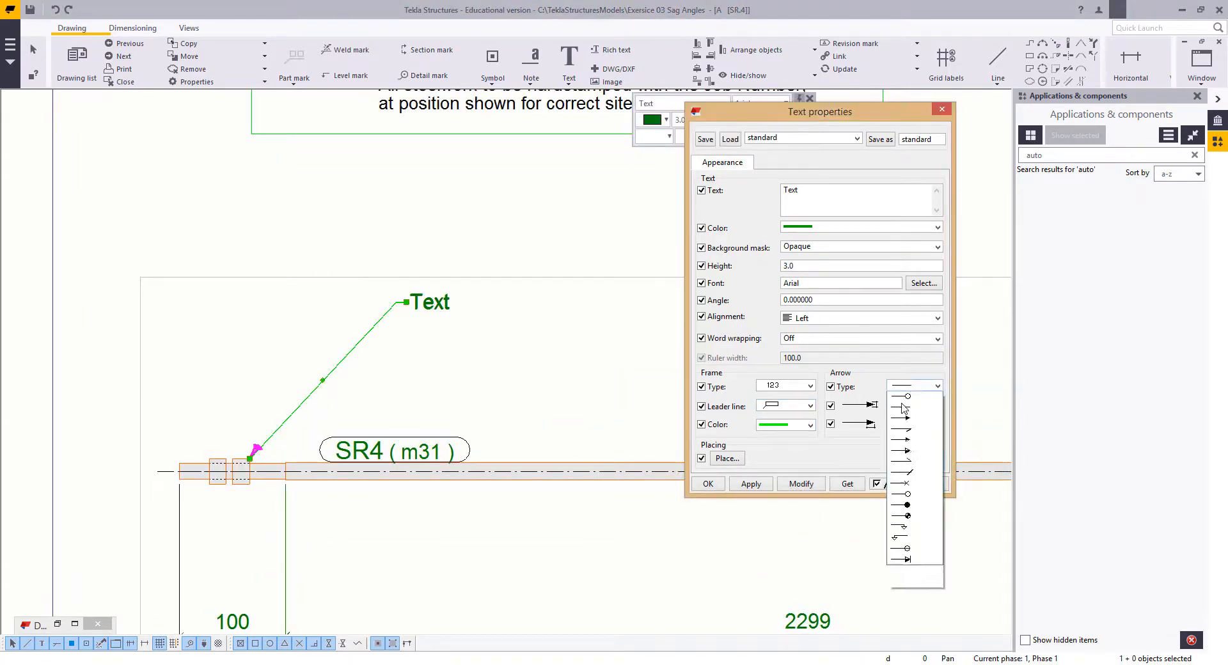
pyautogui.click(901, 417)
pyautogui.click(801, 484)
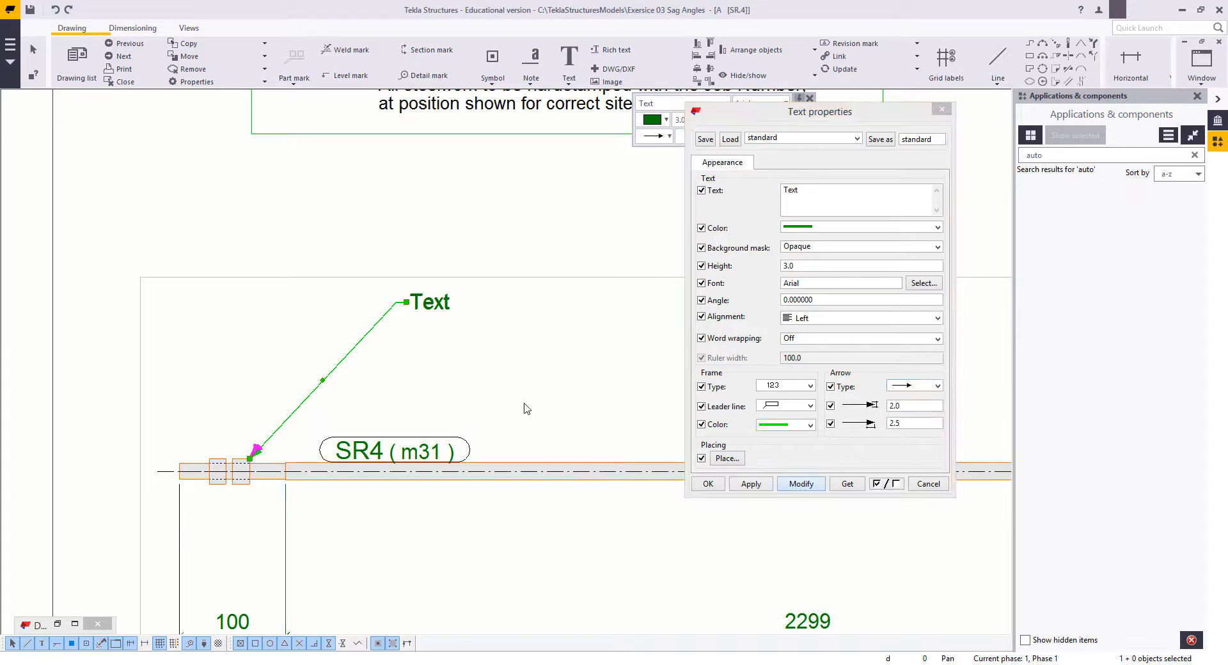
pyautogui.click(526, 408)
# Step: Set the leader text to "2/M16 NUTS & WASHERS REQ'D", broken into two lines after the ampersand
pyautogui.click(441, 306)
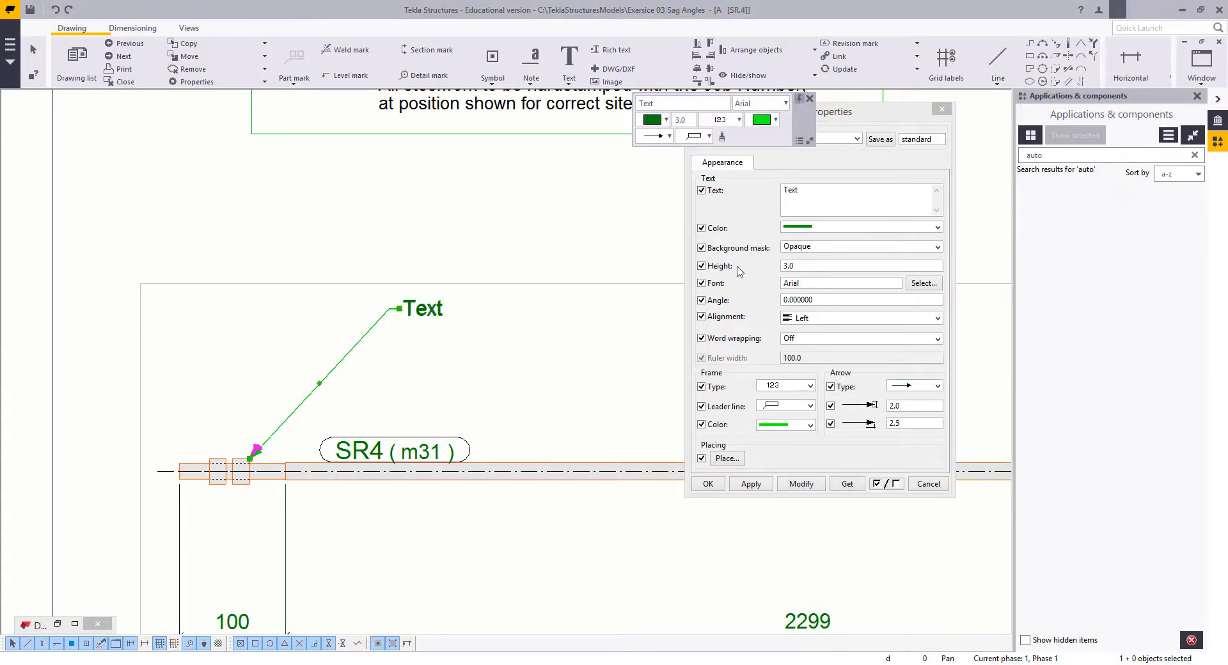
pyautogui.moveTo(850, 196); pyautogui.dragTo(753, 195)
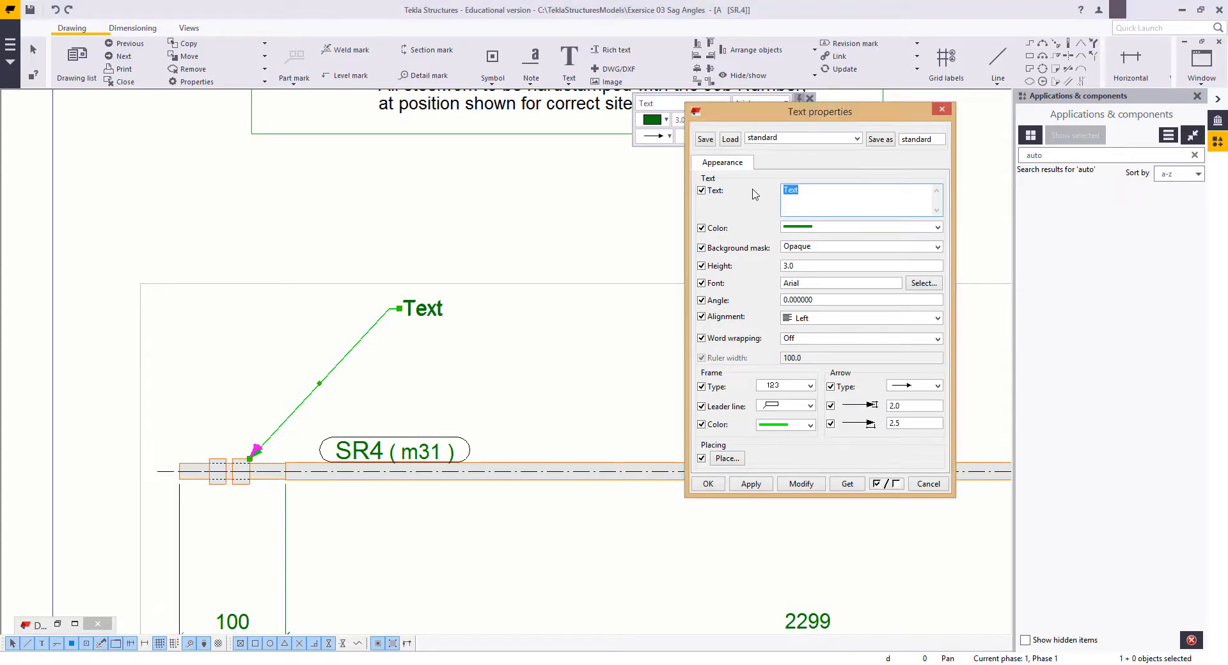
pyautogui.write('2/M16 NUTS &')
pyautogui.press('Return')
pyautogui.press('Down')
pyautogui.press('BackSpace')
pyautogui.click(801, 486)
# Step: Move the nuts and washers text down closer to the rod and apply its settings as the current text properties
pyautogui.moveTo(468, 322); pyautogui.dragTo(403, 390)
pyautogui.click(758, 485)
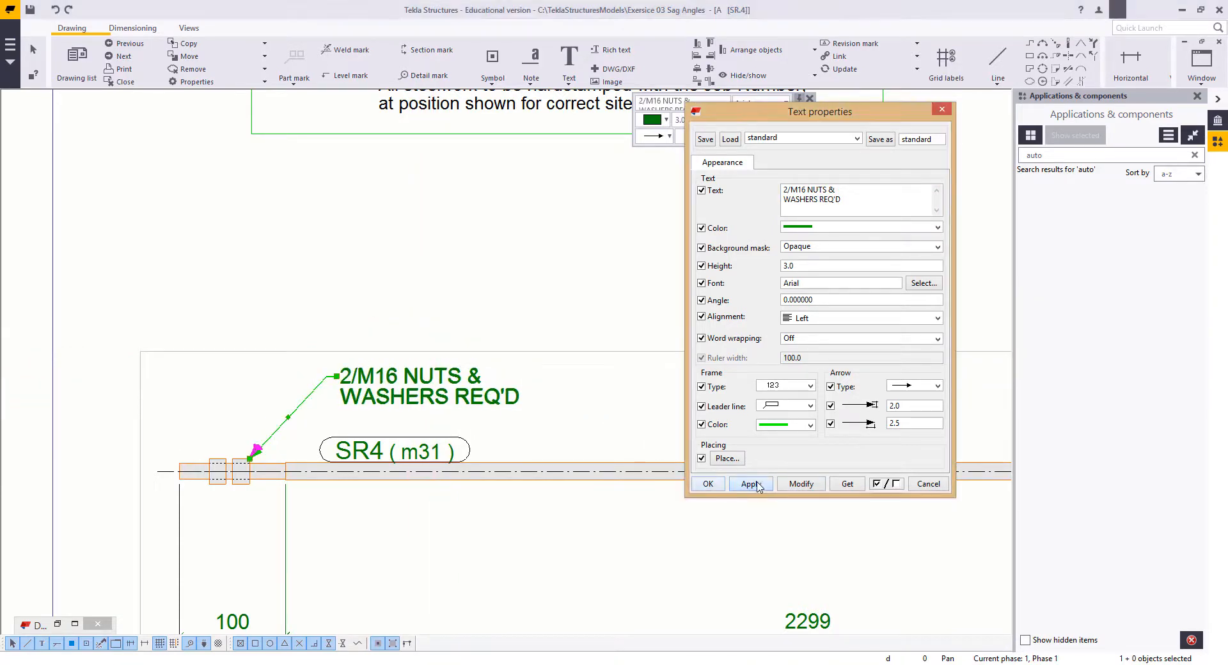
pyautogui.click(708, 484)
pyautogui.scroll(-2, 666, 416)
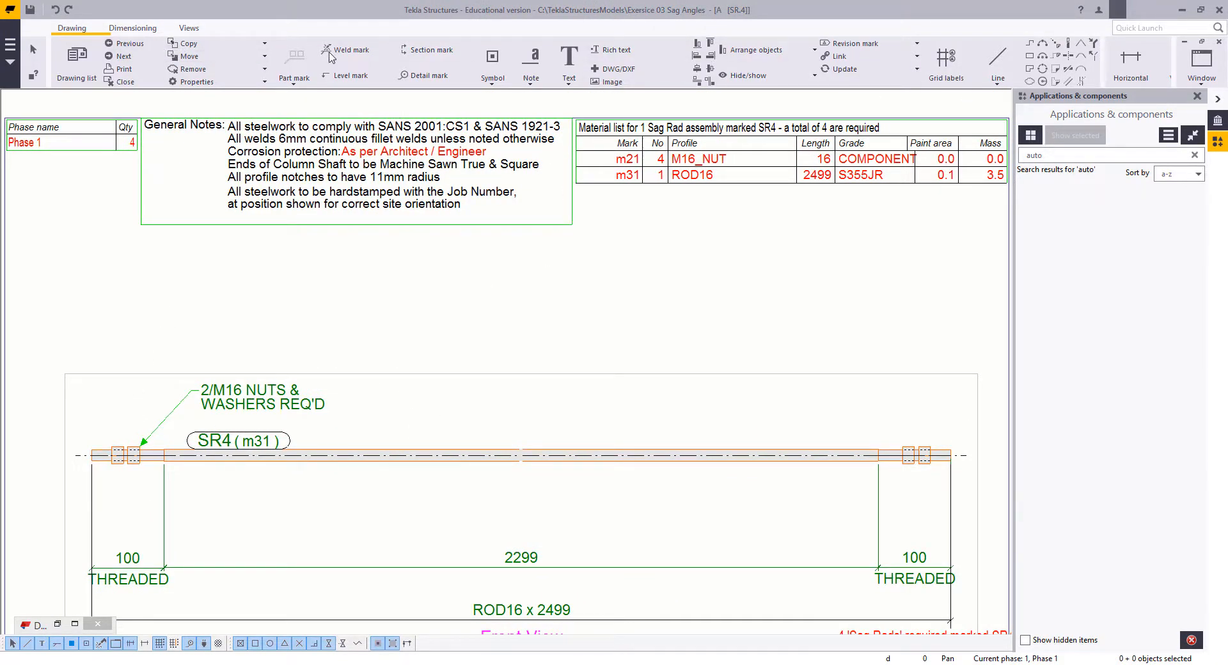
# Step: Try an associative note with a leader line on the nuts at the rod's right end, and delete it
pyautogui.click(71, 30)
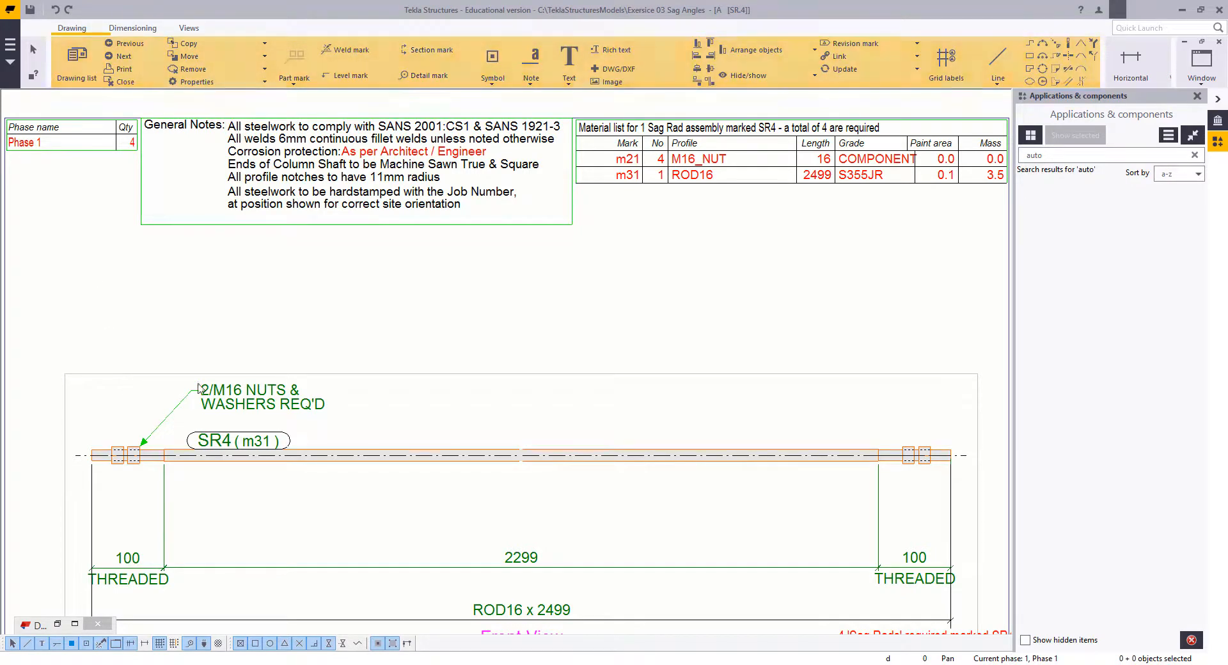
pyautogui.click(530, 79)
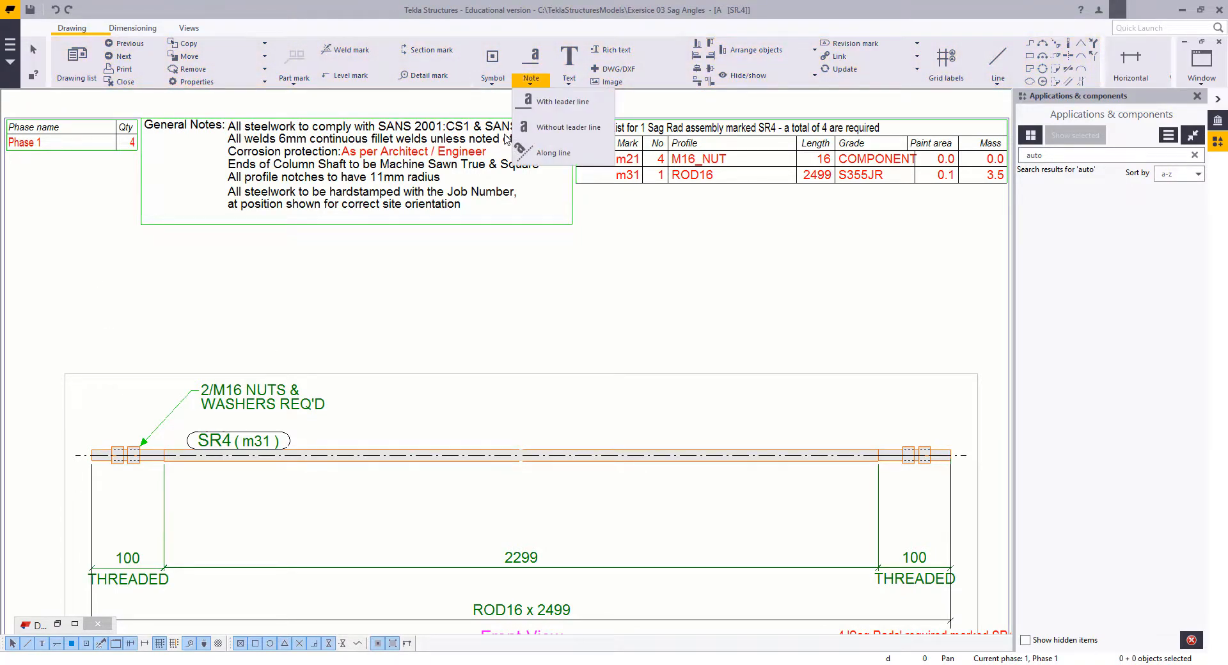
pyautogui.click(536, 107)
pyautogui.moveTo(908, 390); pyautogui.dragTo(740, 367, button='middle')
pyautogui.scroll(1, 767, 447)
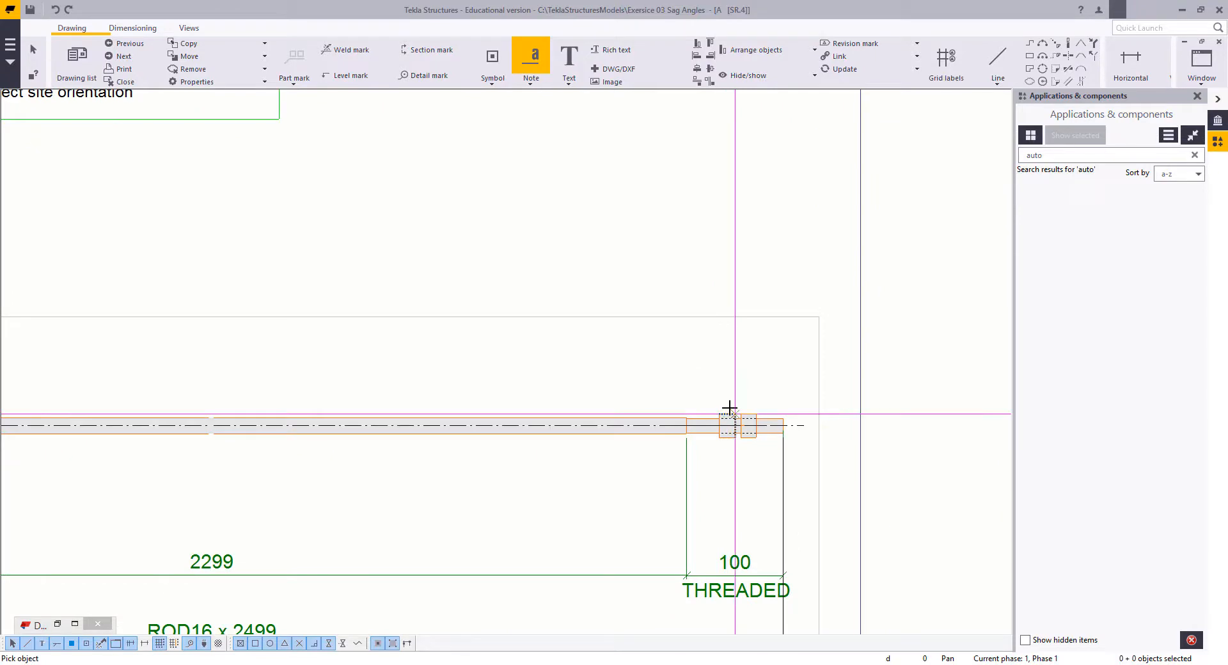
pyautogui.click(732, 413)
pyautogui.click(623, 362)
pyautogui.scroll(-2, 637, 355)
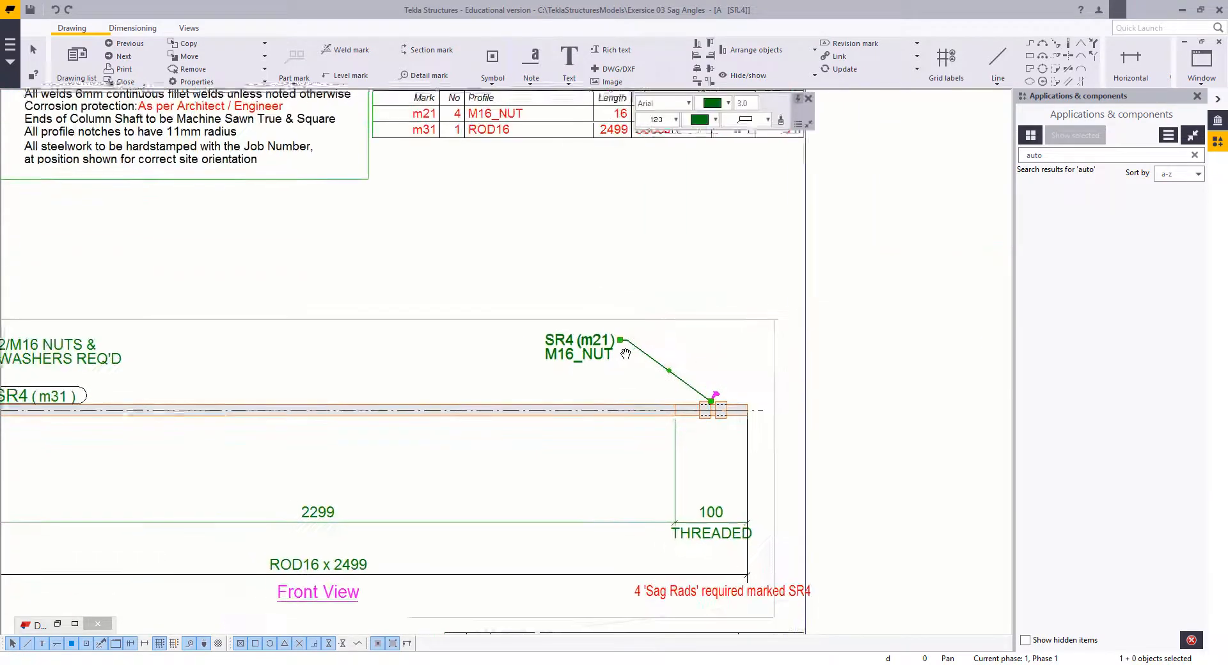
pyautogui.moveTo(596, 369); pyautogui.dragTo(637, 374, button='middle')
pyautogui.press('Delete')
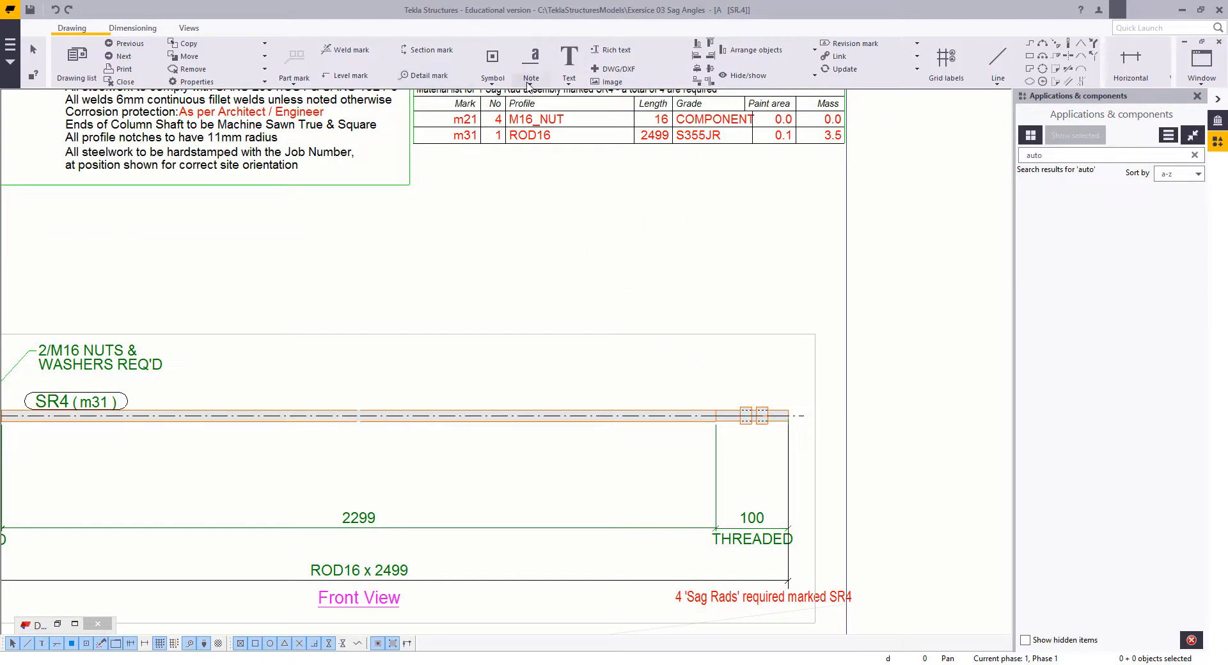
# Step: Add the "2/M16 NUTS & WASHERS REQ'D" text with a leader line to the nuts at the rod's right end
pyautogui.click(531, 76)
pyautogui.click(566, 78)
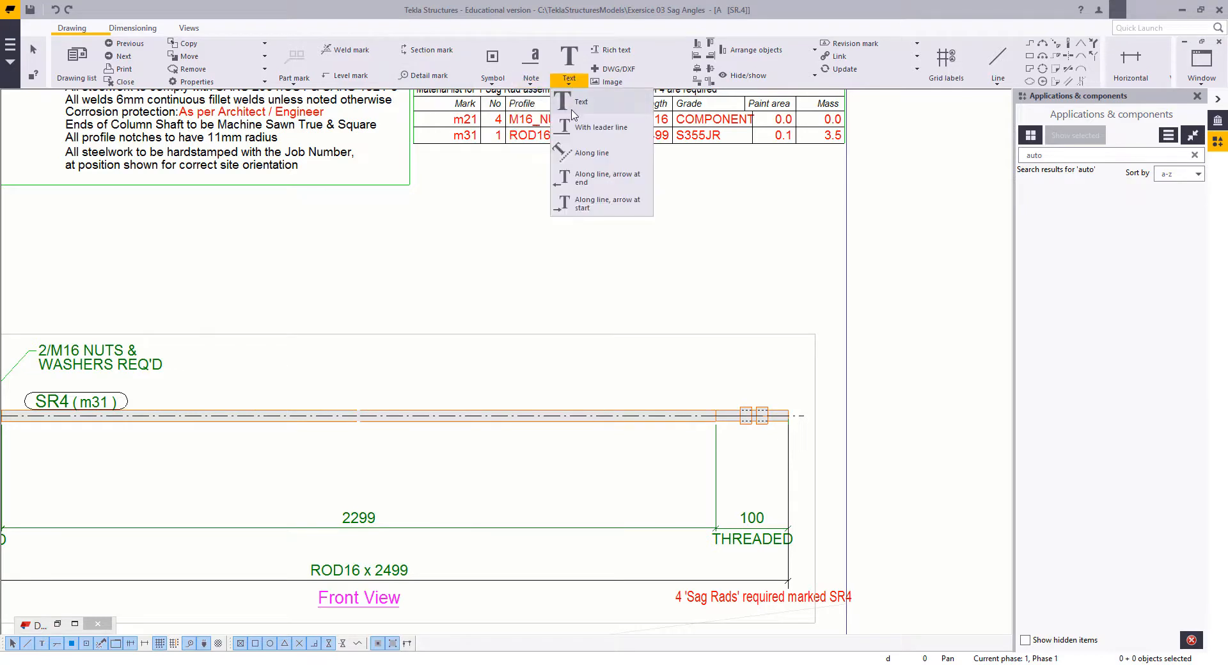
pyautogui.click(579, 126)
pyautogui.click(742, 405)
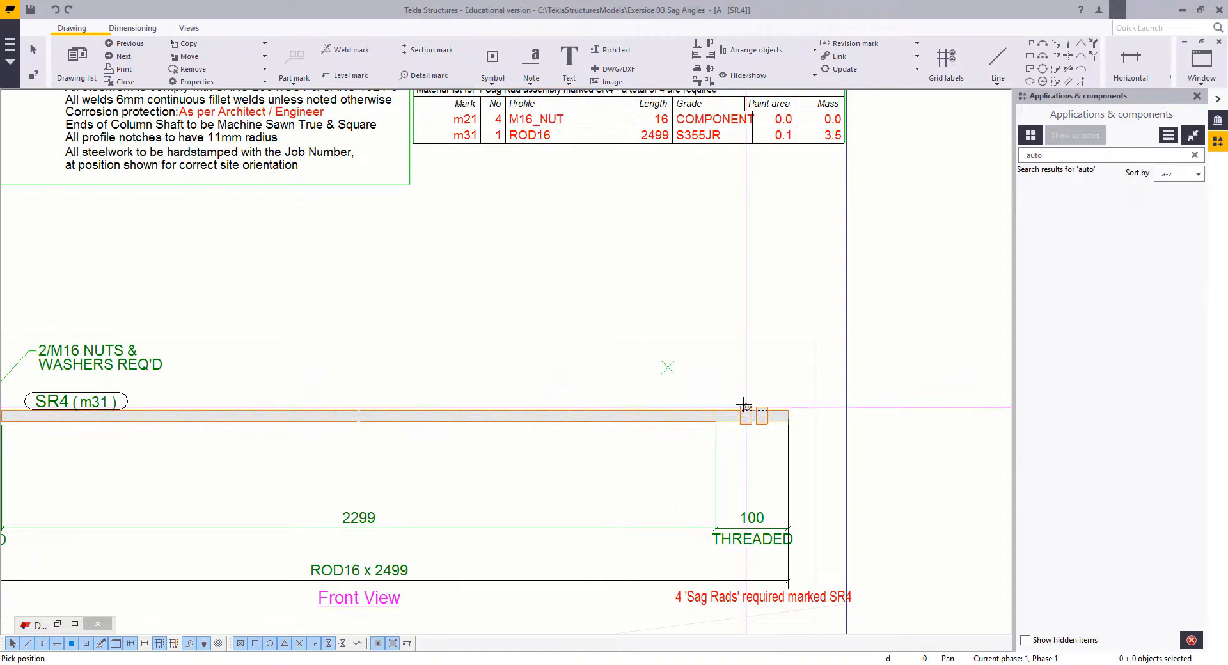
pyautogui.click(655, 324)
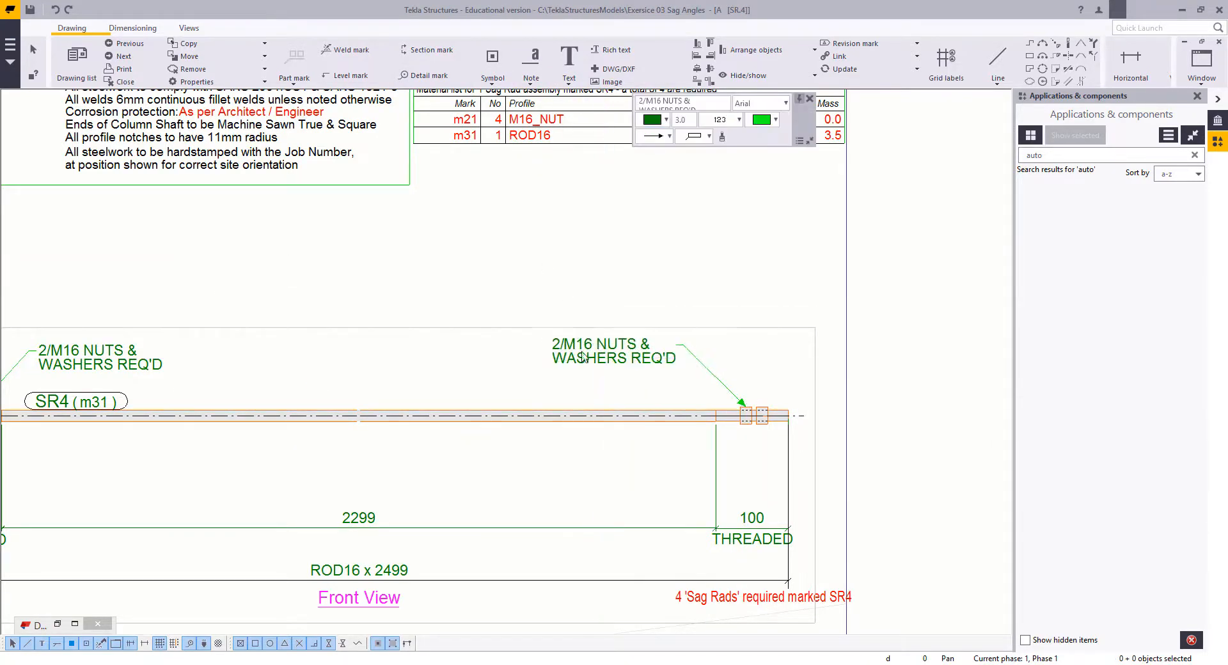
# Step: Check the complete SR4 sheet and save the drawing
pyautogui.scroll(-5, 512, 334)
pyautogui.scroll(1, 554, 406)
pyautogui.scroll(1, 554, 407)
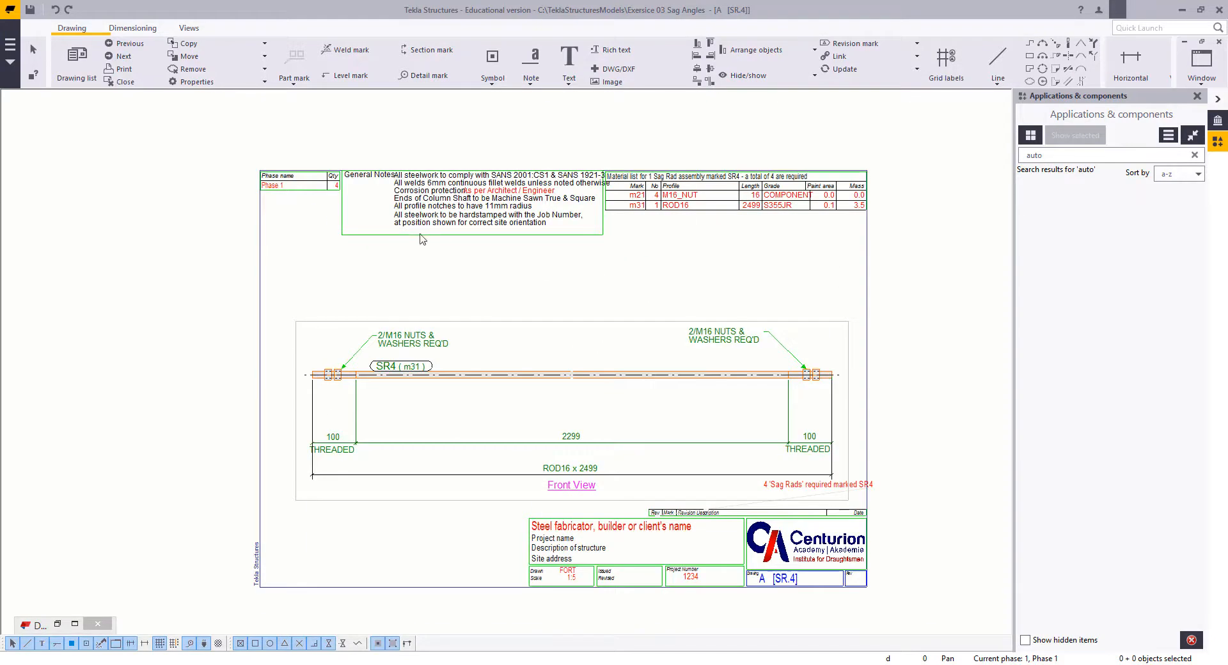
pyautogui.hotkey('ctrl', 's')
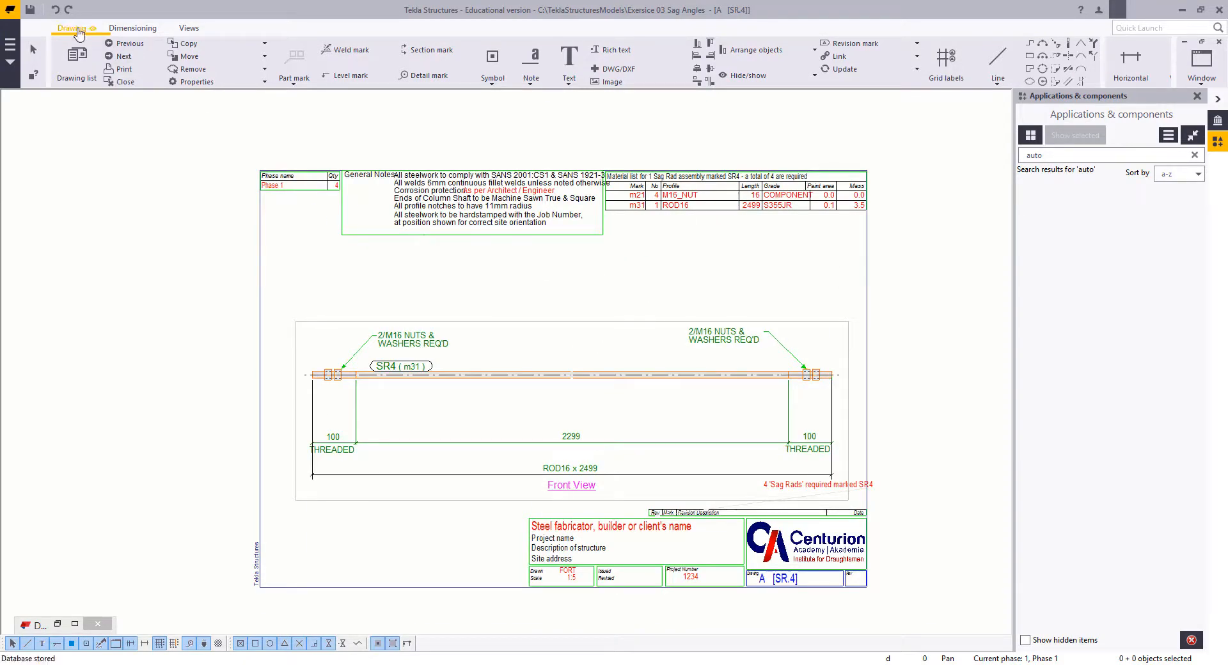